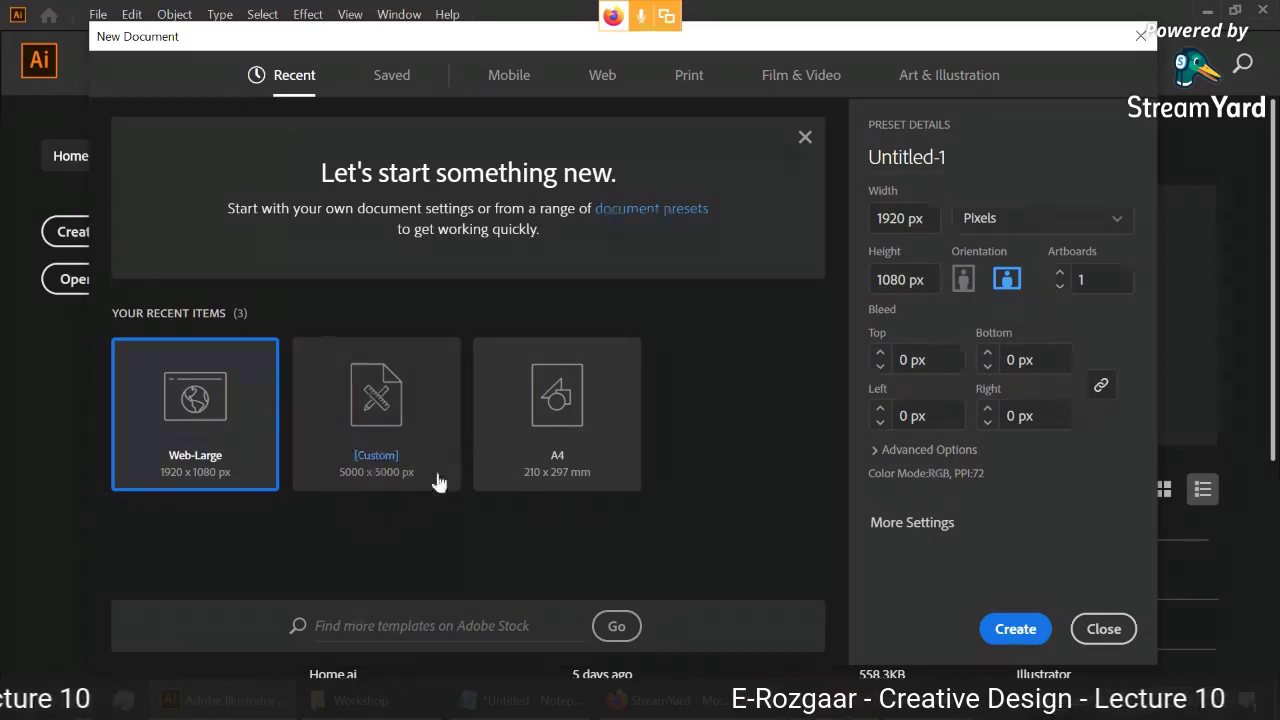
# - Set the new document's width and height to 3000 px each
pyautogui.click(913, 218)
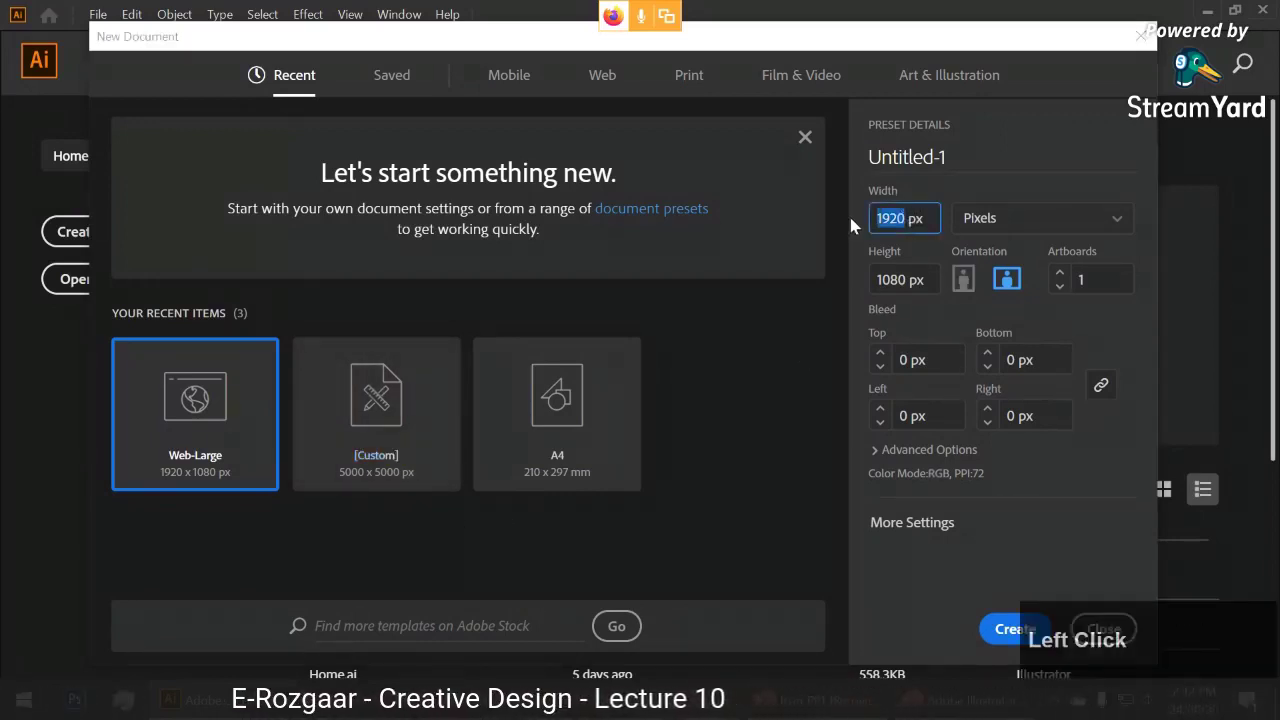
pyautogui.write('3000')
pyautogui.press('Tab')
pyautogui.write('4000')
pyautogui.press('BackSpace')
pyautogui.press('BackSpace')
pyautogui.press('BackSpace')
pyautogui.press('BackSpace')
pyautogui.write('3000')
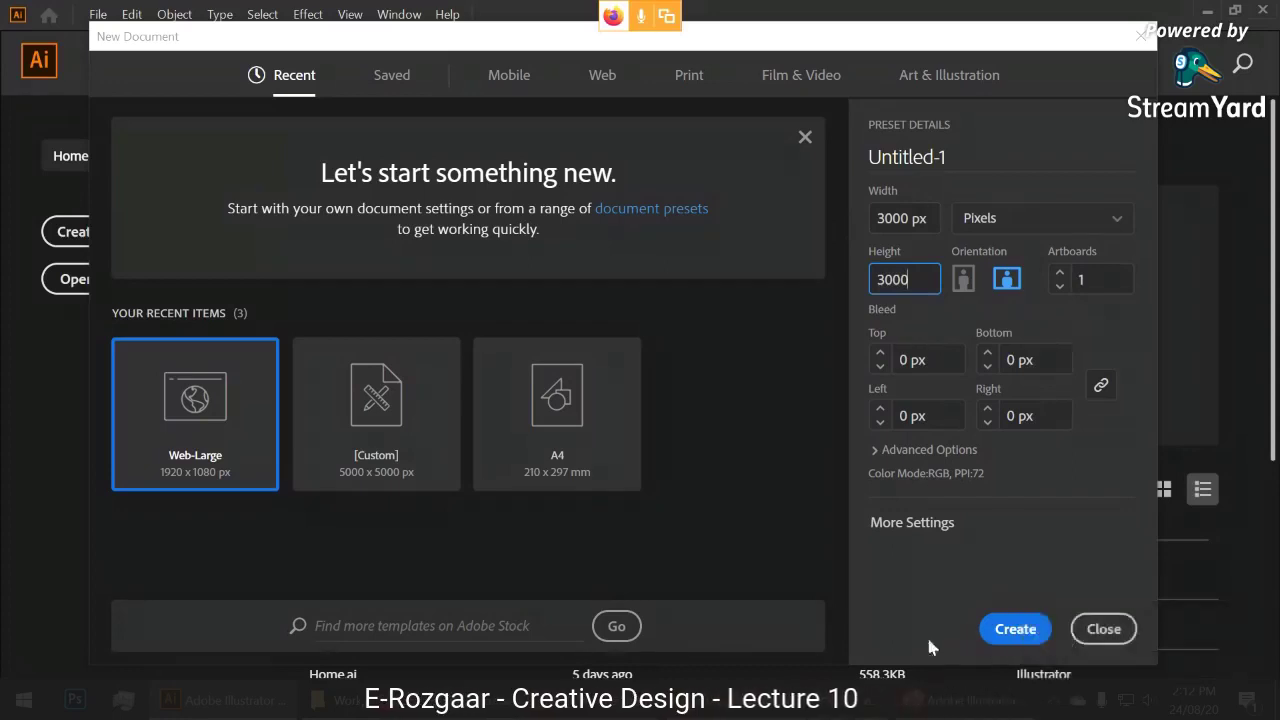
# - Check the topic list slide in PowerPoint, and return to Illustrator to create the 3000 x 3000 px document
pyautogui.click(800, 700)
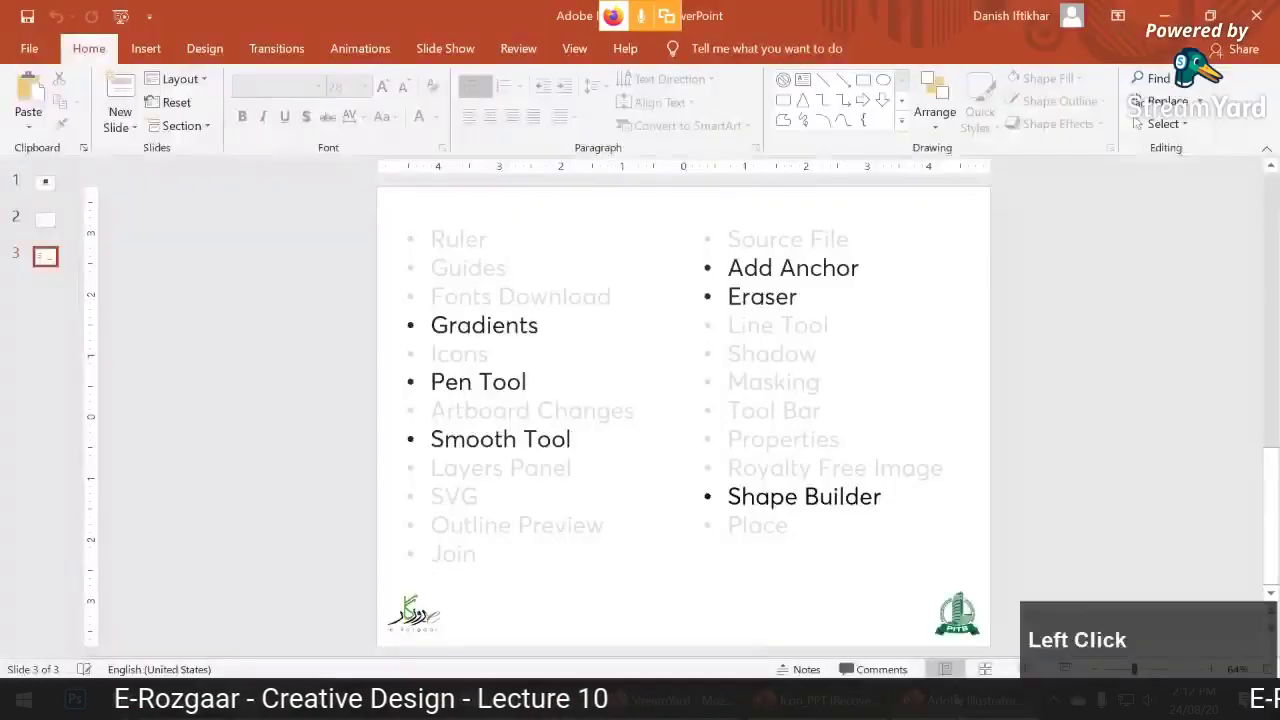
pyautogui.hotkey('alt', 'Tab')
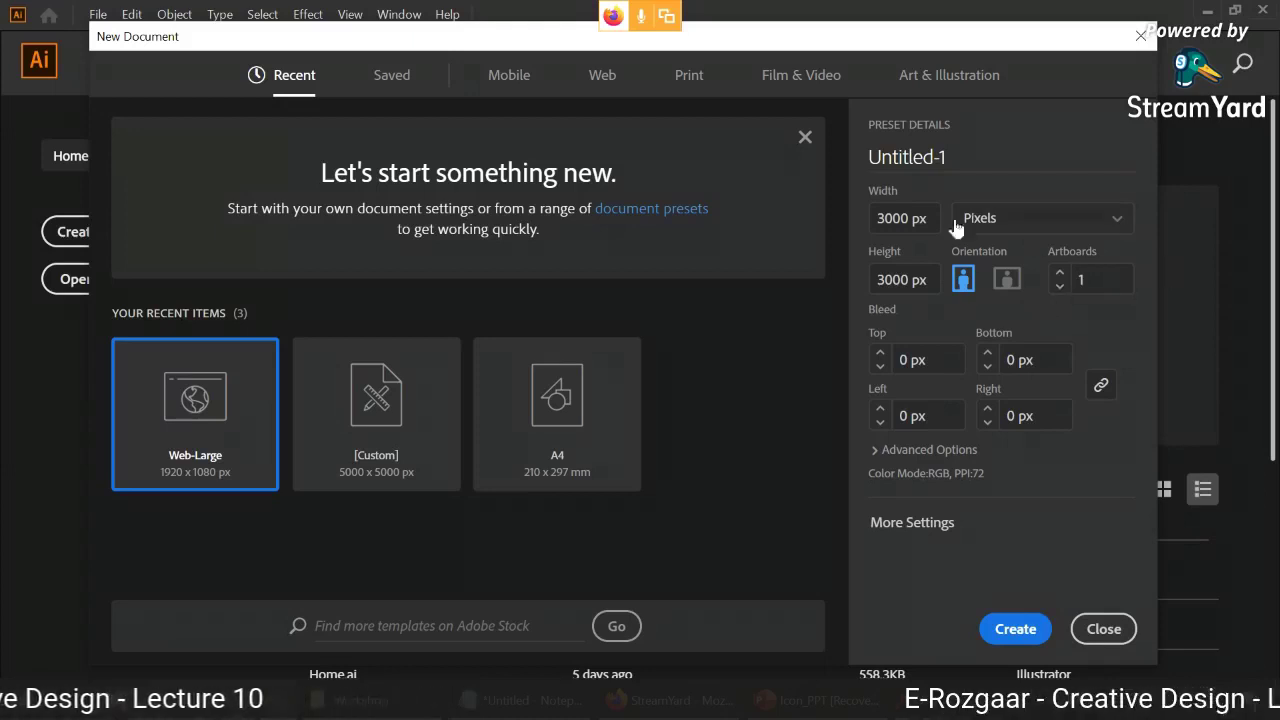
pyautogui.click(1013, 630)
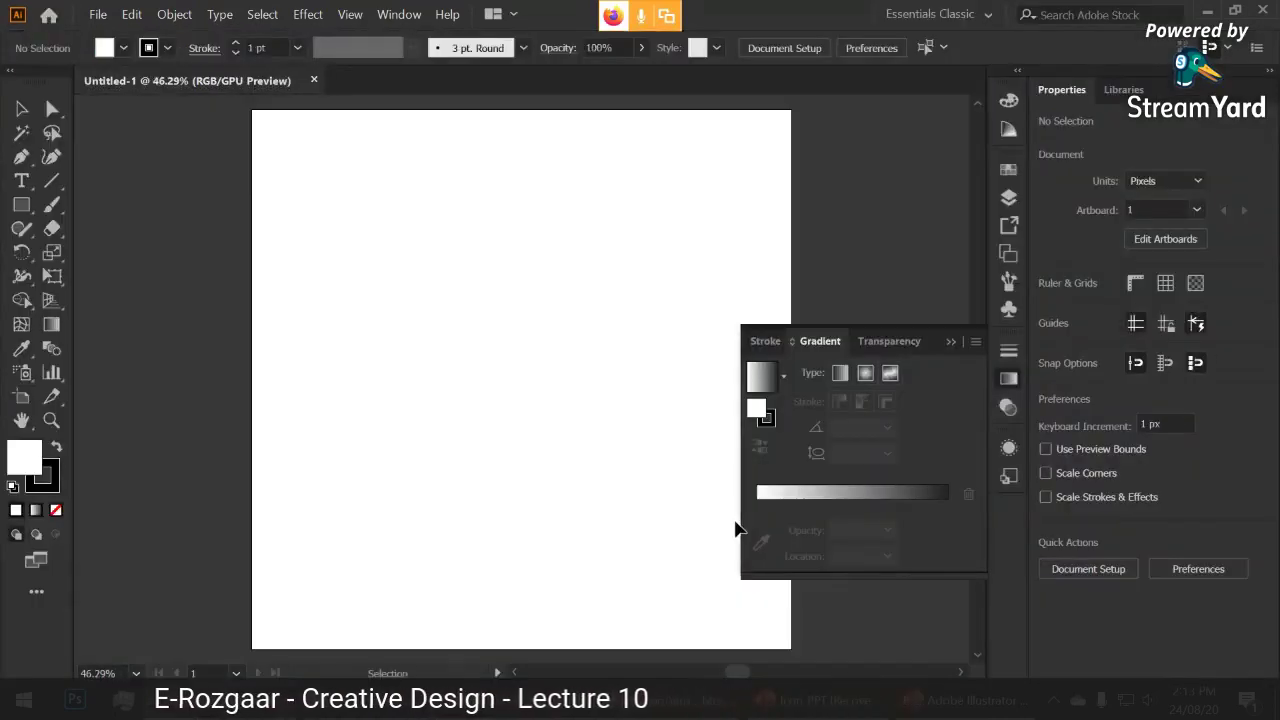
pyautogui.click(949, 342)
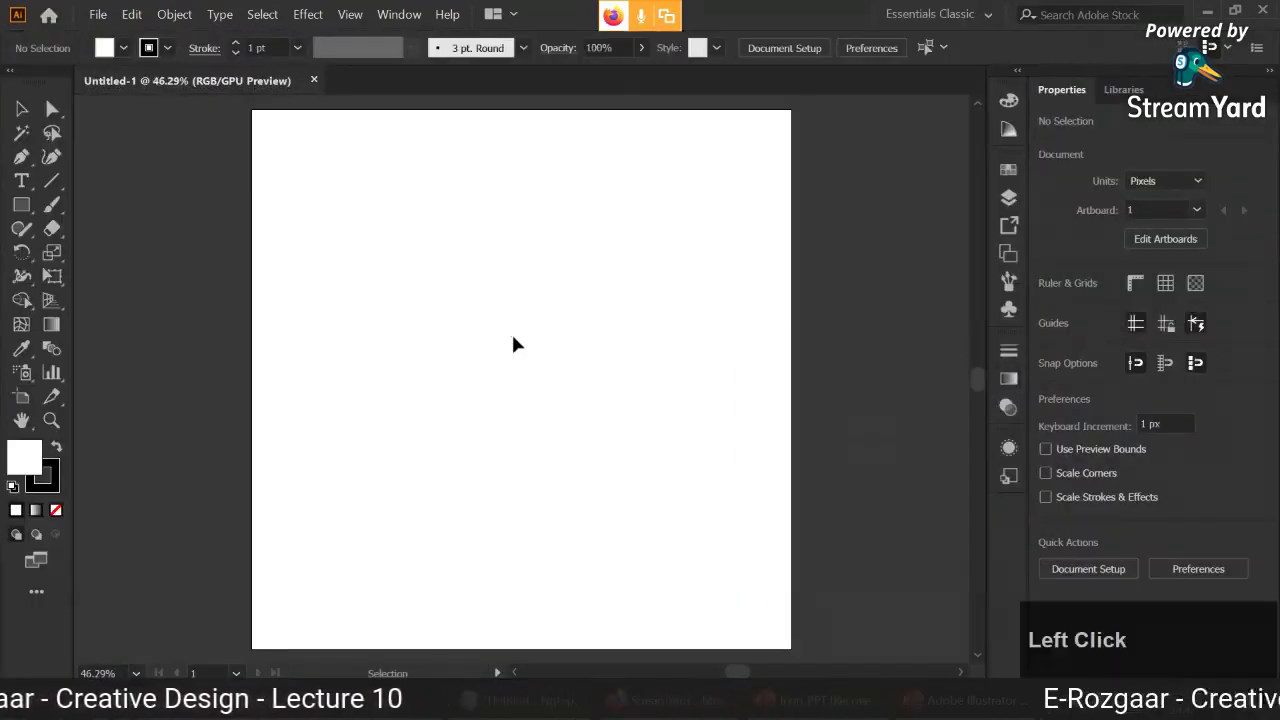
# - Draw a square about 751 px wide across the artboard's left edge and fill it with dark blue
pyautogui.scroll(-1, 508, 360)
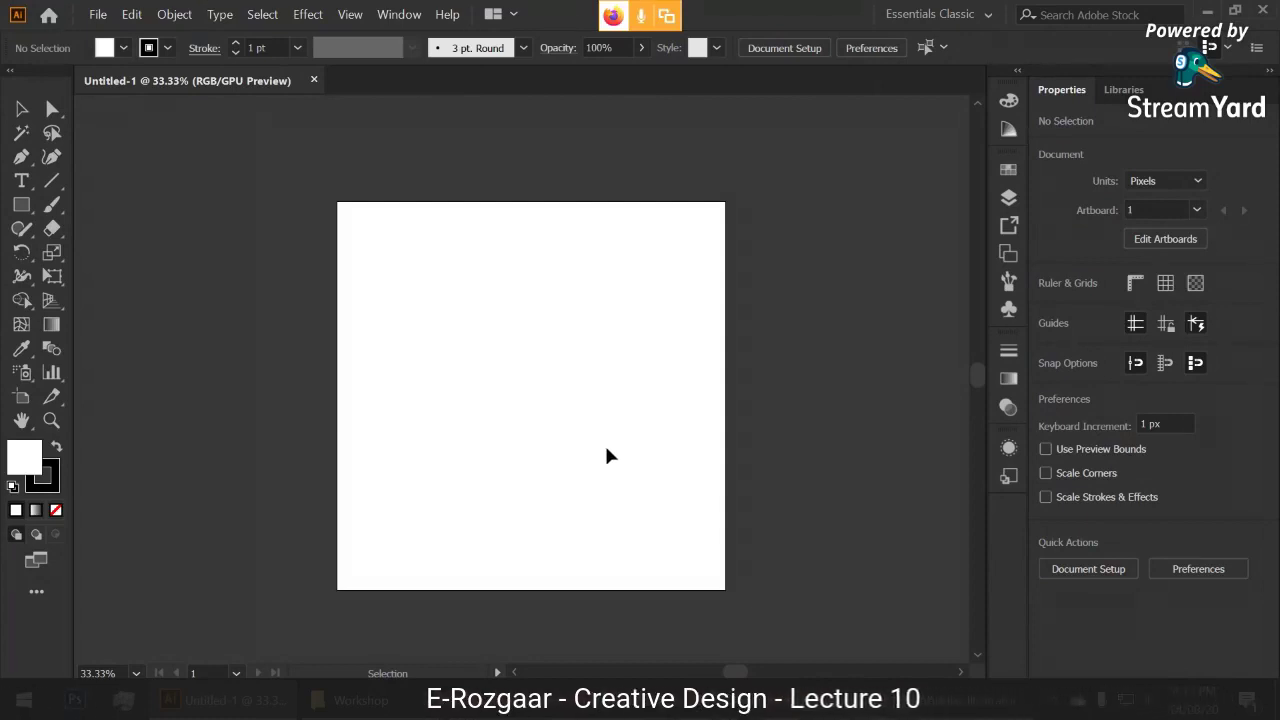
pyautogui.click(21, 204)
pyautogui.moveTo(303, 249); pyautogui.dragTo(400, 347)
pyautogui.click(123, 47)
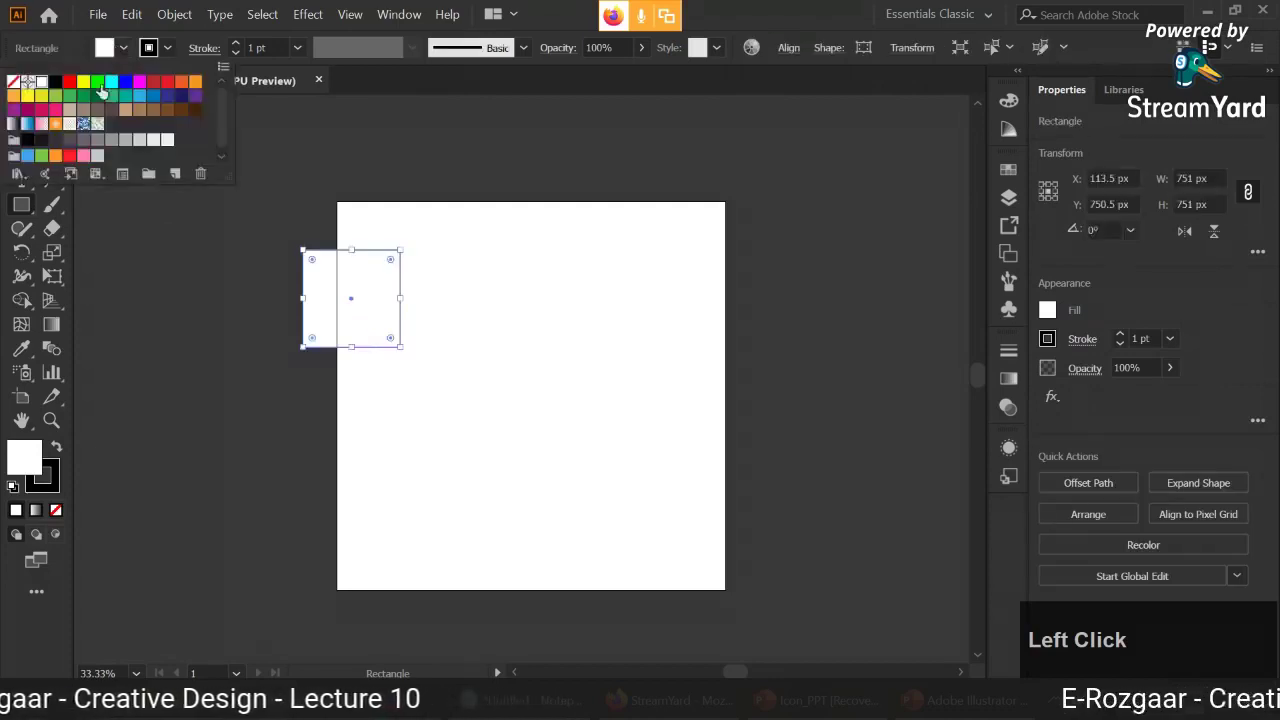
pyautogui.click(97, 81)
pyautogui.click(153, 95)
# - Duplicate the blue square into eleven scattered squares, some inside the artboard and some overlapping its edges
pyautogui.click(23, 109)
pyautogui.moveTo(354, 286); pyautogui.dragTo(546, 593)
pyautogui.moveTo(500, 600); pyautogui.dragTo(477, 494)
pyautogui.click(186, 380)
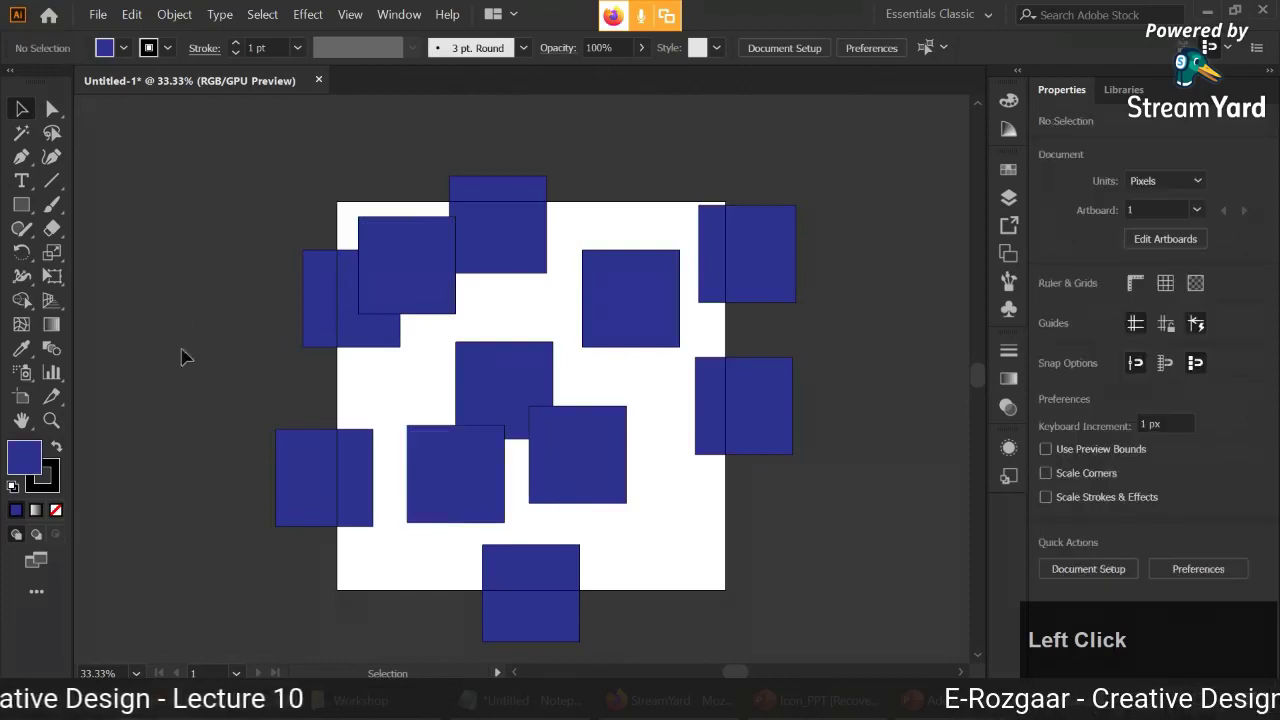
# - Draw a 3000 x 3000 px square exactly covering the artboard, on top of the small squares
pyautogui.scroll(-1, 752, 322)
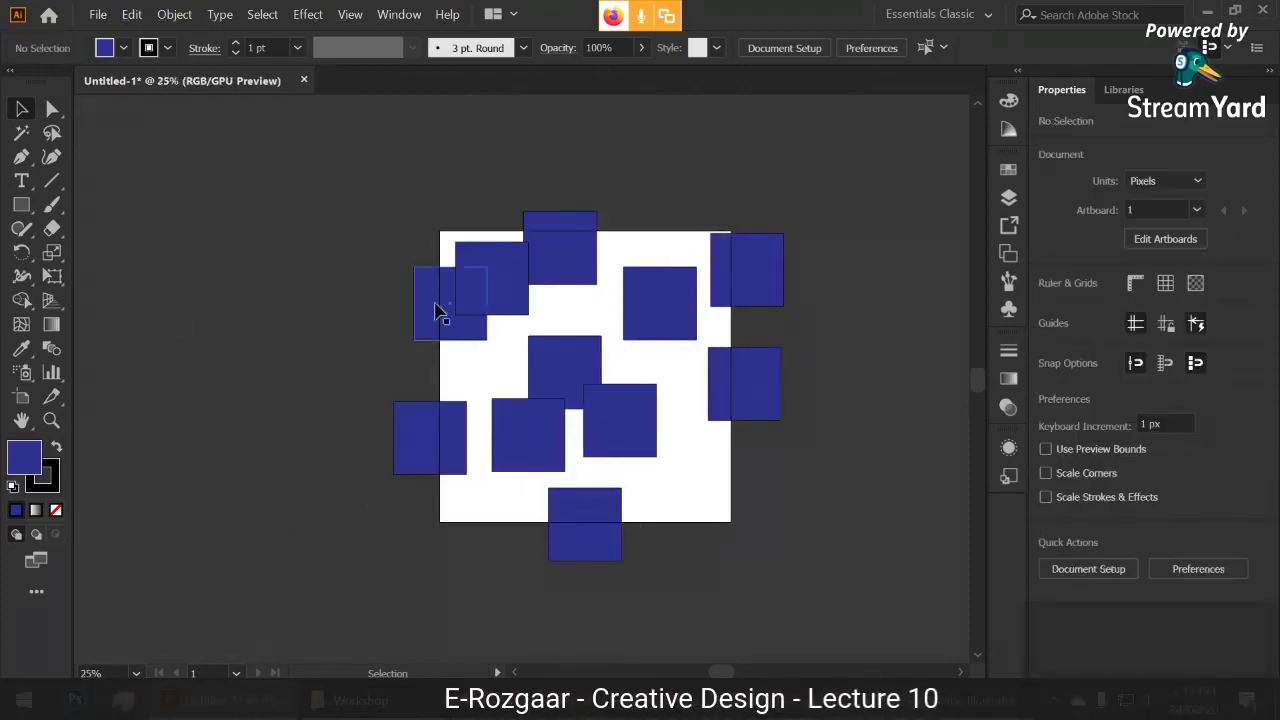
pyautogui.click(22, 208)
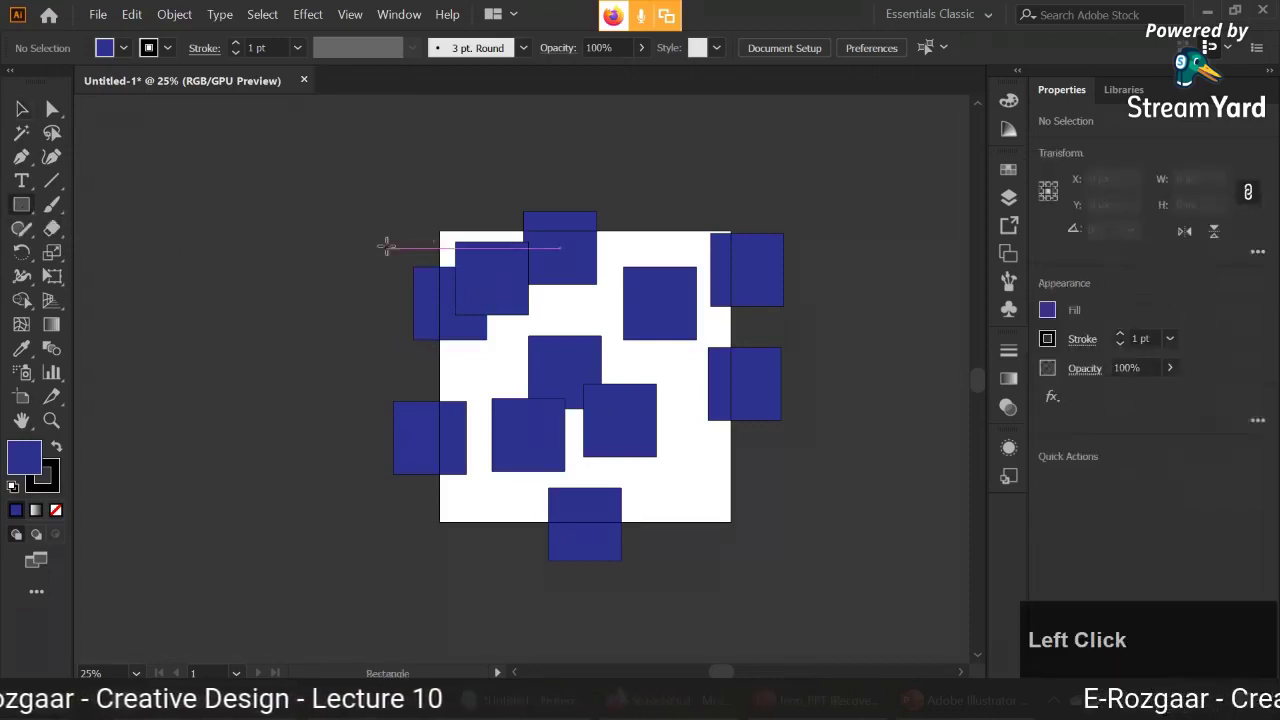
pyautogui.moveTo(438, 233); pyautogui.dragTo(731, 521)
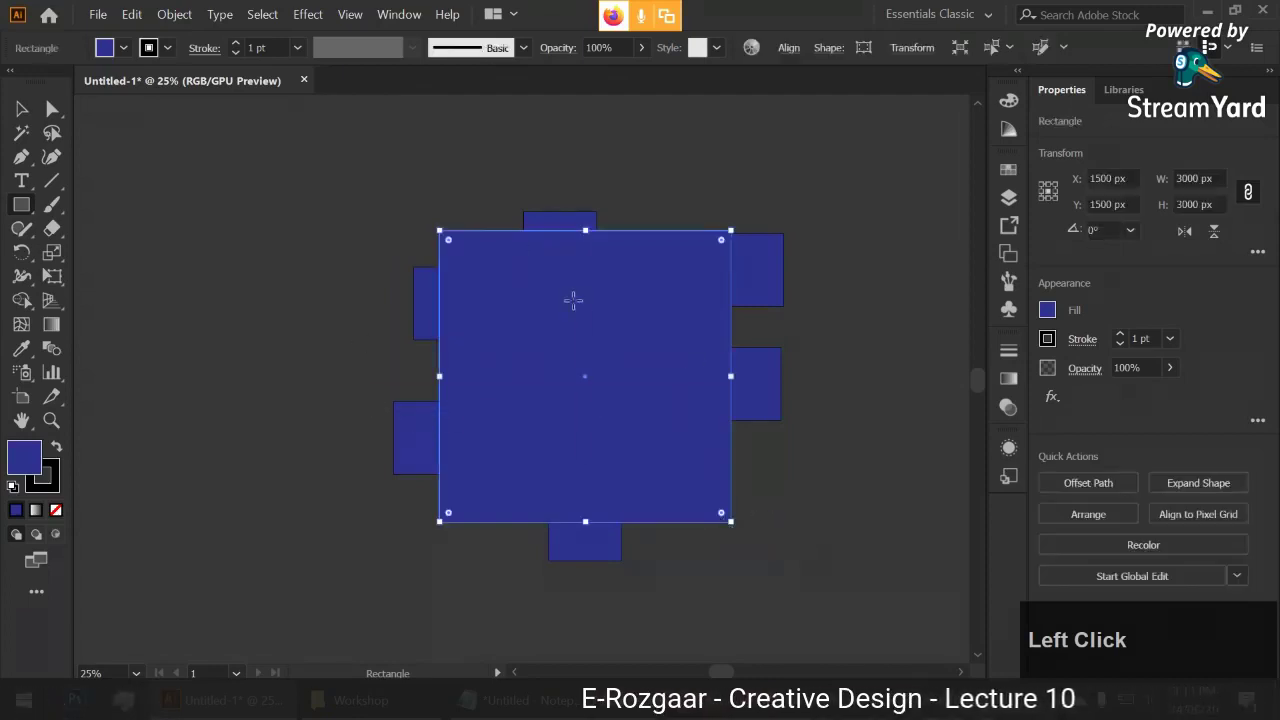
pyautogui.click(22, 108)
pyautogui.click(316, 272)
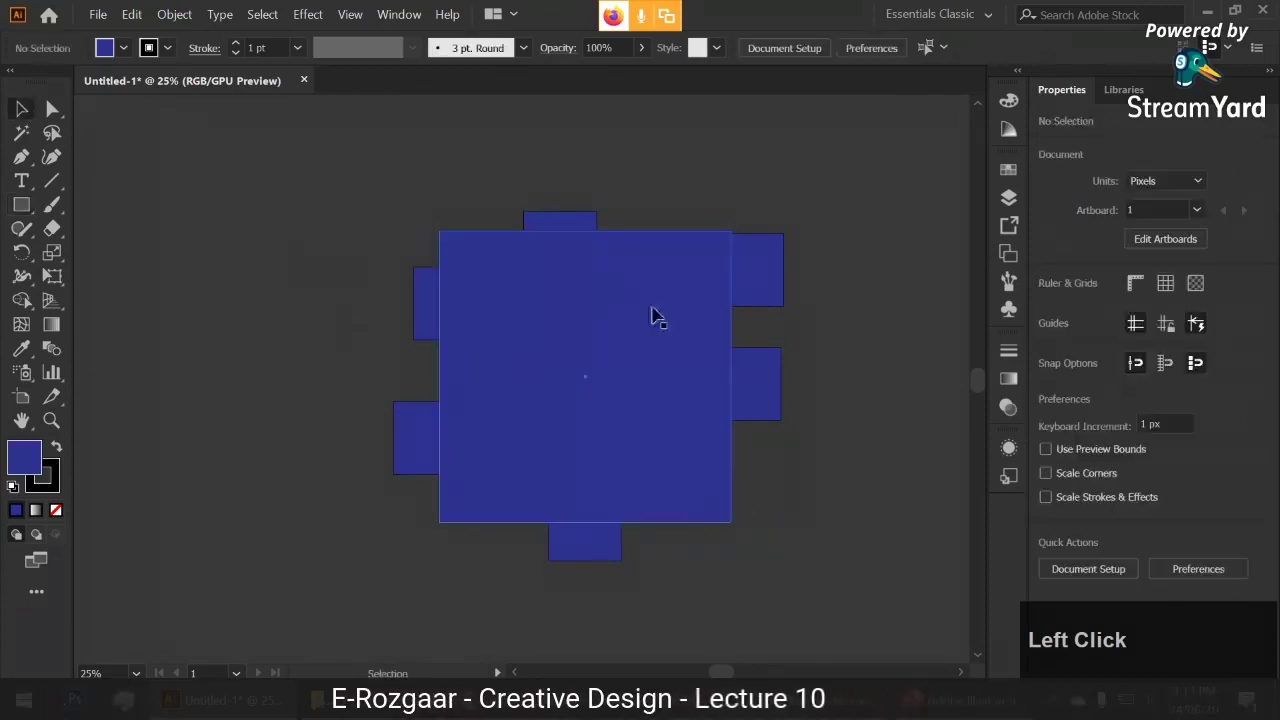
# - Try to make a clipping mask with only the artboard-sized square selected
pyautogui.moveTo(234, 163); pyautogui.dragTo(883, 609)
pyautogui.click(269, 306)
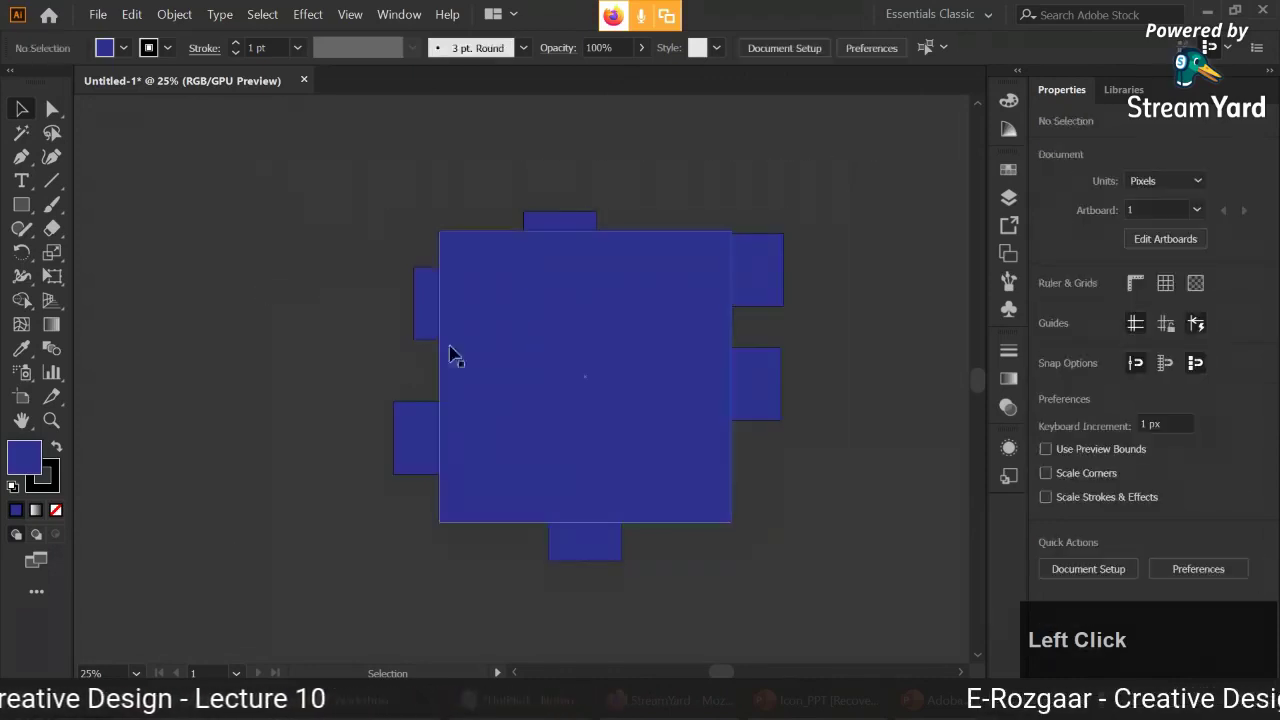
pyautogui.click(504, 309)
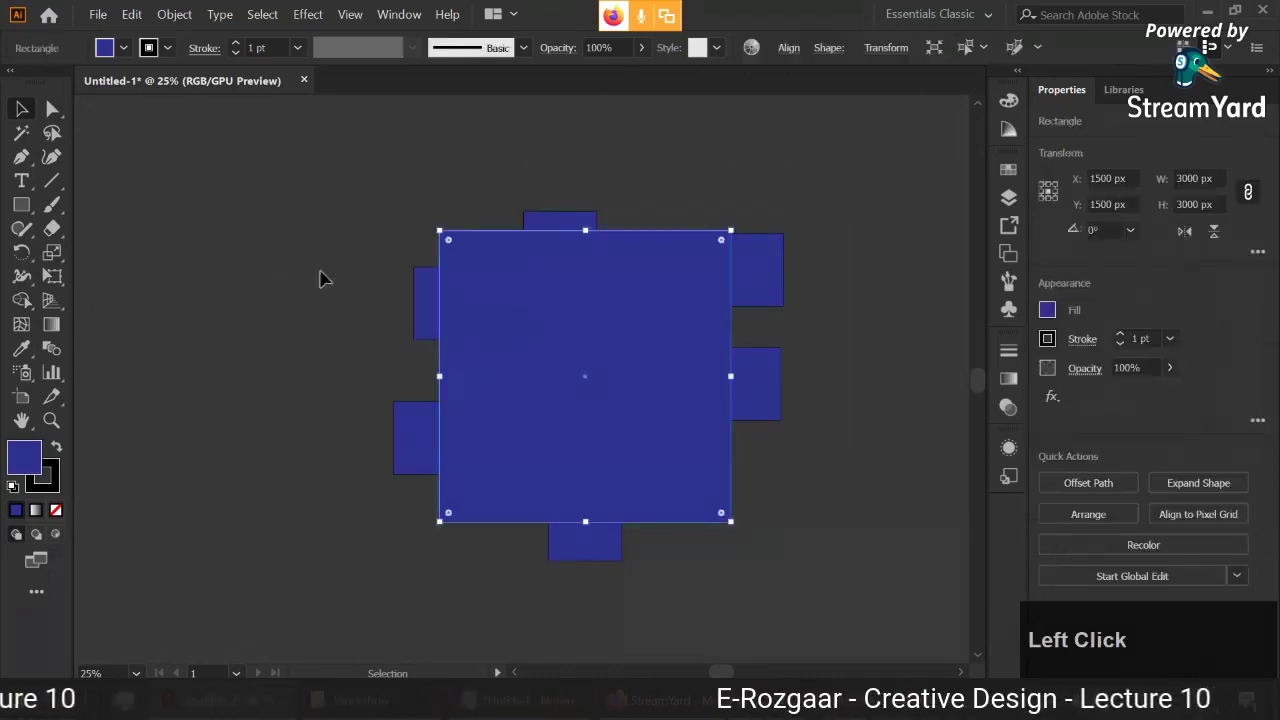
pyautogui.click(175, 15)
pyautogui.moveTo(351, 619)
pyautogui.click(500, 620)
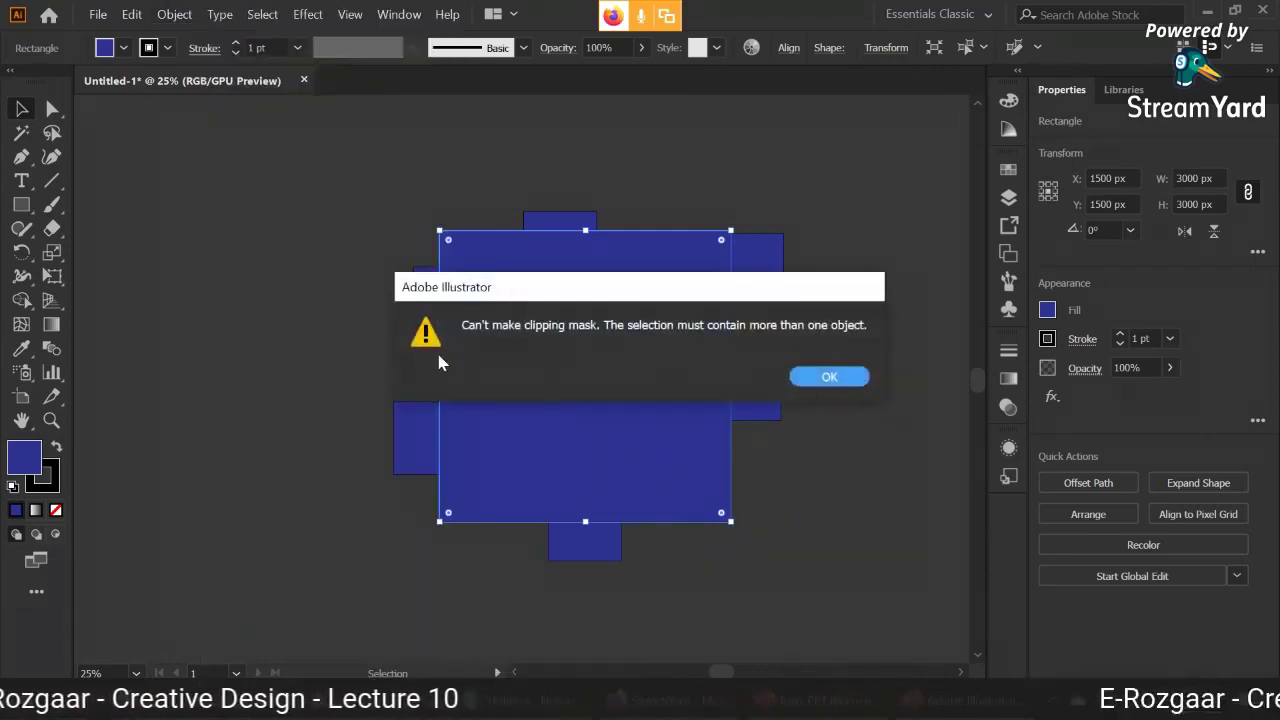
pyautogui.click(829, 377)
pyautogui.click(846, 480)
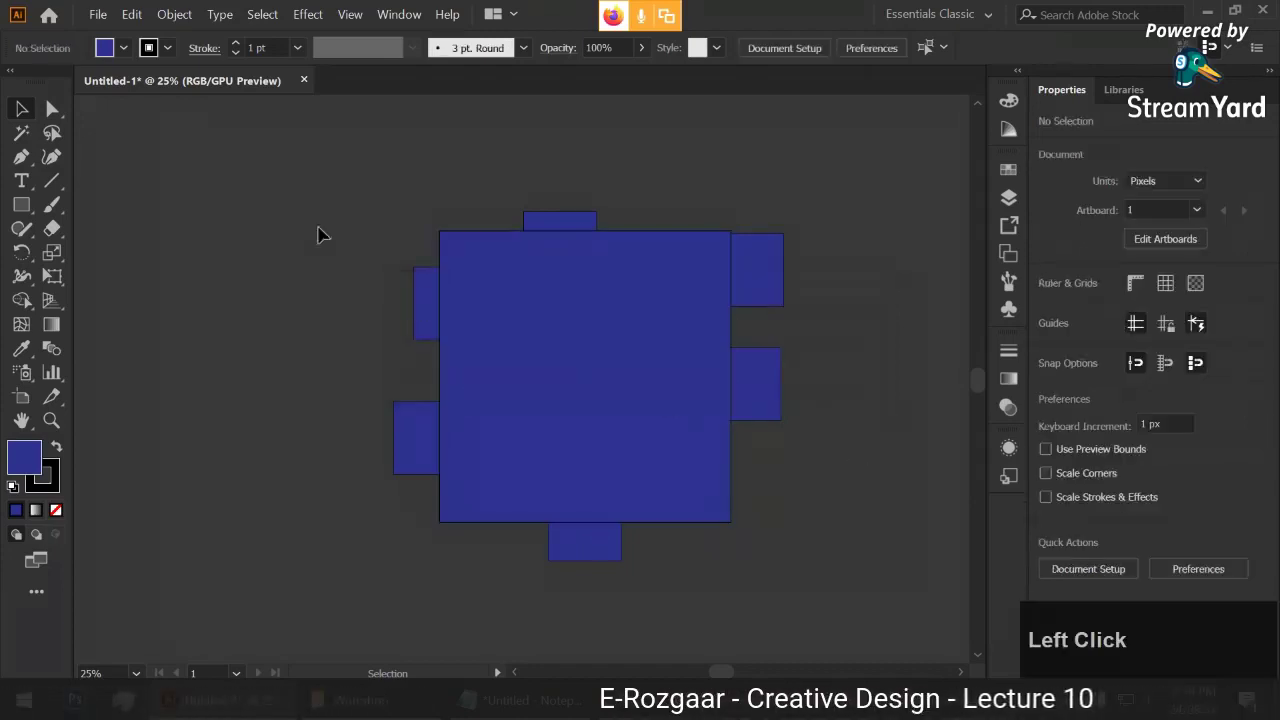
# - Select all the squares and make a clipping mask from the artboard-sized square on top
pyautogui.moveTo(848, 590); pyautogui.dragTo(840, 588)
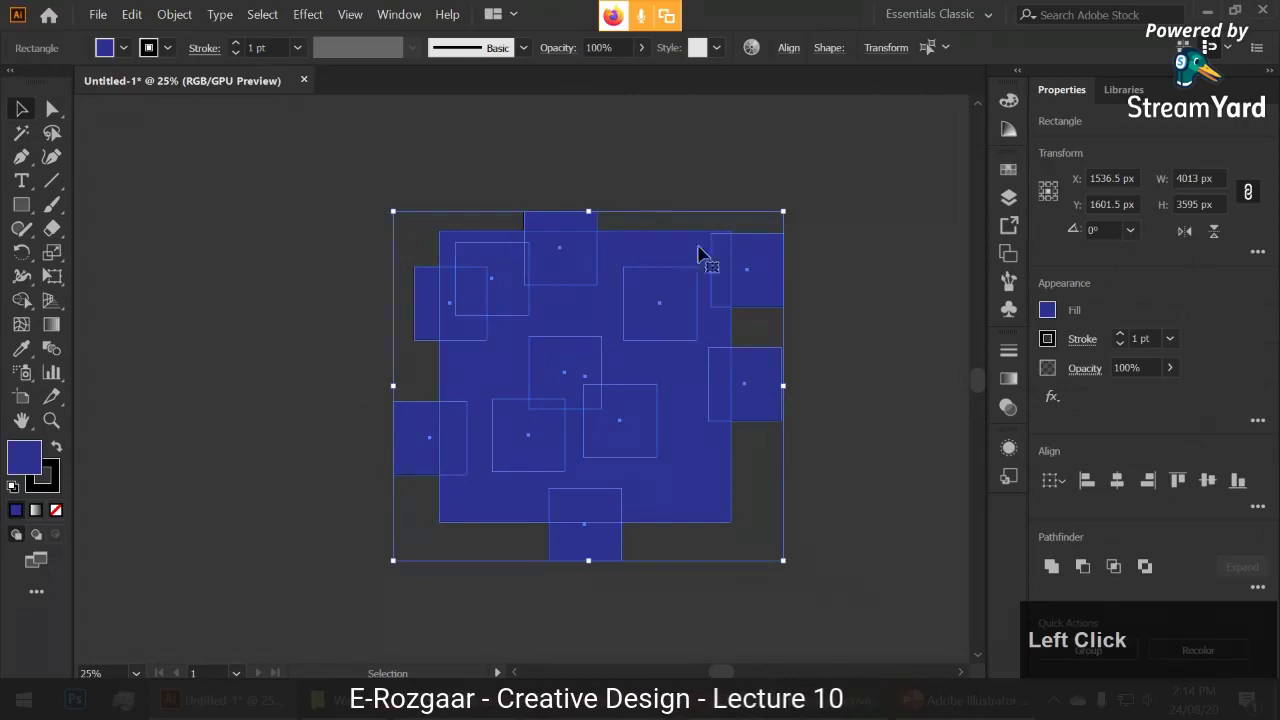
pyautogui.click(172, 15)
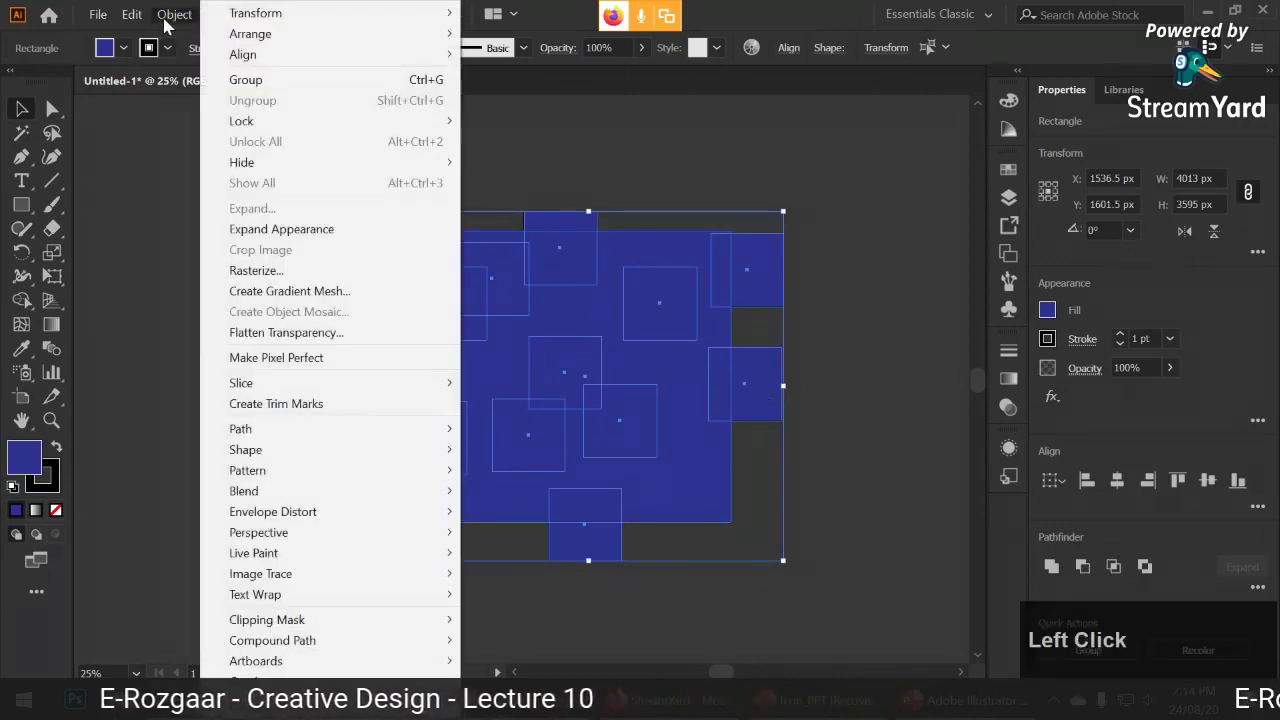
pyautogui.moveTo(371, 623)
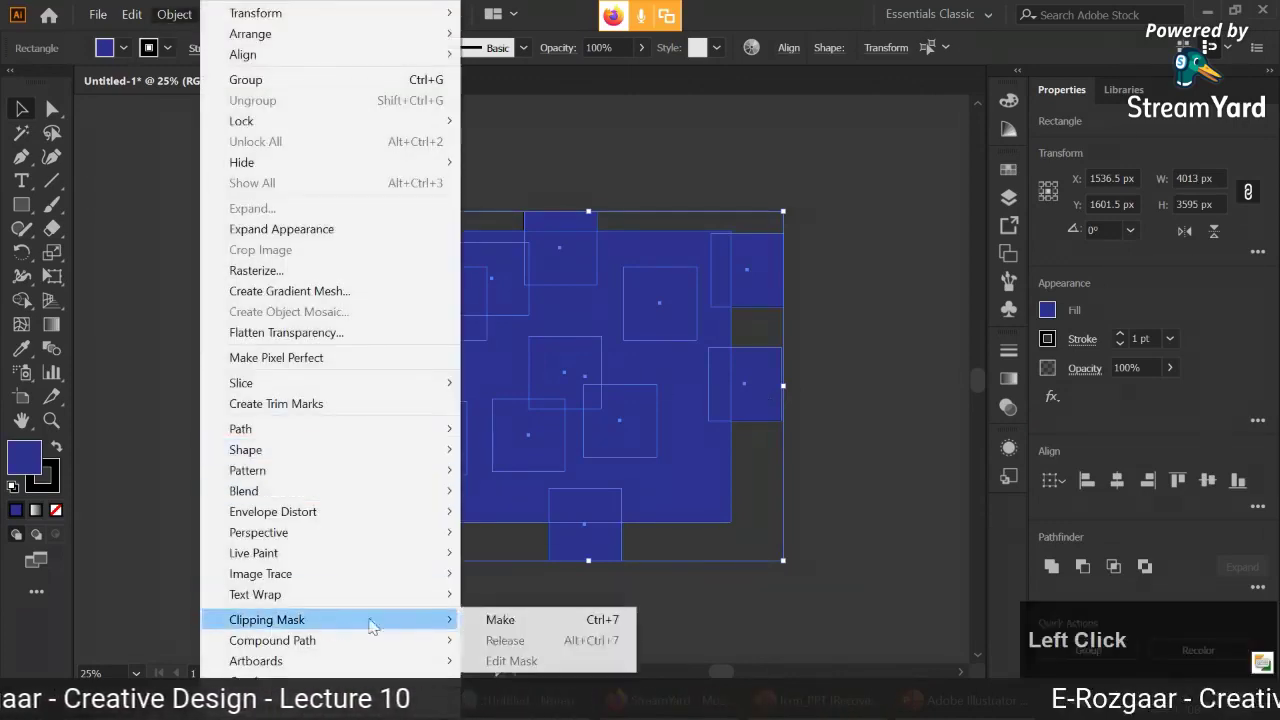
pyautogui.click(543, 622)
pyautogui.click(523, 600)
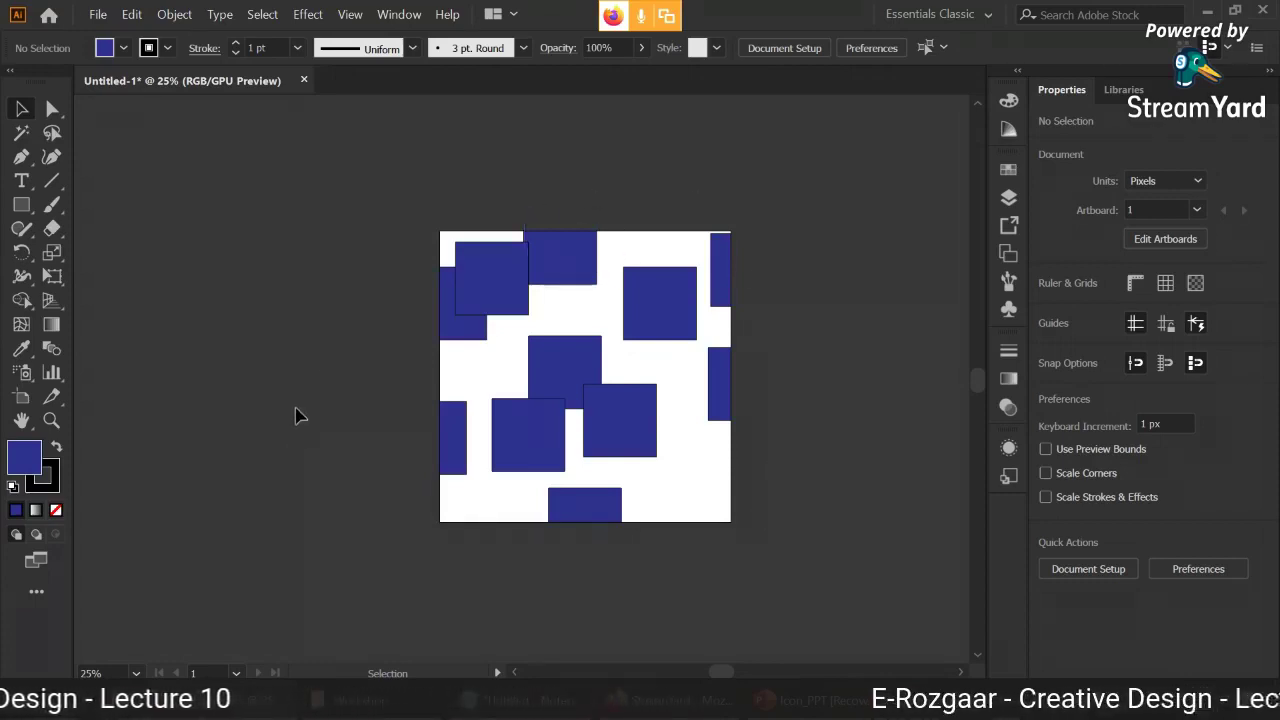
# - Release the clipping mask from the clipped group of squares and deselect everything
pyautogui.rightClick(553, 263)
pyautogui.click(556, 266)
pyautogui.rightClick(557, 266)
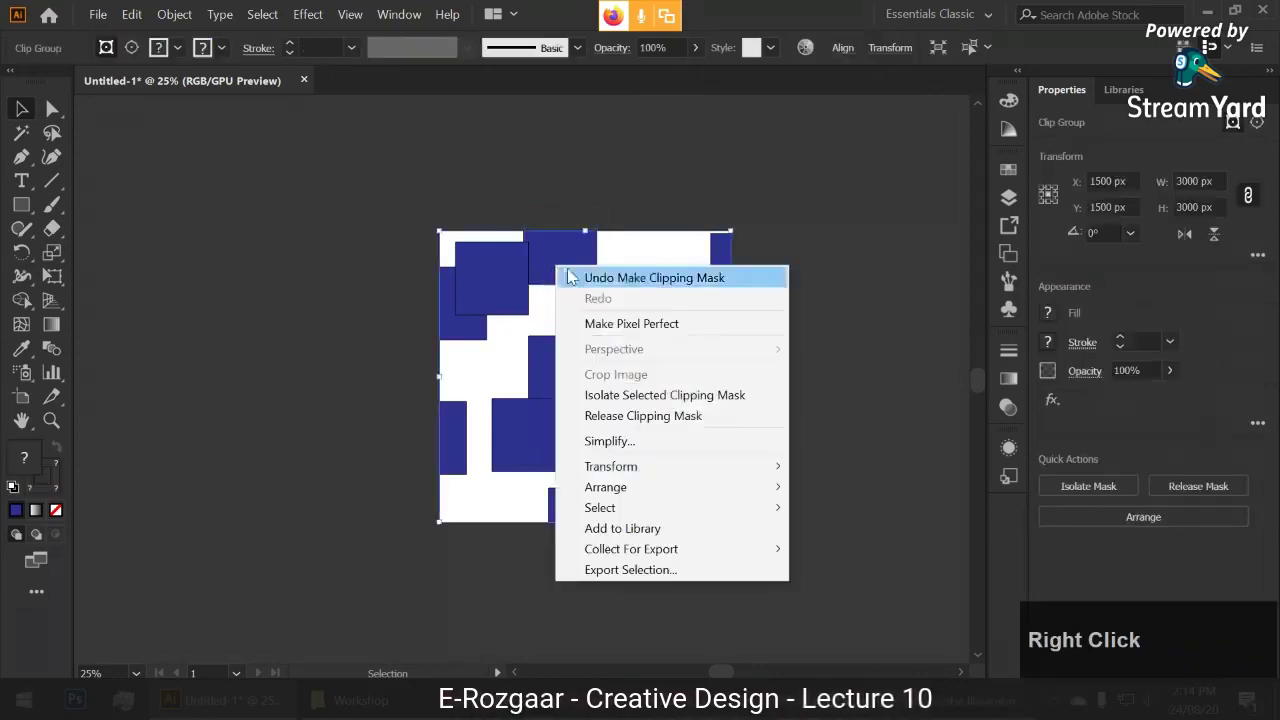
pyautogui.click(618, 420)
pyautogui.click(293, 362)
# - Delete all the squares to leave the artboard empty
pyautogui.click(486, 286)
pyautogui.click(751, 266)
pyautogui.click(800, 482)
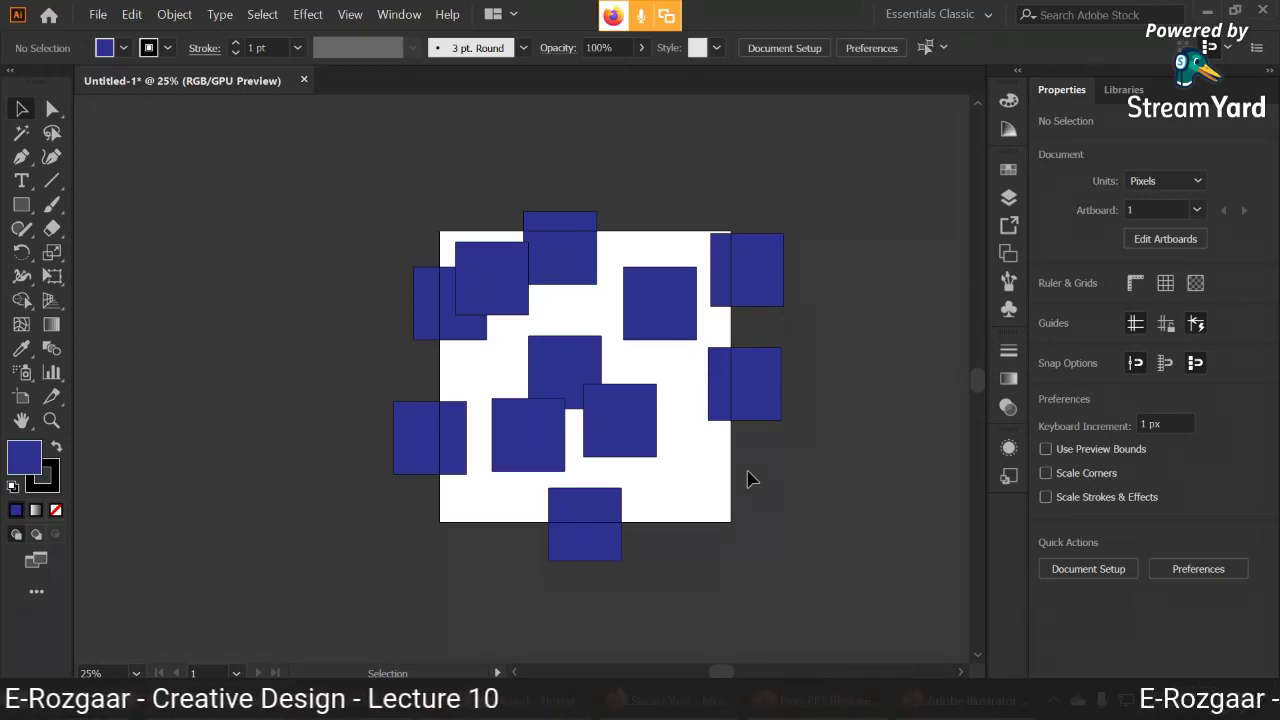
pyautogui.hotkey('ctrl', 'a')
pyautogui.press('Delete')
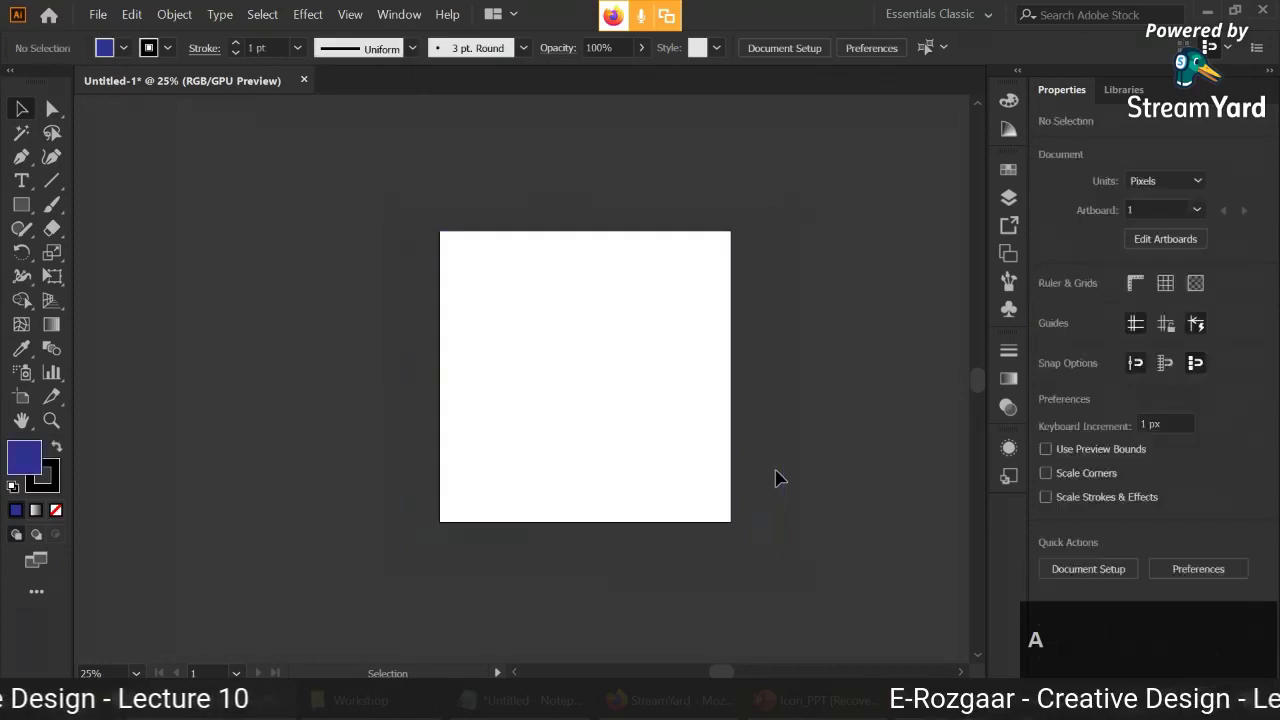
# - Show the rulers and place four vertical guides, one beside the artboard's left edge and three across it
pyautogui.press('ctrl')
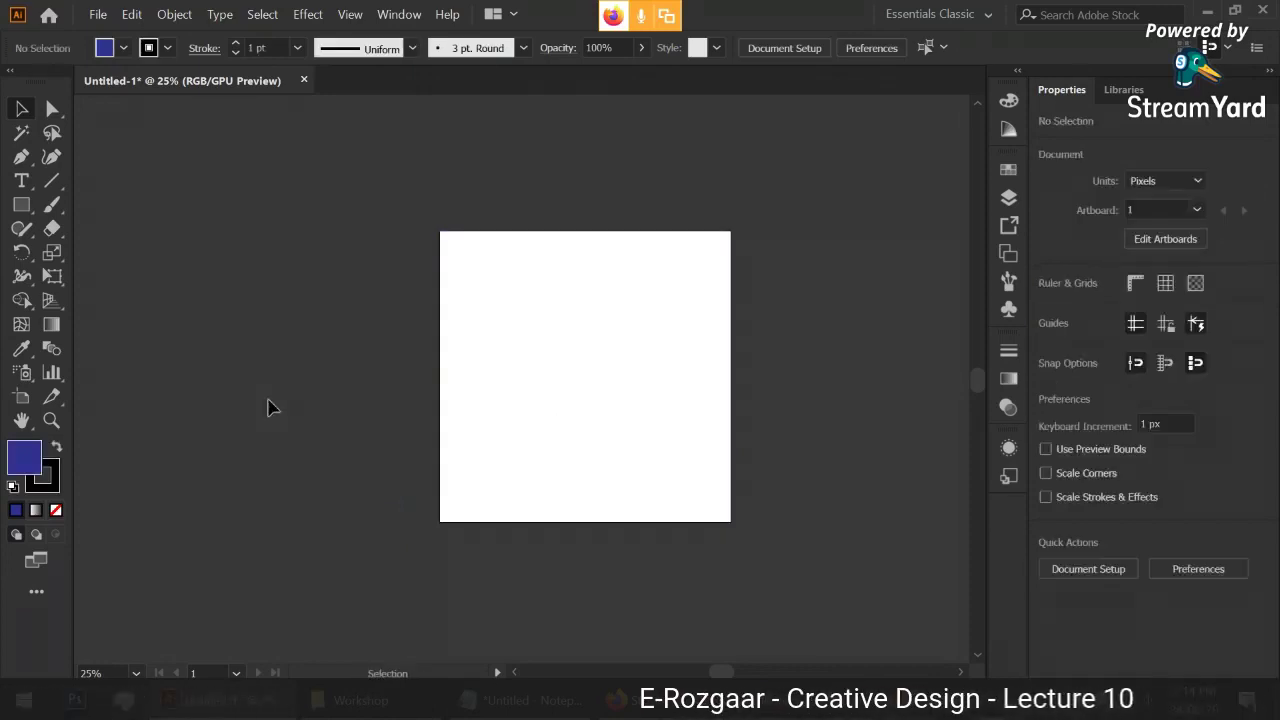
pyautogui.hotkey('ctrl', 'r')
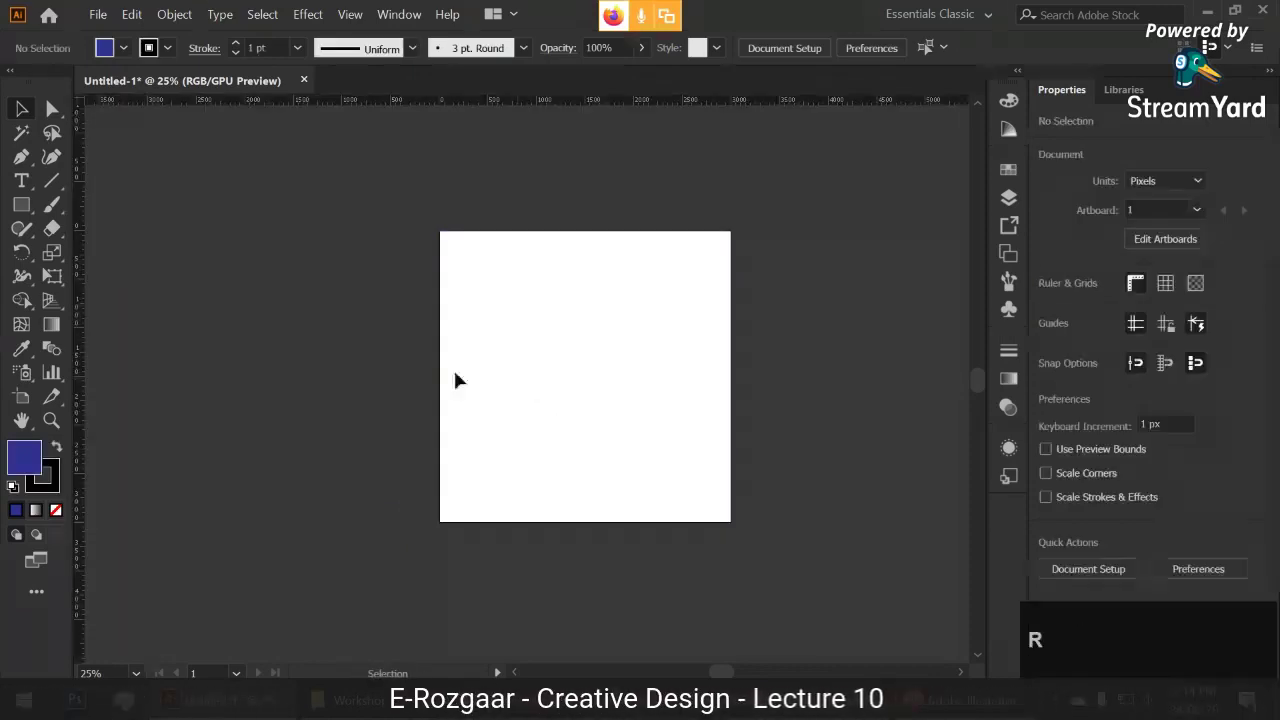
pyautogui.moveTo(79, 345); pyautogui.dragTo(89, 345)
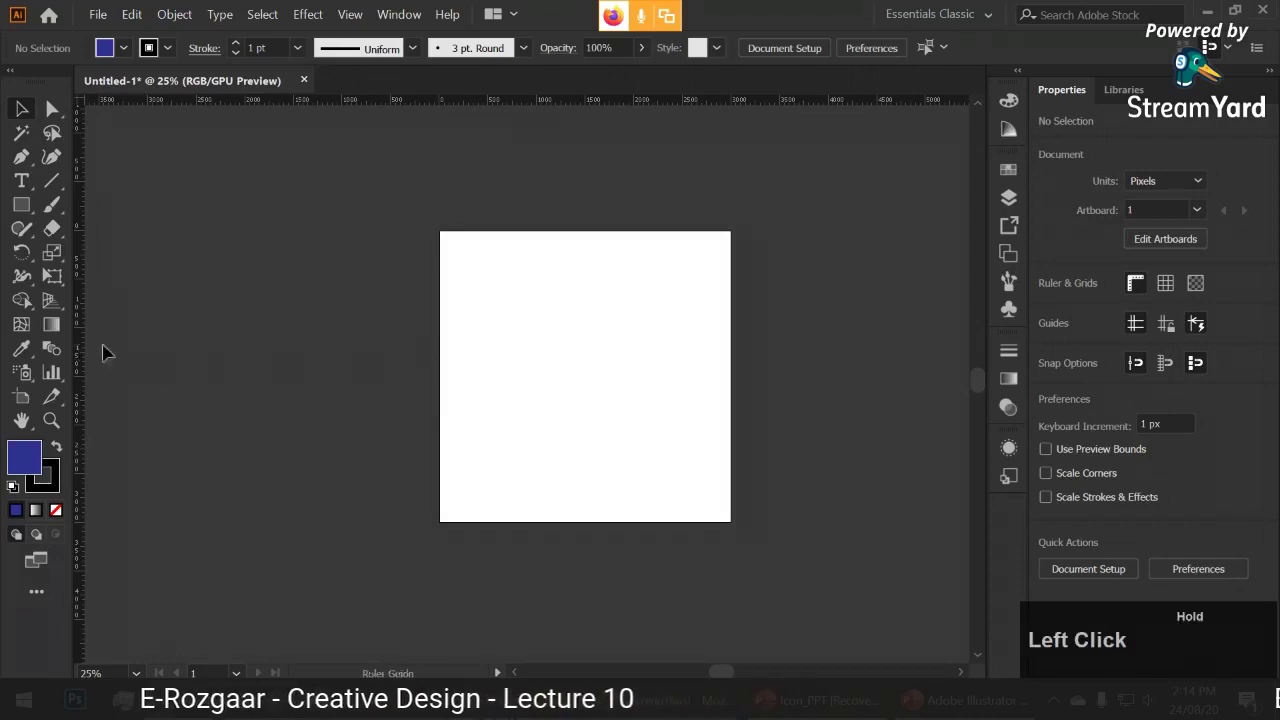
pyautogui.moveTo(410, 372); pyautogui.dragTo(414, 372)
pyautogui.moveTo(80, 337); pyautogui.dragTo(633, 334)
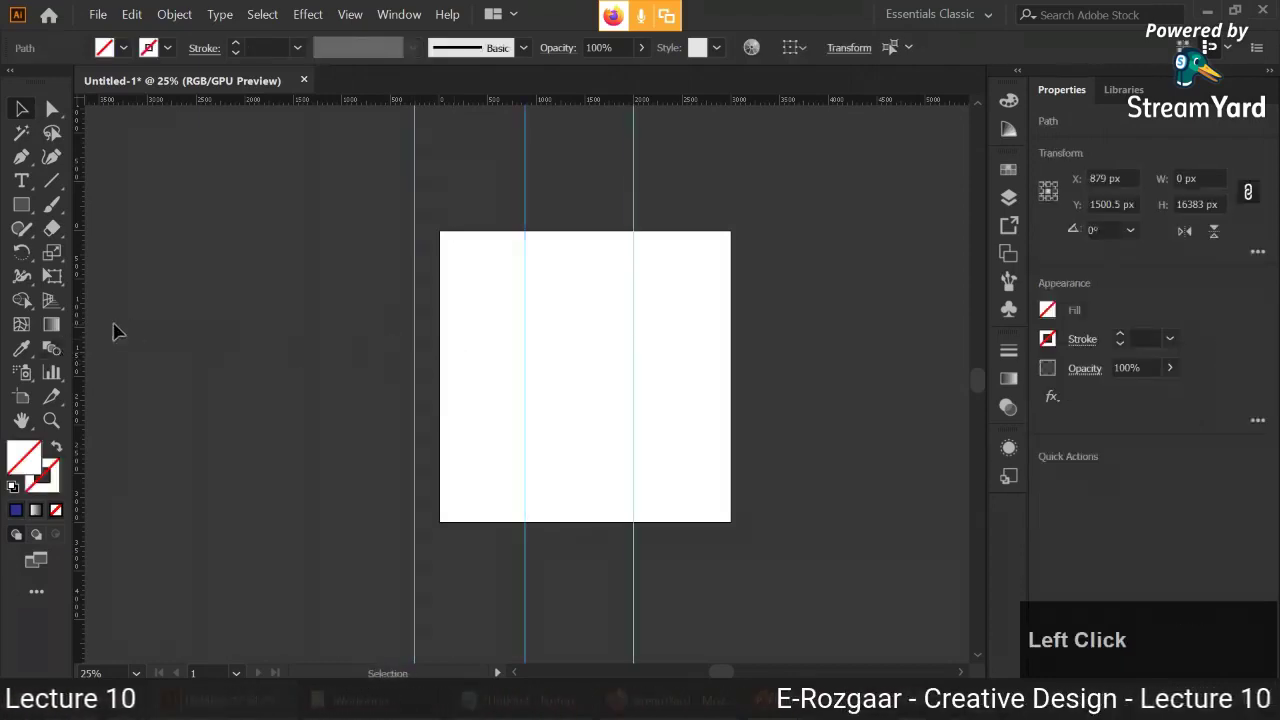
# - Select all four vertical guides and distribute them evenly in the horizontal direction
pyautogui.moveTo(246, 289); pyautogui.dragTo(700, 457)
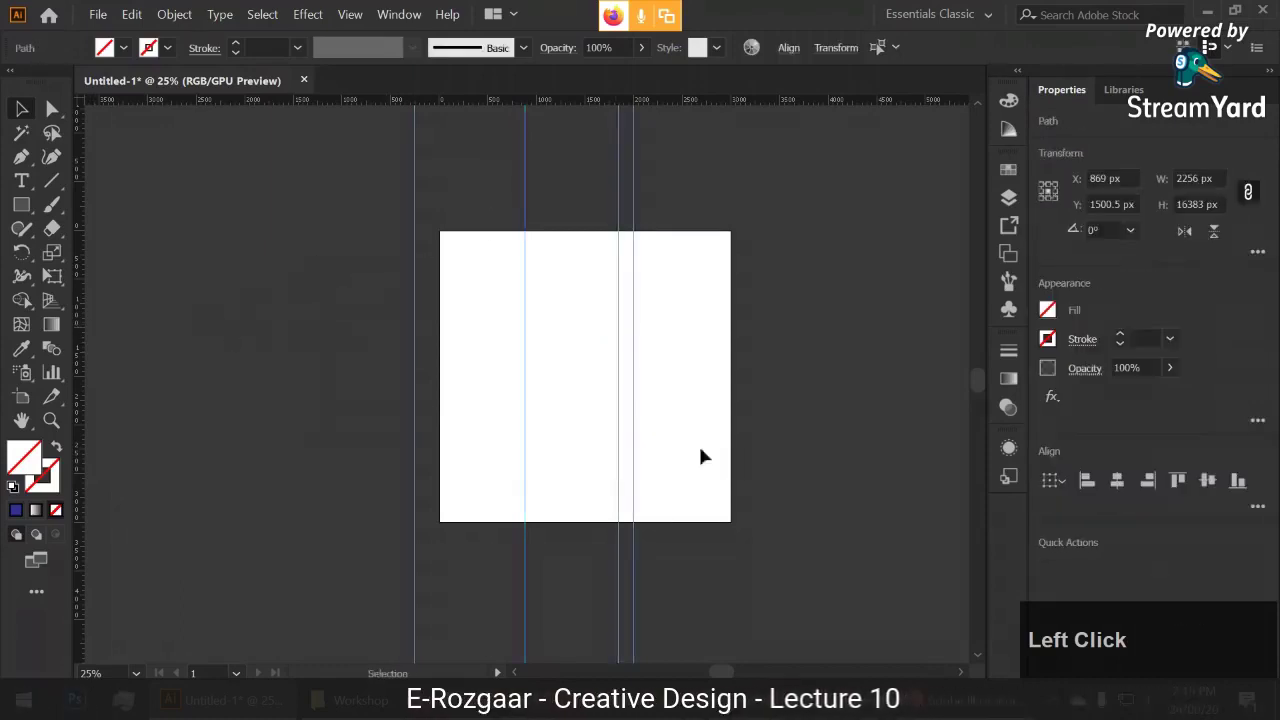
pyautogui.click(789, 48)
pyautogui.click(778, 223)
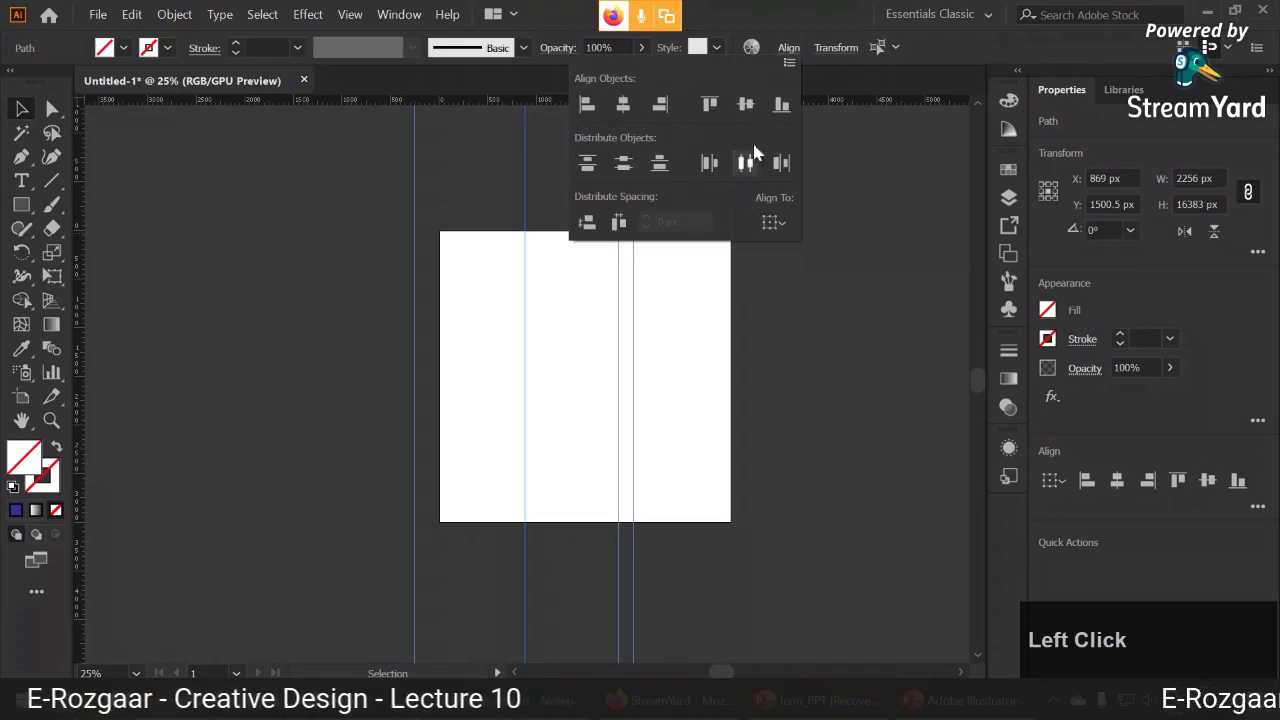
pyautogui.click(709, 162)
# - Delete the vertical guides, and undo the deletion
pyautogui.moveTo(700, 360); pyautogui.dragTo(220, 357)
pyautogui.press('Delete')
pyautogui.click(240, 360)
pyautogui.hotkey('ctrl', 'z')
pyautogui.click(403, 366)
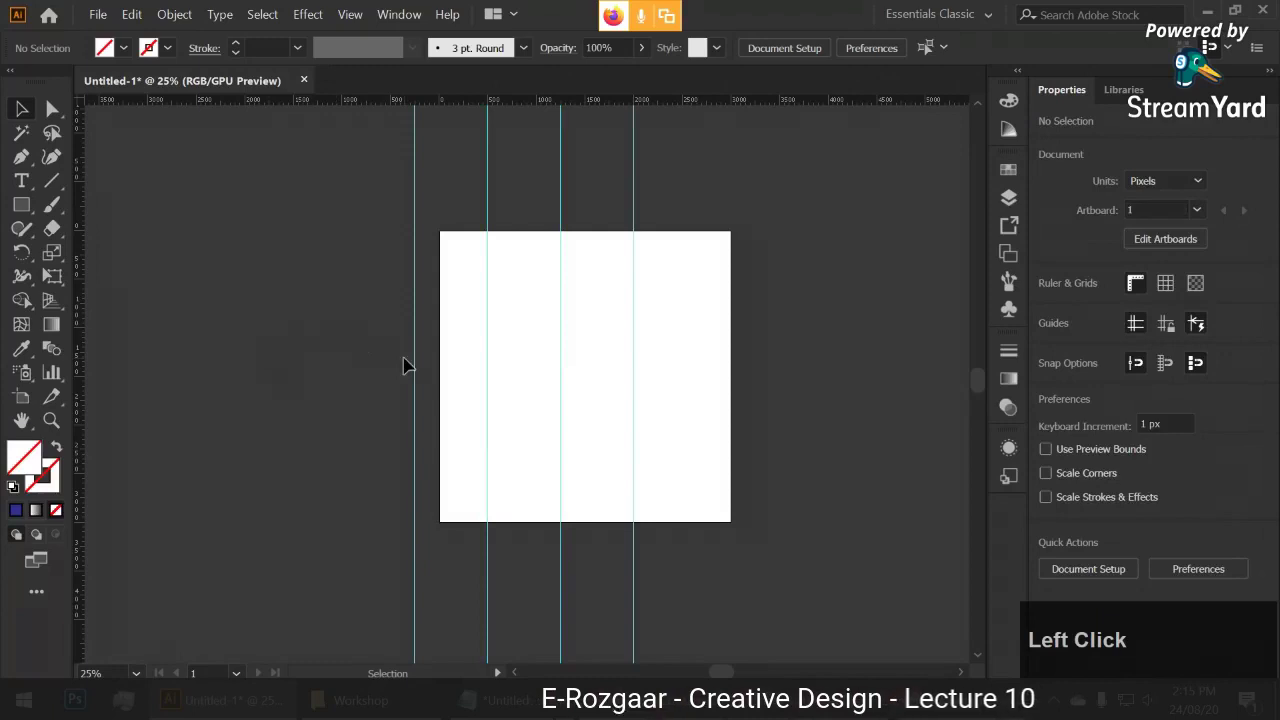
# - Lock the guides, and unlock them again
pyautogui.rightClick(354, 281)
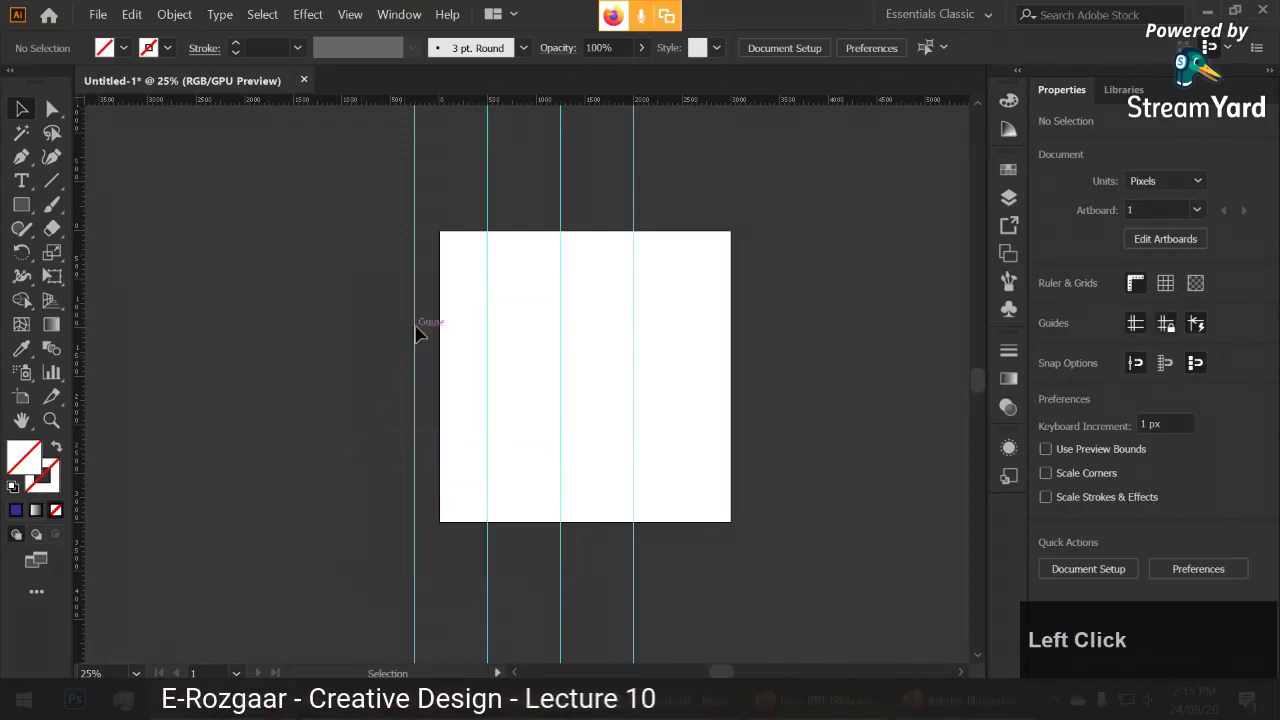
pyautogui.rightClick(325, 275)
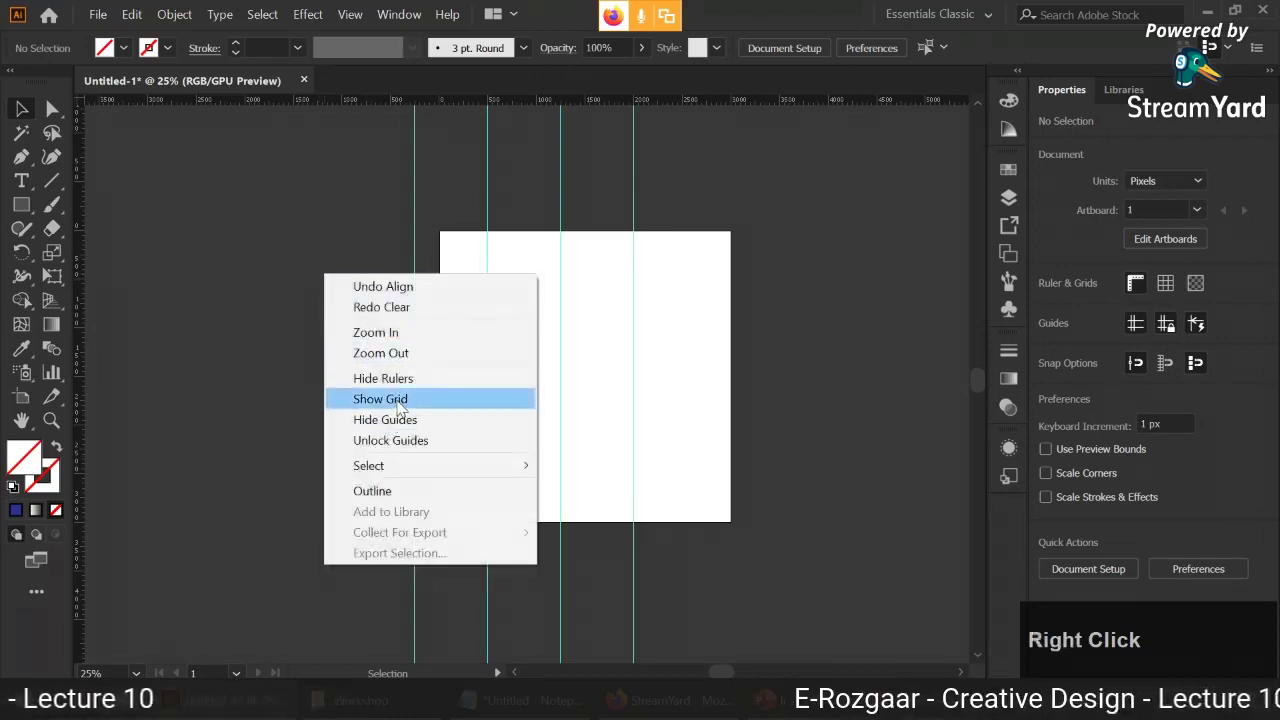
pyautogui.click(409, 440)
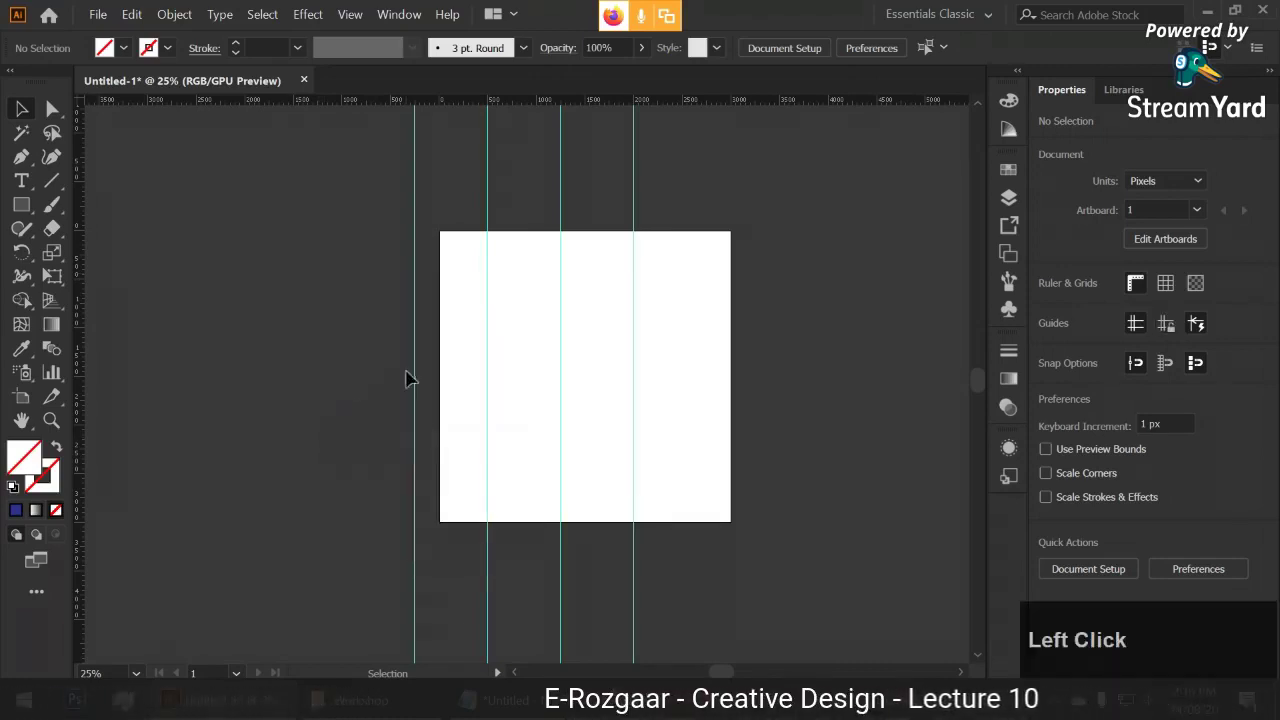
# - Move the guide beside the artboard's left edge to its middle, shift the rightmost guide toward the right edge, and hide all guides
pyautogui.moveTo(413, 366); pyautogui.dragTo(597, 368)
pyautogui.click(634, 366)
pyautogui.rightClick(631, 333)
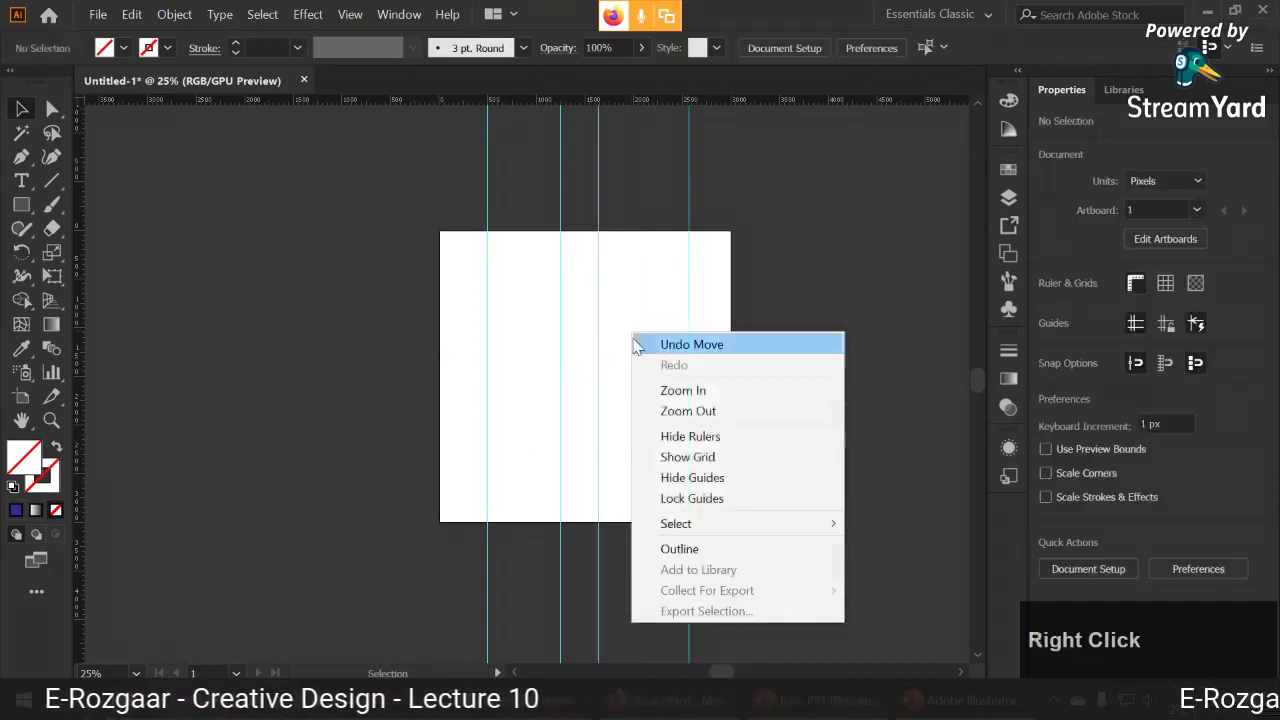
pyautogui.click(655, 481)
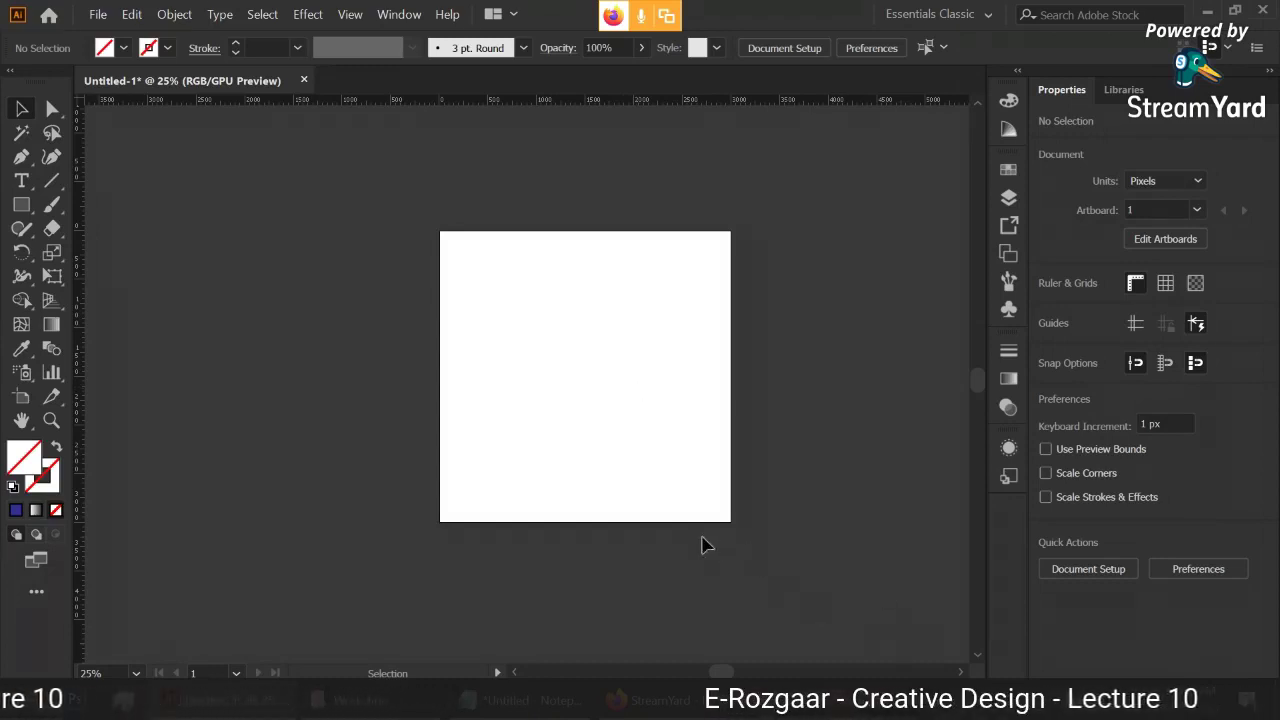
# - Add the text "lecture 10" on the artboard and enlarge it to about 1035 px wide
pyautogui.scroll(1, 707, 543)
pyautogui.click(626, 460)
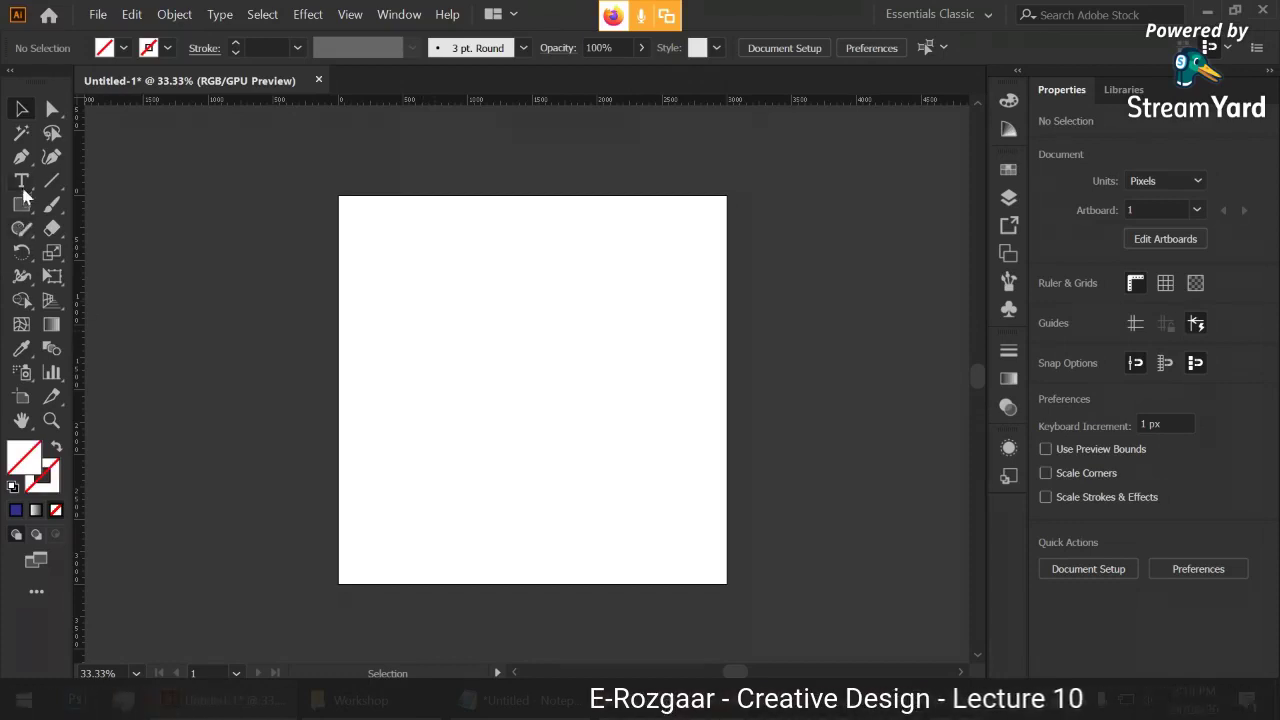
pyautogui.click(213, 262)
pyautogui.click(390, 334)
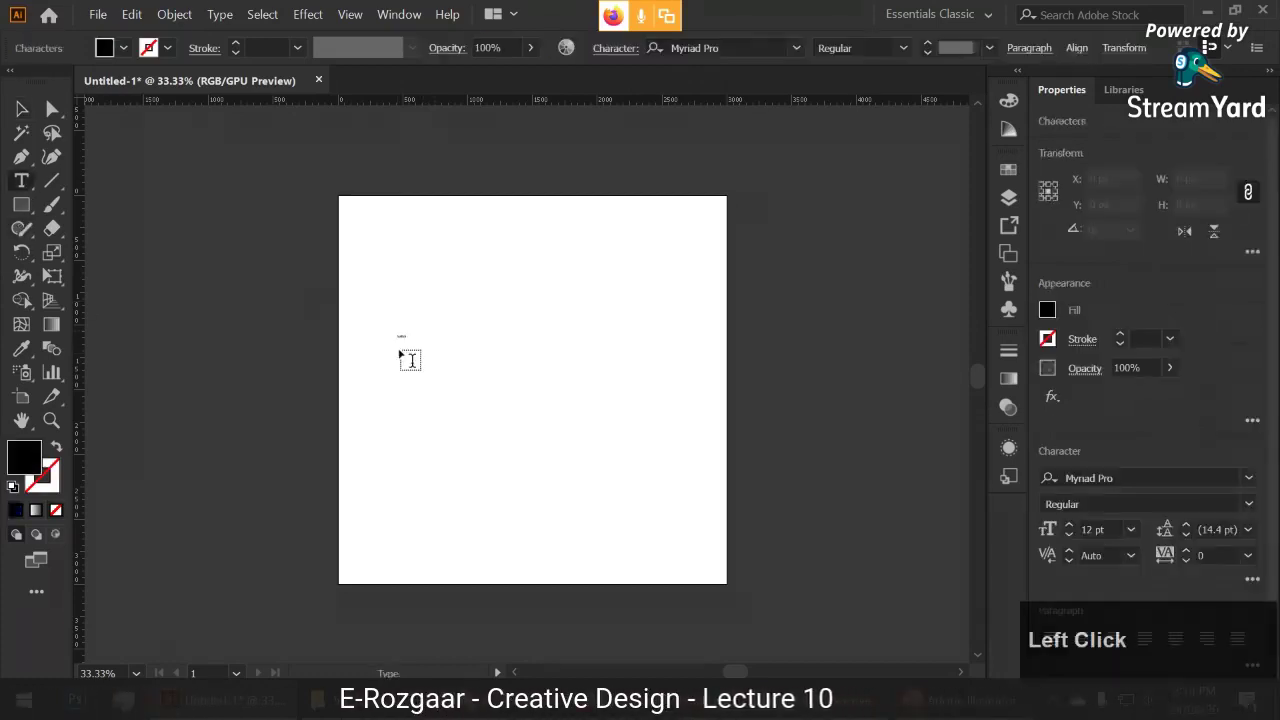
pyautogui.press('ctrl')
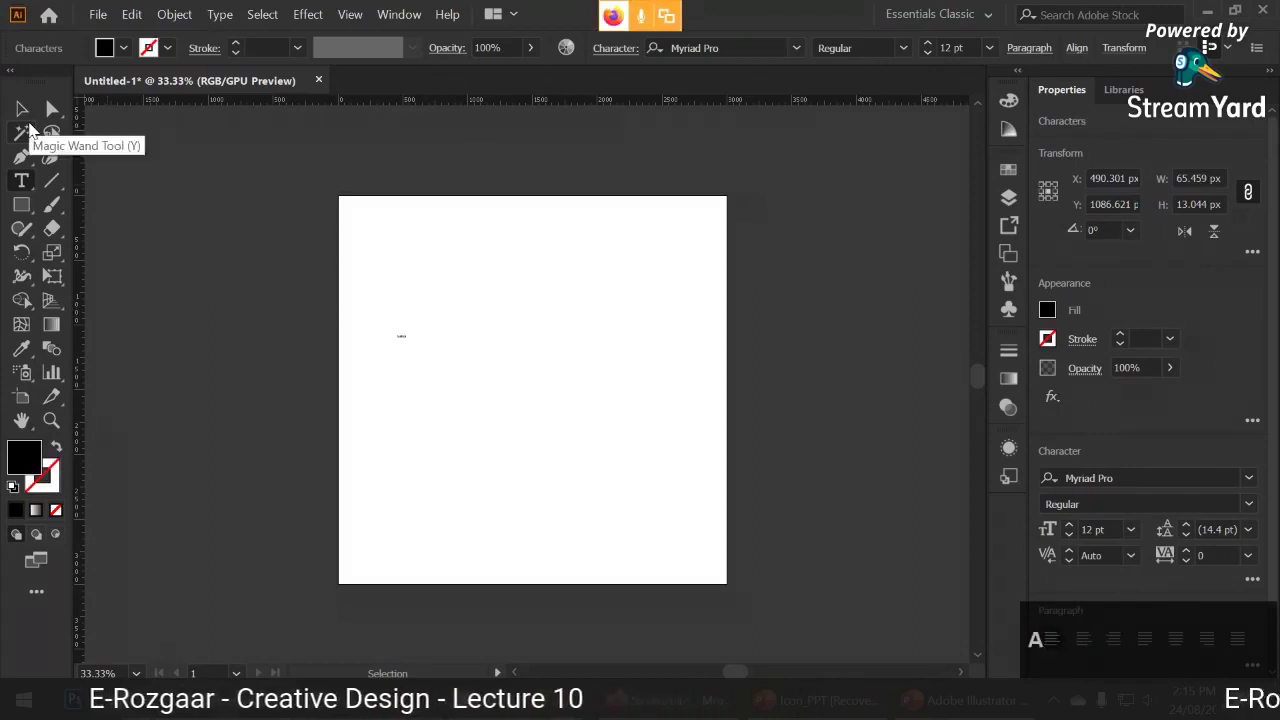
pyautogui.write('10')
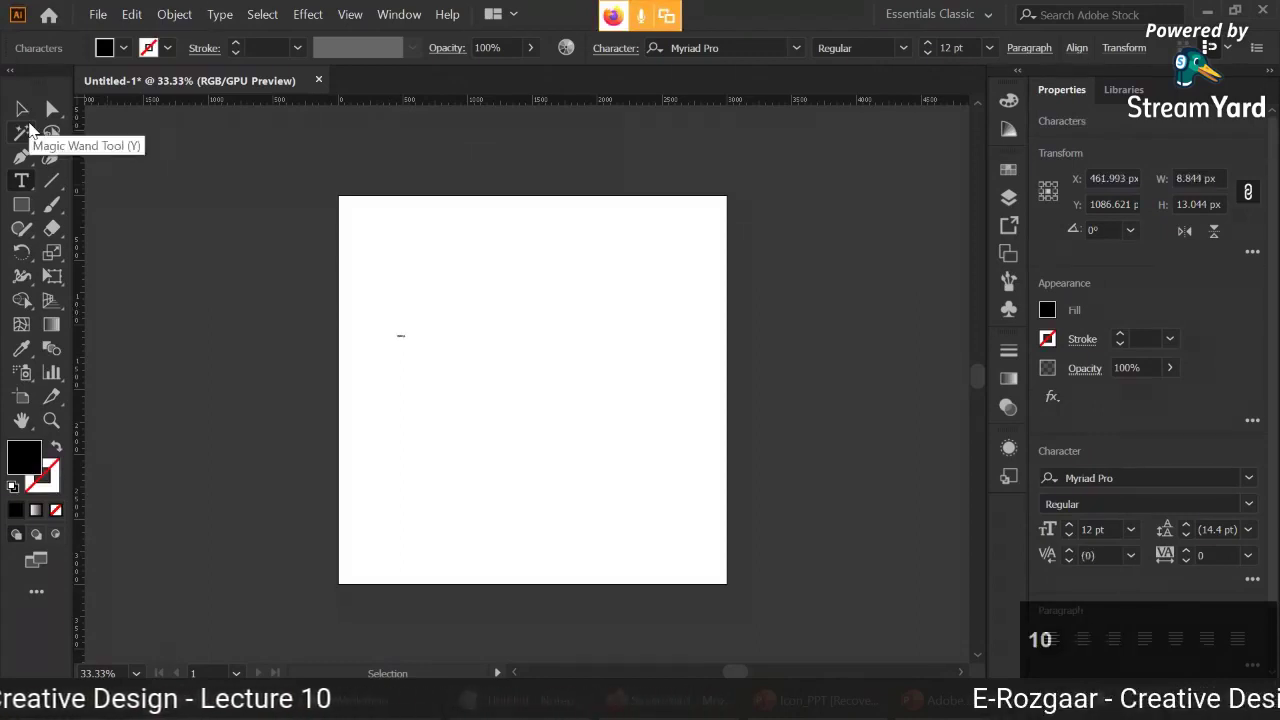
pyautogui.click(21, 108)
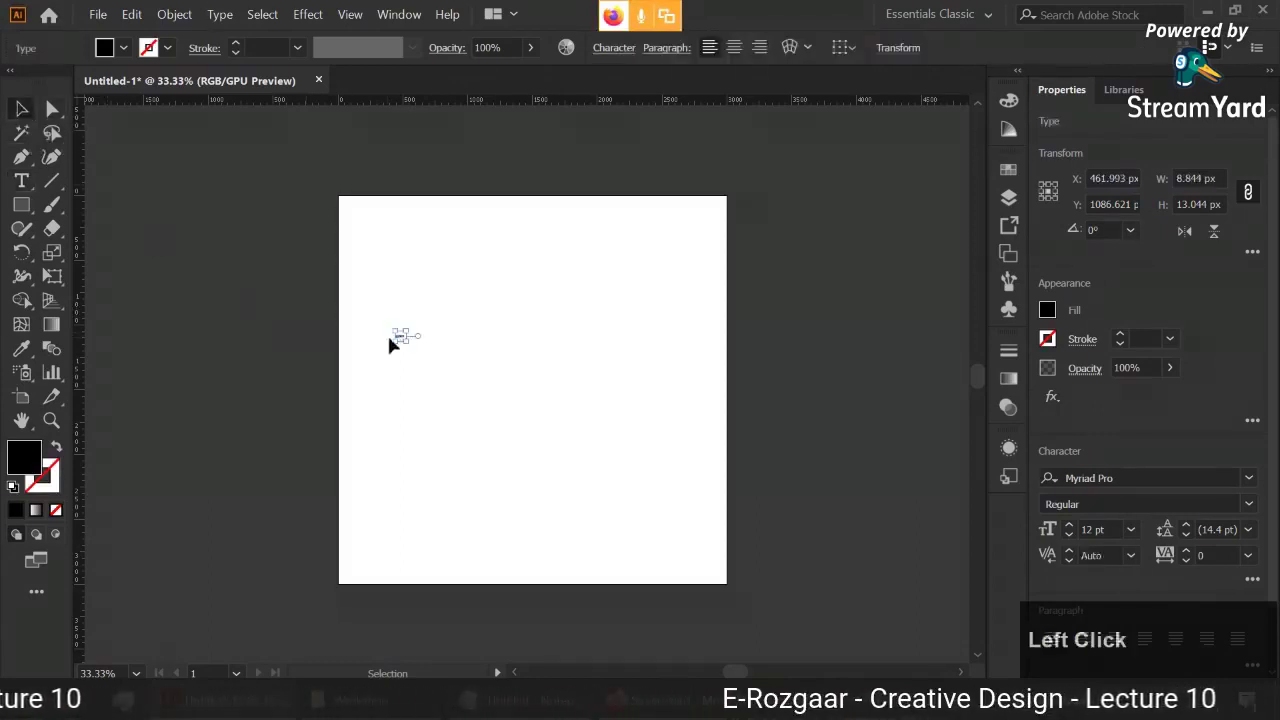
pyautogui.moveTo(403, 346); pyautogui.dragTo(548, 366)
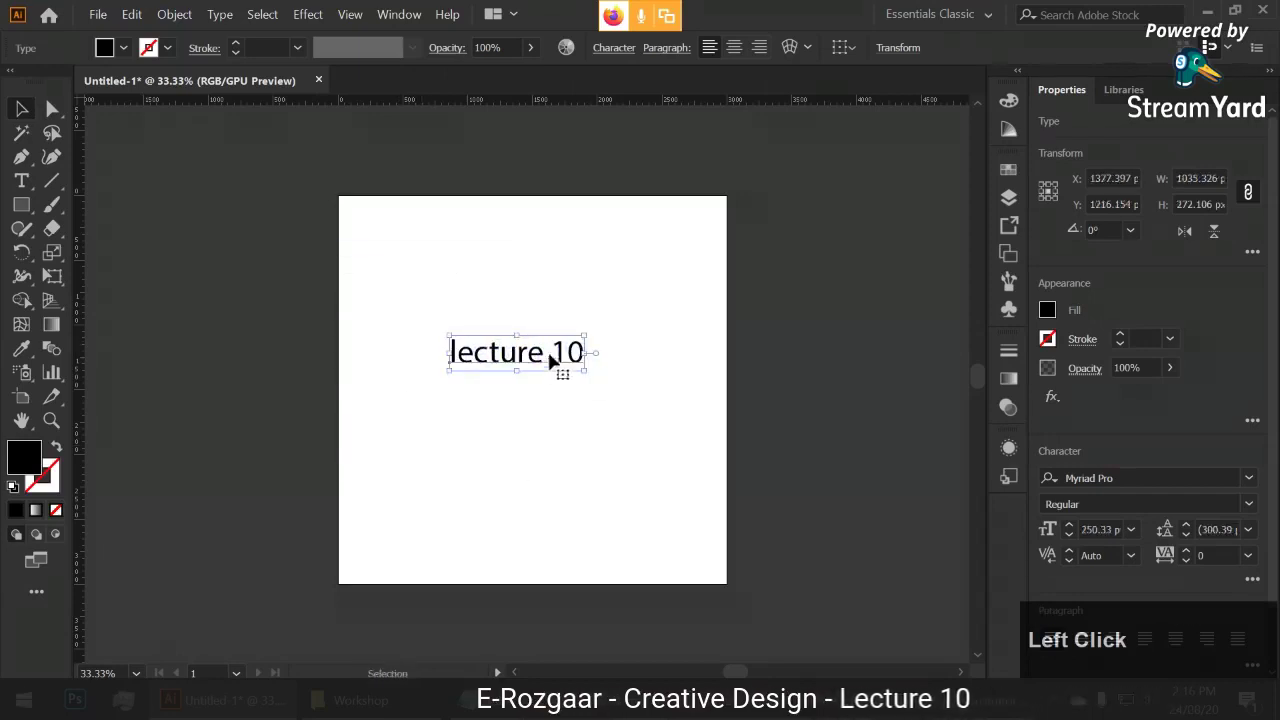
# - Set the font of the "lecture 10" text to Bebas Neue Bold
pyautogui.click(622, 52)
pyautogui.write('be')
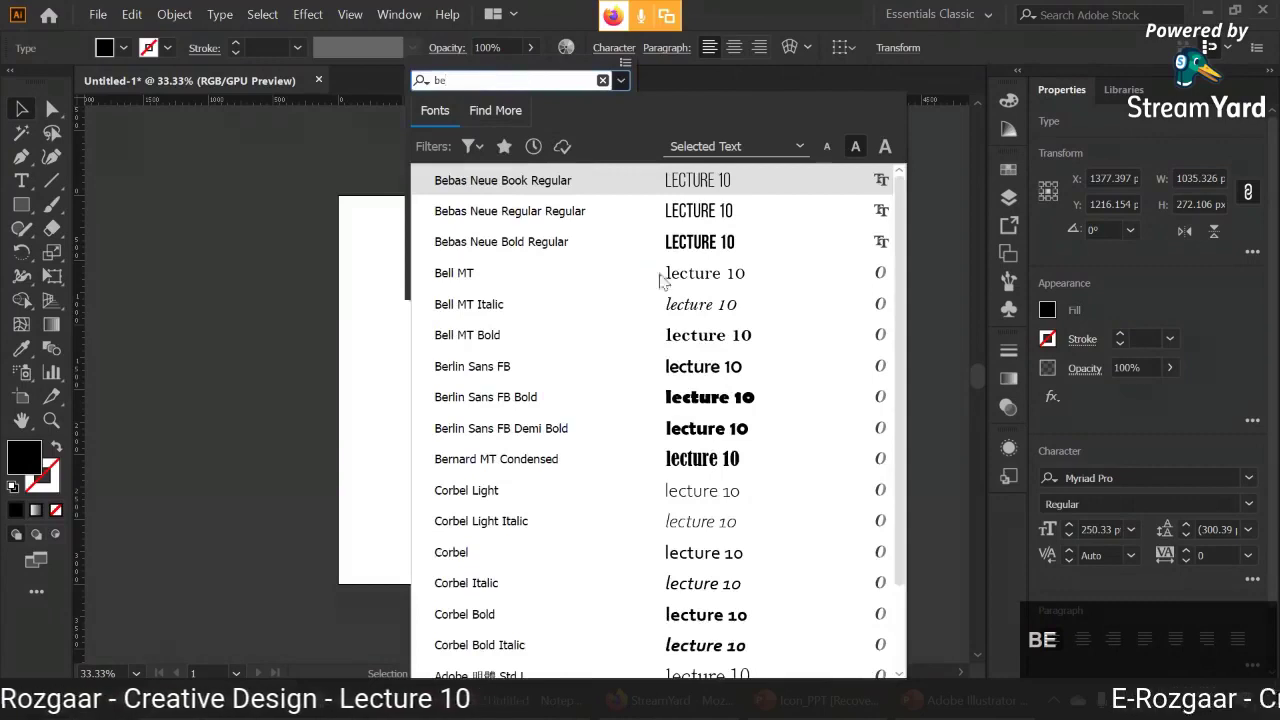
pyautogui.click(651, 242)
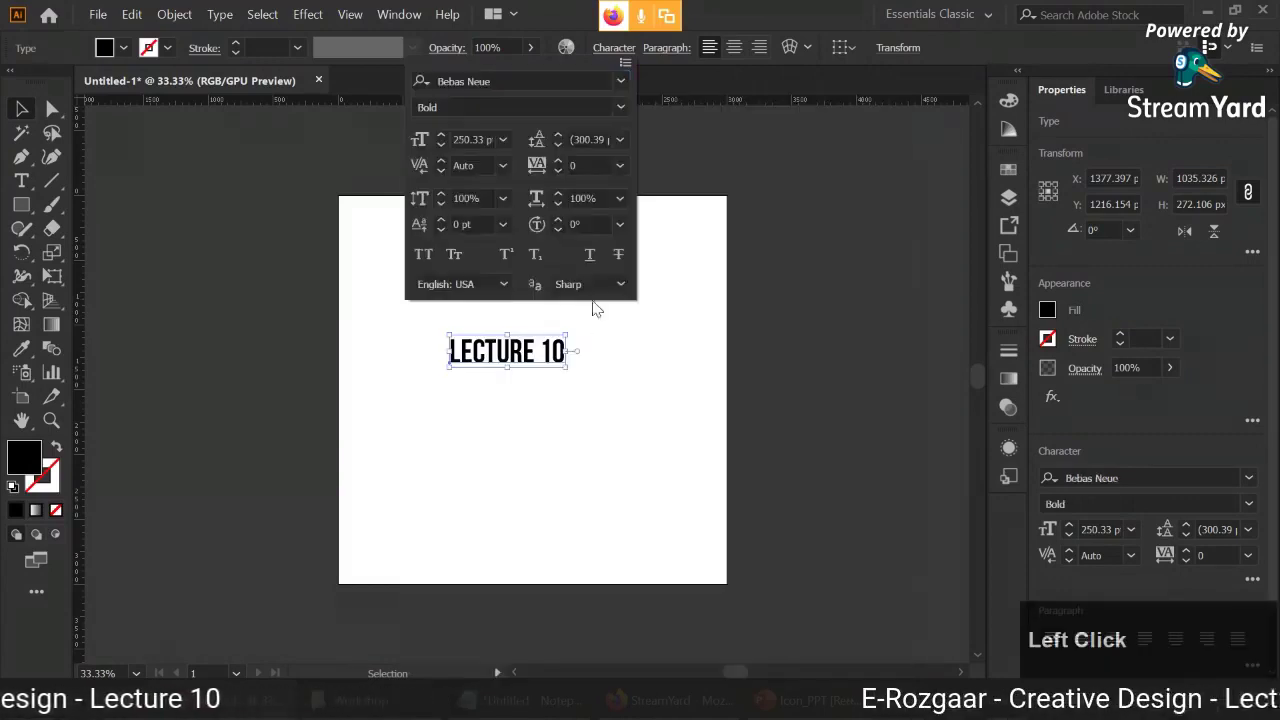
pyautogui.click(557, 371)
# - Enlarge the LECTURE 10 text to about 2254 px wide and center it on the artboard
pyautogui.moveTo(568, 370); pyautogui.dragTo(729, 457)
pyautogui.moveTo(705, 372); pyautogui.dragTo(615, 376)
pyautogui.moveTo(711, 336); pyautogui.dragTo(679, 345)
pyautogui.moveTo(575, 385); pyautogui.dragTo(577, 388)
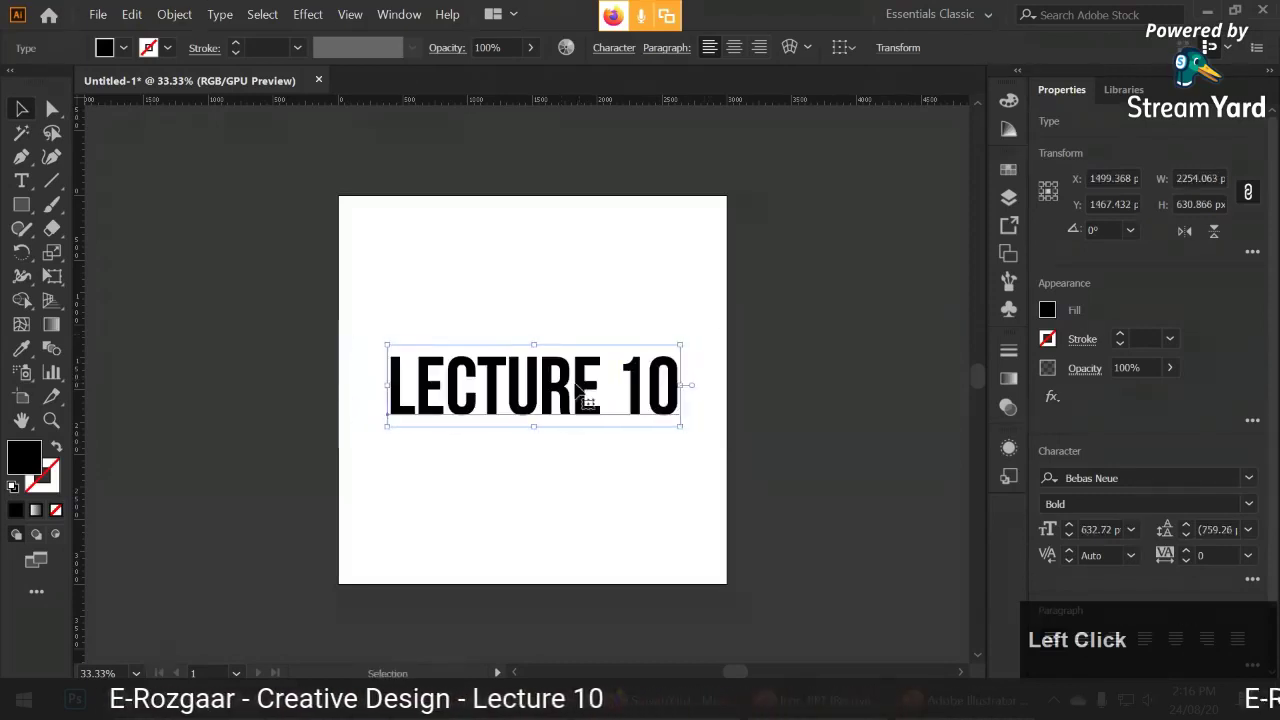
# - Convert the LECTURE 10 text to outlines
pyautogui.click(218, 14)
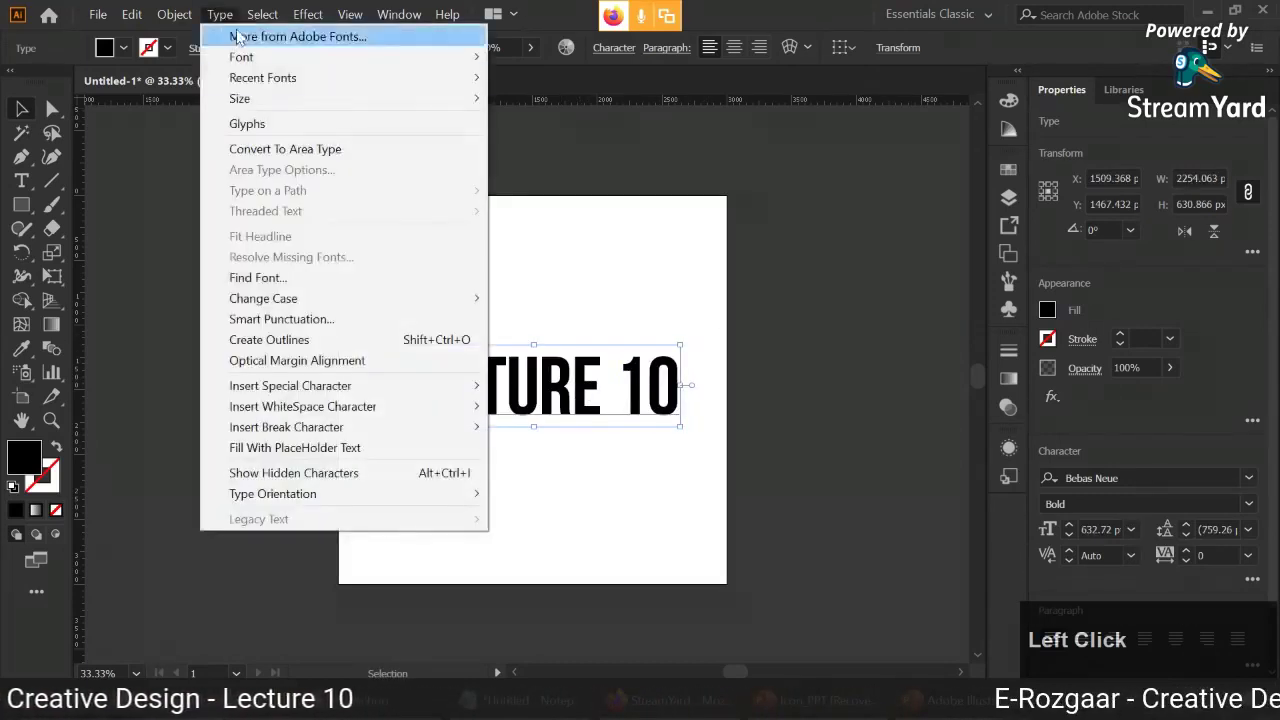
pyautogui.click(350, 341)
pyautogui.click(391, 320)
pyautogui.keyDown('ctrl'); pyautogui.click(491, 380); pyautogui.keyUp('ctrl')
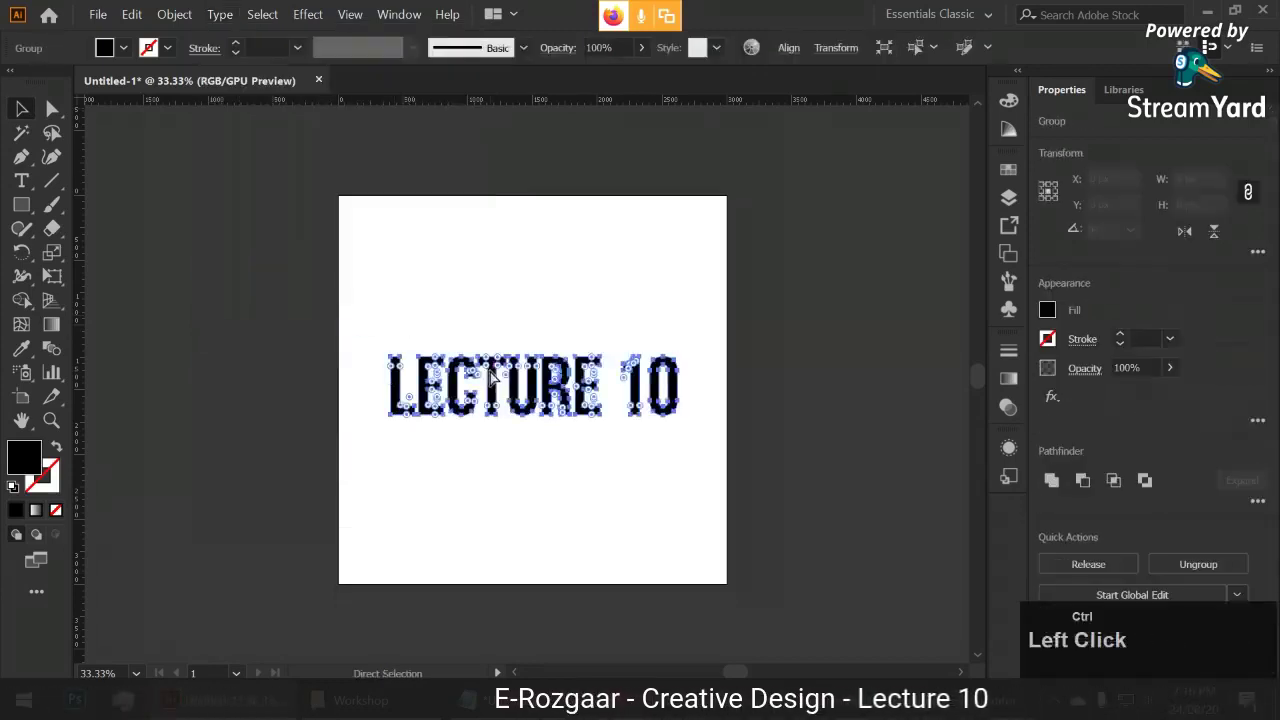
# - Ungroup the outlined LECTURE 10 lettering and select several letters one by one to check they are separate
pyautogui.hscroll(-1, 493, 373)
pyautogui.scroll(1, 491, 373)
pyautogui.rightClick(536, 380)
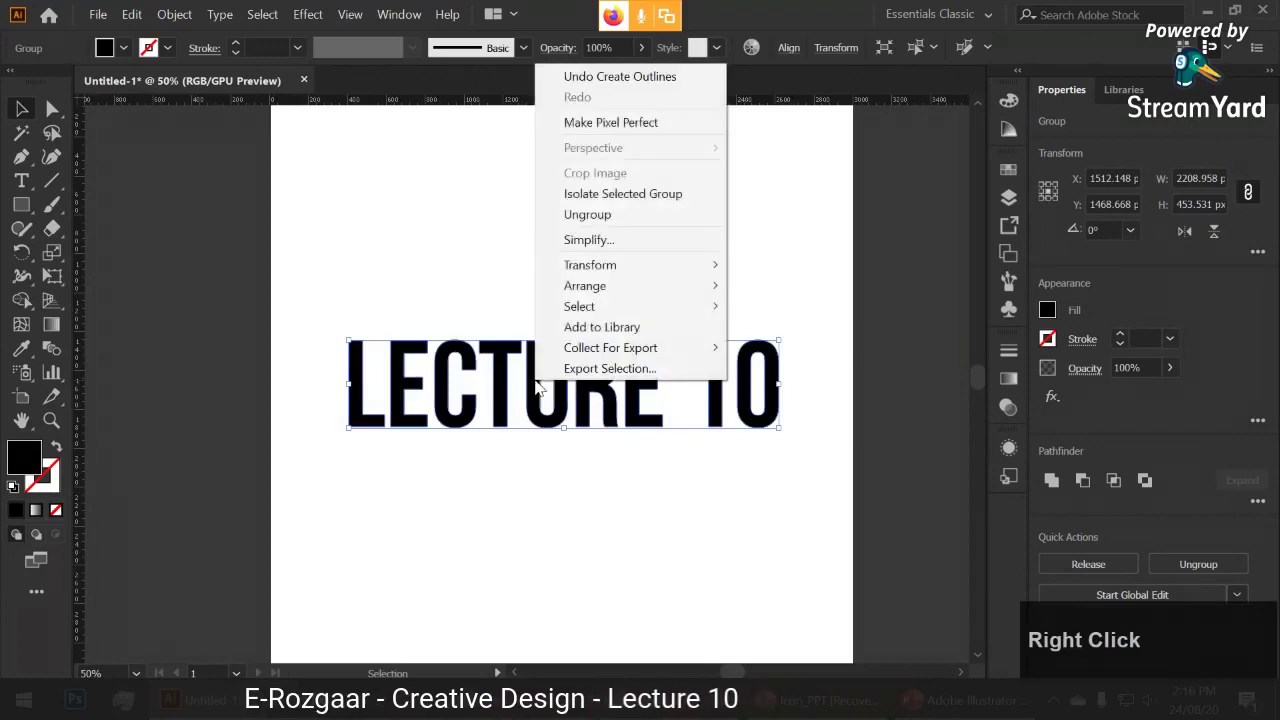
pyautogui.click(588, 240)
pyautogui.click(344, 376)
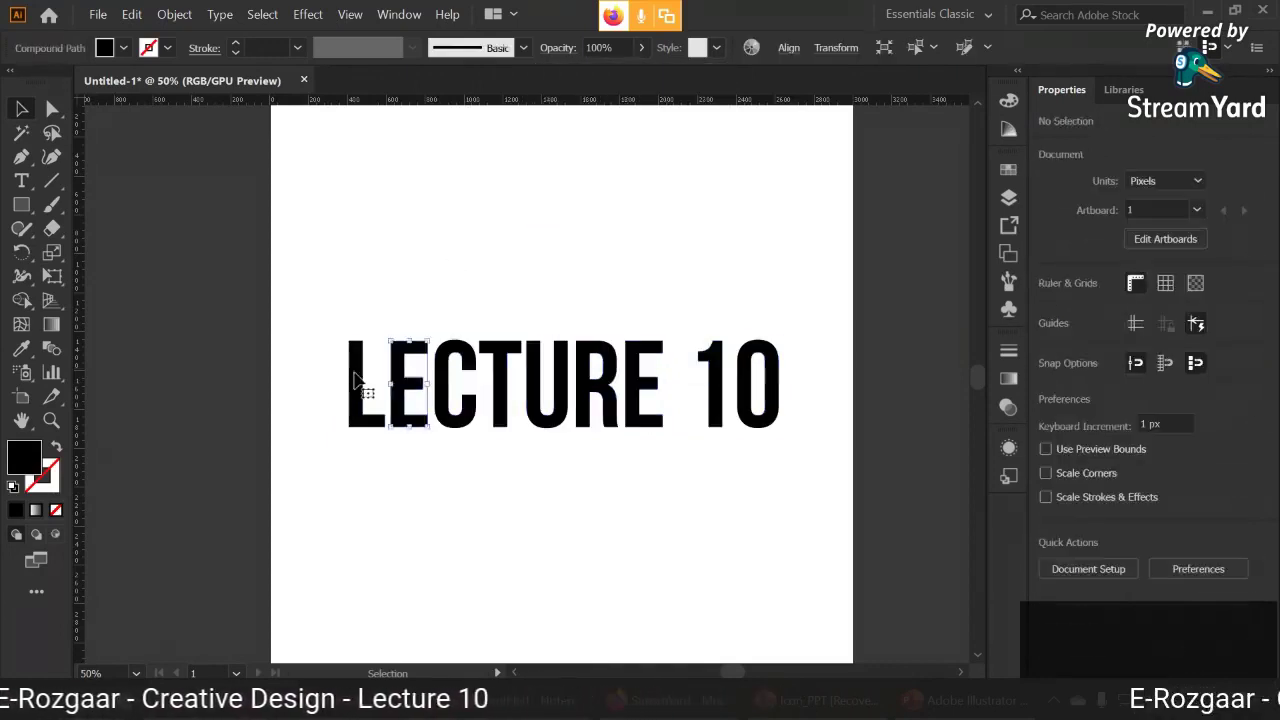
pyautogui.click(356, 368)
pyautogui.click(514, 343)
pyautogui.click(557, 366)
pyautogui.click(586, 357)
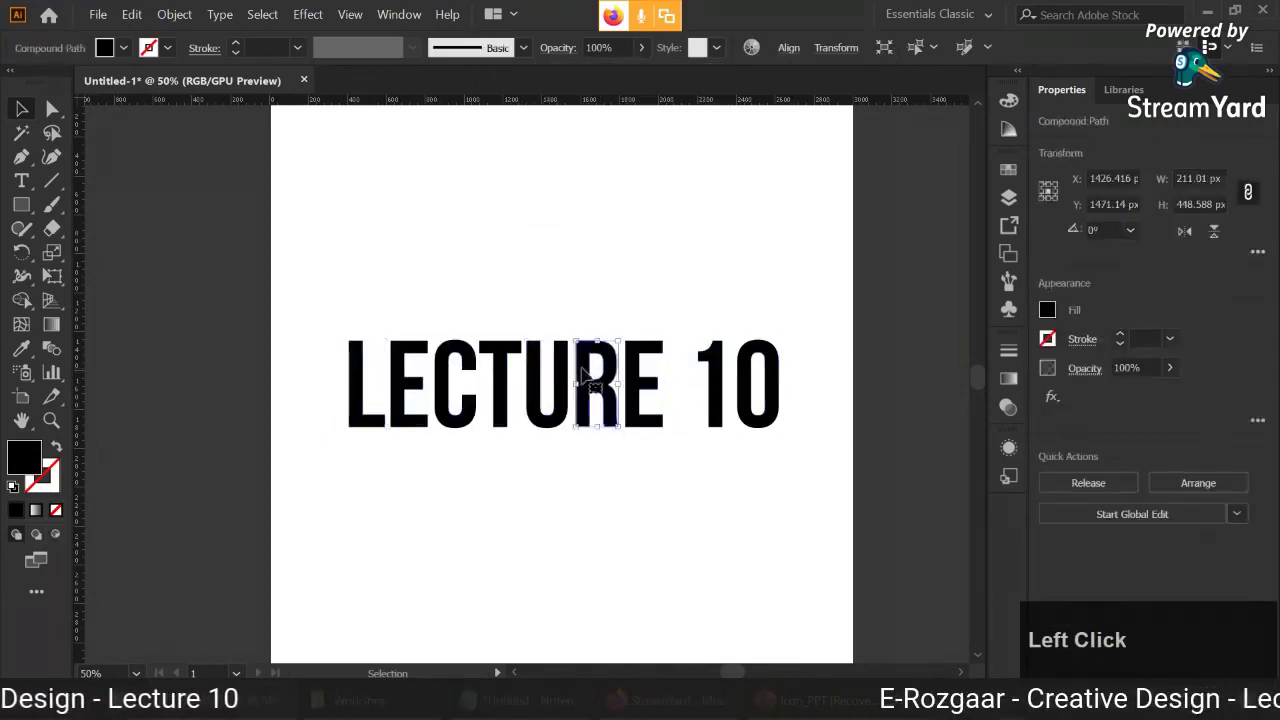
# - Combine all the LECTURE 10 letters into a single compound path and select the result to check it
pyautogui.click(812, 509)
pyautogui.moveTo(813, 492); pyautogui.dragTo(289, 380)
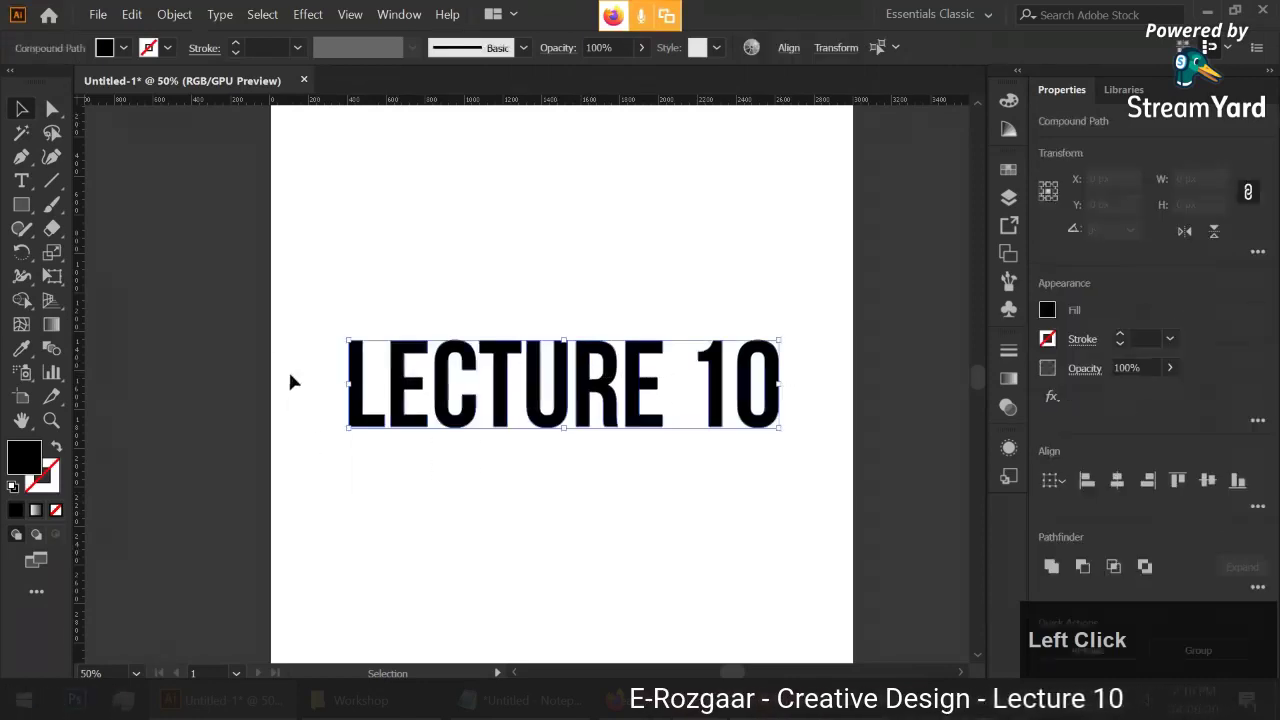
pyautogui.click(175, 14)
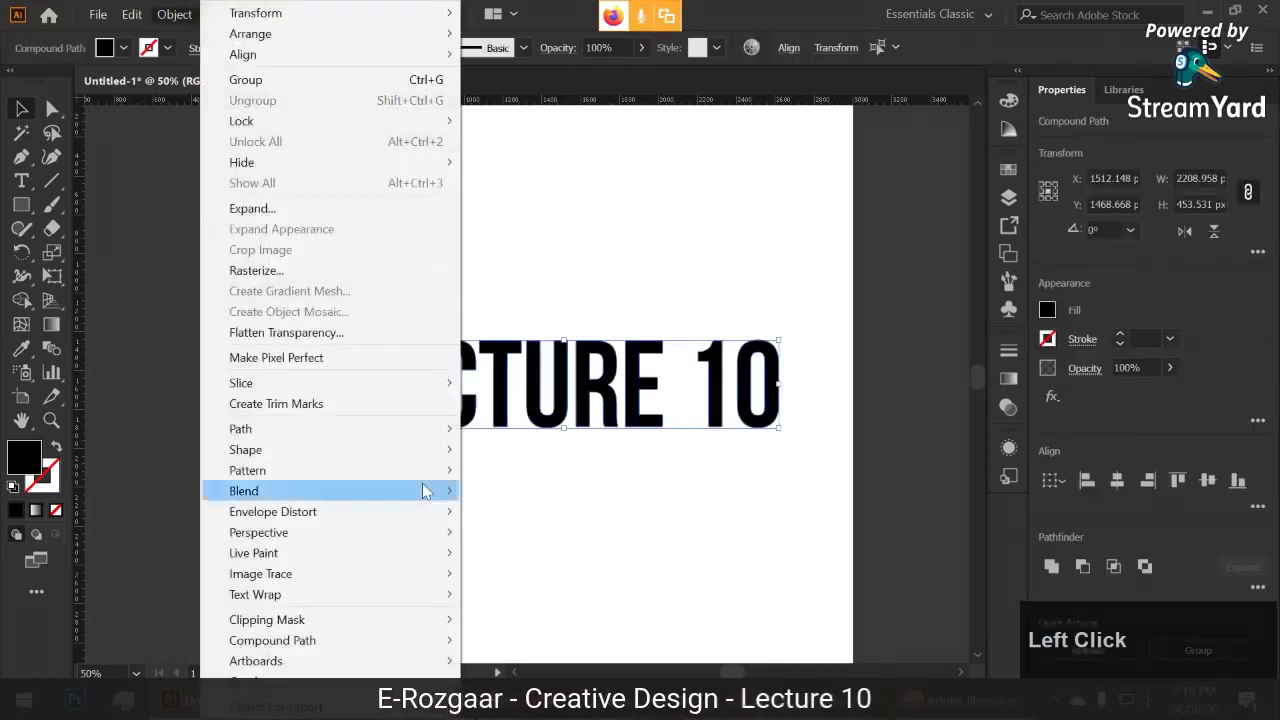
pyautogui.moveTo(408, 646)
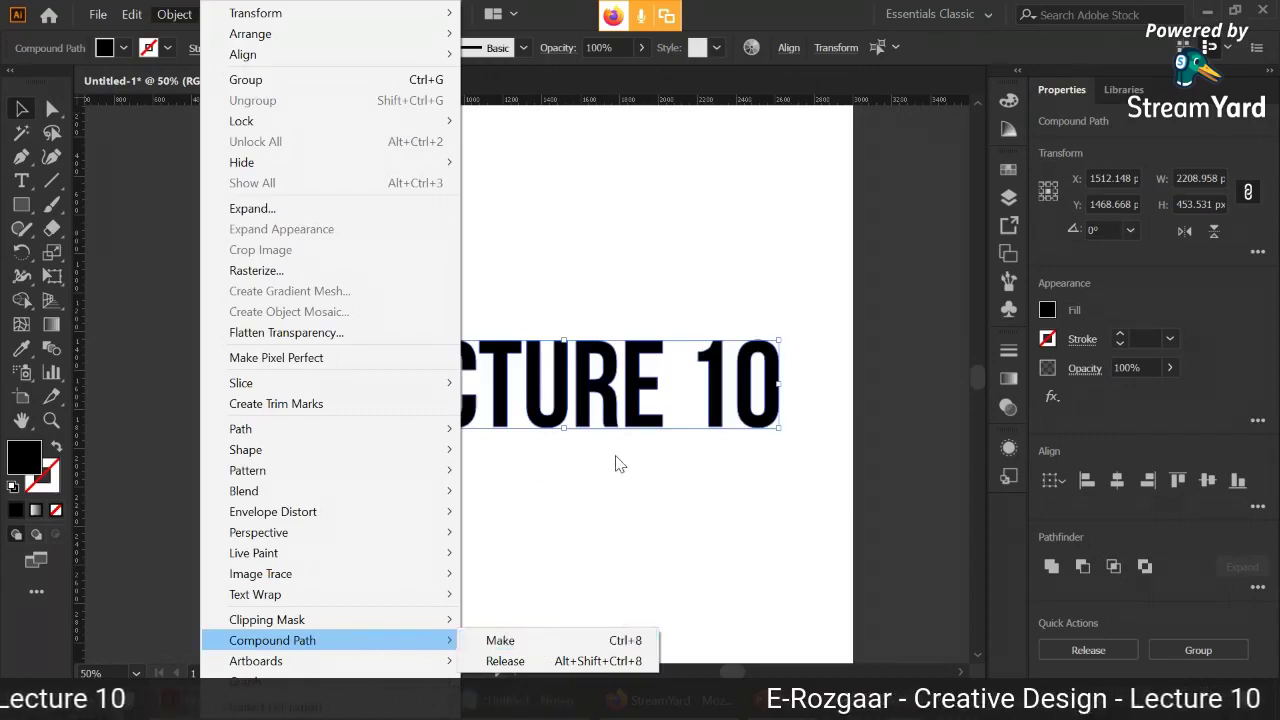
pyautogui.click(565, 640)
pyautogui.click(586, 528)
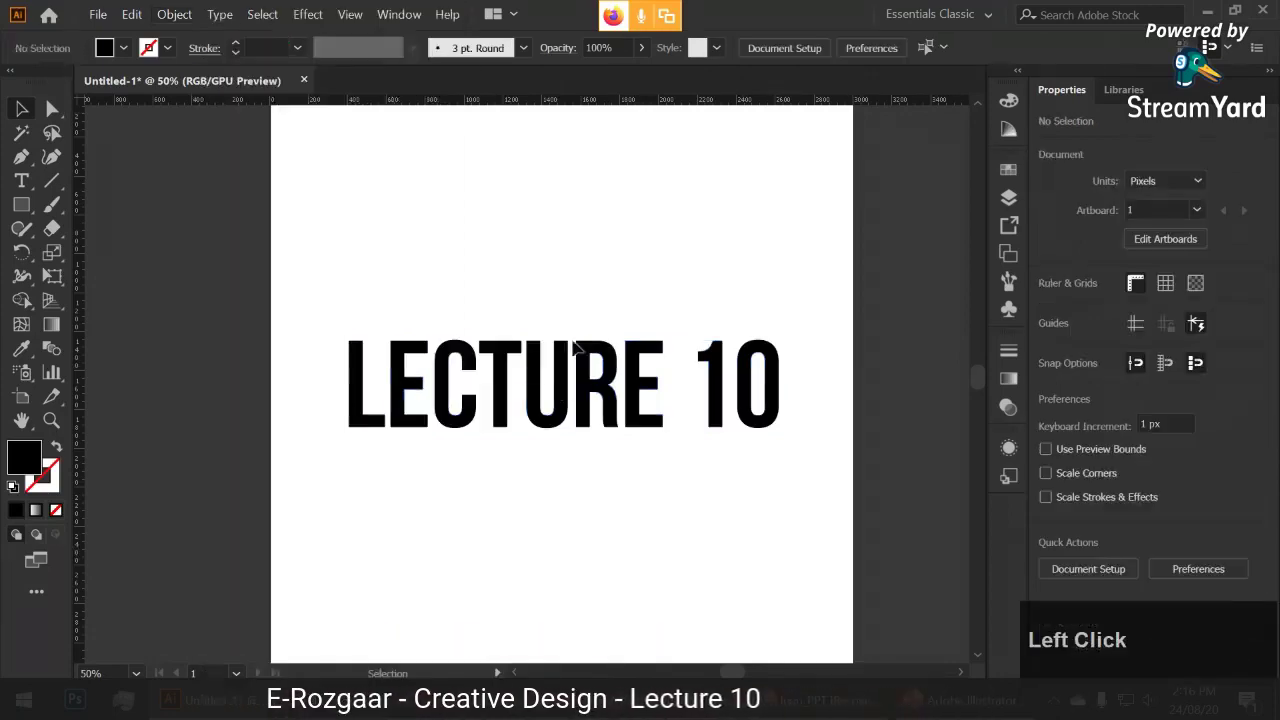
pyautogui.click(548, 385)
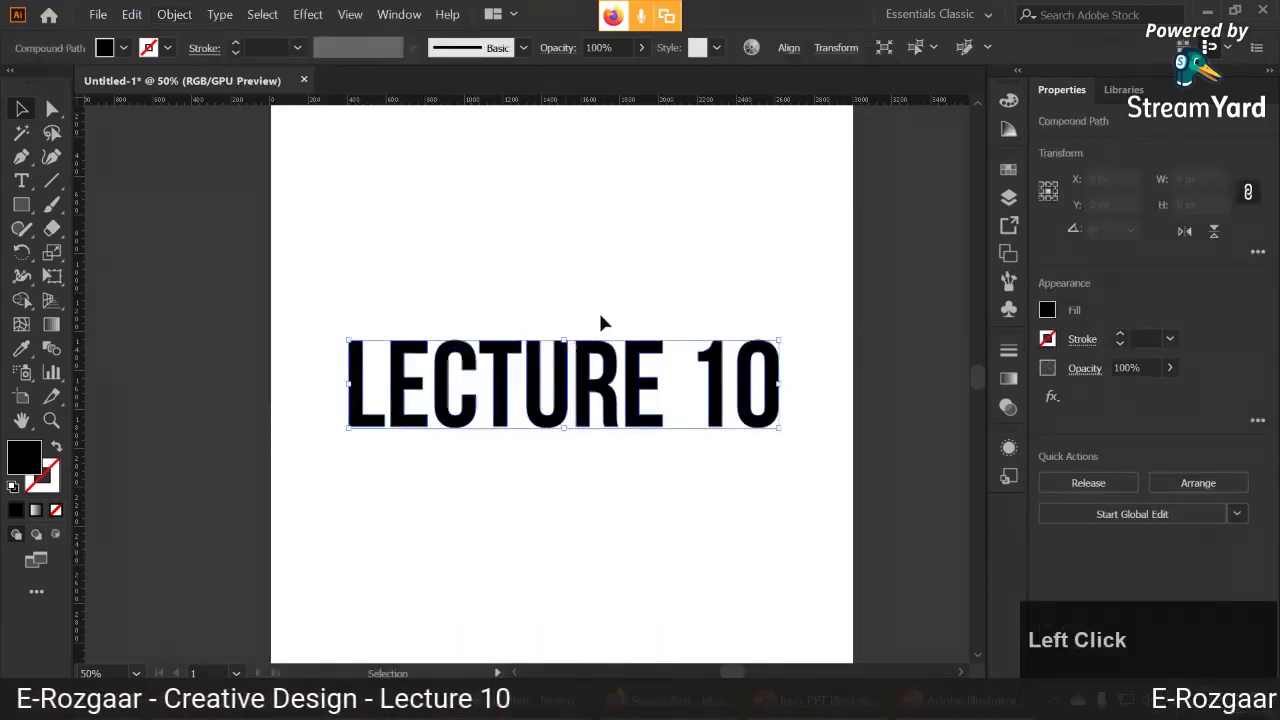
# - Place and embed the skyscraper photo from the Workshop folder, scaling it down to about 2300 px wide over the artboard
pyautogui.click(390, 705)
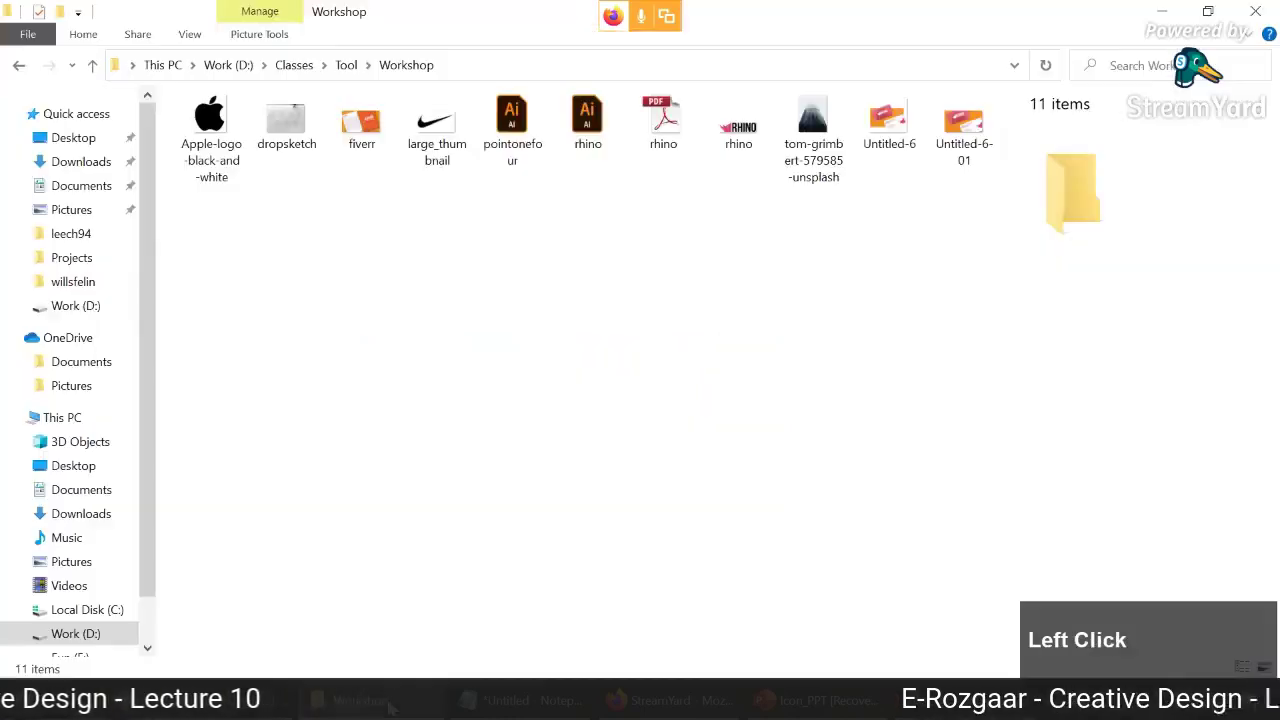
pyautogui.moveTo(813, 125); pyautogui.dragTo(548, 425)
pyautogui.scroll(-2, 548, 425)
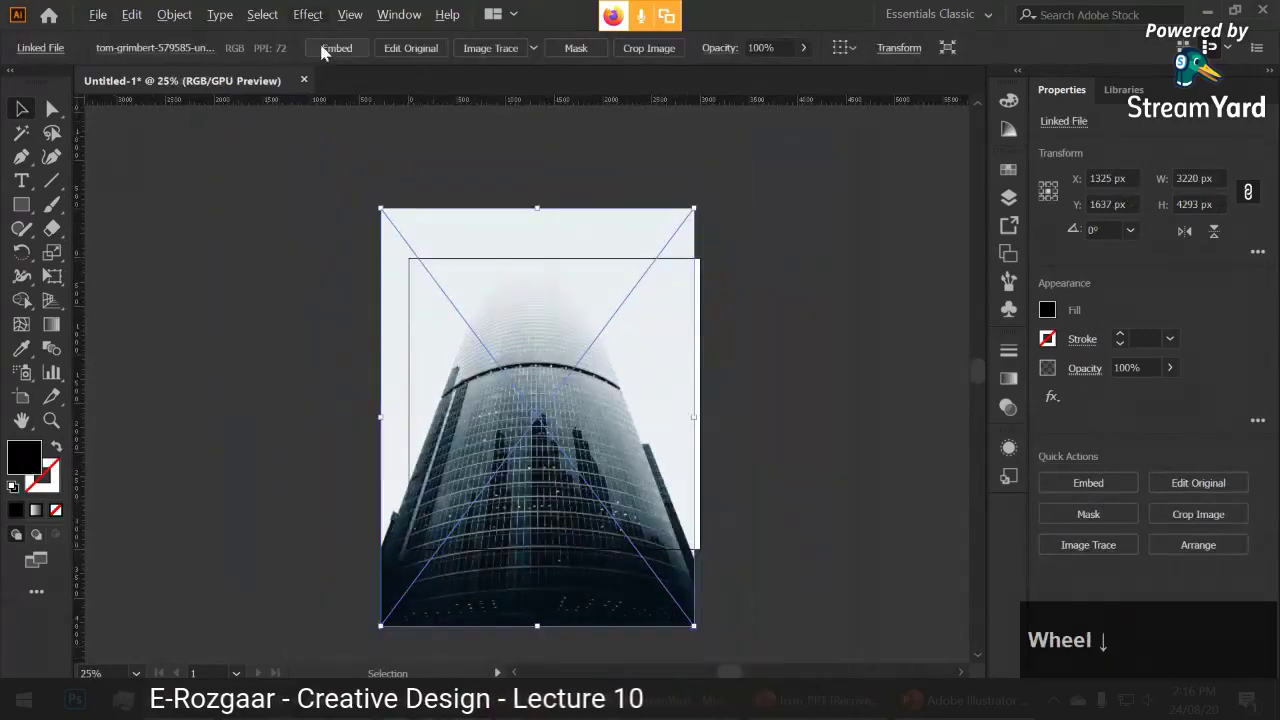
pyautogui.moveTo(694, 209); pyautogui.dragTo(650, 267)
pyautogui.moveTo(613, 342); pyautogui.dragTo(642, 337)
# - Send the skyscraper photo to the back and move it up so the building's lower facade lies behind the lettering
pyautogui.rightClick(613, 426)
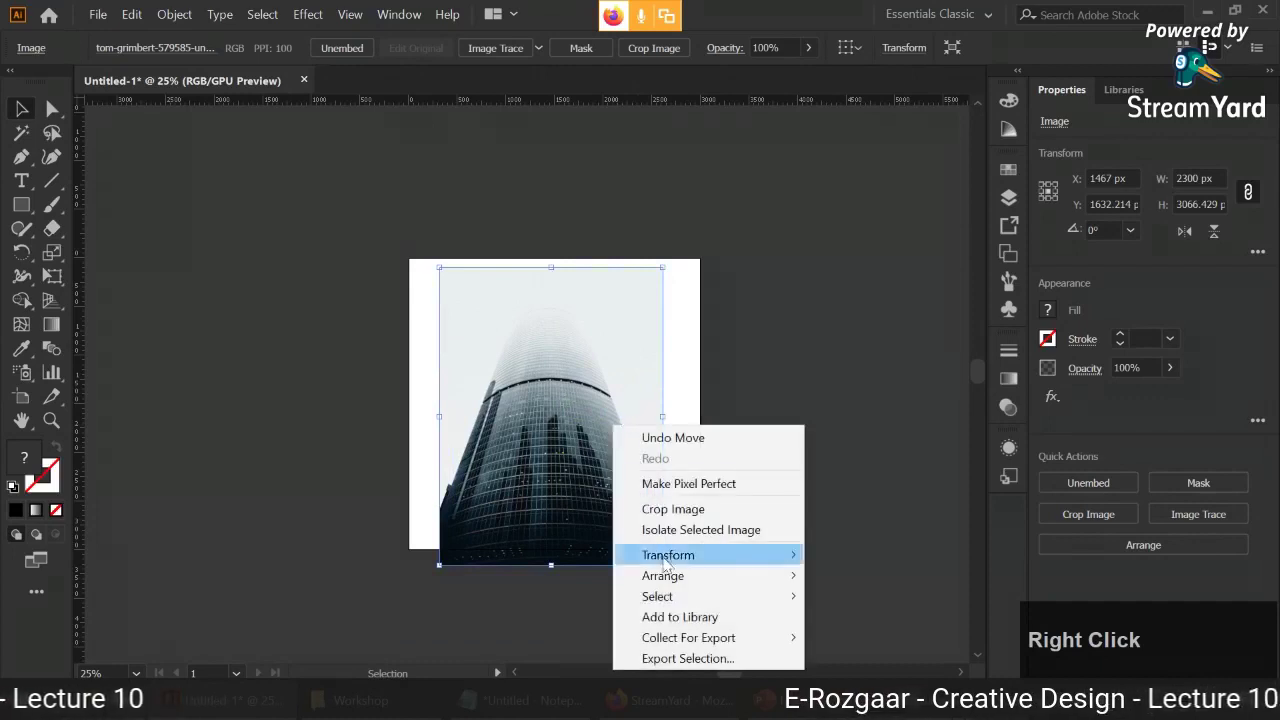
pyautogui.moveTo(680, 578)
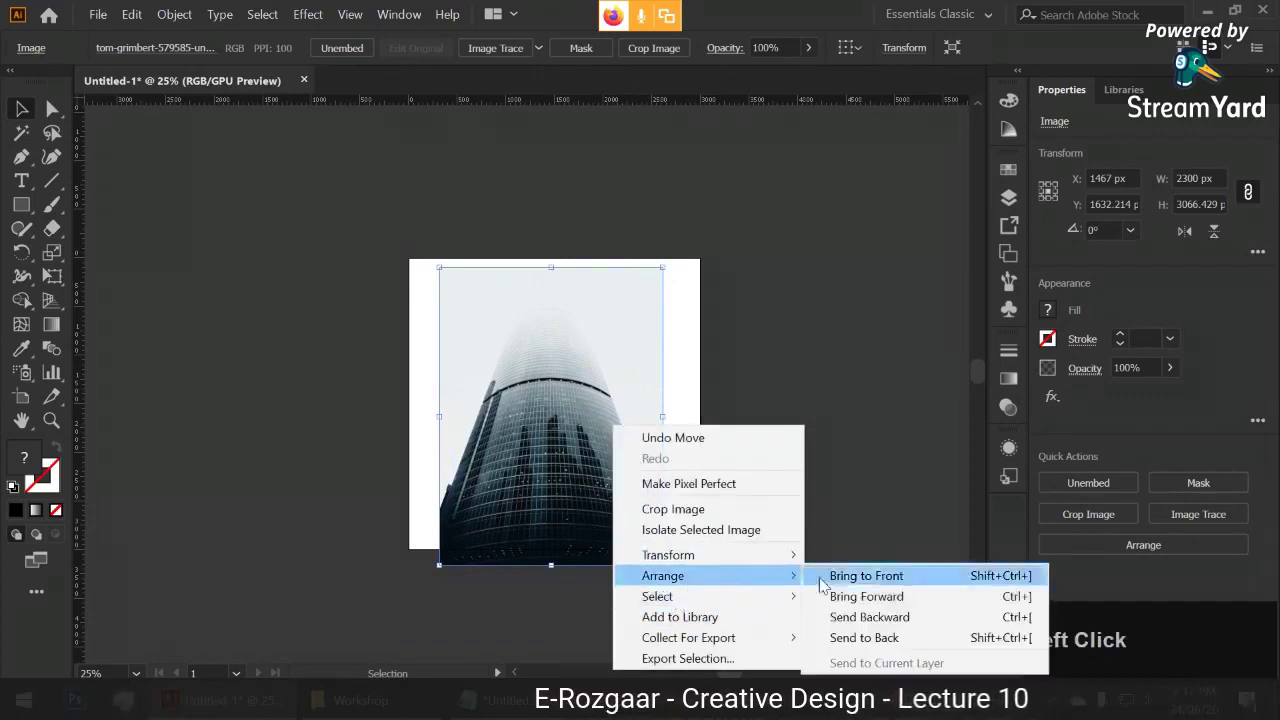
pyautogui.click(864, 640)
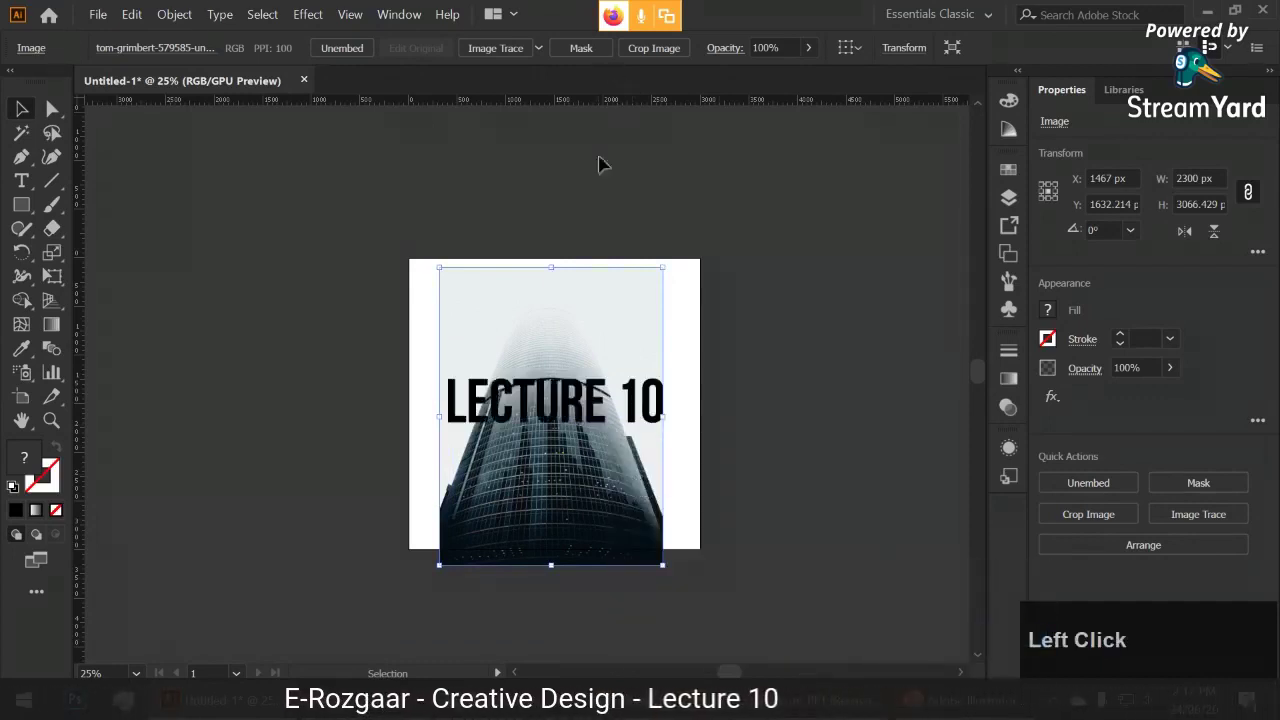
pyautogui.moveTo(603, 485); pyautogui.dragTo(606, 425)
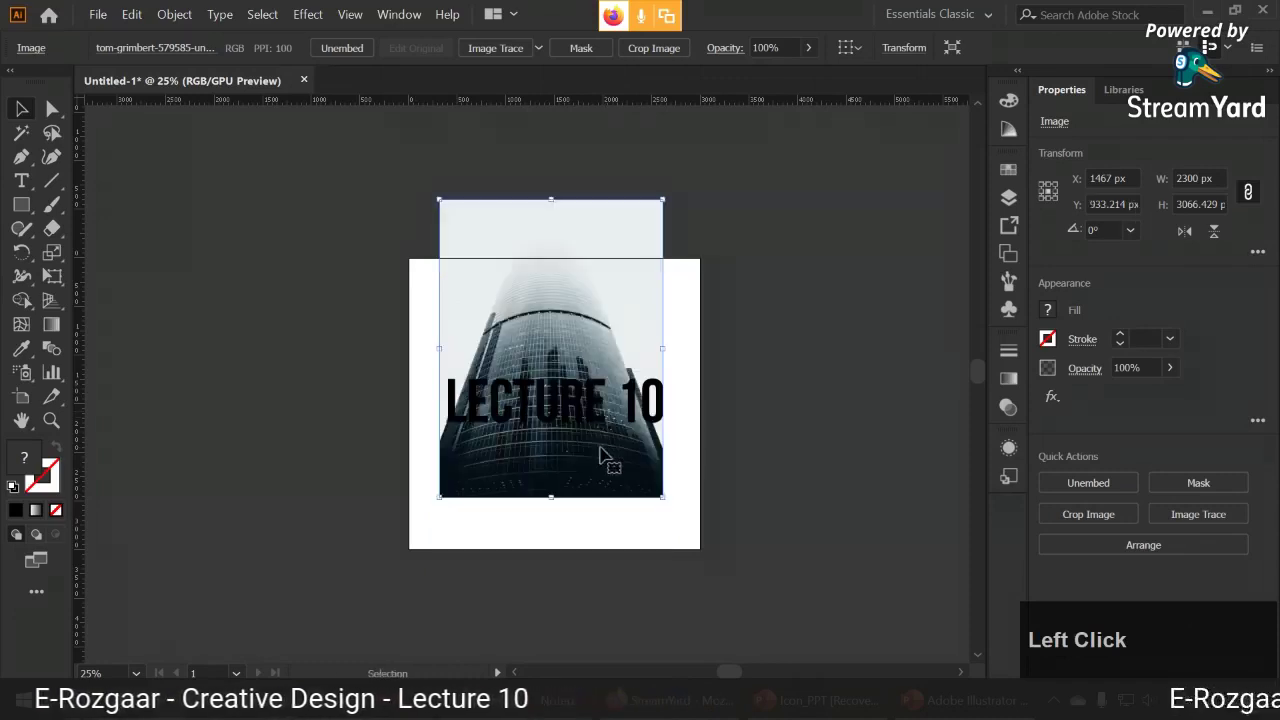
# - Select the lettering and the skyscraper photo together and make a clipping mask from them
pyautogui.click(689, 449)
pyautogui.scroll(1, 723, 437)
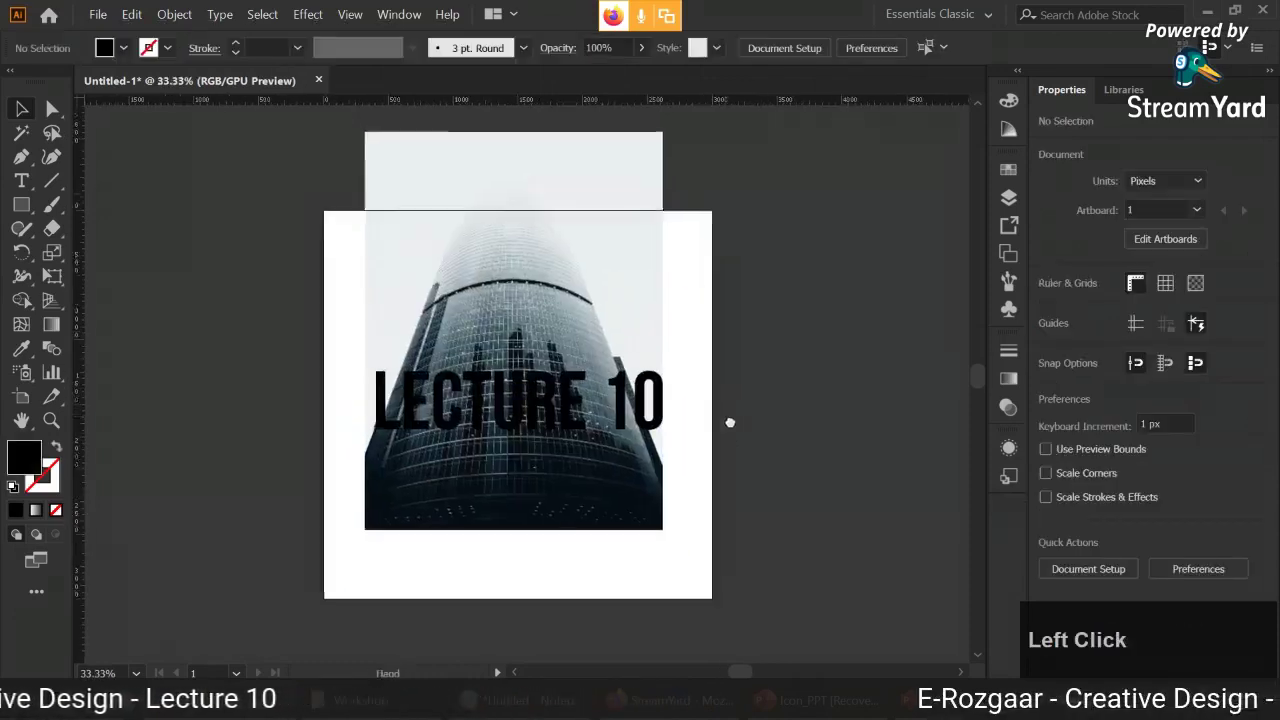
pyautogui.moveTo(730, 423); pyautogui.dragTo(780, 463)
pyautogui.moveTo(413, 383); pyautogui.dragTo(363, 380)
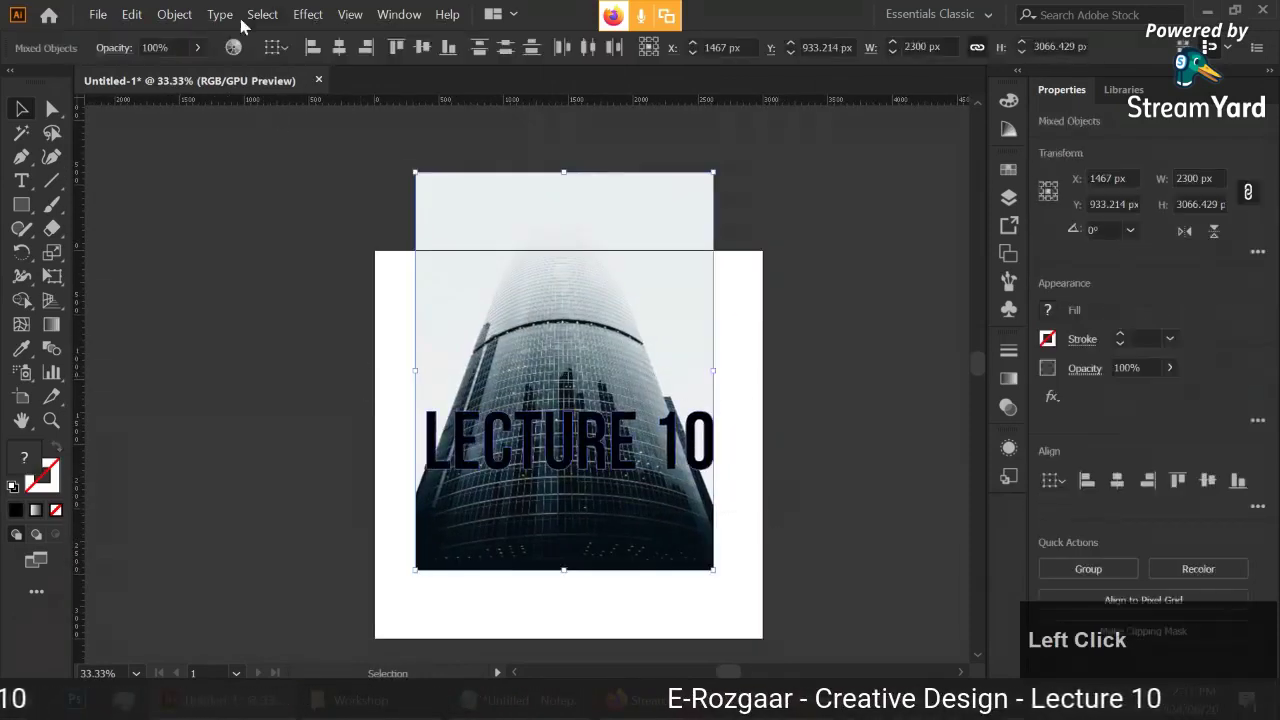
pyautogui.click(167, 18)
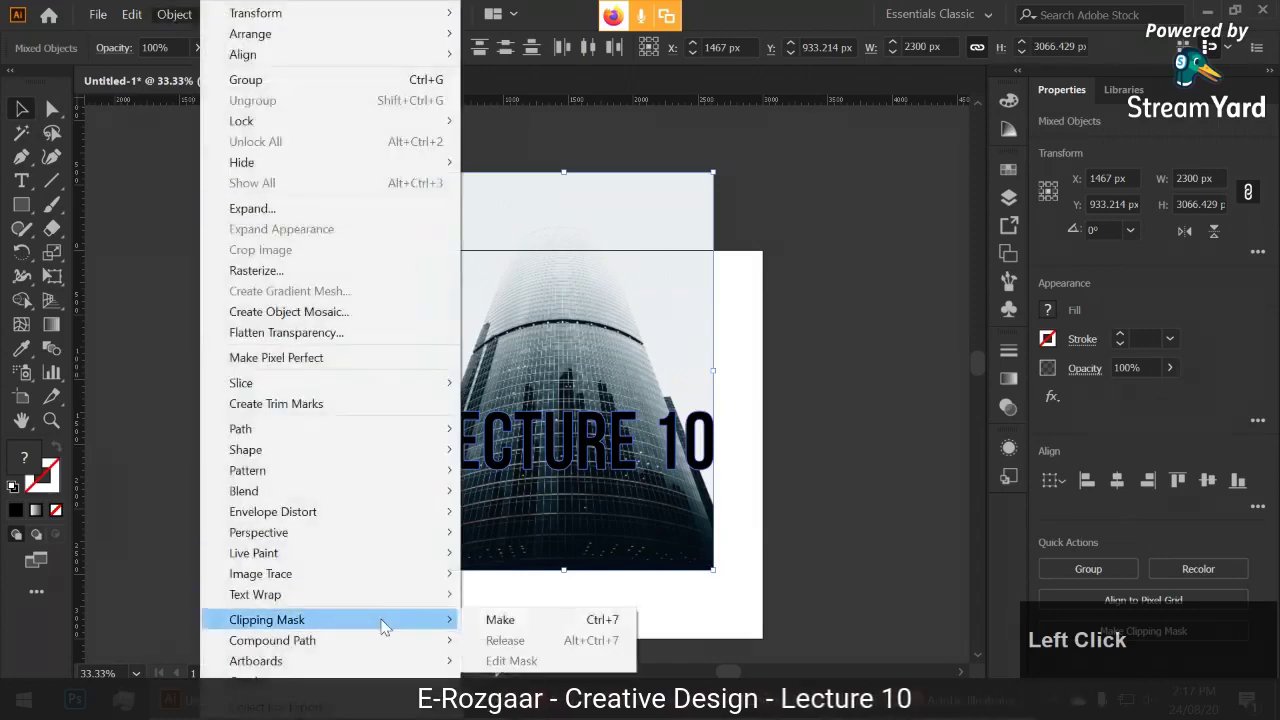
pyautogui.click(480, 620)
pyautogui.click(563, 536)
pyautogui.scroll(1, 577, 540)
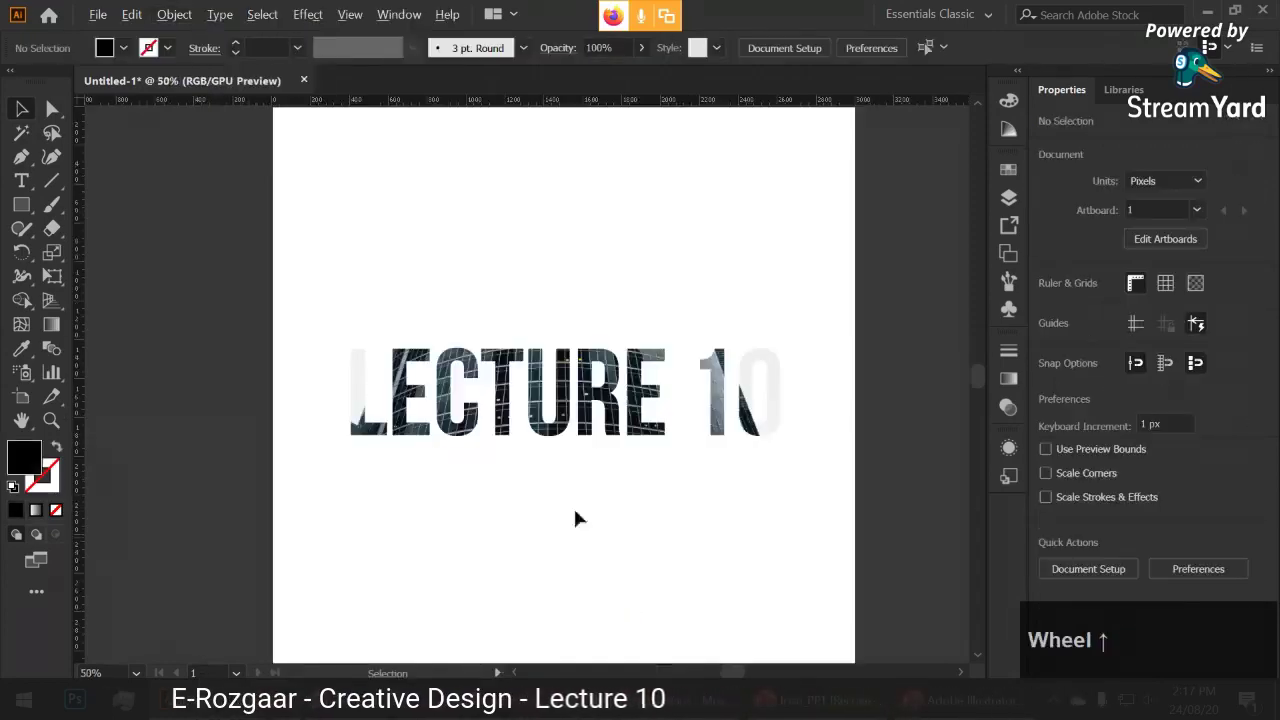
# - Select the clipped LECTURE 10 lettering to inspect the result, and switch to the Direct Selection tool
pyautogui.click(570, 395)
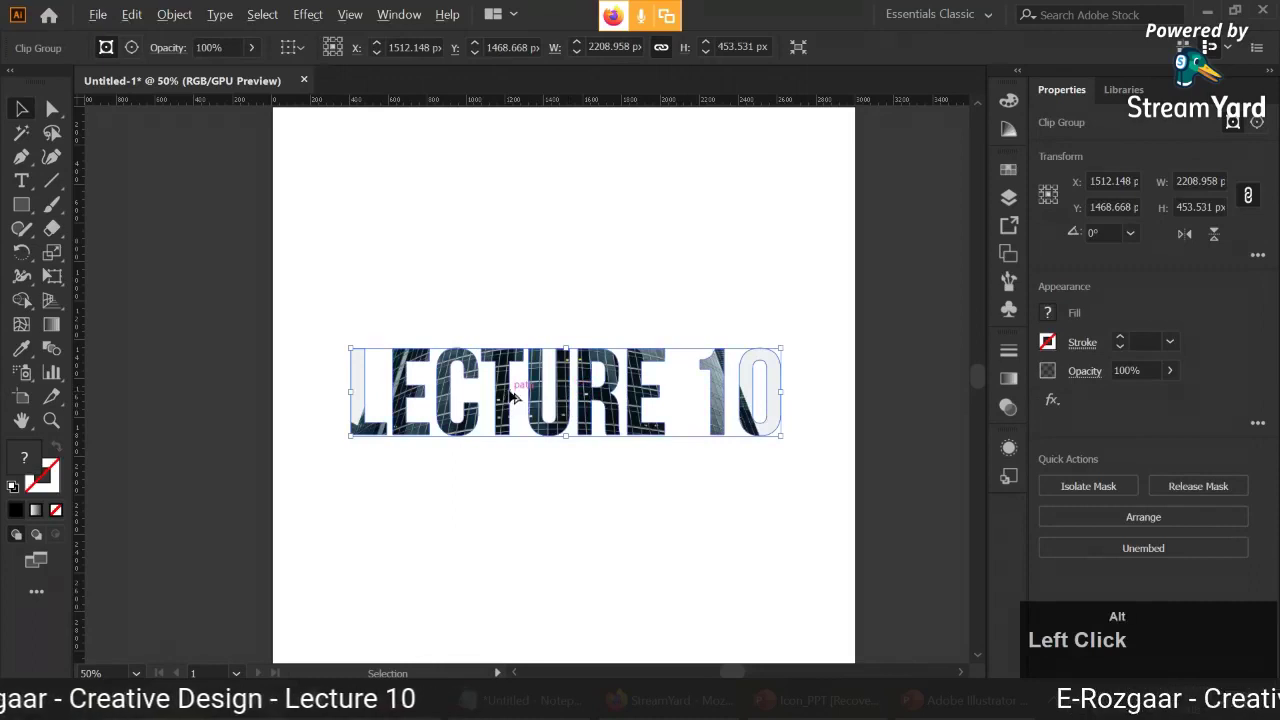
pyautogui.scroll(-1, 511, 393)
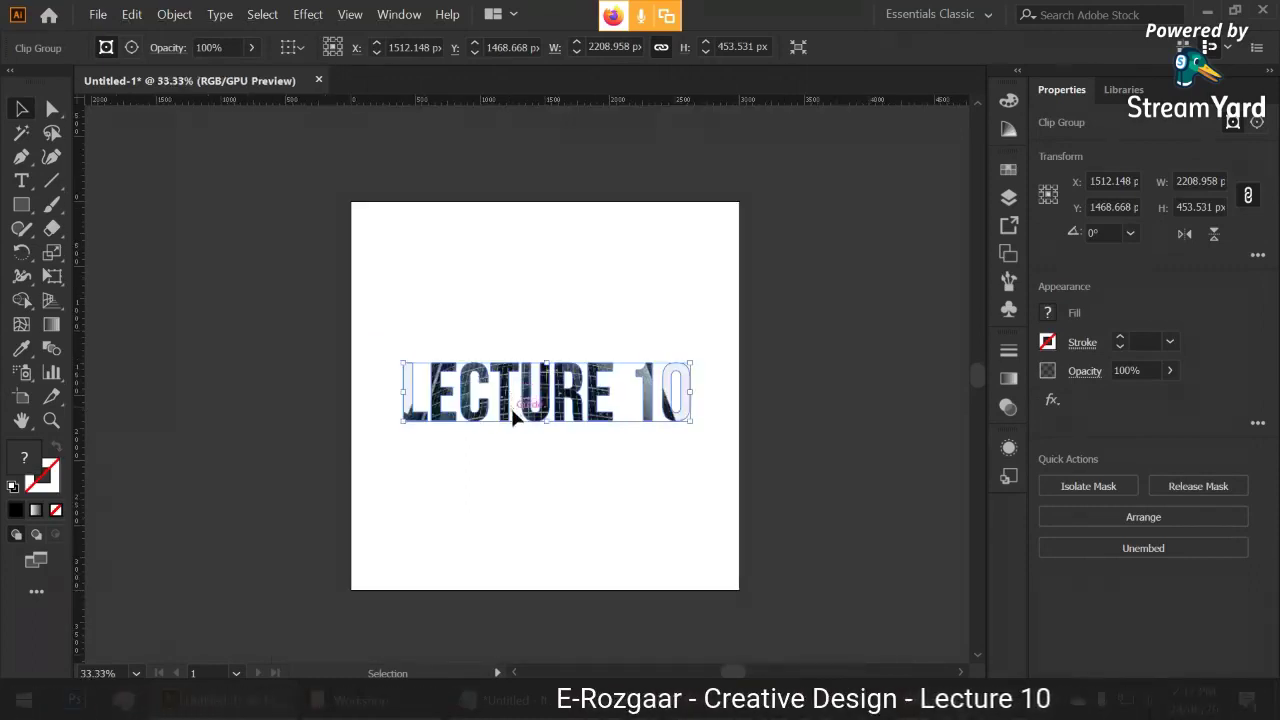
pyautogui.click(89, 176)
pyautogui.click(52, 108)
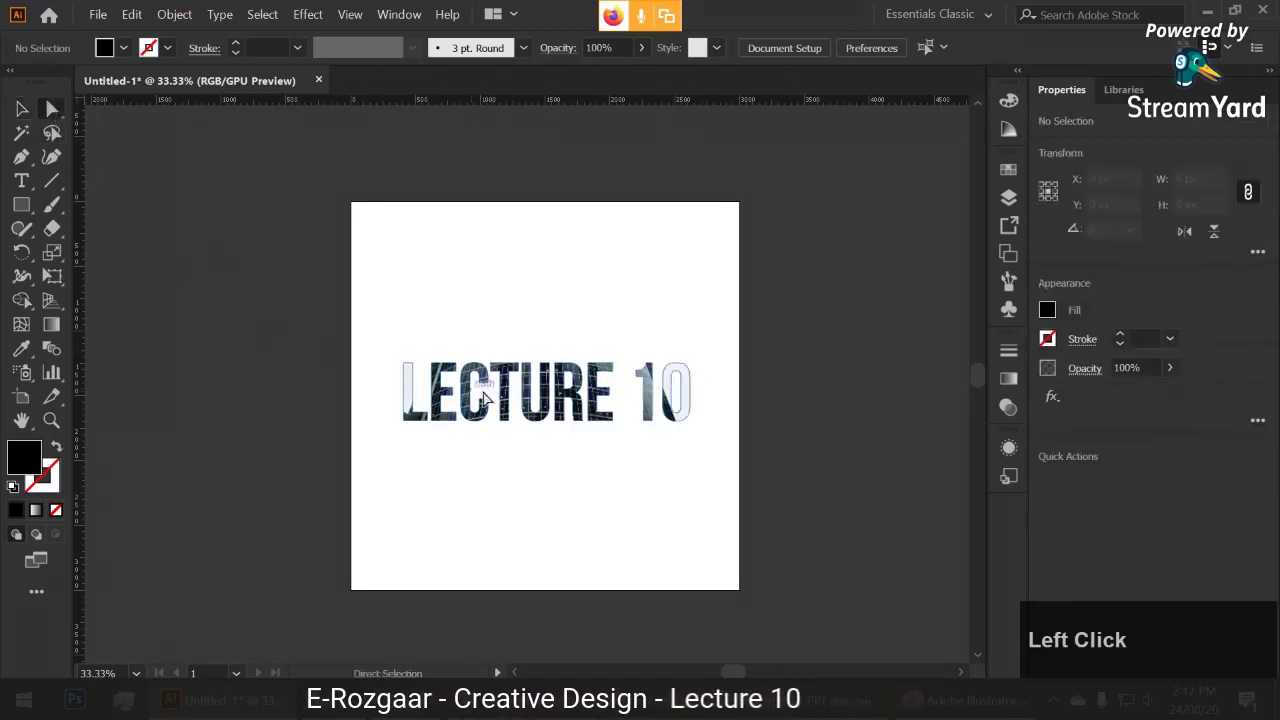
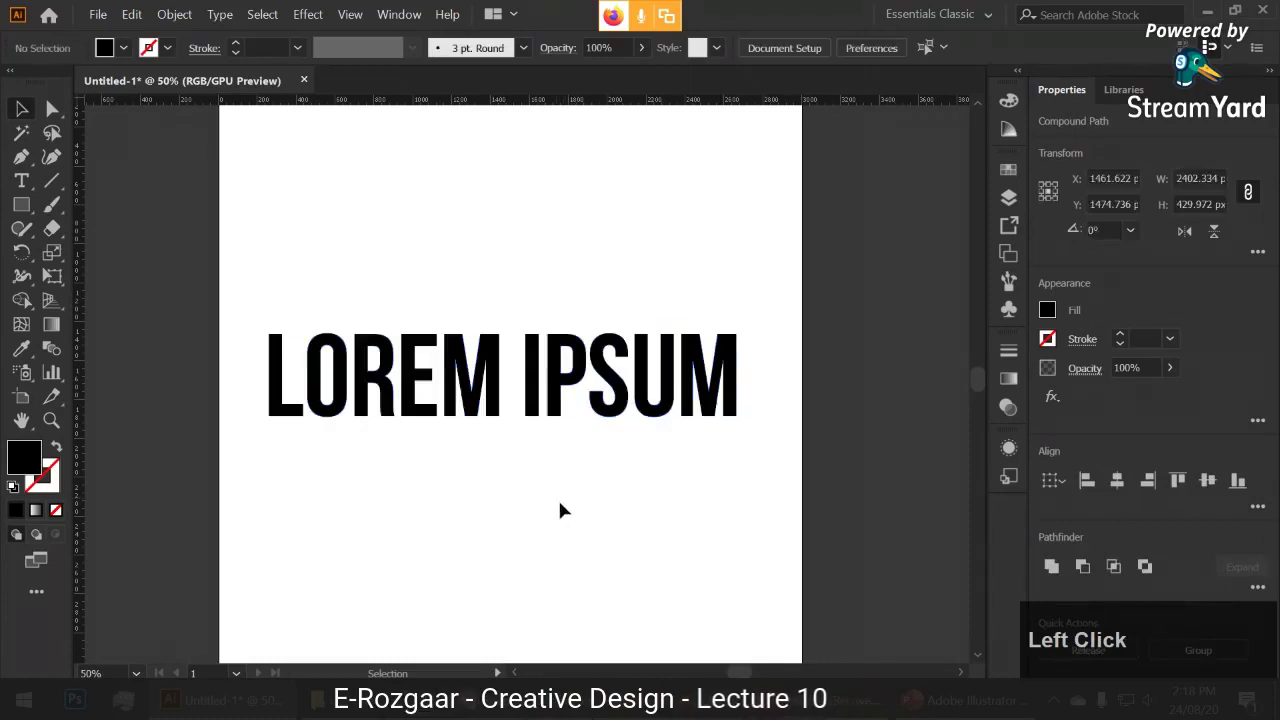
# - Select all the outlined LOREM IPSUM letters and combine them into a single compound path
pyautogui.click(563, 509)
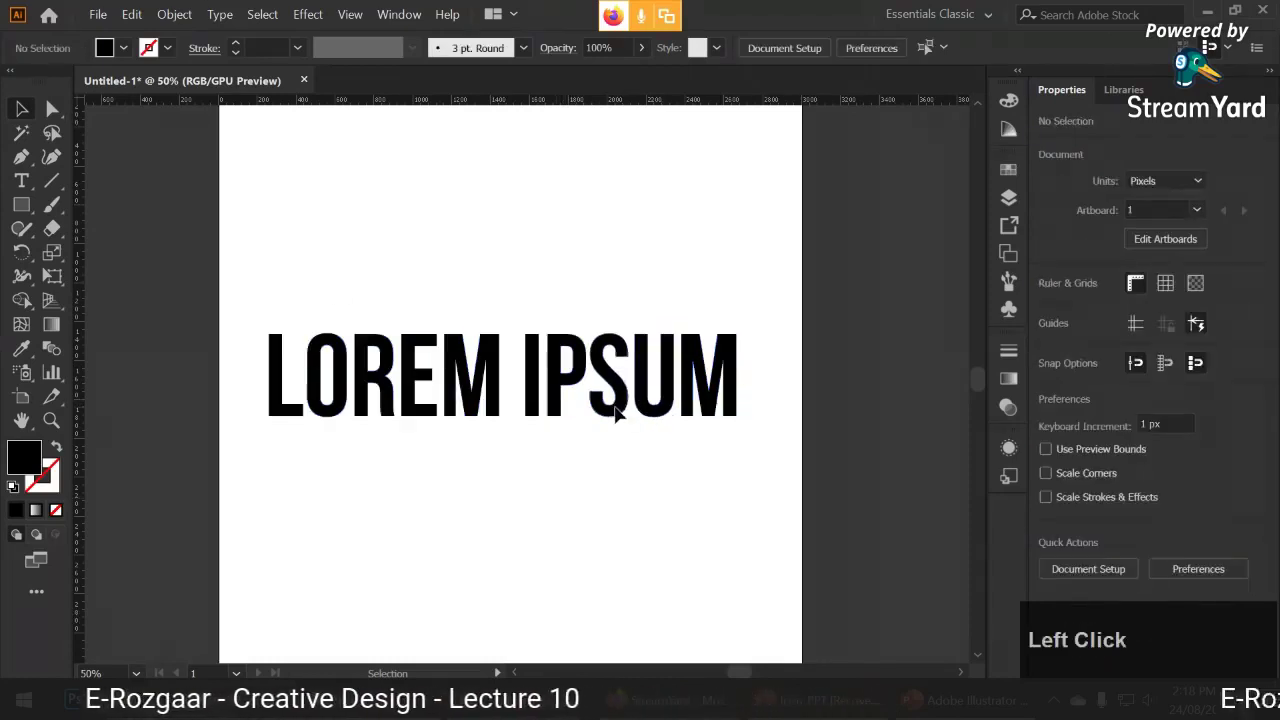
pyautogui.click(615, 410)
pyautogui.click(408, 408)
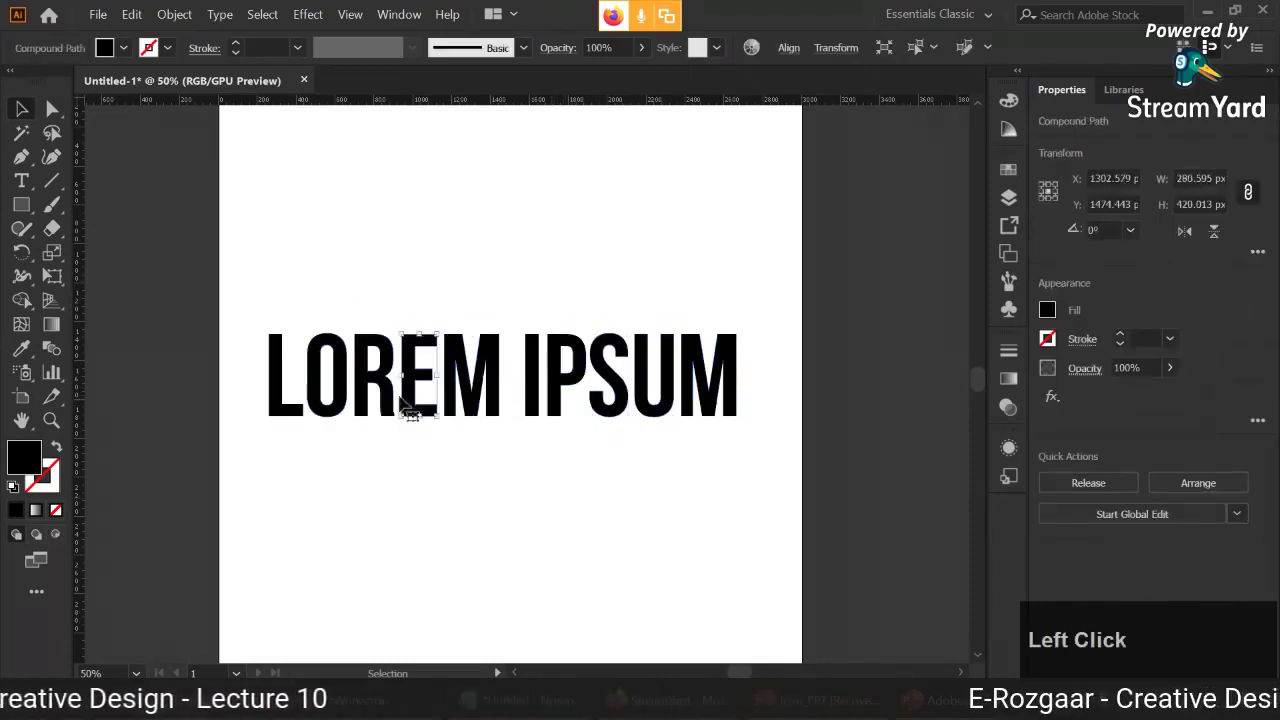
pyautogui.click(430, 488)
pyautogui.click(764, 483)
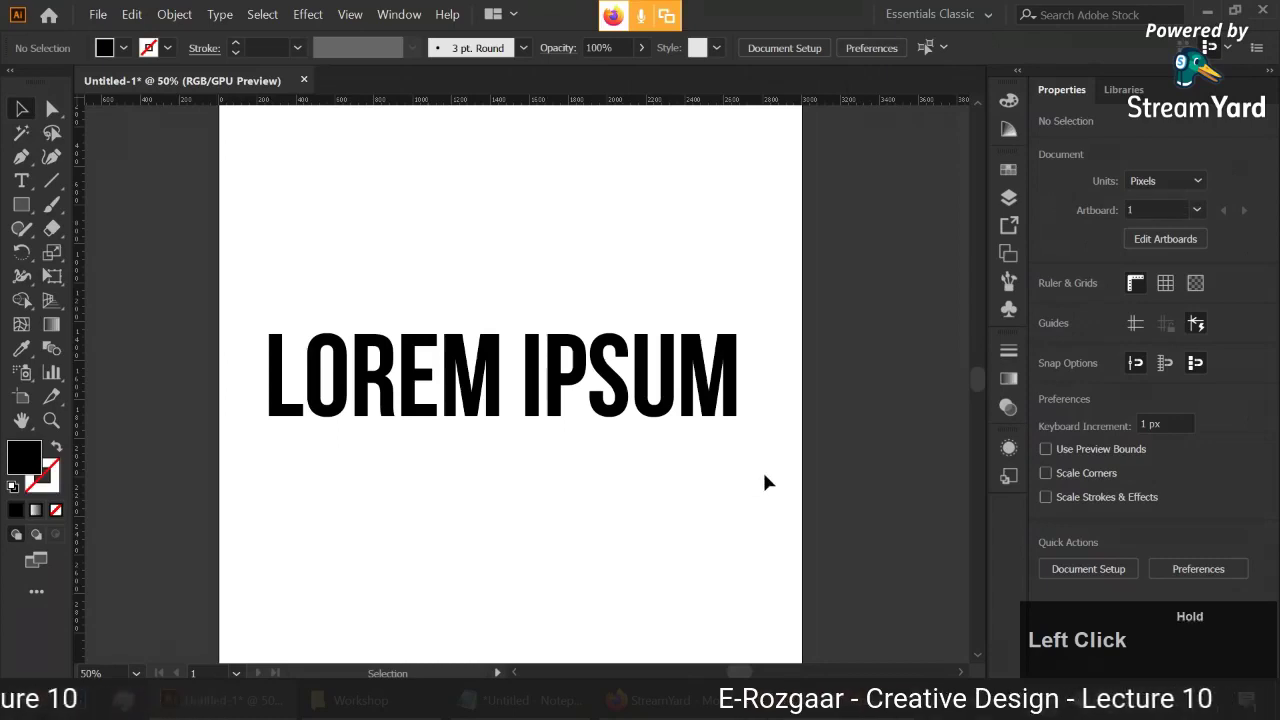
pyautogui.moveTo(764, 483); pyautogui.dragTo(120, 337)
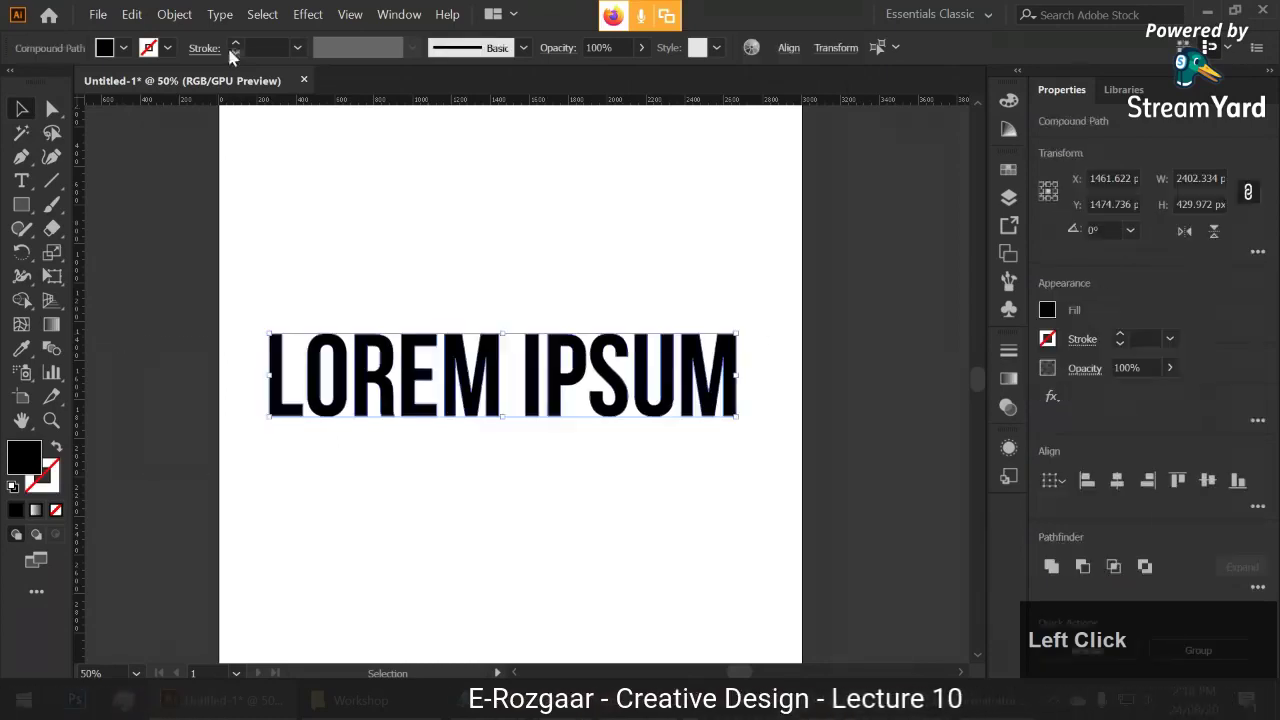
pyautogui.click(174, 14)
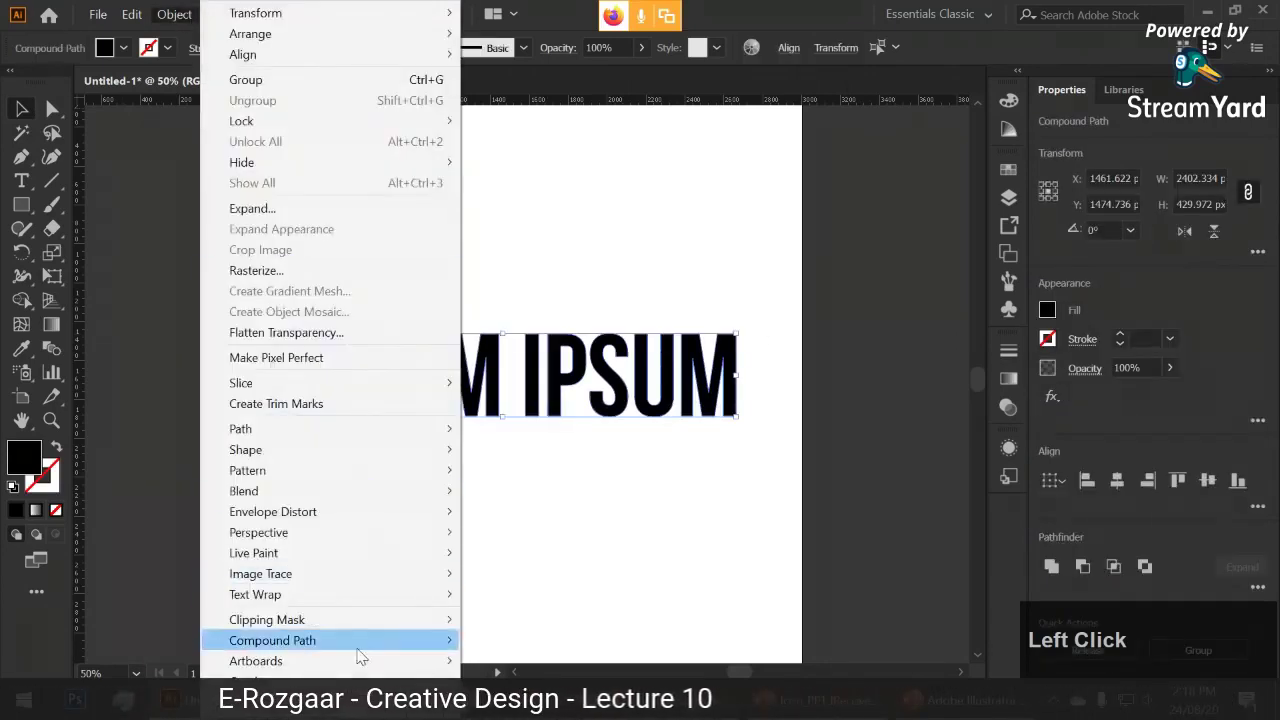
pyautogui.moveTo(428, 646)
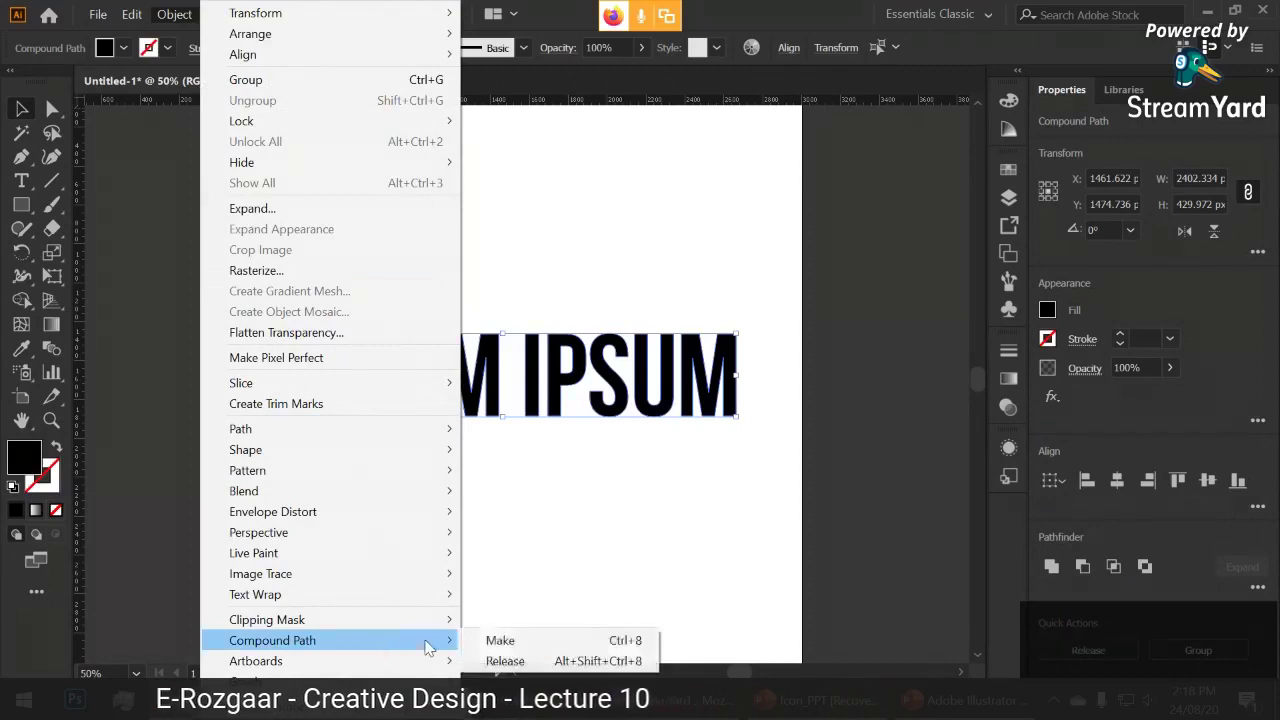
pyautogui.click(538, 643)
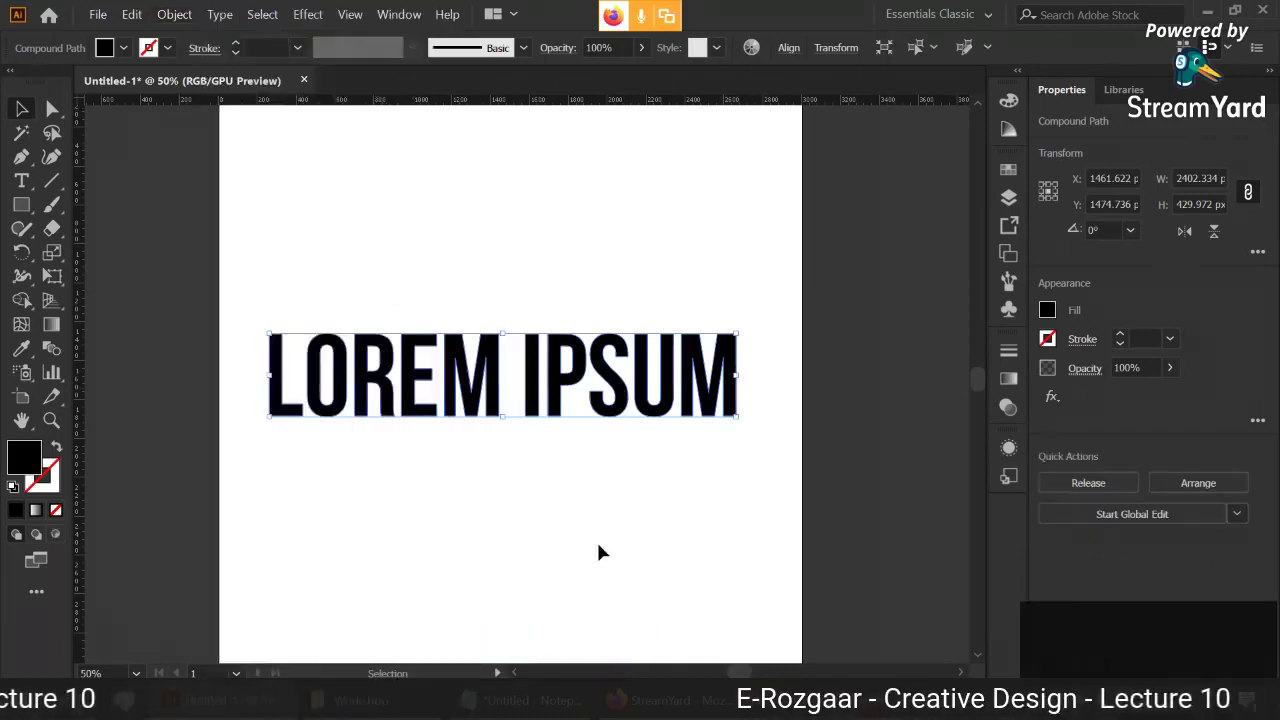
pyautogui.click(393, 519)
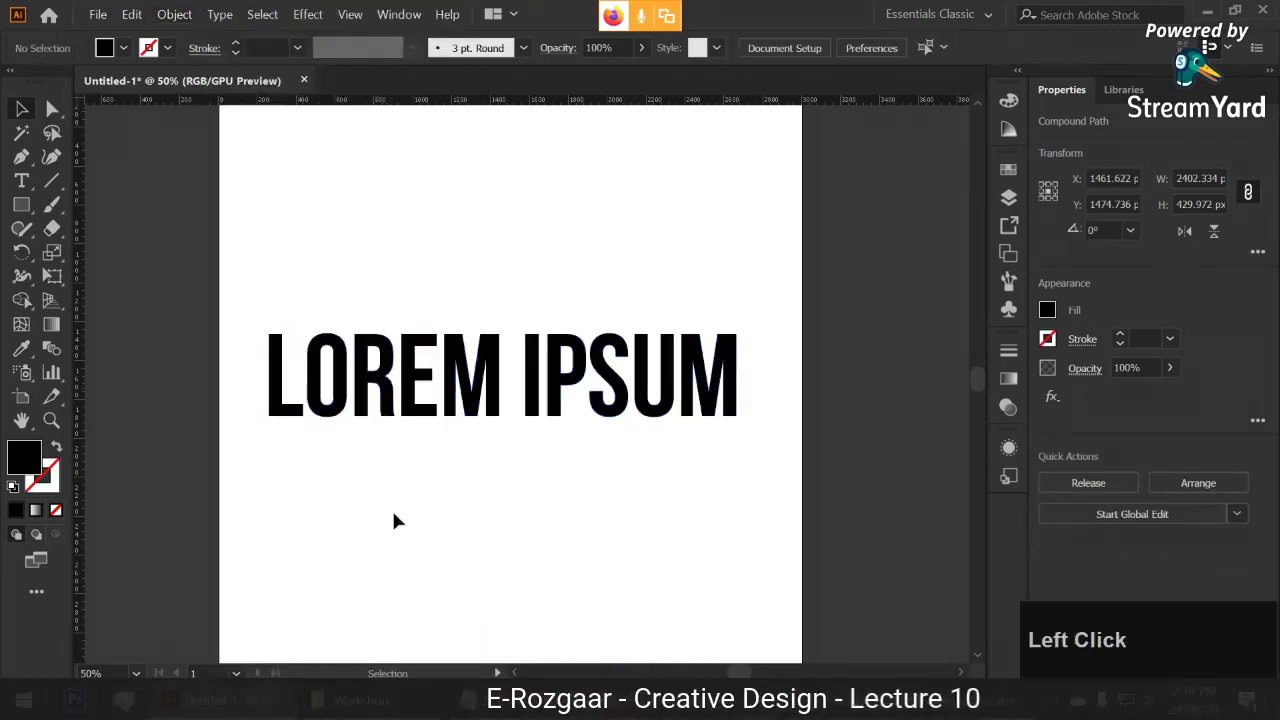
# - Place the skyscraper photo from the Workshop folder, embed it and scale it down to about 2755 px wide
pyautogui.scroll(-1, 400, 526)
pyautogui.click(330, 700)
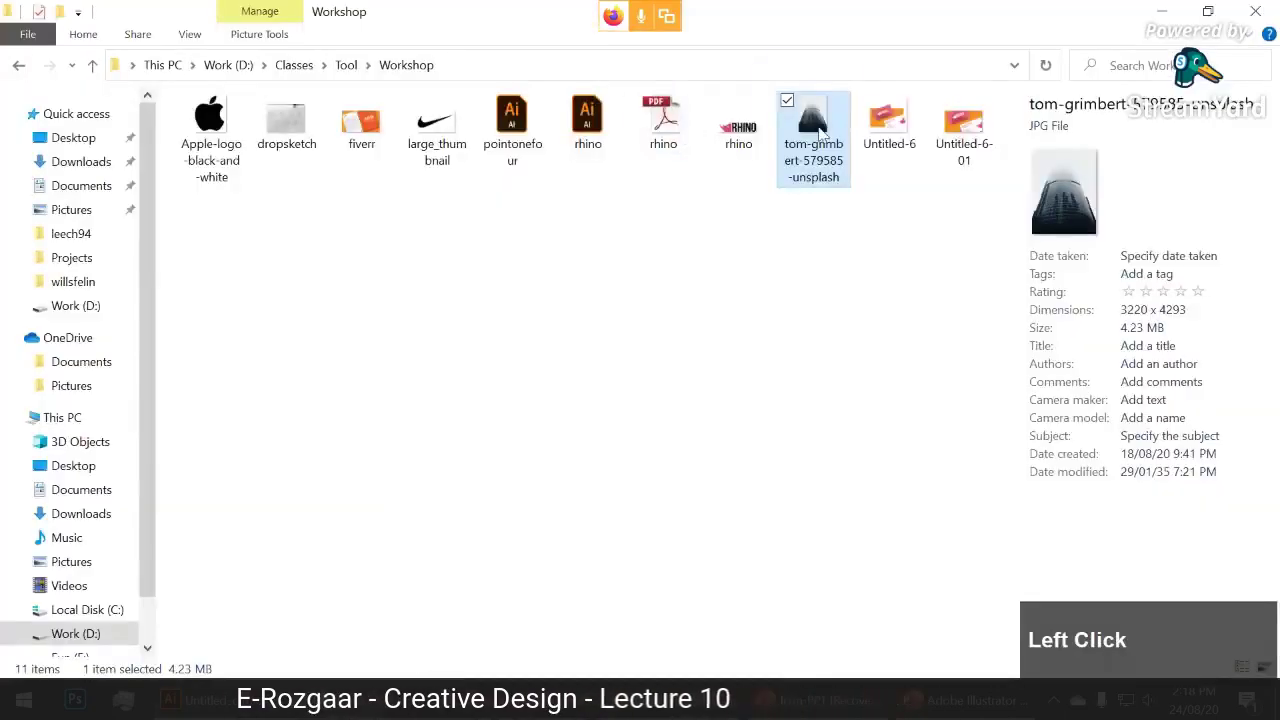
pyautogui.moveTo(813, 140); pyautogui.dragTo(478, 472)
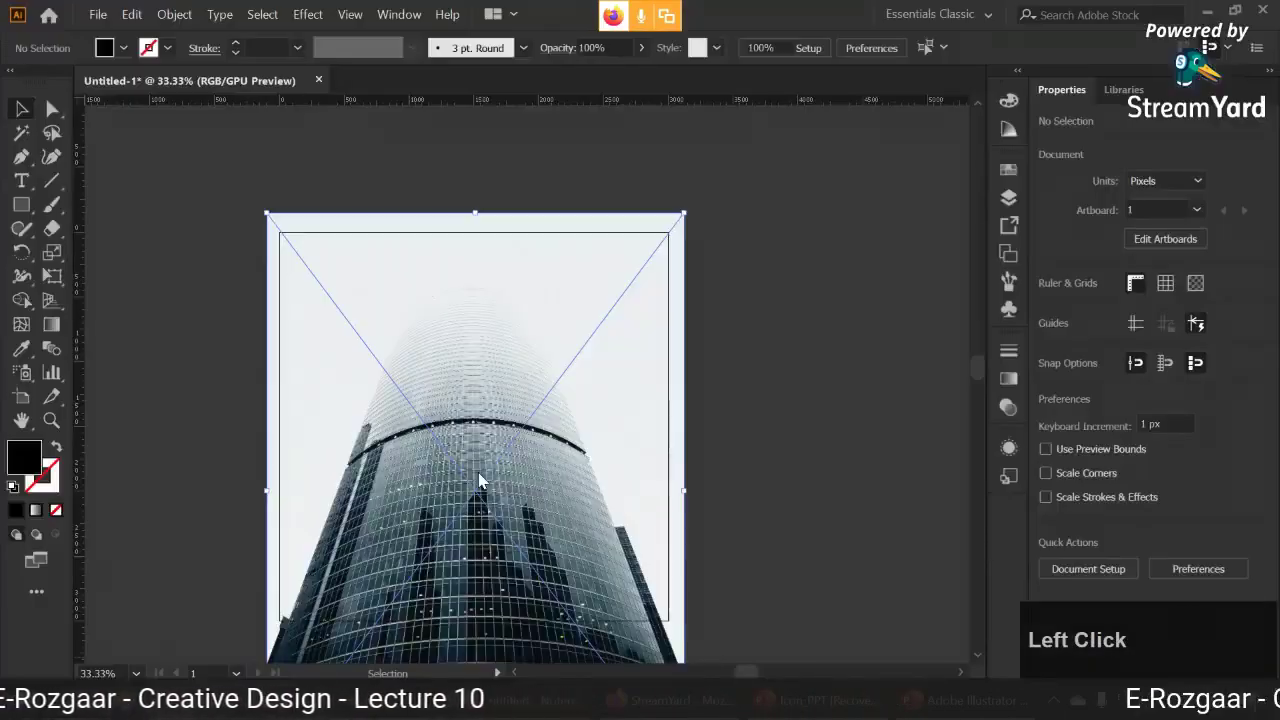
pyautogui.click(346, 52)
pyautogui.moveTo(684, 213); pyautogui.dragTo(654, 252)
# - Send the skyscraper photo to the back and move it up so the building's lower facade lies behind LOREM IPSUM
pyautogui.rightClick(582, 530)
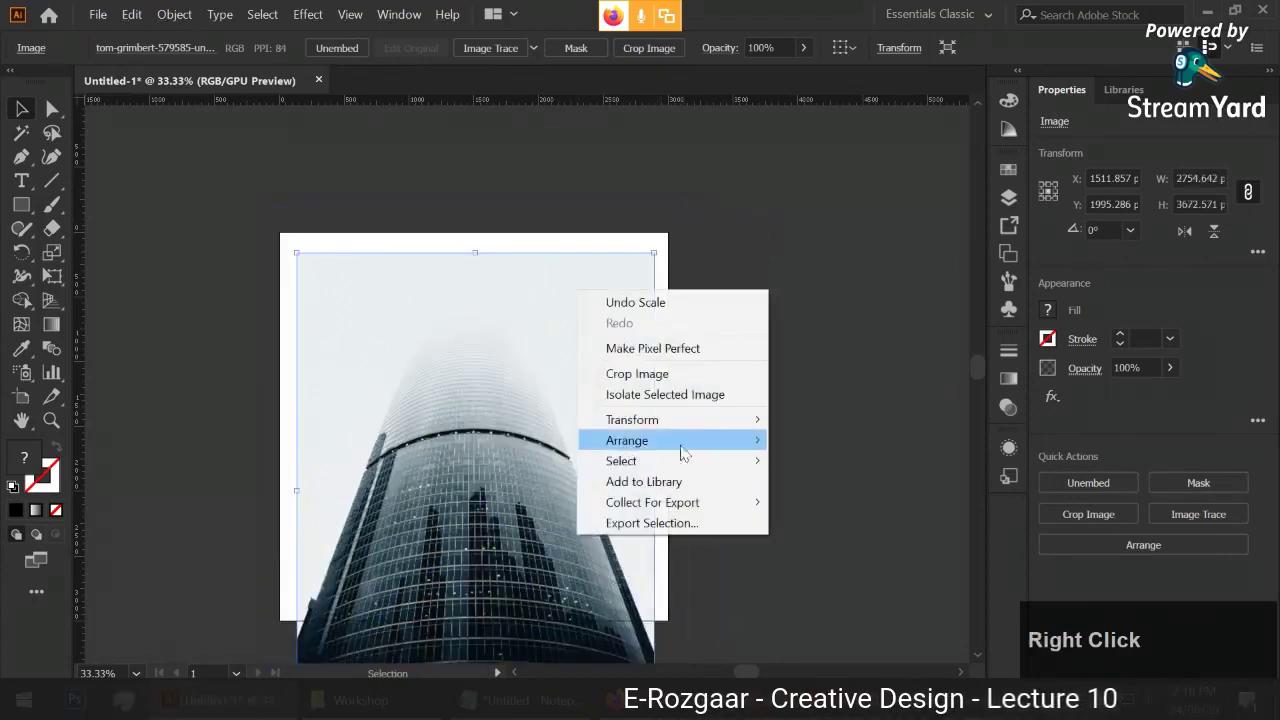
pyautogui.moveTo(745, 440)
pyautogui.click(810, 502)
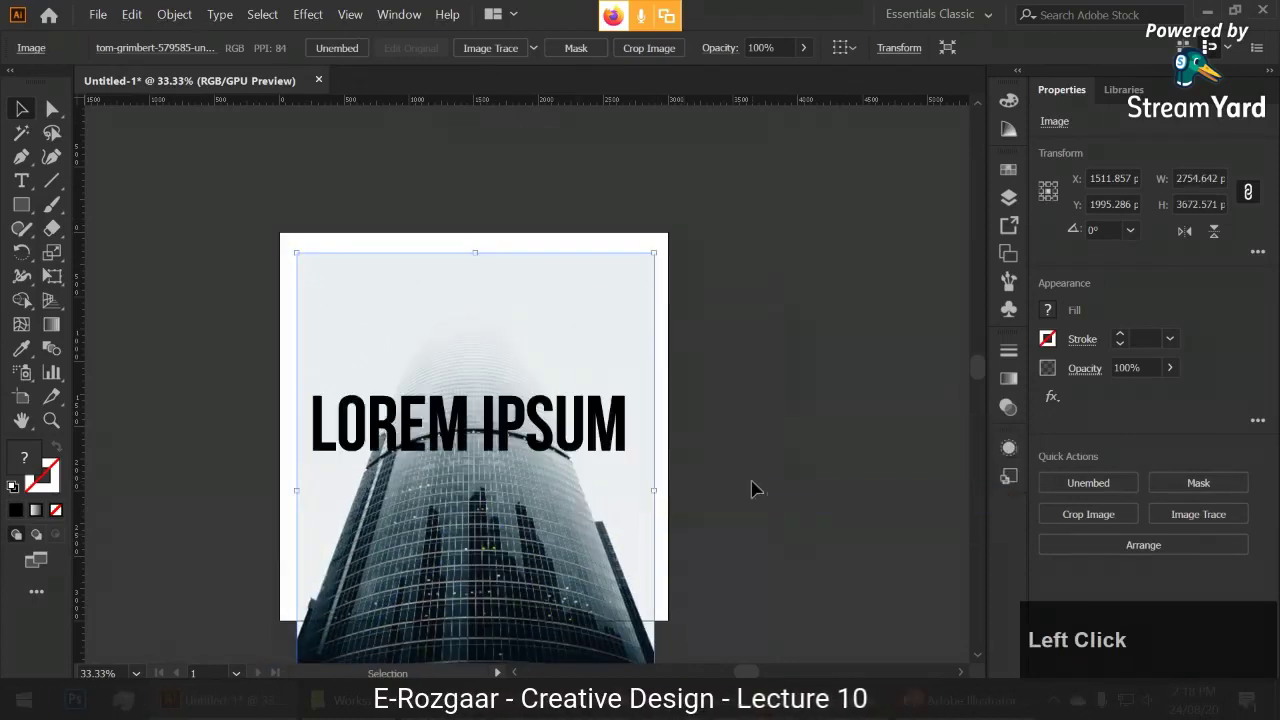
pyautogui.click(751, 486)
pyautogui.moveTo(590, 515); pyautogui.dragTo(531, 420)
pyautogui.click(705, 533)
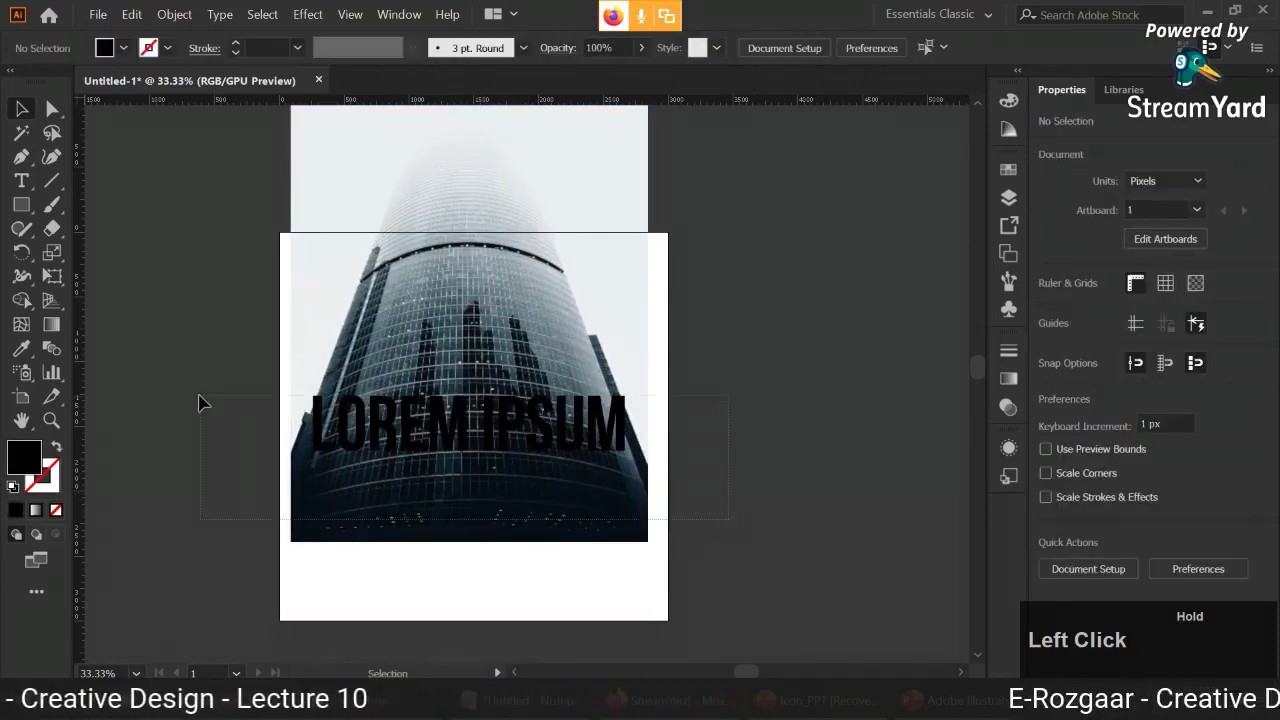
# - Select the LOREM IPSUM lettering and the skyscraper photo together and make a clipping mask from them
pyautogui.moveTo(199, 402); pyautogui.dragTo(200, 403)
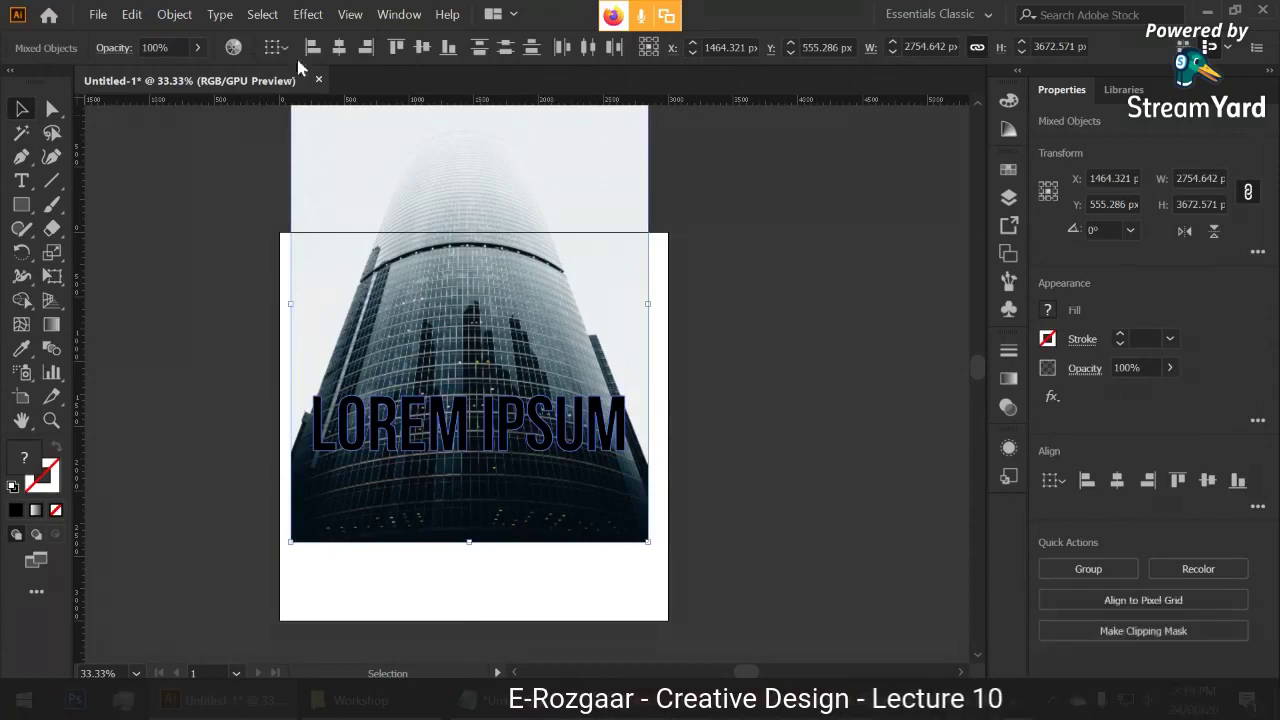
pyautogui.click(180, 15)
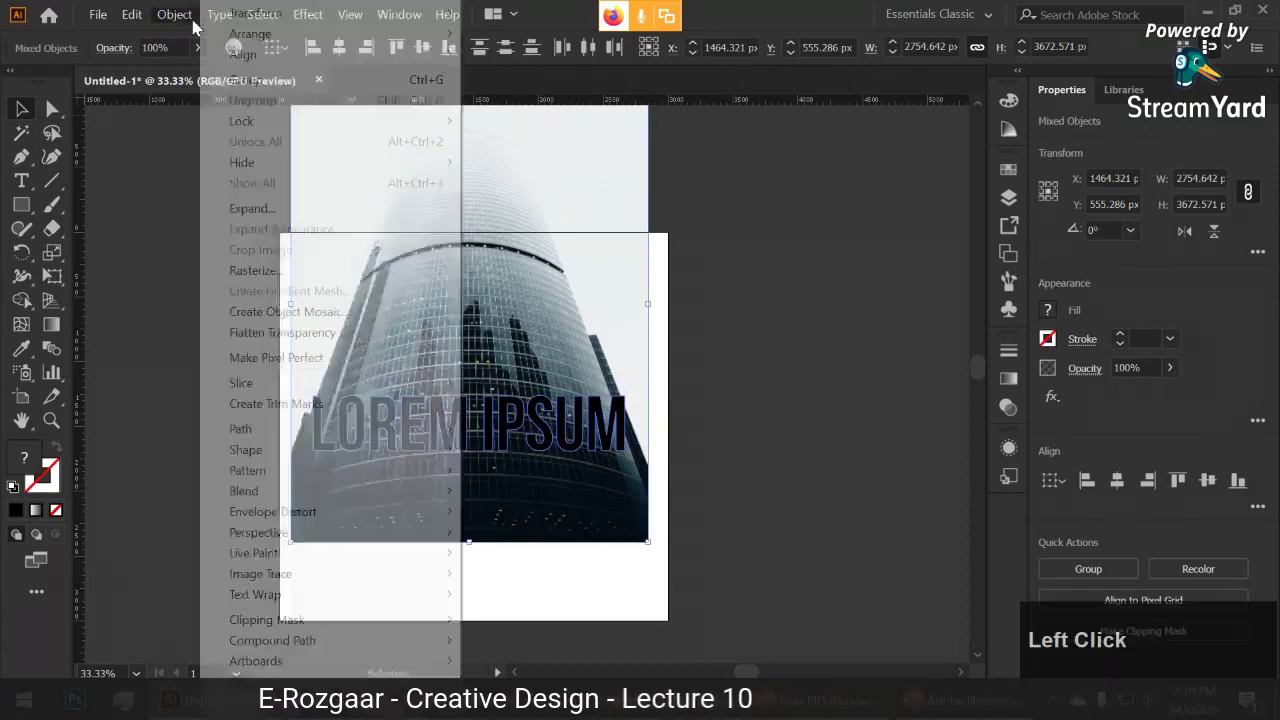
pyautogui.moveTo(430, 620)
pyautogui.click(497, 620)
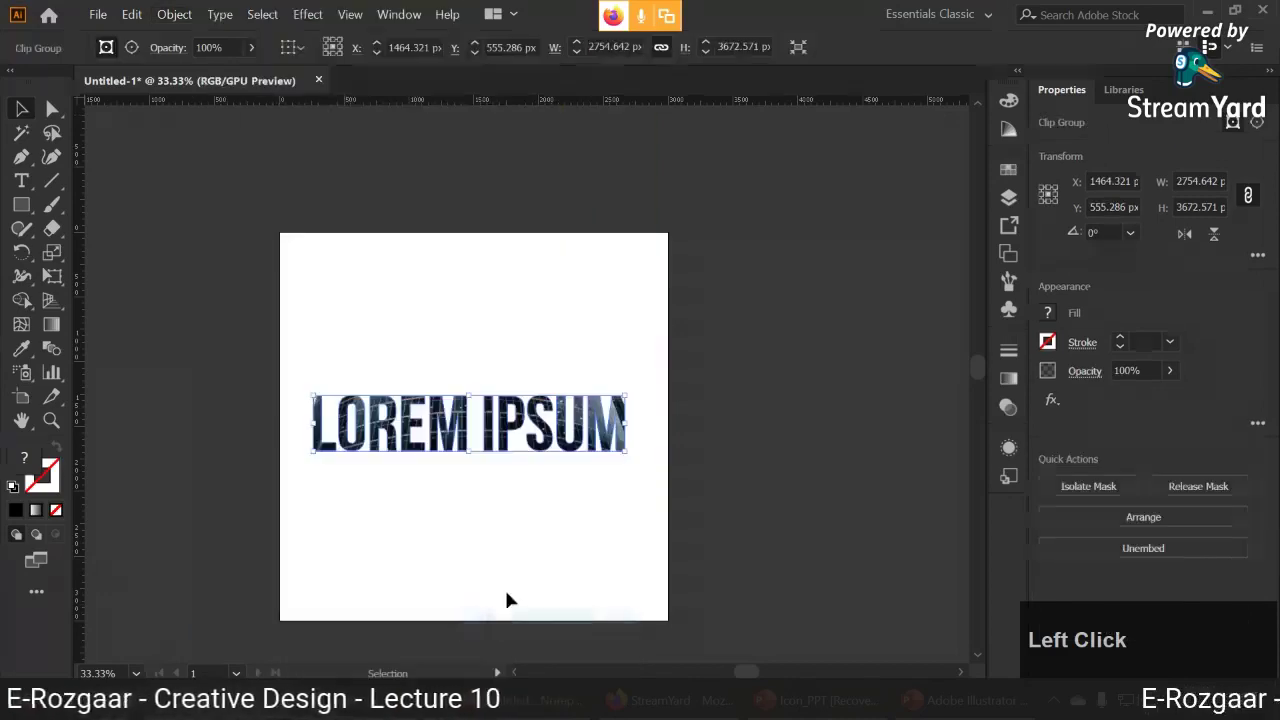
pyautogui.click(506, 597)
# - Examine the photo-filled LOREM IPSUM lettering up close and as a whole on the artboard
pyautogui.click(530, 420)
pyautogui.scroll(2, 658, 475)
pyautogui.moveTo(360, 508); pyautogui.dragTo(552, 558)
pyautogui.click(571, 526)
pyautogui.scroll(-1, 571, 526)
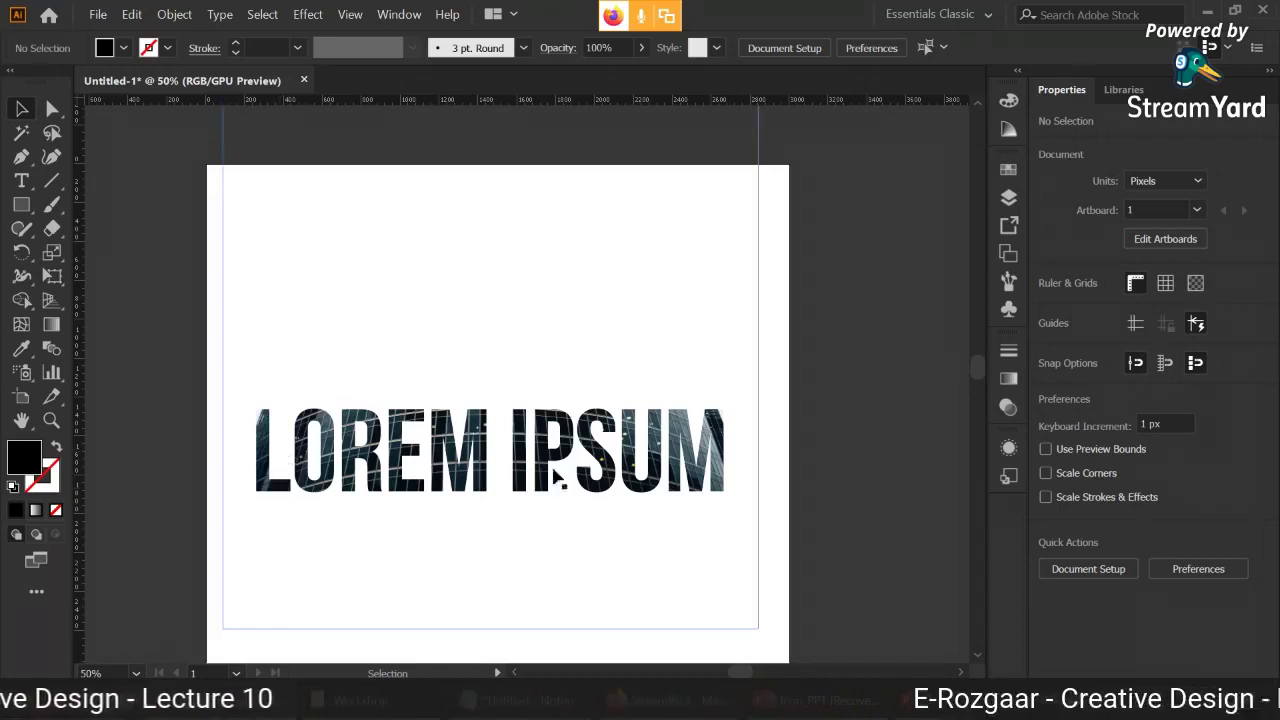
pyautogui.click(843, 420)
pyautogui.press('space')
pyautogui.moveTo(800, 546); pyautogui.dragTo(811, 497)
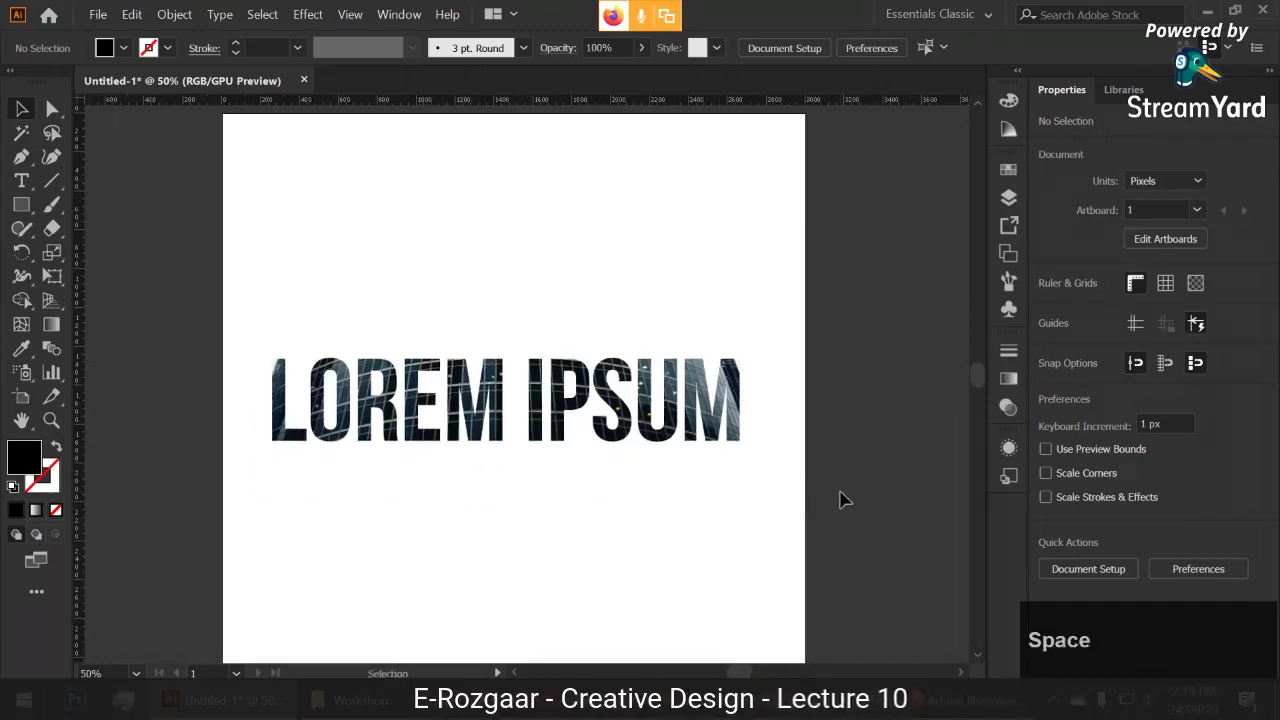
pyautogui.press('ctrl')
pyautogui.scroll(-2, 840, 498)
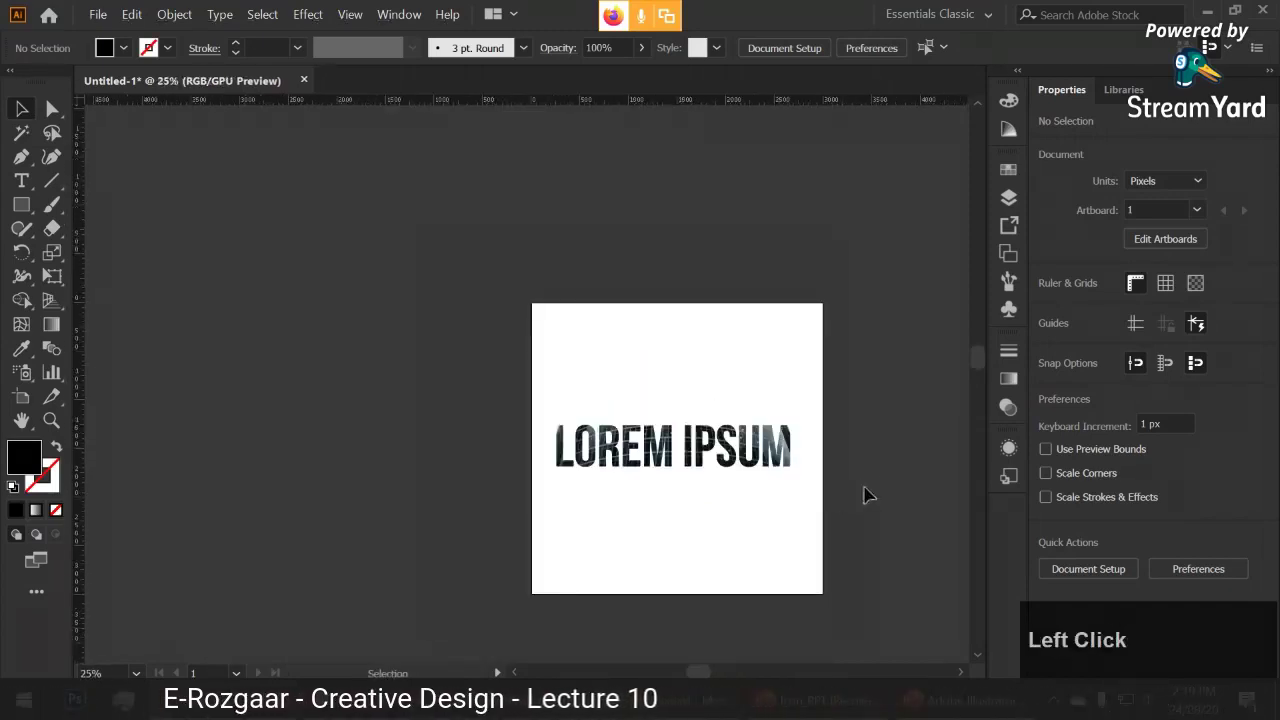
pyautogui.moveTo(866, 494); pyautogui.dragTo(678, 466)
pyautogui.scroll(1, 696, 440)
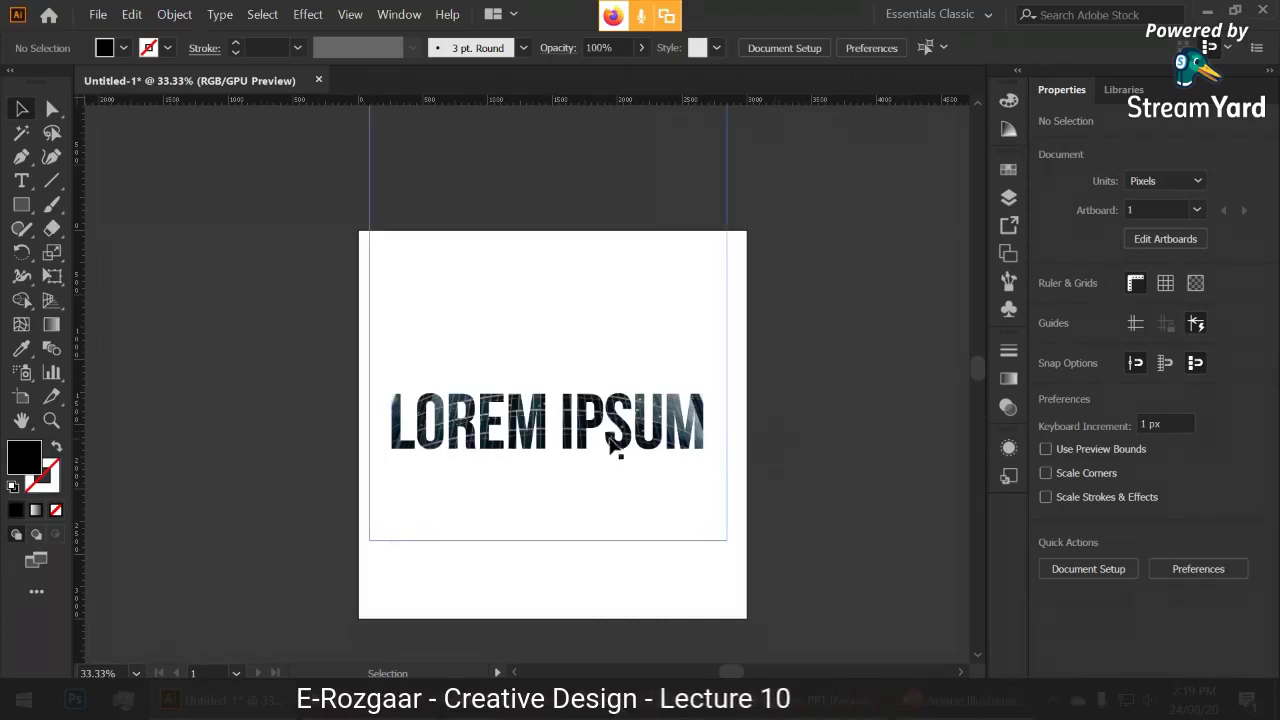
# - Select everything on the artboard and delete the clipped LOREM IPSUM lettering
pyautogui.click(816, 471)
pyautogui.hotkey('ctrl', 'a')
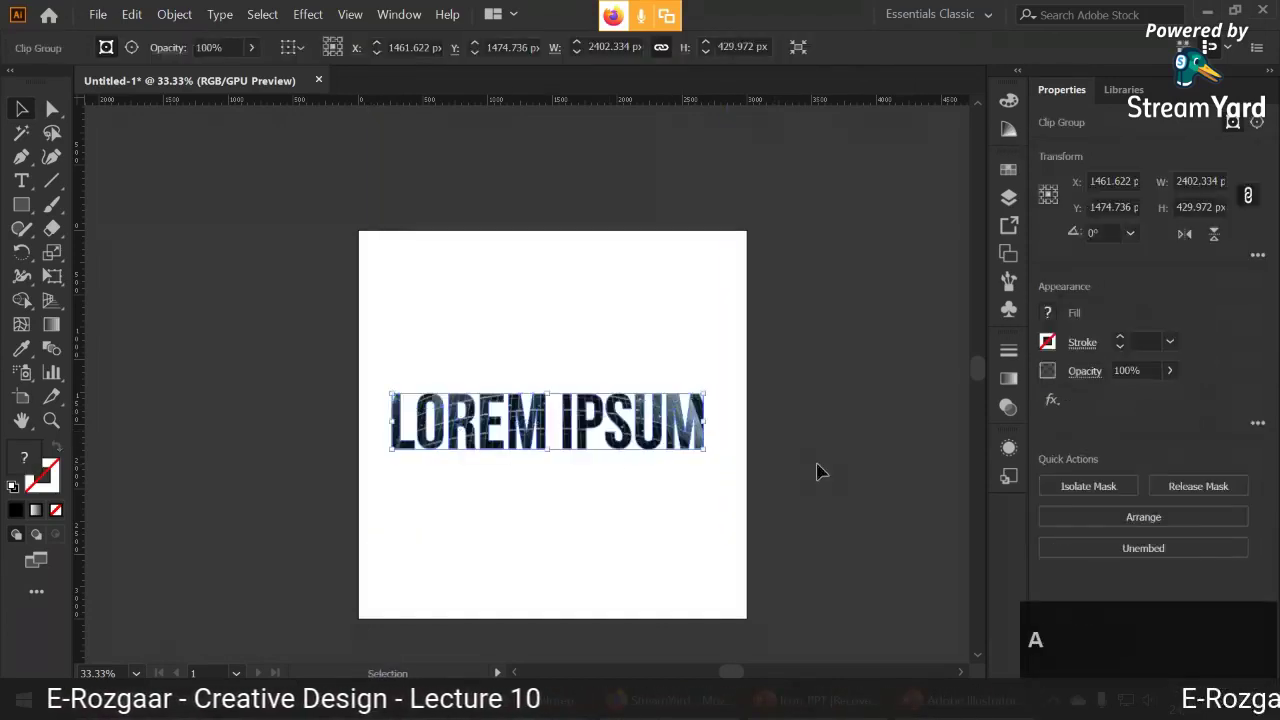
pyautogui.press('Delete')
# - Draw a black square about 1108 px wide near the middle of the empty artboard
pyautogui.scroll(1, 530, 460)
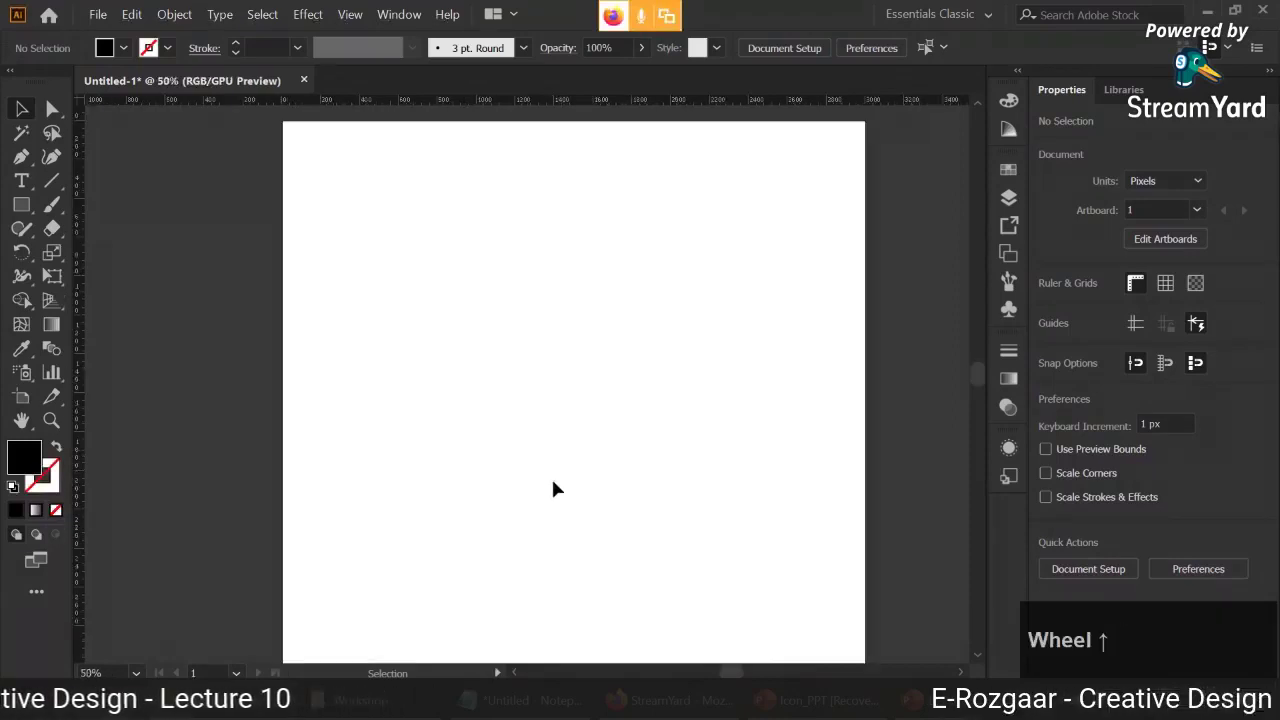
pyautogui.press('space')
pyautogui.moveTo(551, 489); pyautogui.dragTo(487, 425)
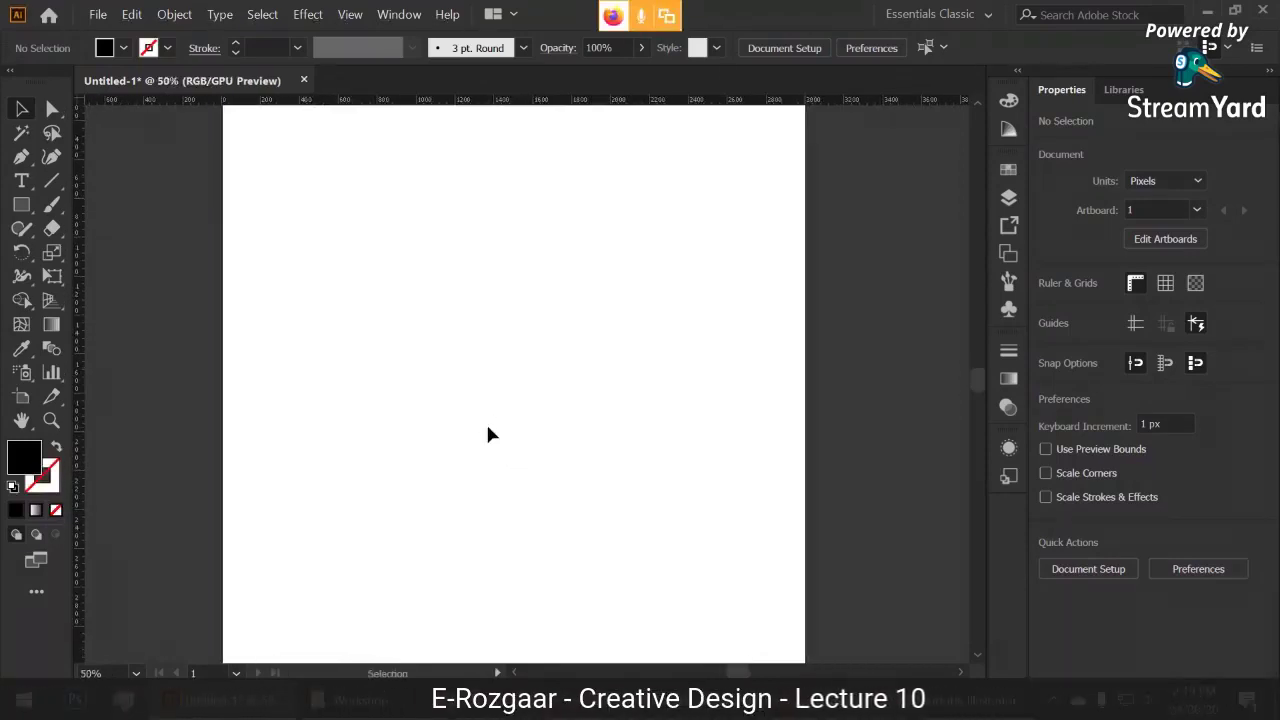
pyautogui.click(24, 204)
pyautogui.moveTo(403, 276)
pyautogui.mouseDown()
pyautogui.moveTo(460, 349)
pyautogui.moveTo(619, 491)
pyautogui.mouseUp()
pyautogui.click(33, 114)
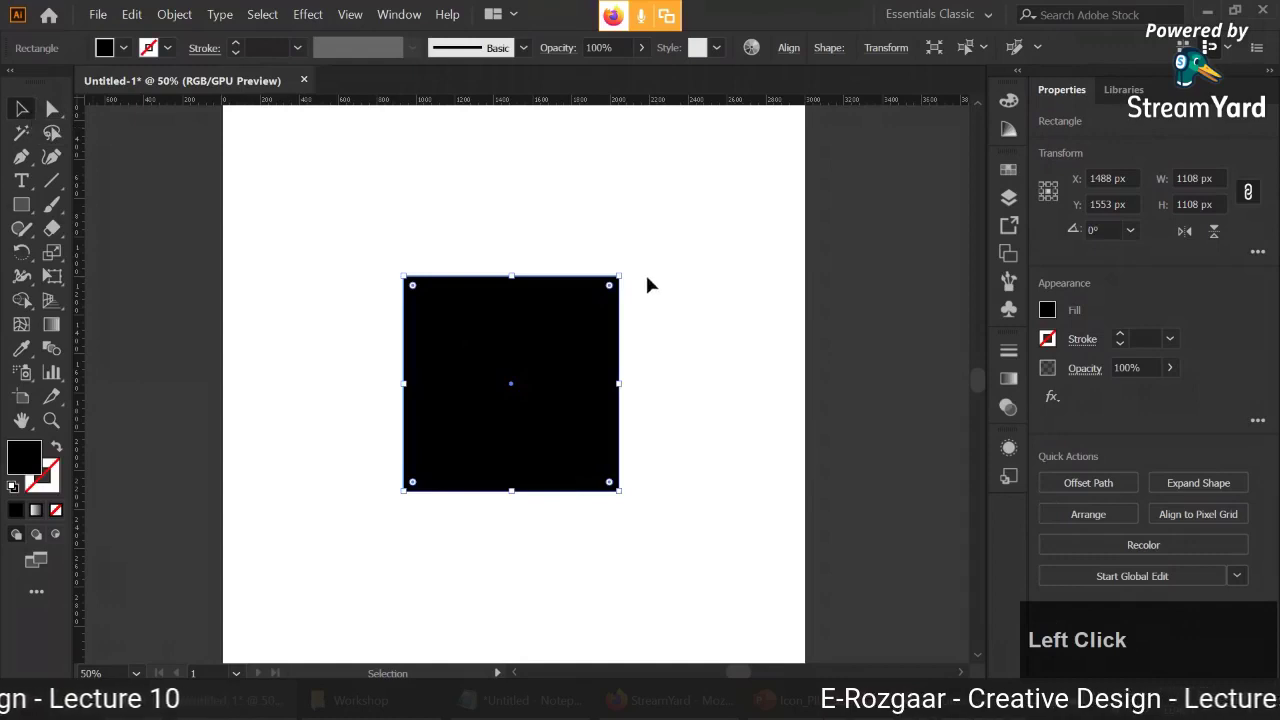
# - Rotate the black square 18° counter-clockwise and move it toward the artboard's upper left, to about X 888 px, Y 1271 px
pyautogui.moveTo(626, 271); pyautogui.dragTo(589, 229)
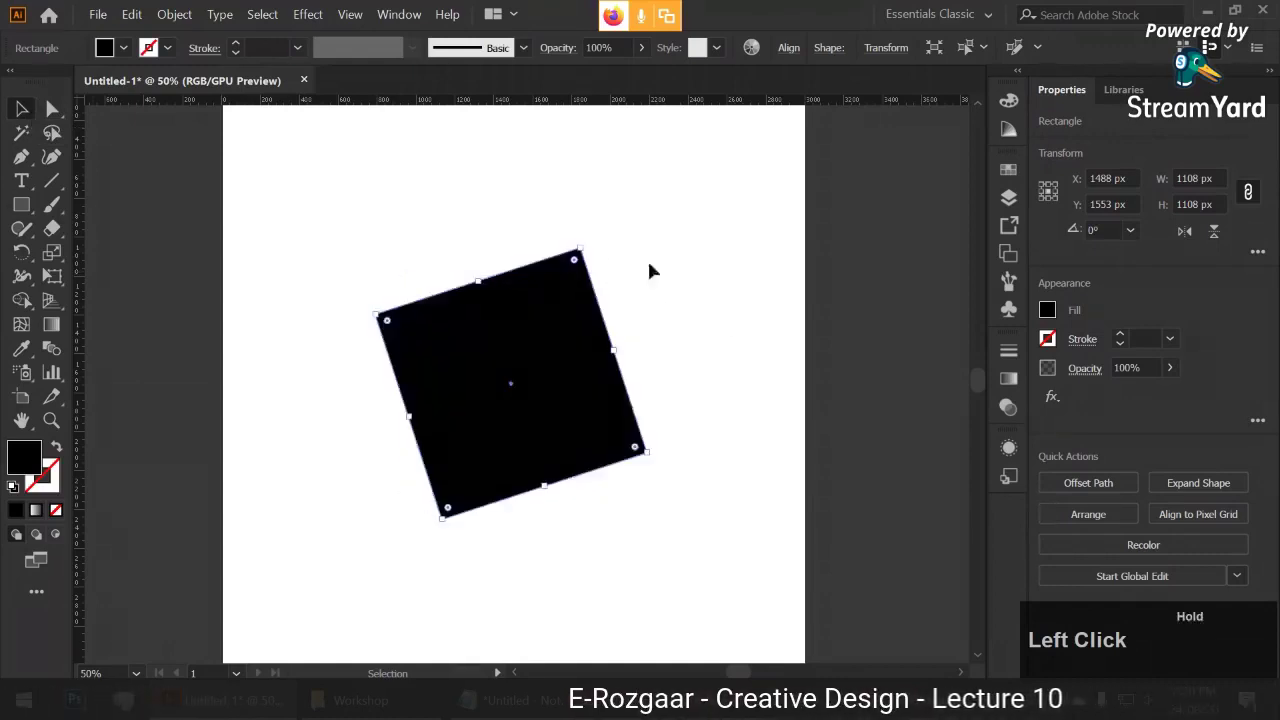
pyautogui.moveTo(595, 392); pyautogui.dragTo(584, 417)
pyautogui.click(700, 384)
pyautogui.click(548, 406)
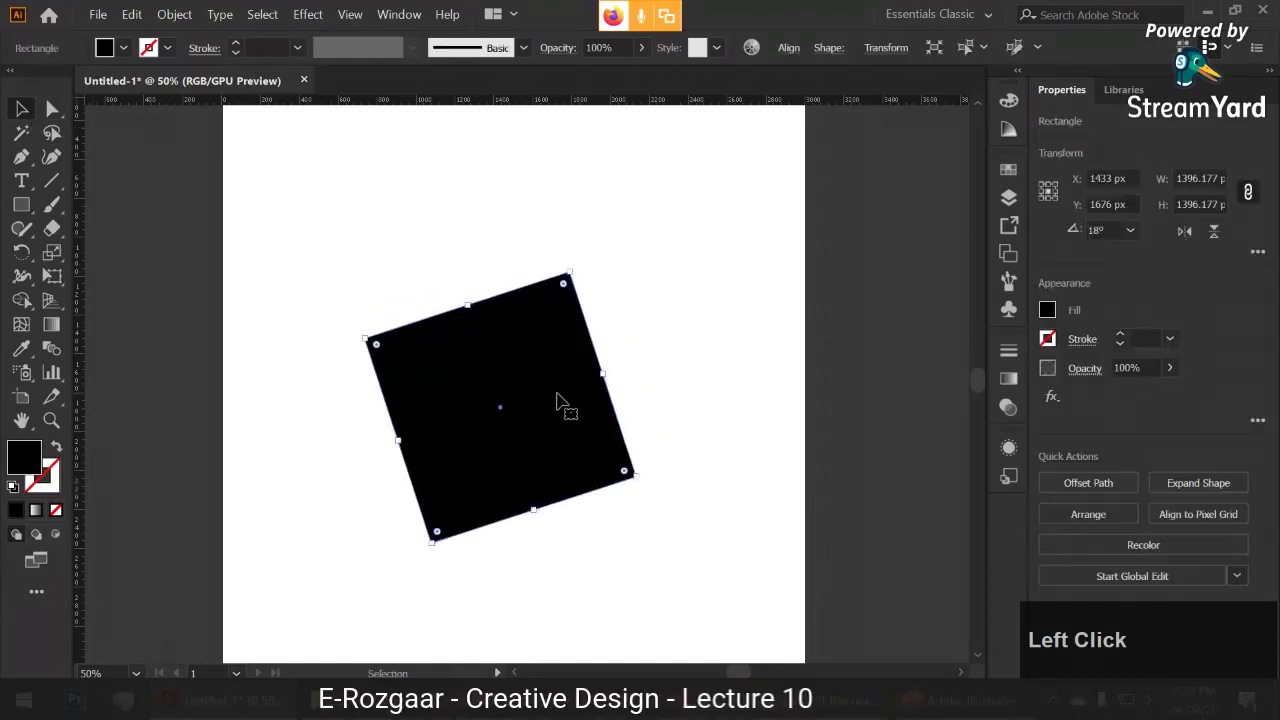
pyautogui.moveTo(546, 352); pyautogui.dragTo(433, 290)
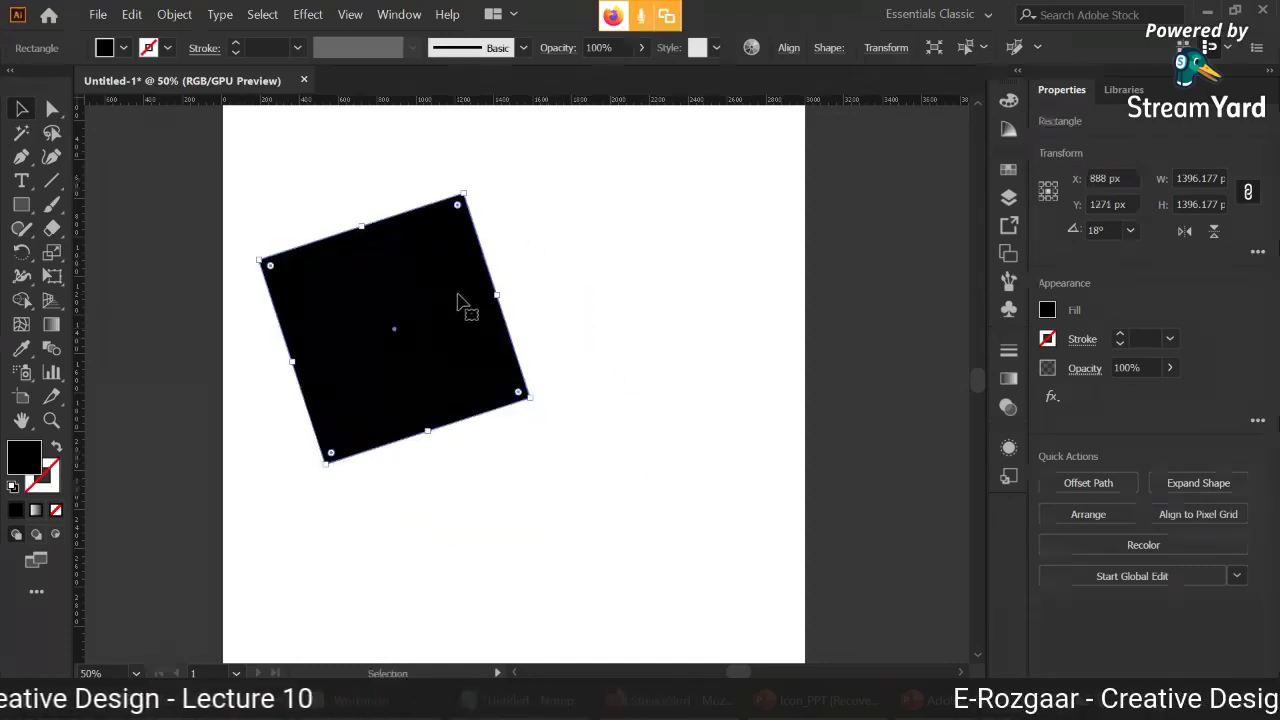
# - Open the Transform panel for the rotated black square and inspect its X, Y, width and height fields
pyautogui.click(399, 14)
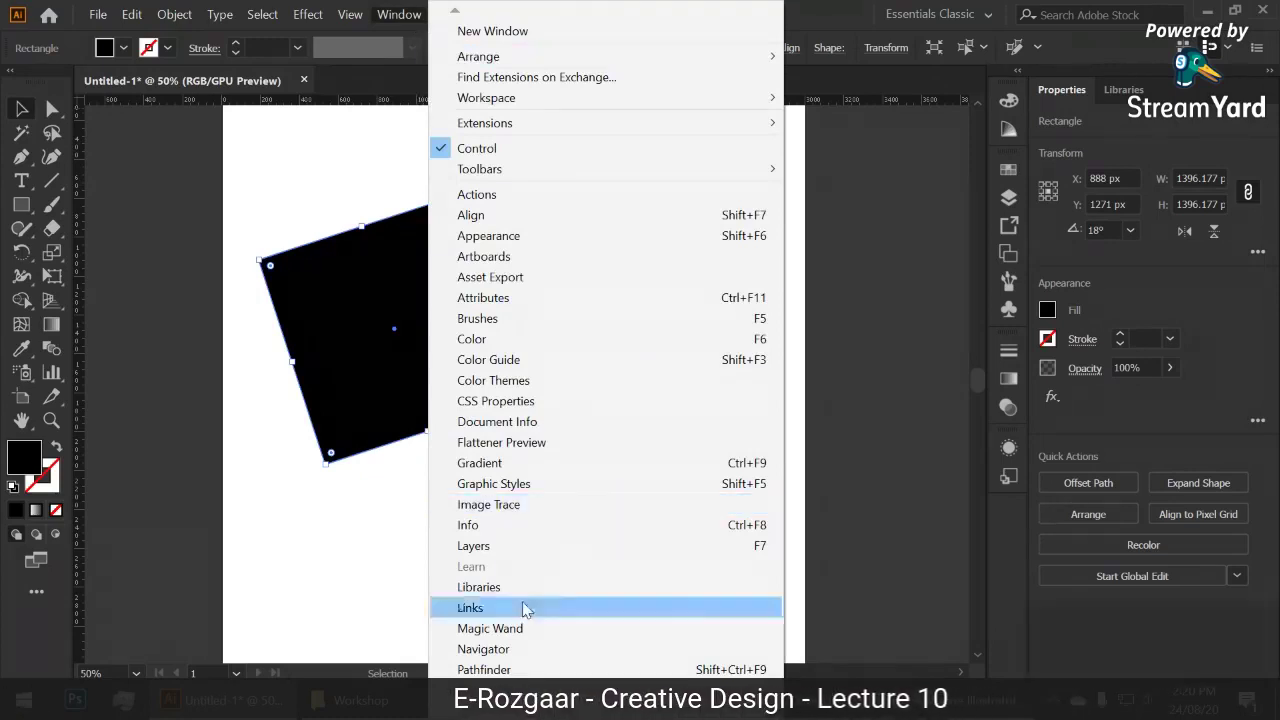
pyautogui.click(455, 688)
pyautogui.moveTo(455, 688); pyautogui.dragTo(463, 651)
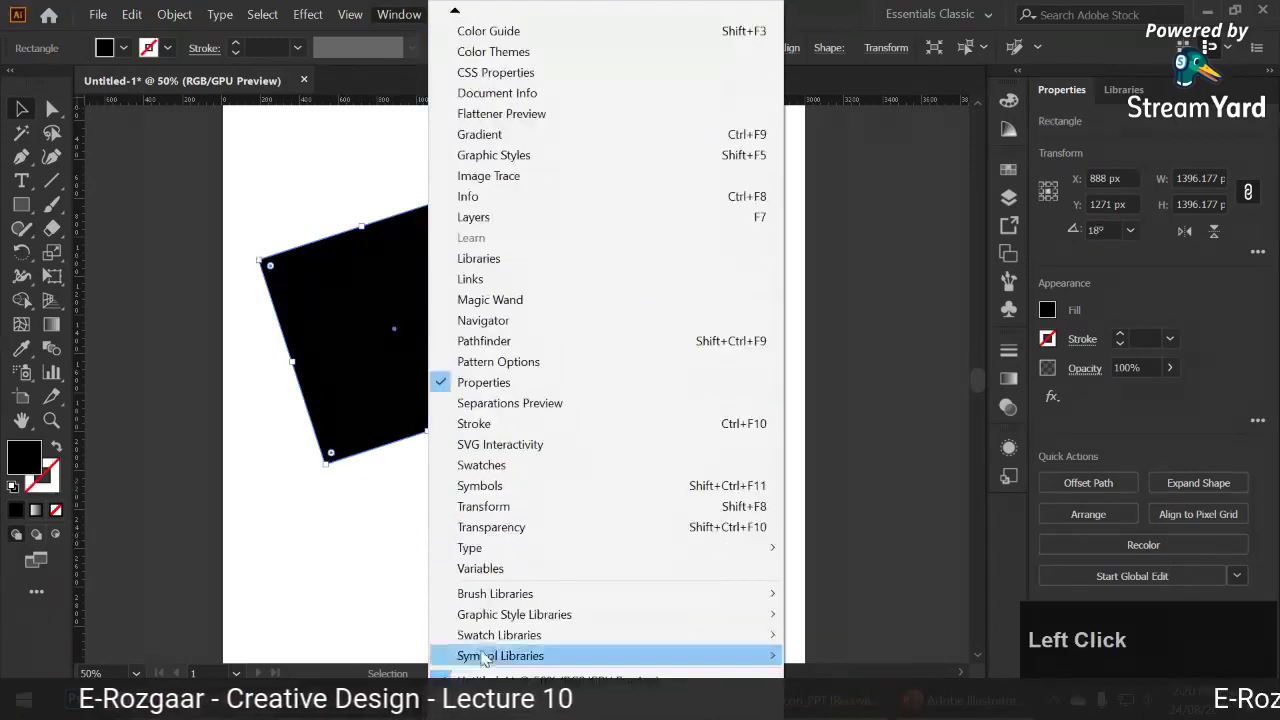
pyautogui.click(591, 507)
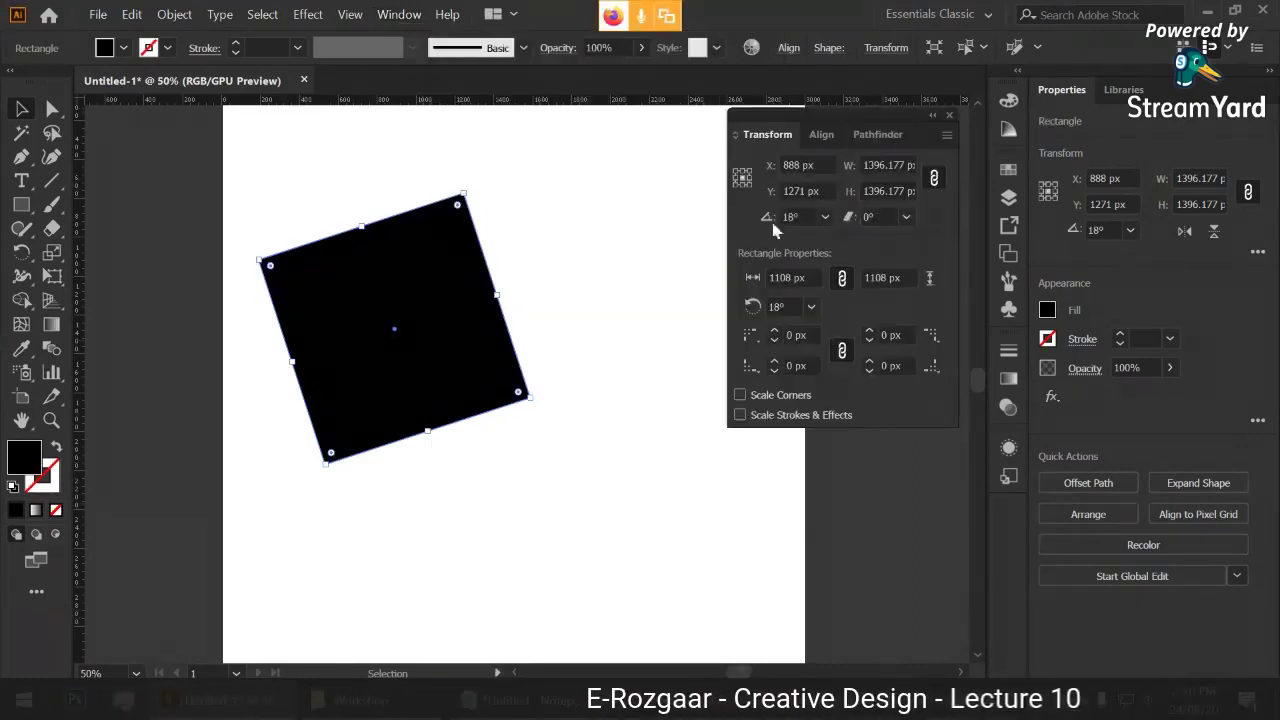
pyautogui.click(801, 164)
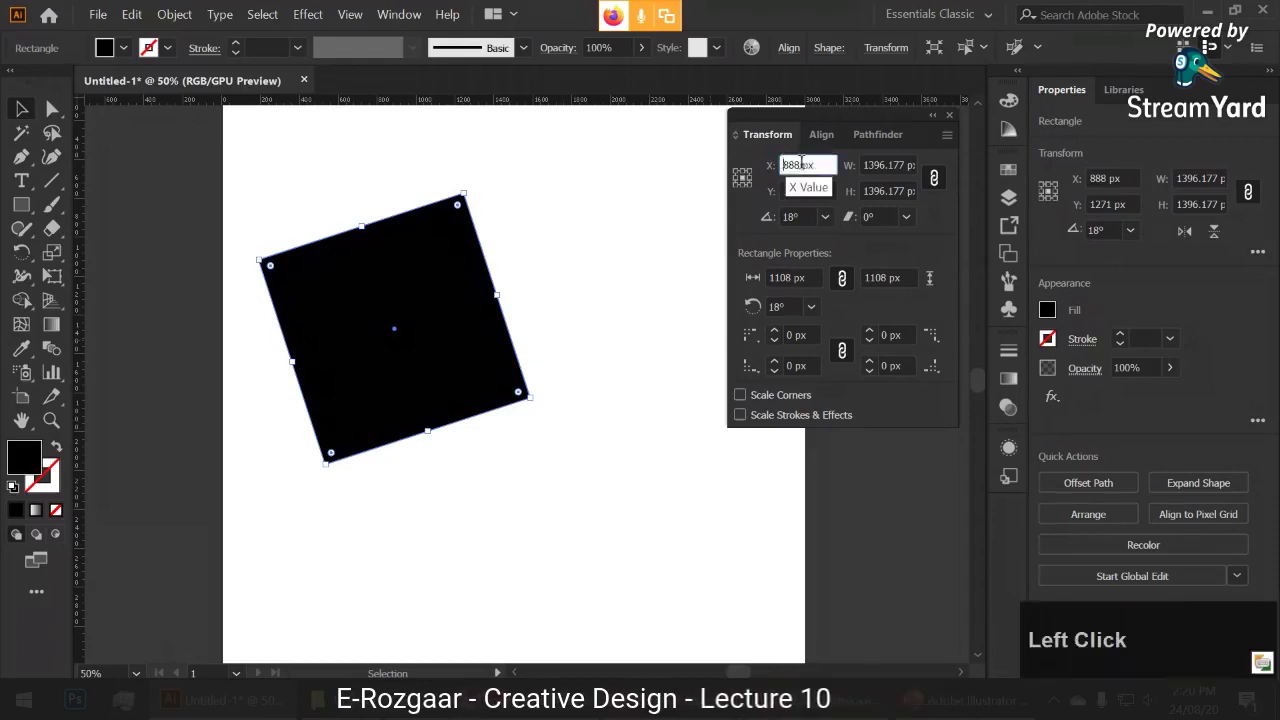
pyautogui.click(803, 190)
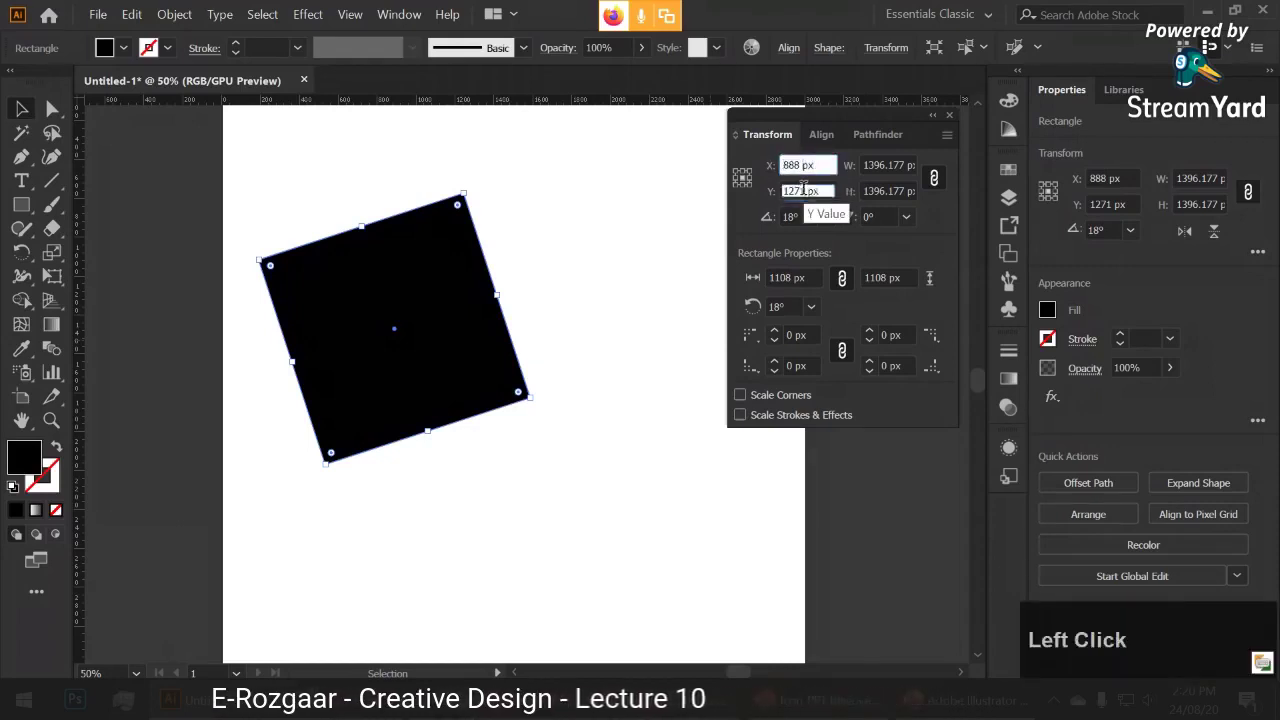
pyautogui.click(895, 165)
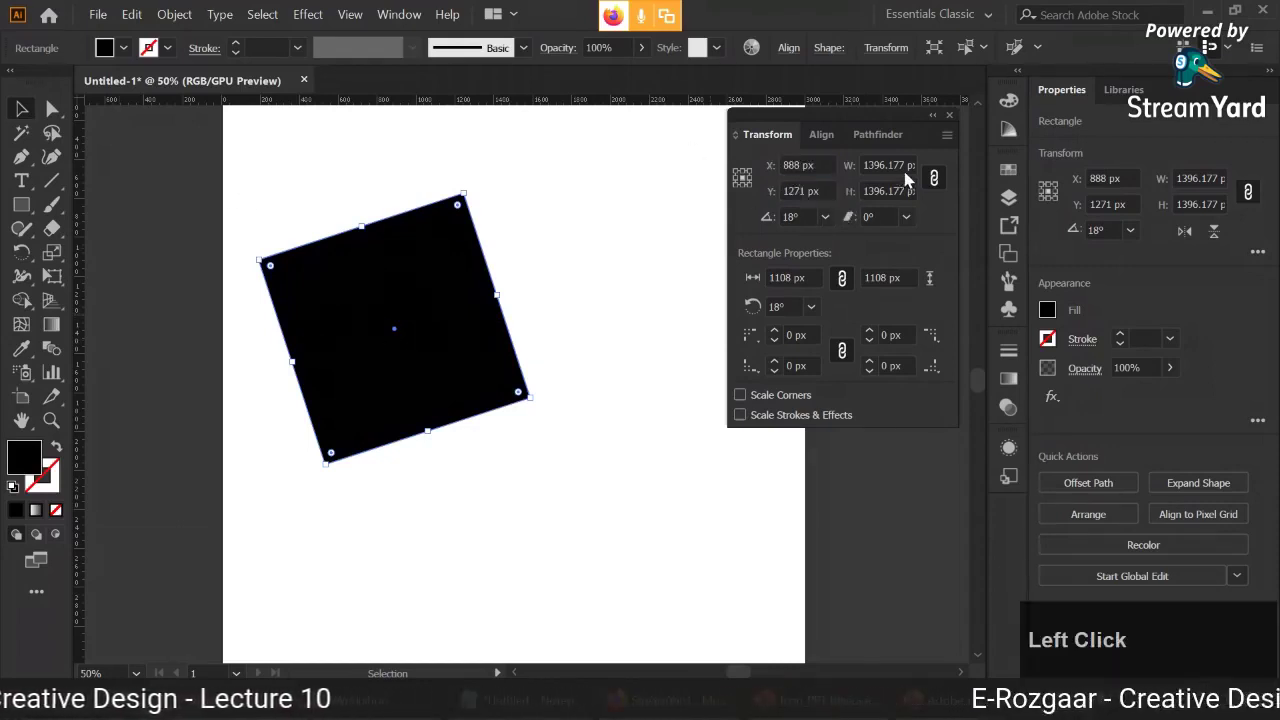
pyautogui.click(903, 191)
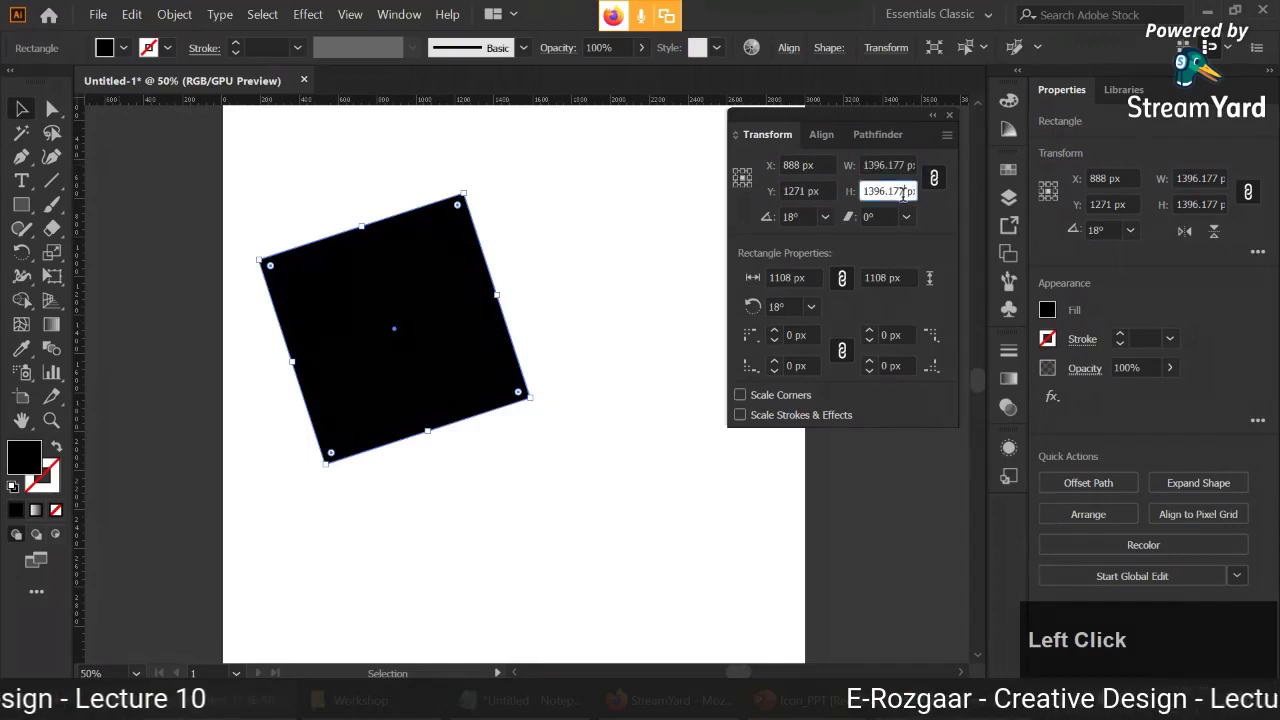
# - Inspect the Rotate field and its preset angles for the black square without changing the angle
pyautogui.click(803, 216)
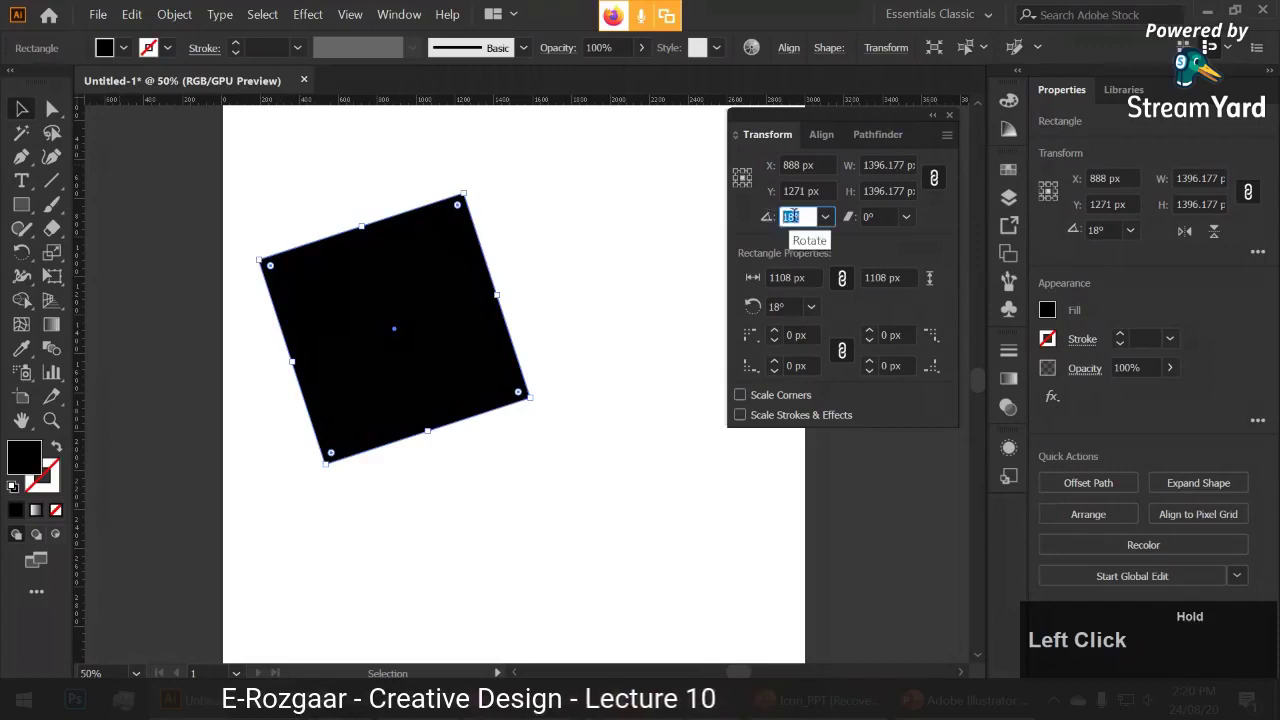
pyautogui.click(802, 216)
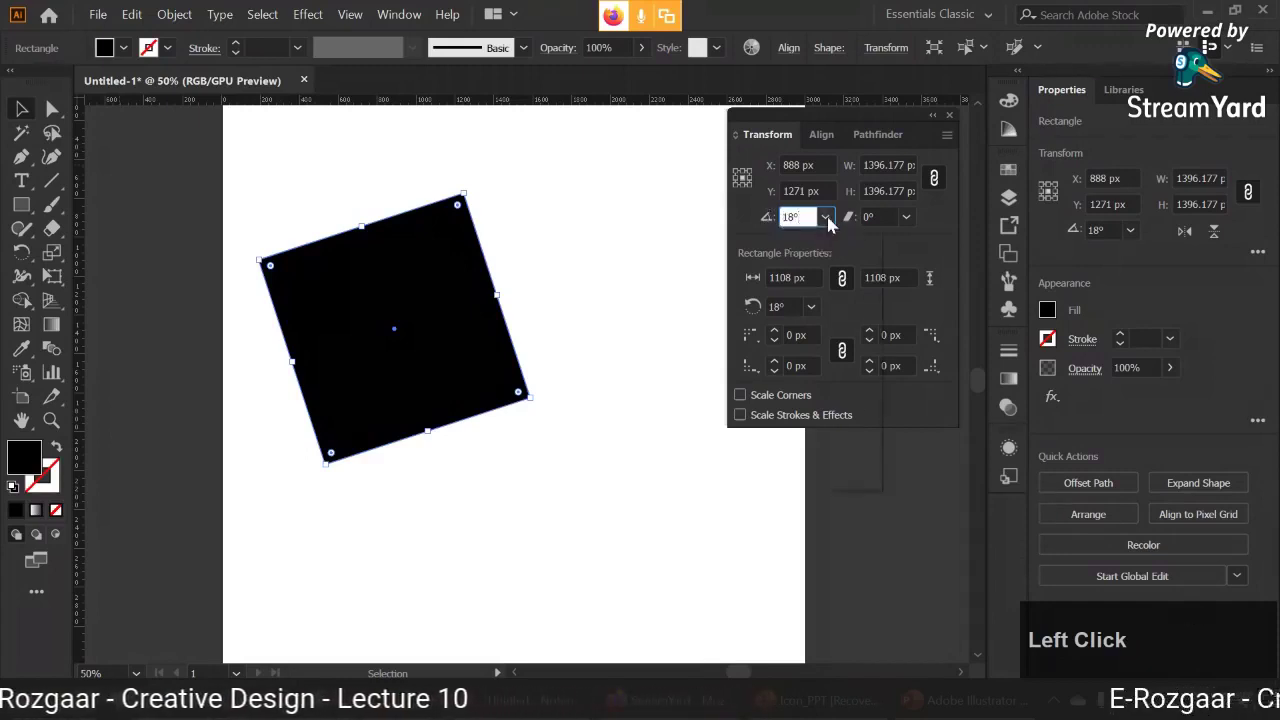
pyautogui.click(825, 216)
pyautogui.click(818, 228)
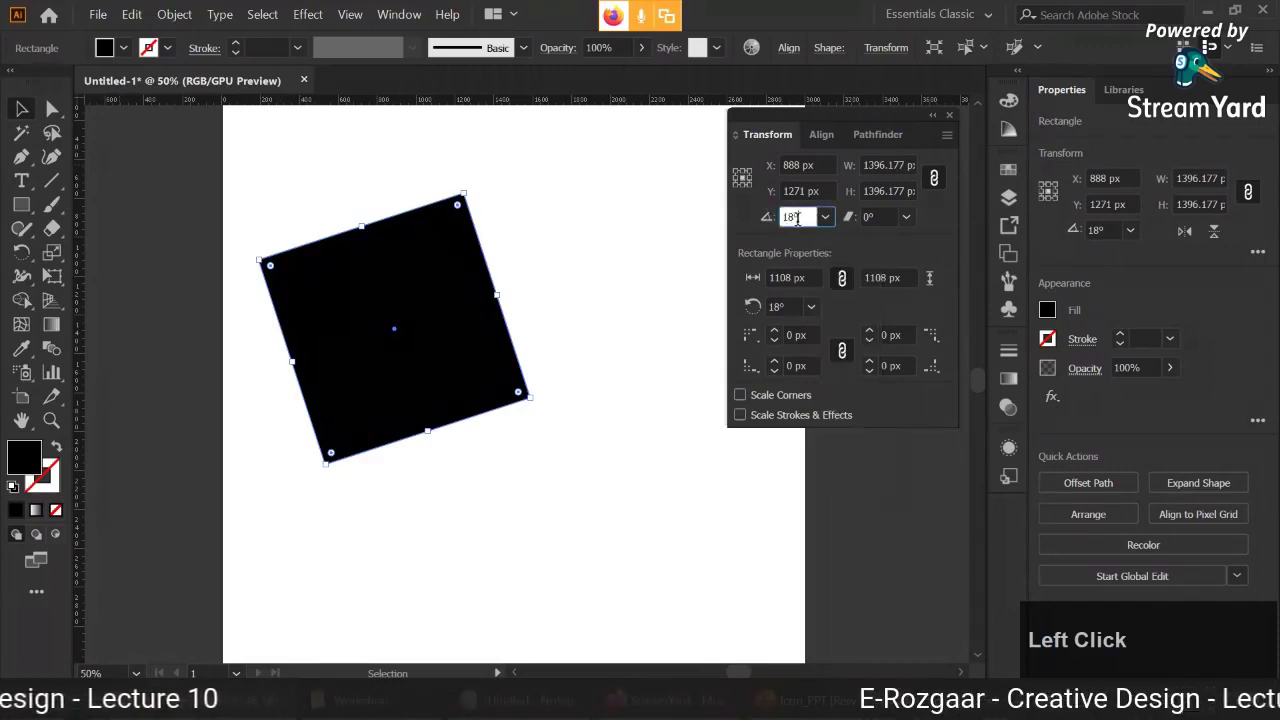
pyautogui.click(795, 216)
# - Rotate the black square freehand to about 56.89°, and turn it back to about 358.65°
pyautogui.click(421, 239)
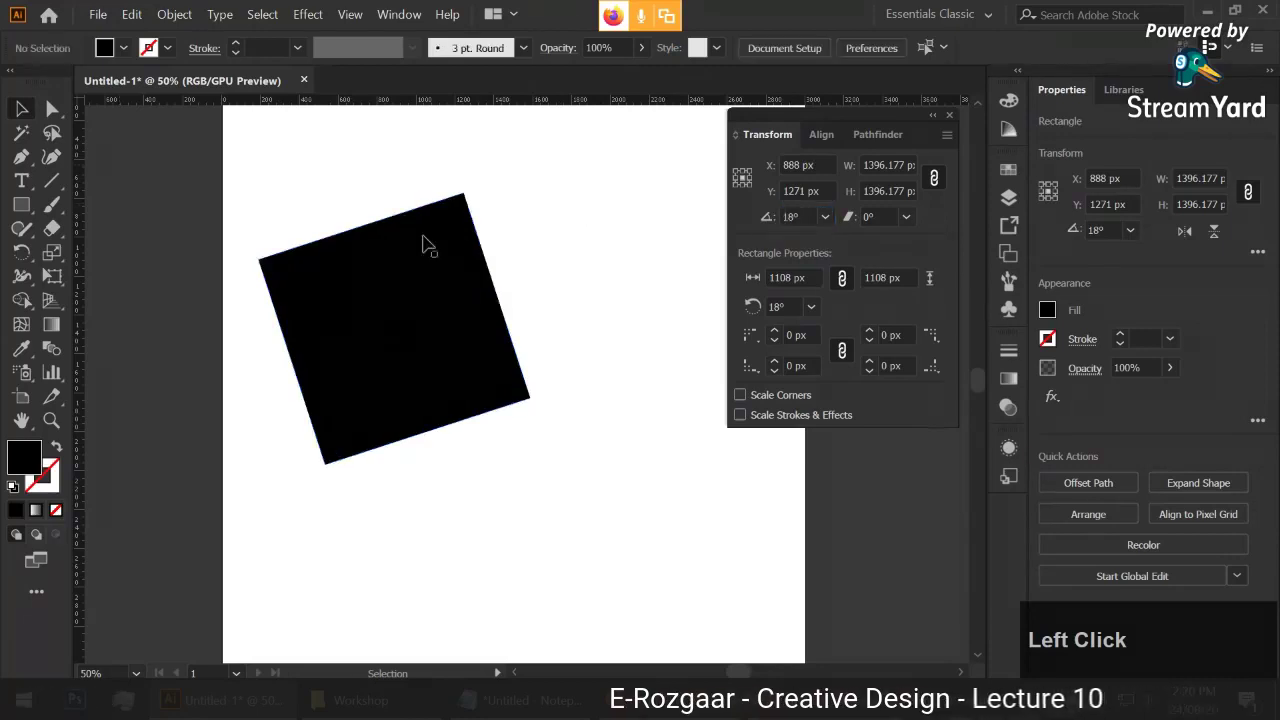
pyautogui.moveTo(467, 182); pyautogui.dragTo(360, 172)
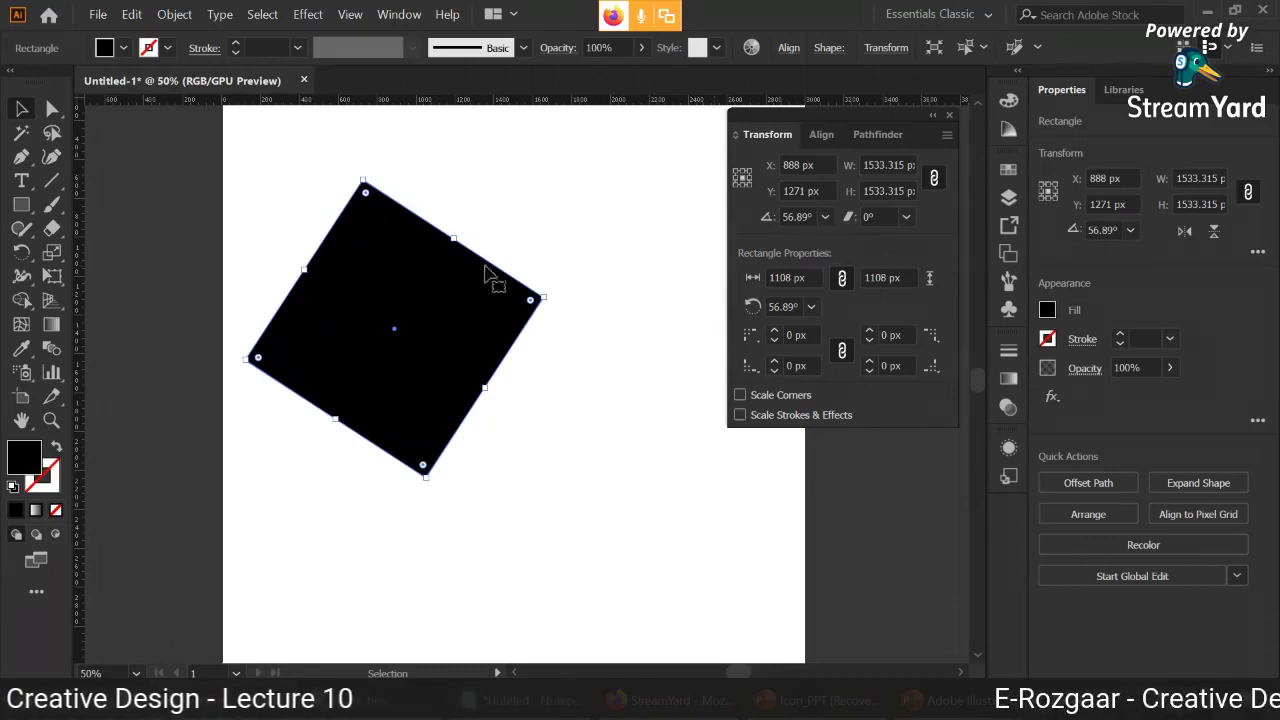
pyautogui.moveTo(378, 172); pyautogui.dragTo(480, 293)
pyautogui.click(369, 173)
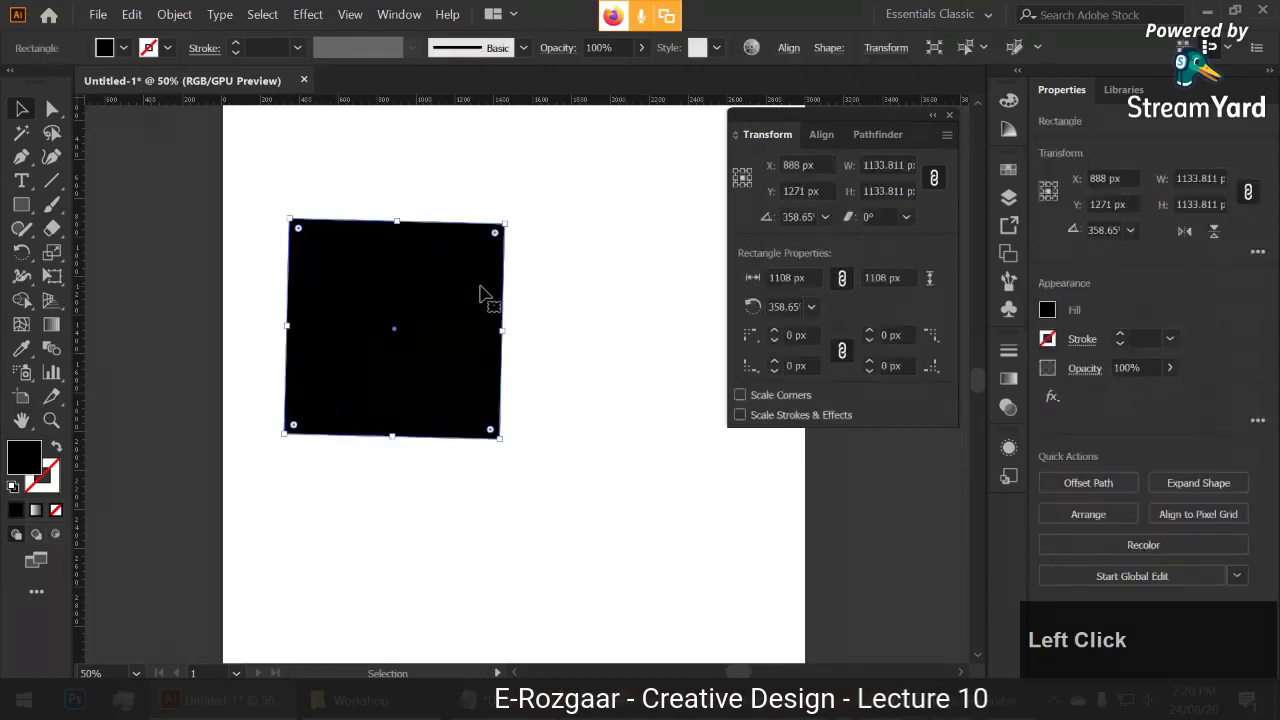
# - Delete the black square and close the Transform panel
pyautogui.press('Delete')
pyautogui.click(949, 115)
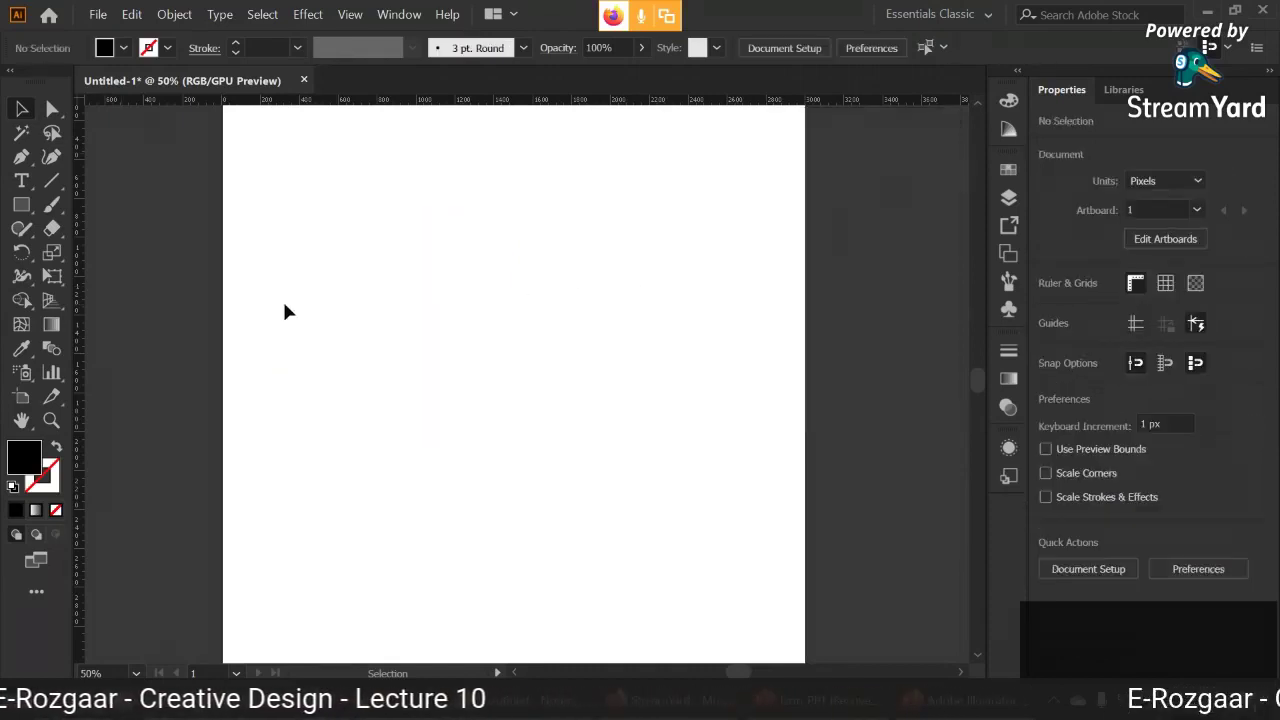
# - Place LOREM IPSUM placeholder text on the artboard, enlarge it to about 2668 px wide and position it across the upper half
pyautogui.click(22, 182)
pyautogui.click(309, 258)
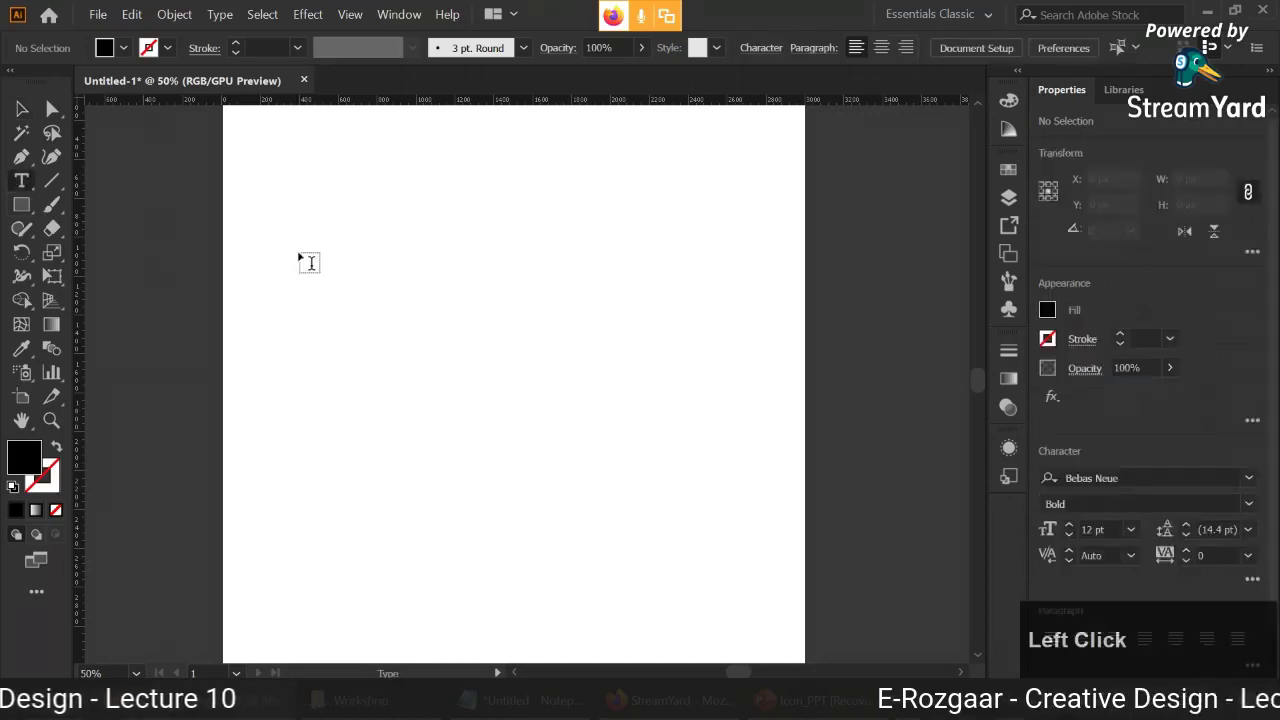
pyautogui.click(22, 110)
pyautogui.moveTo(306, 254); pyautogui.dragTo(474, 594)
pyautogui.moveTo(405, 305); pyautogui.dragTo(765, 425)
pyautogui.moveTo(663, 329); pyautogui.dragTo(650, 353)
pyautogui.click(632, 420)
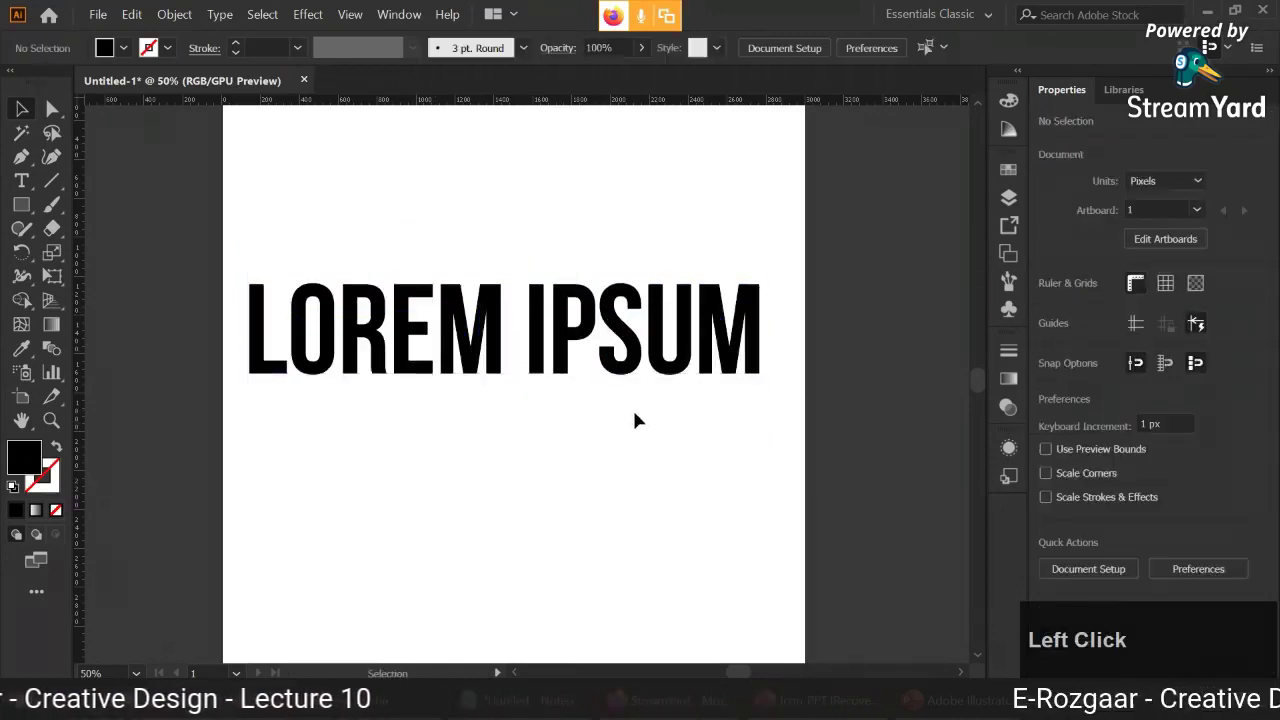
# - Try squashing the LOREM IPSUM text to about 175 px high and narrowing it to about 1598 px wide, undoing each distortion
pyautogui.click(541, 338)
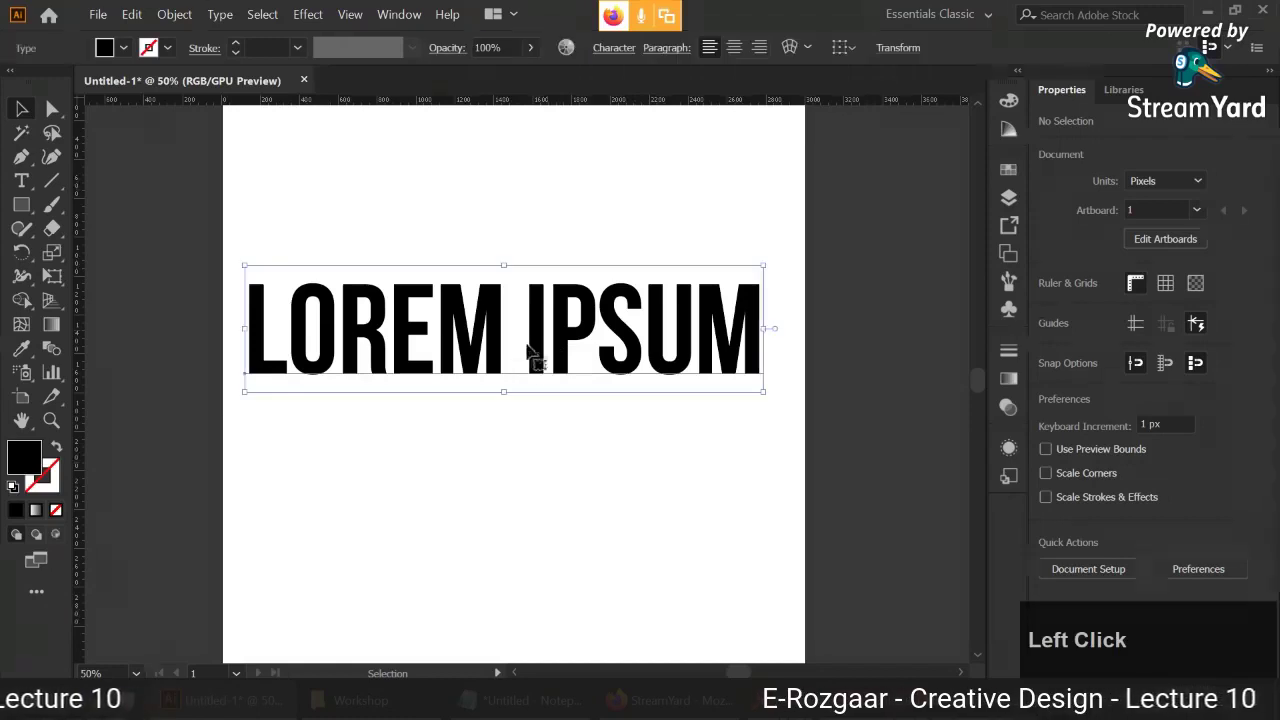
pyautogui.moveTo(507, 396); pyautogui.dragTo(537, 451)
pyautogui.hotkey('ctrl', 'z')
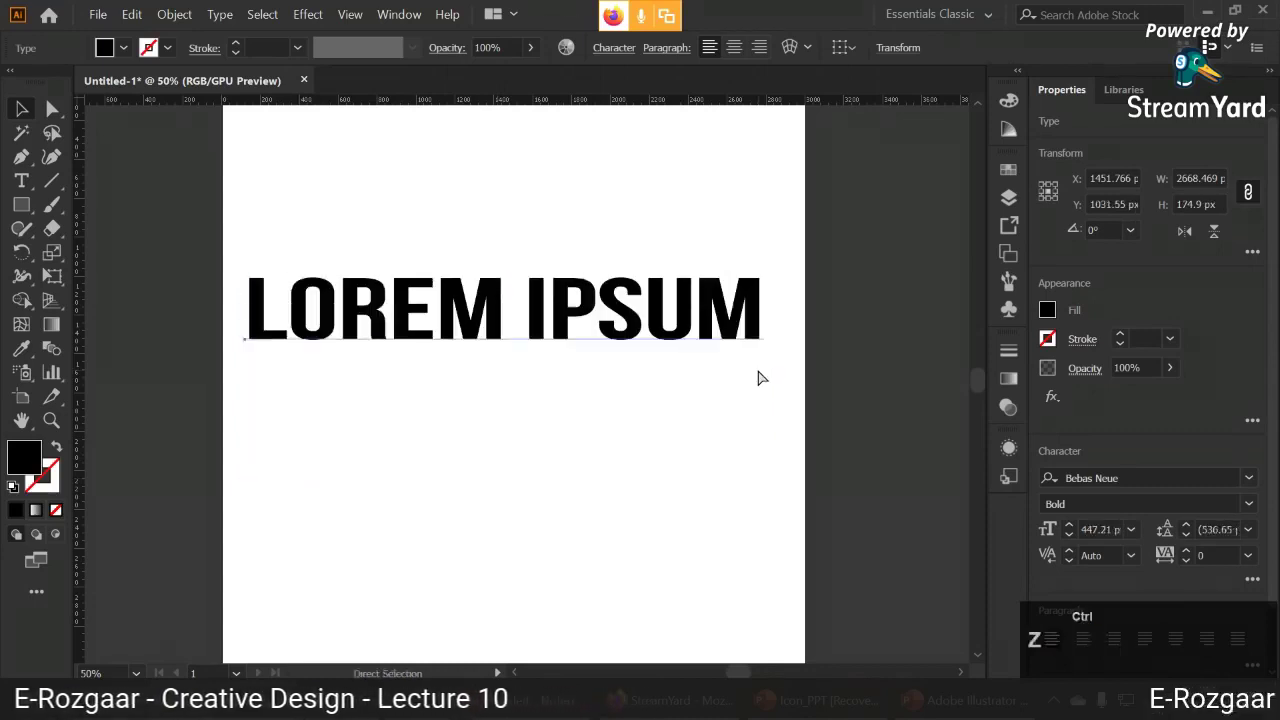
pyautogui.hotkey('ctrl', 'z')
pyautogui.moveTo(766, 329)
pyautogui.mouseDown()
pyautogui.moveTo(557, 333)
pyautogui.moveTo(766, 329)
pyautogui.mouseUp()
pyautogui.click(712, 440)
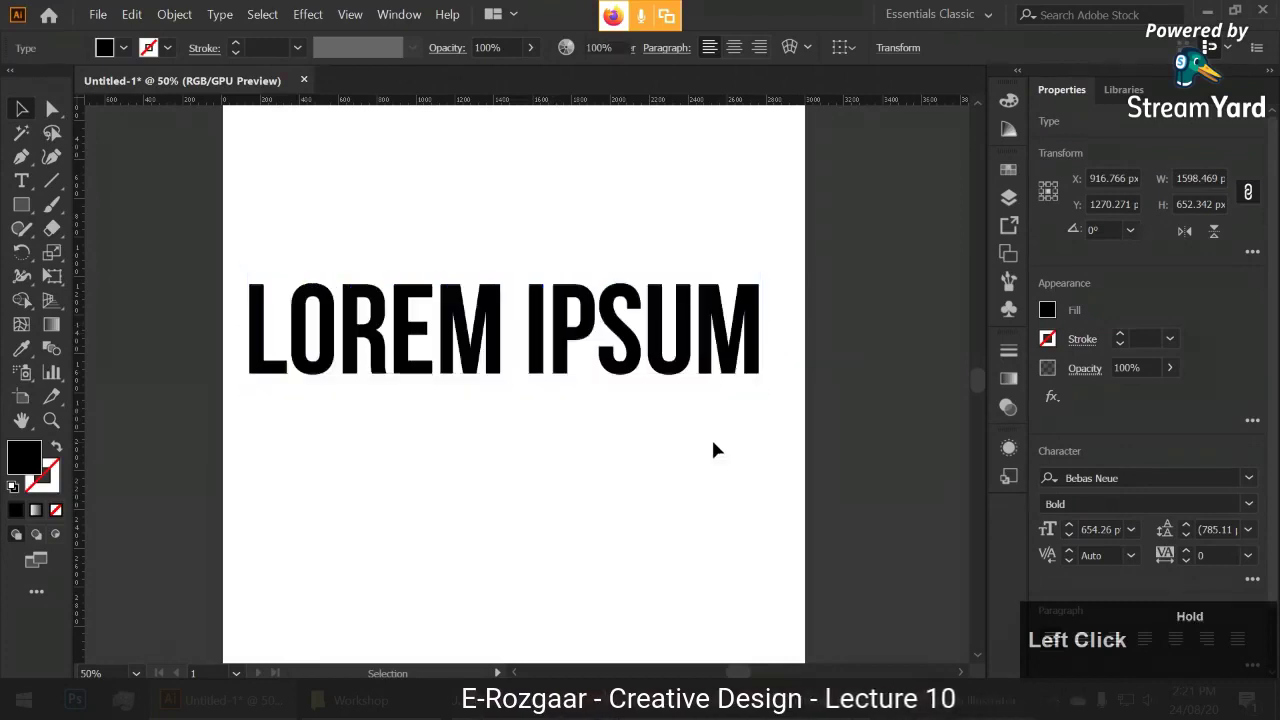
# - Try scaling the LOREM IPSUM text disproportionately from a corner, and undo back to its smaller size of 407.39 pt
pyautogui.click(718, 370)
pyautogui.moveTo(766, 391); pyautogui.dragTo(652, 408)
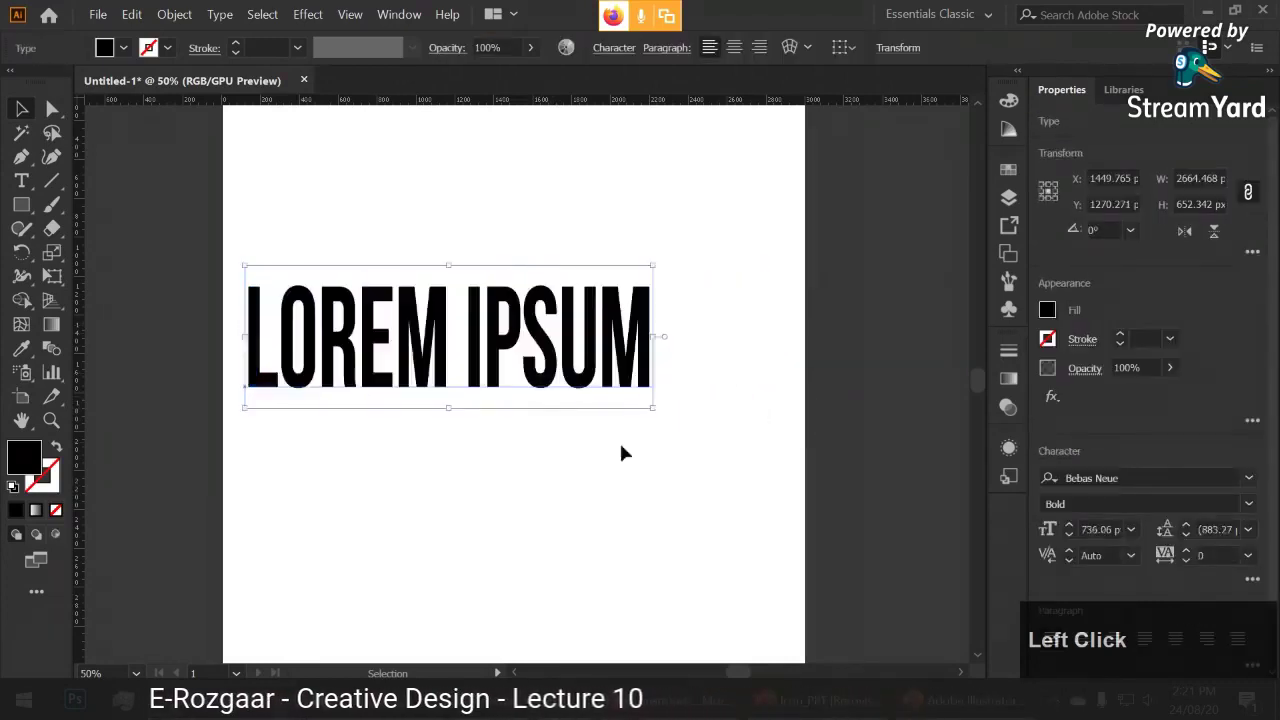
pyautogui.hotkey('ctrl', 'z')
pyautogui.hotkey('ctrl', 'z')
pyautogui.hotkey('ctrl', 'z')
pyautogui.hotkey('ctrl', 'z')
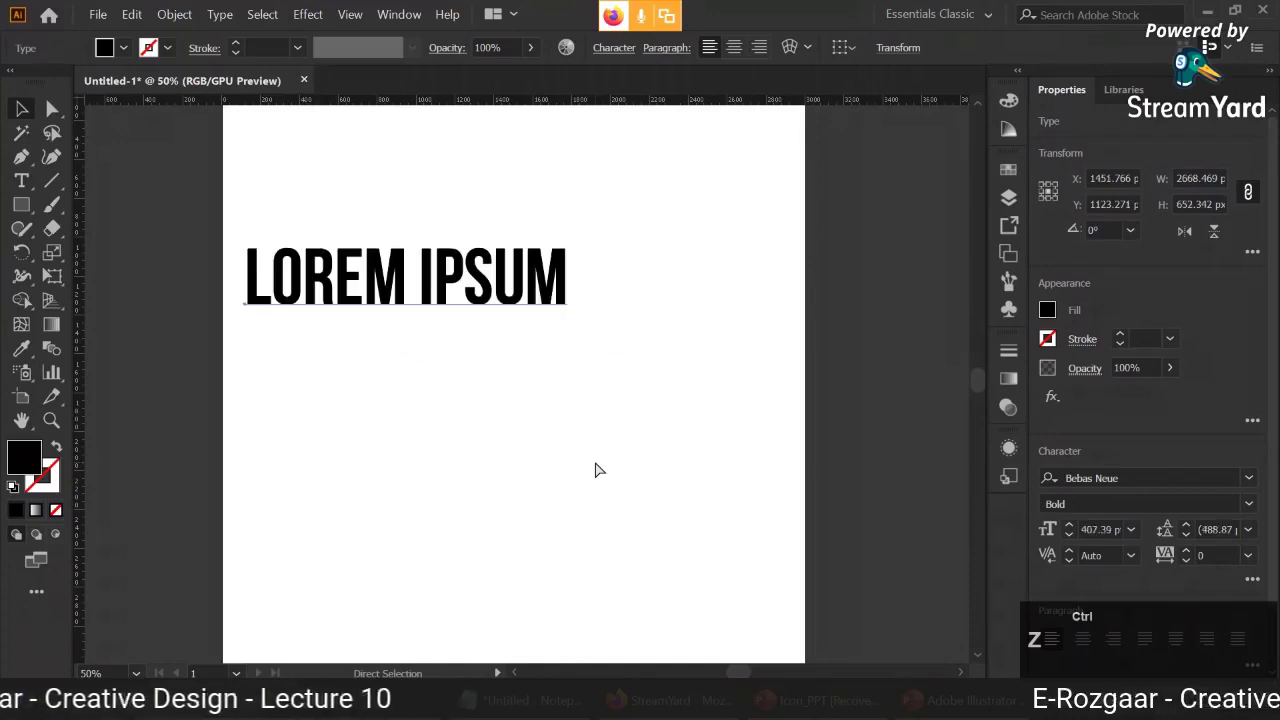
# - Enlarge the LOREM IPSUM text proportionally to about 2421 px wide and move it to about X 1418 px, Y 1371 px
pyautogui.moveTo(569, 315); pyautogui.dragTo(715, 490)
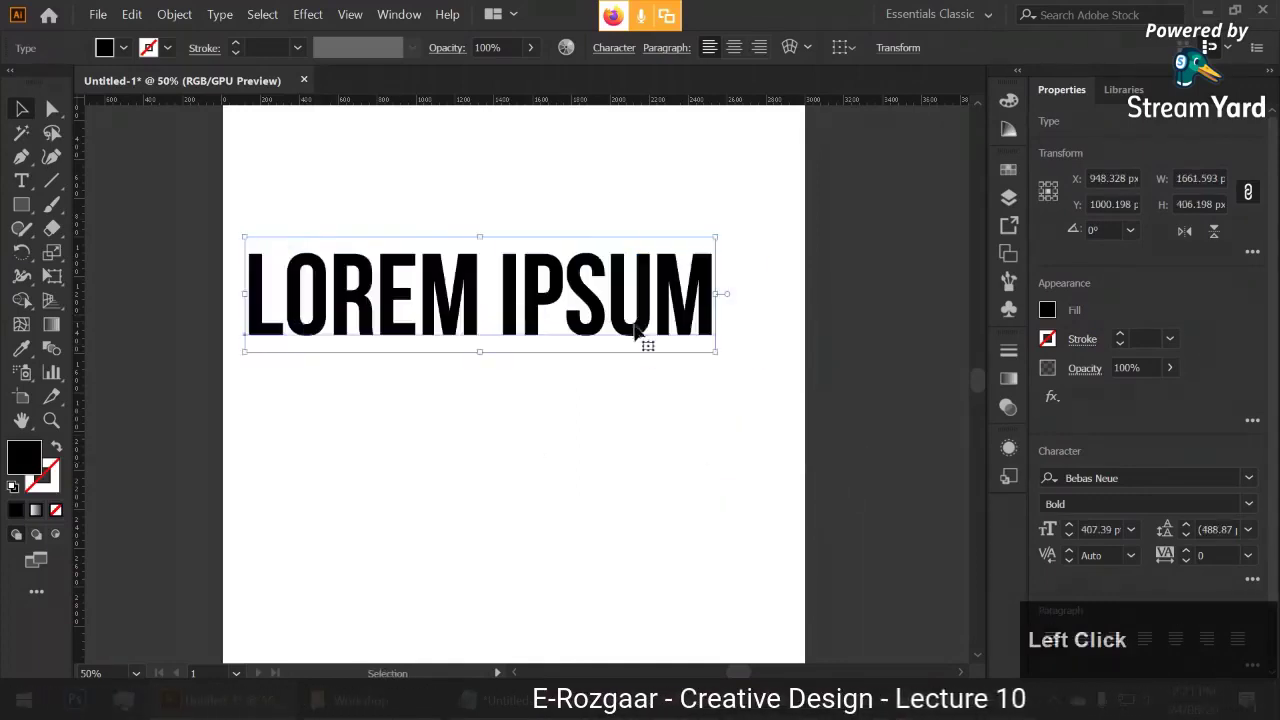
pyautogui.moveTo(640, 330); pyautogui.dragTo(645, 405)
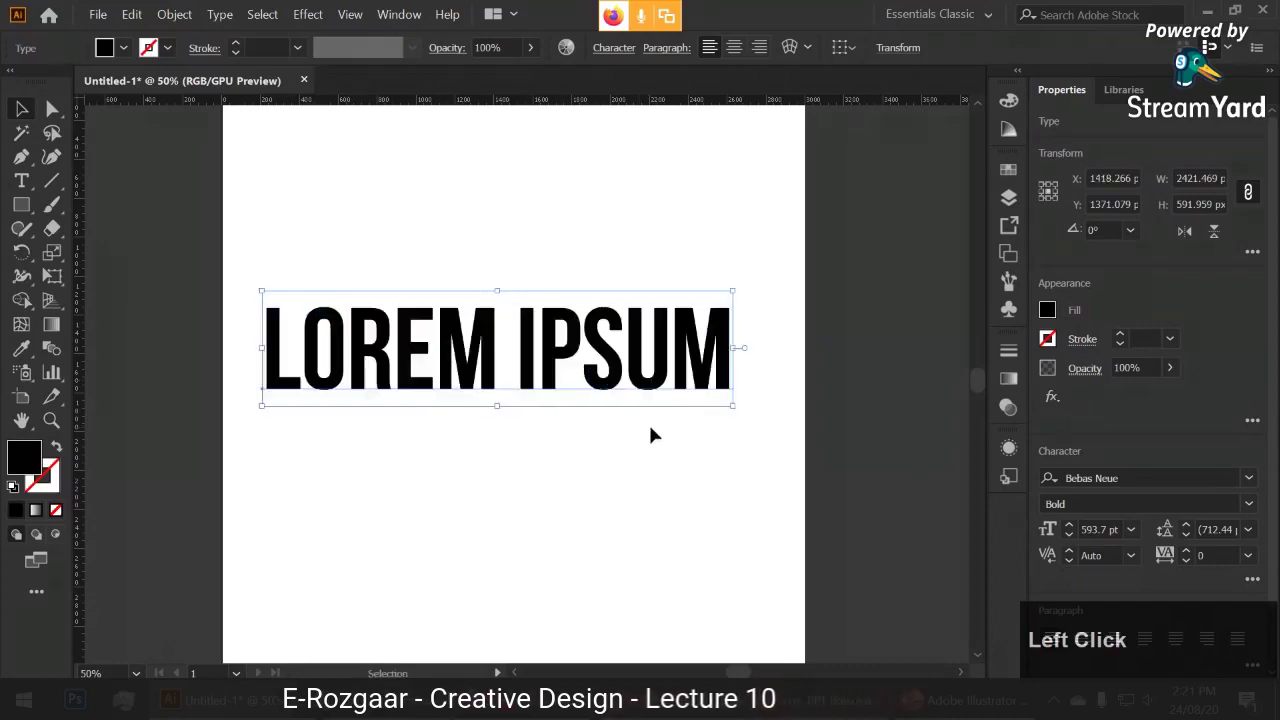
# - Try squashing the LOREM IPSUM text to about 284 px high and narrowing it to about 1546 px wide, undoing both
pyautogui.moveTo(500, 403); pyautogui.dragTo(494, 345)
pyautogui.hotkey('ctrl', 'z')
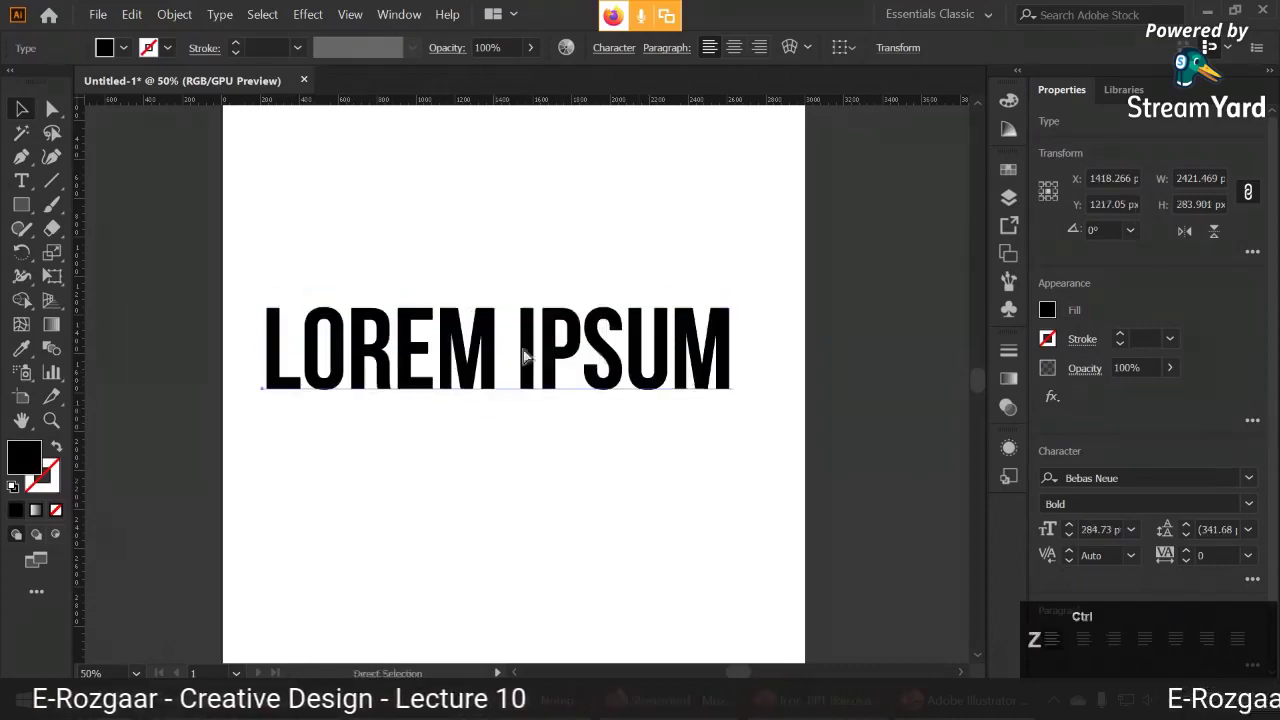
pyautogui.moveTo(737, 360); pyautogui.dragTo(563, 357)
pyautogui.hotkey('ctrl', 'z')
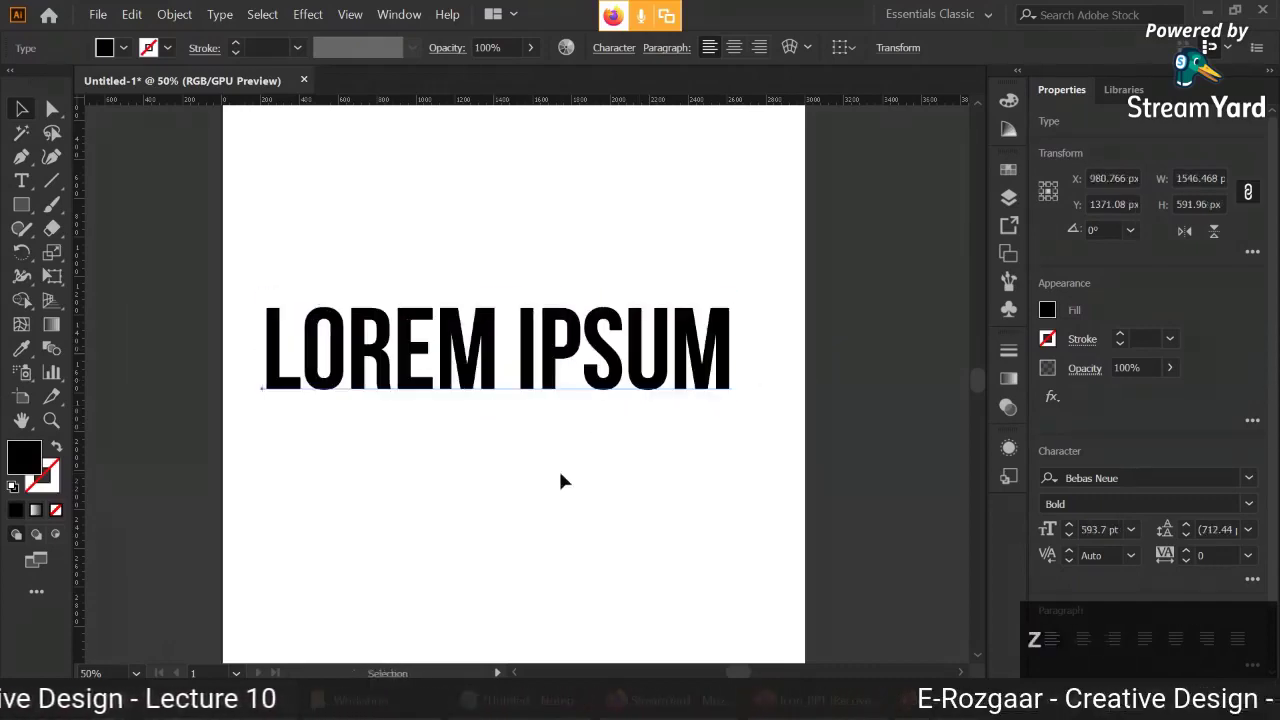
# - Move the LOREM IPSUM text slightly up and left to about X 1353 px, Y 1323 px
pyautogui.click(551, 465)
pyautogui.click(563, 362)
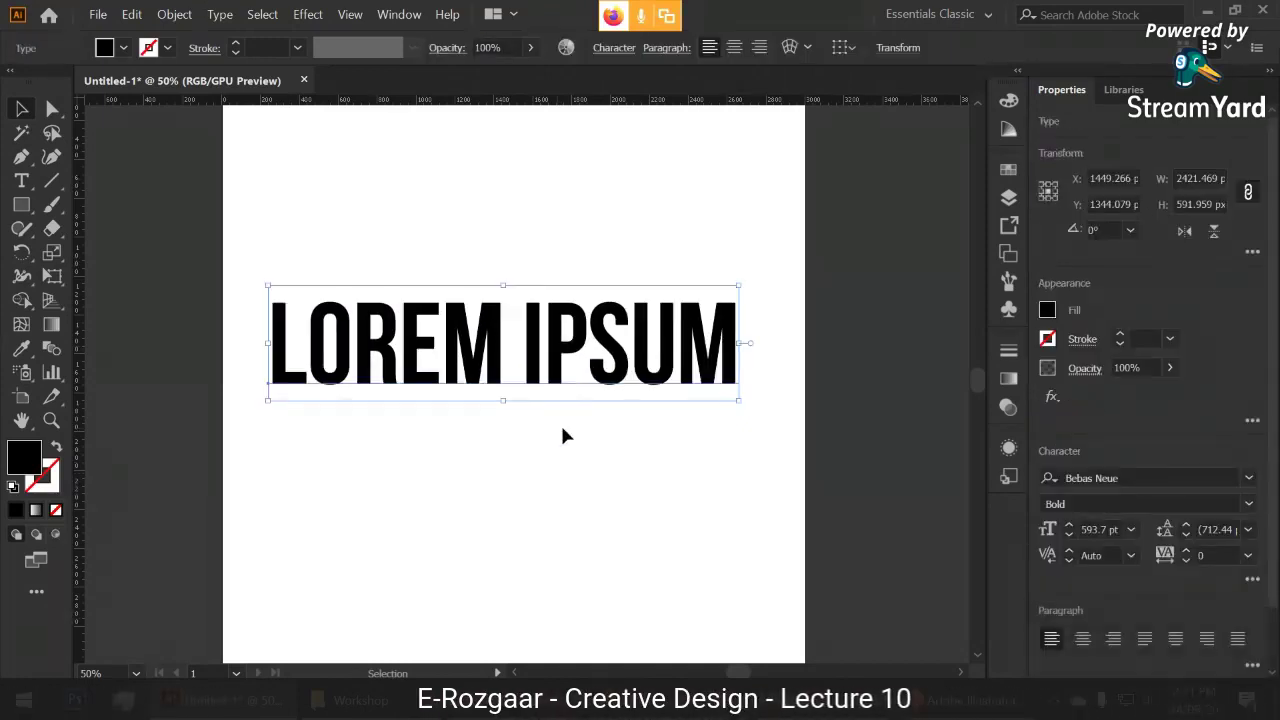
pyautogui.click(564, 366)
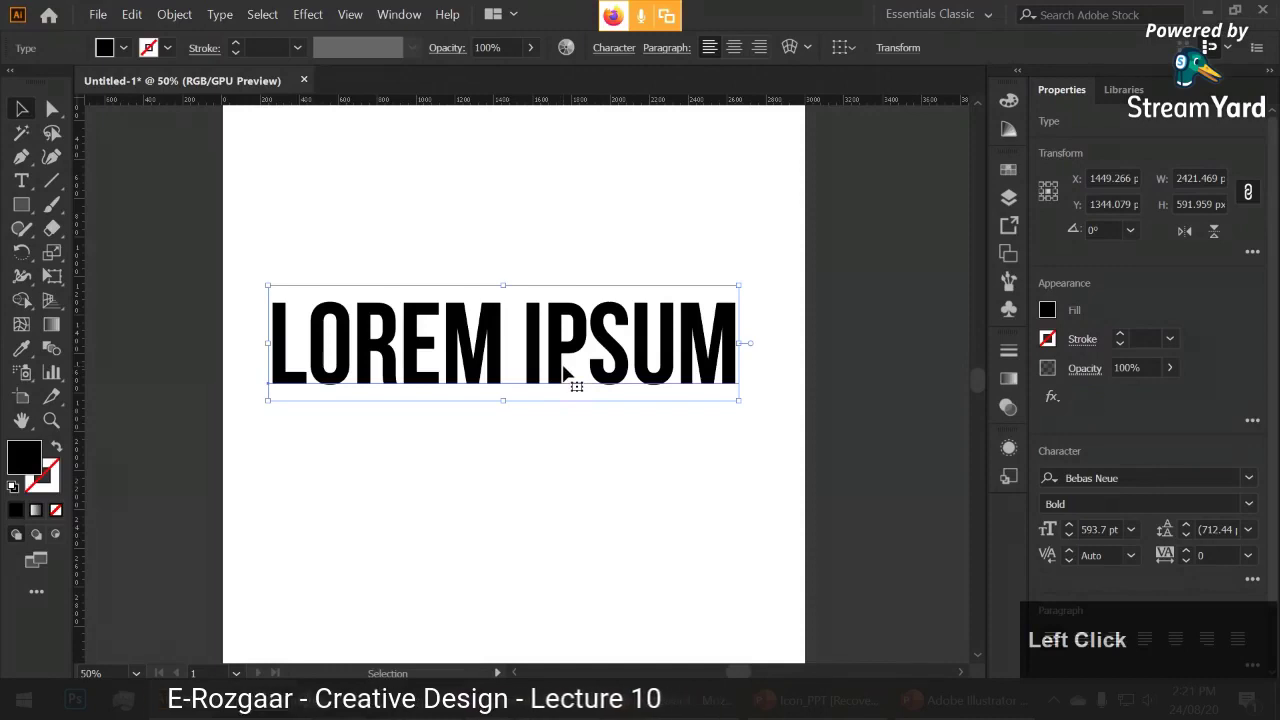
pyautogui.moveTo(557, 372); pyautogui.dragTo(466, 350)
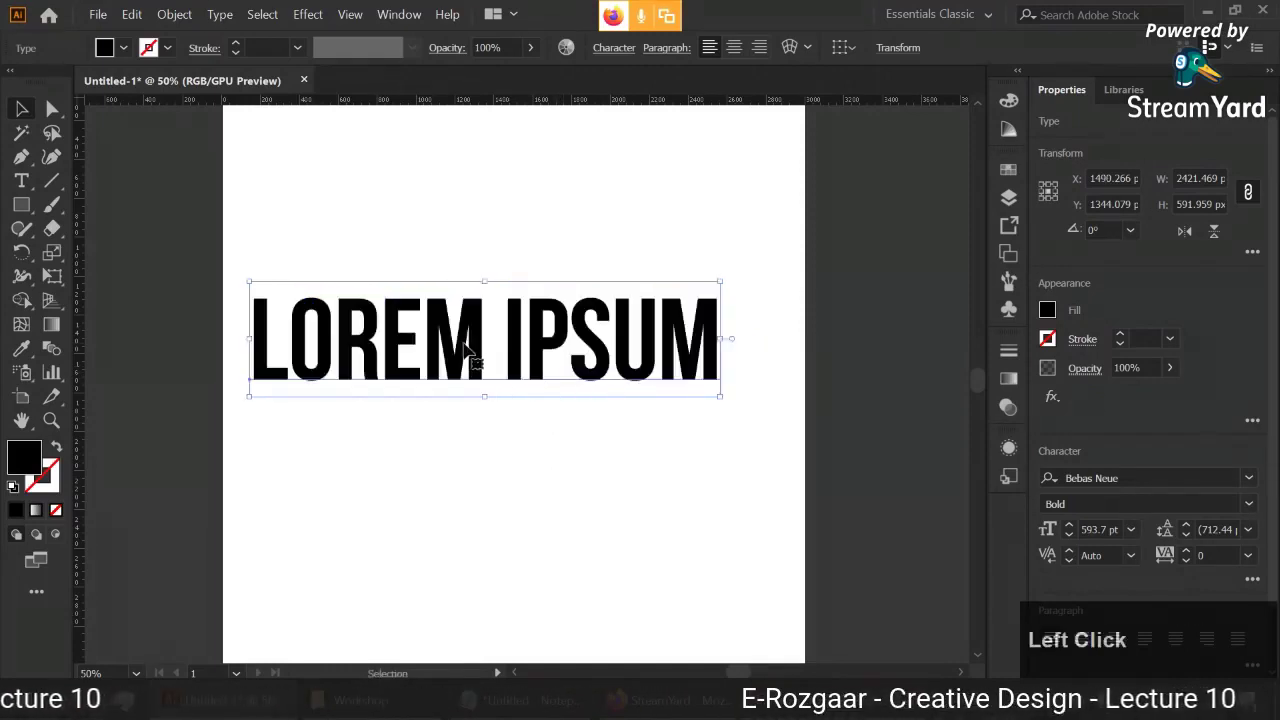
pyautogui.click(416, 220)
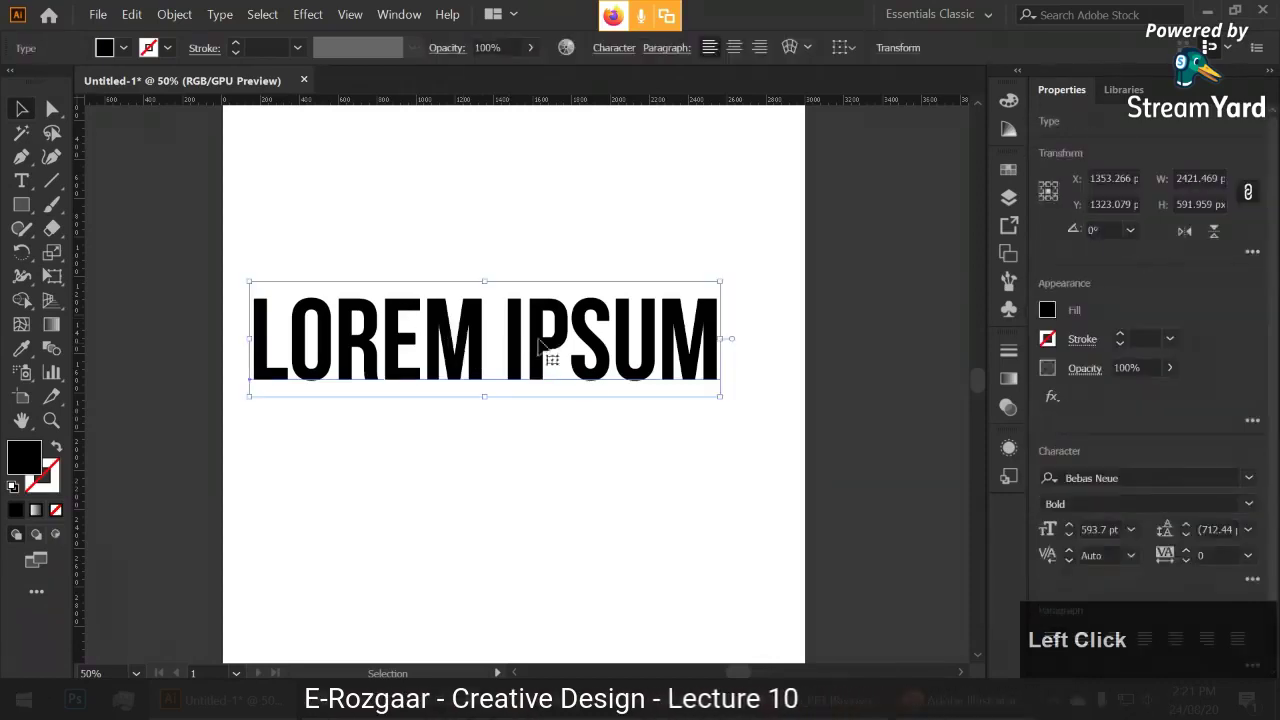
# - Open the character settings of the LOREM IPSUM text and examine the Vertical Scale and Horizontal Scale fields
pyautogui.click(611, 53)
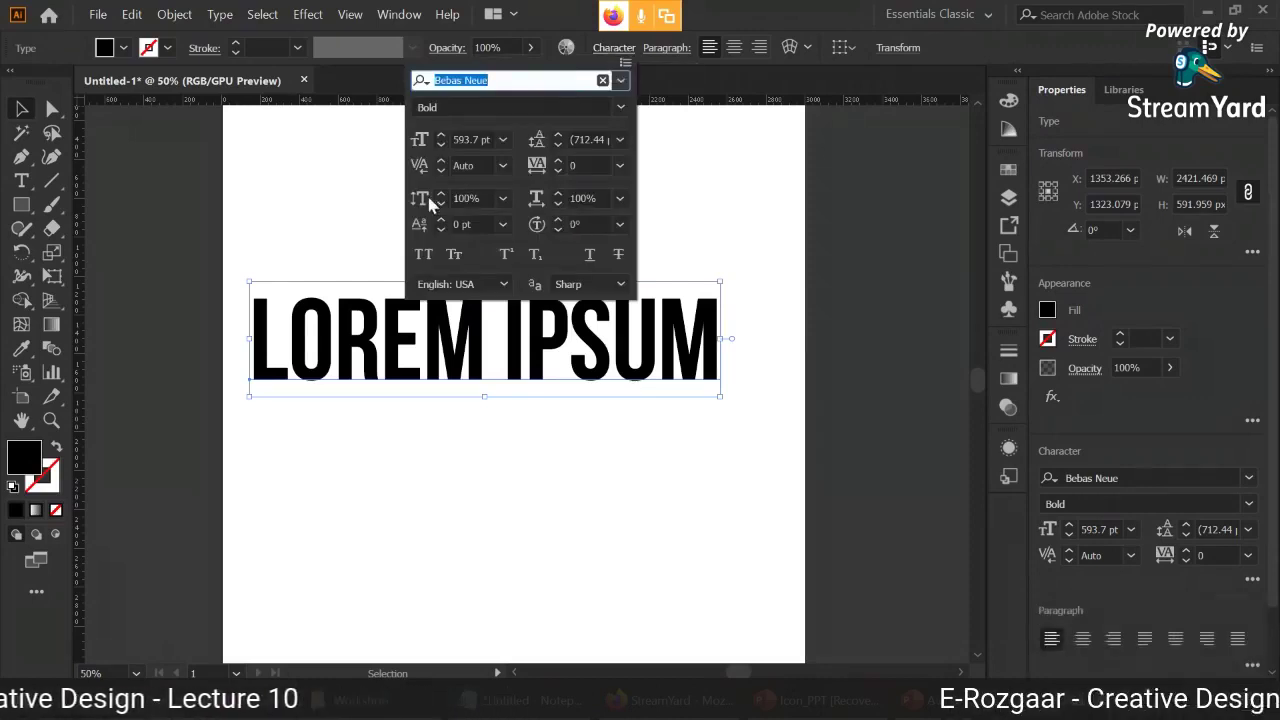
pyautogui.click(478, 198)
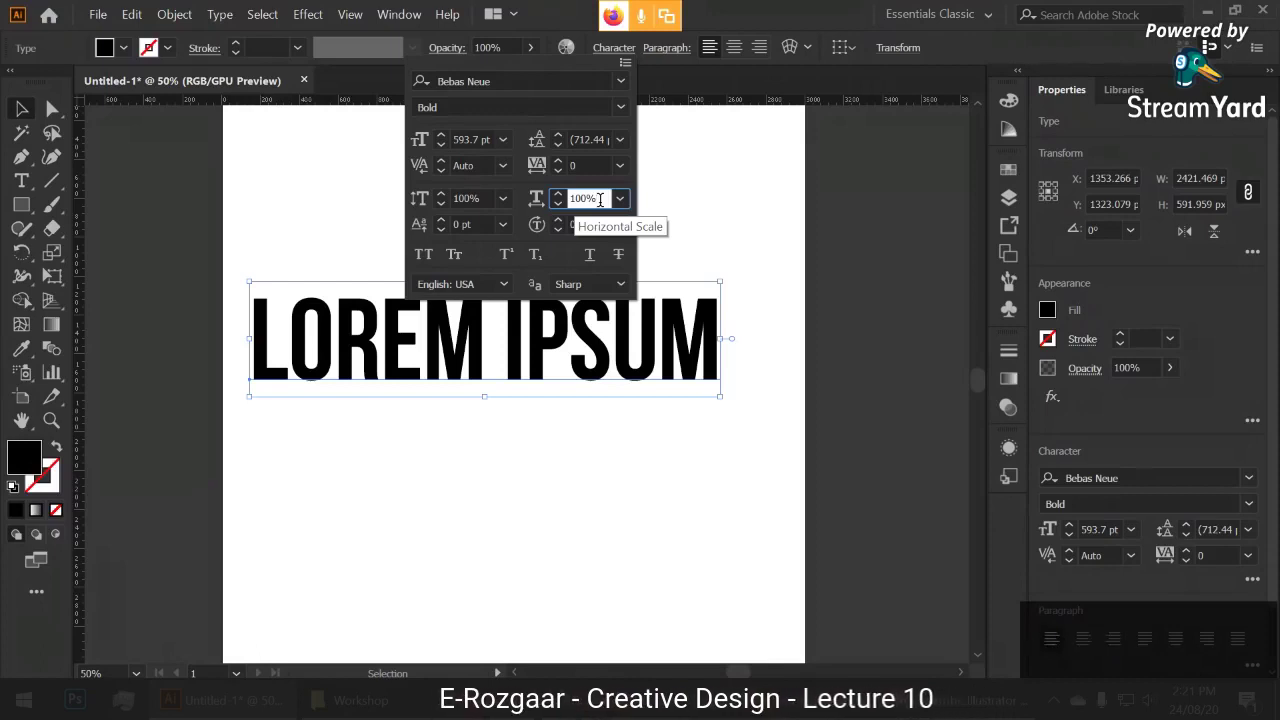
pyautogui.click(478, 198)
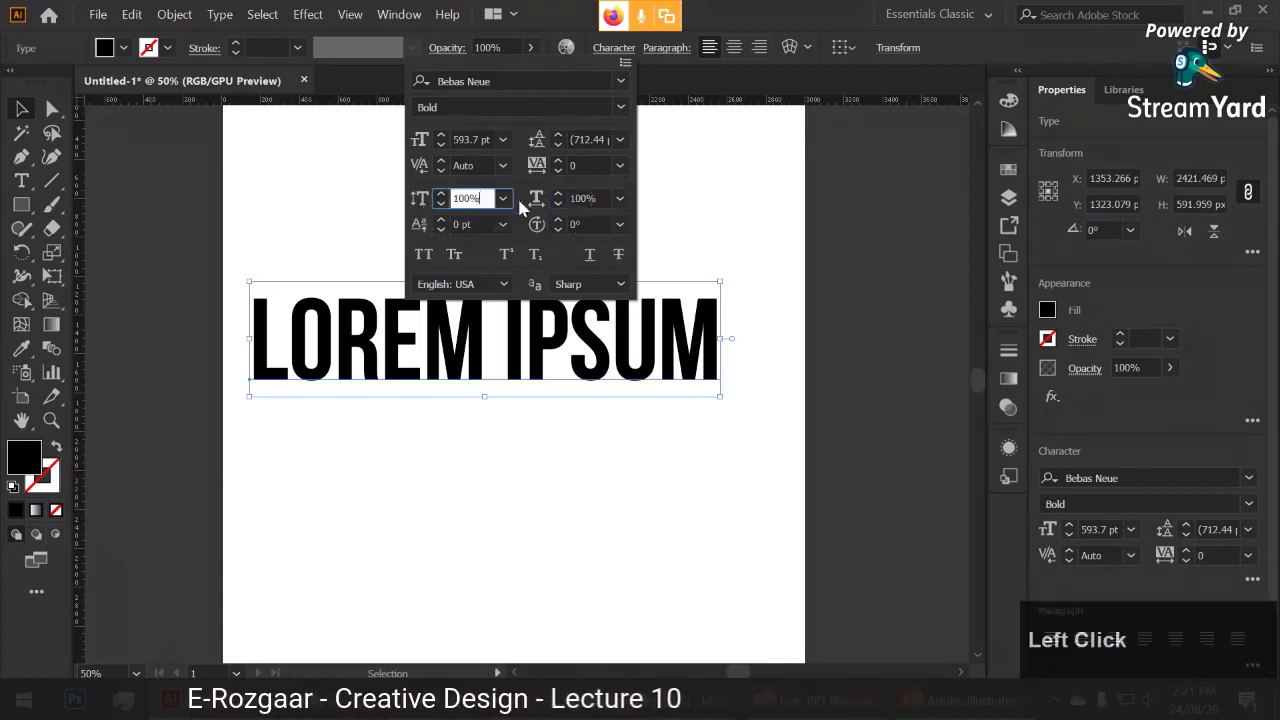
pyautogui.click(601, 198)
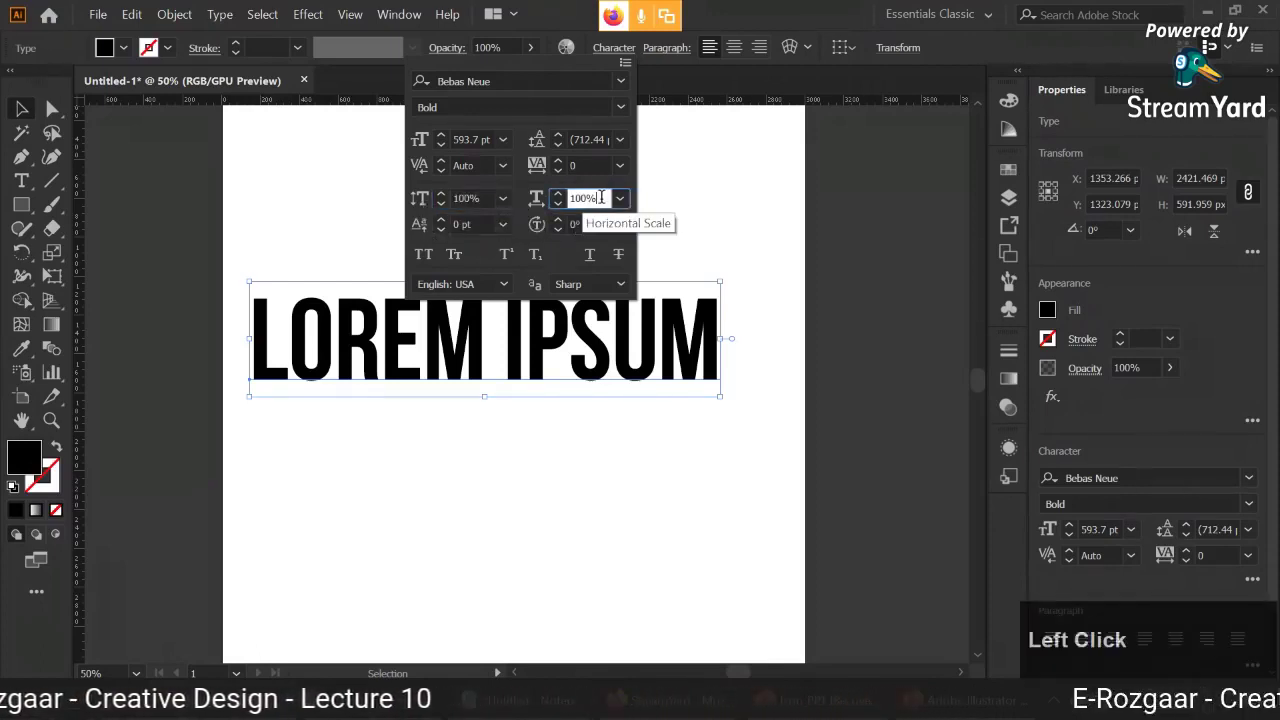
pyautogui.click(458, 197)
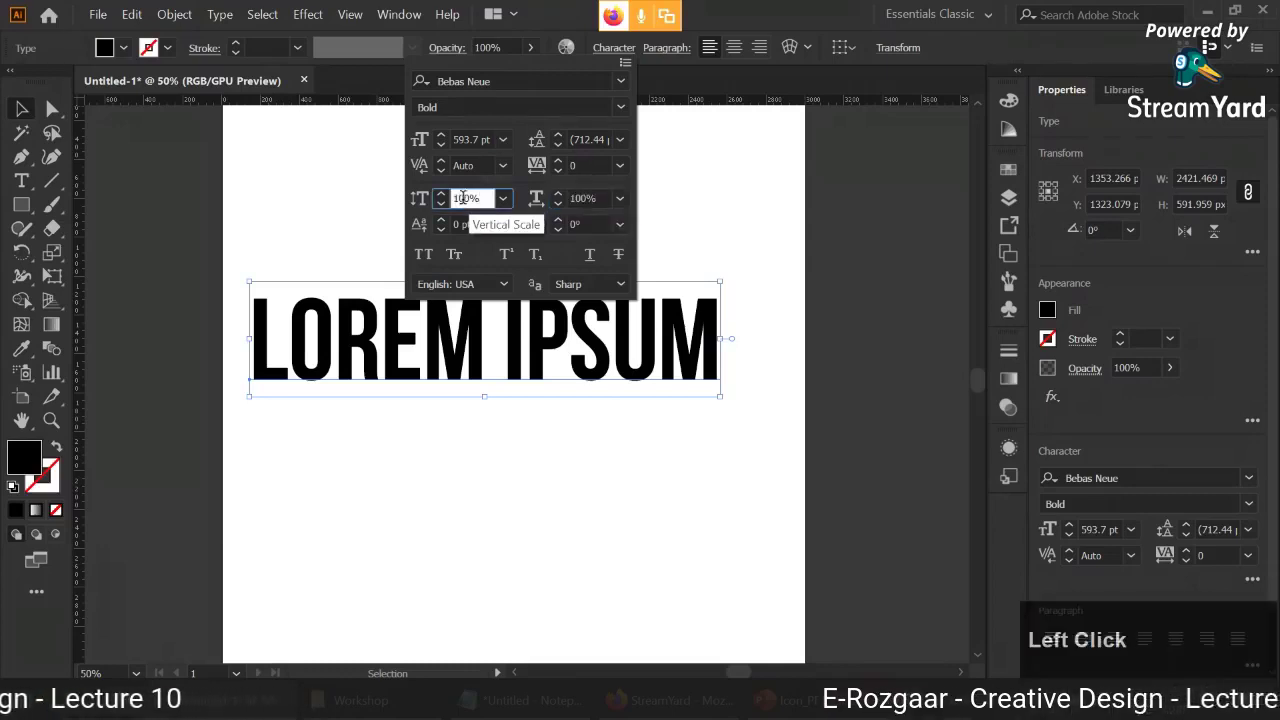
pyautogui.click(601, 198)
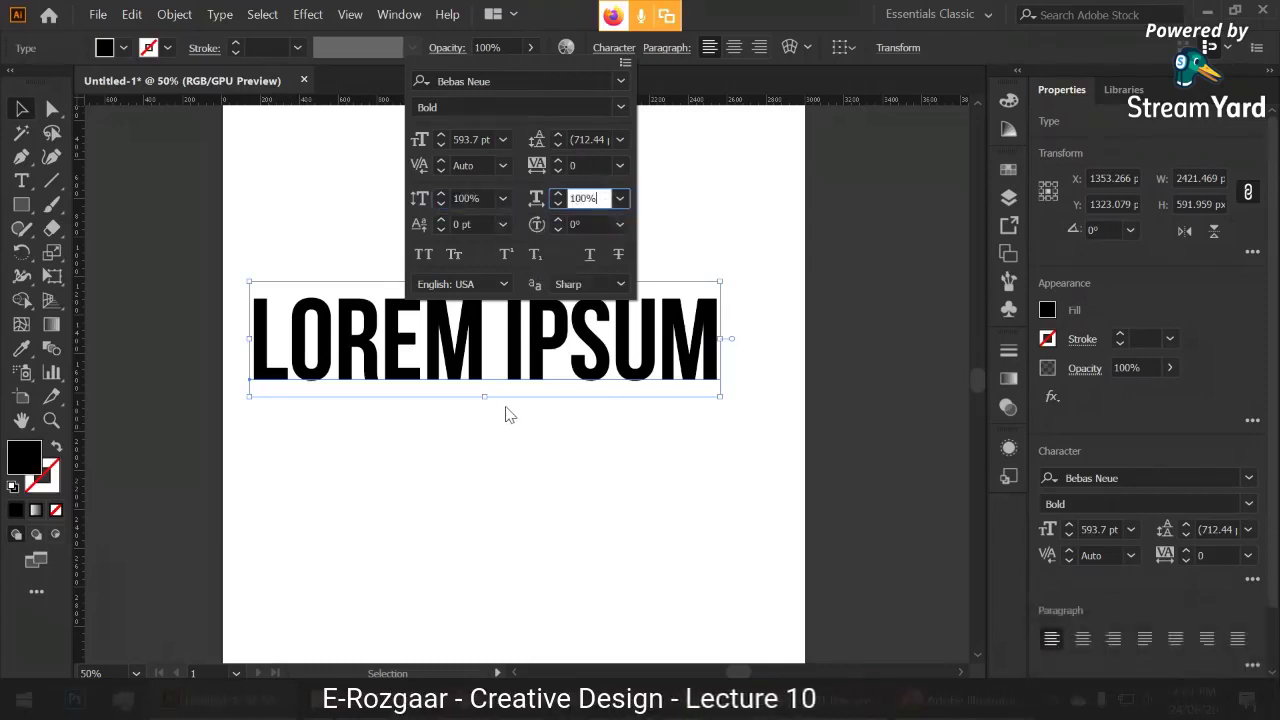
# - Squash the LOREM IPSUM text to about 473 px high and restore its proportions by setting its Horizontal Scale to 100%
pyautogui.click(522, 369)
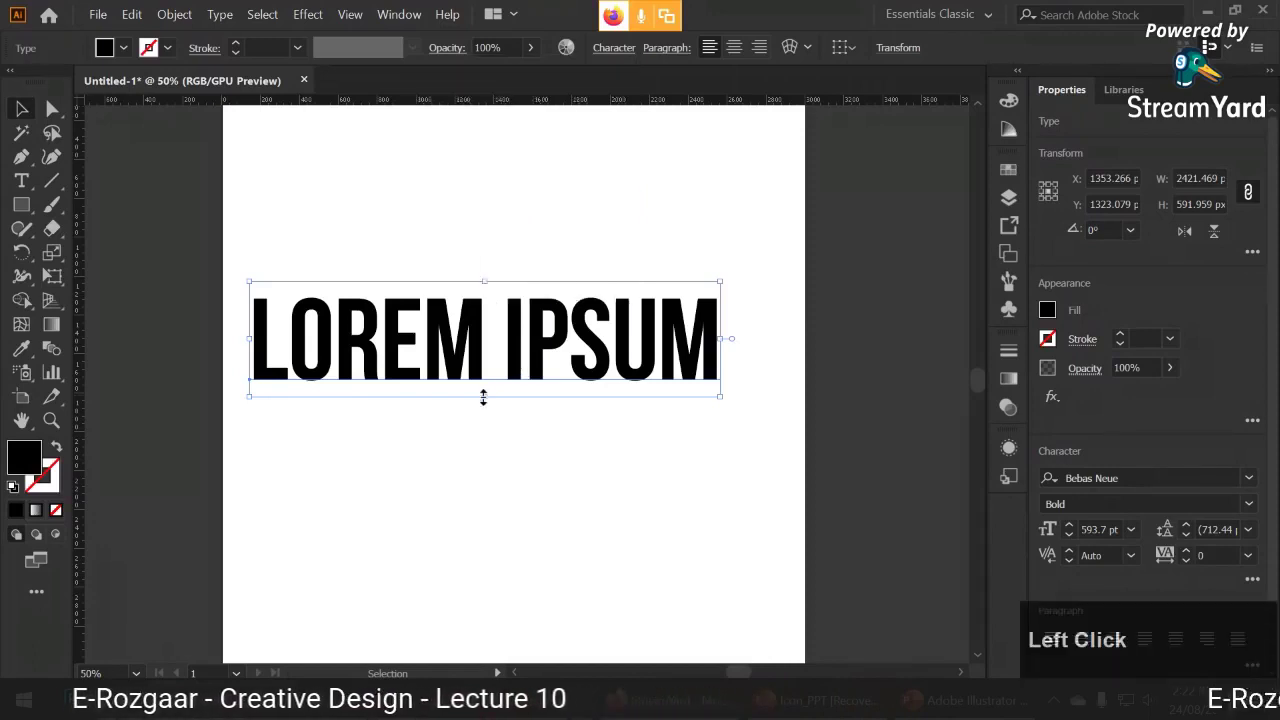
pyautogui.moveTo(483, 397); pyautogui.dragTo(497, 374)
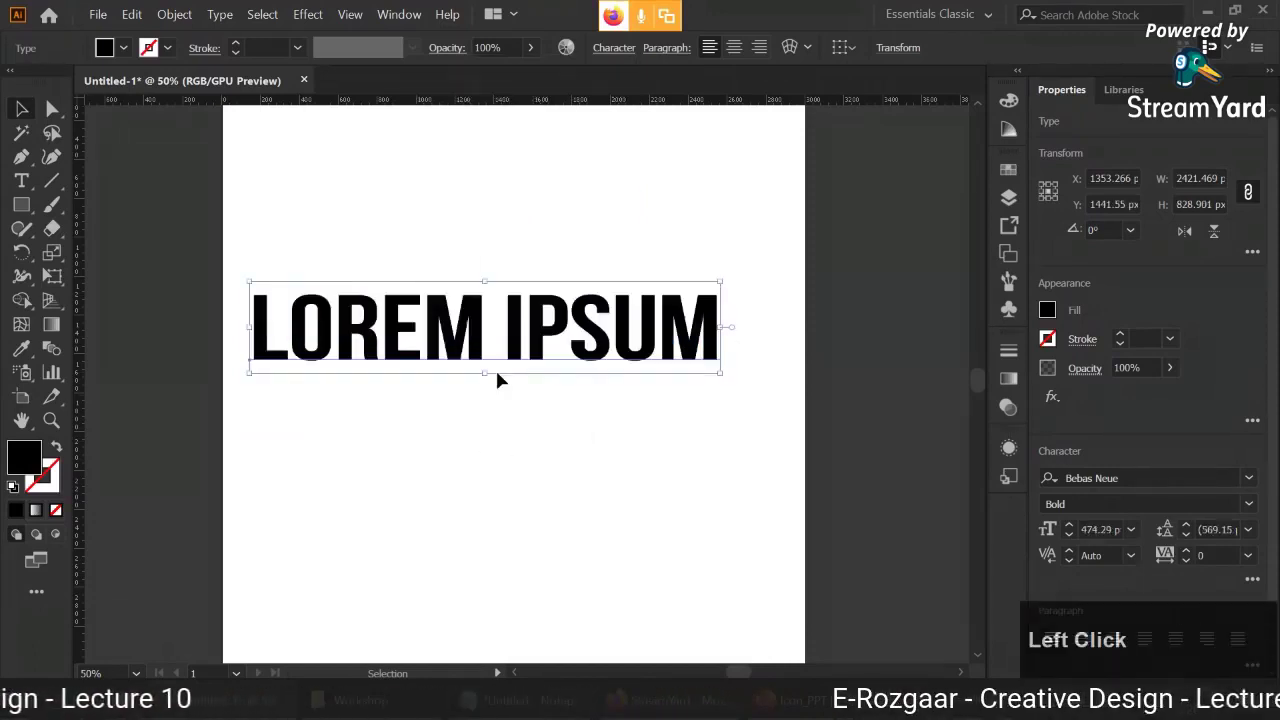
pyautogui.click(606, 49)
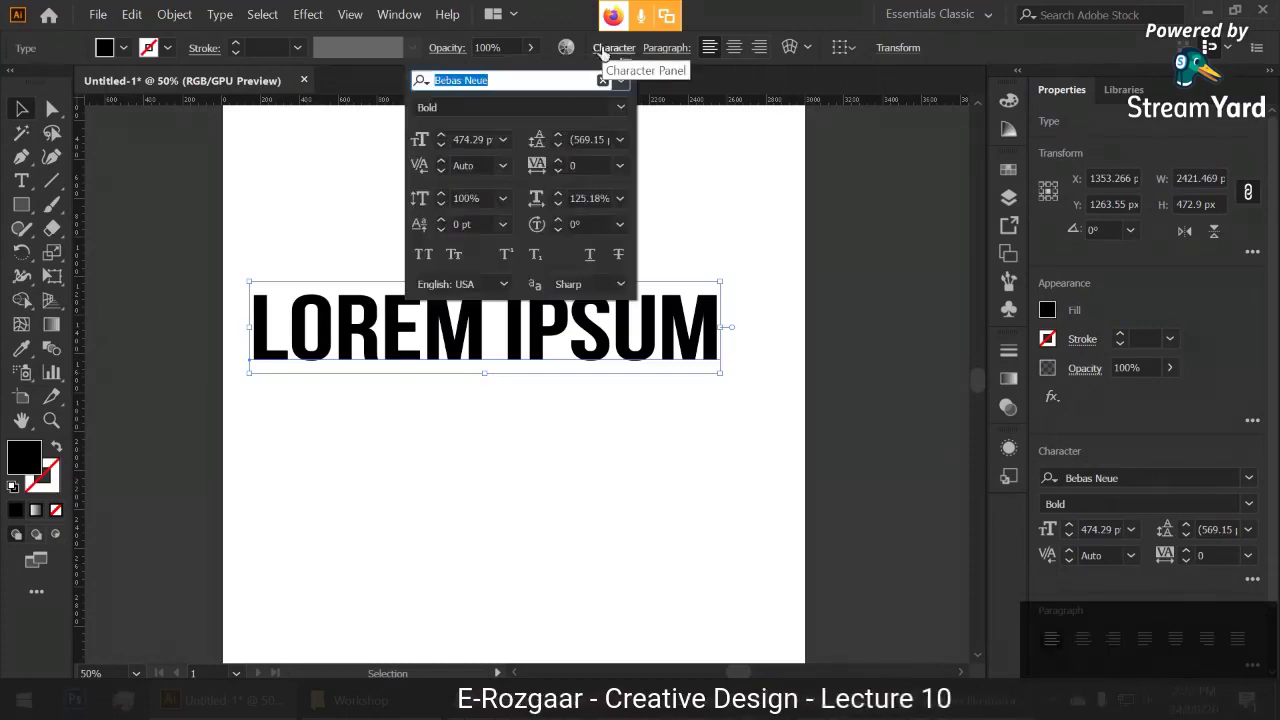
pyautogui.click(593, 198)
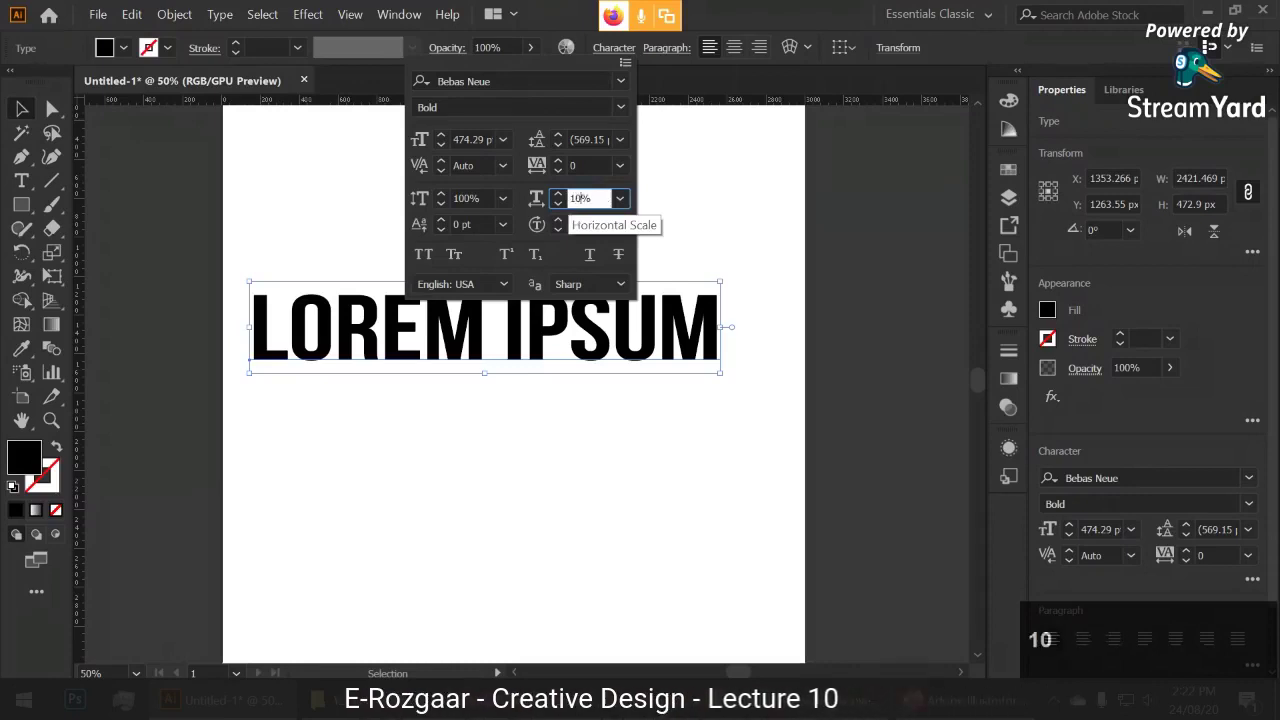
pyautogui.write('100%')
pyautogui.press('Return')
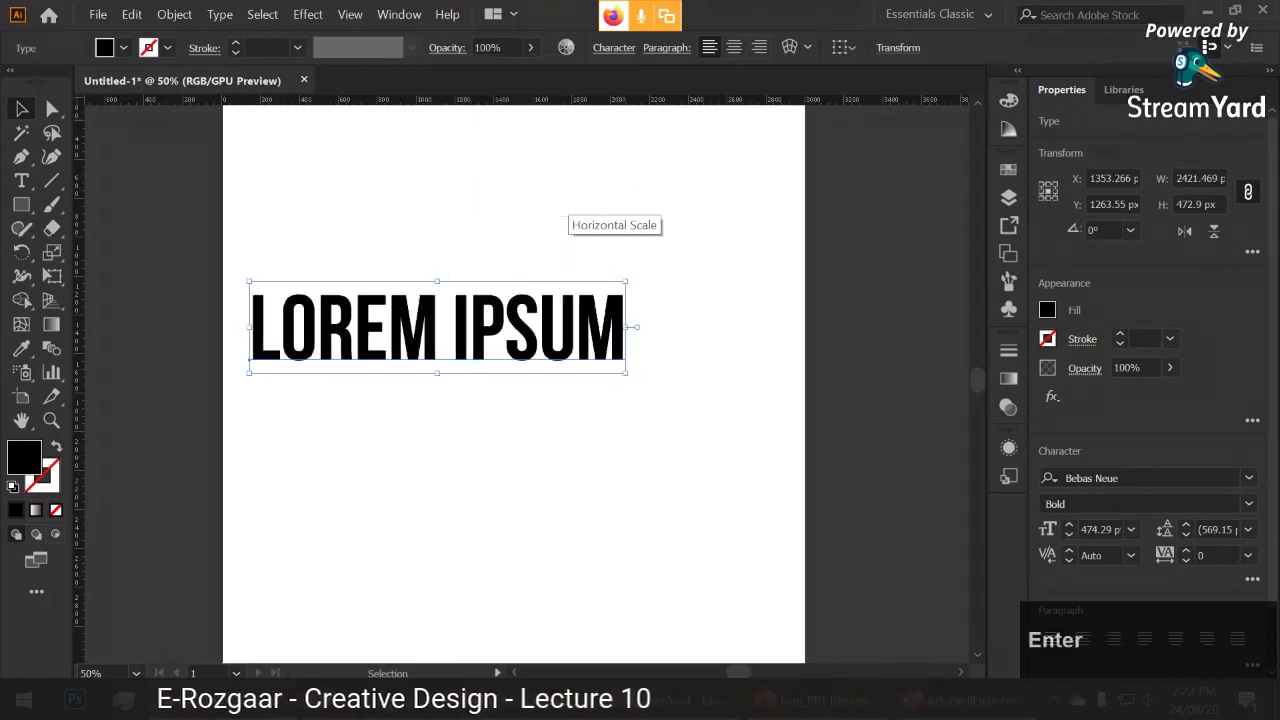
pyautogui.click(566, 197)
pyautogui.click(571, 325)
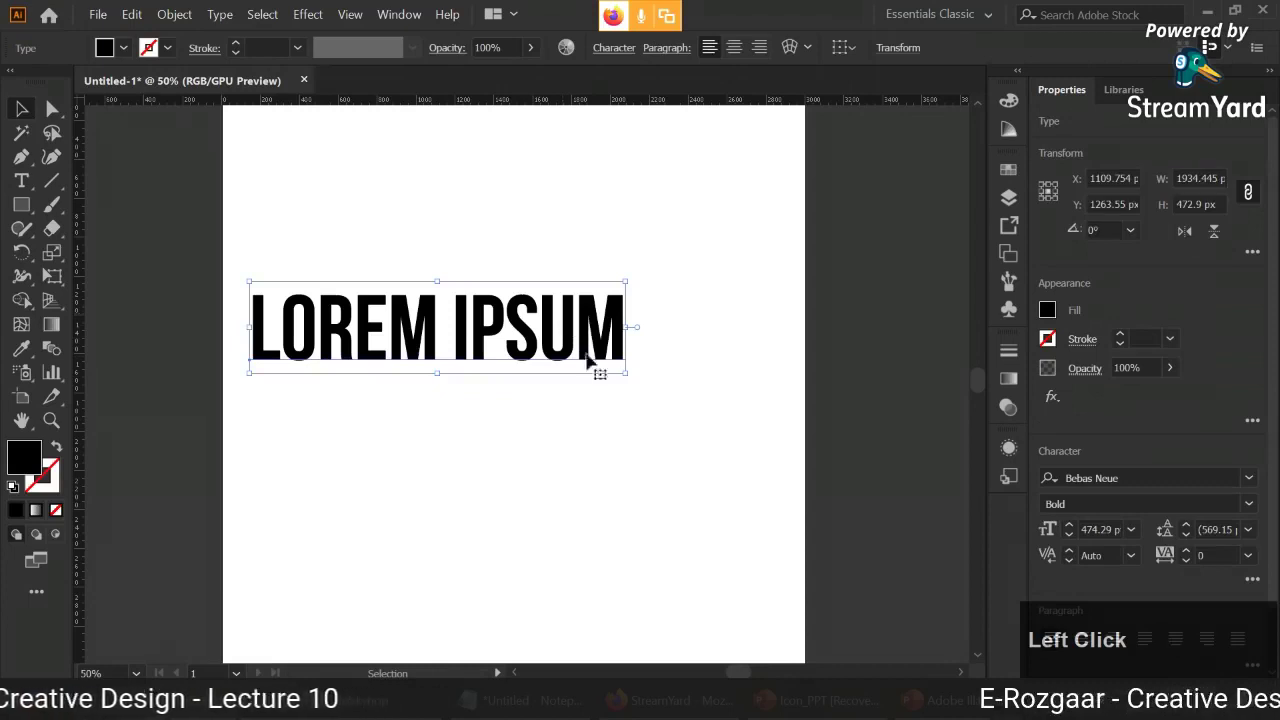
# - Stretch the LOREM IPSUM text to about 497 px high and inspect its Horizontal Scale and Vertical Scale in the character settings
pyautogui.moveTo(432, 376); pyautogui.dragTo(440, 380)
pyautogui.click(440, 434)
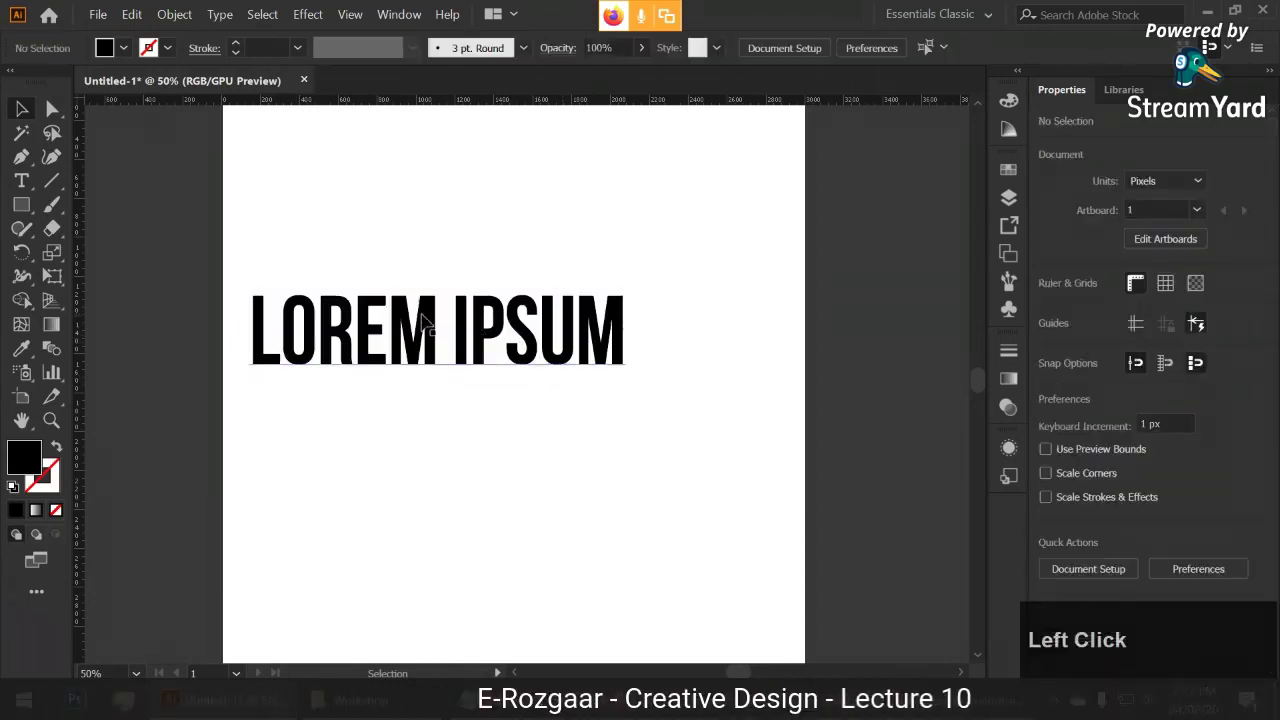
pyautogui.click(426, 321)
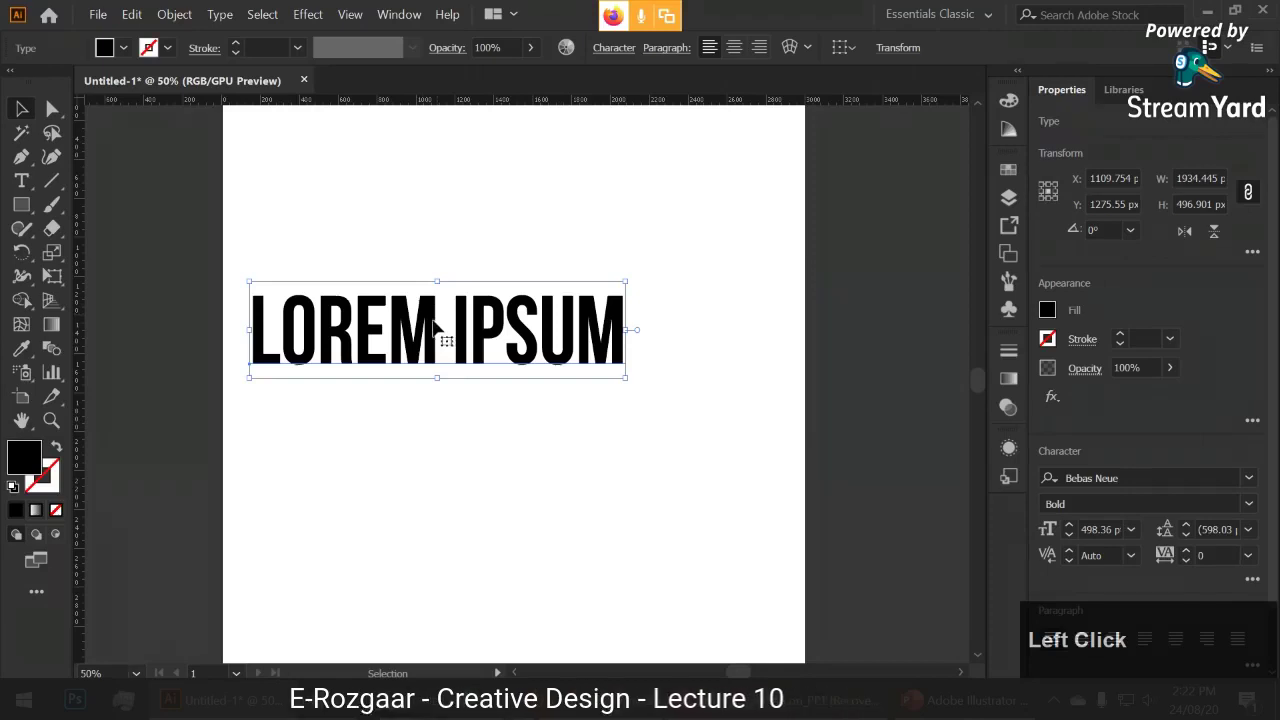
pyautogui.click(608, 52)
pyautogui.click(613, 48)
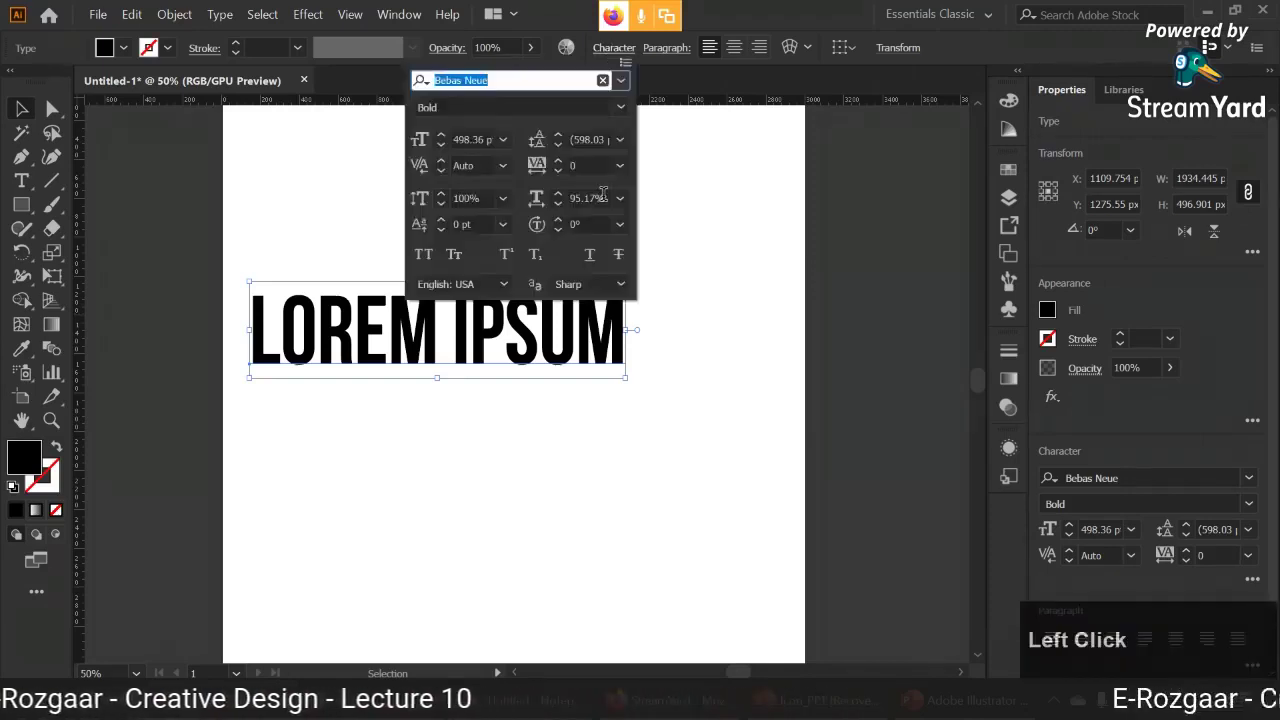
pyautogui.click(590, 198)
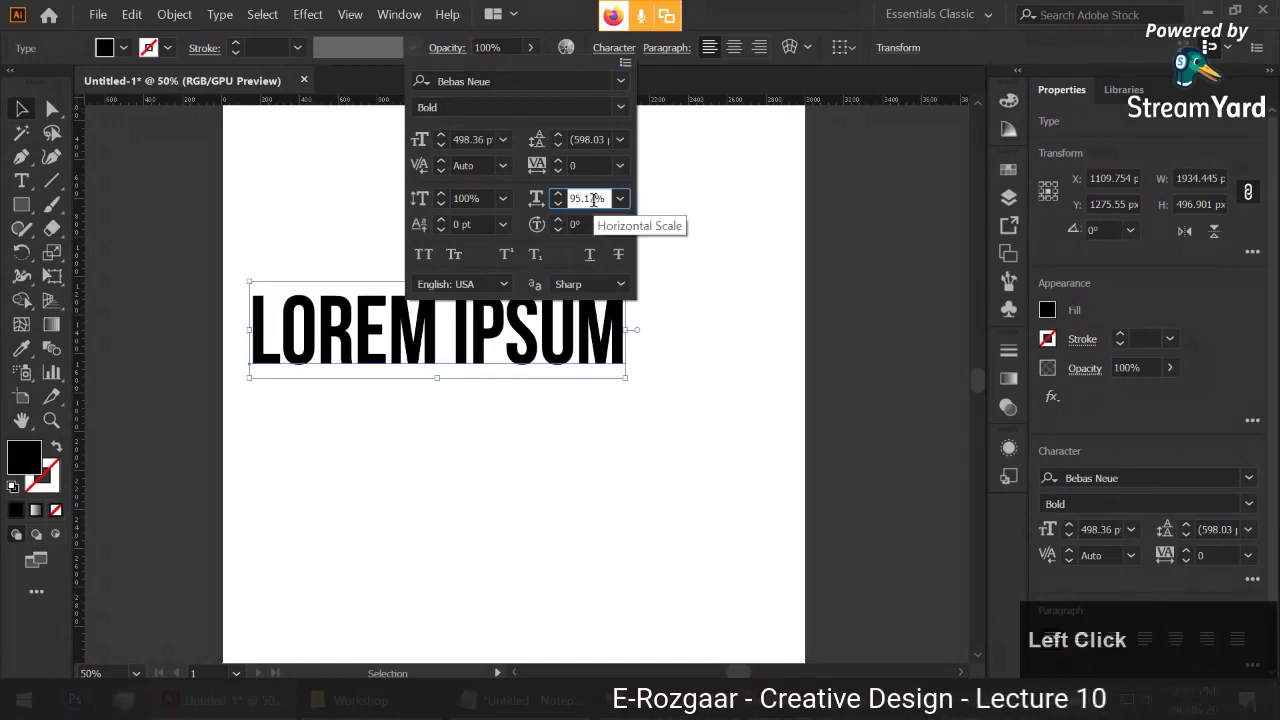
pyautogui.click(484, 198)
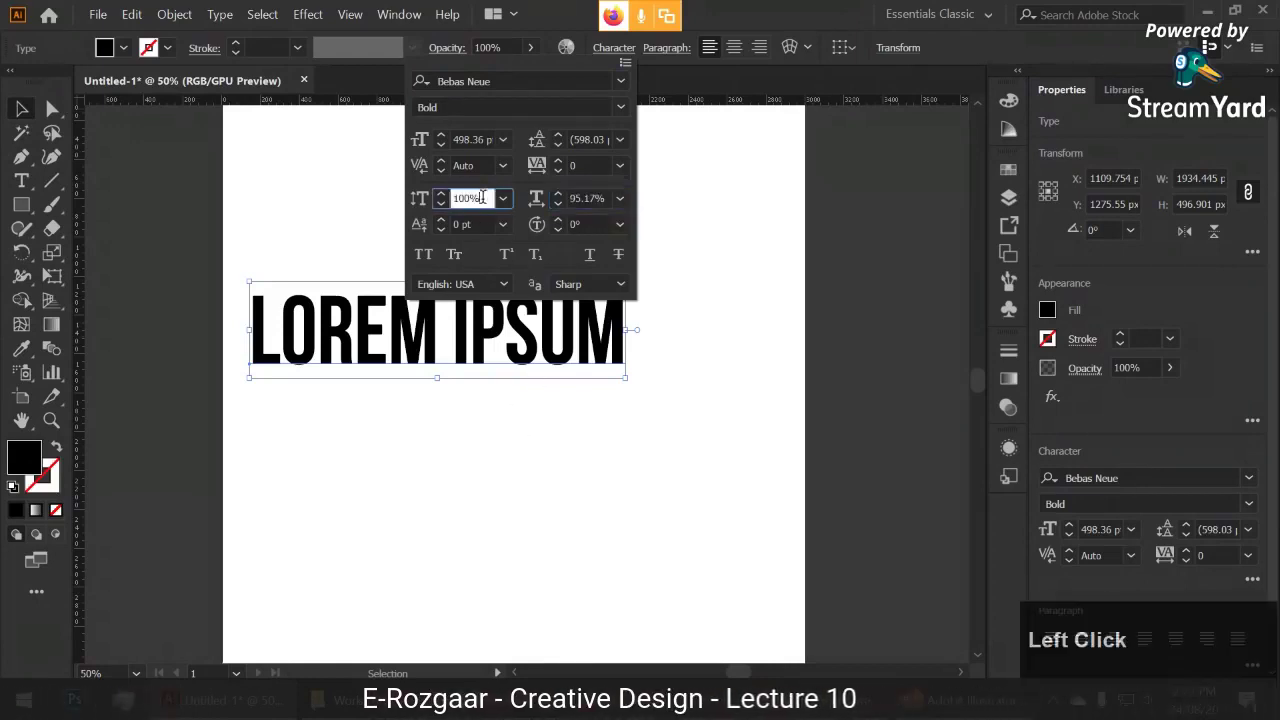
# - Widen the LOREM IPSUM text to about 2269 px and narrow it to about 1244 px, checking its character scale after each change
pyautogui.moveTo(627, 329); pyautogui.dragTo(691, 329)
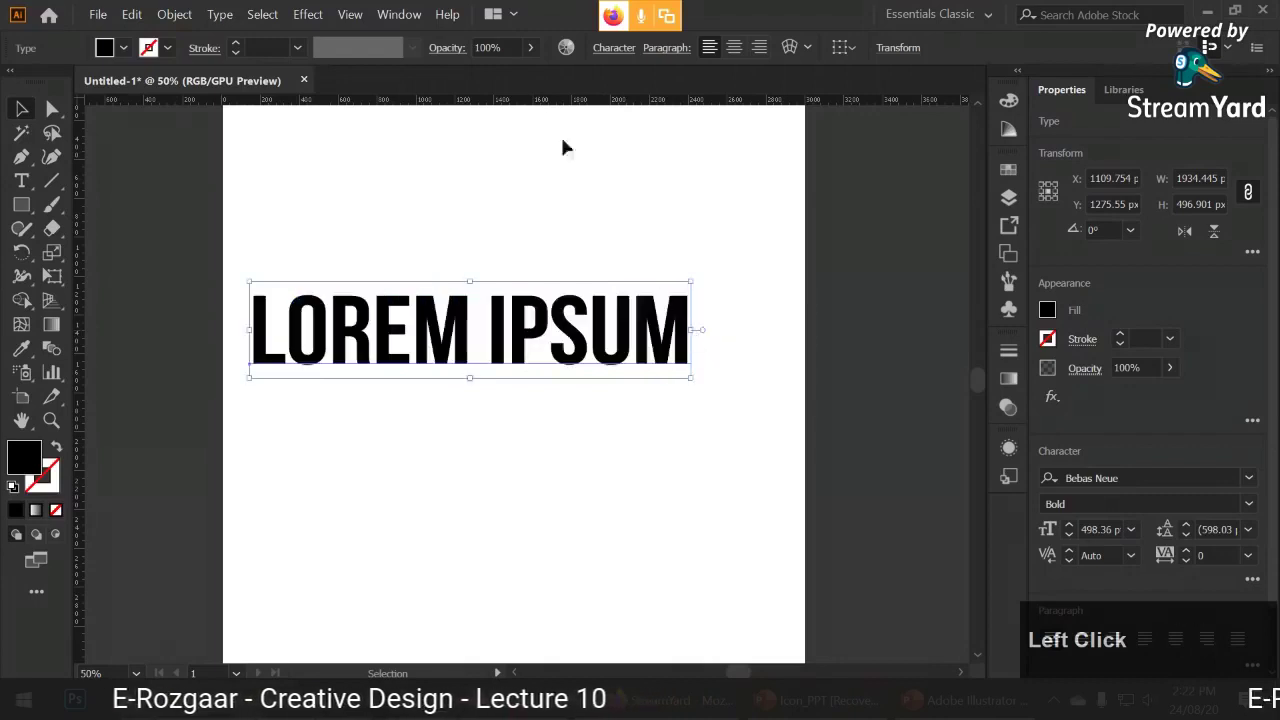
pyautogui.click(613, 50)
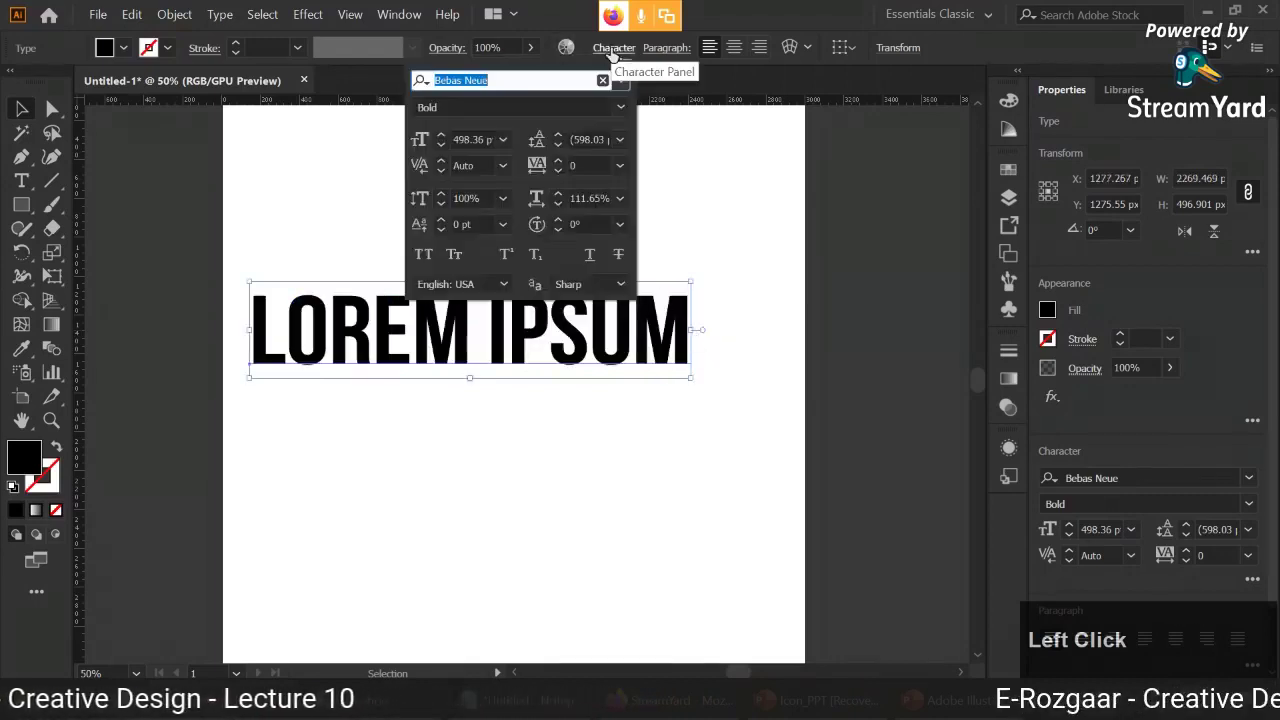
pyautogui.moveTo(692, 330); pyautogui.dragTo(492, 329)
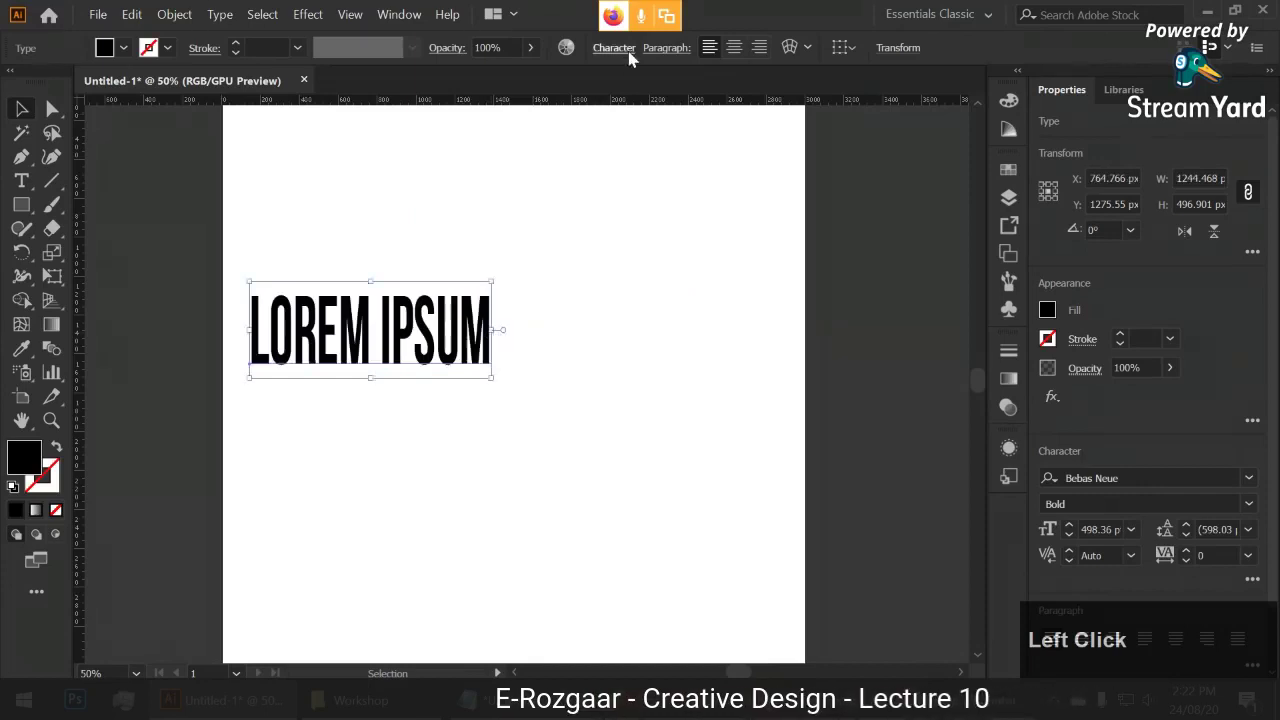
pyautogui.click(629, 53)
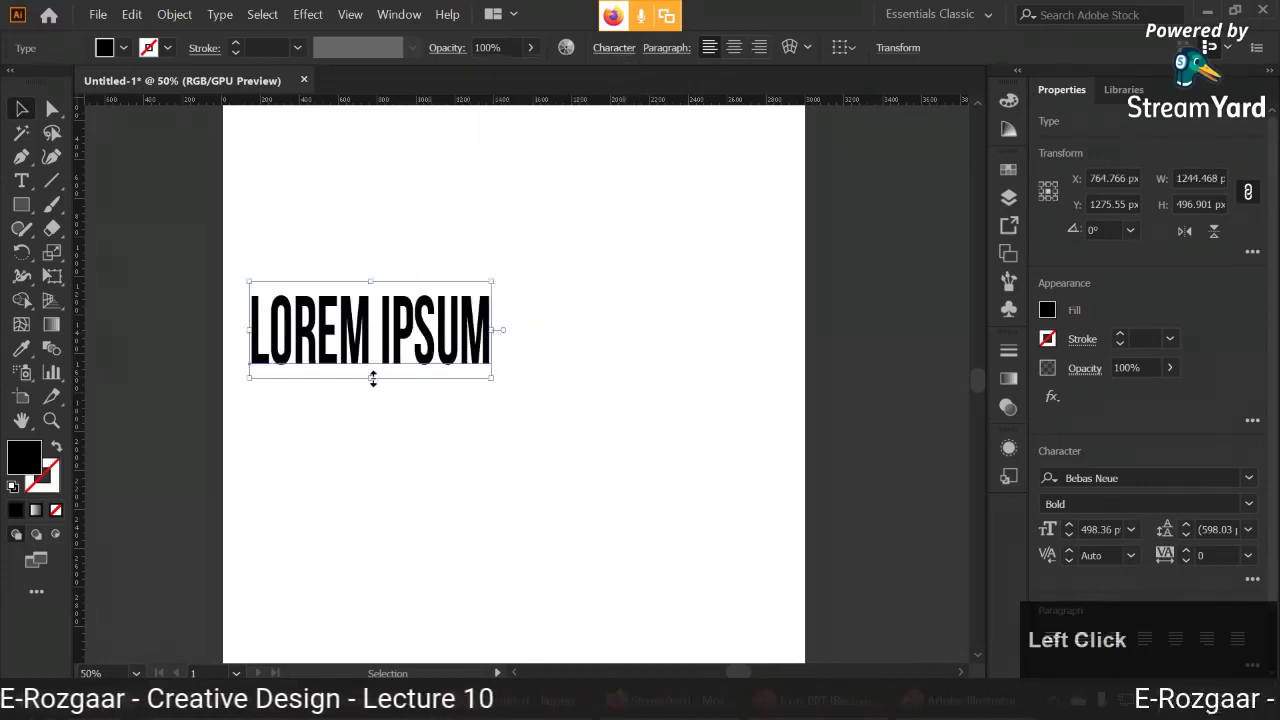
# - Stretch the LOREM IPSUM text to about 1073 px high and check its Horizontal Scale in the character settings
pyautogui.moveTo(372, 378); pyautogui.dragTo(371, 490)
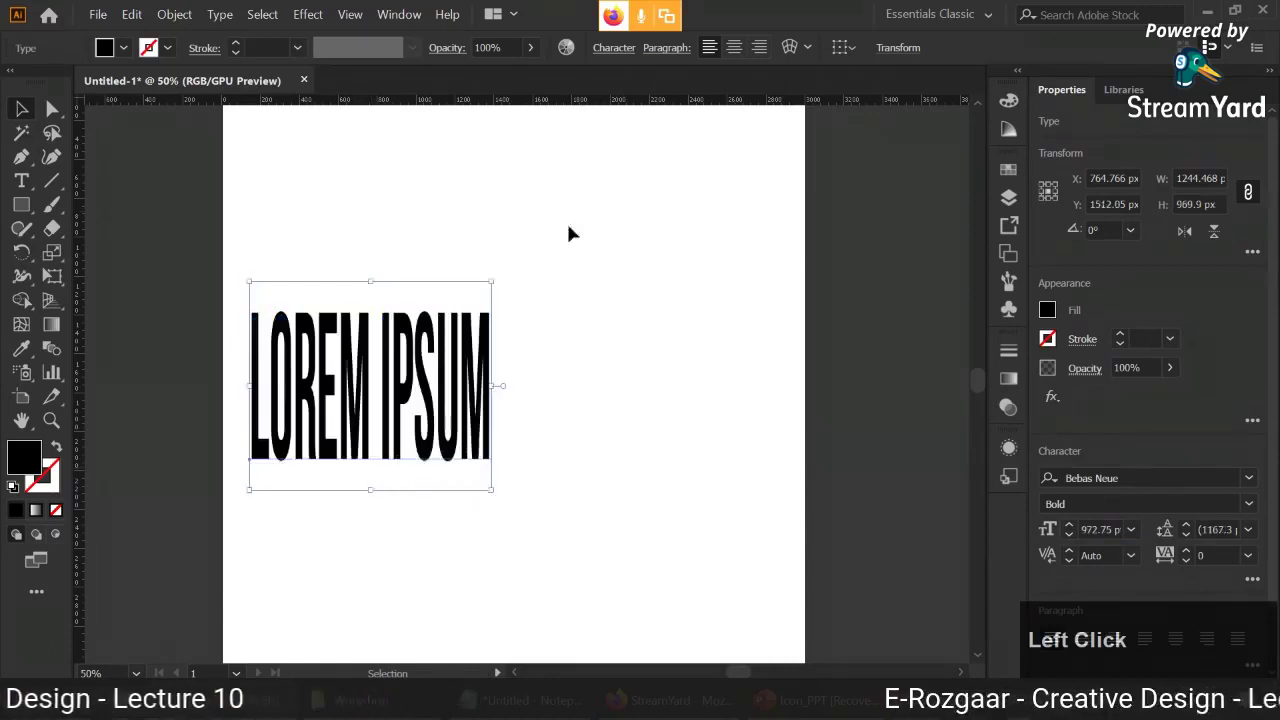
pyautogui.click(631, 51)
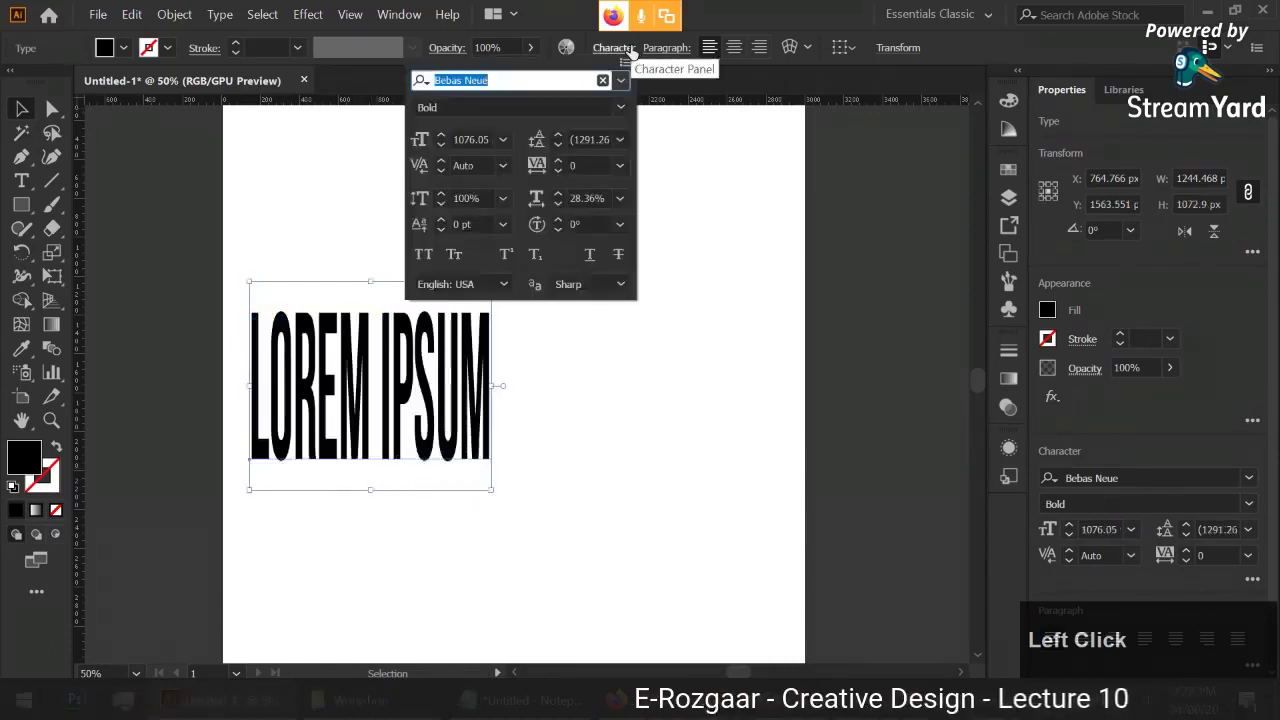
pyautogui.click(592, 199)
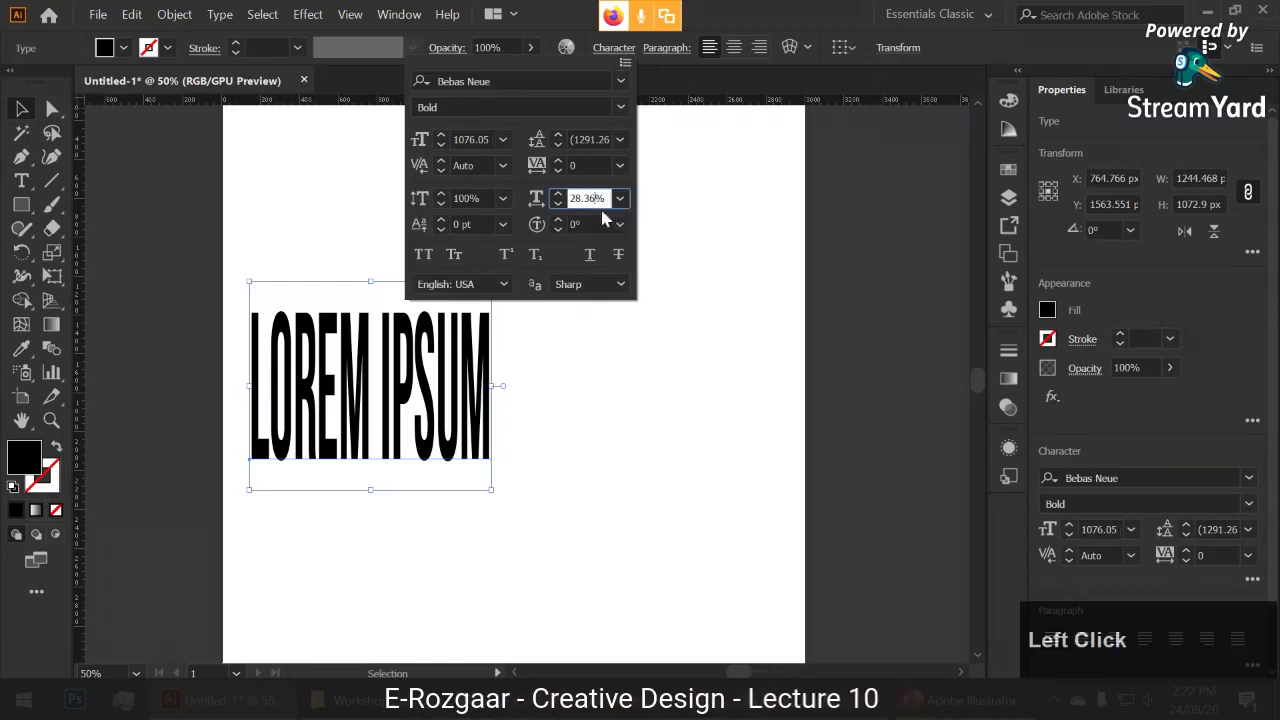
pyautogui.click(418, 415)
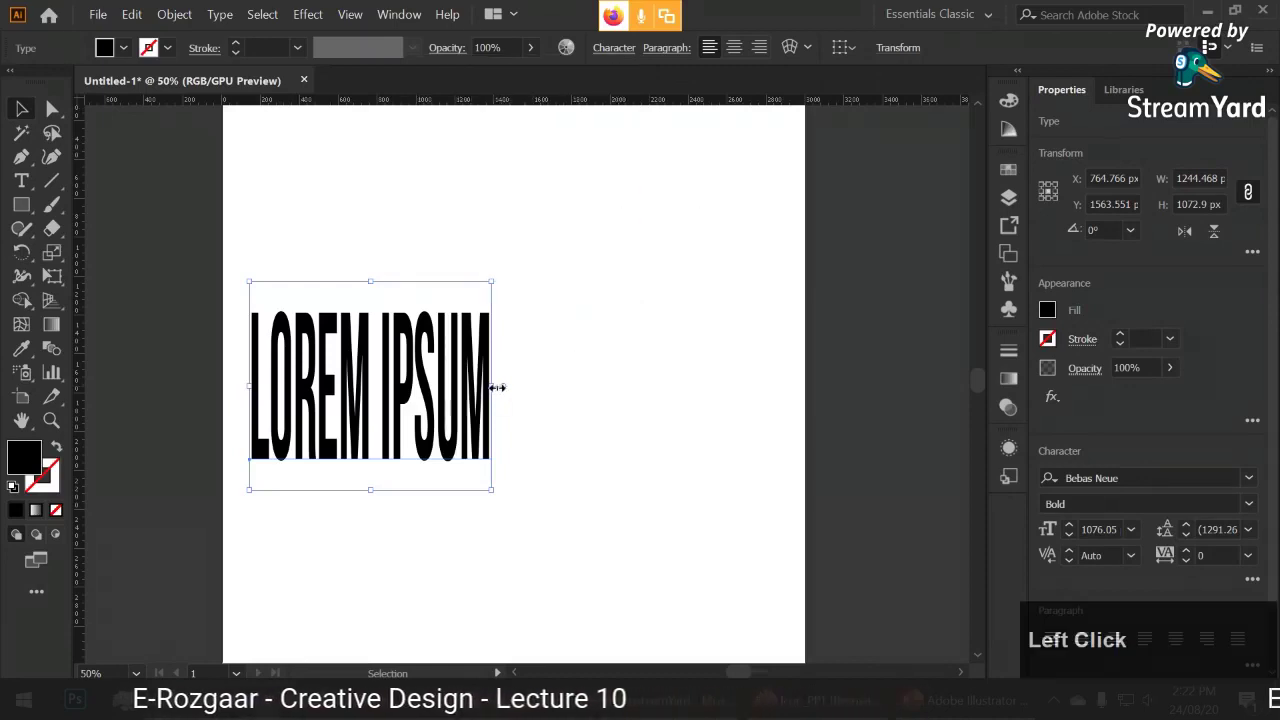
# - Resize the LOREM IPSUM text to about 2286 px wide and 665 px high and check its Horizontal Scale
pyautogui.moveTo(497, 387); pyautogui.dragTo(695, 387)
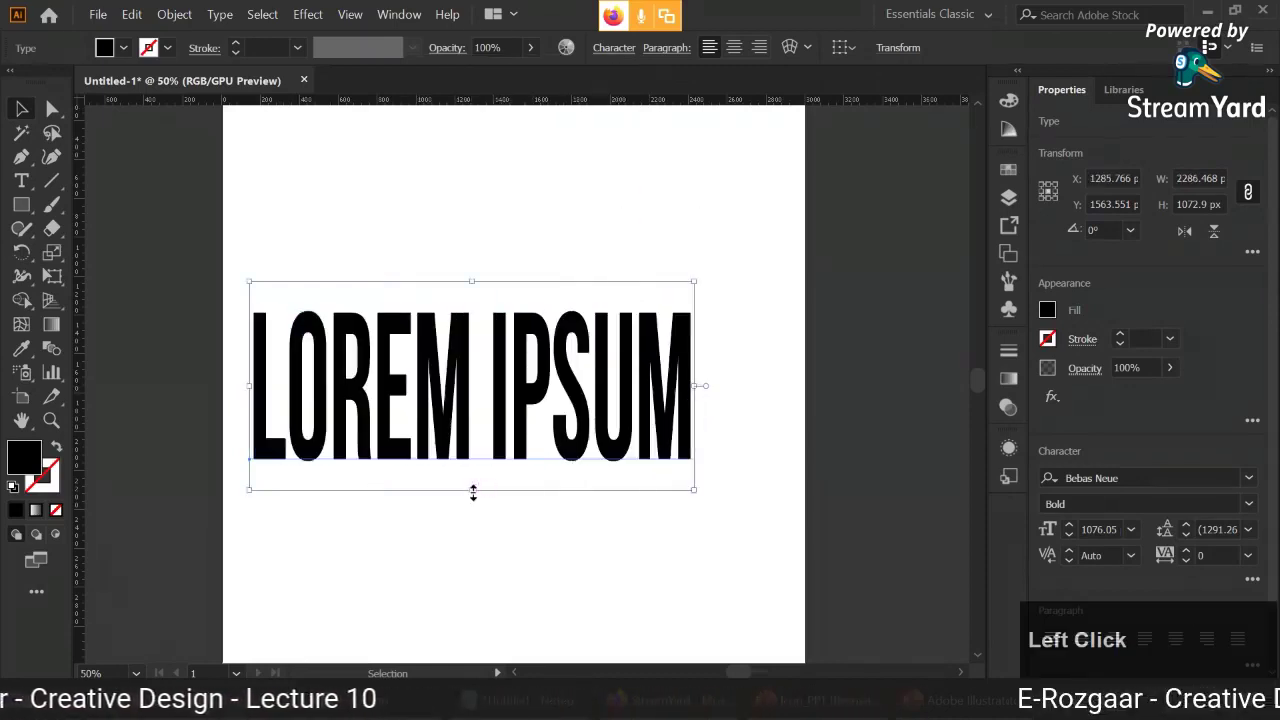
pyautogui.moveTo(473, 492); pyautogui.dragTo(473, 410)
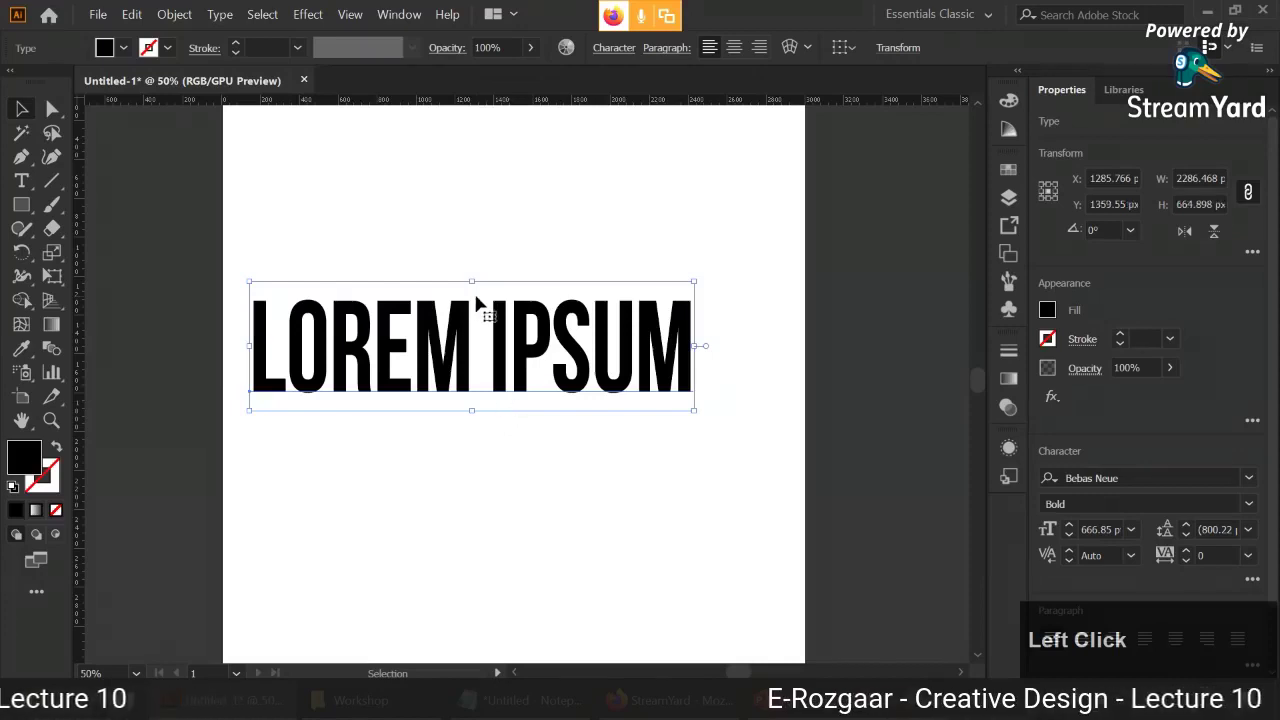
pyautogui.click(614, 48)
pyautogui.click(592, 198)
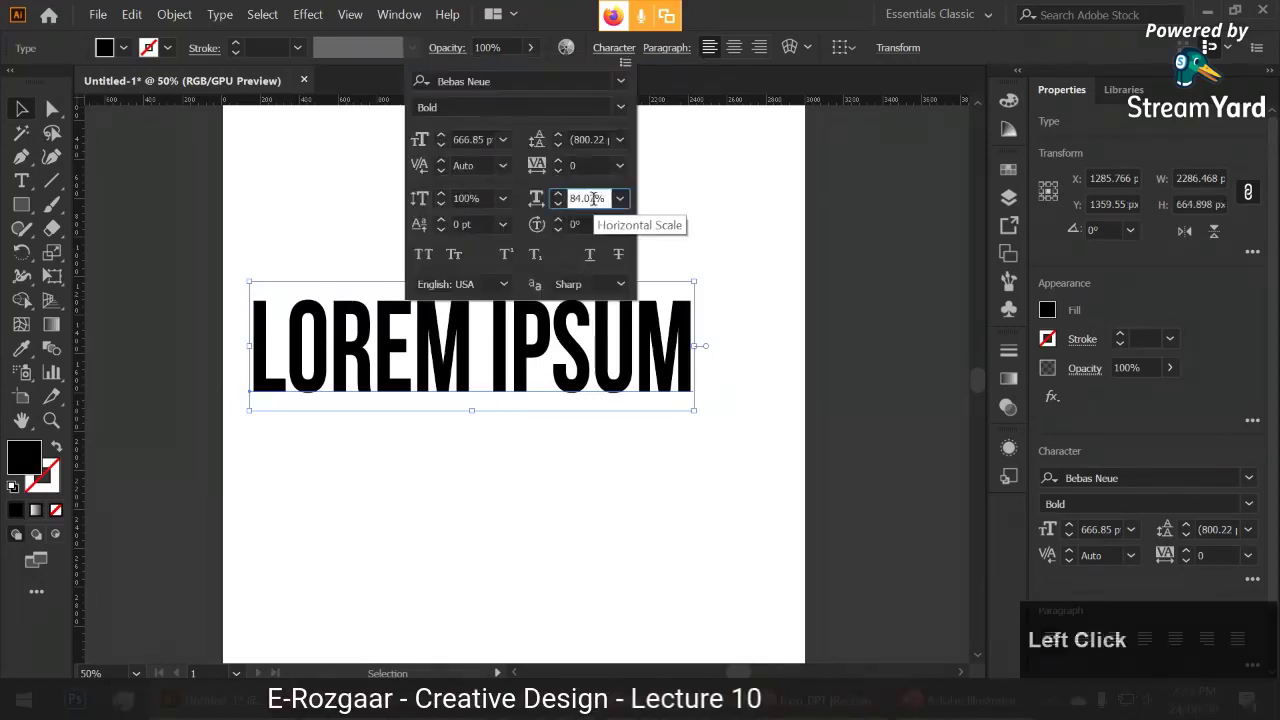
pyautogui.click(490, 415)
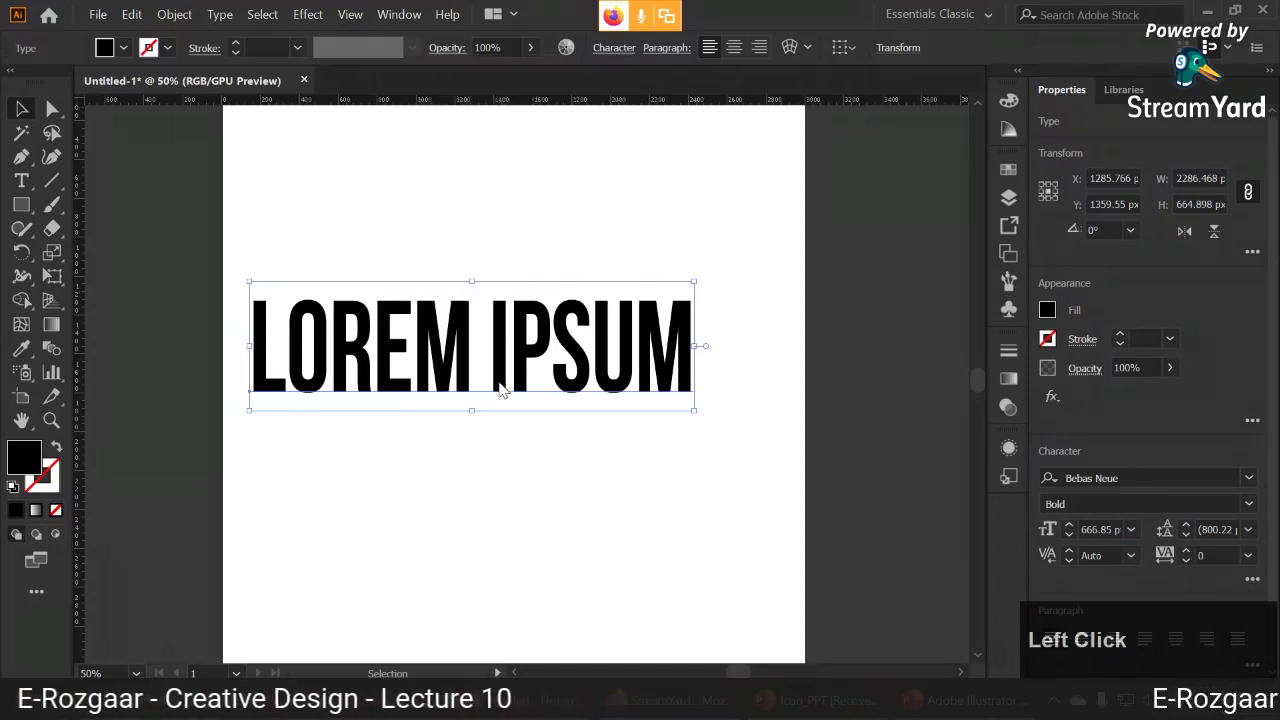
# - Move the LOREM IPSUM text up to about X 1331 px, Y 1093 px, and delete it, undoing the deletion
pyautogui.moveTo(500, 386); pyautogui.dragTo(527, 315)
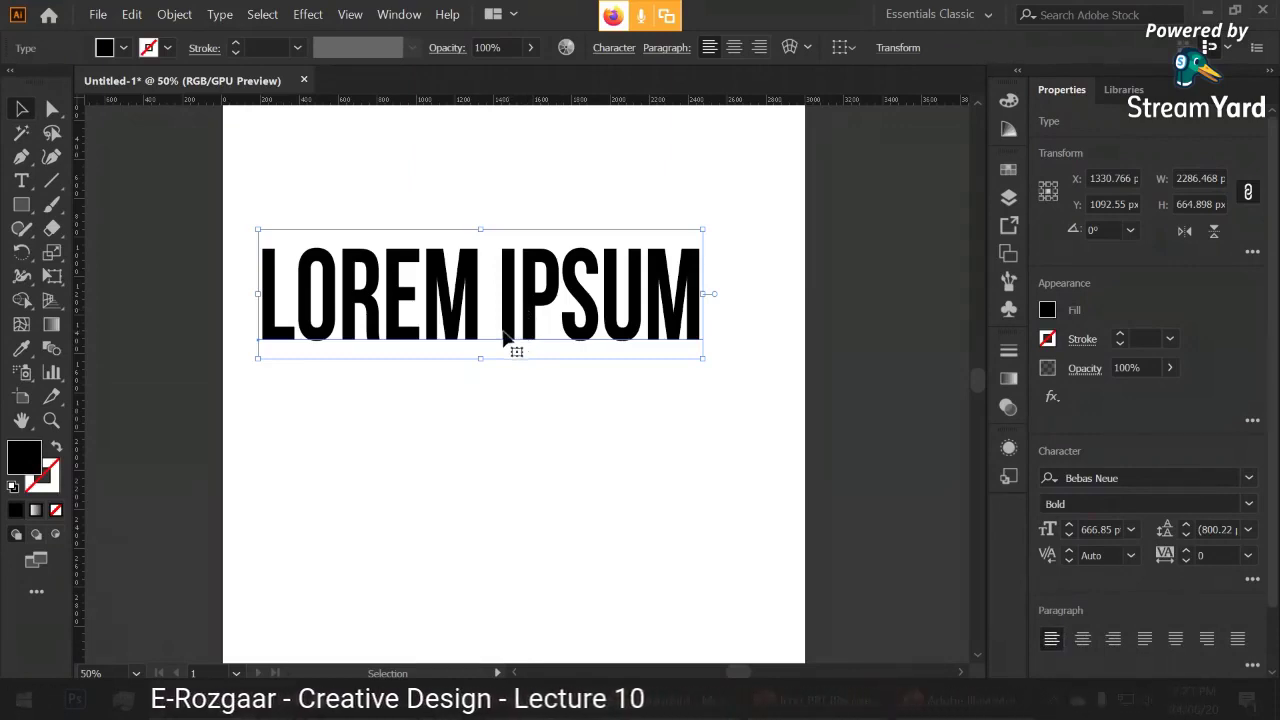
pyautogui.press('Delete')
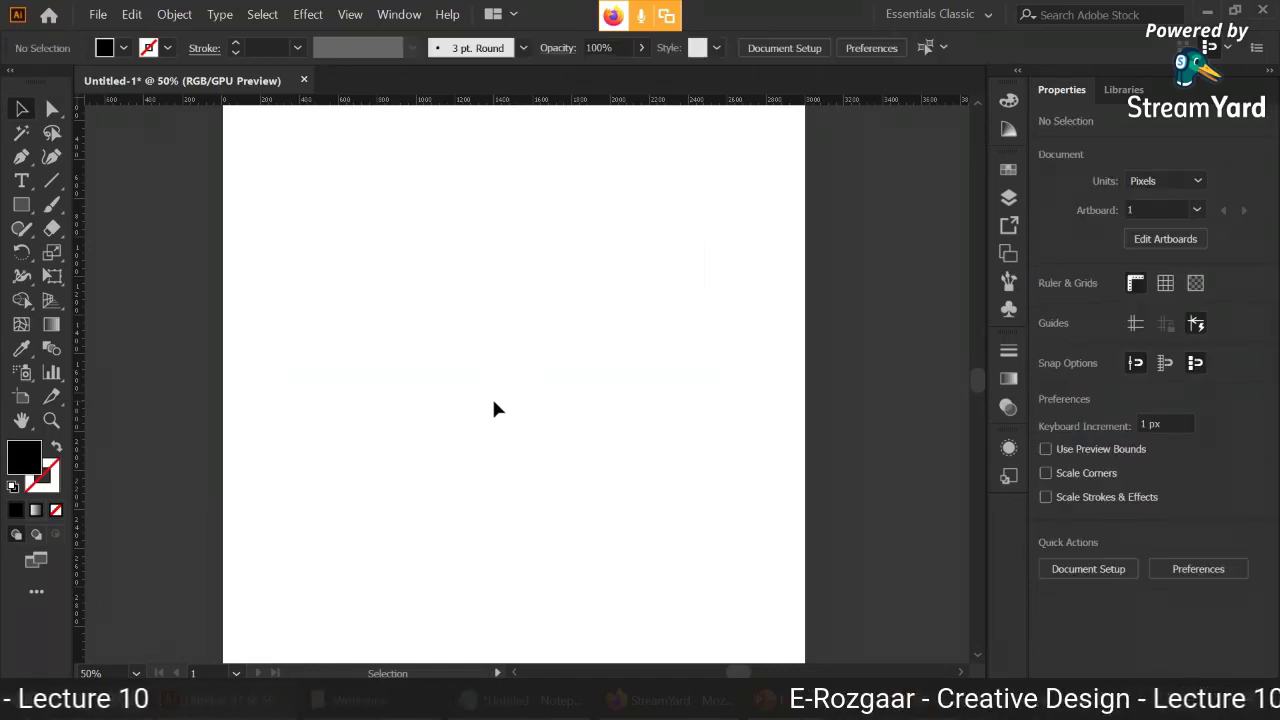
pyautogui.hotkey('ctrl', 'z')
# - Select the LOREM IPSUM text and resize it freely several times, ending at about 2933 px wide and 864 px high
pyautogui.click(543, 320)
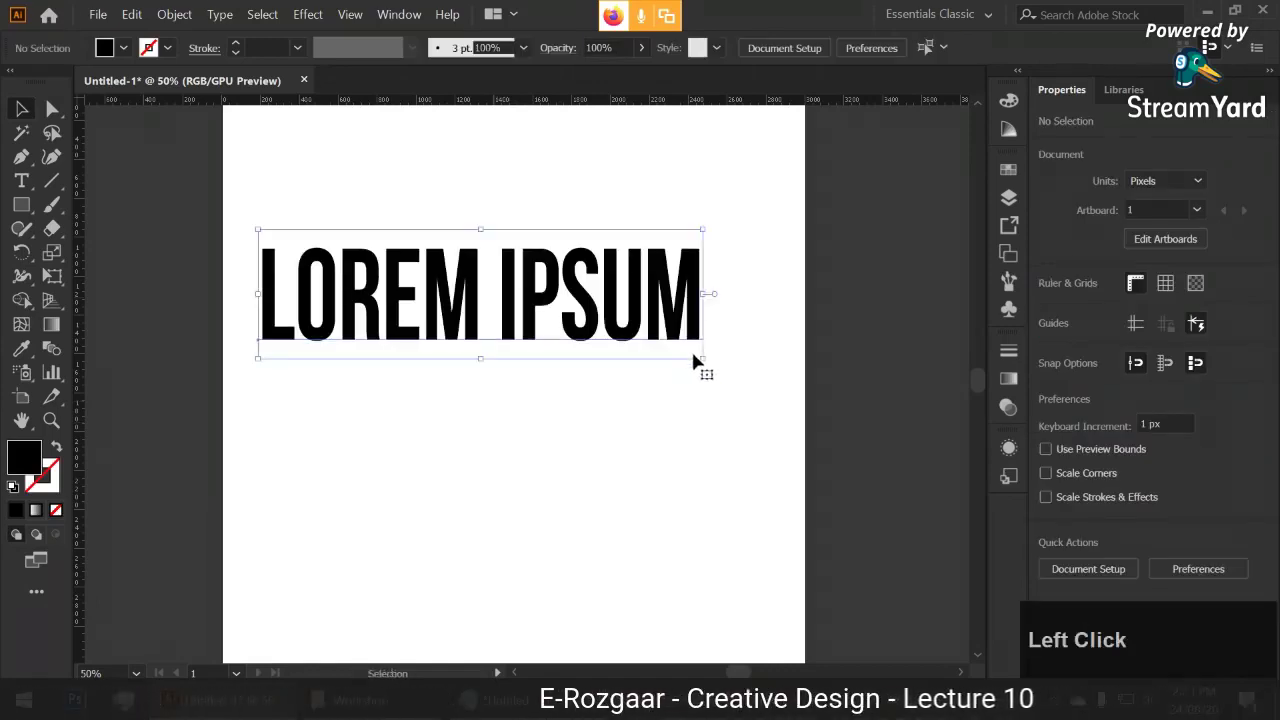
pyautogui.moveTo(704, 358); pyautogui.dragTo(774, 317)
pyautogui.moveTo(565, 250); pyautogui.dragTo(548, 271)
pyautogui.moveTo(766, 337); pyautogui.dragTo(560, 517)
pyautogui.moveTo(345, 402); pyautogui.dragTo(808, 323)
pyautogui.moveTo(717, 385); pyautogui.dragTo(667, 322)
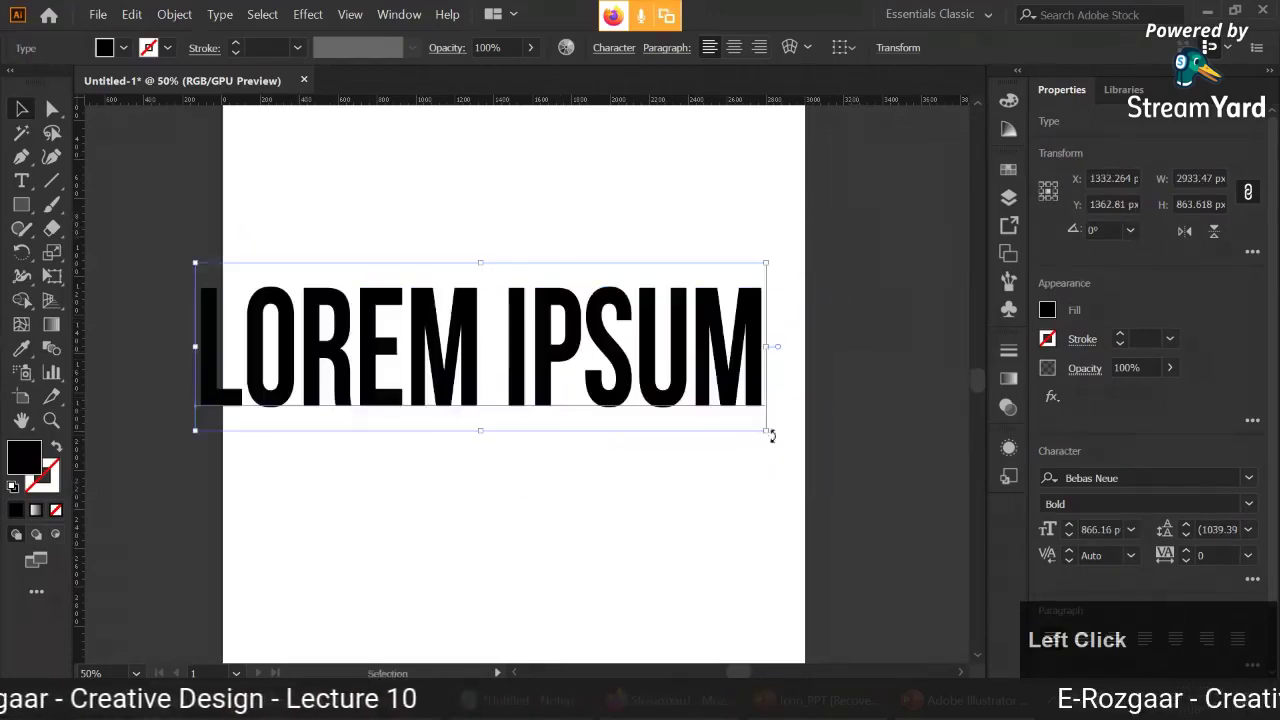
# - Shrink the LOREM IPSUM text to about 2464 px wide and 493 px high, and move it fully onto the artboard
pyautogui.moveTo(766, 430); pyautogui.dragTo(675, 358)
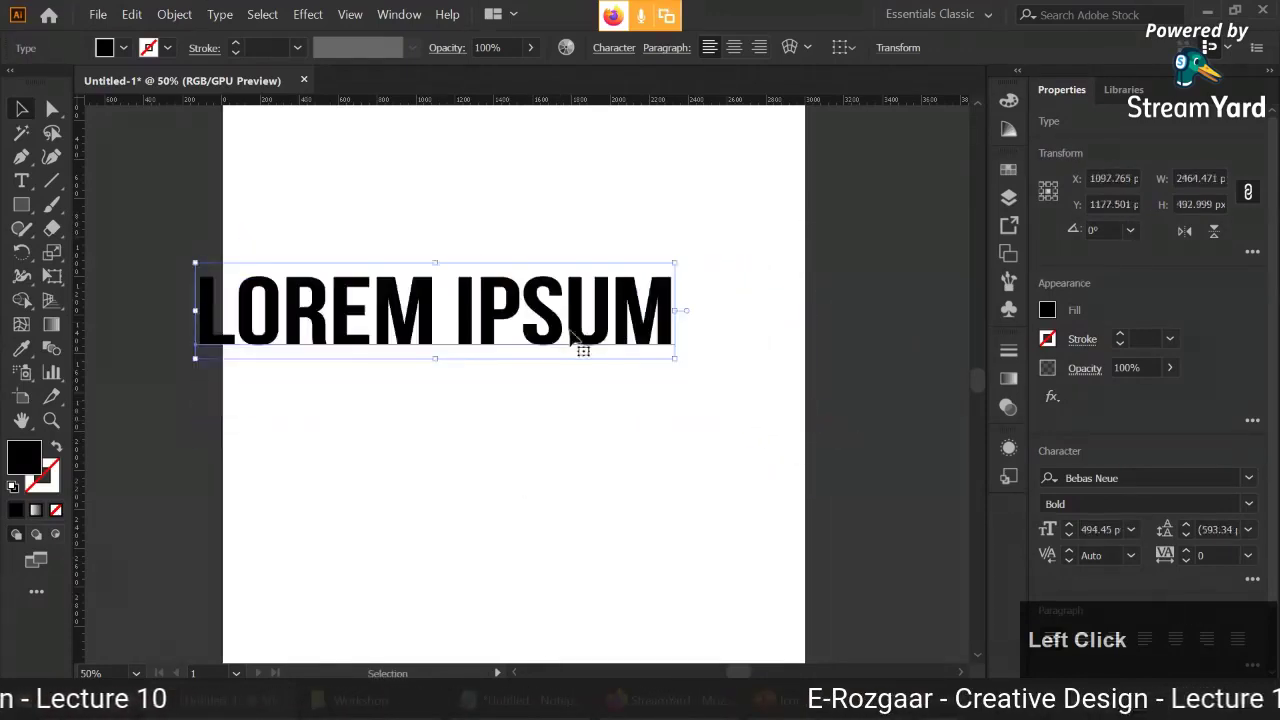
pyautogui.moveTo(580, 343); pyautogui.dragTo(628, 412)
pyautogui.click(625, 434)
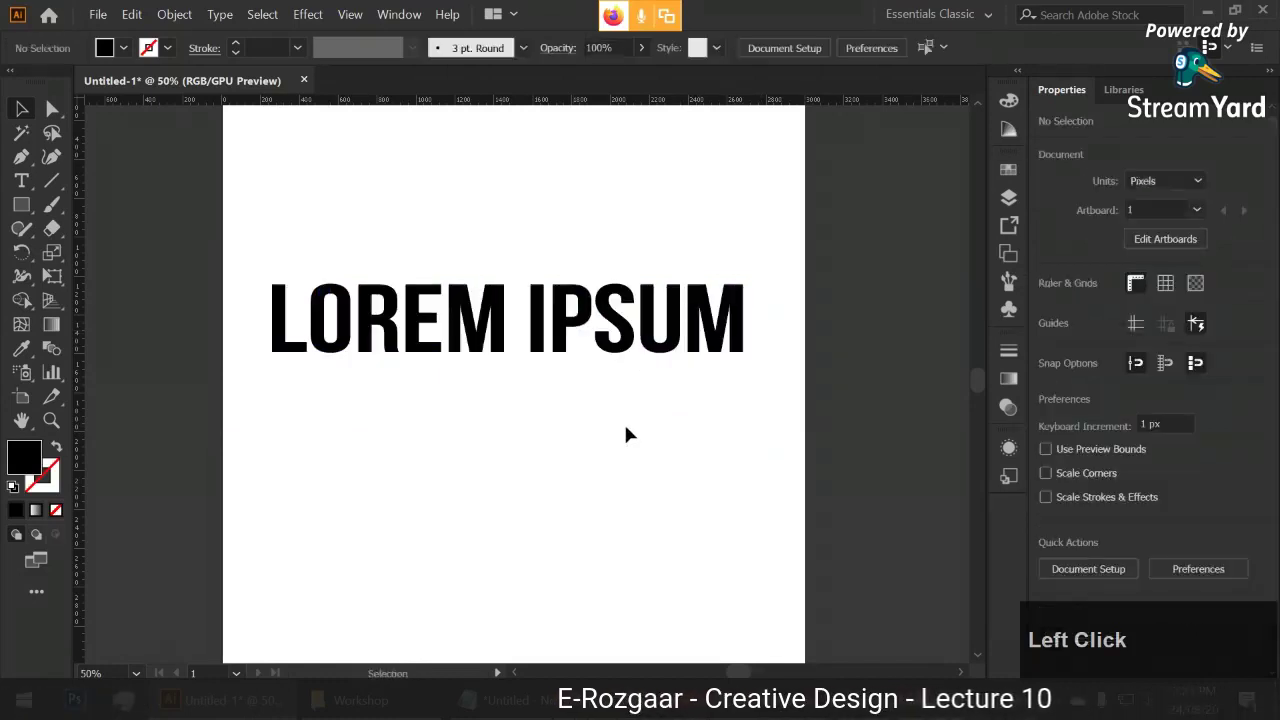
# - Distort the LOREM IPSUM text through several freehand proportions, ending at about 2172 px wide and 726 px high, and delete it
pyautogui.click(744, 352)
pyautogui.moveTo(746, 358)
pyautogui.mouseDown()
pyautogui.moveTo(758, 325)
pyautogui.moveTo(706, 374)
pyautogui.moveTo(737, 371)
pyautogui.mouseUp()
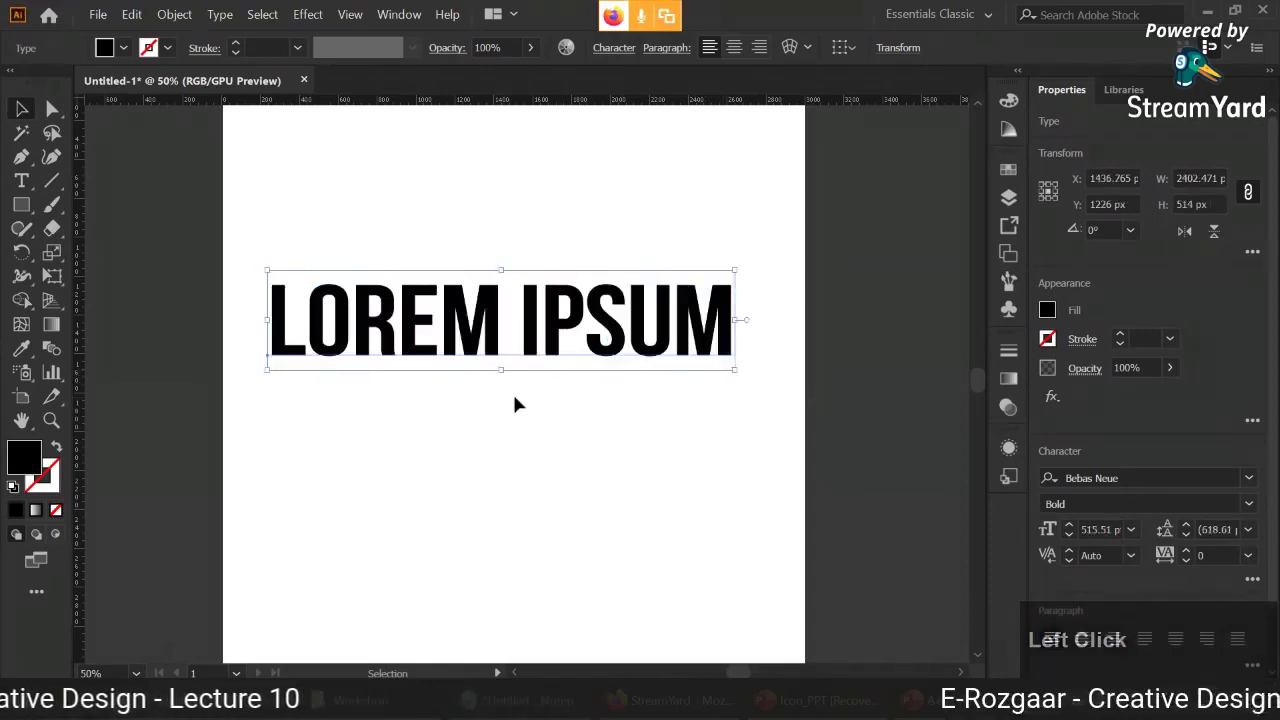
pyautogui.moveTo(734, 370); pyautogui.dragTo(764, 336)
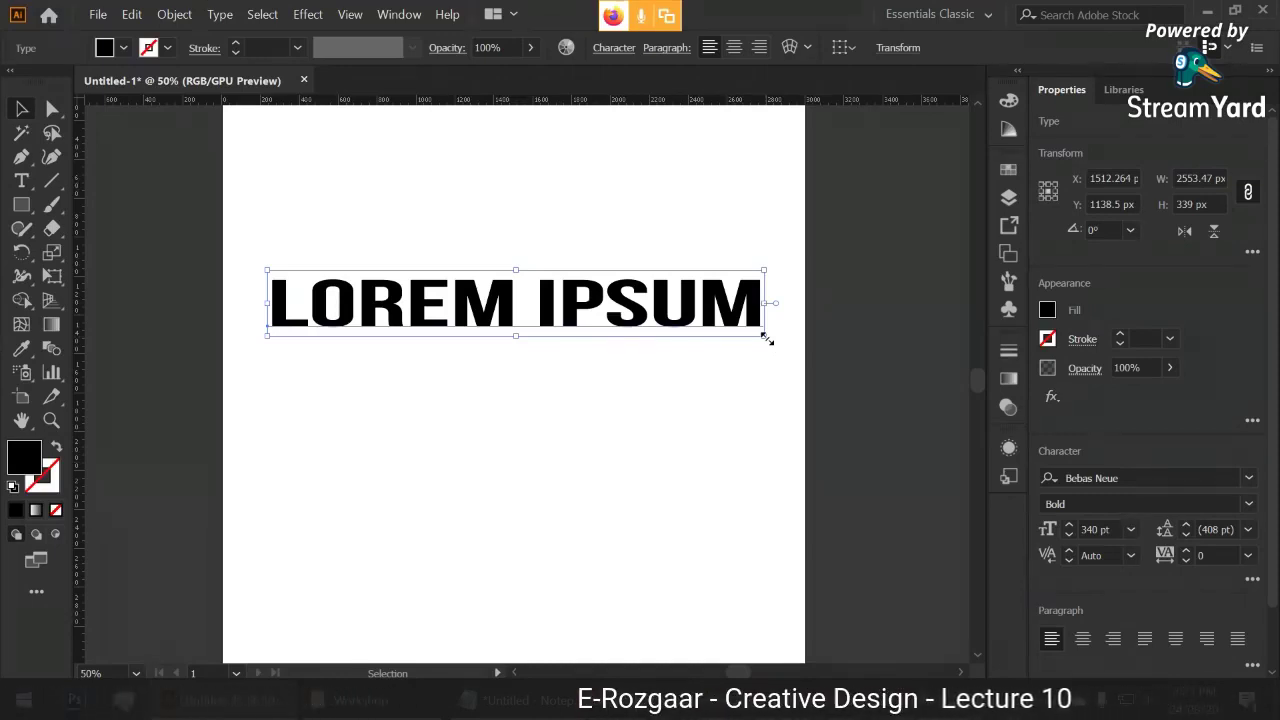
pyautogui.moveTo(766, 340)
pyautogui.mouseDown()
pyautogui.moveTo(834, 335)
pyautogui.moveTo(770, 355)
pyautogui.mouseUp()
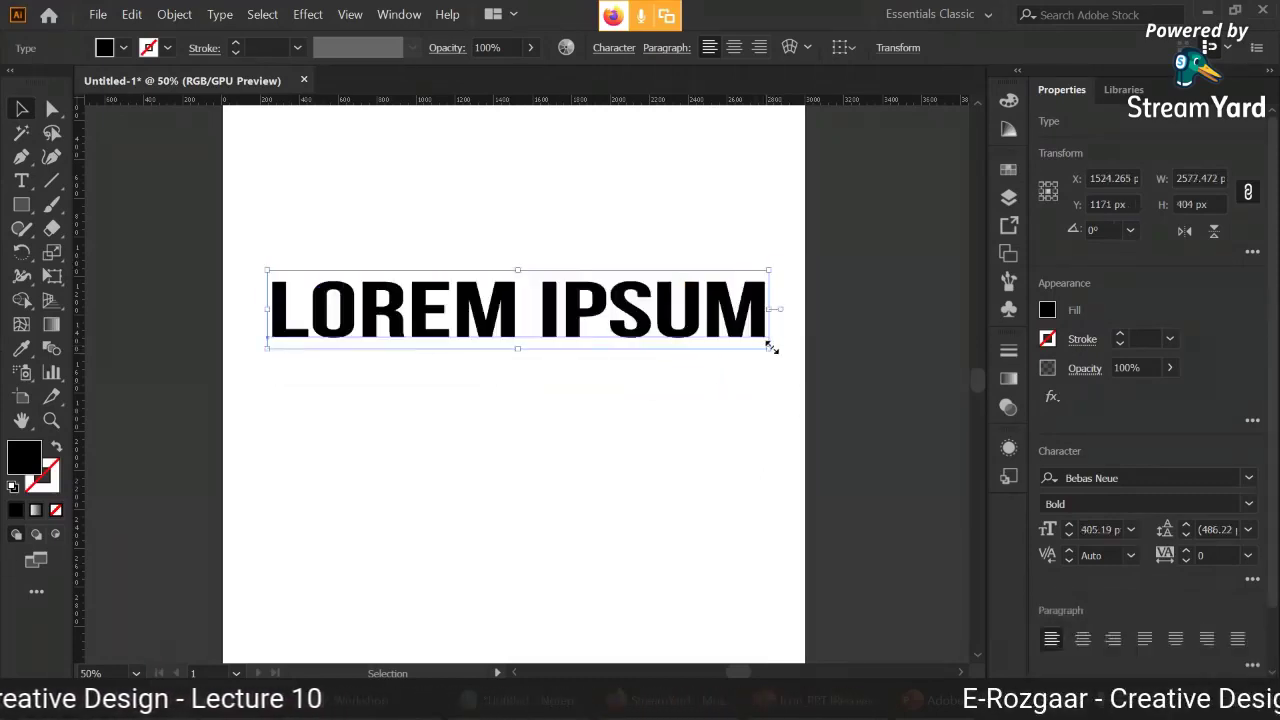
pyautogui.moveTo(772, 348)
pyautogui.mouseDown()
pyautogui.moveTo(580, 449)
pyautogui.moveTo(749, 394)
pyautogui.moveTo(749, 380)
pyautogui.moveTo(760, 394)
pyautogui.moveTo(774, 356)
pyautogui.mouseUp()
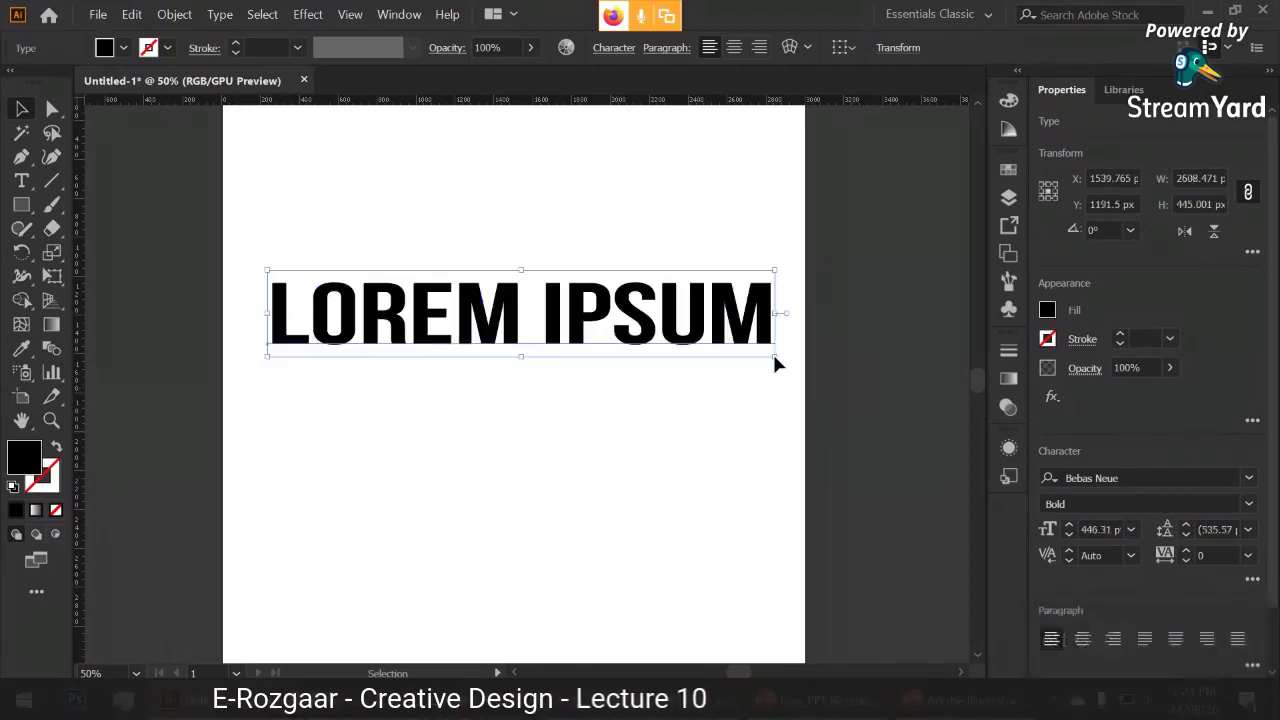
pyautogui.moveTo(775, 358); pyautogui.dragTo(690, 416)
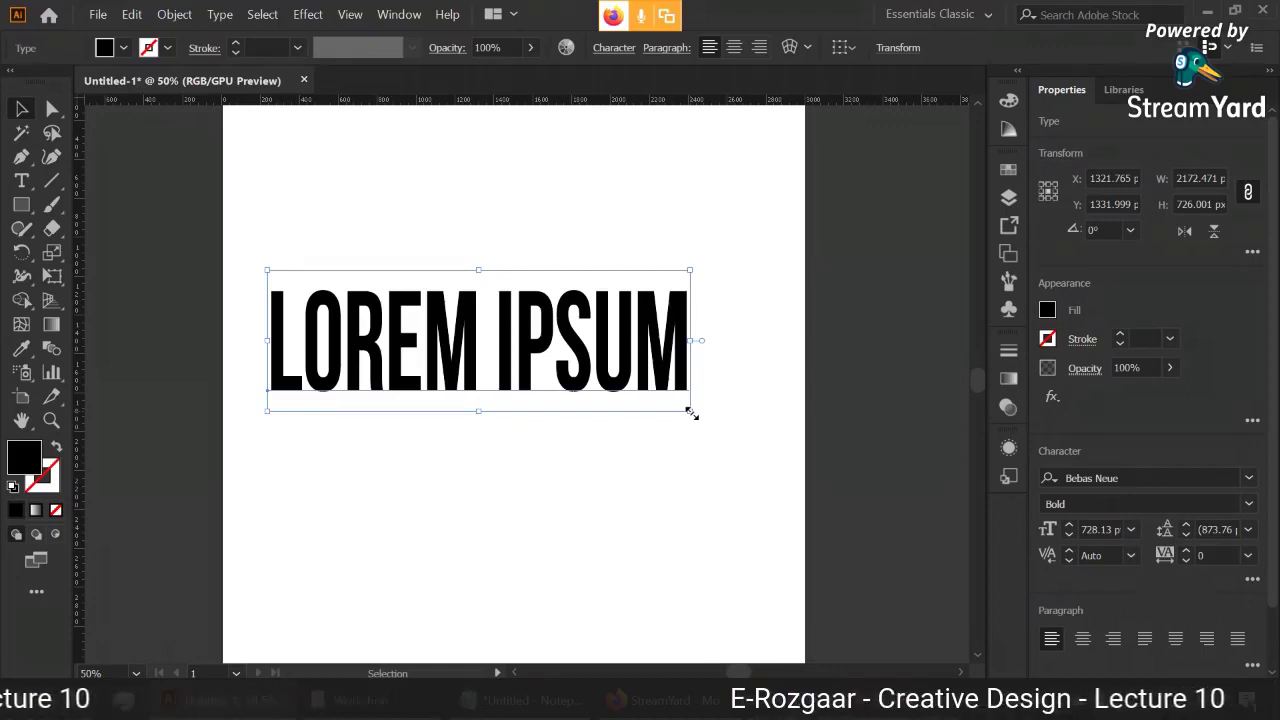
pyautogui.press('Delete')
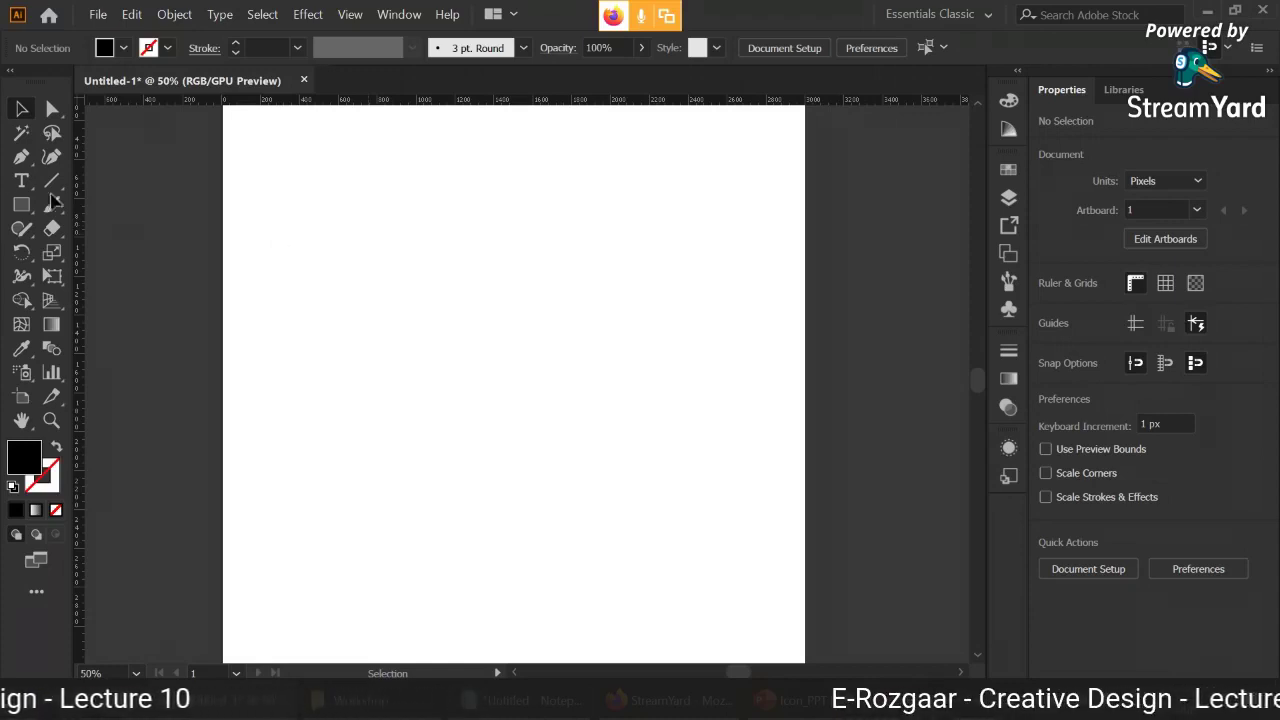
# - Draw a black square about 555 px wide in the upper part of the artboard and deselect it
pyautogui.click(22, 205)
pyautogui.moveTo(309, 234); pyautogui.dragTo(417, 340)
pyautogui.press('v')
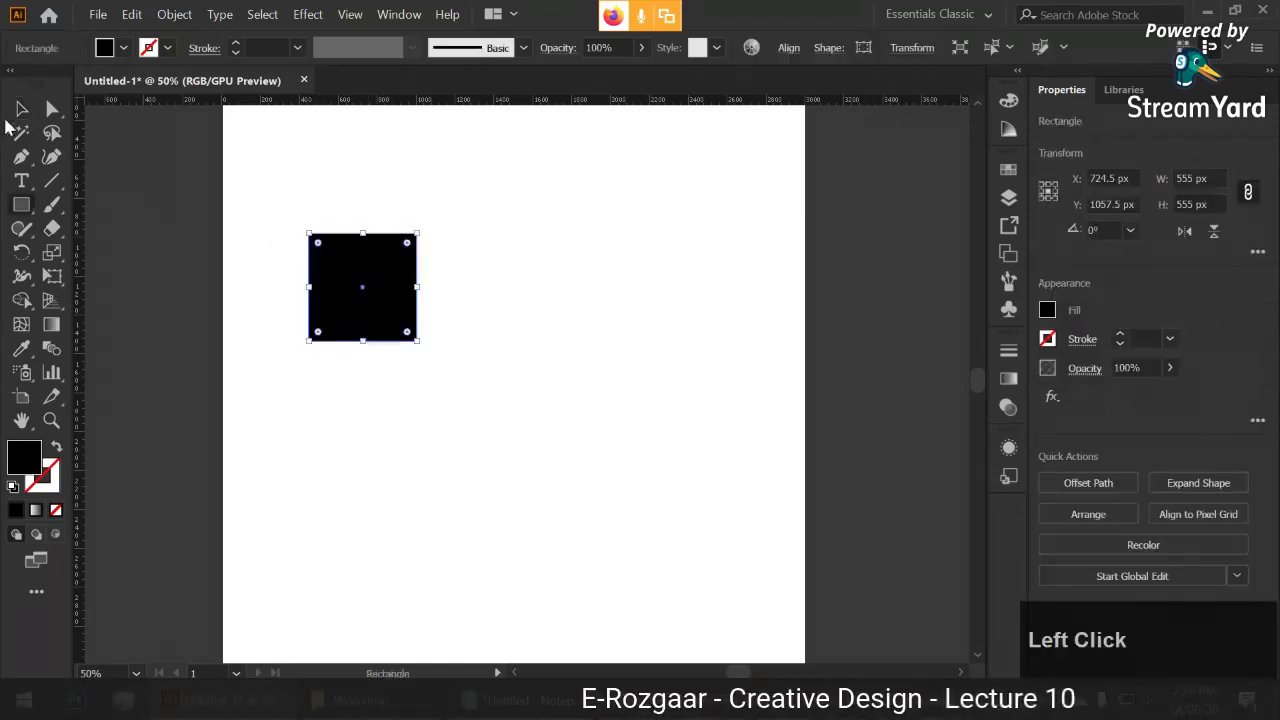
pyautogui.click(410, 344)
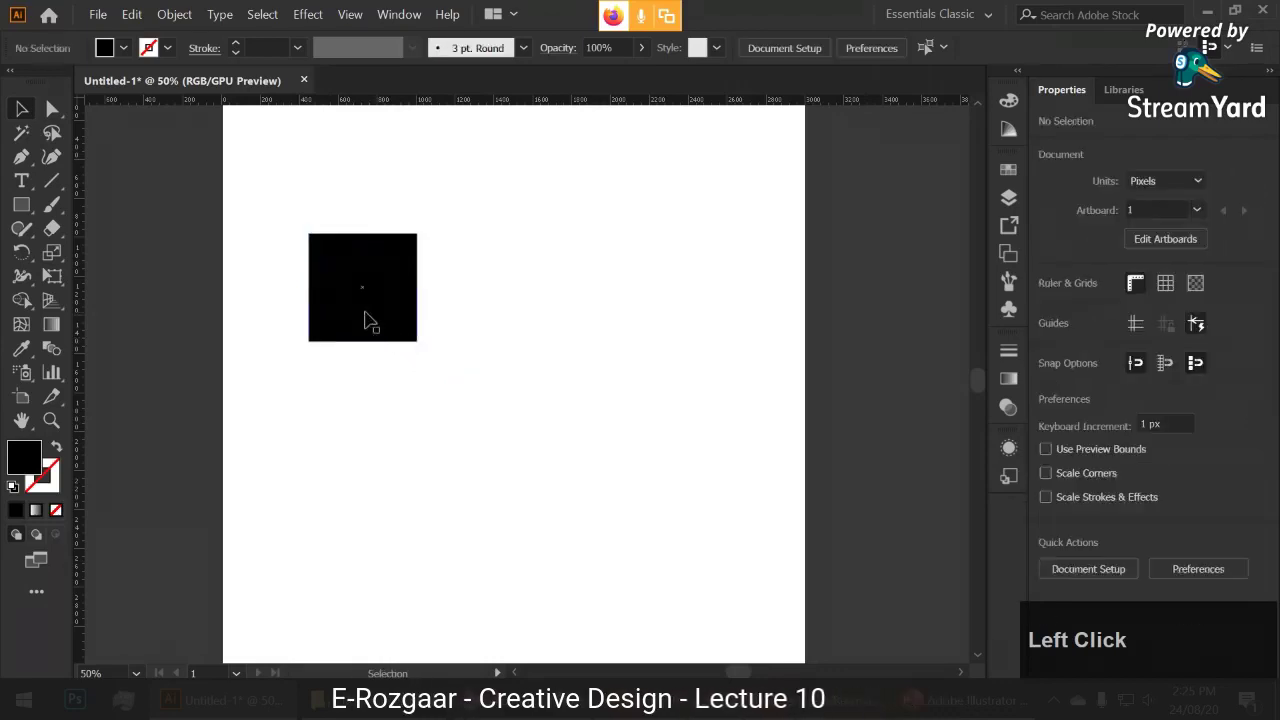
# - Duplicate the square three times at uneven heights across the artboard, and move the original closer to the artboard's edge
pyautogui.moveTo(352, 312); pyautogui.dragTo(472, 244)
pyautogui.moveTo(473, 244); pyautogui.dragTo(716, 238)
pyautogui.click(725, 332)
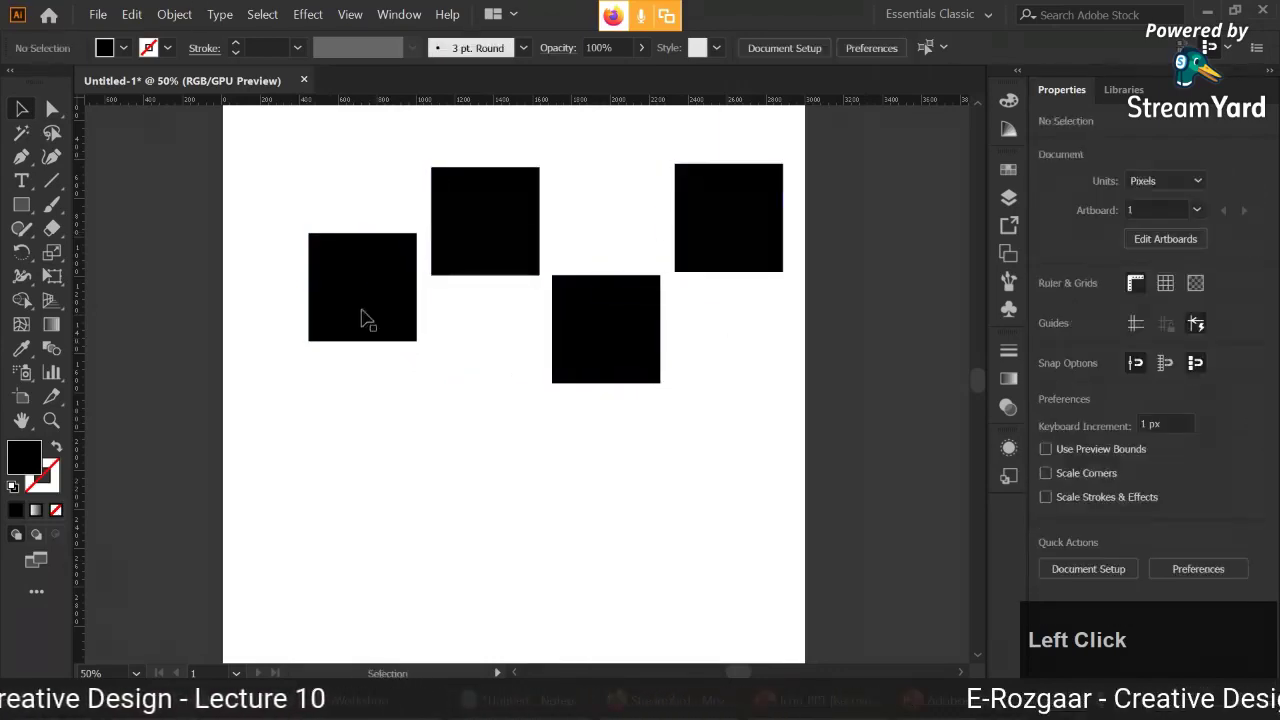
pyautogui.moveTo(370, 320); pyautogui.dragTo(310, 305)
pyautogui.click(703, 443)
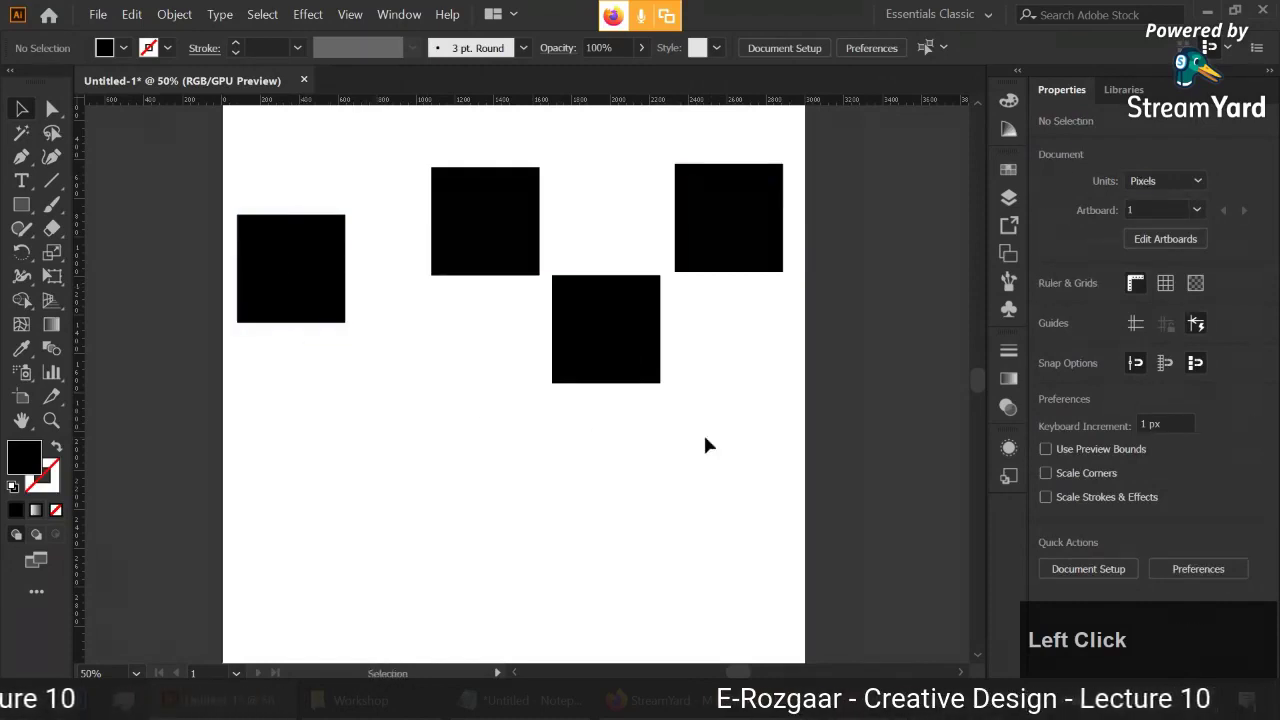
# - Select all four squares and set their alignment reference to Align to Selection
pyautogui.moveTo(757, 466); pyautogui.dragTo(268, 242)
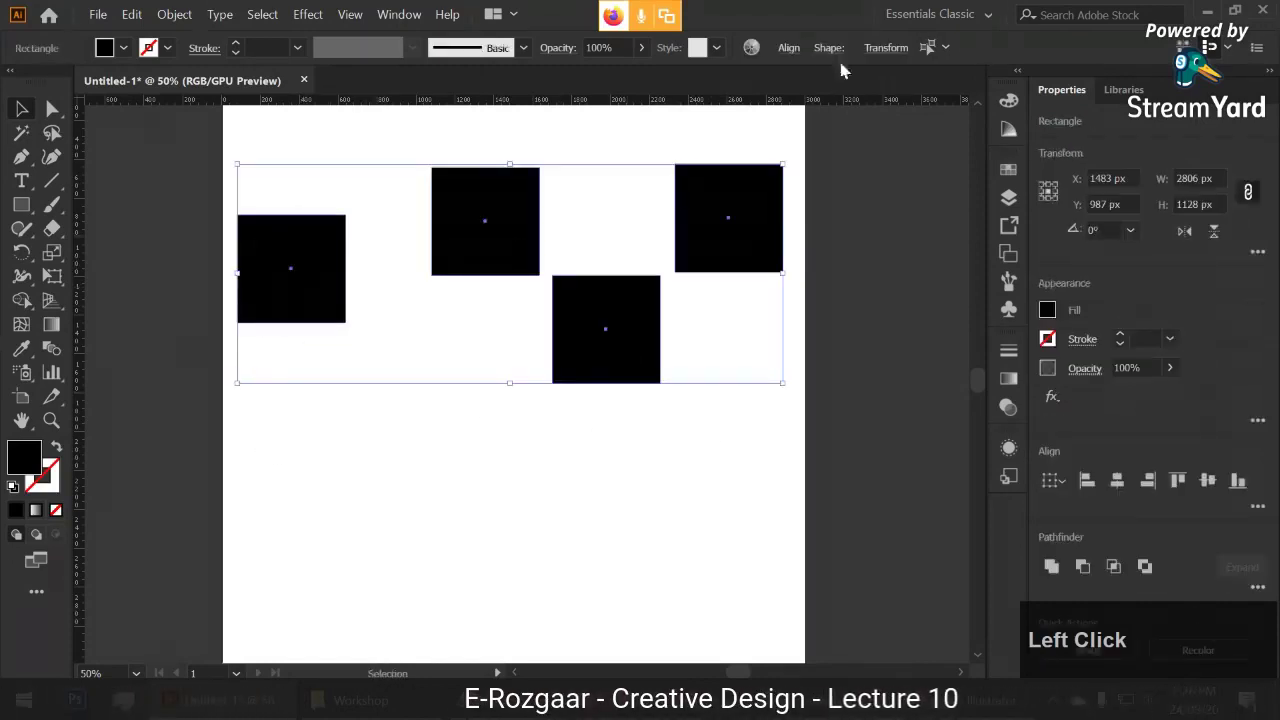
pyautogui.click(789, 48)
pyautogui.click(778, 233)
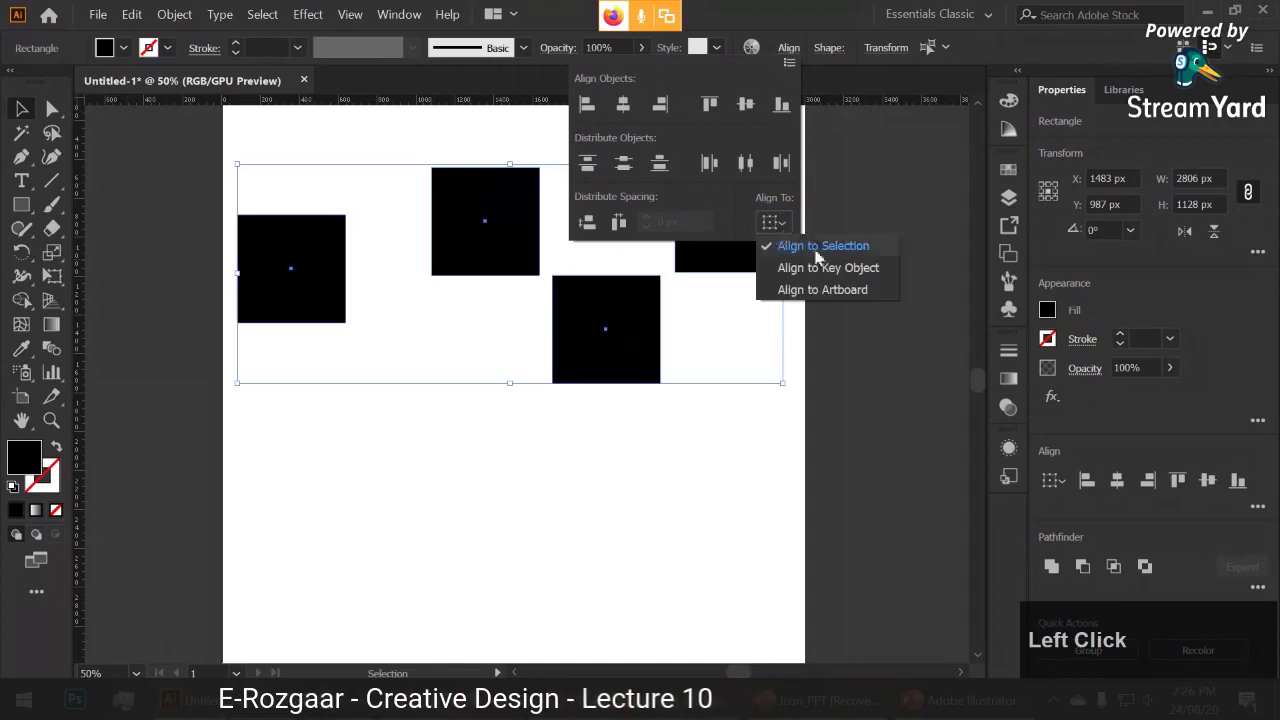
pyautogui.click(812, 246)
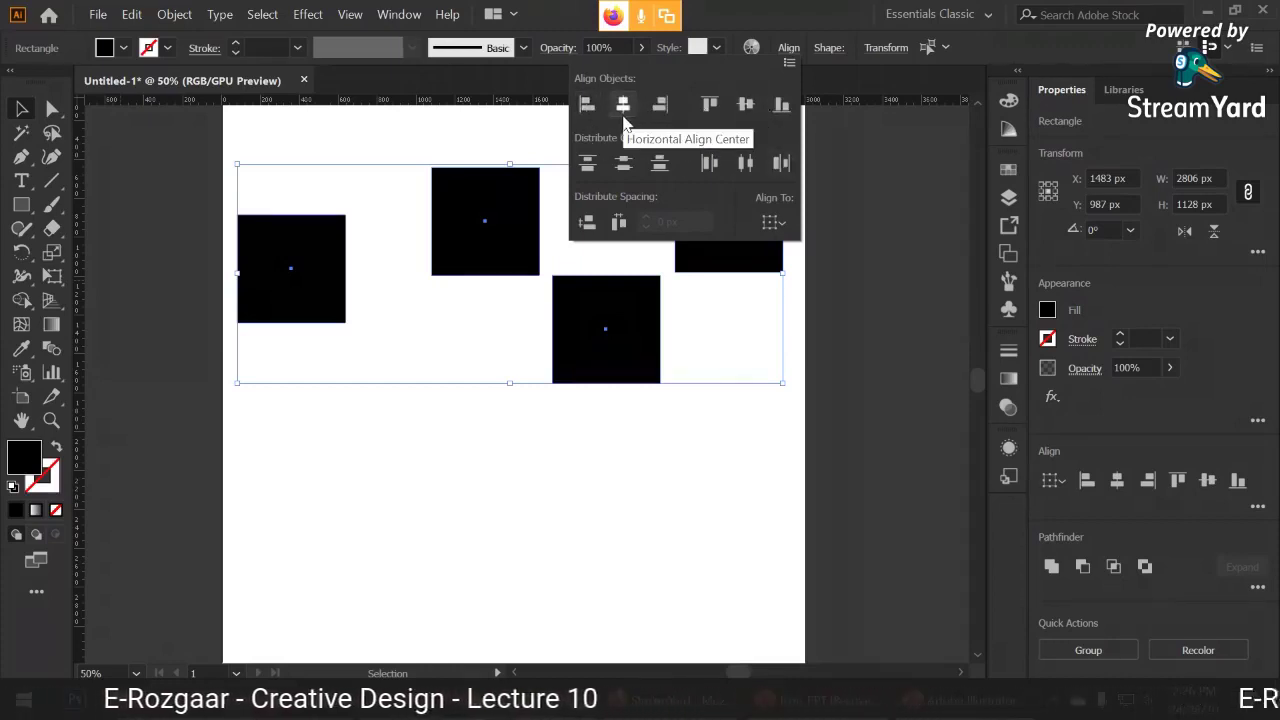
# - Try Vertical Align Center and Horizontal Align Center on the four squares, undoing each alignment
pyautogui.click(746, 106)
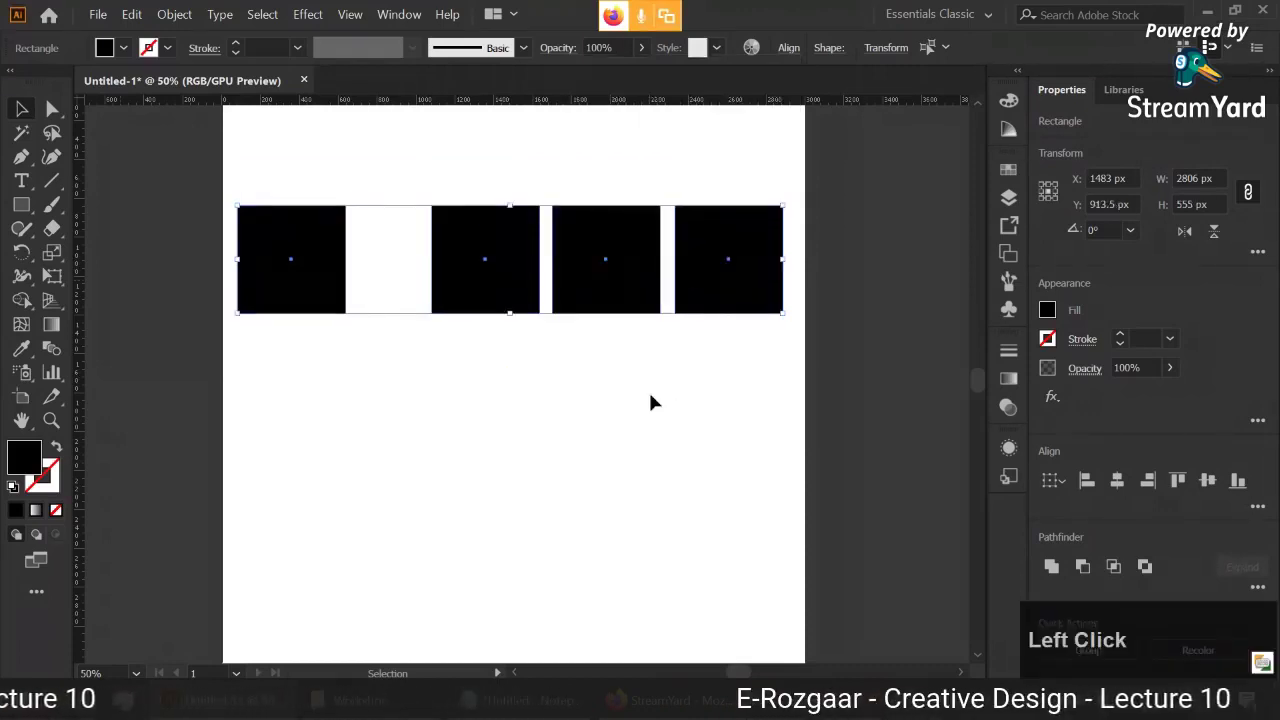
pyautogui.hotkey('ctrl', 'z')
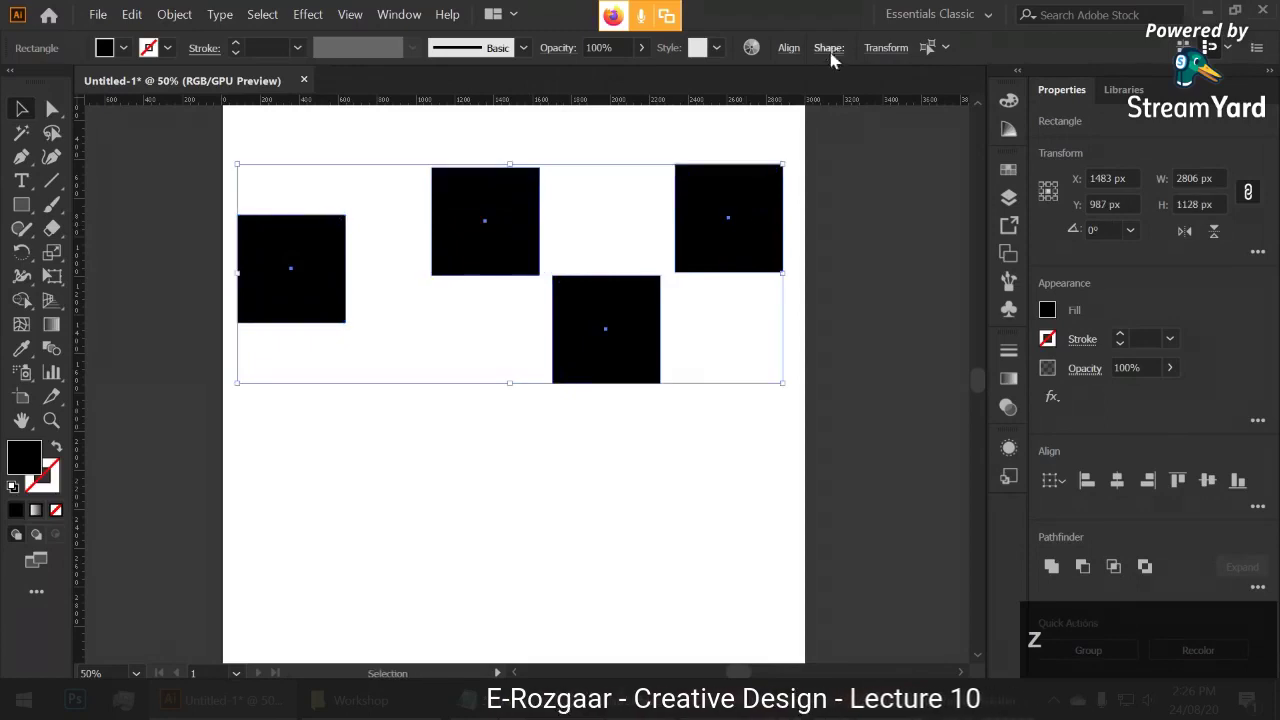
pyautogui.click(788, 49)
pyautogui.click(622, 105)
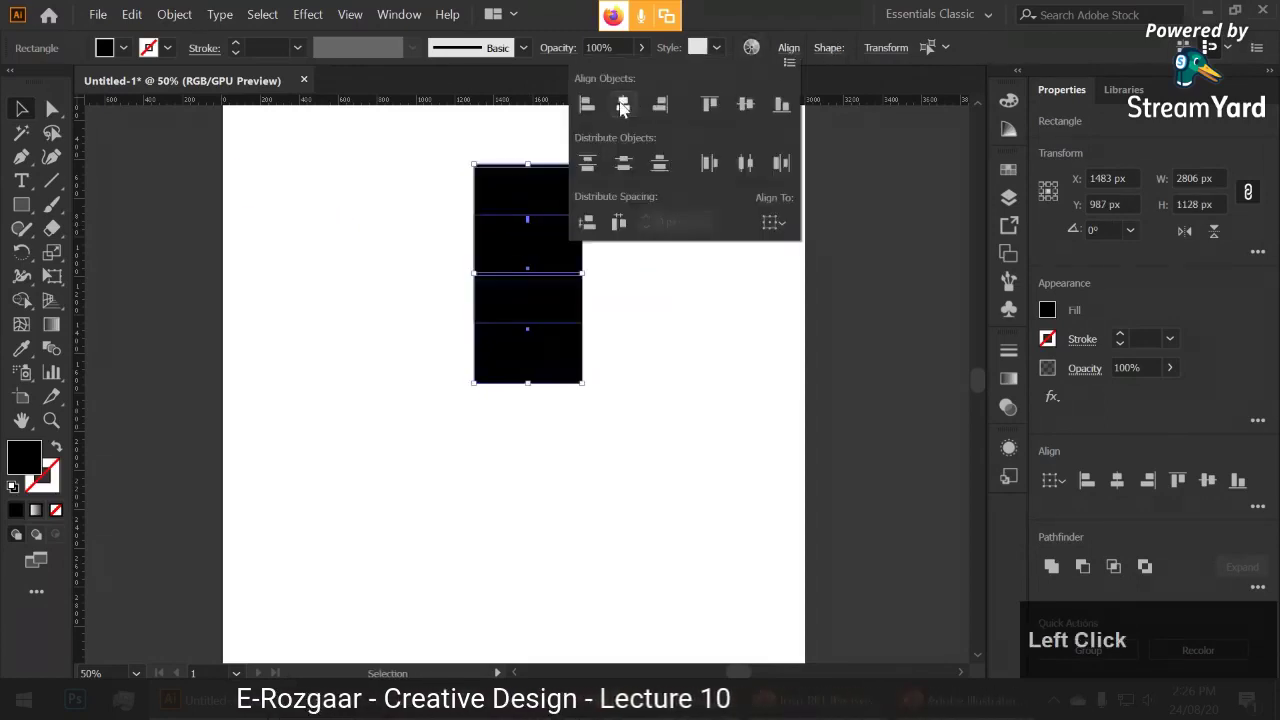
pyautogui.hotkey('ctrl', 'z')
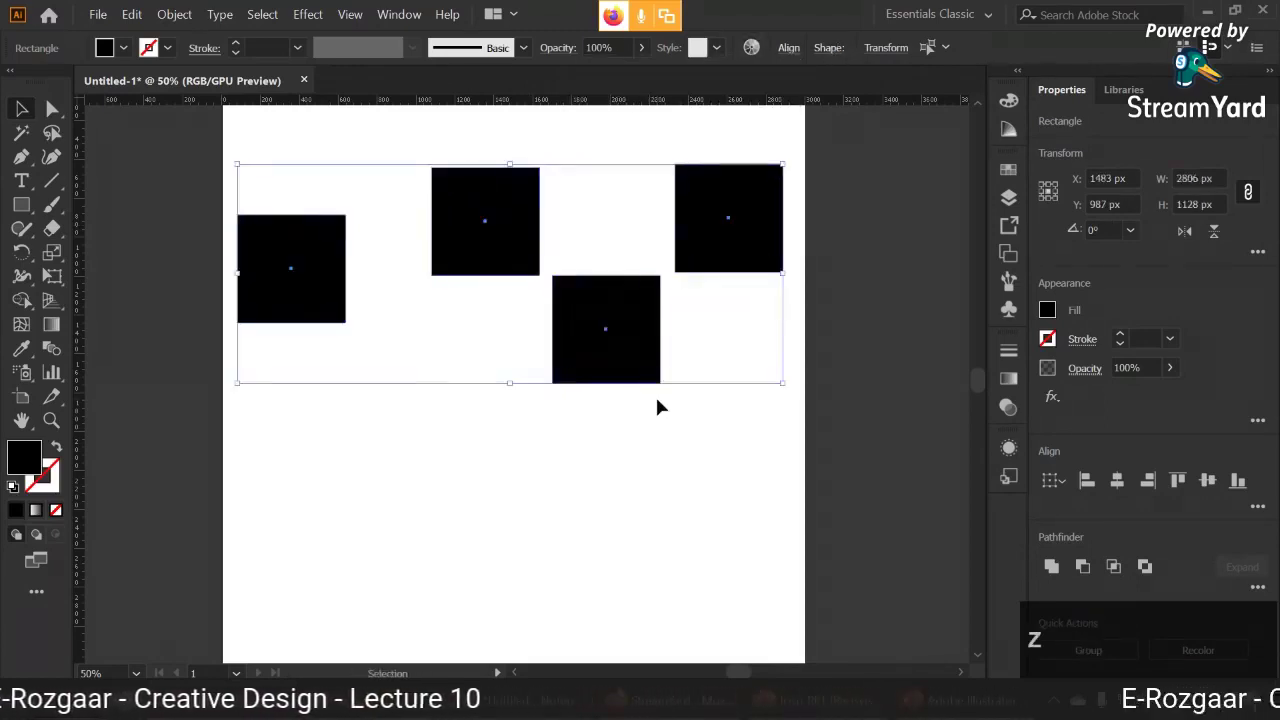
# - Distribute the four squares evenly by their horizontal centers, align their vertical centers, and deselect them
pyautogui.click(788, 48)
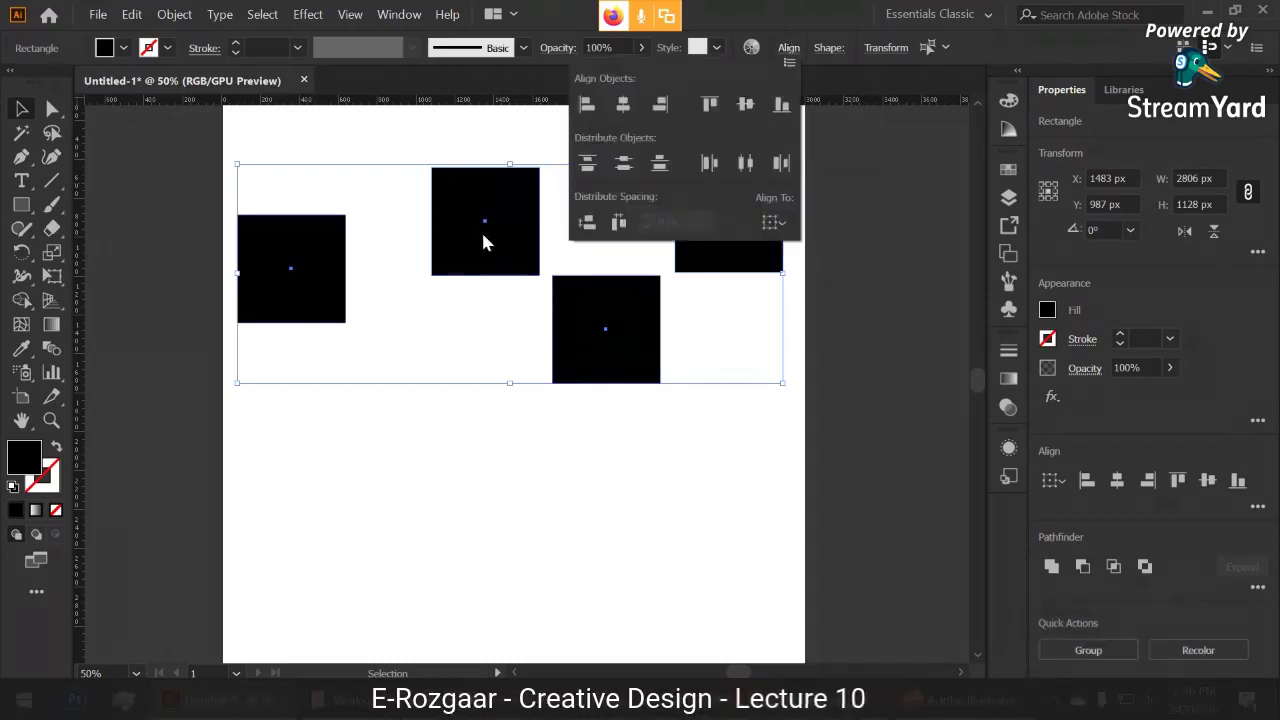
pyautogui.click(745, 163)
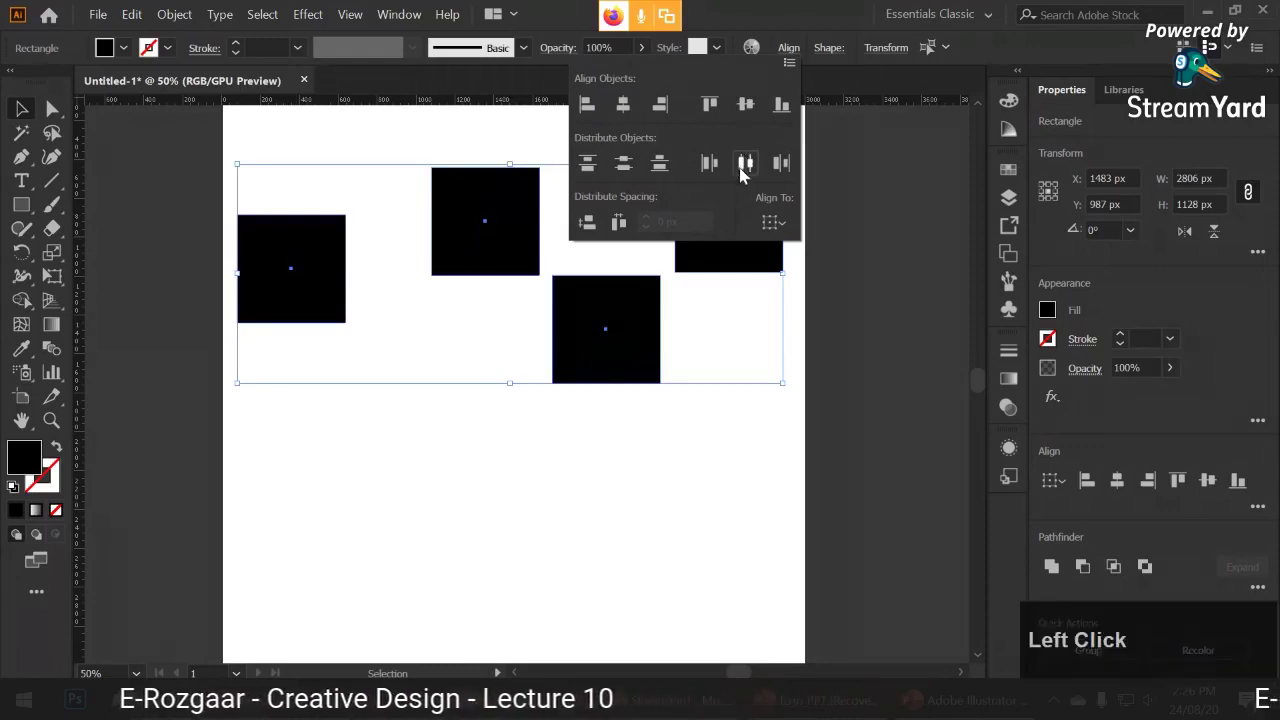
pyautogui.click(746, 104)
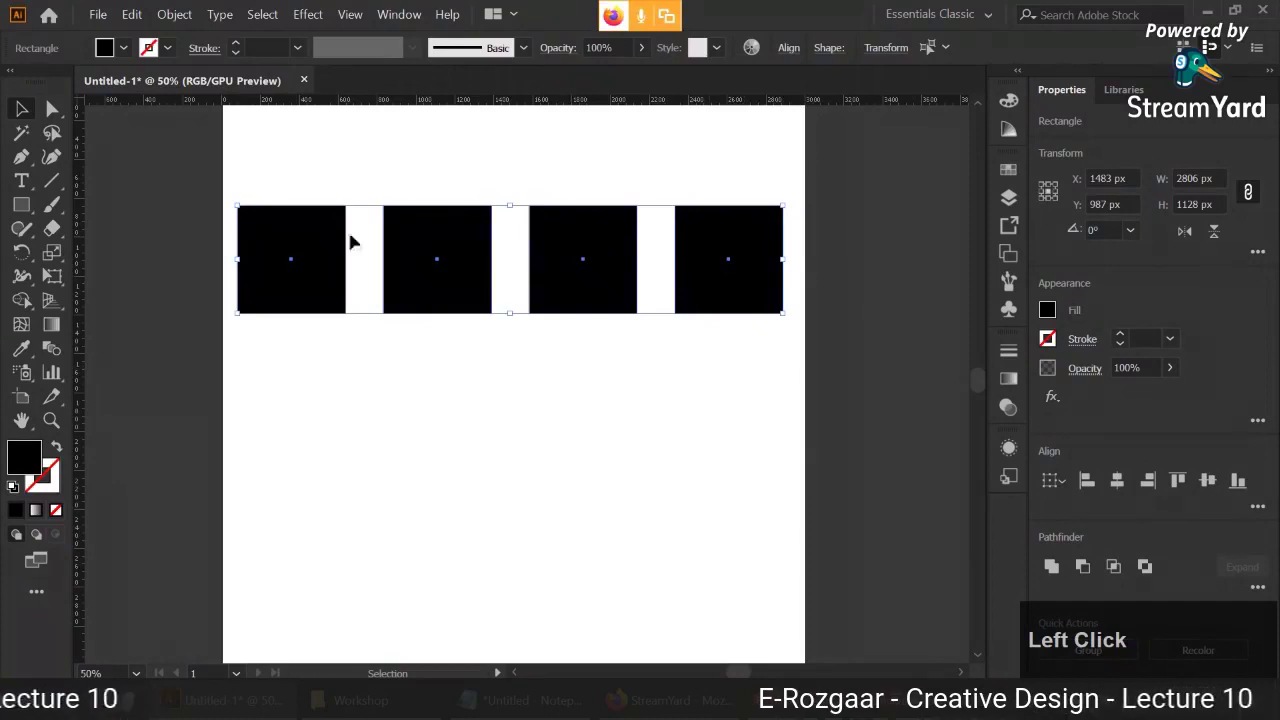
pyautogui.click(706, 401)
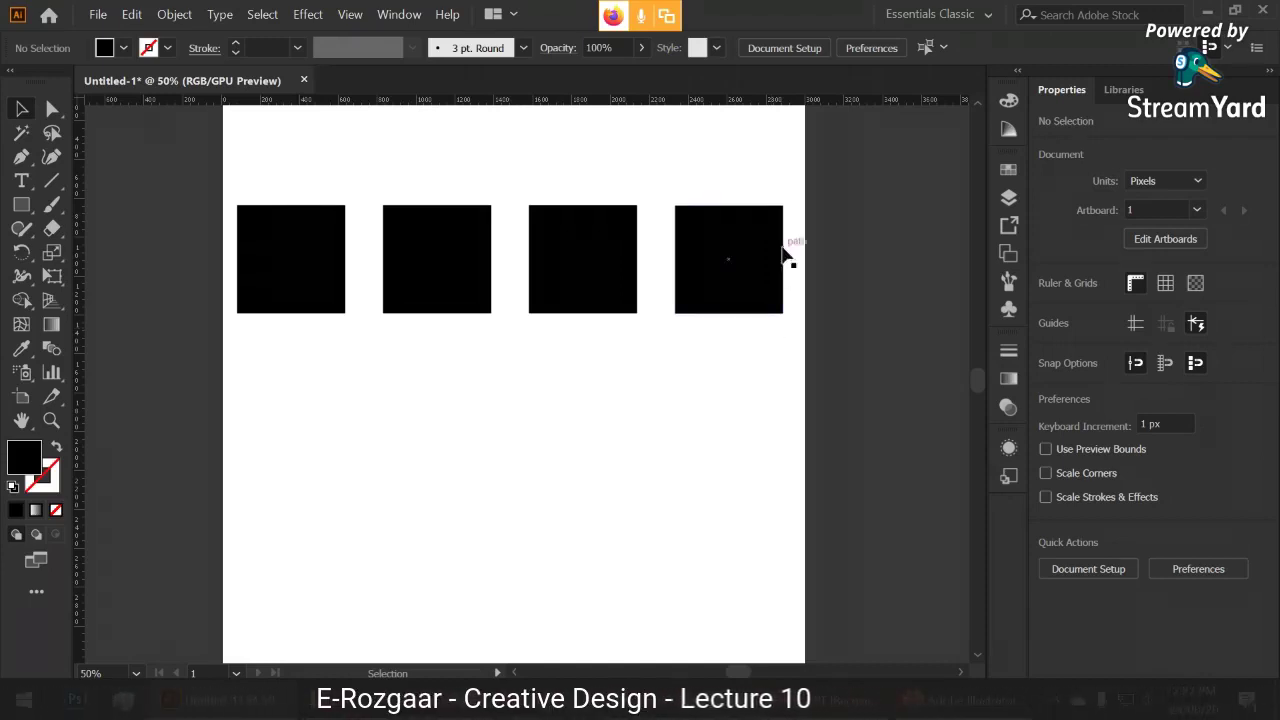
# - Move three squares out of the aligned row, then select all four and view the alignment options without applying any
pyautogui.moveTo(780, 254); pyautogui.dragTo(734, 251)
pyautogui.moveTo(491, 254); pyautogui.dragTo(372, 276)
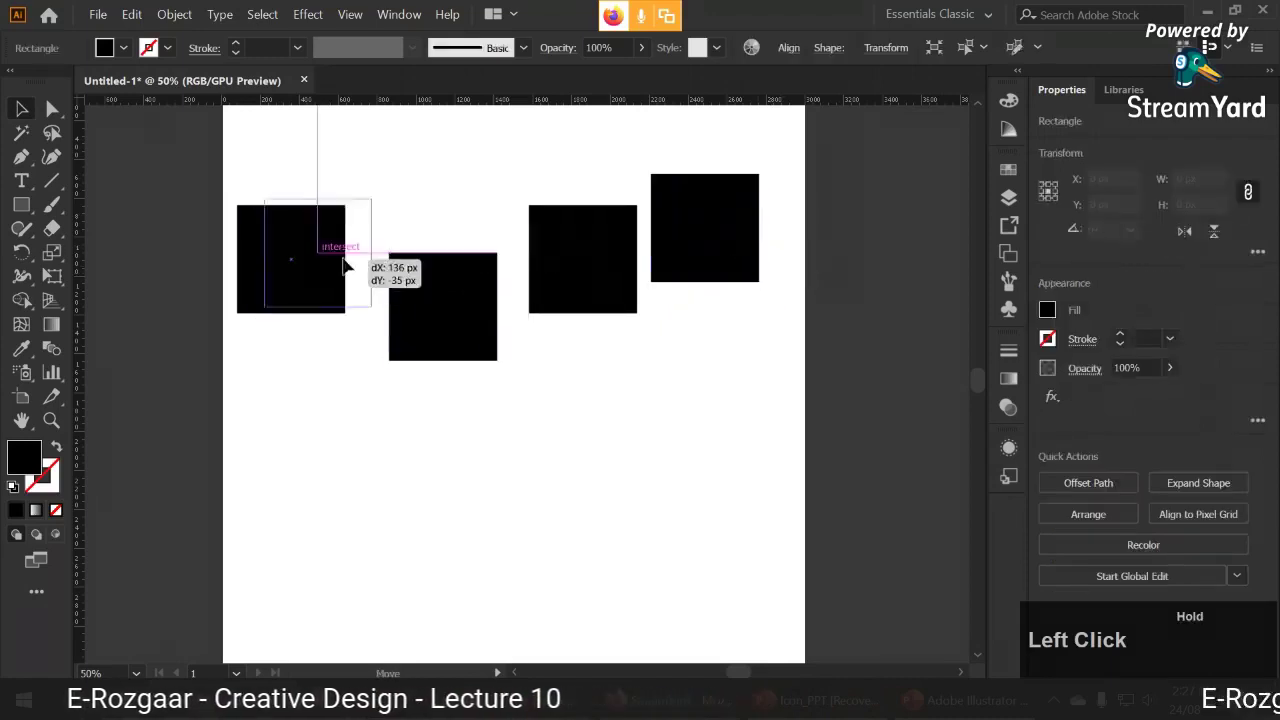
pyautogui.moveTo(675, 388); pyautogui.dragTo(251, 240)
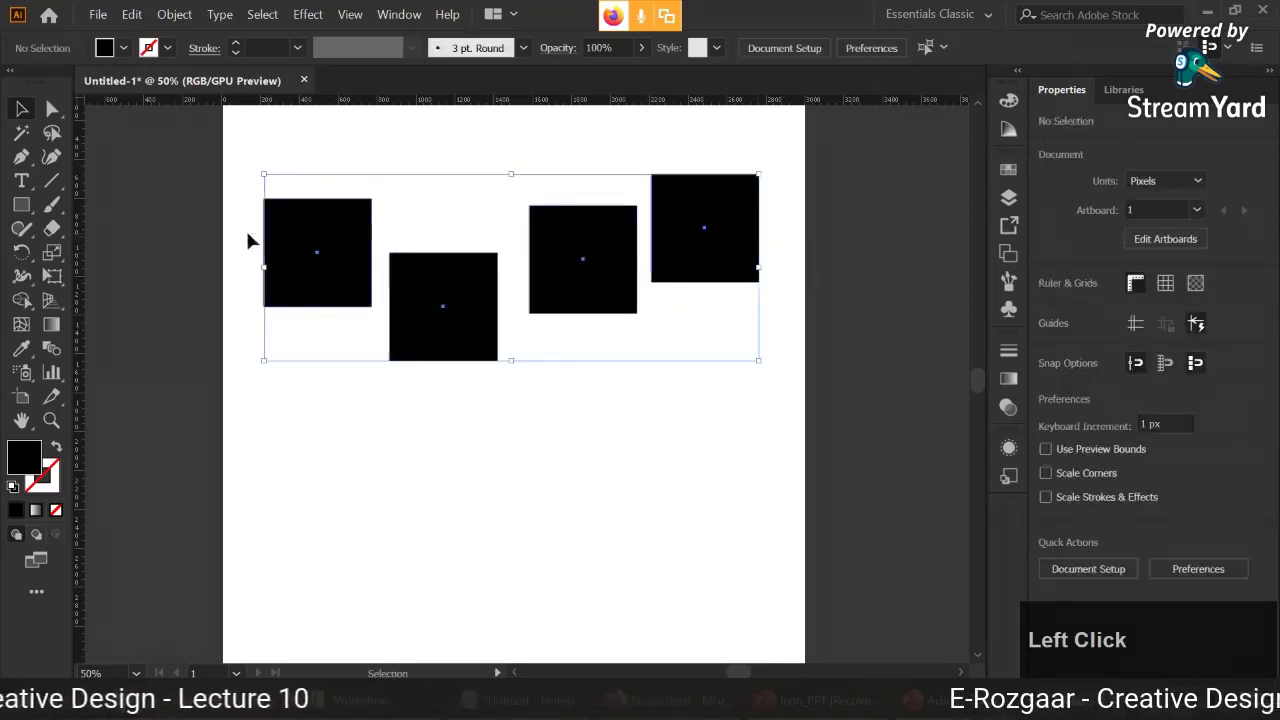
pyautogui.click(788, 47)
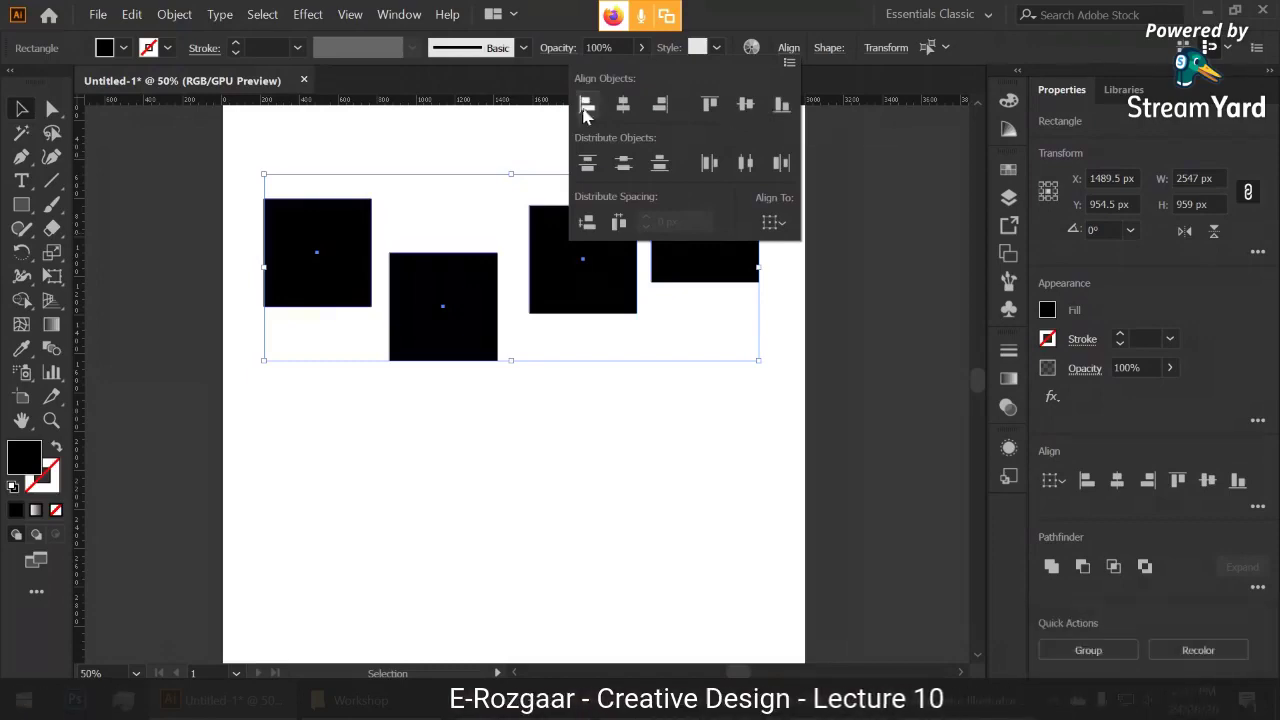
pyautogui.click(434, 163)
pyautogui.click(434, 163)
# - Examine the tool list in the Keyboard Shortcuts dialog and close it without changes
pyautogui.click(131, 14)
pyautogui.click(128, 14)
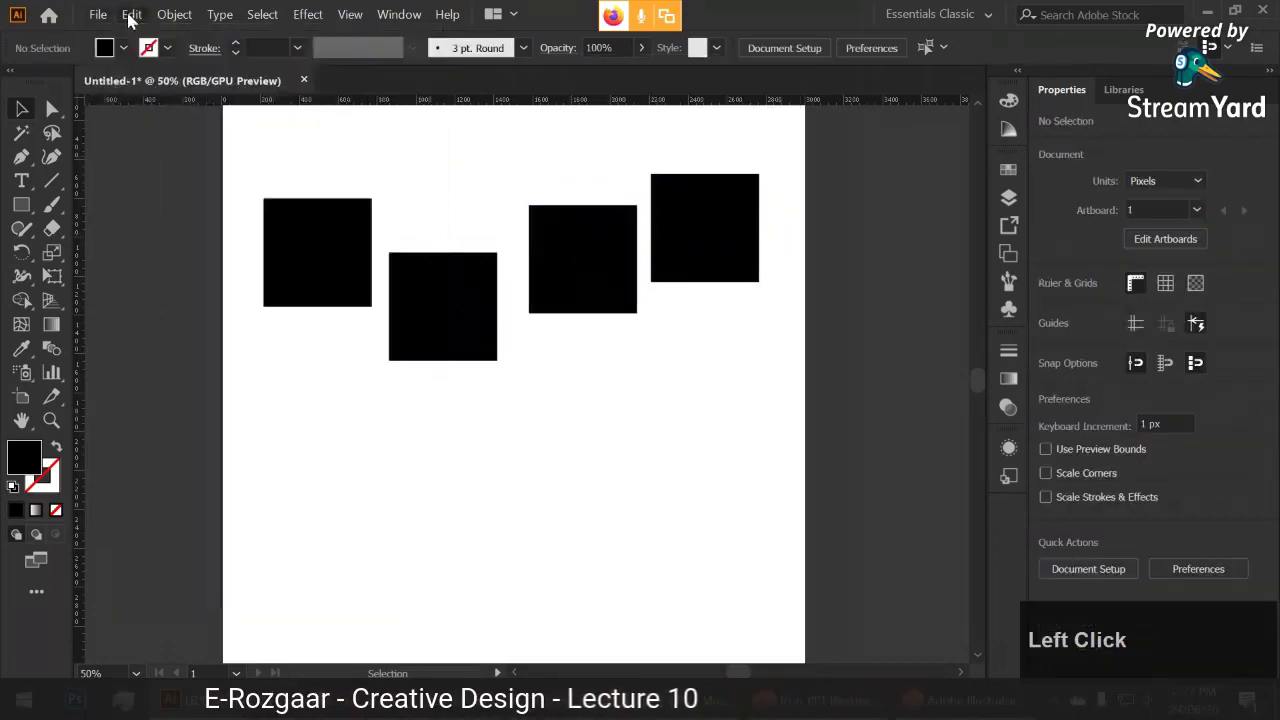
pyautogui.click(130, 16)
pyautogui.click(244, 543)
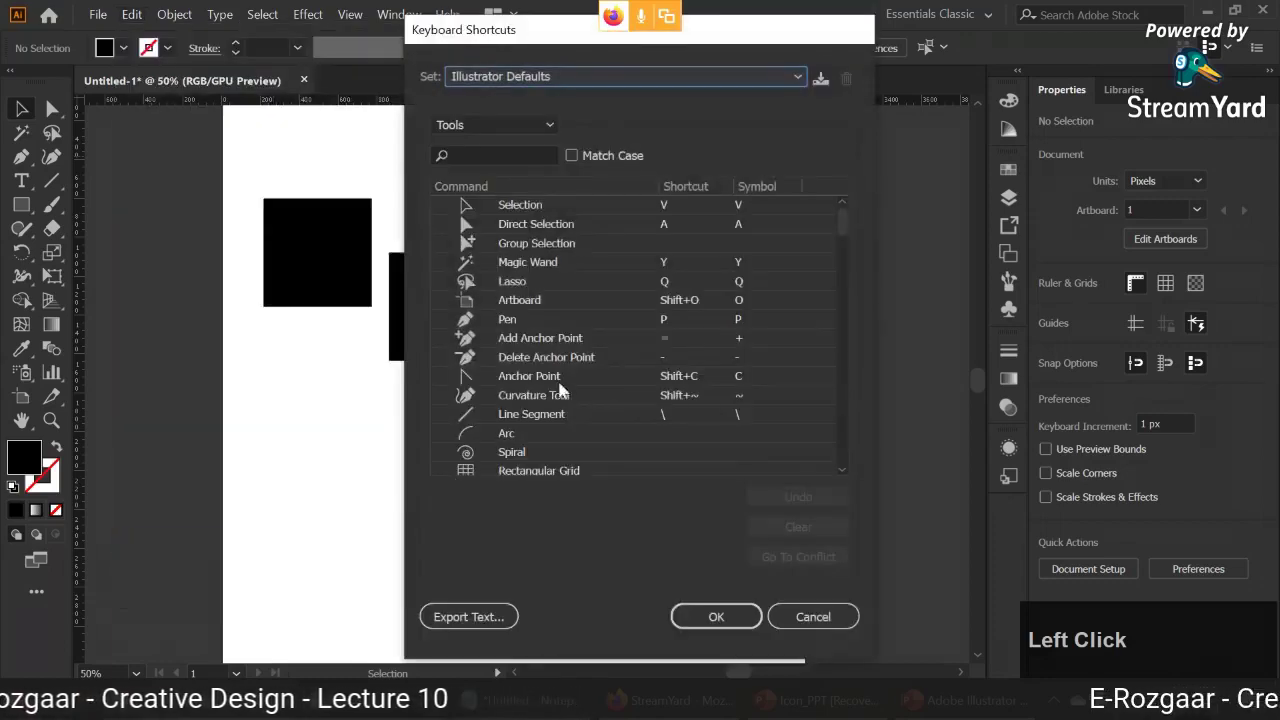
pyautogui.scroll(-15, 728, 305)
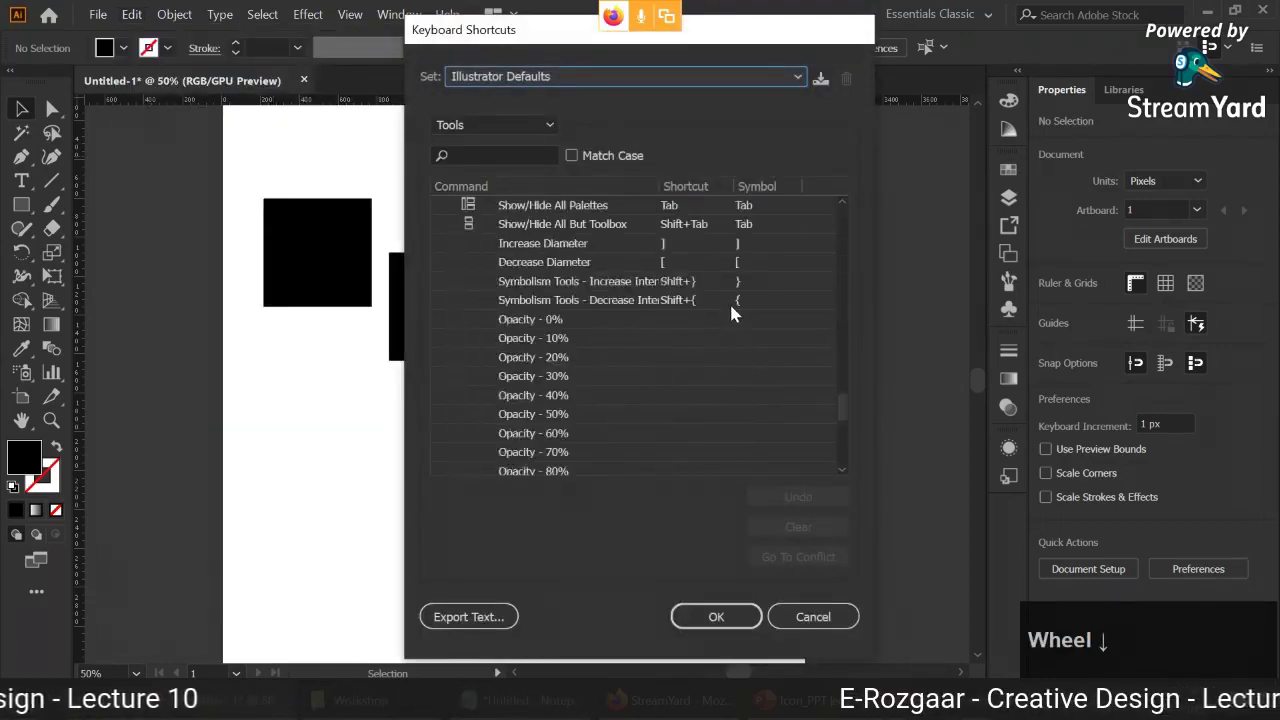
pyautogui.scroll(15, 731, 314)
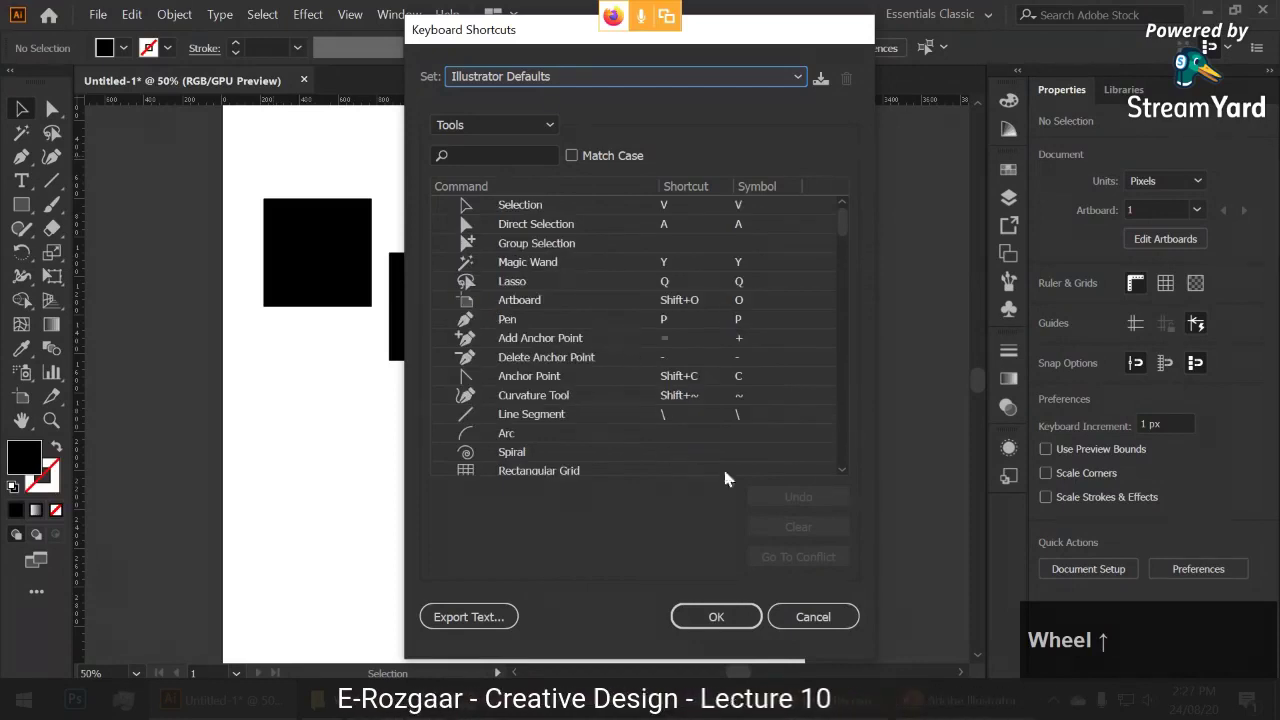
pyautogui.click(813, 616)
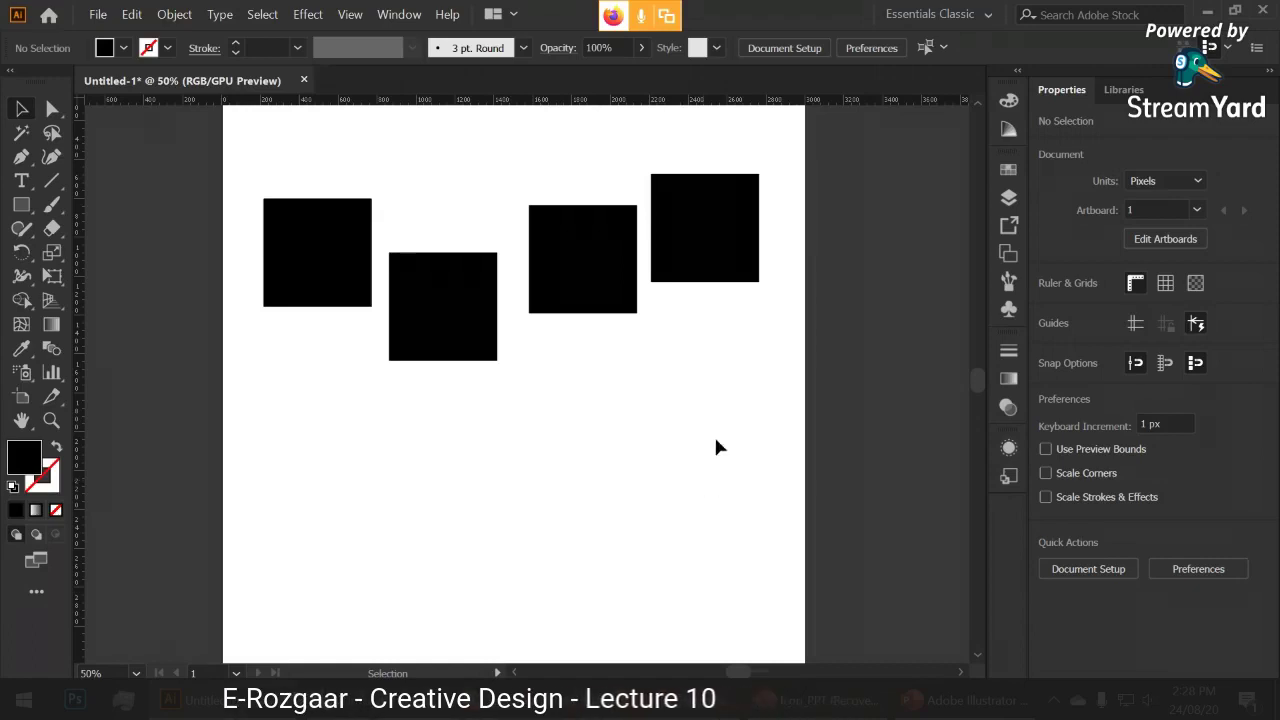
# - Select all four squares and delete them
pyautogui.moveTo(714, 440); pyautogui.dragTo(237, 234)
pyautogui.press('Delete')
# - Draw an area text frame about 1114 px wide and 620 px high, and delete it
pyautogui.click(21, 180)
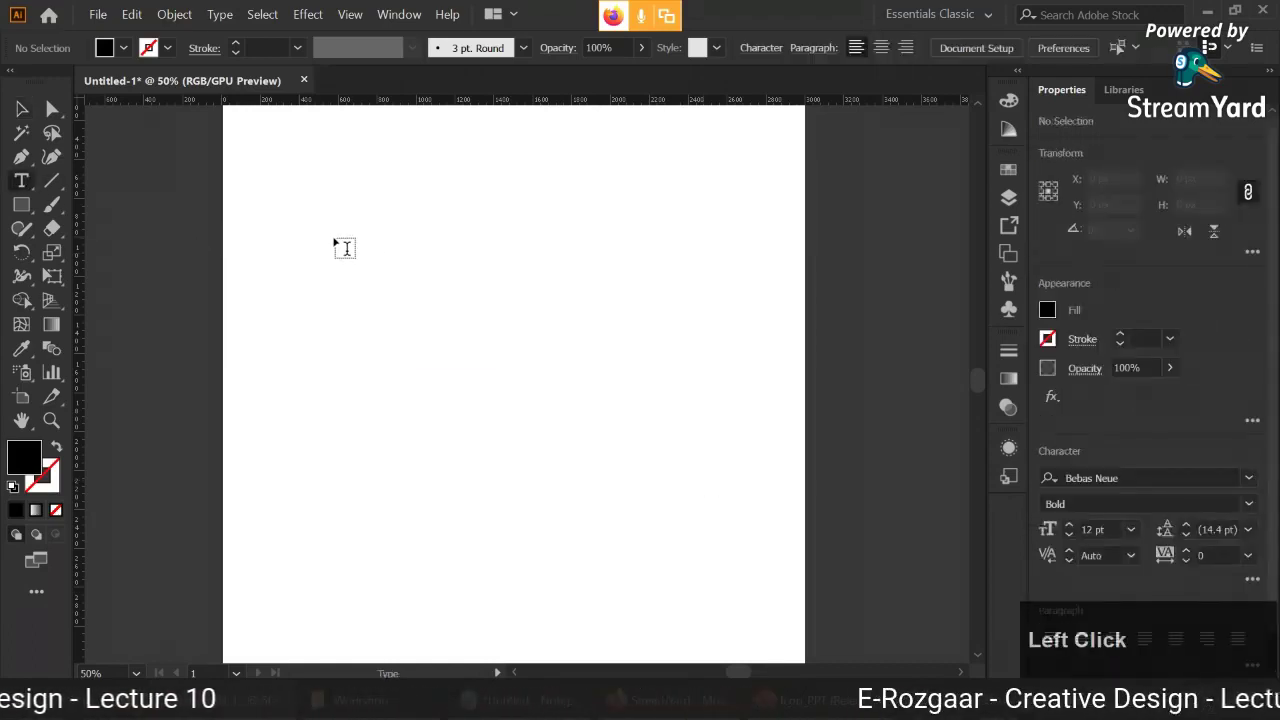
pyautogui.moveTo(335, 238); pyautogui.dragTo(550, 357)
pyautogui.click(22, 108)
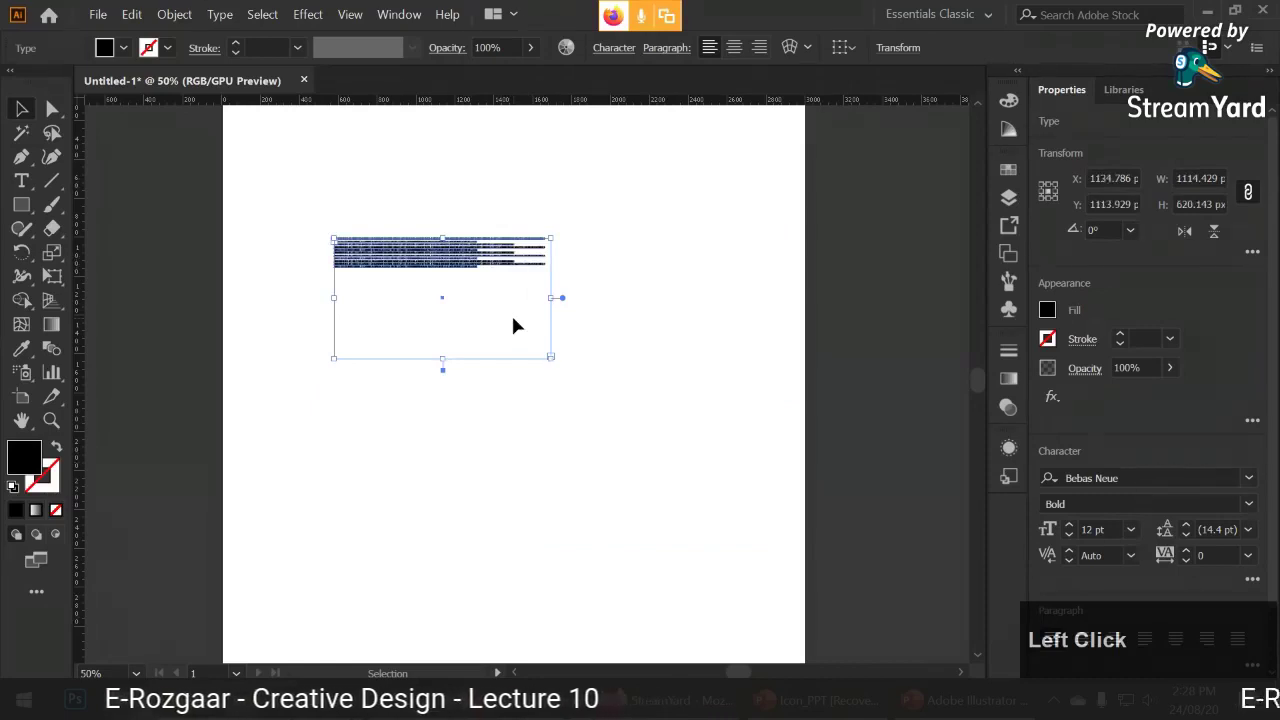
pyautogui.press('Delete')
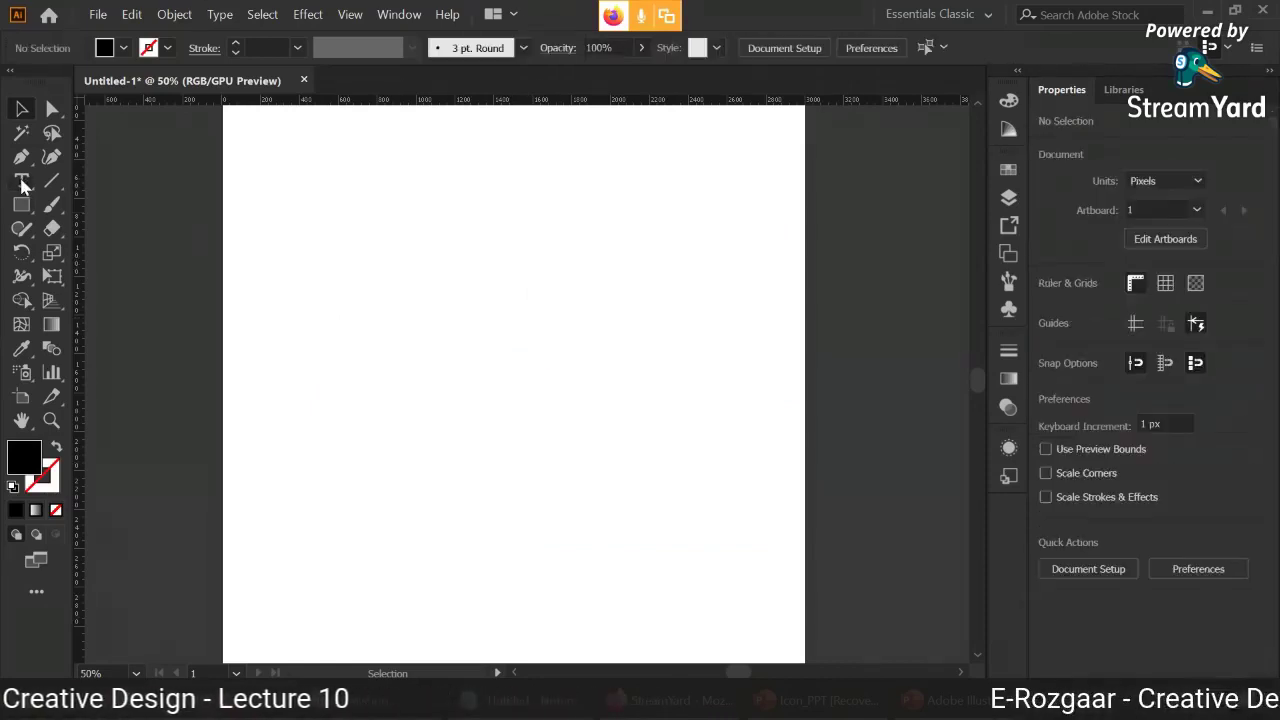
# - Place 12 pt Bebas Neue Bold point text on the artboard and enlarge it freehand
pyautogui.click(22, 183)
pyautogui.click(419, 276)
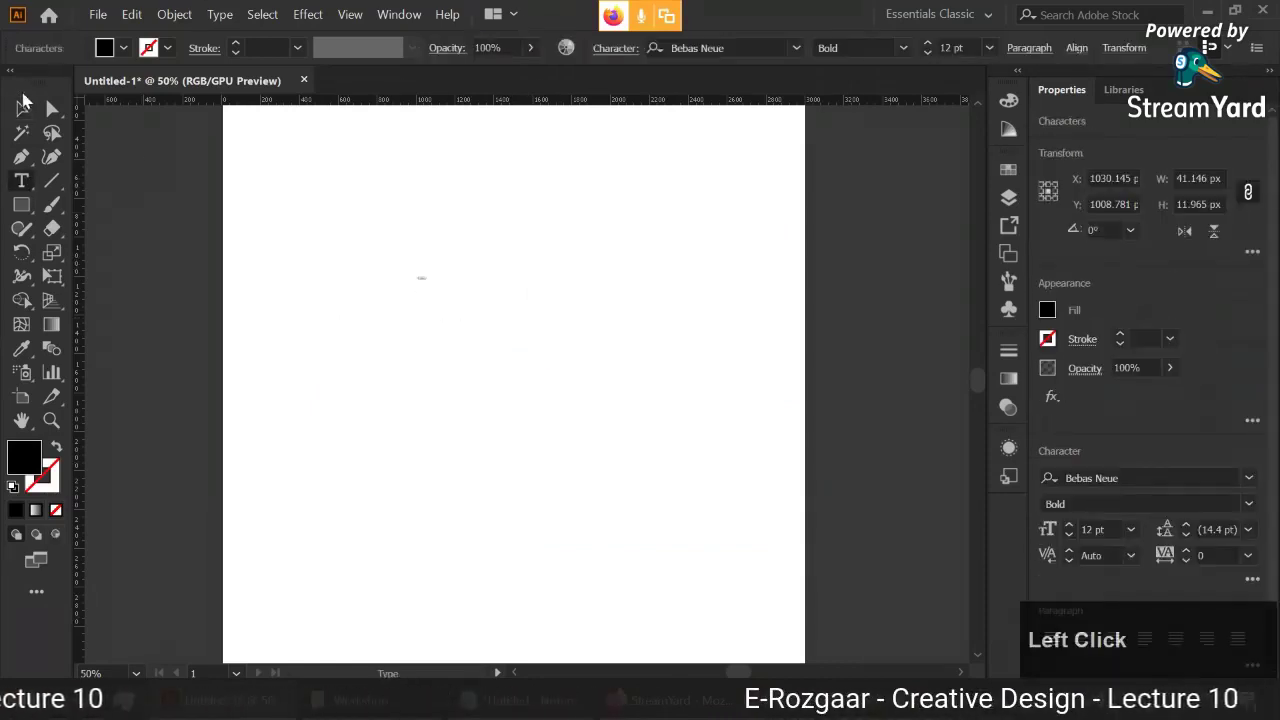
pyautogui.click(22, 106)
pyautogui.moveTo(427, 286); pyautogui.dragTo(592, 327)
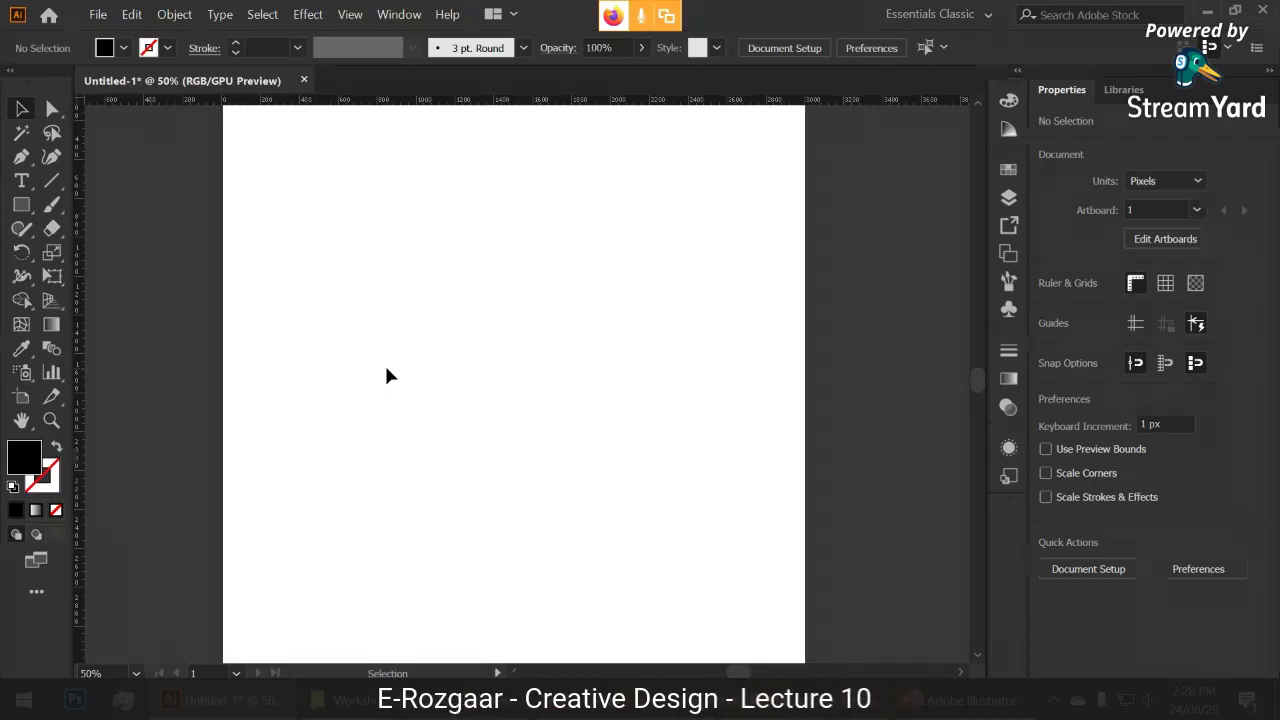
# - Switch to PowerPoint to check the remaining lecture topics at Gradients, and return to Illustrator
pyautogui.click(920, 700)
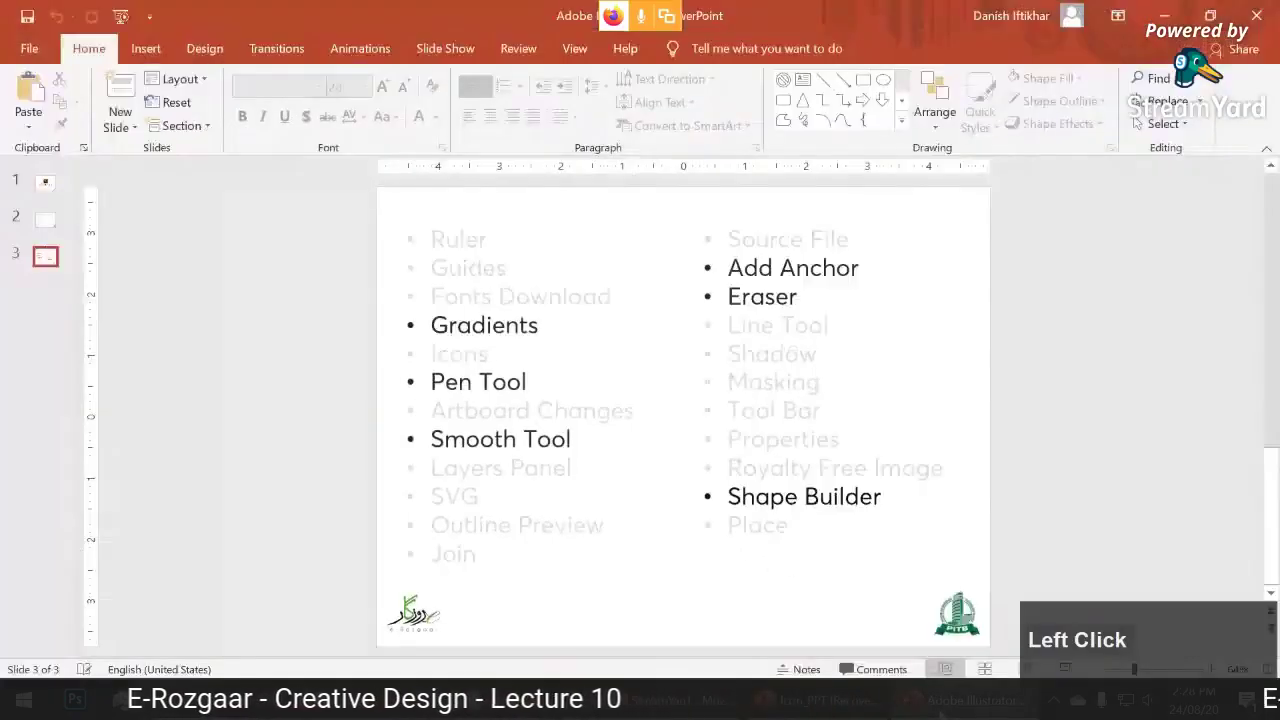
pyautogui.click(472, 329)
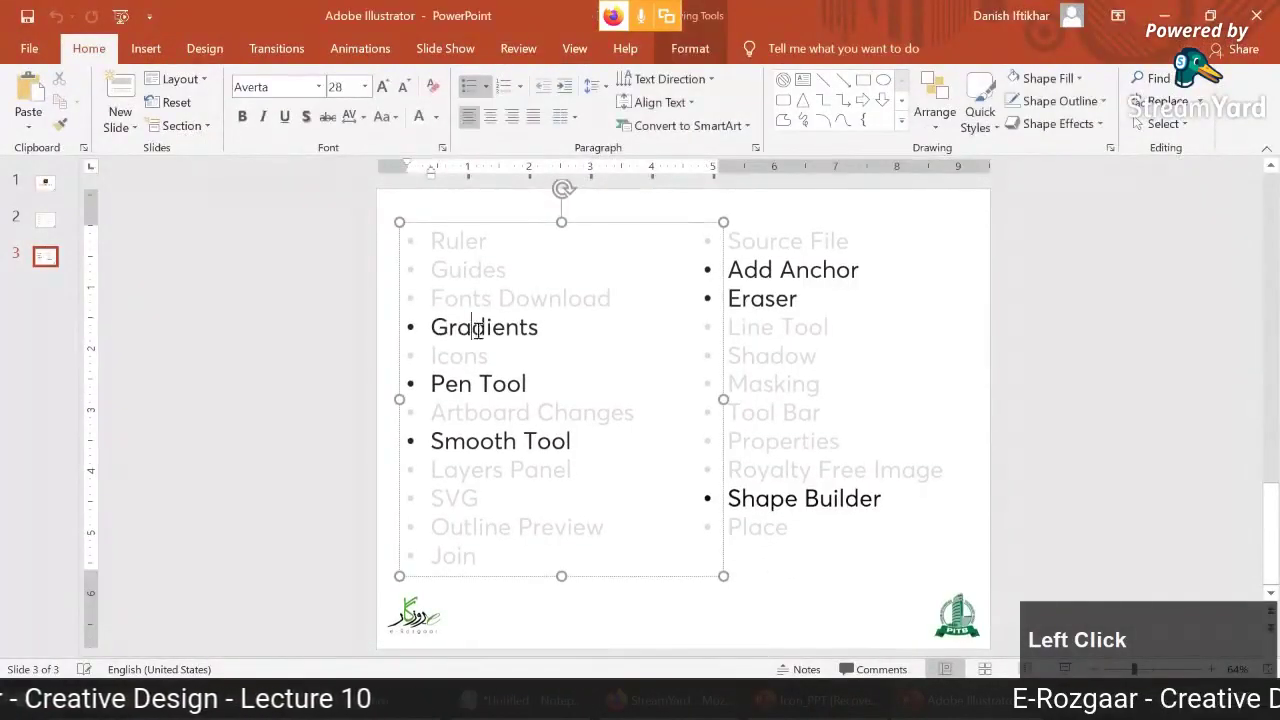
pyautogui.hotkey('alt', 'Tab')
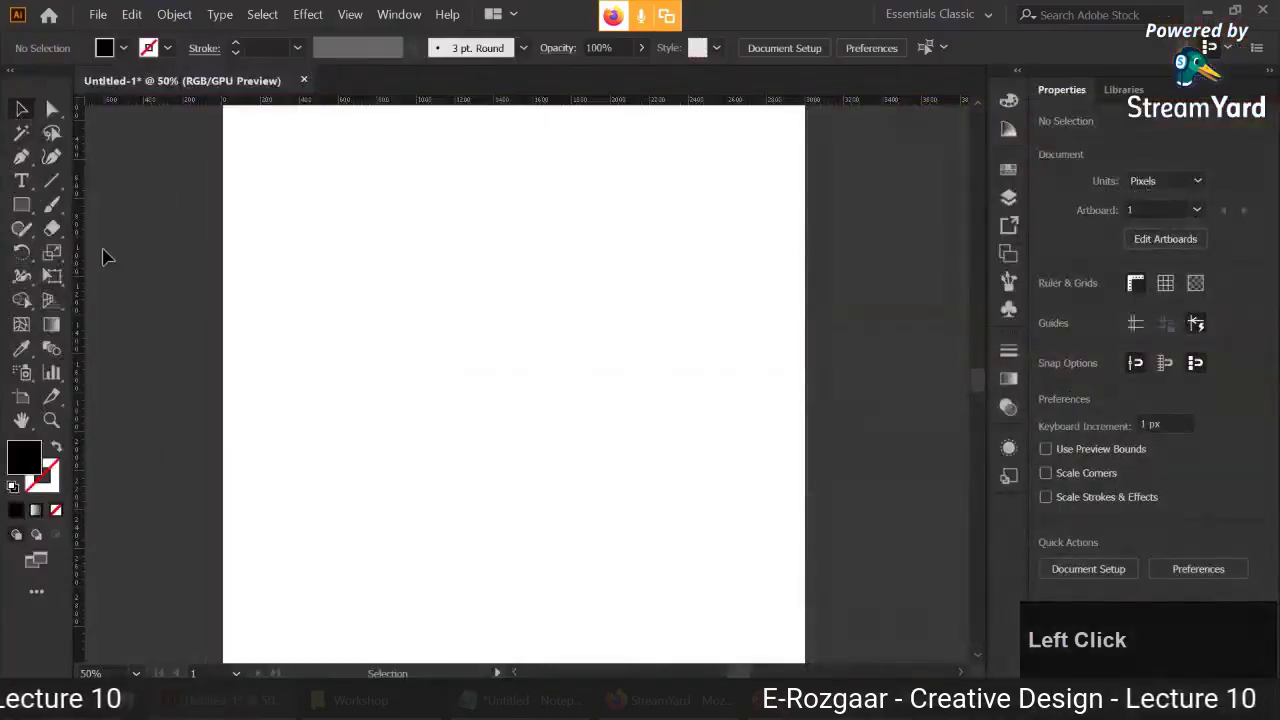
# - Draw a black rectangle about 2126 px wide and 836 px high, and move it down to center it horizontally on the artboard
pyautogui.click(23, 206)
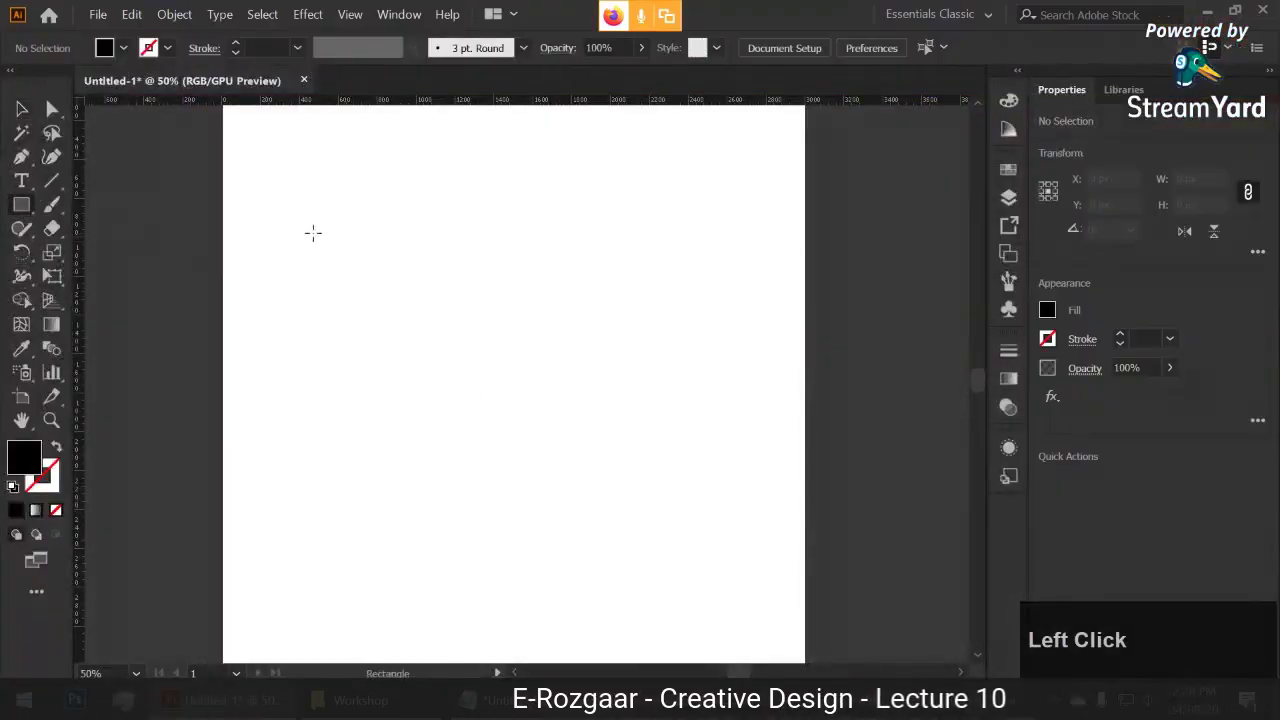
pyautogui.moveTo(313, 233); pyautogui.dragTo(727, 395)
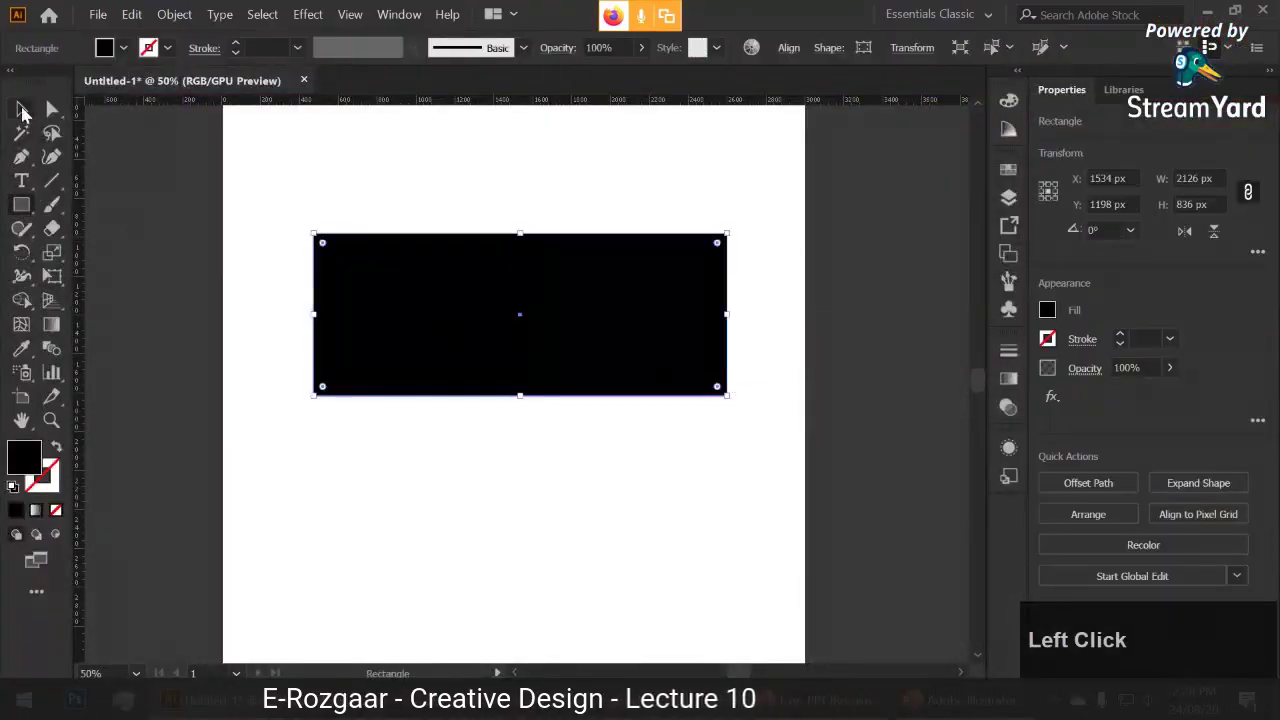
pyautogui.click(22, 110)
pyautogui.moveTo(486, 314); pyautogui.dragTo(480, 378)
pyautogui.click(532, 498)
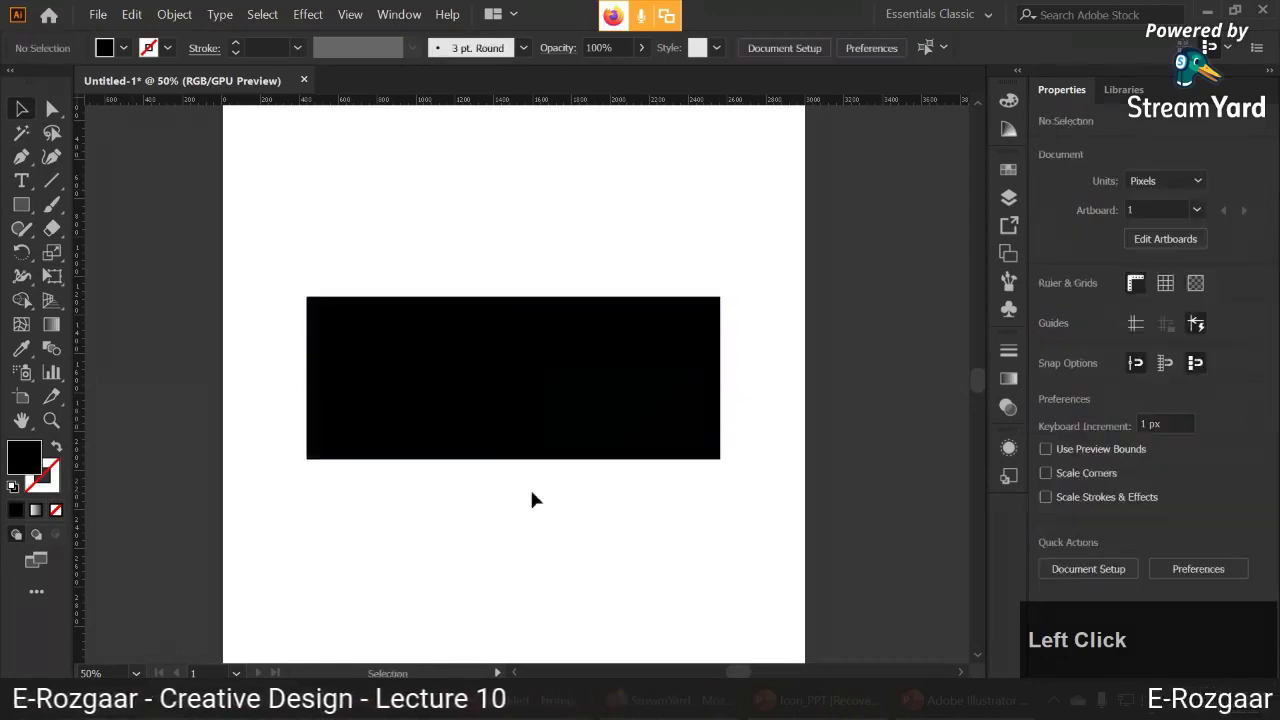
pyautogui.press('space')
pyautogui.moveTo(532, 494)
pyautogui.mouseDown()
pyautogui.moveTo(543, 476)
pyautogui.moveTo(546, 488)
pyautogui.mouseUp()
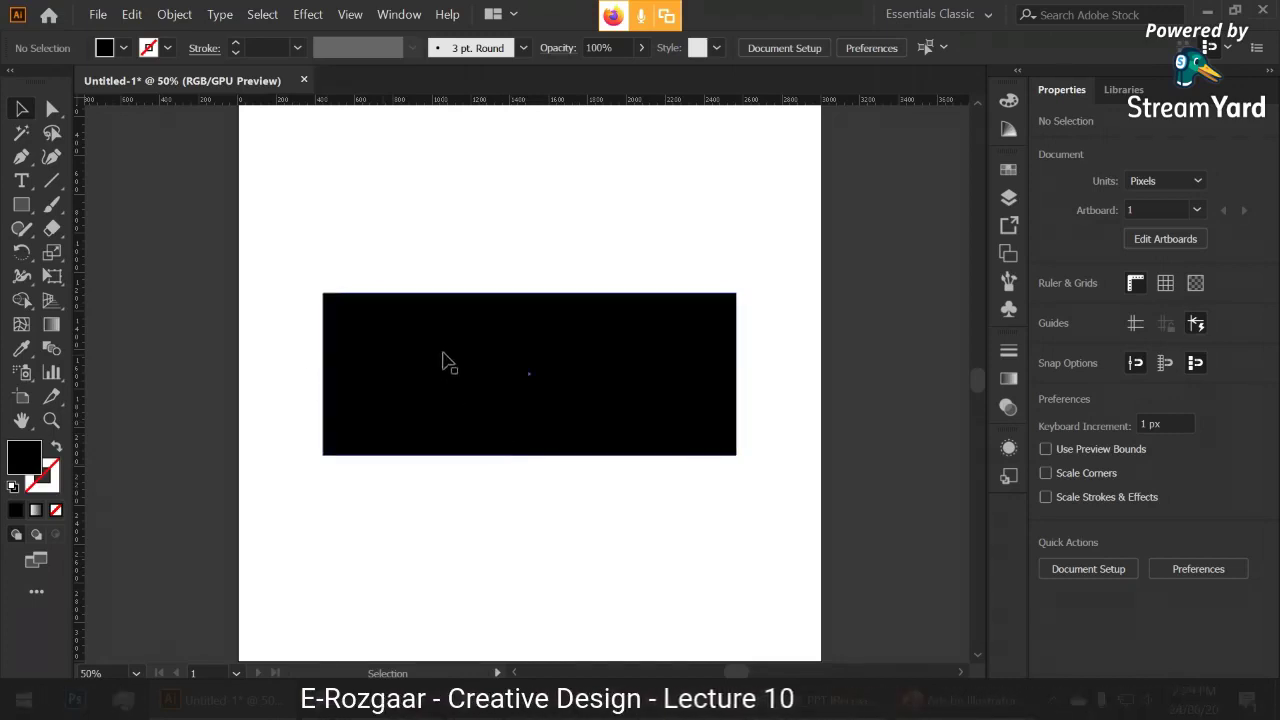
# - Fill the black rectangle with the default white-to-black linear gradient
pyautogui.click(392, 343)
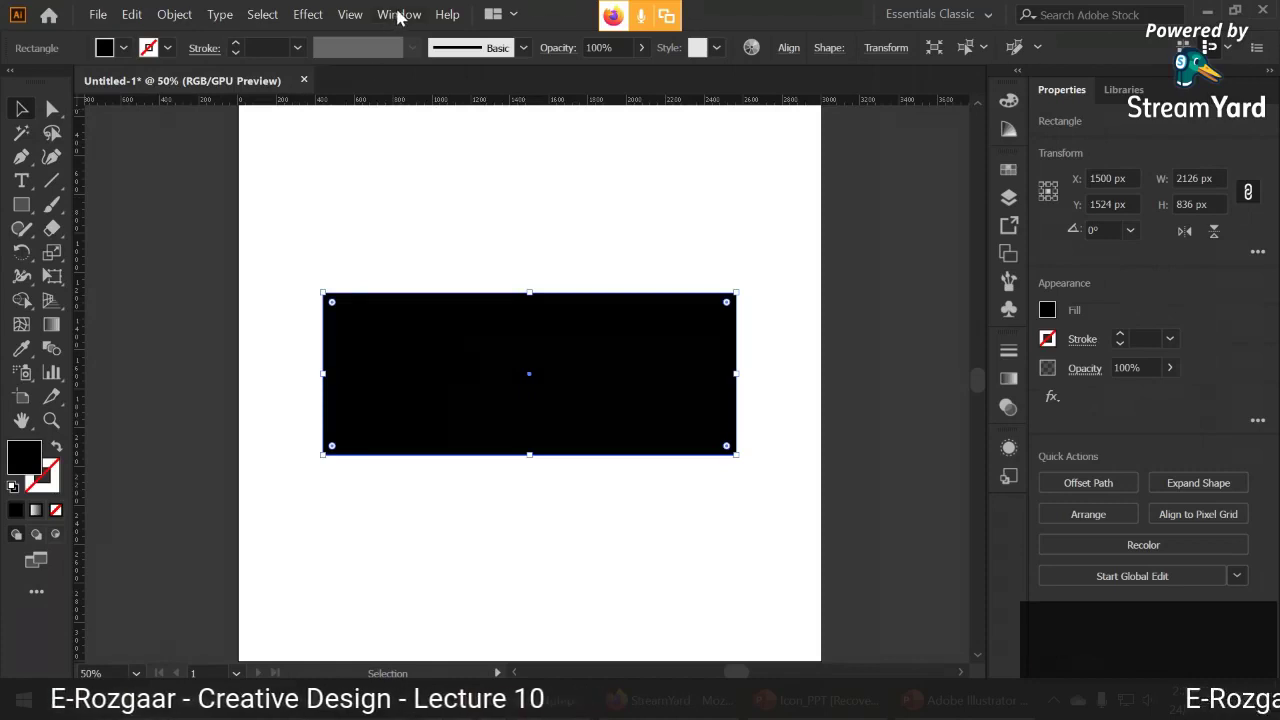
pyautogui.click(399, 14)
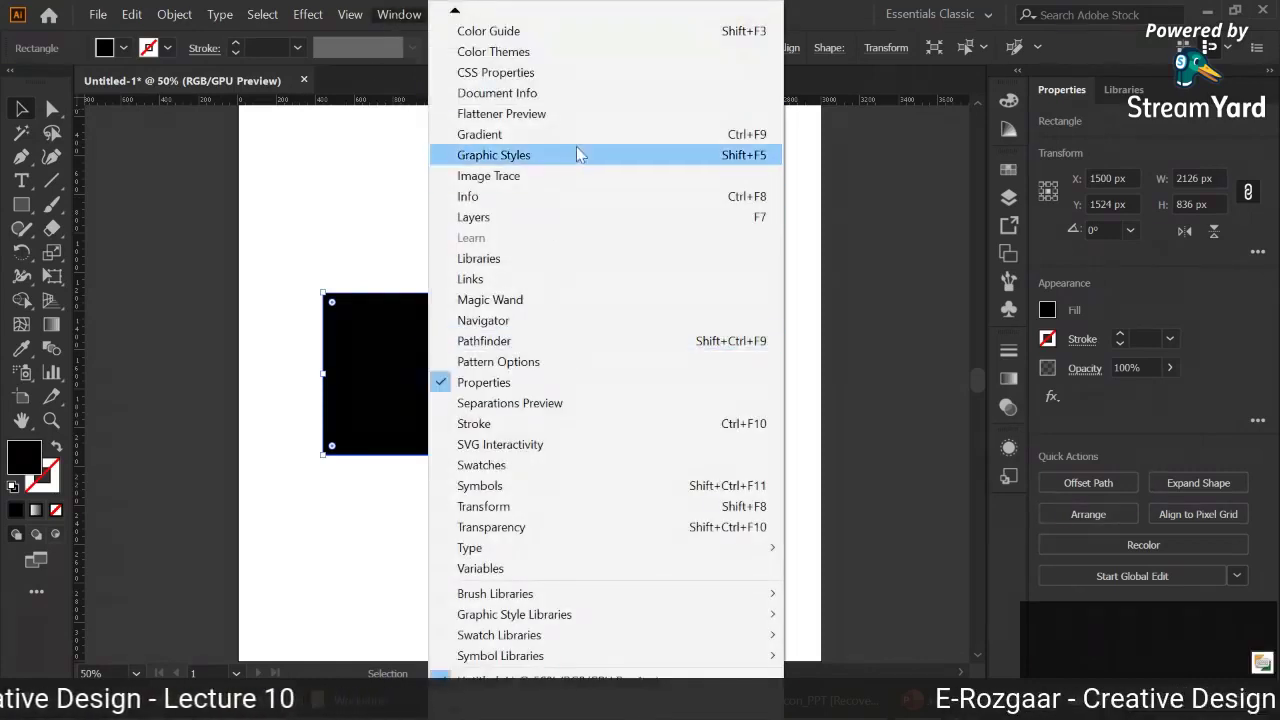
pyautogui.click(480, 134)
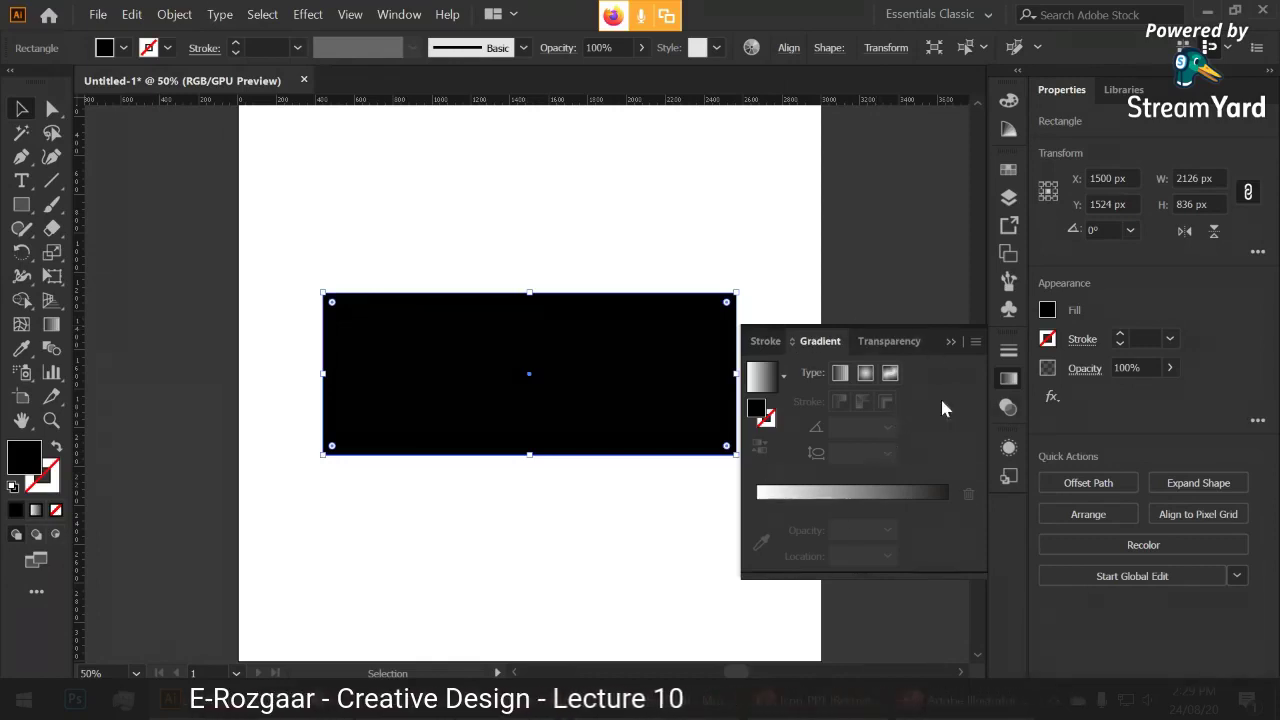
pyautogui.click(879, 495)
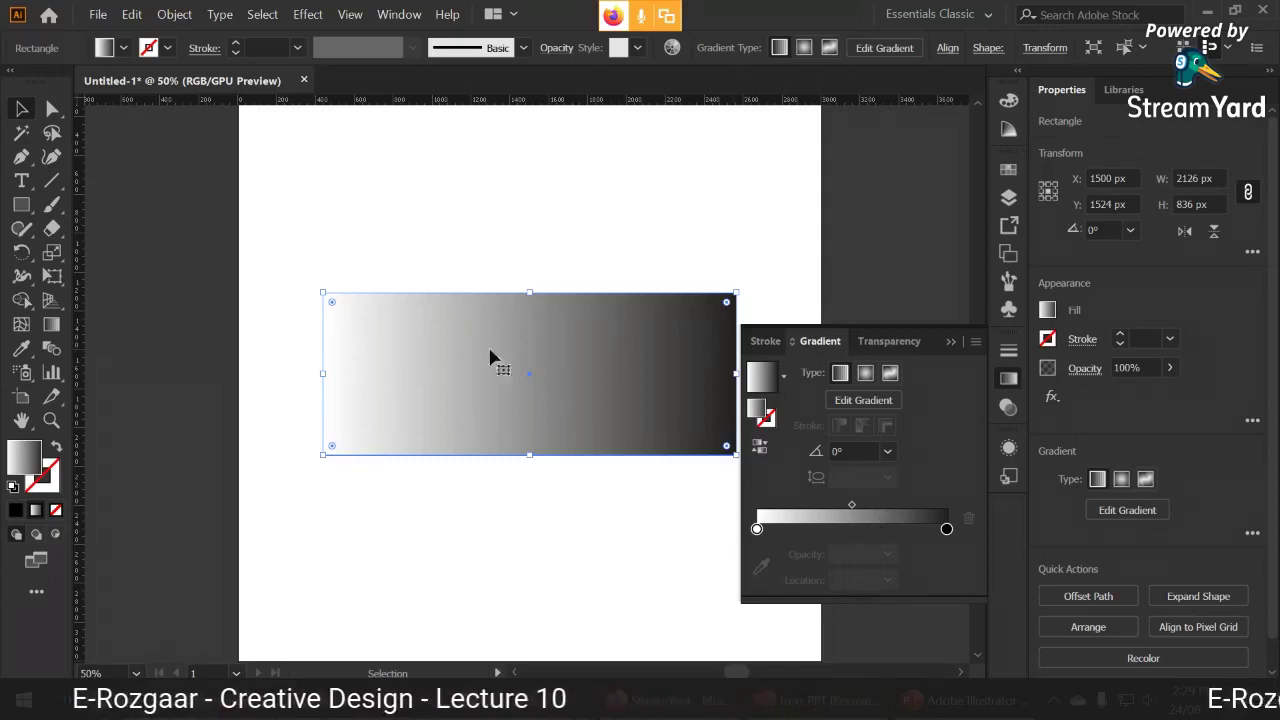
# - Move the gradient rectangle up to about X 1431 px, Y 924 px
pyautogui.moveTo(490, 357); pyautogui.dragTo(423, 237)
pyautogui.click(508, 428)
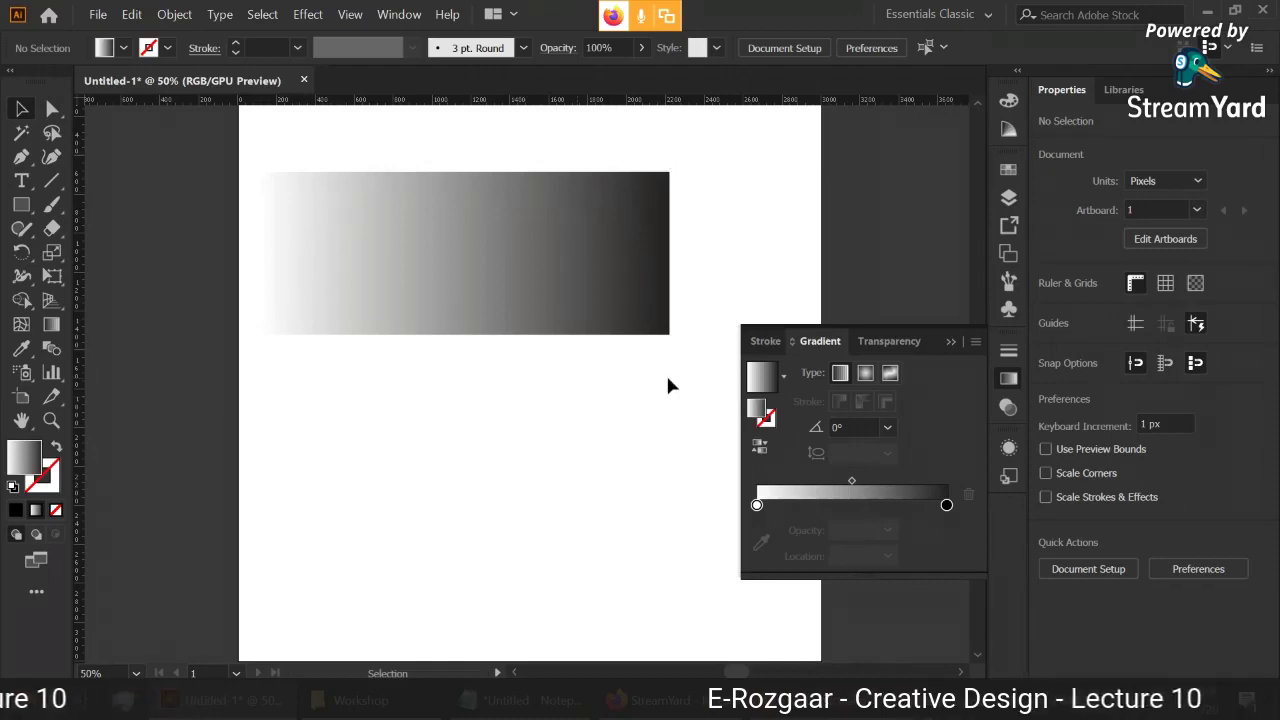
pyautogui.moveTo(359, 265); pyautogui.dragTo(440, 281)
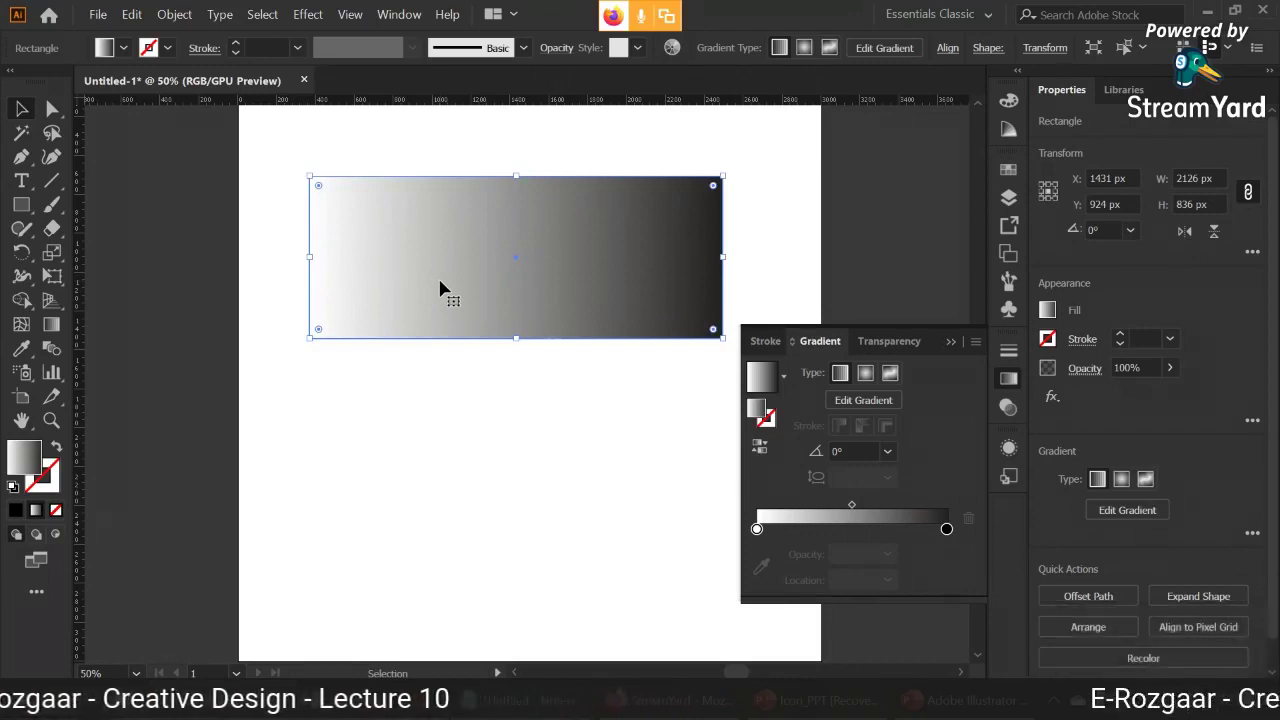
# - Look through the colour options for the gradient's white start stop and recolour it with the crimson-pink swatch
pyautogui.doubleClick(757, 530)
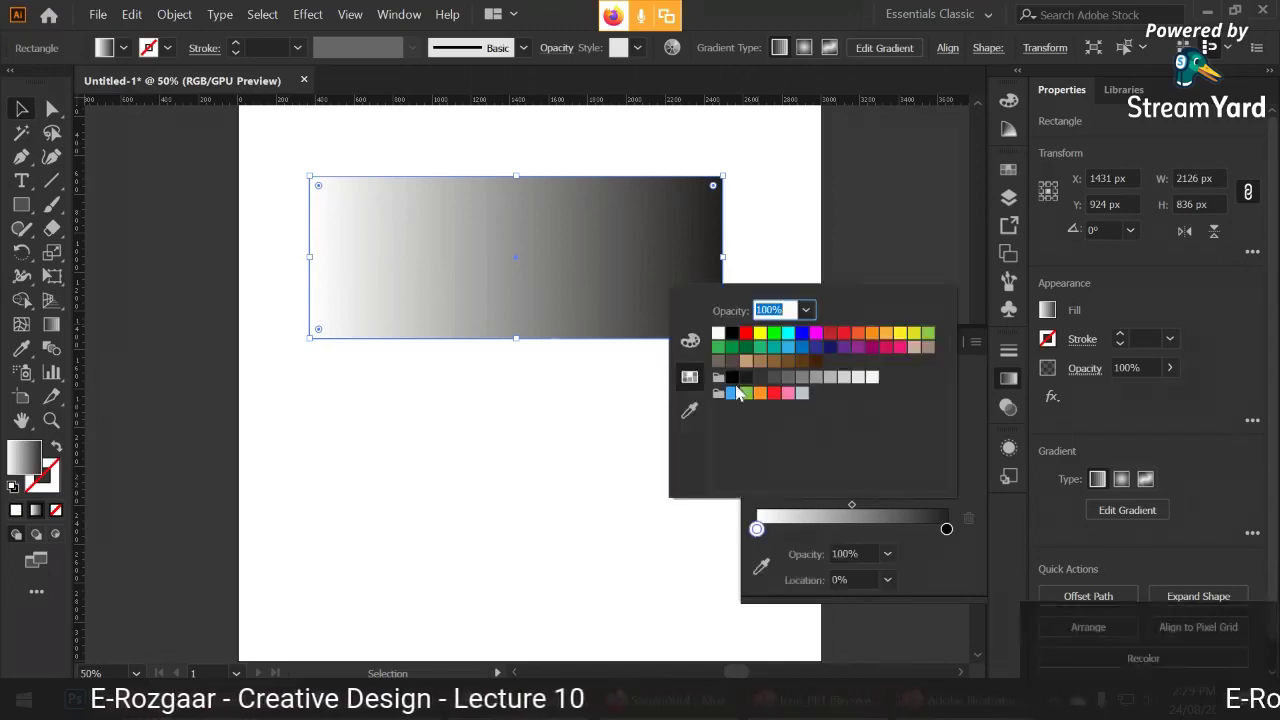
pyautogui.click(690, 341)
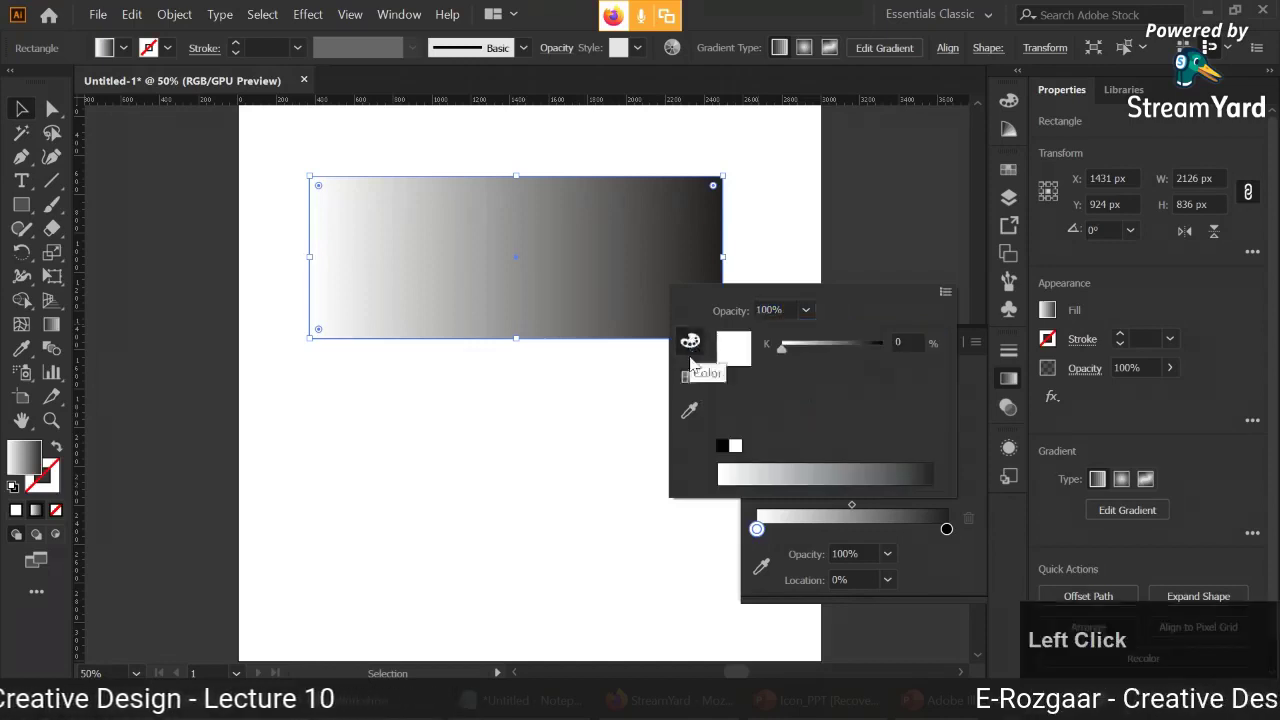
pyautogui.click(687, 374)
pyautogui.click(689, 402)
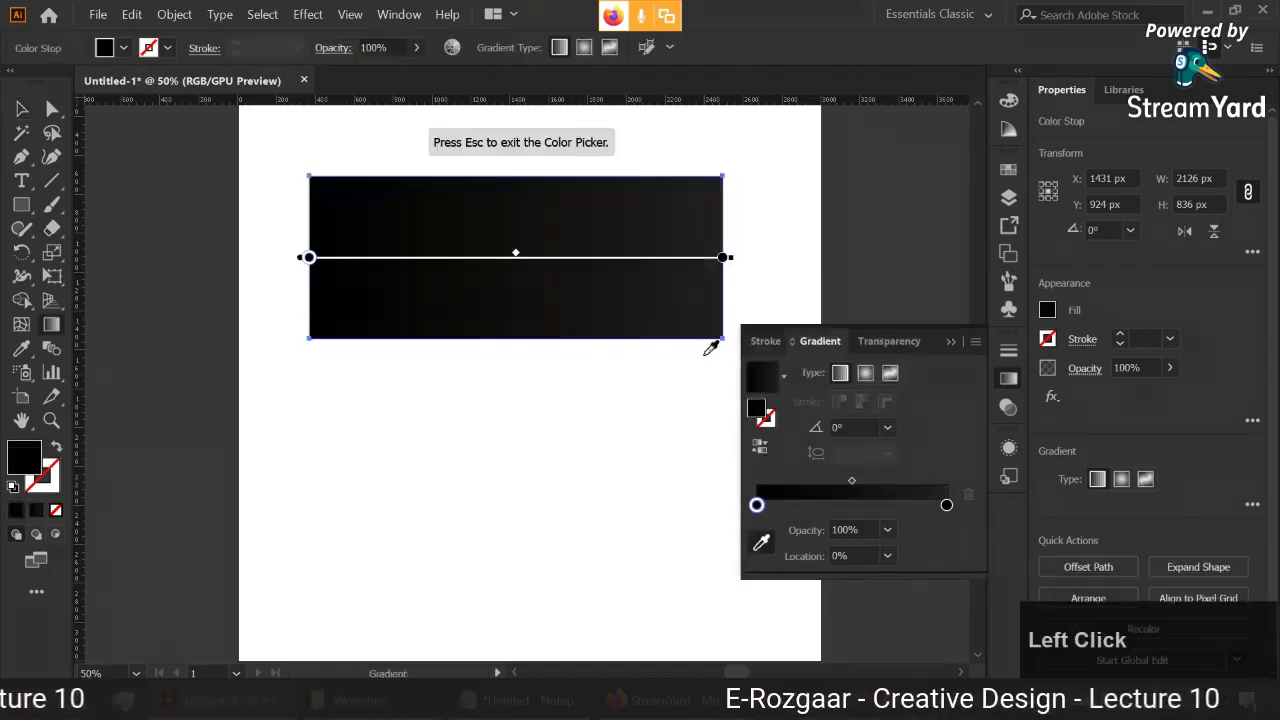
pyautogui.doubleClick(757, 504)
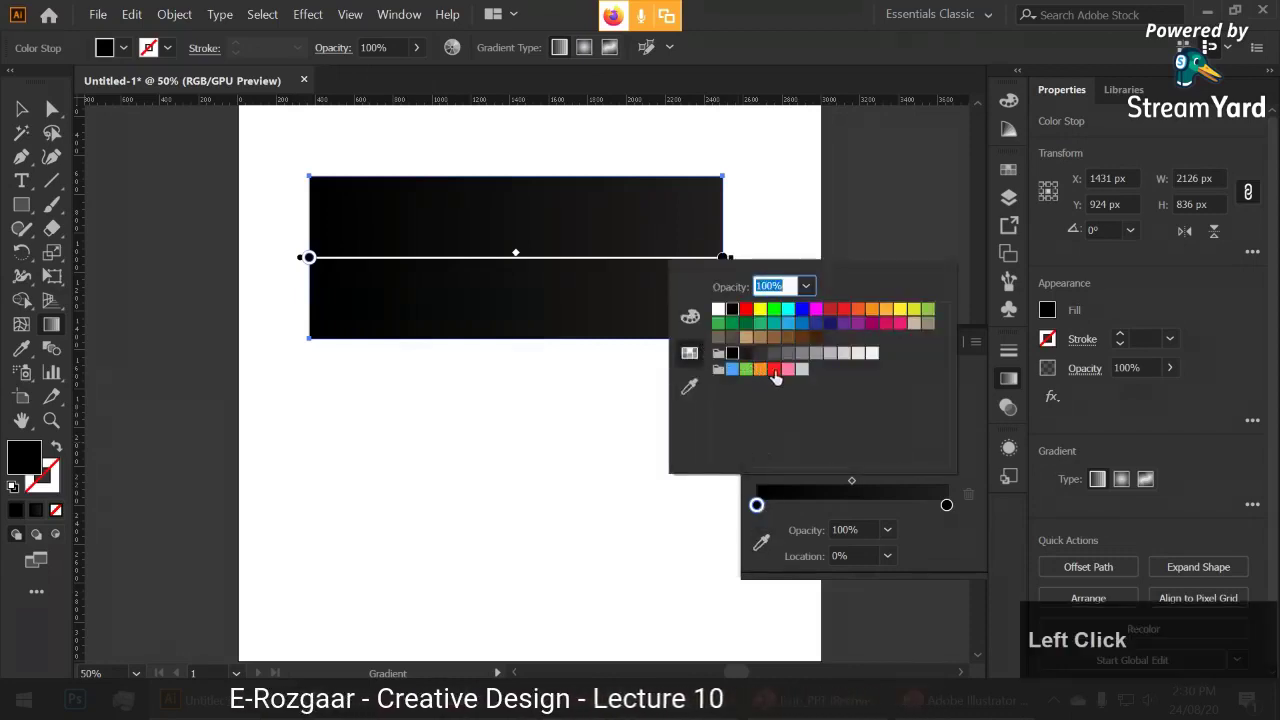
pyautogui.click(886, 323)
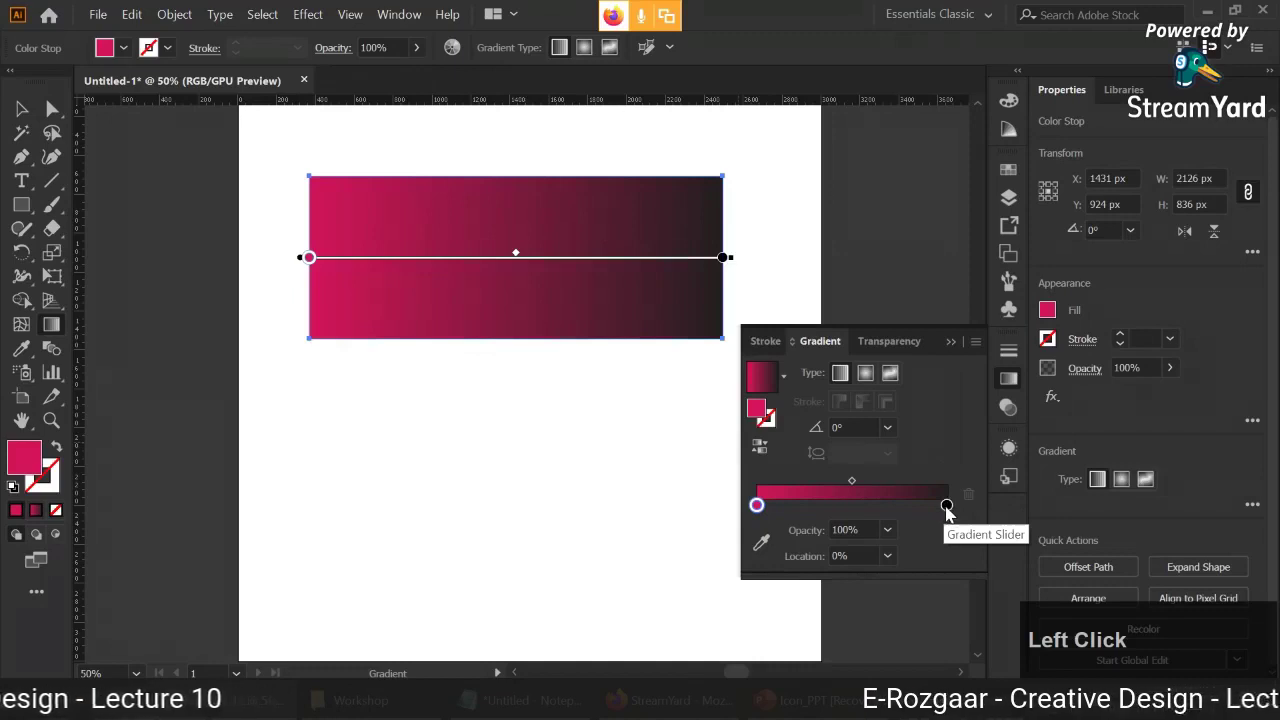
# - Try dark blue and green swatches on the gradient's black end stop and settle on light green
pyautogui.doubleClick(947, 505)
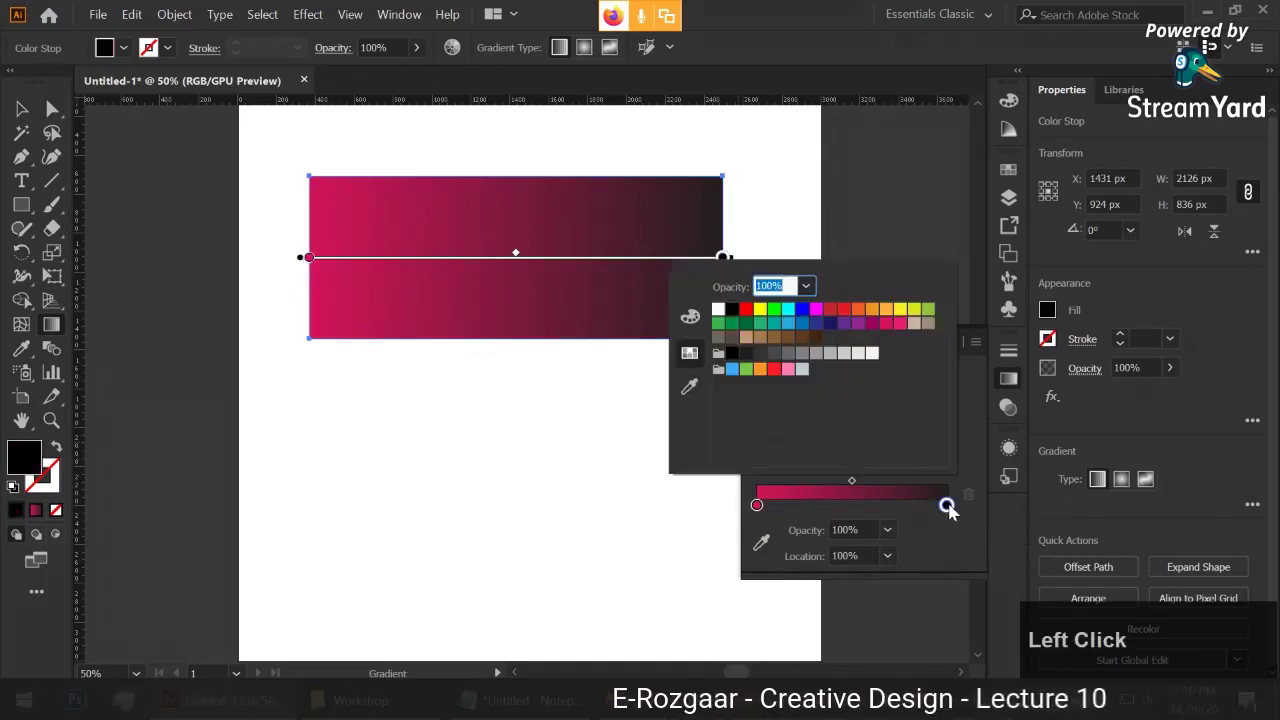
pyautogui.click(831, 324)
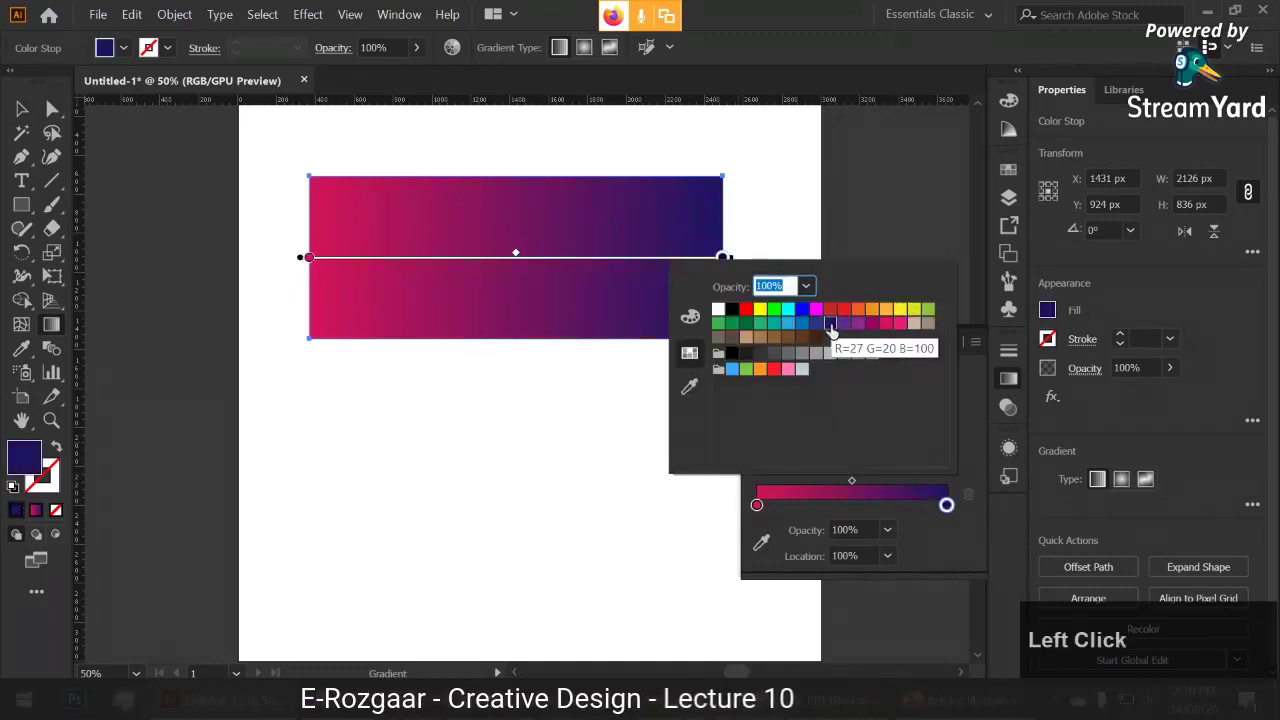
pyautogui.click(928, 312)
pyautogui.click(734, 324)
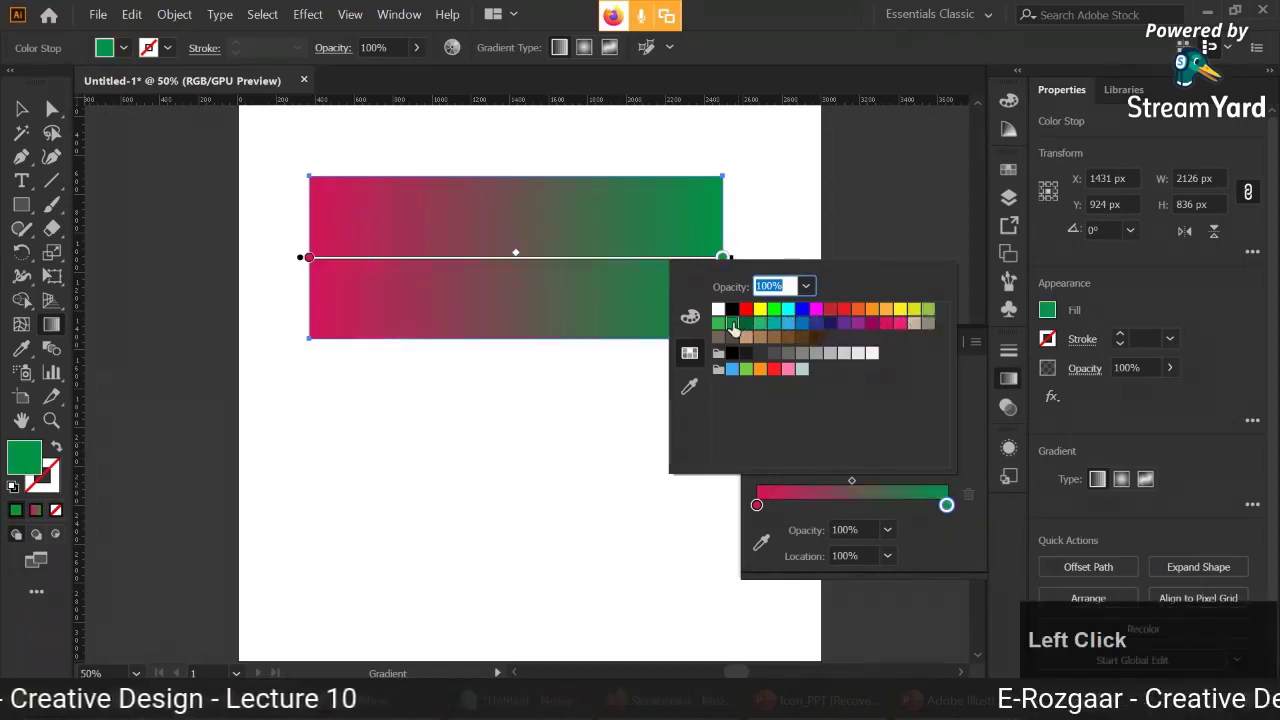
pyautogui.click(718, 324)
pyautogui.click(928, 310)
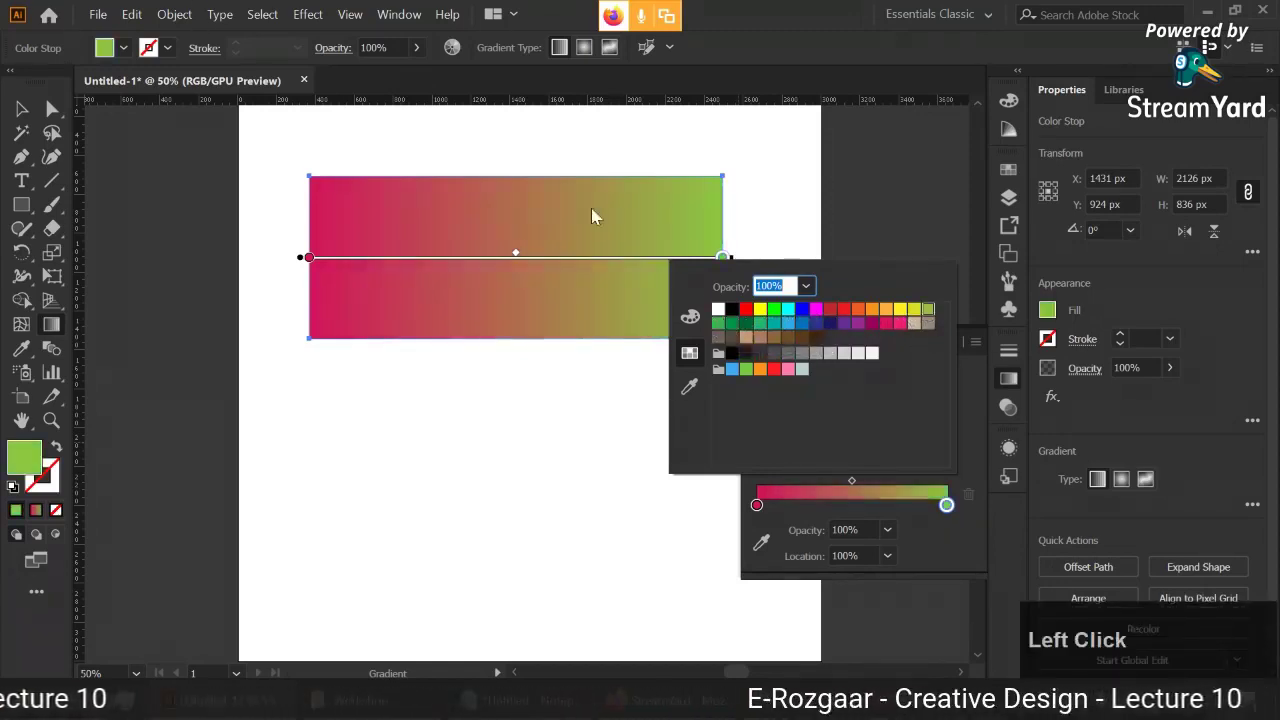
pyautogui.click(924, 525)
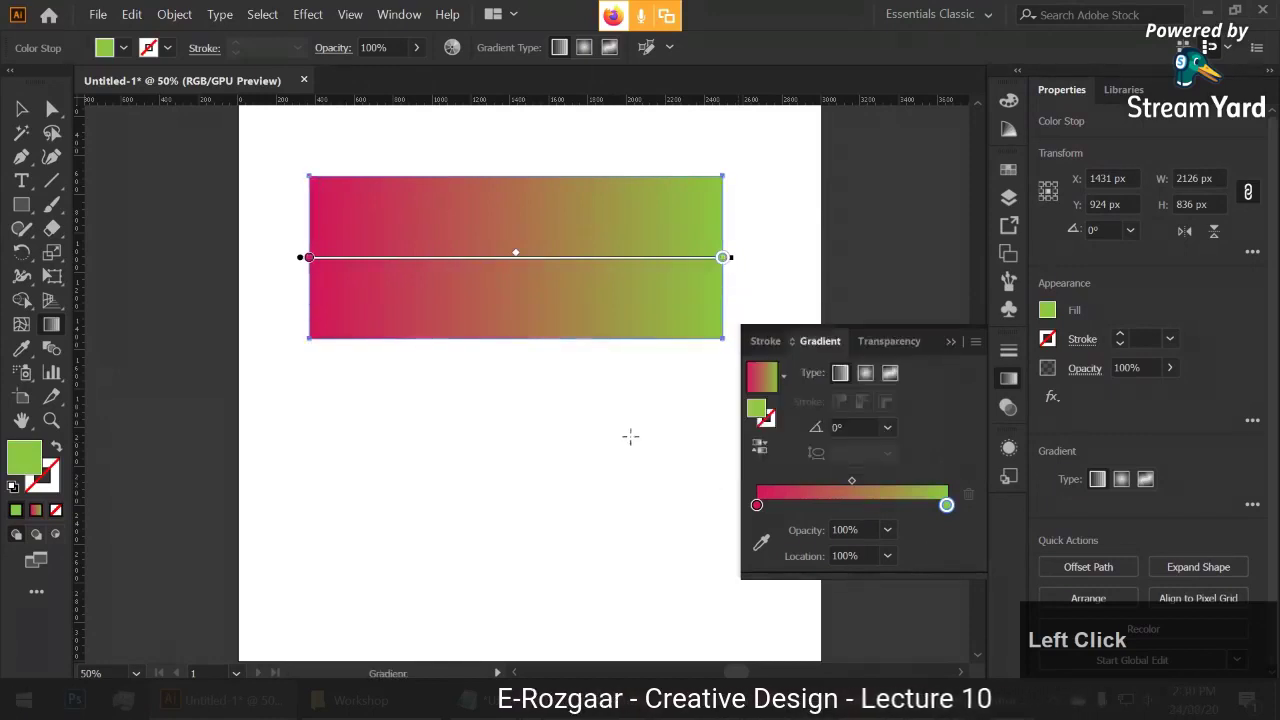
# - Move the pink-to-green rectangle down to about X 1376 px, Y 1113 px and deselect it
pyautogui.click(22, 107)
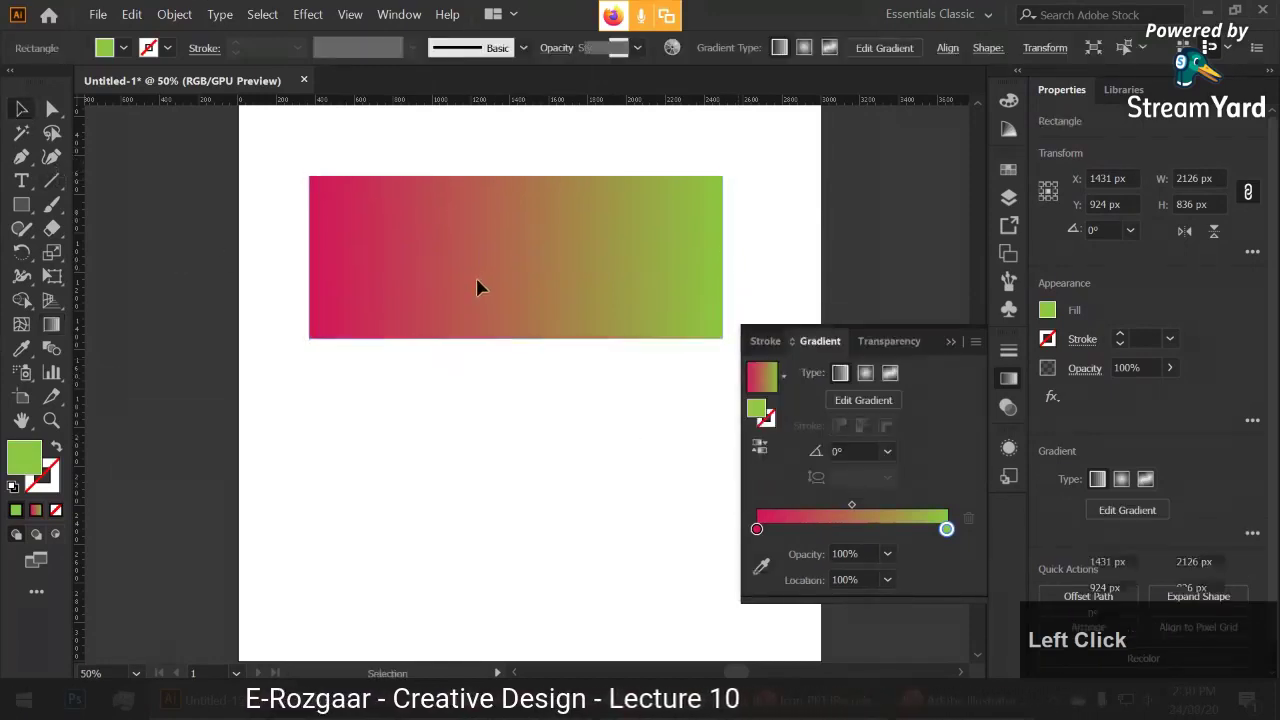
pyautogui.moveTo(482, 261)
pyautogui.mouseDown()
pyautogui.moveTo(469, 315)
pyautogui.moveTo(472, 298)
pyautogui.mouseUp()
pyautogui.click(451, 420)
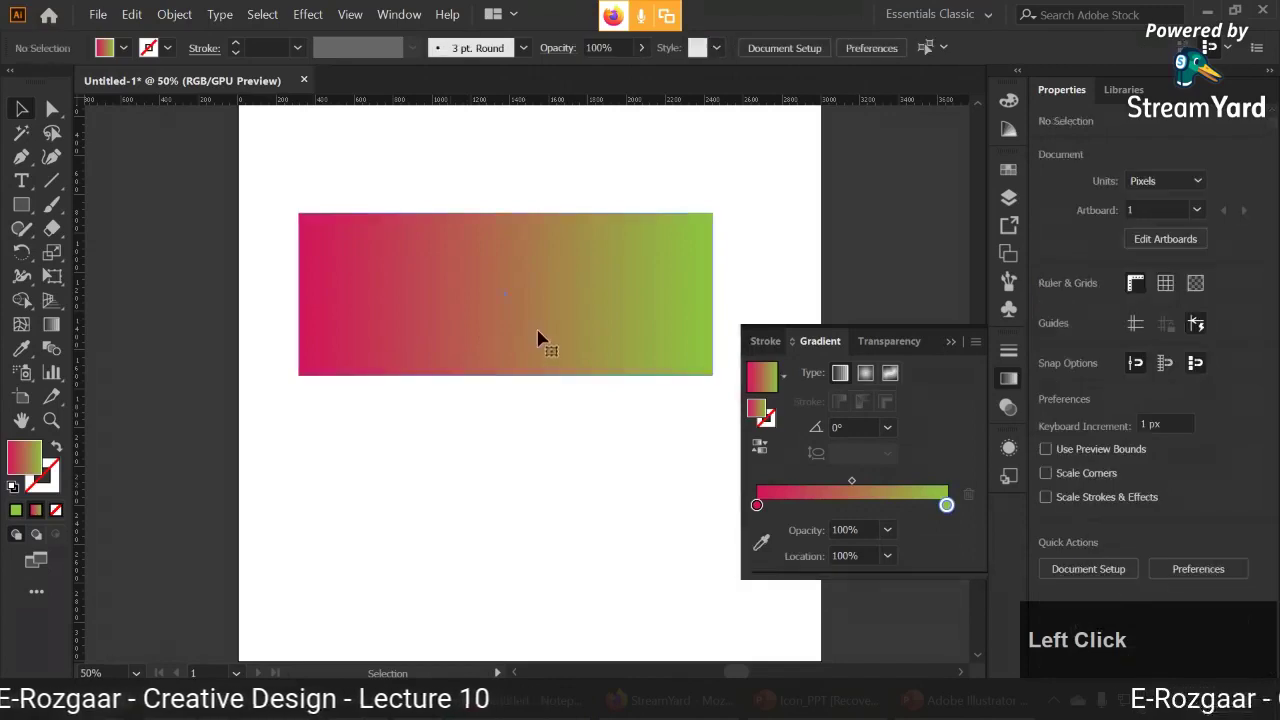
# - Select the rectangle and shift the midpoint between its pink and green gradient stops to about 52%
pyautogui.click(494, 277)
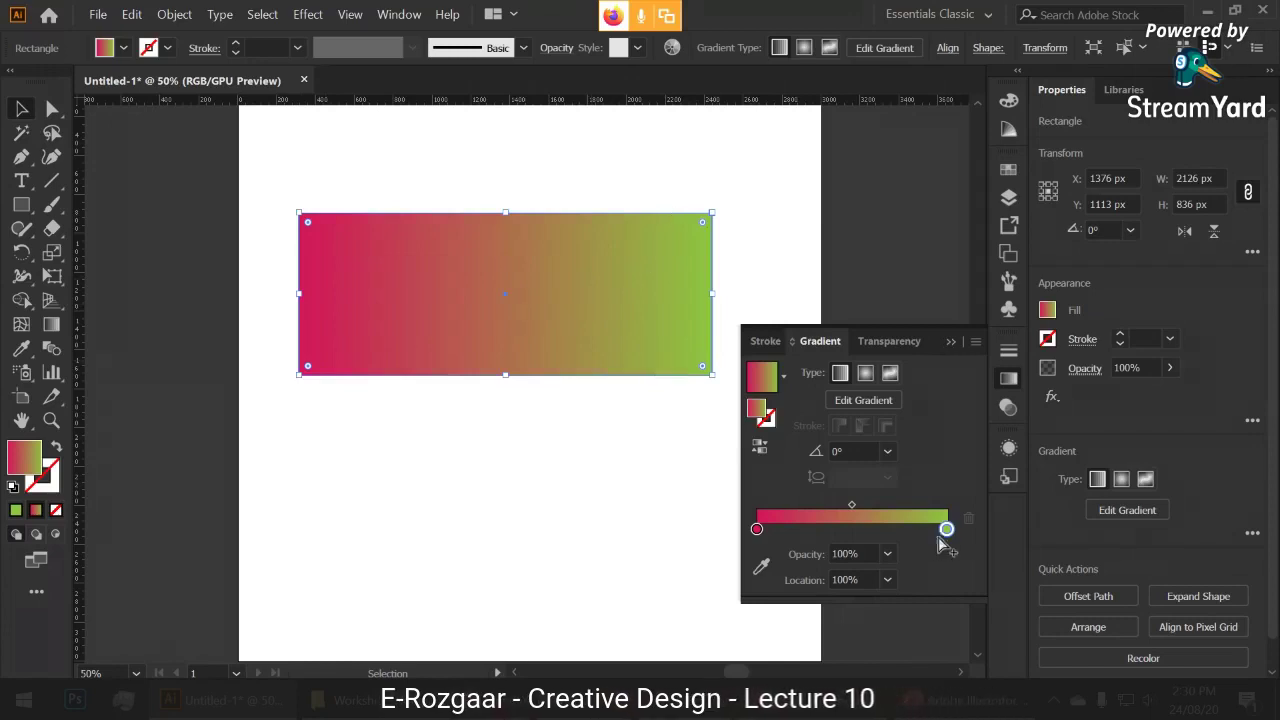
pyautogui.moveTo(946, 531)
pyautogui.mouseDown()
pyautogui.moveTo(850, 531)
pyautogui.moveTo(948, 529)
pyautogui.mouseUp()
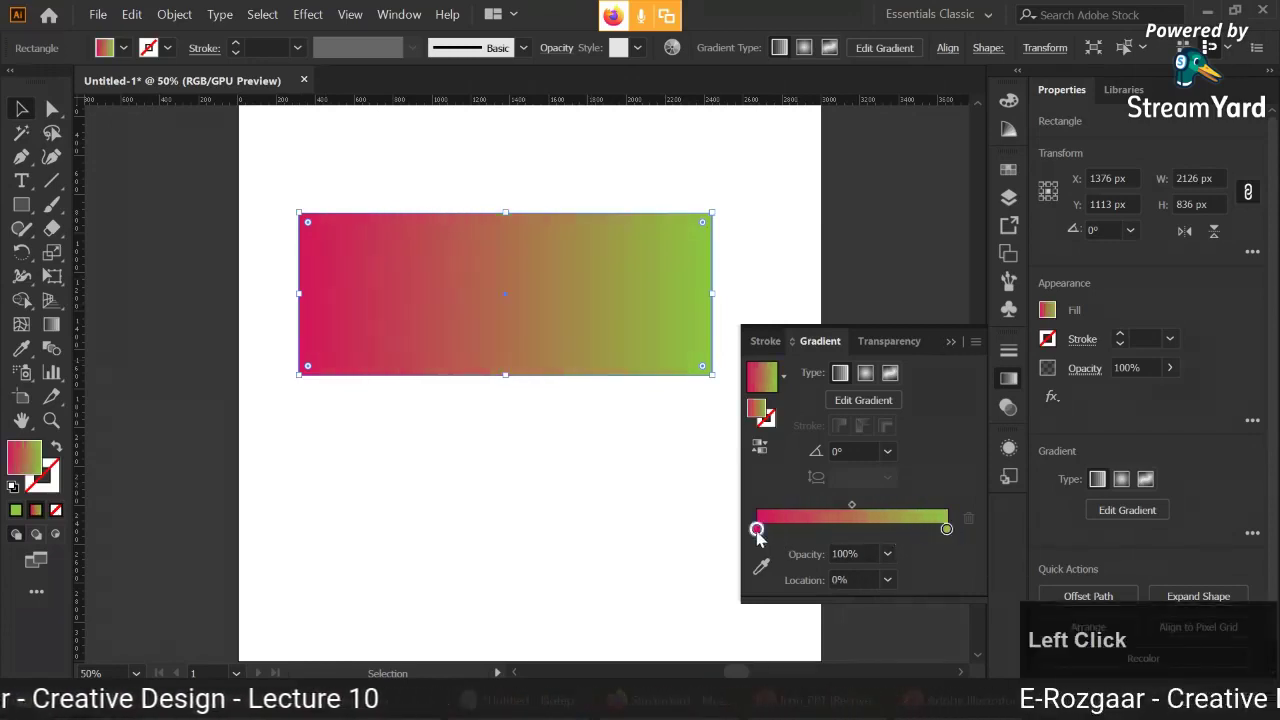
pyautogui.moveTo(757, 529)
pyautogui.mouseDown()
pyautogui.moveTo(826, 531)
pyautogui.moveTo(757, 531)
pyautogui.mouseUp()
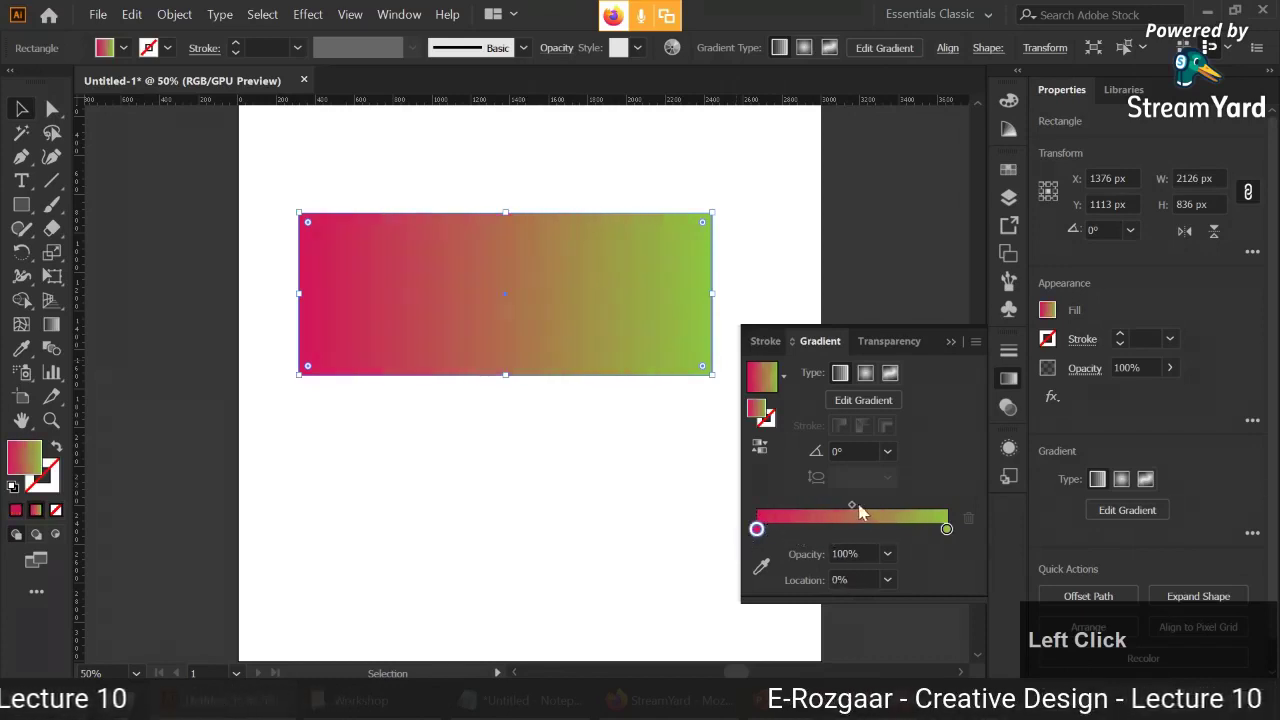
pyautogui.moveTo(853, 511)
pyautogui.mouseDown()
pyautogui.moveTo(803, 514)
pyautogui.moveTo(872, 510)
pyautogui.mouseUp()
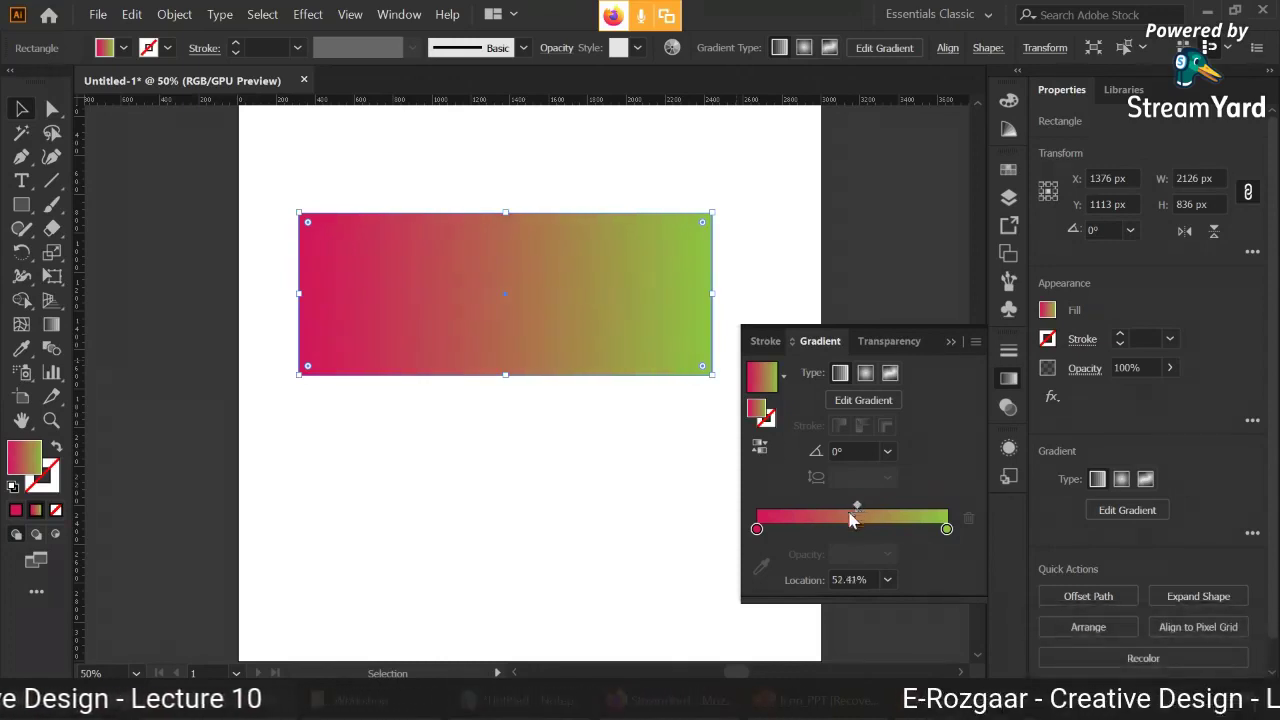
# - Add three intermediate colour stops to the rectangle's gradient at about 25%, 51% and 76%
pyautogui.click(783, 531)
pyautogui.moveTo(785, 531); pyautogui.dragTo(806, 530)
pyautogui.click(846, 530)
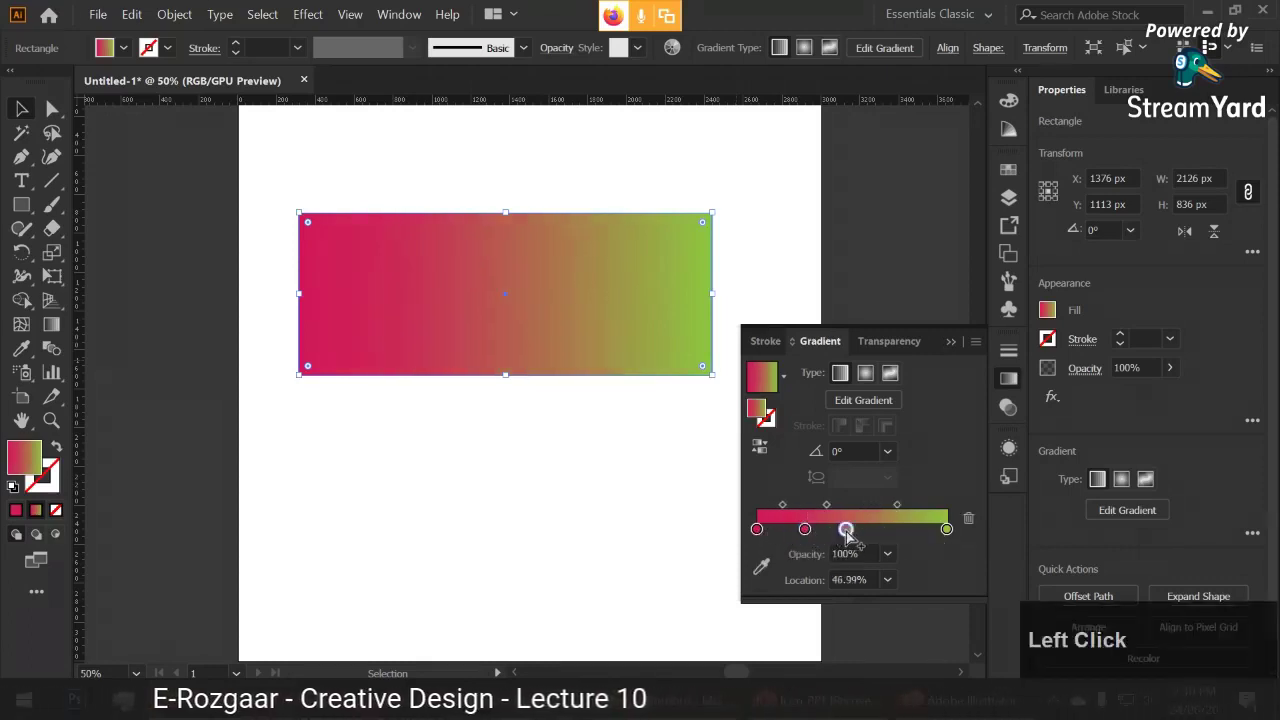
pyautogui.click(902, 530)
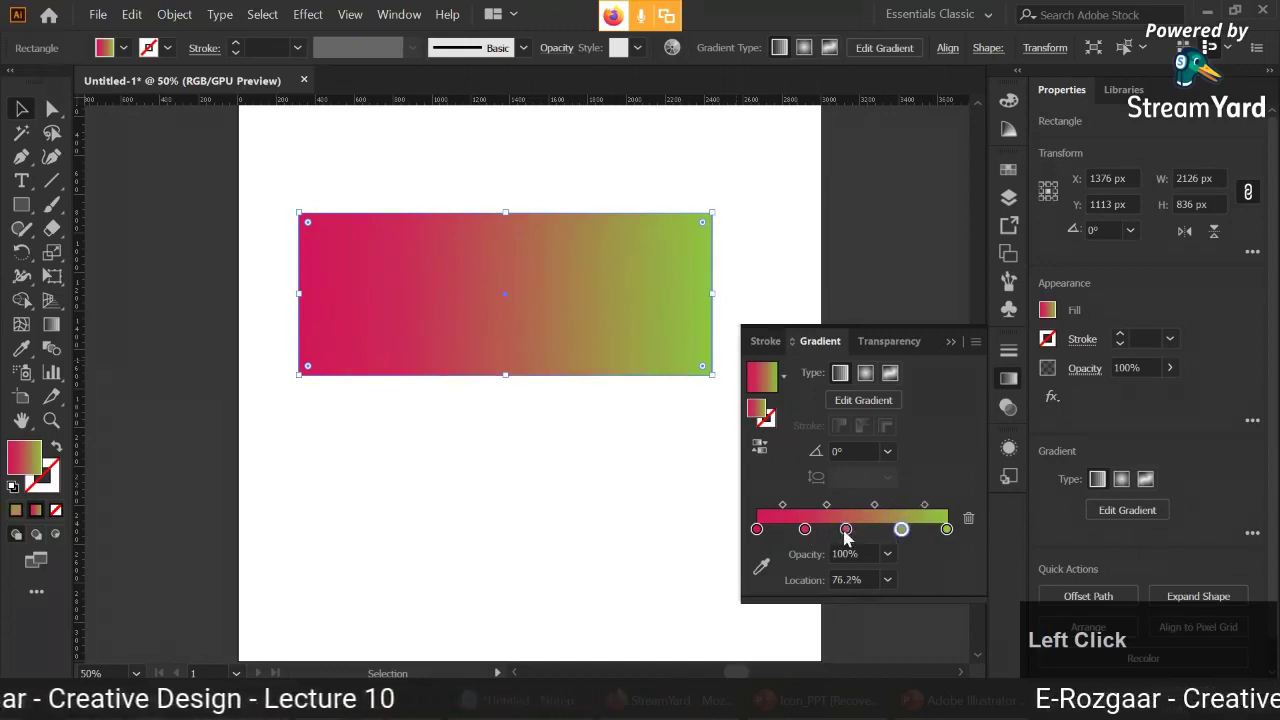
pyautogui.moveTo(846, 530); pyautogui.dragTo(853, 530)
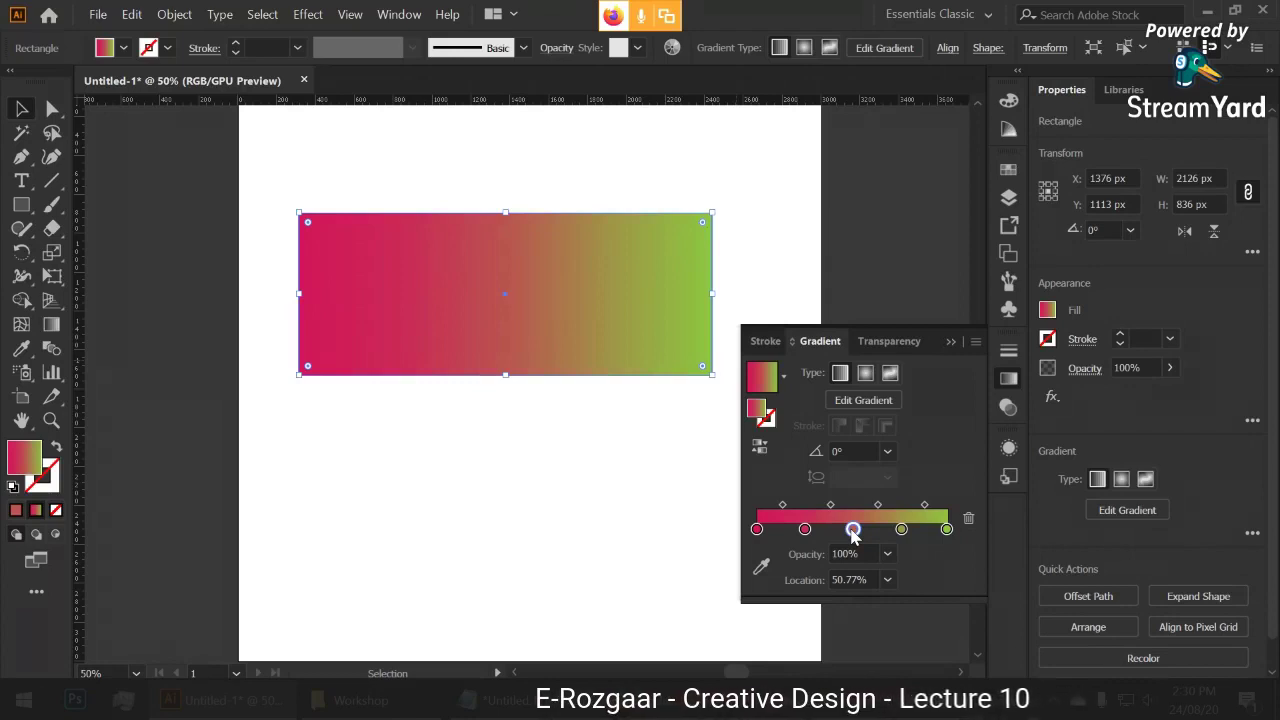
# - Recolour the gradient stop at 76% dark blue (R=27 G=20 B=100) and the middle stop light green
pyautogui.click(902, 530)
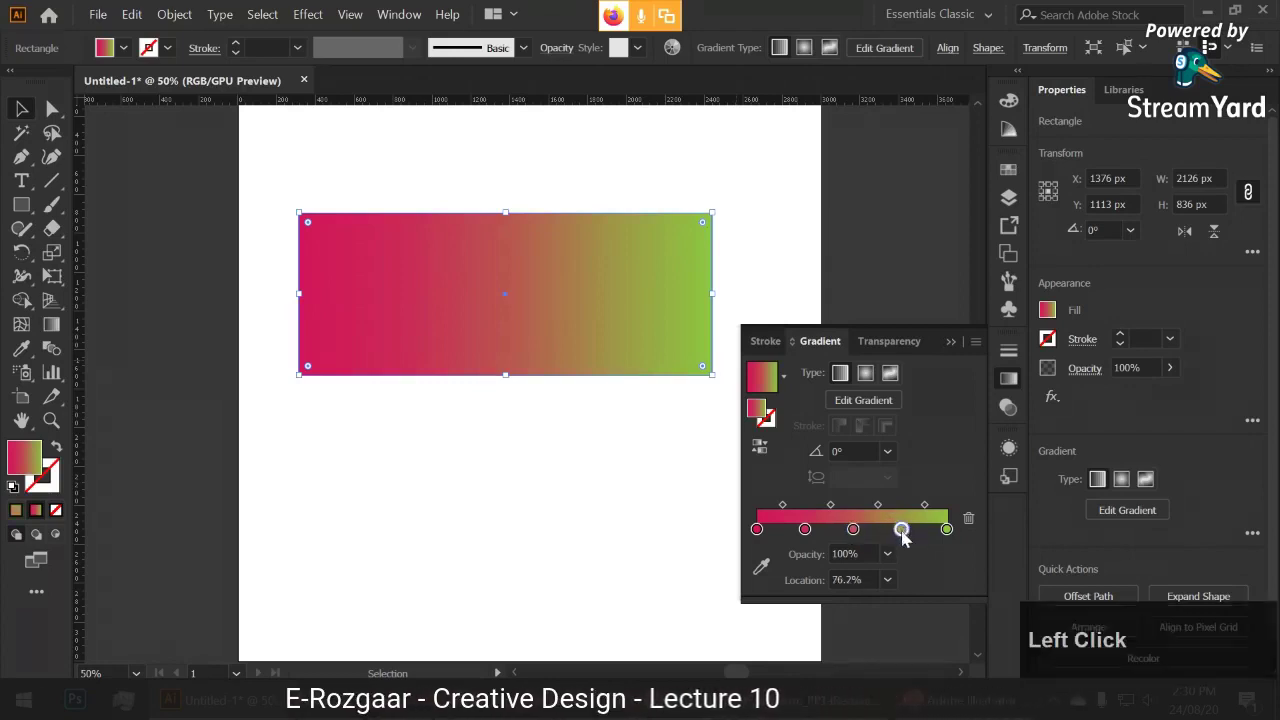
pyautogui.doubleClick(901, 530)
pyautogui.click(830, 347)
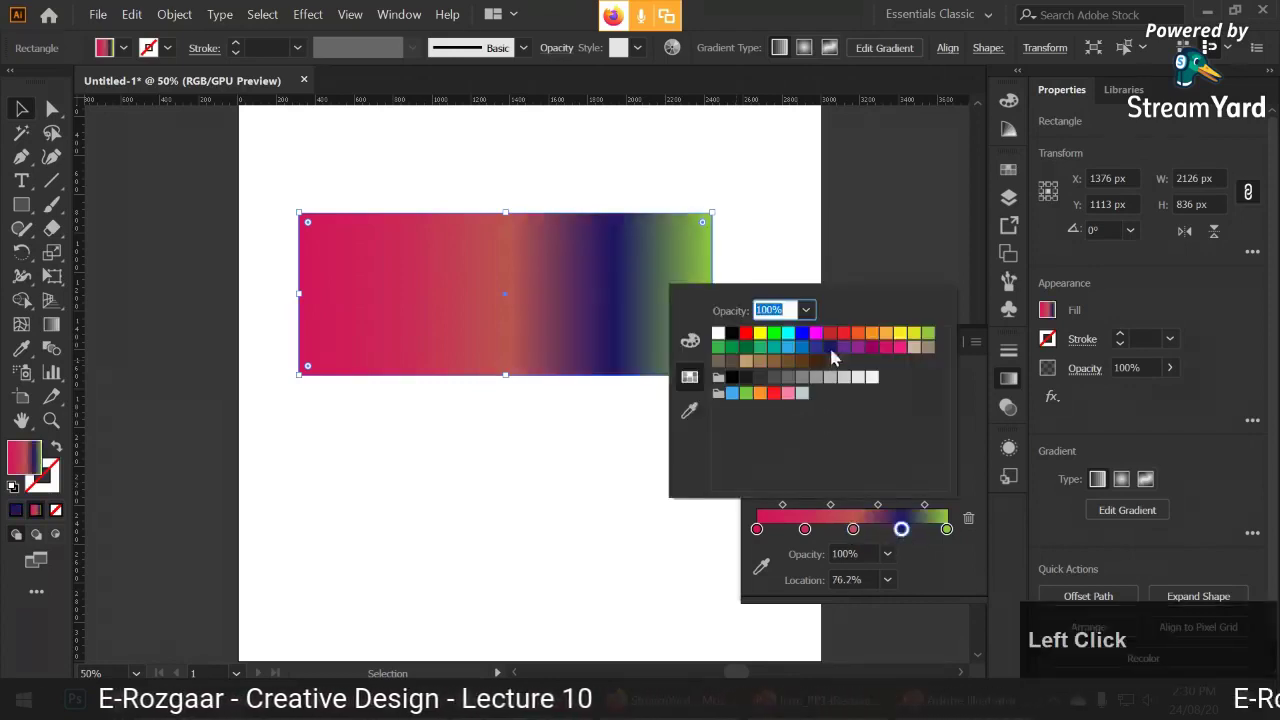
pyautogui.click(853, 530)
pyautogui.doubleClick(853, 530)
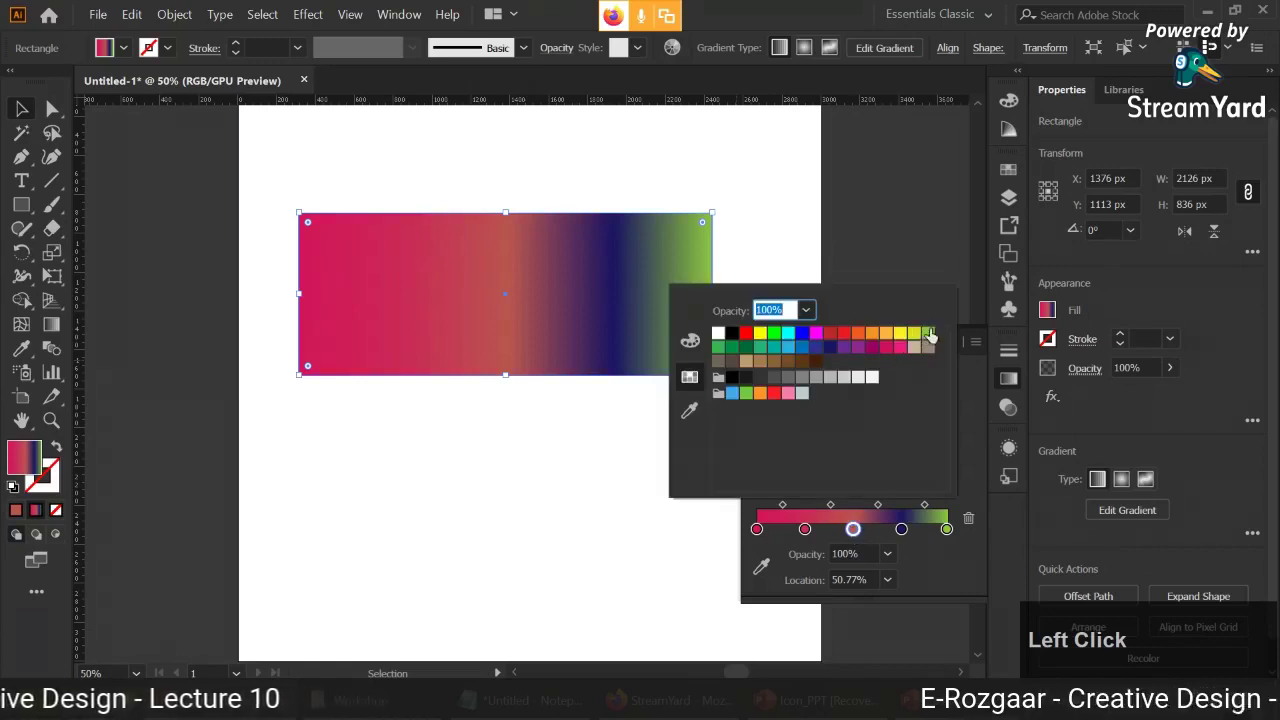
pyautogui.click(746, 392)
pyautogui.press('Escape')
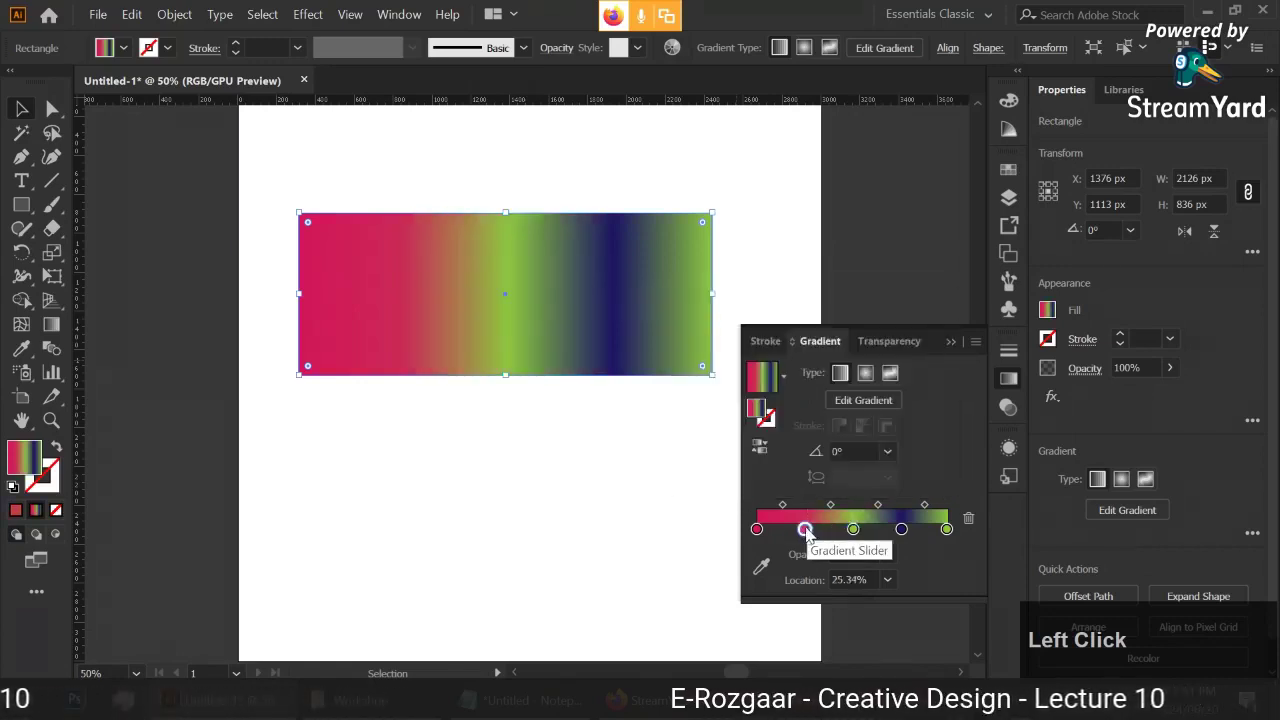
# - Recolour the gradient stop at 25% with the darkest brown swatch and deselect the rectangle
pyautogui.doubleClick(805, 530)
pyautogui.click(774, 362)
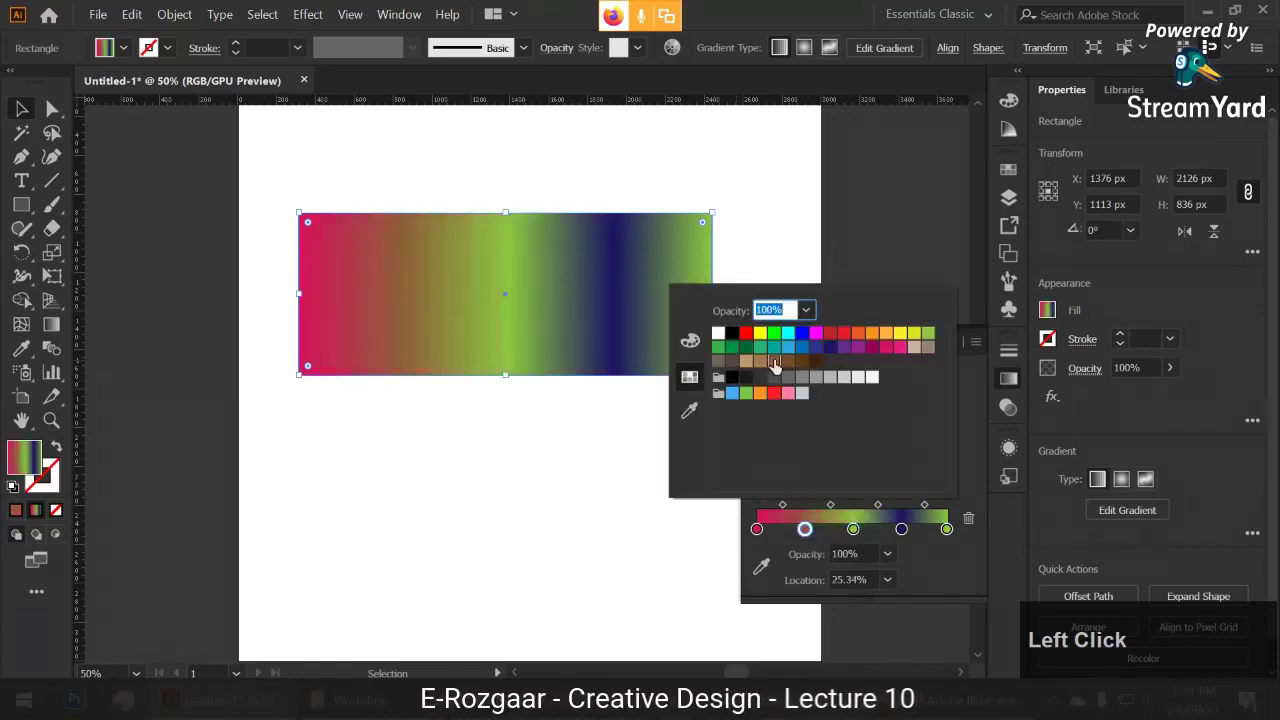
pyautogui.click(819, 365)
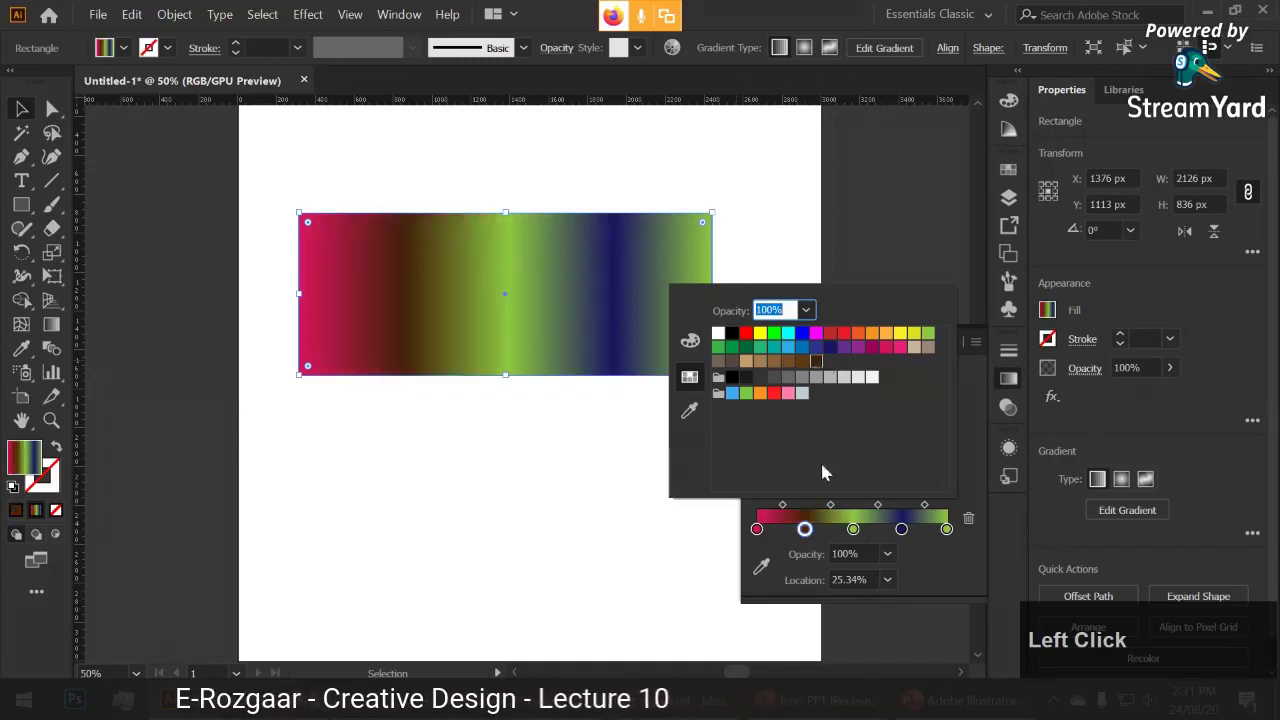
pyautogui.press('Escape')
pyautogui.click(610, 470)
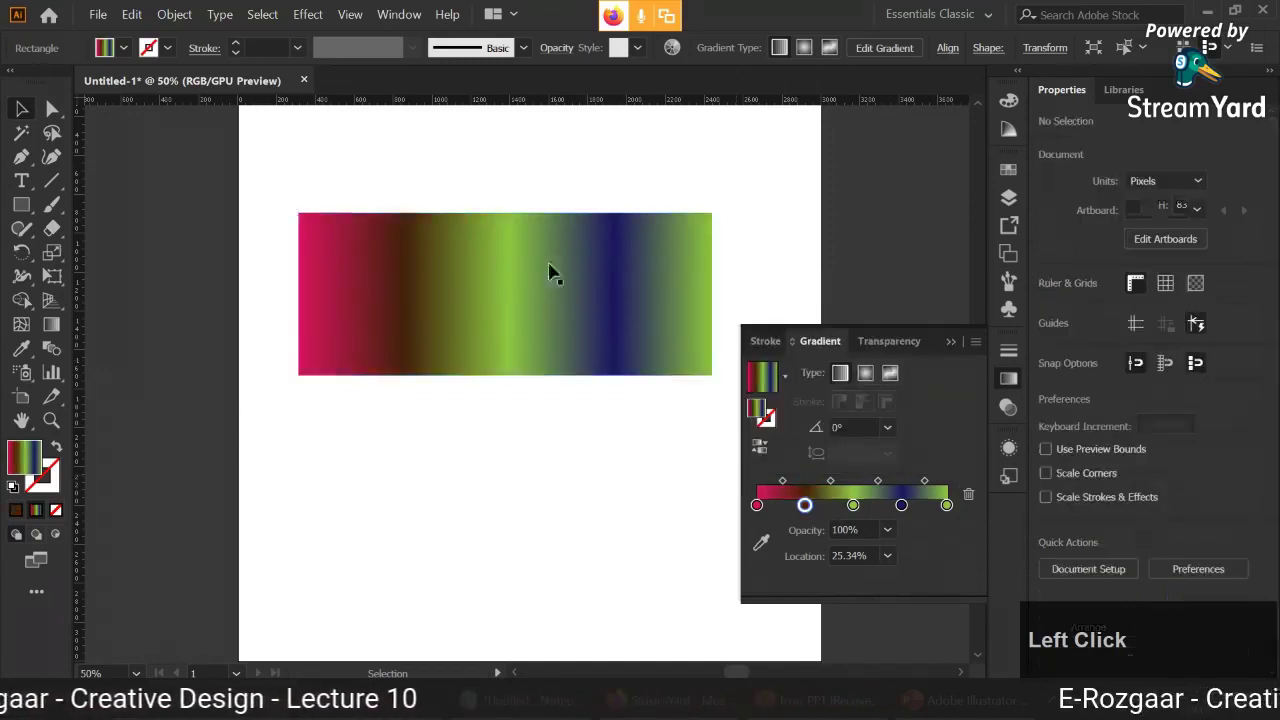
# - Reorder the rectangle's gradient stops so light green sits at about 26% and dark brown near the middle
pyautogui.click(456, 314)
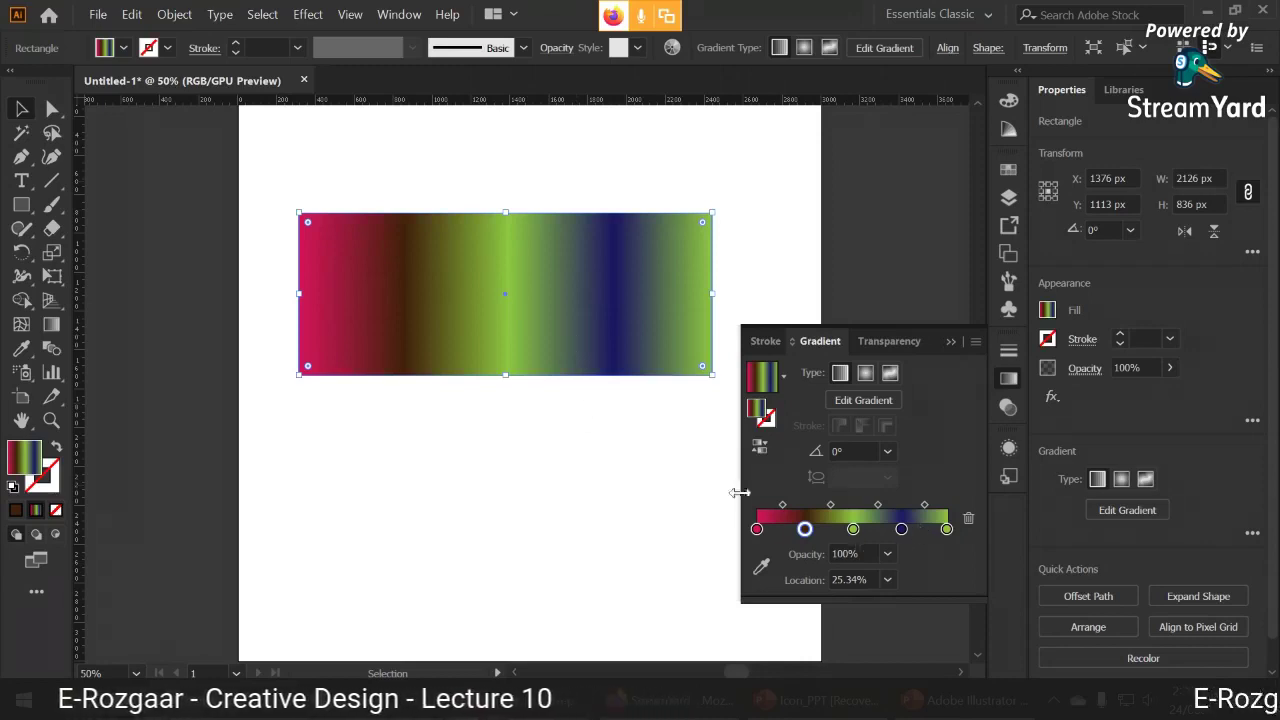
pyautogui.moveTo(805, 529)
pyautogui.mouseDown()
pyautogui.moveTo(826, 531)
pyautogui.moveTo(806, 530)
pyautogui.mouseUp()
pyautogui.click(757, 529)
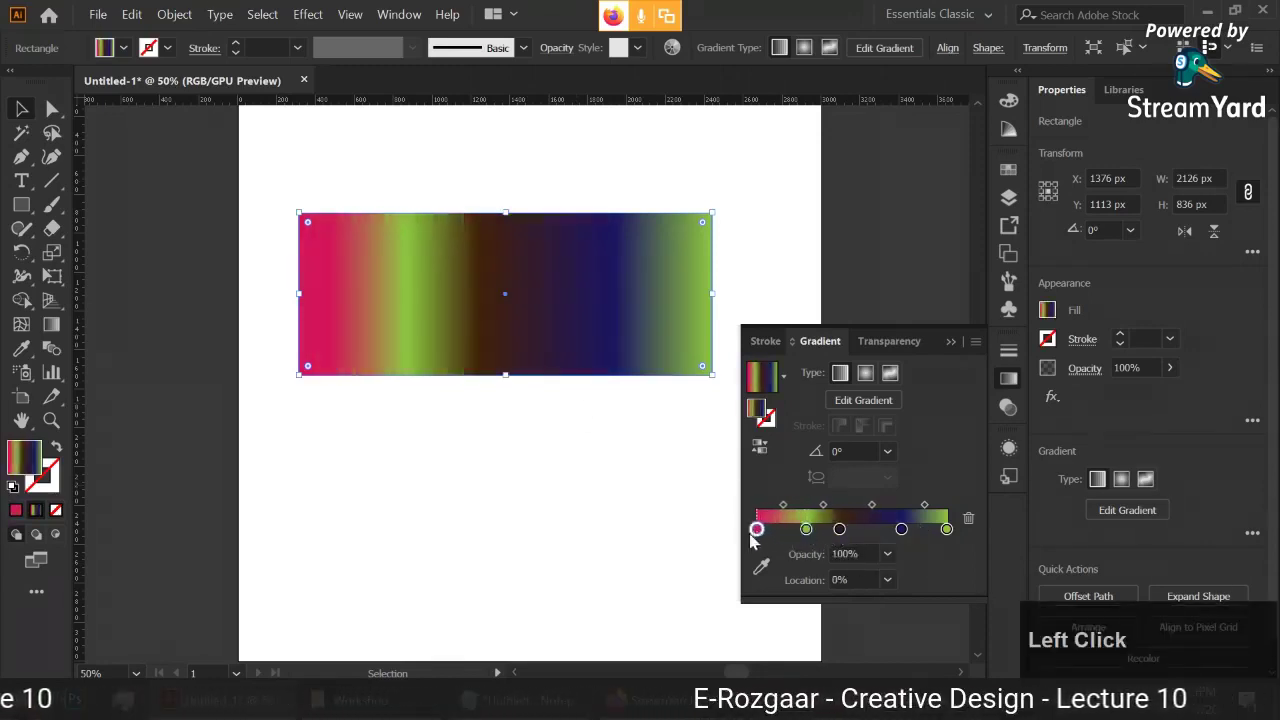
pyautogui.moveTo(840, 530); pyautogui.dragTo(856, 530)
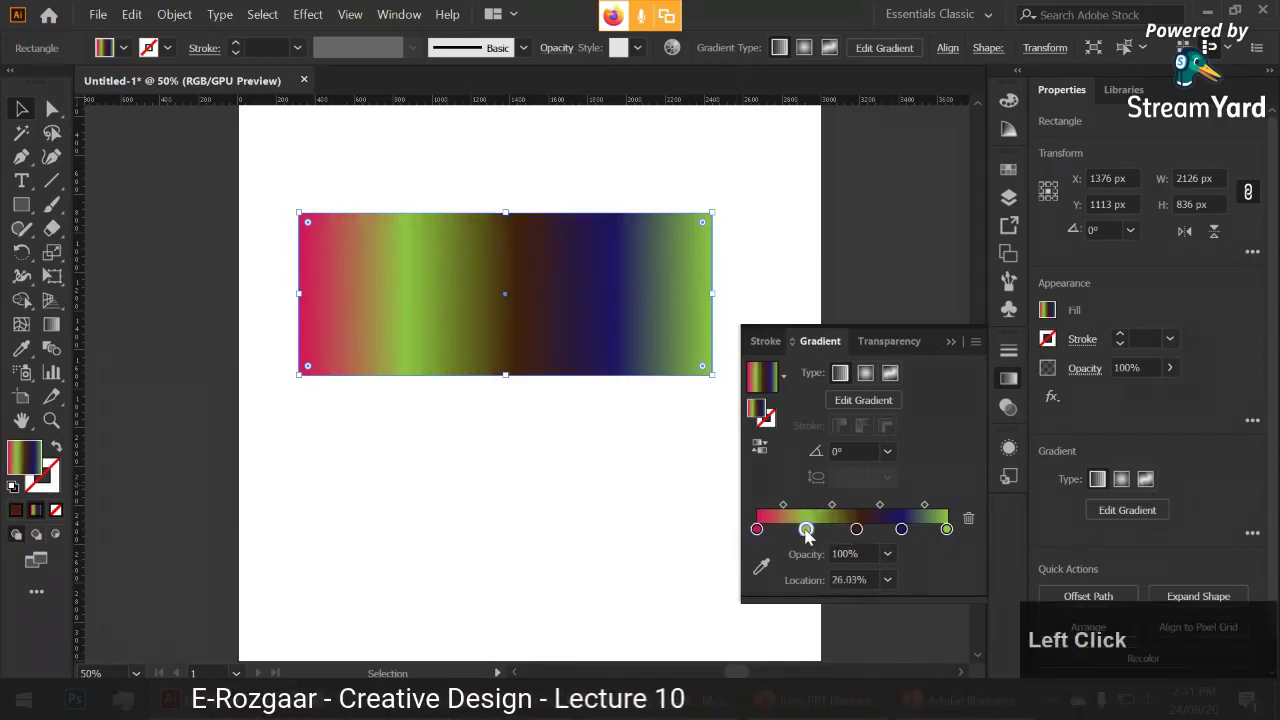
# - Remove the three intermediate colour stops from the rectangle's gradient, leaving only the pink and green end stops
pyautogui.click(967, 518)
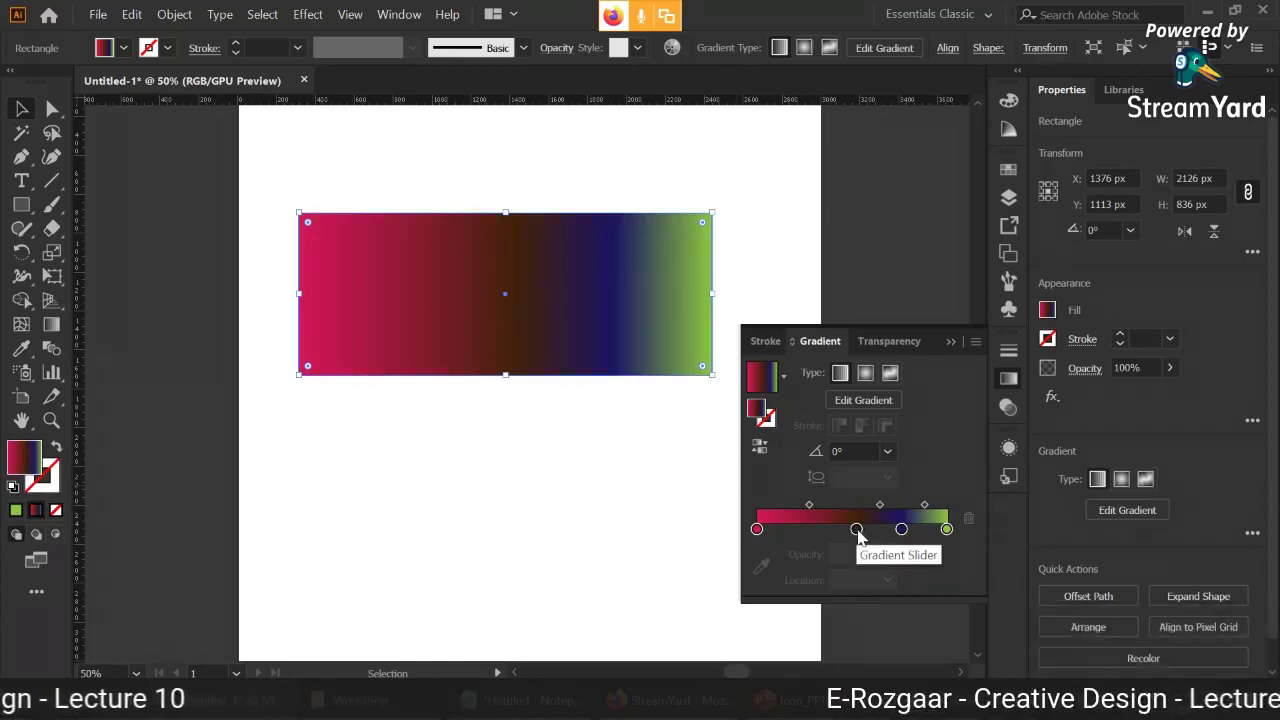
pyautogui.moveTo(857, 530); pyautogui.dragTo(817, 594)
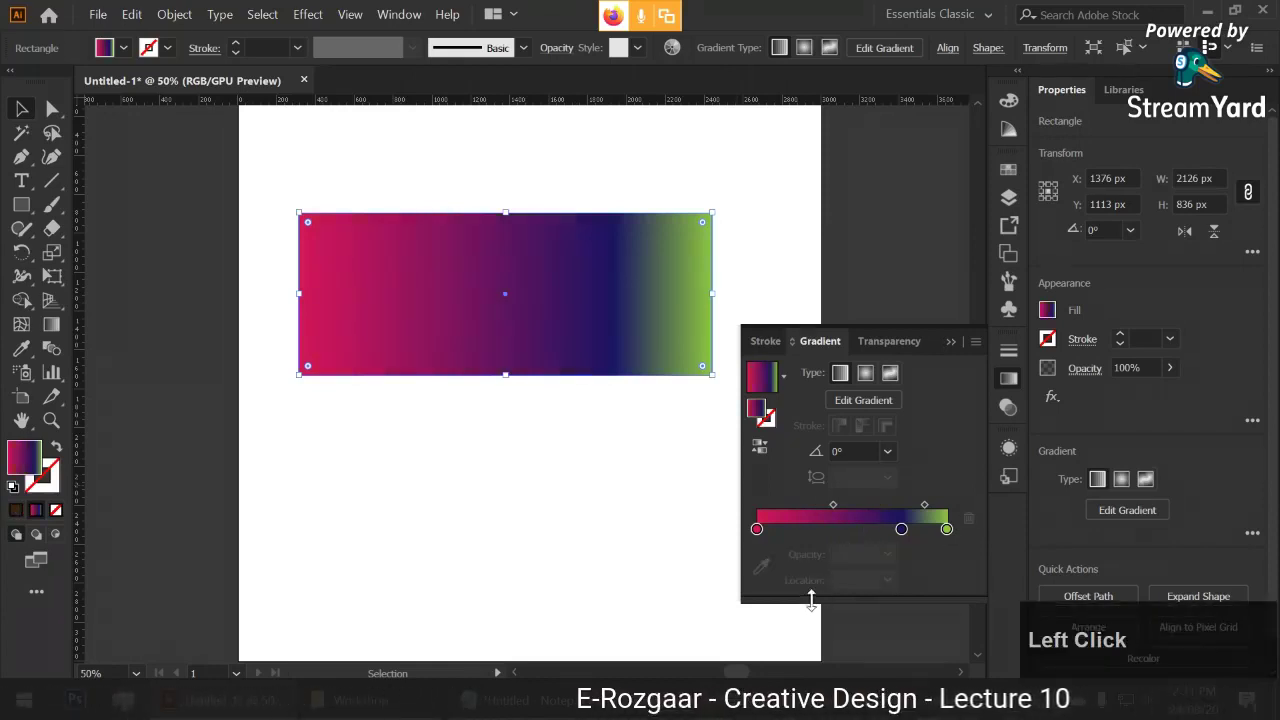
pyautogui.click(902, 530)
pyautogui.moveTo(902, 530); pyautogui.dragTo(925, 556)
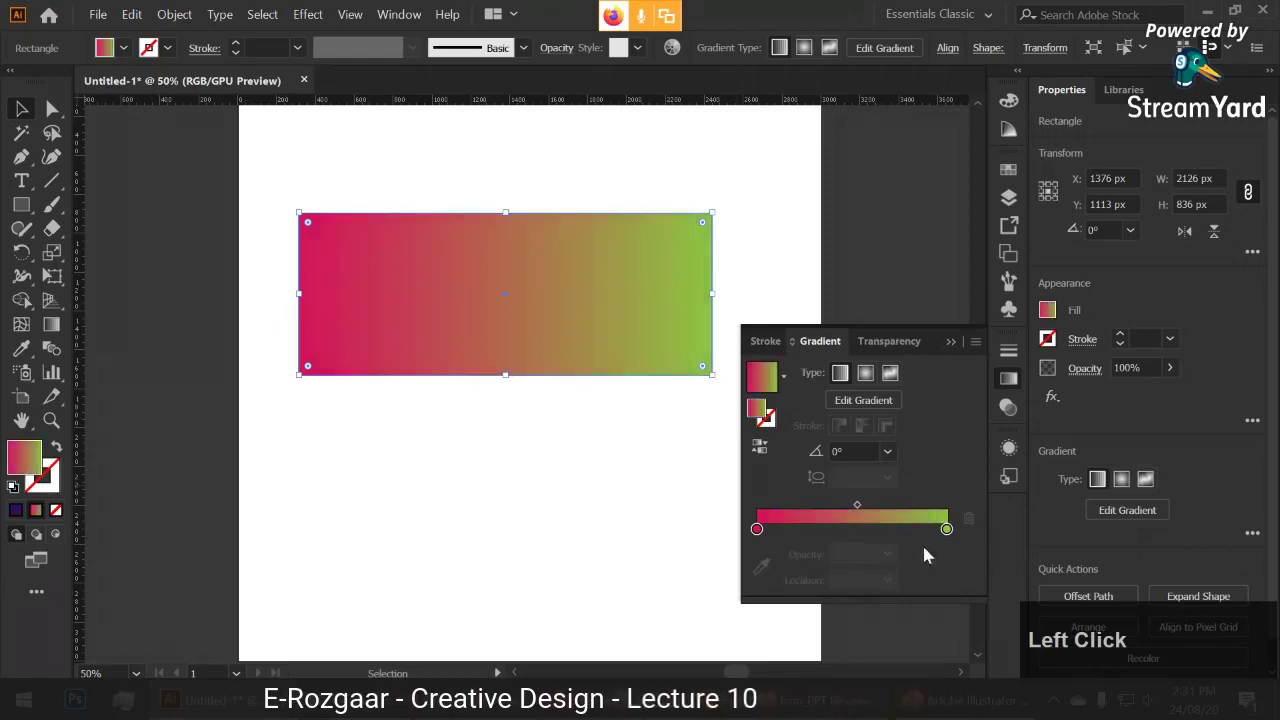
# - Add one colour stop at about 51% of the gradient and select the pink stop at 0%
pyautogui.click(870, 530)
pyautogui.moveTo(864, 537); pyautogui.dragTo(857, 538)
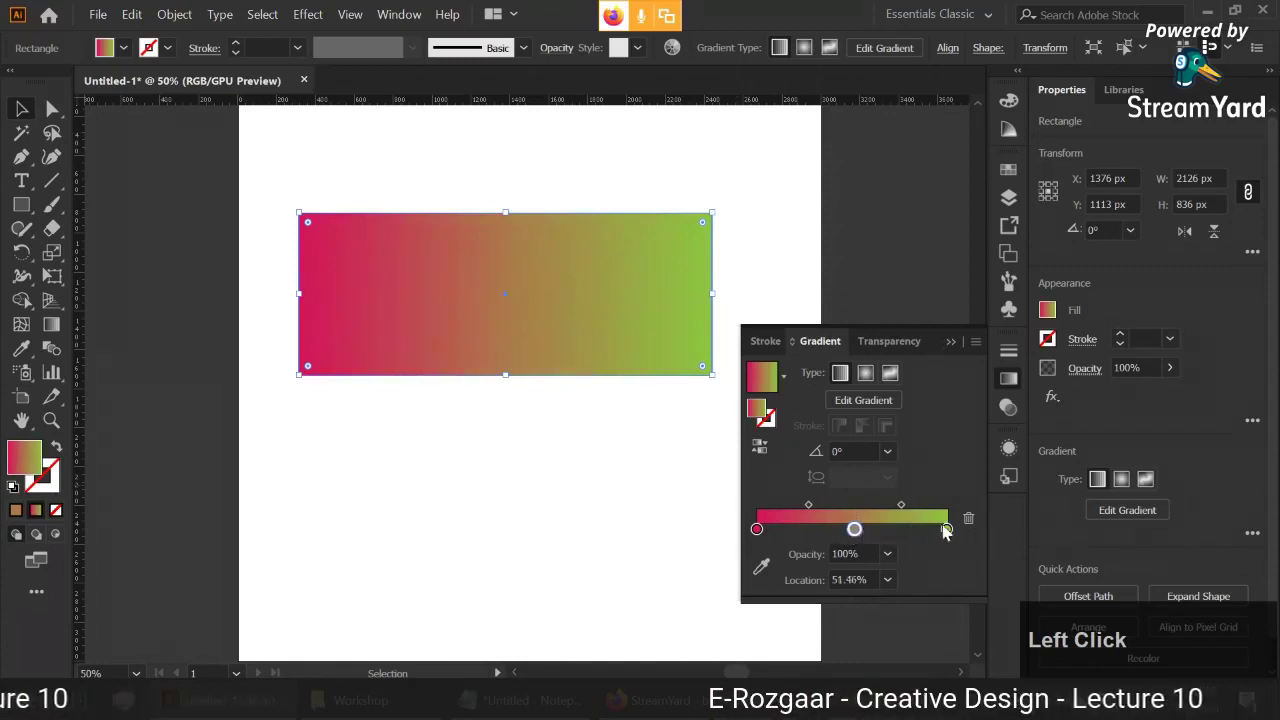
pyautogui.click(757, 530)
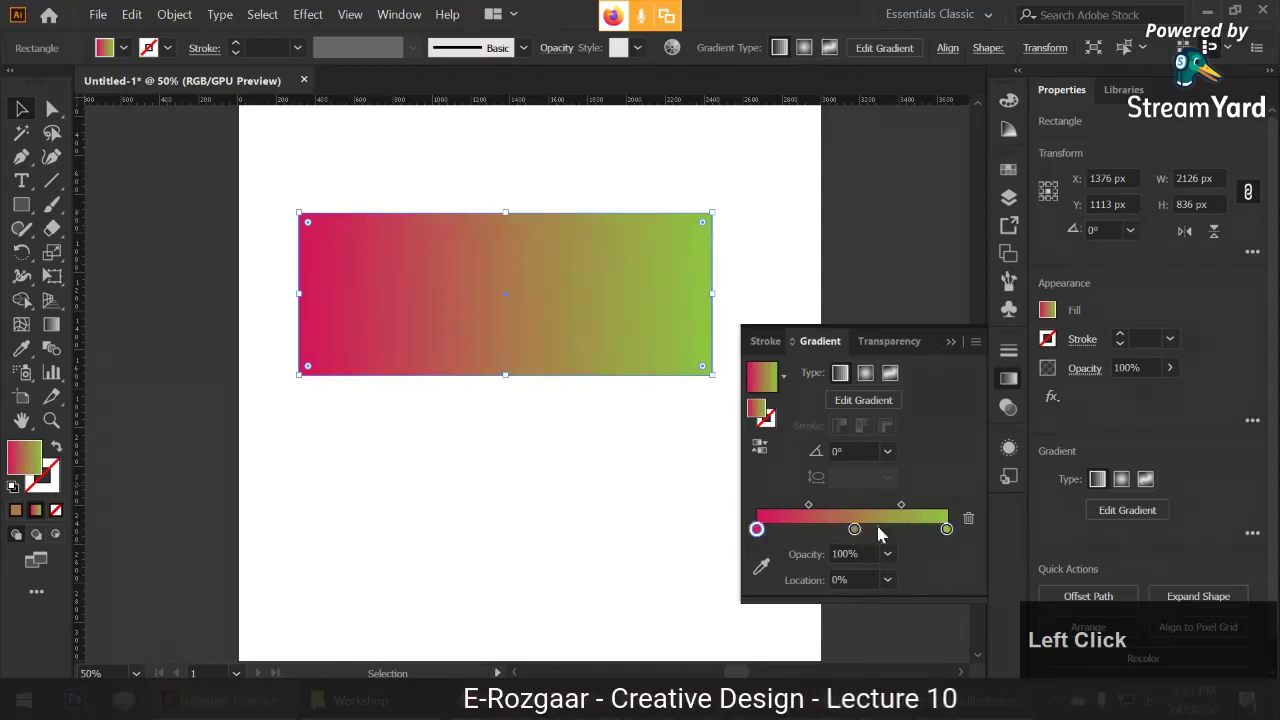
# - Try a freeform gradient in points mode on the rectangle and add two colour points inside it
pyautogui.click(890, 373)
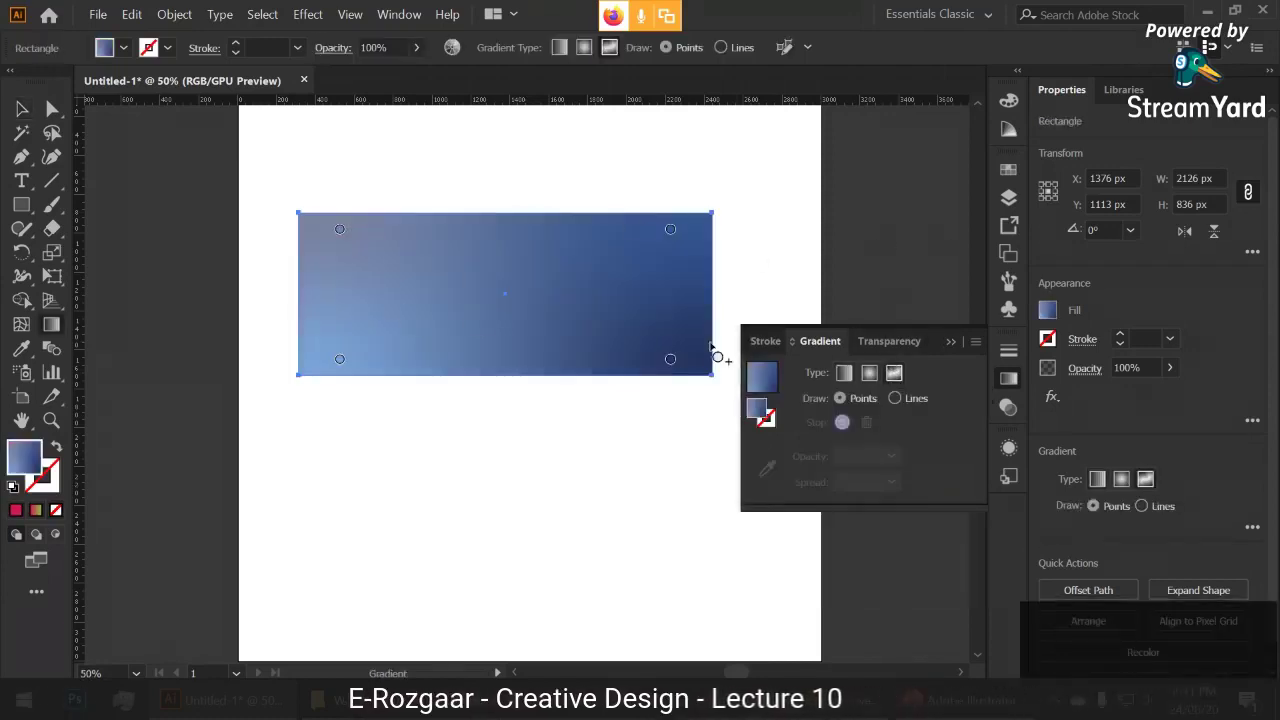
pyautogui.click(620, 240)
pyautogui.click(419, 288)
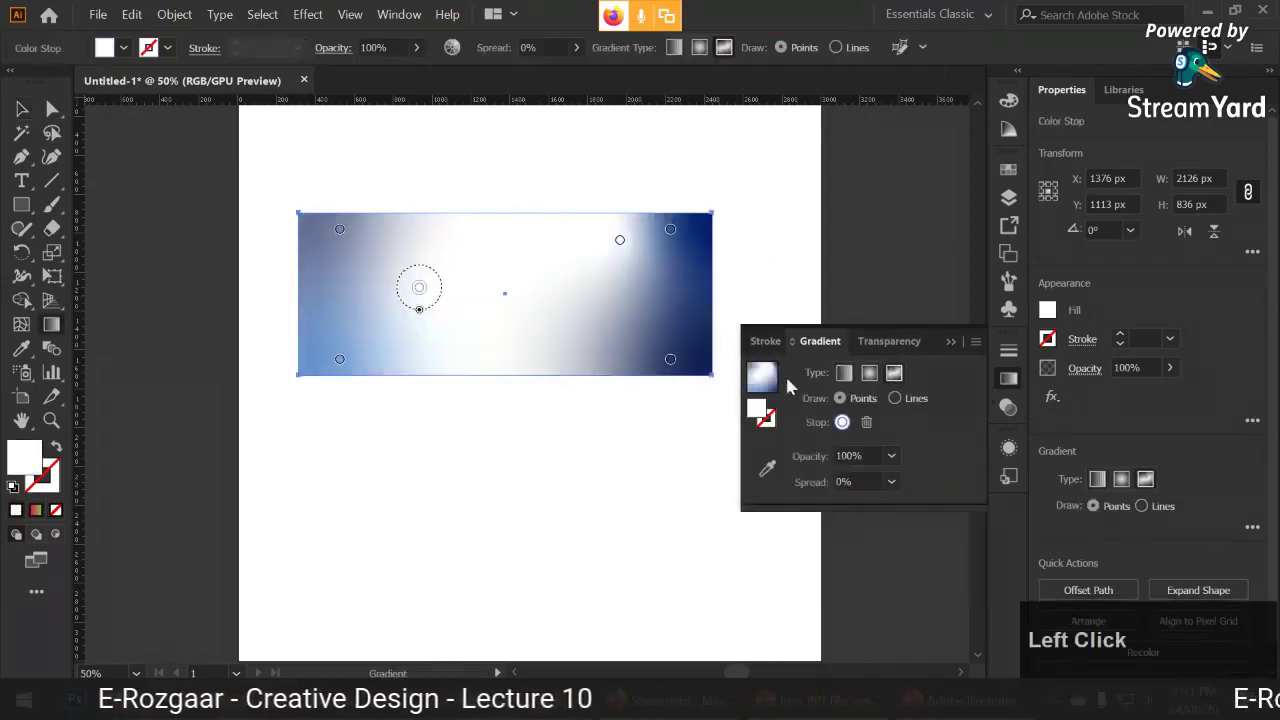
# - Compare the radial and linear gradient types on the rectangle and finish with the linear type
pyautogui.click(868, 373)
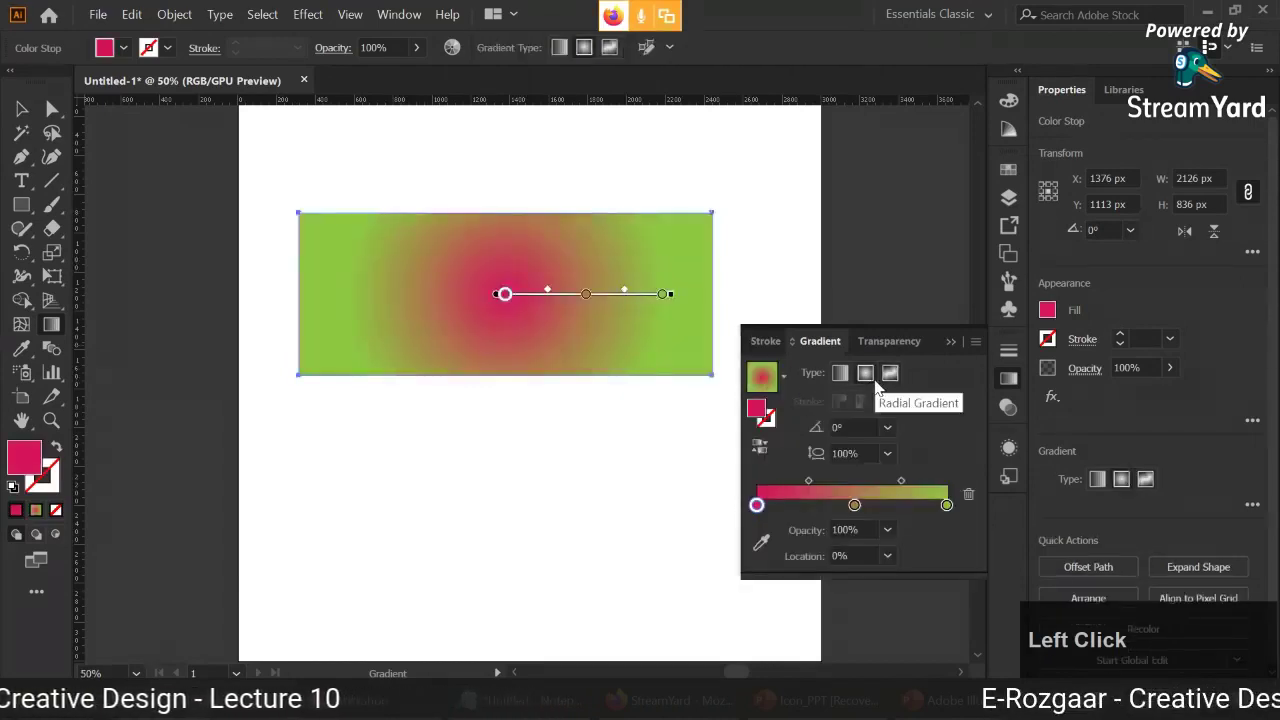
pyautogui.moveTo(522, 302)
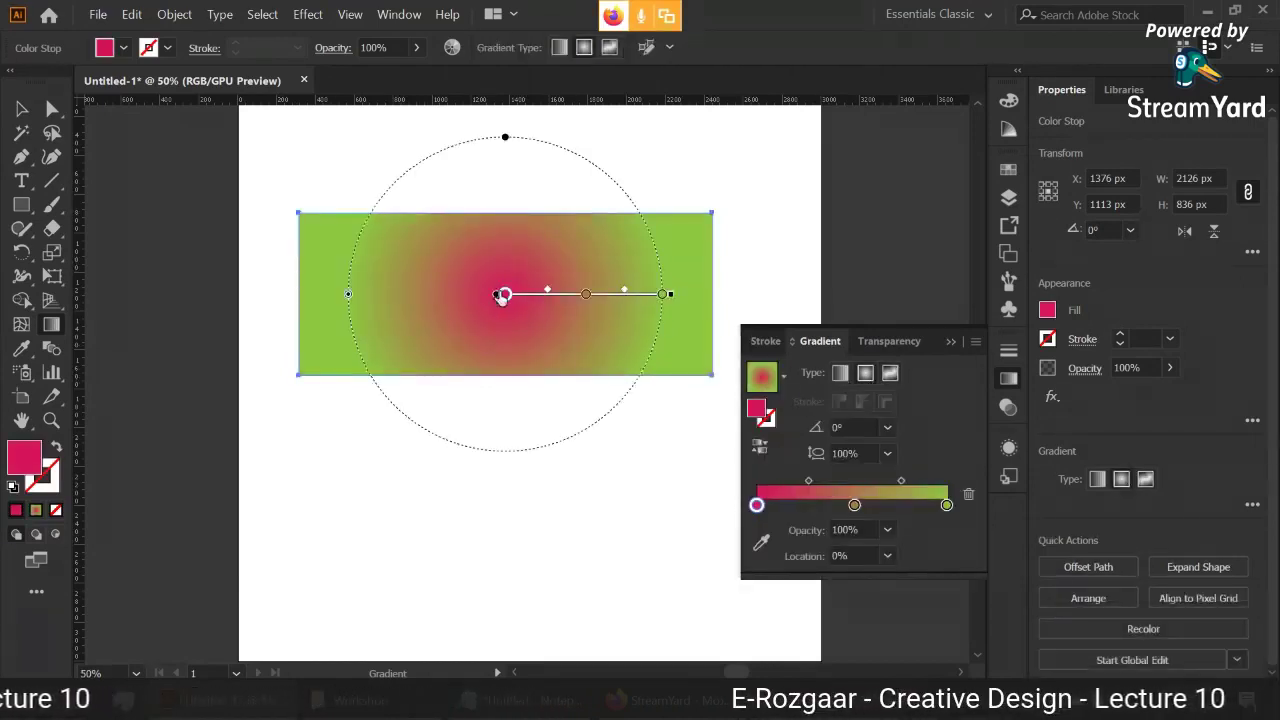
pyautogui.click(840, 373)
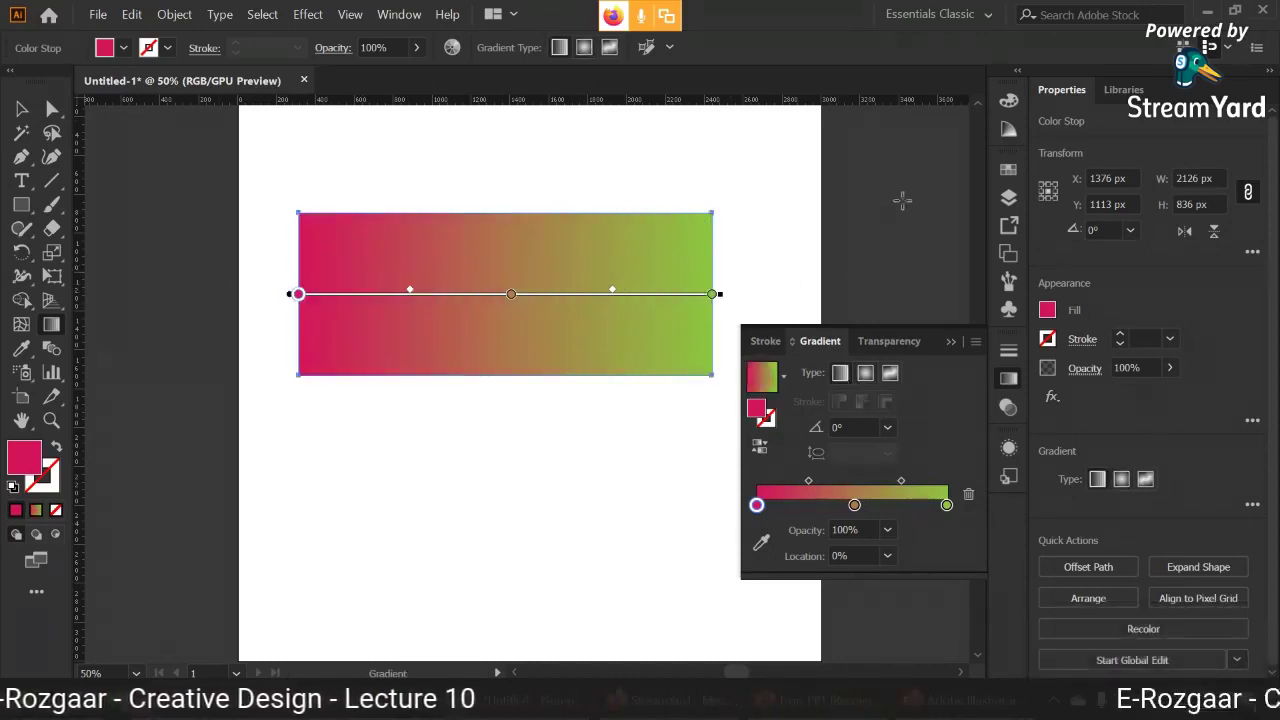
pyautogui.click(865, 375)
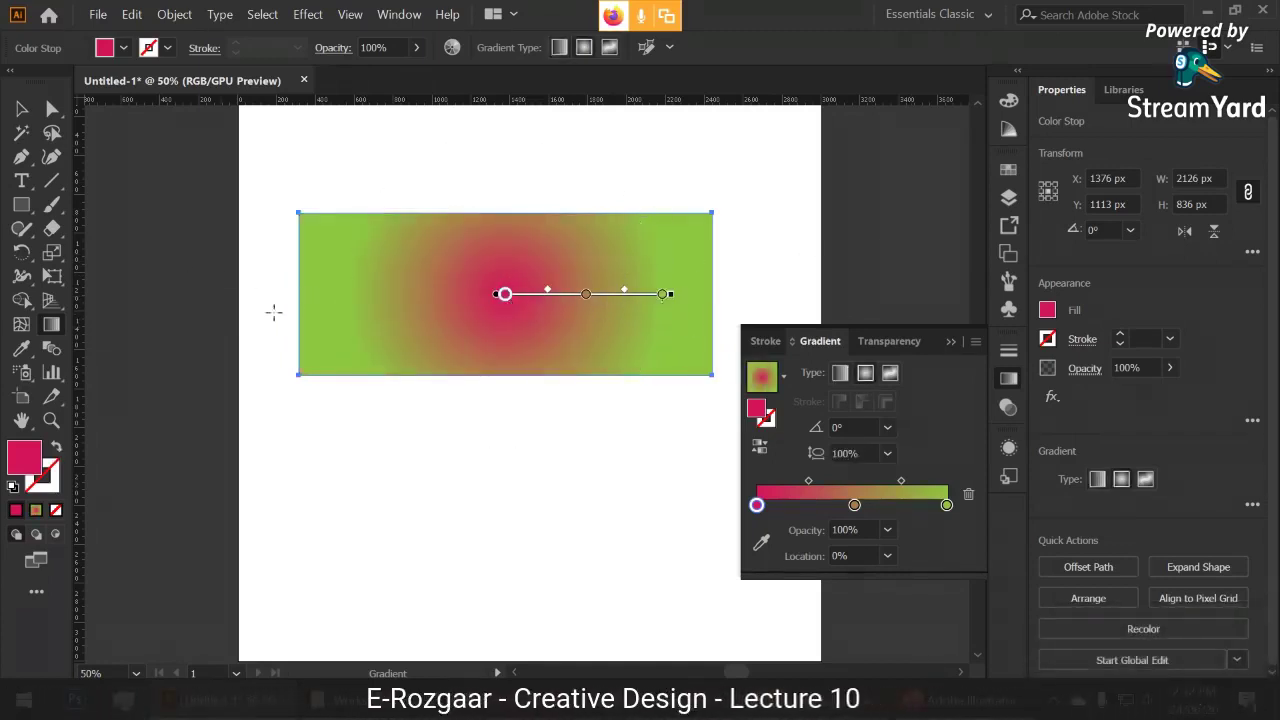
pyautogui.click(840, 374)
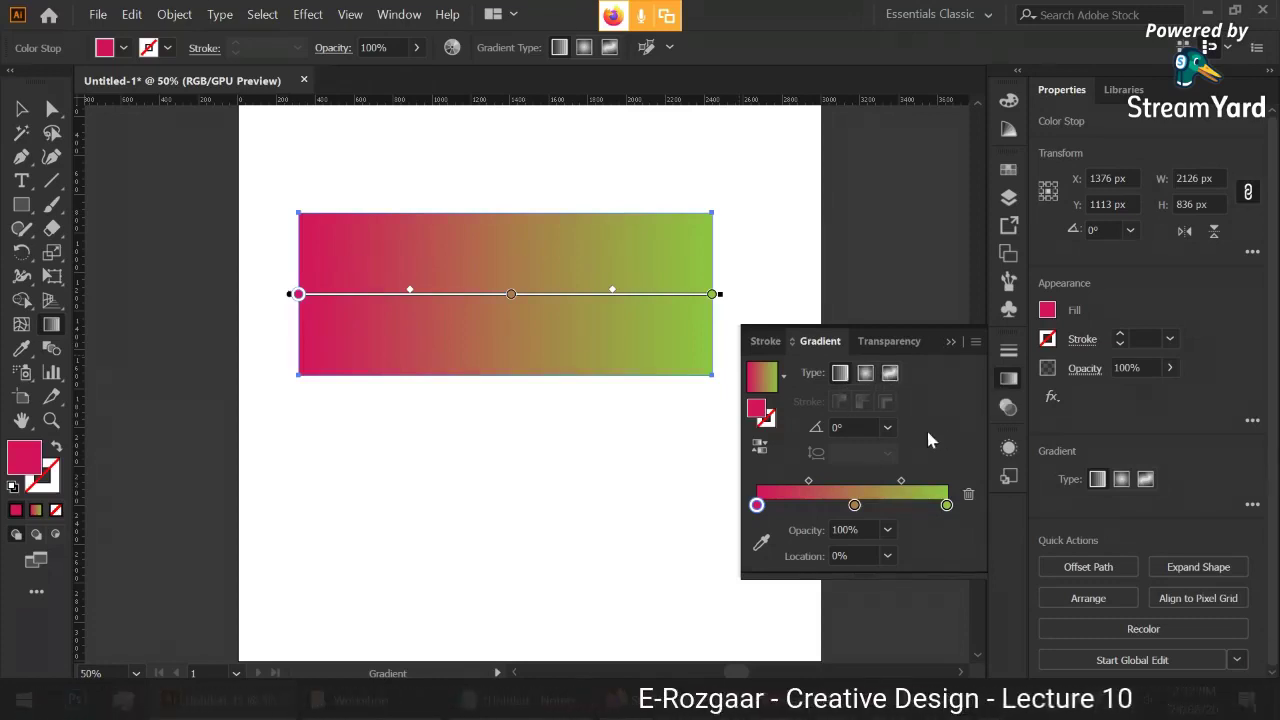
# - Set the linear gradient's angle to 120° and return to the Selection tool
pyautogui.click(887, 430)
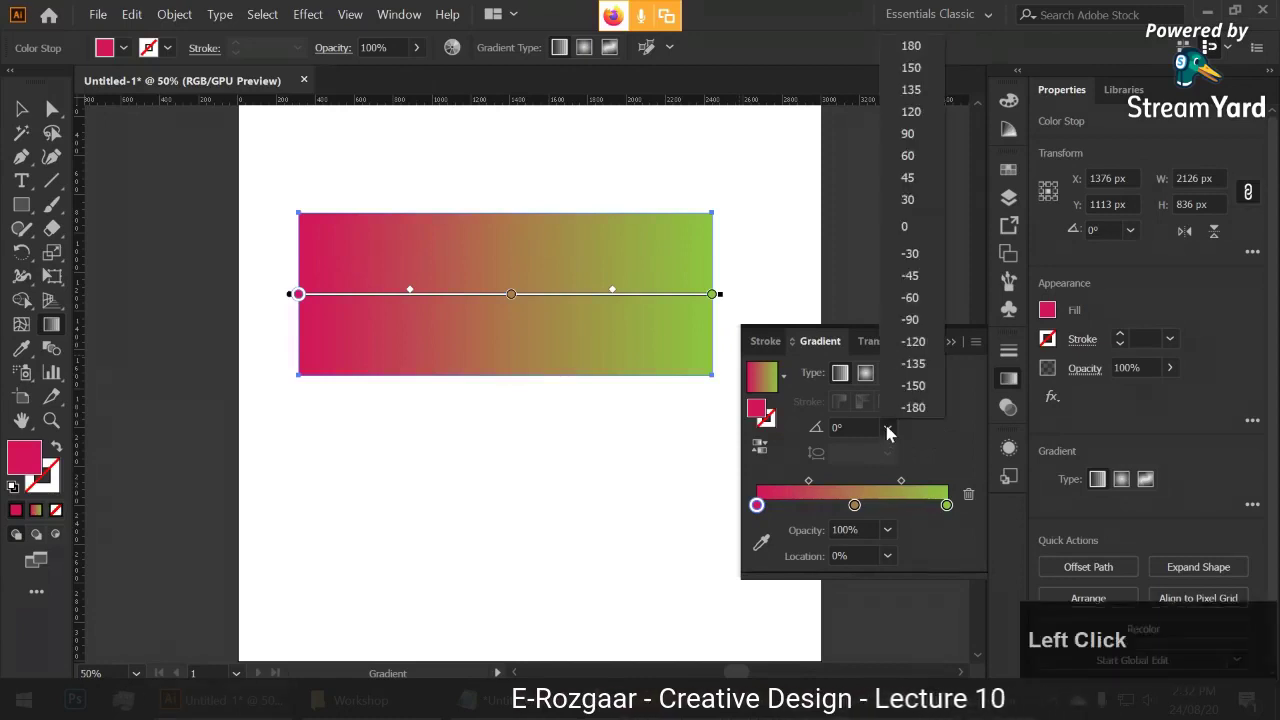
pyautogui.click(911, 111)
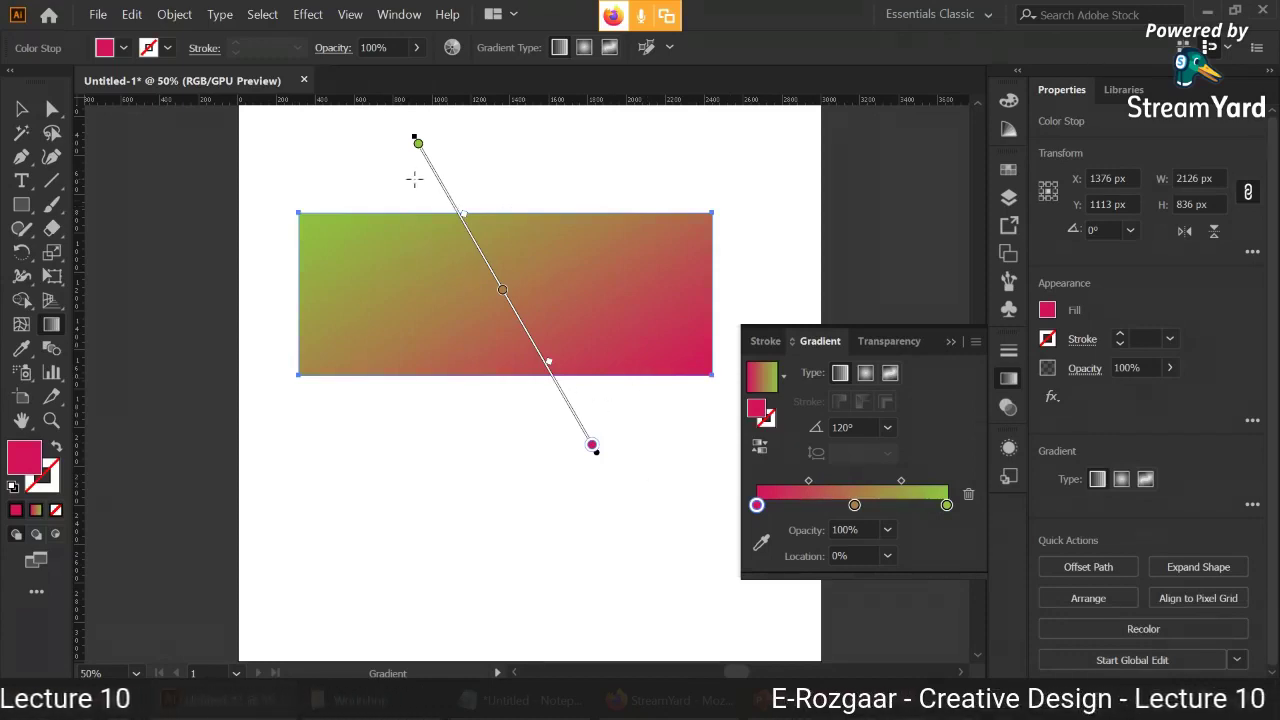
pyautogui.press('v')
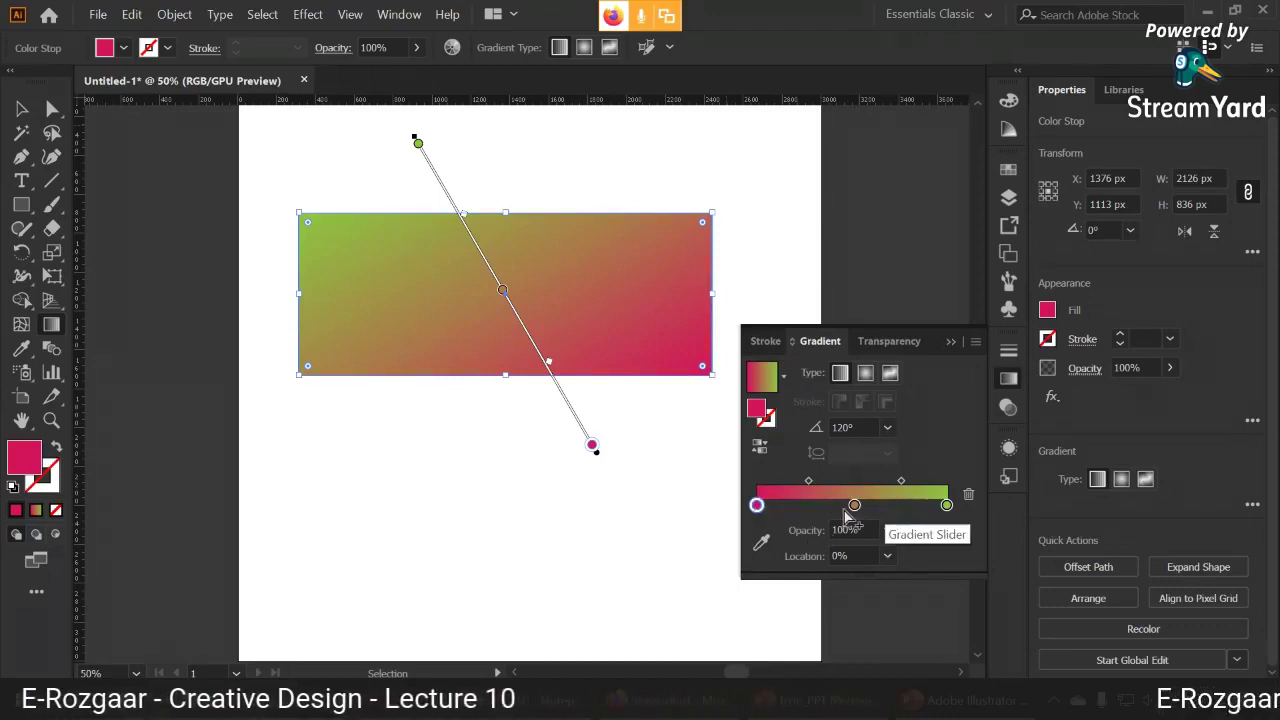
# - Open the pink stop's RGB colour values, switch to Color Hunt in the browser and copy the magenta from the green, magenta and purple palette
pyautogui.doubleClick(756, 505)
pyautogui.click(690, 318)
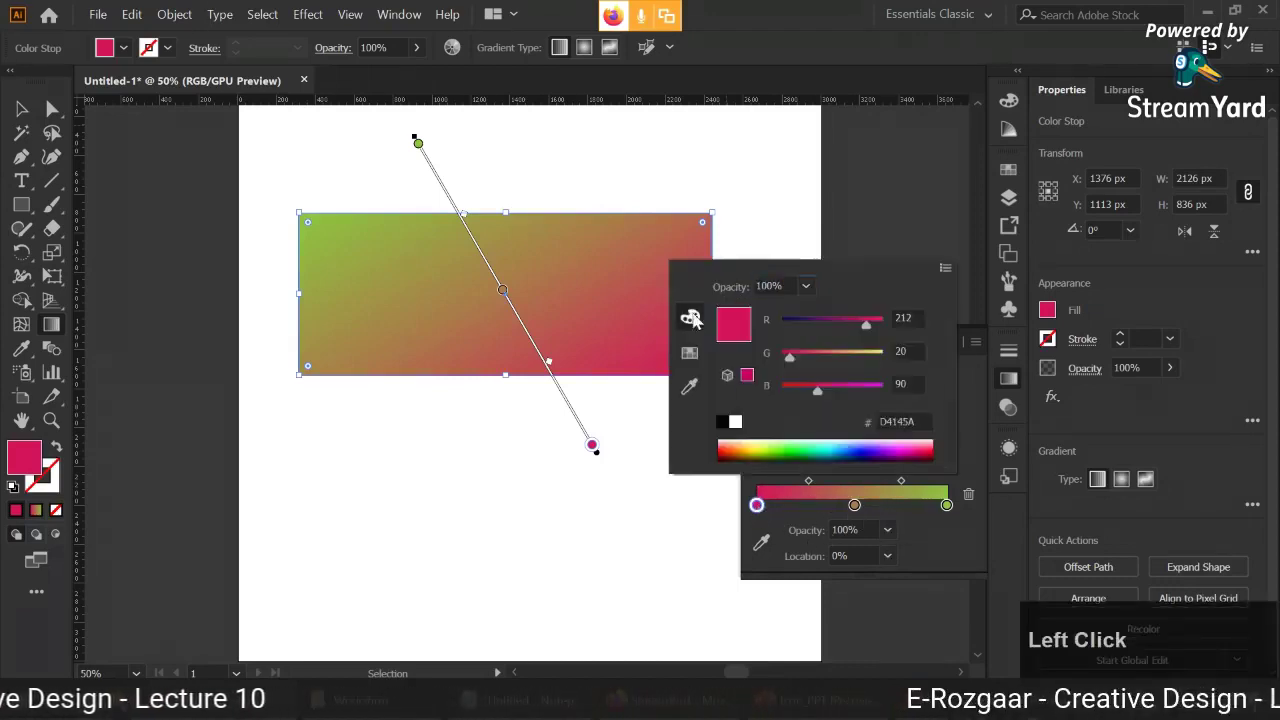
pyautogui.click(920, 421)
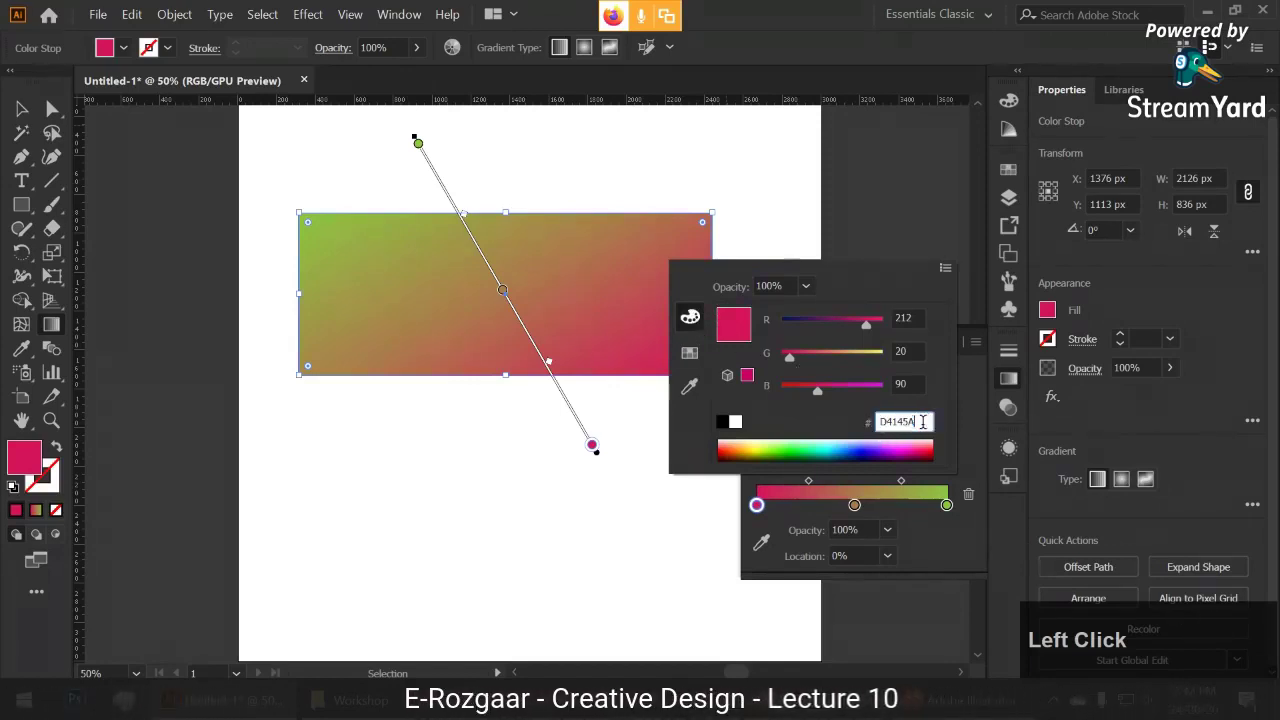
pyautogui.hotkey('alt', 'Tab')
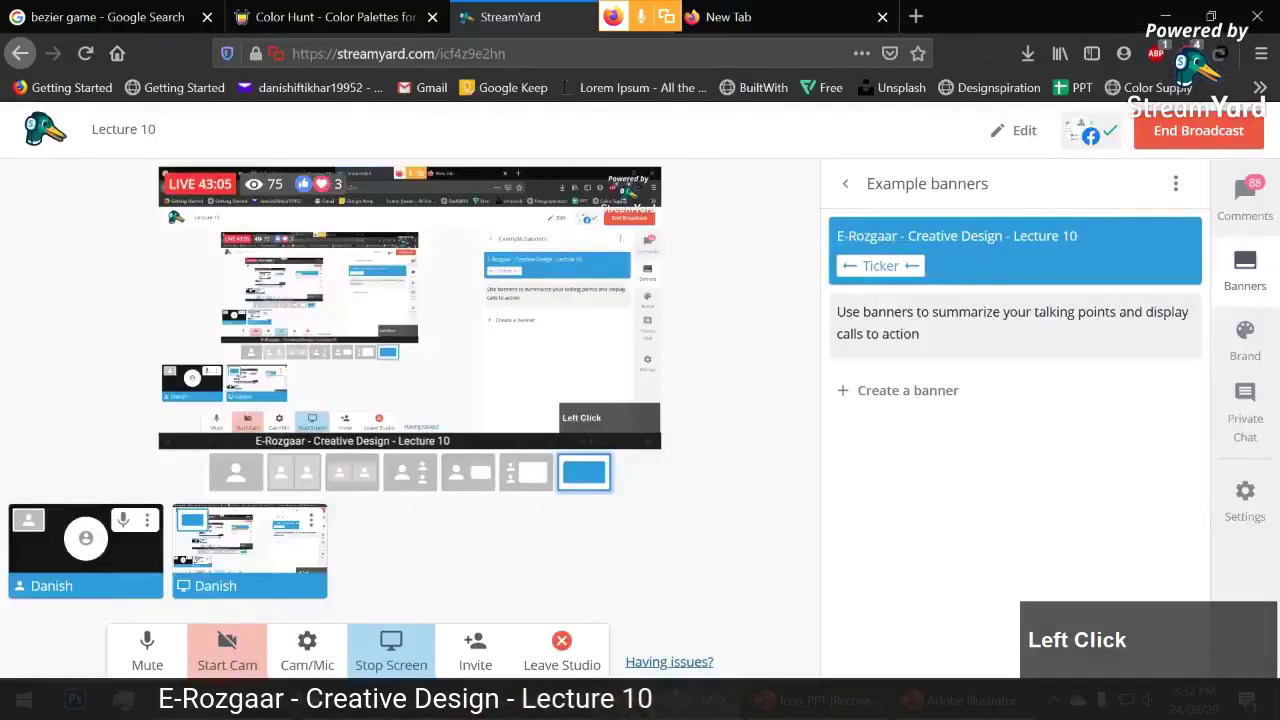
pyautogui.click(330, 17)
pyautogui.scroll(-6, 34, 286)
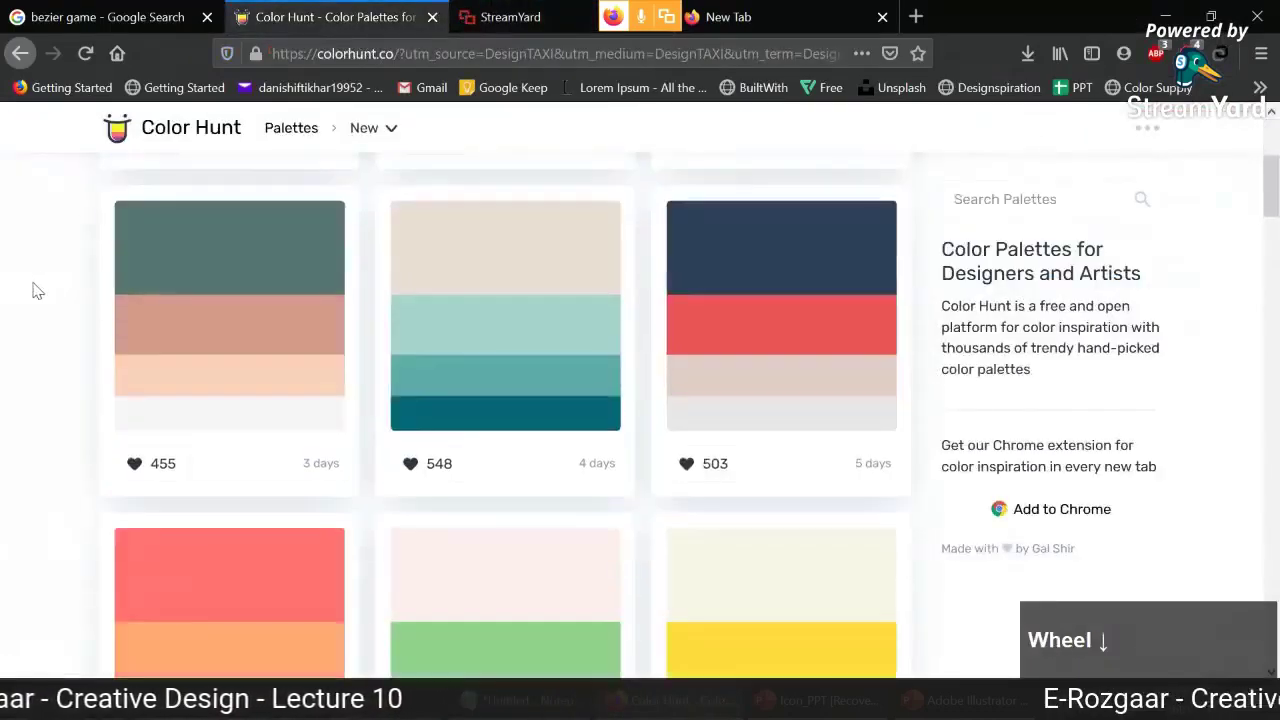
pyautogui.scroll(-2, 34, 290)
pyautogui.scroll(1, 57, 297)
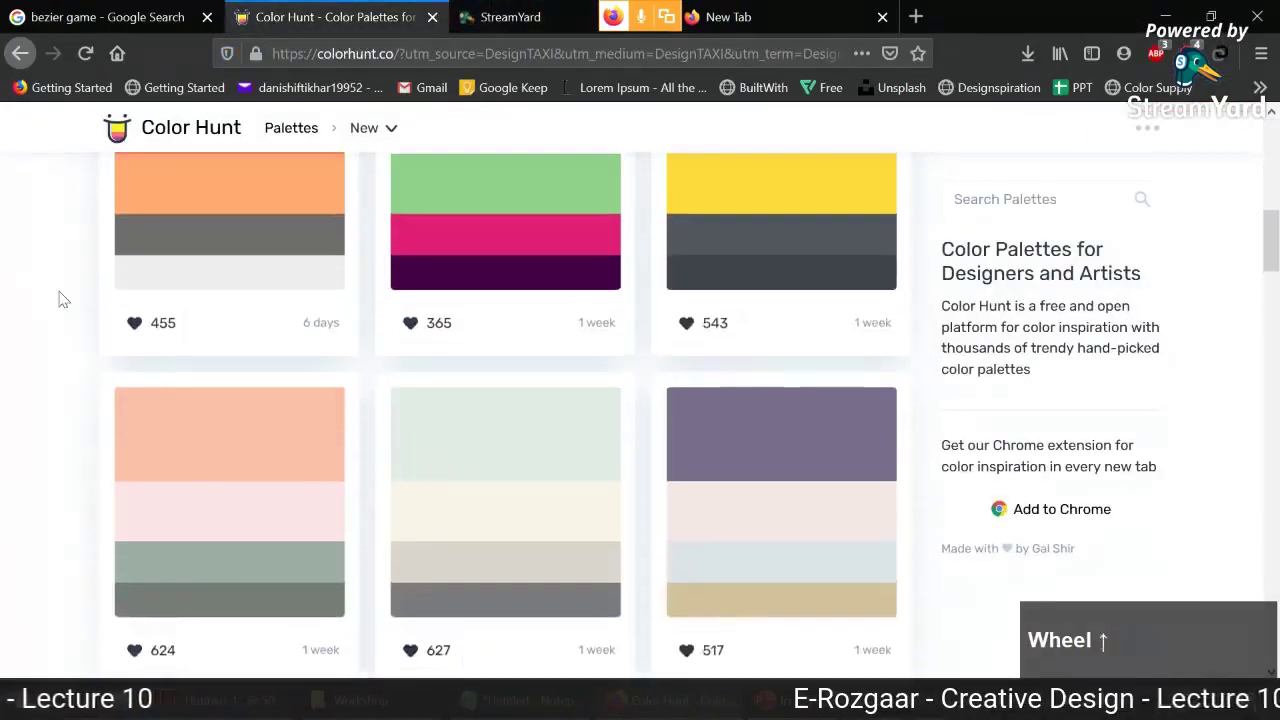
pyautogui.click(420, 305)
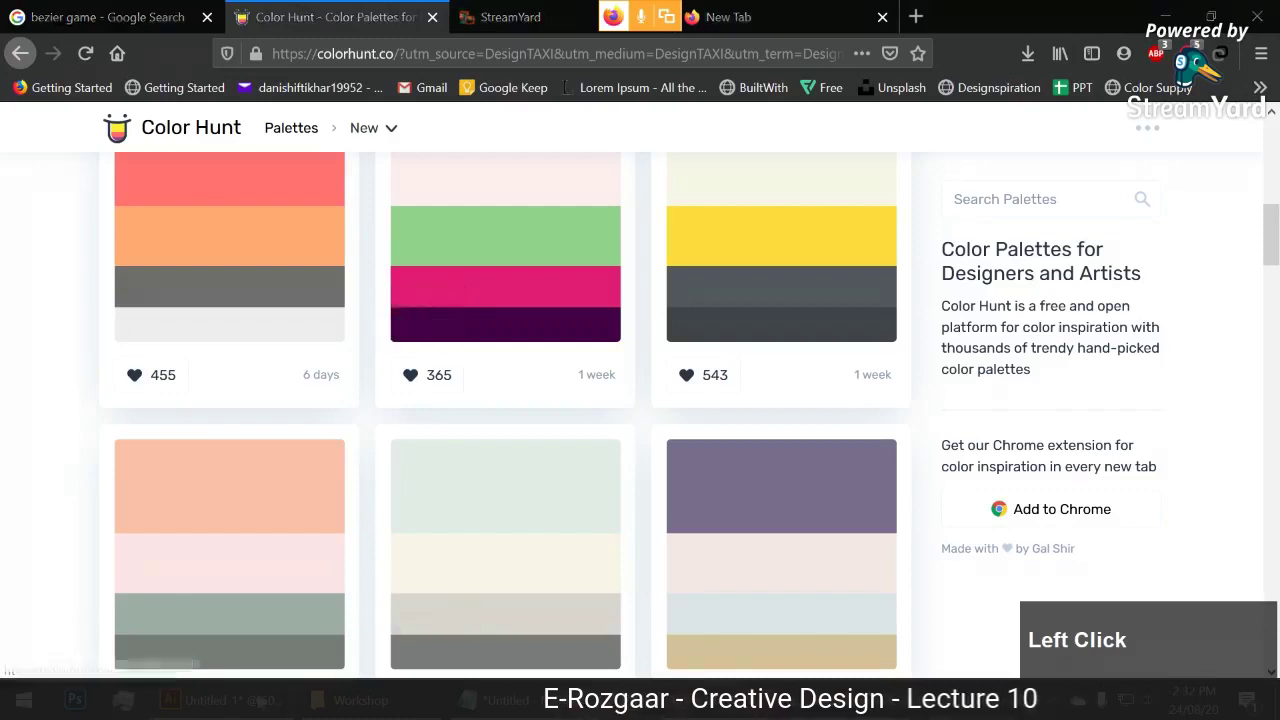
# - Switch back to Illustrator, apply the copied magenta hex code to the 0% stop and remove the middle stop
pyautogui.hotkey('alt', 'Tab')
pyautogui.doubleClick(757, 507)
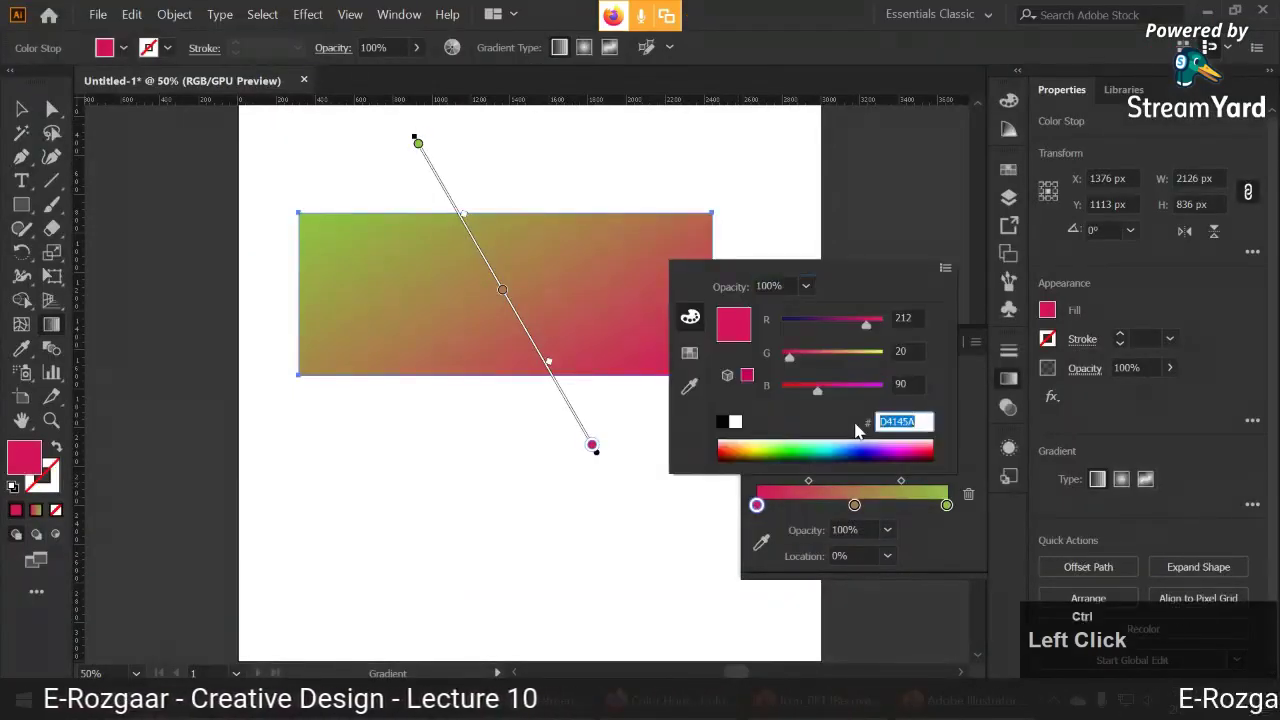
pyautogui.click(977, 447)
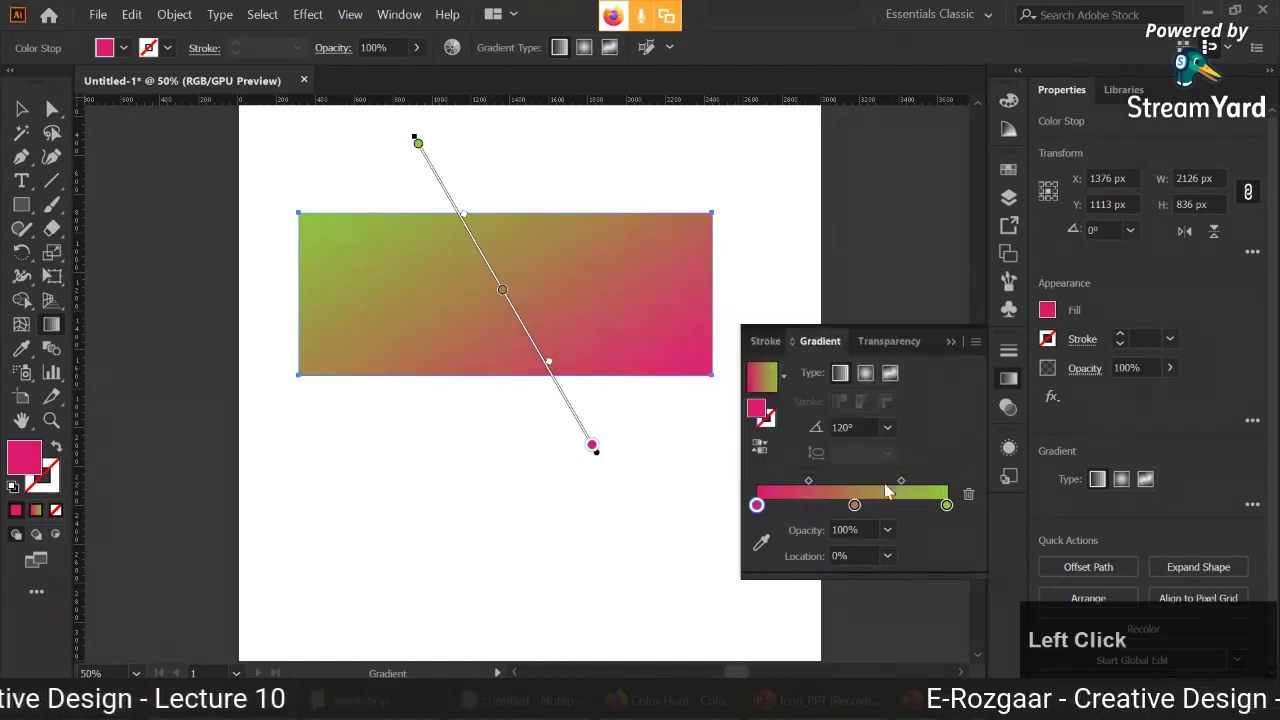
pyautogui.moveTo(865, 513); pyautogui.dragTo(900, 528)
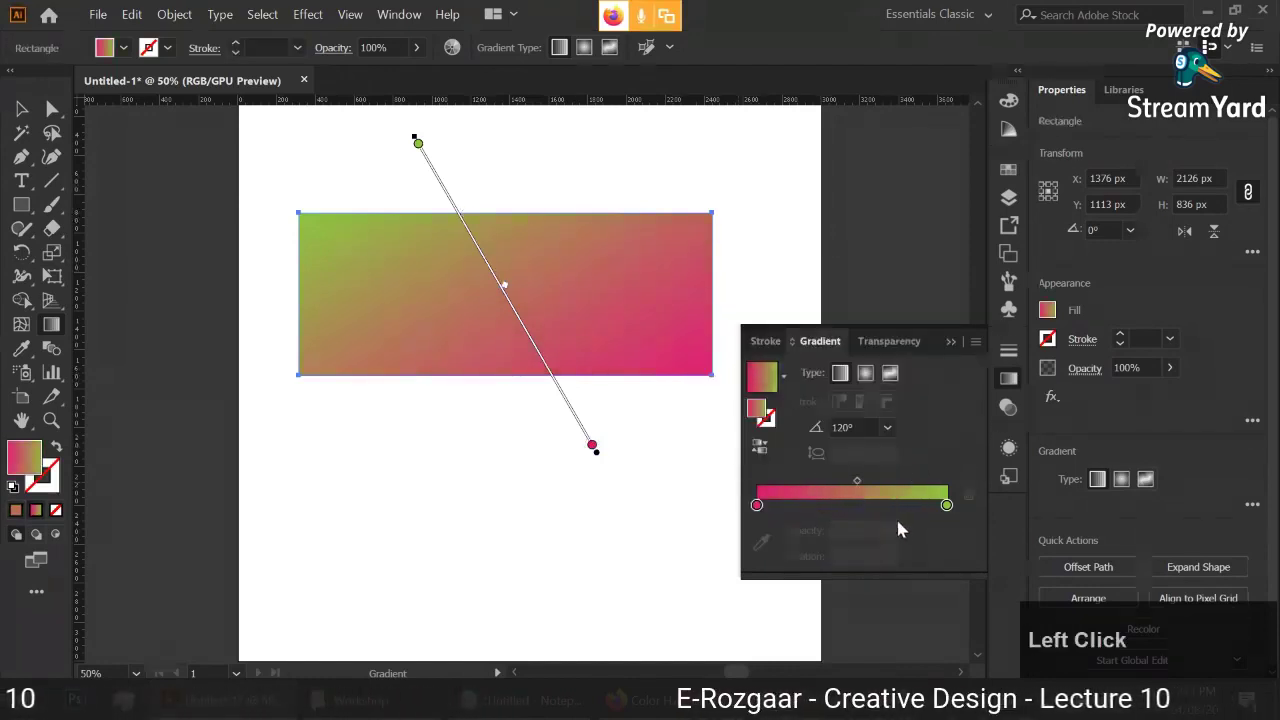
# - Select the green end stop, copy the dark purple code from the same Color Hunt palette and return to Illustrator
pyautogui.click(946, 507)
pyautogui.hotkey('alt', 'Tab')
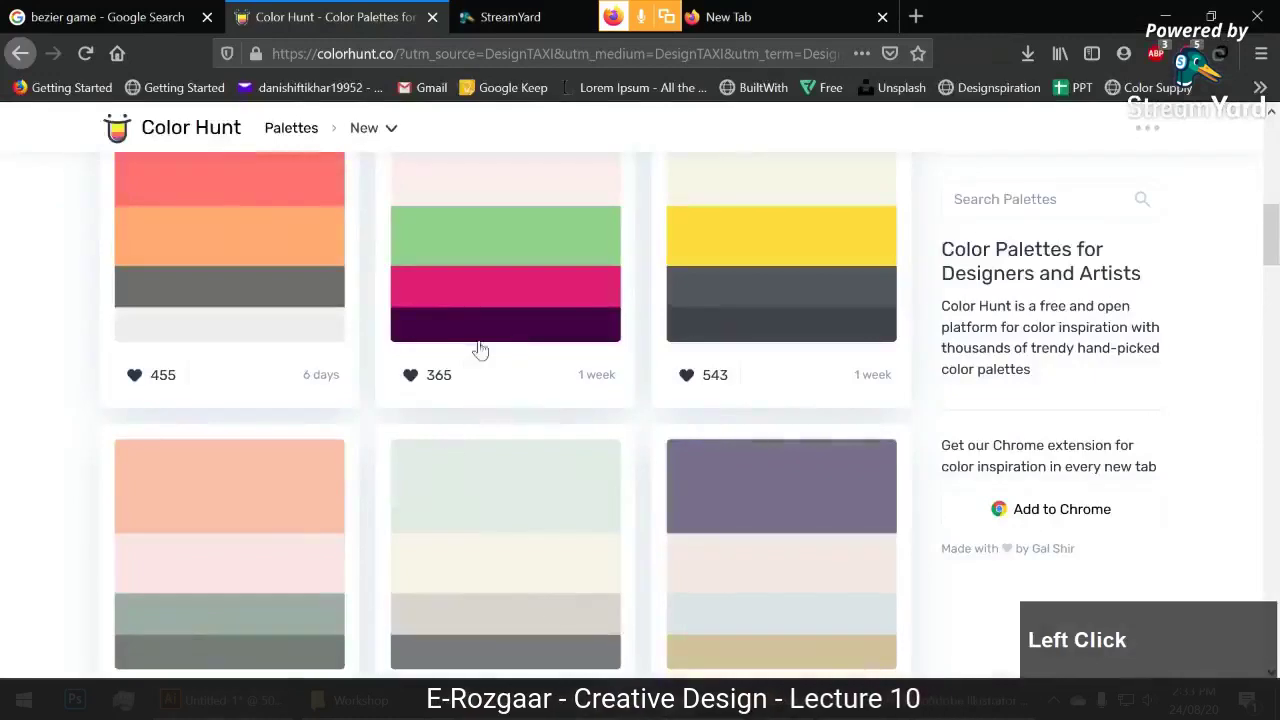
pyautogui.hotkey('alt', 'Tab')
pyautogui.hotkey('alt', 'Tab')
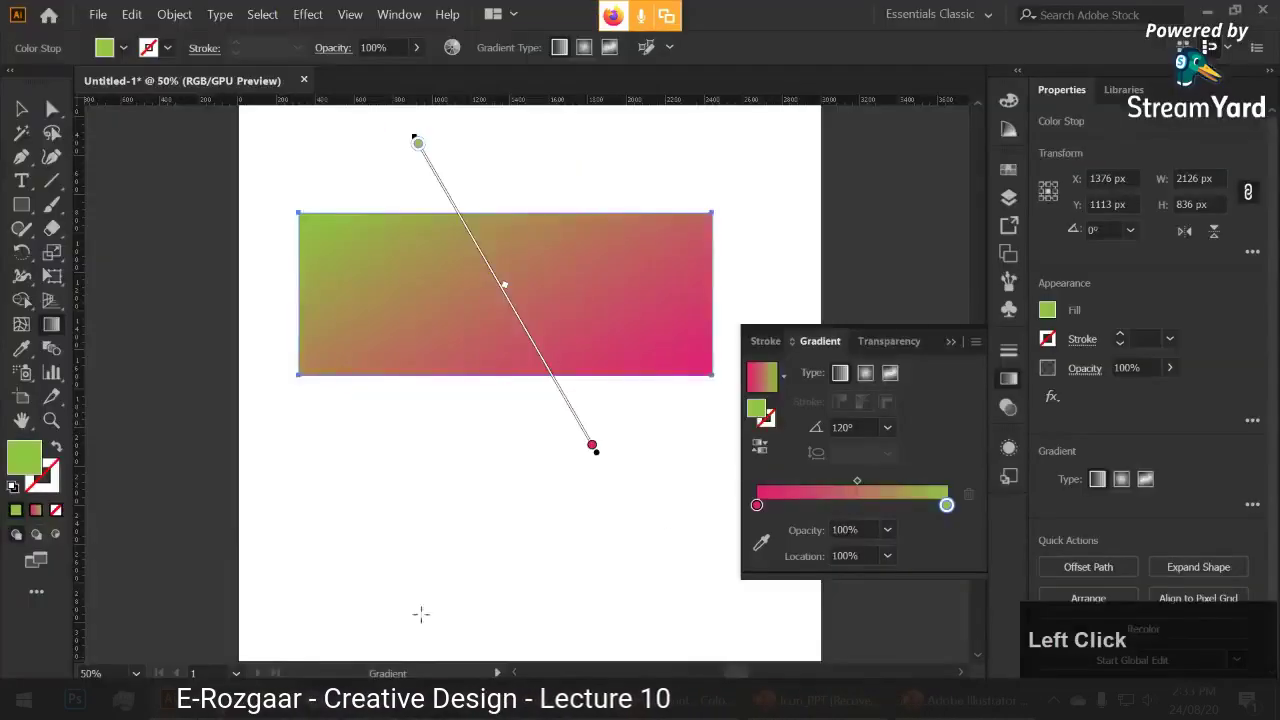
# - Recolour the 100% gradient stop with the copied dark purple hex code
pyautogui.doubleClick(946, 505)
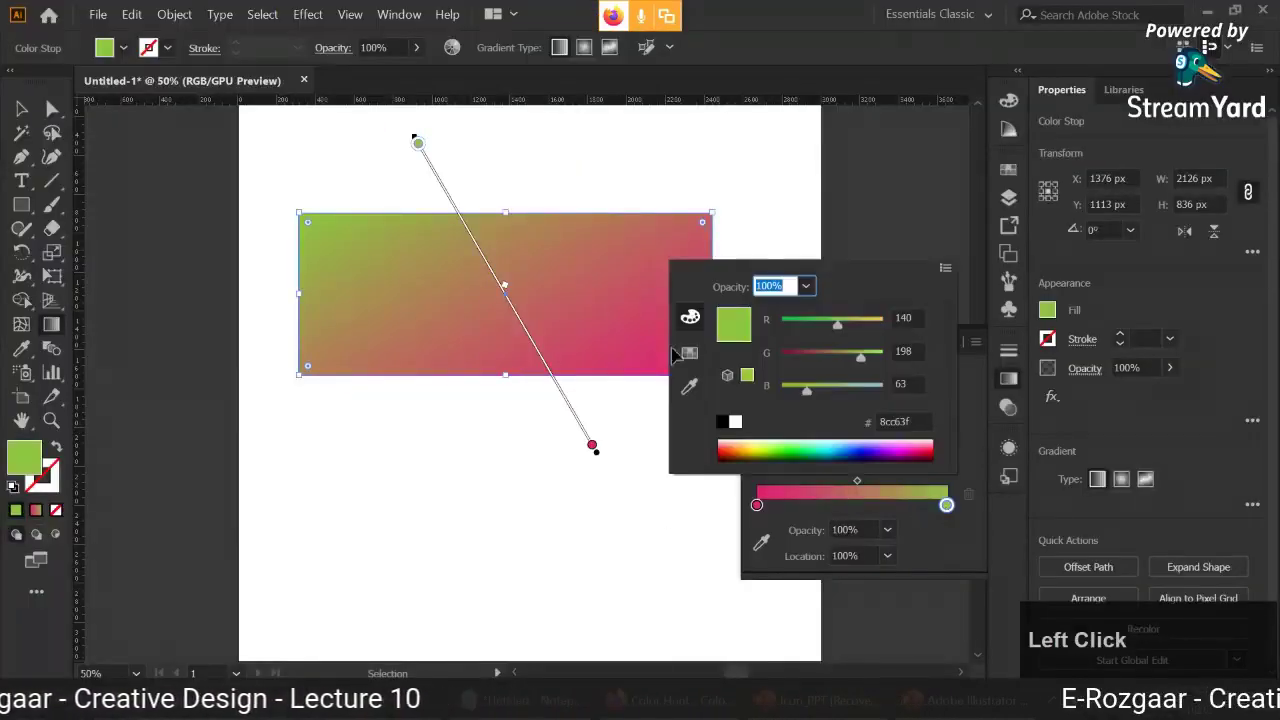
pyautogui.click(895, 421)
pyautogui.hotkey('ctrl', 'v')
pyautogui.press('Return')
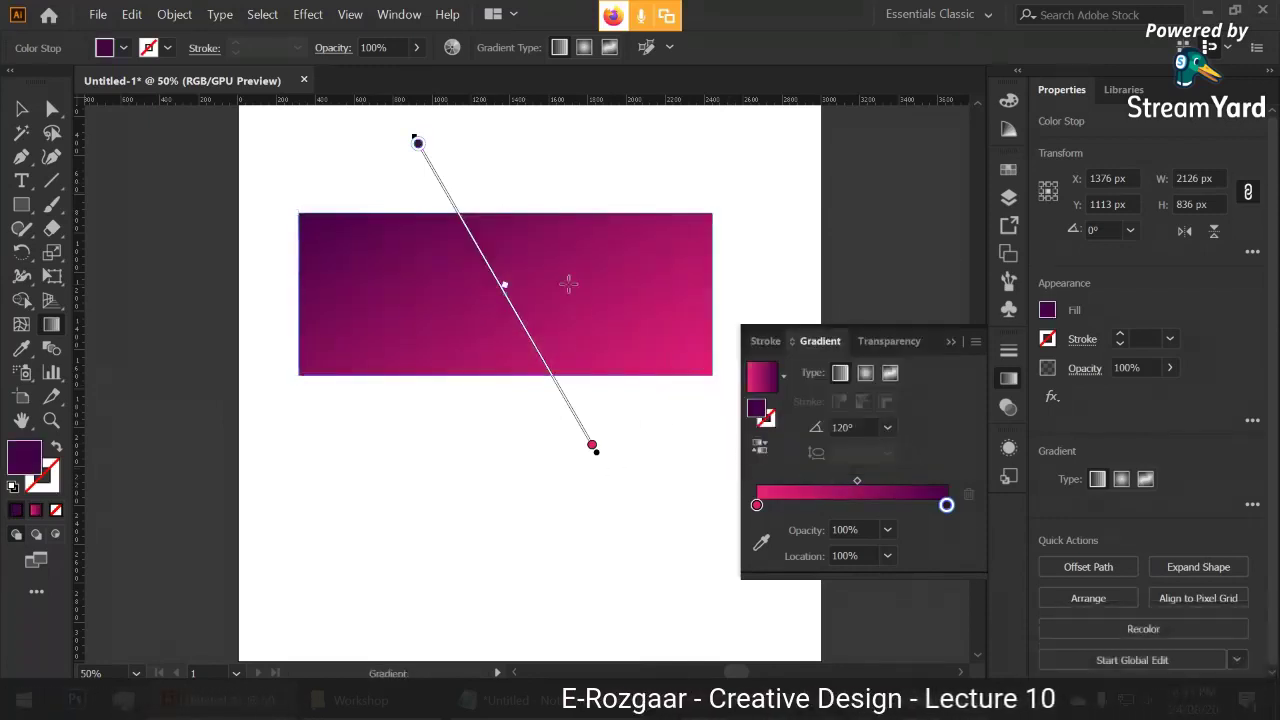
# - Collapse the gradient settings and move the rectangle down and right to about X 1556 px, Y 1326 px
pyautogui.click(419, 147)
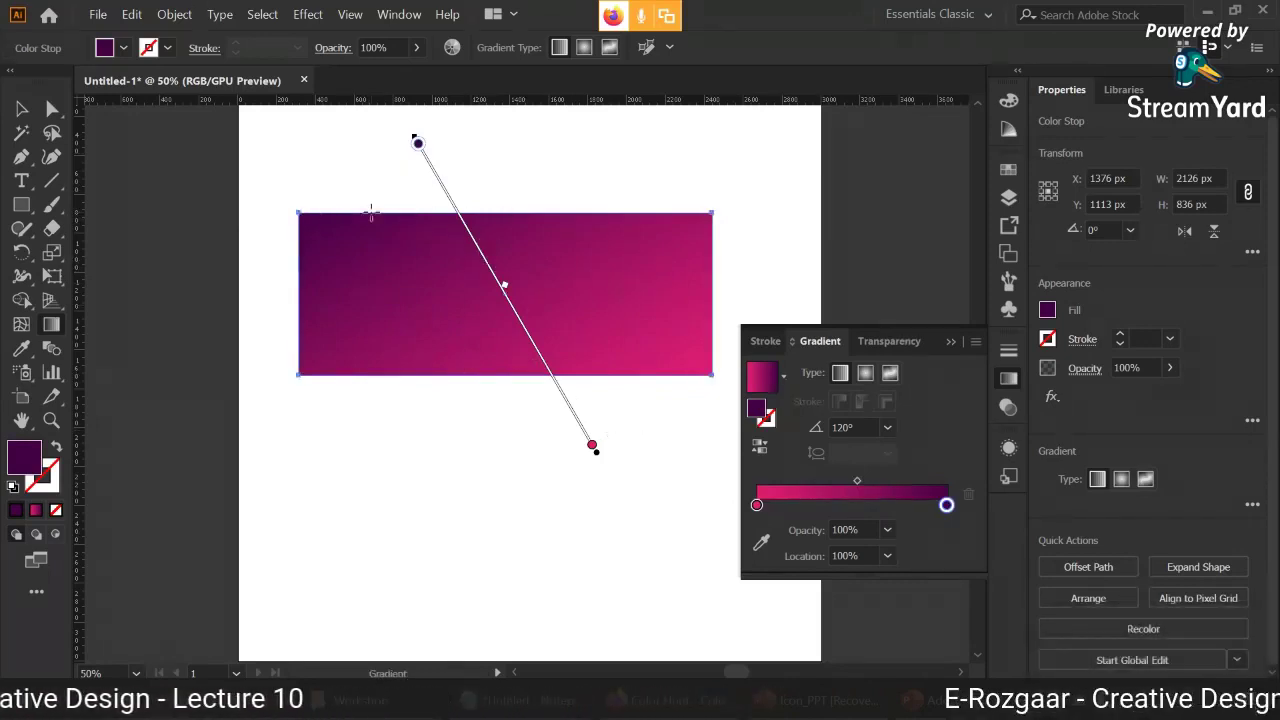
pyautogui.click(21, 108)
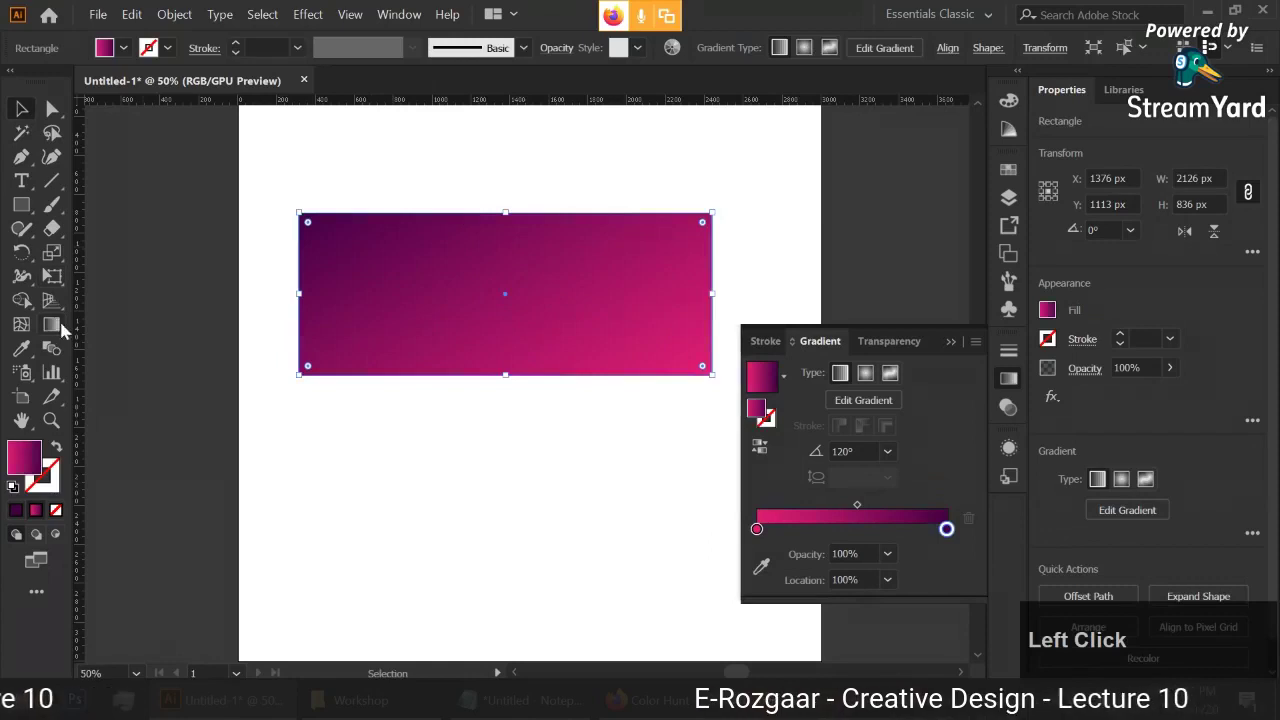
pyautogui.click(951, 342)
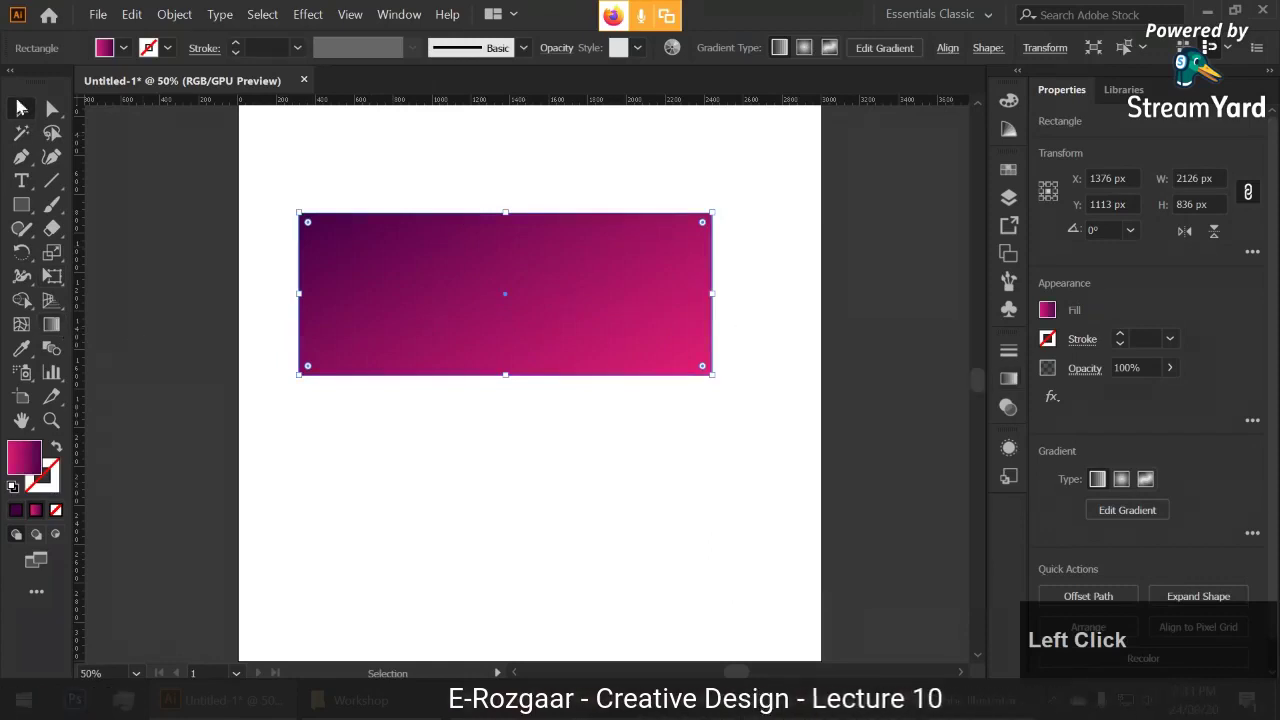
pyautogui.moveTo(543, 258); pyautogui.dragTo(581, 295)
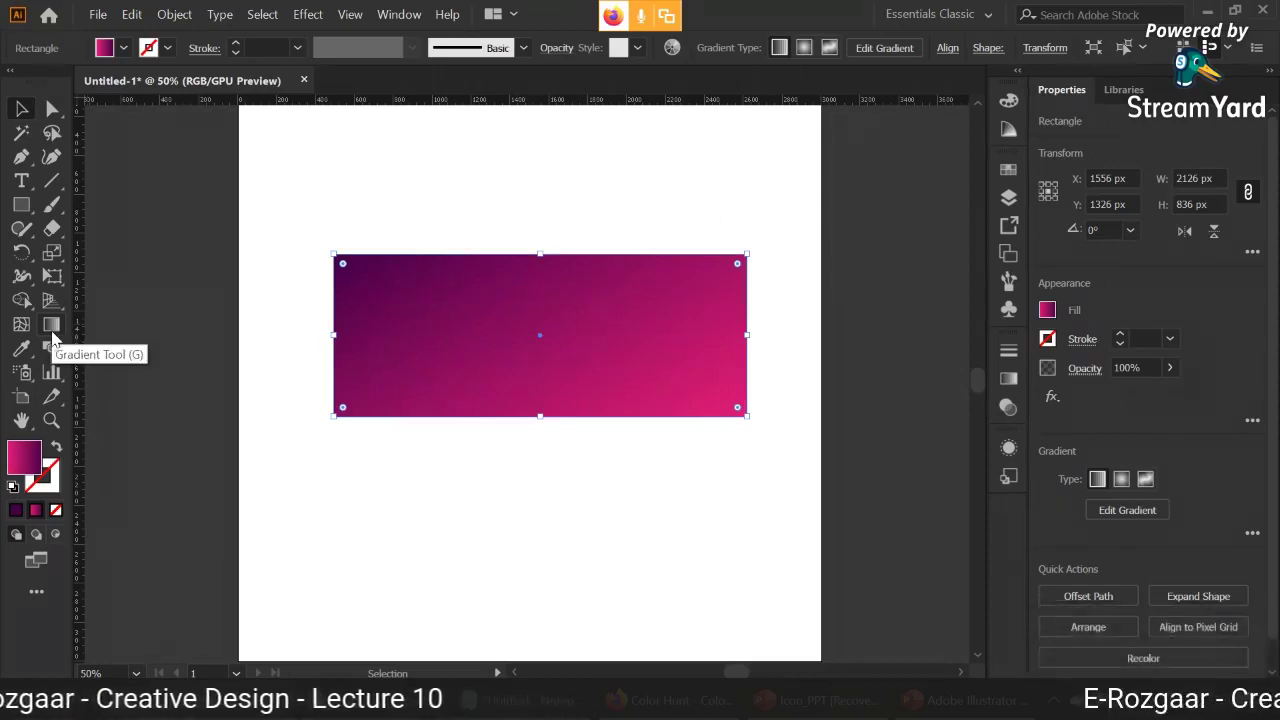
# - Redraw the gradient's direction with the Gradient tool, ending with a diagonal from below the rectangle's lower-right corner to beyond its upper-left corner
pyautogui.click(52, 334)
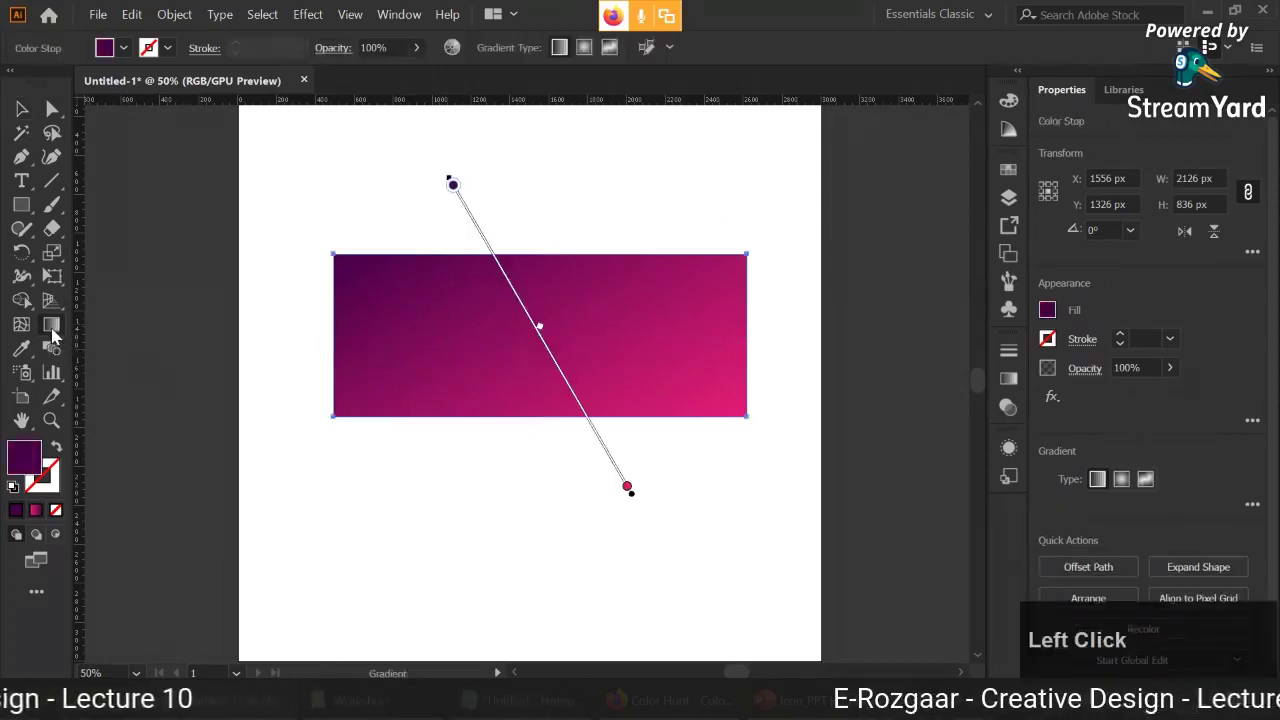
pyautogui.moveTo(525, 289)
pyautogui.mouseDown()
pyautogui.moveTo(829, 254)
pyautogui.moveTo(831, 274)
pyautogui.mouseUp()
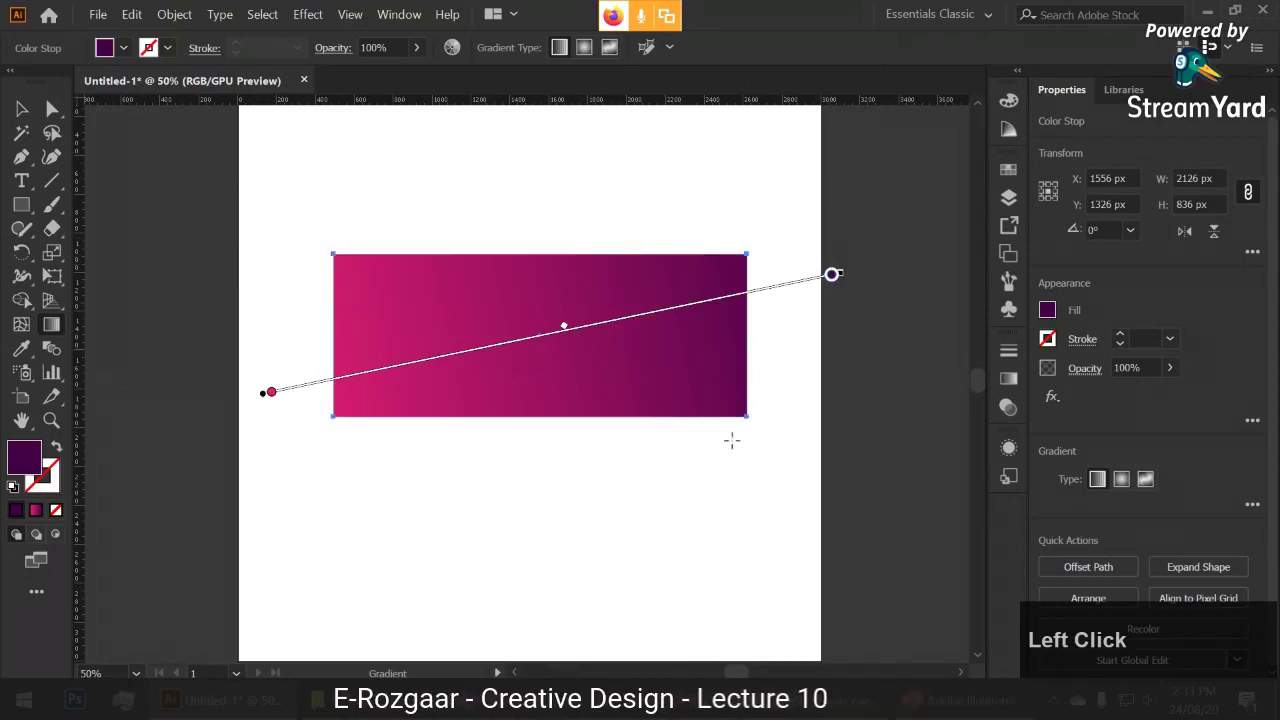
pyautogui.moveTo(732, 440); pyautogui.dragTo(290, 191)
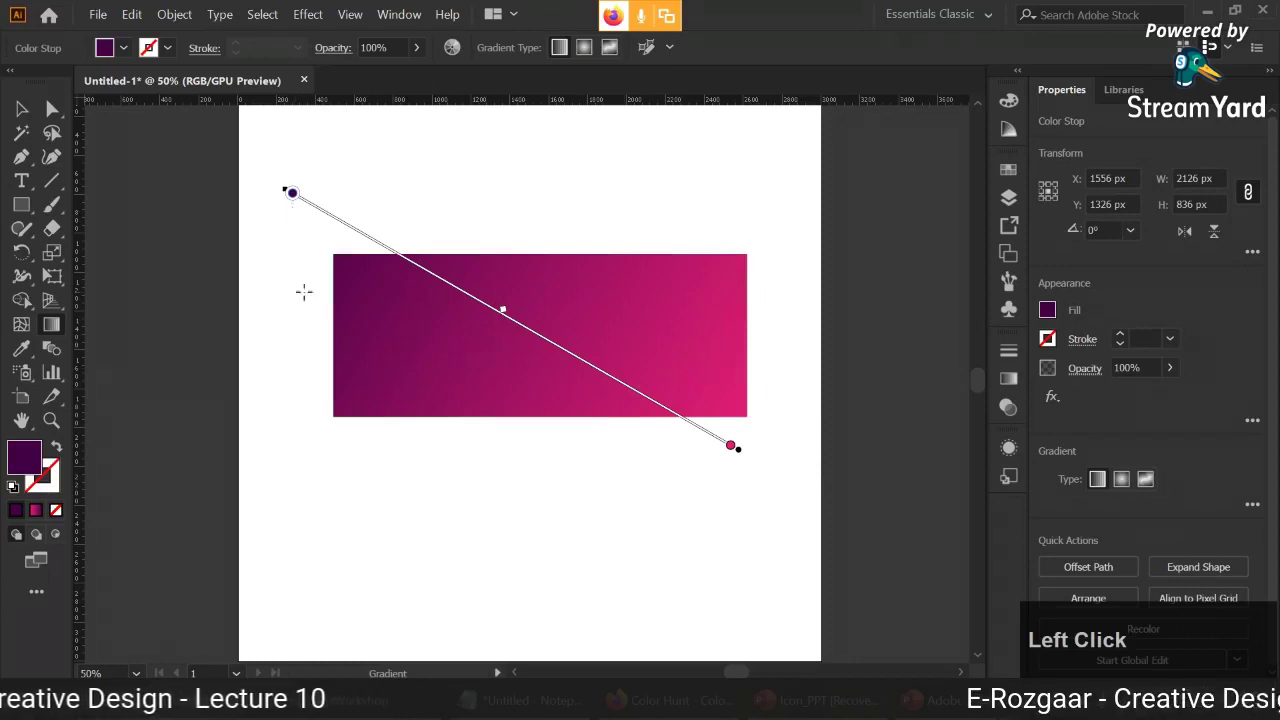
# - Redraw the gradient nearly horizontally across the rectangle, then nearly vertically at about -87° with the dark purple end below it
pyautogui.moveTo(296, 328); pyautogui.dragTo(226, 318)
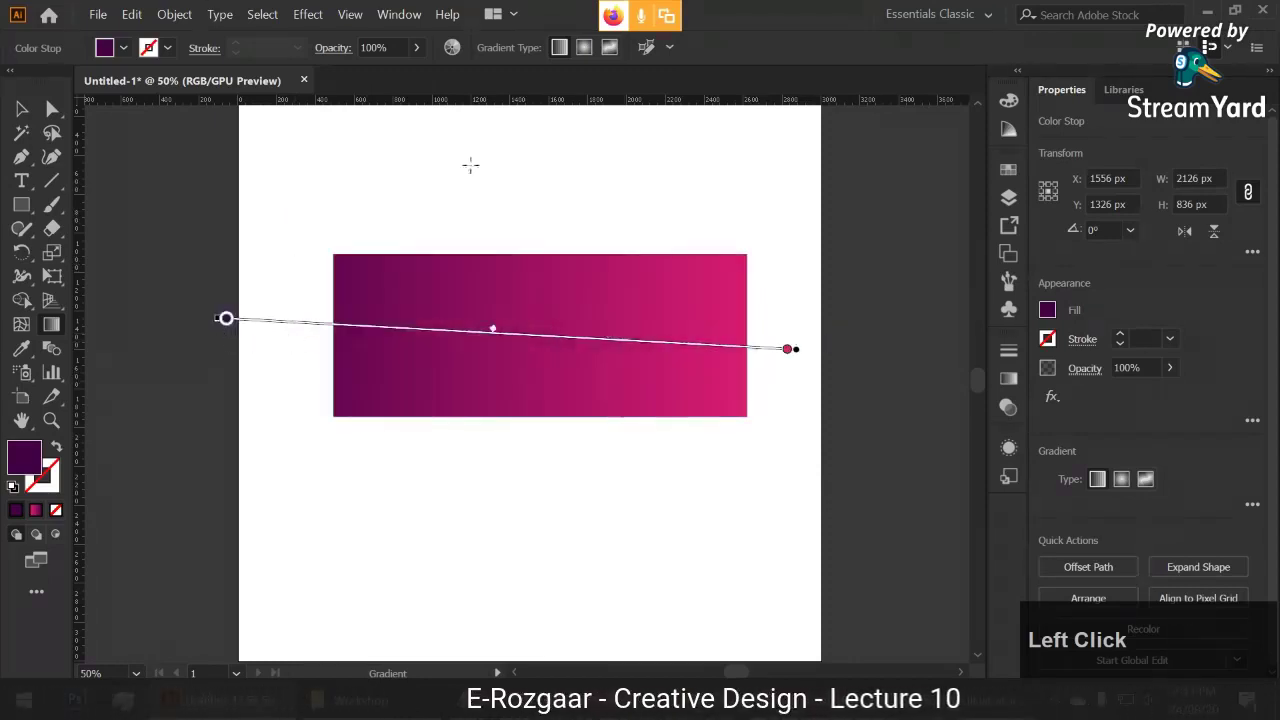
pyautogui.moveTo(470, 164); pyautogui.dragTo(491, 531)
pyautogui.moveTo(481, 344); pyautogui.dragTo(539, 344)
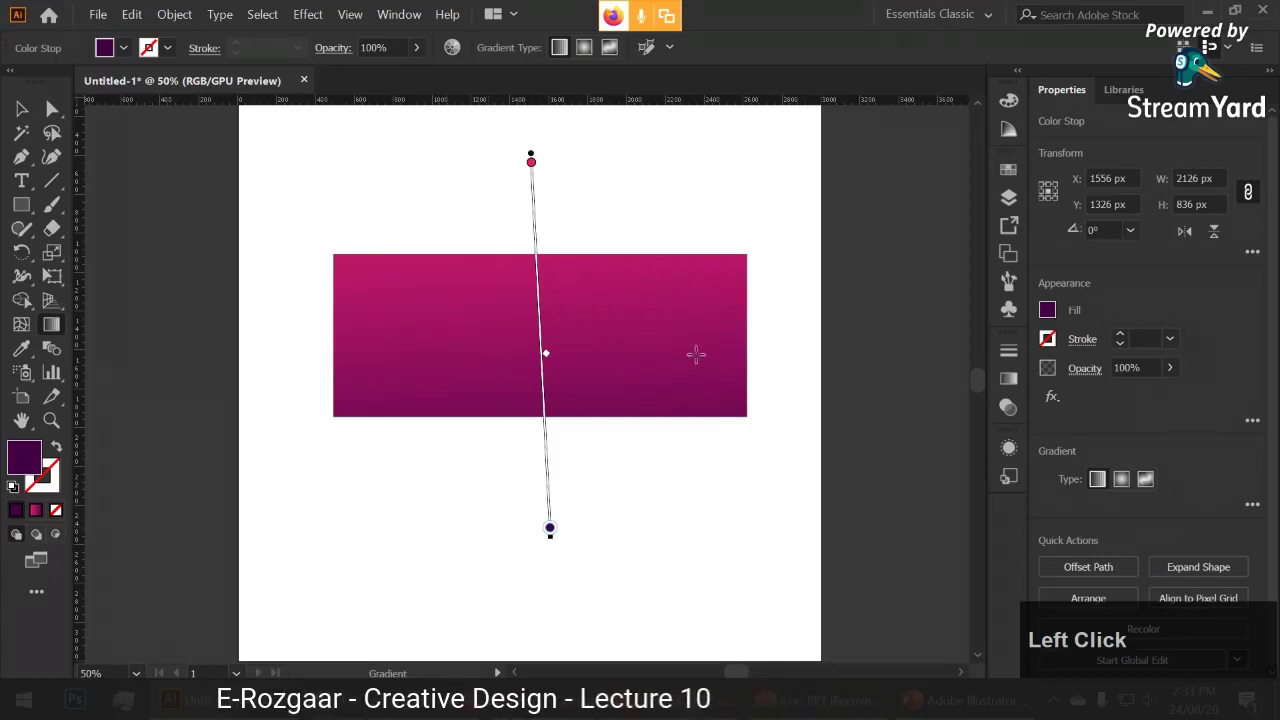
# - Open the gradient settings and redraw the gradient inside the rectangle from its upper-left corner area to the lower-right, at about -21.6°
pyautogui.click(1009, 379)
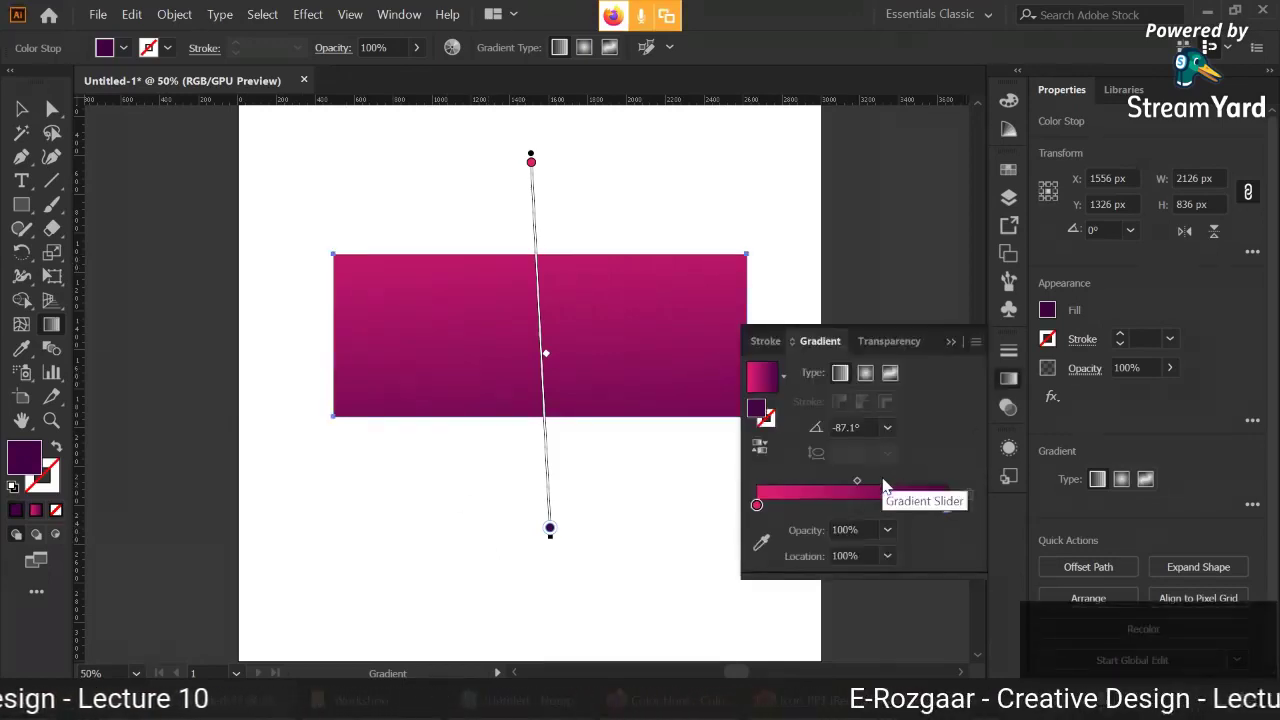
pyautogui.click(946, 506)
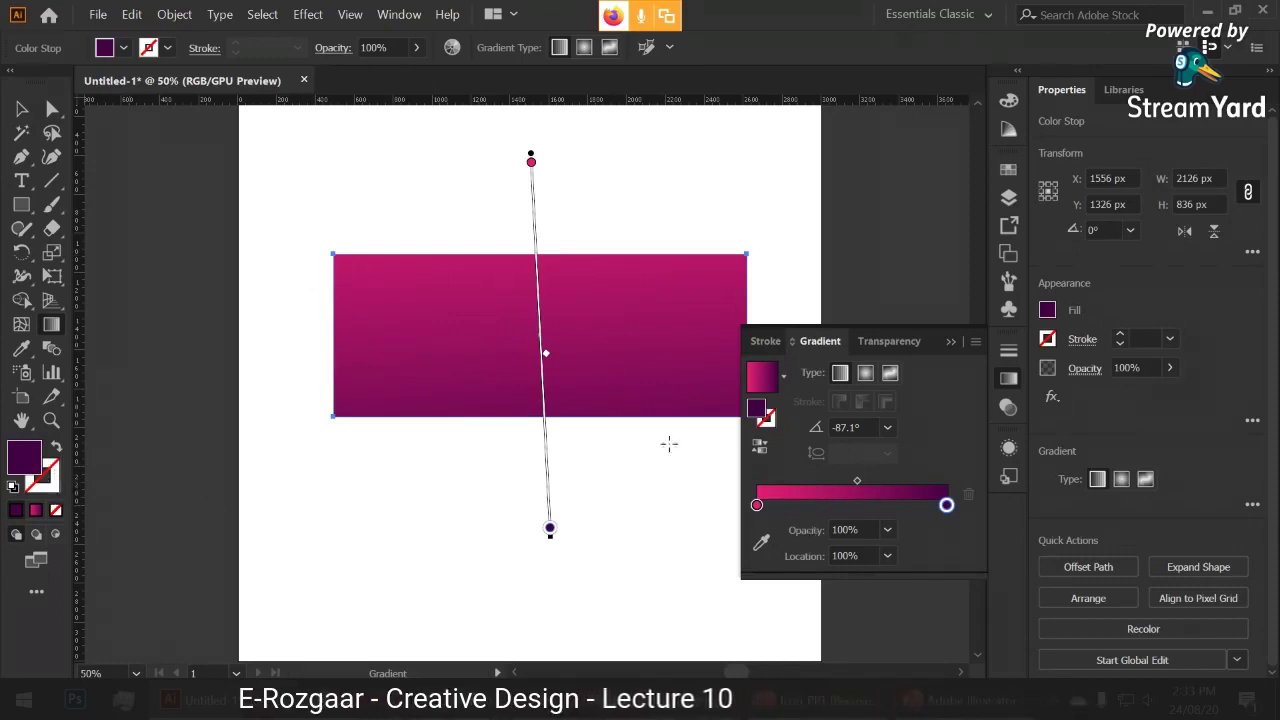
pyautogui.press('v')
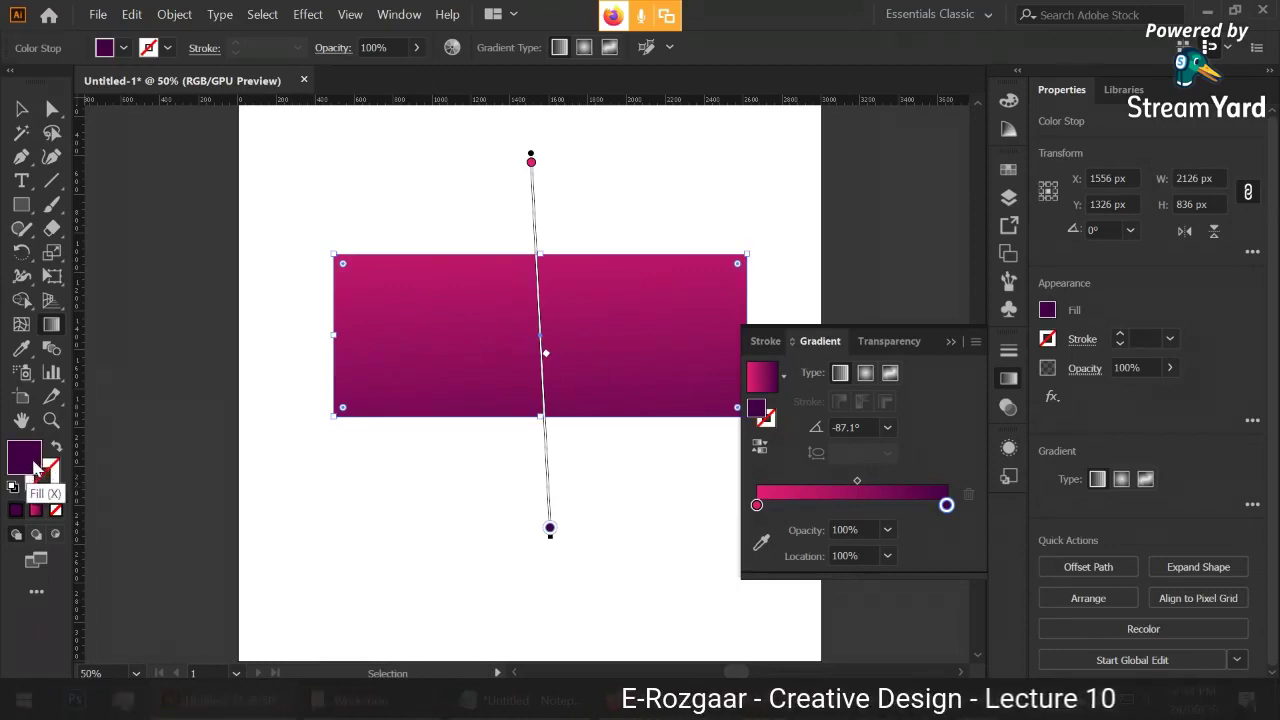
pyautogui.press('g')
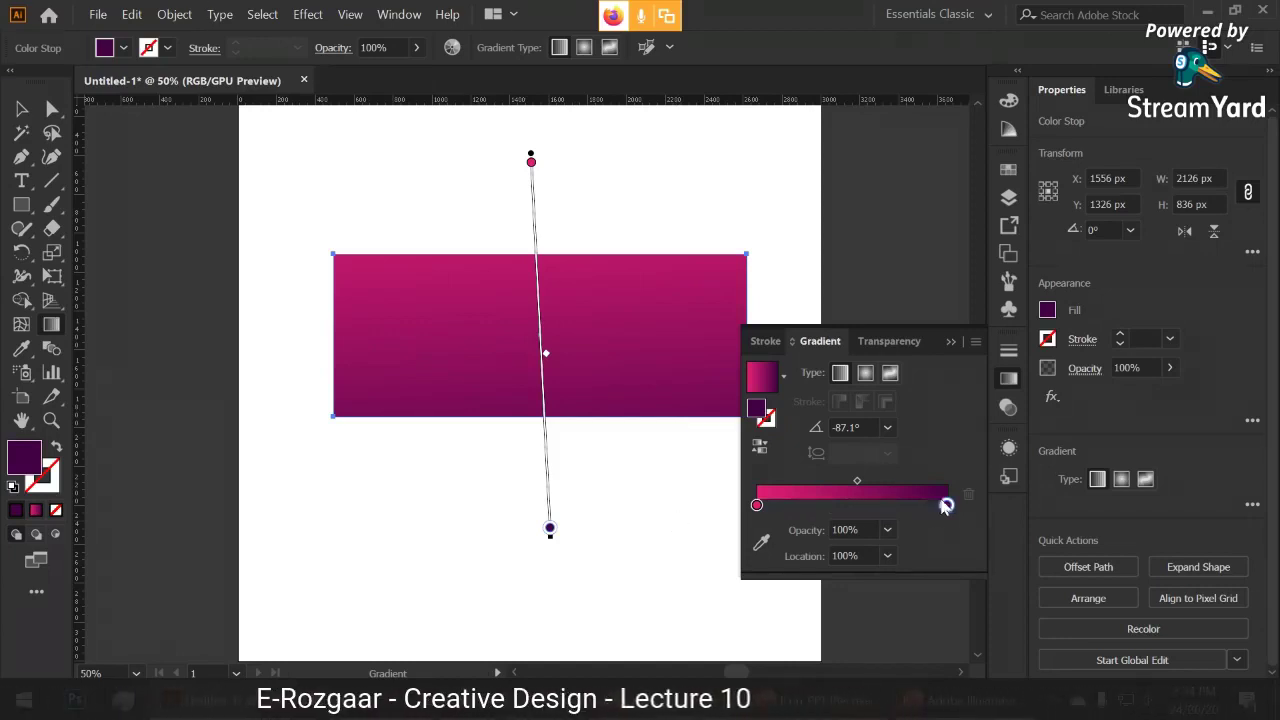
pyautogui.moveTo(946, 505); pyautogui.dragTo(971, 517)
pyautogui.moveTo(362, 265); pyautogui.dragTo(706, 402)
pyautogui.moveTo(946, 507)
pyautogui.mouseDown()
pyautogui.moveTo(829, 512)
pyautogui.moveTo(946, 506)
pyautogui.mouseUp()
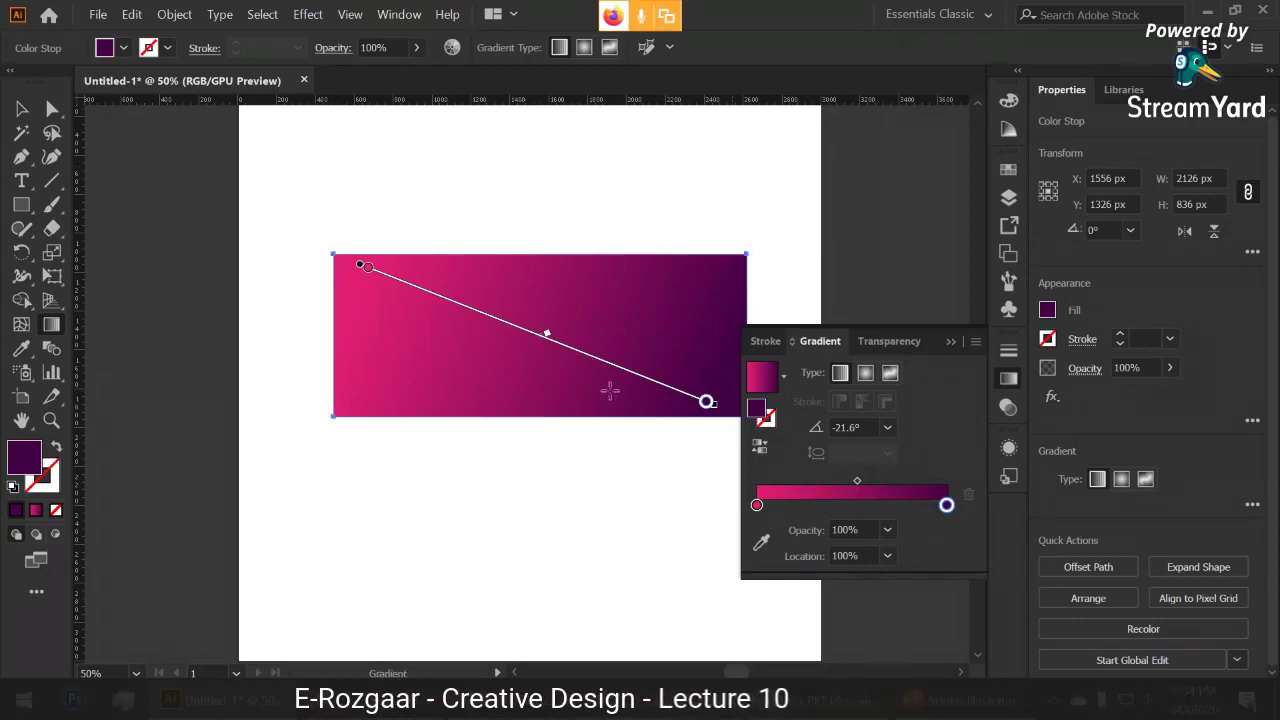
# - Collapse the gradient settings and delete the gradient rectangle so the artboard is empty
pyautogui.click(951, 342)
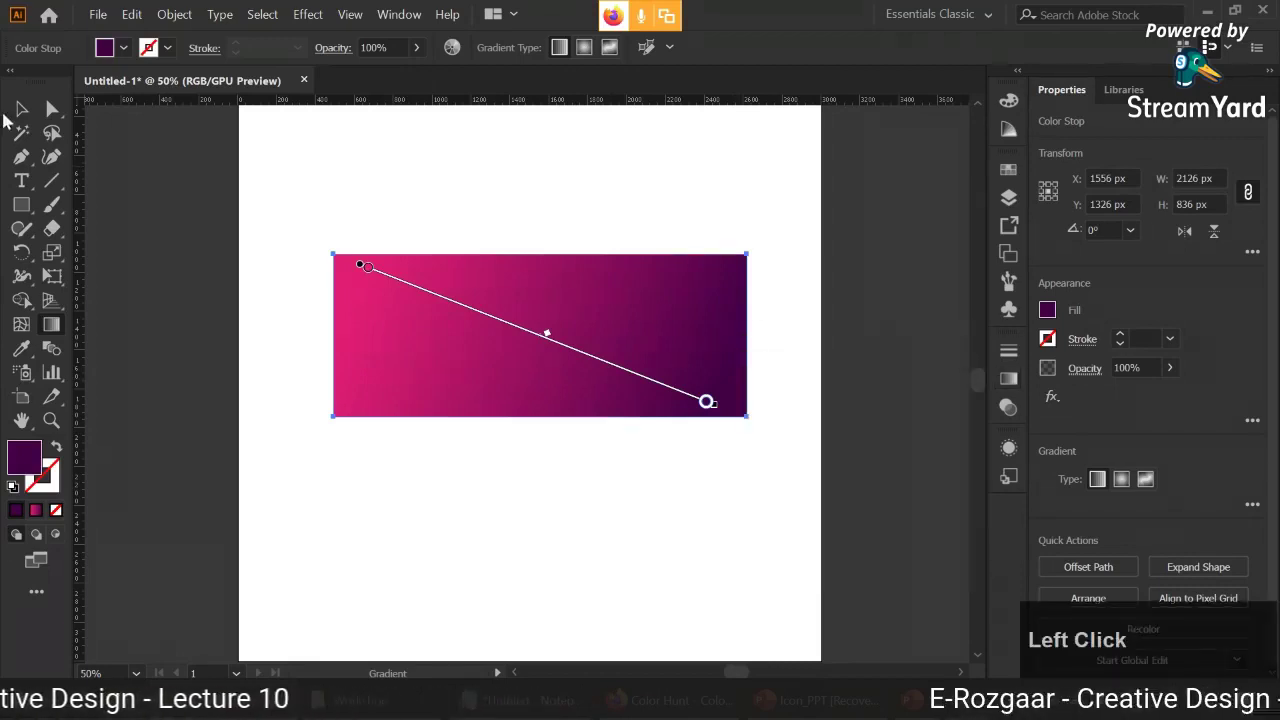
pyautogui.click(21, 108)
pyautogui.click(786, 443)
pyautogui.hotkey('ctrl', 'a')
pyautogui.press('Delete')
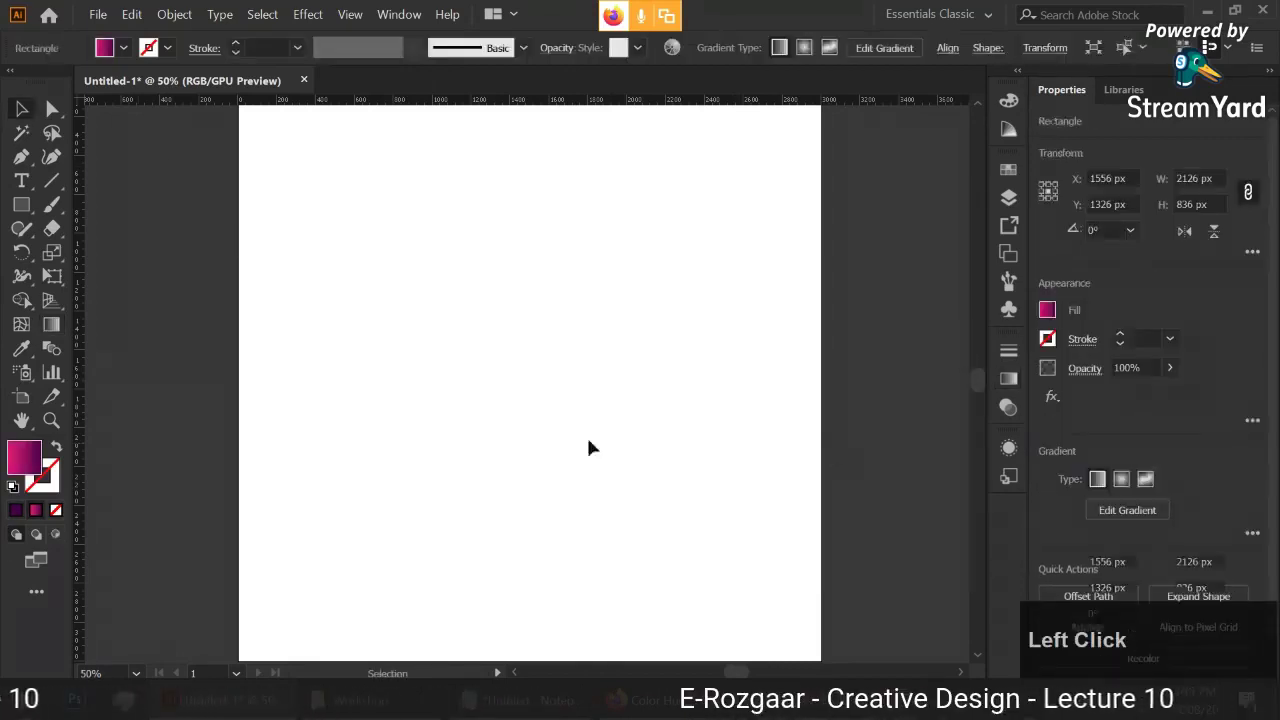
pyautogui.keyDown('alt'); pyautogui.scroll(-1, 548, 443); pyautogui.keyUp('alt')
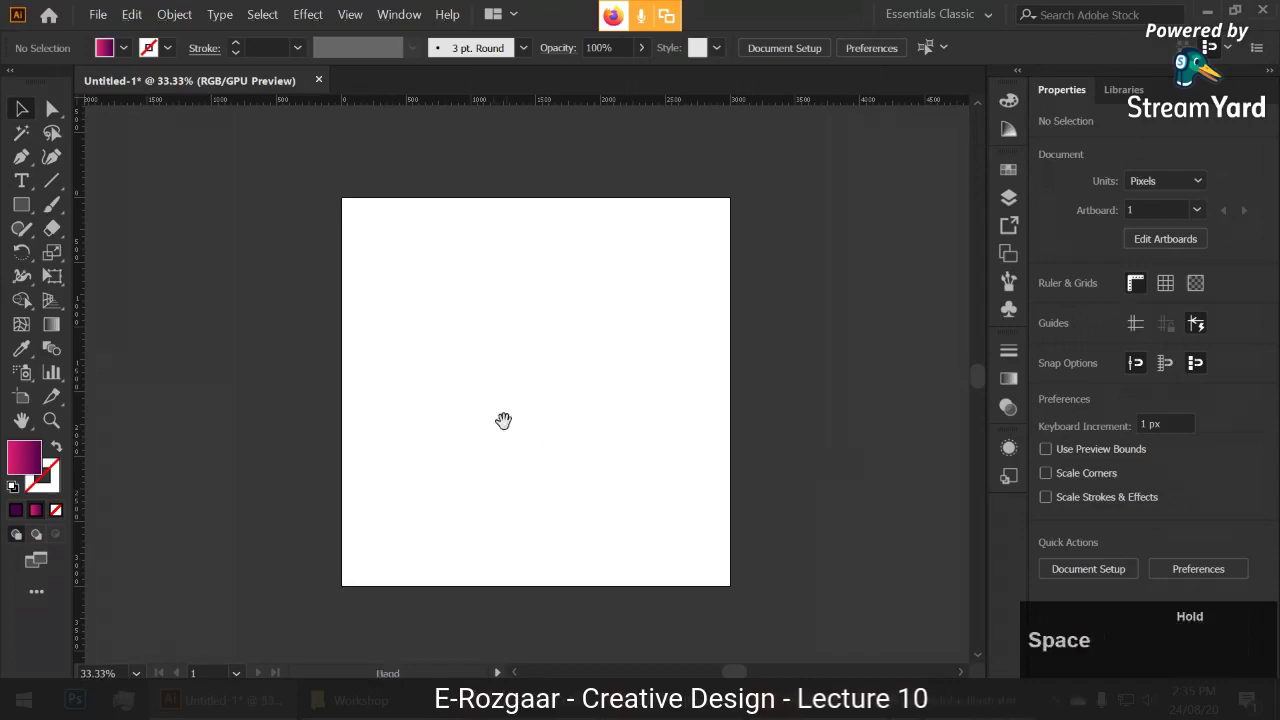
# - Switch to File Explorer, go to the Images folder under Classes and place the photo of hands on a laptop in the Illustrator document
pyautogui.click(340, 700)
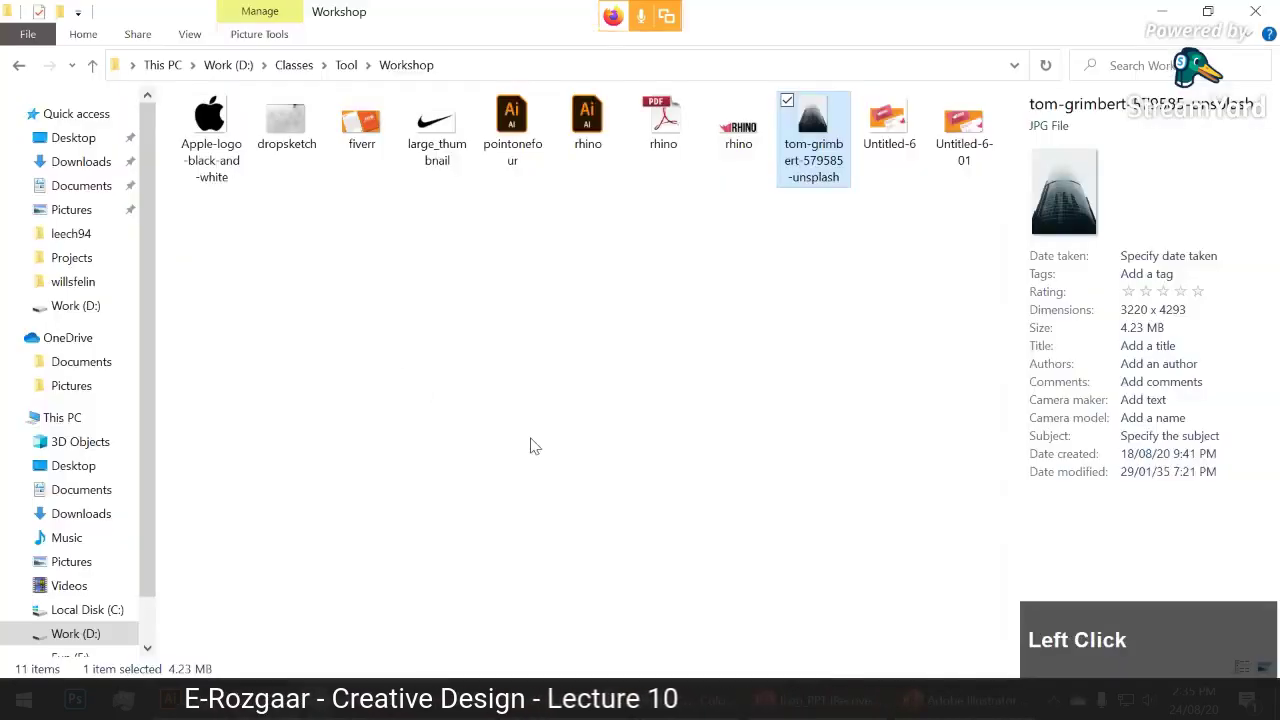
pyautogui.hotkey('alt', 'Left')
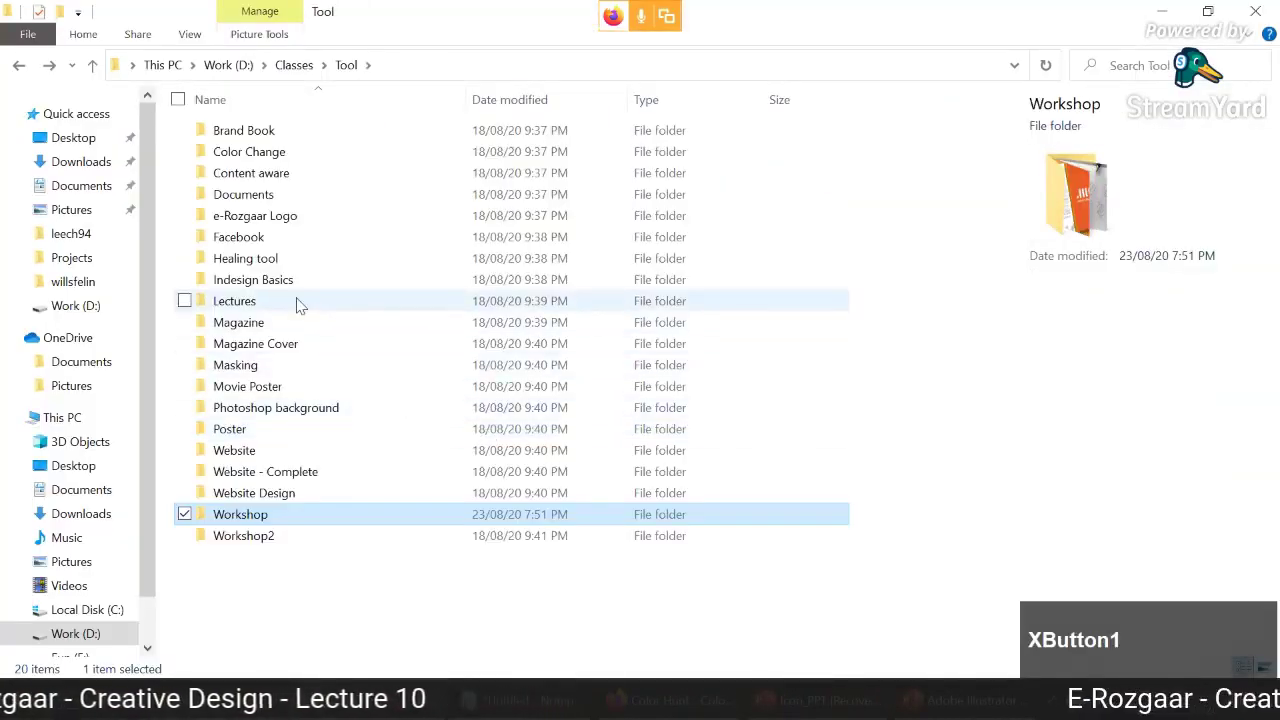
pyautogui.hotkey('alt', 'Left')
pyautogui.doubleClick(692, 160)
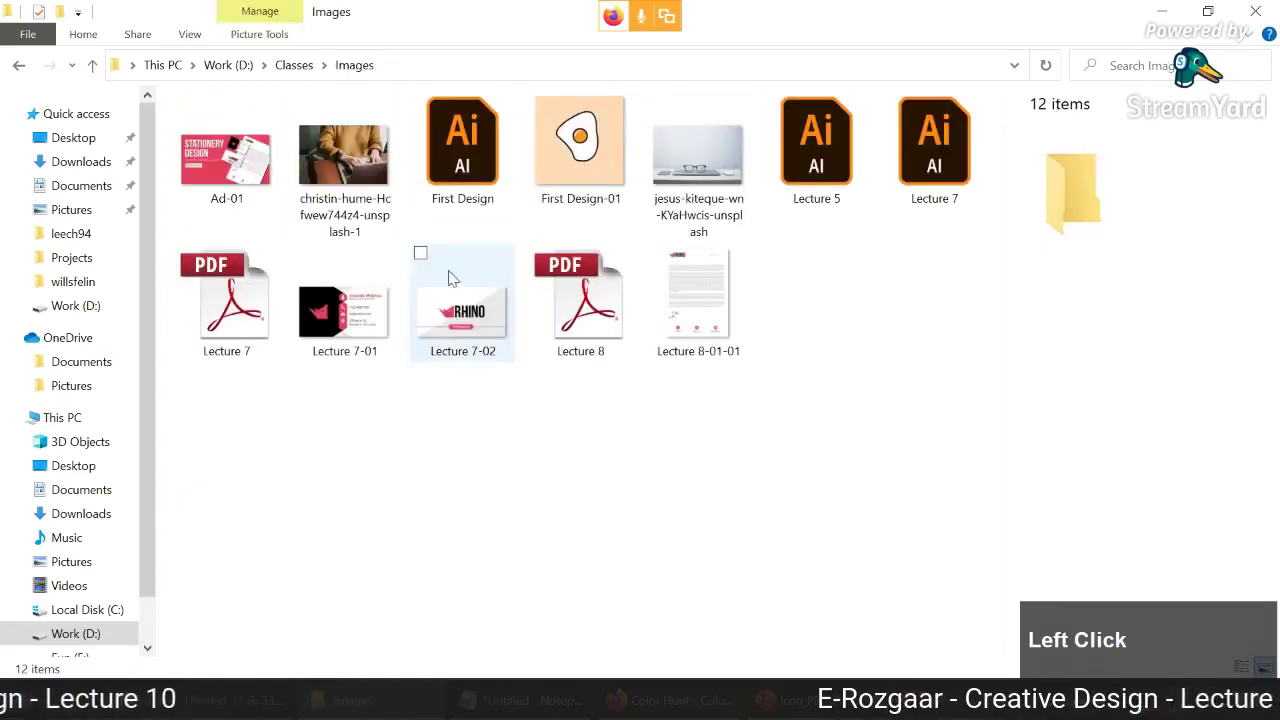
pyautogui.moveTo(344, 160); pyautogui.dragTo(543, 420)
pyautogui.scroll(-1, 571, 409)
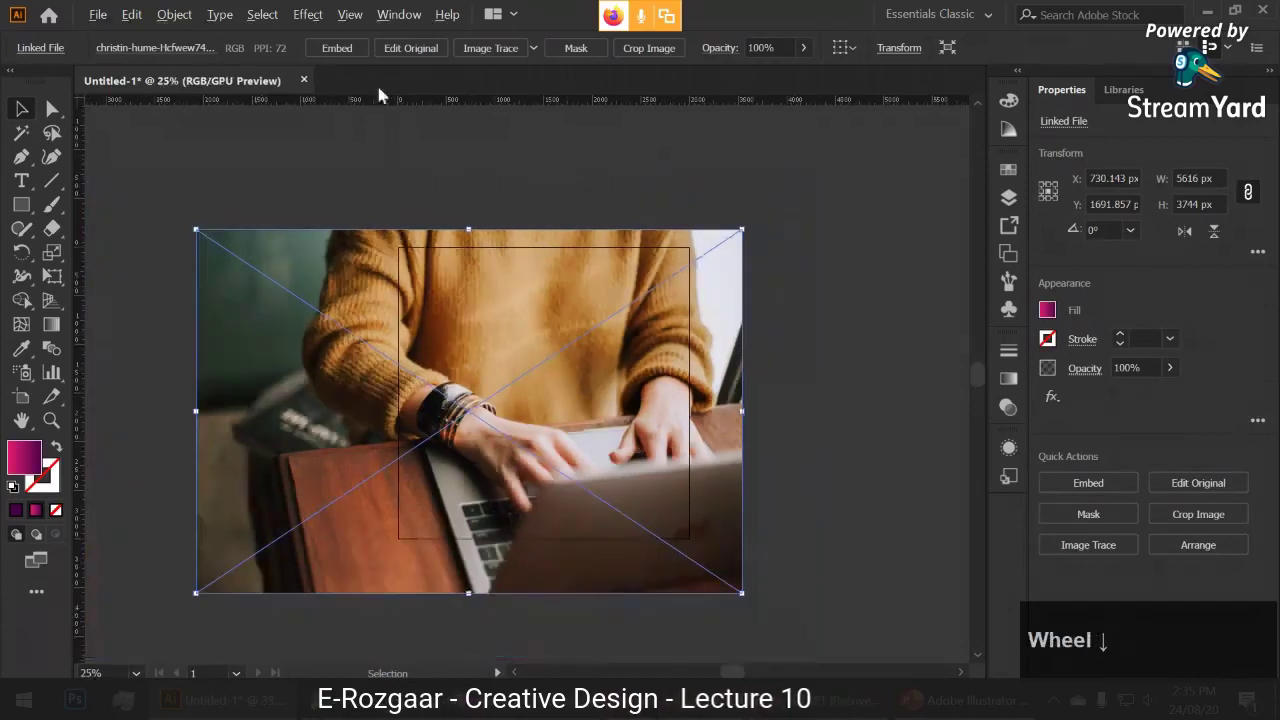
# - Embed the laptop photo, scale it down to about 2994 × 1996 px and position it across the middle of the artboard
pyautogui.click(358, 45)
pyautogui.moveTo(741, 230); pyautogui.dragTo(460, 468)
pyautogui.moveTo(316, 518); pyautogui.dragTo(519, 360)
pyautogui.moveTo(588, 434); pyautogui.dragTo(690, 502)
pyautogui.moveTo(663, 457); pyautogui.dragTo(723, 405)
pyautogui.scroll(1, 758, 412)
pyautogui.scroll(1, 711, 434)
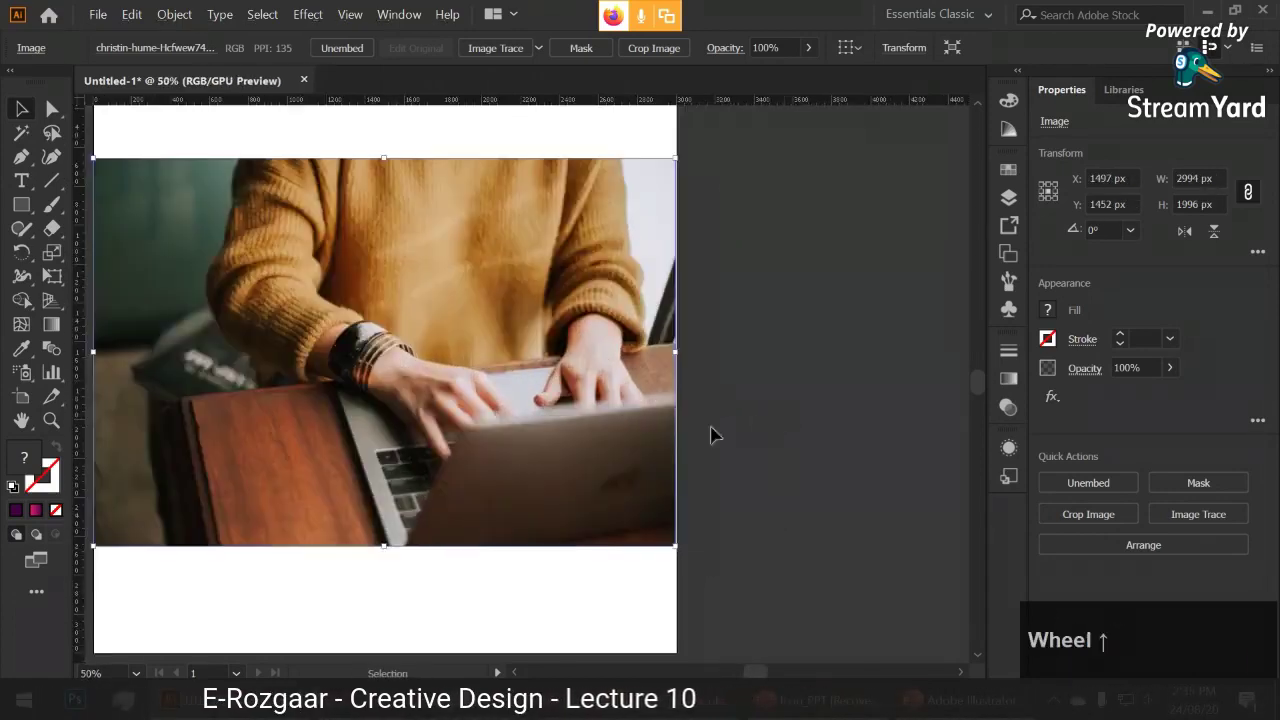
# - Extend the photo's right edge to meet the artboard edge and deselect the photo
pyautogui.click(860, 406)
pyautogui.click(753, 418)
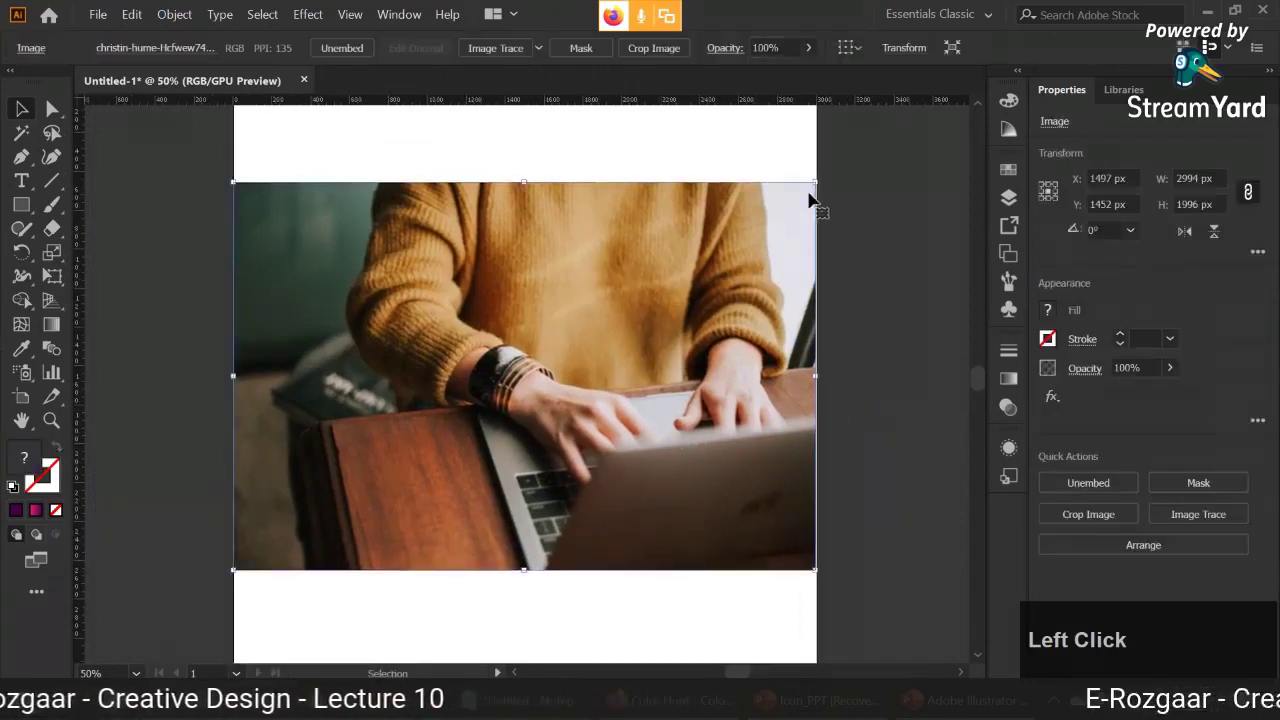
pyautogui.moveTo(813, 184); pyautogui.dragTo(858, 240)
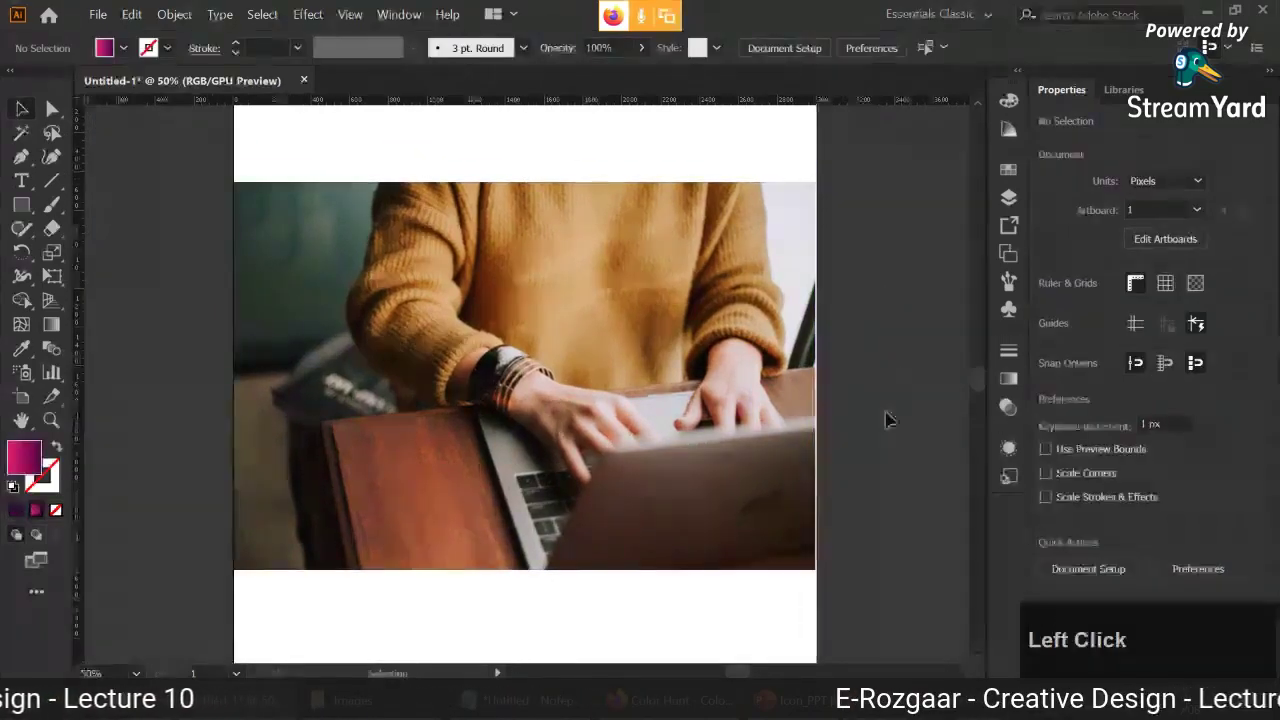
pyautogui.click(806, 422)
pyautogui.moveTo(818, 385)
pyautogui.mouseDown()
pyautogui.moveTo(843, 386)
pyautogui.moveTo(837, 374)
pyautogui.mouseUp()
pyautogui.click(837, 374)
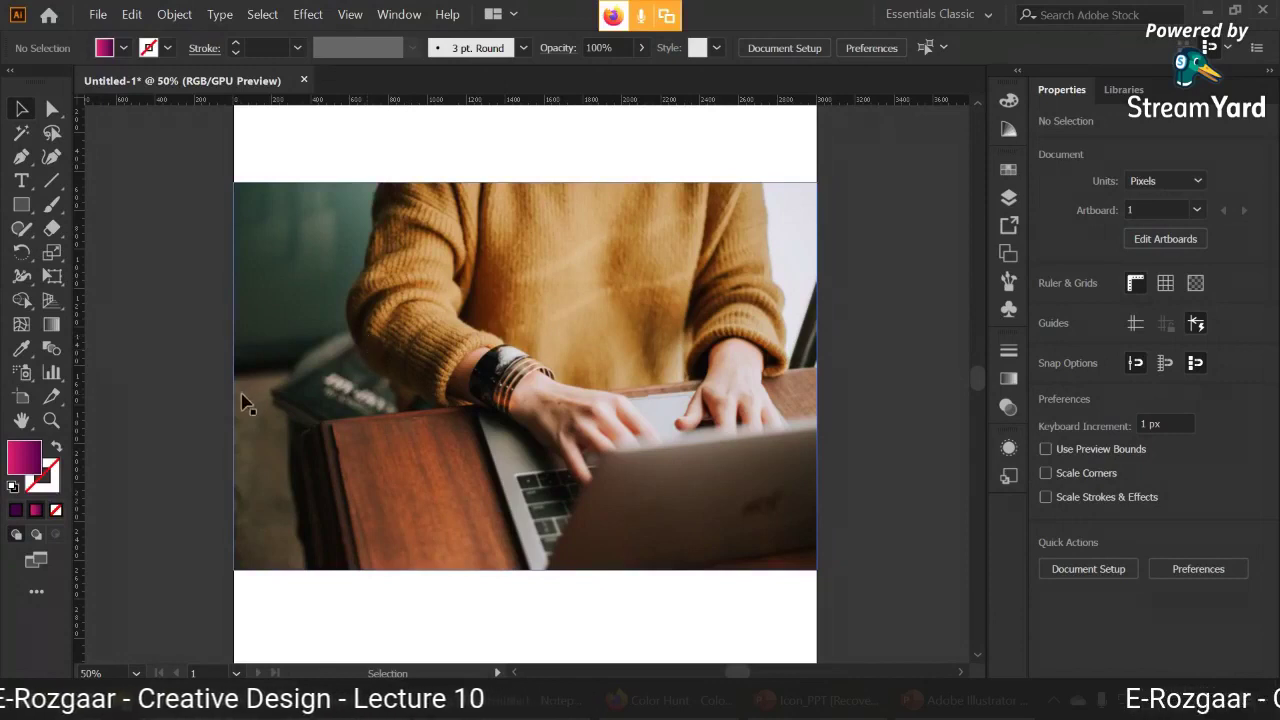
pyautogui.click(192, 418)
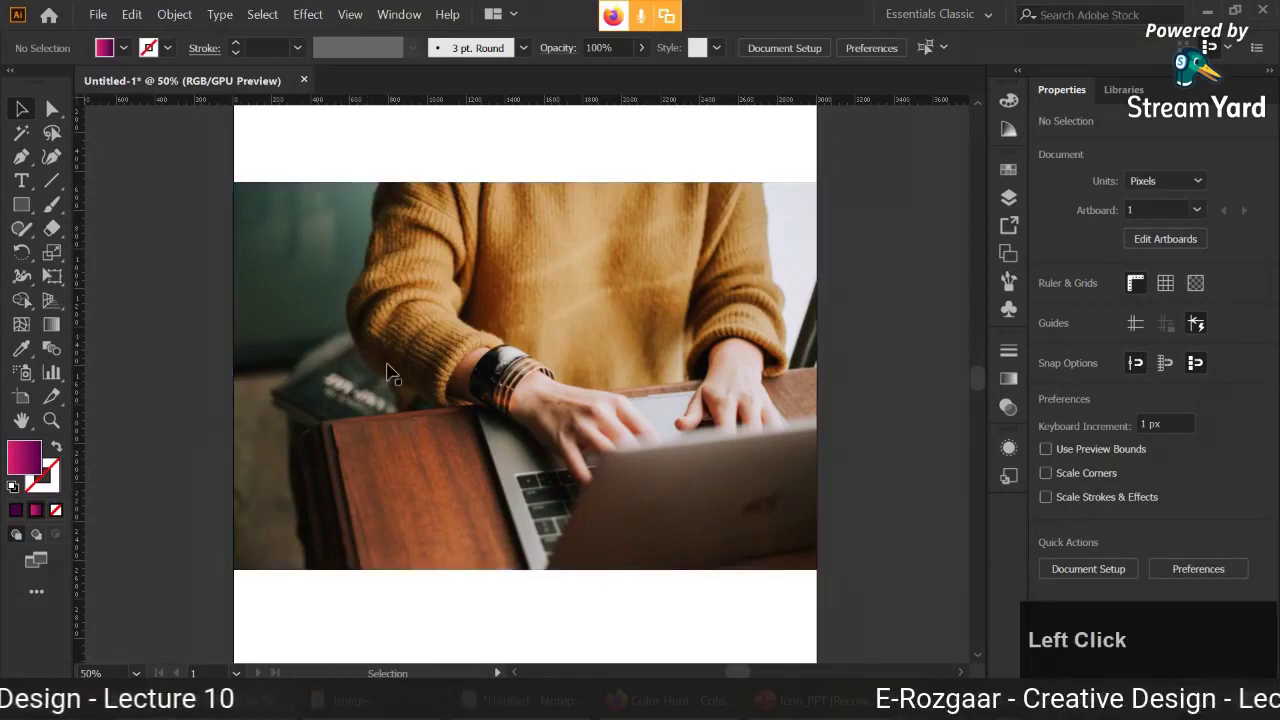
# - Draw a 3000 × 1996 px gradient-filled rectangle that covers the whole photo
pyautogui.click(22, 206)
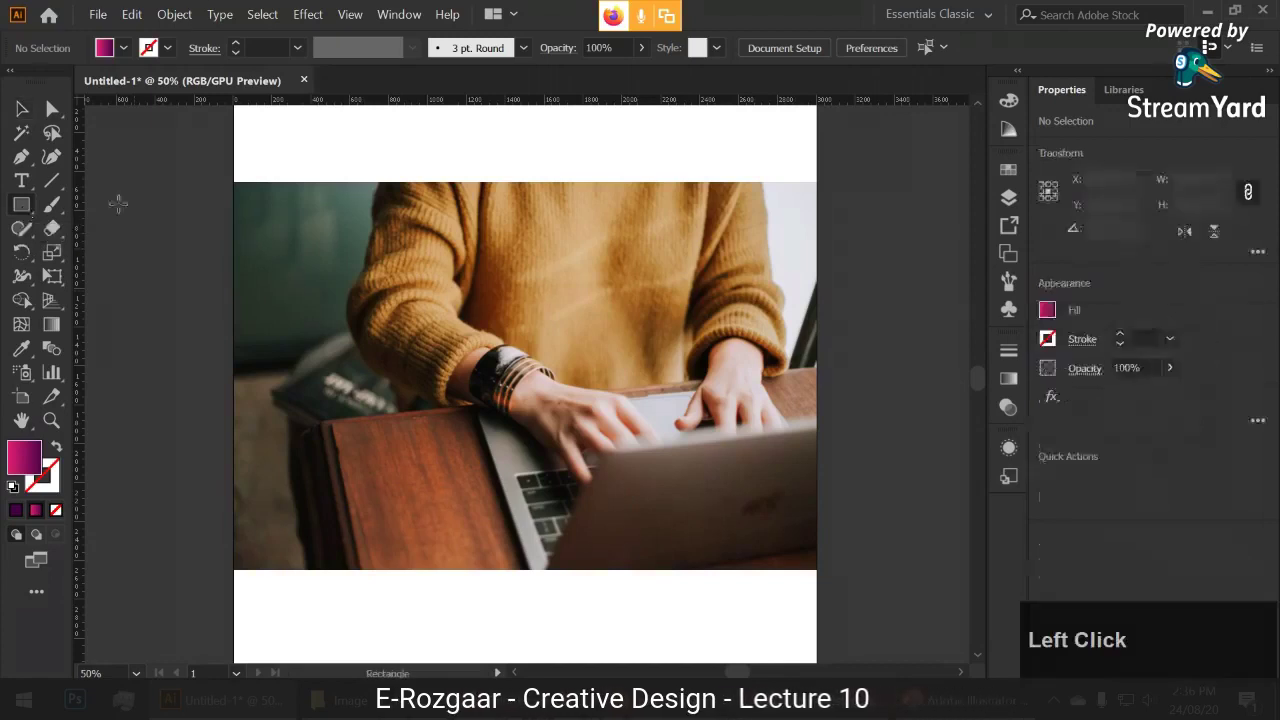
pyautogui.moveTo(231, 181); pyautogui.dragTo(816, 570)
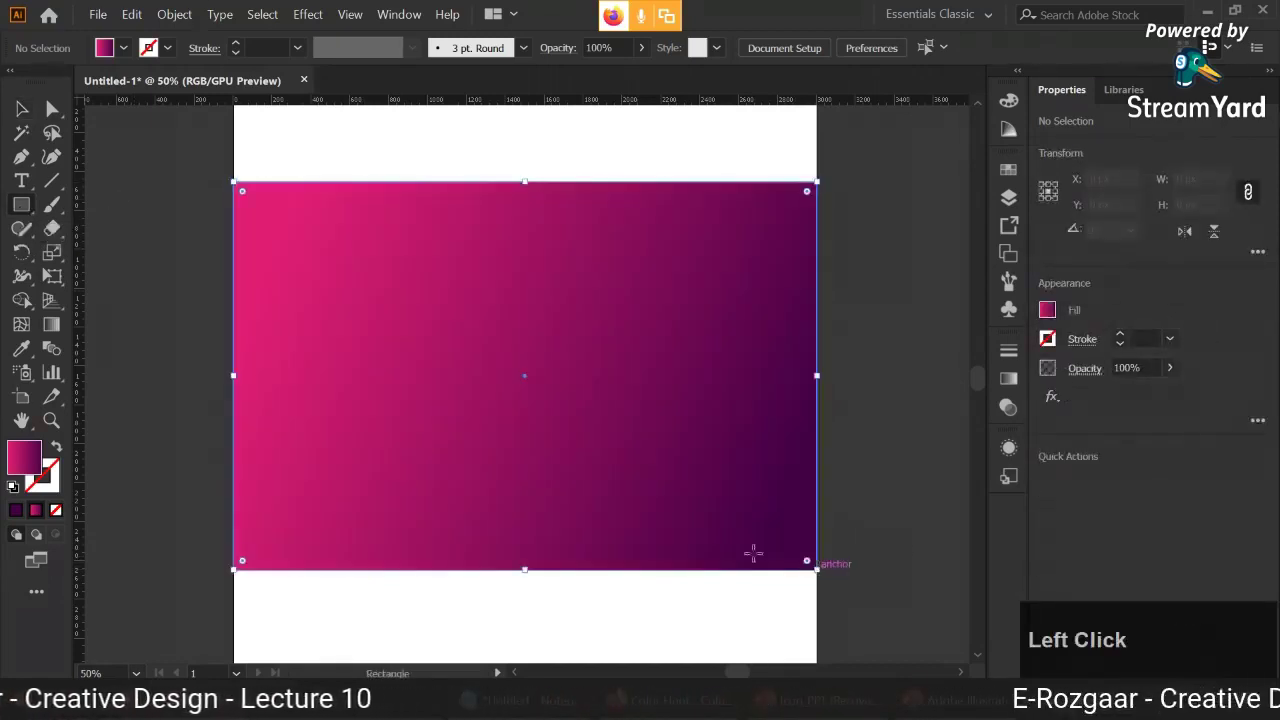
pyautogui.click(22, 108)
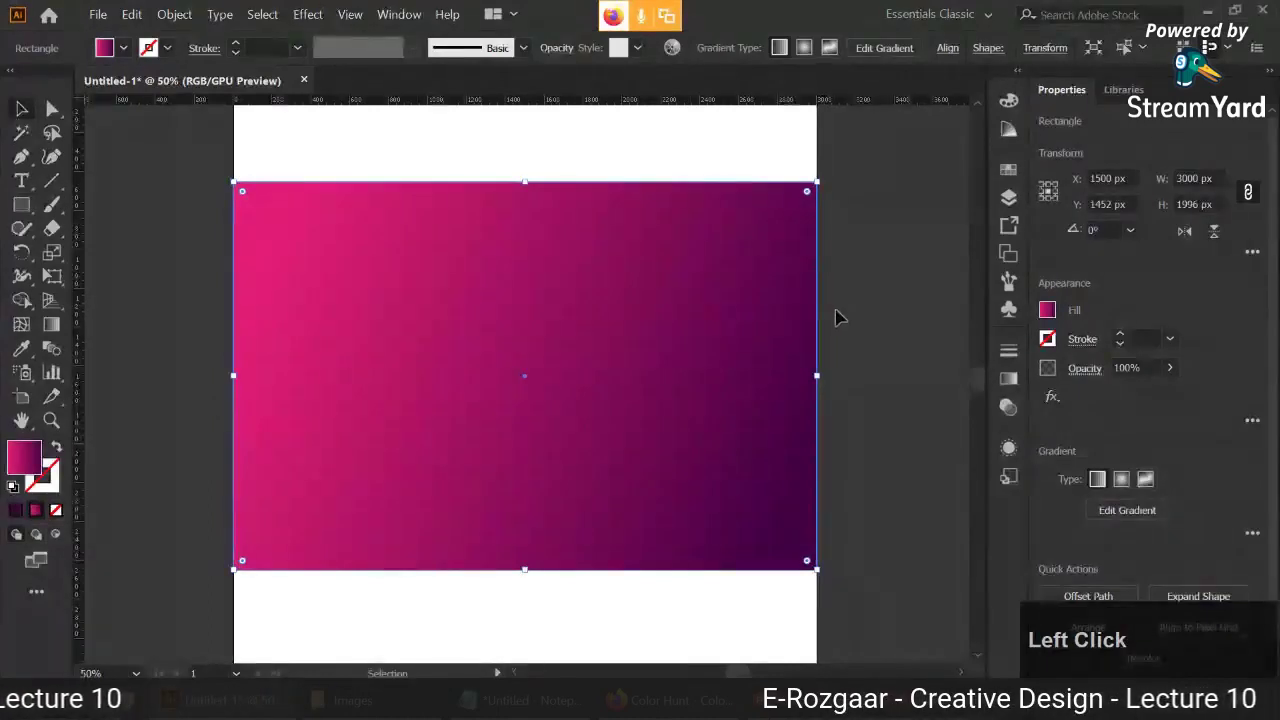
# - Recolour both end stops of the covering rectangle's gradient to black (000000)
pyautogui.click(1009, 380)
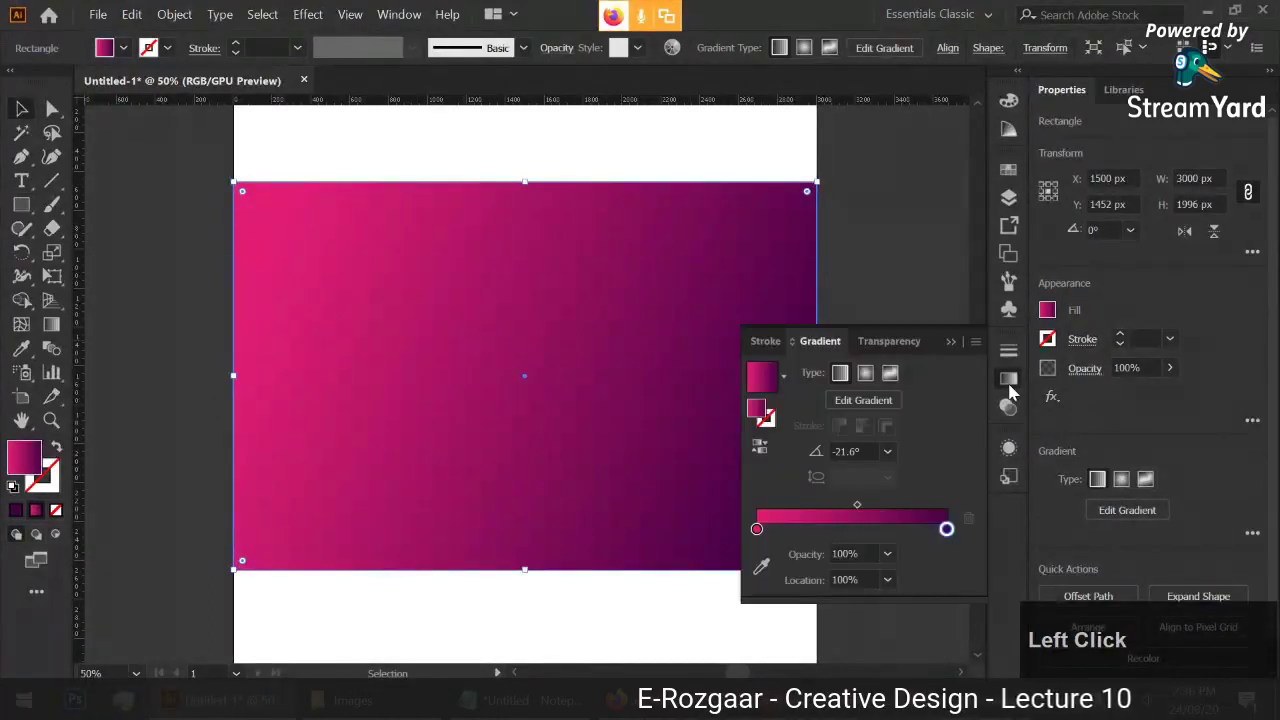
pyautogui.doubleClick(757, 530)
pyautogui.click(722, 446)
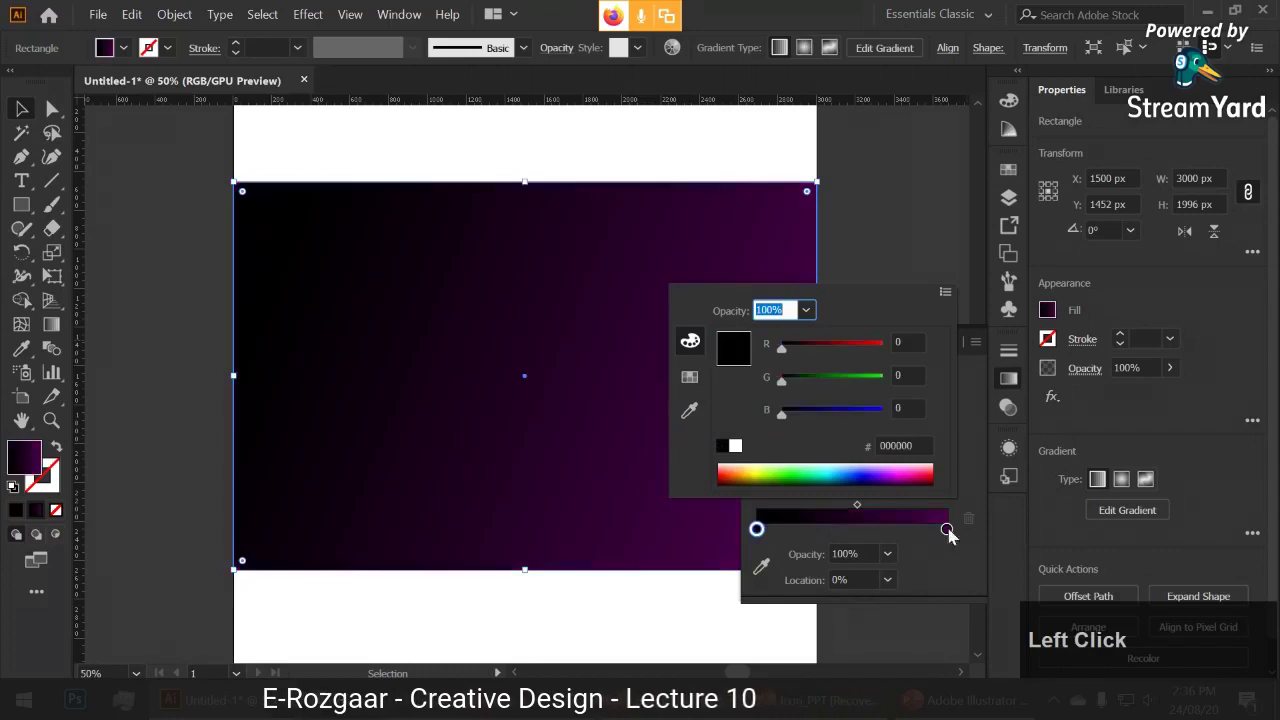
pyautogui.doubleClick(946, 529)
pyautogui.click(722, 447)
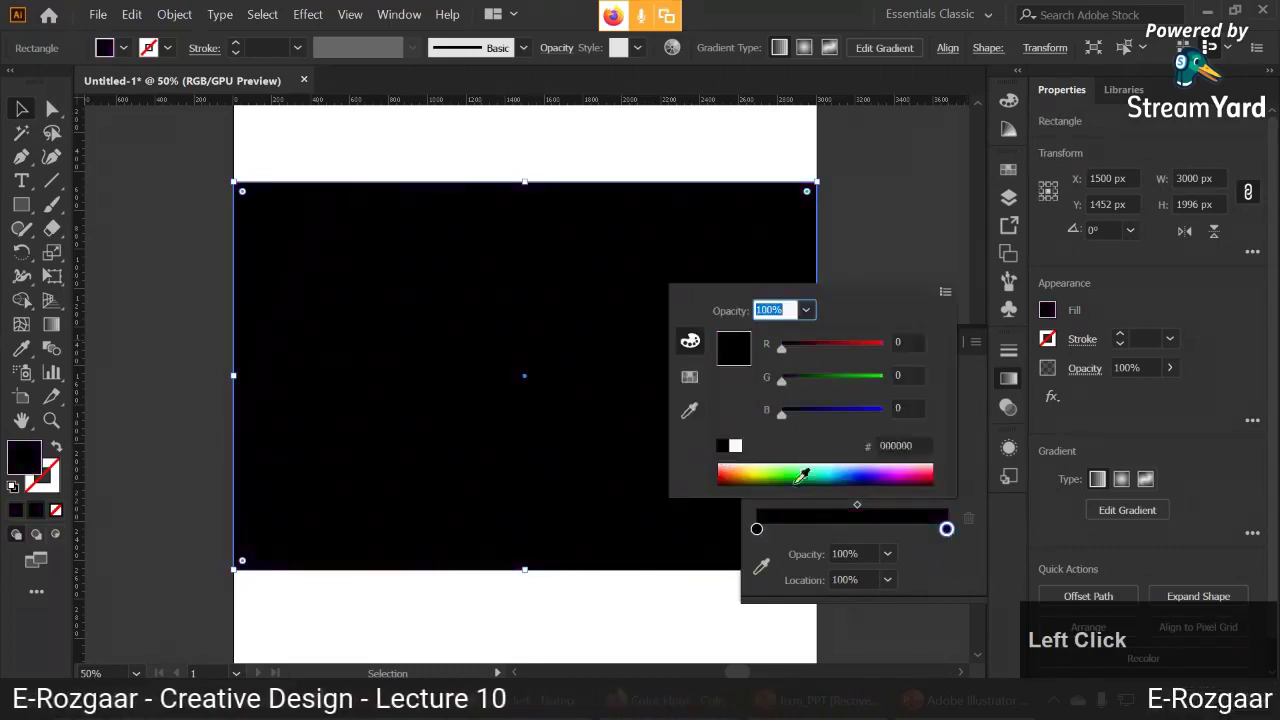
pyautogui.click(380, 294)
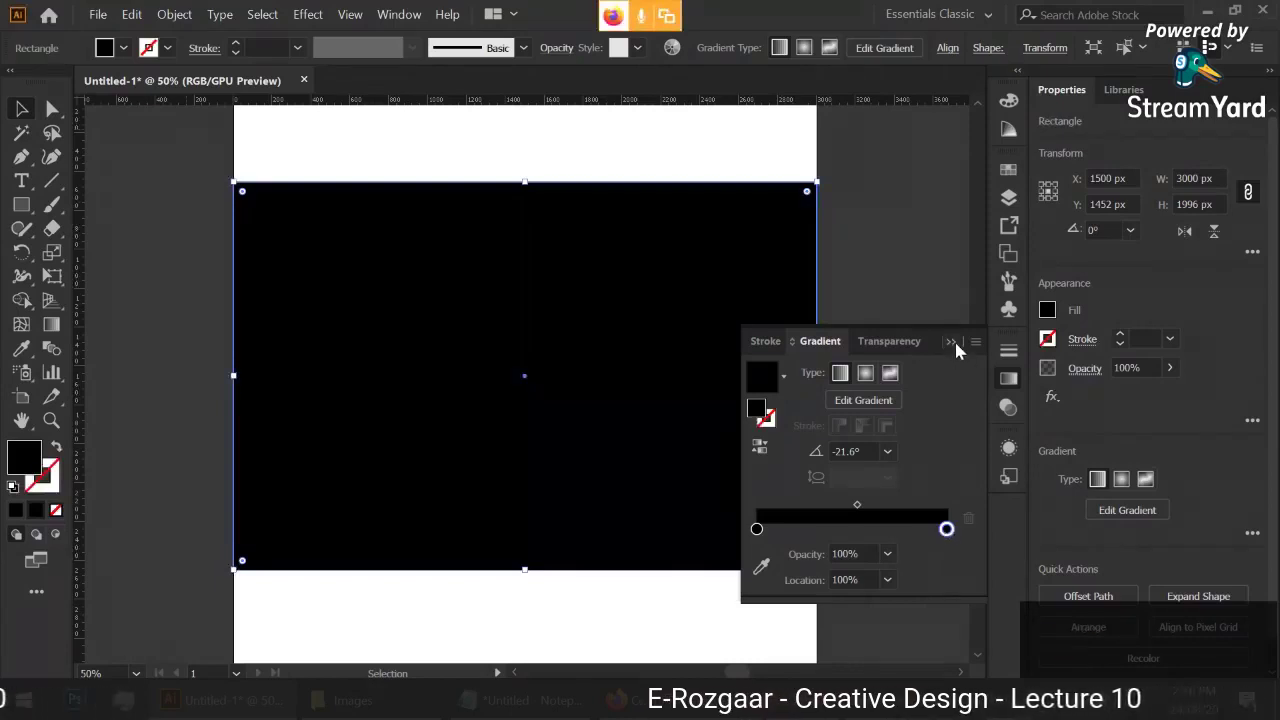
# - Lower the opacity of the gradient stop at location 100% to 30% and collapse the gradient settings
pyautogui.click(947, 530)
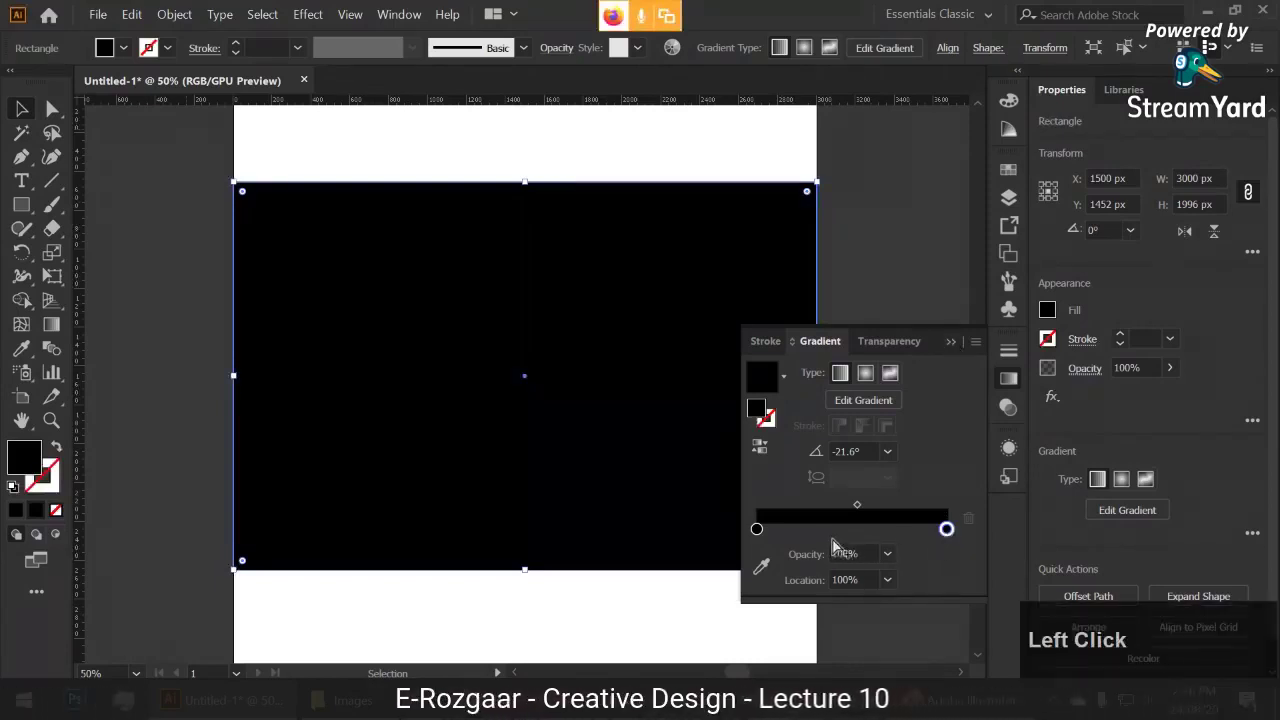
pyautogui.click(887, 554)
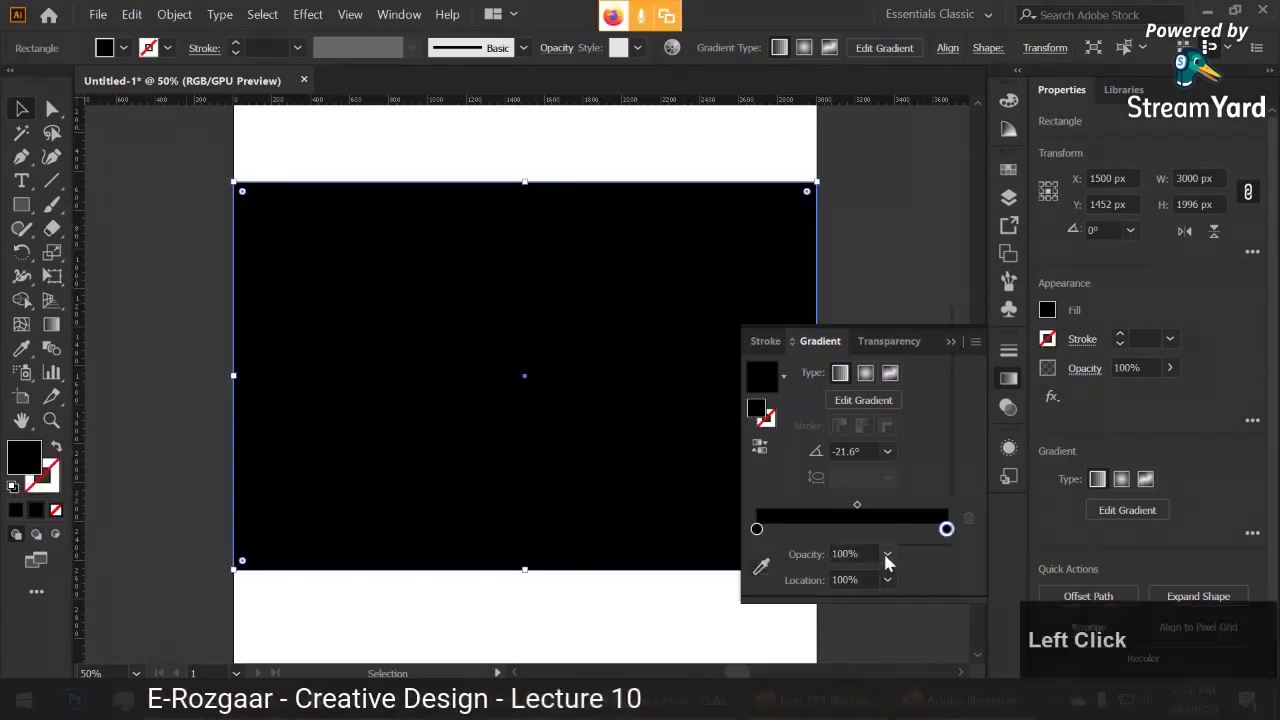
pyautogui.click(913, 402)
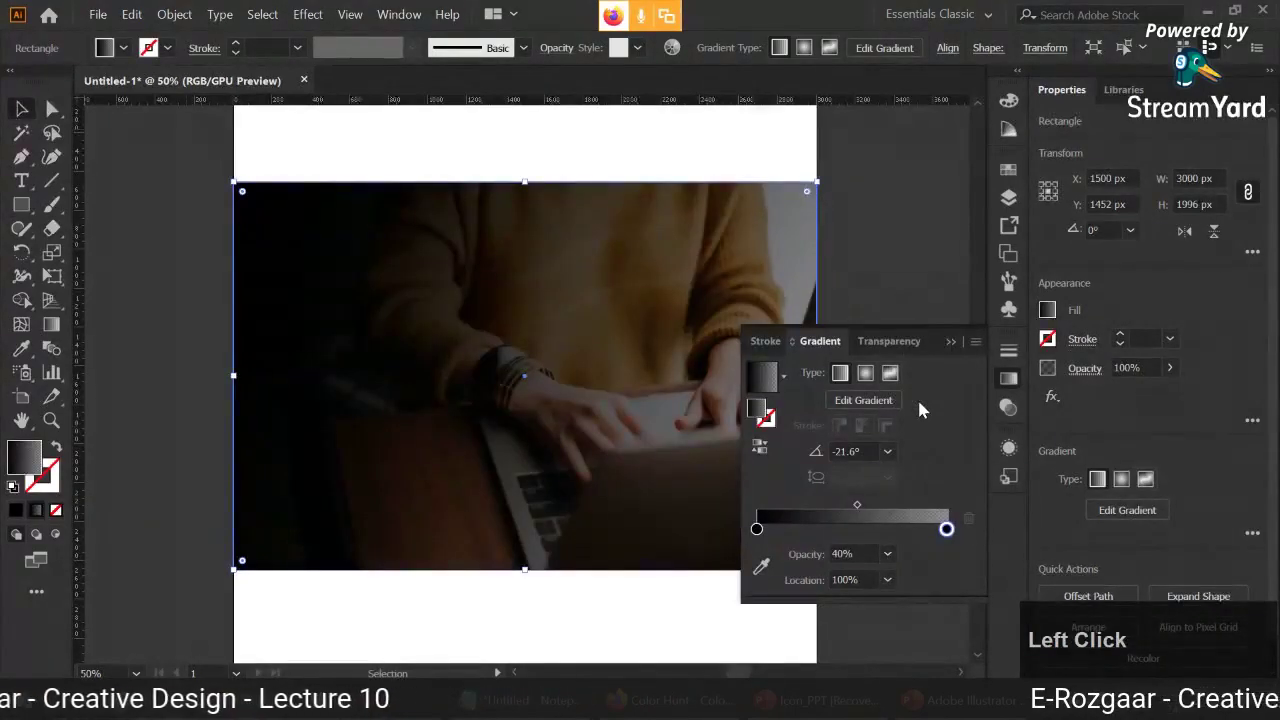
pyautogui.click(887, 554)
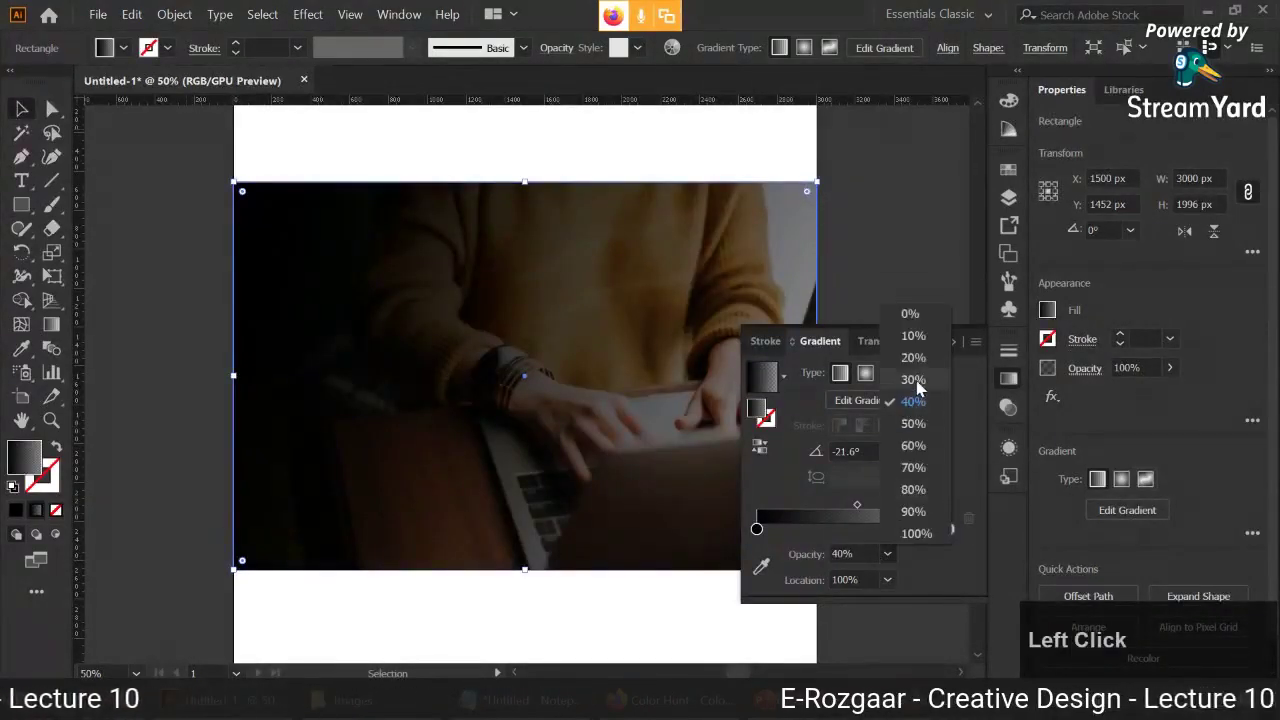
pyautogui.click(913, 380)
pyautogui.click(887, 554)
pyautogui.click(887, 554)
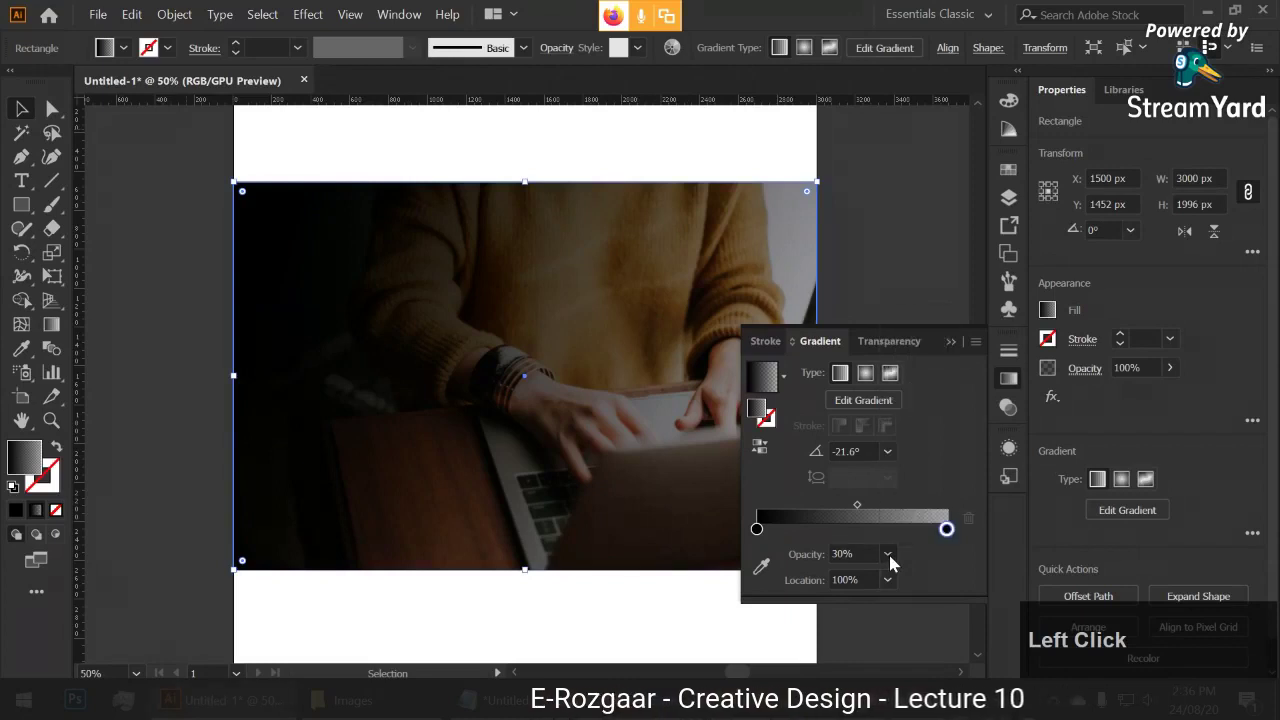
pyautogui.click(888, 554)
pyautogui.click(947, 382)
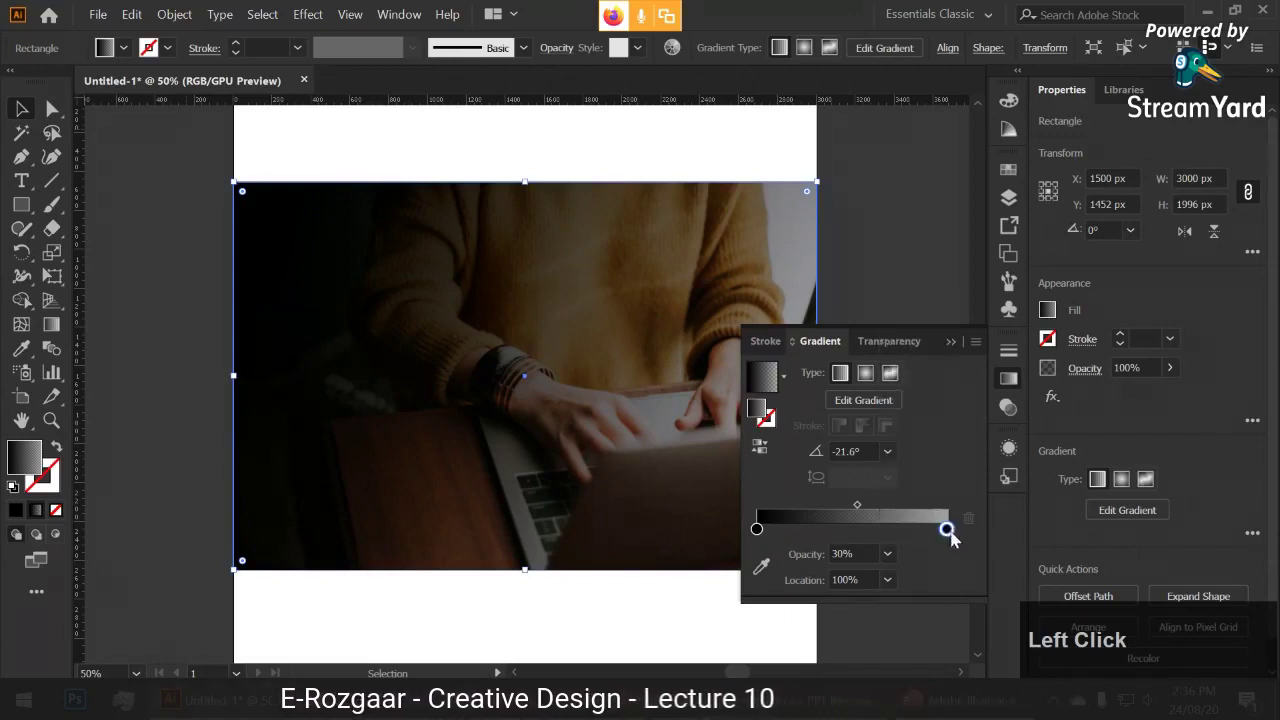
pyautogui.click(950, 341)
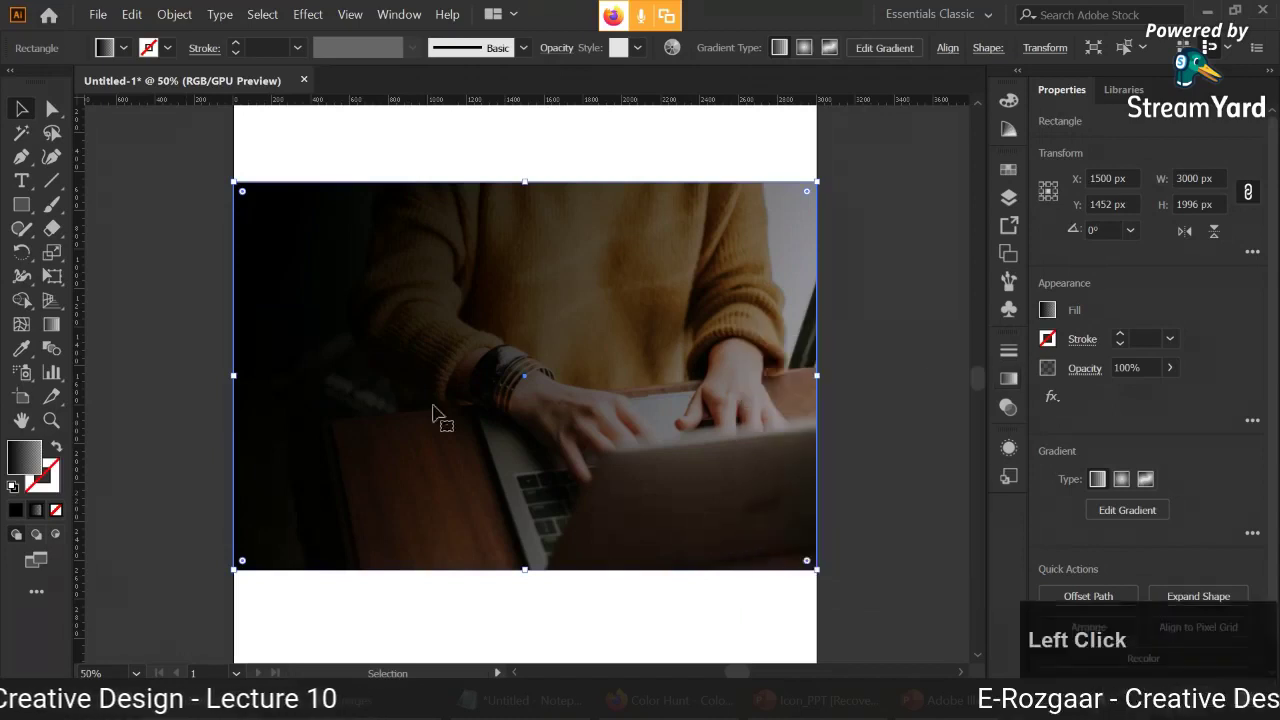
# - Add a Bebas Neue Bold text object beside the photo, enlarge it to about 310 pt and make it read "LECTURE 10"
pyautogui.click(21, 180)
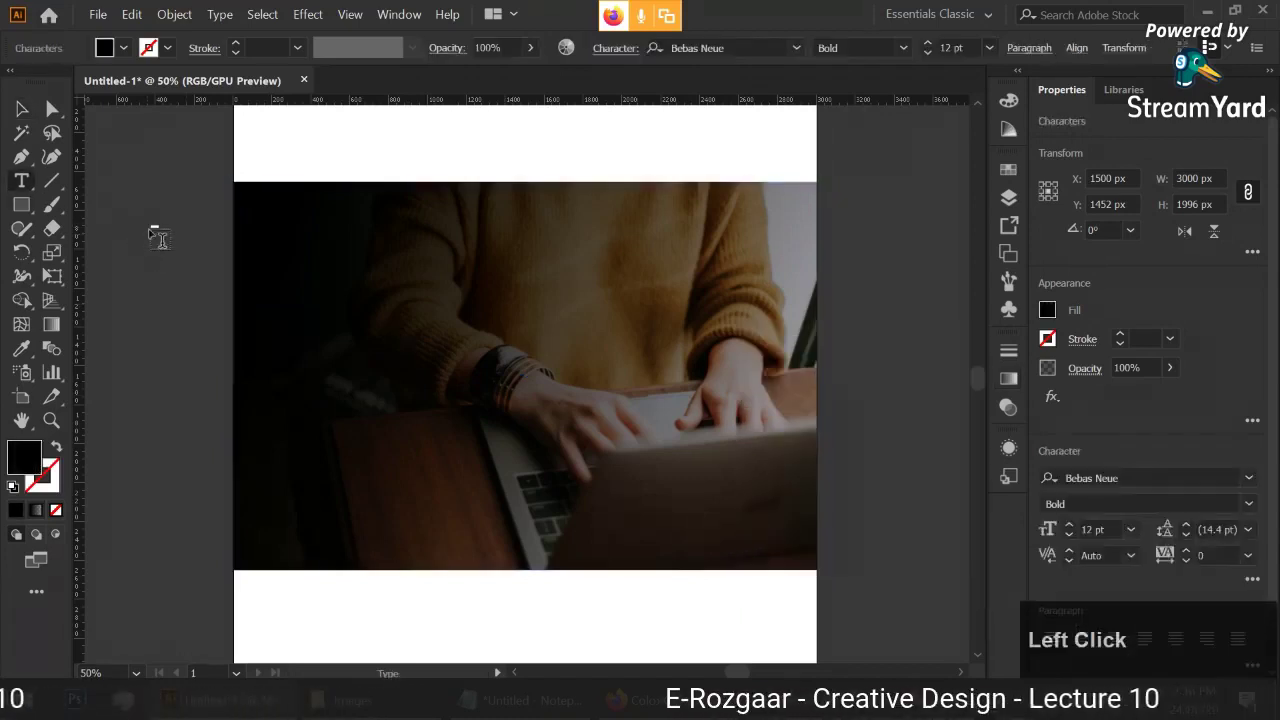
pyautogui.moveTo(156, 226); pyautogui.dragTo(229, 285)
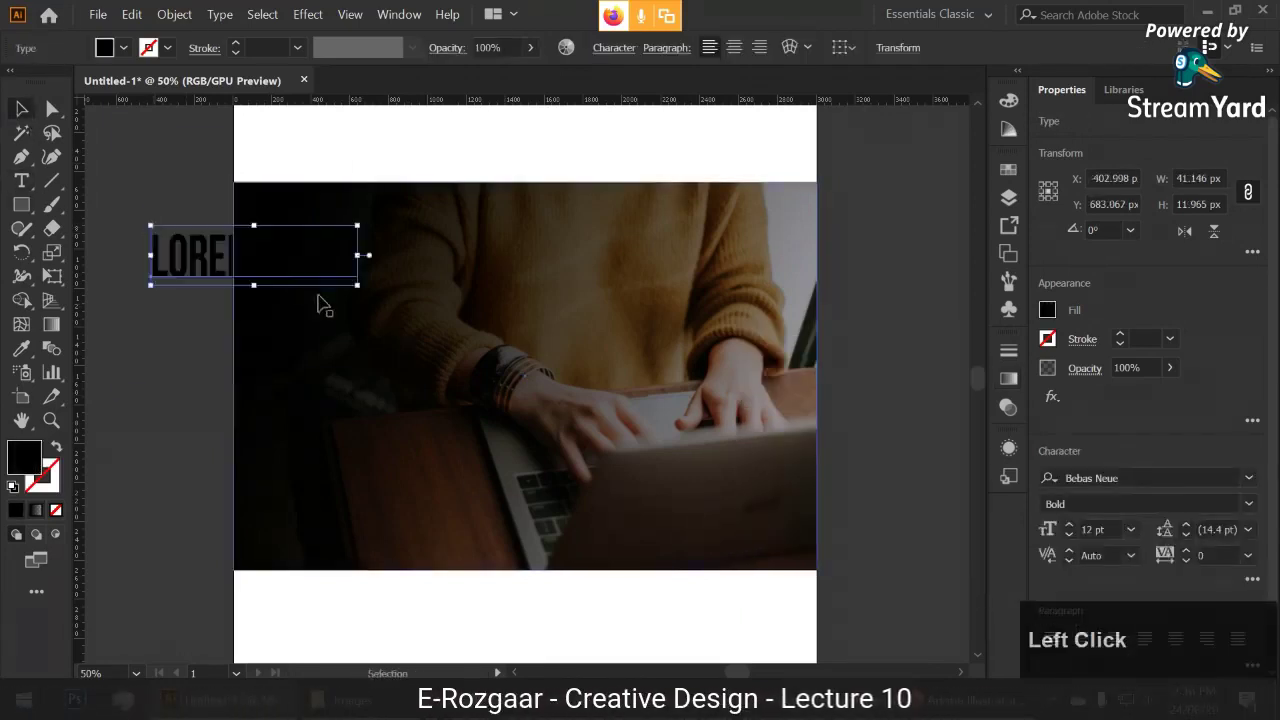
pyautogui.press('Escape')
pyautogui.doubleClick(200, 260)
pyautogui.write('LECTU')
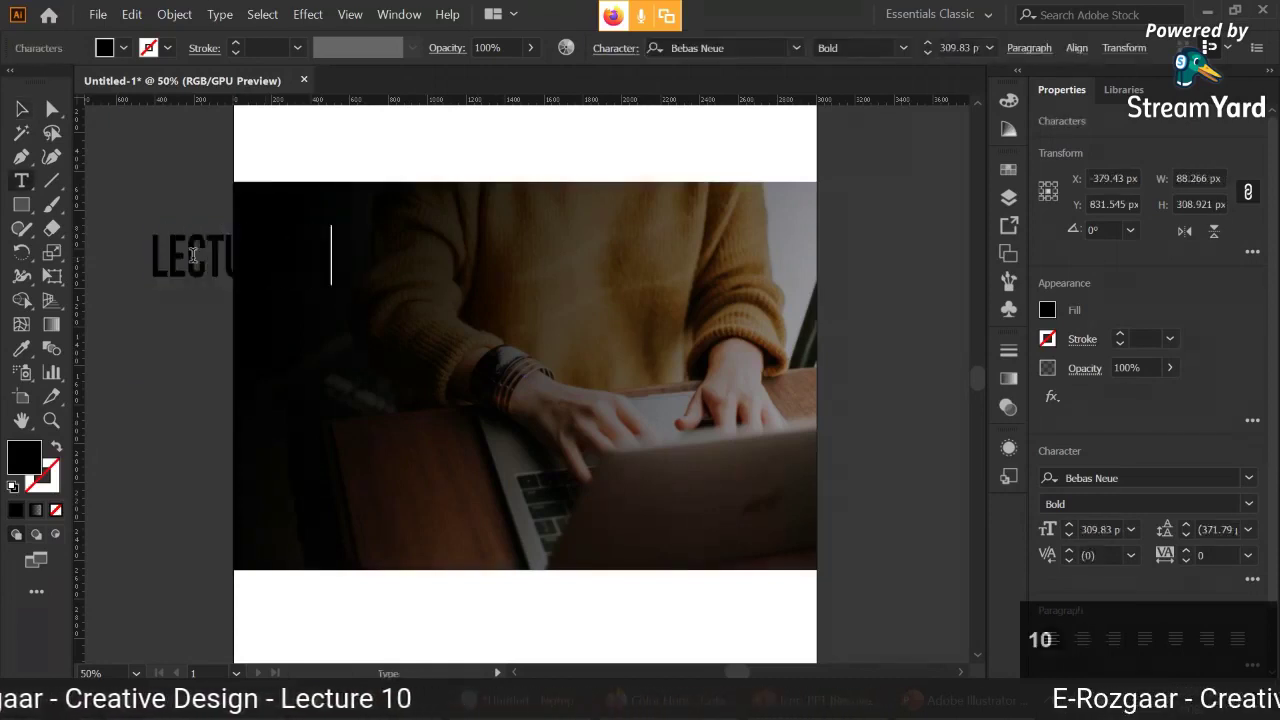
# - Fill the "LECTURE 10" text with white and move it onto the photo's dark left side, at about X 736 px, Y 1216 px
pyautogui.click(18, 109)
pyautogui.click(123, 47)
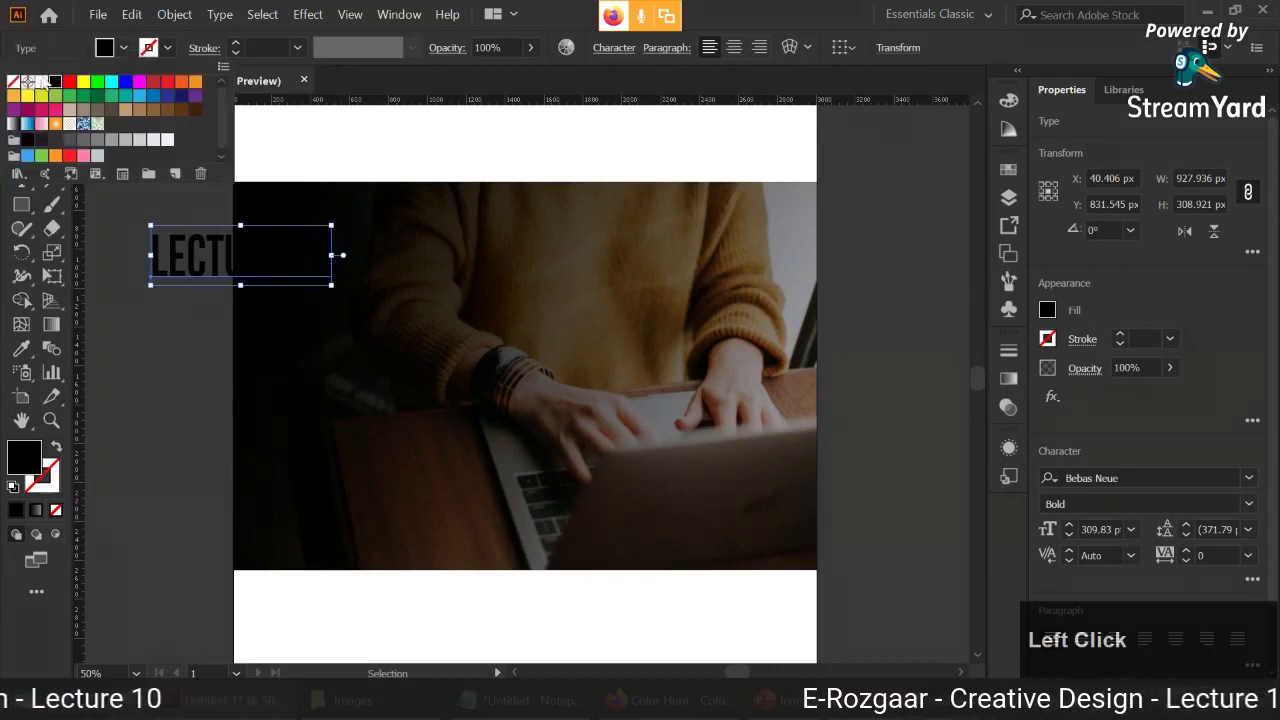
pyautogui.click(27, 86)
pyautogui.moveTo(200, 237); pyautogui.dragTo(378, 346)
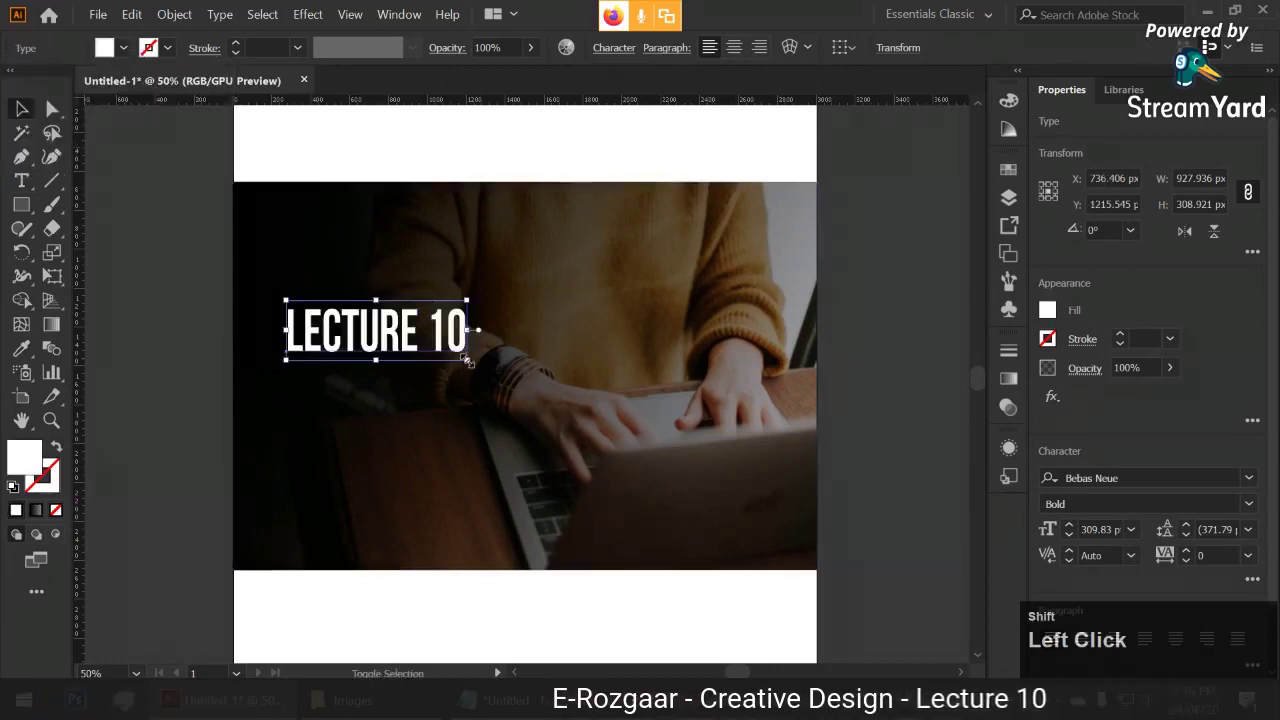
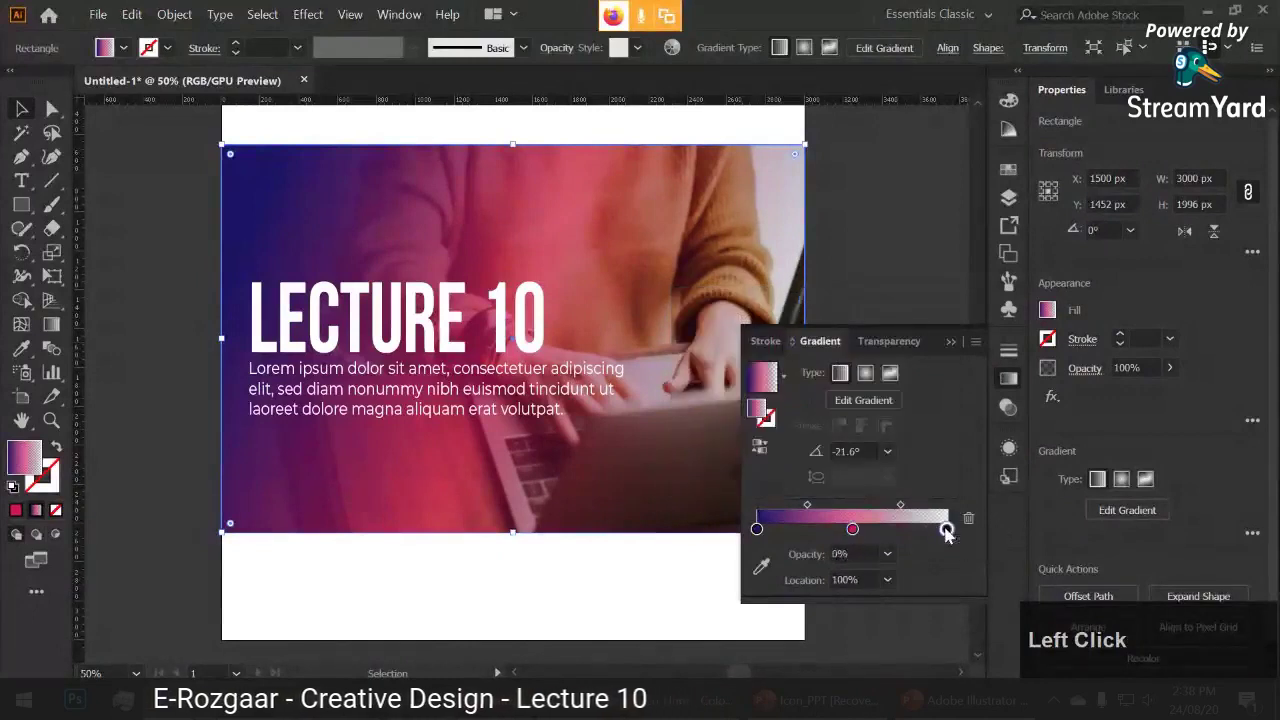
# - Change the color of the gradient overlay's transparent end stop to pink and deselect the rectangle
pyautogui.doubleClick(946, 530)
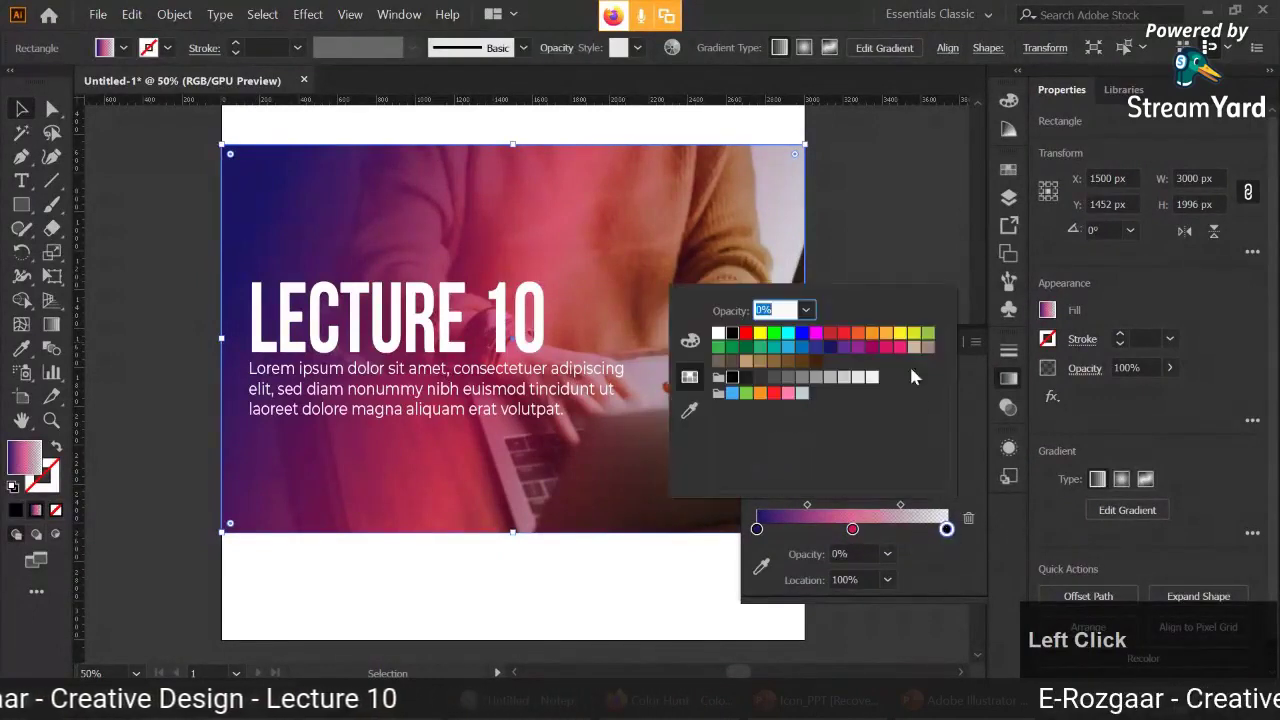
pyautogui.click(899, 348)
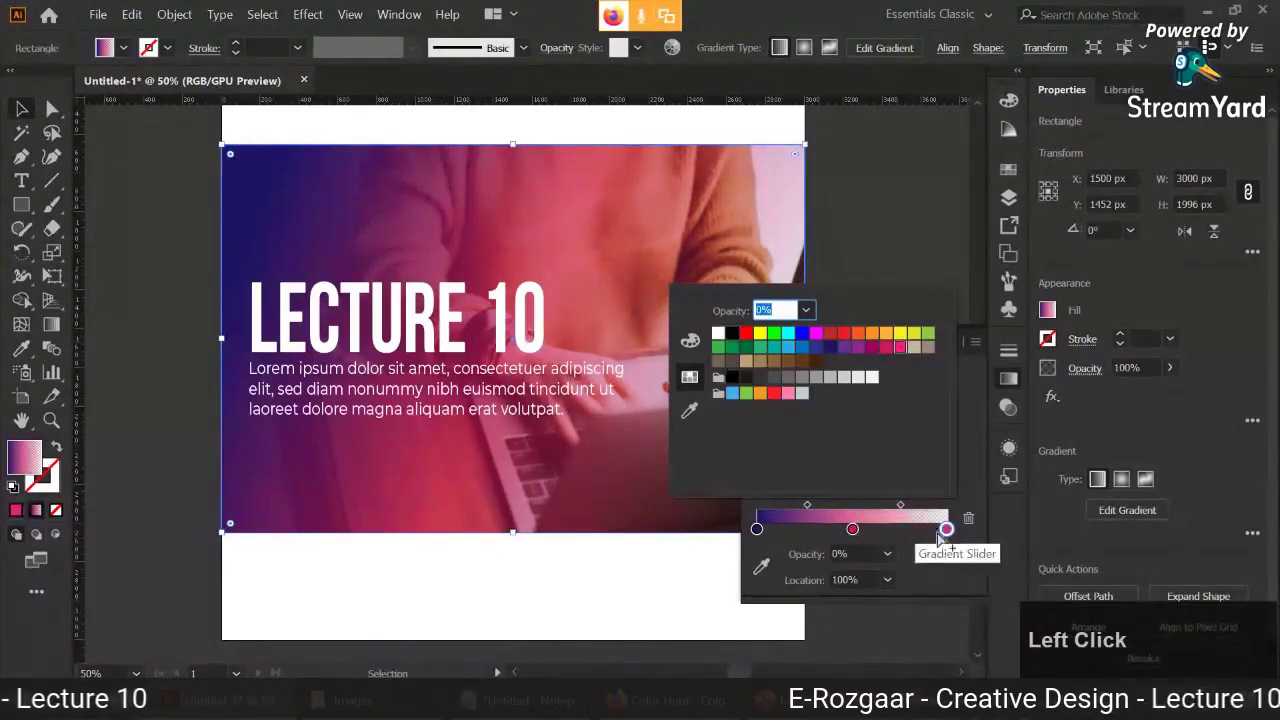
pyautogui.click(891, 563)
pyautogui.click(887, 555)
pyautogui.click(903, 561)
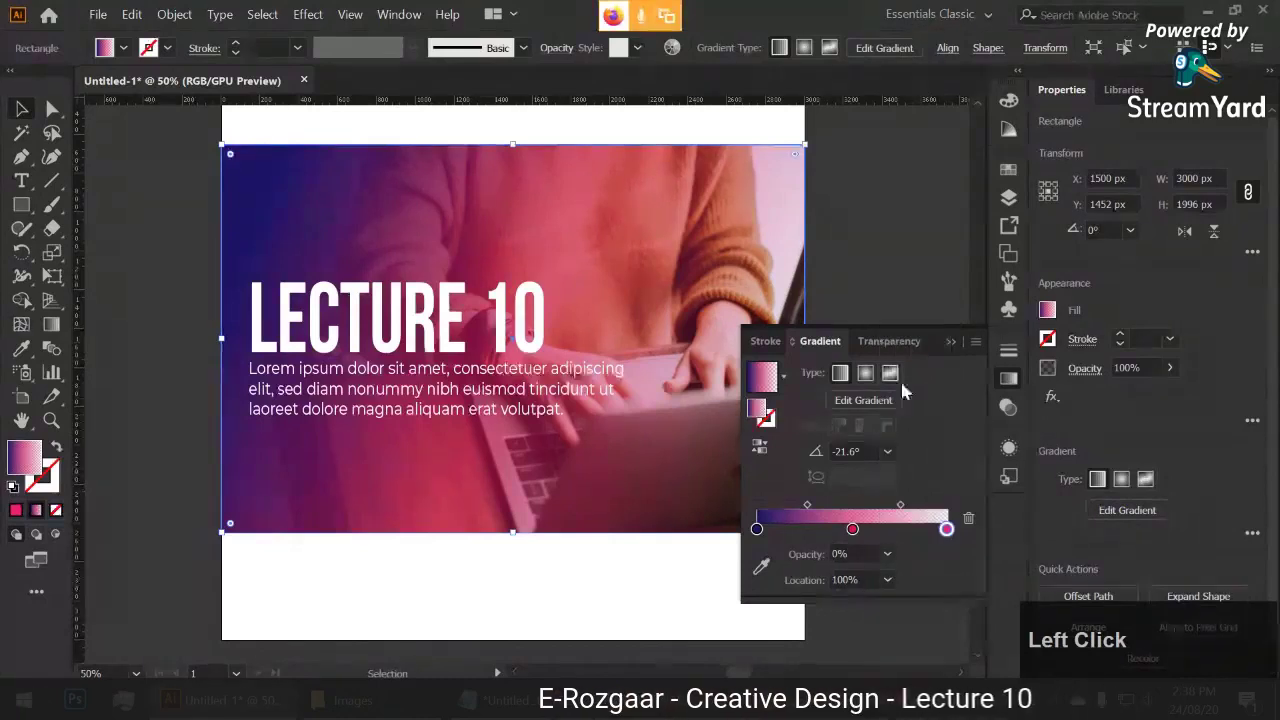
pyautogui.click(876, 259)
pyautogui.click(949, 342)
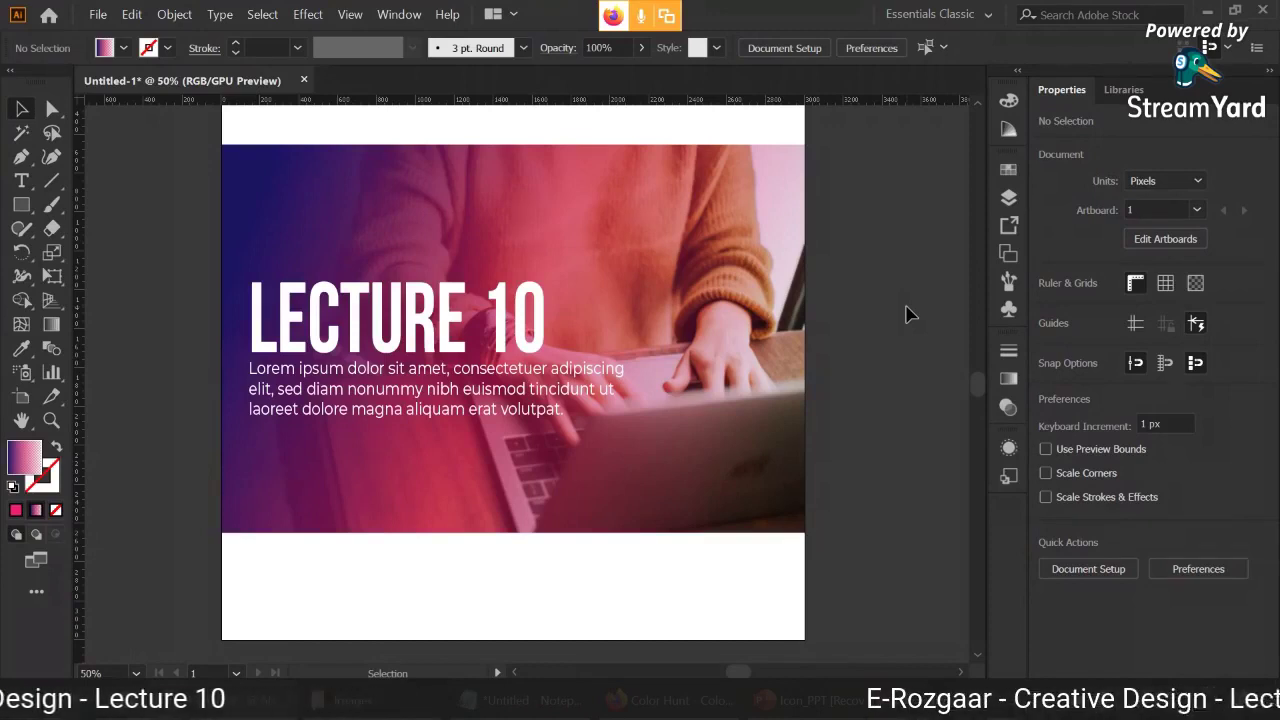
# - Move the LECTURE 10 heading and its paragraph off the artboard and delete the gradient rectangle covering the photo
pyautogui.scroll(-1, 761, 316)
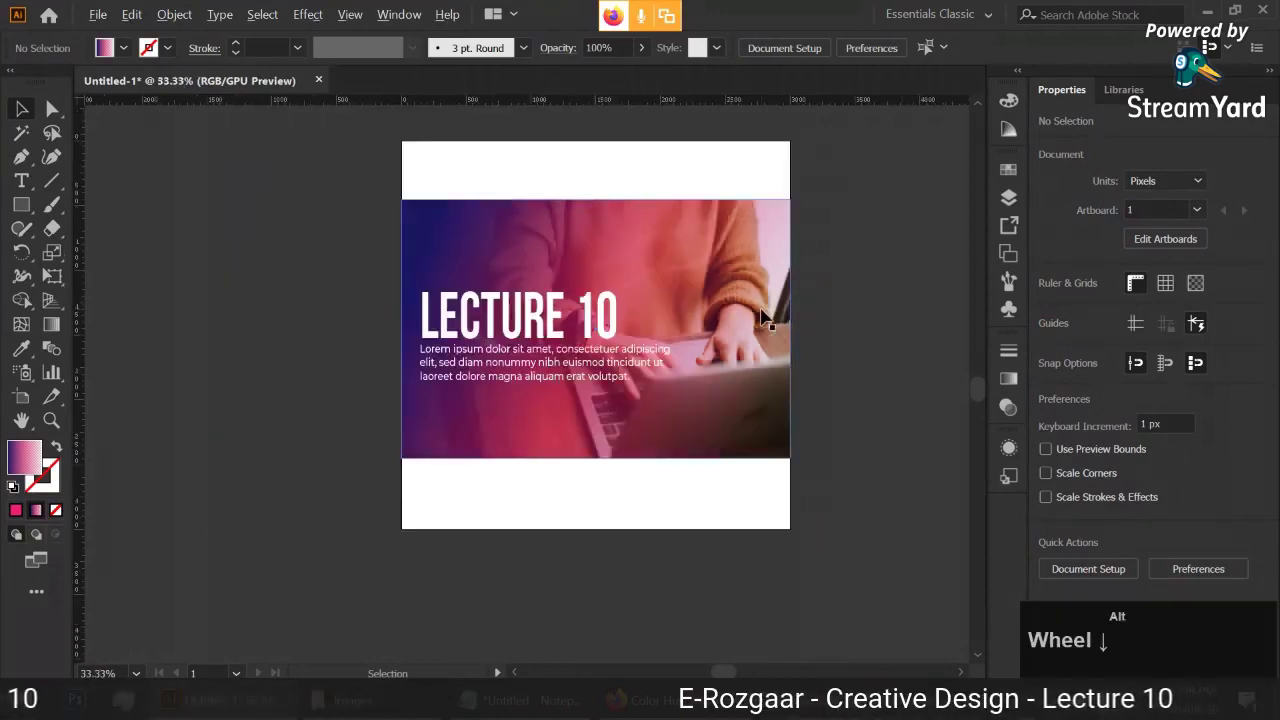
pyautogui.click(553, 327)
pyautogui.moveTo(553, 327); pyautogui.dragTo(227, 306)
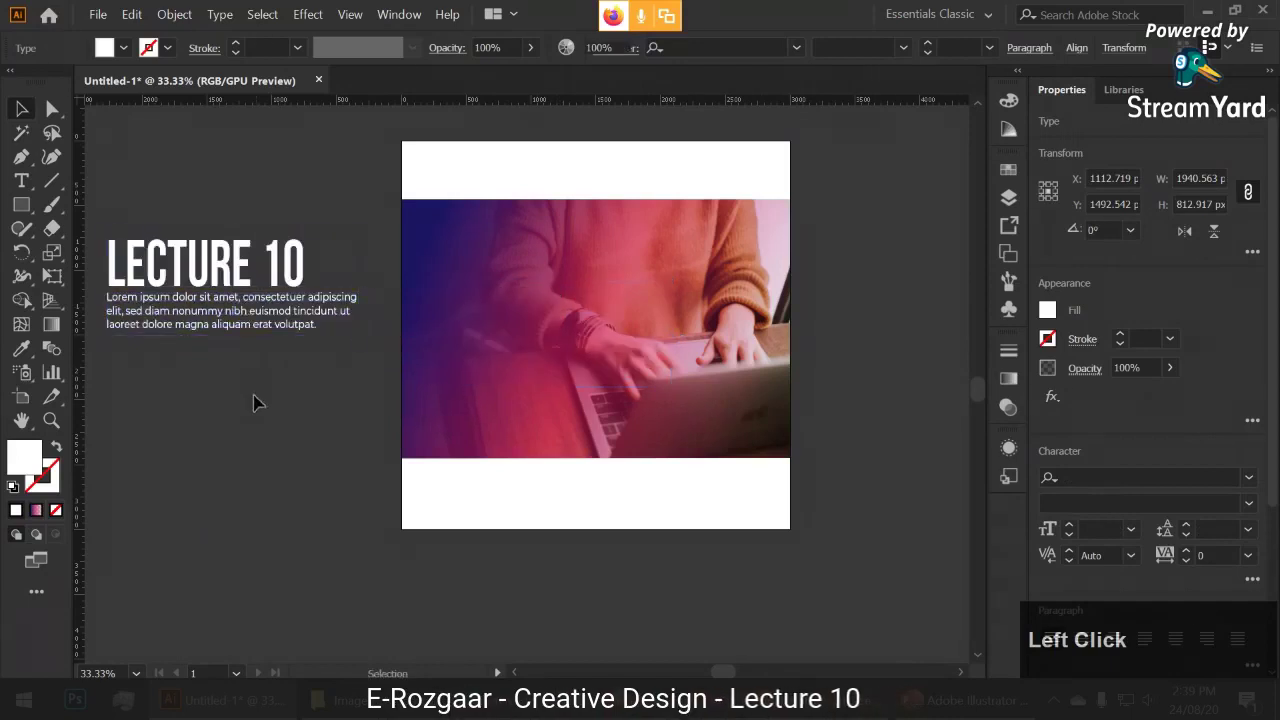
pyautogui.click(255, 402)
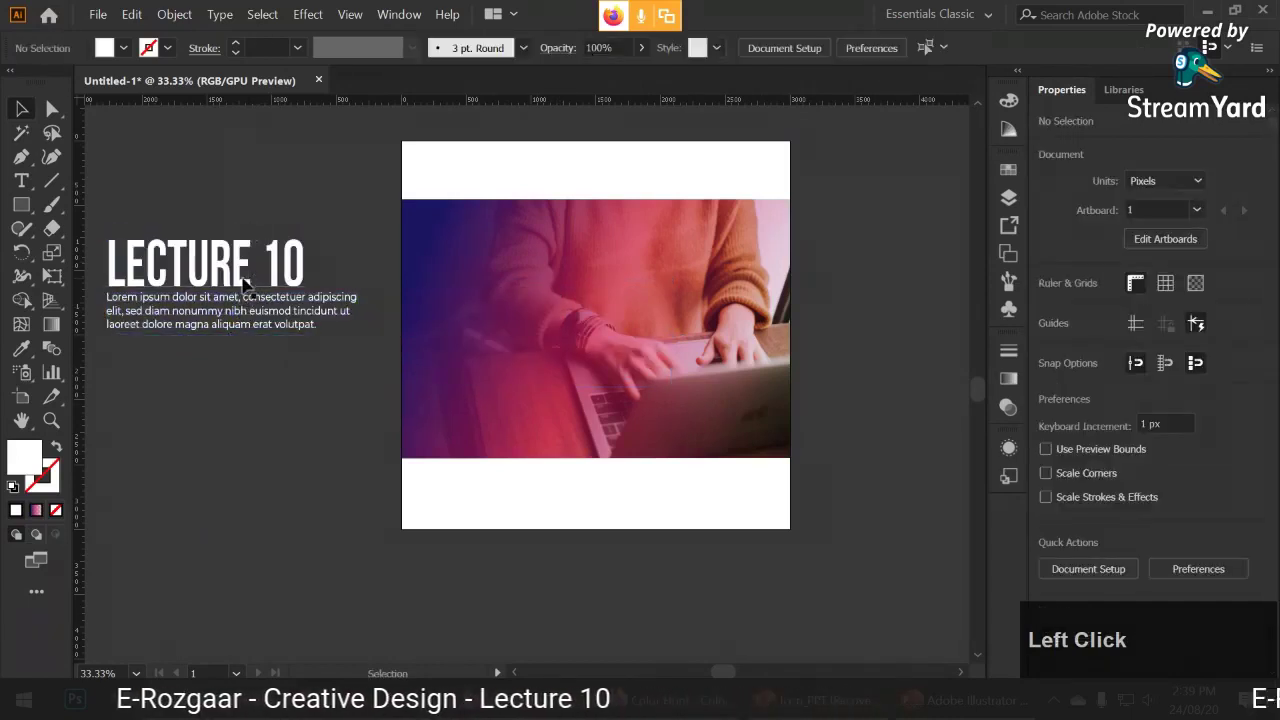
pyautogui.click(528, 394)
pyautogui.press('Delete')
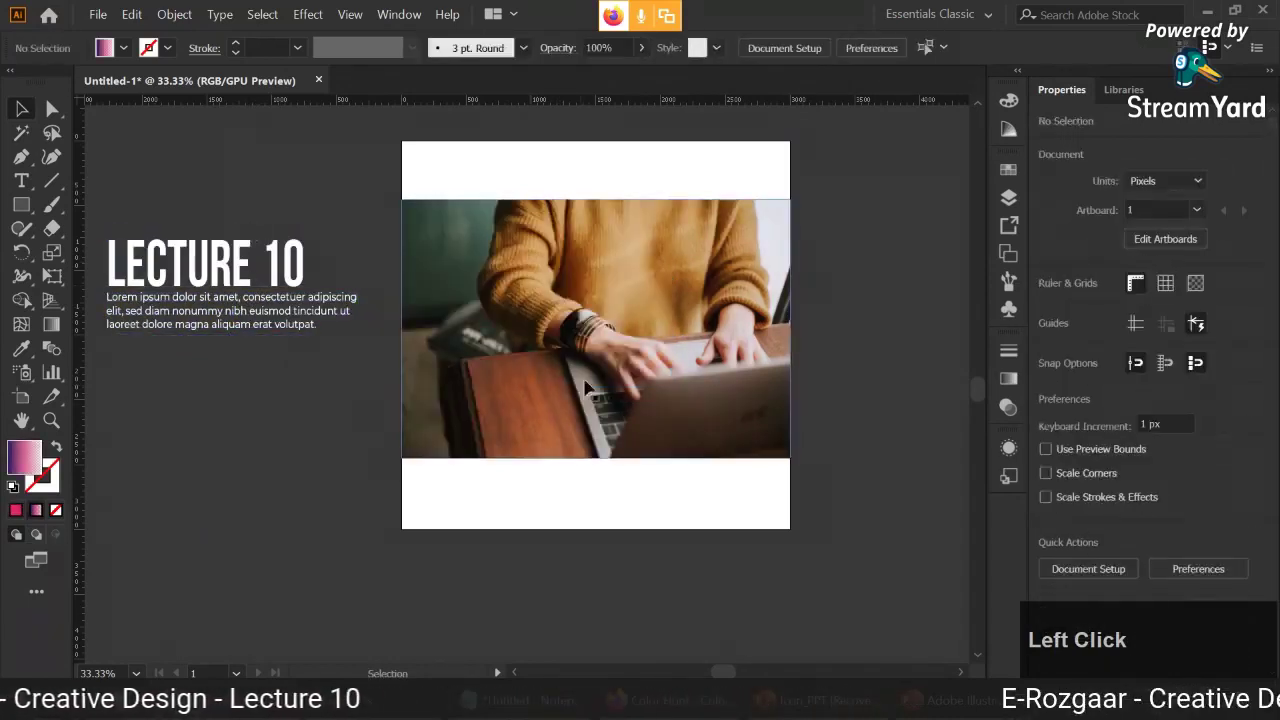
# - Place the heading and paragraph directly over the bare photo and move them back off the artboard
pyautogui.moveTo(238, 326); pyautogui.dragTo(556, 366)
pyautogui.click(234, 406)
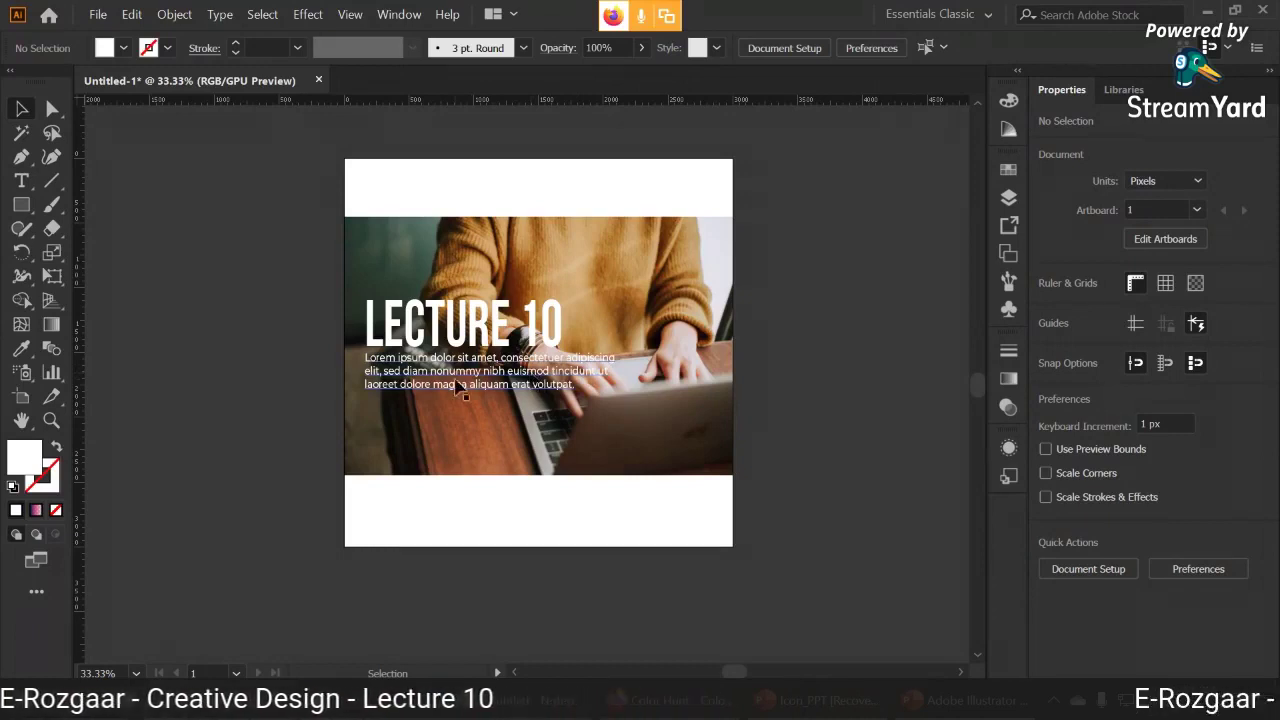
pyautogui.moveTo(455, 387); pyautogui.dragTo(189, 324)
pyautogui.click(249, 451)
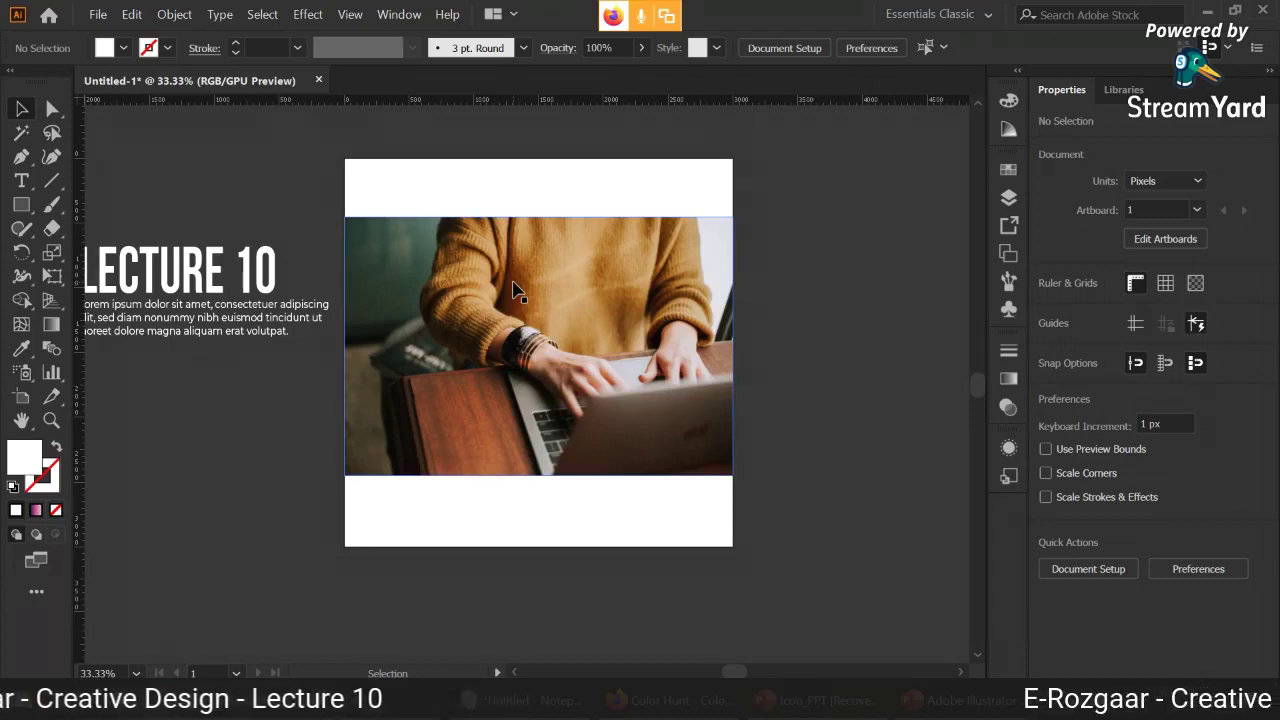
pyautogui.click(545, 283)
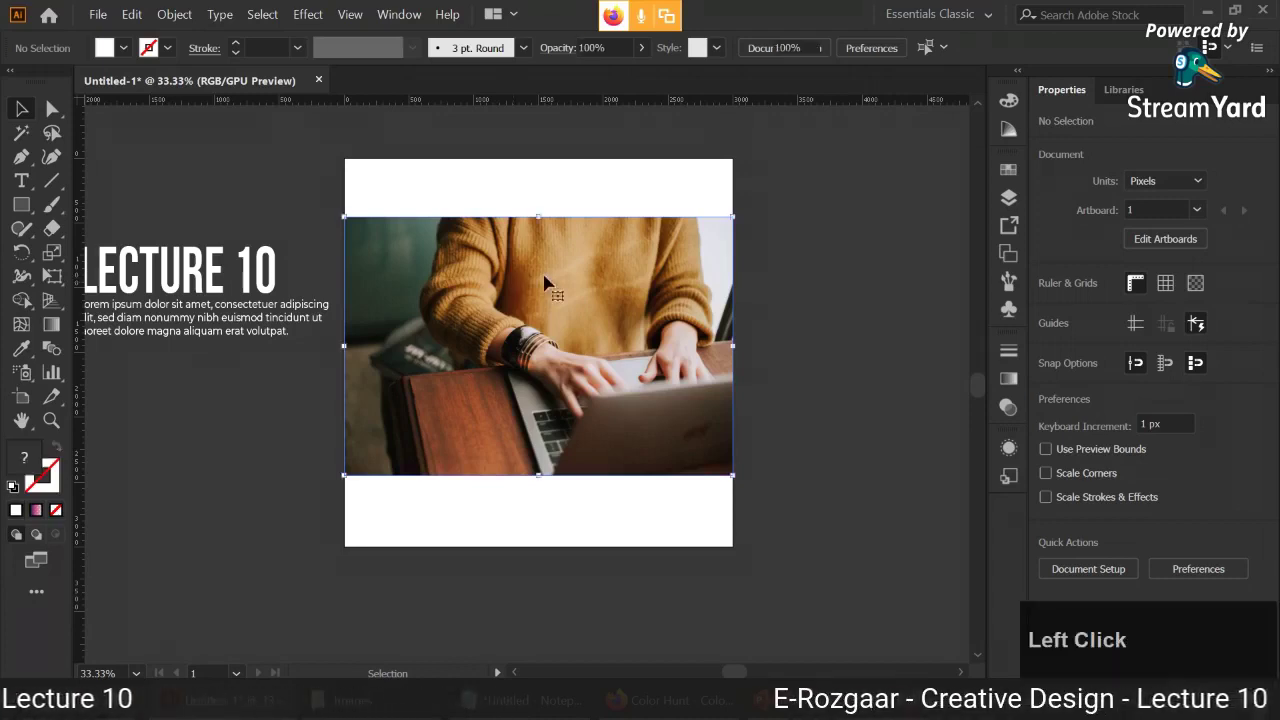
pyautogui.click(254, 437)
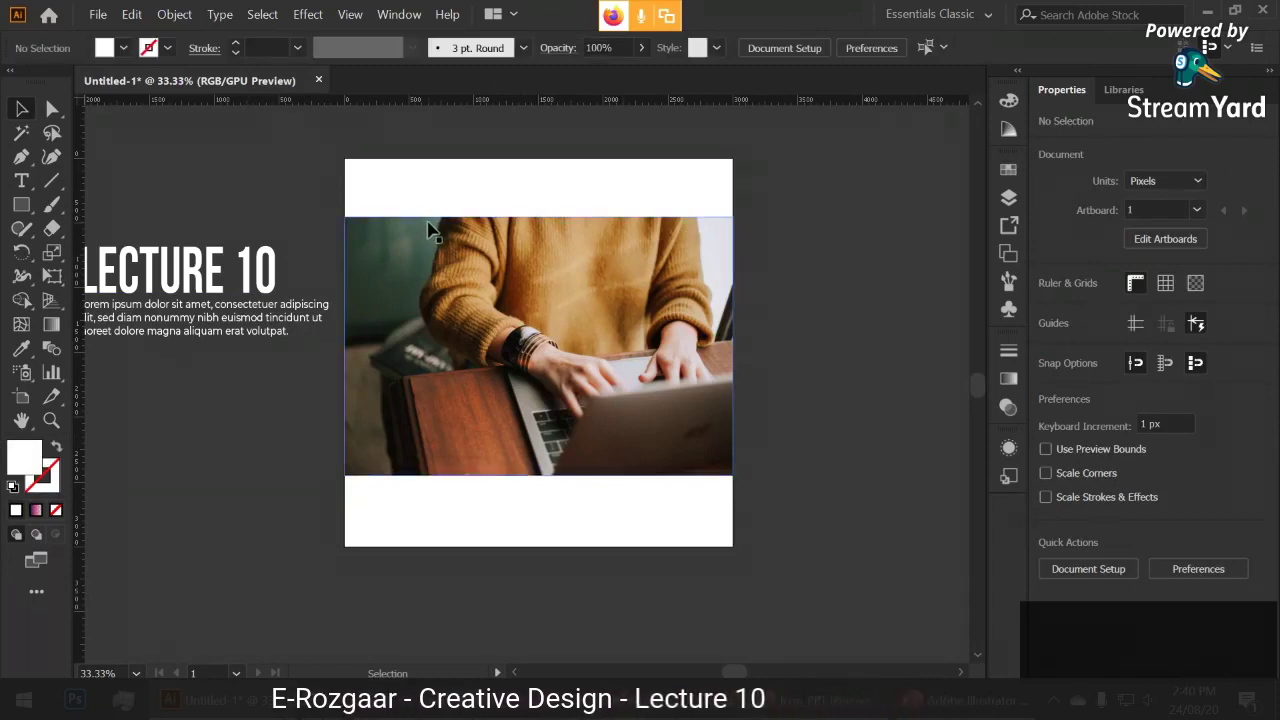
# - Draw a 3000 × 1996 px rectangle exactly covering the photo and fill it with dark blue
pyautogui.click(21, 204)
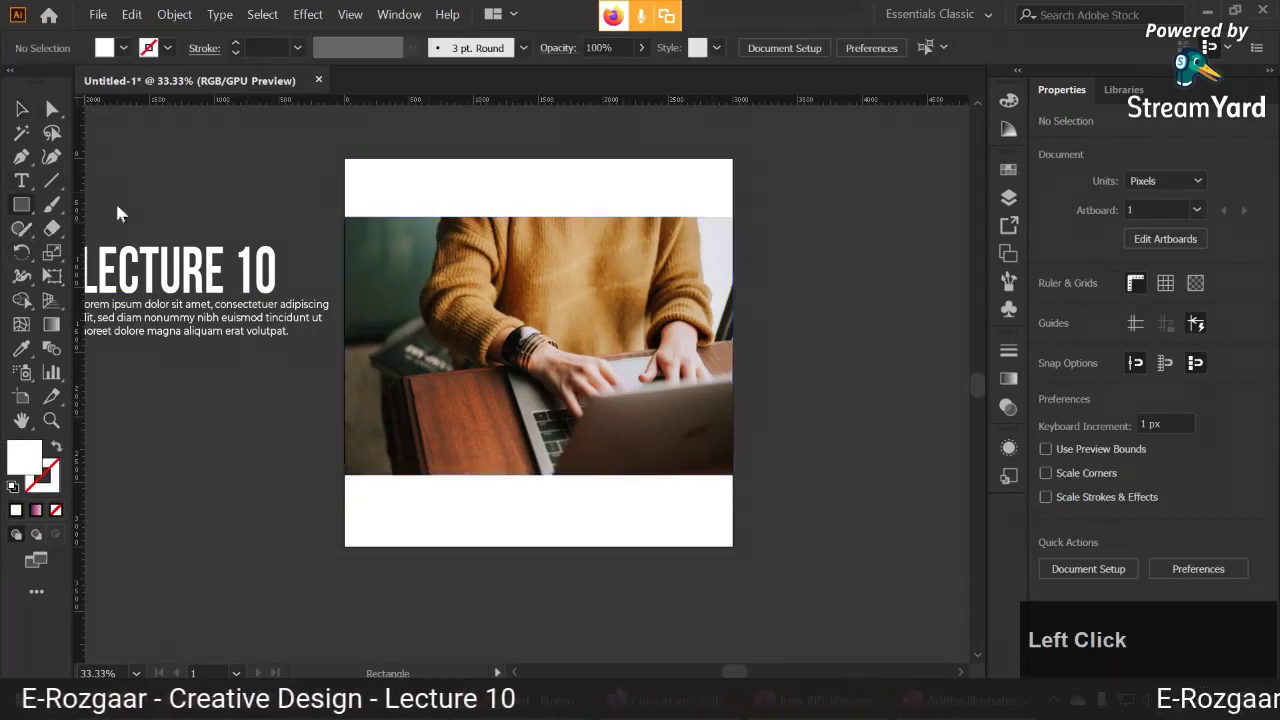
pyautogui.moveTo(344, 217); pyautogui.dragTo(733, 475)
pyautogui.click(123, 47)
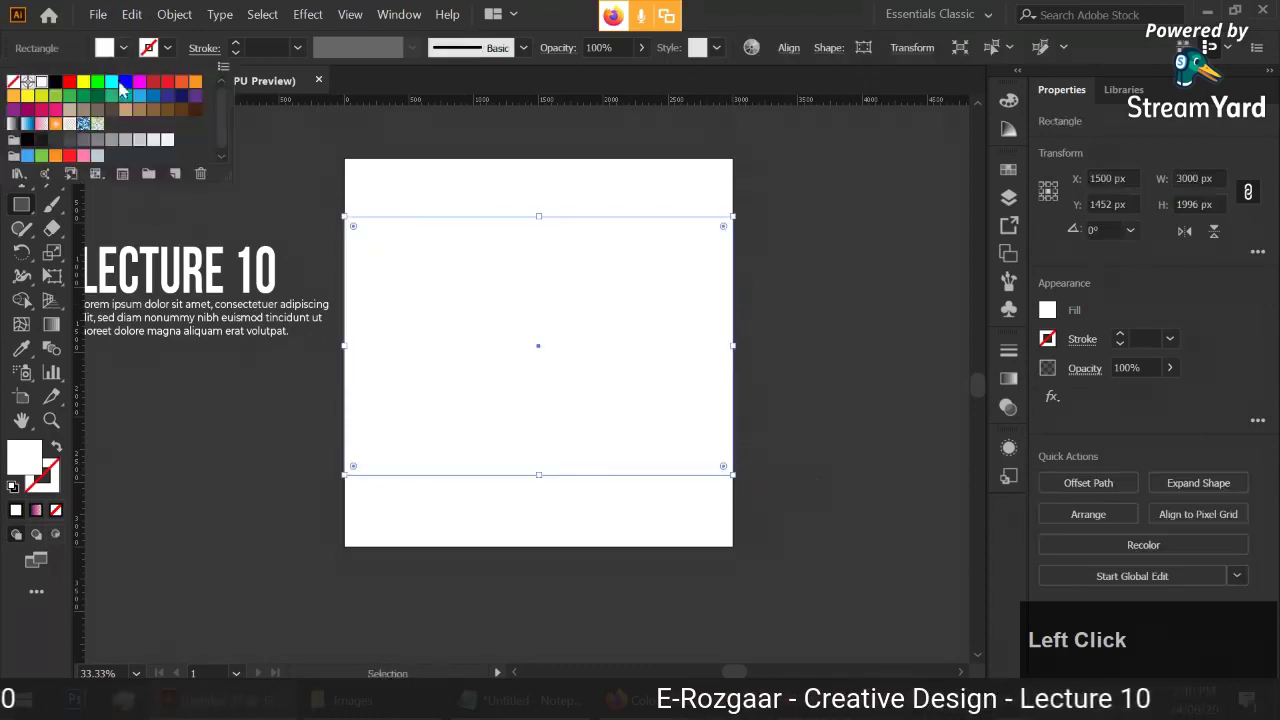
pyautogui.click(182, 95)
pyautogui.click(124, 58)
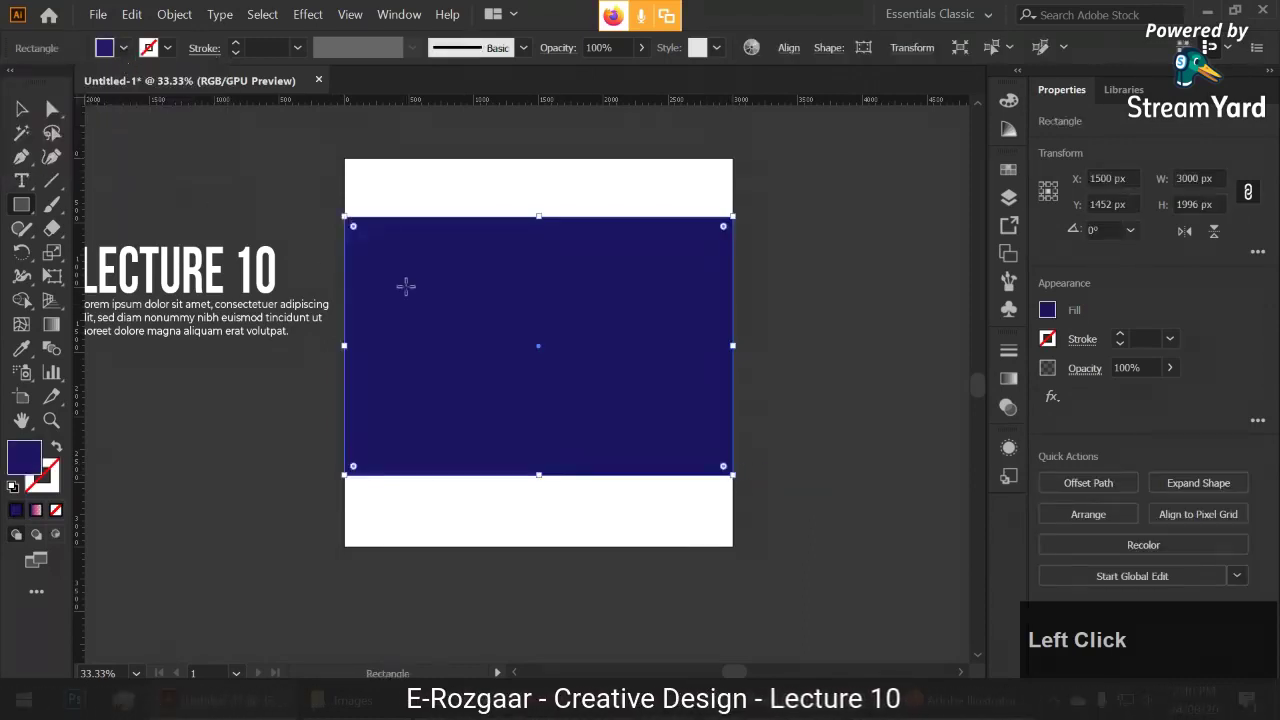
# - Lower the dark blue rectangle's opacity to 68%
pyautogui.click(633, 47)
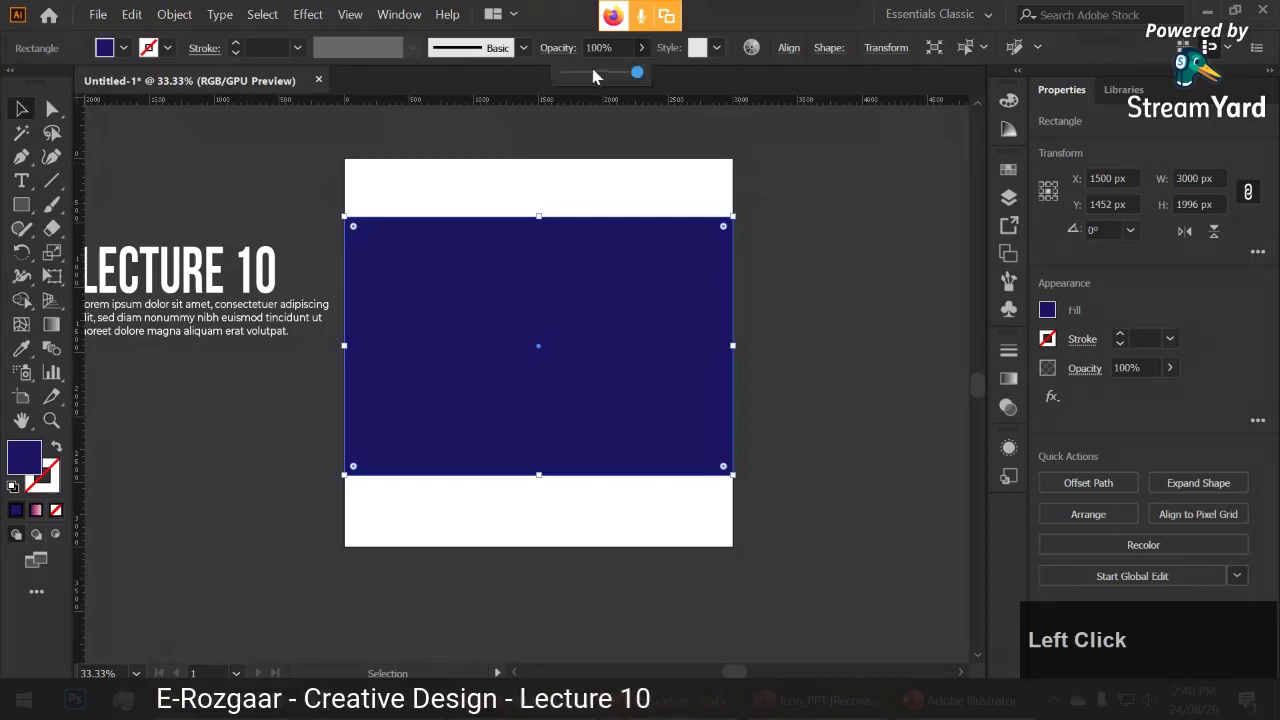
pyautogui.click(608, 73)
pyautogui.moveTo(607, 73); pyautogui.dragTo(614, 72)
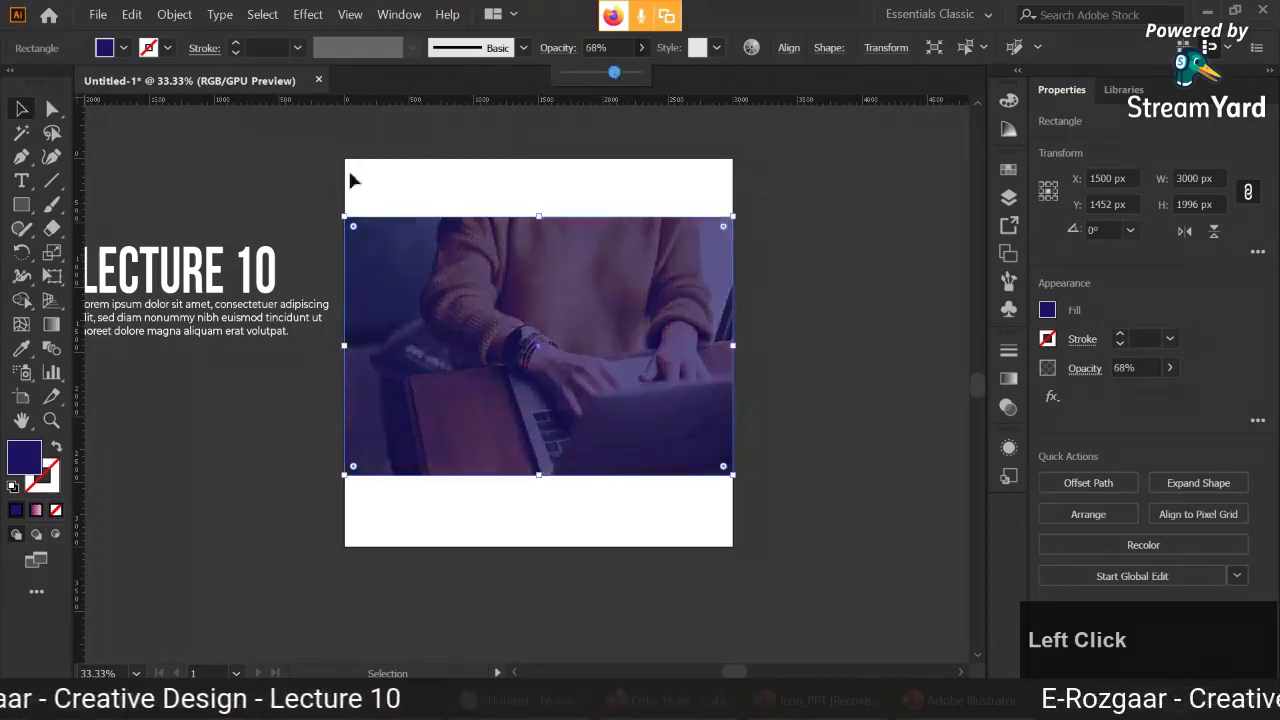
# - Bring the heading and paragraph to the front and place them over the blue-tinted photo
pyautogui.click(250, 305)
pyautogui.rightClick(257, 301)
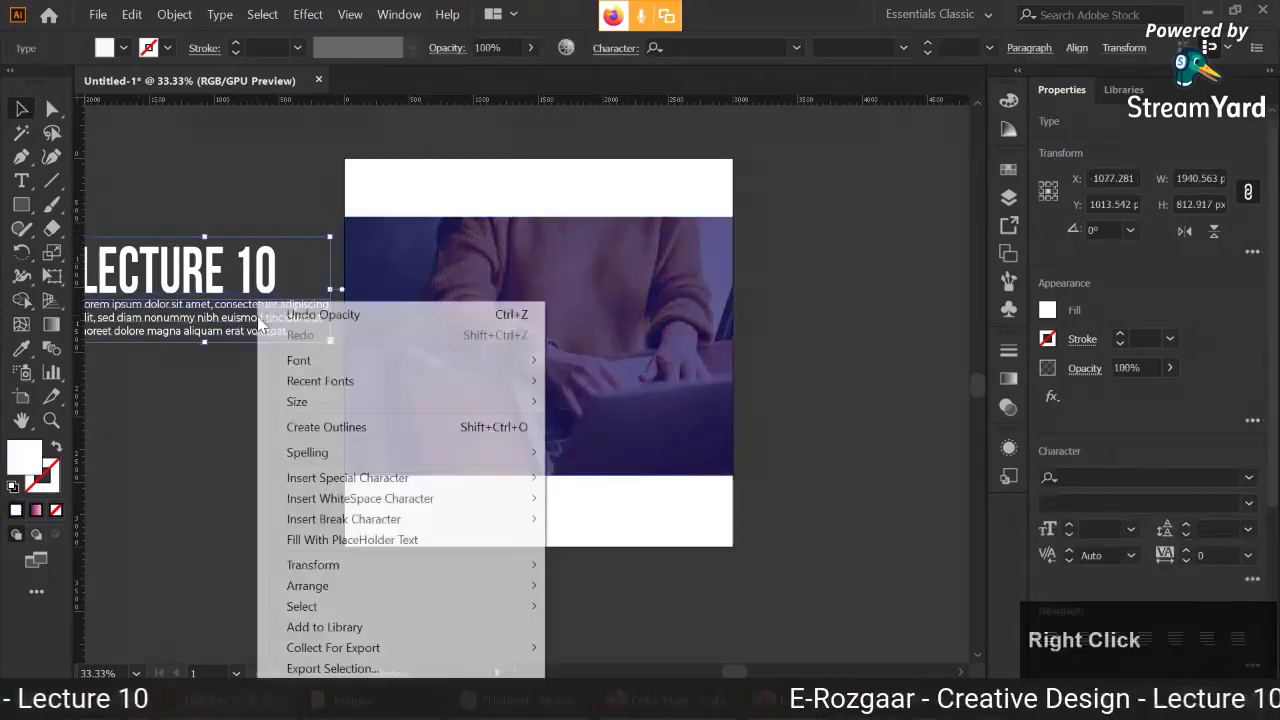
pyautogui.moveTo(530, 585)
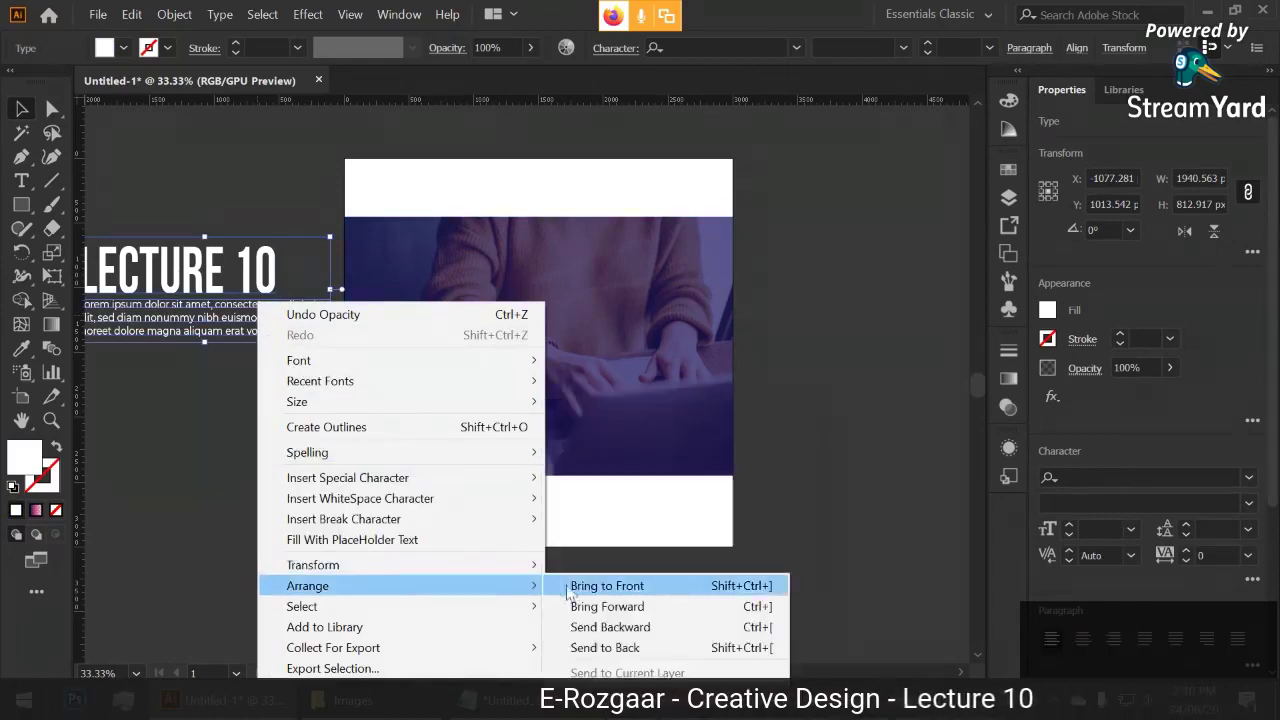
pyautogui.click(600, 585)
pyautogui.moveTo(262, 307); pyautogui.dragTo(563, 358)
pyautogui.click(277, 431)
pyautogui.moveTo(266, 416); pyautogui.dragTo(166, 483)
pyautogui.keyDown('ctrl'); pyautogui.click(236, 428); pyautogui.keyUp('ctrl')
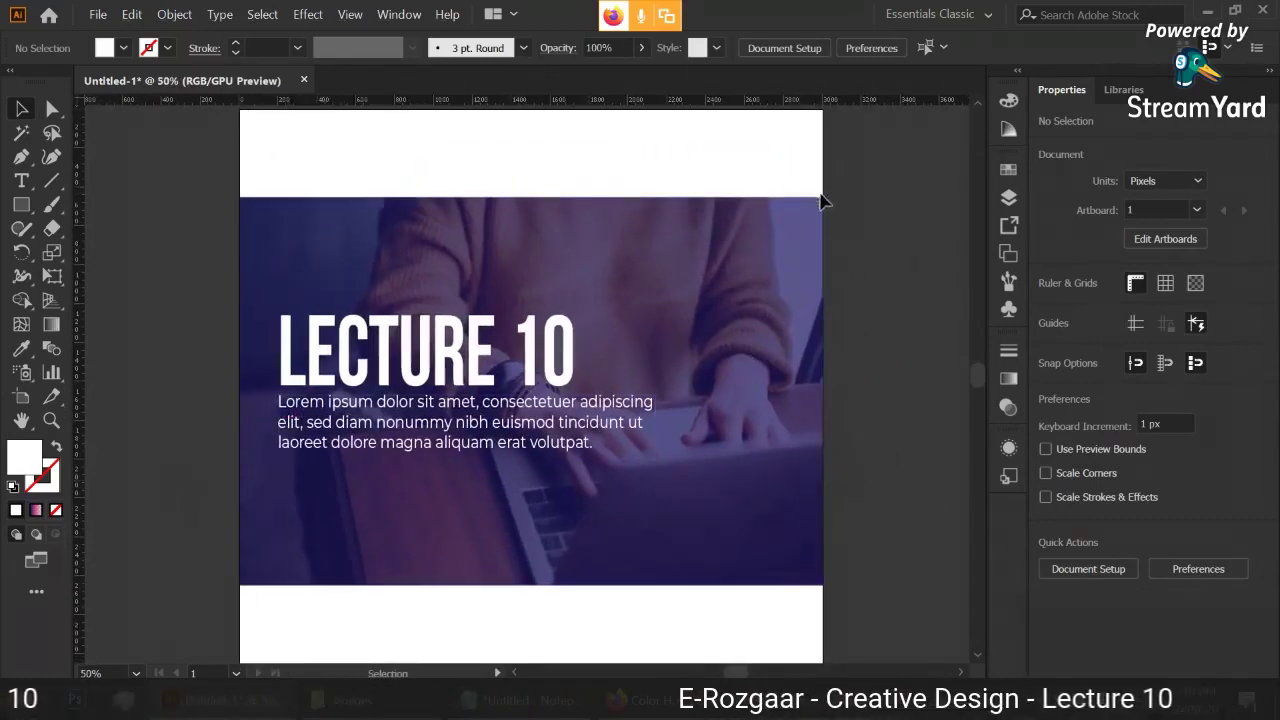
# - Shift the heading and paragraph together closer to the photo's left edge and deselect them
pyautogui.click(703, 437)
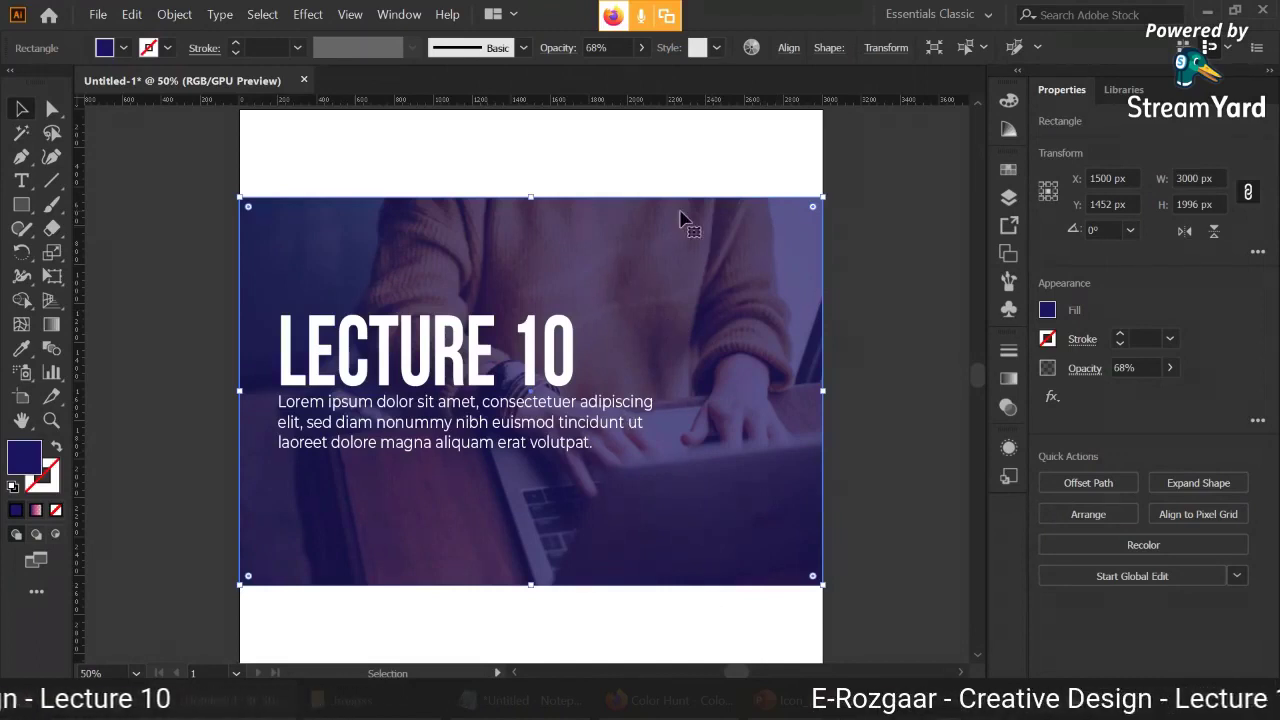
pyautogui.click(436, 362)
pyautogui.keyDown('shift'); pyautogui.click(436, 424); pyautogui.keyUp('shift')
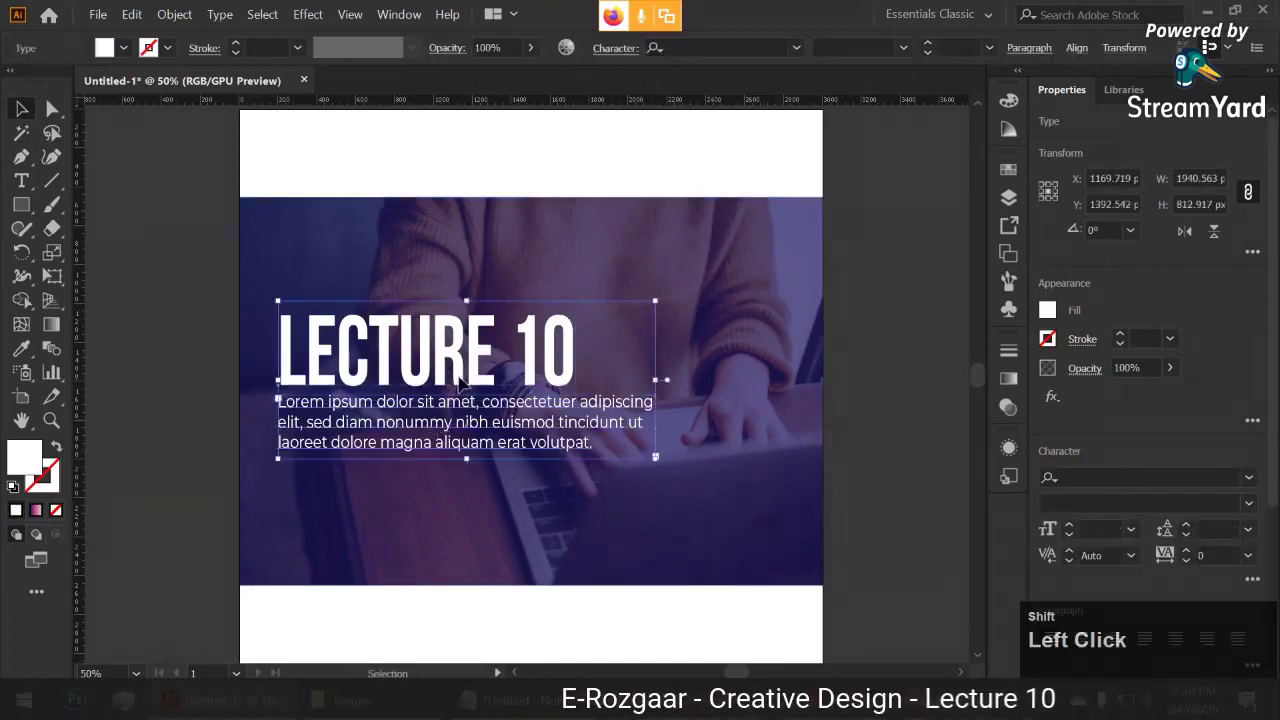
pyautogui.moveTo(465, 361); pyautogui.dragTo(447, 386)
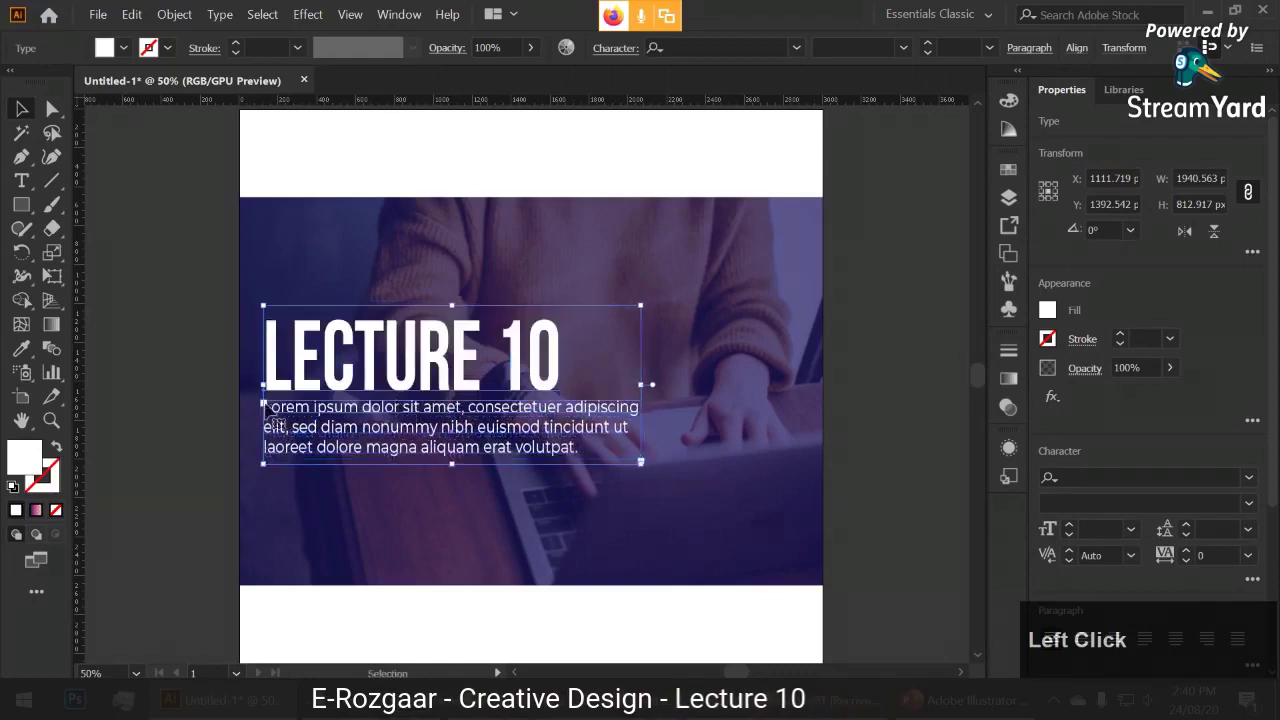
pyautogui.scroll(-1, 185, 378)
pyautogui.hscroll(-1, 185, 378)
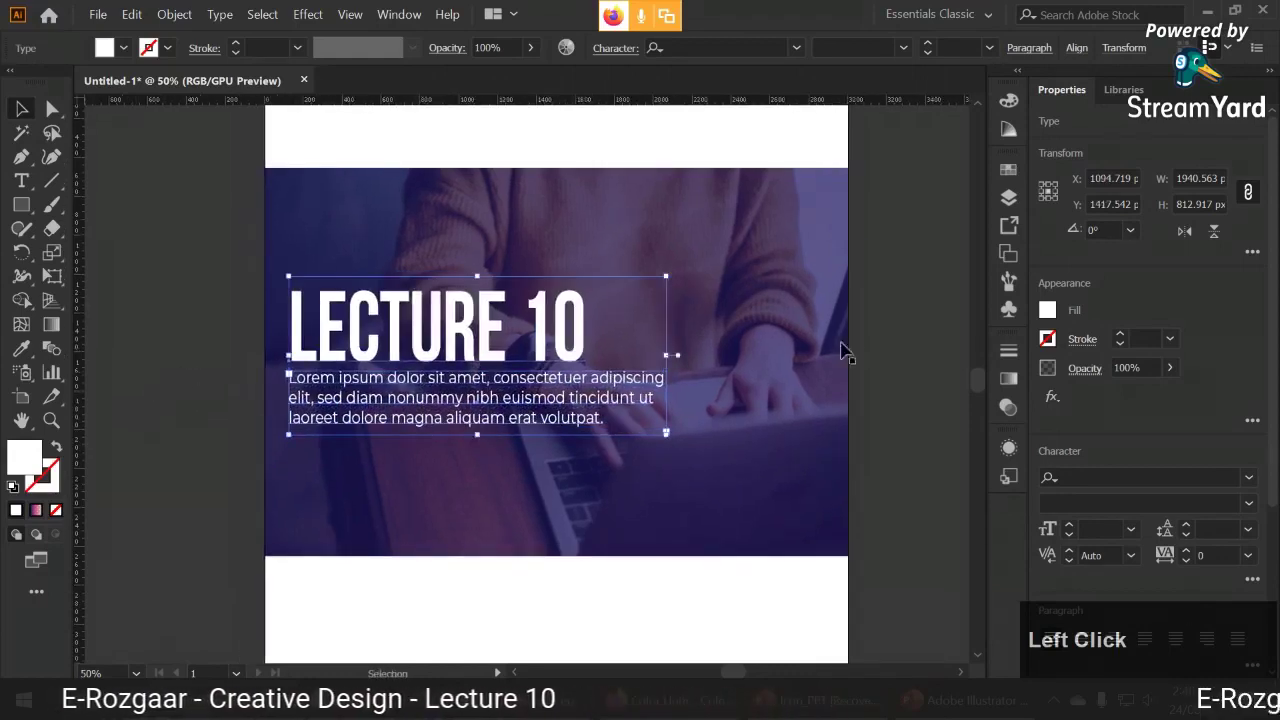
pyautogui.click(877, 354)
# - Replace the overlay rectangle's solid blue fill with the existing blue-to-pink transparent linear gradient
pyautogui.click(646, 343)
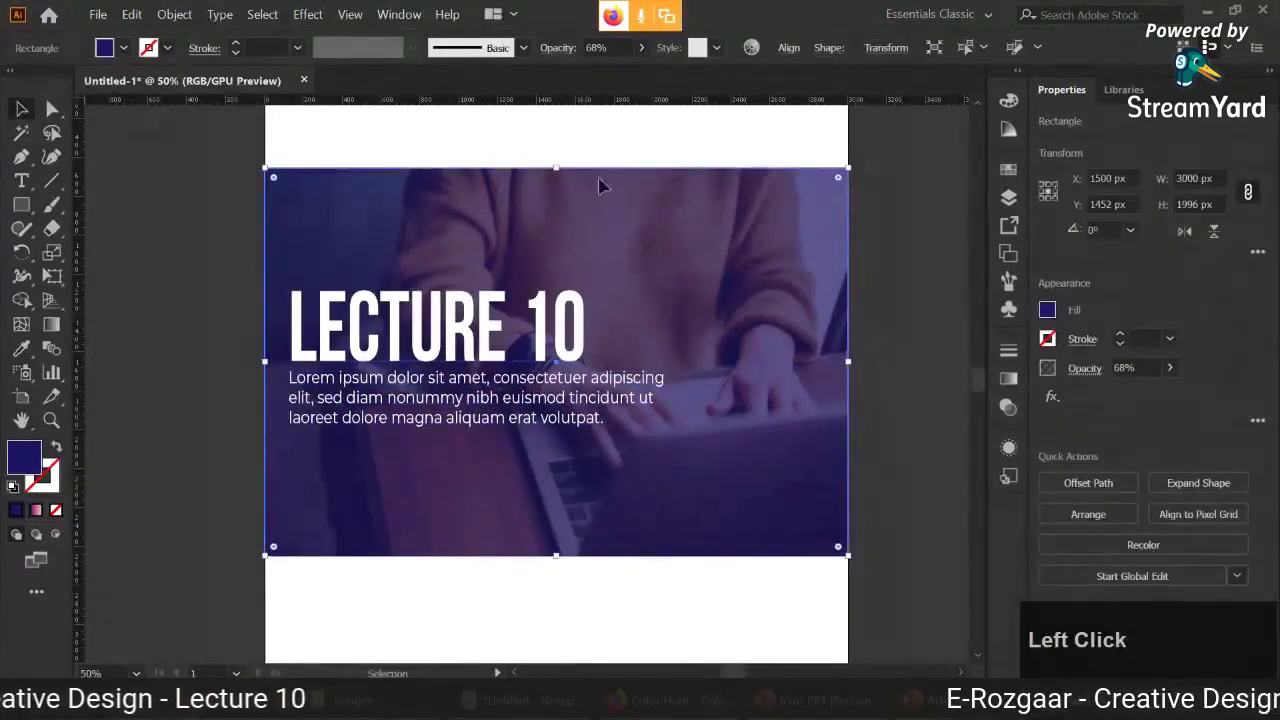
pyautogui.moveTo(682, 265); pyautogui.dragTo(549, 259)
pyautogui.click(399, 14)
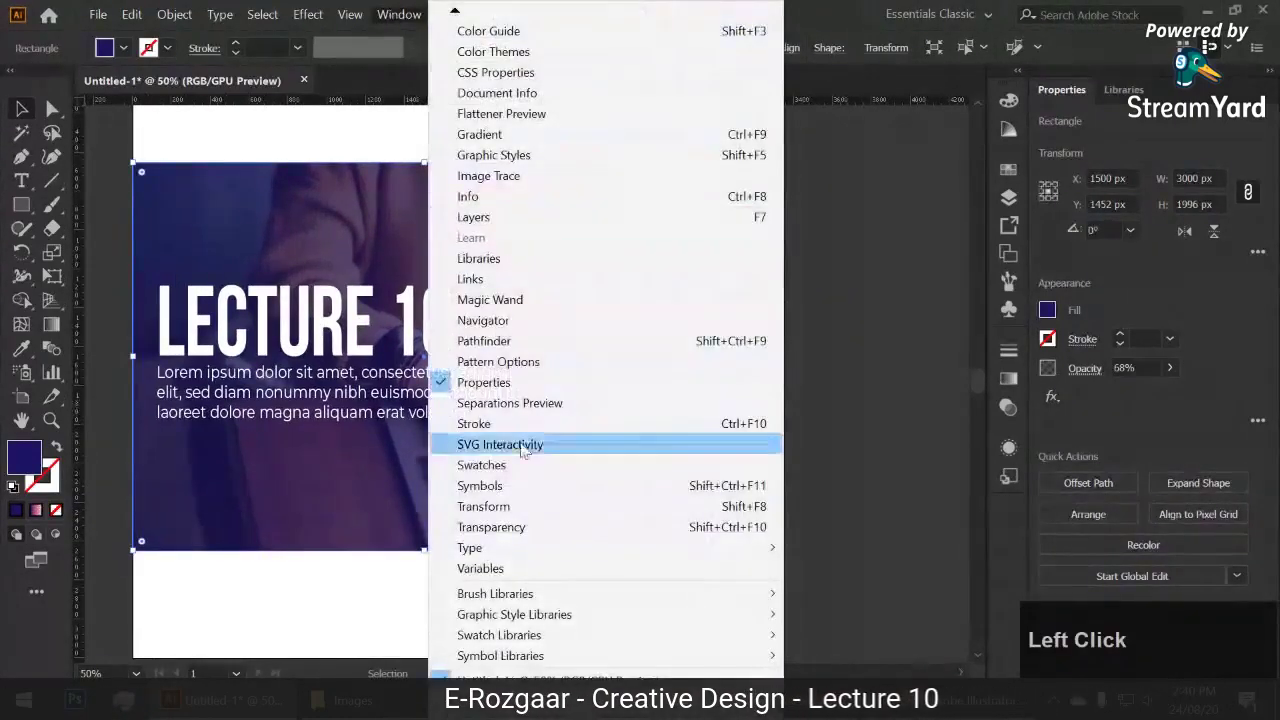
pyautogui.click(557, 136)
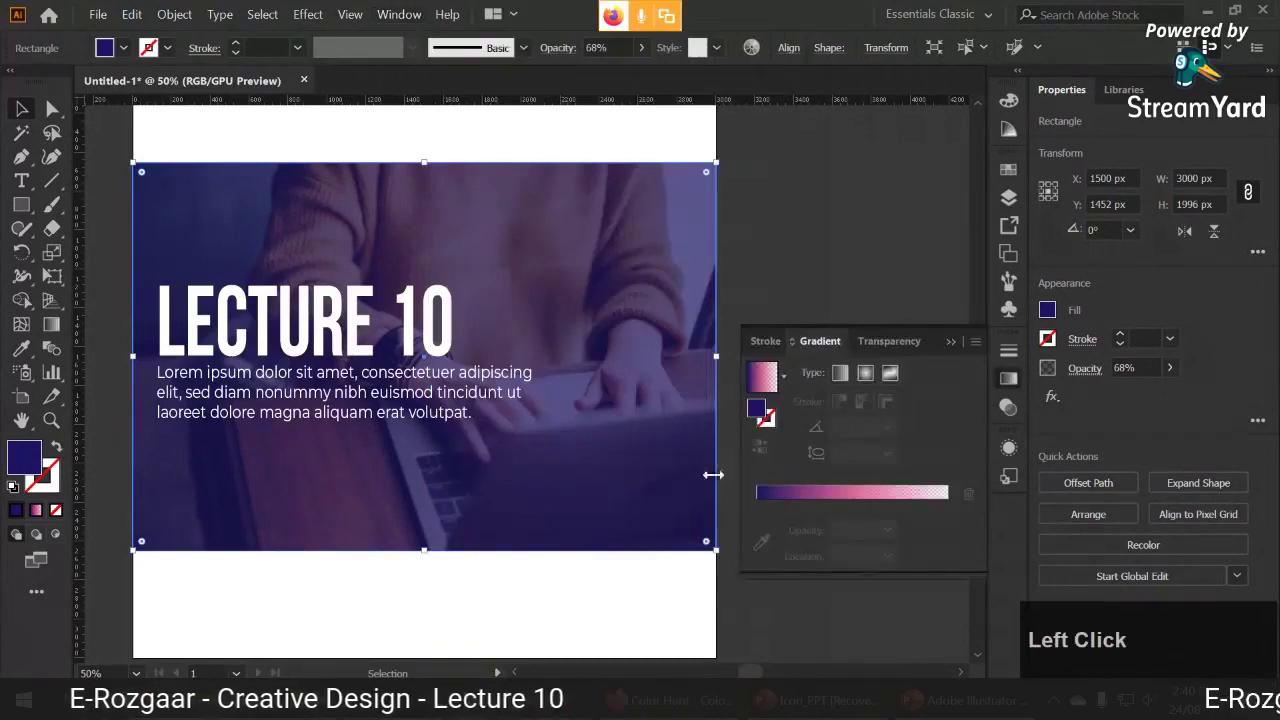
pyautogui.click(828, 492)
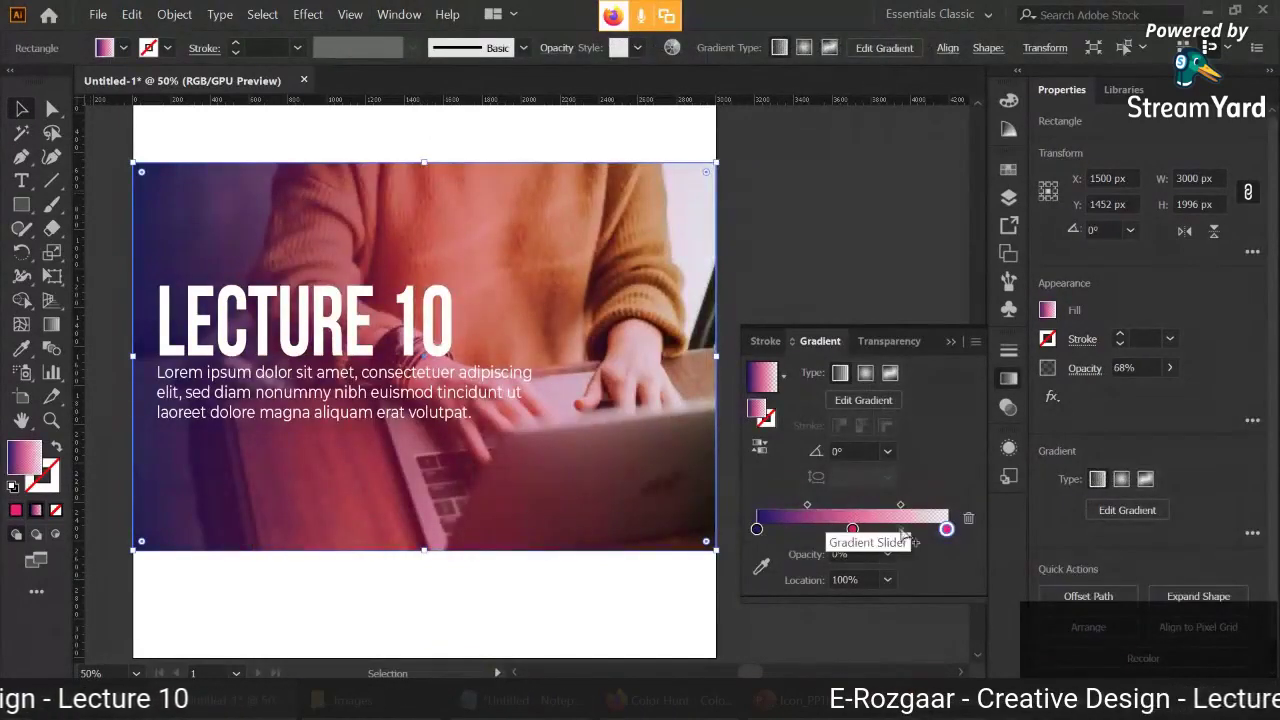
# - Set the overlay gradient's first stop to black and remove its middle pink stop
pyautogui.doubleClick(757, 529)
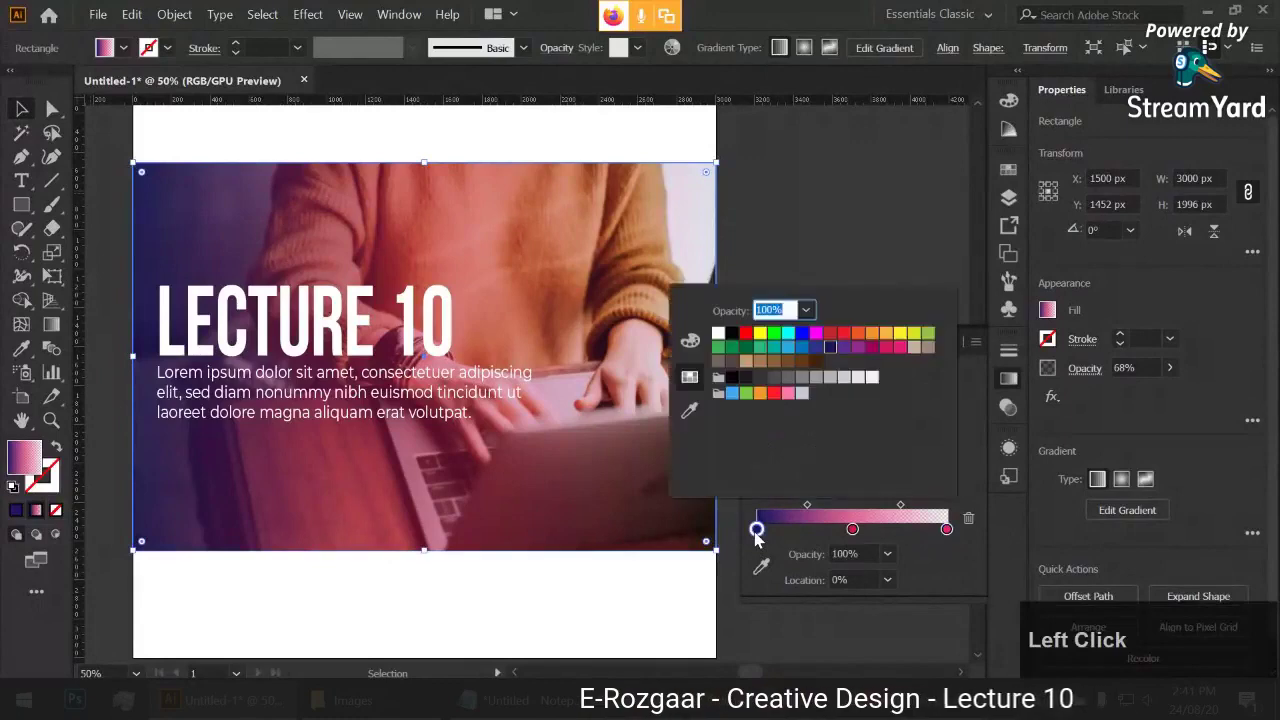
pyautogui.click(732, 388)
pyautogui.click(852, 529)
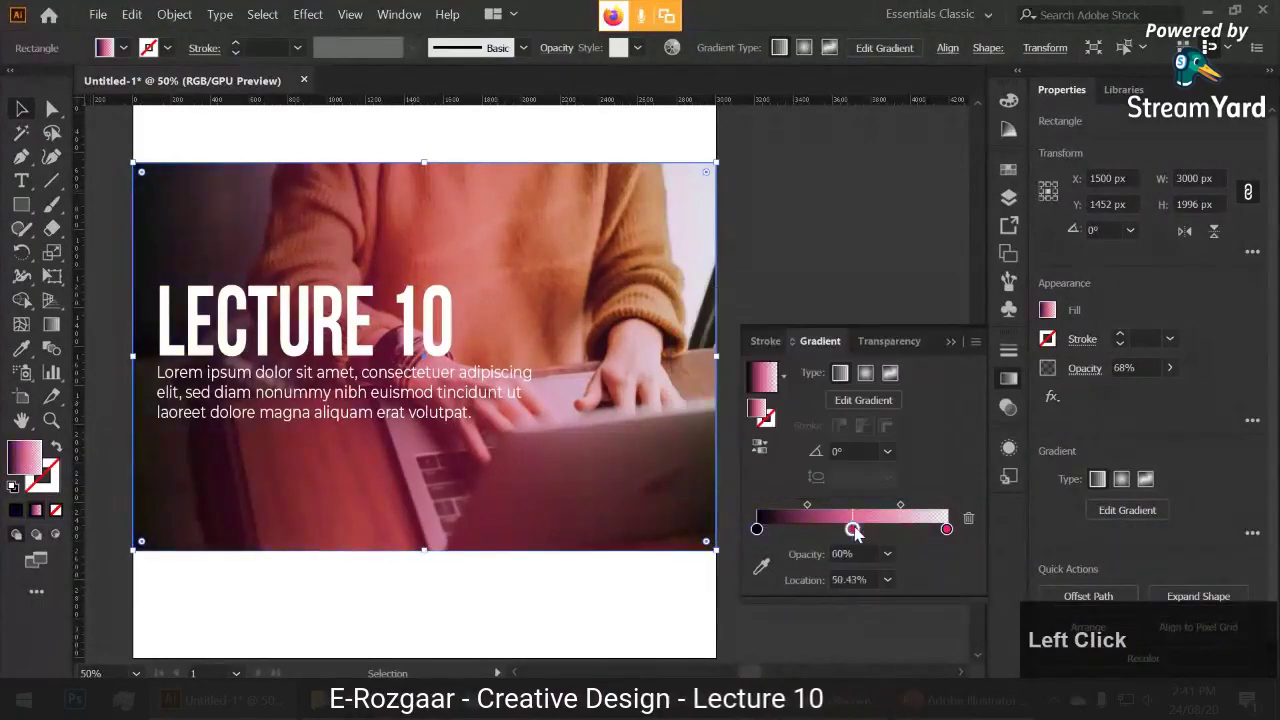
pyautogui.moveTo(852, 529); pyautogui.dragTo(838, 570)
# - Set the overlay gradient's end stop to black at 100% opacity and remove the extra stop at the 25% location
pyautogui.click(946, 530)
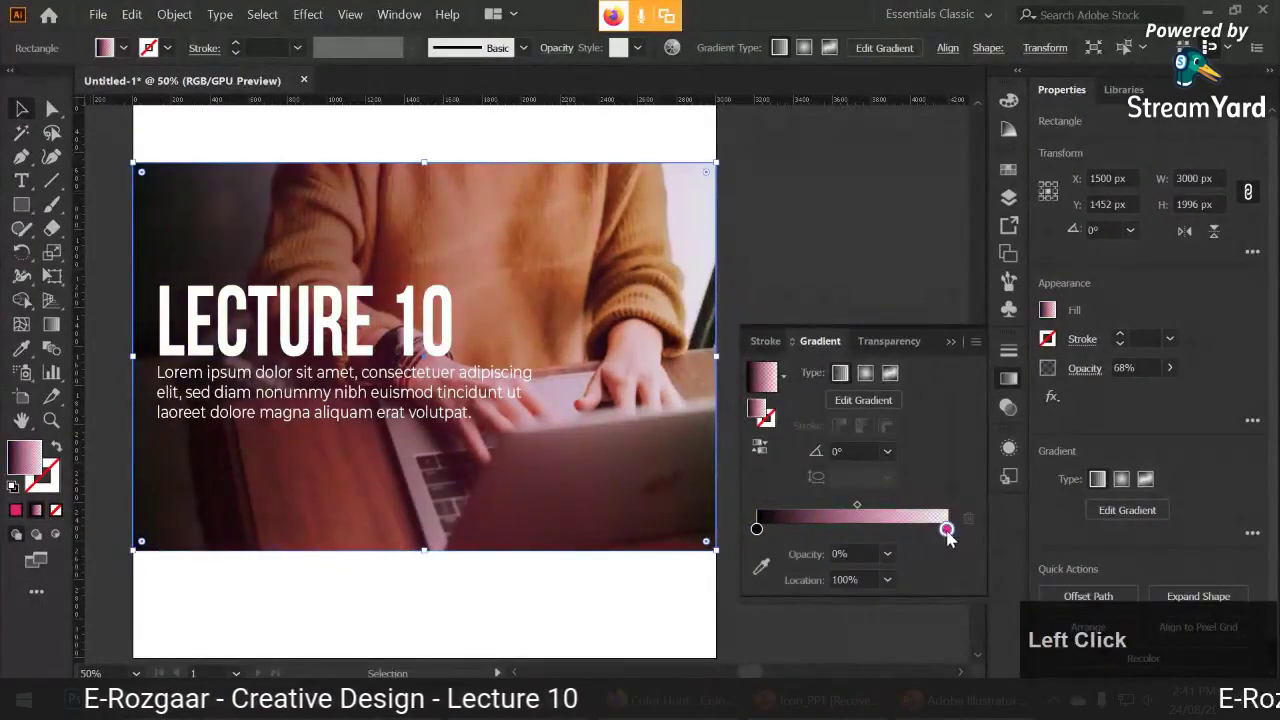
pyautogui.doubleClick(947, 537)
pyautogui.click(729, 373)
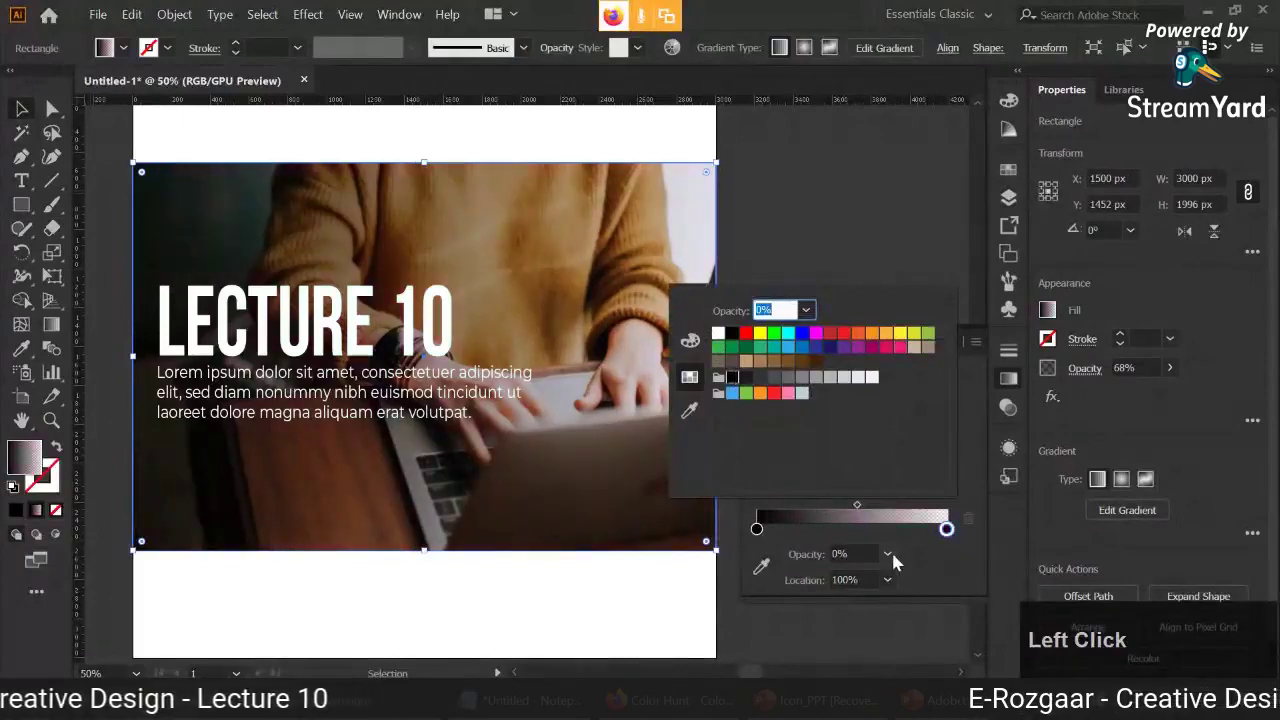
pyautogui.click(887, 555)
pyautogui.click(916, 533)
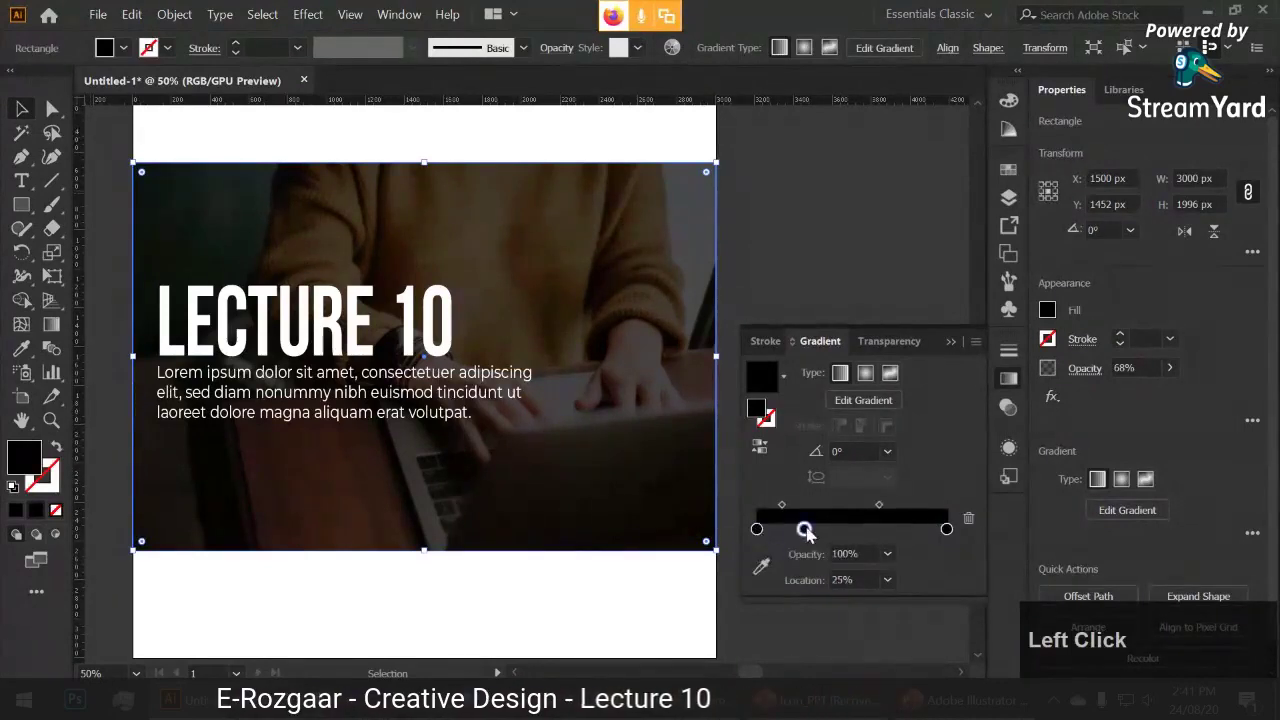
pyautogui.moveTo(805, 530); pyautogui.dragTo(757, 529)
pyautogui.click(946, 529)
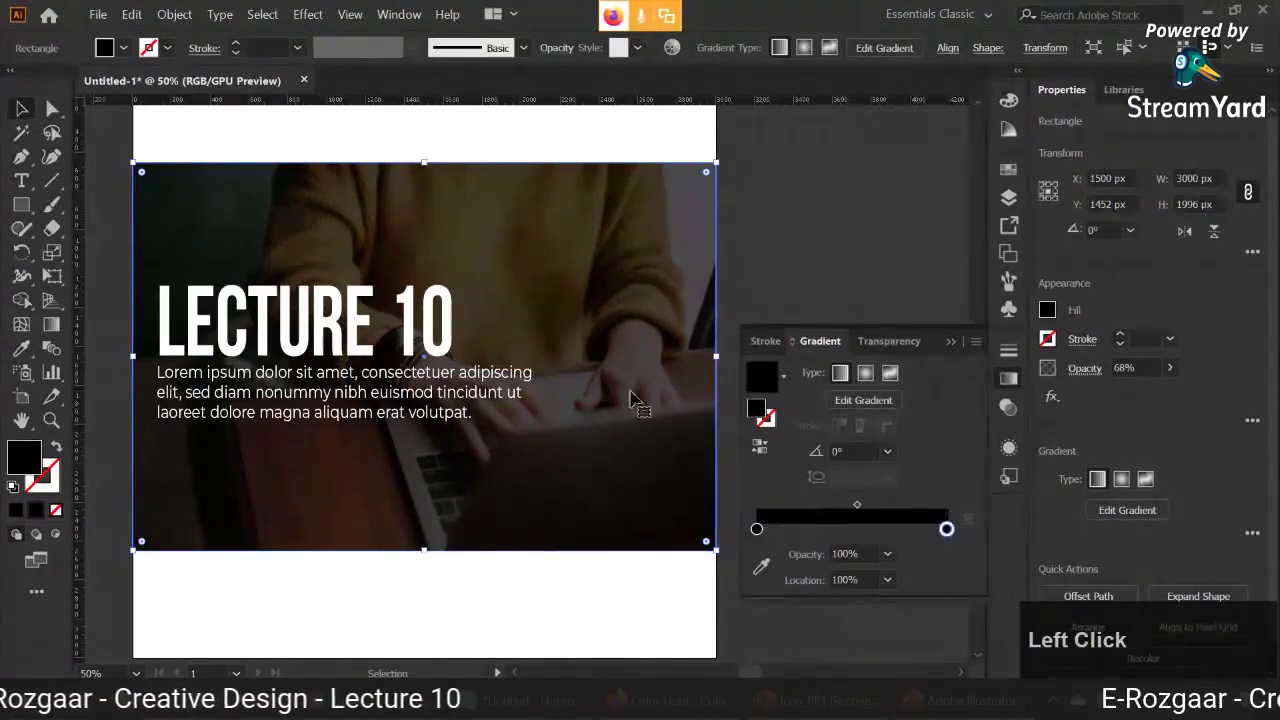
# - Replace the overlay rectangle's all-black gradient with the preset white-to-black linear gradient
pyautogui.click(794, 186)
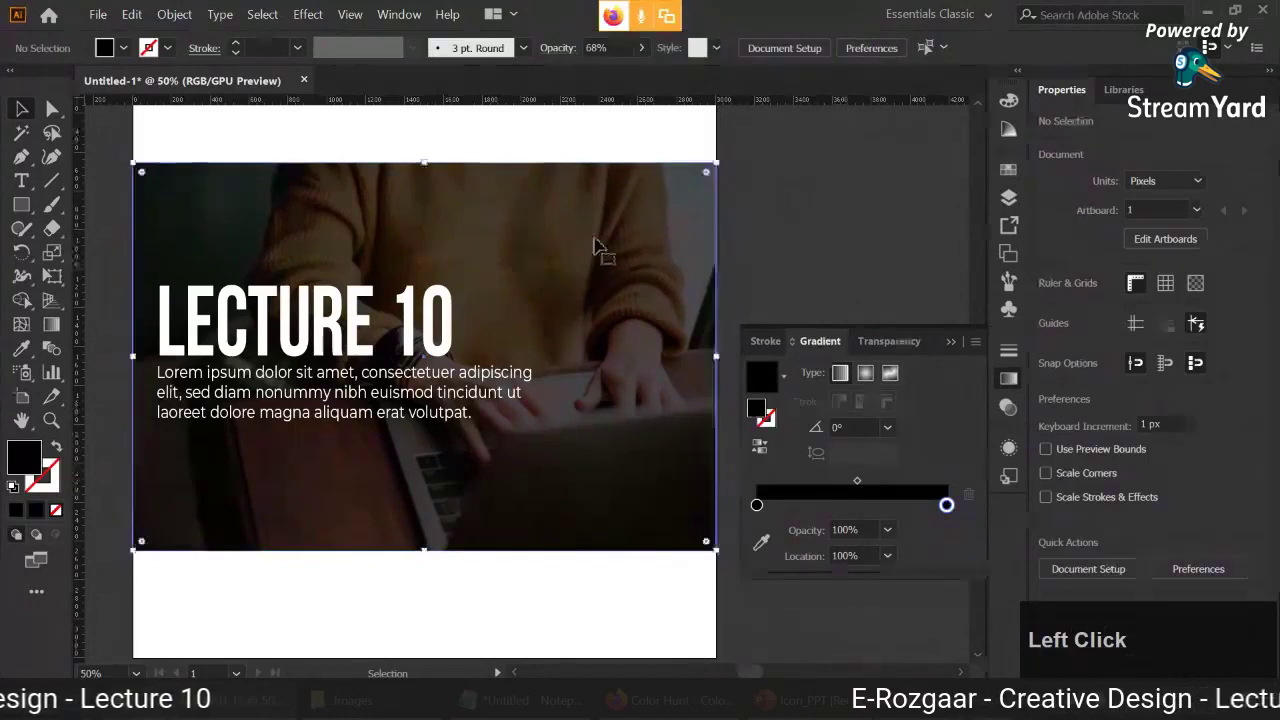
pyautogui.click(597, 245)
pyautogui.hotkey('ctrl', 'z')
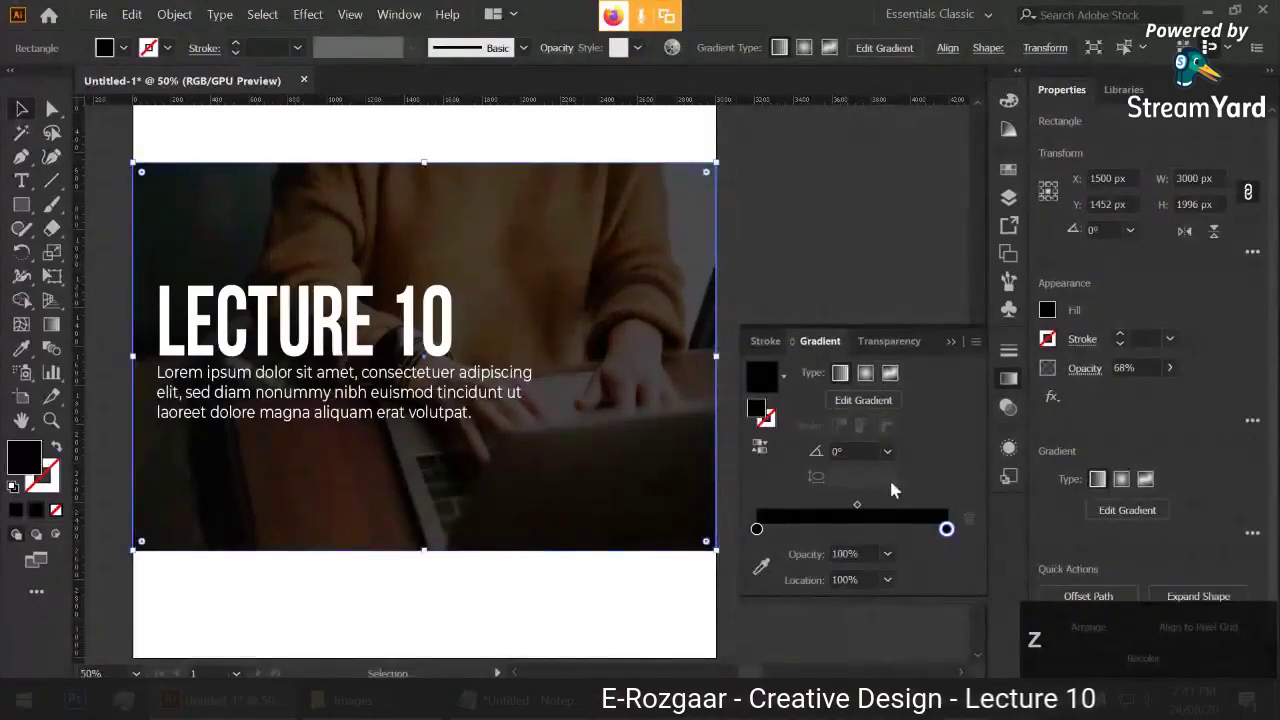
pyautogui.click(784, 378)
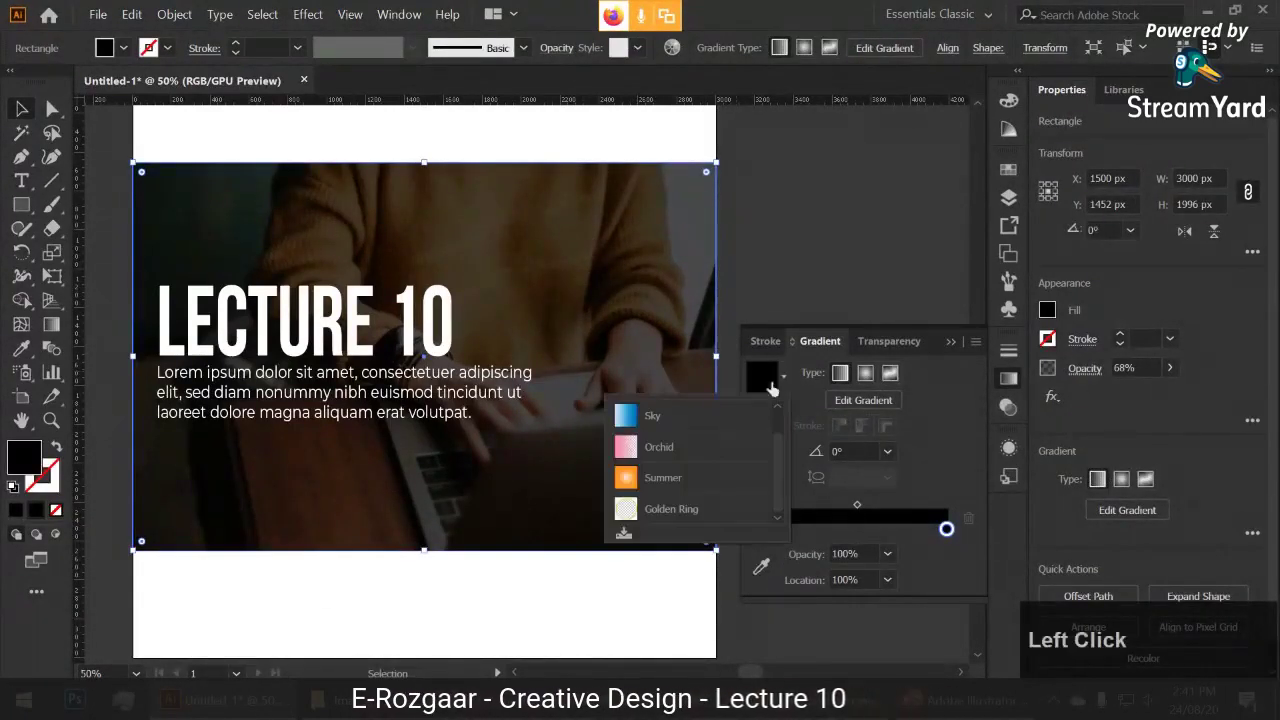
pyautogui.scroll(1, 688, 478)
pyautogui.click(690, 423)
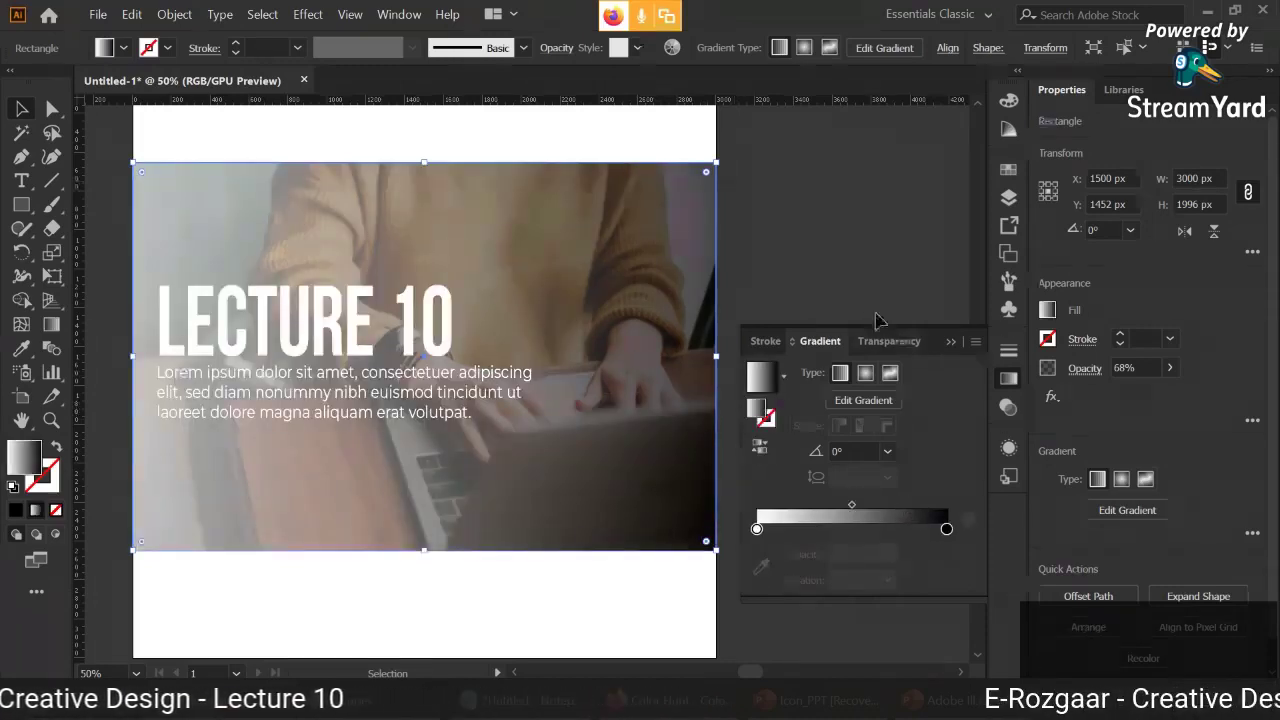
# - Raise the overlay rectangle's opacity to 100% and place it exactly over the photo, keeping it selected
pyautogui.moveTo(614, 223); pyautogui.dragTo(601, 275)
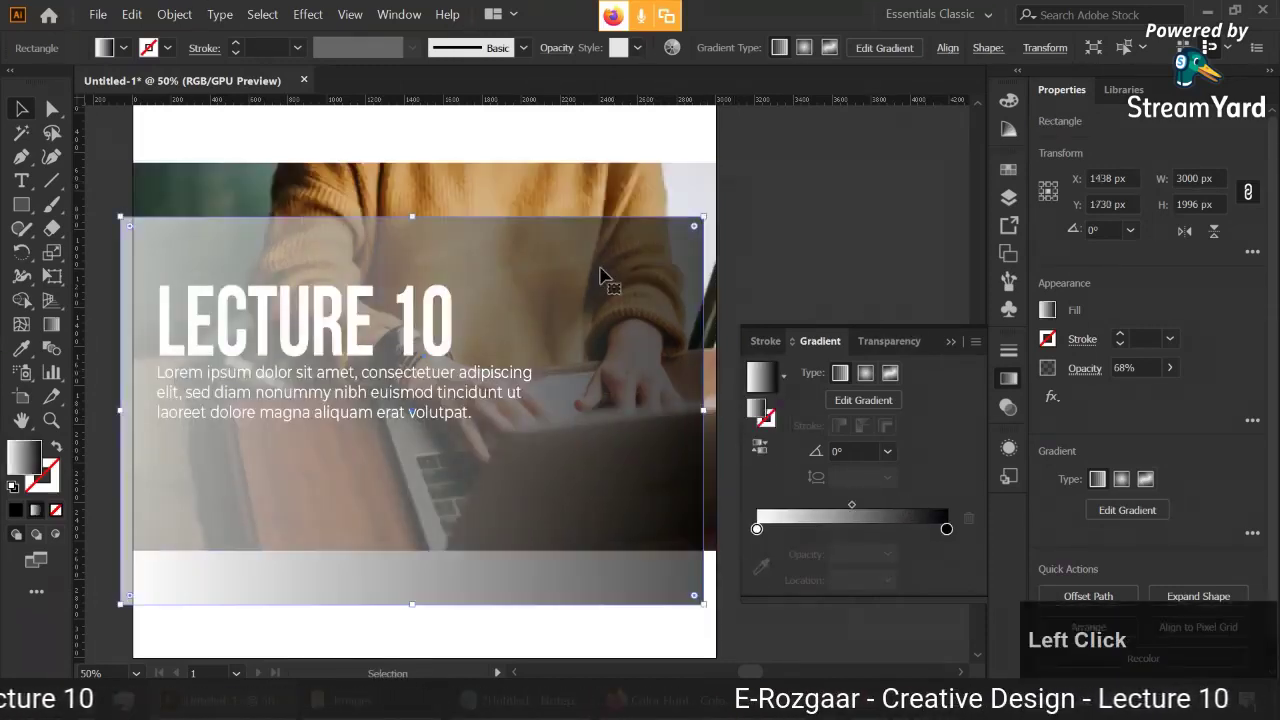
pyautogui.click(560, 48)
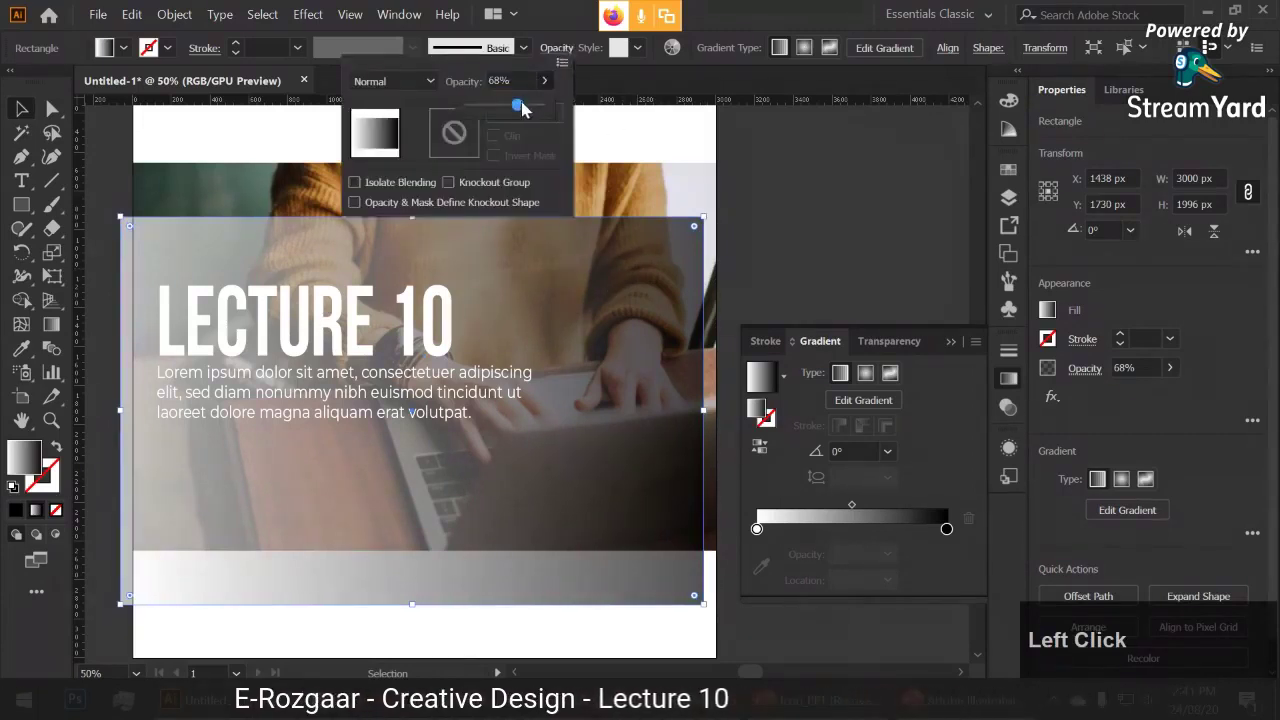
pyautogui.moveTo(522, 109); pyautogui.dragTo(545, 108)
pyautogui.moveTo(672, 262); pyautogui.dragTo(665, 230)
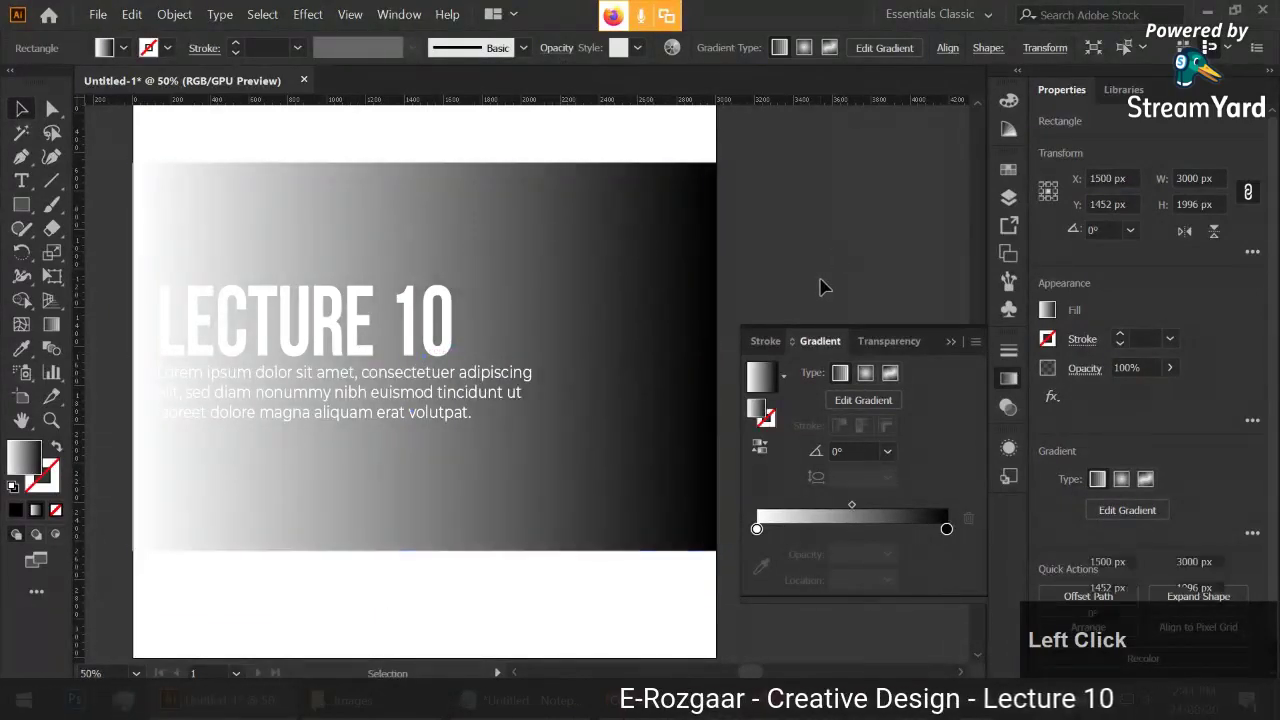
pyautogui.click(820, 287)
pyautogui.click(625, 310)
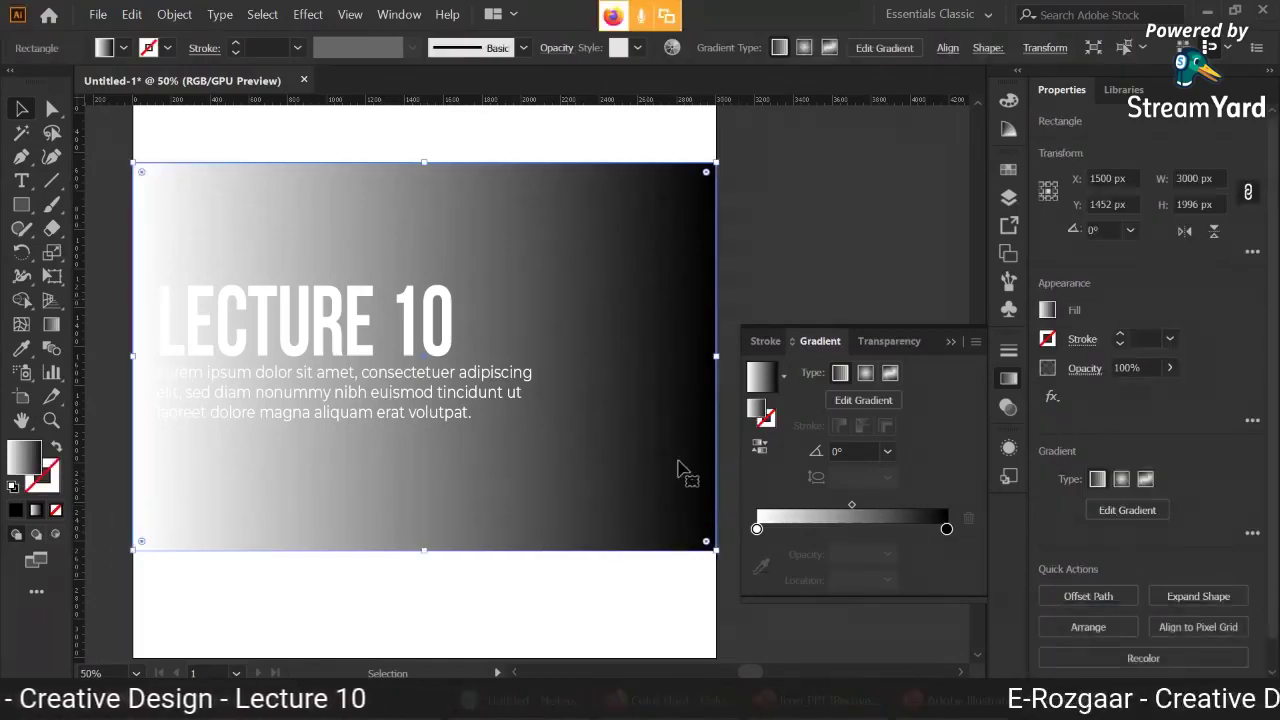
# - Change the overlay gradient's white first stop to dark blue
pyautogui.doubleClick(757, 530)
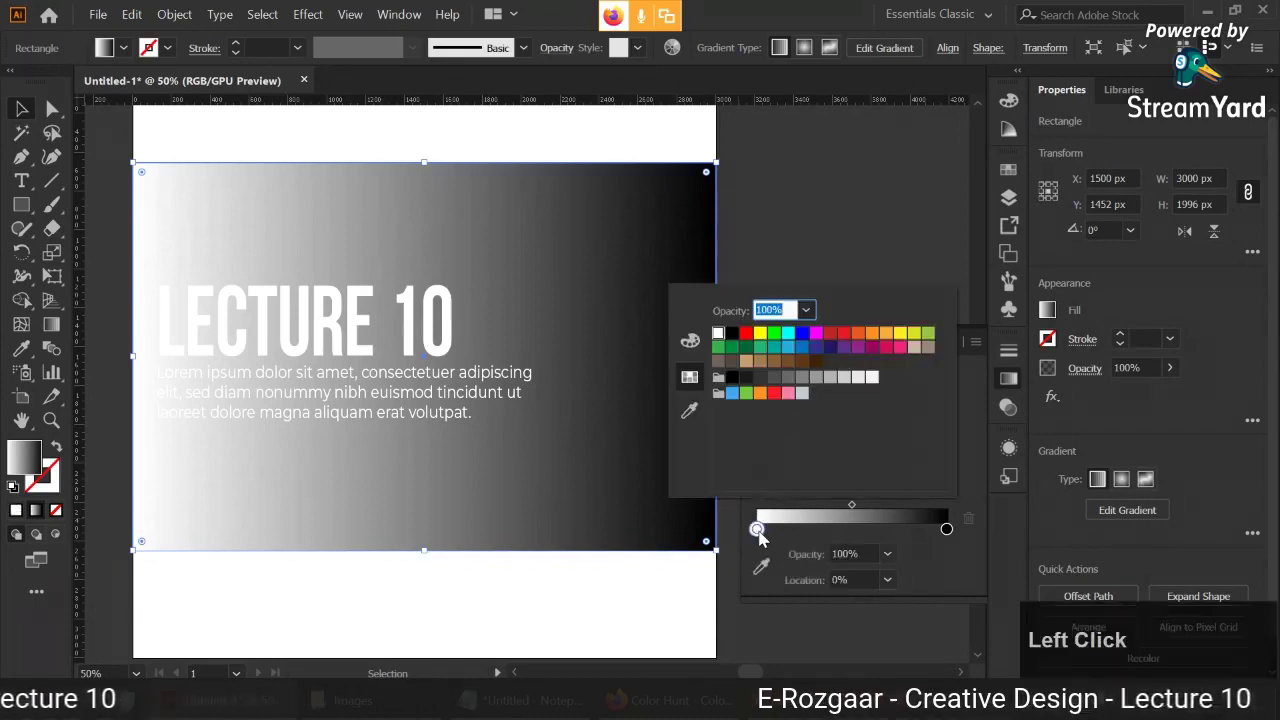
pyautogui.click(758, 531)
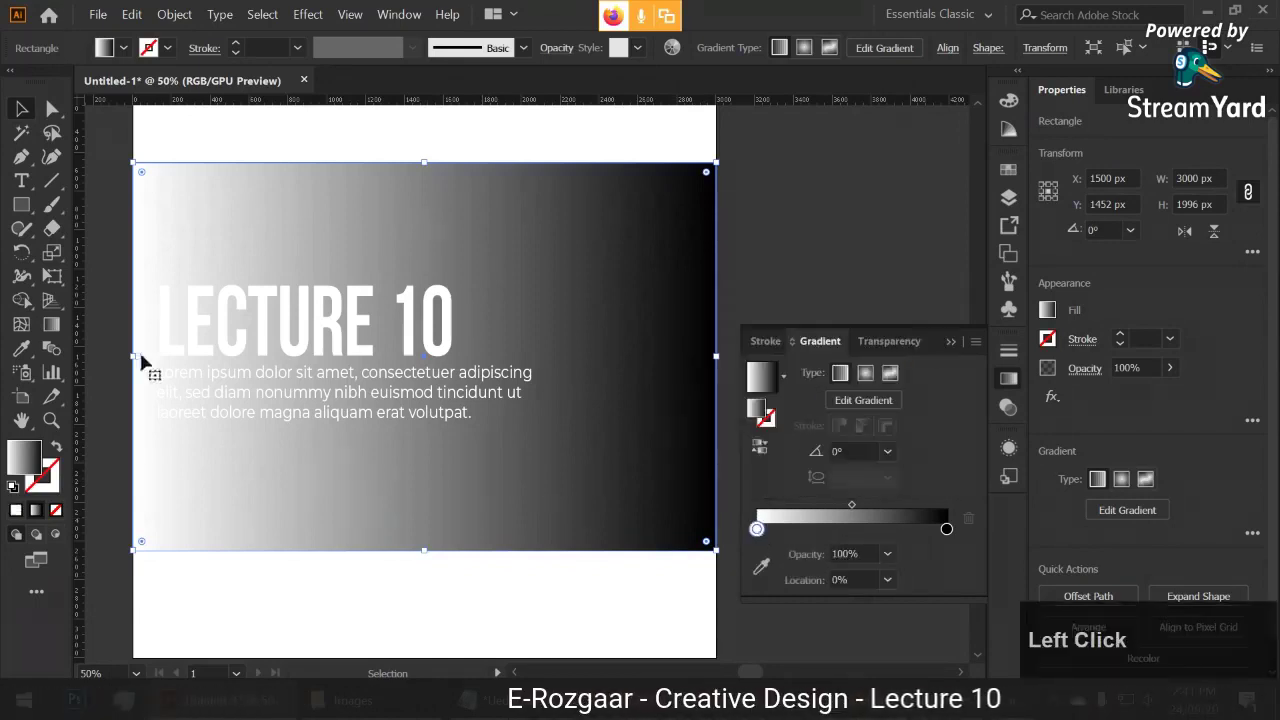
pyautogui.doubleClick(757, 529)
pyautogui.click(830, 349)
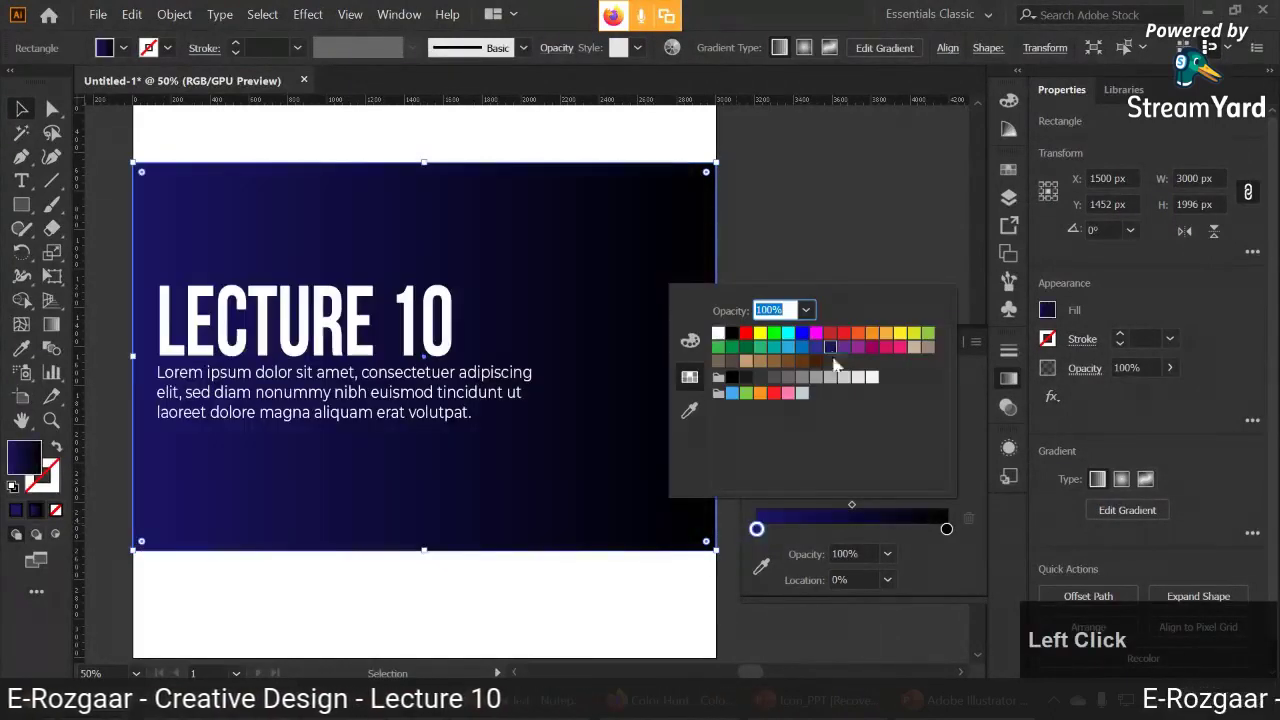
pyautogui.click(757, 531)
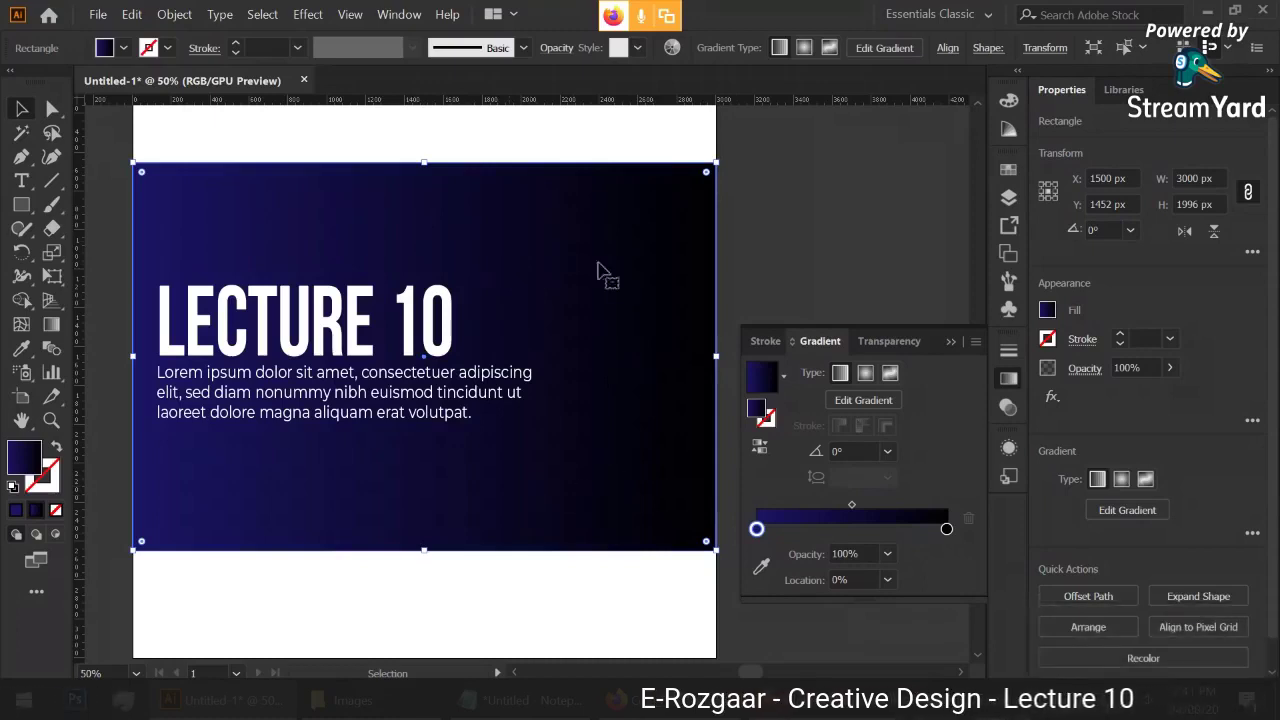
# - Change the overlay gradient's end stop to pink and set its opacity to 0%
pyautogui.doubleClick(946, 529)
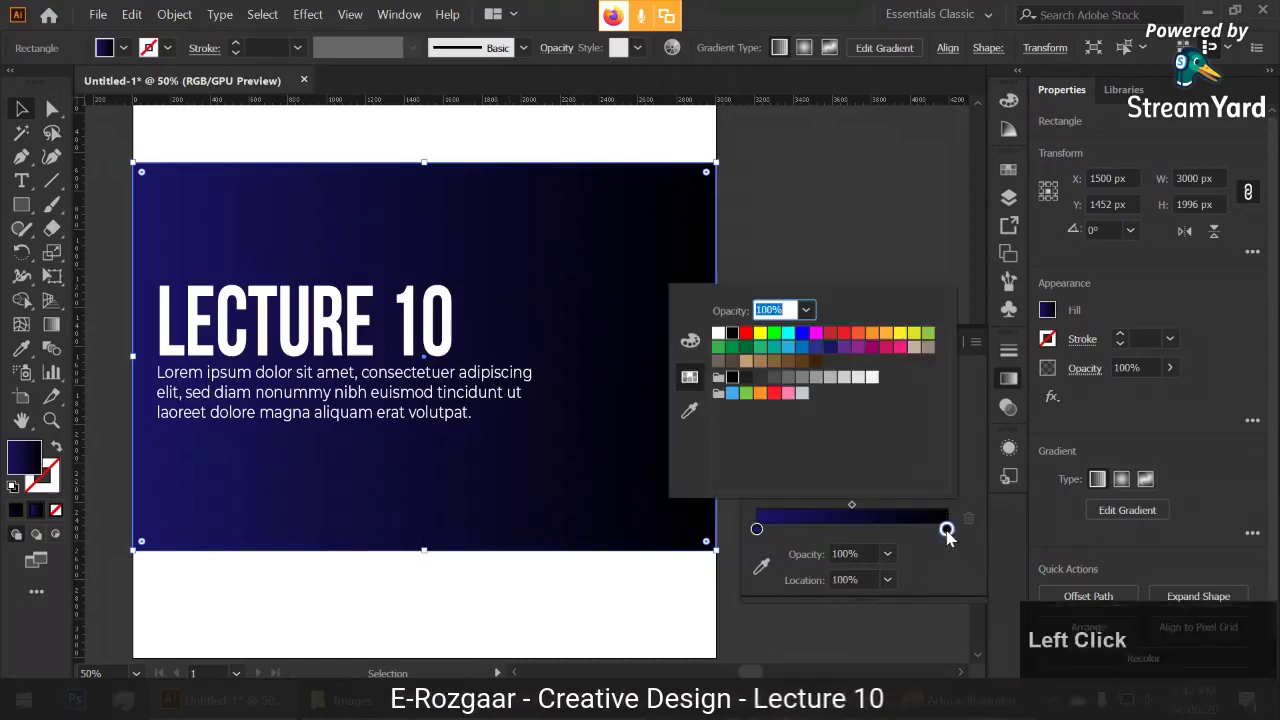
pyautogui.click(928, 333)
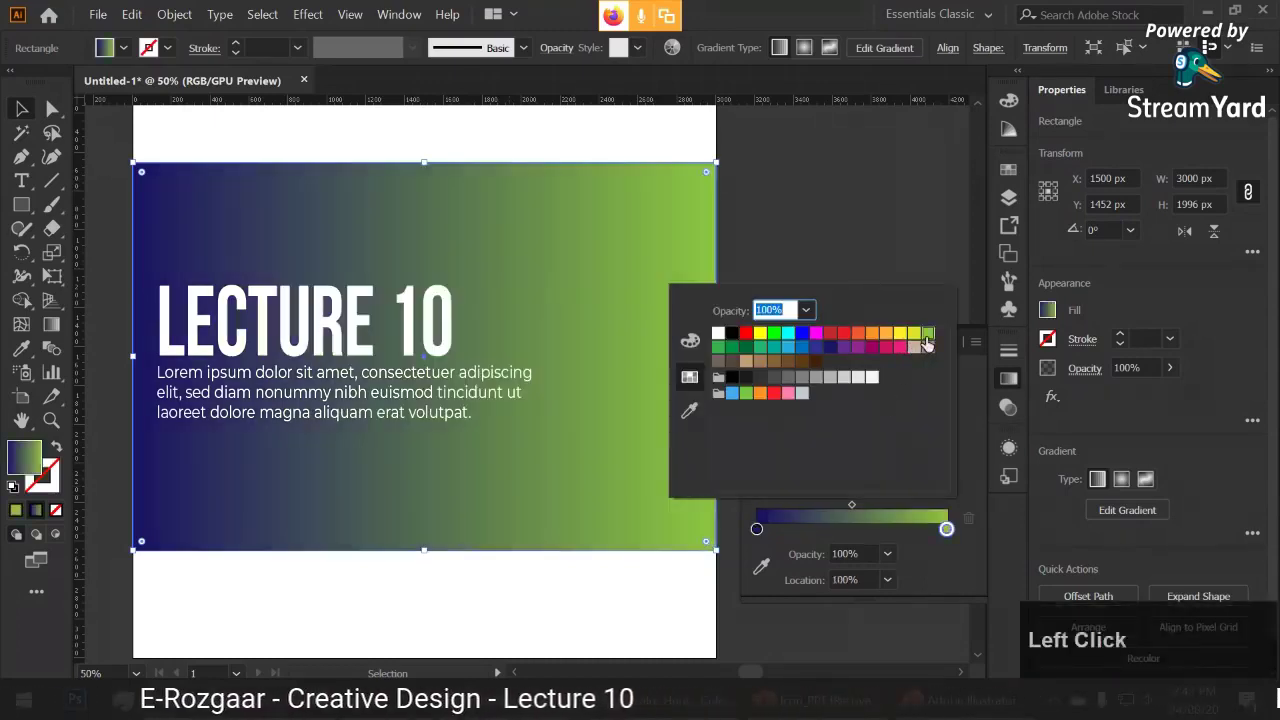
pyautogui.click(898, 347)
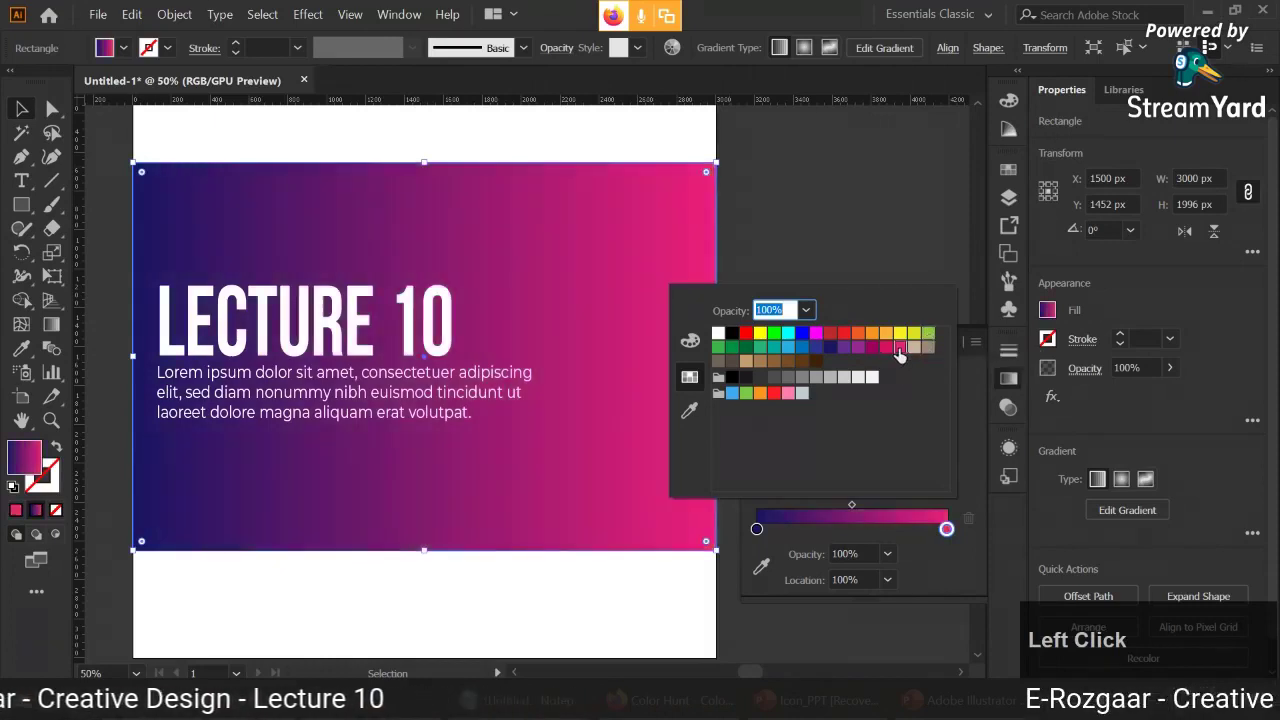
pyautogui.click(888, 560)
pyautogui.click(888, 556)
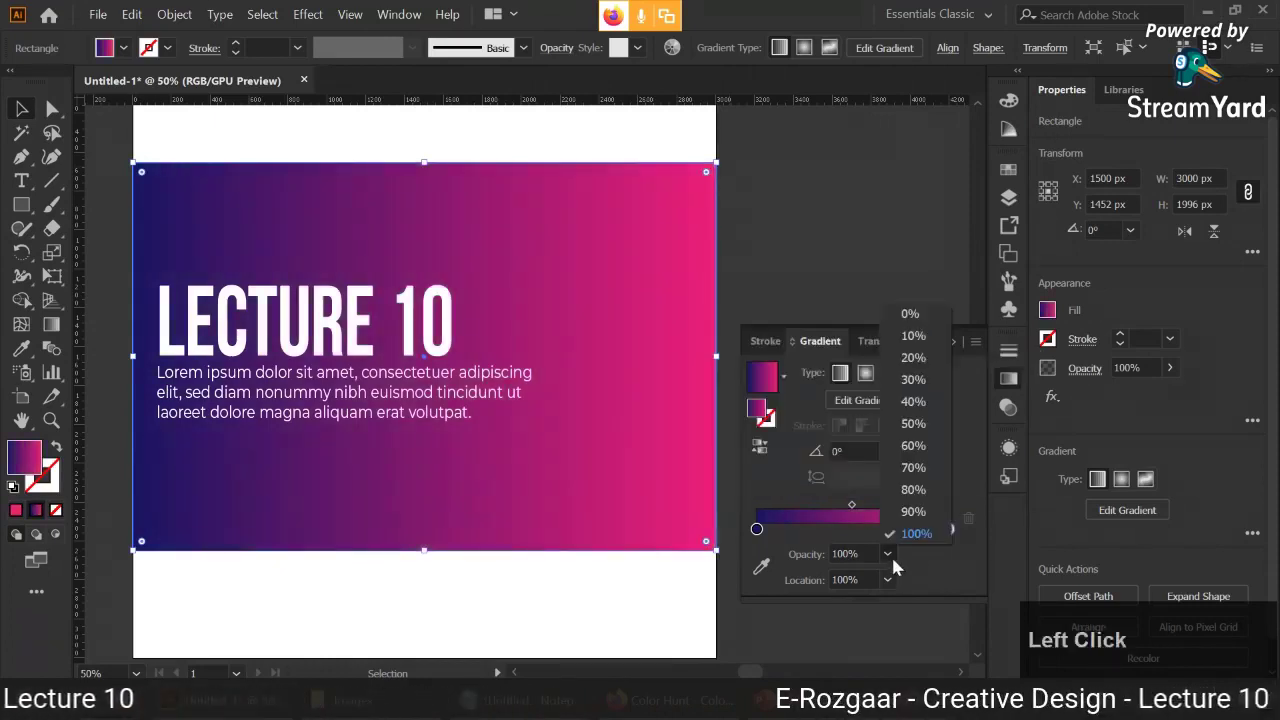
pyautogui.click(910, 313)
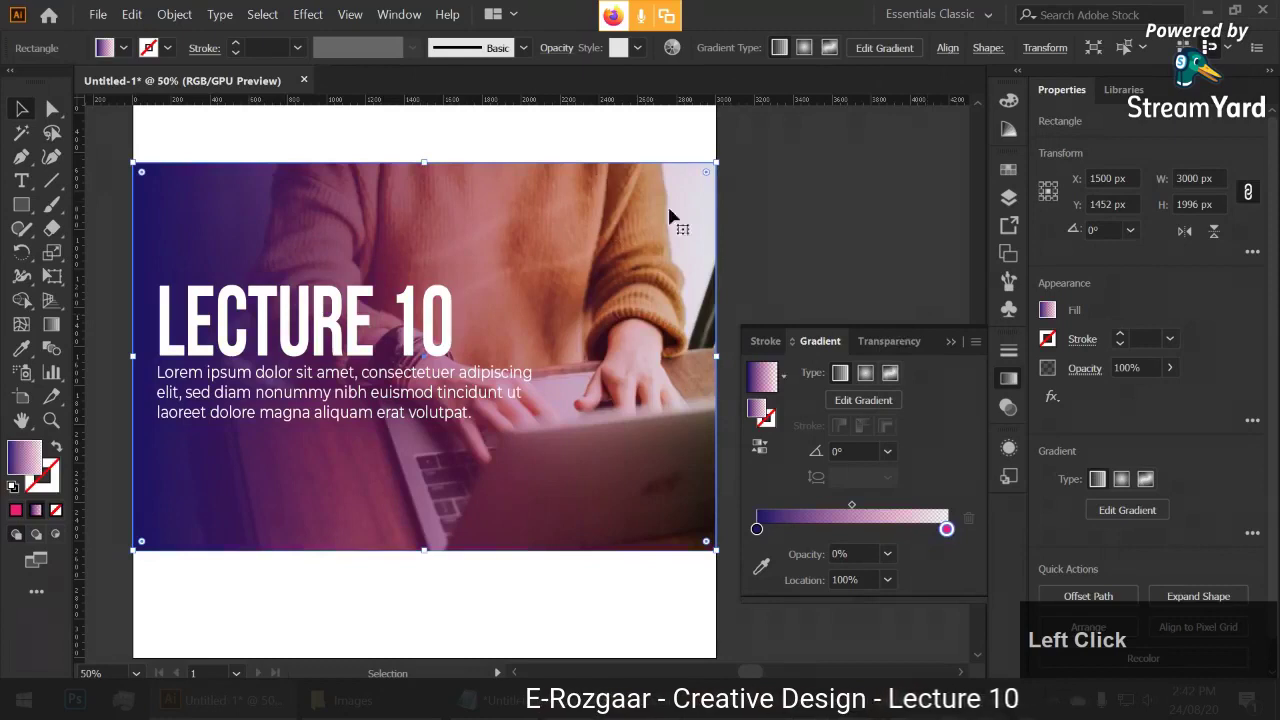
# - Add three intermediate stops to the overlay gradient, spaced at about 26%, 54% and 78%
pyautogui.click(903, 534)
pyautogui.click(846, 532)
pyautogui.click(794, 530)
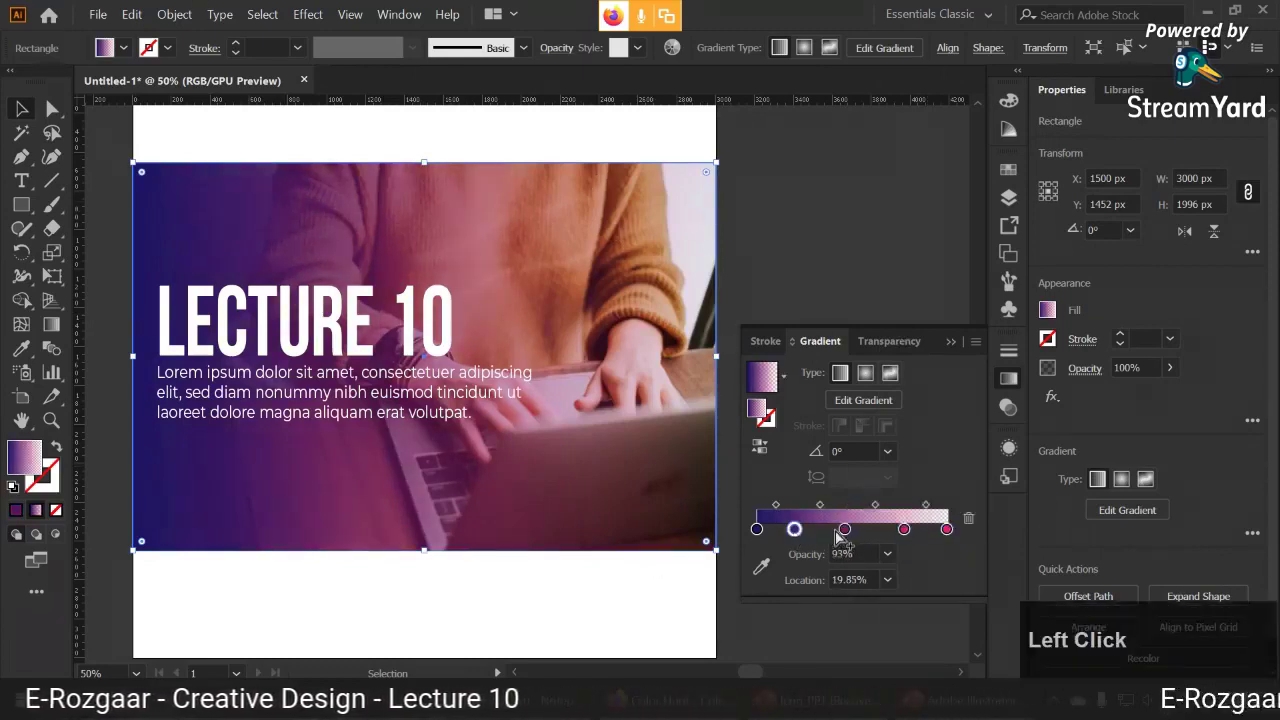
pyautogui.moveTo(843, 530); pyautogui.dragTo(805, 530)
# - Examine the opacity and location of the overlay gradient's stops from the first to the last
pyautogui.click(757, 529)
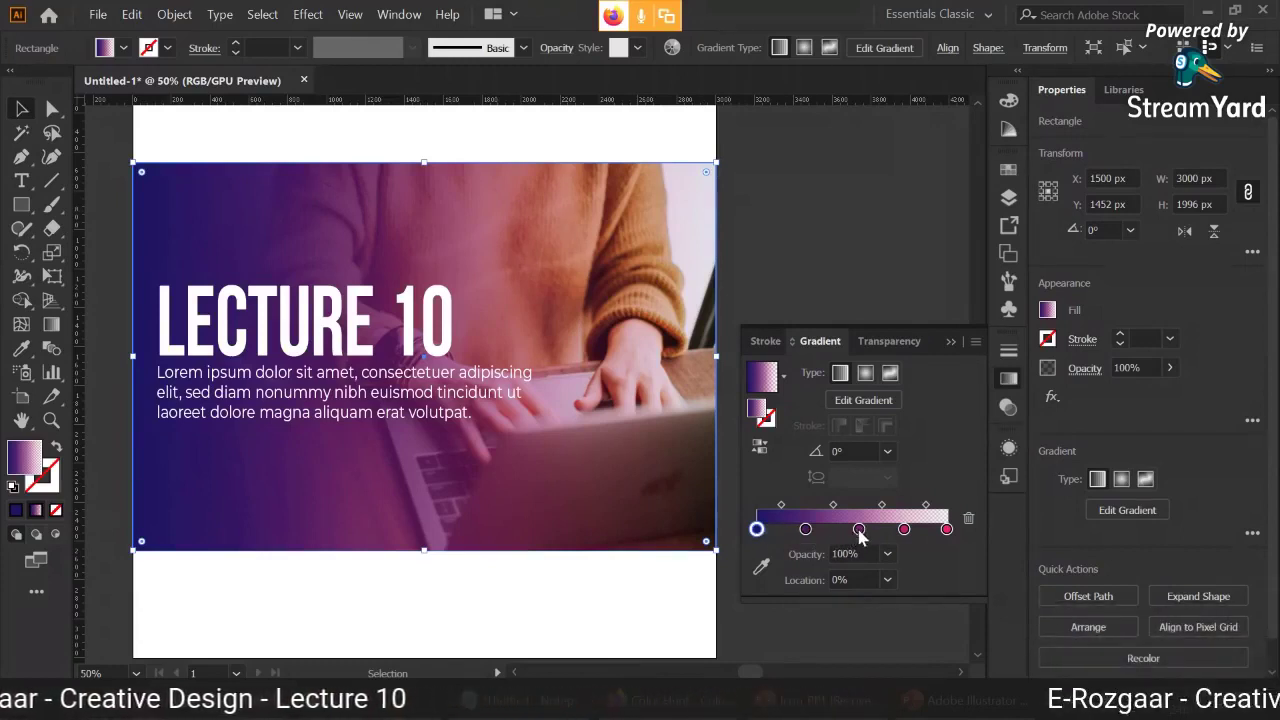
pyautogui.click(947, 529)
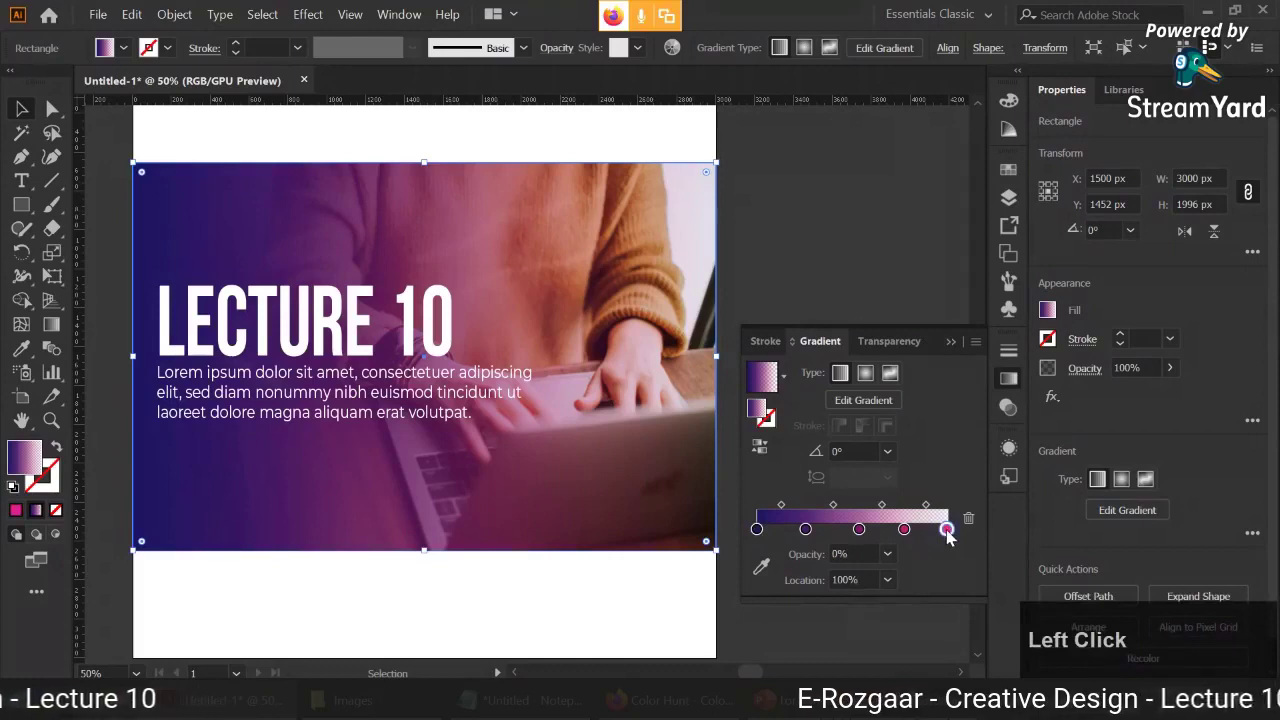
pyautogui.click(757, 529)
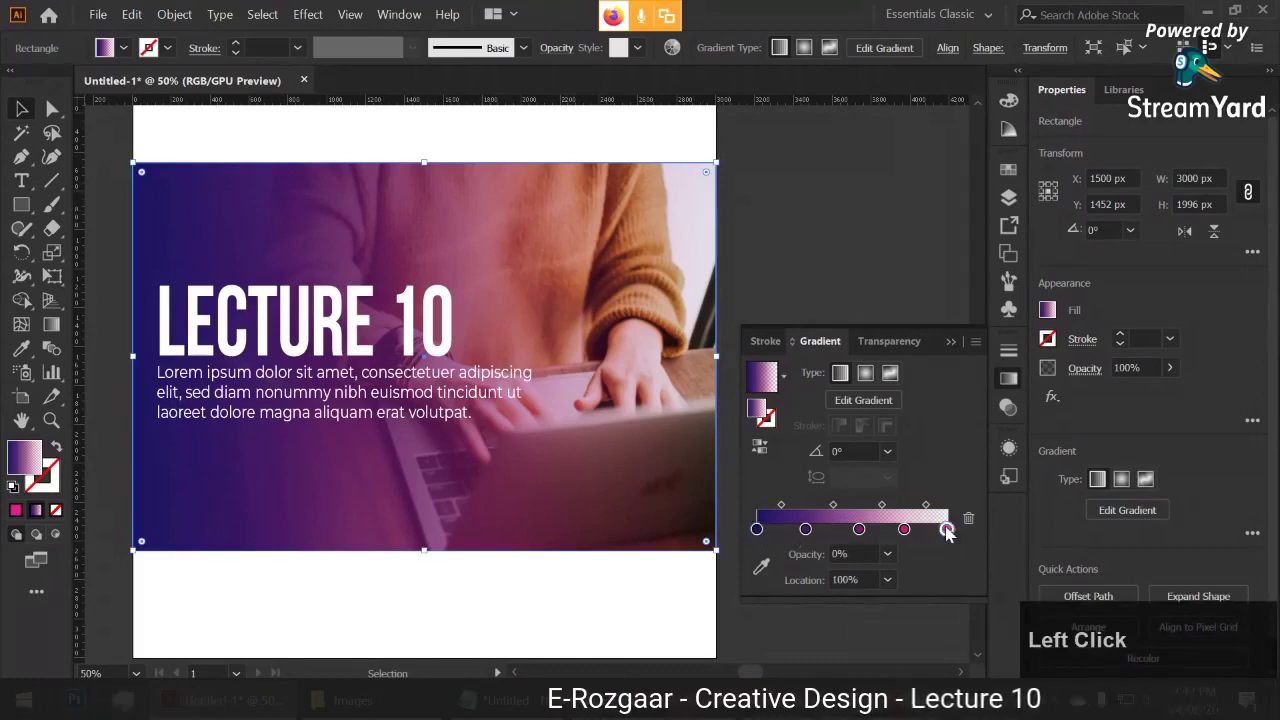
pyautogui.click(897, 530)
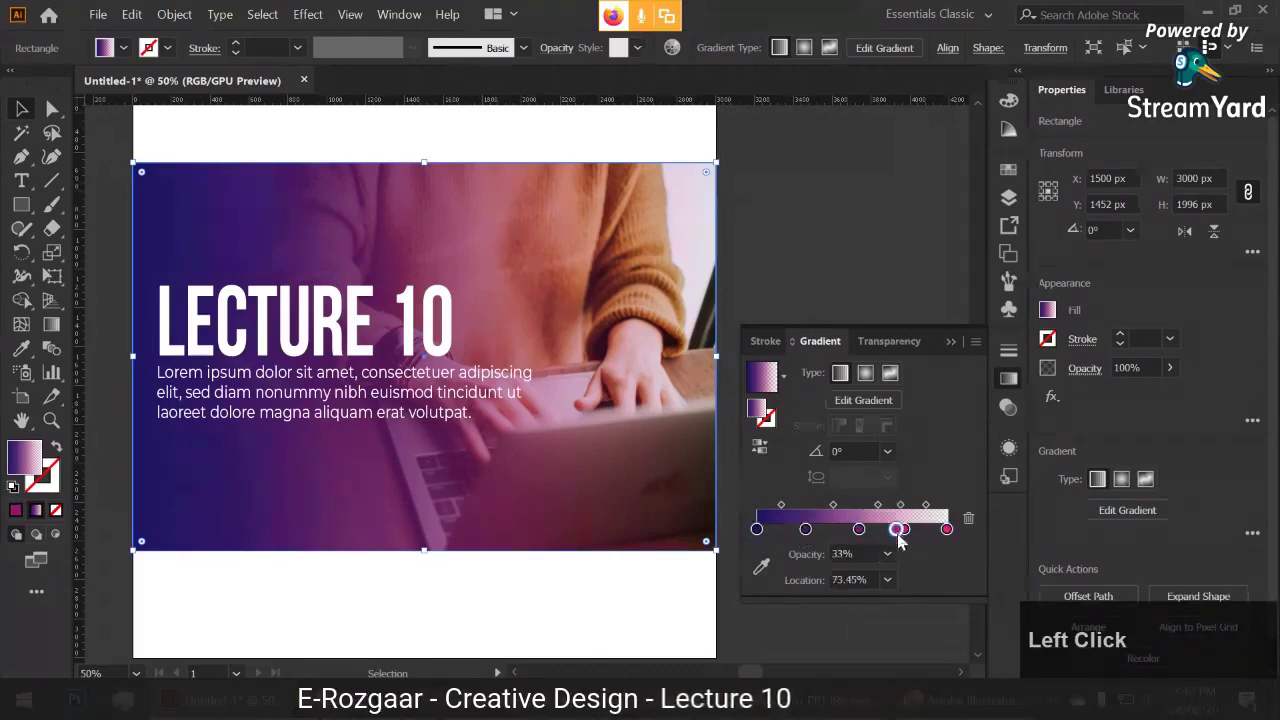
pyautogui.moveTo(900, 530); pyautogui.dragTo(906, 530)
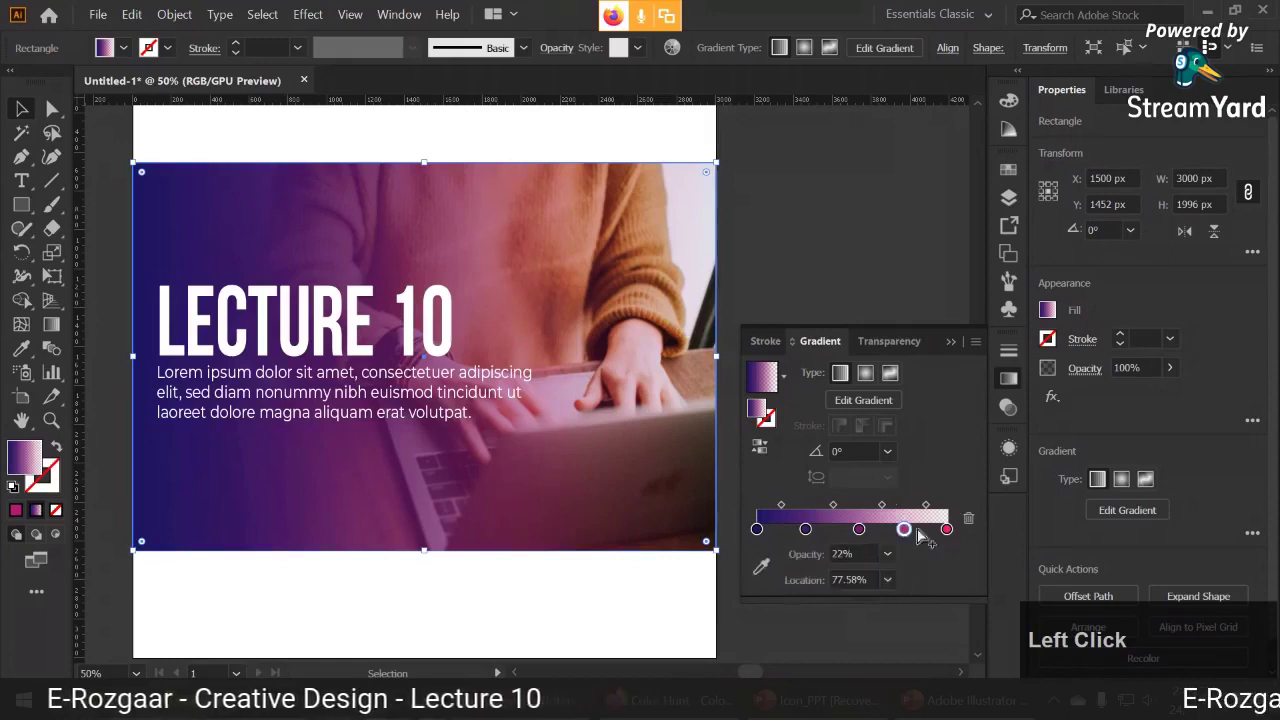
pyautogui.click(946, 529)
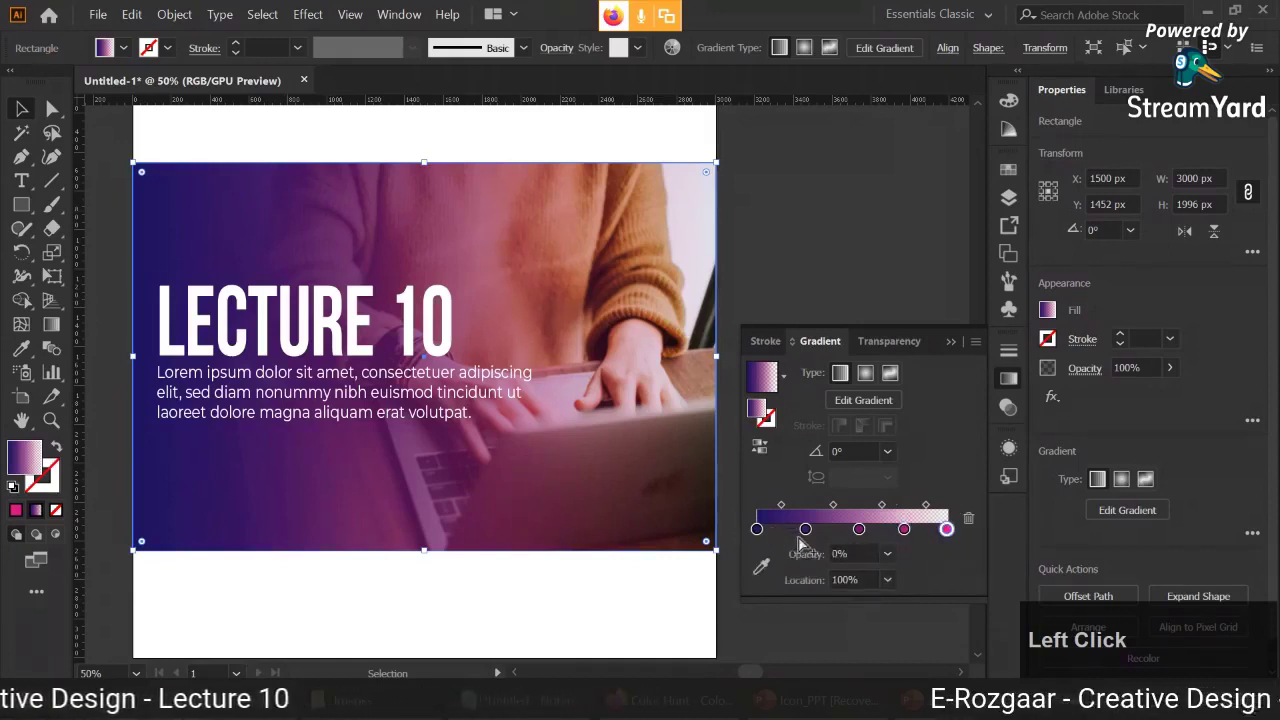
pyautogui.click(757, 529)
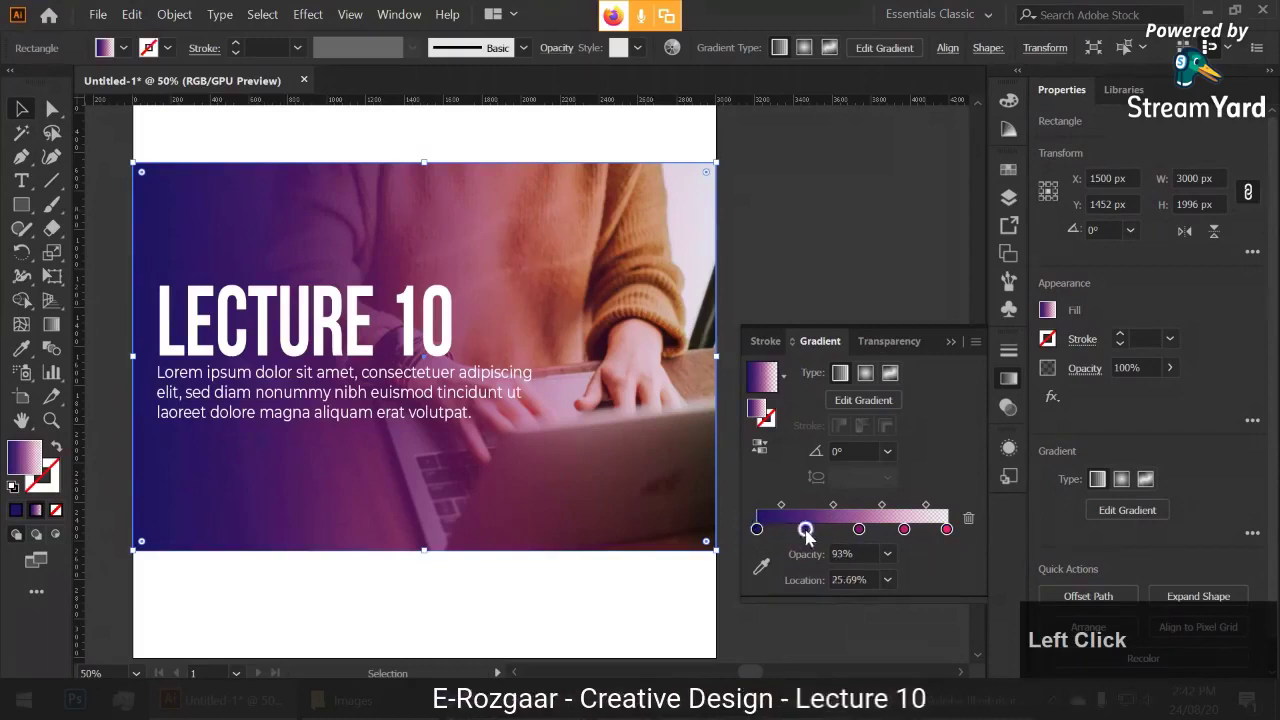
pyautogui.click(860, 530)
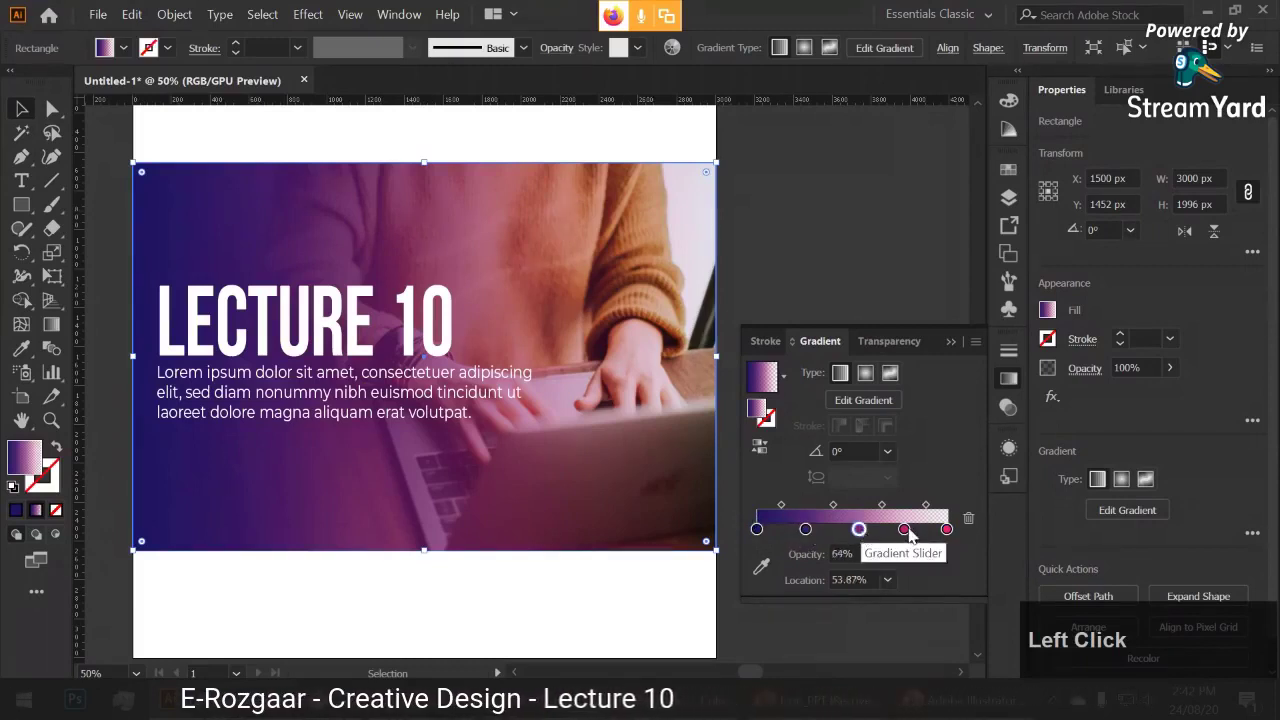
pyautogui.click(947, 529)
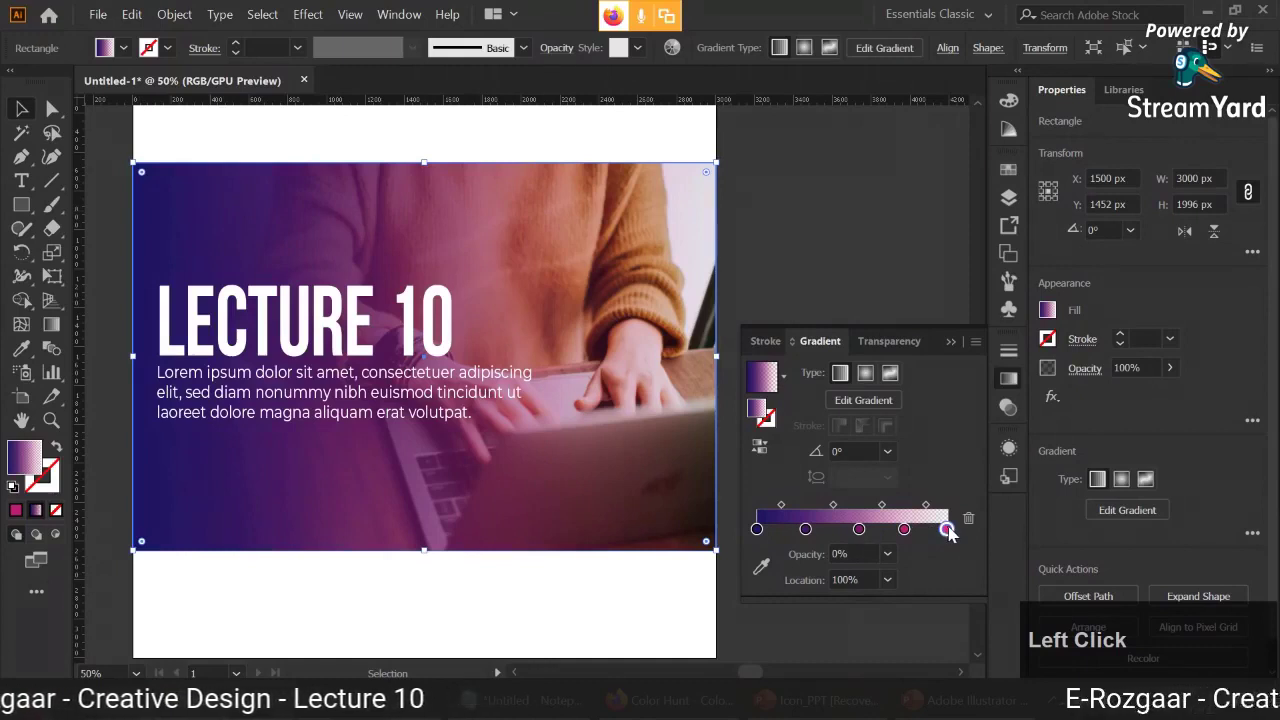
# - Set the opacity of the gradient's fourth stop to 30% and that of its first stop to 90%
pyautogui.click(904, 529)
pyautogui.click(887, 554)
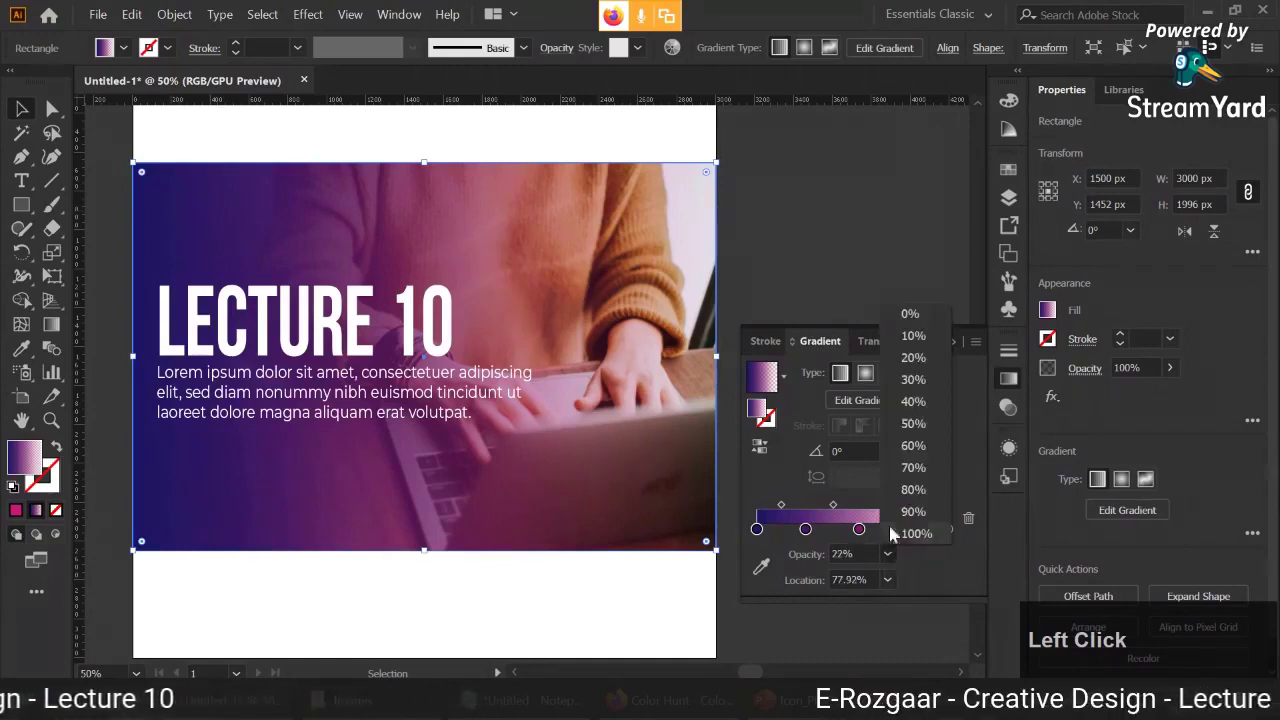
pyautogui.click(913, 379)
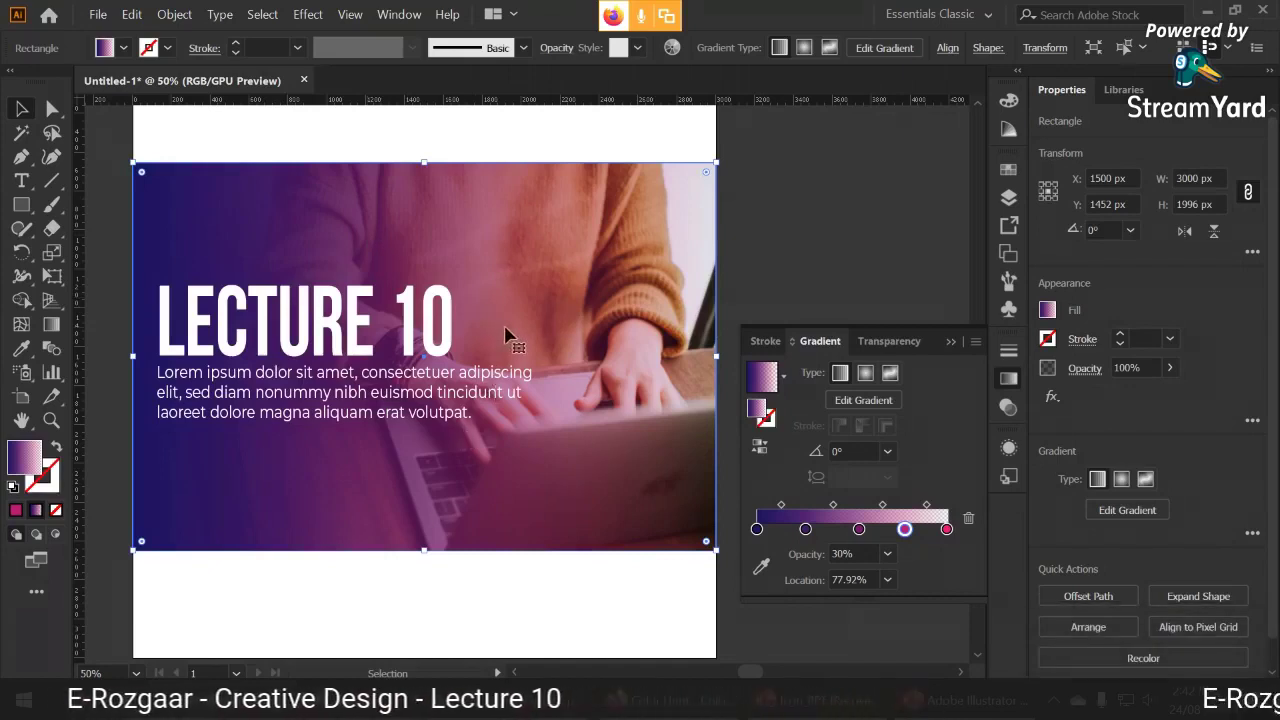
pyautogui.click(756, 530)
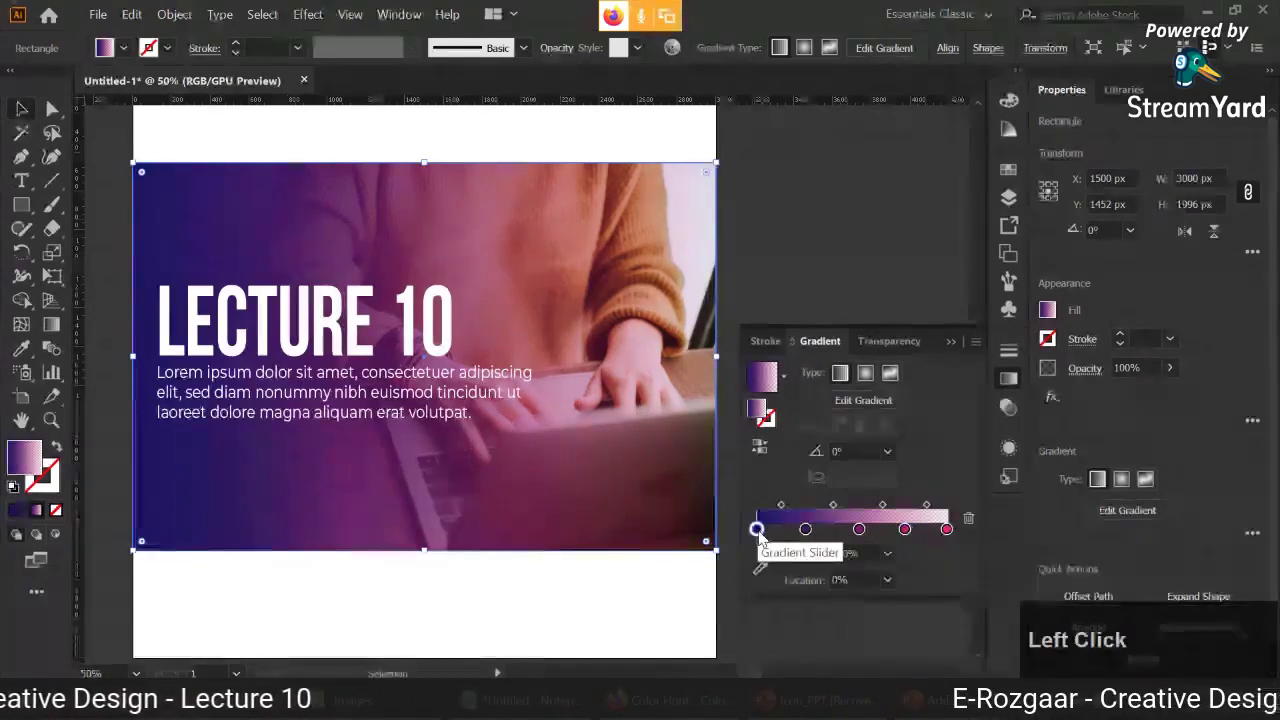
pyautogui.click(887, 554)
pyautogui.click(913, 511)
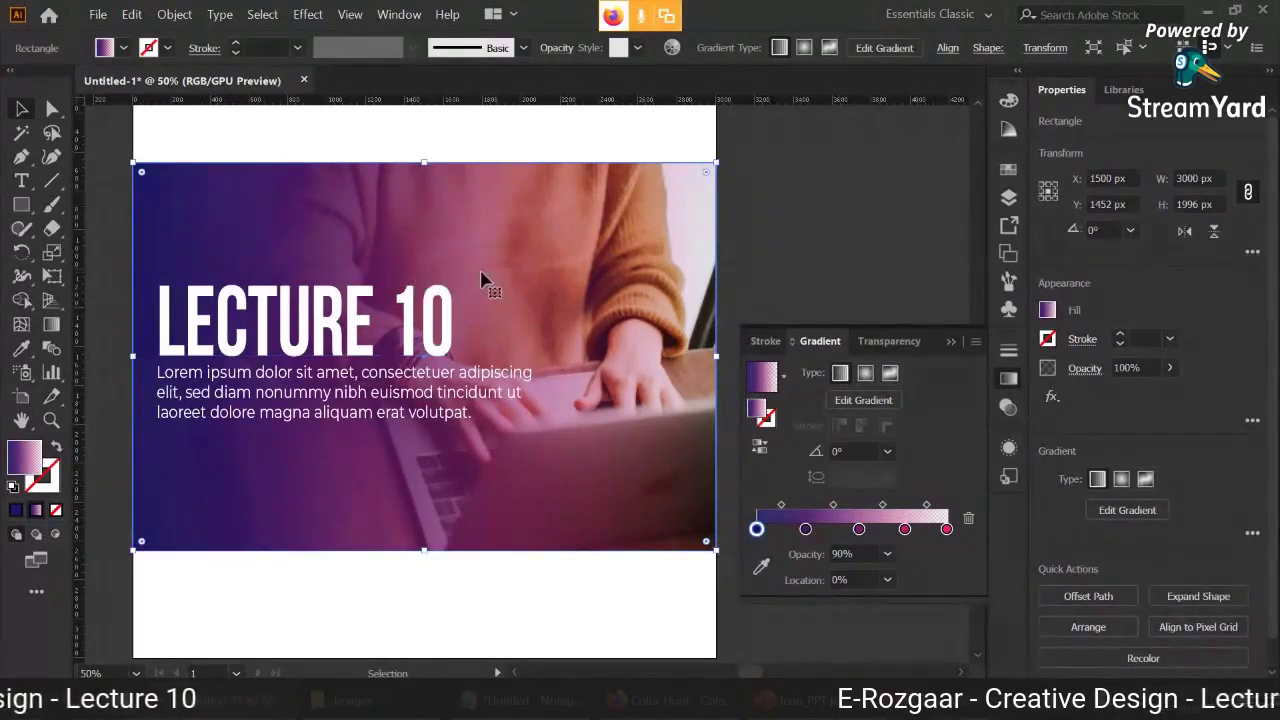
# - Compare the opacities of the gradient's three intermediate stops with the first stop's opacity
pyautogui.click(806, 529)
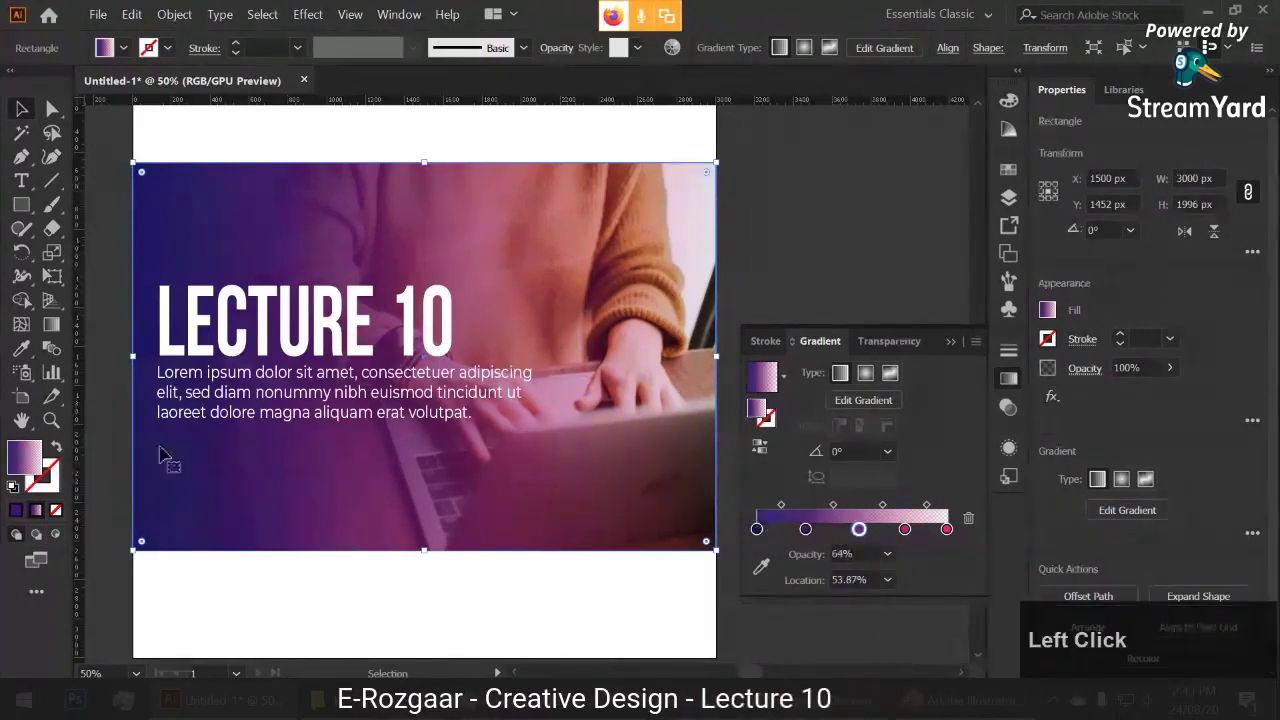
pyautogui.click(904, 529)
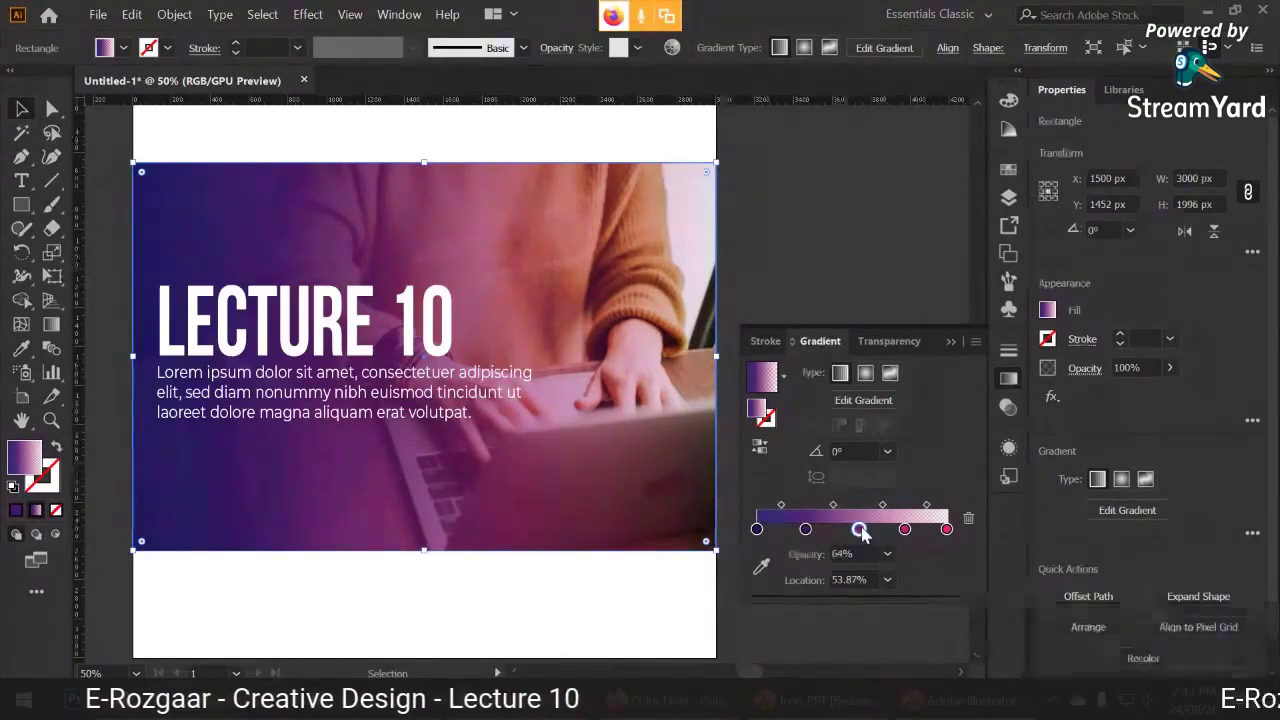
pyautogui.click(859, 529)
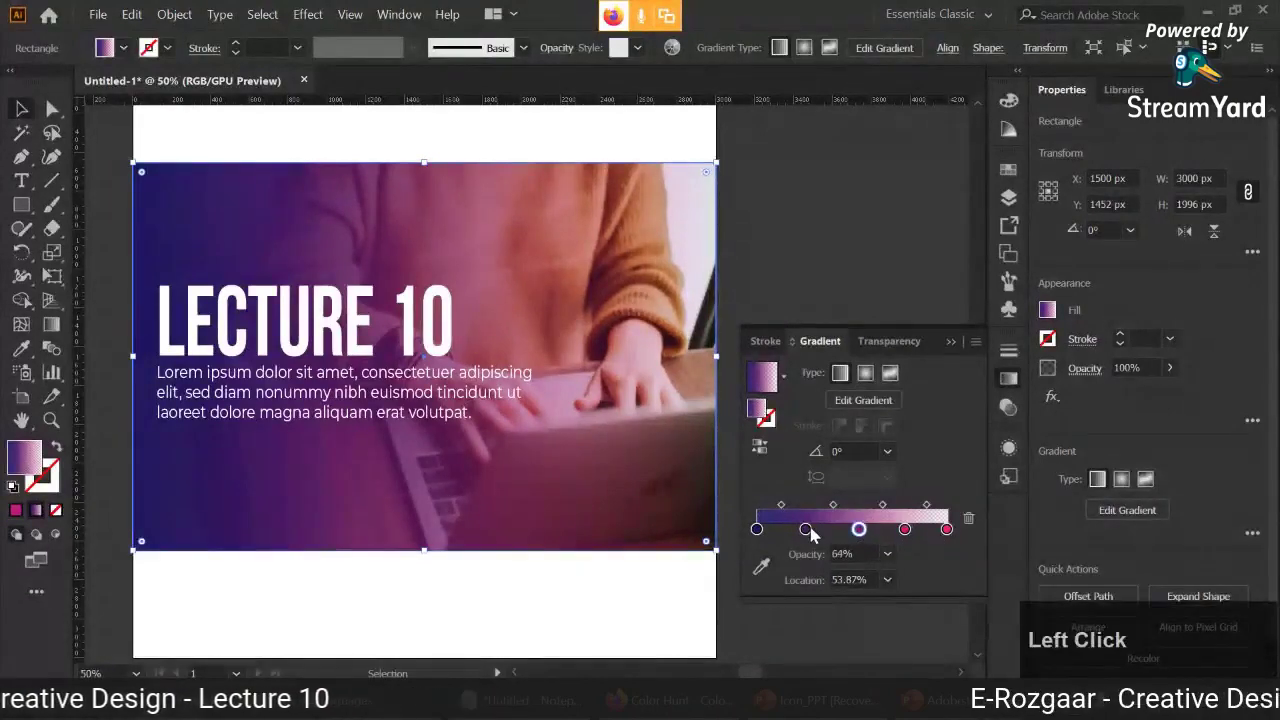
pyautogui.click(806, 529)
pyautogui.click(756, 529)
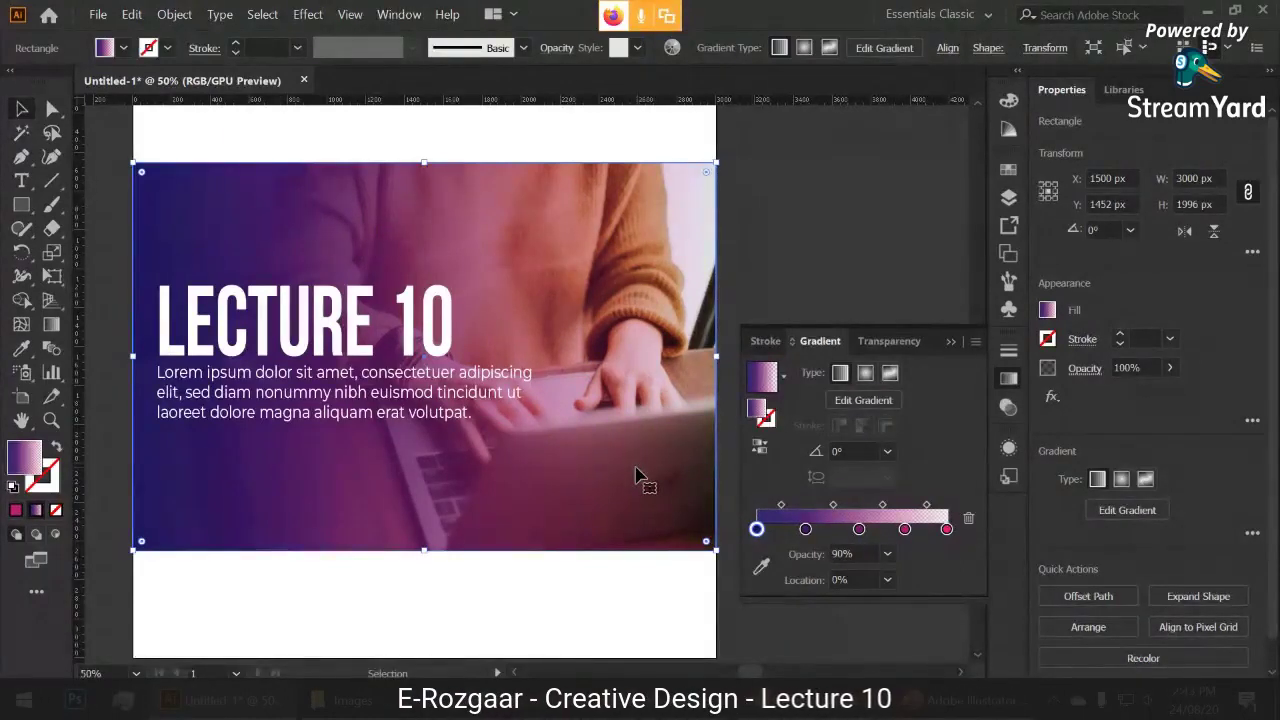
# - Add three more stops to the overlay gradient at about 67%, 41% and 12%
pyautogui.click(883, 529)
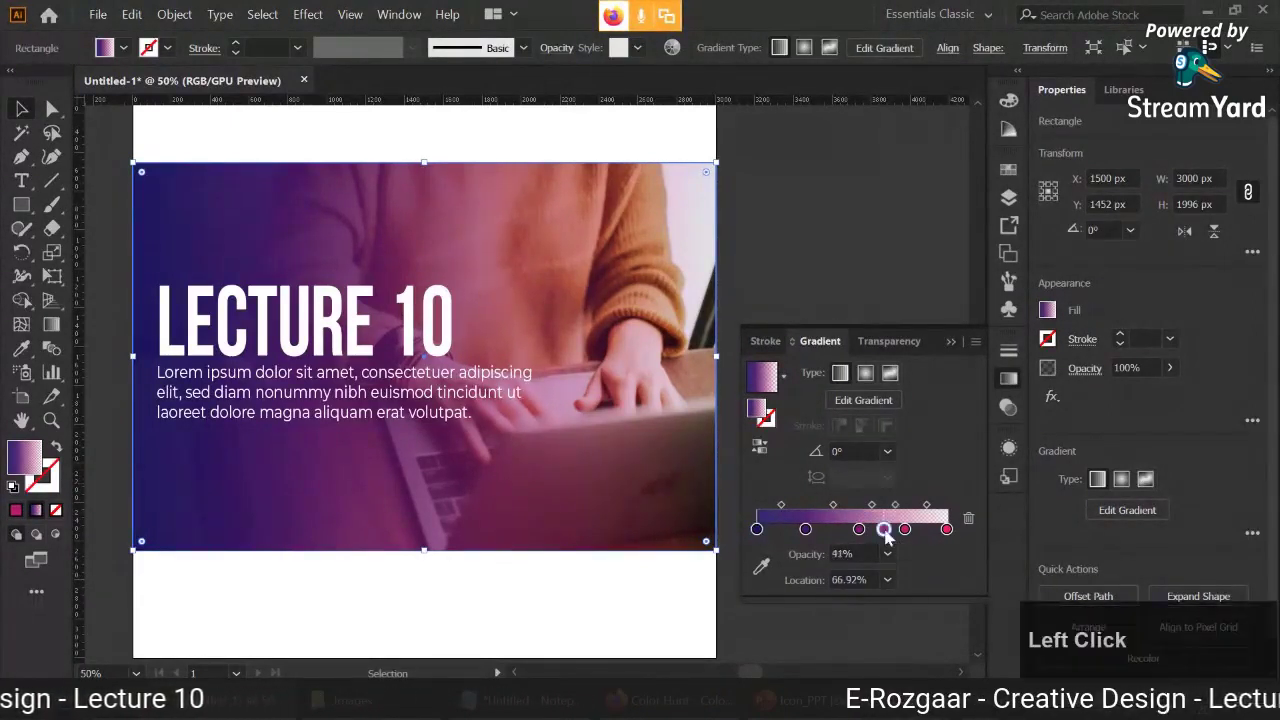
pyautogui.click(835, 529)
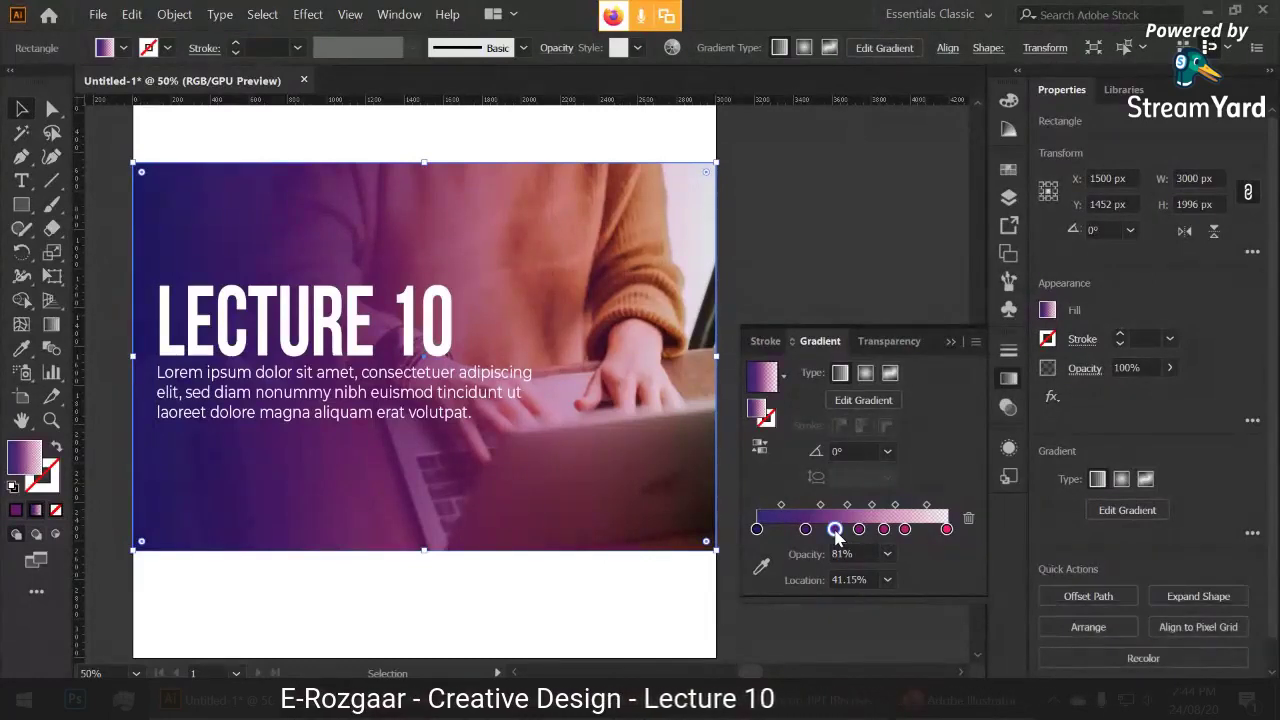
pyautogui.click(780, 530)
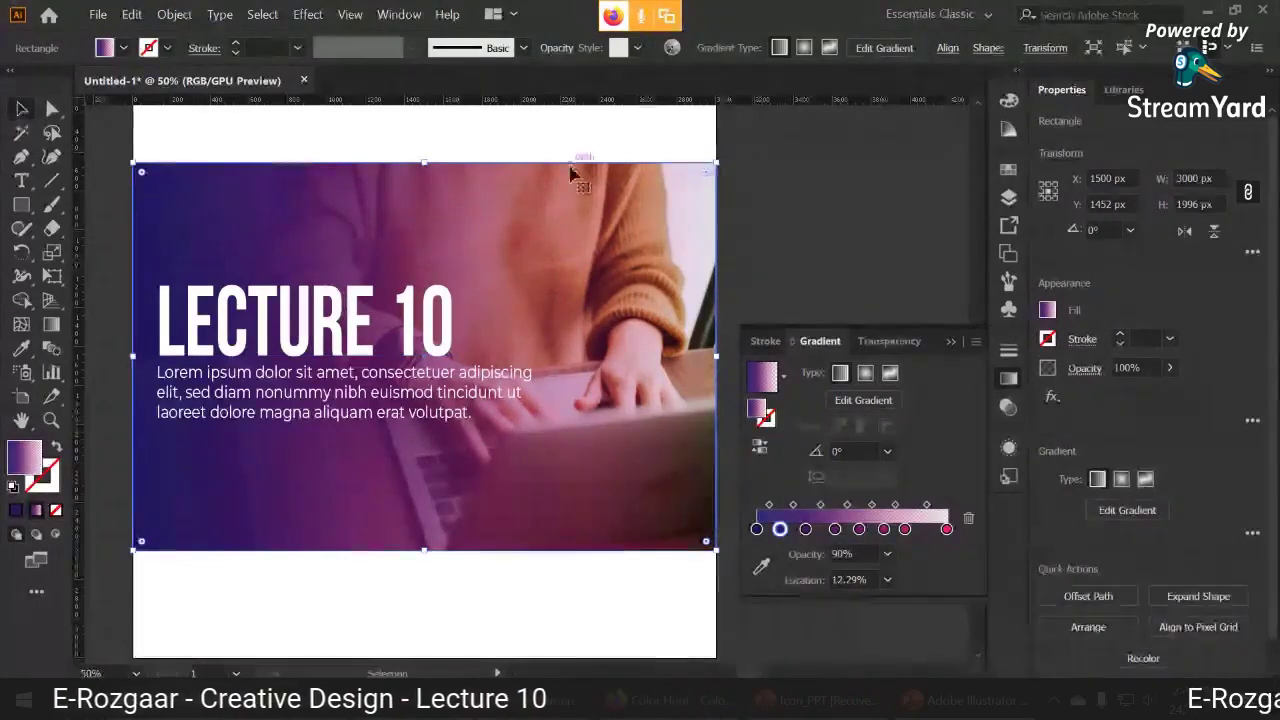
pyautogui.click(883, 260)
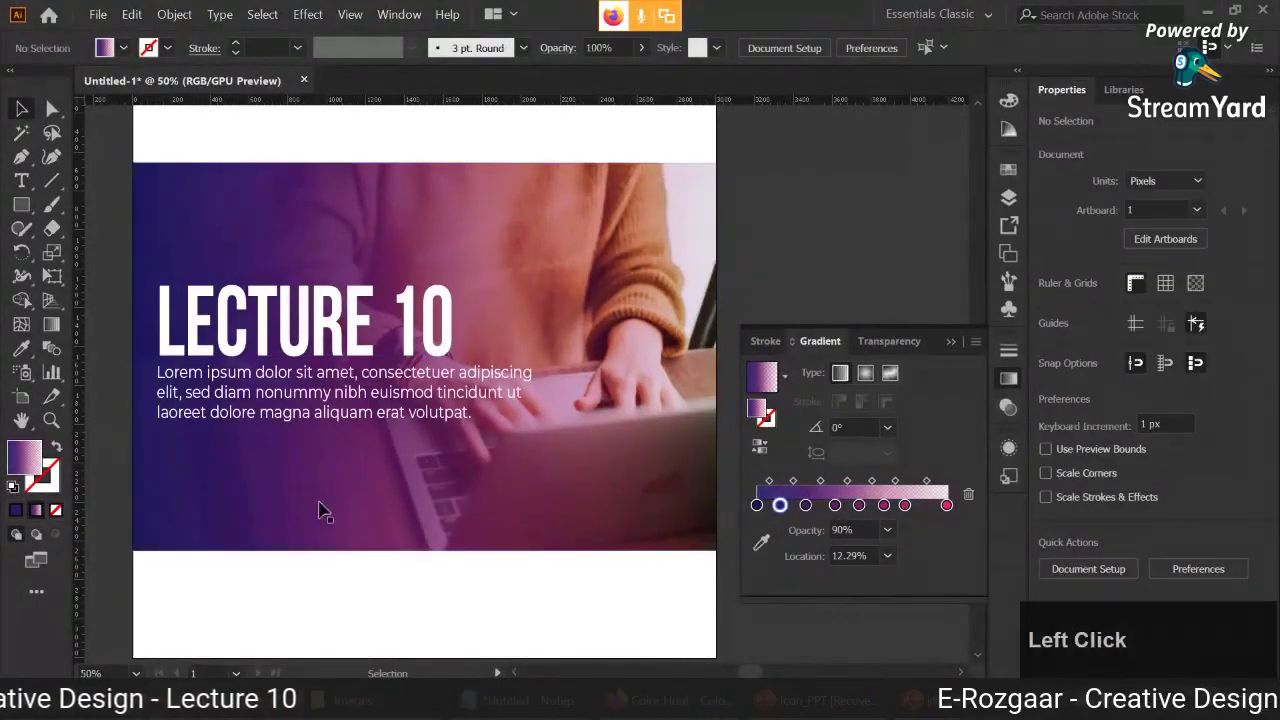
# - Draw a small five-pointed star about 202 px wide above the LECTURE 10 heading and fill it with white
pyautogui.rightClick(21, 204)
pyautogui.click(84, 303)
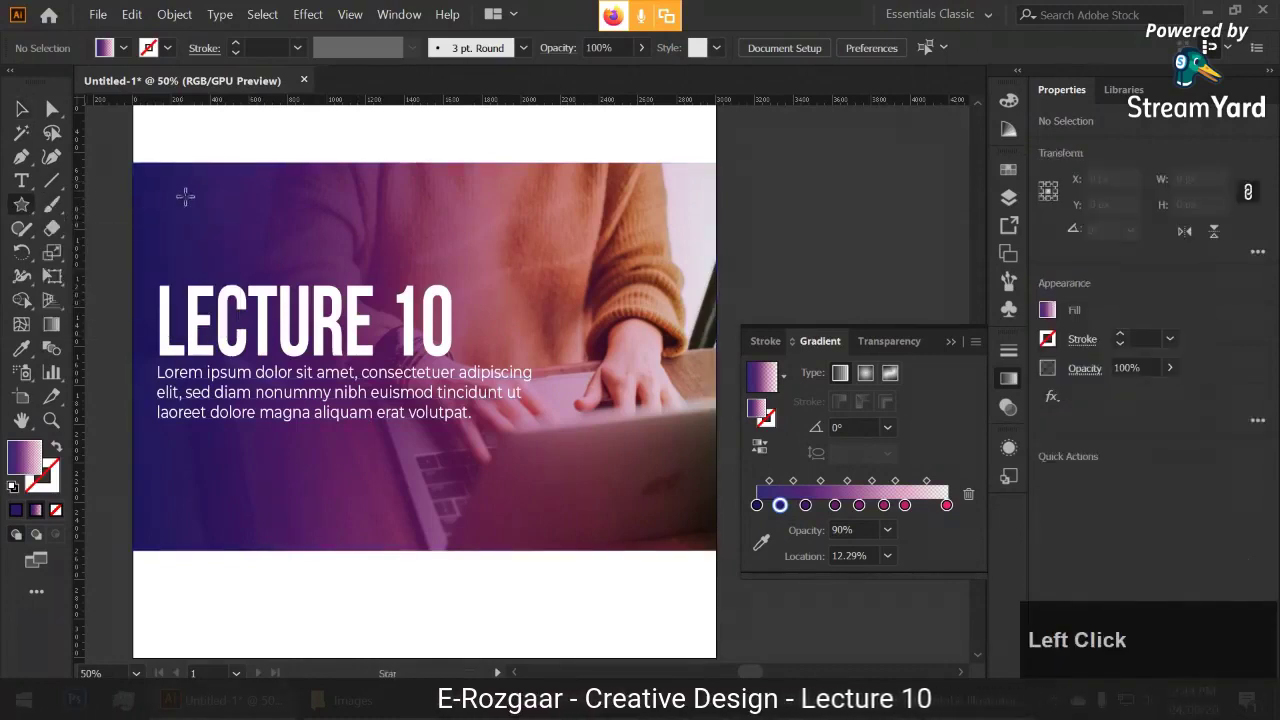
pyautogui.moveTo(195, 190); pyautogui.dragTo(207, 204)
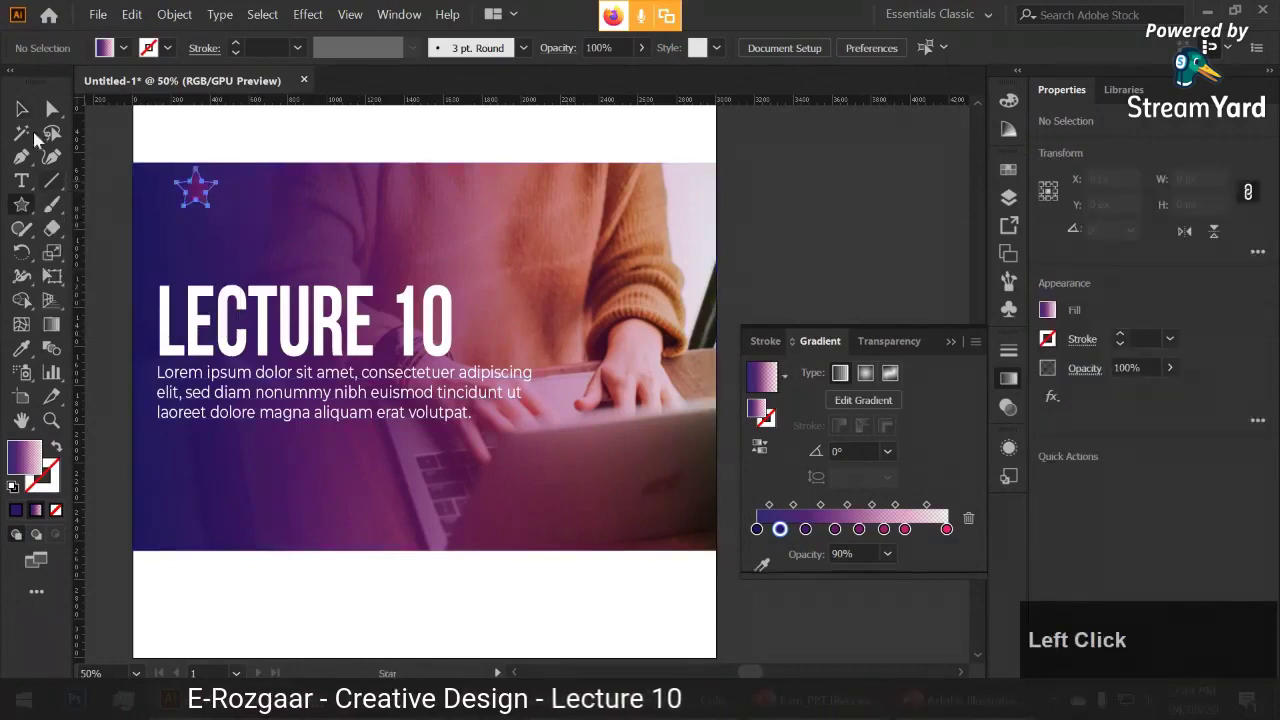
pyautogui.click(123, 47)
pyautogui.click(41, 82)
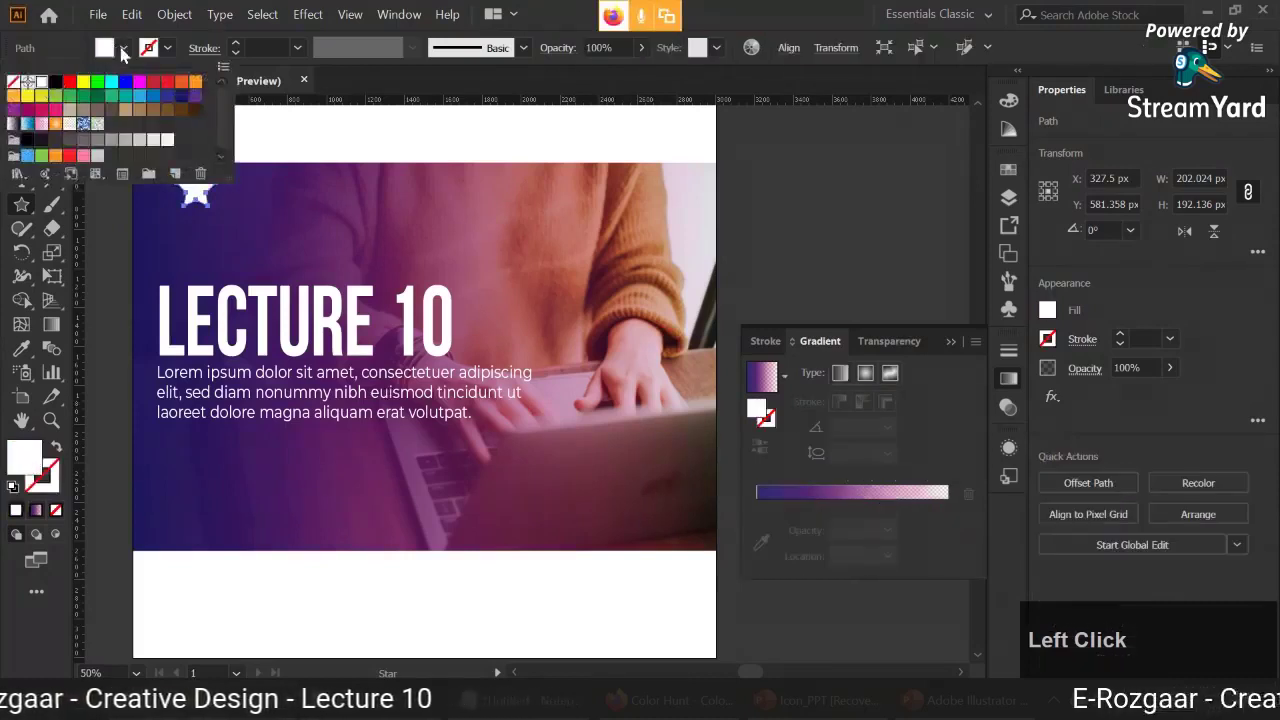
# - Move the white star so it lines up with the start of the LECTURE 10 heading
pyautogui.click(21, 108)
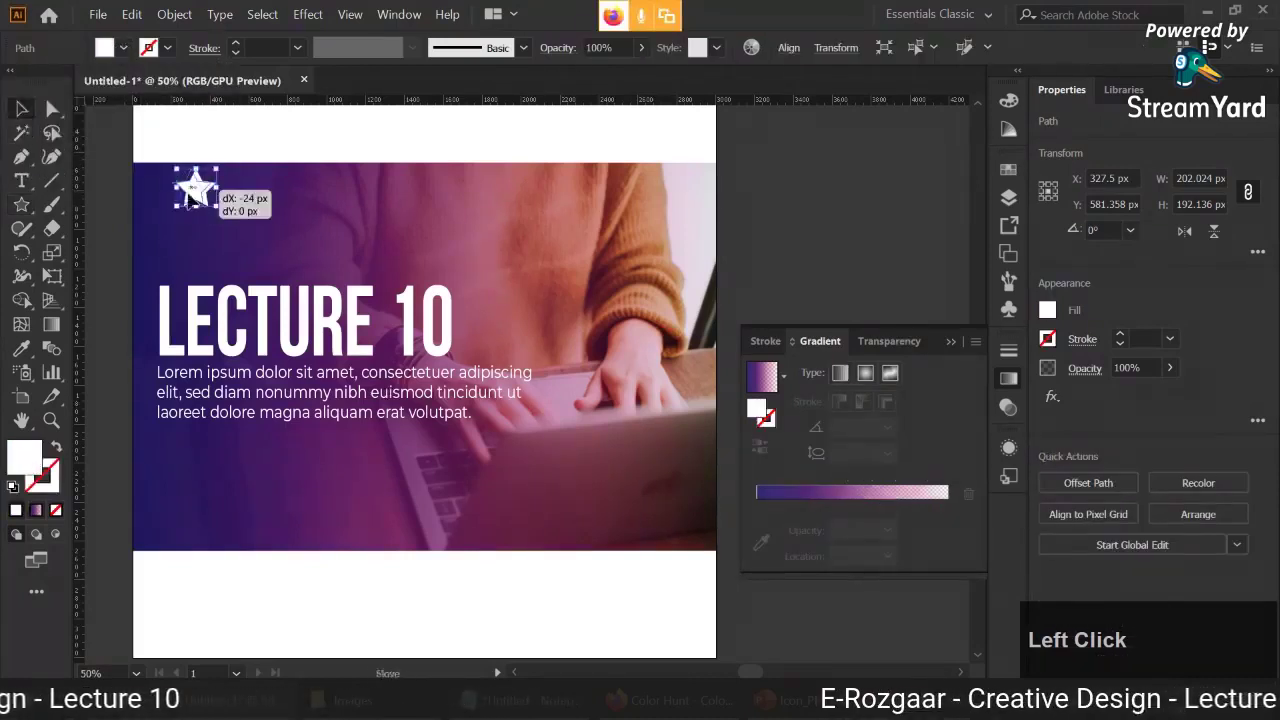
pyautogui.moveTo(216, 206); pyautogui.dragTo(189, 206)
pyautogui.click(214, 128)
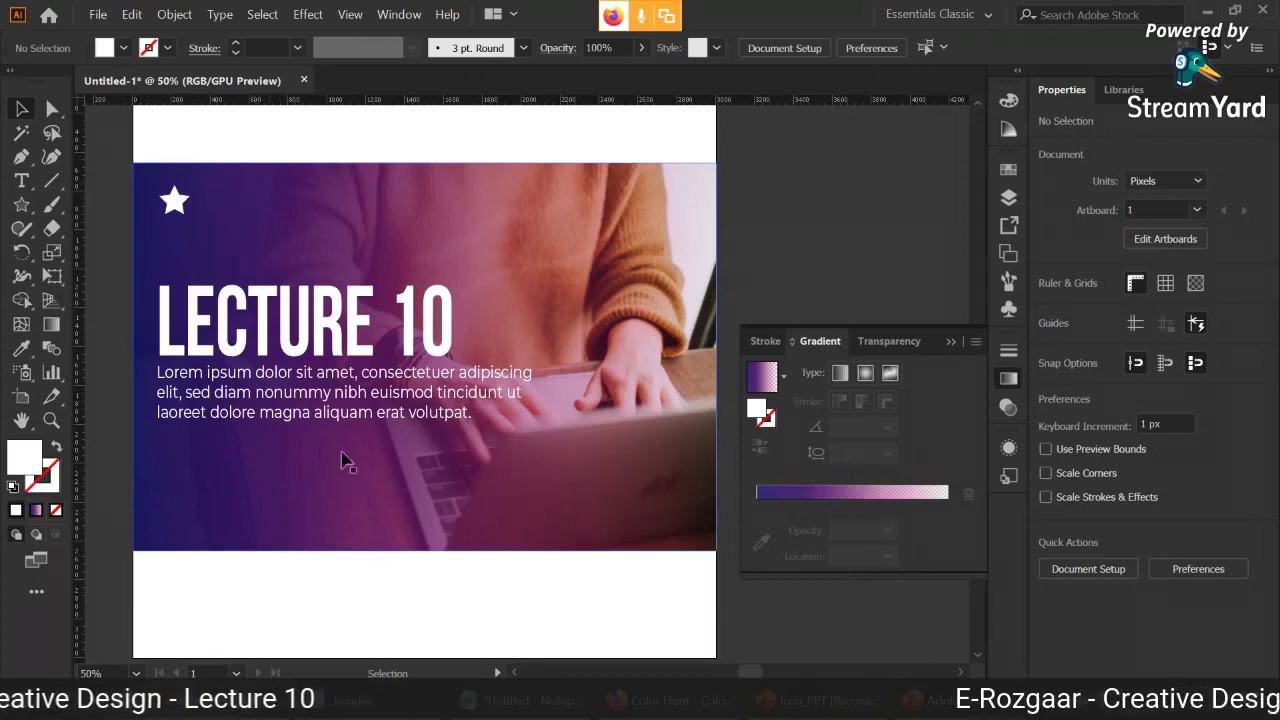
# - Delete the photo, overlay, star and text so the artboard is empty, and close the gradient settings
pyautogui.press('alt')
pyautogui.scroll(-1, 386, 473)
pyautogui.click(183, 389)
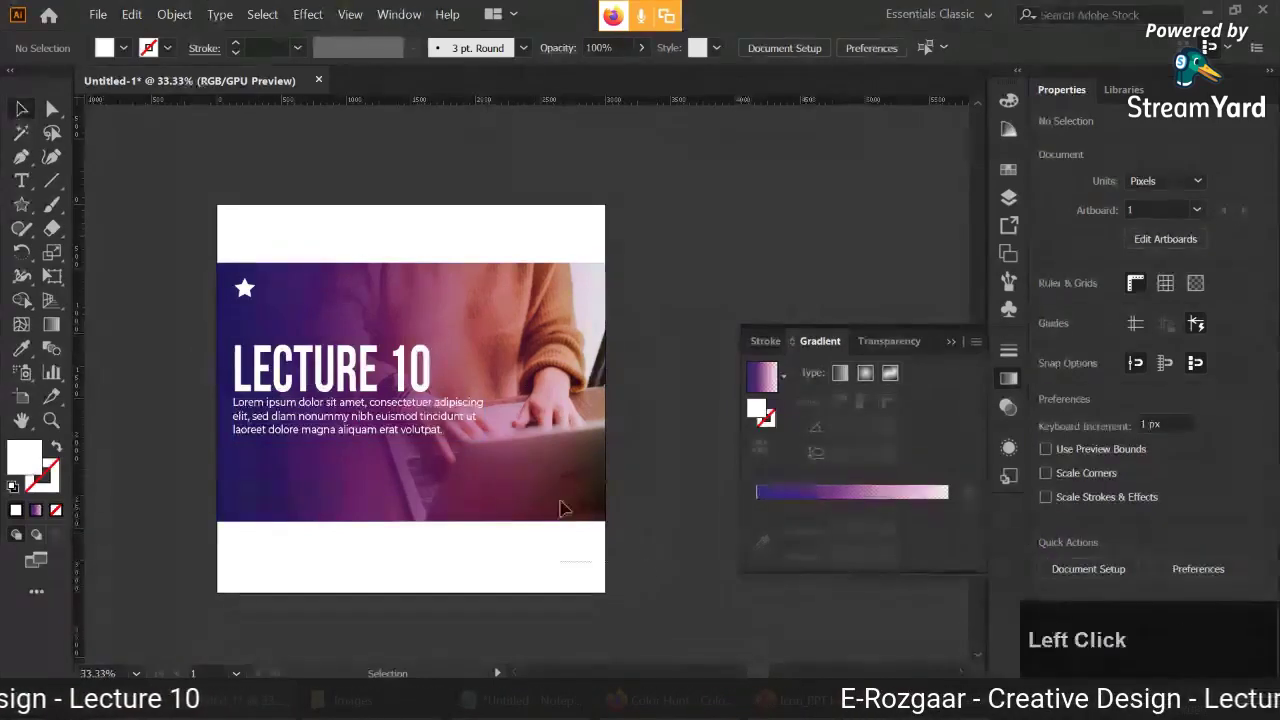
pyautogui.moveTo(556, 508); pyautogui.dragTo(138, 238)
pyautogui.press('Delete')
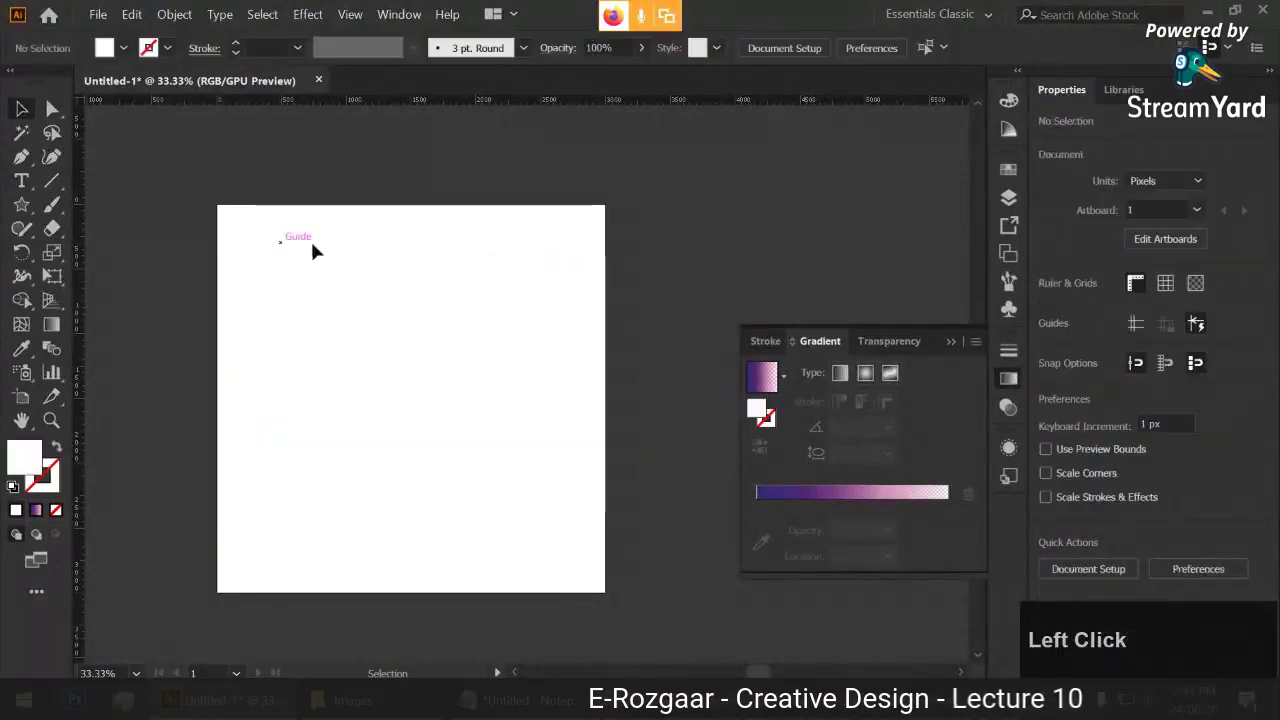
pyautogui.click(945, 375)
# - Switch to the PowerPoint presentation and gray out the Gradients entry in the topic list
pyautogui.hotkey('alt', 'Tab')
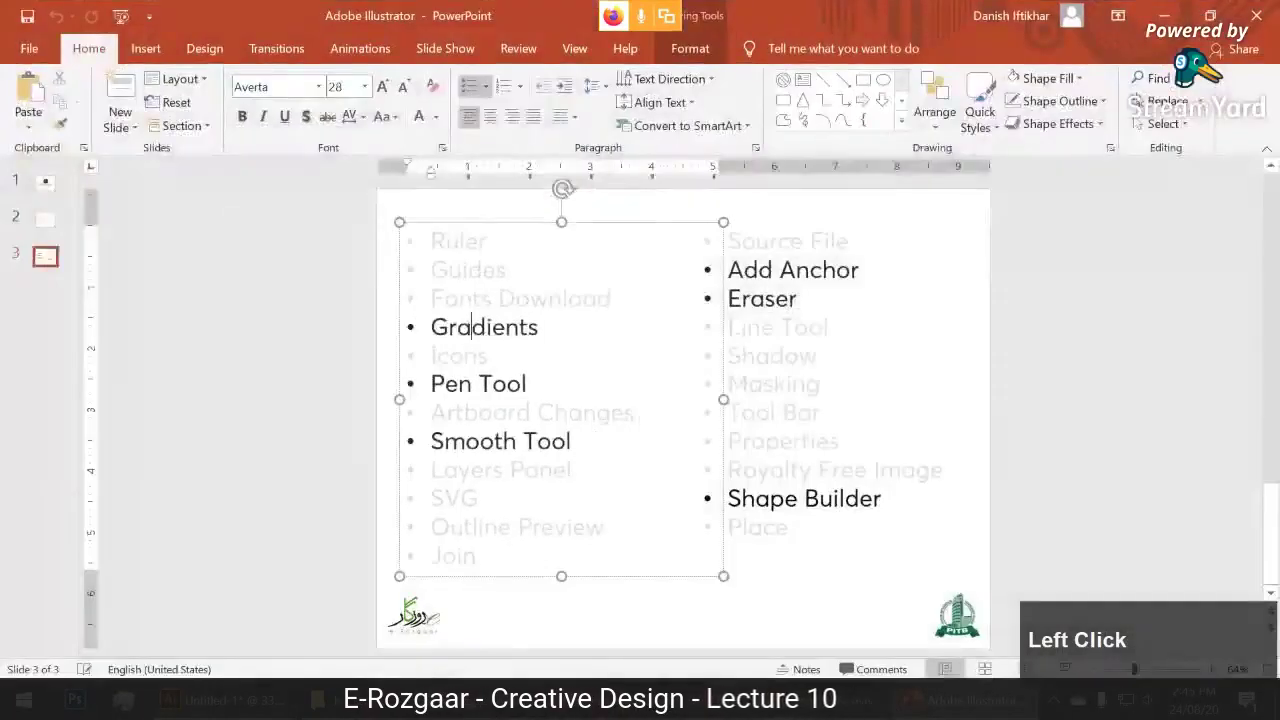
pyautogui.click(435, 119)
pyautogui.click(420, 210)
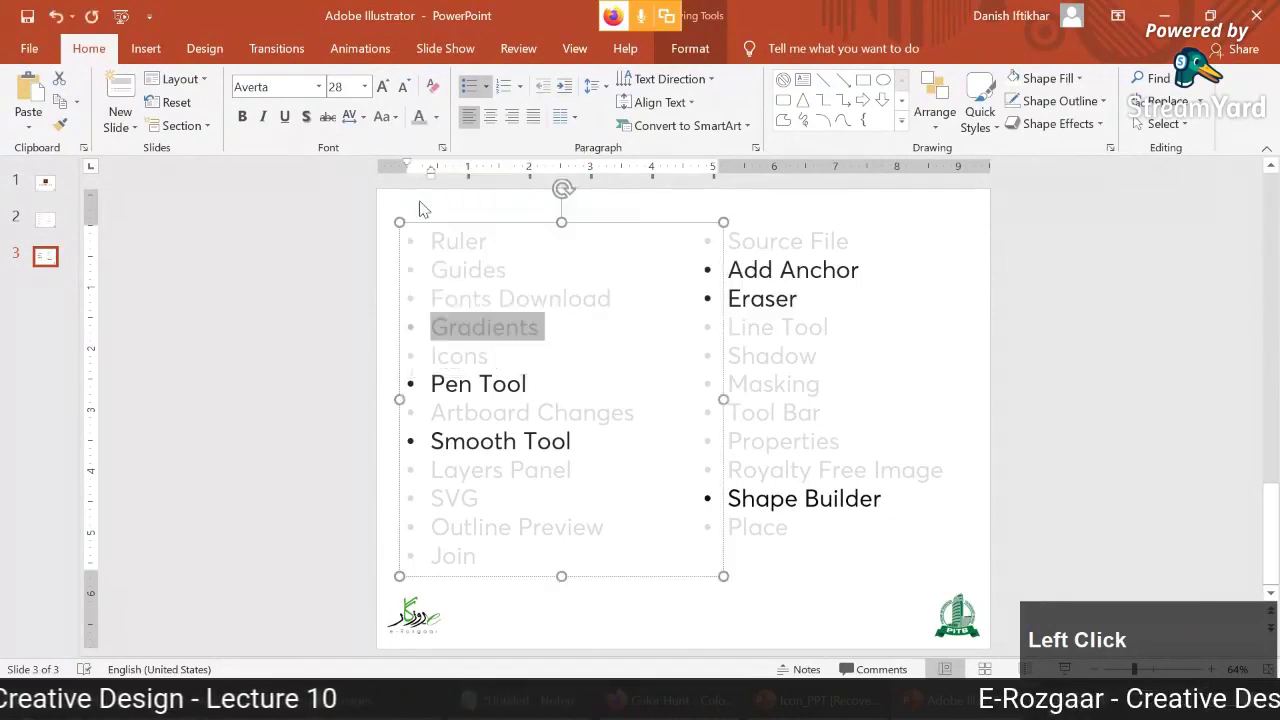
pyautogui.click(435, 117)
pyautogui.click(417, 203)
pyautogui.click(349, 384)
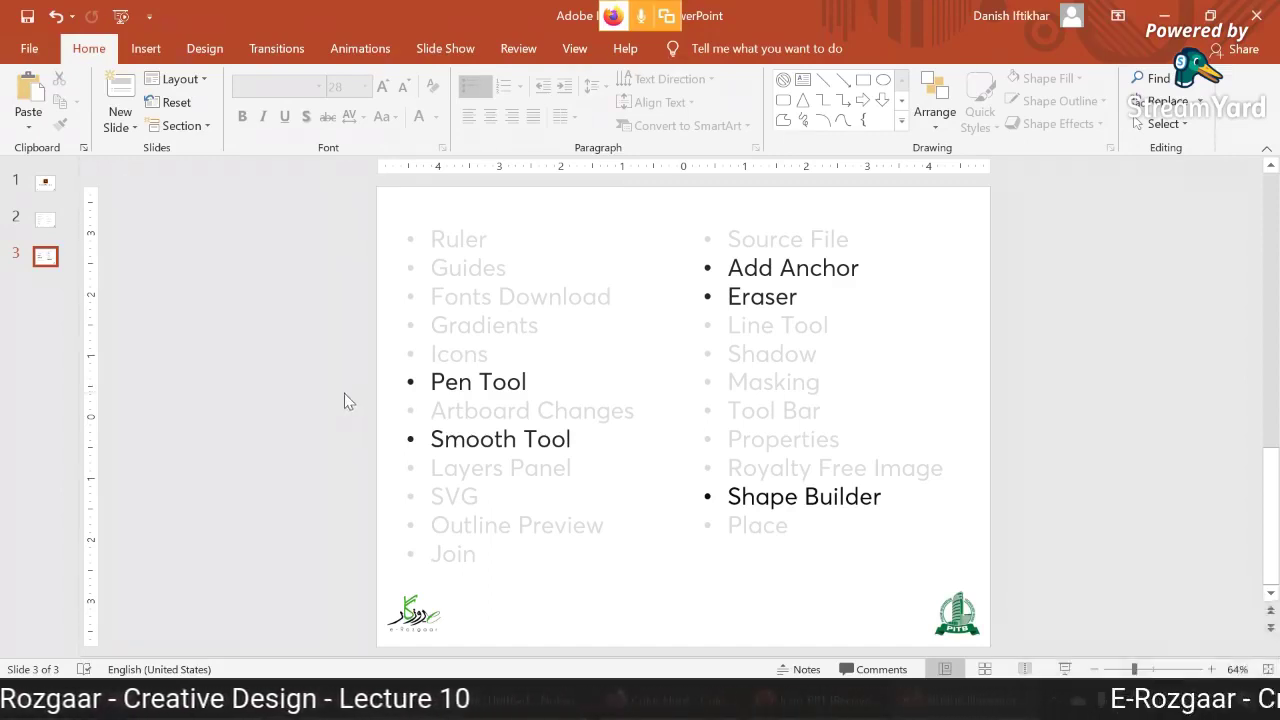
# - Switch back to Illustrator and draw a red-filled circle about 1553 px in diameter on the artboard
pyautogui.click(344, 700)
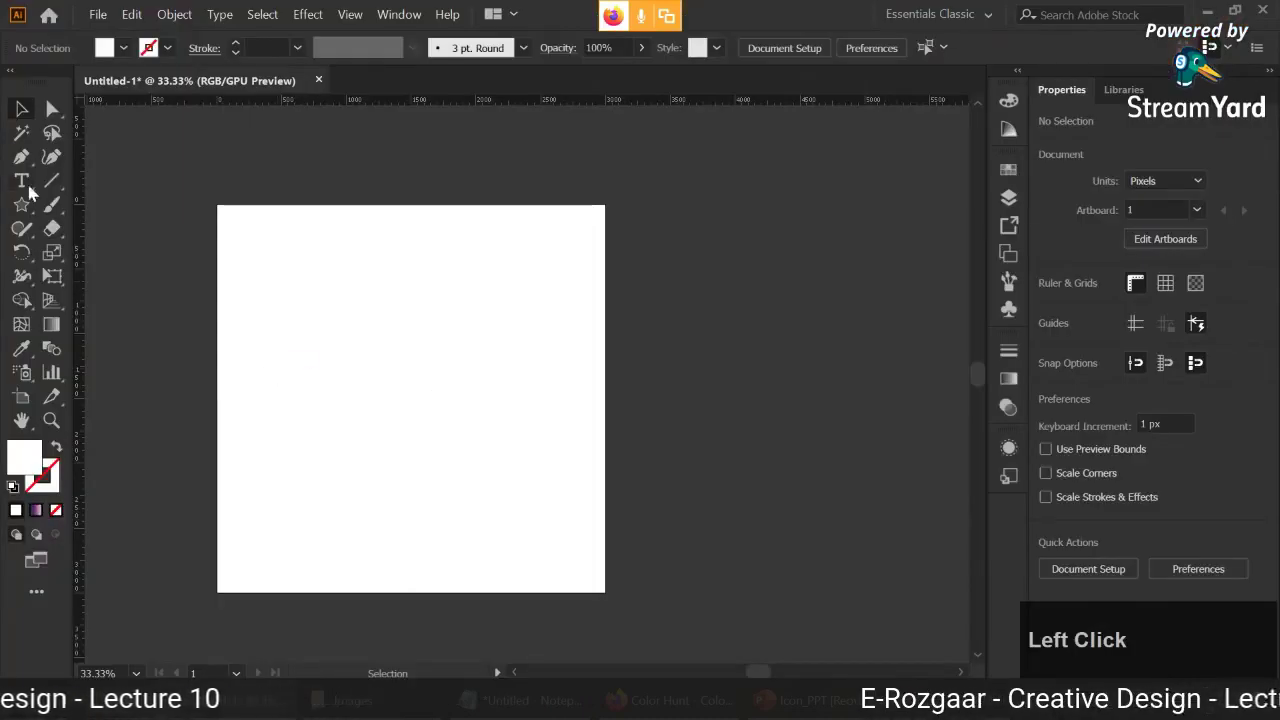
pyautogui.rightClick(23, 205)
pyautogui.click(100, 253)
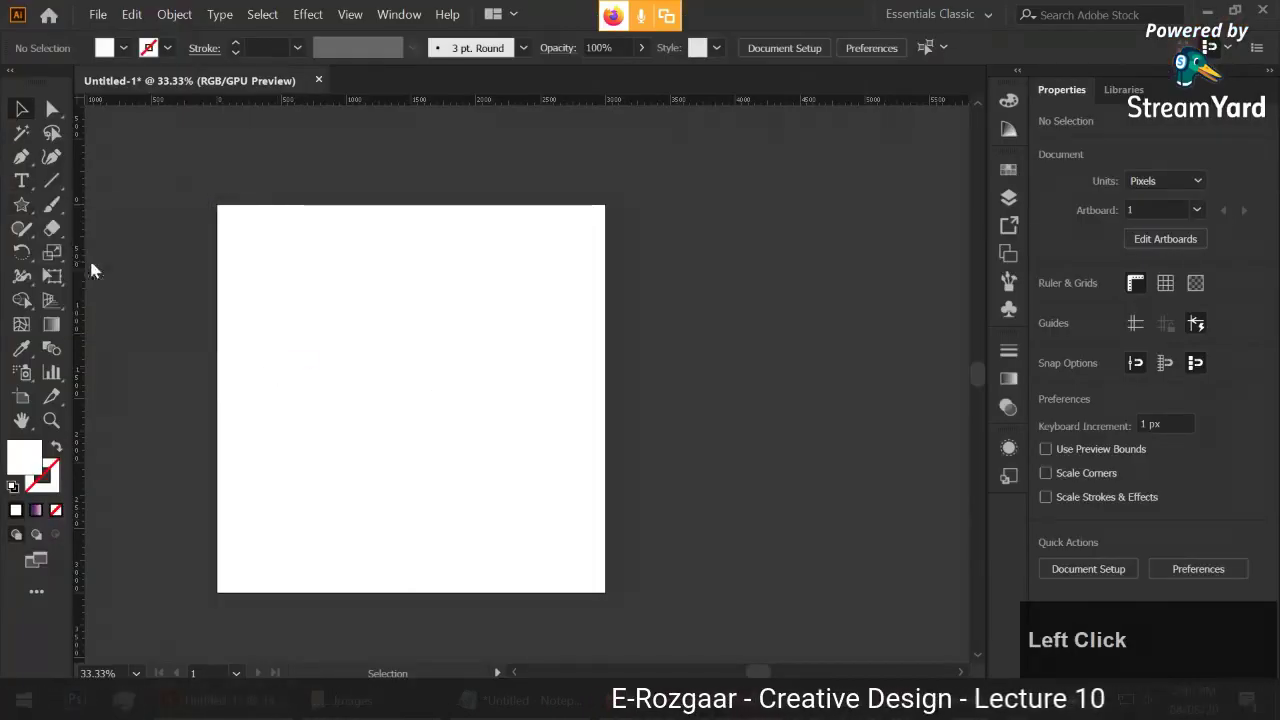
pyautogui.moveTo(317, 310); pyautogui.dragTo(519, 511)
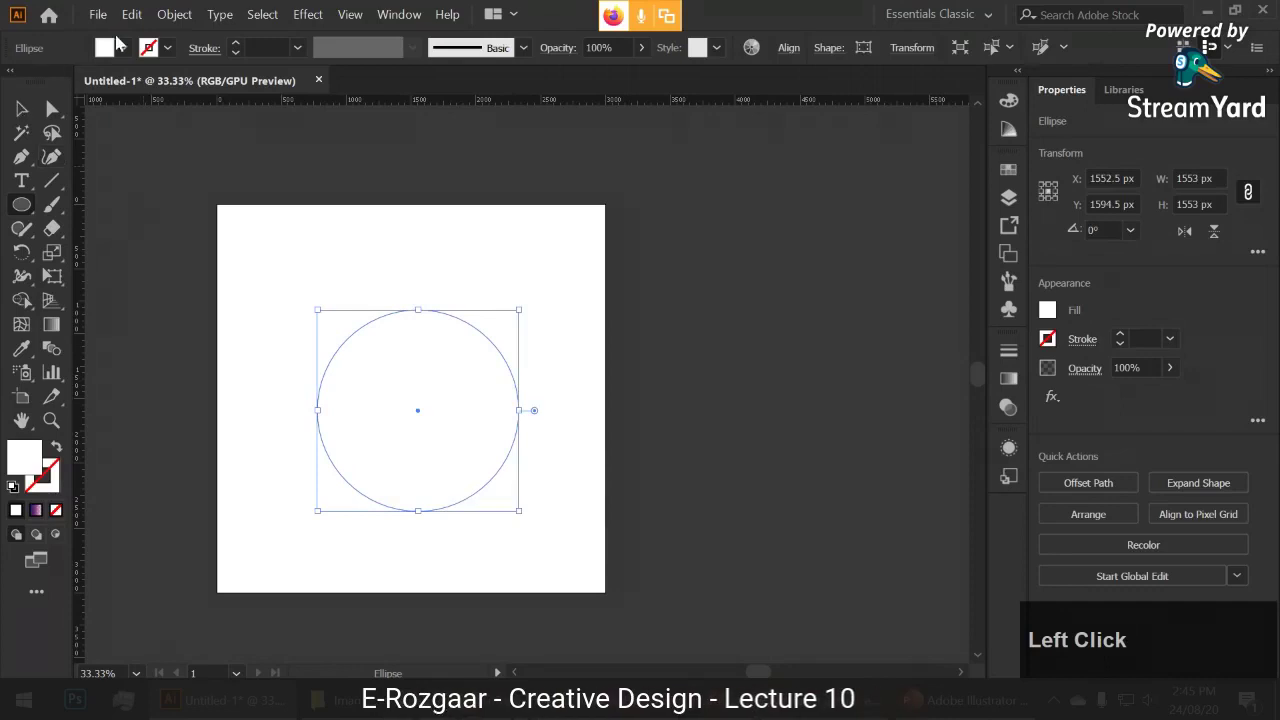
pyautogui.click(123, 48)
pyautogui.click(18, 110)
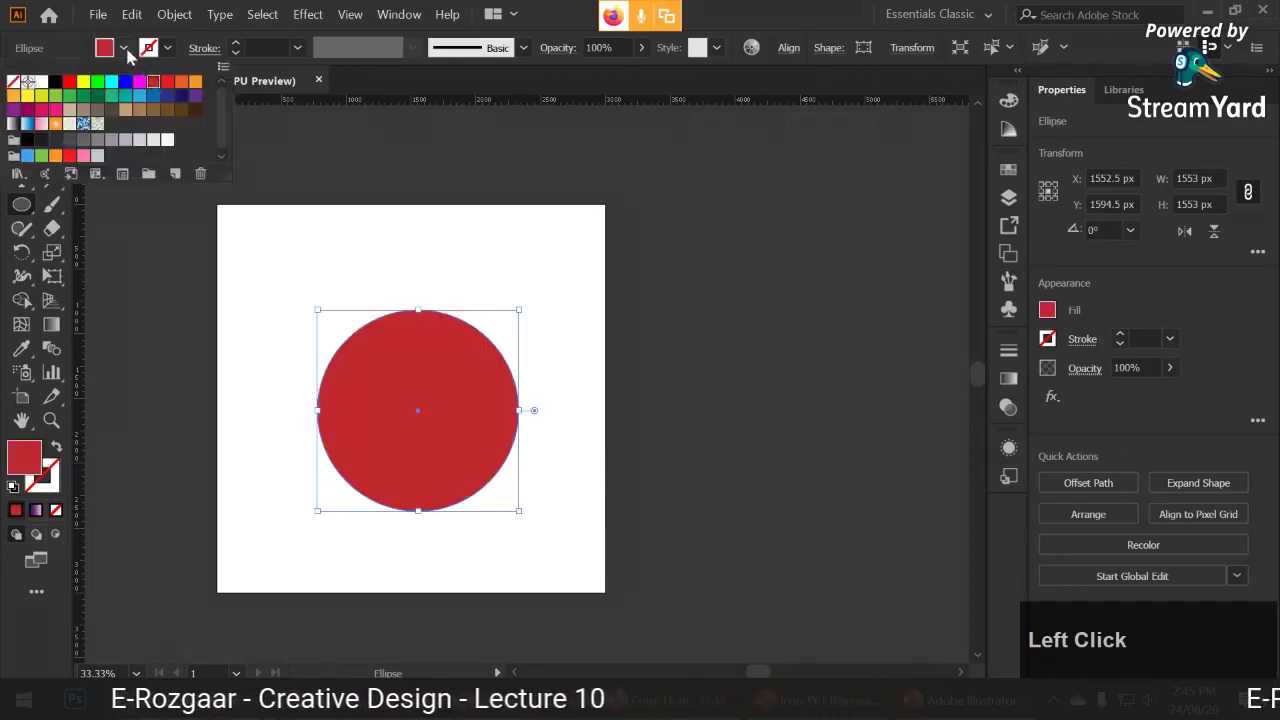
# - Move the red circle near the artboard's middle, to about X 1393.5 px and Y 1533.5 px
pyautogui.press('Escape')
pyautogui.moveTo(451, 366); pyautogui.dragTo(558, 300)
pyautogui.scroll(1, 620, 357)
pyautogui.moveTo(623, 420); pyautogui.dragTo(648, 450)
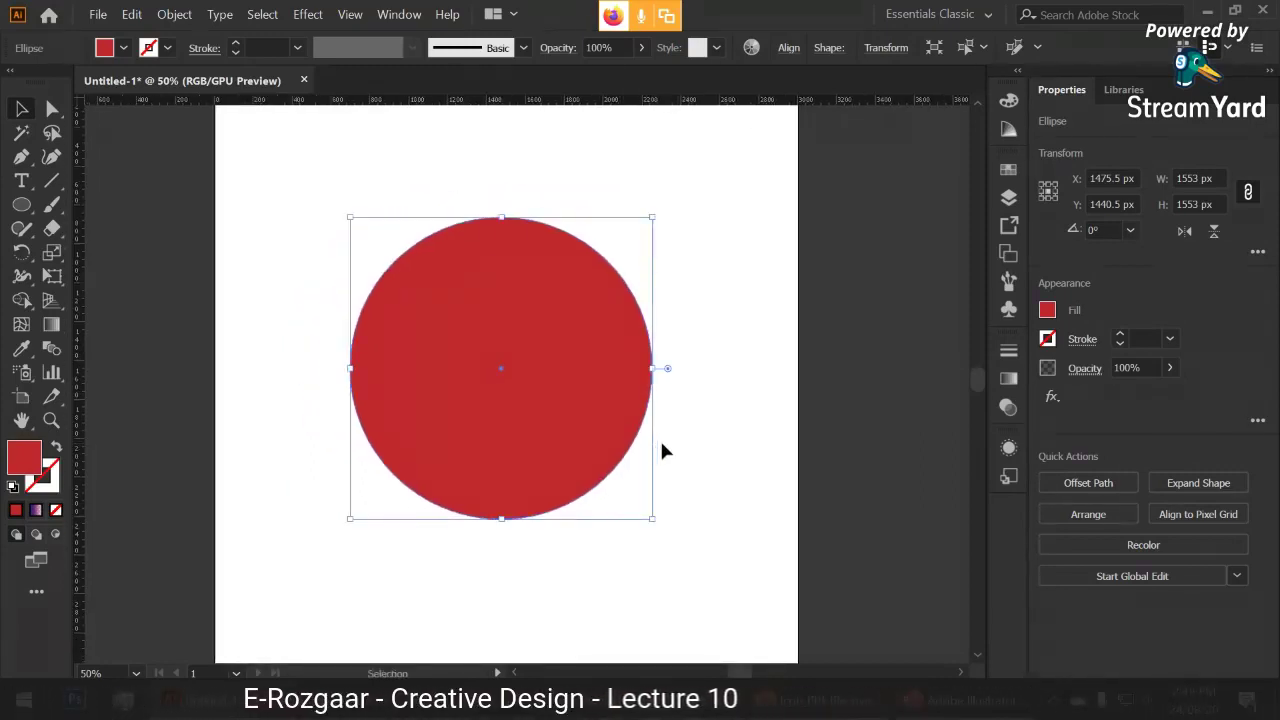
pyautogui.click(657, 408)
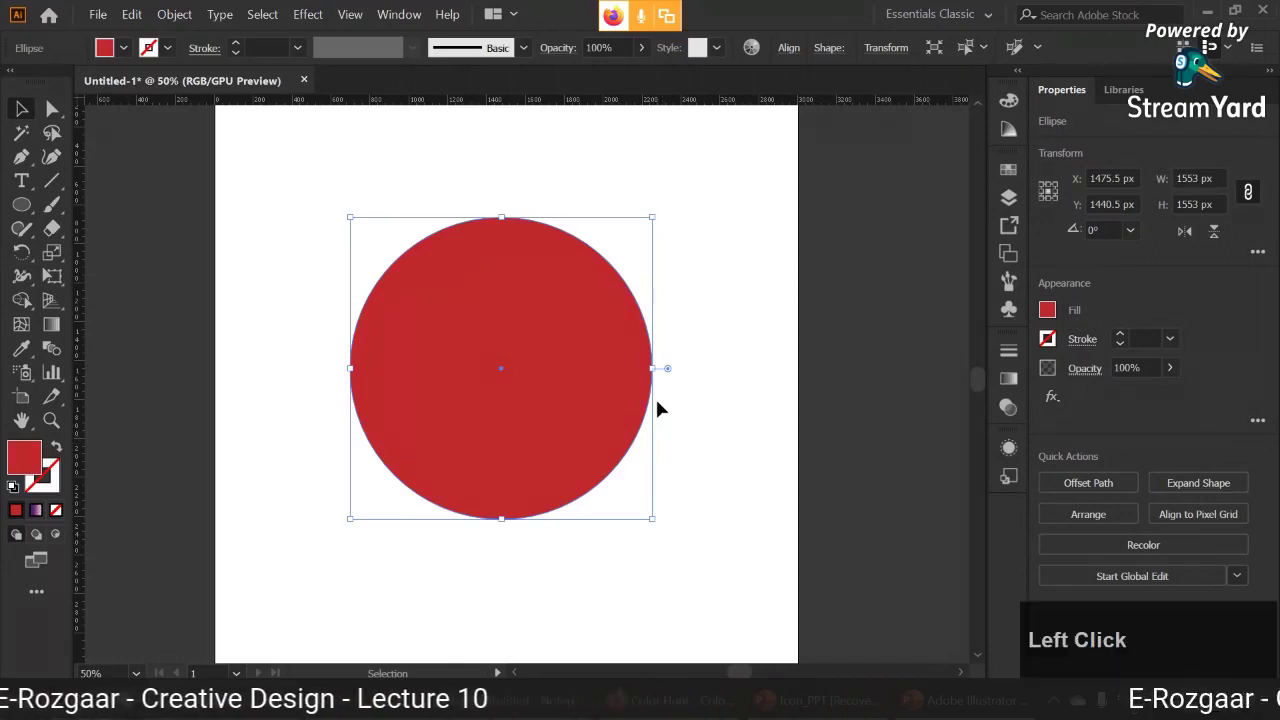
pyautogui.moveTo(480, 411)
pyautogui.mouseDown()
pyautogui.moveTo(446, 430)
pyautogui.moveTo(460, 430)
pyautogui.mouseUp()
pyautogui.click(240, 397)
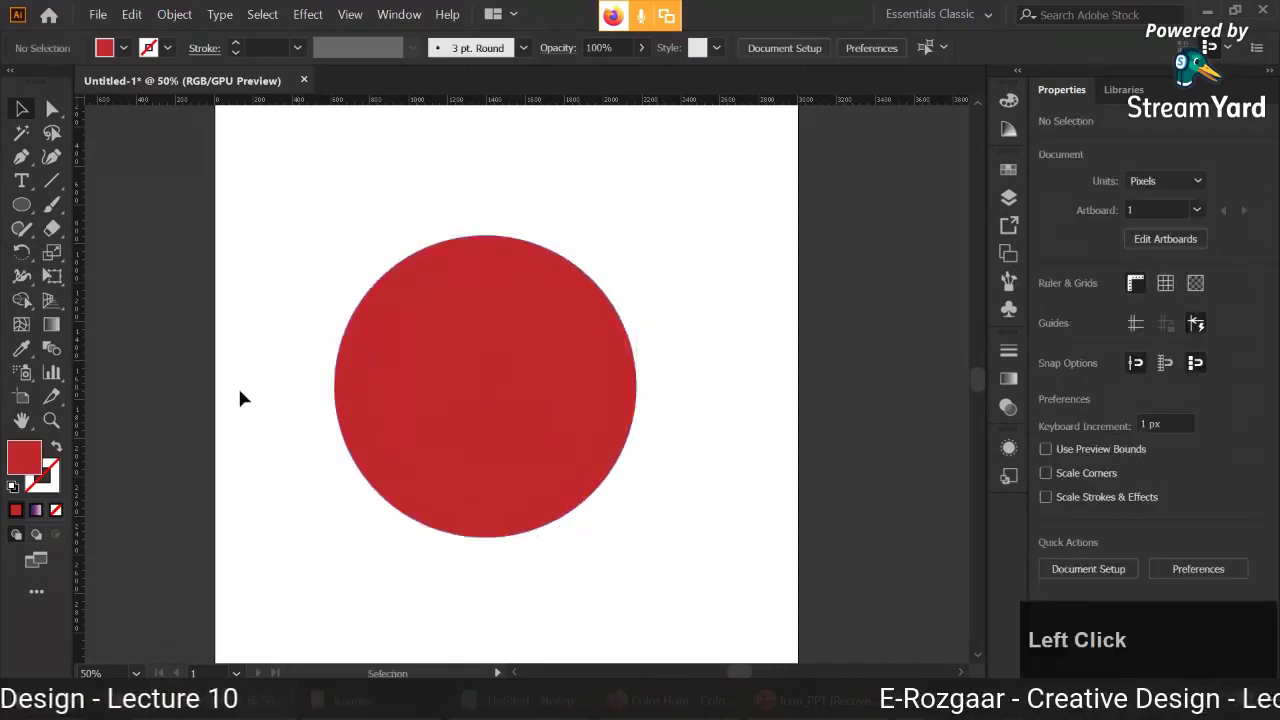
# - Erase a straight diagonal band across the red circle with the Eraser tool, from its upper-left to its lower-right edge
pyautogui.rightClick(52, 229)
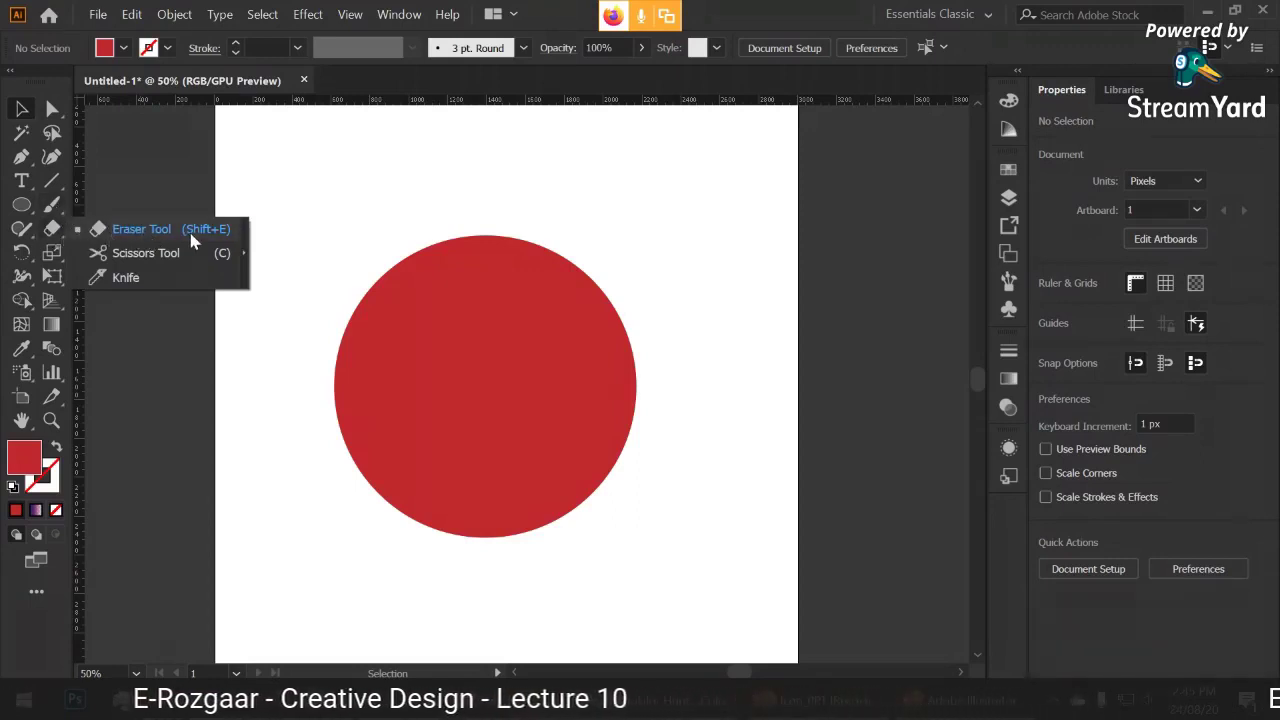
pyautogui.click(131, 232)
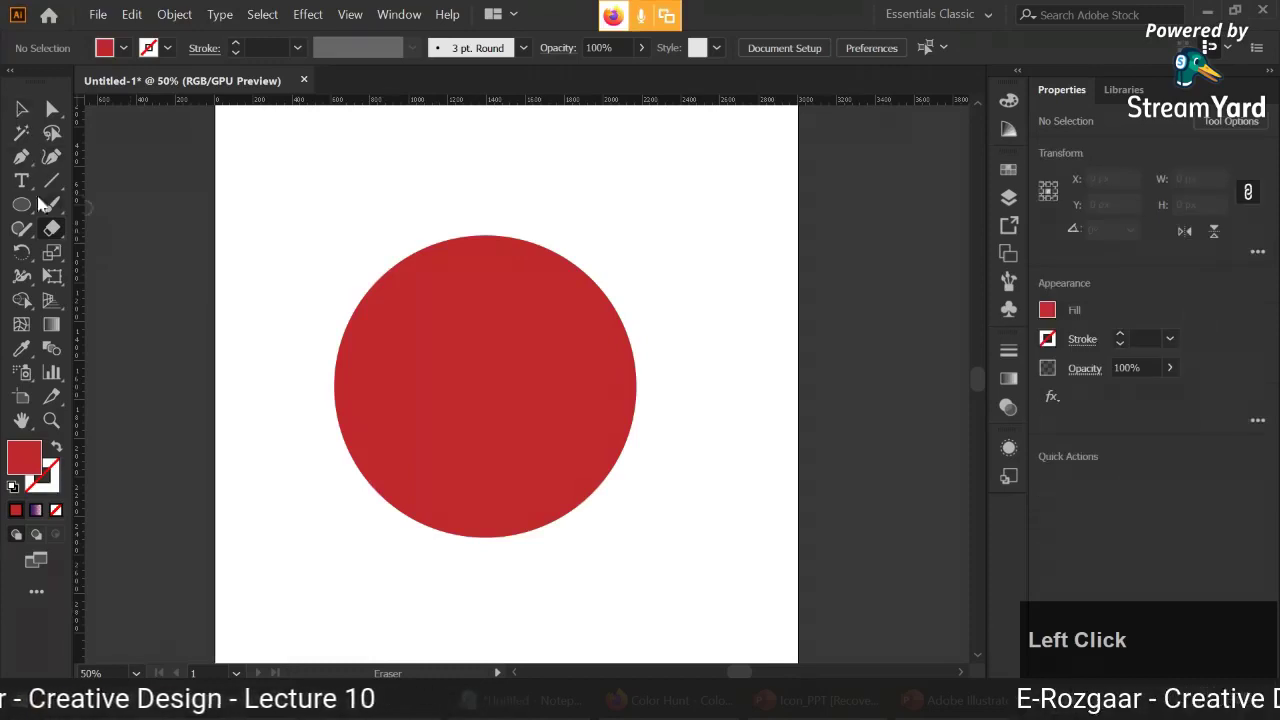
pyautogui.click(21, 108)
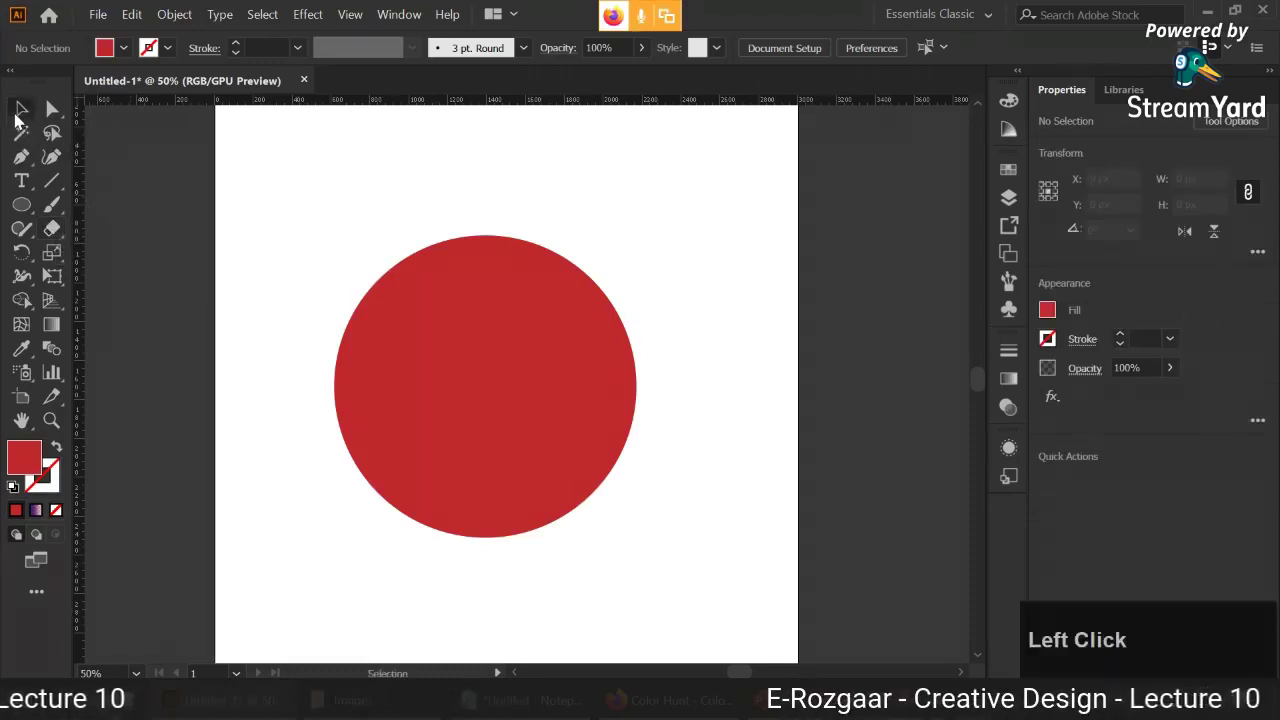
pyautogui.click(425, 352)
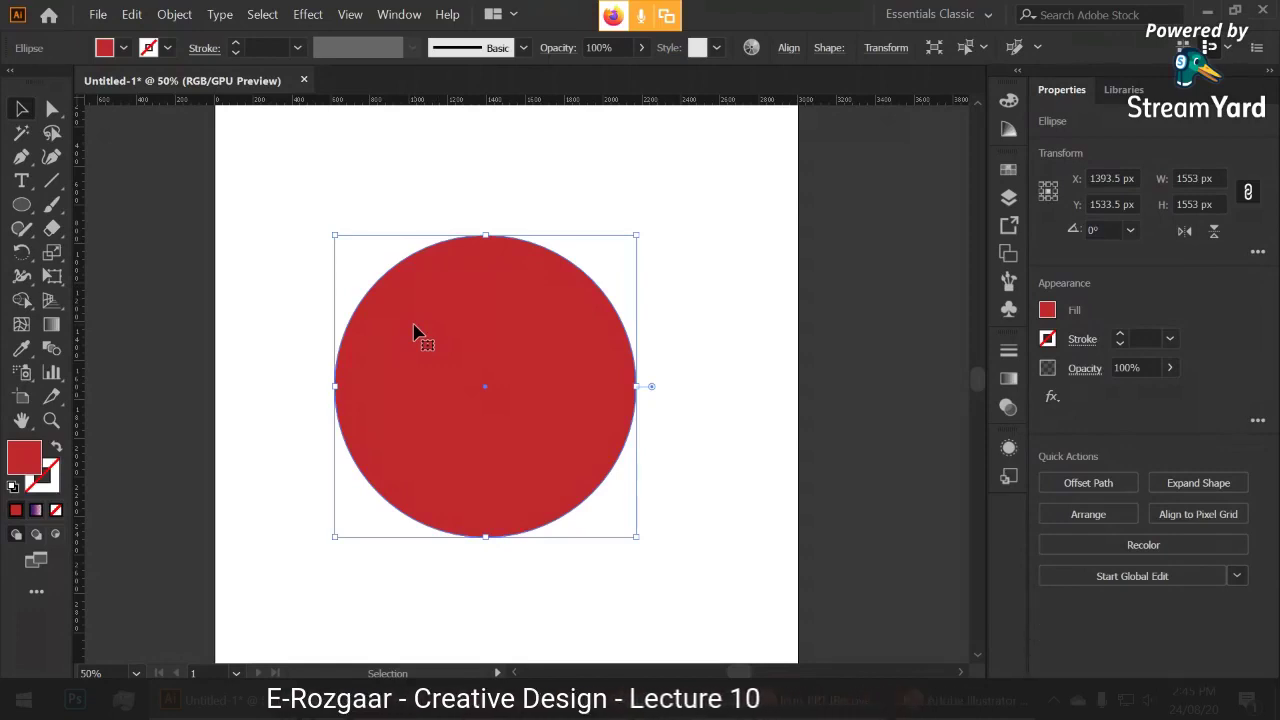
pyautogui.click(52, 230)
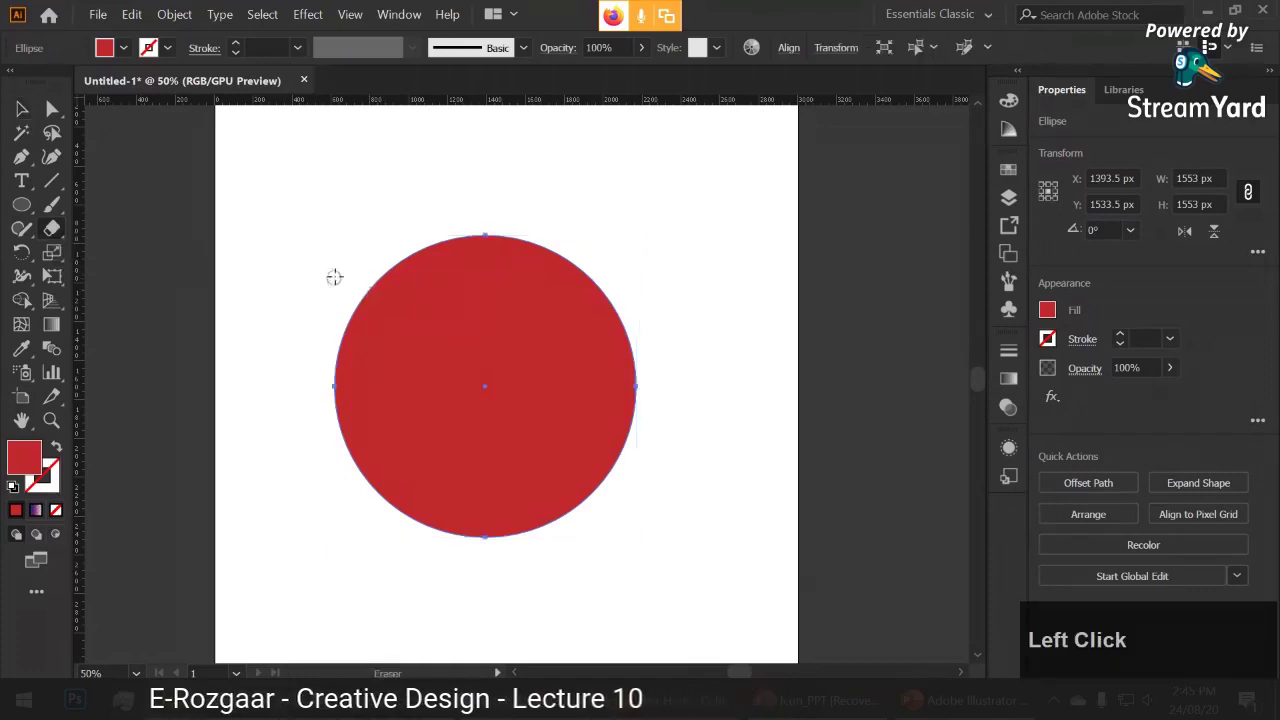
pyautogui.moveTo(341, 270); pyautogui.dragTo(640, 450)
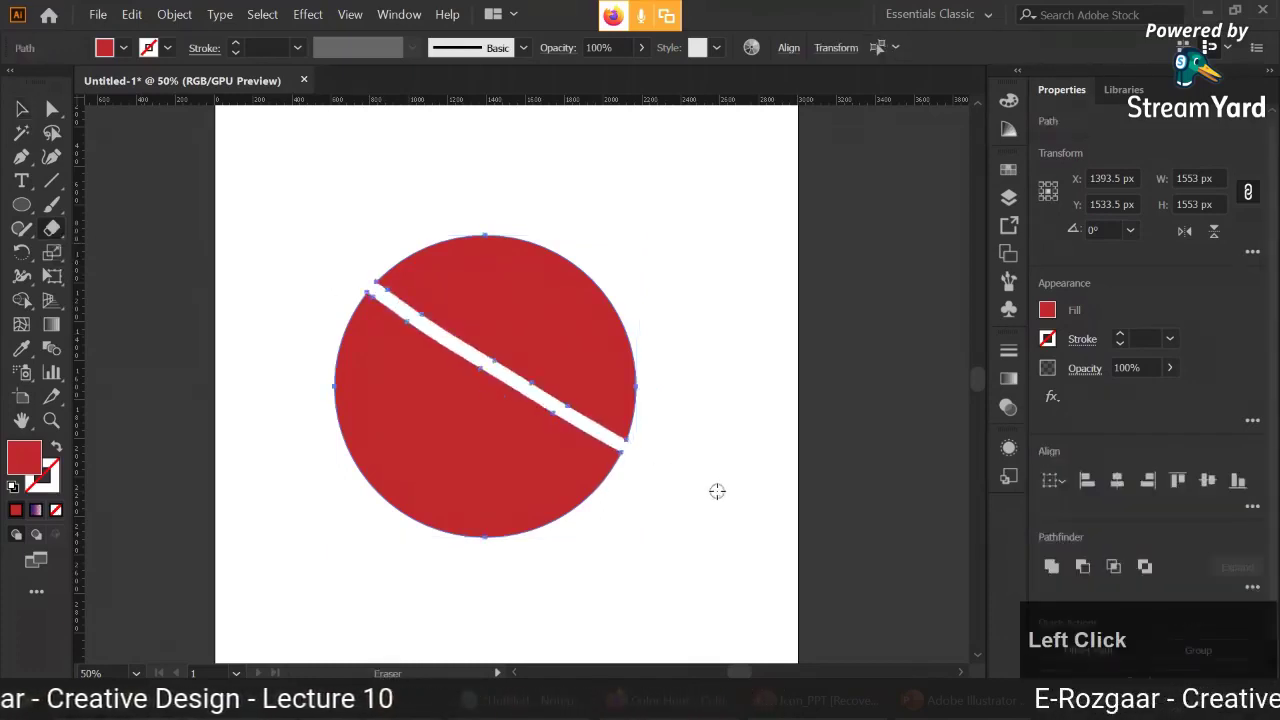
# - Pull the two halves of the diagonally cut circle apart in opposite directions
pyautogui.click(21, 110)
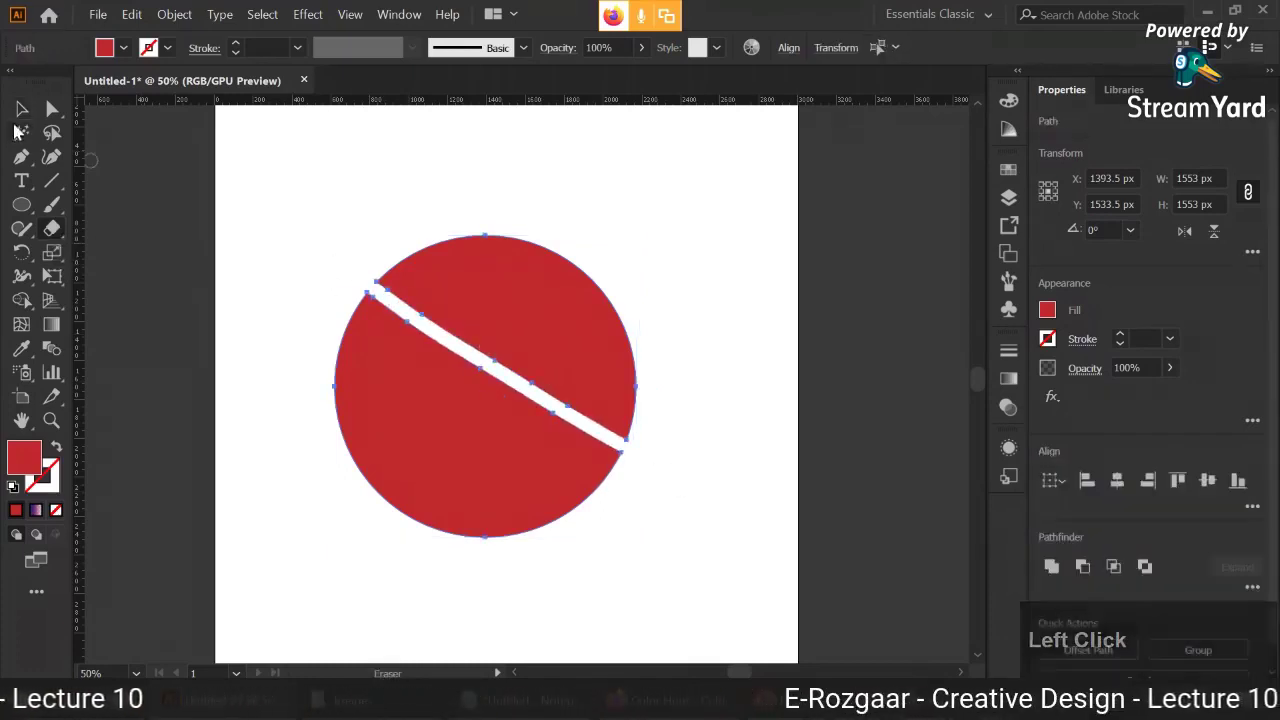
pyautogui.click(335, 287)
pyautogui.click(449, 314)
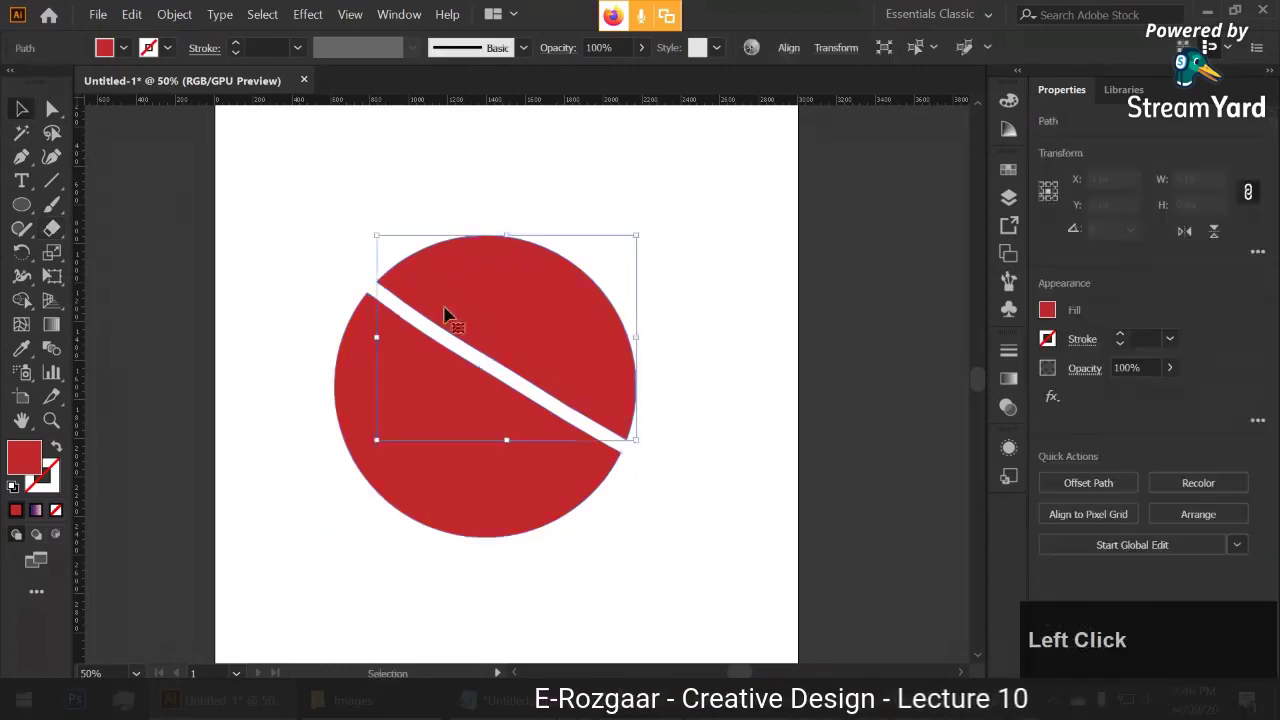
pyautogui.moveTo(449, 314); pyautogui.dragTo(555, 243)
pyautogui.moveTo(427, 378); pyautogui.dragTo(371, 443)
# - Undo the moves of the two halves and the diagonal erasure
pyautogui.hotkey('ctrl', 'z')
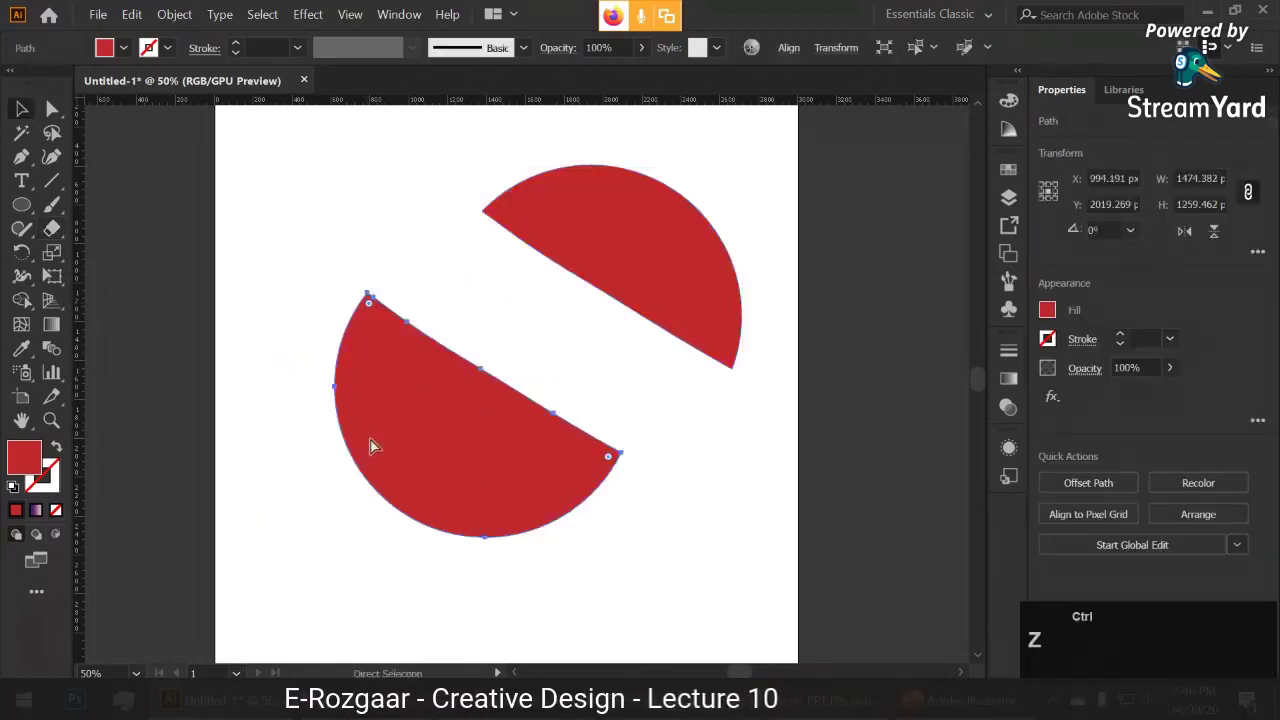
pyautogui.hotkey('ctrl', 'z')
pyautogui.hotkey('ctrl', 'z')
pyautogui.press('space')
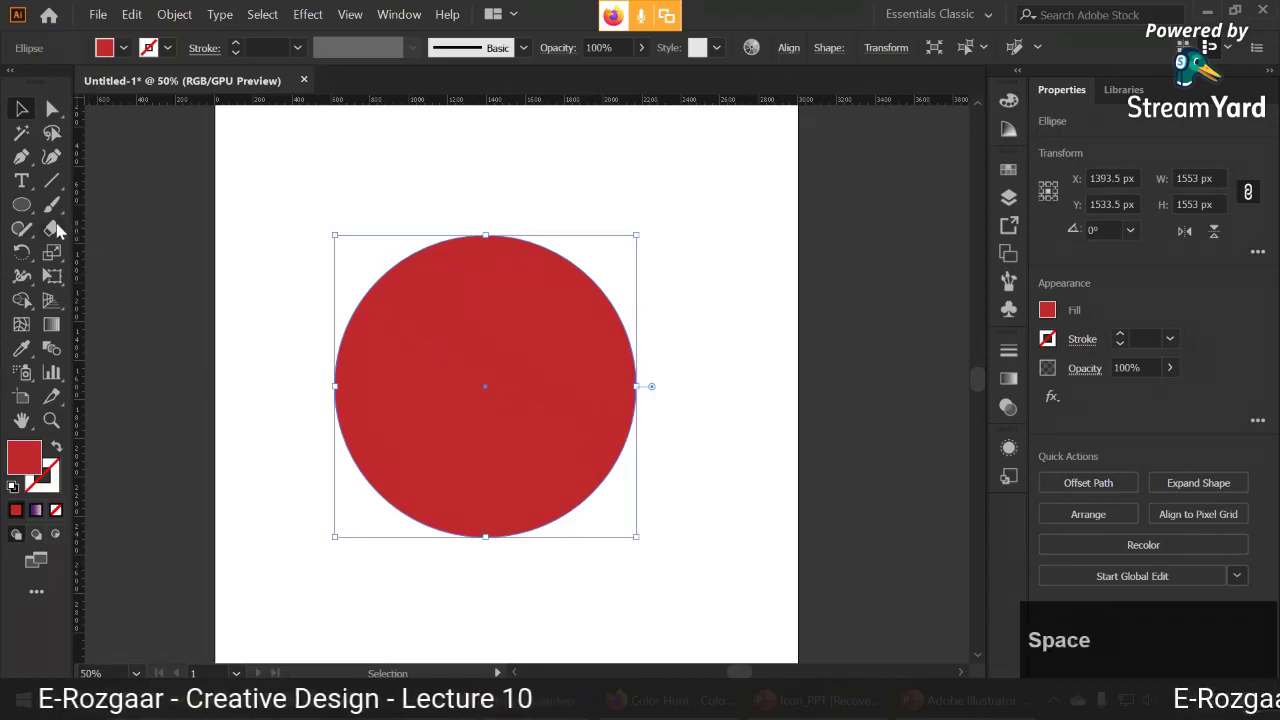
# - Erase a wavy band through the red circle from its upper to its lower edge and deselect the pieces
pyautogui.click(52, 228)
pyautogui.moveTo(458, 233)
pyautogui.mouseDown()
pyautogui.moveTo(537, 277)
pyautogui.moveTo(543, 443)
pyautogui.moveTo(432, 530)
pyautogui.mouseUp()
pyautogui.click(22, 108)
pyautogui.moveTo(587, 358); pyautogui.dragTo(690, 367)
pyautogui.hotkey('ctrl', 'z')
pyautogui.rightClick(563, 386)
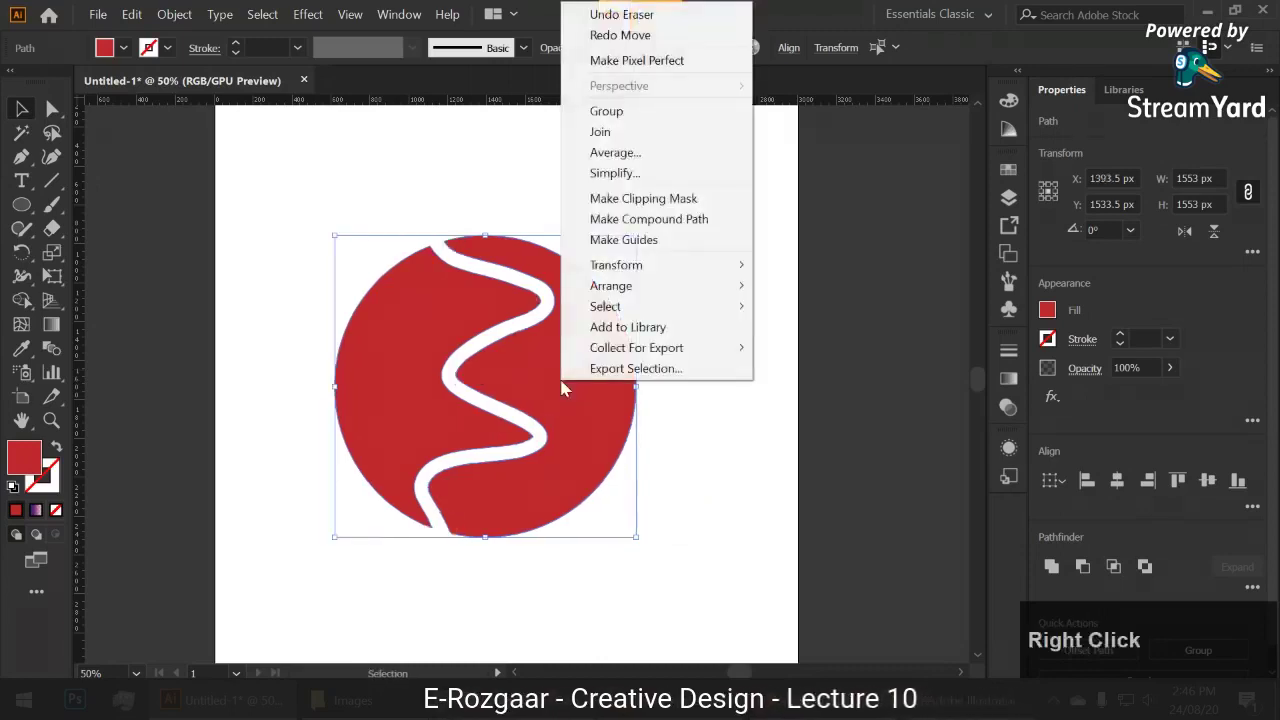
pyautogui.click(517, 185)
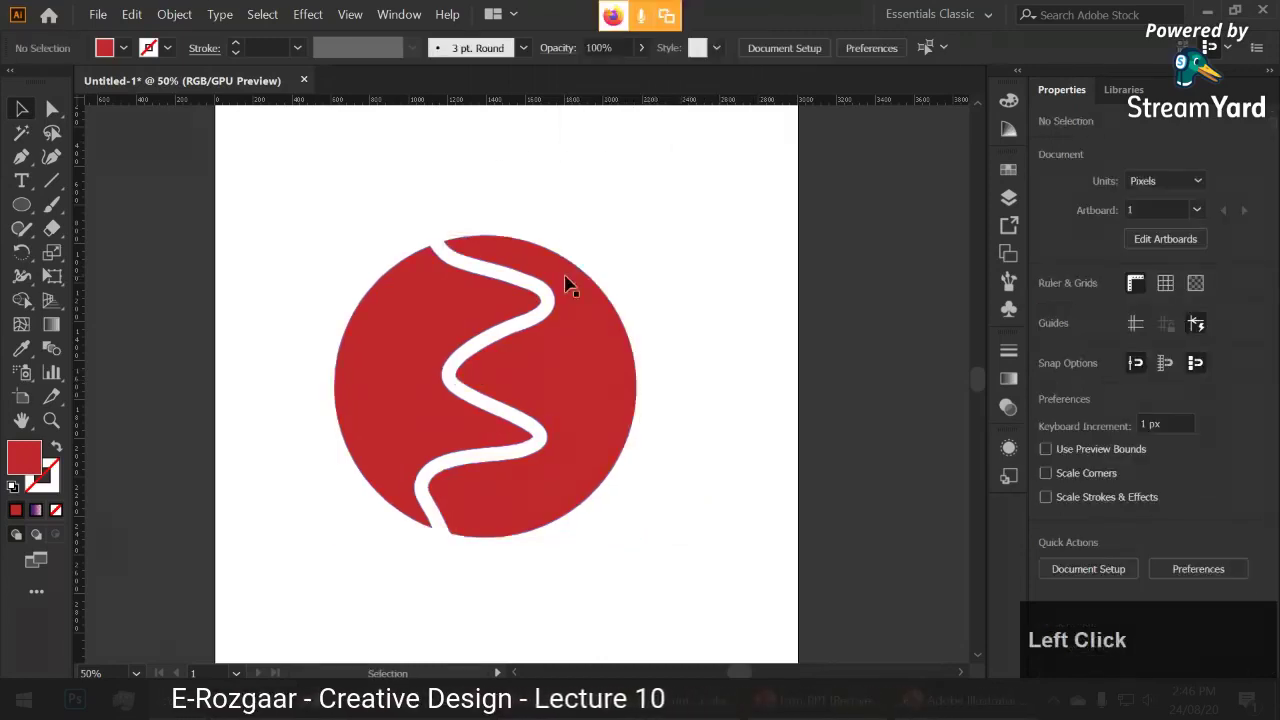
# - Move the two wavy-edged pieces apart sideways, and undo both moves
pyautogui.moveTo(566, 286); pyautogui.dragTo(630, 287)
pyautogui.click(410, 343)
pyautogui.moveTo(448, 337); pyautogui.dragTo(362, 340)
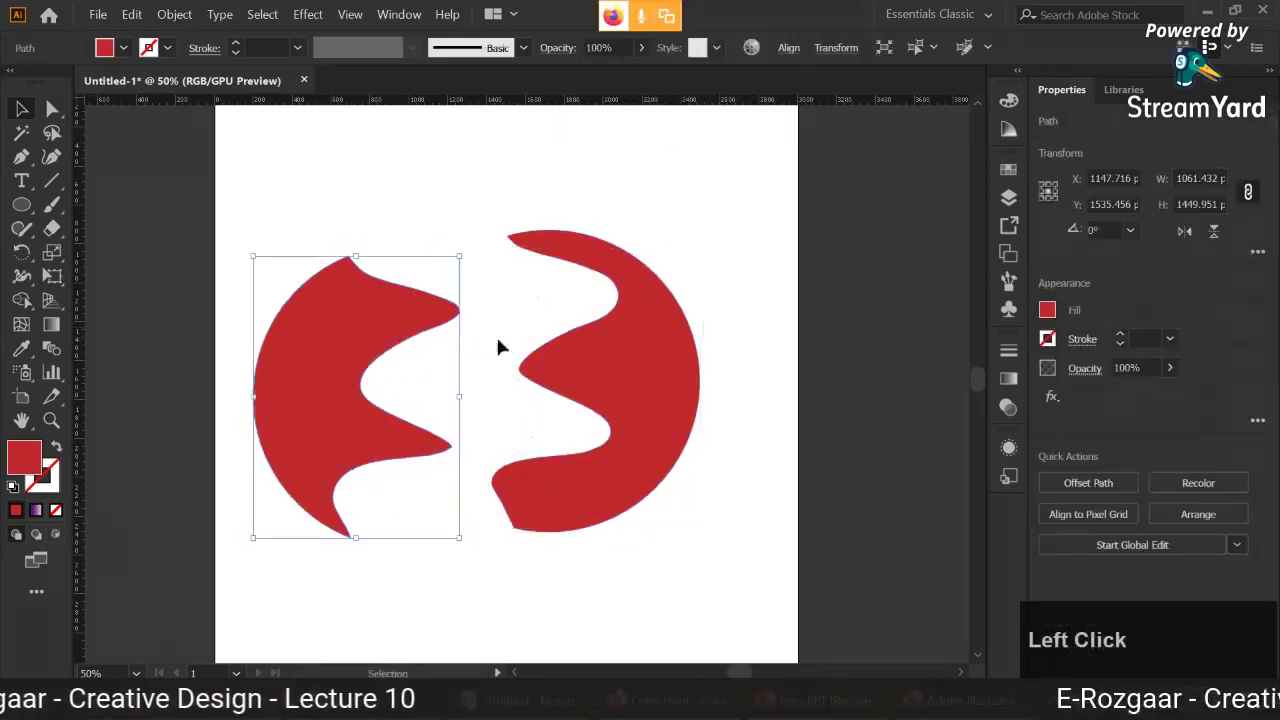
pyautogui.hotkey('ctrl', 'z')
pyautogui.hotkey('ctrl', 'z')
pyautogui.click(314, 214)
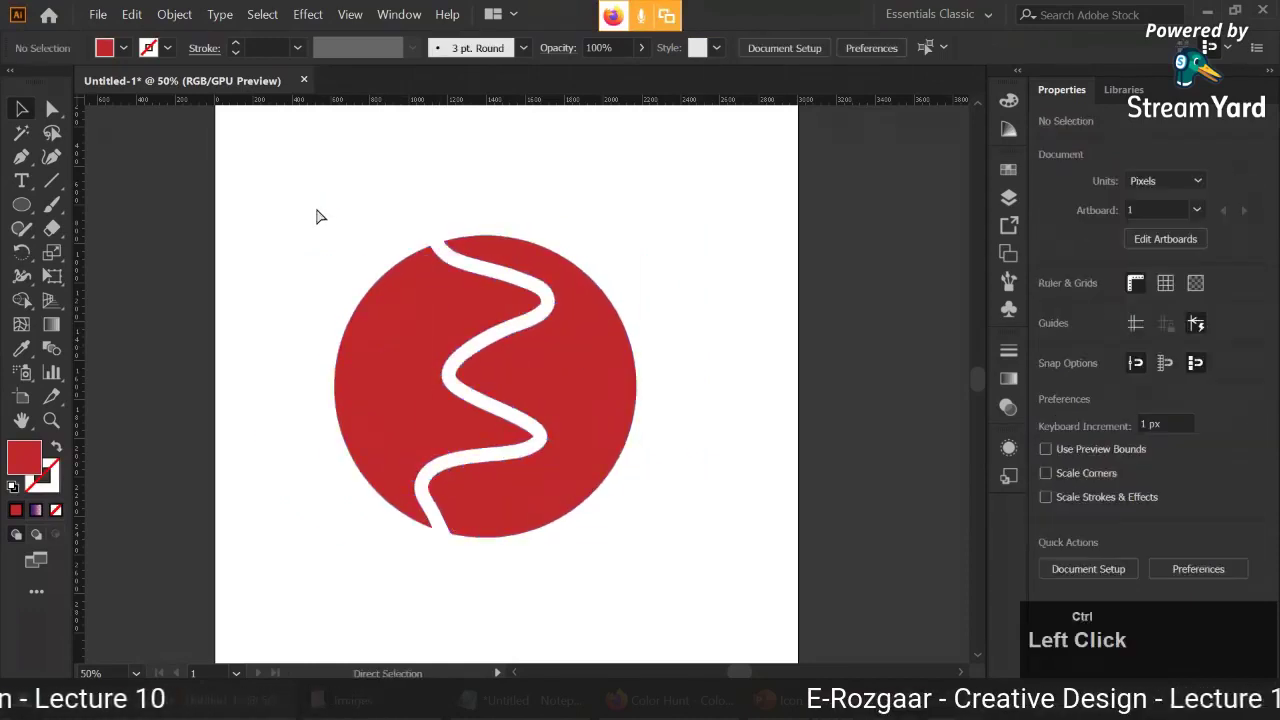
# - Undo the wavy erasure through the red circle and leave the circle deselected
pyautogui.hotkey('ctrl', 'z')
pyautogui.click(305, 226)
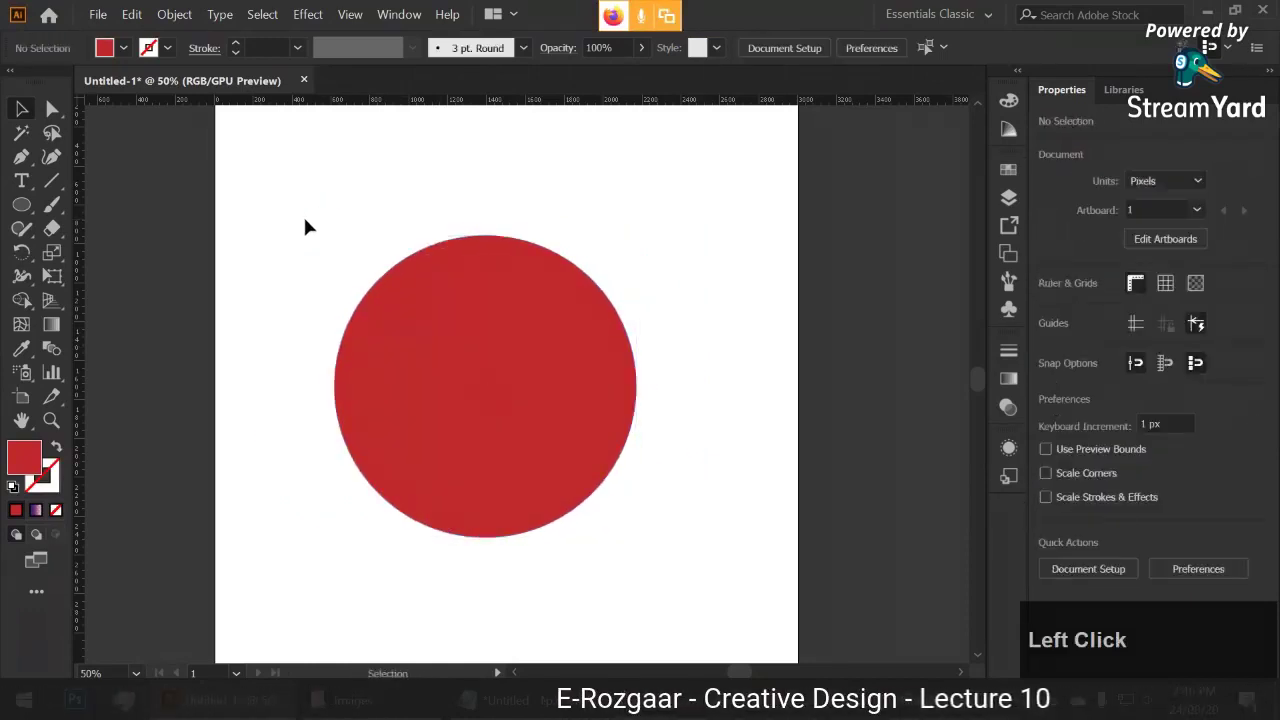
pyautogui.click(428, 333)
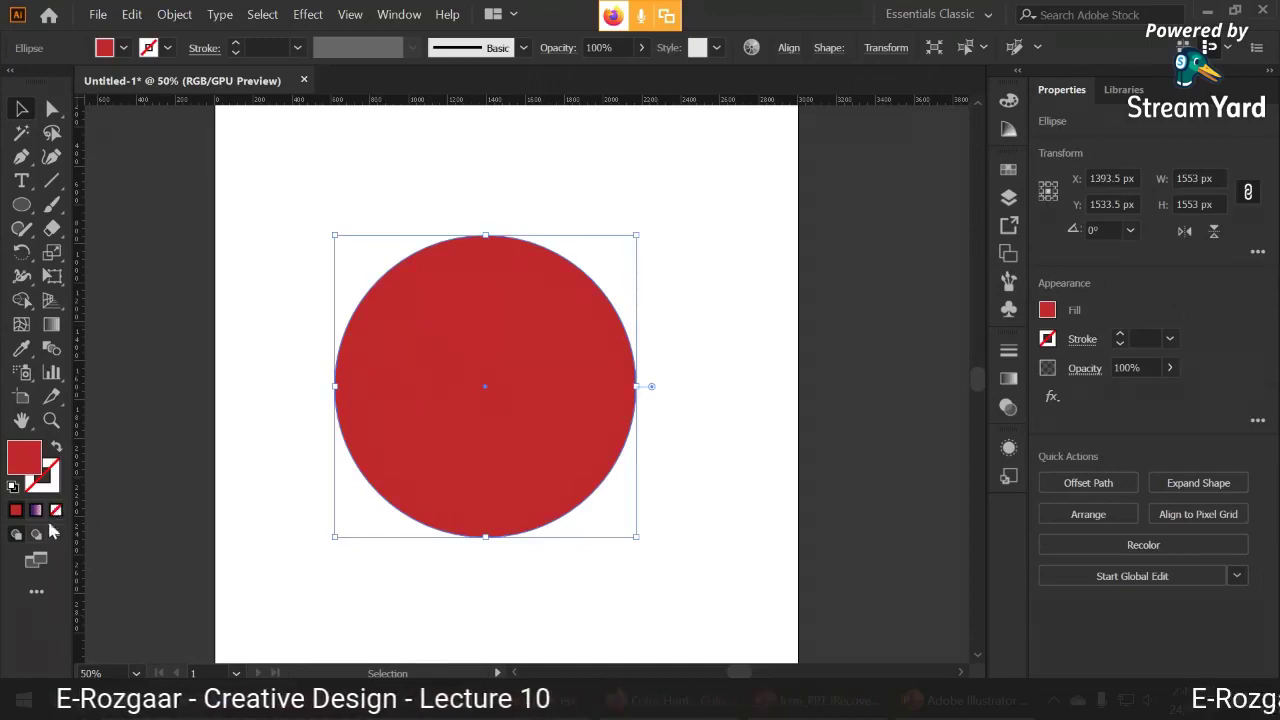
pyautogui.click(308, 342)
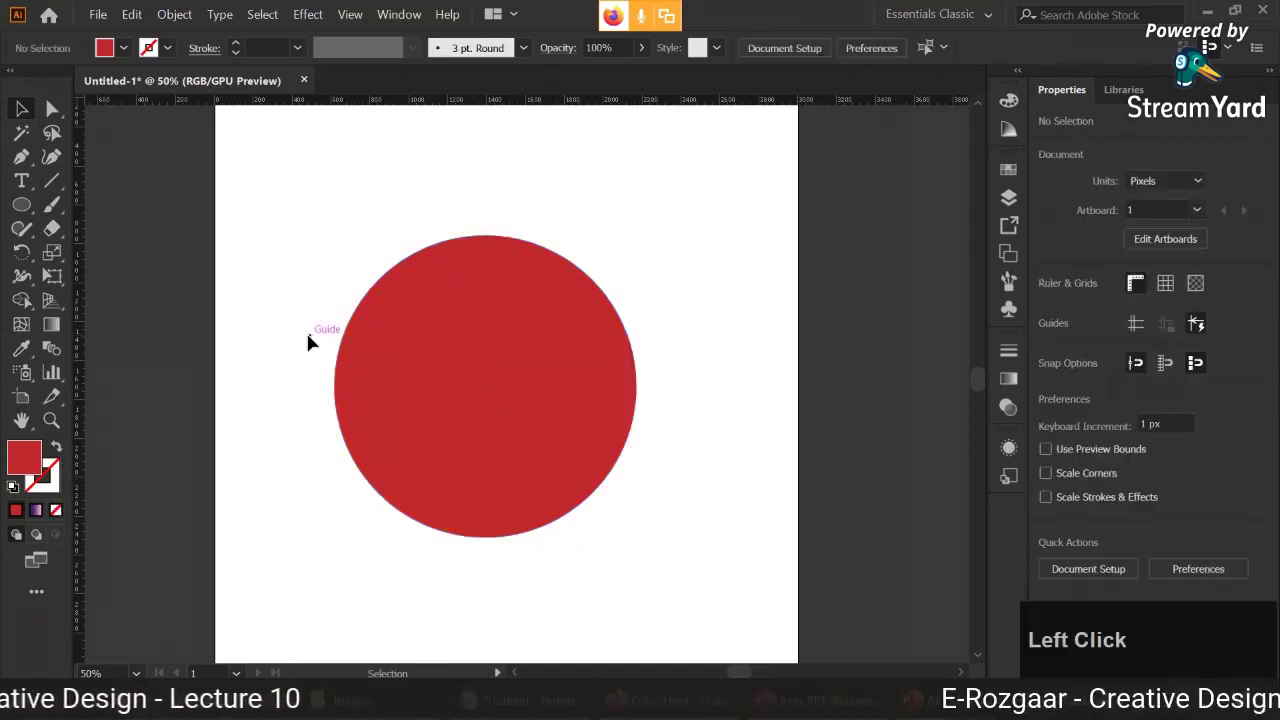
# - Give the red circle a 12 pt black stroke and erase a curved band through it from the upper left to the lower edge
pyautogui.click(449, 349)
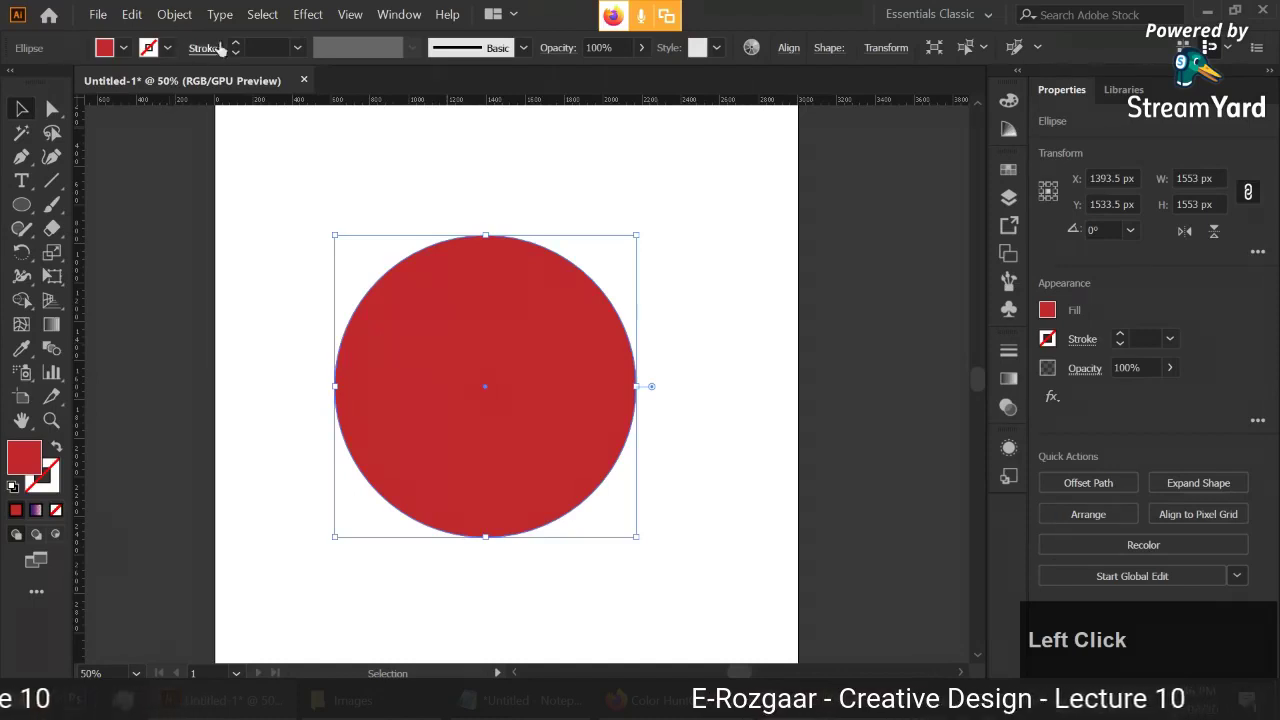
pyautogui.click(236, 44)
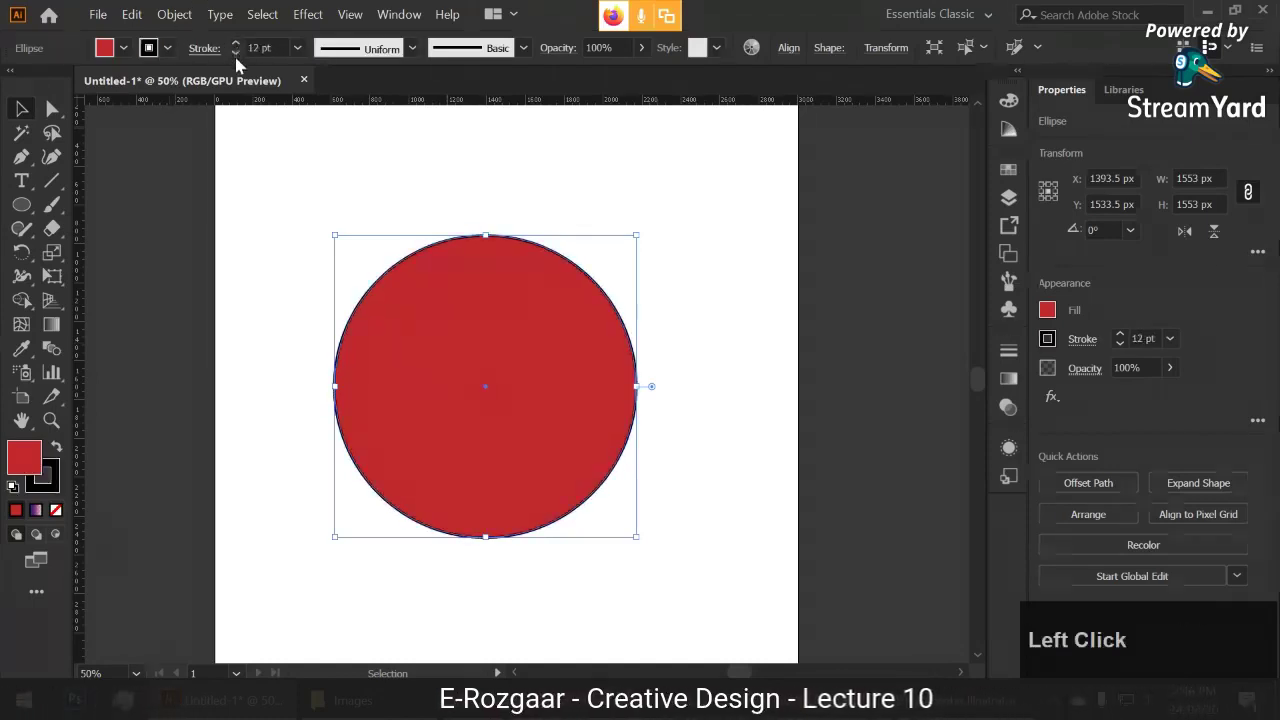
pyautogui.click(58, 230)
pyautogui.moveTo(344, 247)
pyautogui.mouseDown()
pyautogui.moveTo(458, 337)
pyautogui.moveTo(614, 543)
pyautogui.moveTo(674, 520)
pyautogui.mouseUp()
pyautogui.click(20, 107)
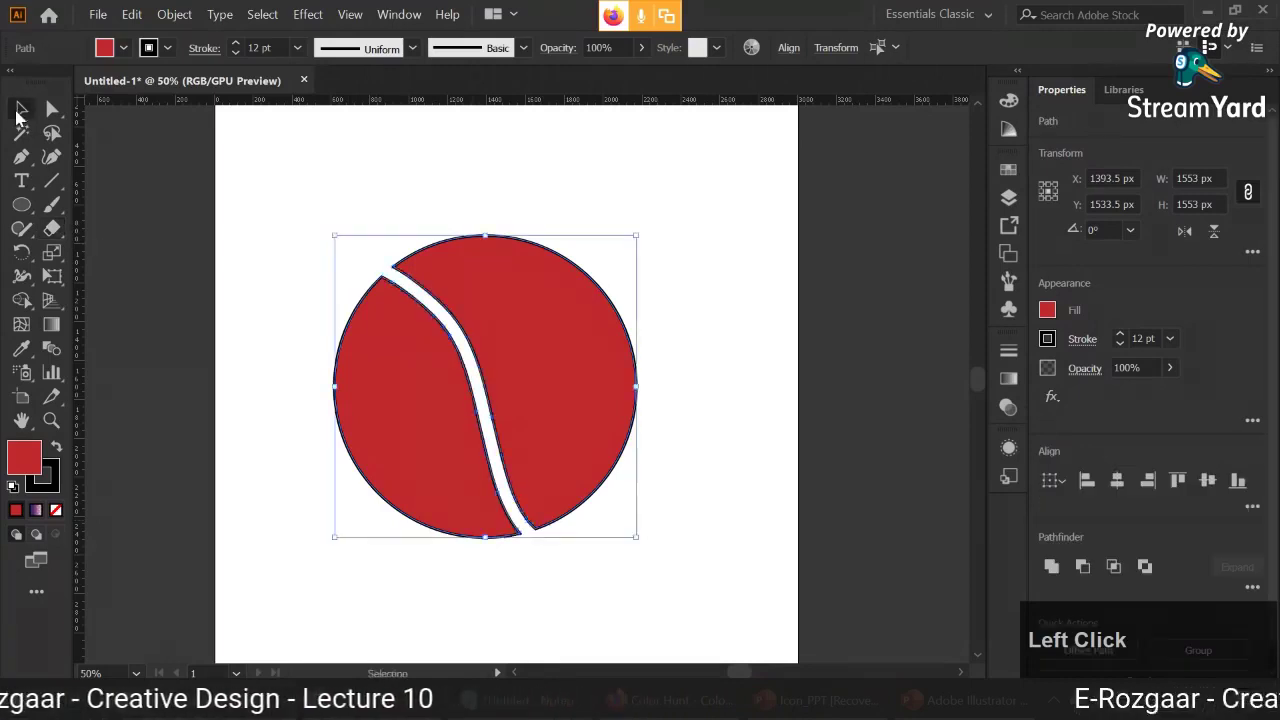
# - Pull the two outlined pieces of the circle apart in opposite directions and undo both moves
pyautogui.moveTo(386, 363); pyautogui.dragTo(275, 417)
pyautogui.moveTo(520, 337); pyautogui.dragTo(610, 303)
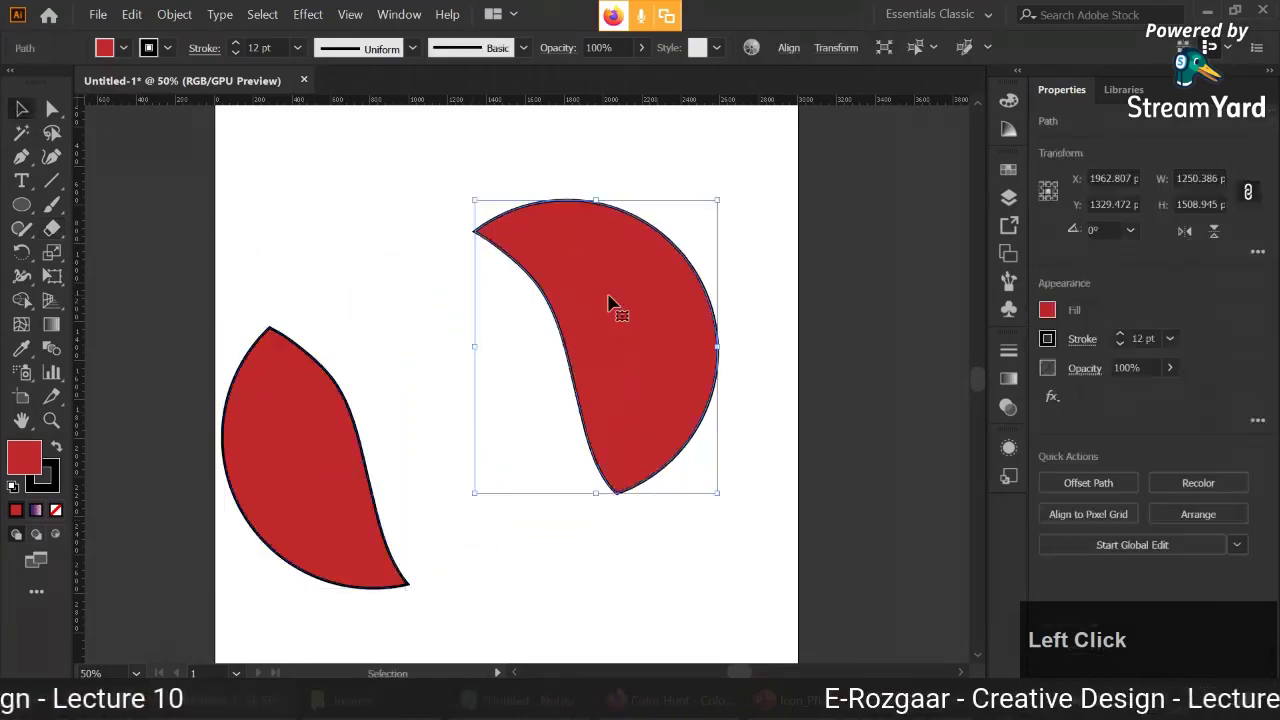
pyautogui.hotkey('ctrl', 'z')
pyautogui.hotkey('ctrl', 'z')
# - Move the right-hand outlined piece away again, then undo that move and the curved erasure
pyautogui.click(686, 280)
pyautogui.moveTo(520, 363); pyautogui.dragTo(603, 295)
pyautogui.hotkey('ctrl', 'z')
pyautogui.hotkey('ctrl', 'z')
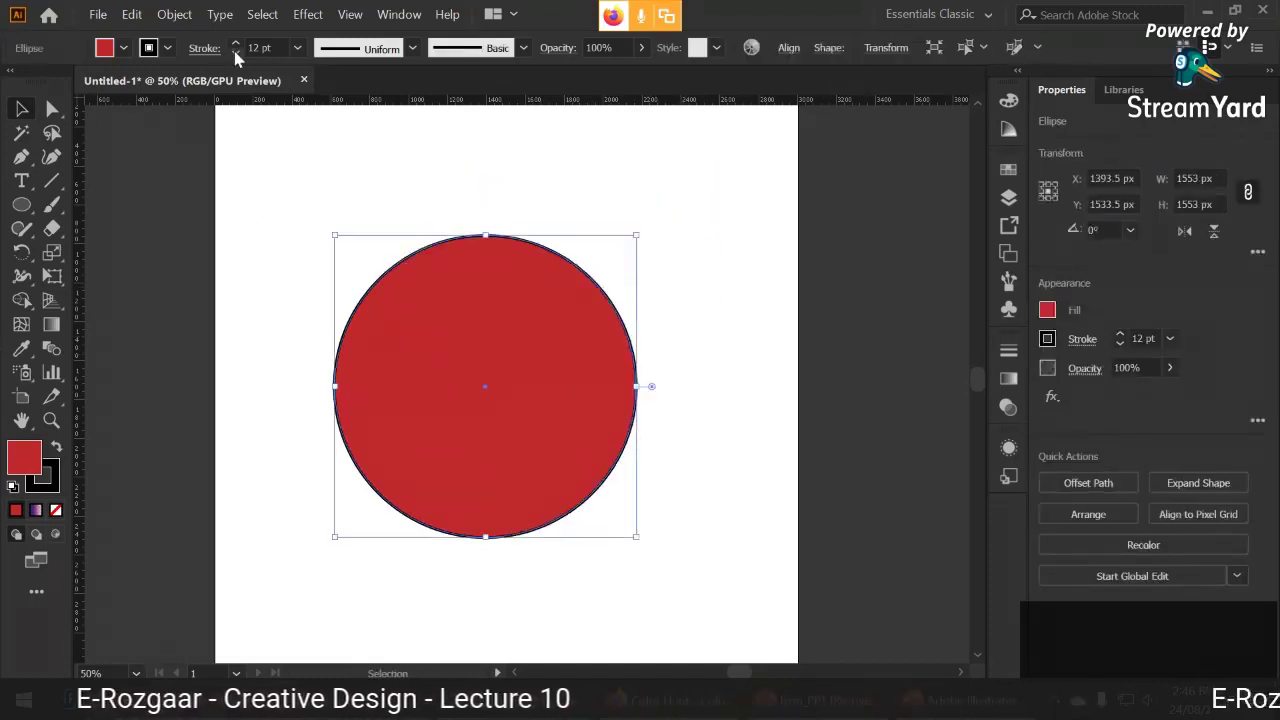
# - Remove the circle's stroke and erase a zigzag band across it from the left edge to the lower-right edge
pyautogui.click(56, 510)
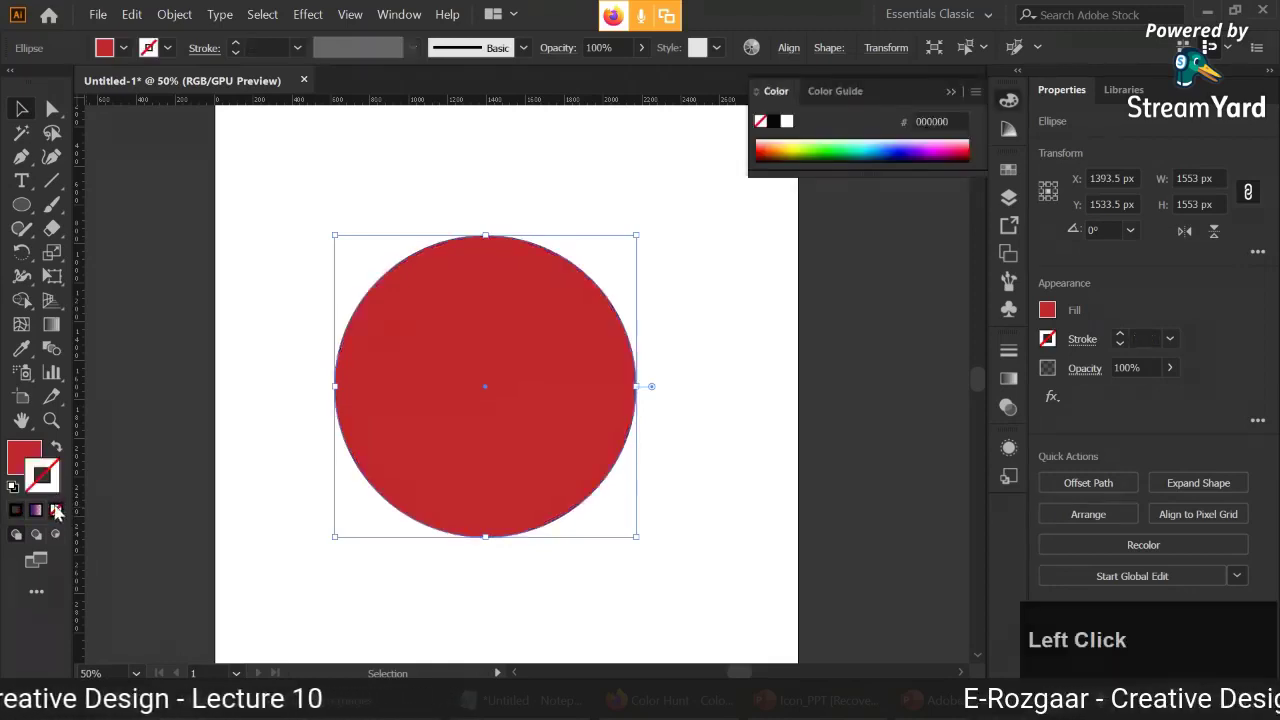
pyautogui.click(22, 455)
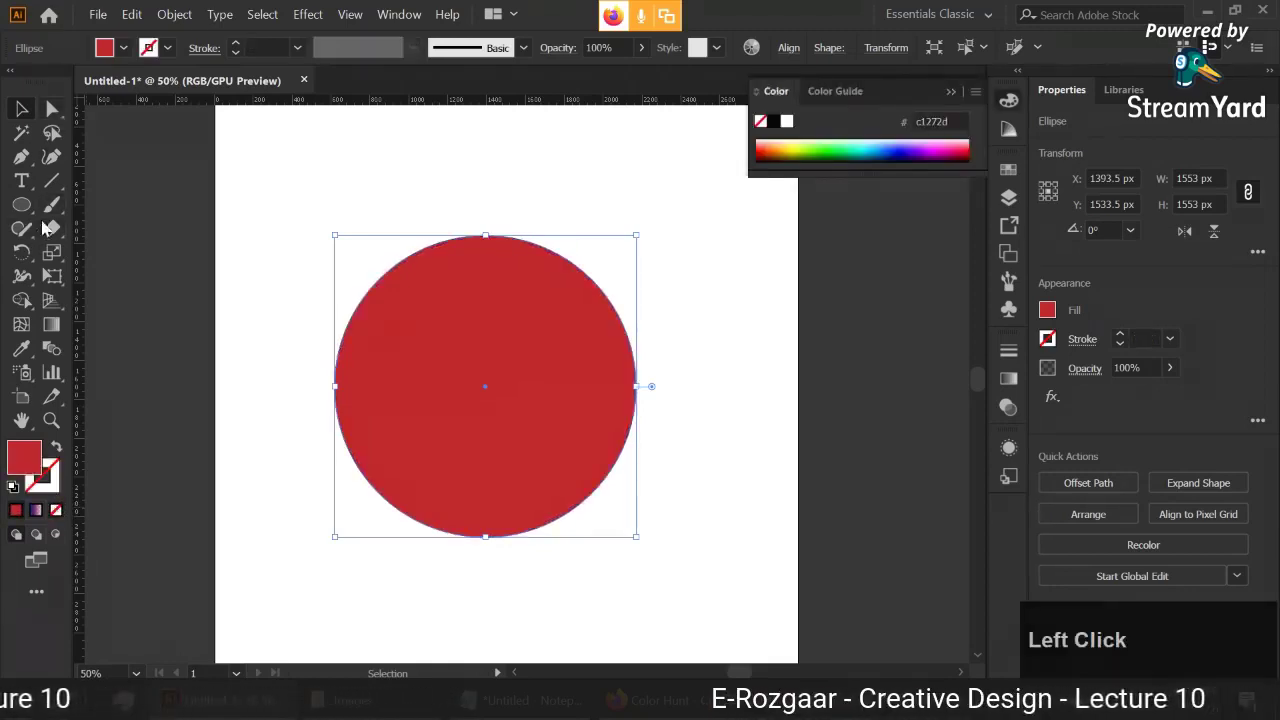
pyautogui.click(50, 229)
pyautogui.moveTo(335, 350)
pyautogui.mouseDown()
pyautogui.moveTo(440, 370)
pyautogui.moveTo(610, 475)
pyautogui.mouseUp()
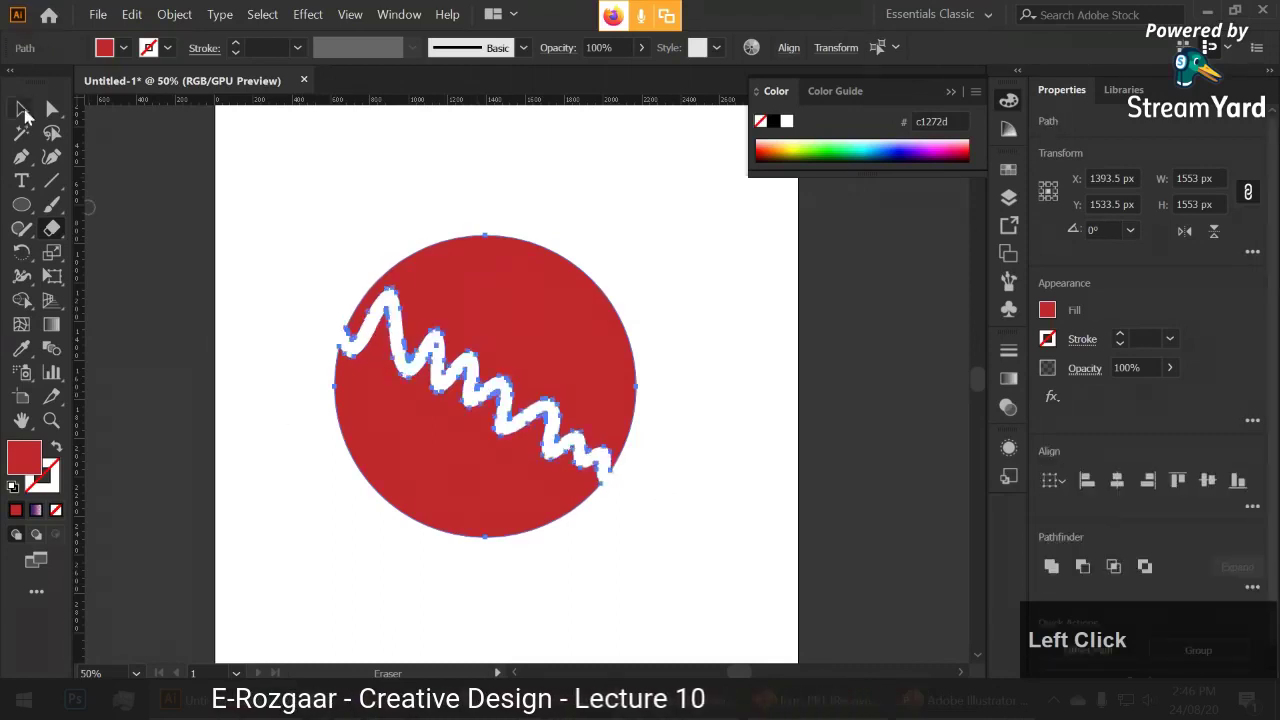
# - Separate the two zigzag-edged pieces, moving the upper one up and right and the lower one down and left
pyautogui.click(22, 108)
pyautogui.moveTo(518, 340); pyautogui.dragTo(565, 275)
pyautogui.moveTo(434, 457); pyautogui.dragTo(380, 543)
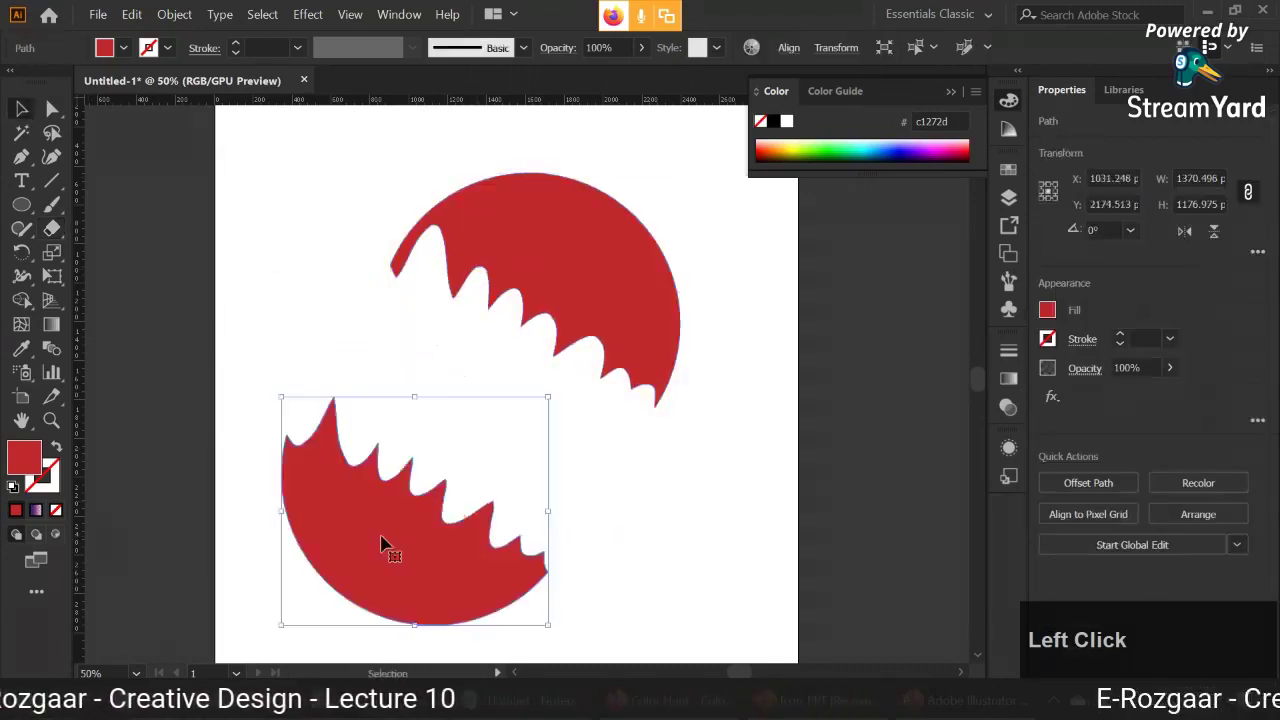
# - Undo the moves of the zigzag-edged pieces and the zigzag erasure, and deselect the circle
pyautogui.hotkey('ctrl', 'z')
pyautogui.hotkey('ctrl', 'z')
pyautogui.hotkey('ctrl', 'z')
pyautogui.hotkey('ctrl', 'z')
pyautogui.click(294, 458)
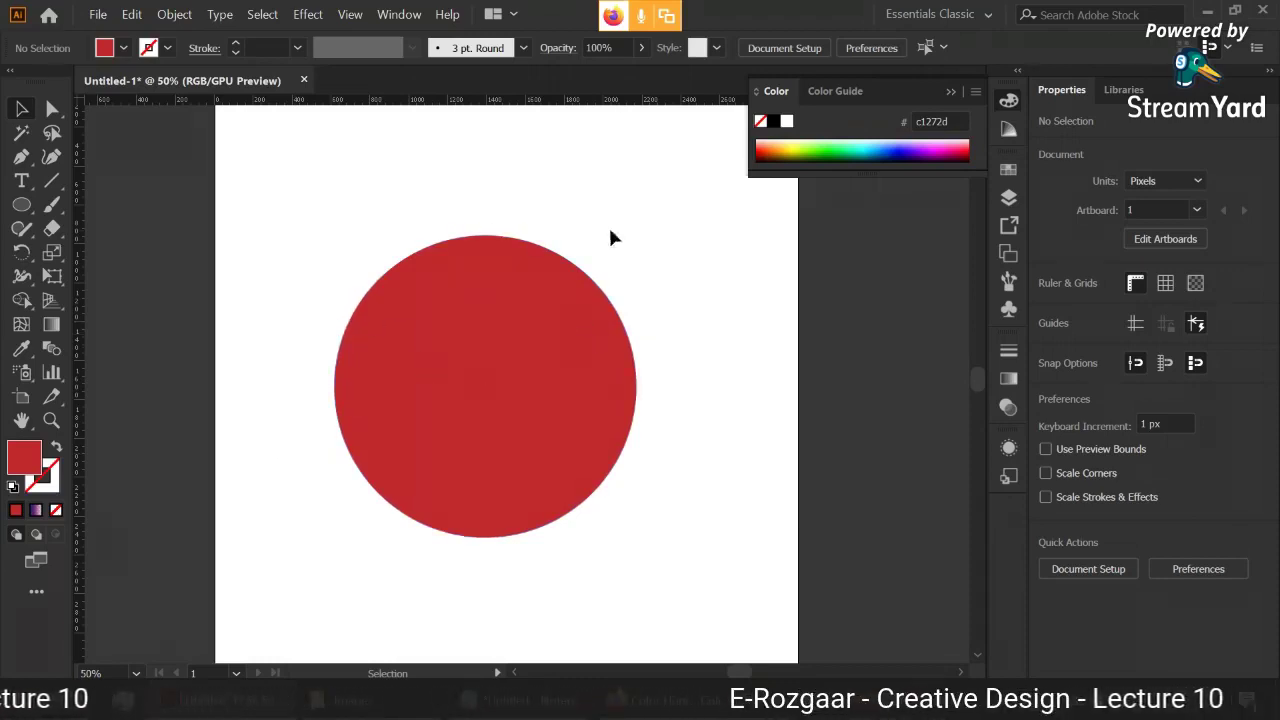
# - Enlarge the Eraser tip to nearly two fifths of the red circle's diameter
pyautogui.click(52, 228)
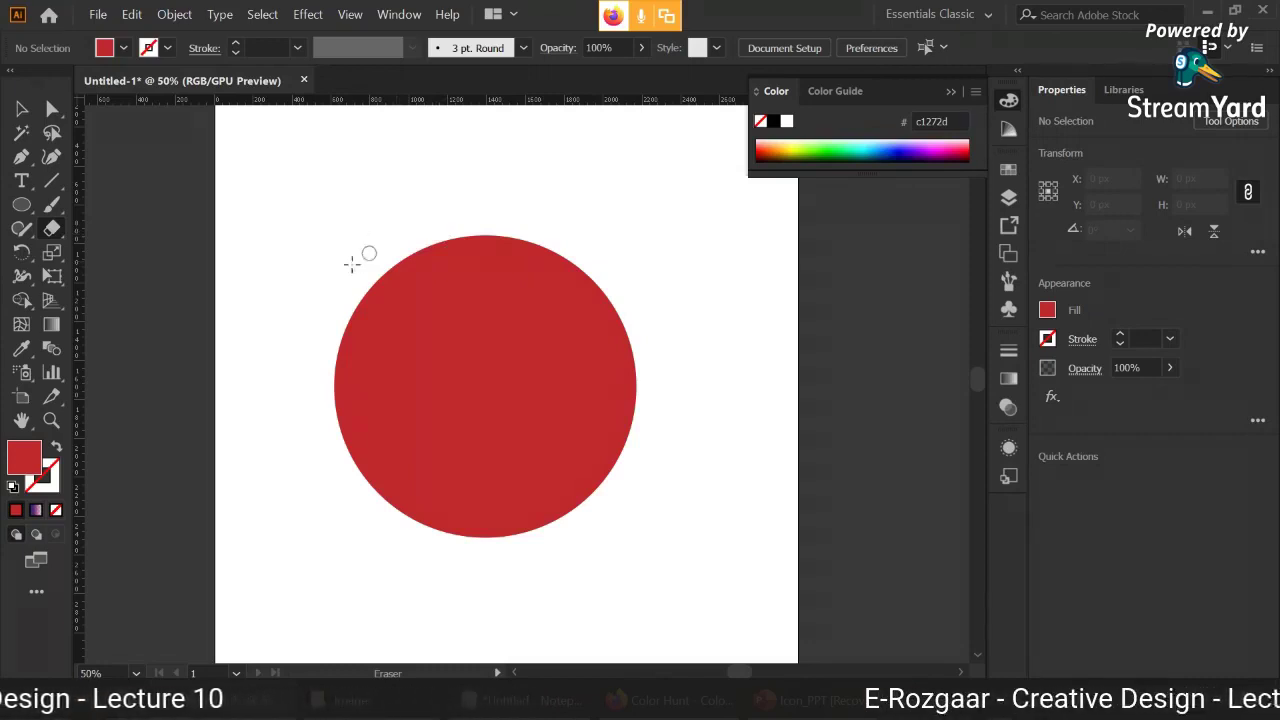
pyautogui.press(']')
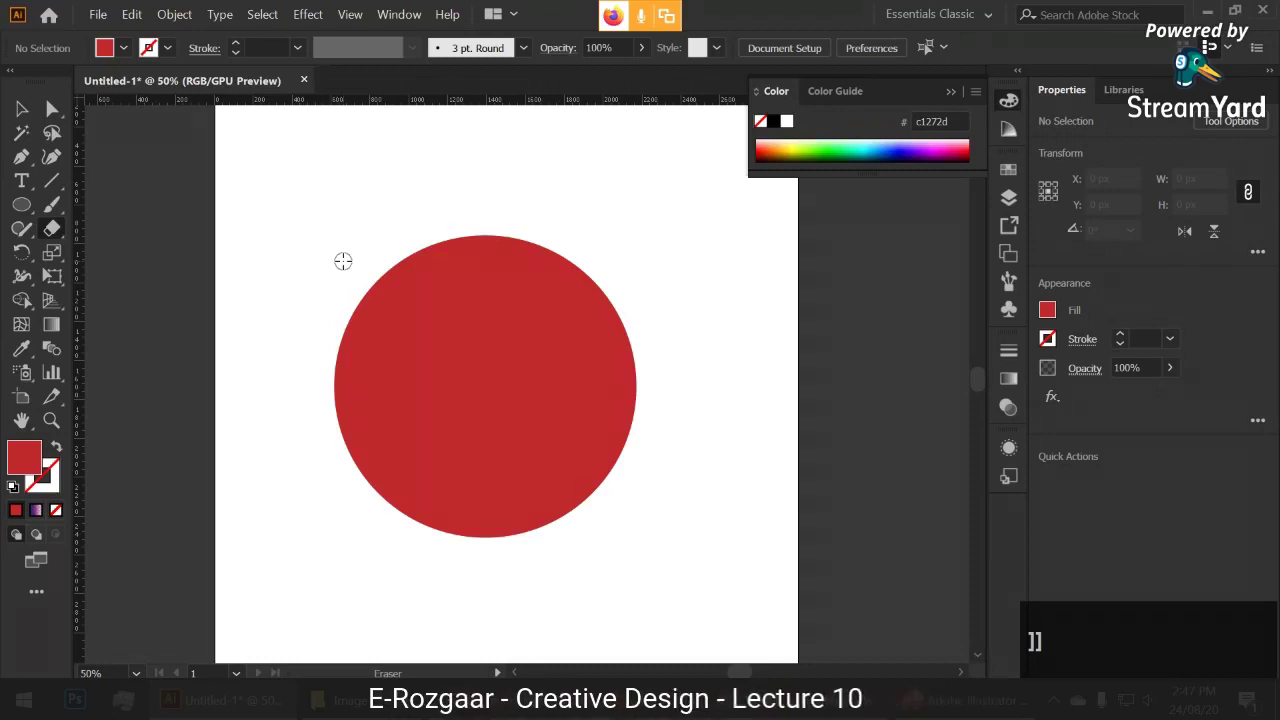
pyautogui.press(']')
pyautogui.press(']')
pyautogui.press(']')
pyautogui.press(']')
pyautogui.press(']')
pyautogui.press(']')
pyautogui.press(']')
pyautogui.press(']')
pyautogui.press(']')
pyautogui.press(']')
pyautogui.press(']')
pyautogui.press(']')
pyautogui.press(']')
pyautogui.press(']')
pyautogui.press(']')
pyautogui.press(']')
pyautogui.press(']')
pyautogui.press(']')
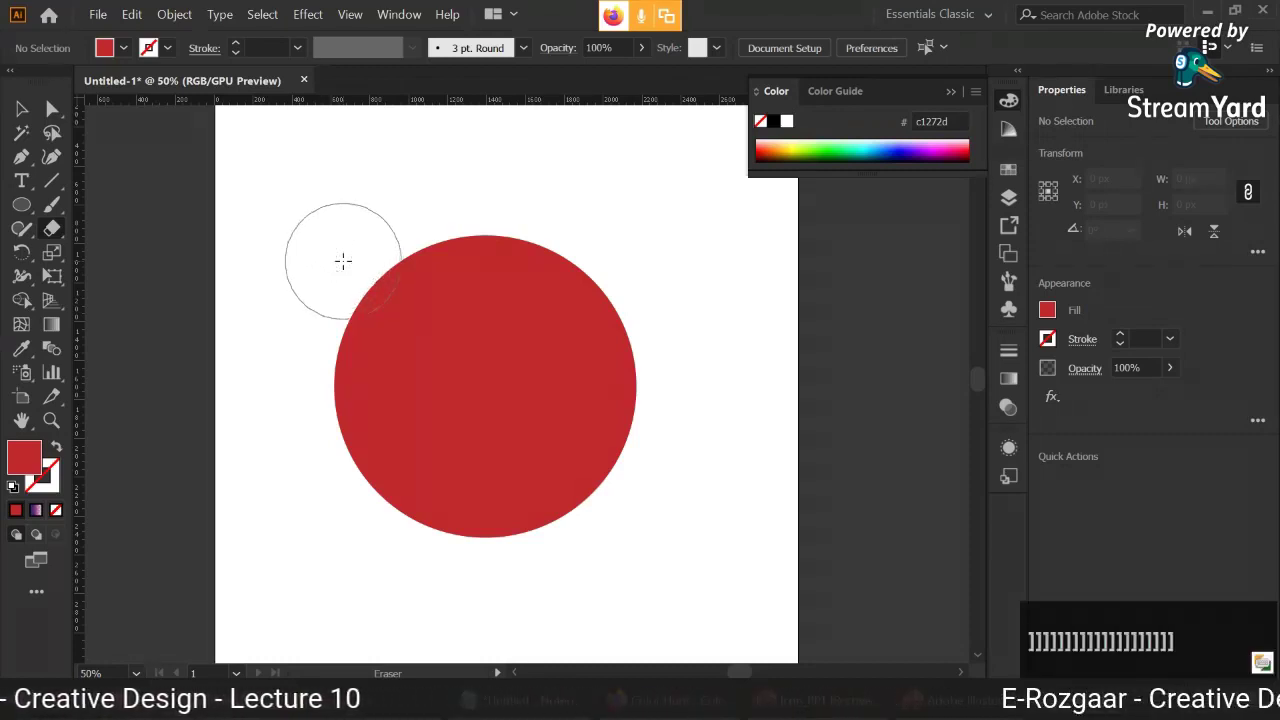
# - Shrink the Eraser tip back to a small size
pyautogui.press('[')
pyautogui.press('[')
pyautogui.press('[')
pyautogui.press('[')
pyautogui.press('[')
pyautogui.press('[')
pyautogui.press('[')
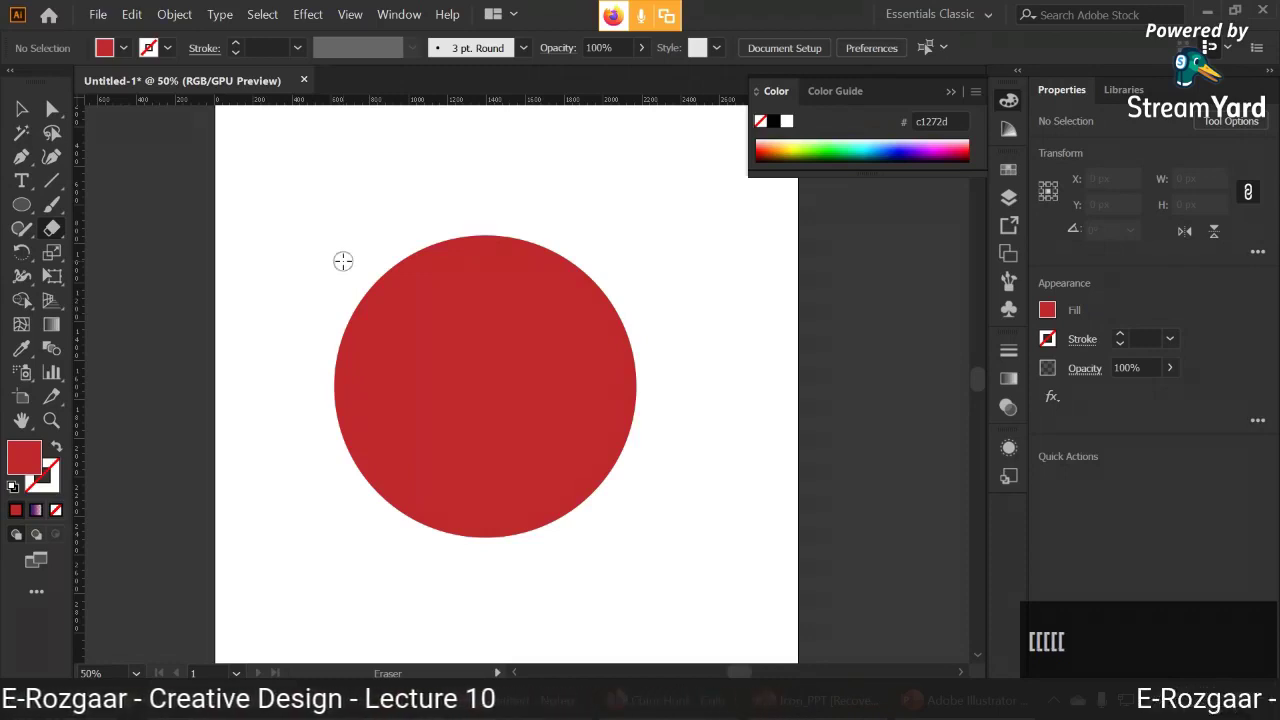
# - Enlarge the Eraser tip to about a third of the circle's diameter and reduce it to about half that size
pyautogui.press(']')
pyautogui.press(']')
pyautogui.press(']')
pyautogui.press(']')
pyautogui.press(']')
pyautogui.press(']')
pyautogui.press(']')
pyautogui.press(']')
pyautogui.press(']')
pyautogui.press(']')
pyautogui.press(']')
pyautogui.press(']')
pyautogui.press(']')
pyautogui.press(']')
pyautogui.press(']')
pyautogui.press(']')
pyautogui.press(']')
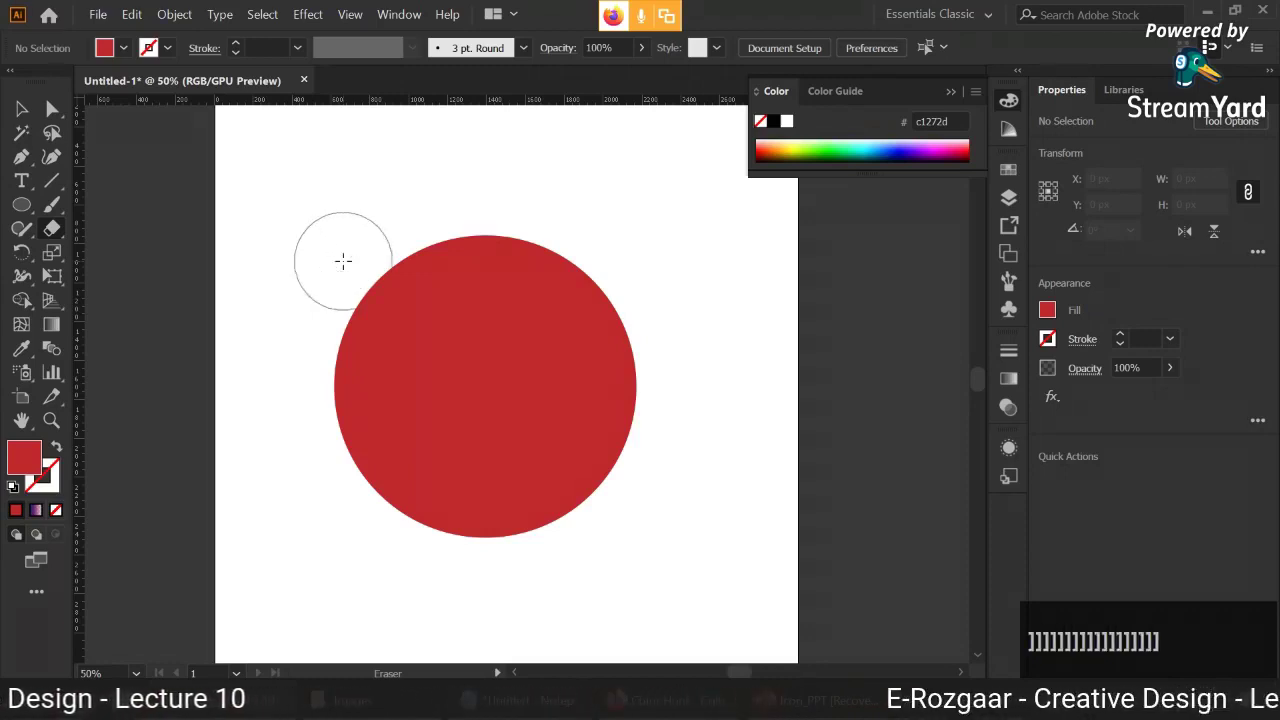
pyautogui.press('[')
pyautogui.press('[')
pyautogui.press('[')
pyautogui.press('[')
pyautogui.press('[')
pyautogui.press('[')
pyautogui.press('[')
pyautogui.press('[')
pyautogui.press('[')
pyautogui.press('[')
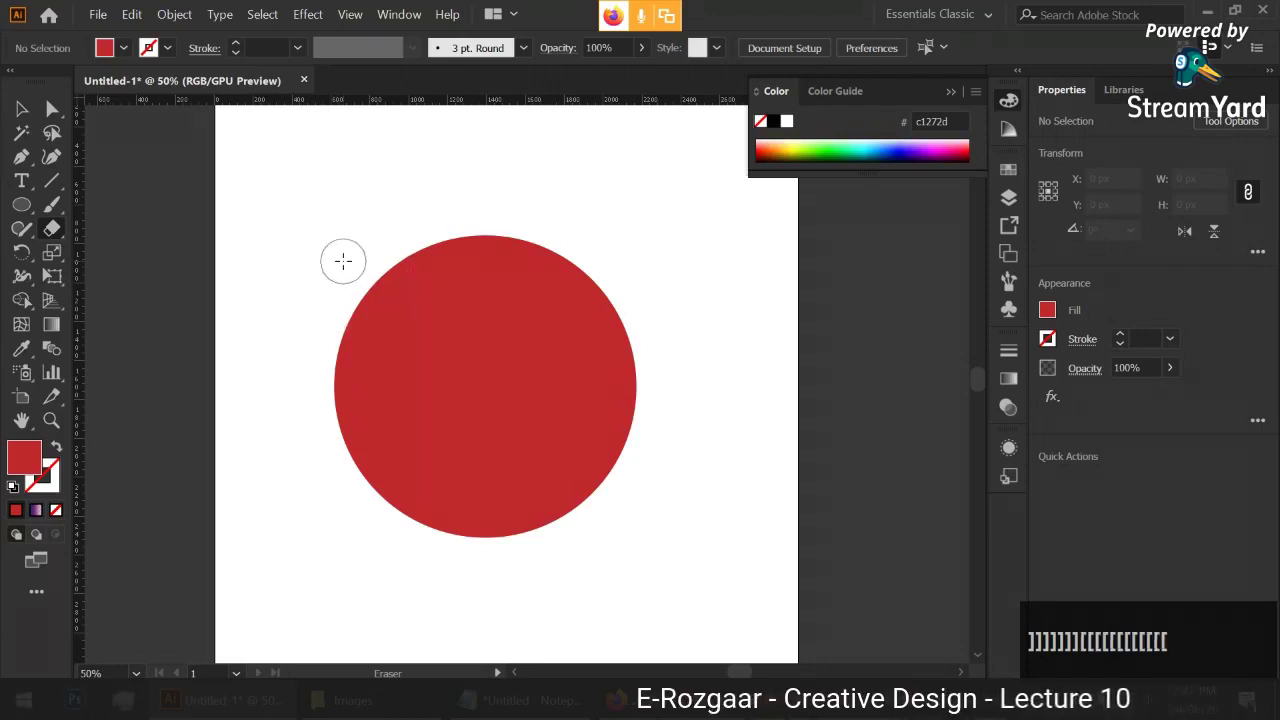
# - Erase a wide diagonal band through the circle with an Eraser tip about 30% of its diameter, and undo the erasure
pyautogui.press(']')
pyautogui.press(']')
pyautogui.press(']')
pyautogui.press(']')
pyautogui.press(']')
pyautogui.press(']')
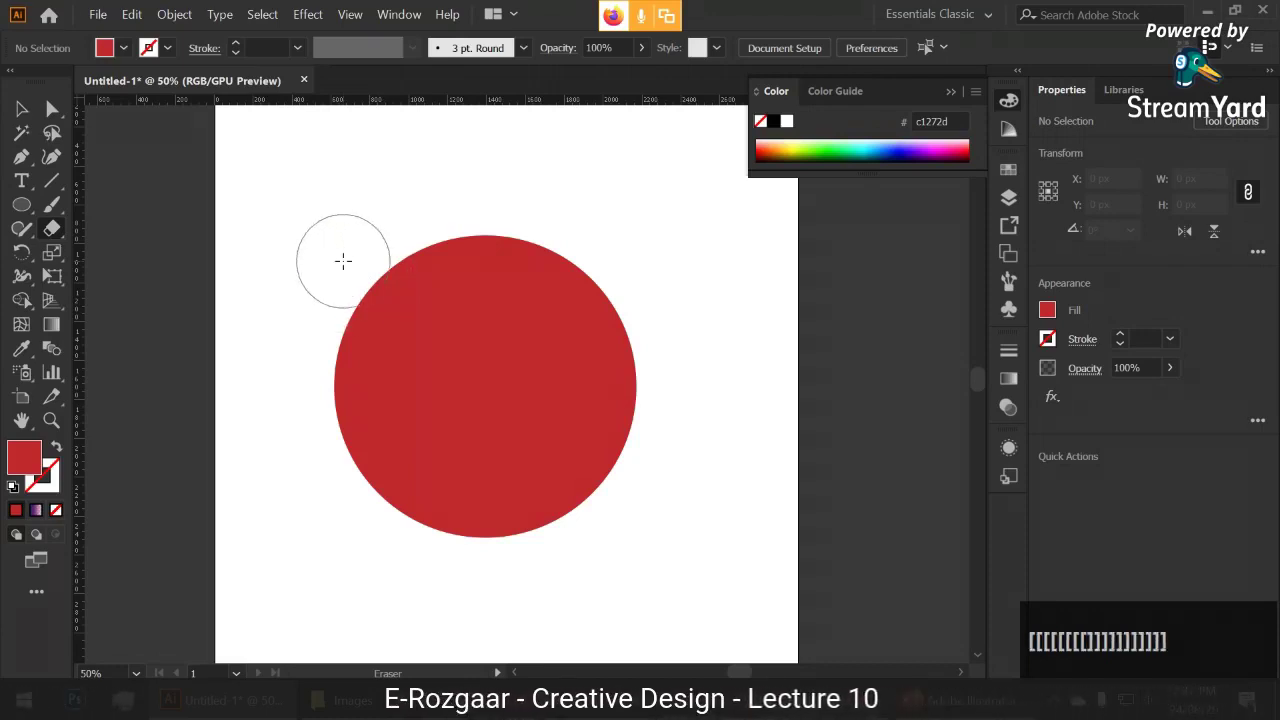
pyautogui.moveTo(312, 252)
pyautogui.mouseDown()
pyautogui.moveTo(314, 240)
pyautogui.moveTo(640, 517)
pyautogui.mouseUp()
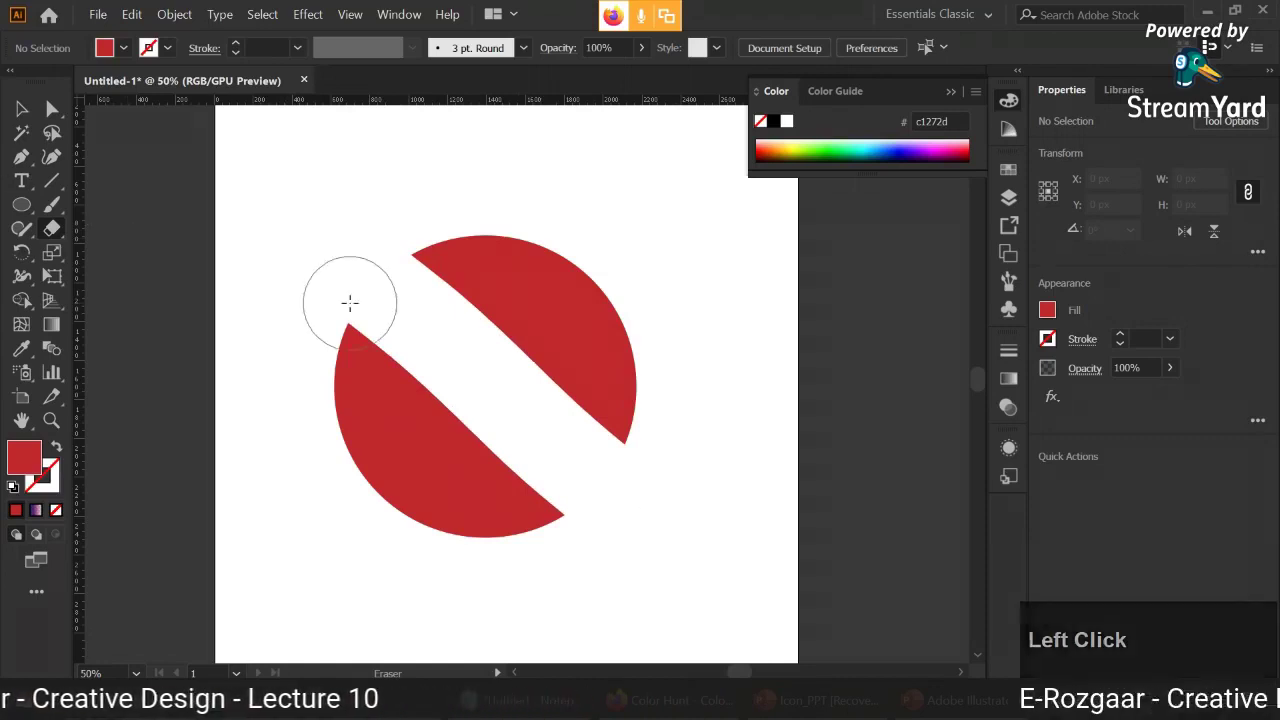
pyautogui.hotkey('ctrl', 'z')
# - Reduce the Eraser tip, erase a narrow diagonal band from the circle's upper left to its lower right, and undo the erasure
pyautogui.keyDown('alt'); pyautogui.scroll(2, 380, 366); pyautogui.keyUp('alt')
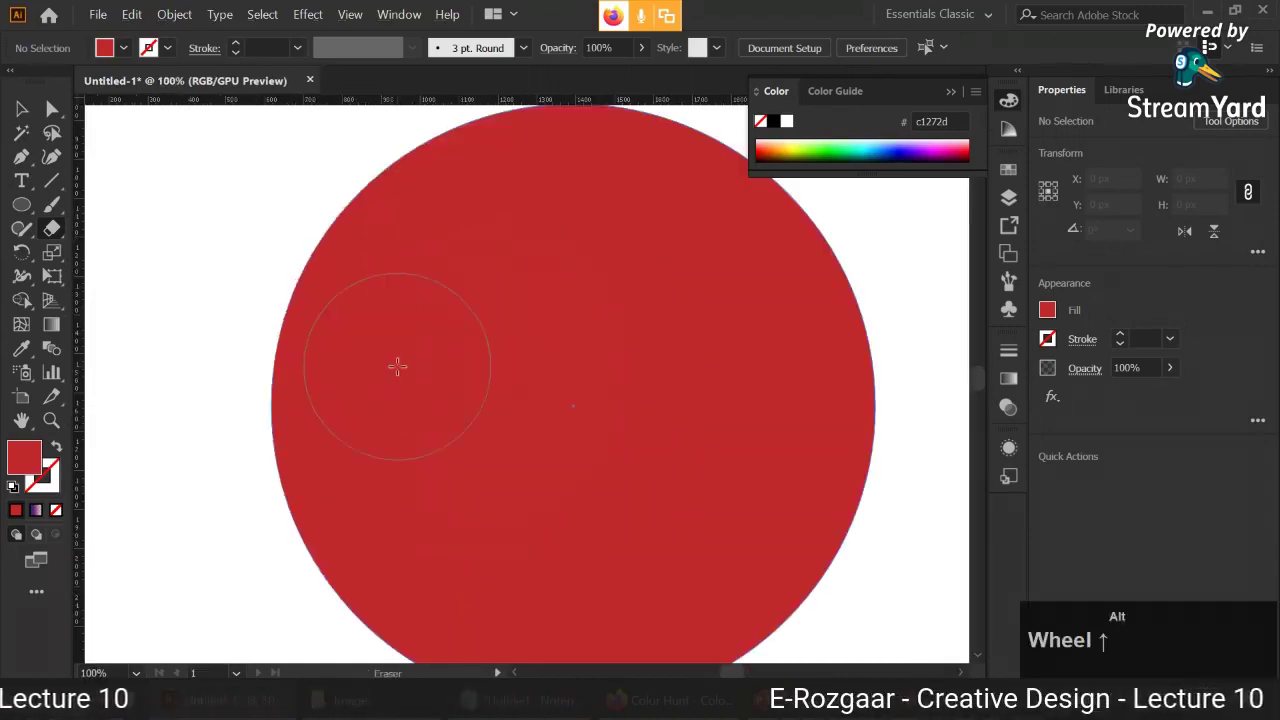
pyautogui.keyDown('alt'); pyautogui.scroll(-1, 374, 366); pyautogui.keyUp('alt')
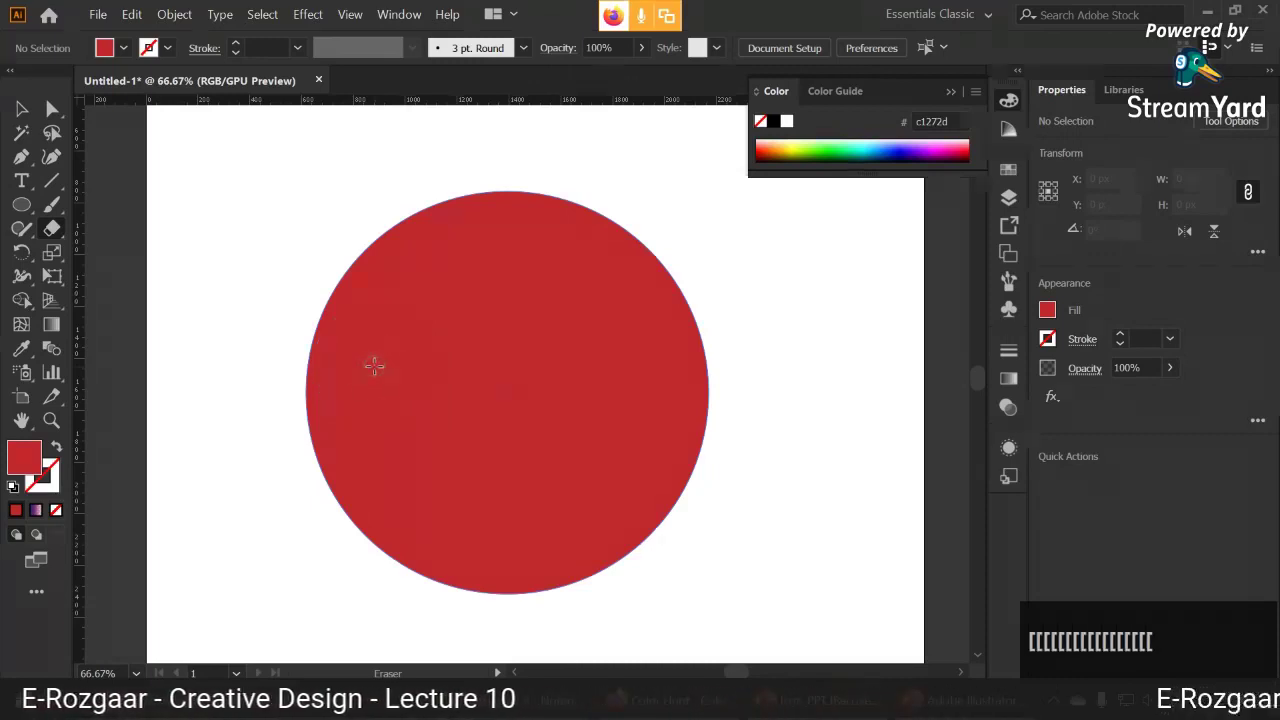
pyautogui.keyDown('alt'); pyautogui.scroll(1, 374, 366); pyautogui.keyUp('alt')
pyautogui.click(369, 323)
pyautogui.moveTo(172, 184)
pyautogui.mouseDown()
pyautogui.moveTo(658, 407)
pyautogui.moveTo(850, 468)
pyautogui.mouseUp()
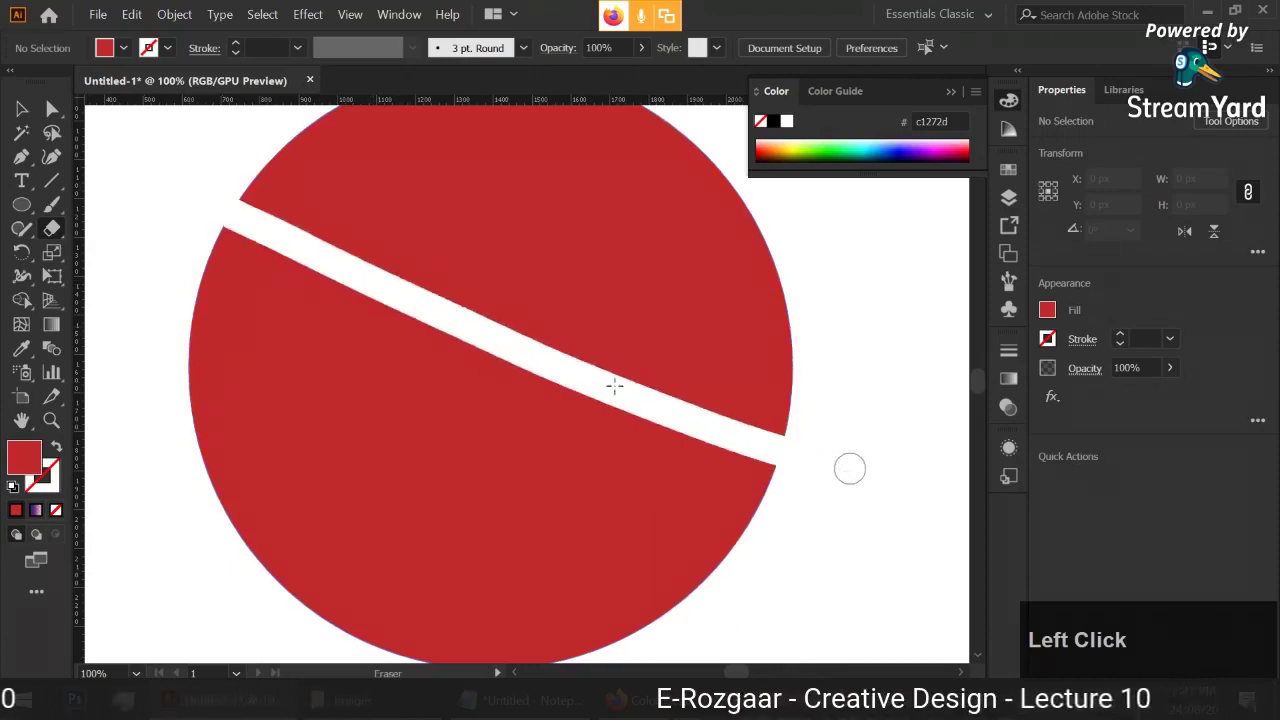
pyautogui.hotkey('ctrl', 'z')
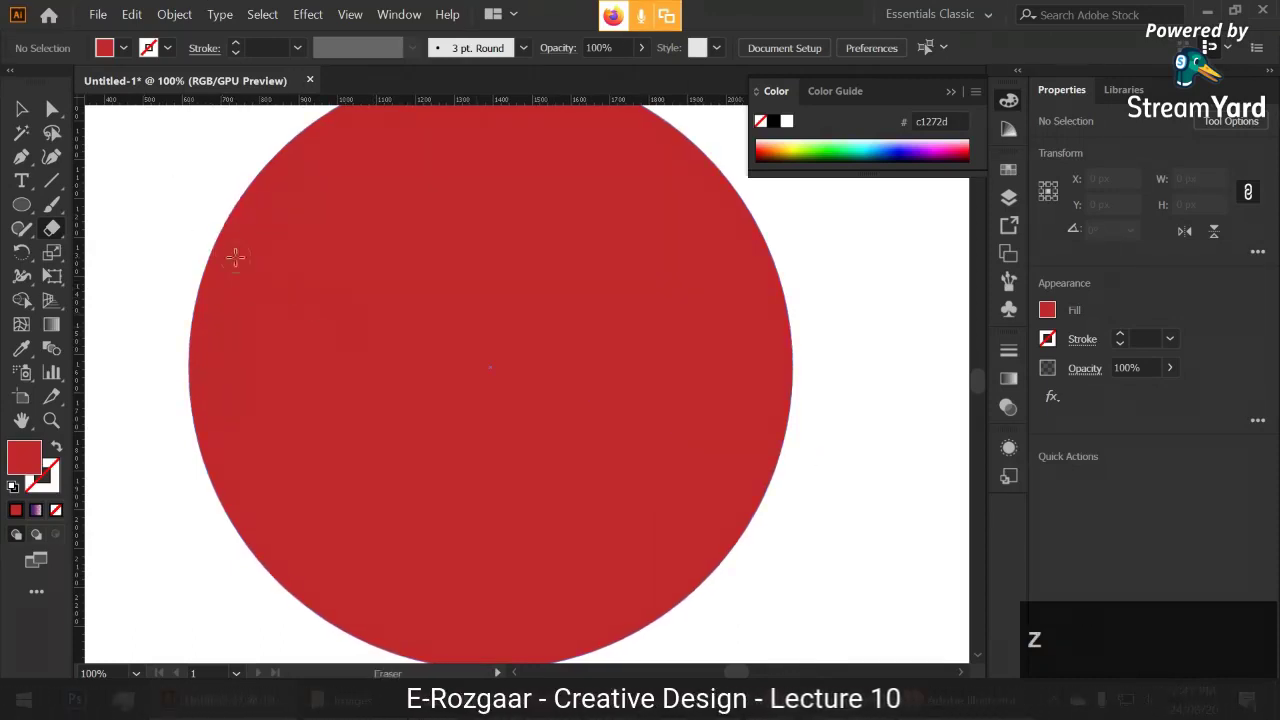
# - Erase a narrow wavy band across the circle from its left edge to its right edge, and undo the erasure
pyautogui.moveTo(178, 238)
pyautogui.mouseDown()
pyautogui.moveTo(466, 317)
pyautogui.moveTo(743, 457)
pyautogui.moveTo(908, 384)
pyautogui.moveTo(842, 419)
pyautogui.mouseUp()
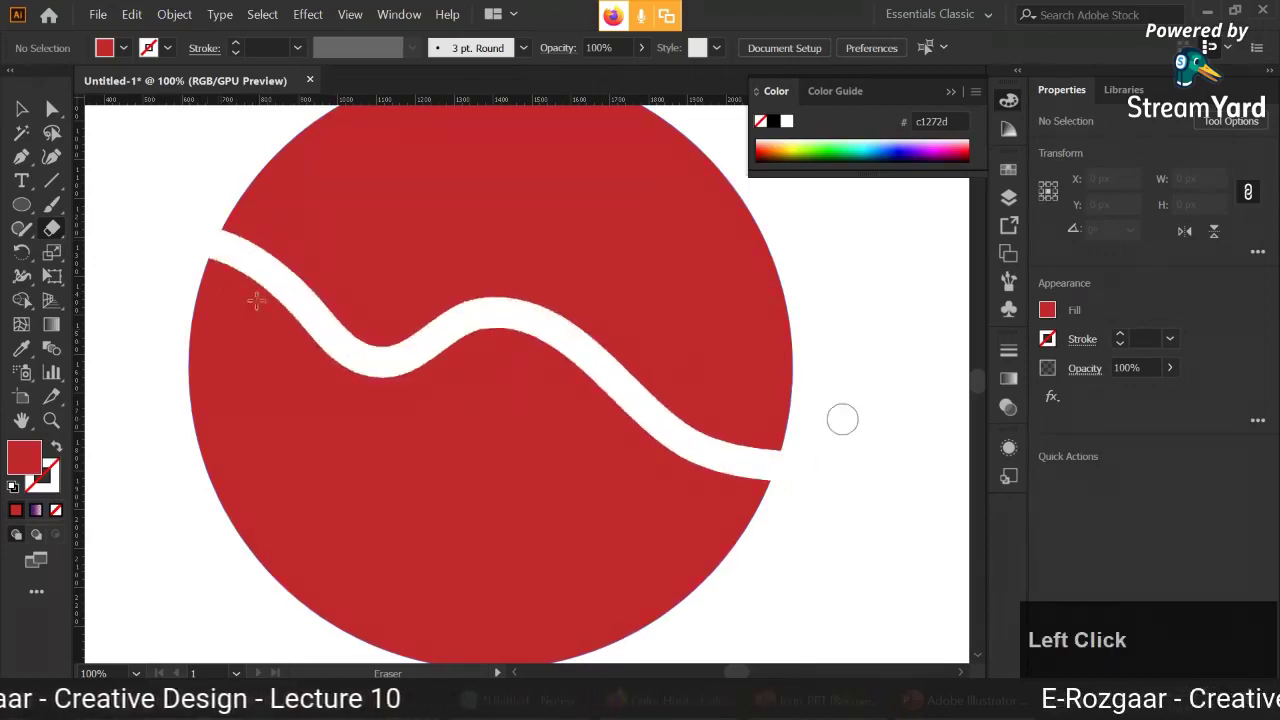
pyautogui.press('ctrl')
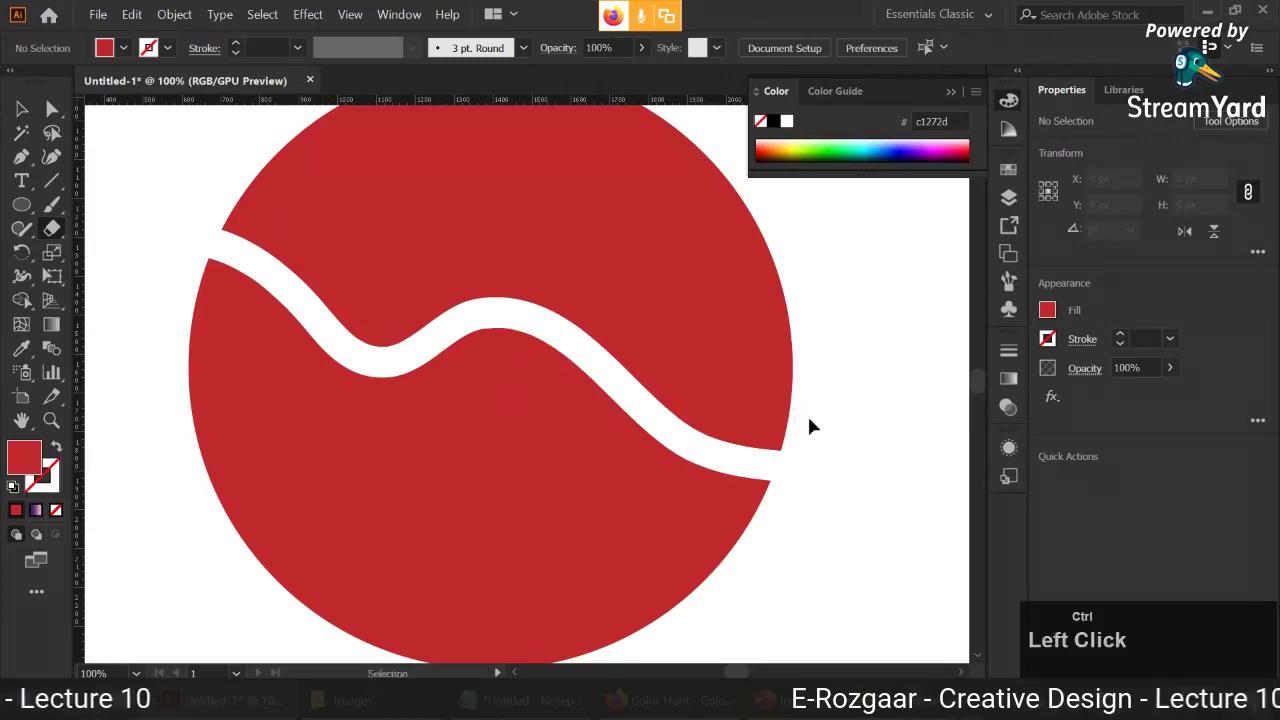
pyautogui.hotkey('ctrl', 'z')
pyautogui.scroll(-2, 272, 277)
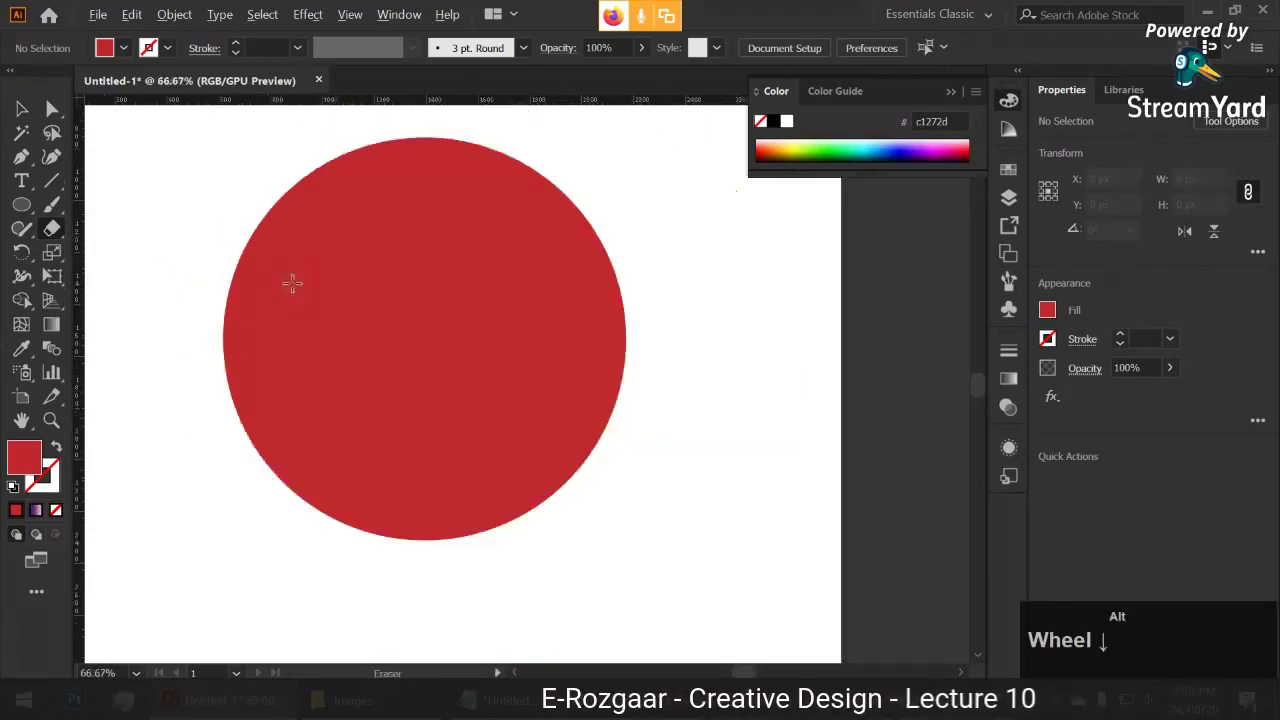
pyautogui.moveTo(291, 283); pyautogui.dragTo(309, 346)
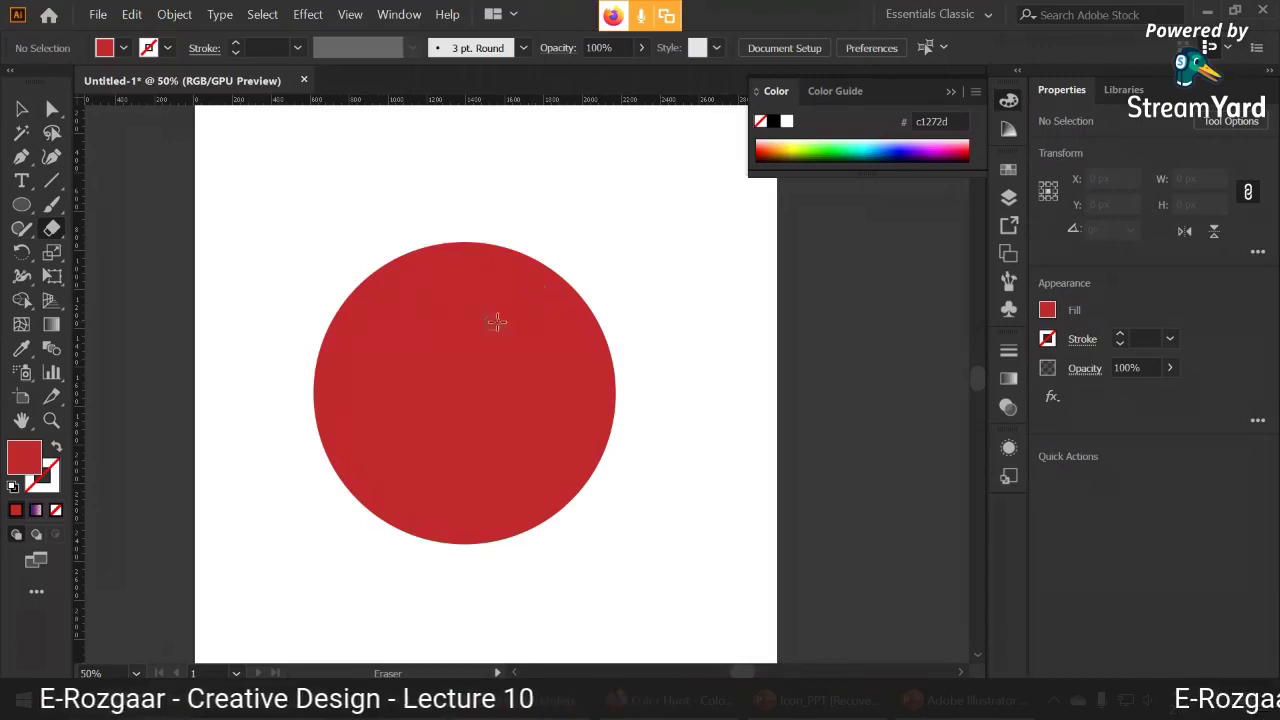
# - Select the red circle and cut its outline at two points on the upper-left arc with the Scissors tool
pyautogui.click(23, 110)
pyautogui.click(398, 294)
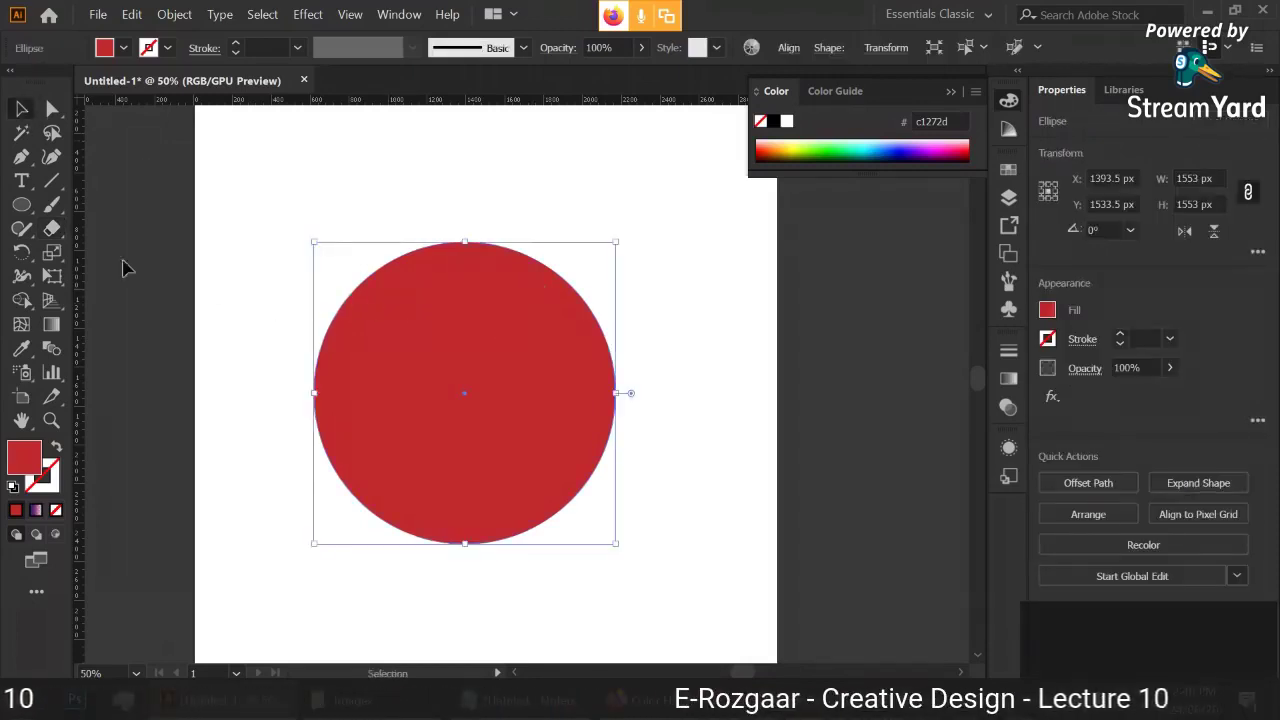
pyautogui.rightClick(55, 232)
pyautogui.click(140, 258)
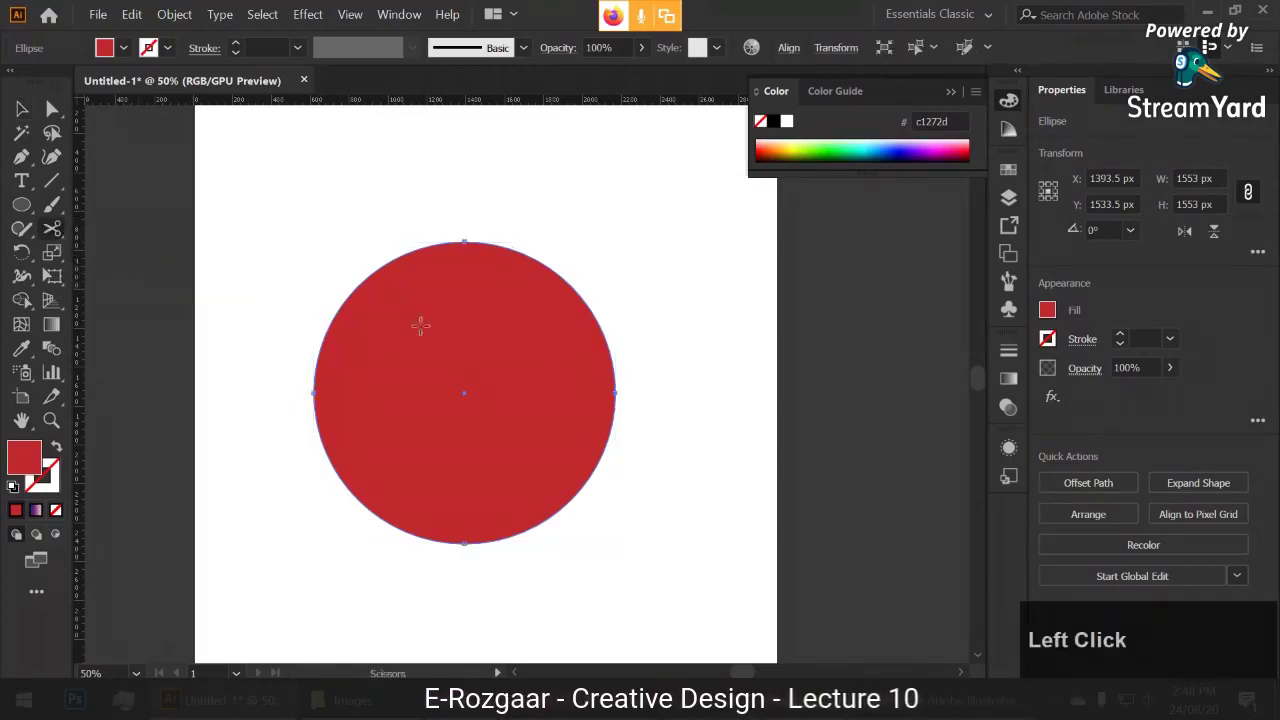
pyautogui.scroll(2, 393, 336)
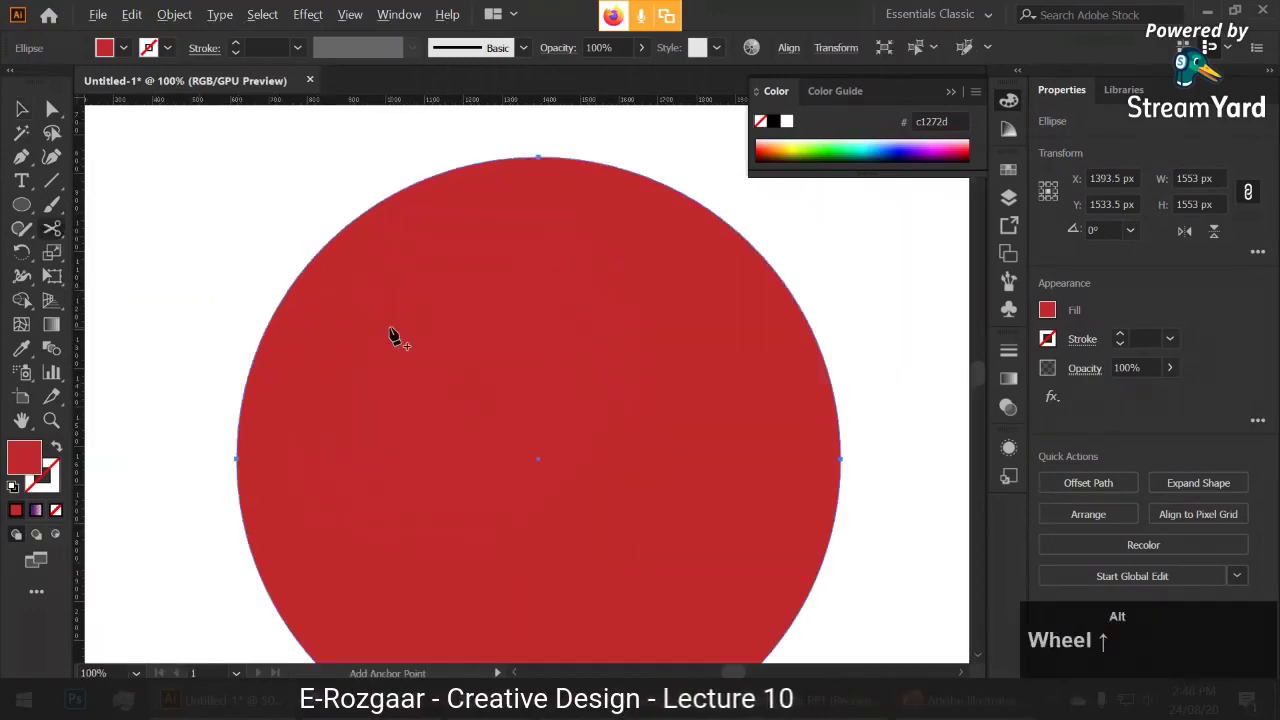
pyautogui.click(334, 237)
pyautogui.press('z')
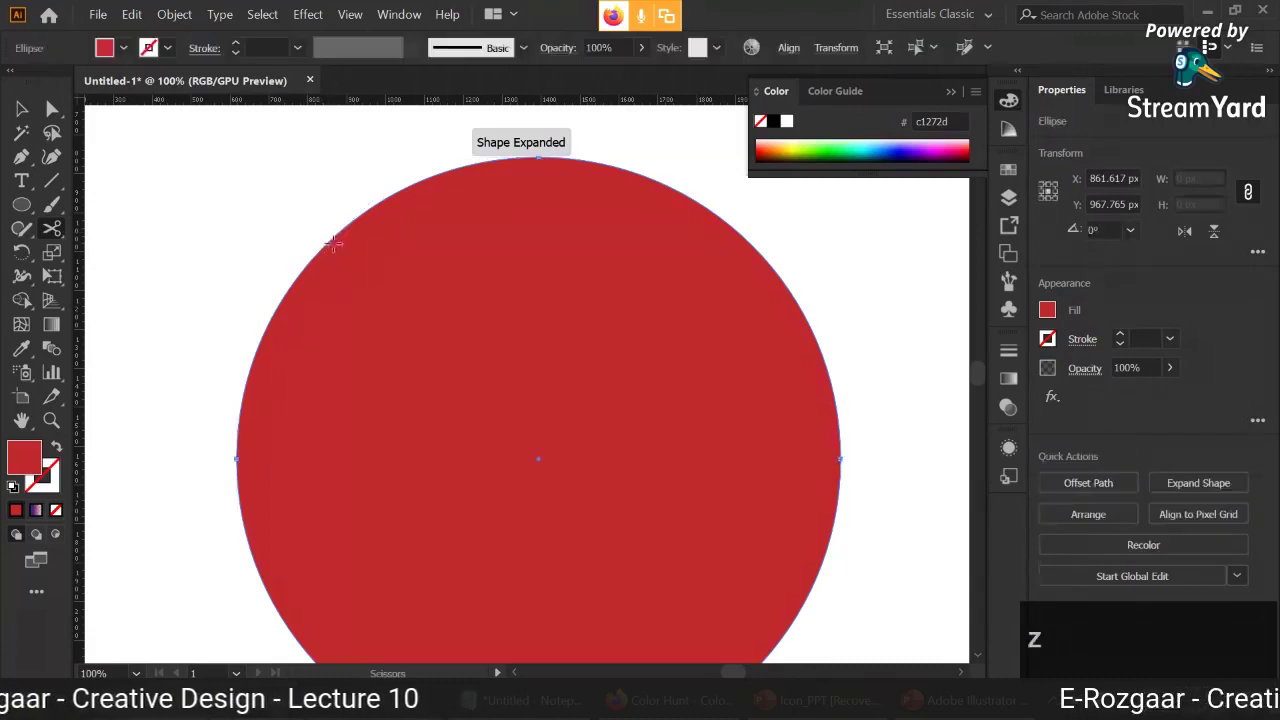
pyautogui.click(435, 173)
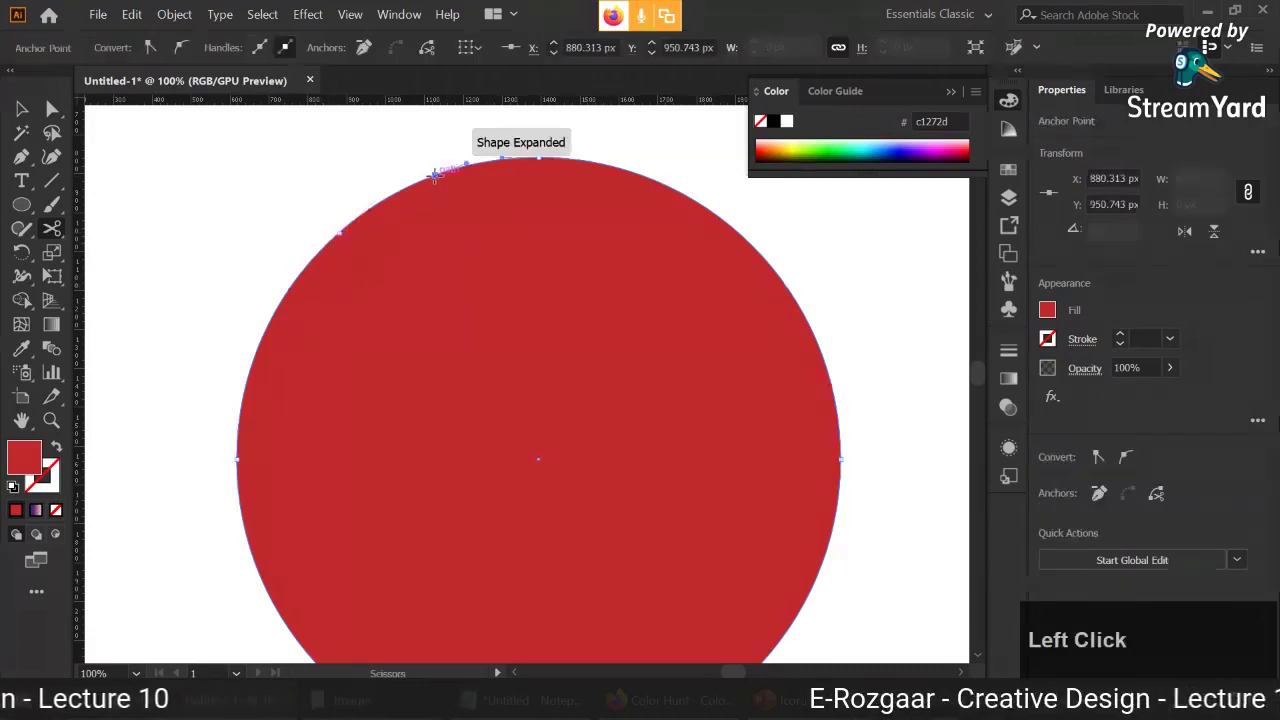
pyautogui.click(52, 108)
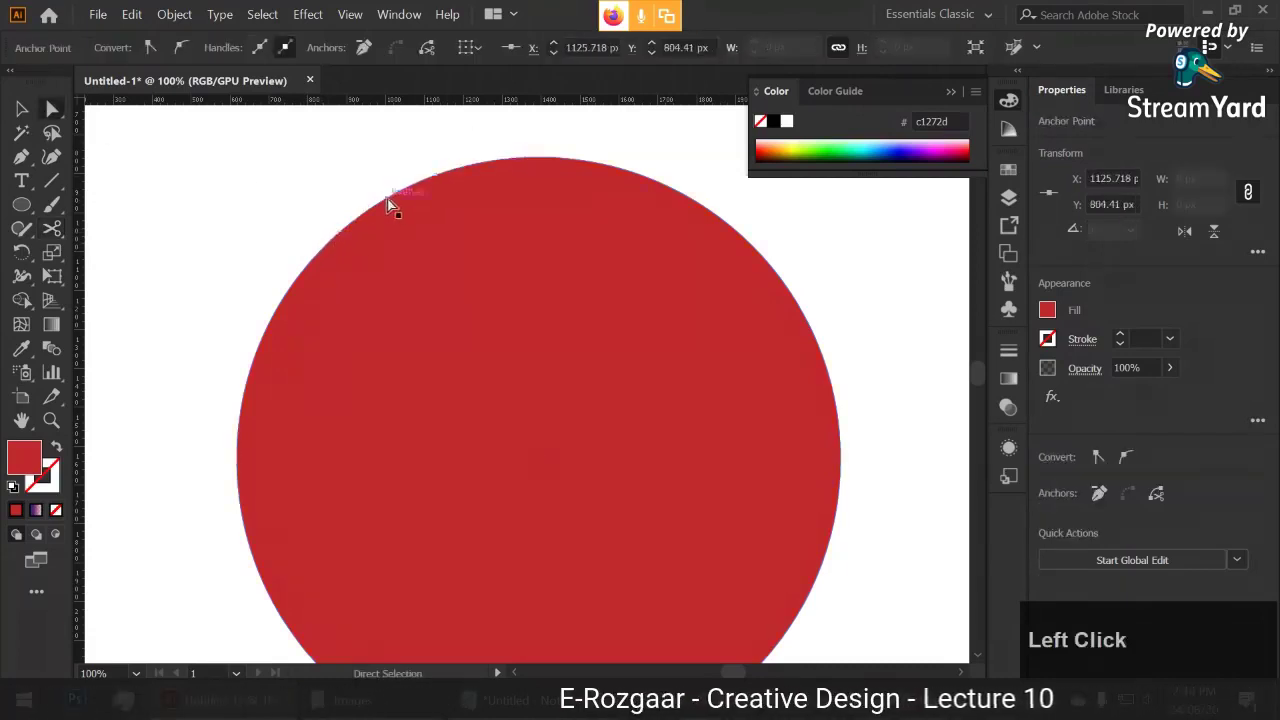
# - Try moving the cut segment and making another cut on the circle's upper-left arc, and undo the changes
pyautogui.moveTo(388, 199); pyautogui.dragTo(328, 180)
pyautogui.hotkey('ctrl', 'z')
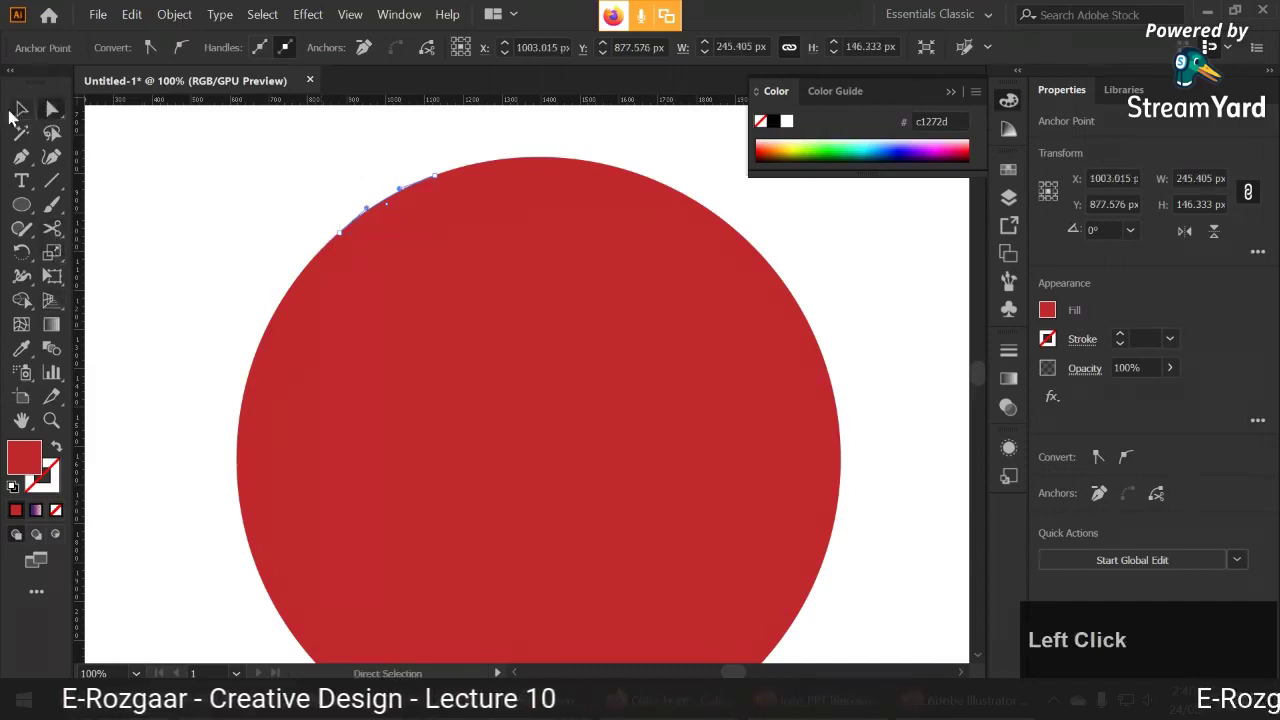
pyautogui.click(320, 250)
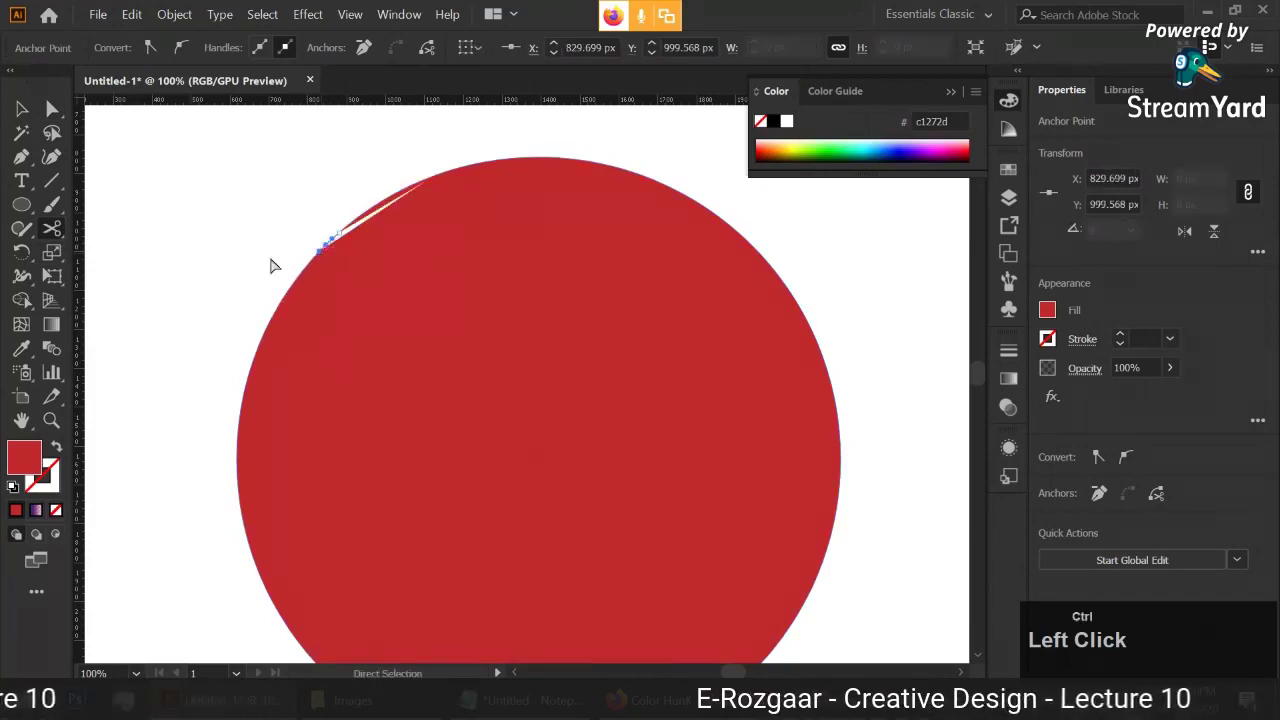
pyautogui.press('z')
# - Select the larger piece of the cut circle and give it a 26 pt black stroke
pyautogui.click(21, 108)
pyautogui.click(189, 194)
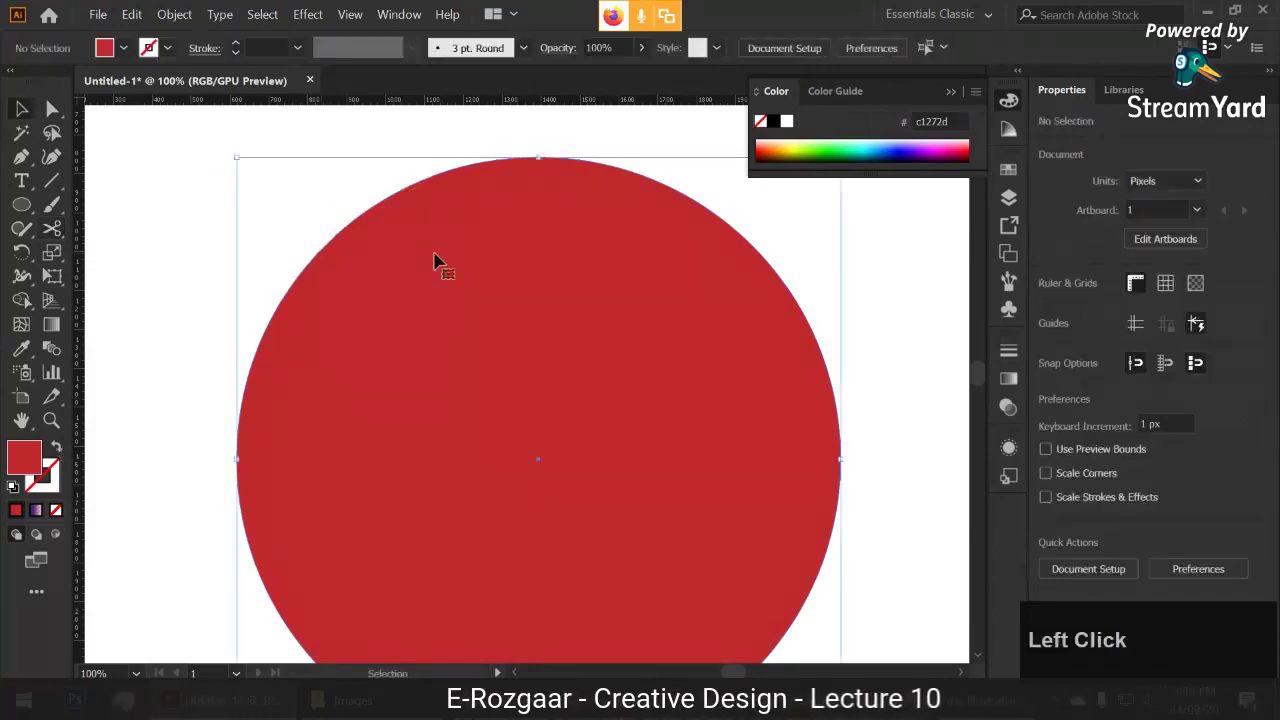
pyautogui.click(434, 263)
pyautogui.click(238, 45)
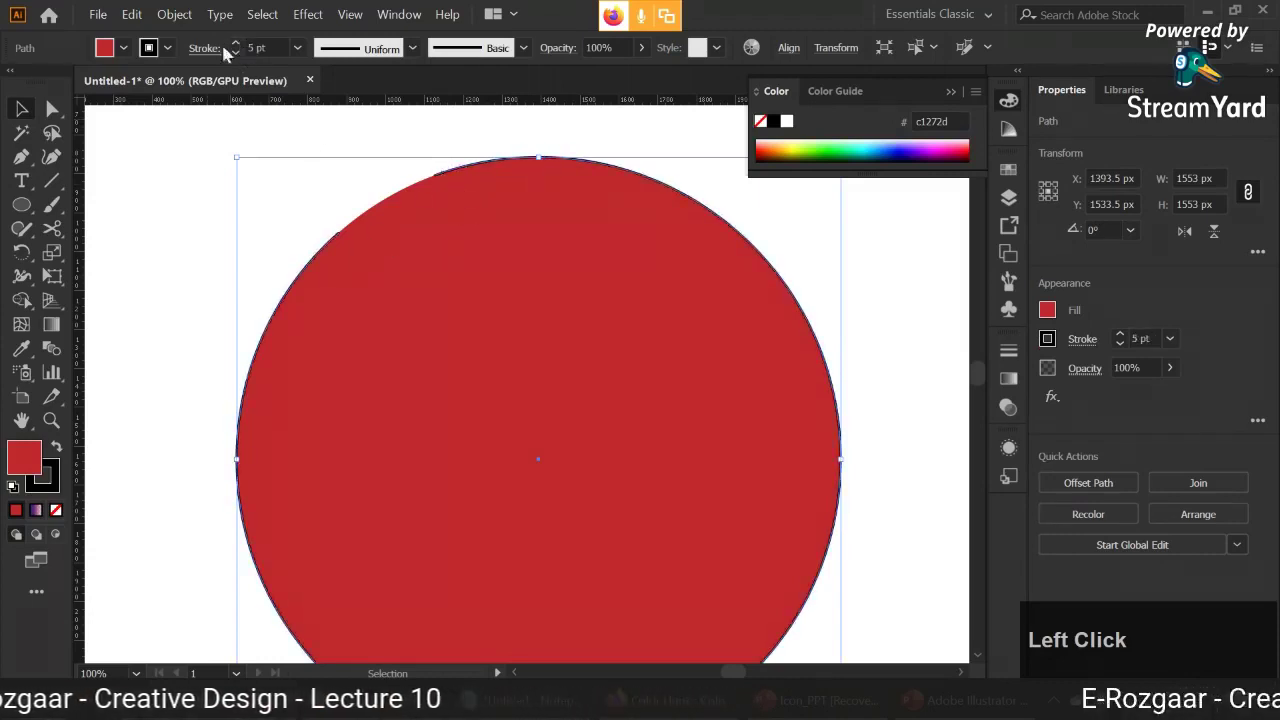
pyautogui.click(236, 43)
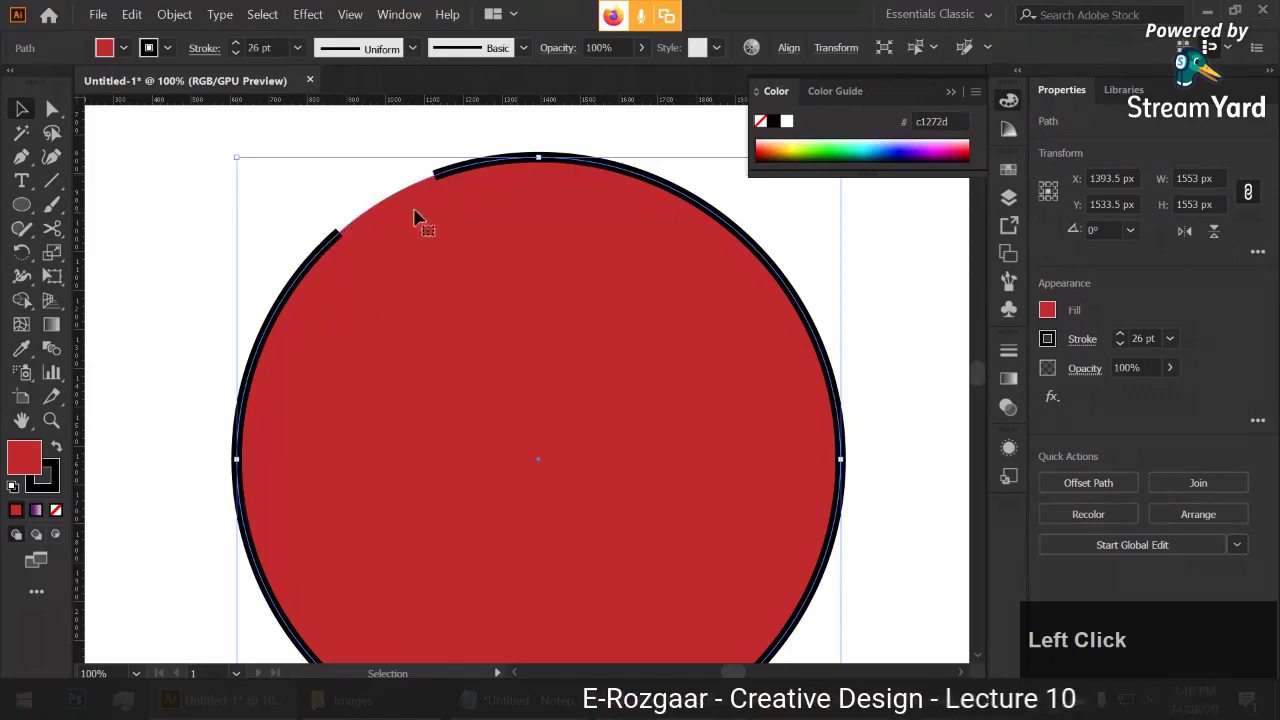
# - Swap the piece's fill and stroke colours and remove its fill, leaving a red outline
pyautogui.click(57, 451)
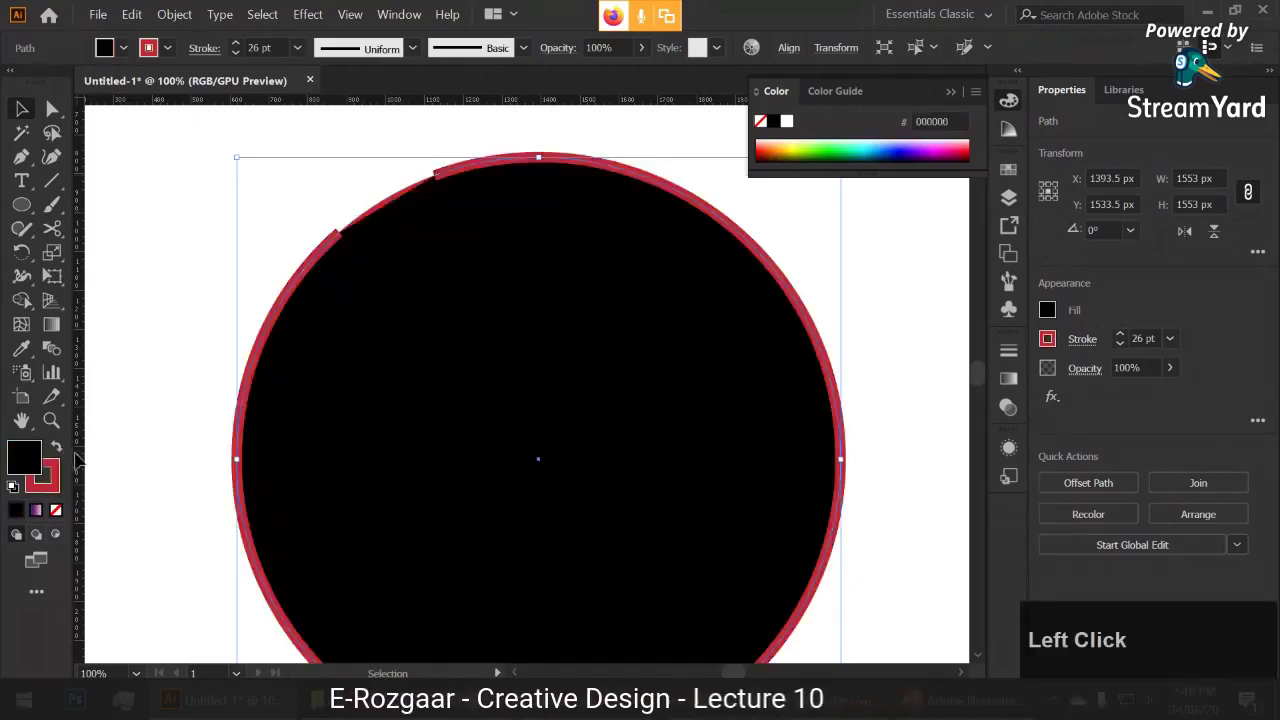
pyautogui.click(55, 510)
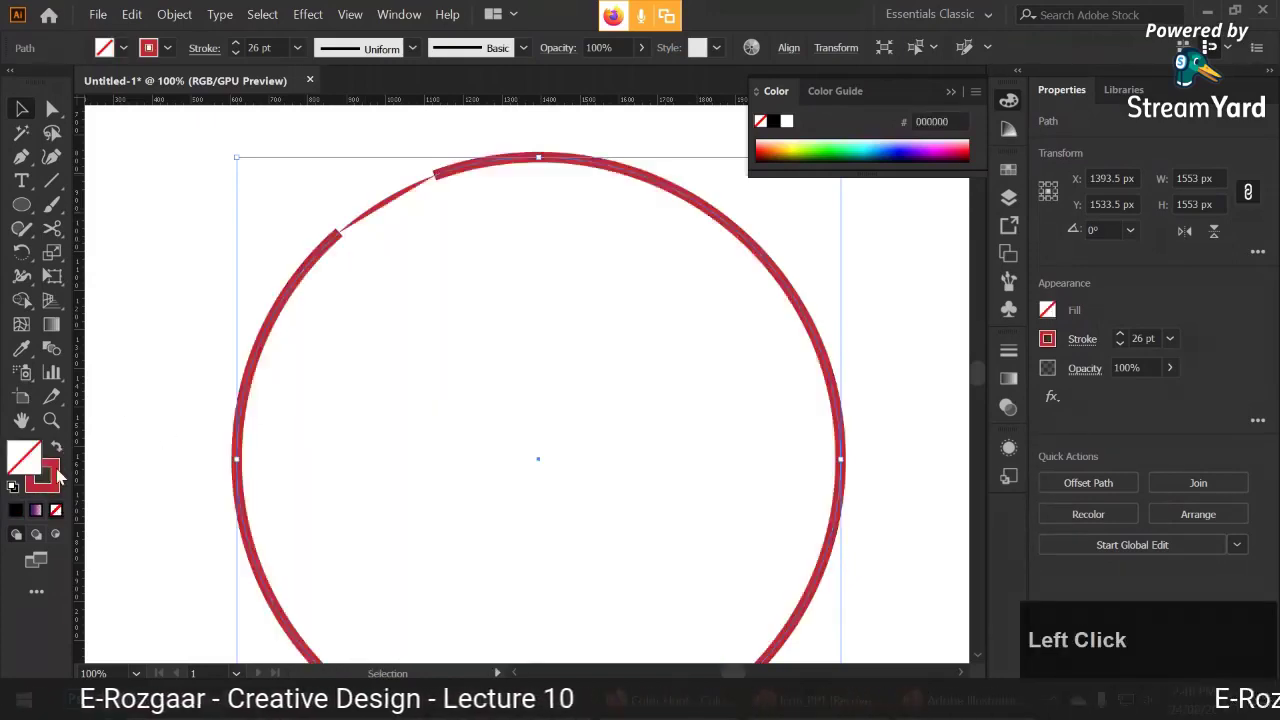
pyautogui.click(45, 478)
# - Cut the red outline at two points on the circle's lower-left arc with the Scissors tool
pyautogui.moveTo(166, 437)
pyautogui.mouseDown()
pyautogui.moveTo(125, 322)
pyautogui.moveTo(128, 333)
pyautogui.mouseUp()
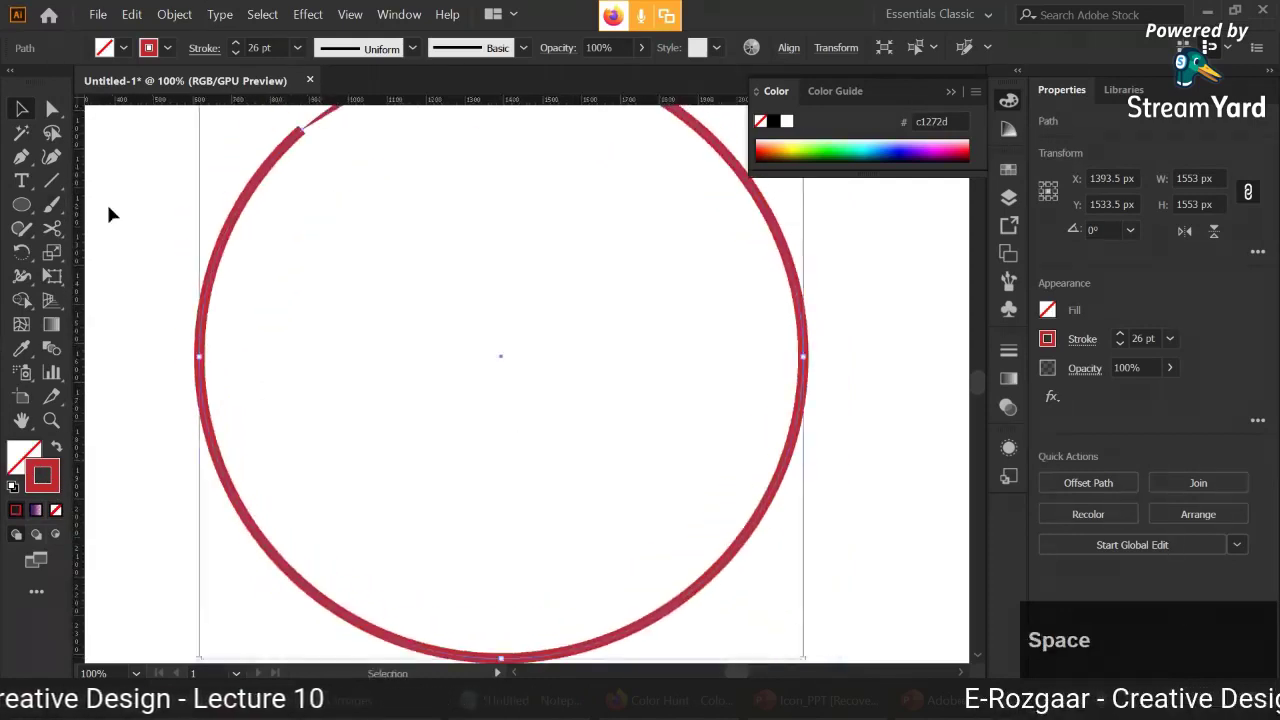
pyautogui.click(88, 244)
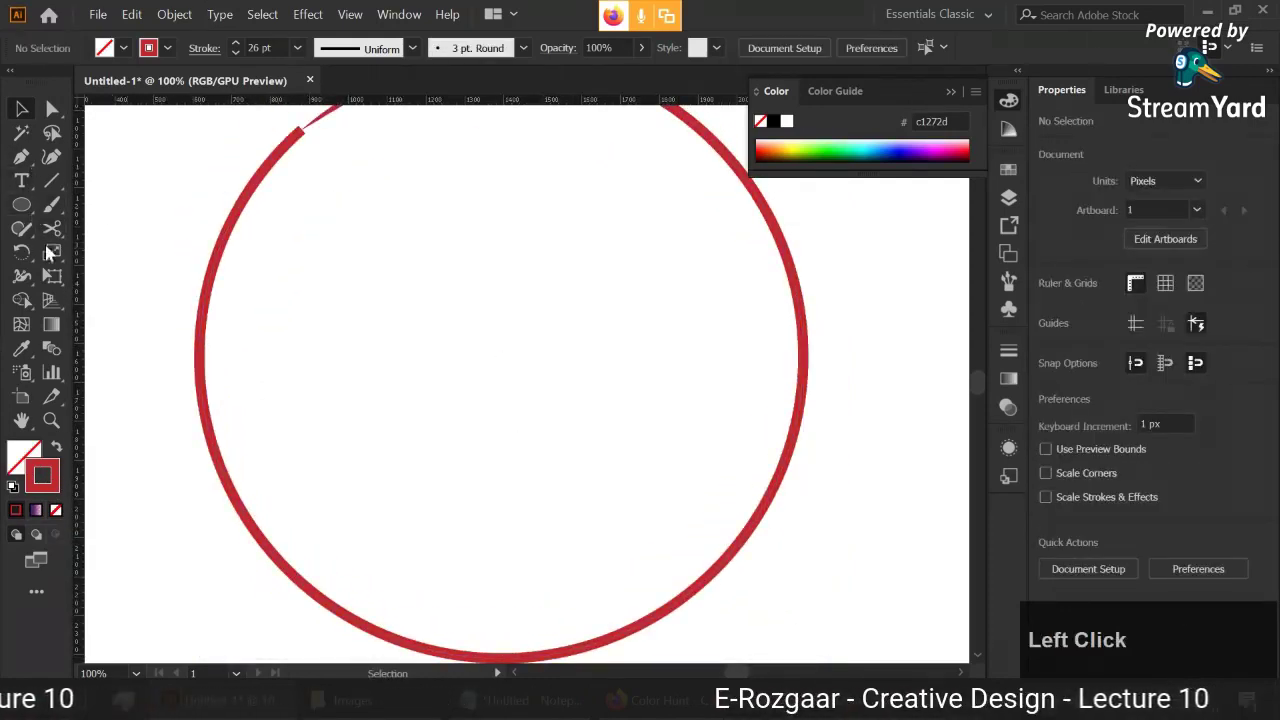
pyautogui.scroll(-3, 246, 347)
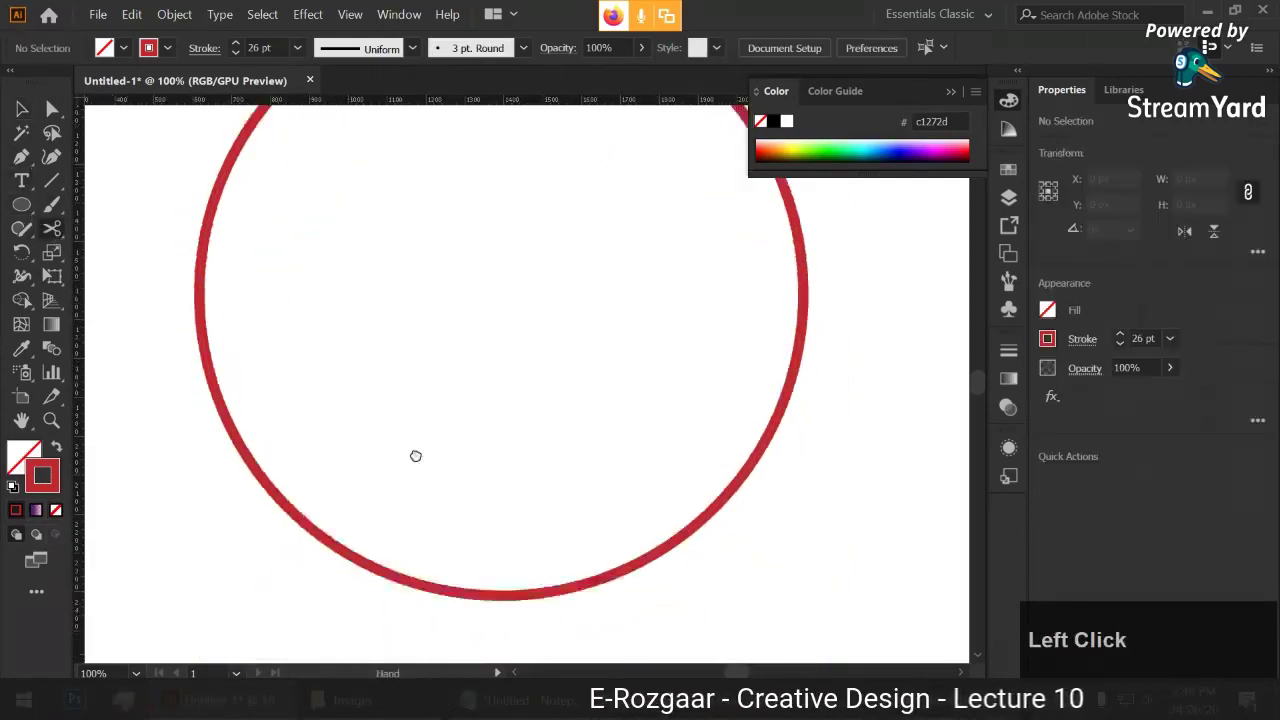
pyautogui.click(226, 358)
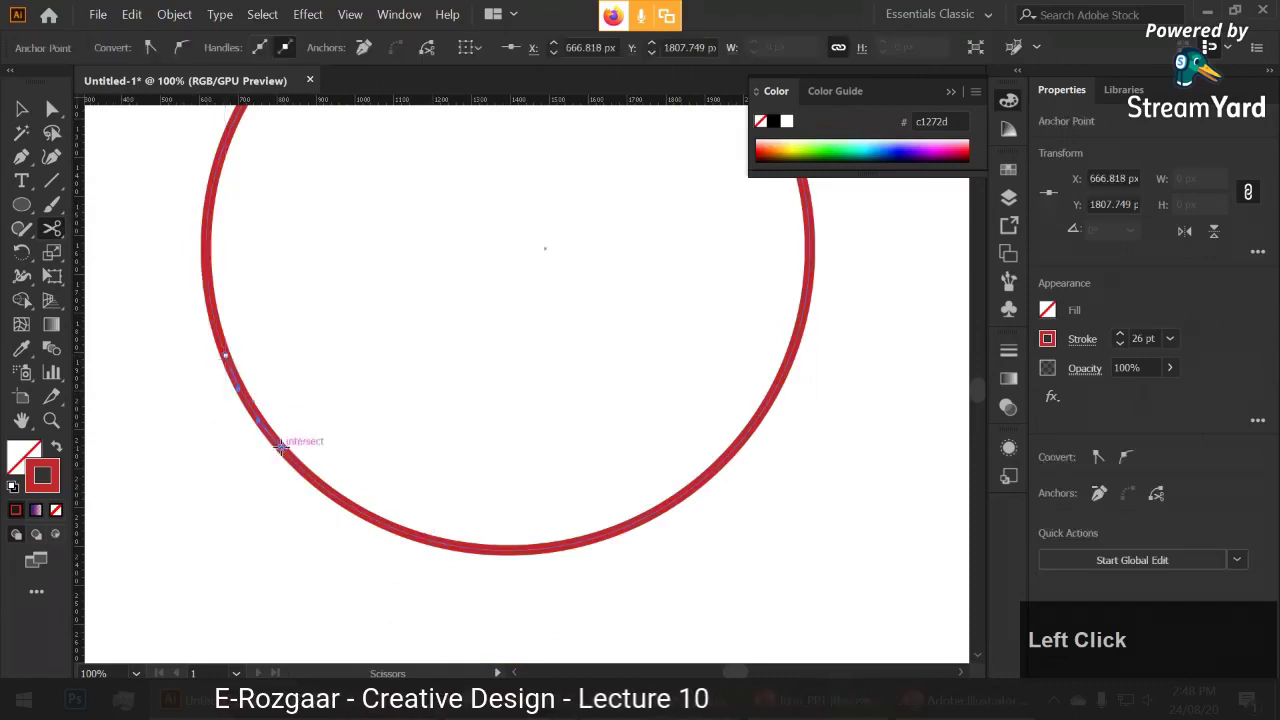
pyautogui.moveTo(246, 405); pyautogui.dragTo(277, 449)
pyautogui.hotkey('ctrl', 'z')
# - Pull both ends of the cut lower-left segment away from the circle with Direct Selection and delete the segment
pyautogui.moveTo(228, 360); pyautogui.dragTo(163, 371)
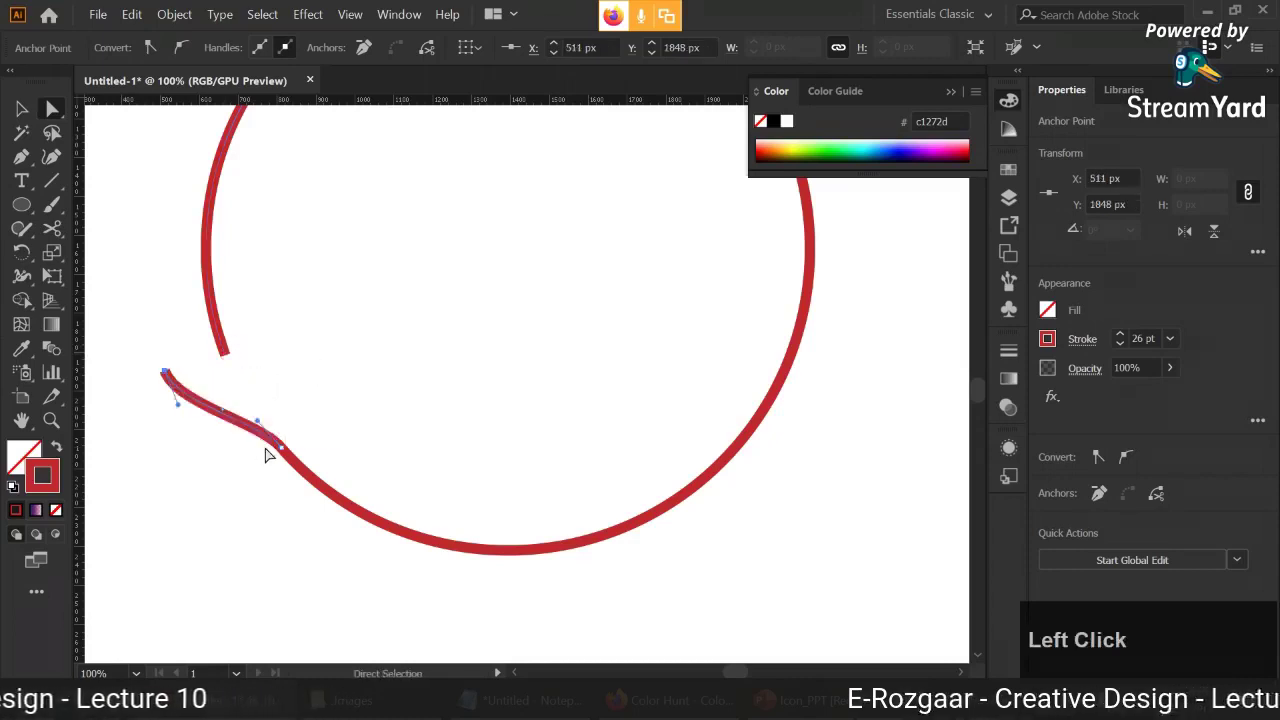
pyautogui.moveTo(280, 446); pyautogui.dragTo(229, 471)
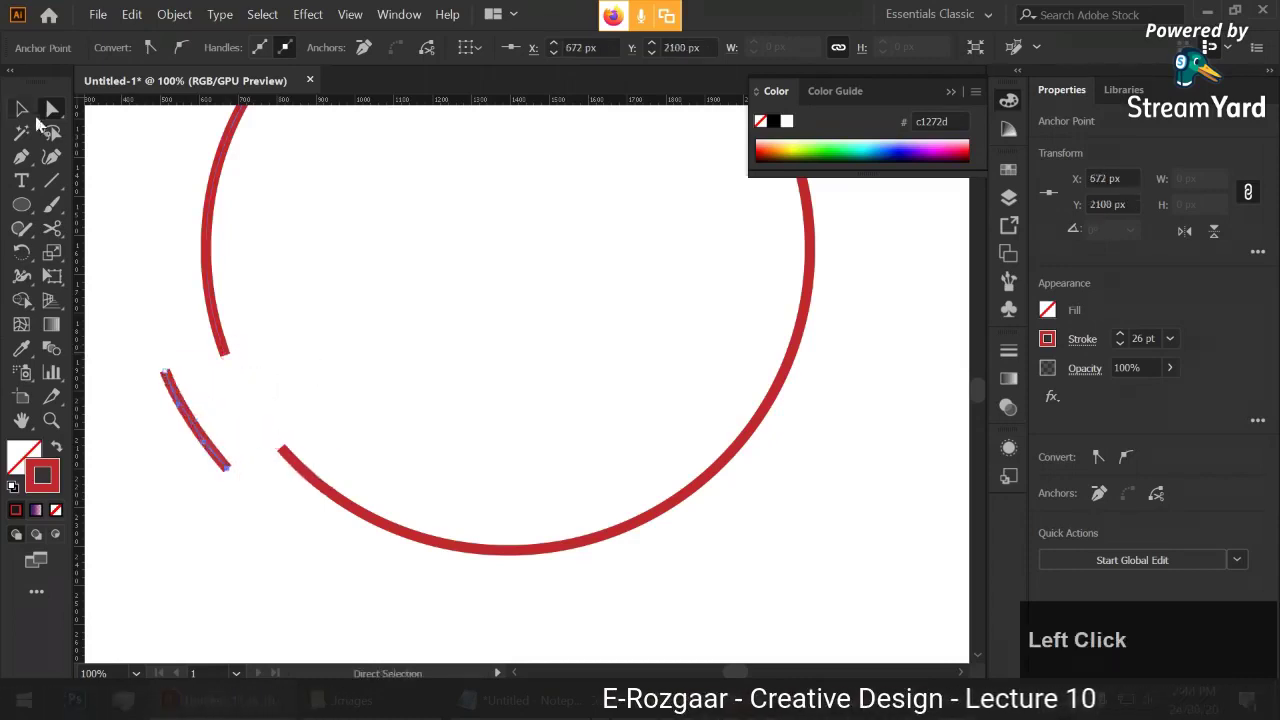
pyautogui.click(21, 108)
pyautogui.click(294, 371)
pyautogui.click(162, 372)
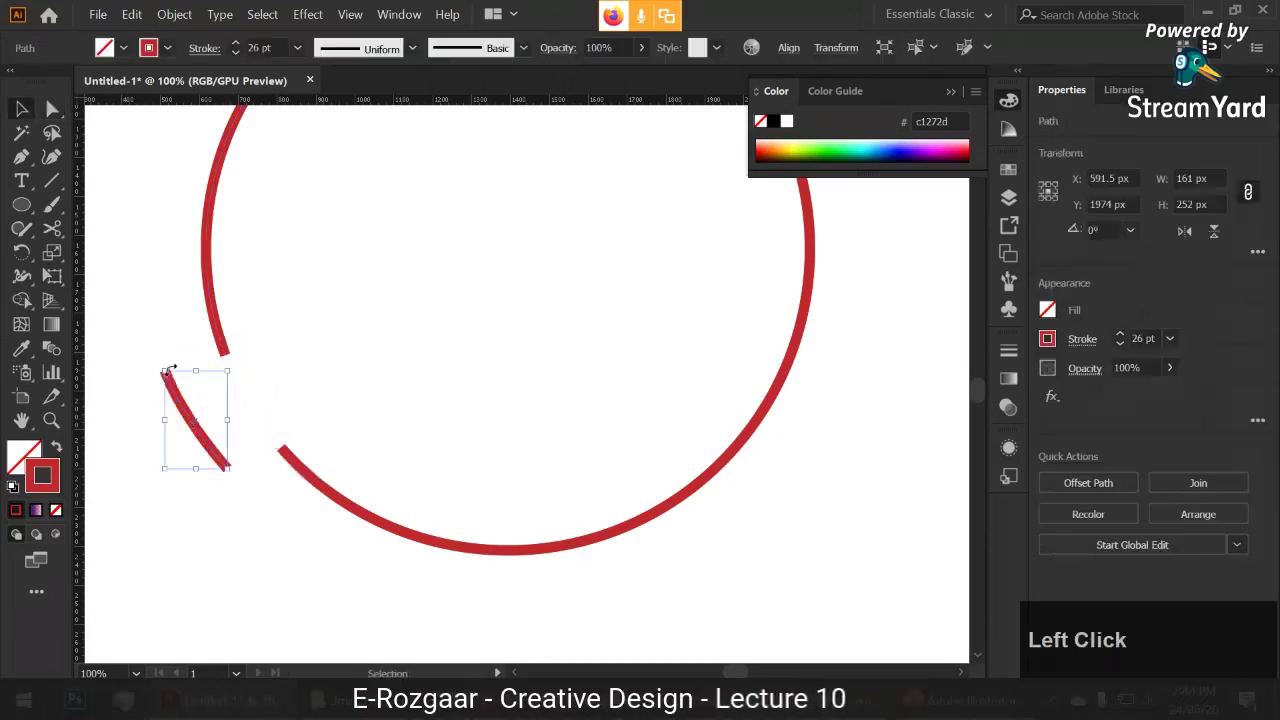
pyautogui.press('Delete')
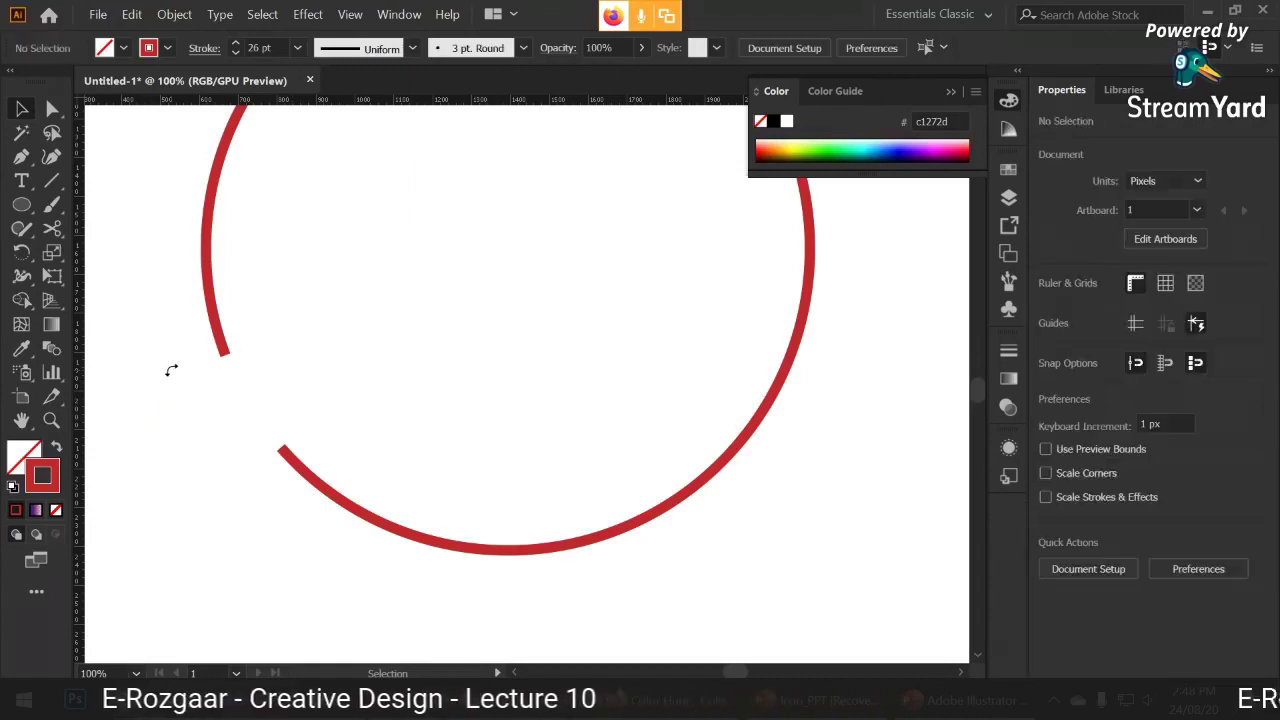
# - Select the remaining left arc and cut it at two points, above and below its leftmost anchor, with the Scissors tool
pyautogui.scroll(-1, 380, 351)
pyautogui.click(412, 354)
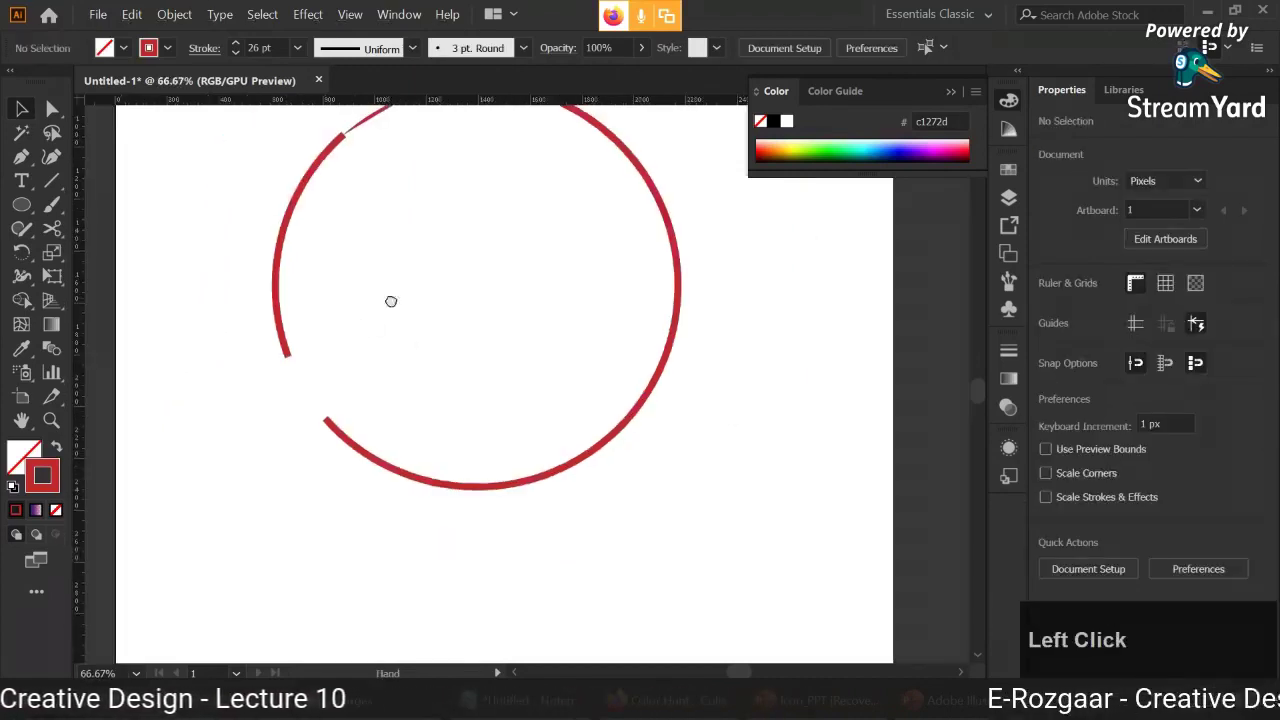
pyautogui.scroll(1, 369, 383)
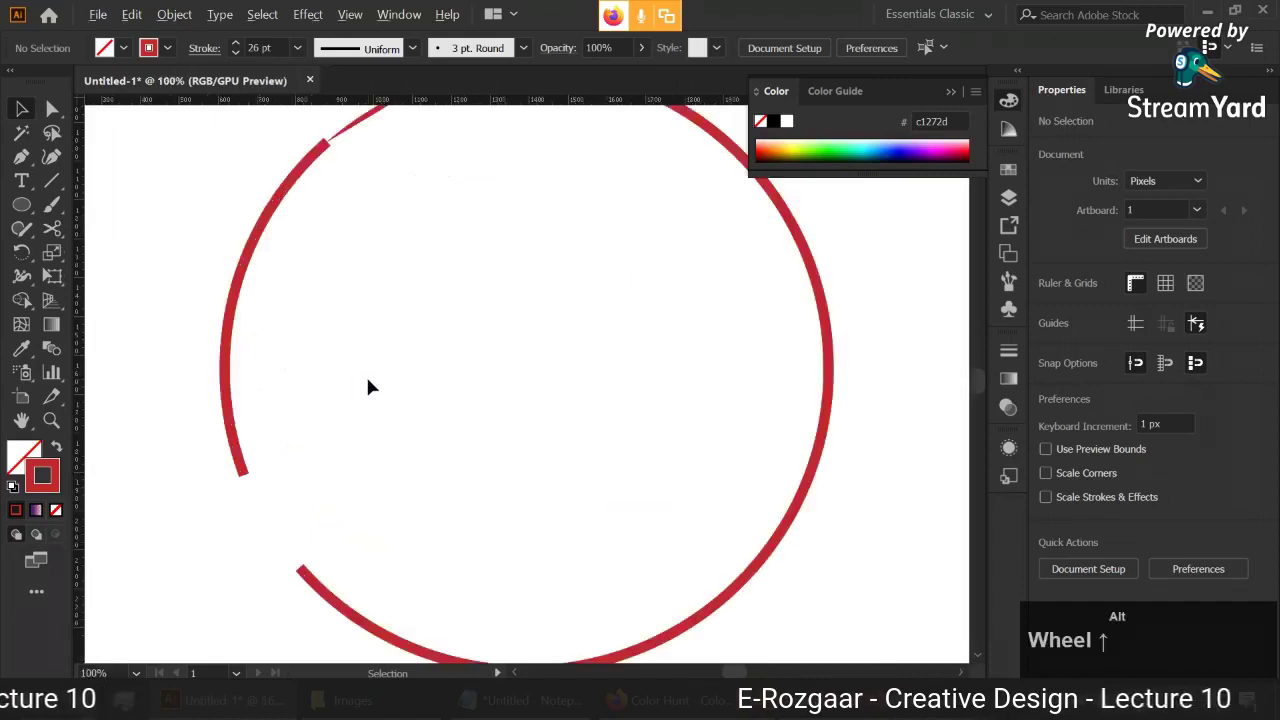
pyautogui.click(220, 405)
pyautogui.moveTo(232, 392); pyautogui.dragTo(314, 394)
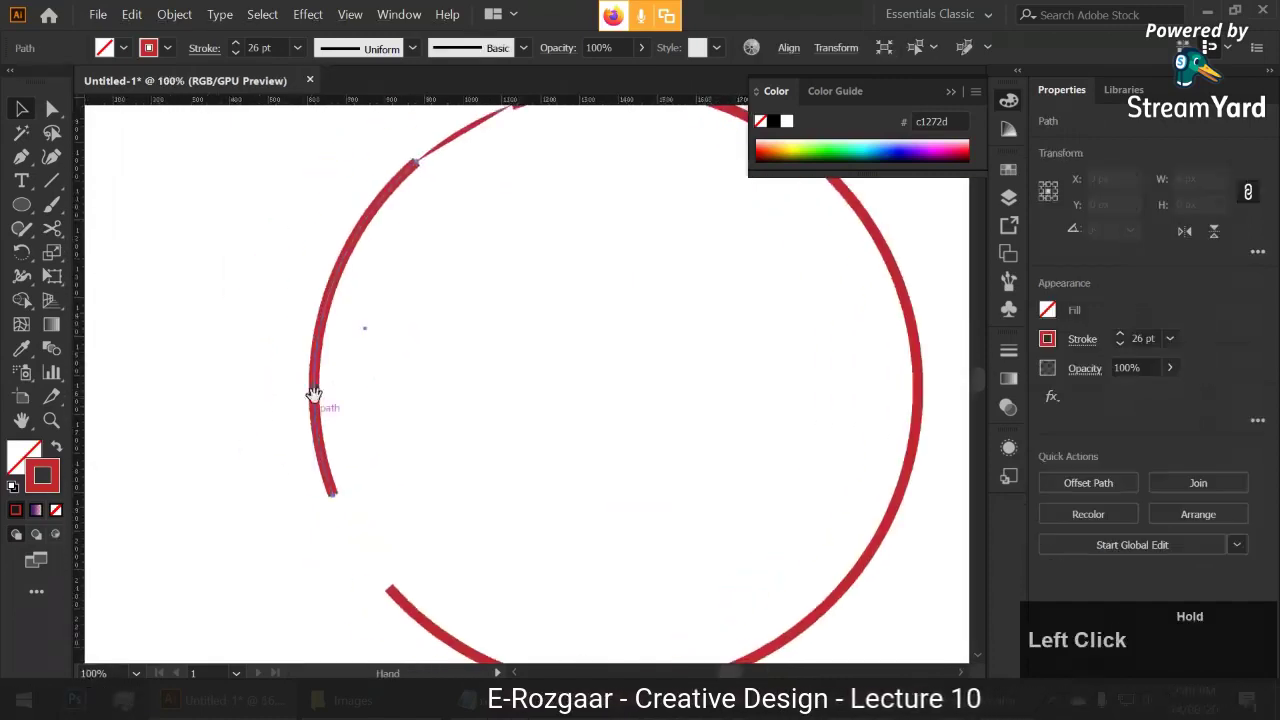
pyautogui.scroll(1, 392, 378)
pyautogui.click(52, 228)
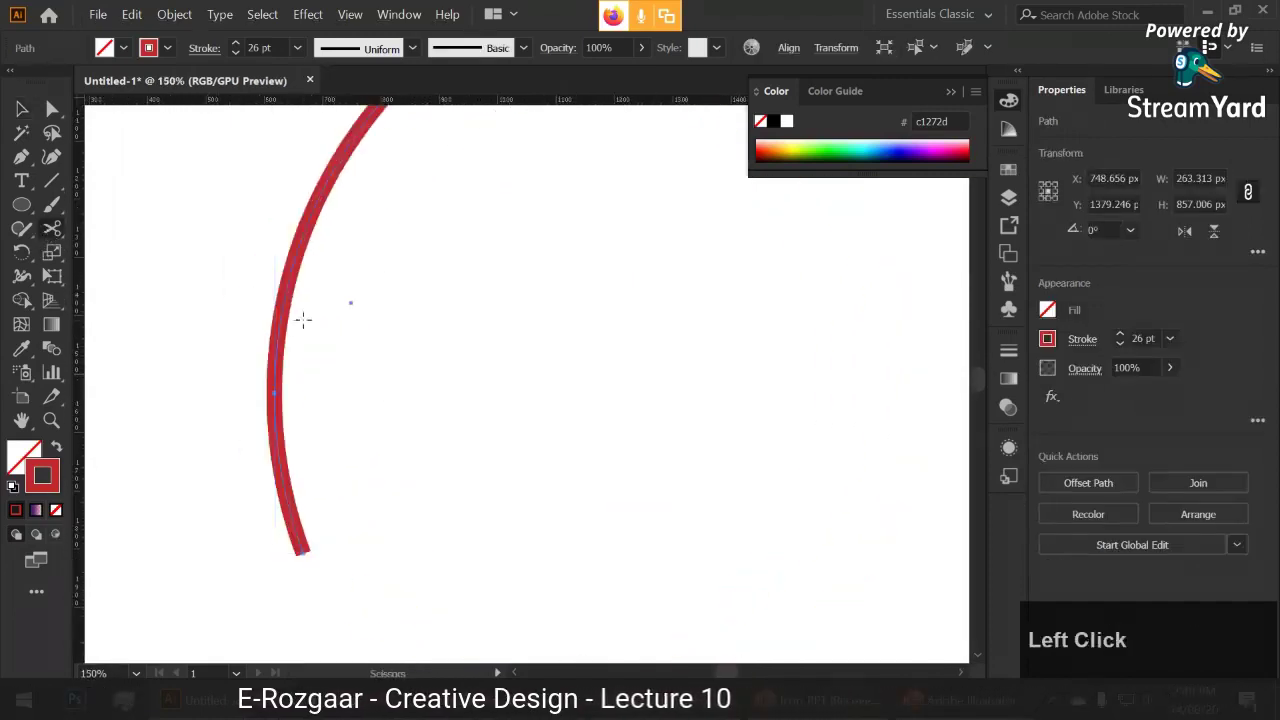
pyautogui.click(280, 300)
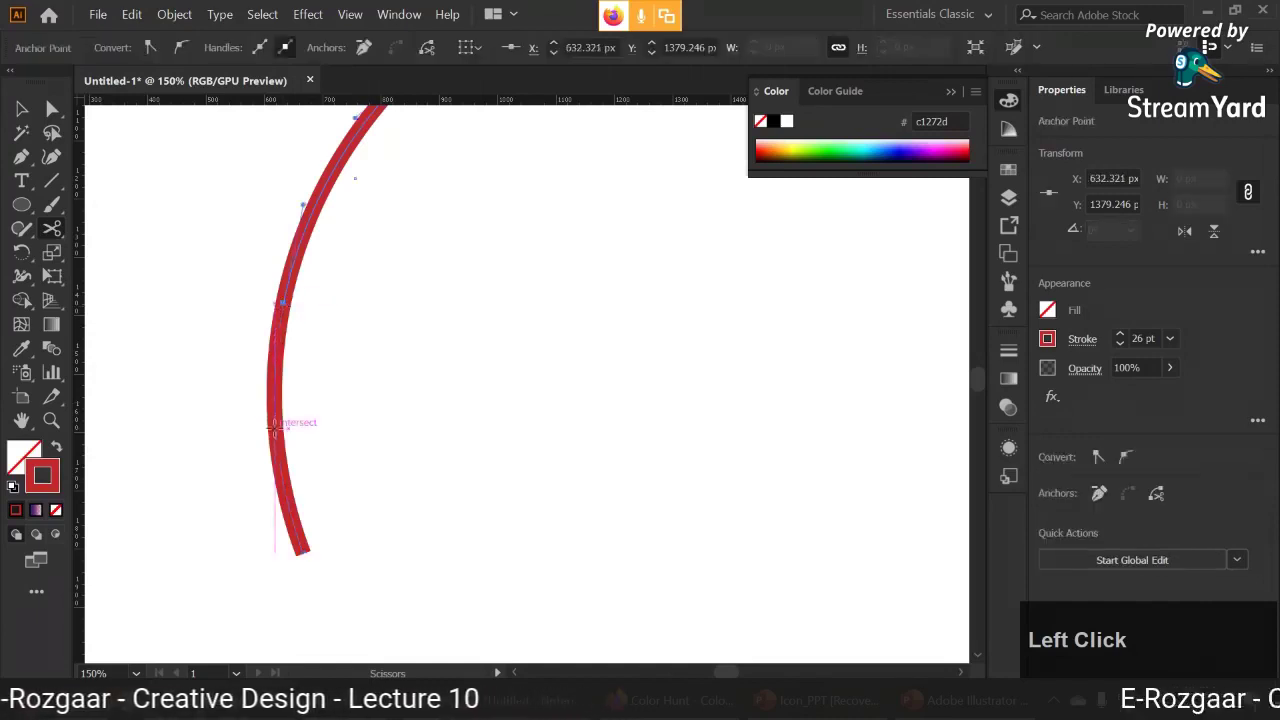
pyautogui.click(276, 432)
pyautogui.click(832, 378)
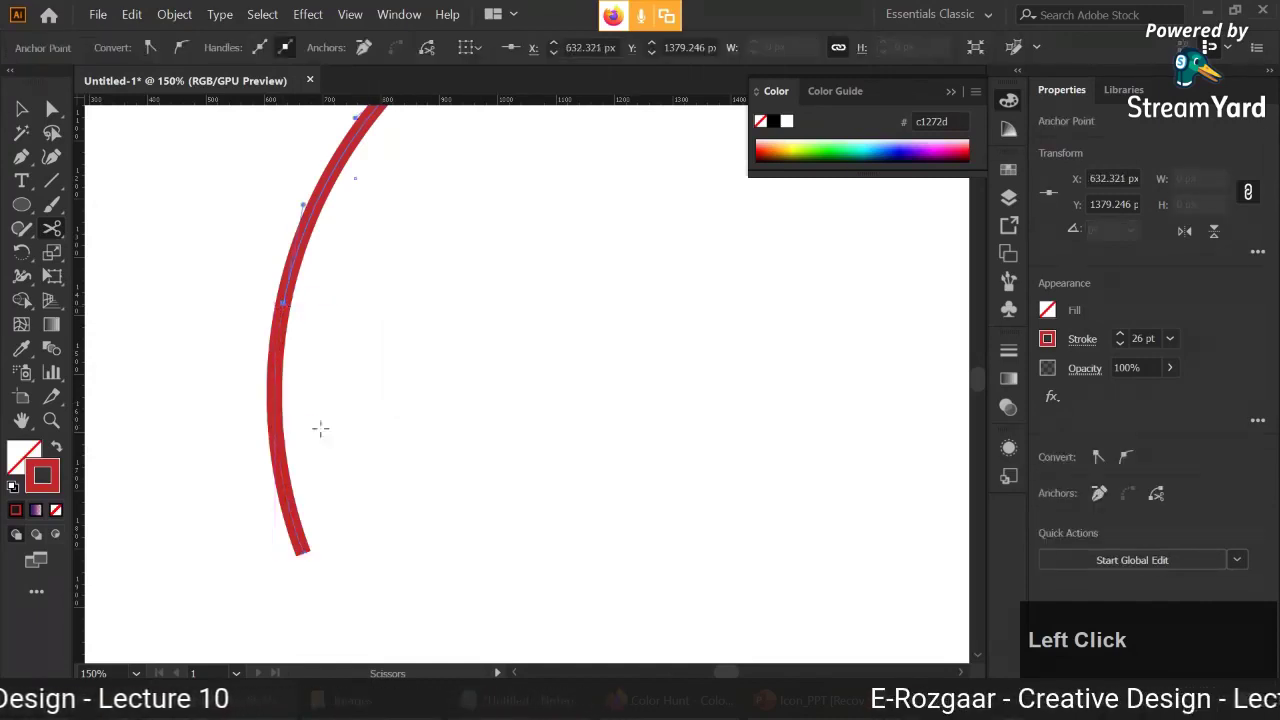
pyautogui.click(274, 446)
# - Pull both ends of the newly cut left segment outward with Direct Selection and delete the segment
pyautogui.press('a')
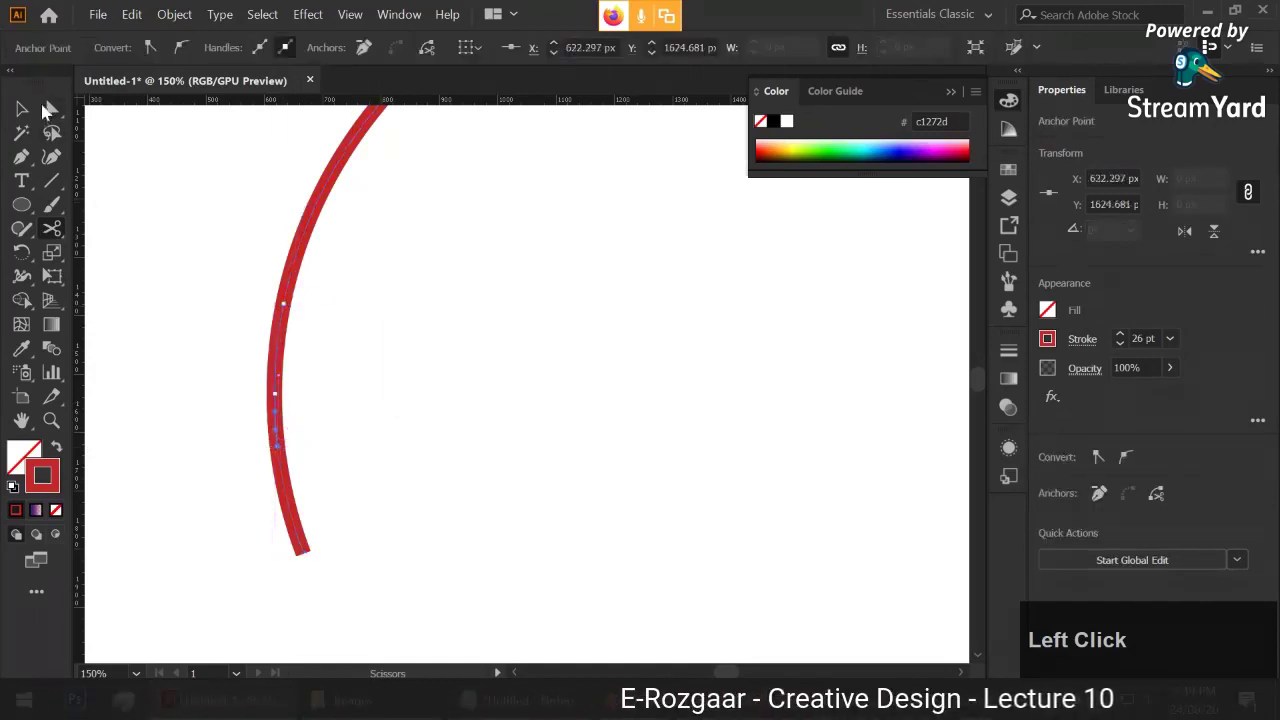
pyautogui.moveTo(279, 333); pyautogui.dragTo(245, 305)
pyautogui.hotkey('ctrl', 'z')
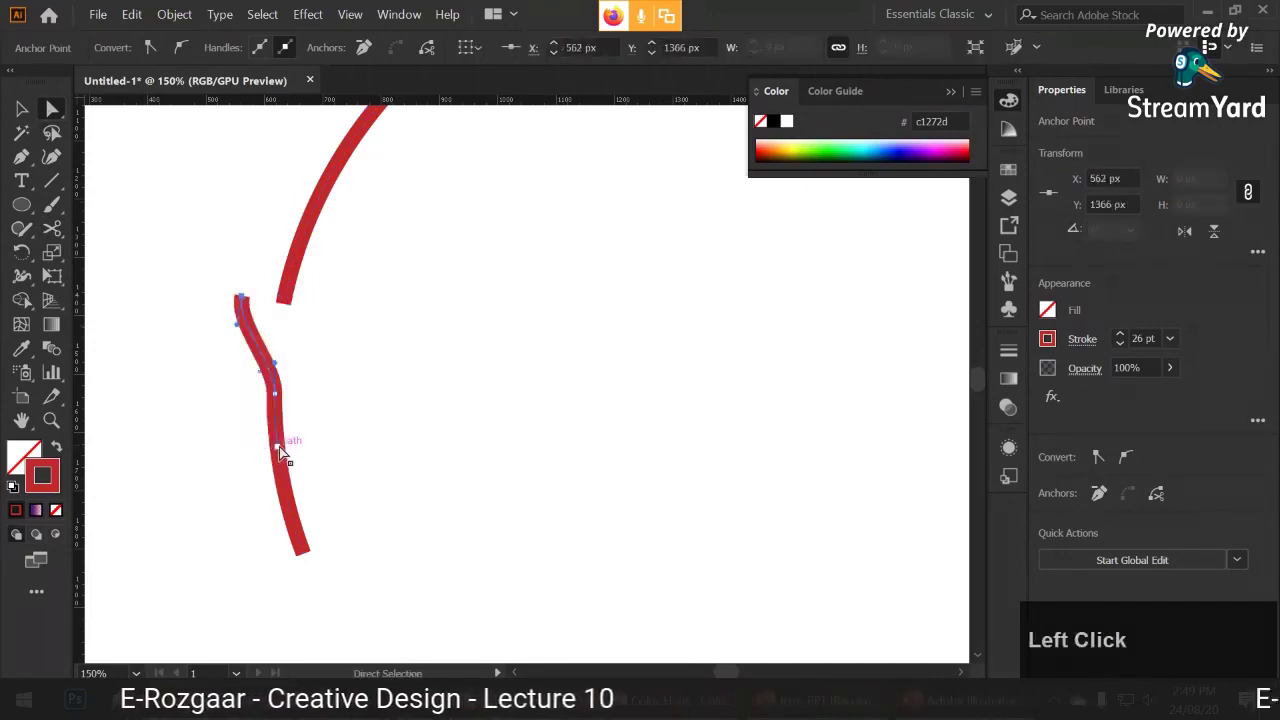
pyautogui.moveTo(280, 448); pyautogui.dragTo(240, 455)
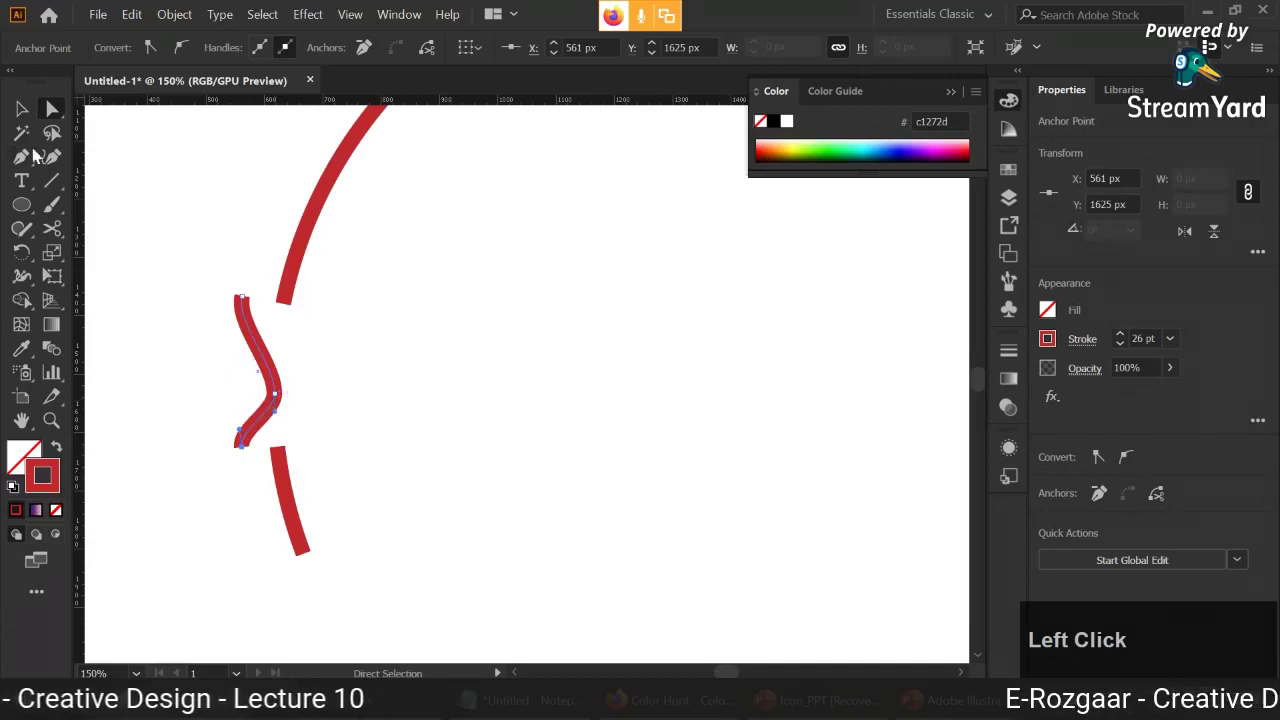
pyautogui.press('v')
pyautogui.click(276, 348)
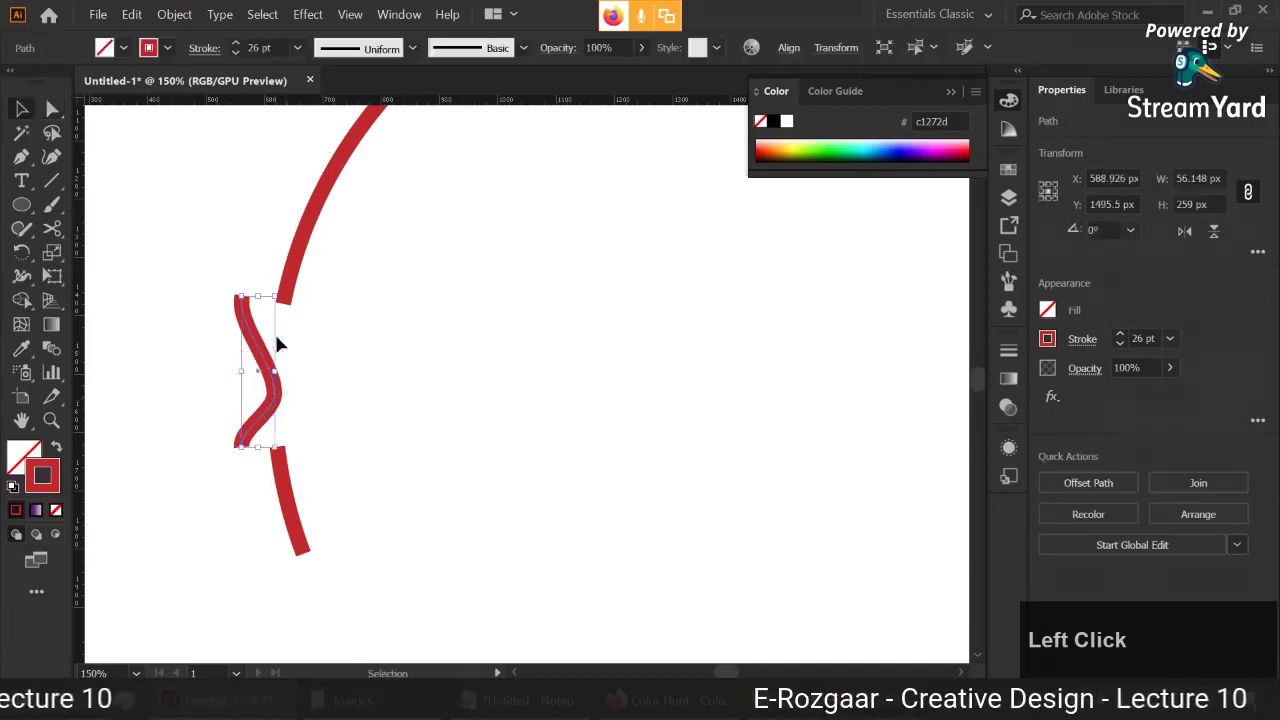
pyautogui.click(306, 431)
pyautogui.press('Delete')
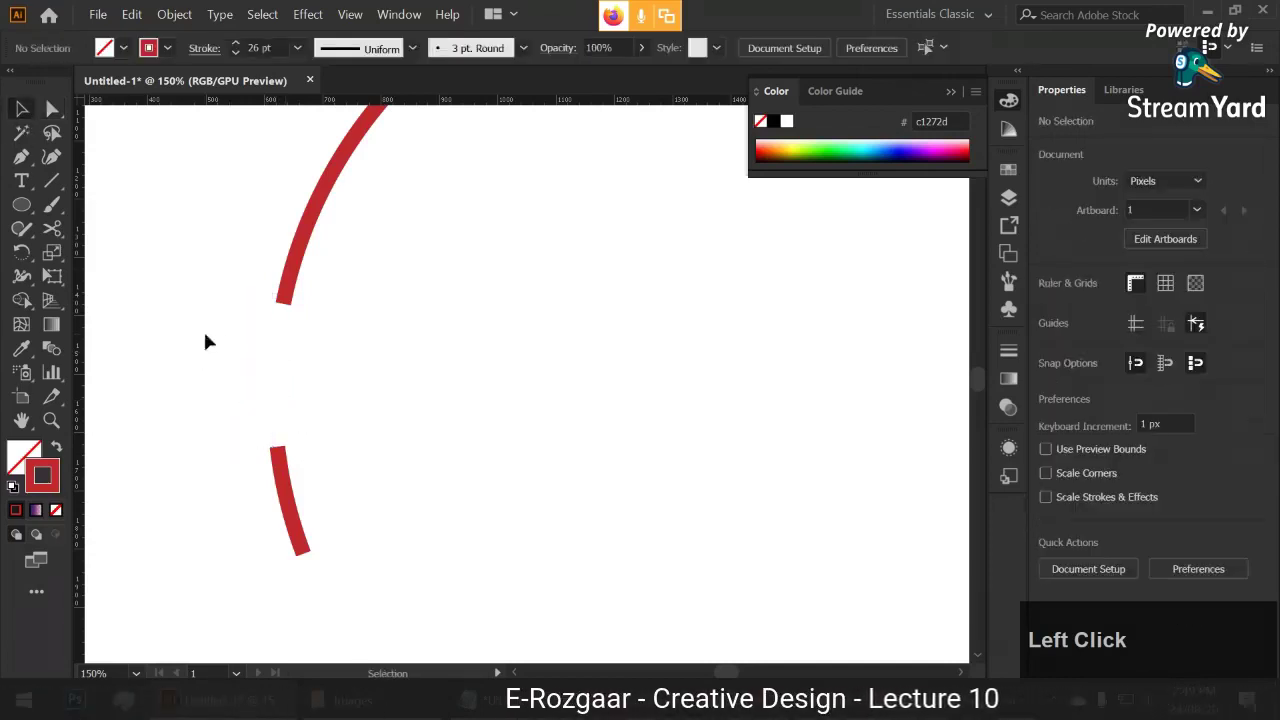
# - Select all remaining pieces of the circle and delete them from the artboard
pyautogui.keyDown('alt'); pyautogui.scroll(-2, 300, 370); pyautogui.keyUp('alt')
pyautogui.moveTo(229, 171); pyautogui.dragTo(763, 579)
pyautogui.press('Delete')
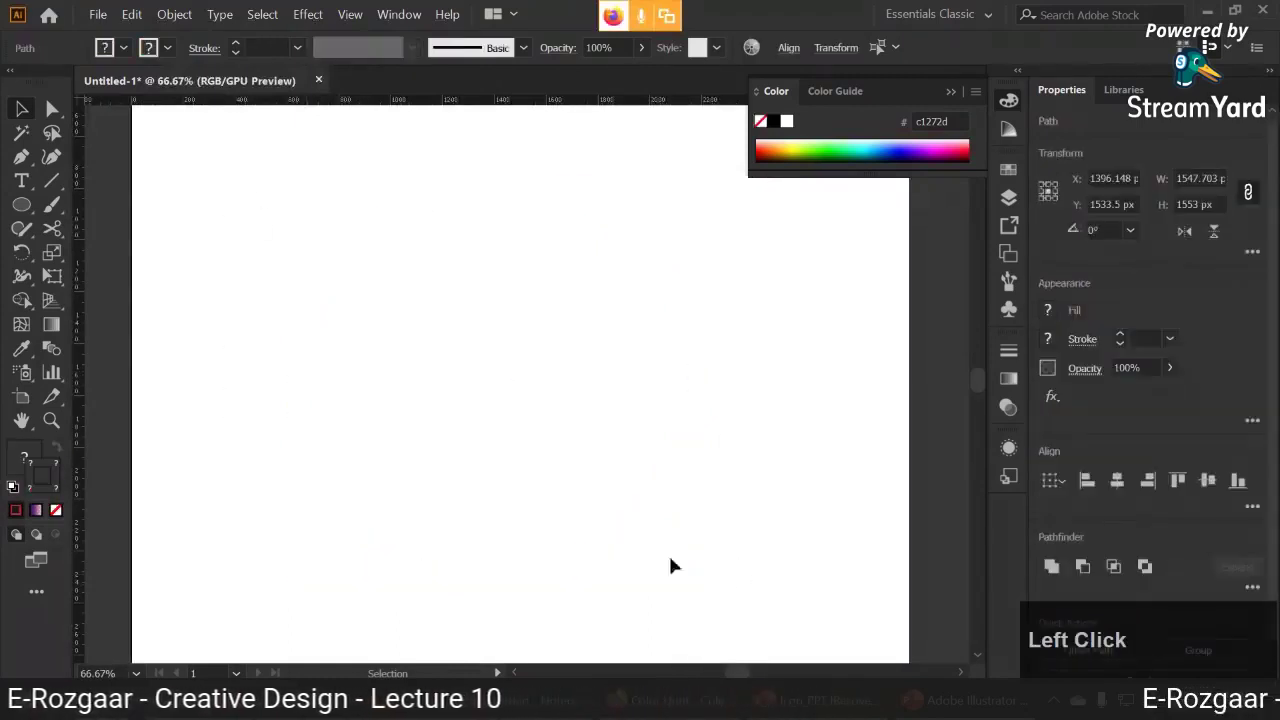
# - Draw a circle about 1188 px in diameter and swap its colours so it has a red fill and no stroke
pyautogui.click(21, 204)
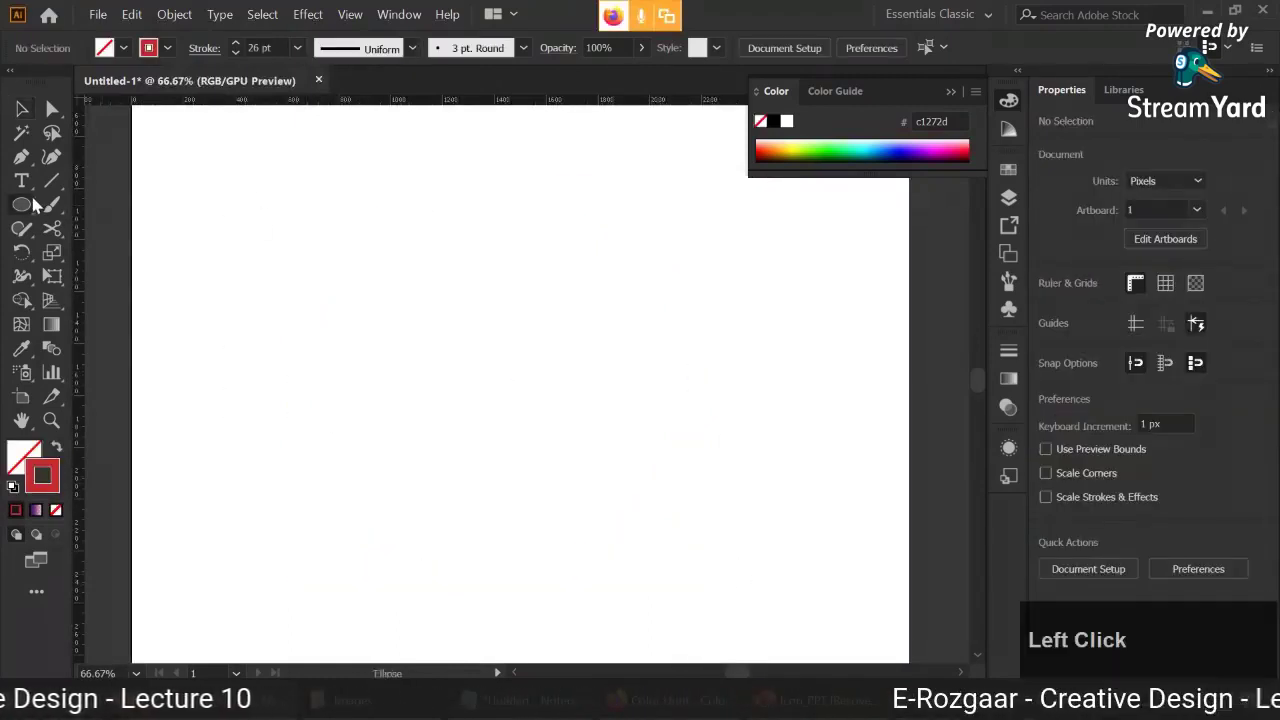
pyautogui.moveTo(354, 260)
pyautogui.mouseDown()
pyautogui.moveTo(514, 463)
pyautogui.moveTo(571, 569)
pyautogui.mouseUp()
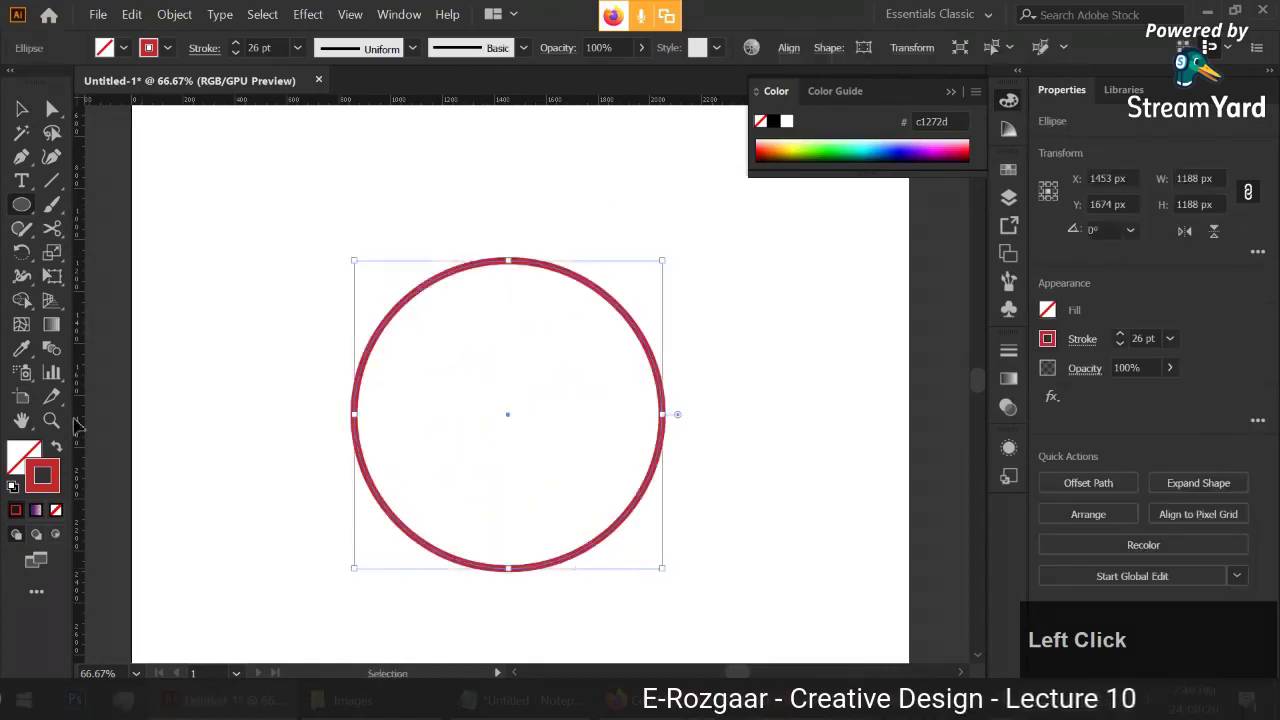
pyautogui.click(56, 450)
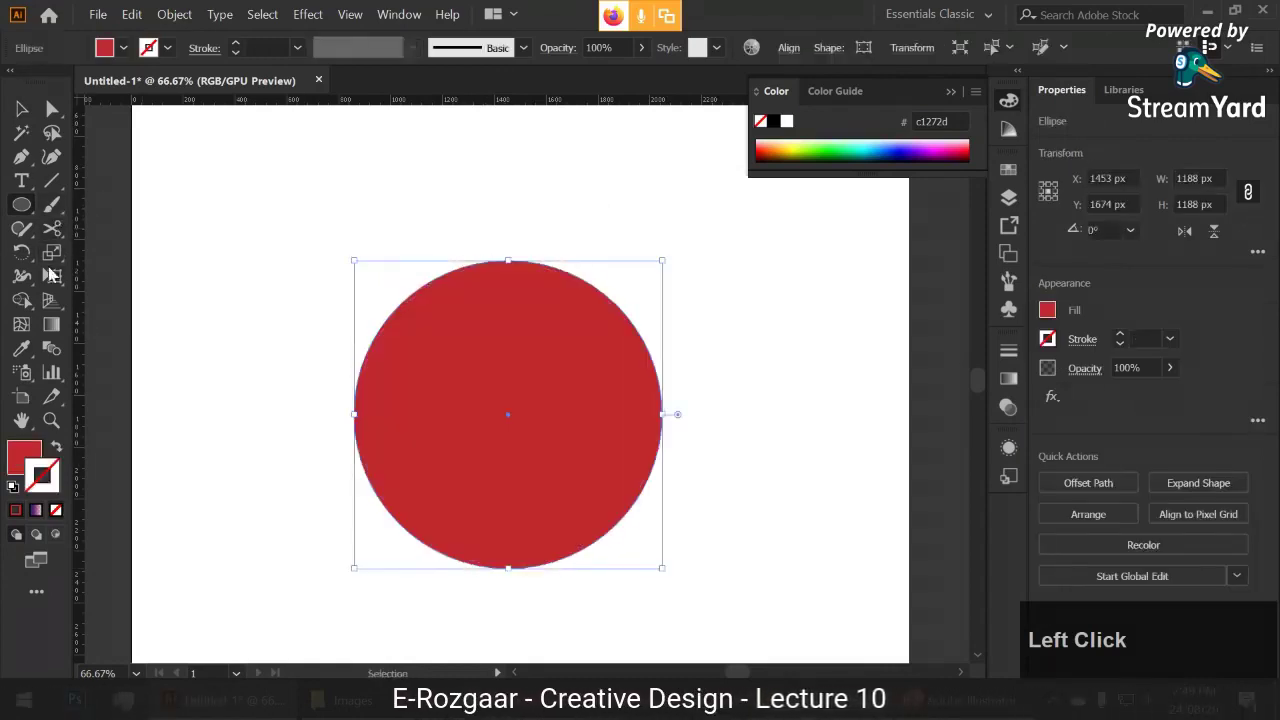
# - Cut the red circle with the Knife tool along a wavy curve from its upper-left edge to its lower-right edge
pyautogui.rightClick(53, 229)
pyautogui.click(110, 277)
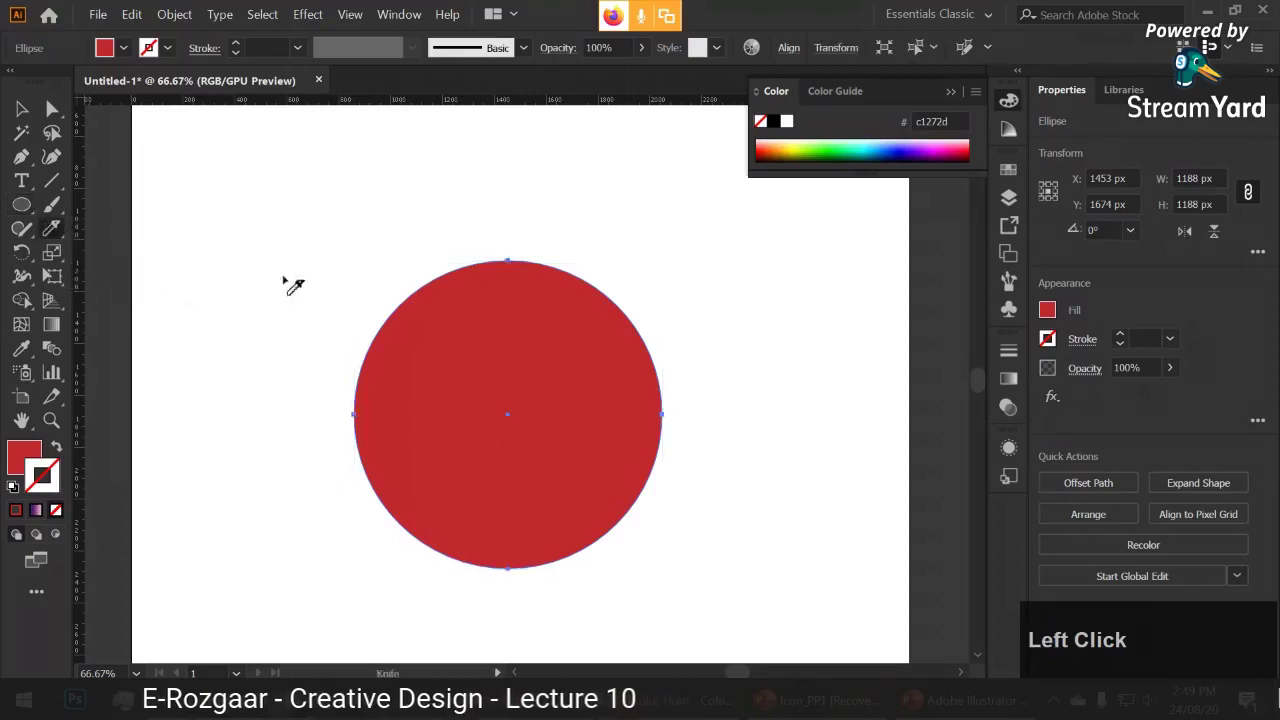
pyautogui.moveTo(406, 298)
pyautogui.mouseDown()
pyautogui.moveTo(455, 335)
pyautogui.moveTo(440, 500)
pyautogui.moveTo(645, 550)
pyautogui.mouseUp()
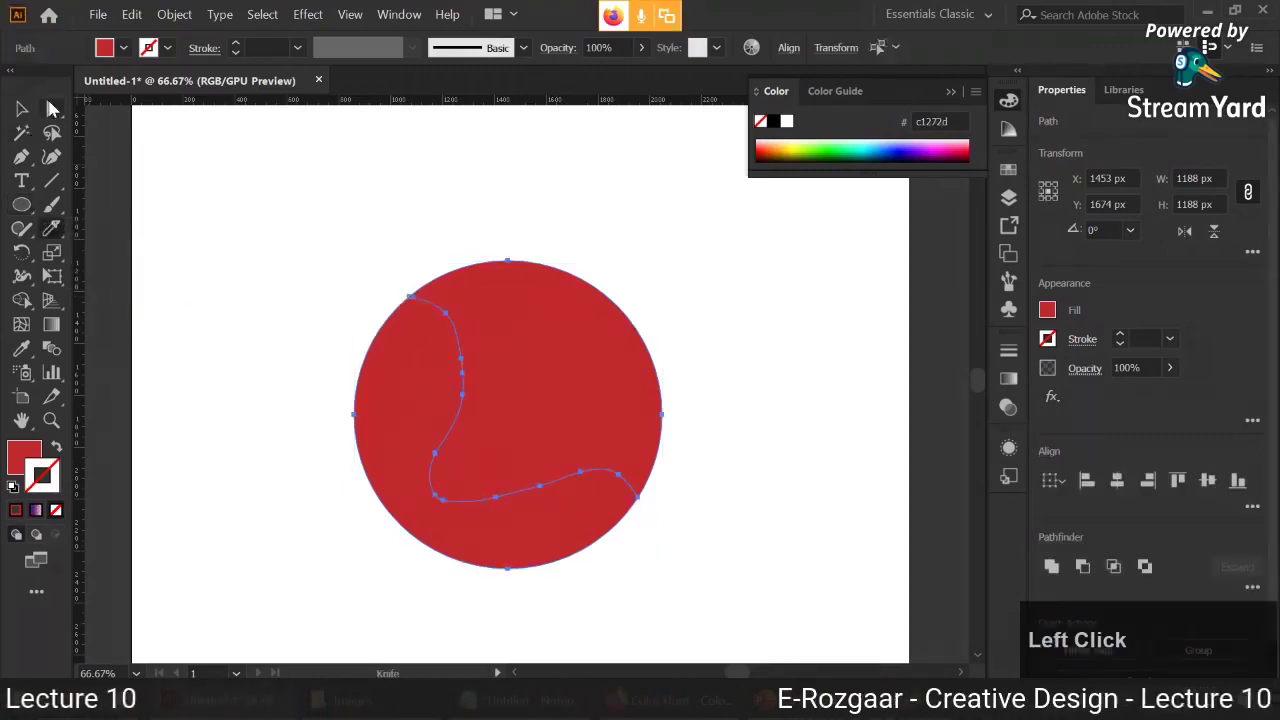
# - Move the circle's lower-left cut piece with the Direct Selection tool, and undo the move
pyautogui.click(52, 108)
pyautogui.click(250, 270)
pyautogui.moveTo(424, 382); pyautogui.dragTo(580, 294)
pyautogui.hotkey('ctrl', 'z')
pyautogui.hotkey('ctrl', 'z')
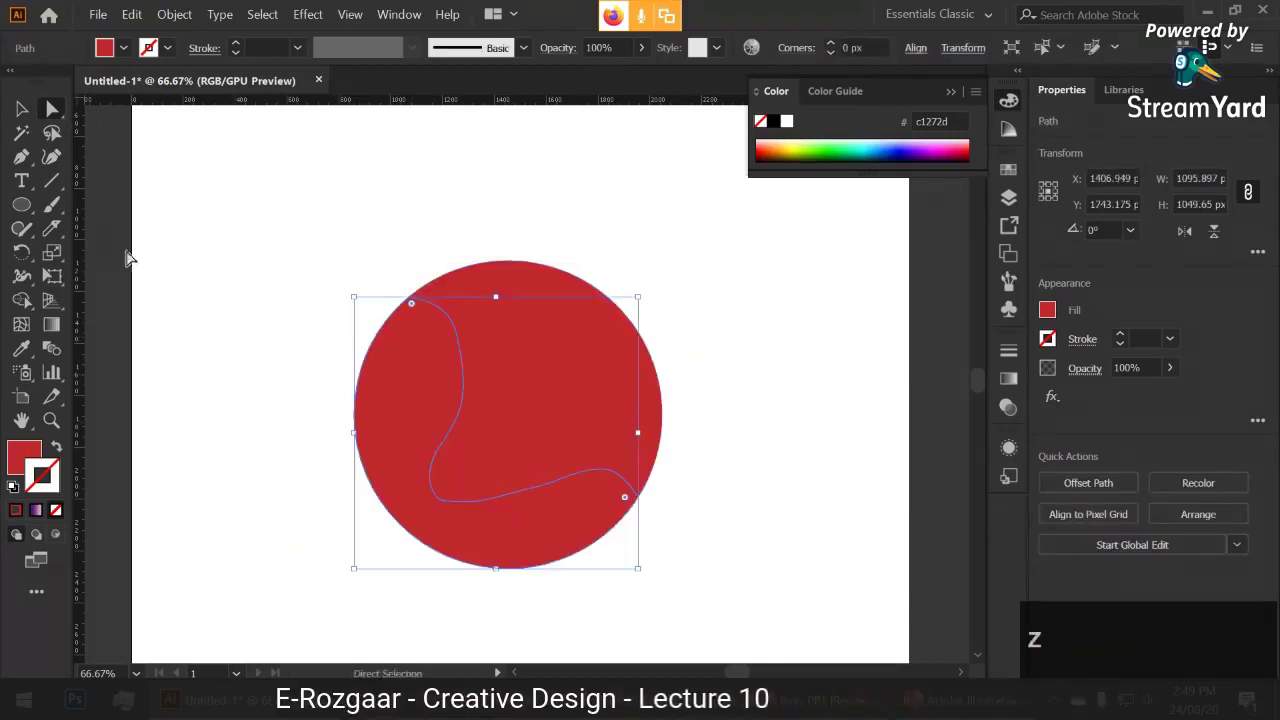
# - Undo the wavy Knife cut so the red circle is one whole shape again
pyautogui.click(22, 108)
pyautogui.click(337, 378)
pyautogui.click(437, 397)
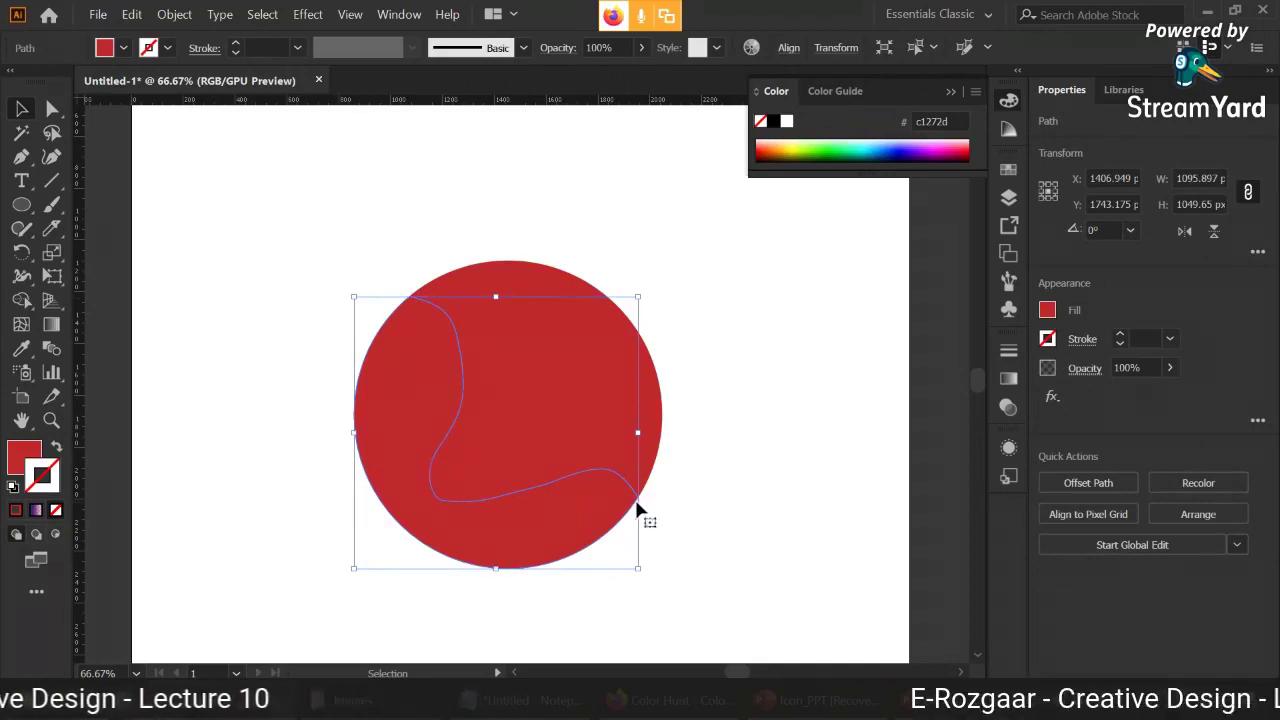
pyautogui.scroll(1, 349, 301)
pyautogui.moveTo(380, 363); pyautogui.dragTo(288, 327)
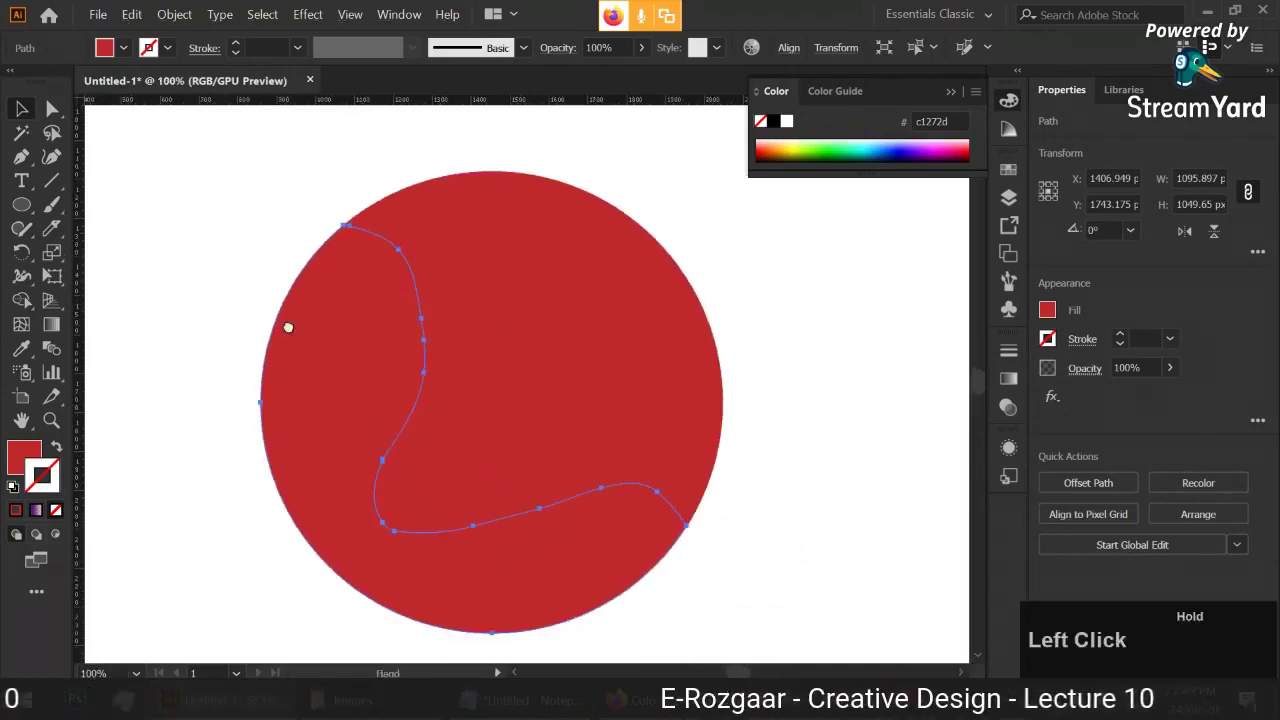
pyautogui.click(190, 328)
pyautogui.click(337, 343)
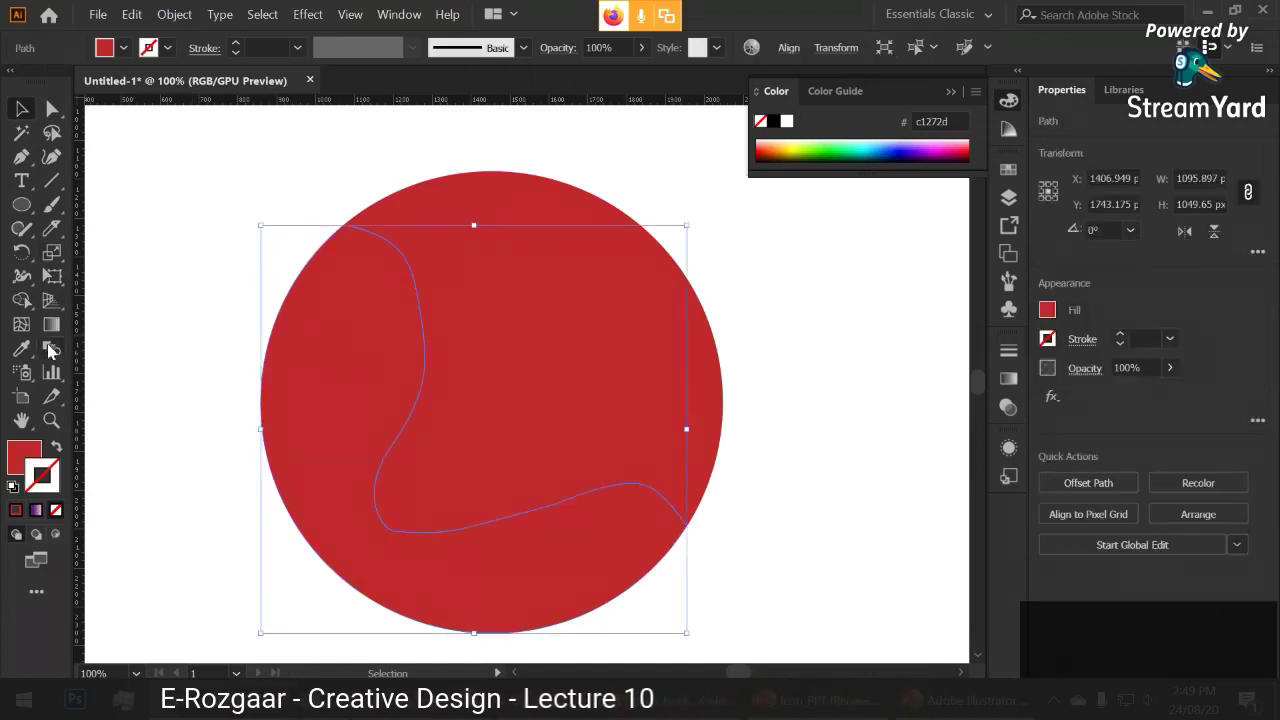
pyautogui.rightClick(52, 228)
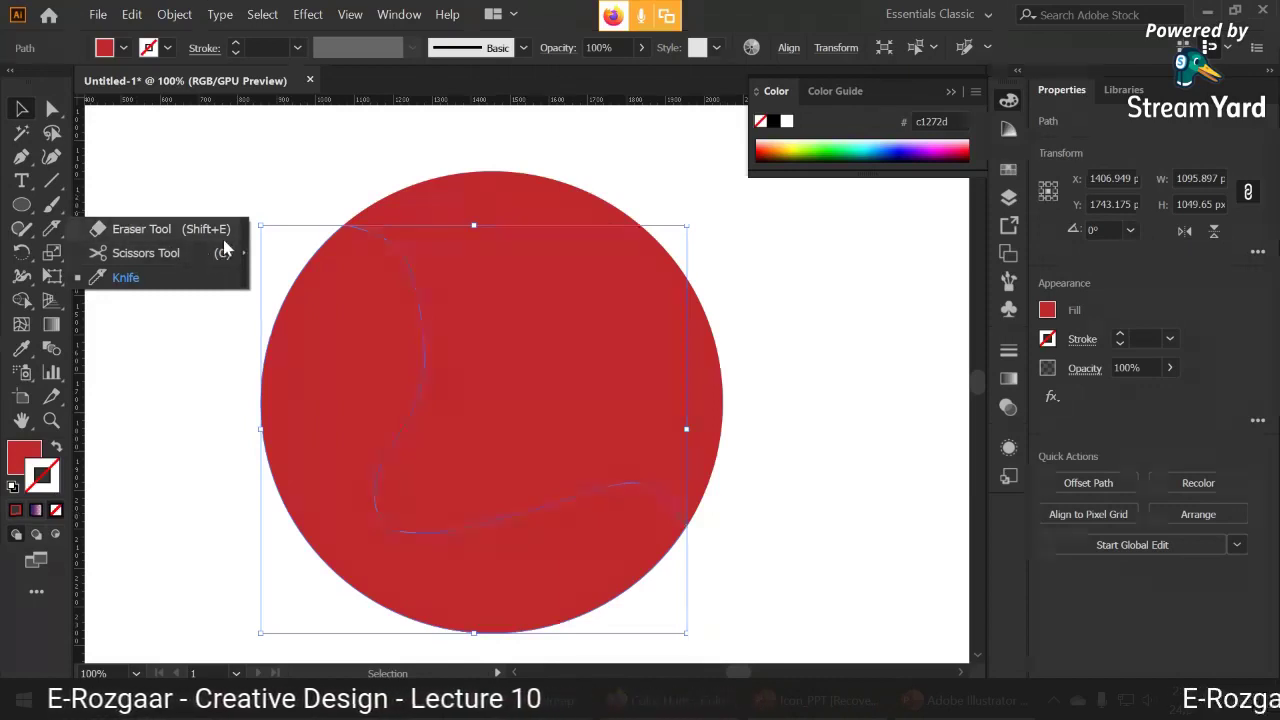
pyautogui.click(163, 287)
pyautogui.hotkey('ctrl', 'z')
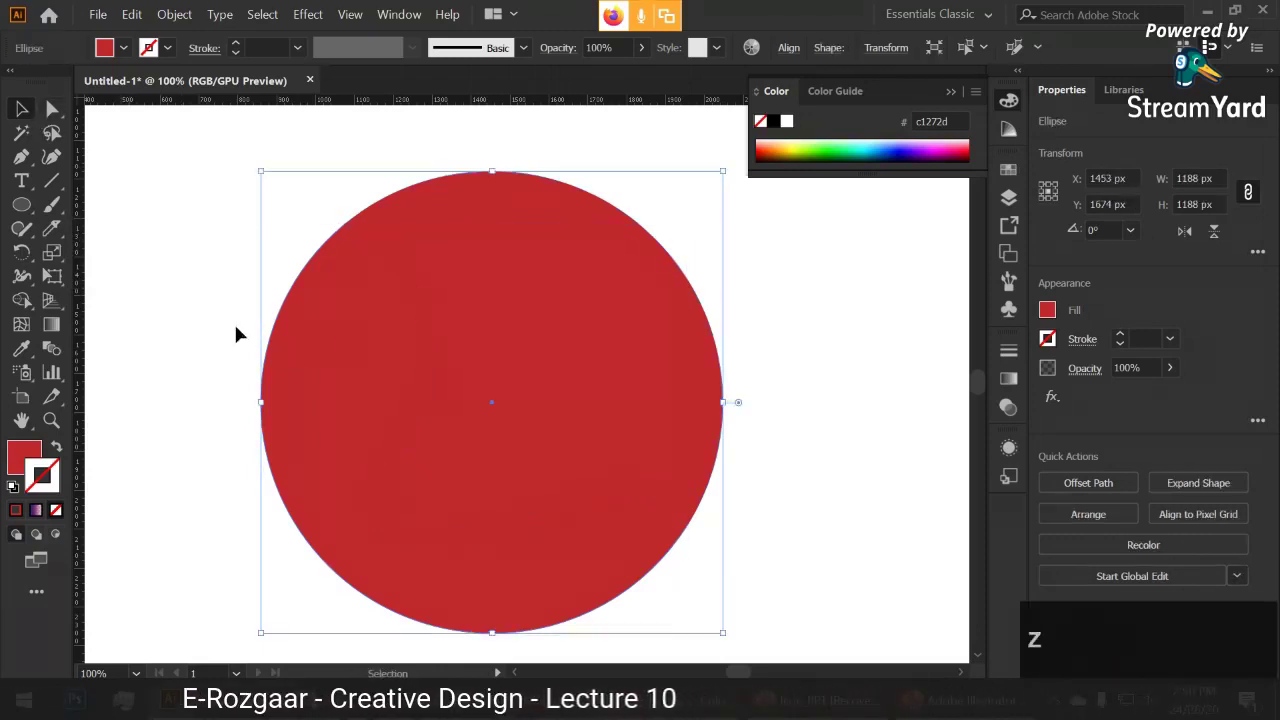
# - Cut the circle with the Knife tool from its upper-left edge to its lower-right edge, and undo the cut
pyautogui.moveTo(263, 263)
pyautogui.mouseDown()
pyautogui.moveTo(372, 304)
pyautogui.moveTo(386, 429)
pyautogui.moveTo(534, 446)
pyautogui.moveTo(671, 546)
pyautogui.moveTo(723, 537)
pyautogui.mouseUp()
pyautogui.hotkey('ctrl', 'z')
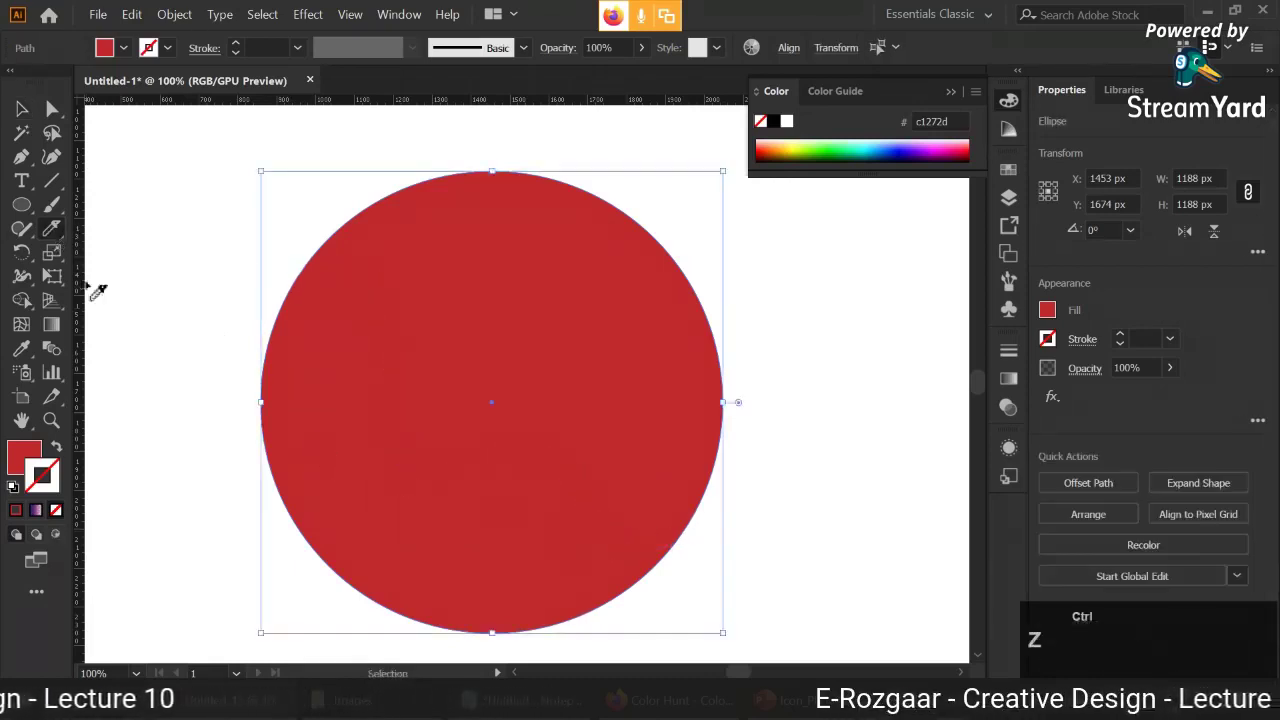
# - Erase a wavy band across the red circle from its upper-left to its lower-right edge with the Eraser tool, and deselect the pieces
pyautogui.rightClick(58, 233)
pyautogui.click(140, 229)
pyautogui.moveTo(289, 267)
pyautogui.mouseDown()
pyautogui.moveTo(520, 457)
pyautogui.moveTo(722, 455)
pyautogui.mouseUp()
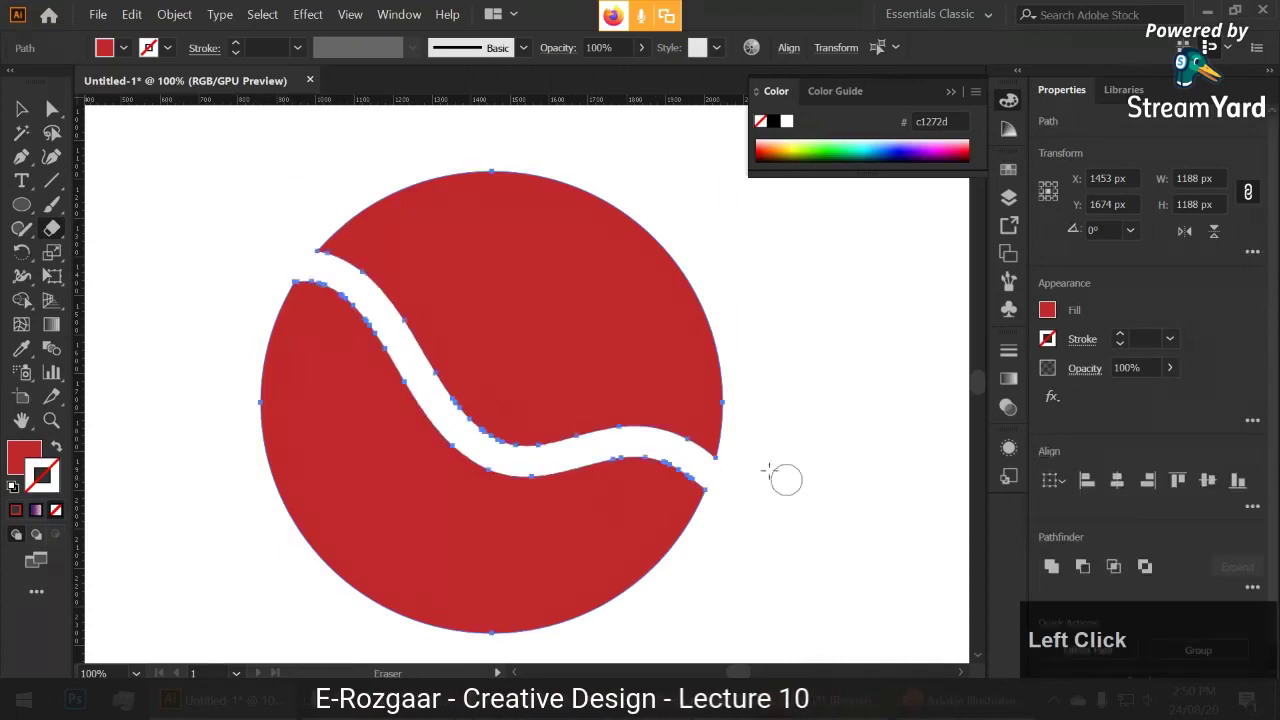
pyautogui.press('v')
pyautogui.click(211, 257)
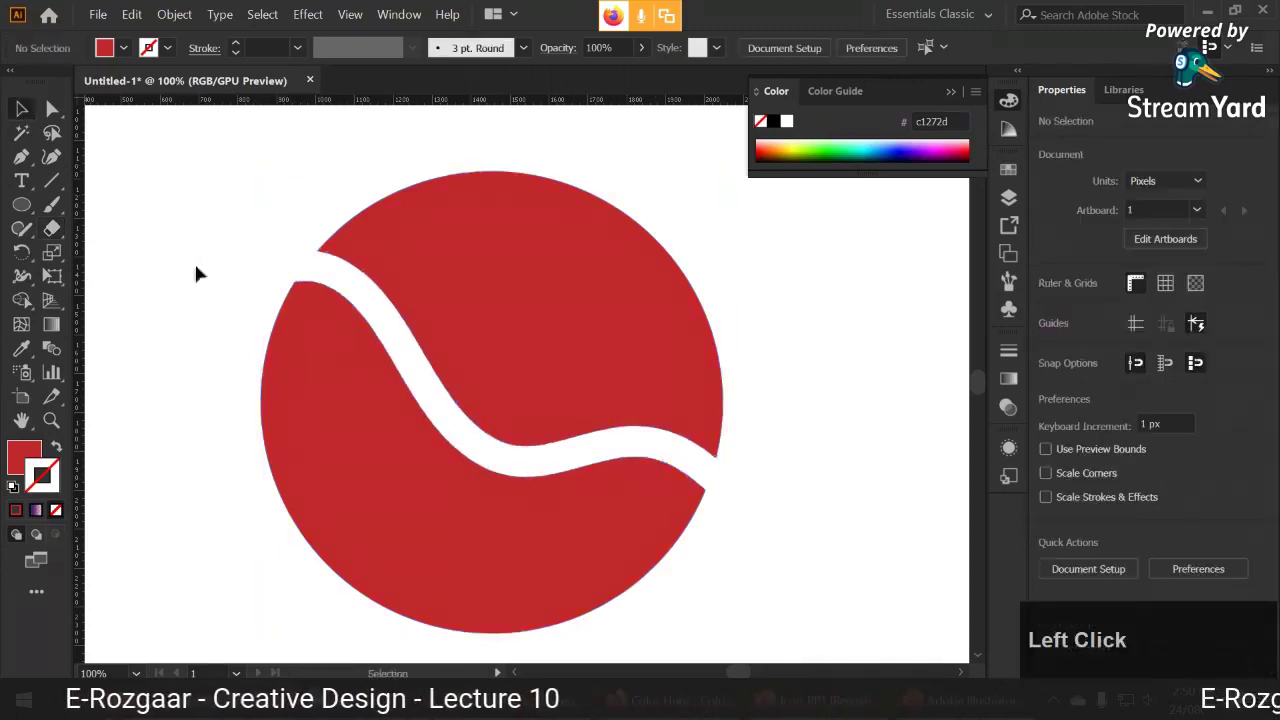
pyautogui.click(51, 232)
pyautogui.rightClick(52, 232)
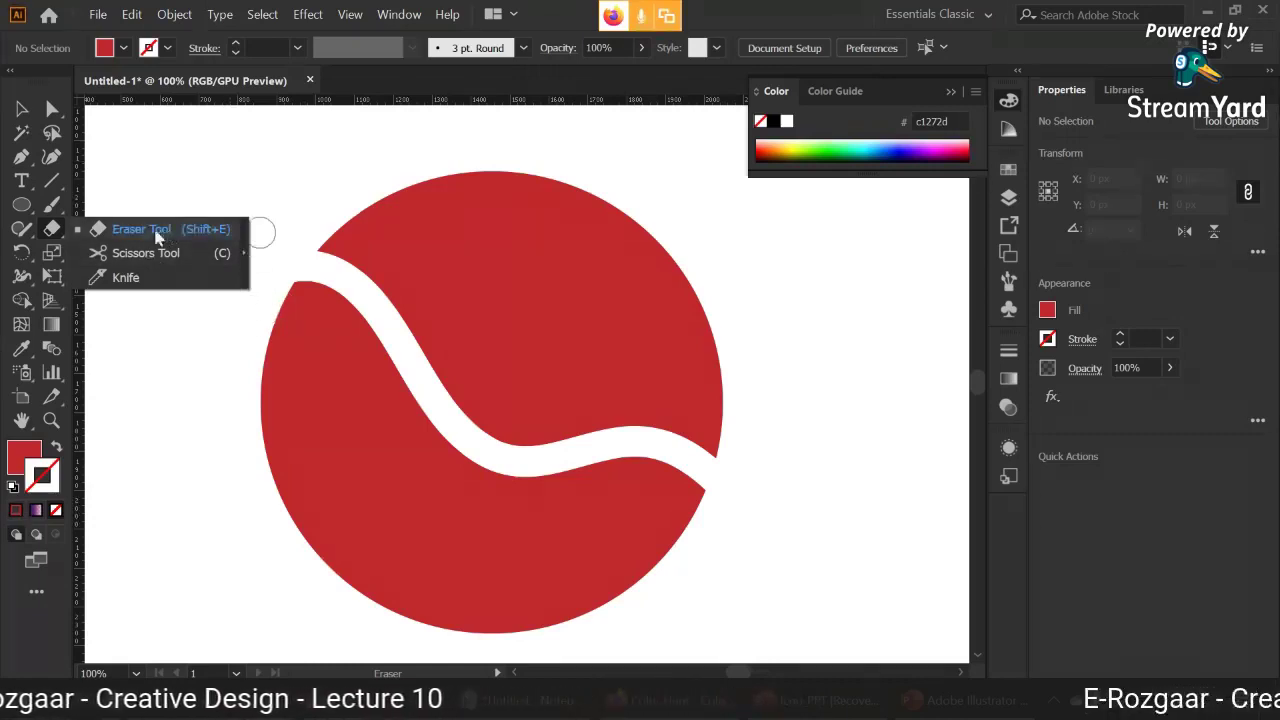
pyautogui.click(232, 222)
pyautogui.press('v')
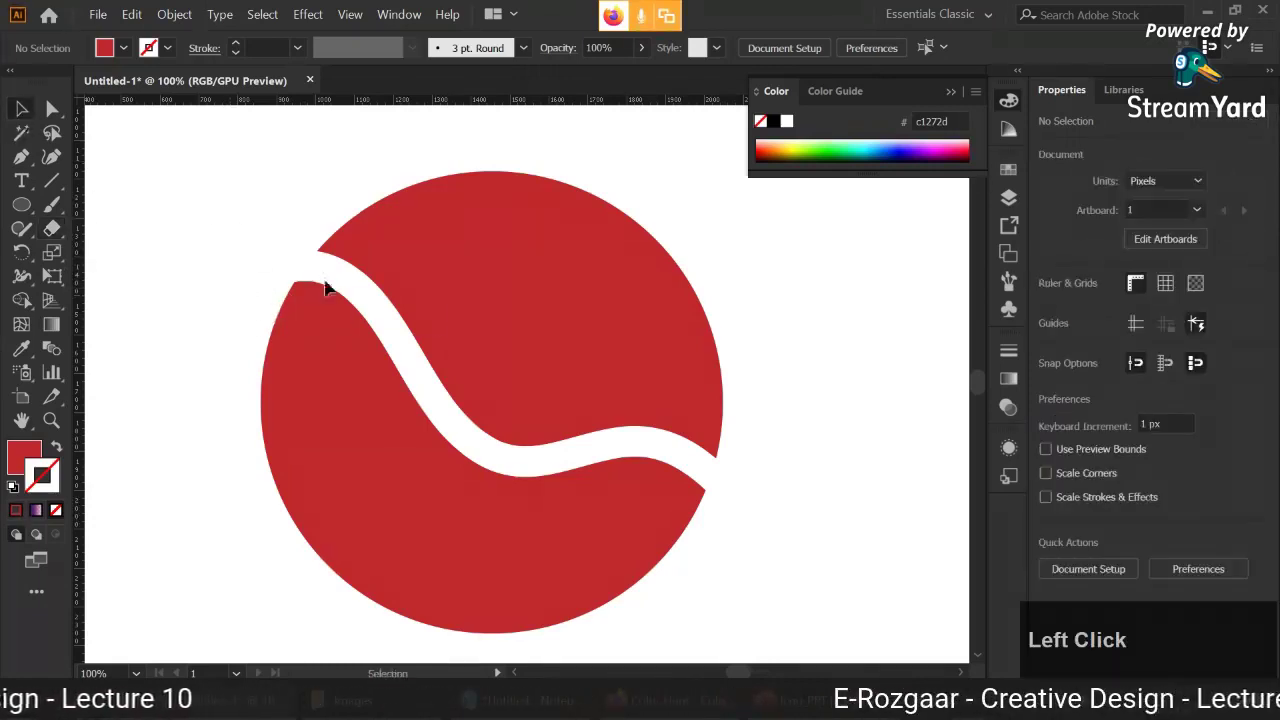
# - Select both halves of the split circle, delete them, and undo the deletion
pyautogui.click(340, 330)
pyautogui.keyDown('shift'); pyautogui.click(283, 372); pyautogui.keyUp('shift')
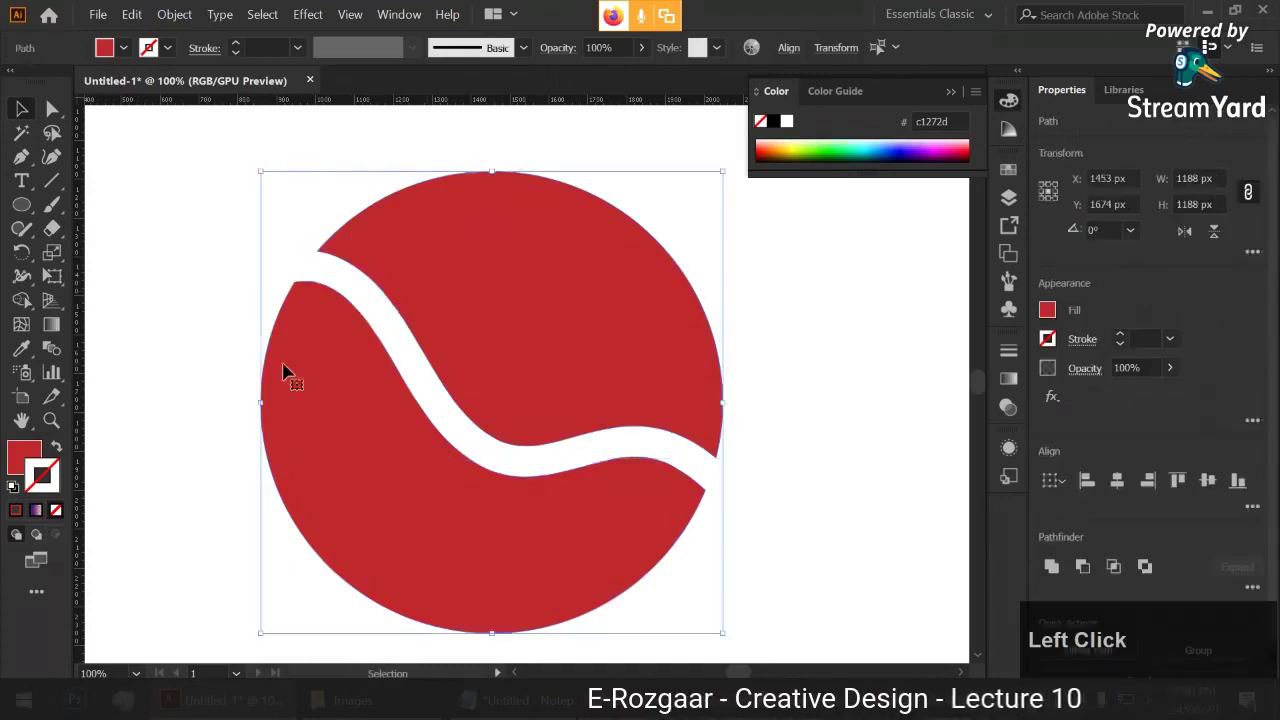
pyautogui.press('Delete')
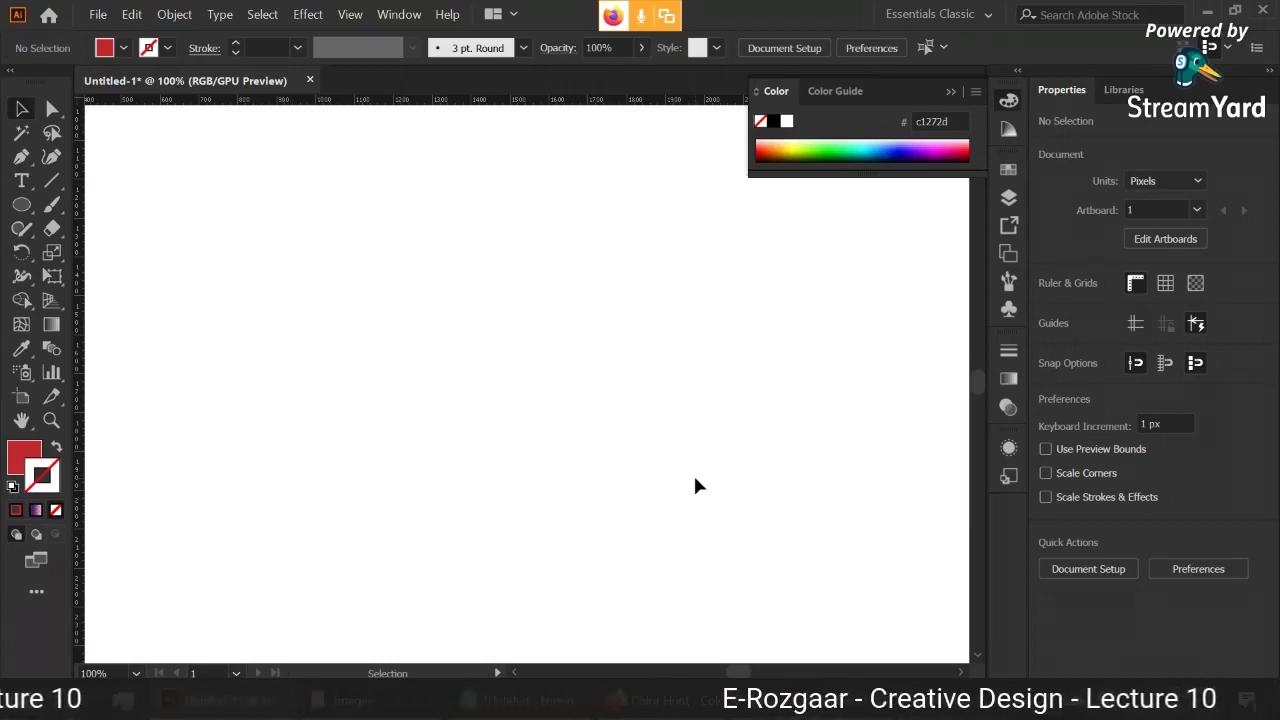
pyautogui.hotkey('ctrl', 'z')
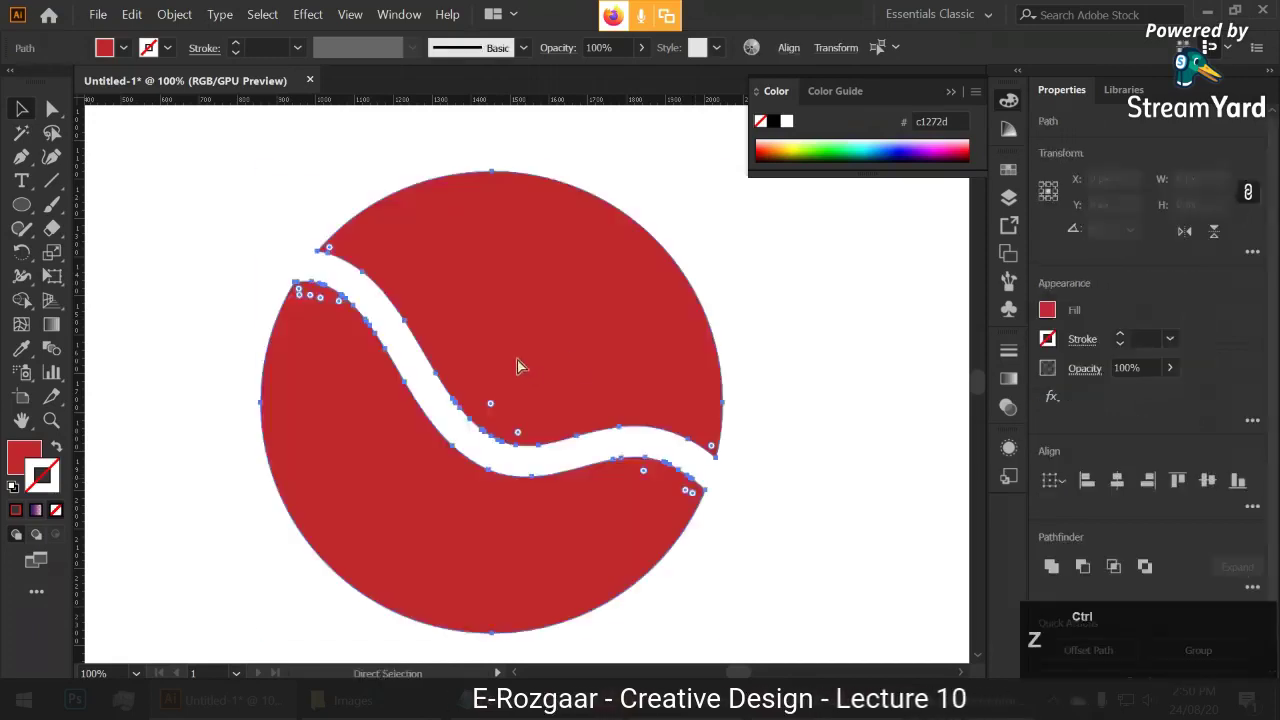
# - Move the two circle halves apart, the upper piece up and right and the lower piece to the left
pyautogui.click(517, 366)
pyautogui.moveTo(583, 337); pyautogui.dragTo(713, 240)
pyautogui.moveTo(398, 457); pyautogui.dragTo(333, 464)
# - Fill the upper circle half with orange, move it back next to the red lower half, and deselect it
pyautogui.click(531, 257)
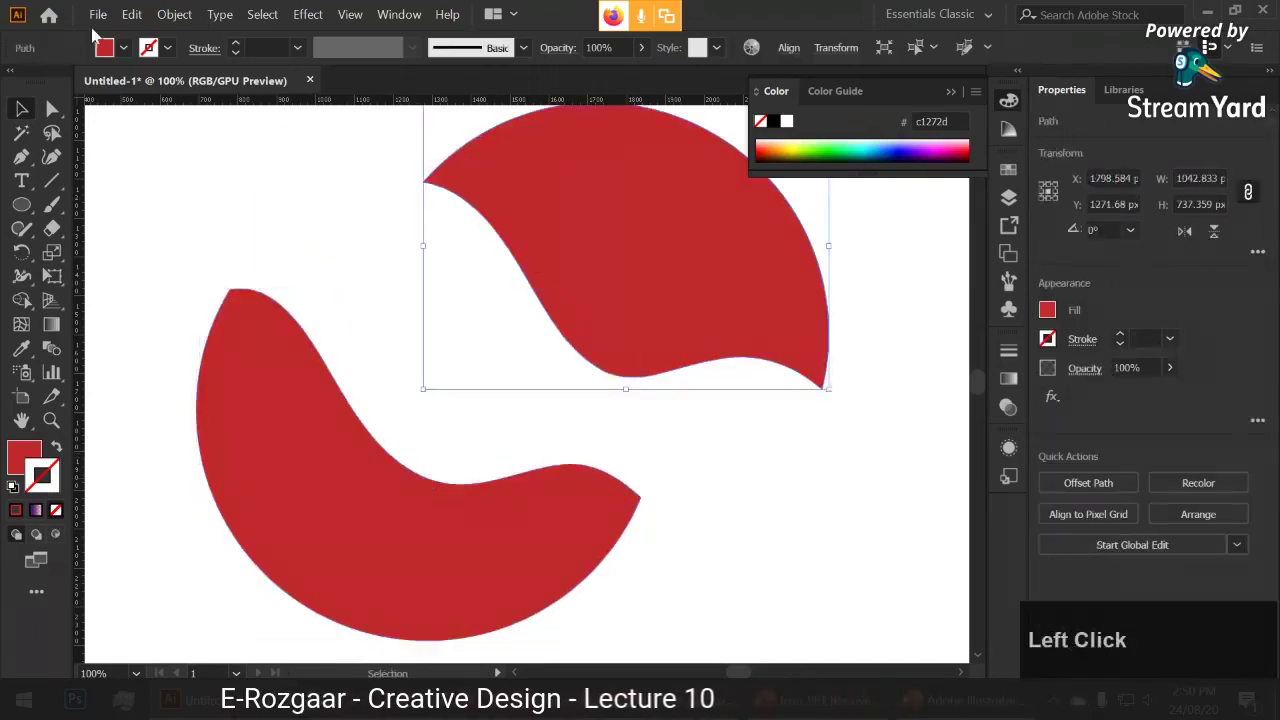
pyautogui.click(125, 48)
pyautogui.click(179, 88)
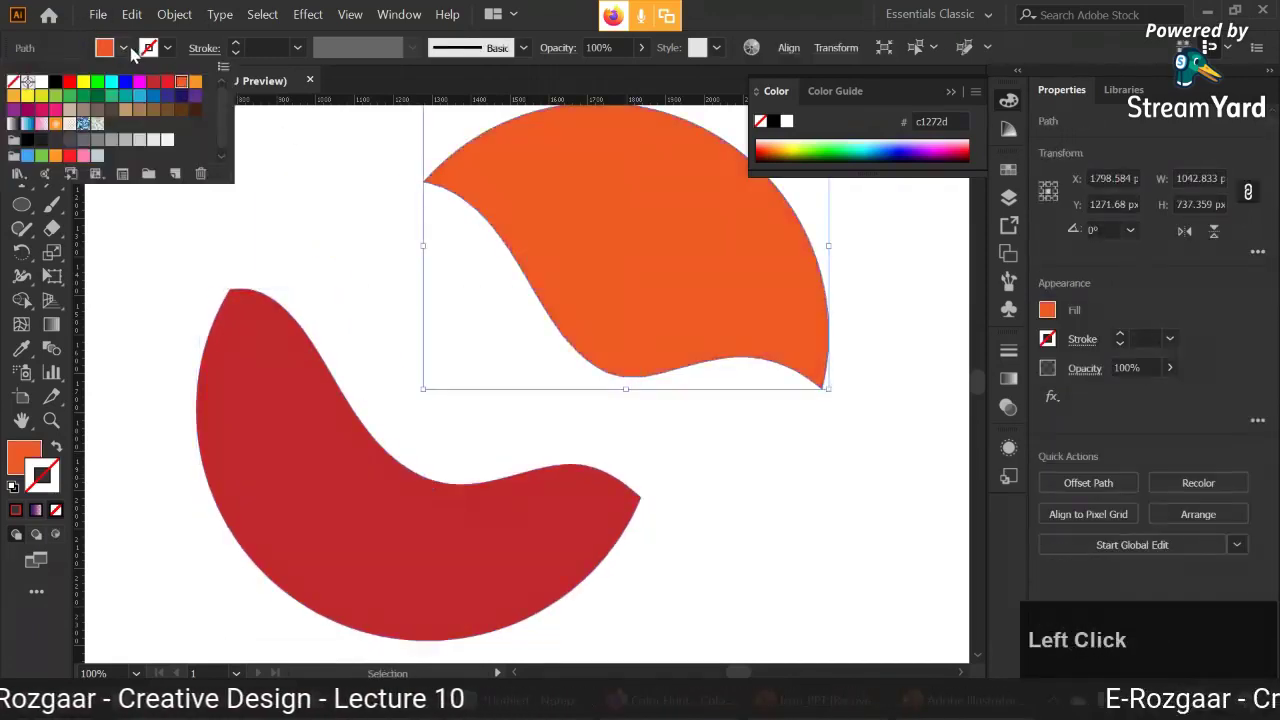
pyautogui.click(569, 220)
pyautogui.moveTo(594, 218); pyautogui.dragTo(470, 271)
pyautogui.click(757, 509)
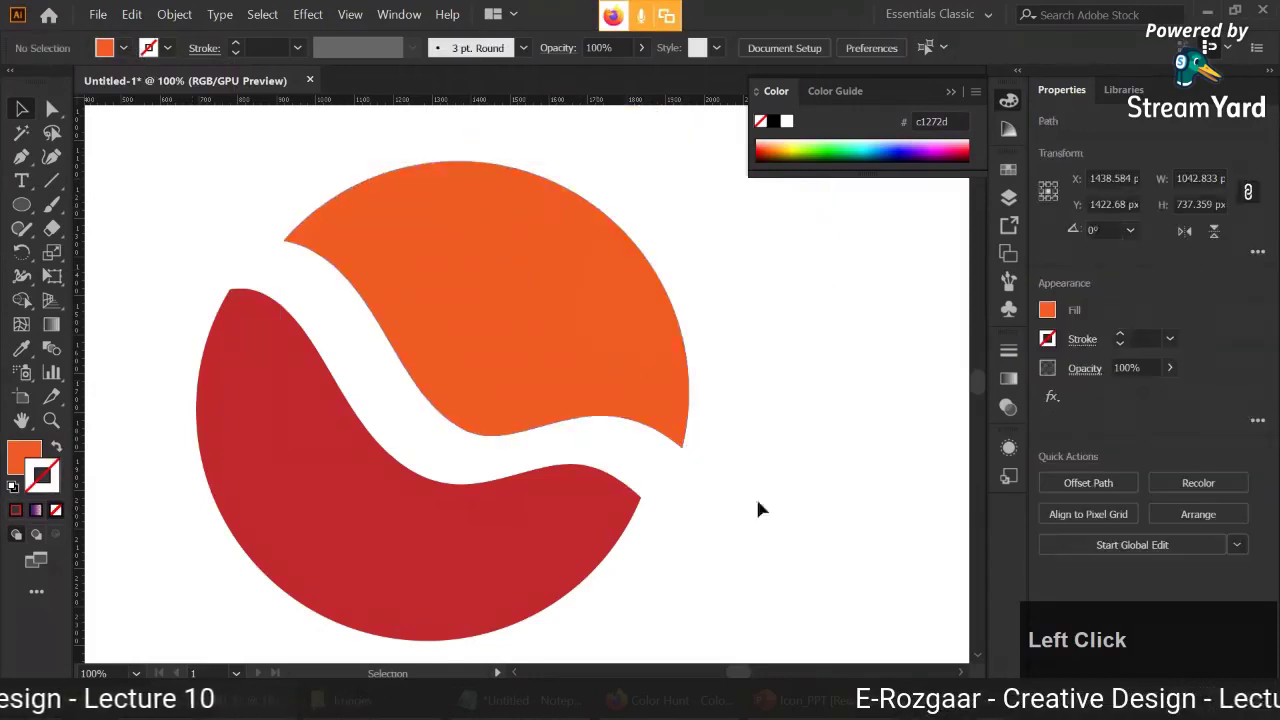
# - Delete the orange and red circle halves from the artboard and collapse the Color panel
pyautogui.click(480, 345)
pyautogui.press('Delete')
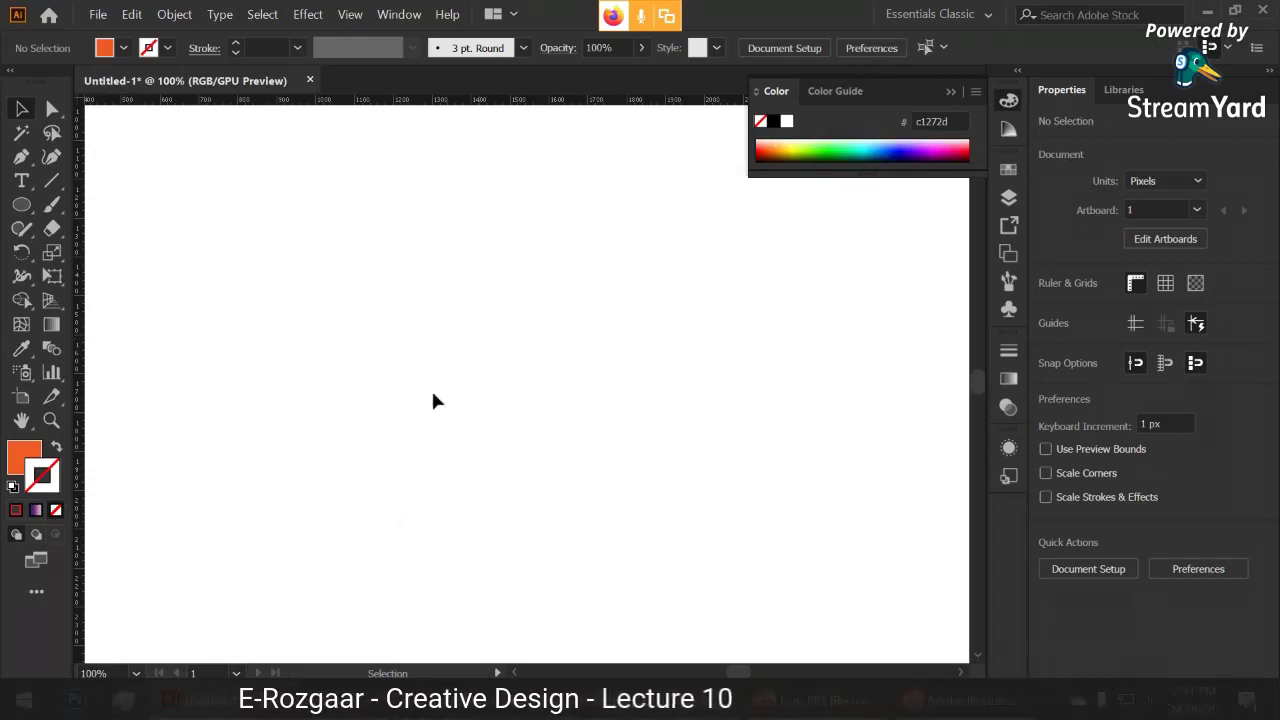
pyautogui.scroll(-2, 467, 362)
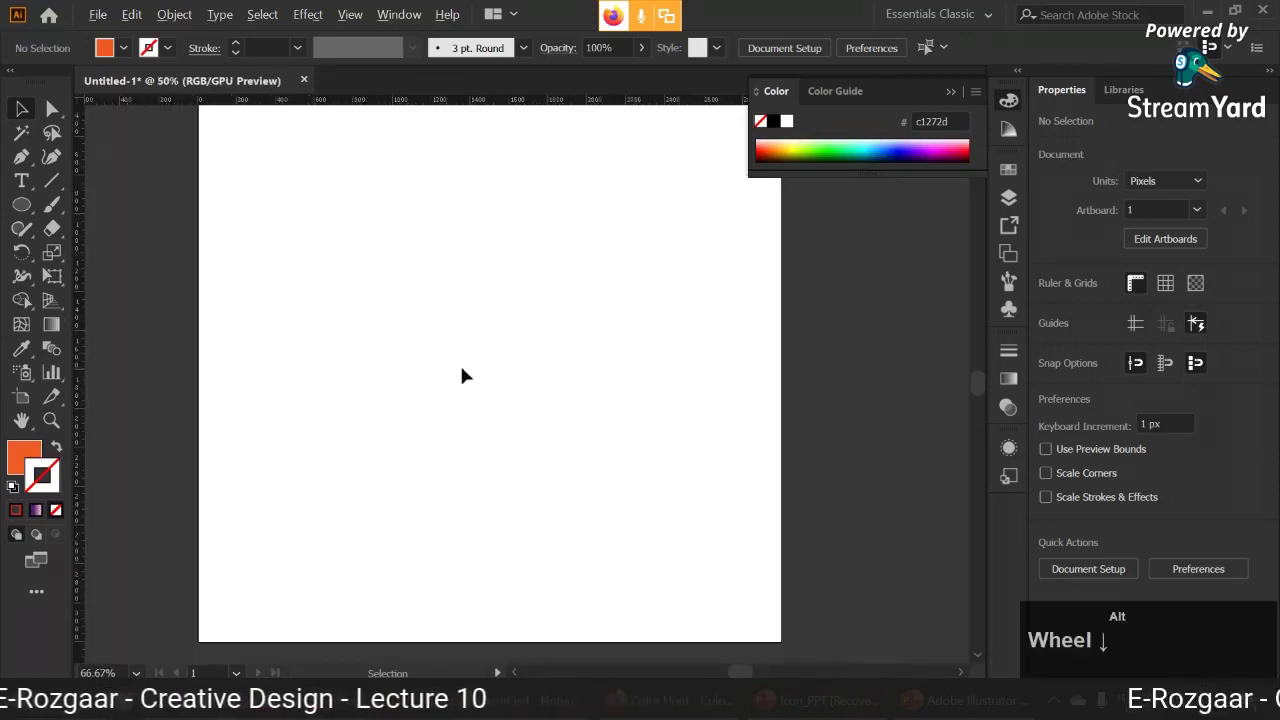
pyautogui.click(457, 334)
pyautogui.scroll(1, 466, 343)
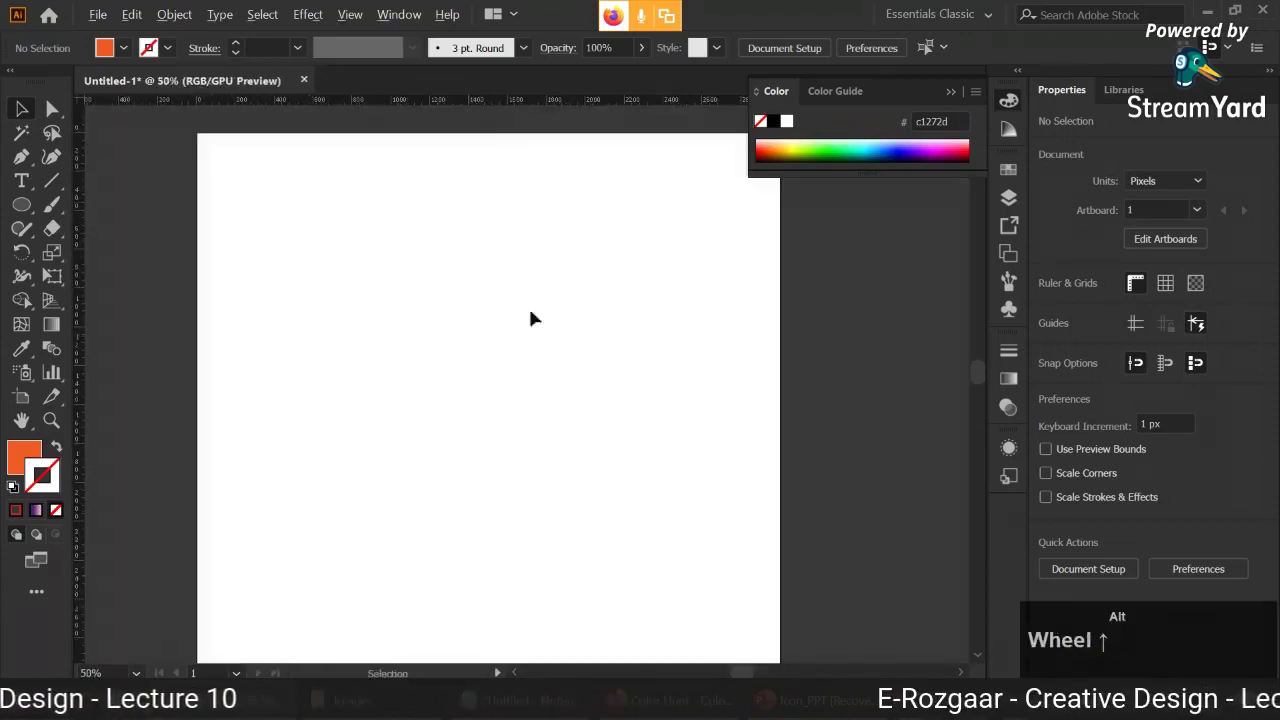
pyautogui.click(950, 92)
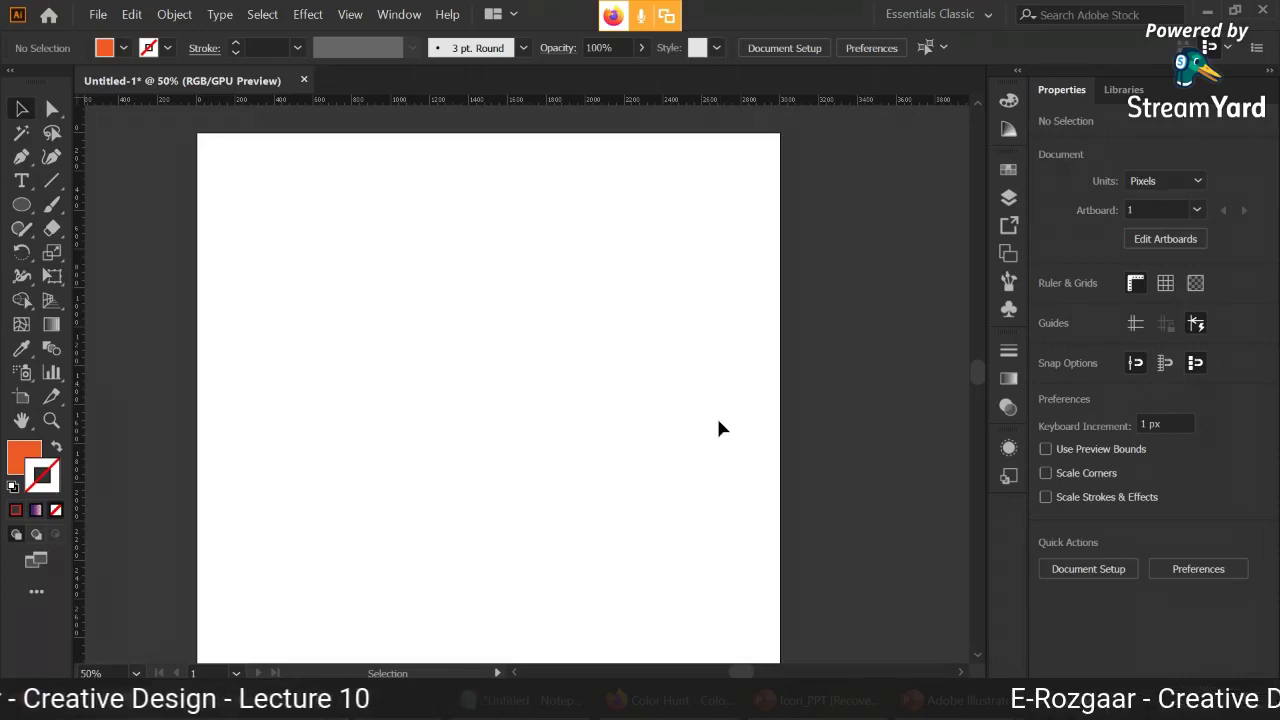
# - Switch to PowerPoint and grey out the Eraser item in the topic list on slide 3
pyautogui.click(790, 700)
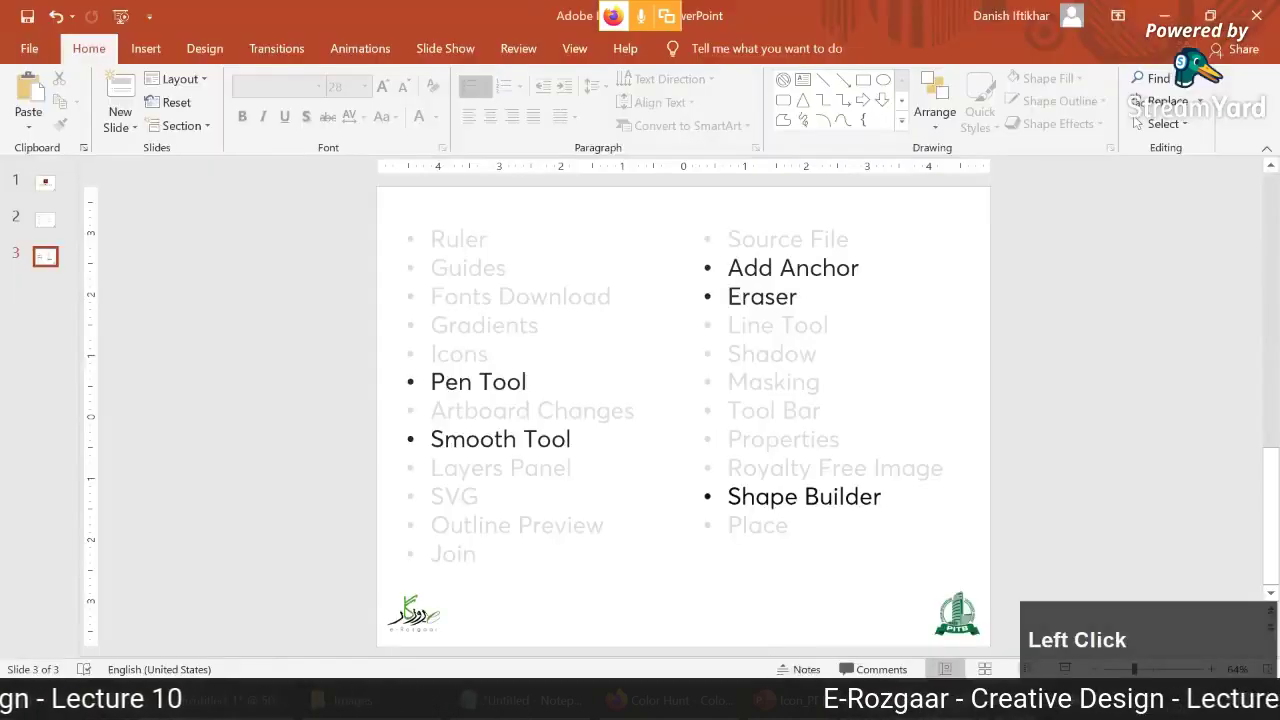
pyautogui.doubleClick(750, 296)
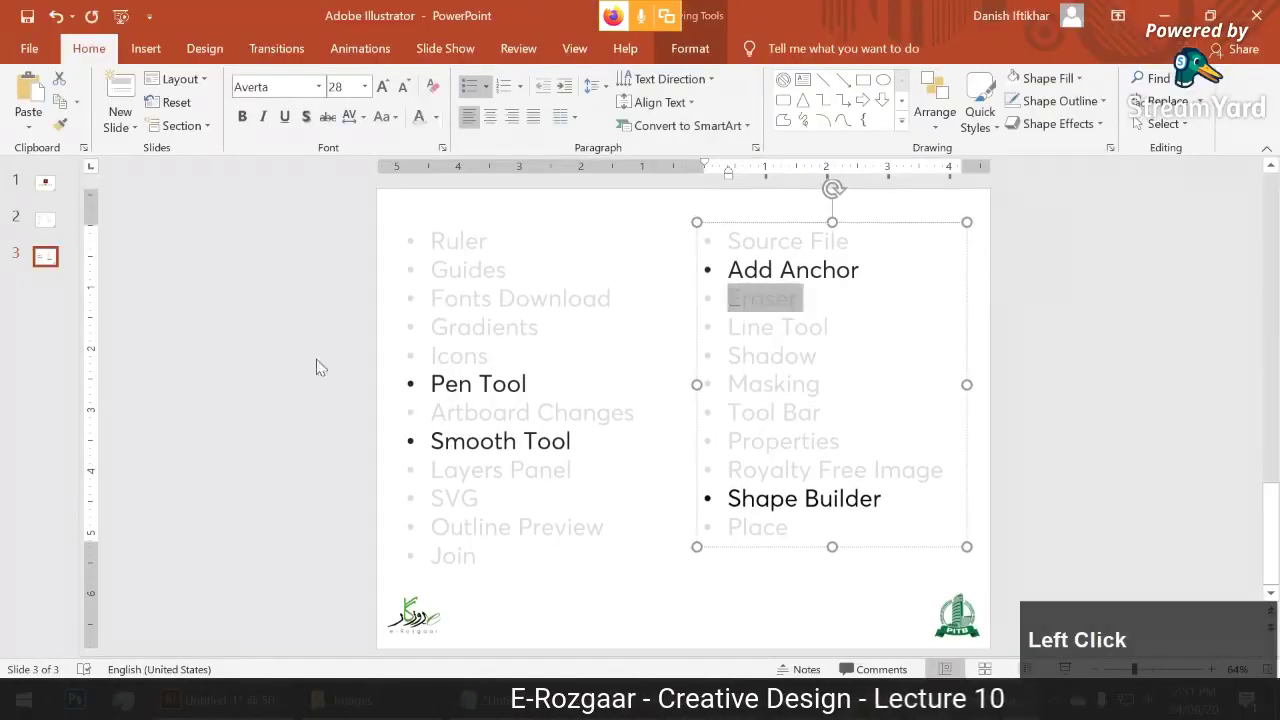
pyautogui.click(305, 406)
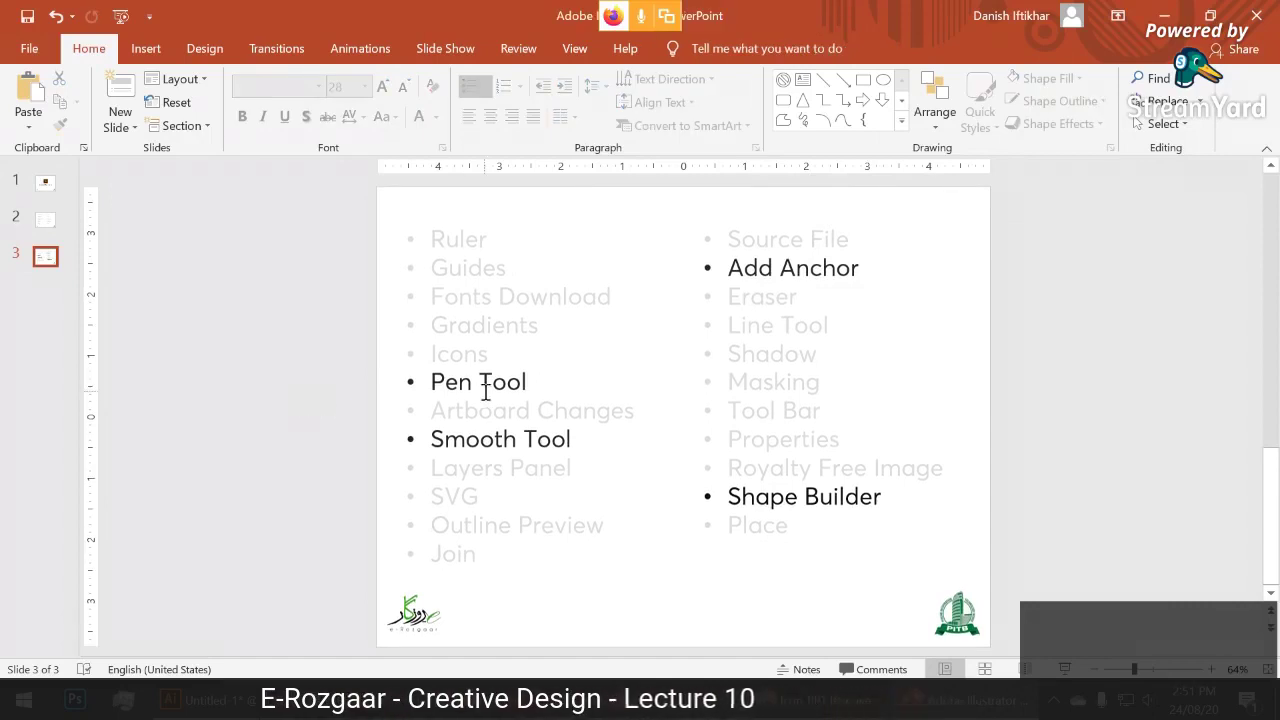
pyautogui.click(318, 427)
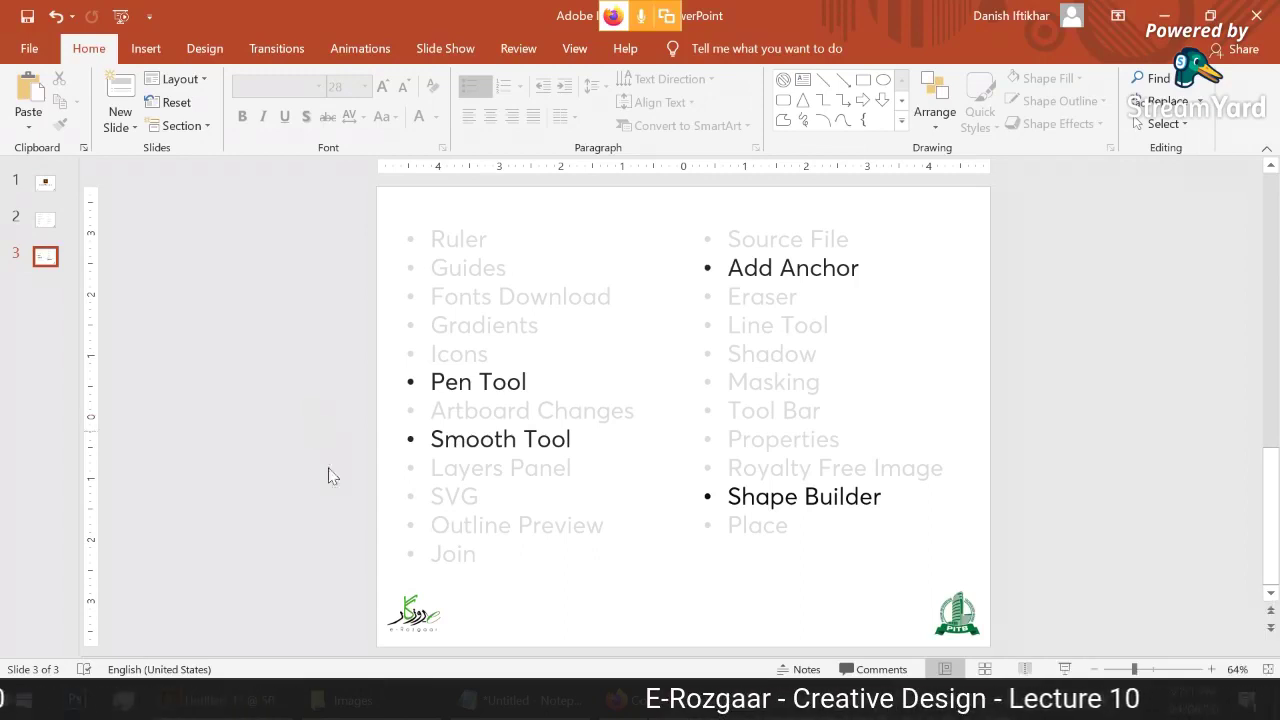
# - Switch back to Illustrator and recentre the empty artboard in the view
pyautogui.hotkey('alt', 'Tab')
pyautogui.click(334, 438)
pyautogui.moveTo(407, 453); pyautogui.dragTo(477, 437)
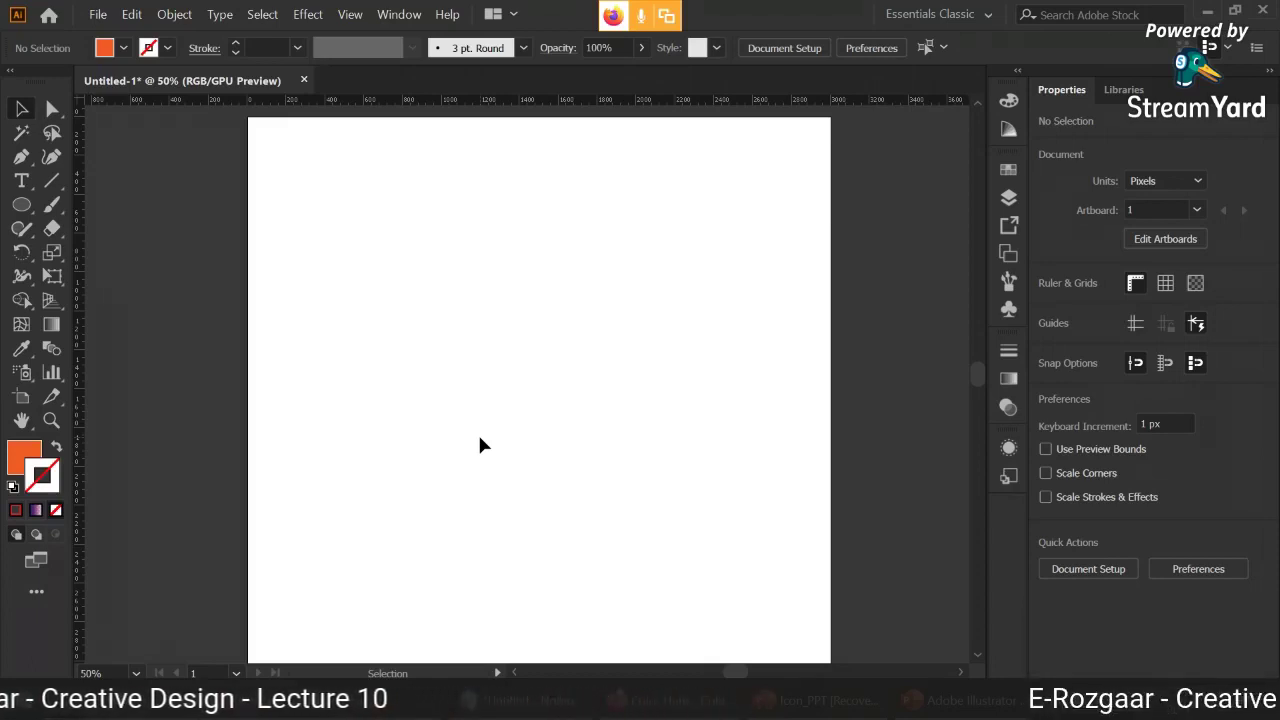
pyautogui.scroll(-1, 479, 438)
pyautogui.scroll(1, 479, 438)
pyautogui.moveTo(479, 438); pyautogui.dragTo(488, 434)
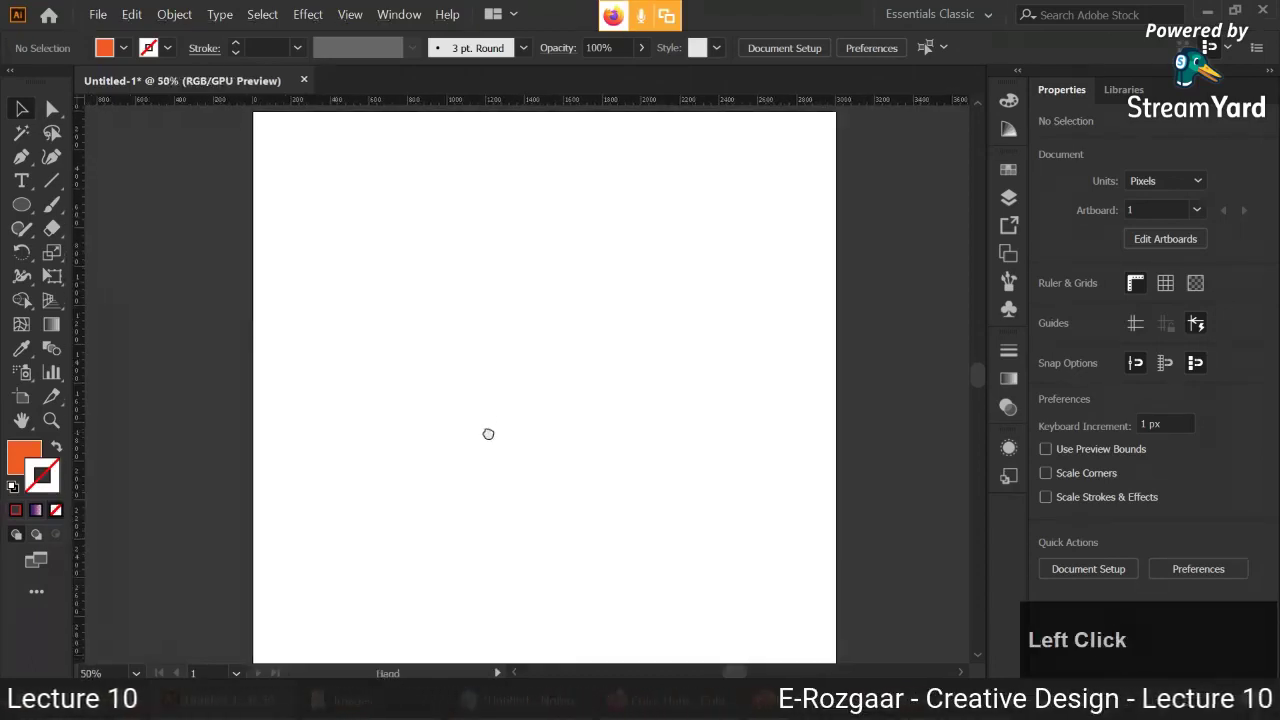
pyautogui.press('space')
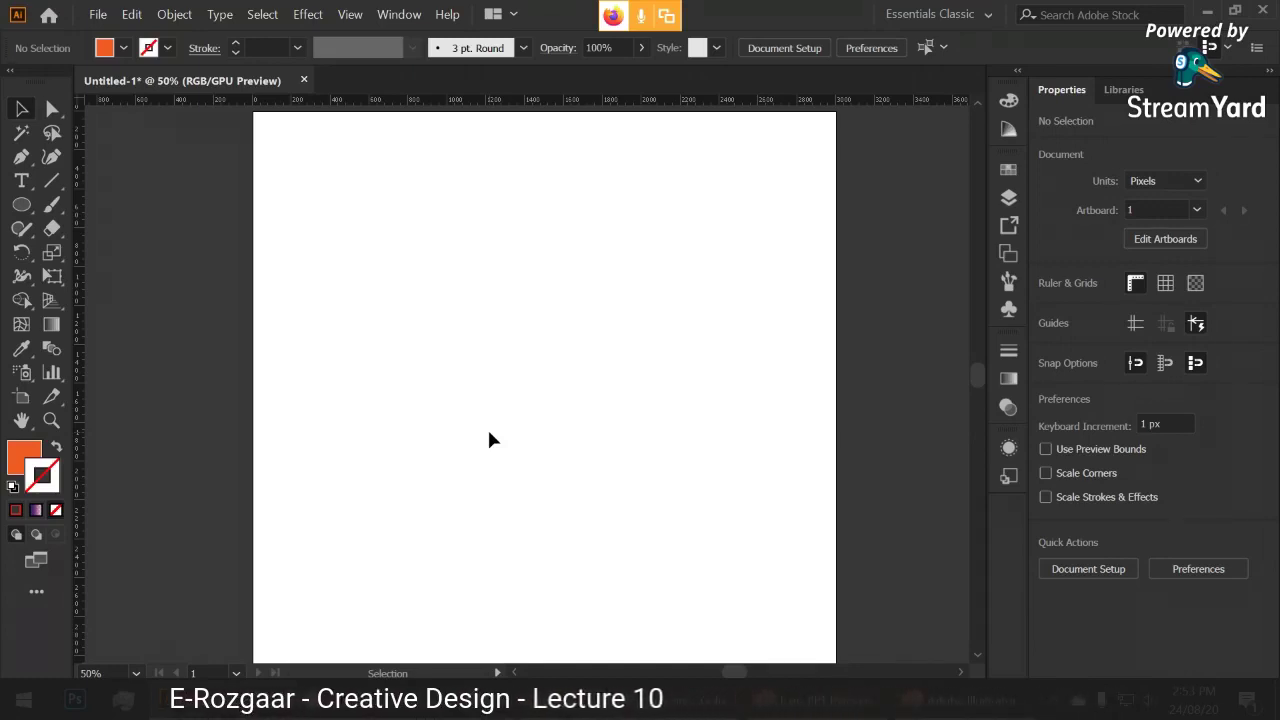
# - Choose the Pen tool and set it to no fill with a 4 pt black stroke
pyautogui.click(22, 465)
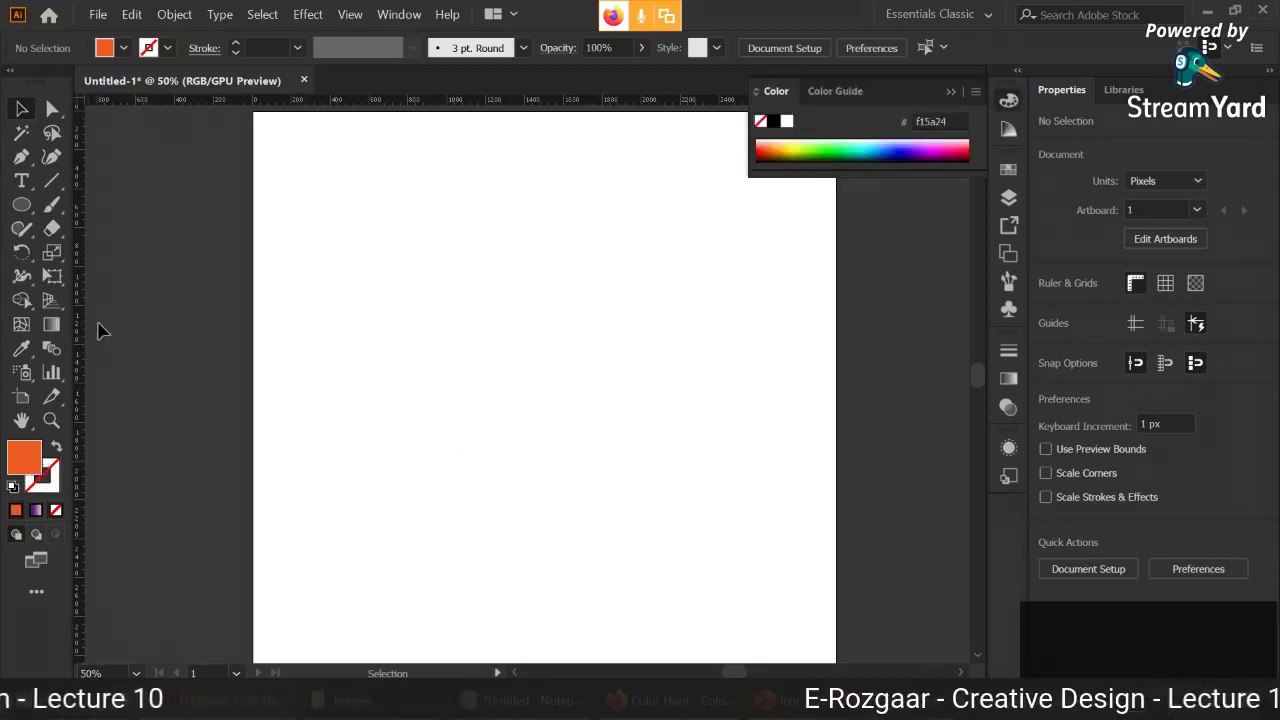
pyautogui.click(22, 158)
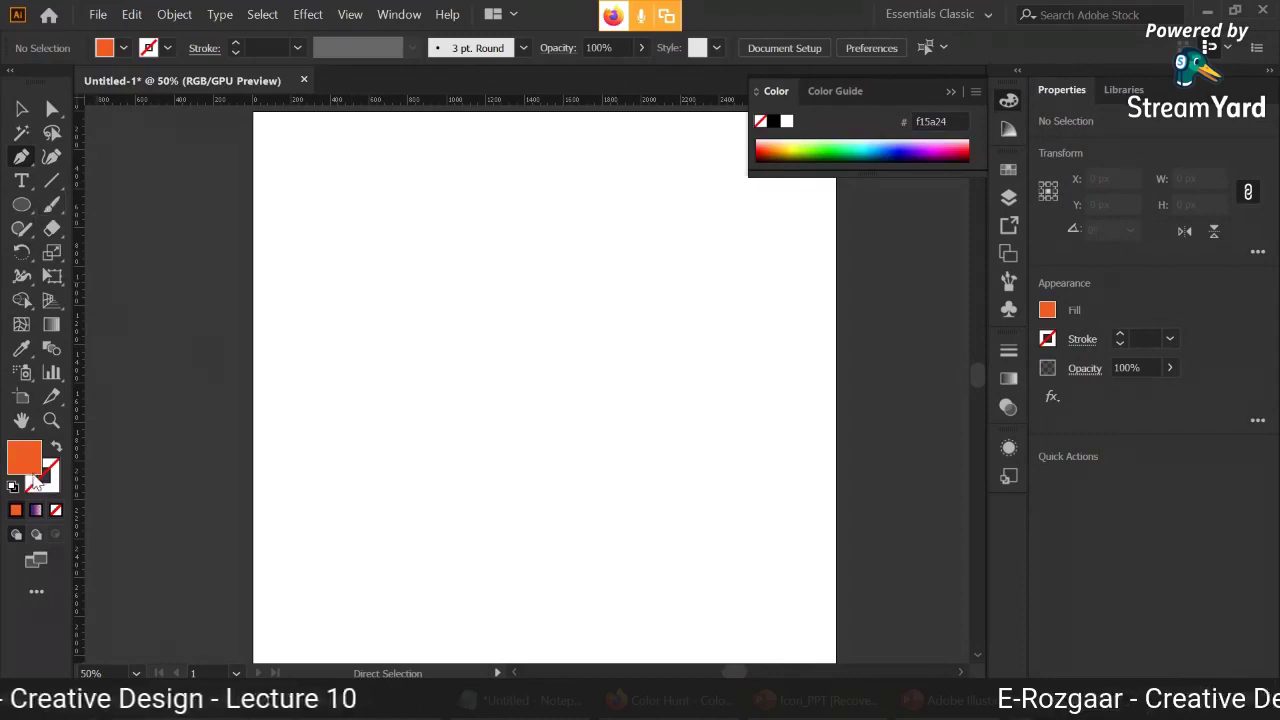
pyautogui.click(55, 510)
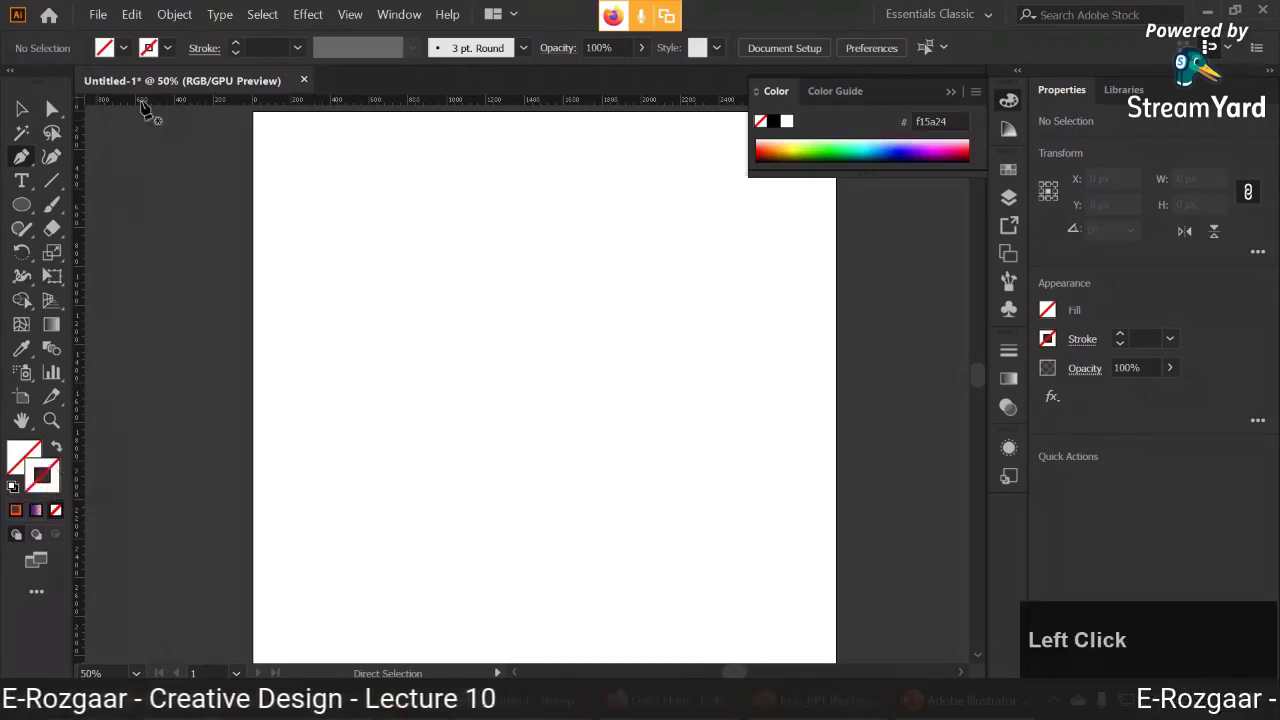
pyautogui.click(236, 47)
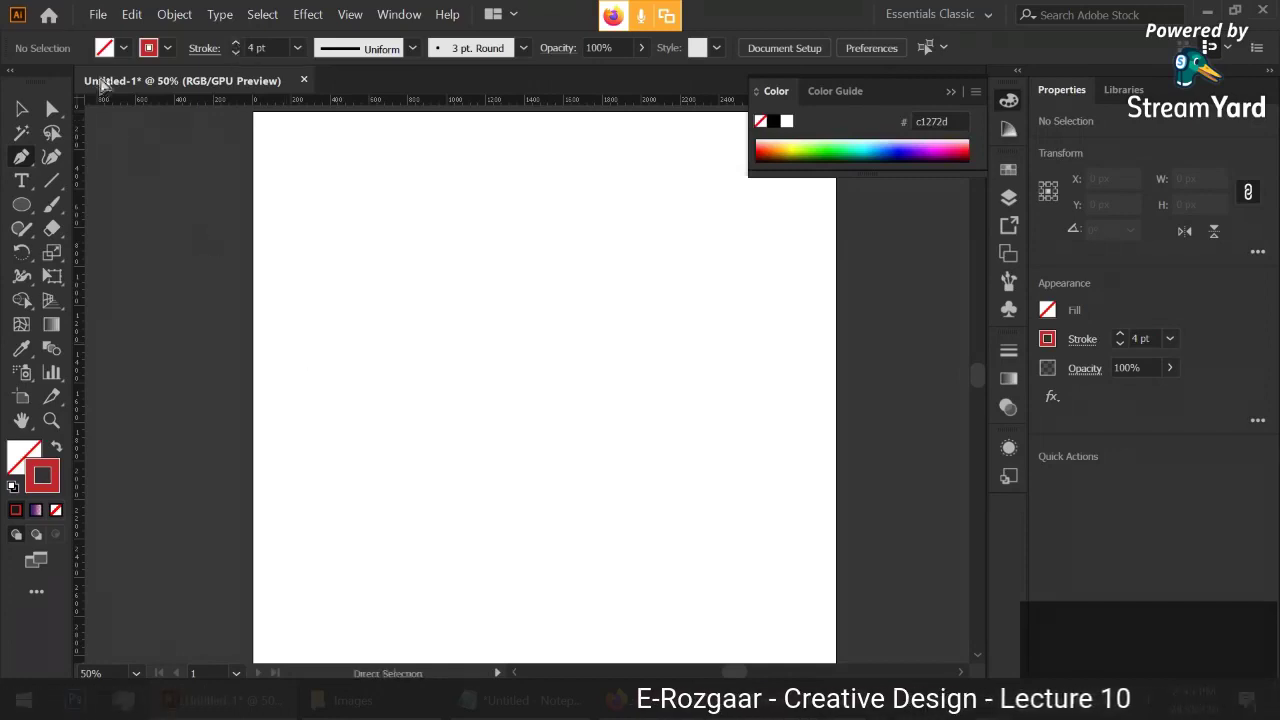
pyautogui.click(148, 50)
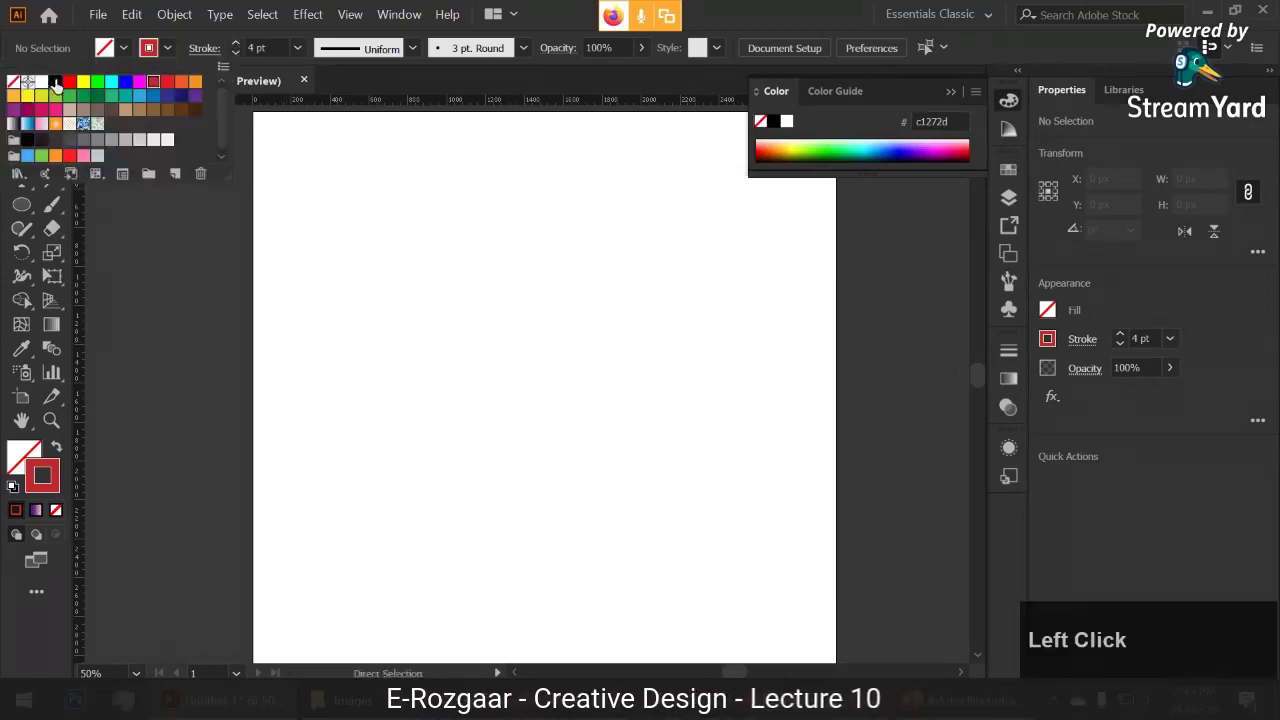
pyautogui.click(55, 82)
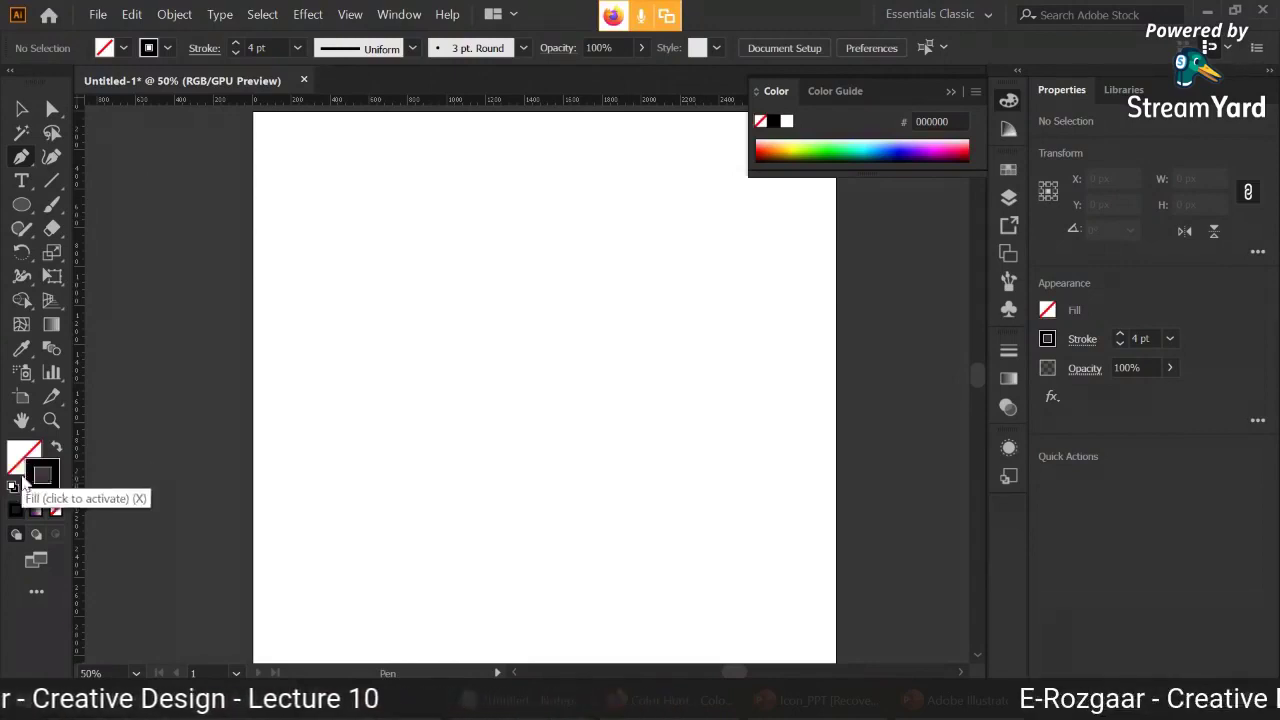
pyautogui.click(18, 462)
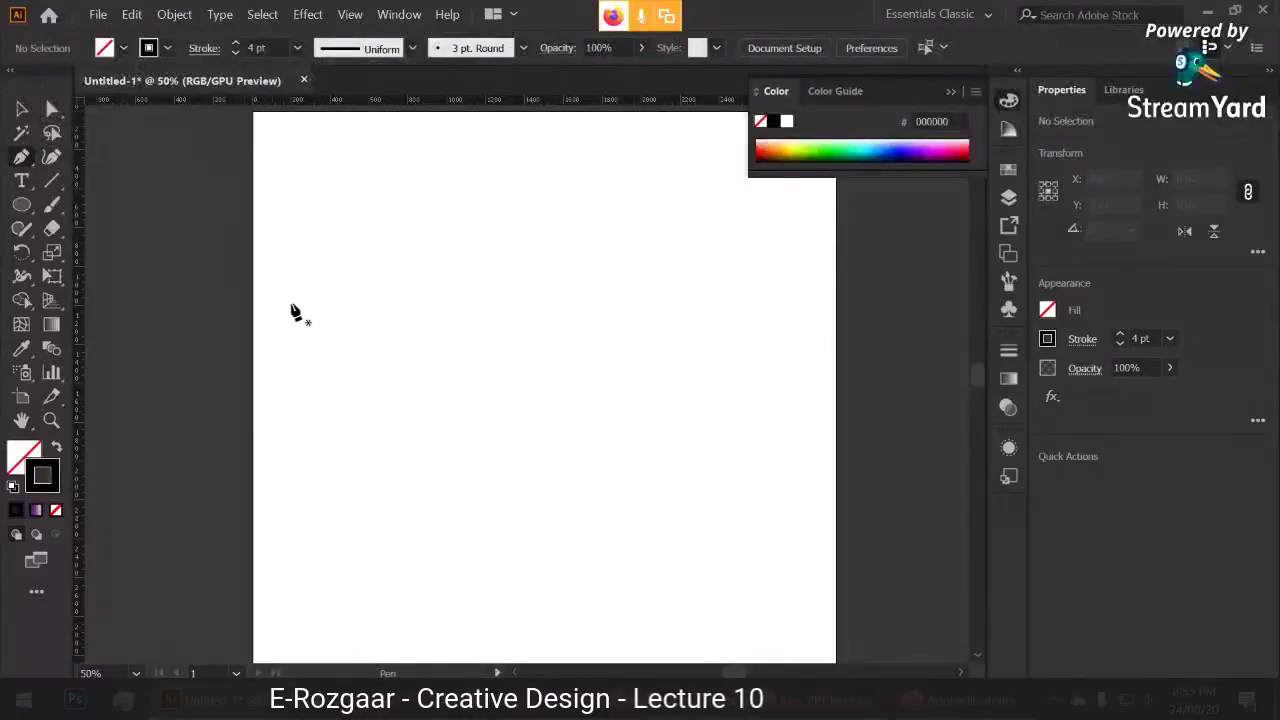
# - Draw a closed four-sided shape of straight segments, about 1656 × 1354 px, on the artboard with the Pen tool
pyautogui.click(342, 301)
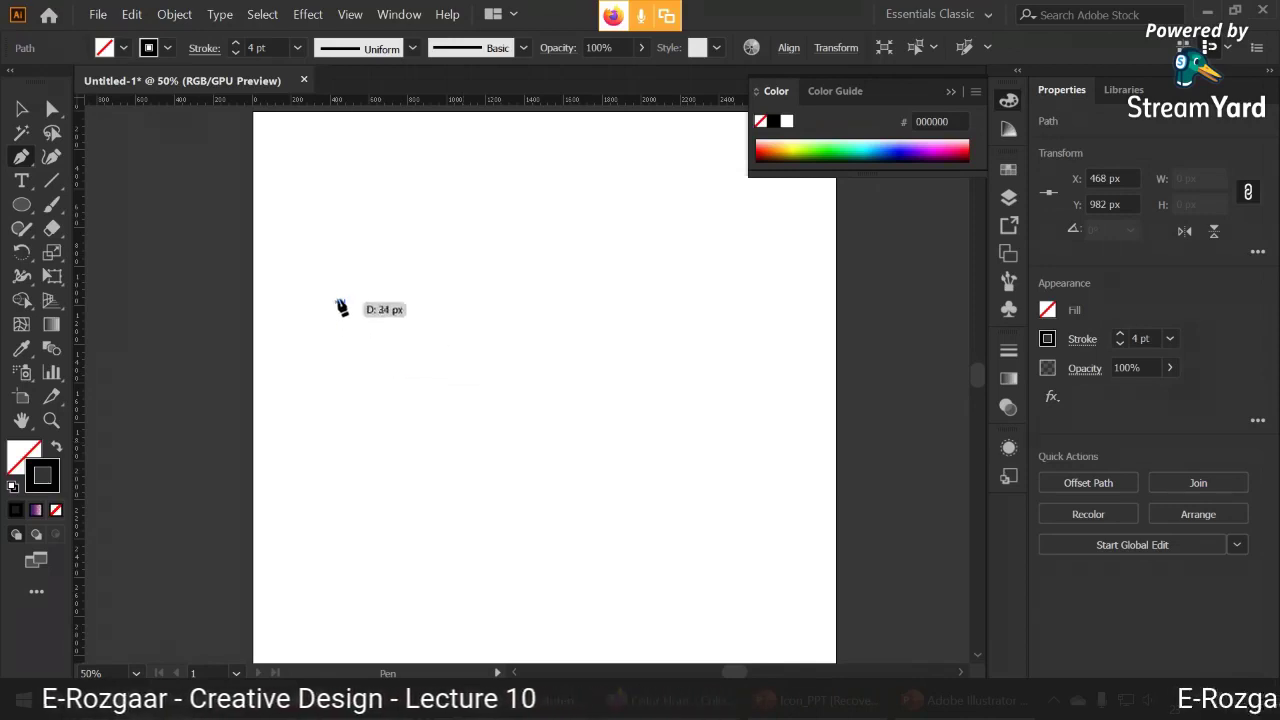
pyautogui.click(523, 426)
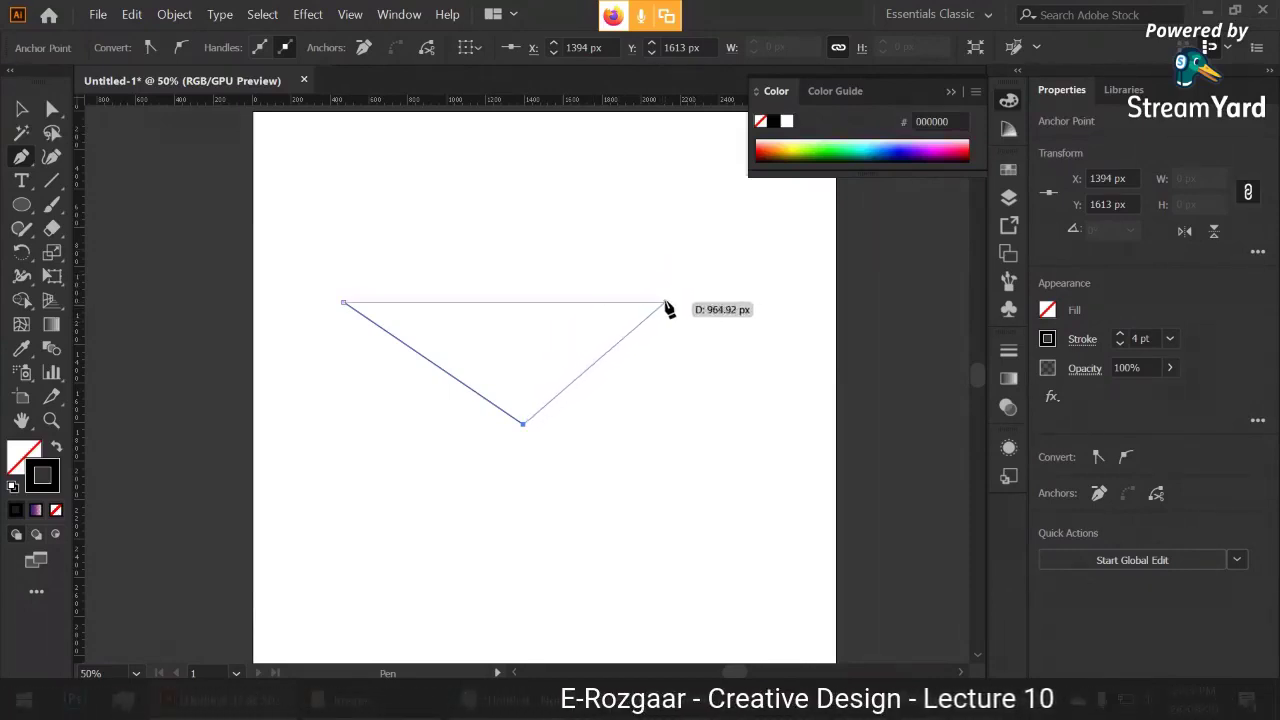
pyautogui.click(664, 302)
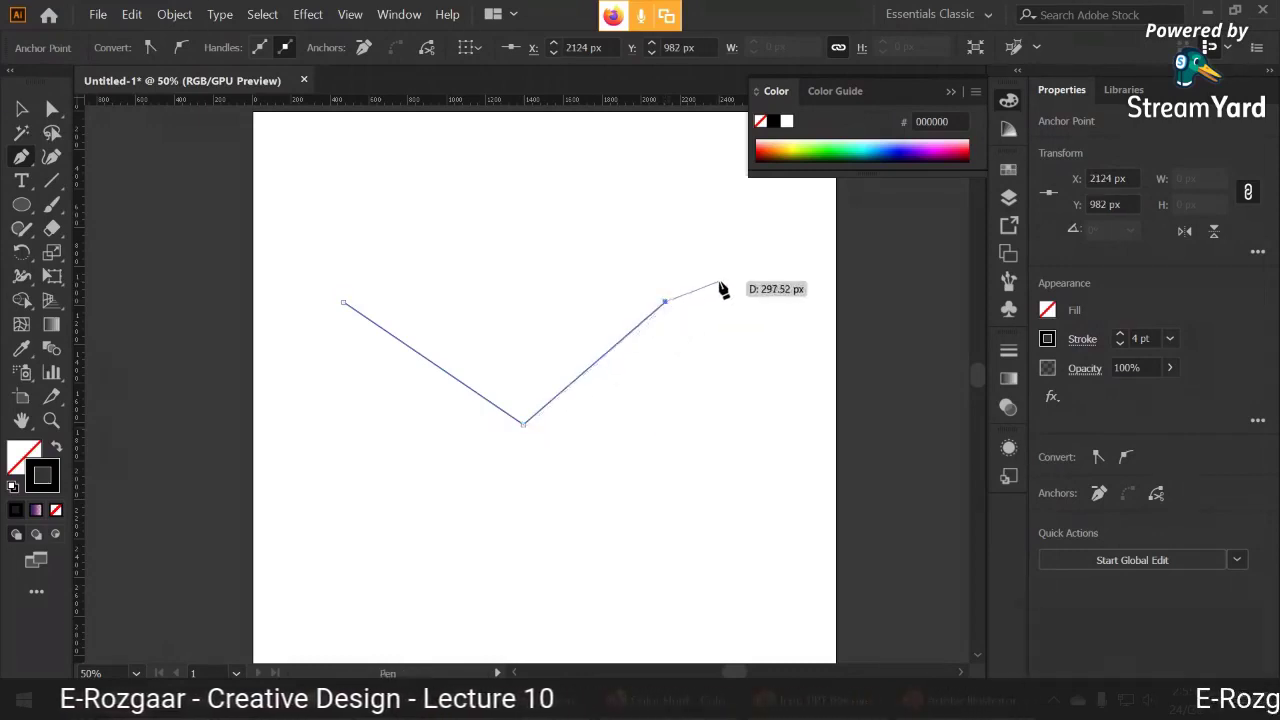
pyautogui.scroll(2, 694, 266)
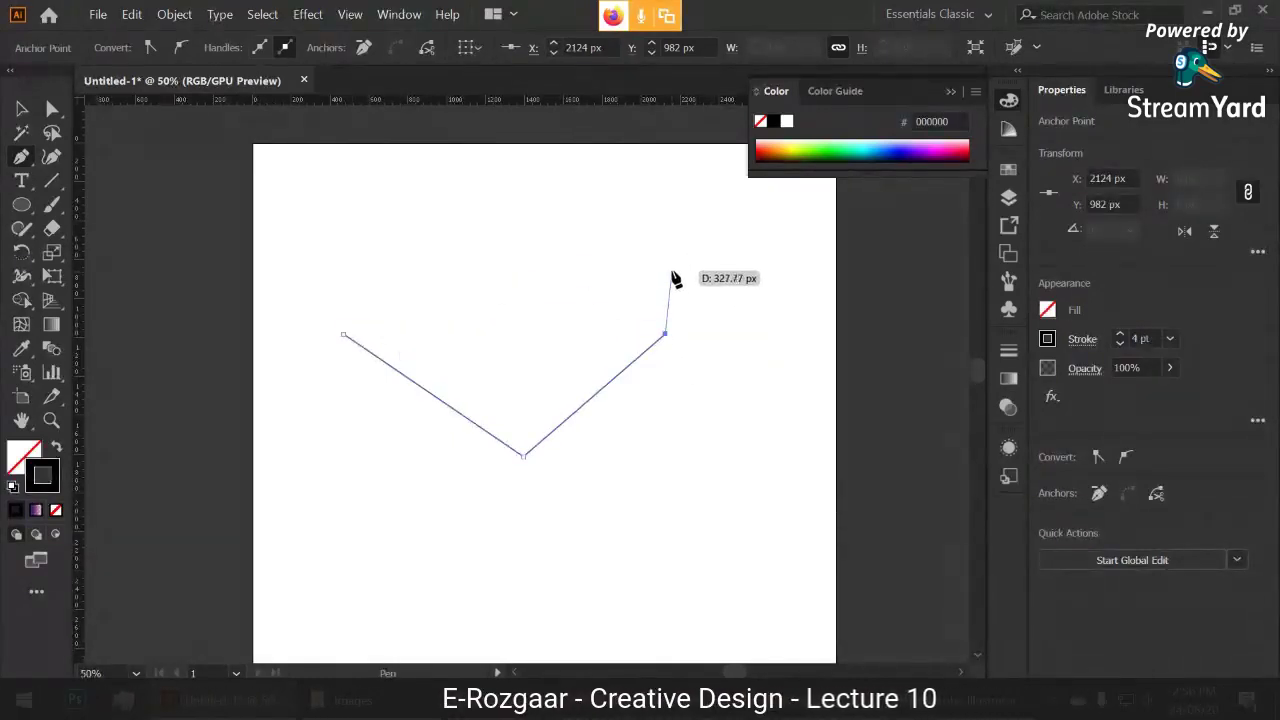
pyautogui.click(467, 193)
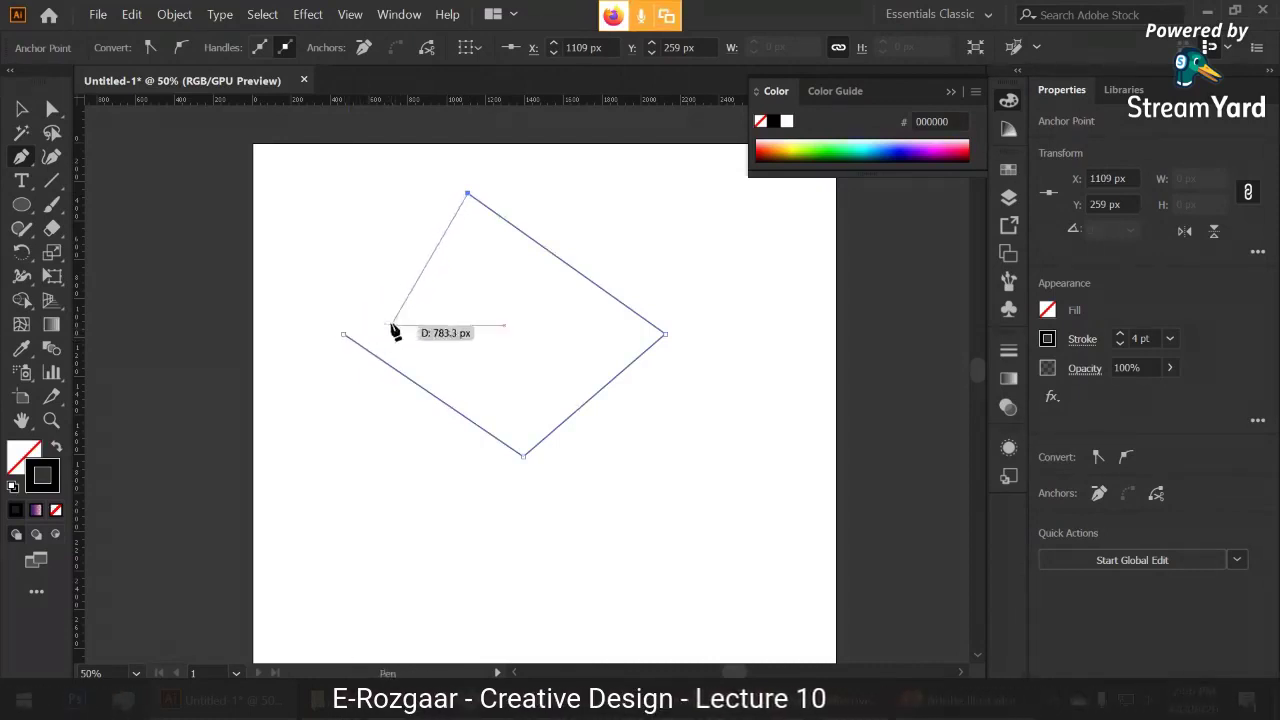
pyautogui.click(343, 334)
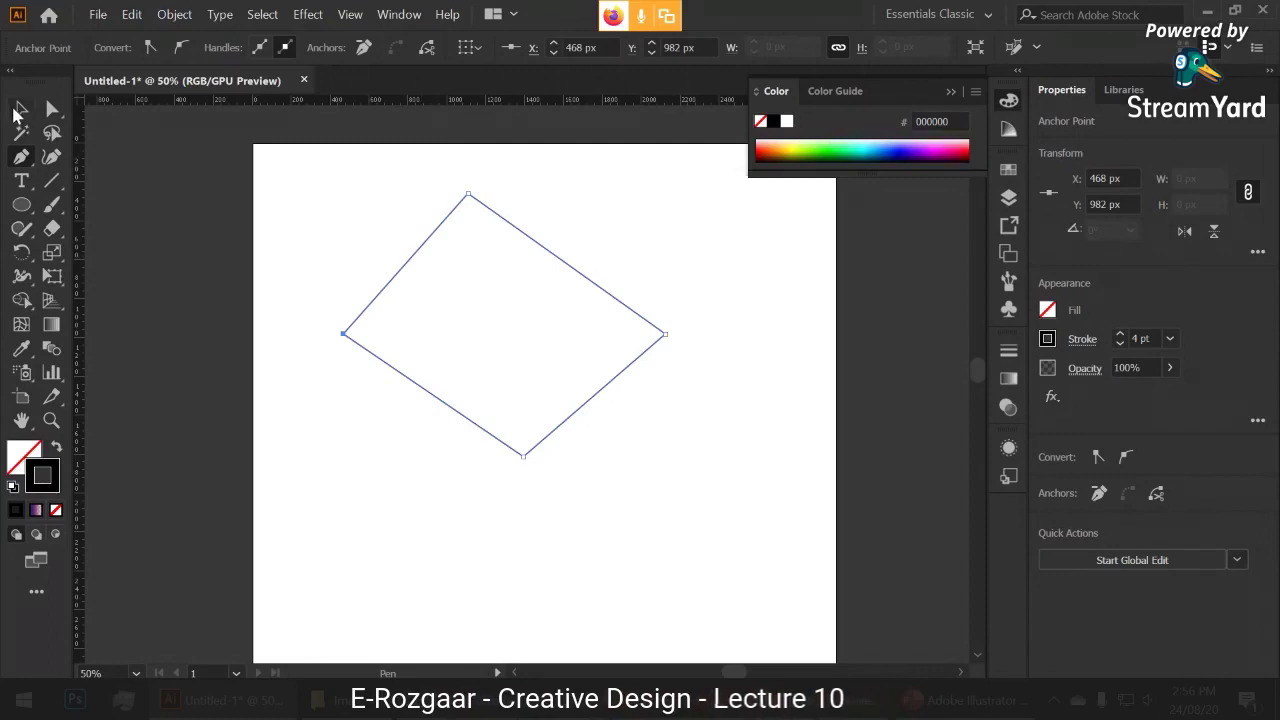
# - Fill the four-sided shape with blue and move it to about X 1281 px, Y 1233 px
pyautogui.click(16, 110)
pyautogui.moveTo(385, 298); pyautogui.dragTo(420, 388)
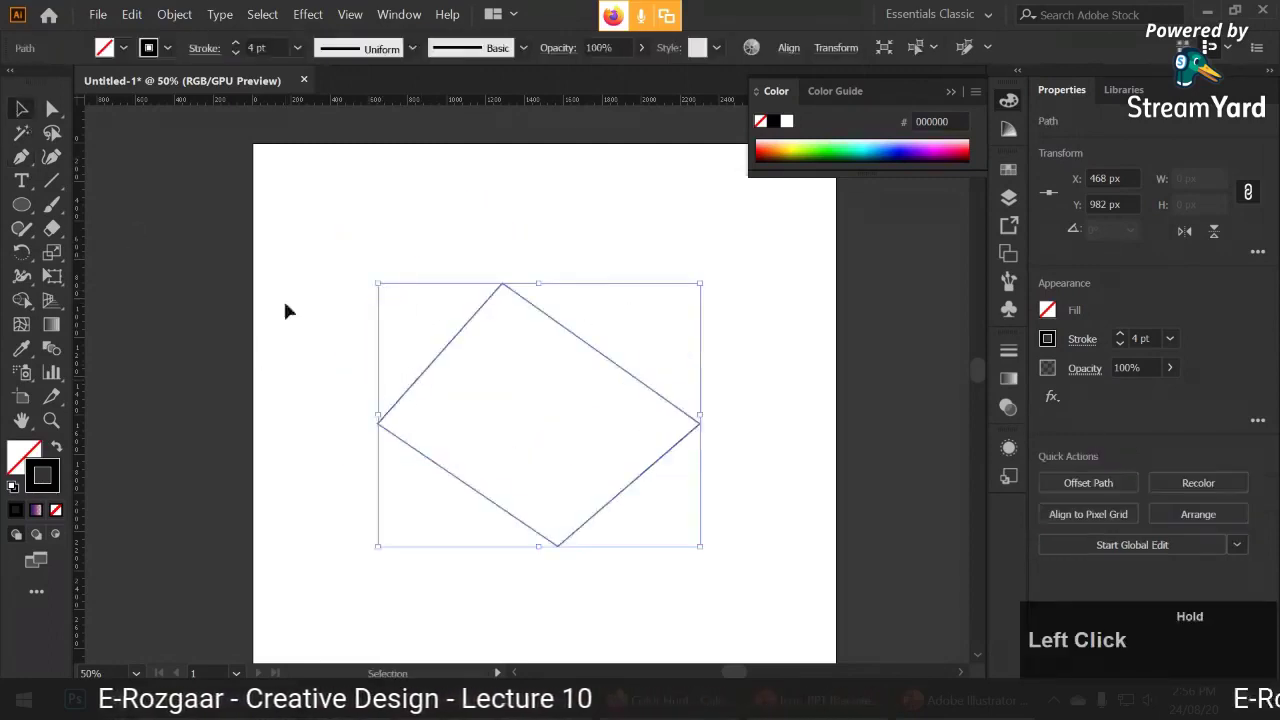
pyautogui.click(123, 47)
pyautogui.click(126, 83)
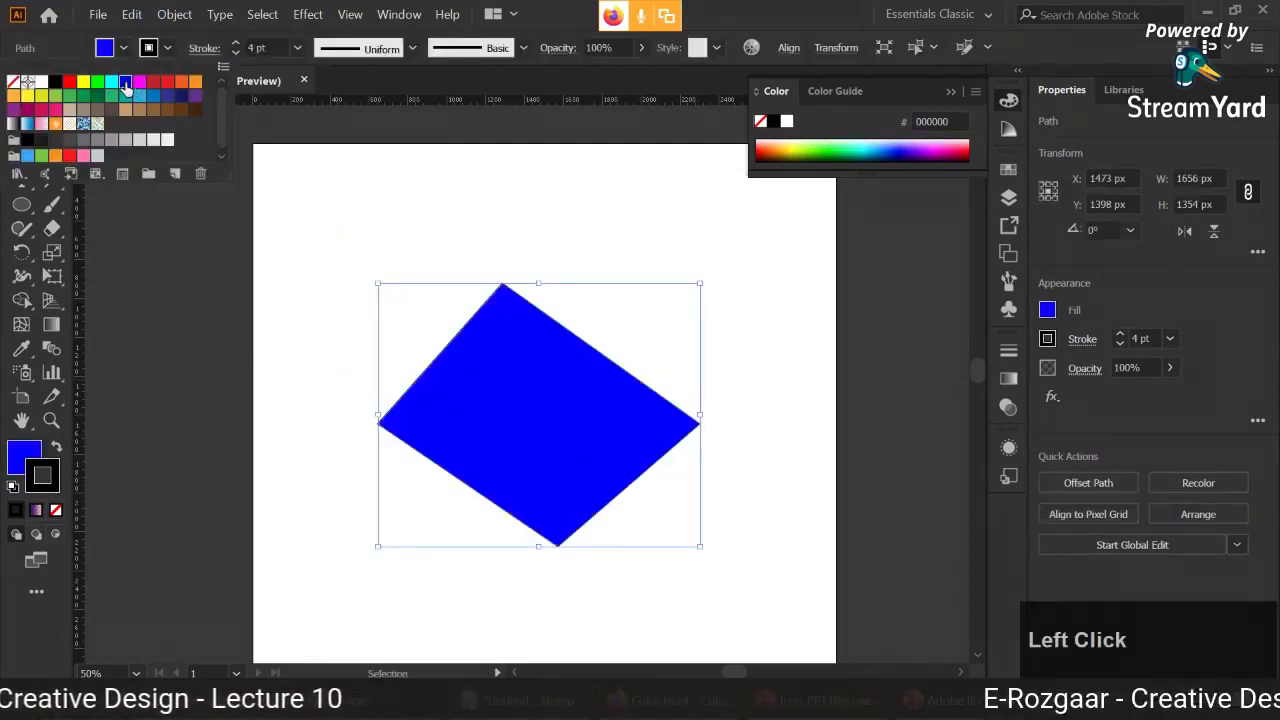
pyautogui.click(380, 337)
pyautogui.moveTo(511, 333); pyautogui.dragTo(458, 340)
# - Move only the shape's top anchor point to about X 1281 px, Y 543 px with Direct Selection
pyautogui.click(56, 109)
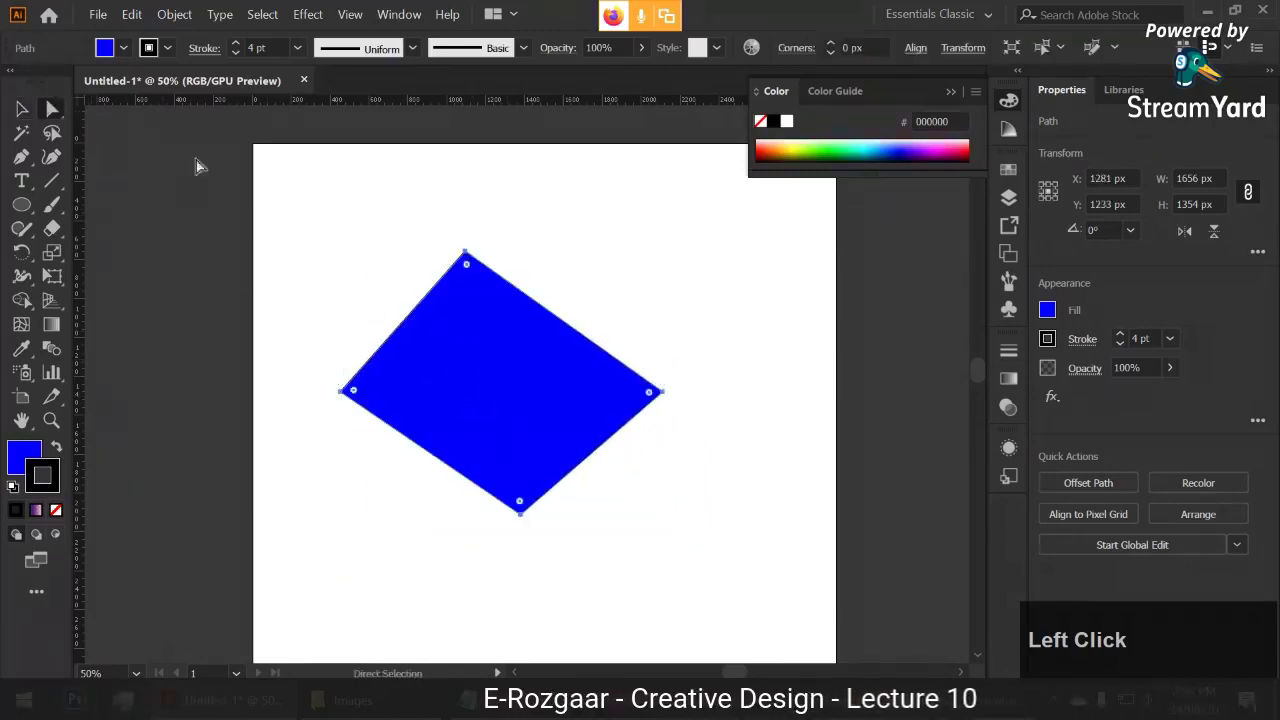
pyautogui.click(466, 256)
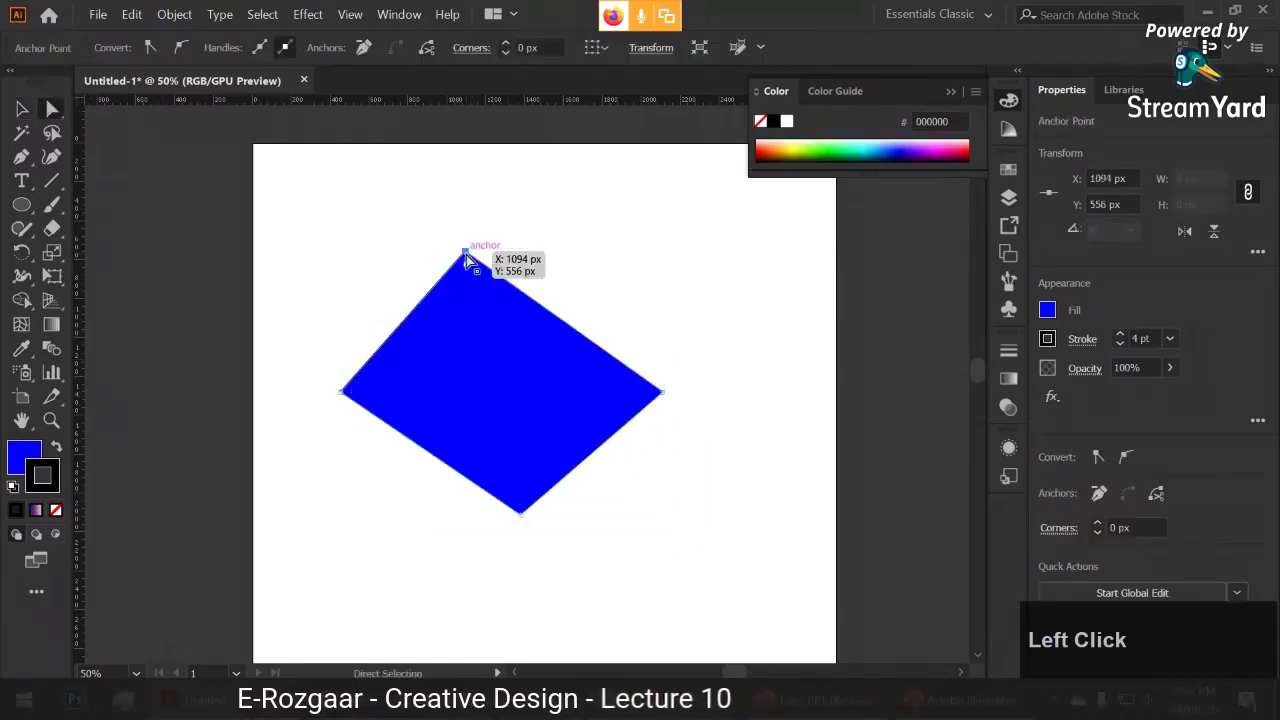
pyautogui.moveTo(466, 256); pyautogui.dragTo(501, 250)
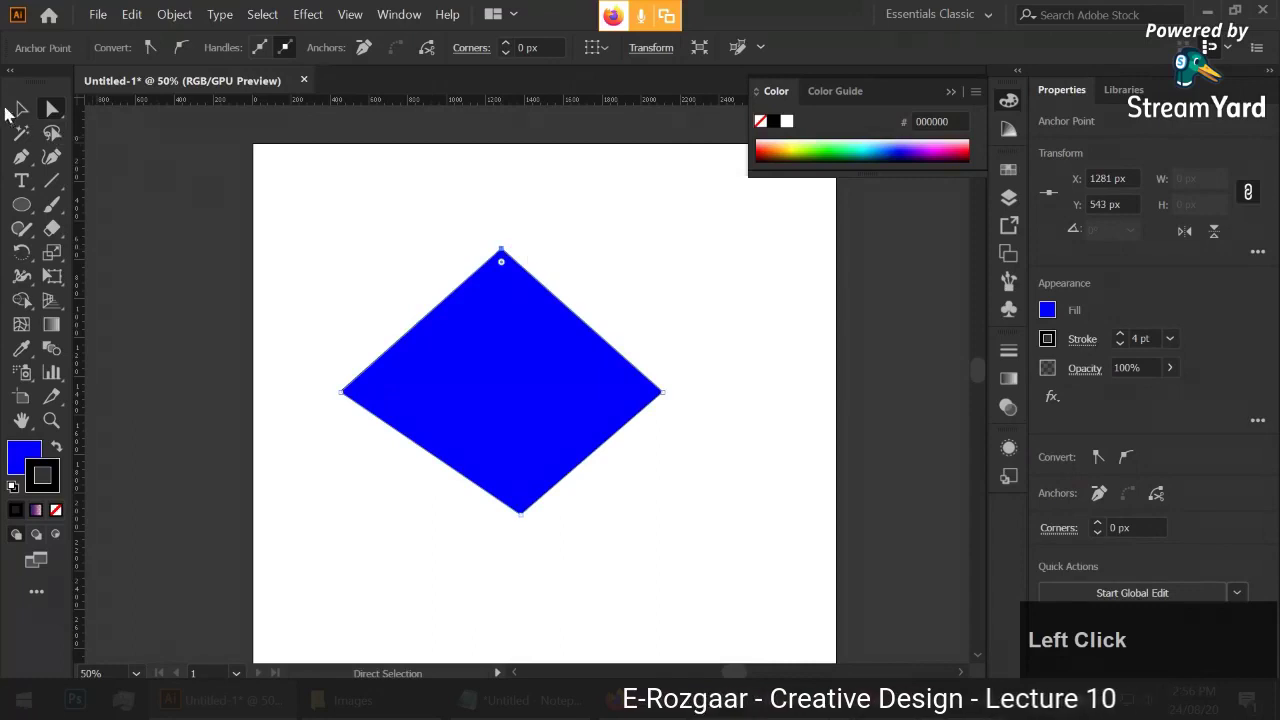
# - Move the whole blue shape slightly up and to the right, and delete it from the artboard
pyautogui.click(21, 108)
pyautogui.moveTo(482, 330); pyautogui.dragTo(517, 312)
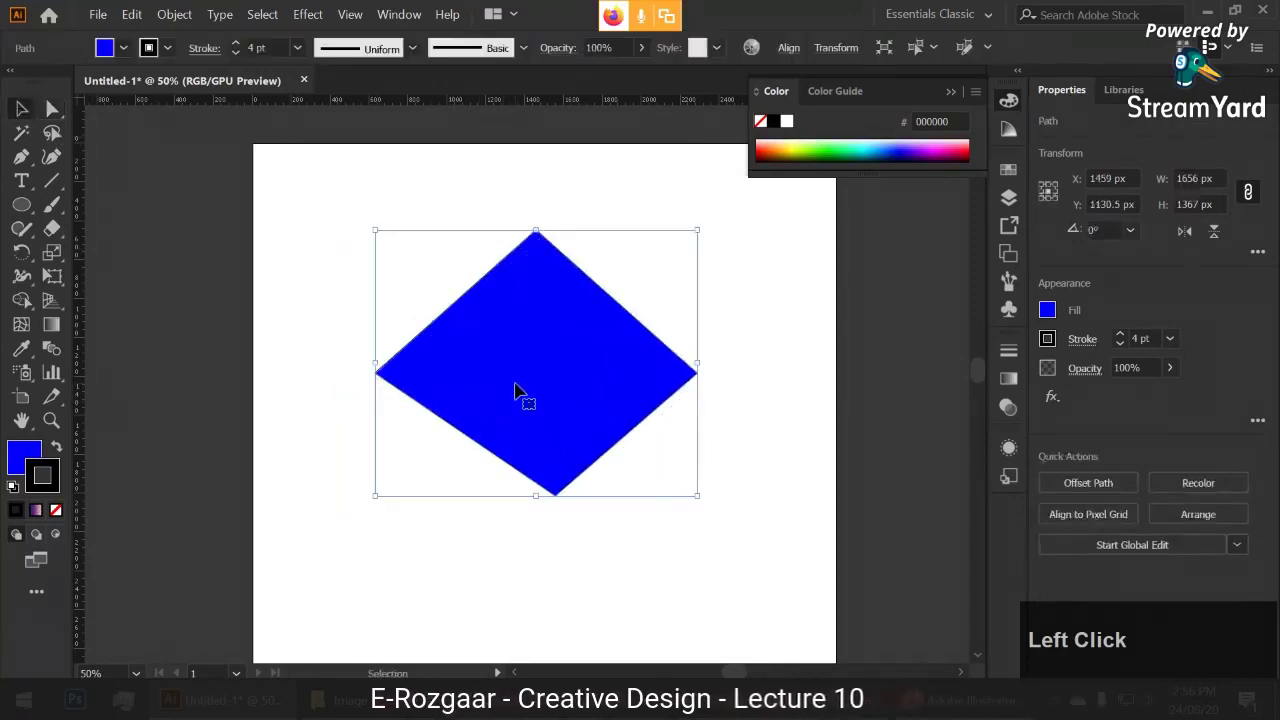
pyautogui.press('Delete')
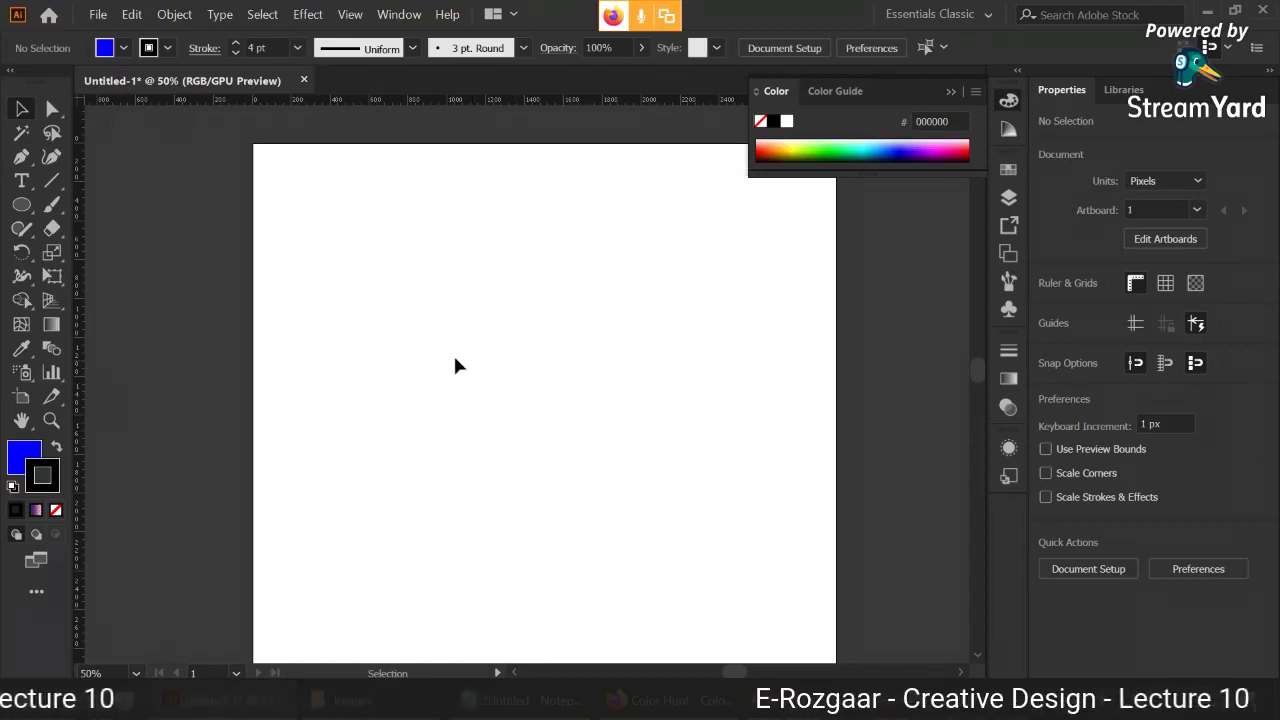
# - Draw a closed blue seven-point polygon about 1834 × 1986 px with the Pen tool
pyautogui.click(24, 158)
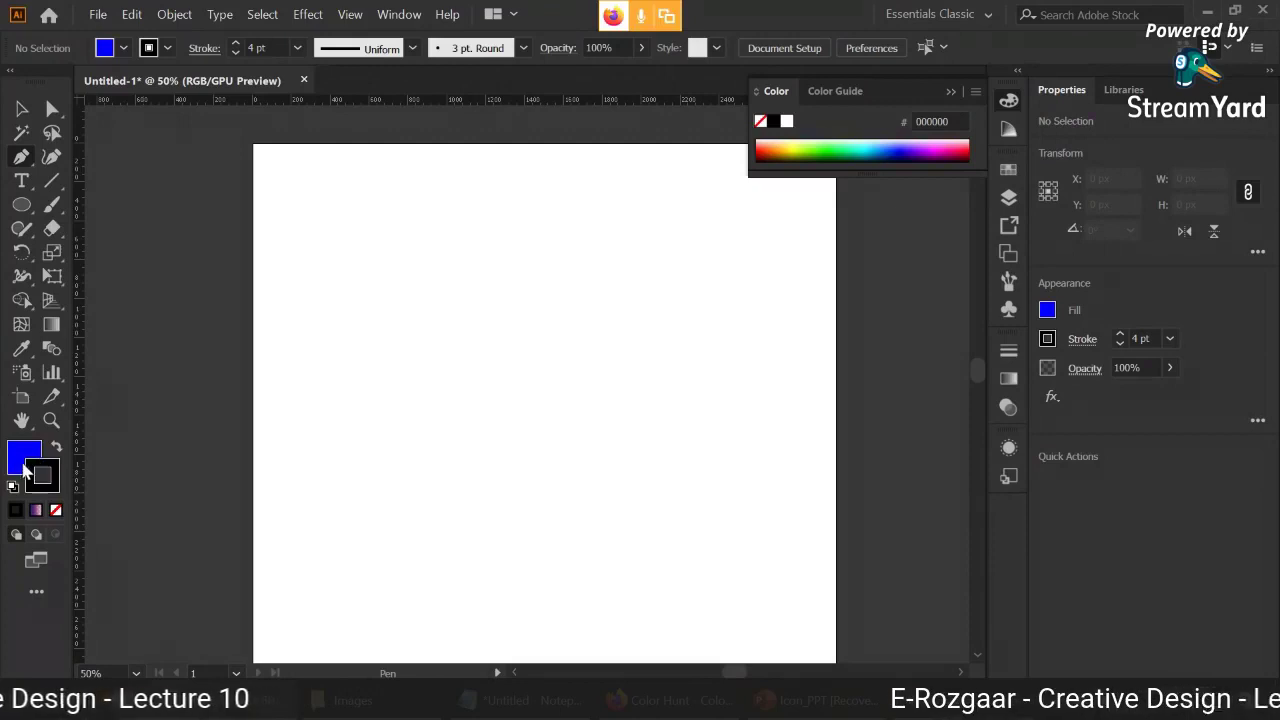
pyautogui.click(470, 251)
pyautogui.click(345, 388)
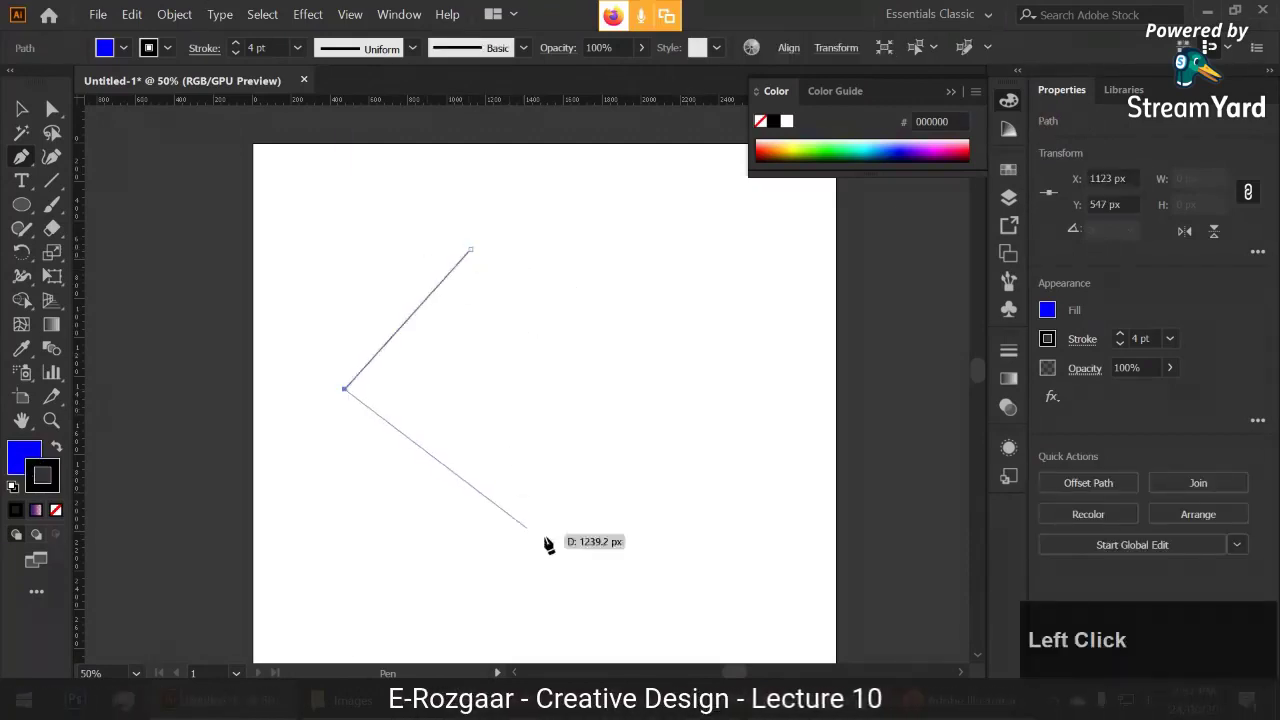
pyautogui.click(564, 543)
pyautogui.click(700, 369)
pyautogui.click(677, 232)
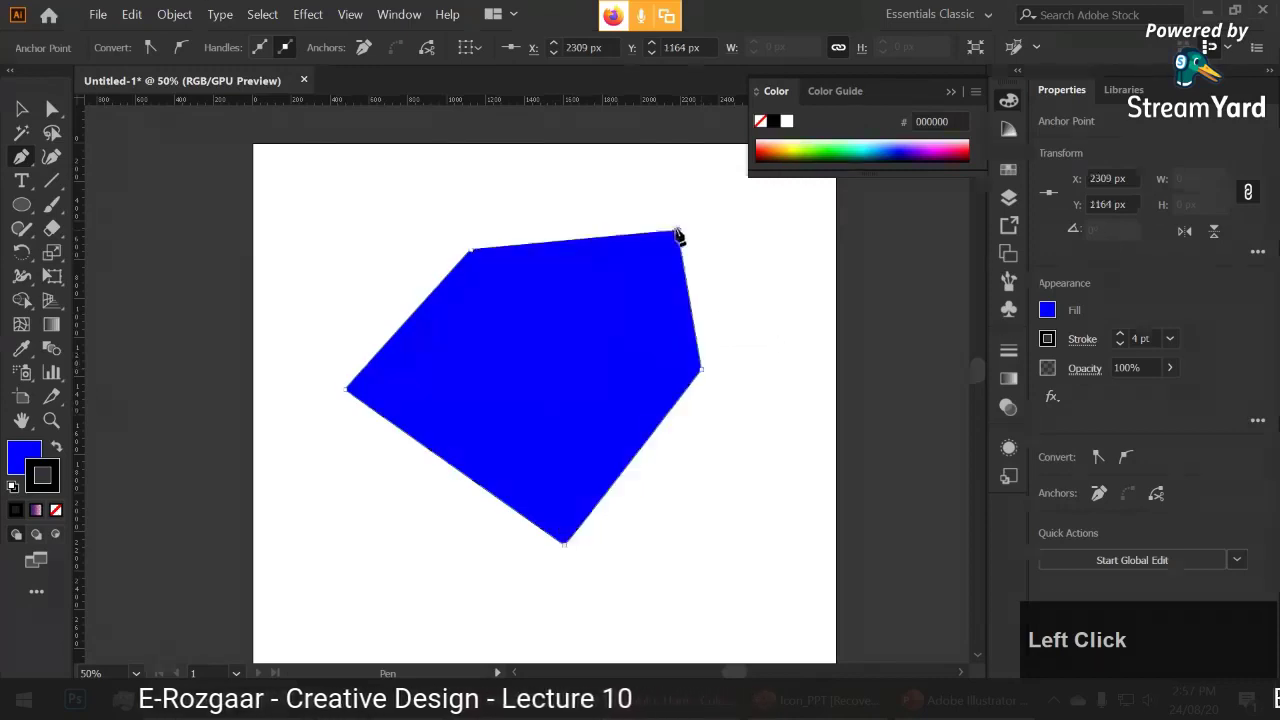
pyautogui.click(564, 160)
pyautogui.click(476, 200)
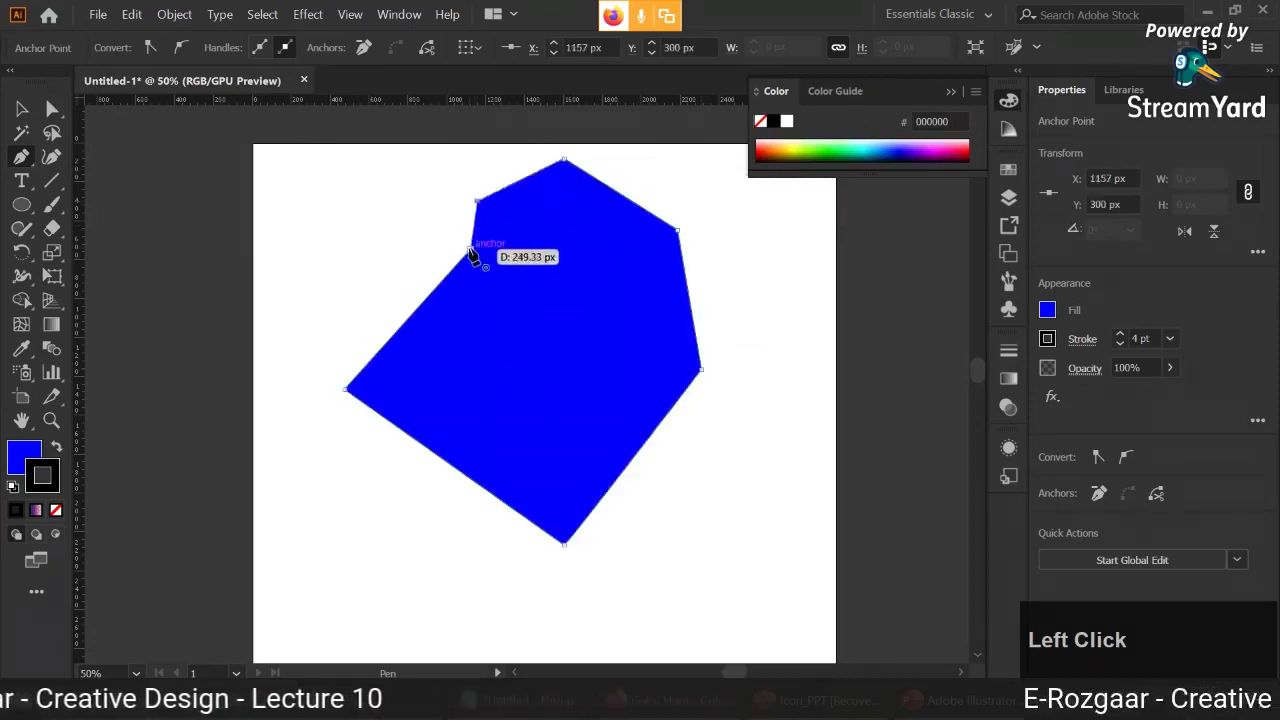
pyautogui.click(472, 255)
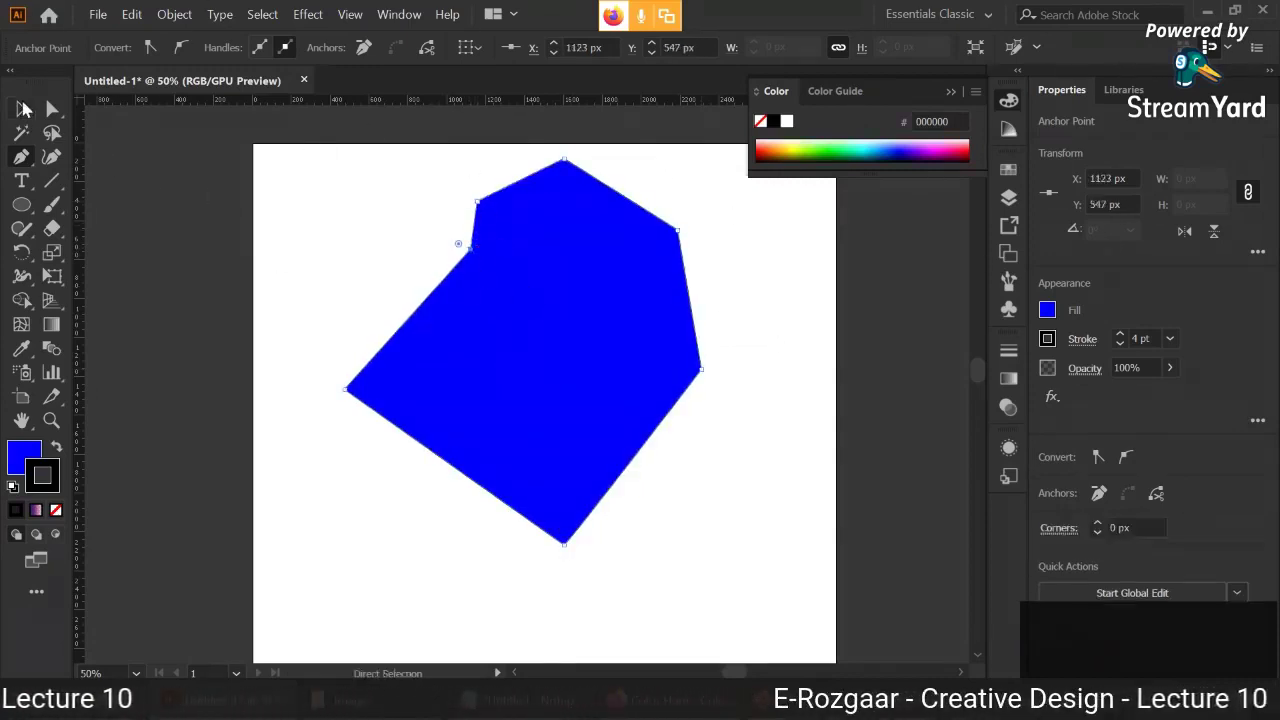
# - Select the blue seven-point polygon and delete it
pyautogui.click(23, 108)
pyautogui.click(530, 334)
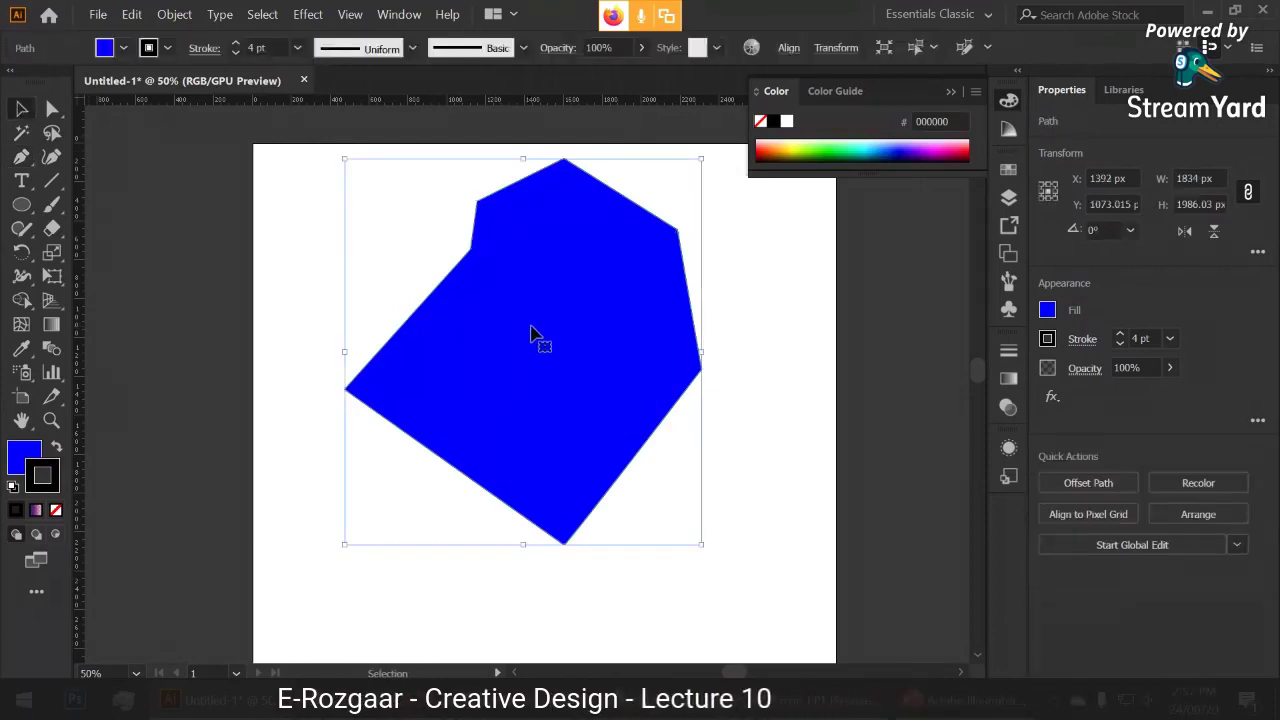
pyautogui.press('Delete')
# - Set both the fill and the stroke to None
pyautogui.click(27, 459)
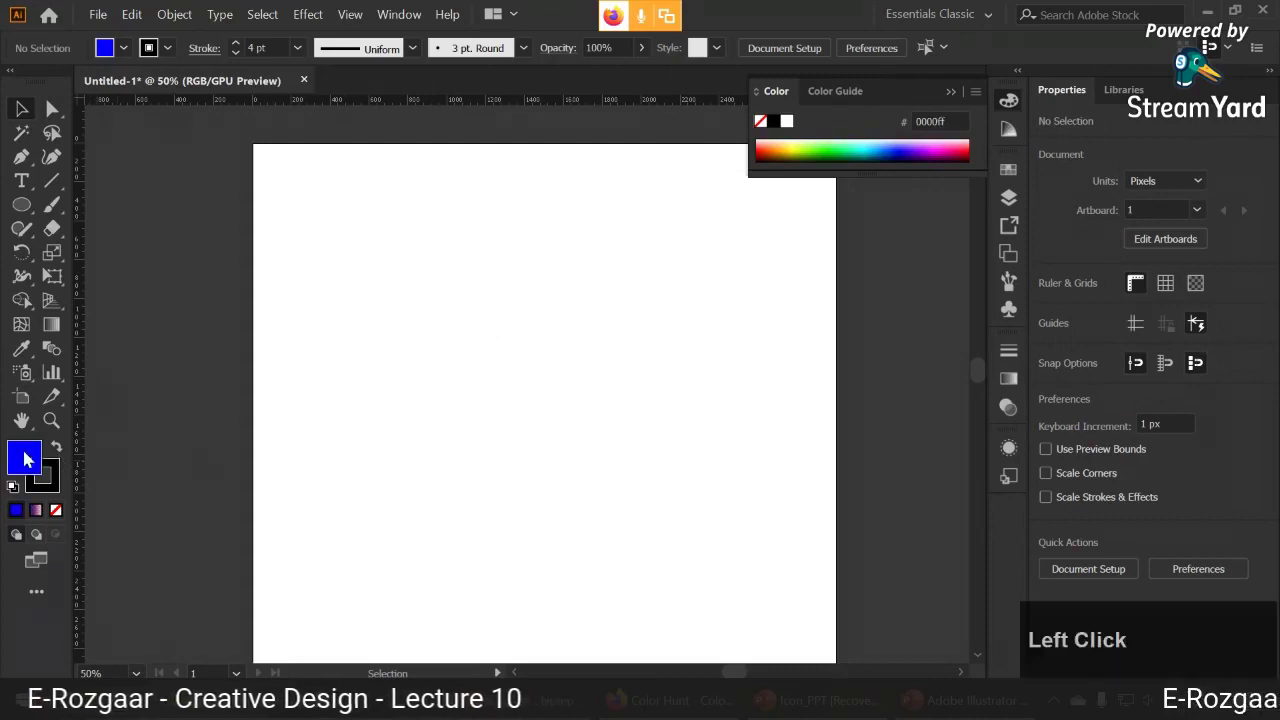
pyautogui.press('/')
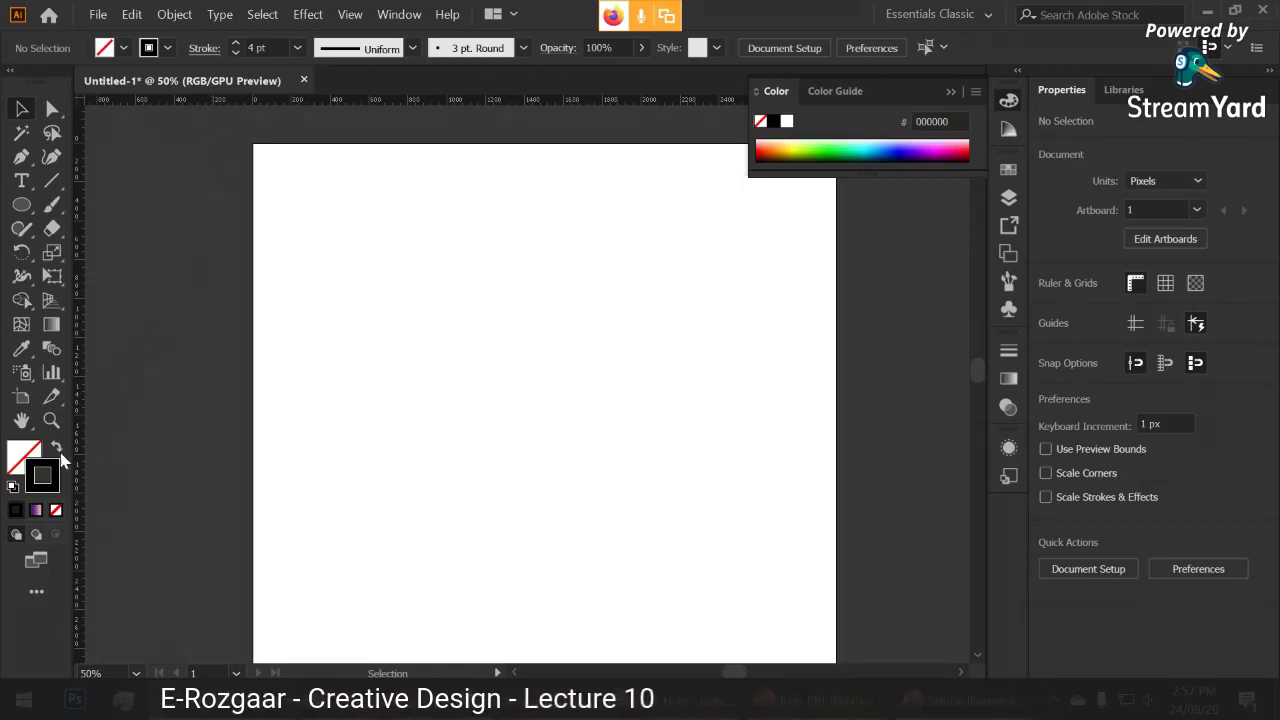
pyautogui.click(57, 513)
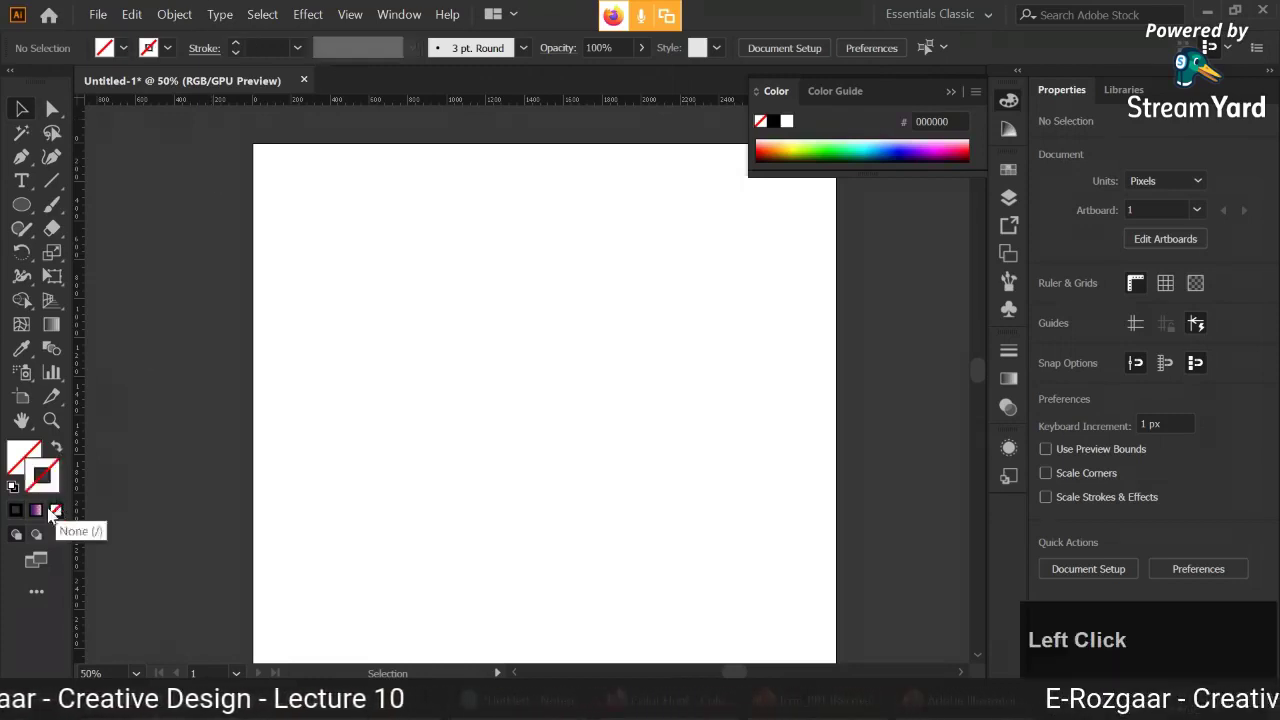
# - Draw a closed six-point polygon about 1557 × 1268 px with the Pen tool, without fill or stroke
pyautogui.press('p')
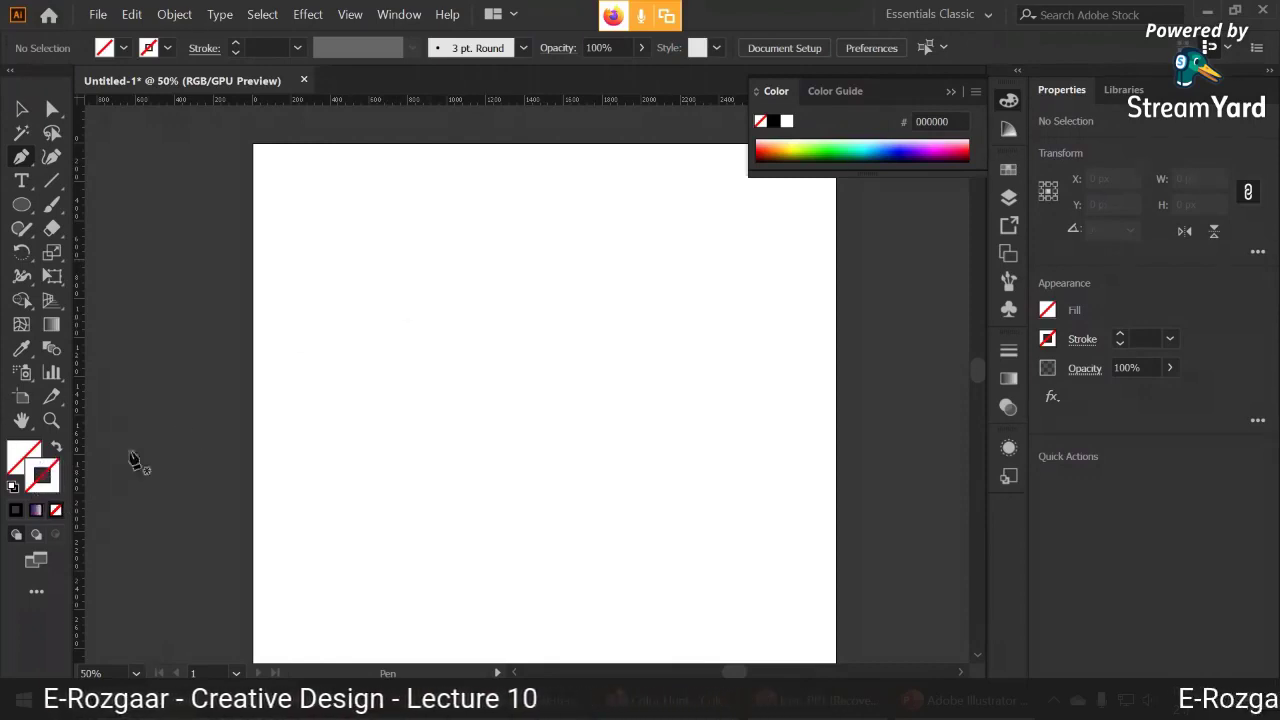
pyautogui.click(422, 265)
pyautogui.click(358, 431)
pyautogui.click(497, 487)
pyautogui.click(609, 378)
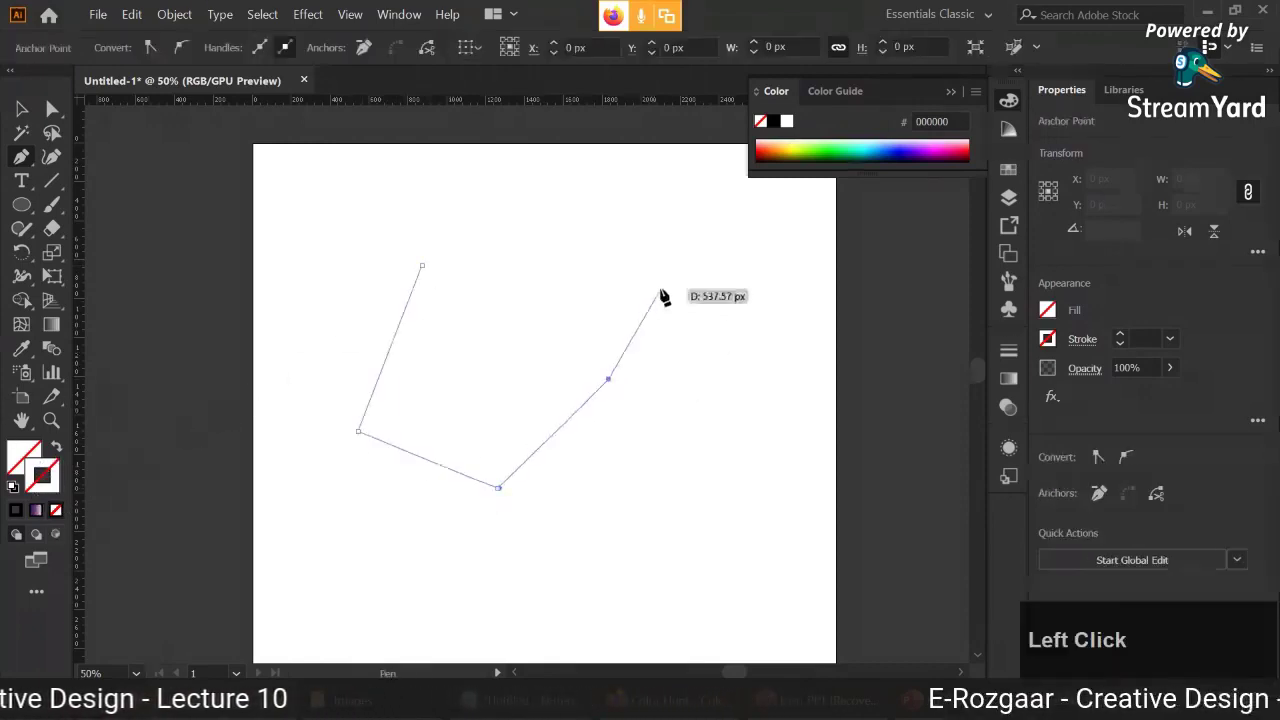
pyautogui.click(660, 288)
pyautogui.click(520, 241)
pyautogui.click(423, 267)
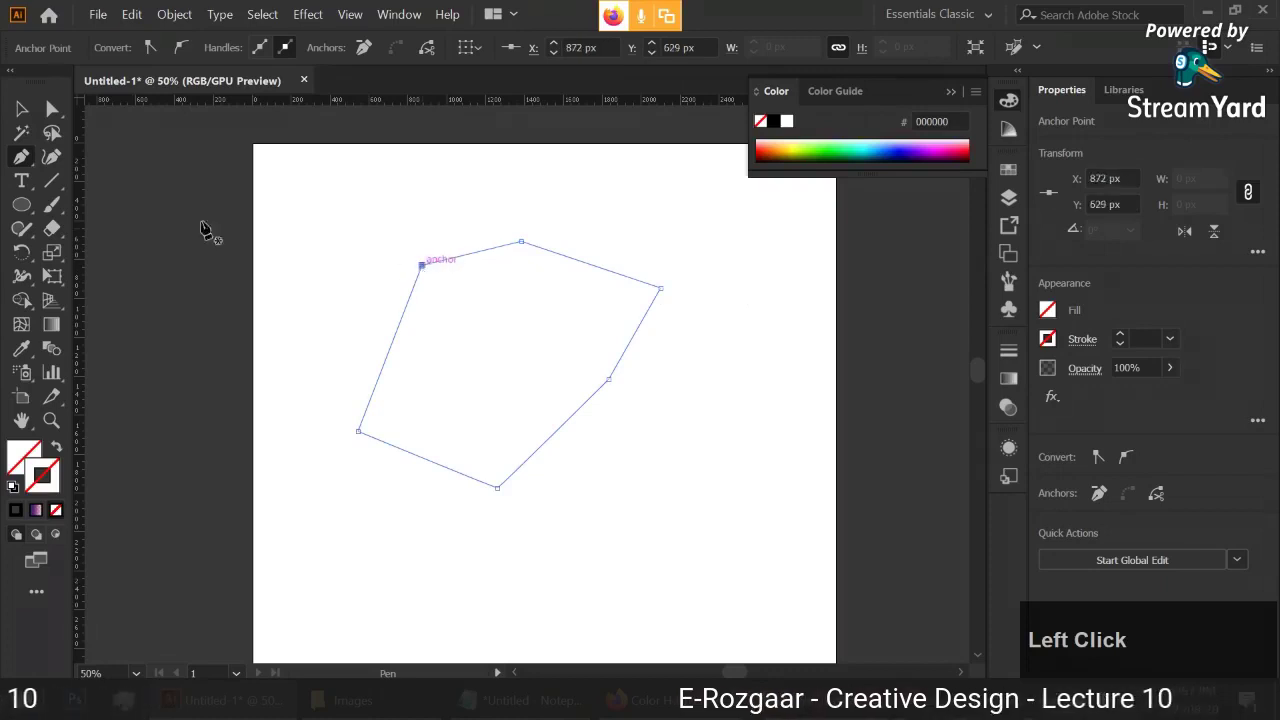
# - Deselect the invisible six-point polygon, reselect it by its area and give it an 11 pt black stroke
pyautogui.press('v')
pyautogui.click(277, 400)
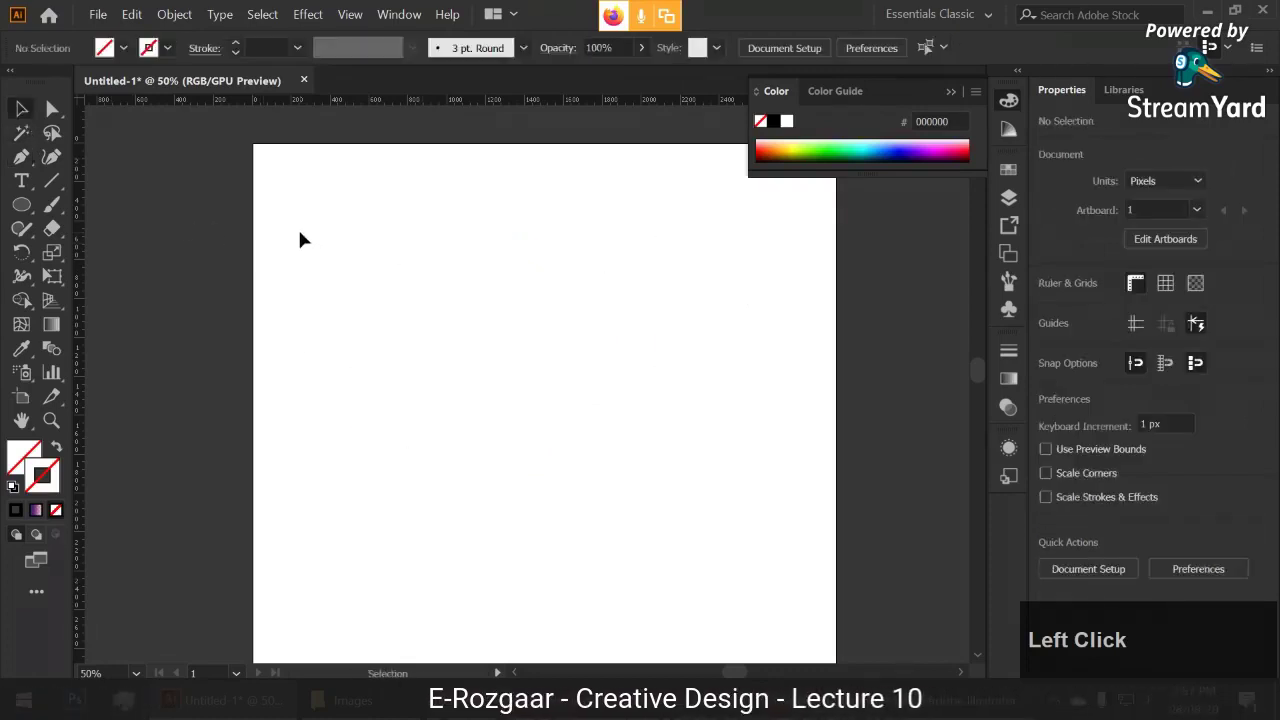
pyautogui.moveTo(328, 236); pyautogui.dragTo(700, 543)
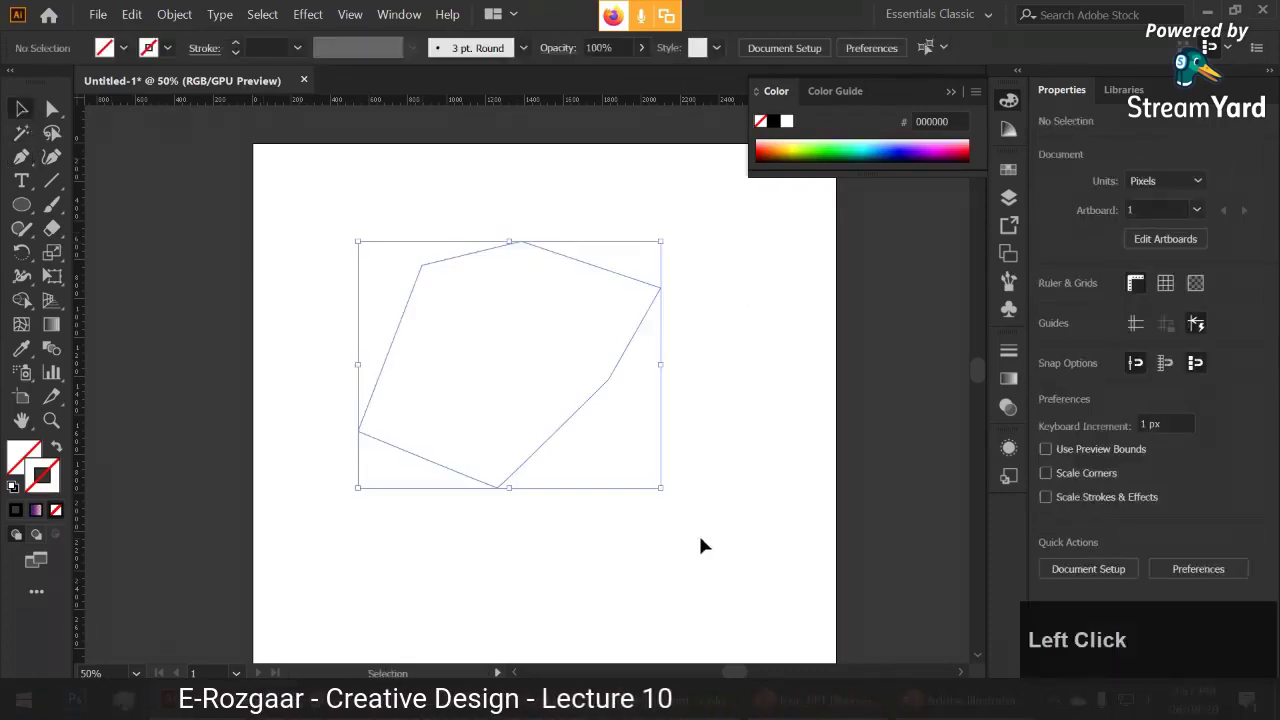
pyautogui.click(236, 45)
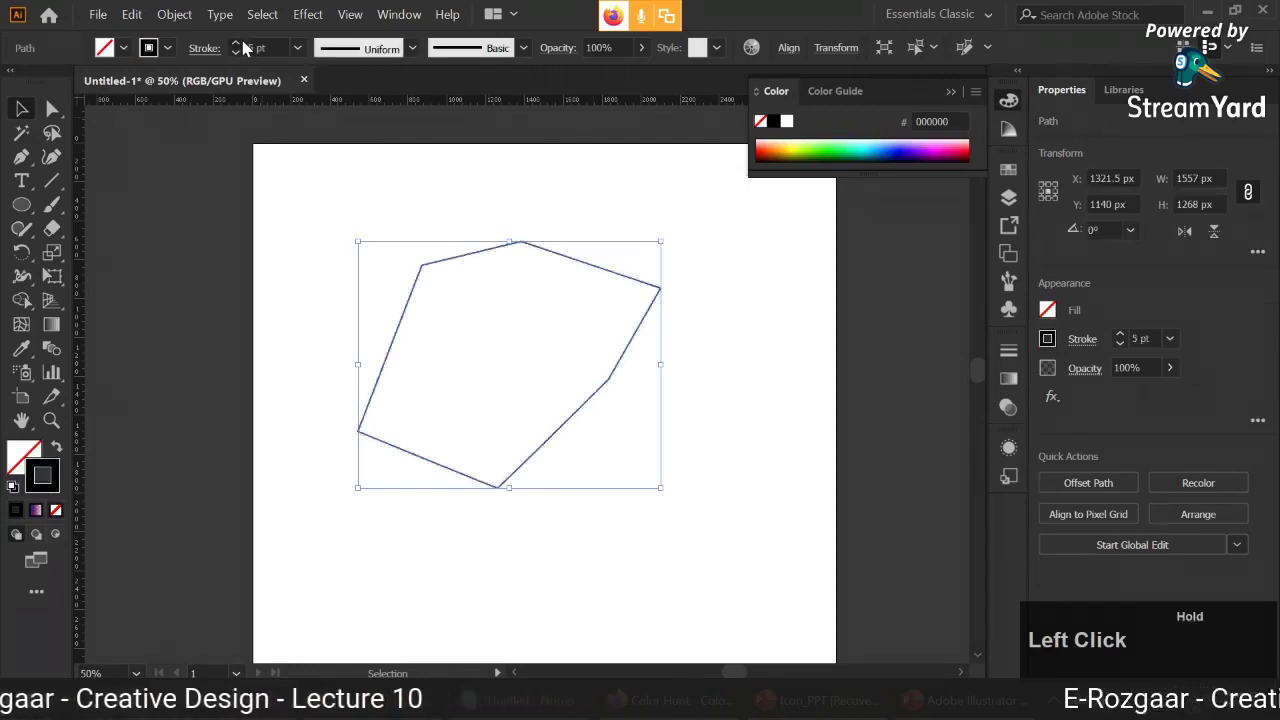
# - Move the outlined polygon lower on the artboard and delete it
pyautogui.click(273, 320)
pyautogui.moveTo(452, 265); pyautogui.dragTo(486, 355)
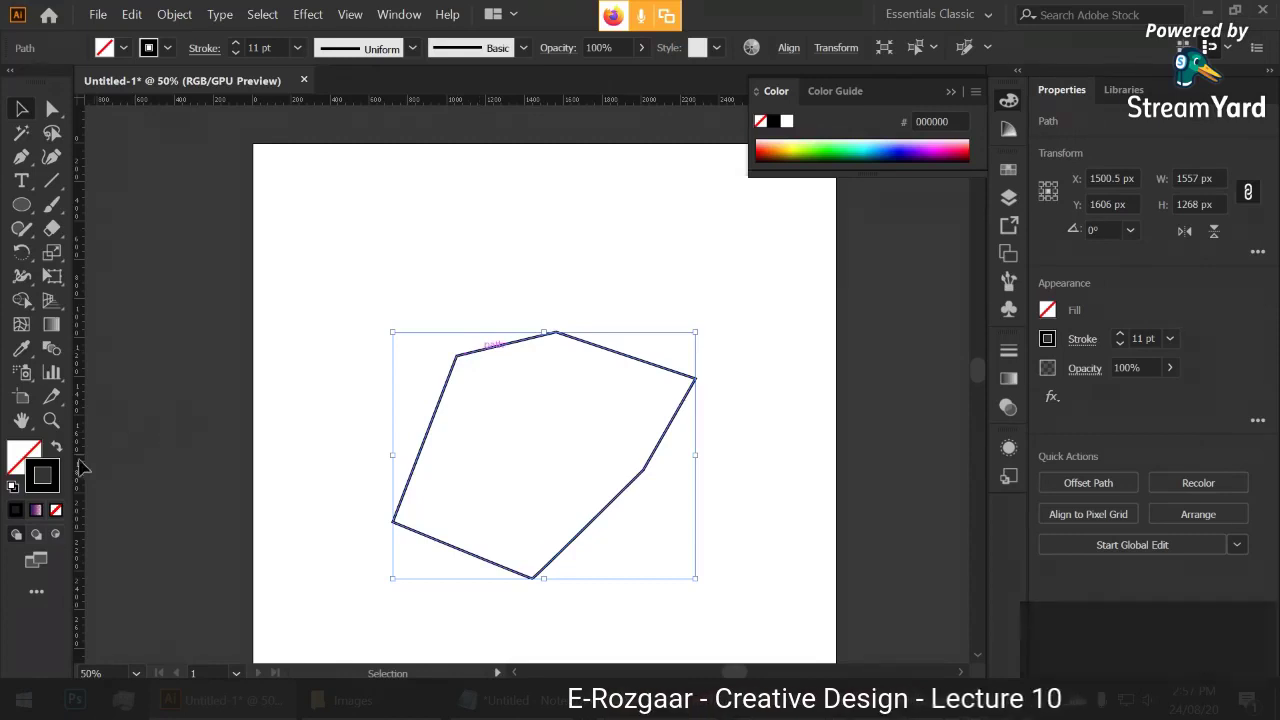
pyautogui.press('Delete')
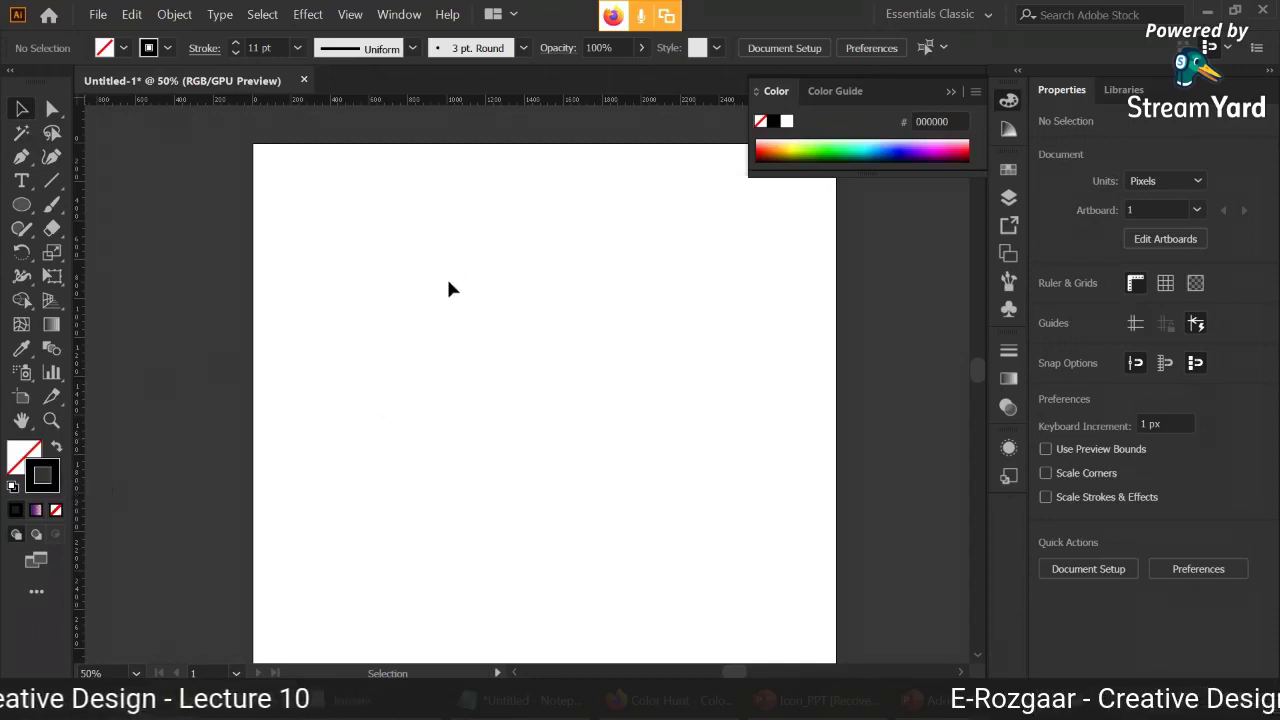
# - Draw a straight horizontal line about 1728 px long with the Pen tool and end it as an open path
pyautogui.click(21, 156)
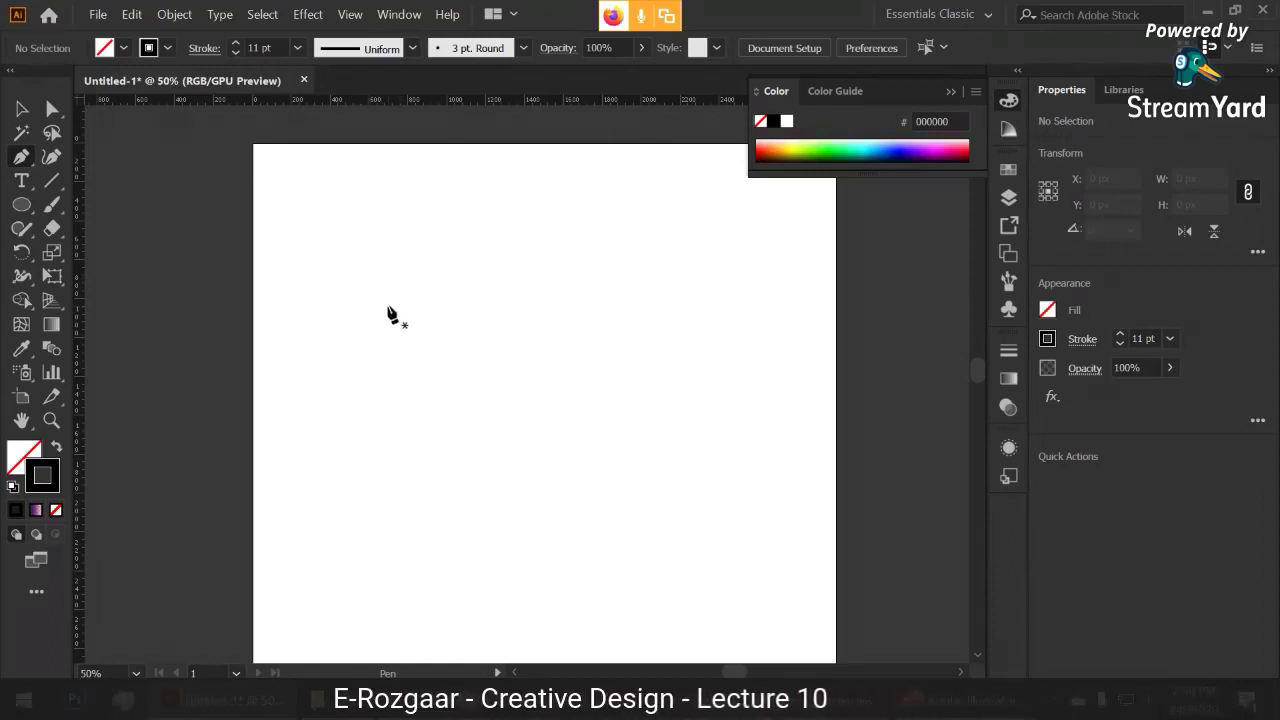
pyautogui.click(351, 338)
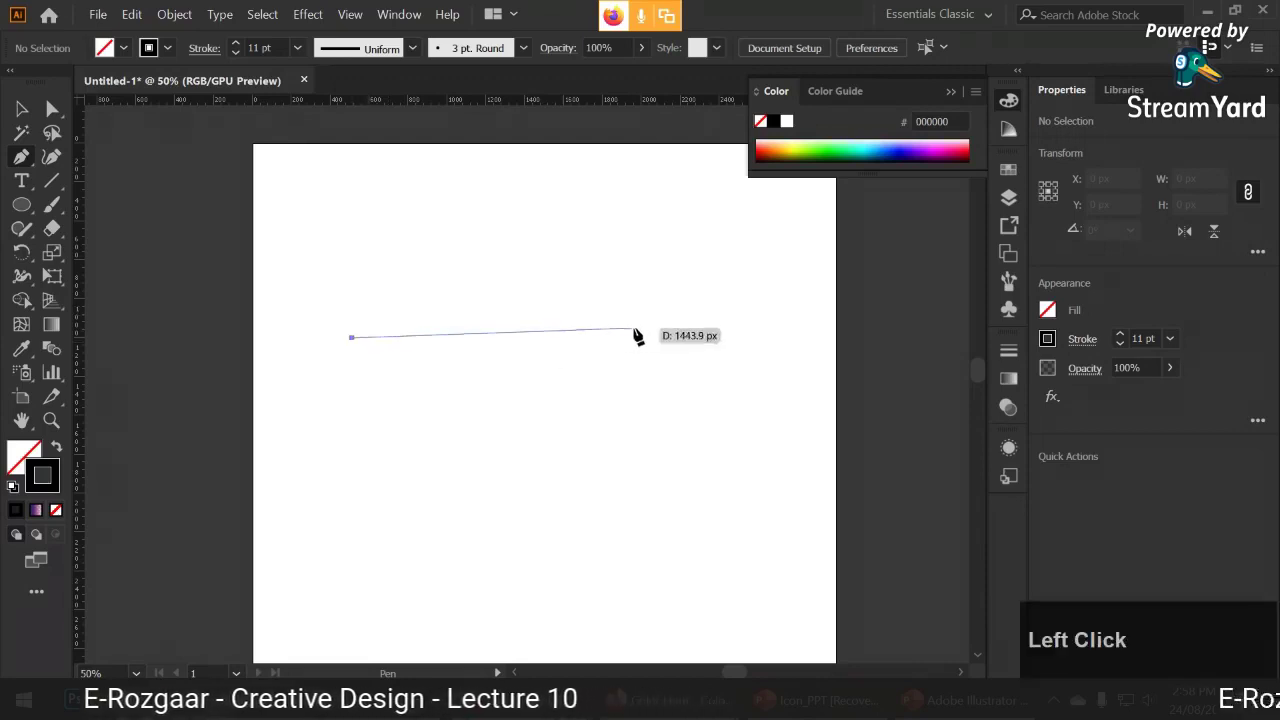
pyautogui.click(645, 338)
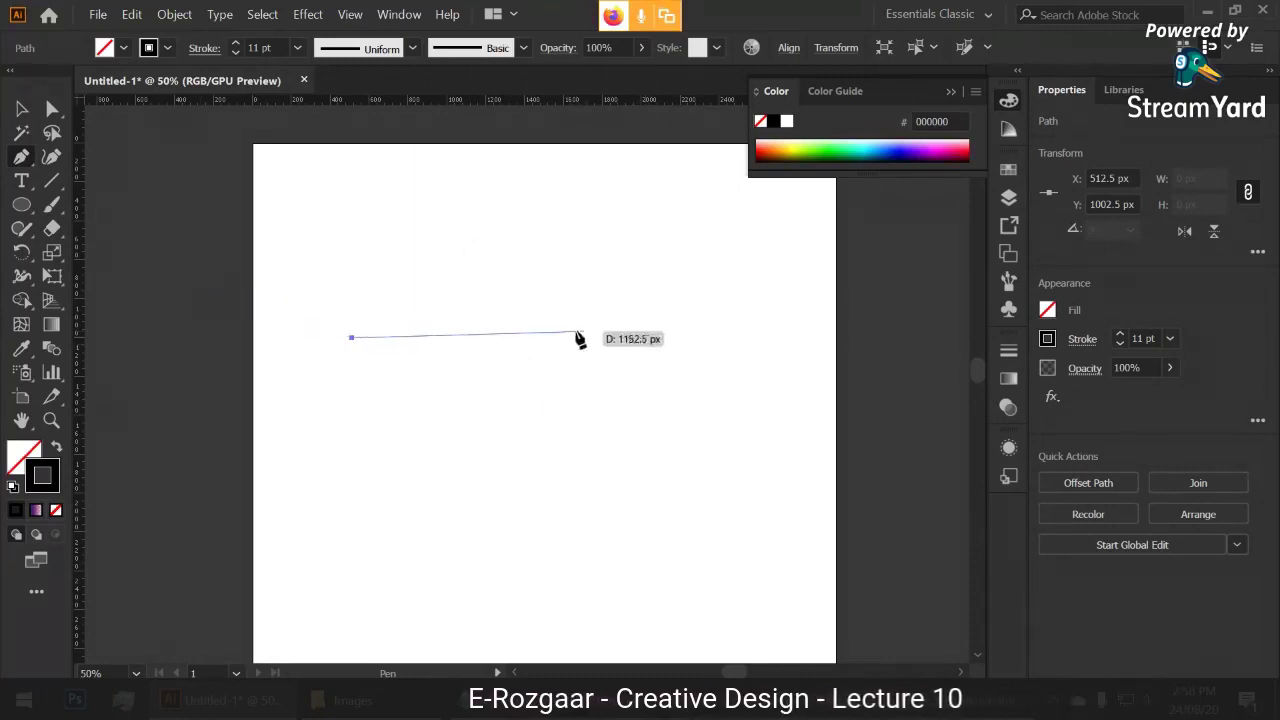
pyautogui.click(688, 339)
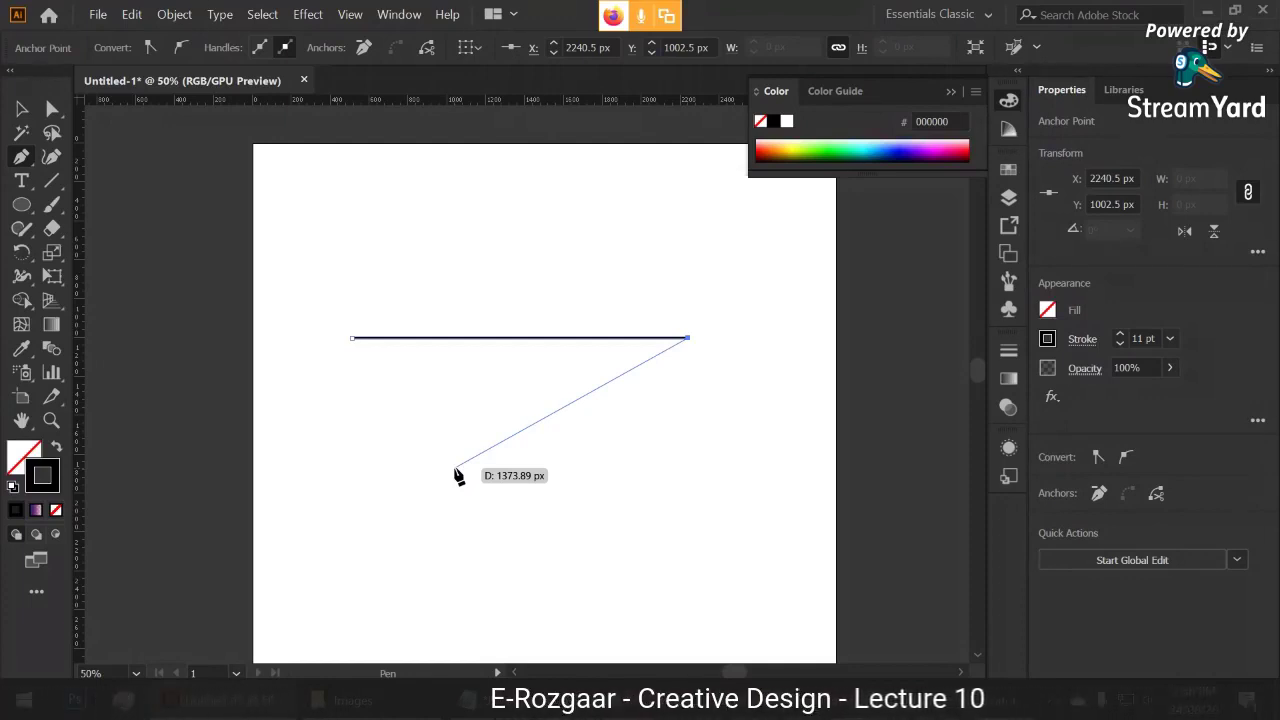
pyautogui.press('Escape')
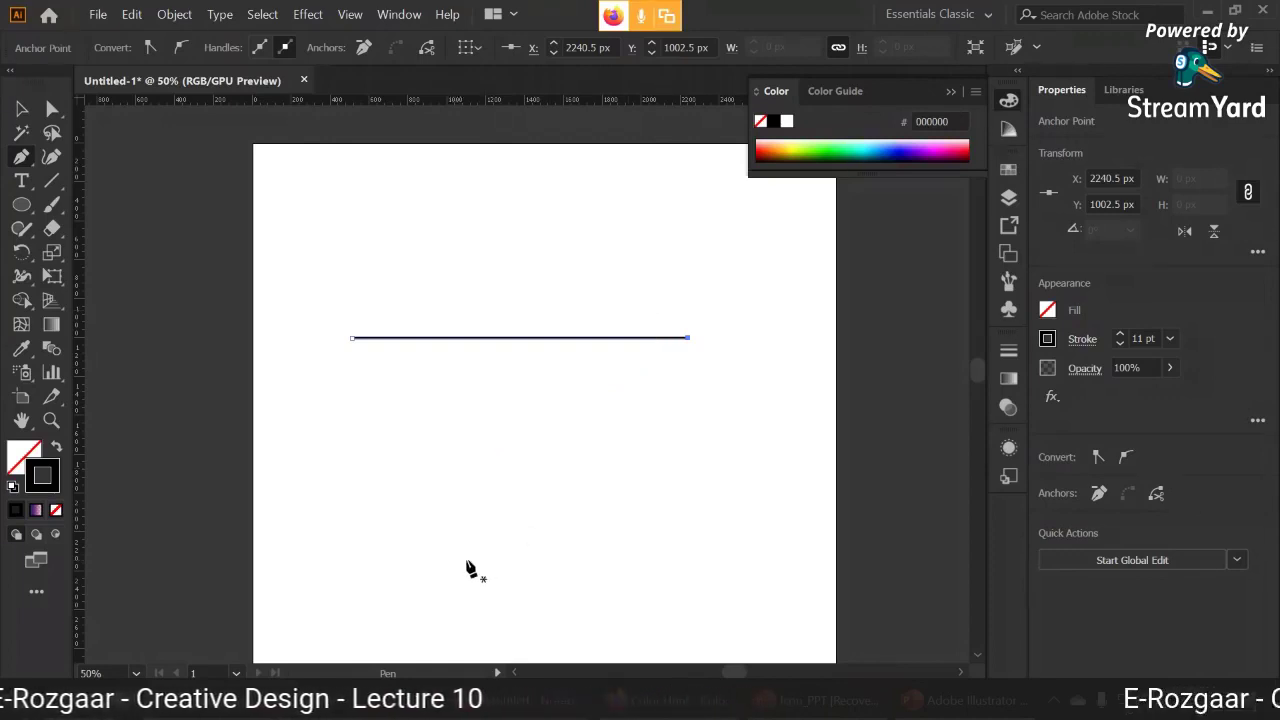
# - Move the straight line slightly up and extend it from its right end with the Pen tool into a closed five-point shape
pyautogui.click(22, 108)
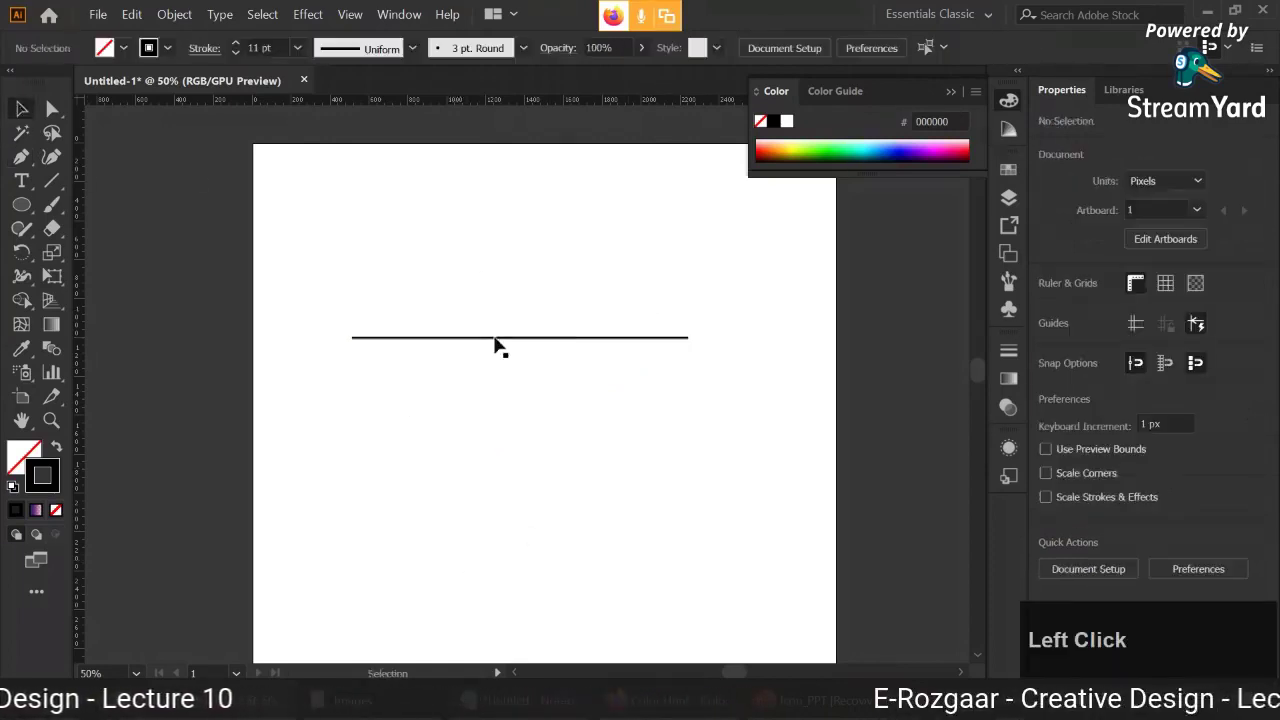
pyautogui.moveTo(494, 340)
pyautogui.mouseDown()
pyautogui.moveTo(552, 301)
pyautogui.moveTo(489, 327)
pyautogui.mouseUp()
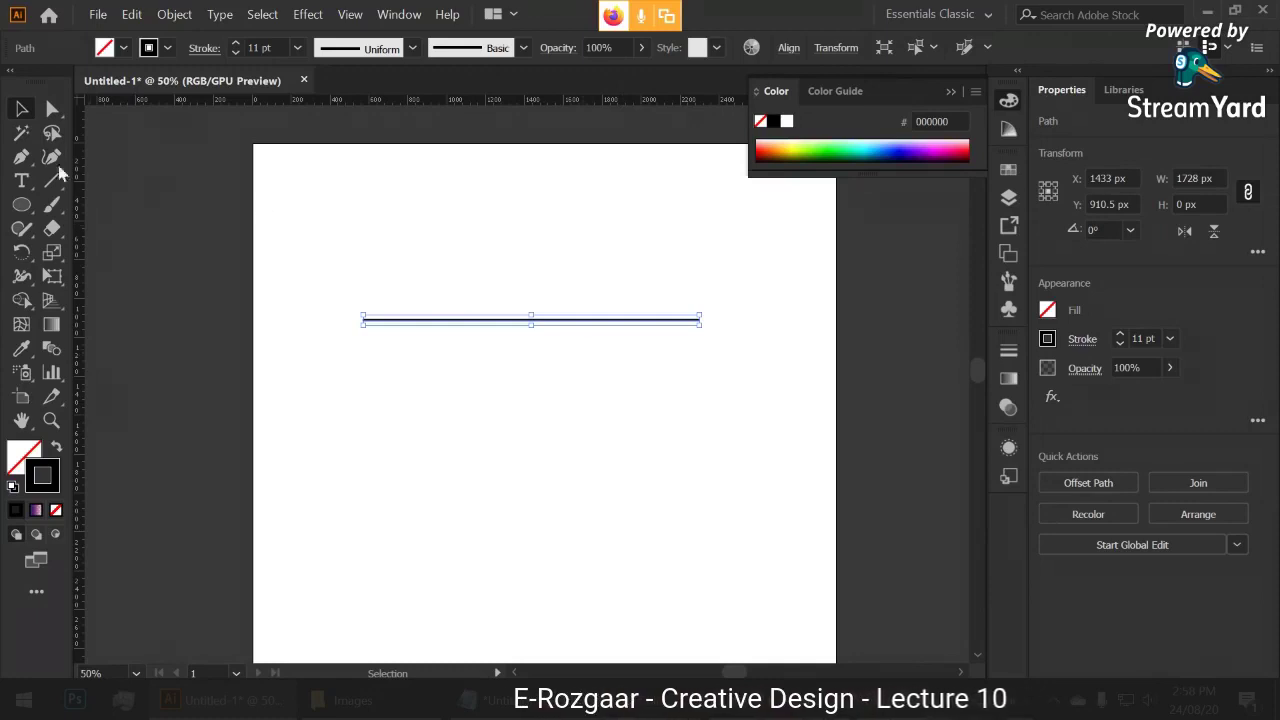
pyautogui.click(21, 156)
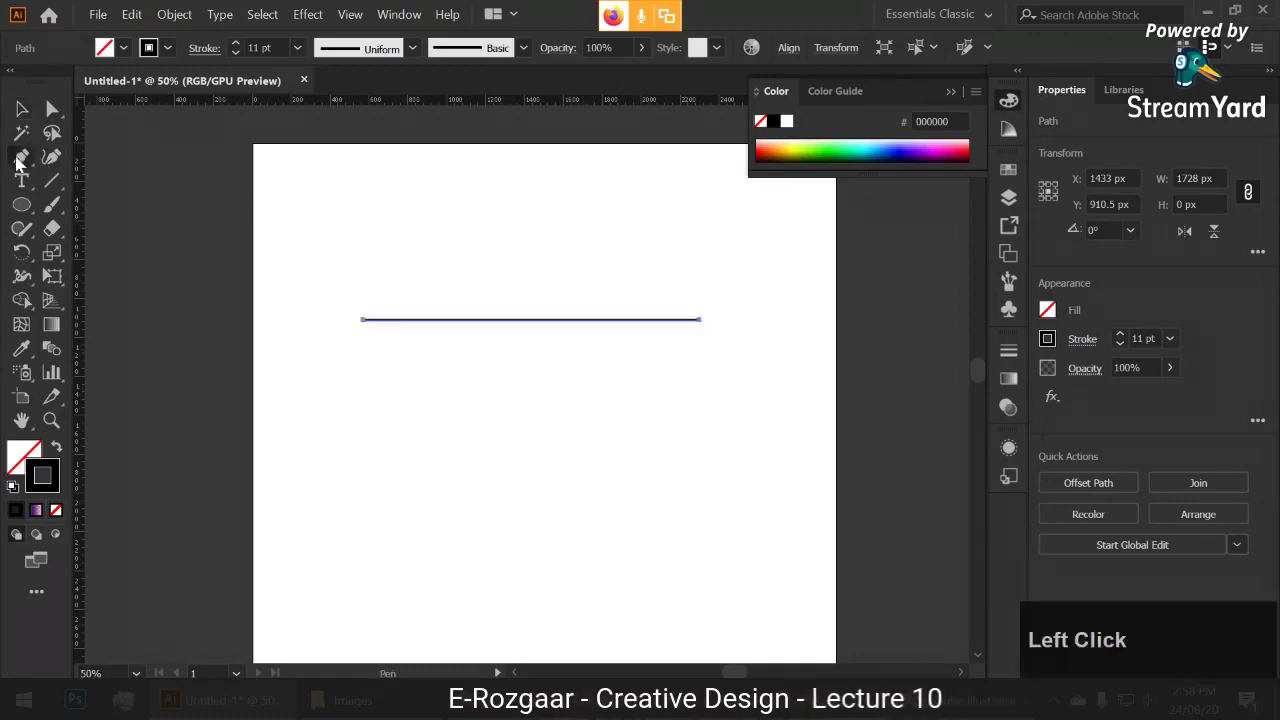
pyautogui.click(699, 320)
pyautogui.click(685, 419)
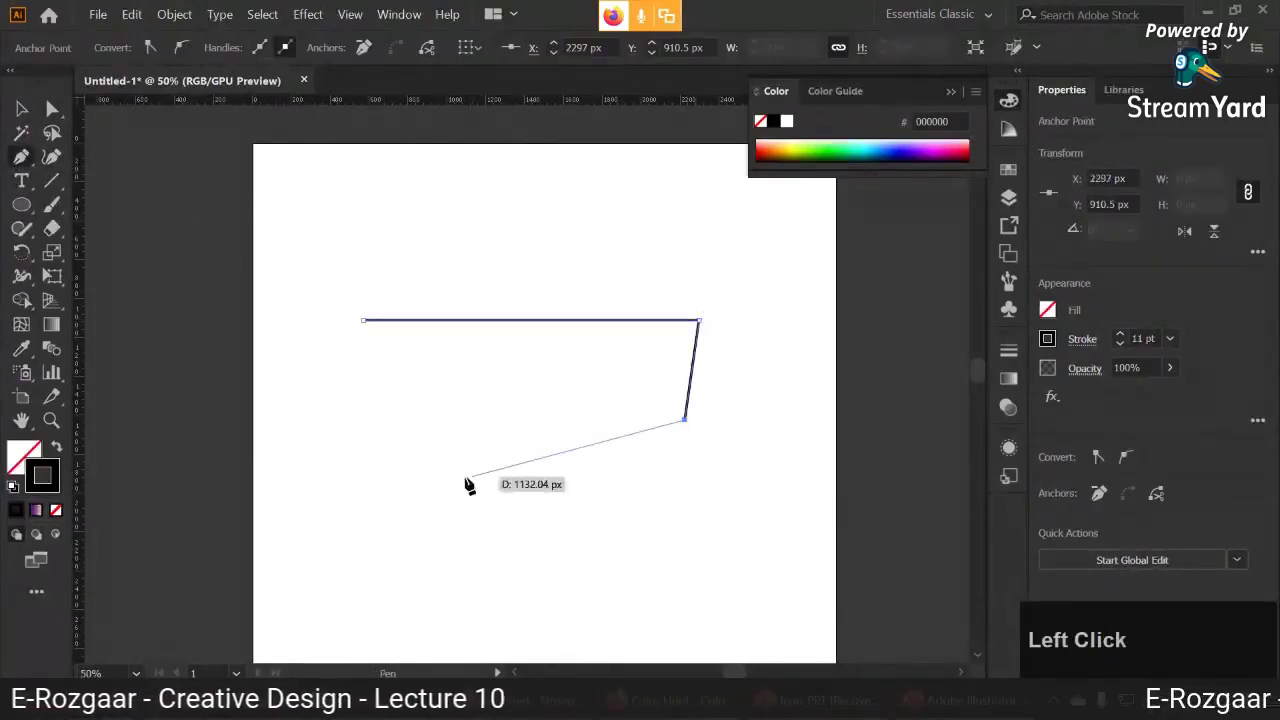
pyautogui.click(465, 477)
pyautogui.click(329, 463)
pyautogui.click(364, 321)
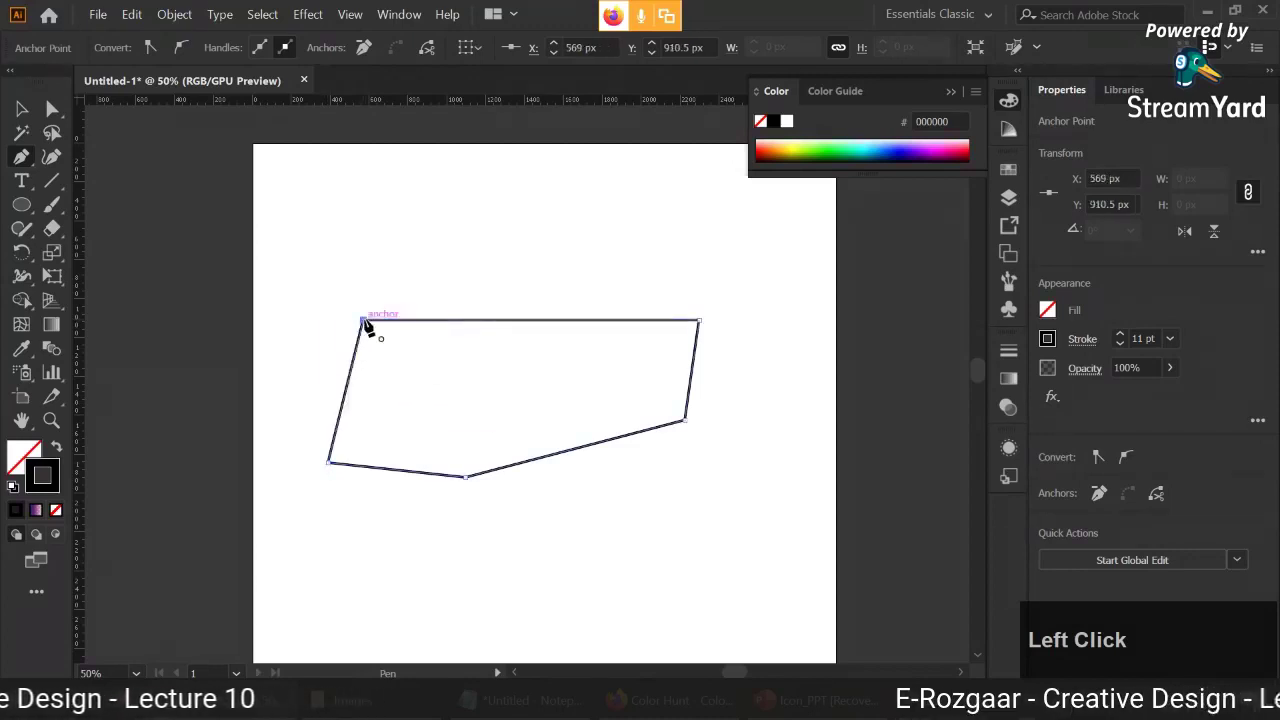
# - Delete the closed five-point shape made from the horizontal line
pyautogui.click(23, 110)
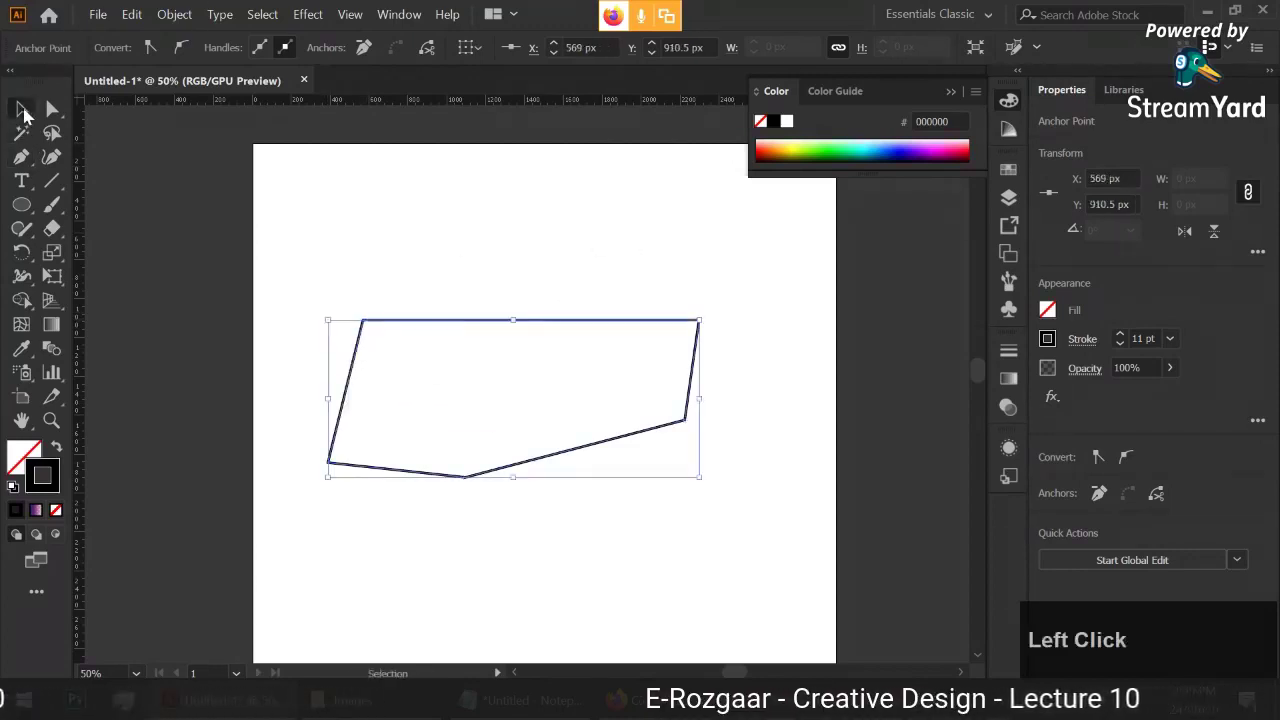
pyautogui.press('Delete')
pyautogui.press('\\')
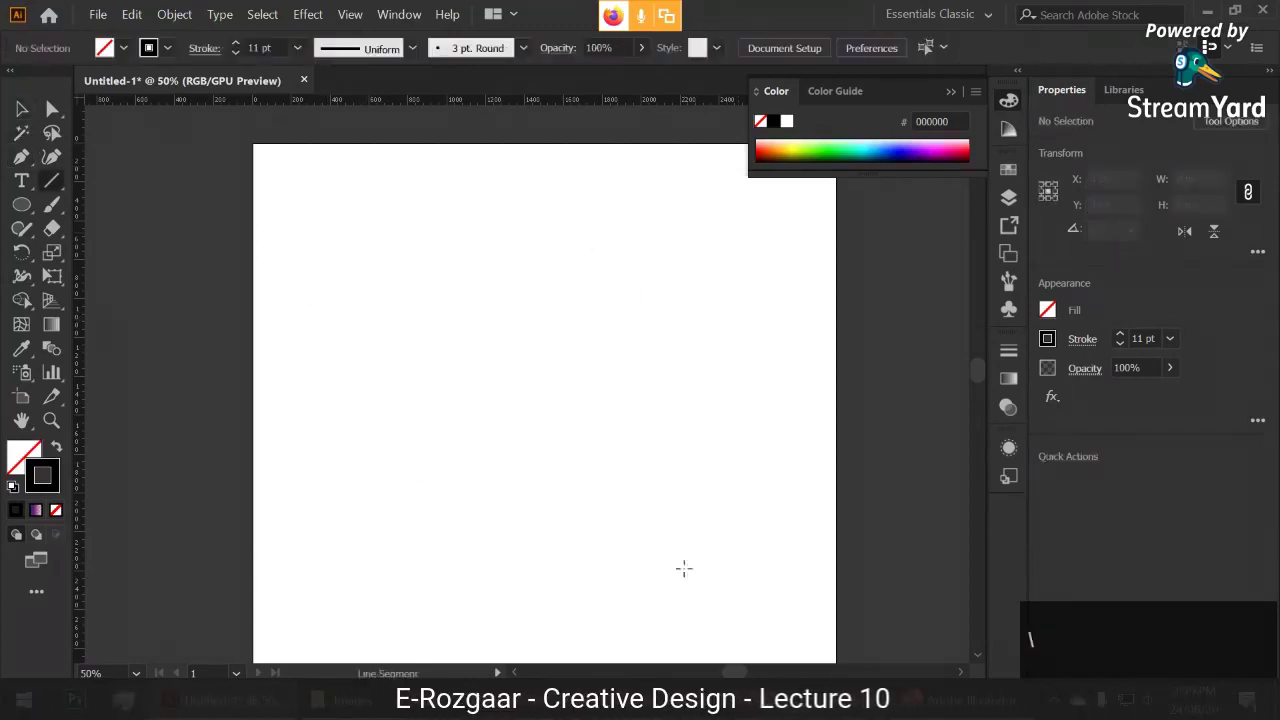
# - Draw an open three-point path about 1156 × 1200 px with the Pen tool, rising to the right and ending in a near-vertical segment
pyautogui.click(18, 180)
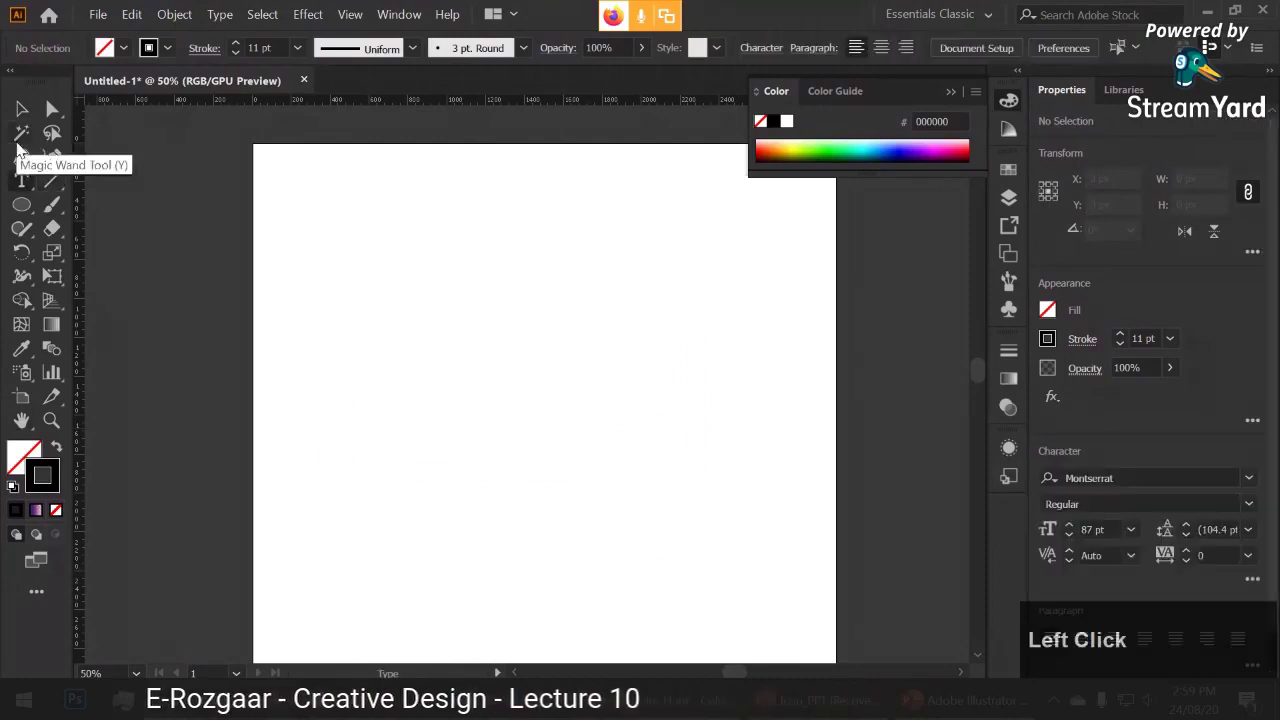
pyautogui.click(20, 158)
pyautogui.click(387, 377)
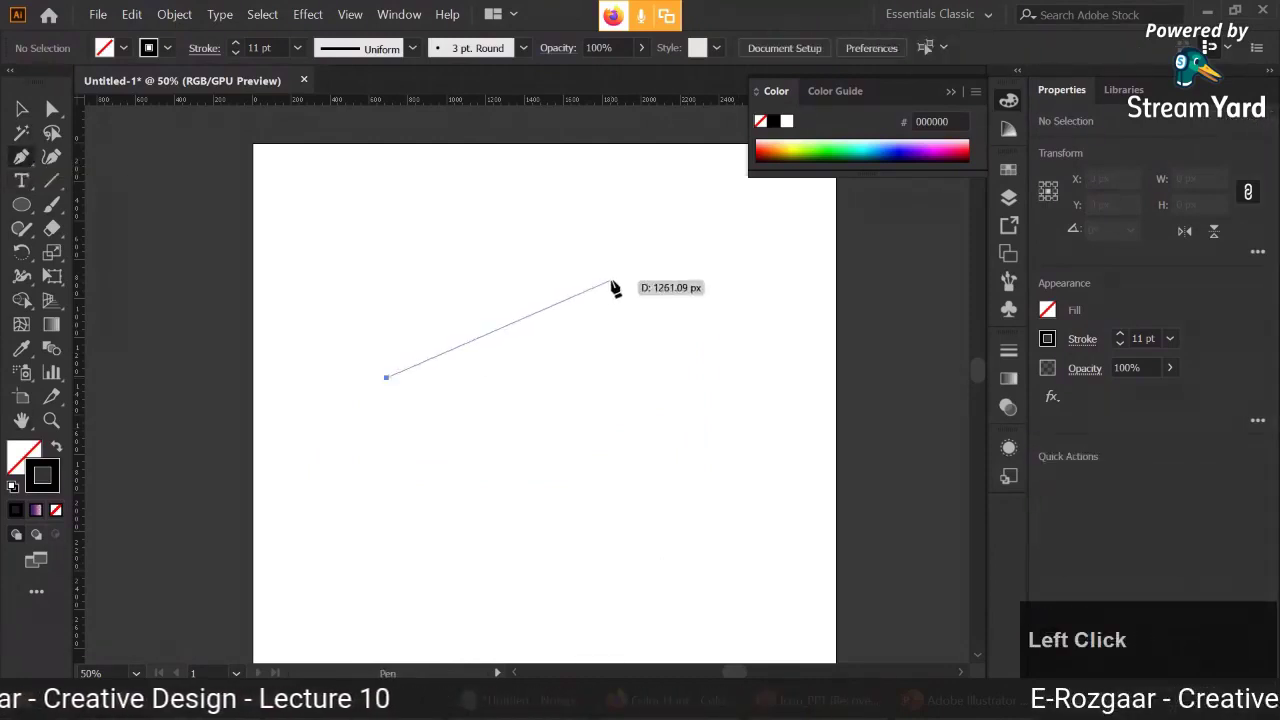
pyautogui.click(611, 280)
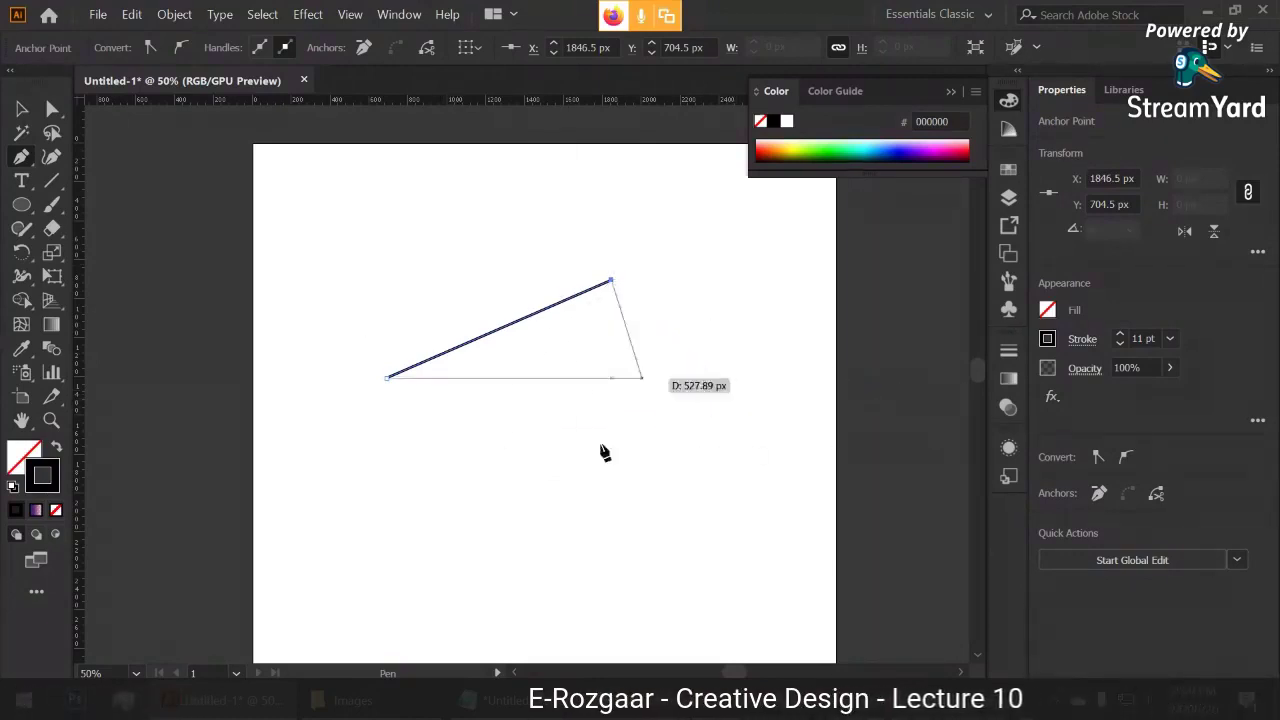
pyautogui.click(607, 511)
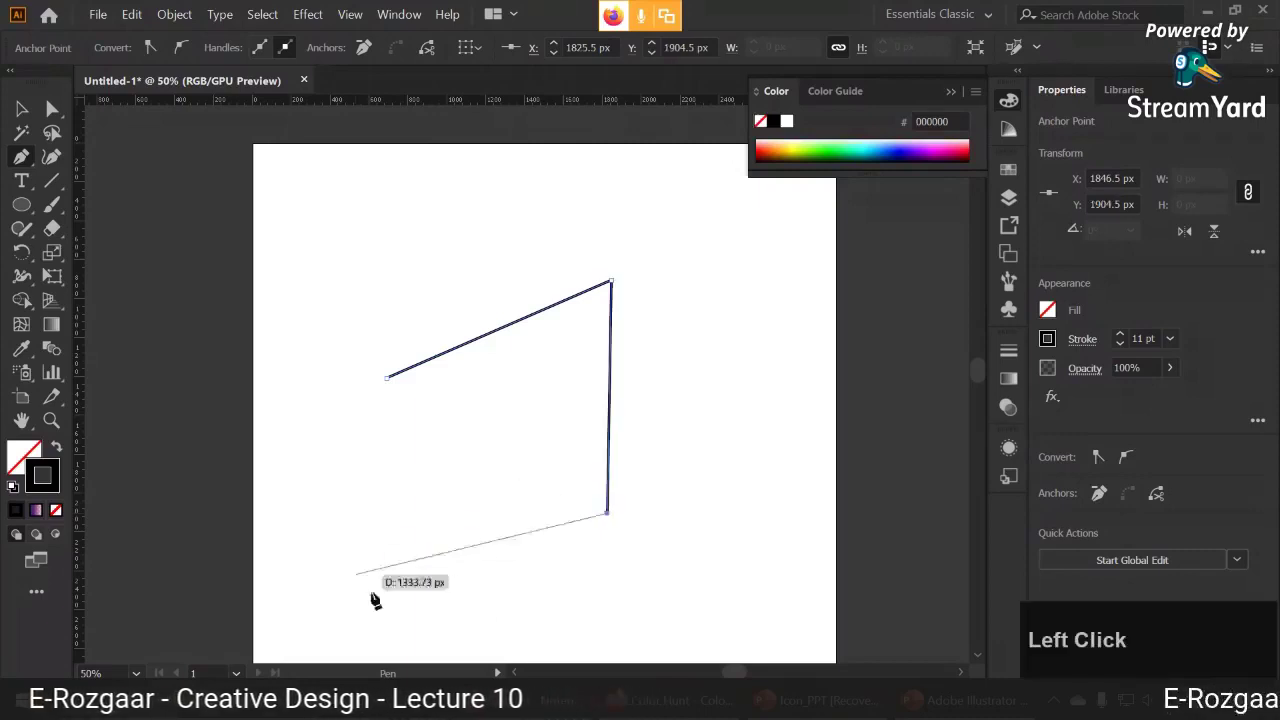
pyautogui.press('Escape')
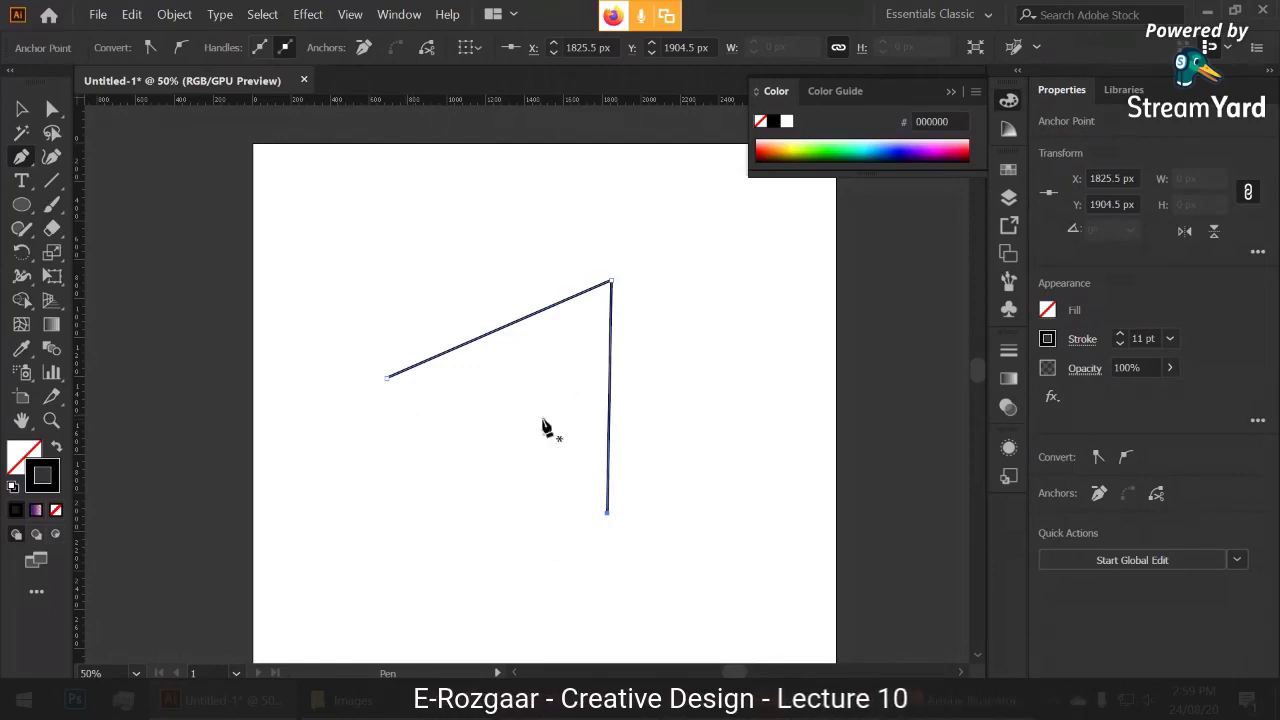
# - Deselect the open three-point path, reselect it and move it slightly up and to the right
pyautogui.click(25, 108)
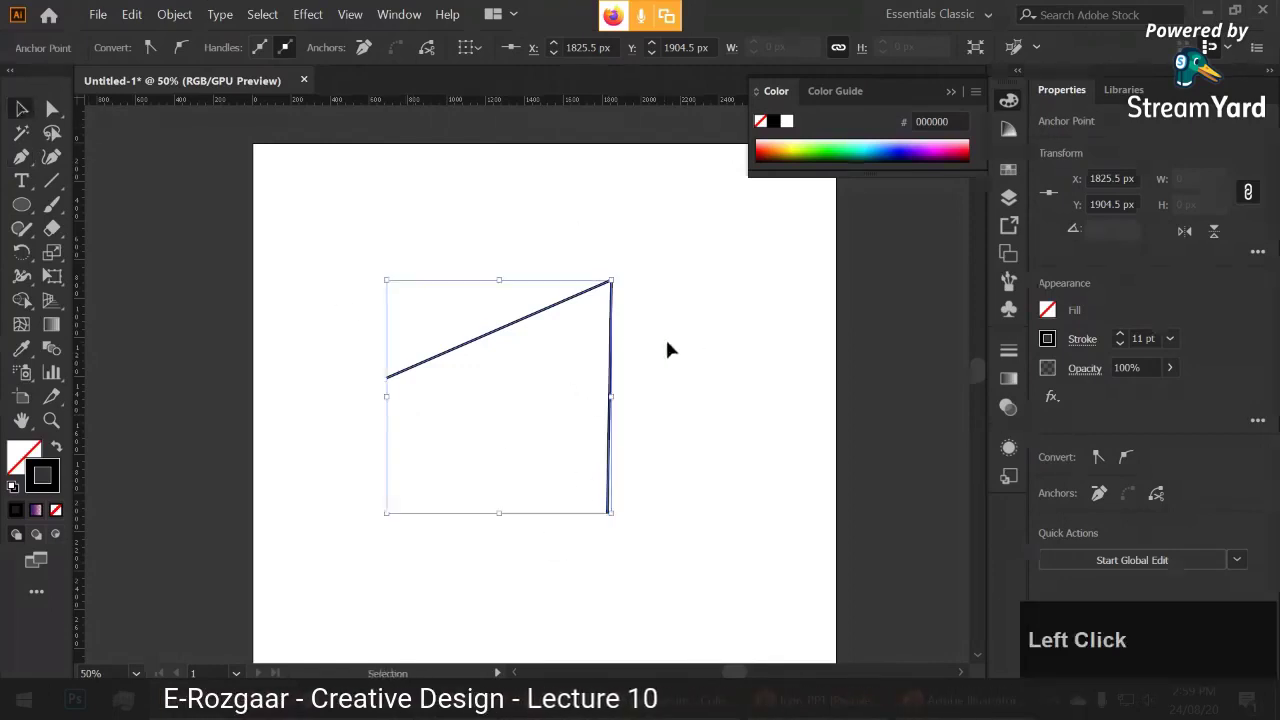
pyautogui.click(665, 336)
pyautogui.moveTo(611, 314); pyautogui.dragTo(623, 294)
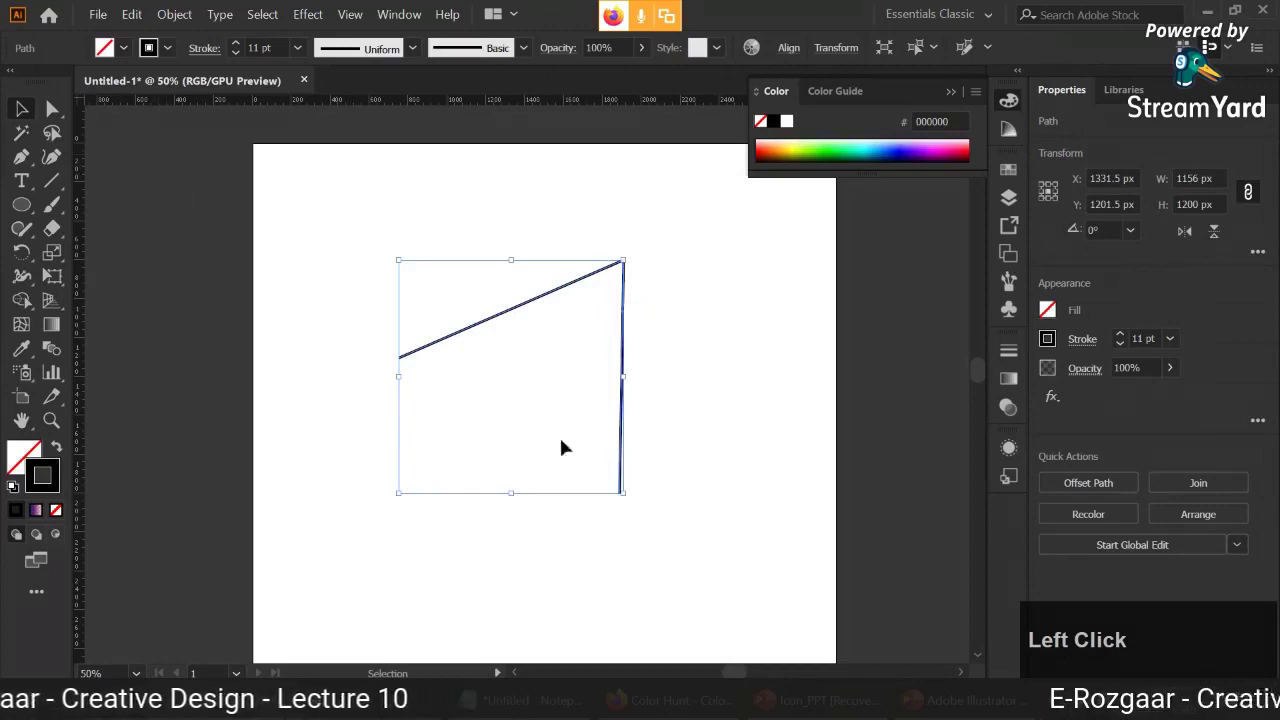
# - Resume the open path from its lower end with the Pen tool and close it as a five-point shape about 1493 × 1320 px
pyautogui.click(52, 108)
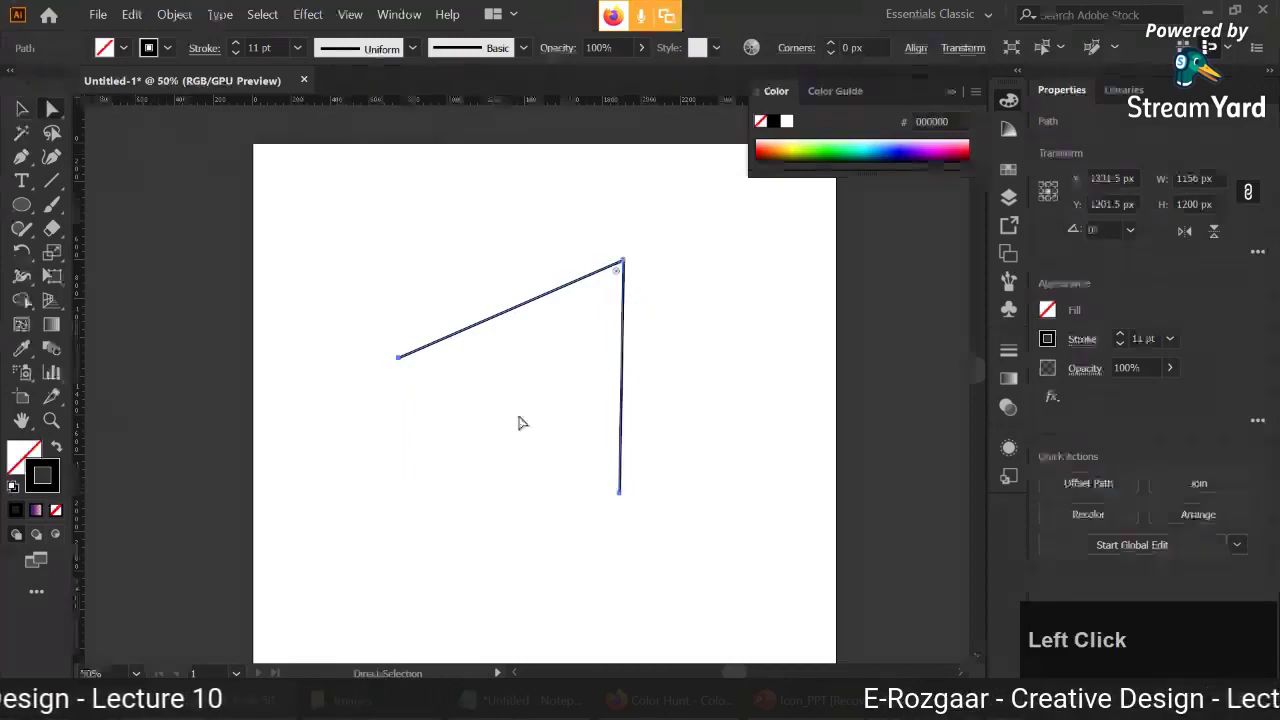
pyautogui.click(619, 494)
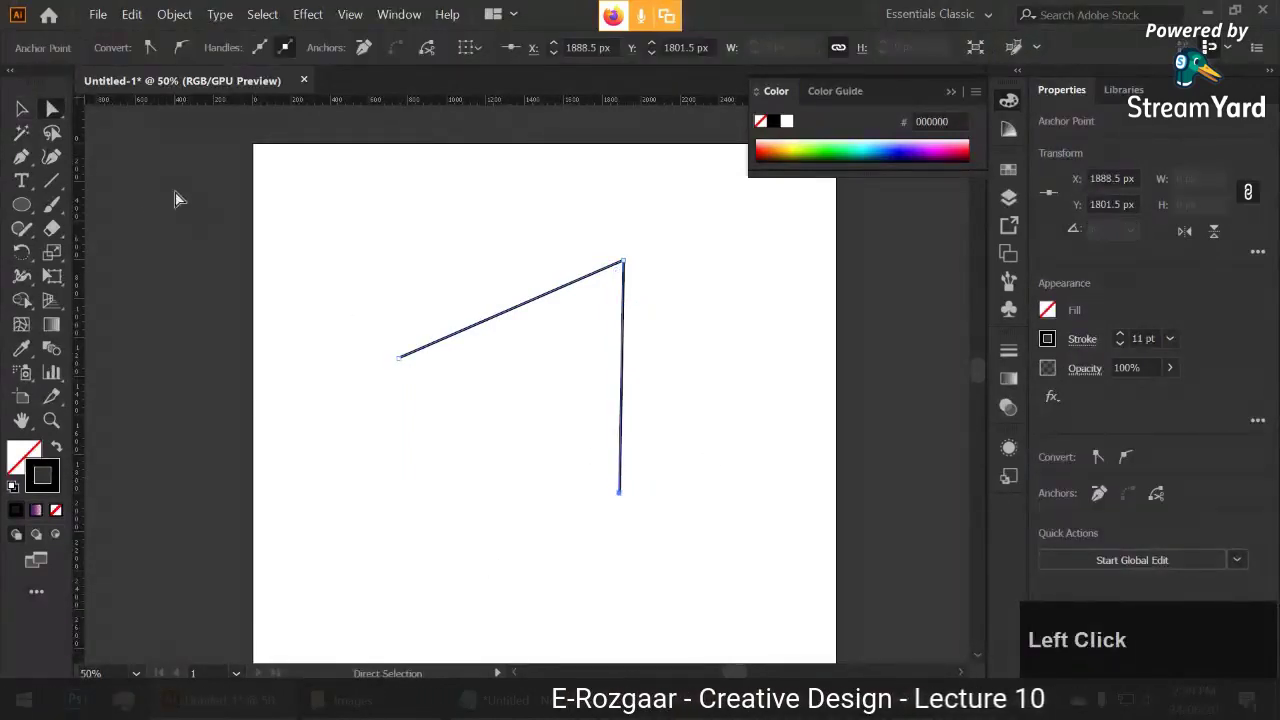
pyautogui.click(22, 160)
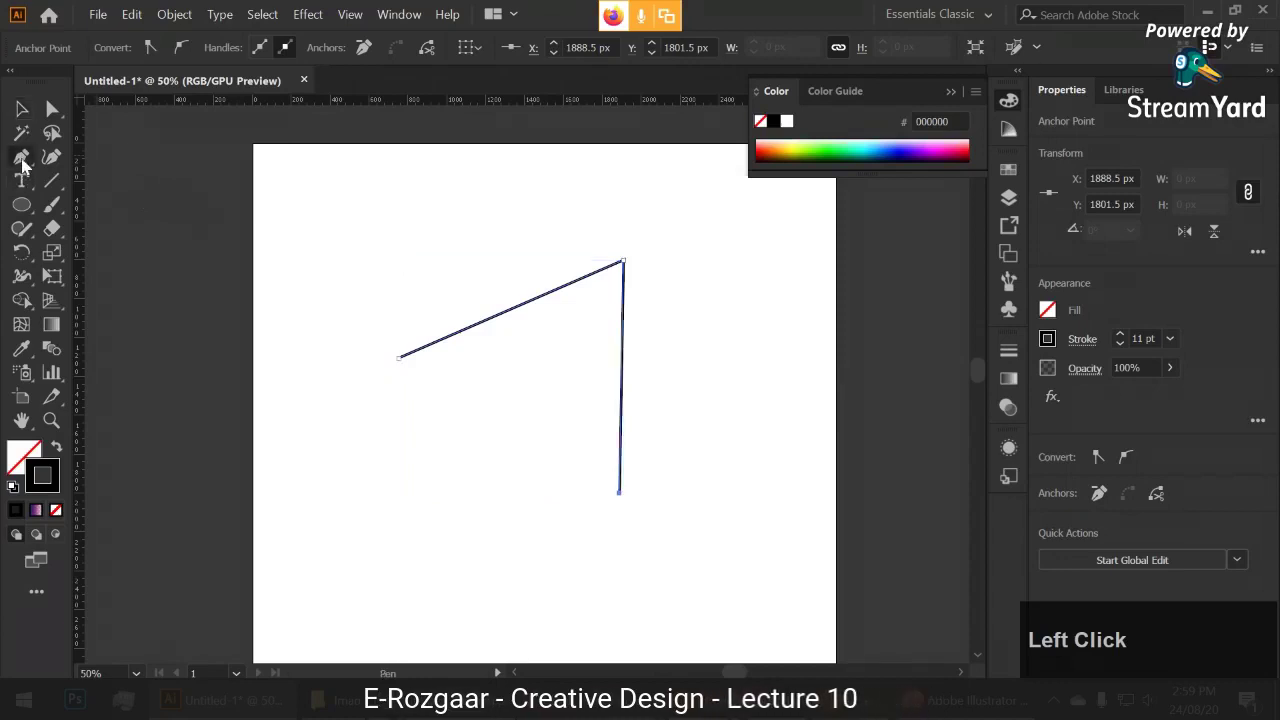
pyautogui.click(619, 494)
pyautogui.click(411, 516)
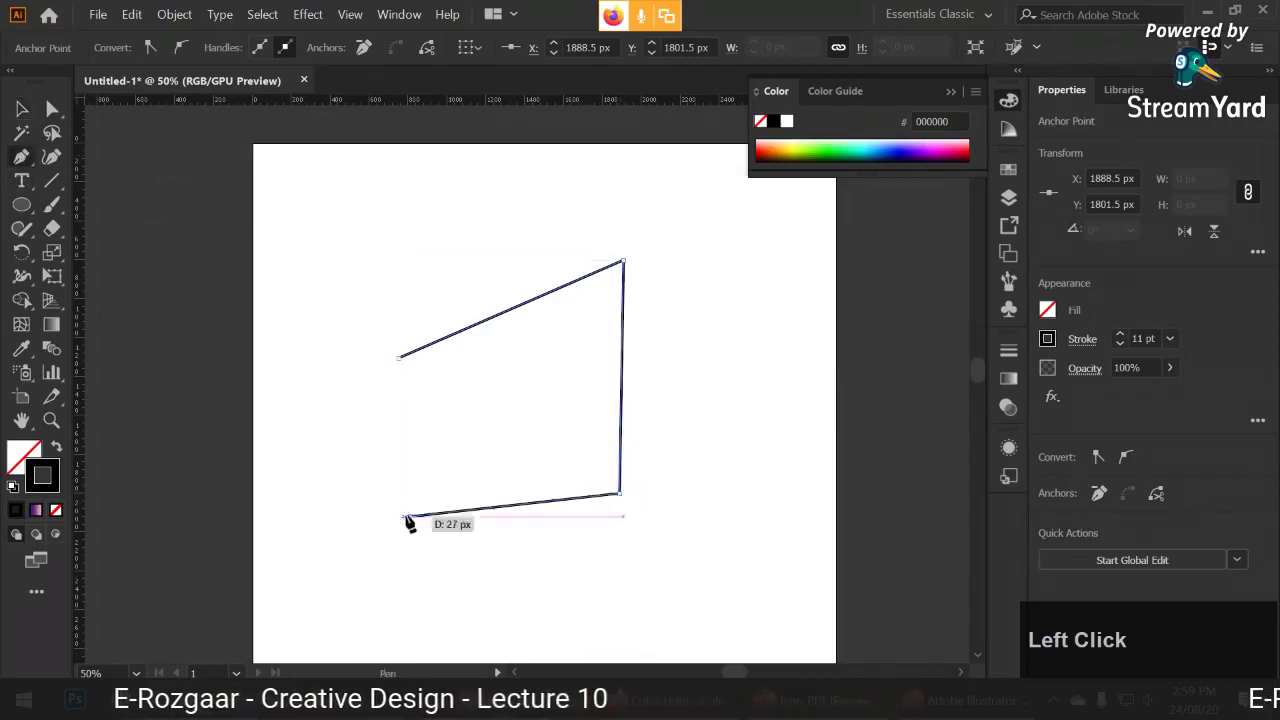
pyautogui.click(335, 417)
pyautogui.click(399, 357)
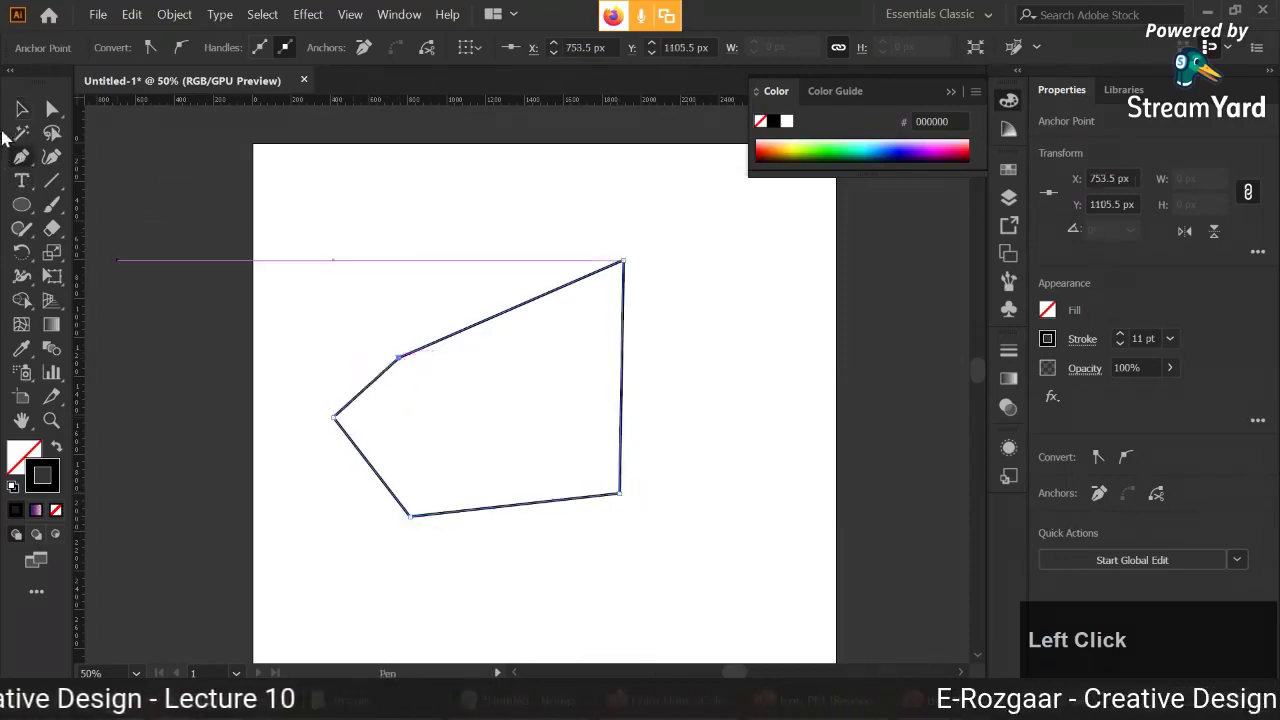
# - Delete the closed five-point shape together with its leftover segments
pyautogui.click(22, 108)
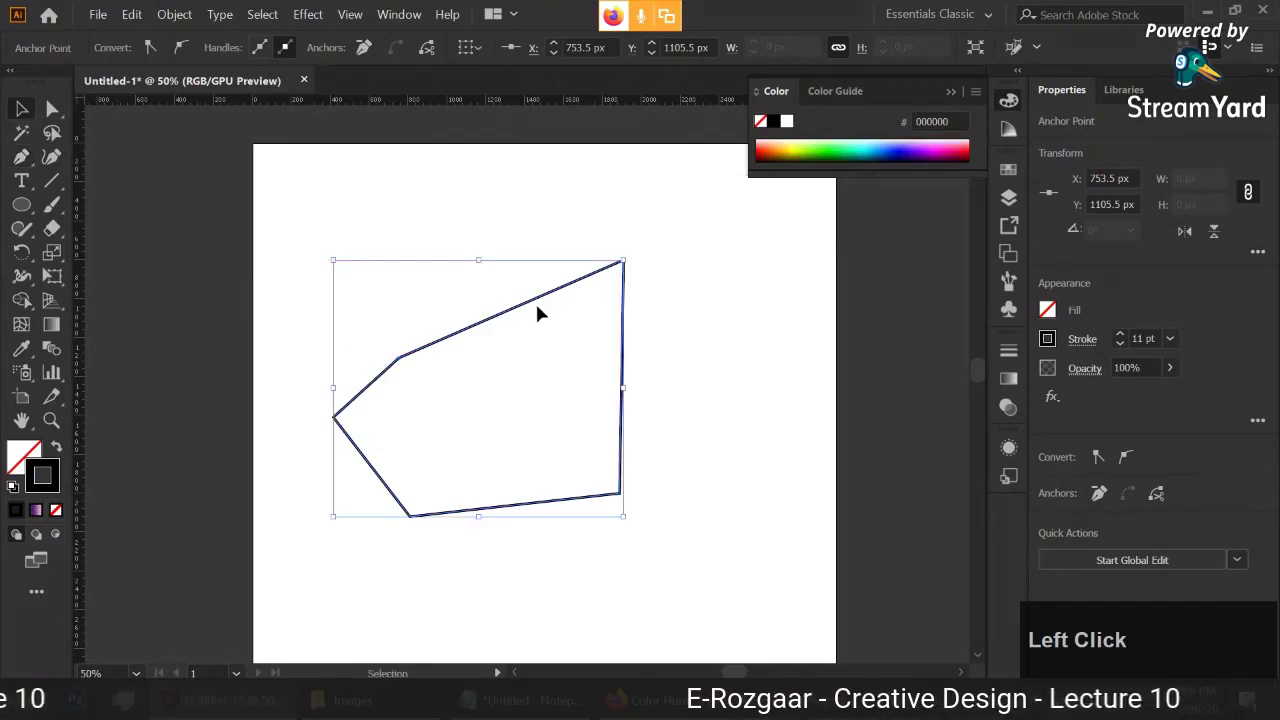
pyautogui.press('Delete')
pyautogui.click(618, 522)
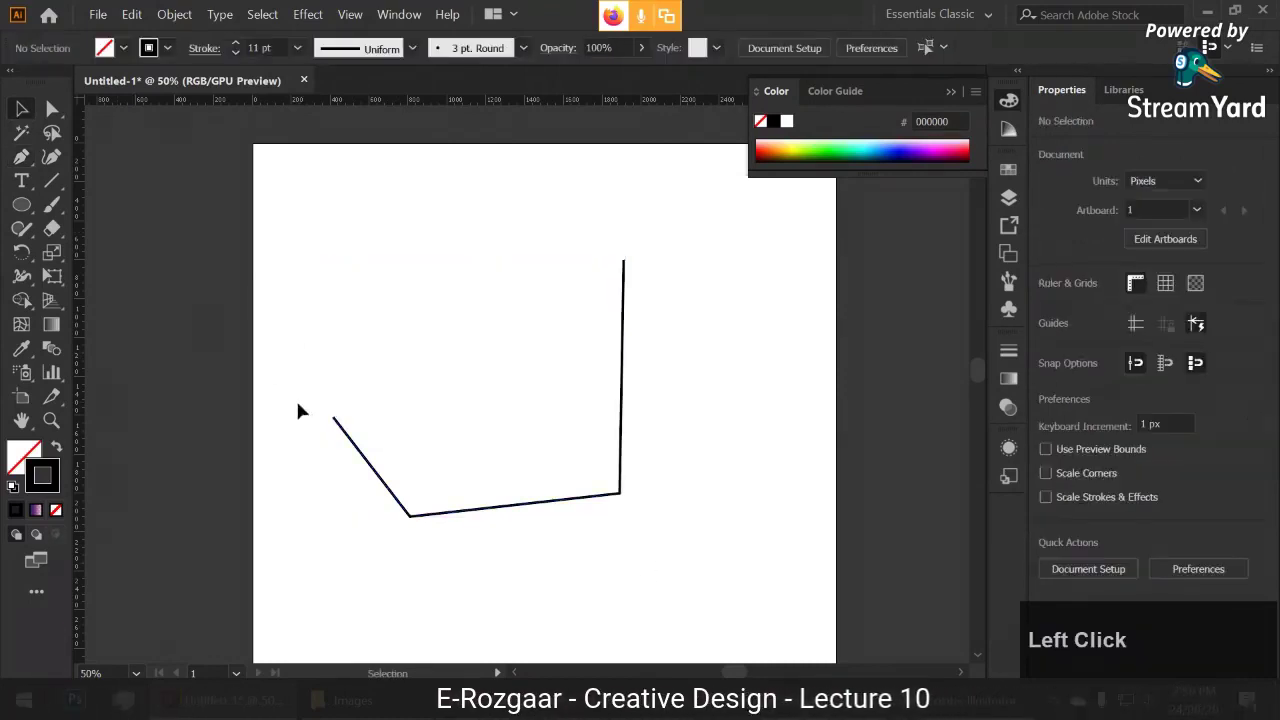
pyautogui.moveTo(627, 490); pyautogui.dragTo(334, 289)
pyautogui.press('Delete')
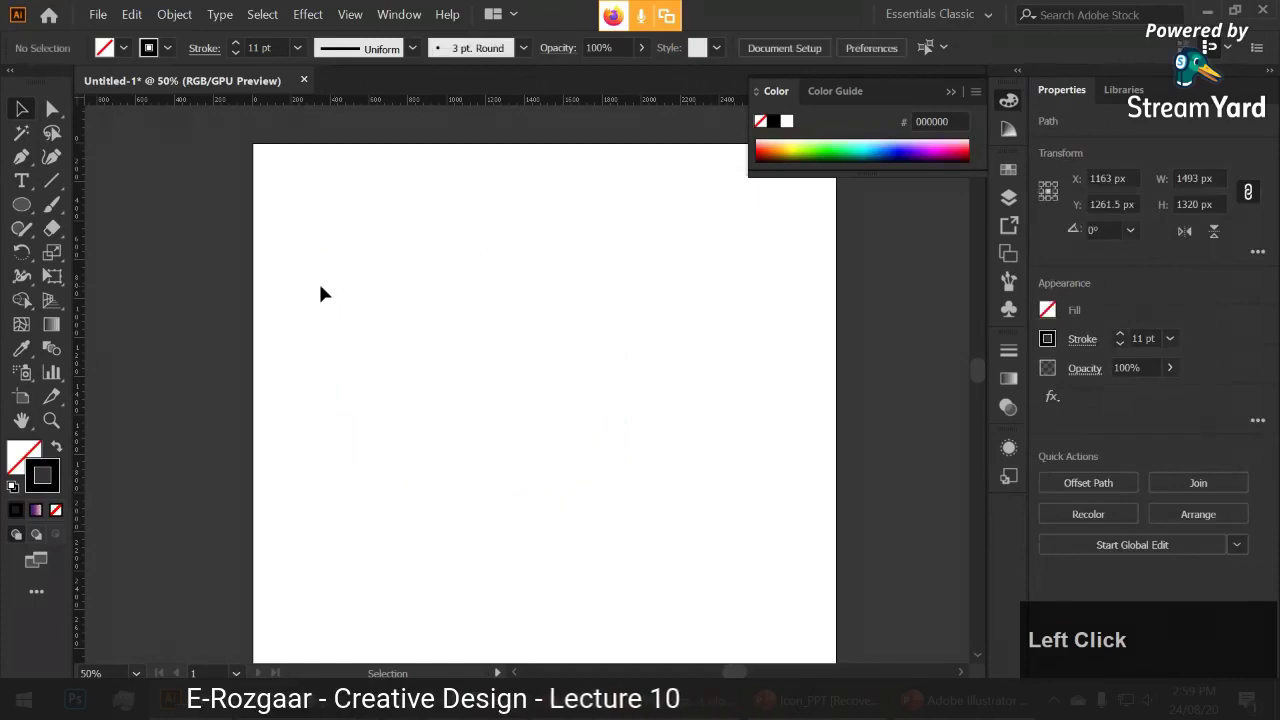
# - Draw an open path of six corner points with the Pen tool, running clockwise from the artboard's upper left
pyautogui.press('p')
pyautogui.click(386, 237)
pyautogui.click(617, 251)
pyautogui.click(617, 370)
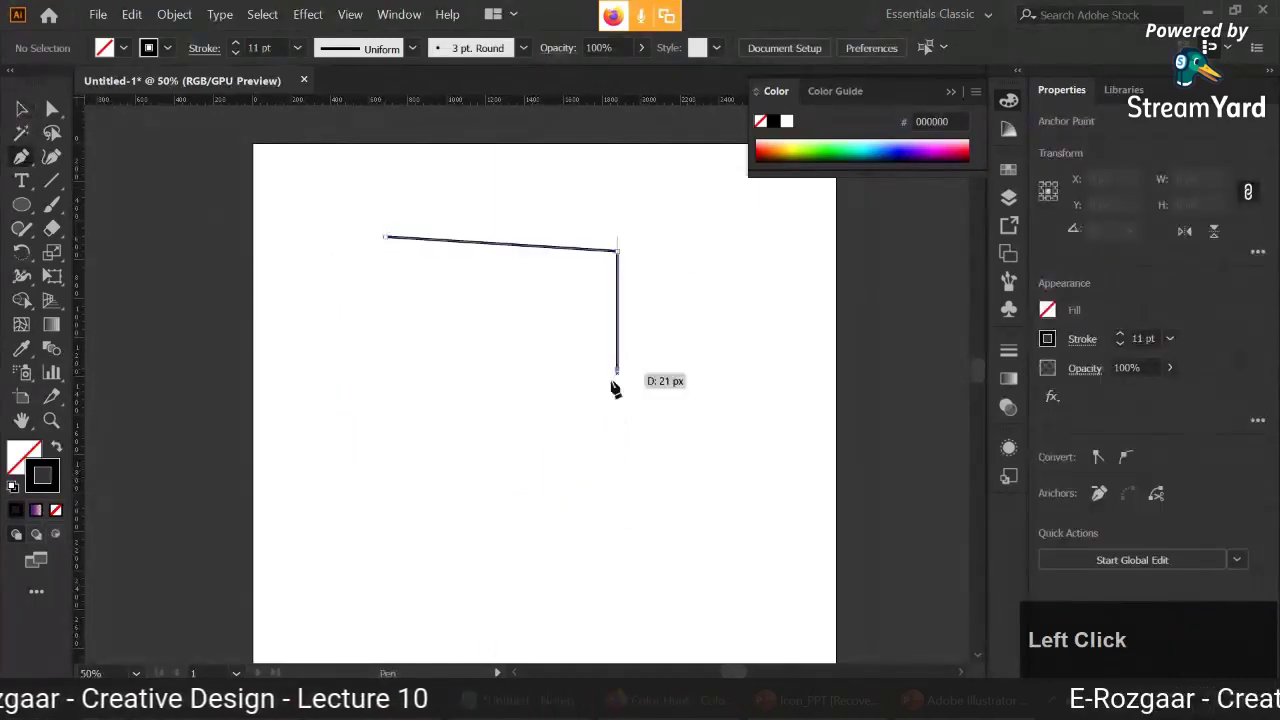
pyautogui.click(514, 533)
pyautogui.click(382, 546)
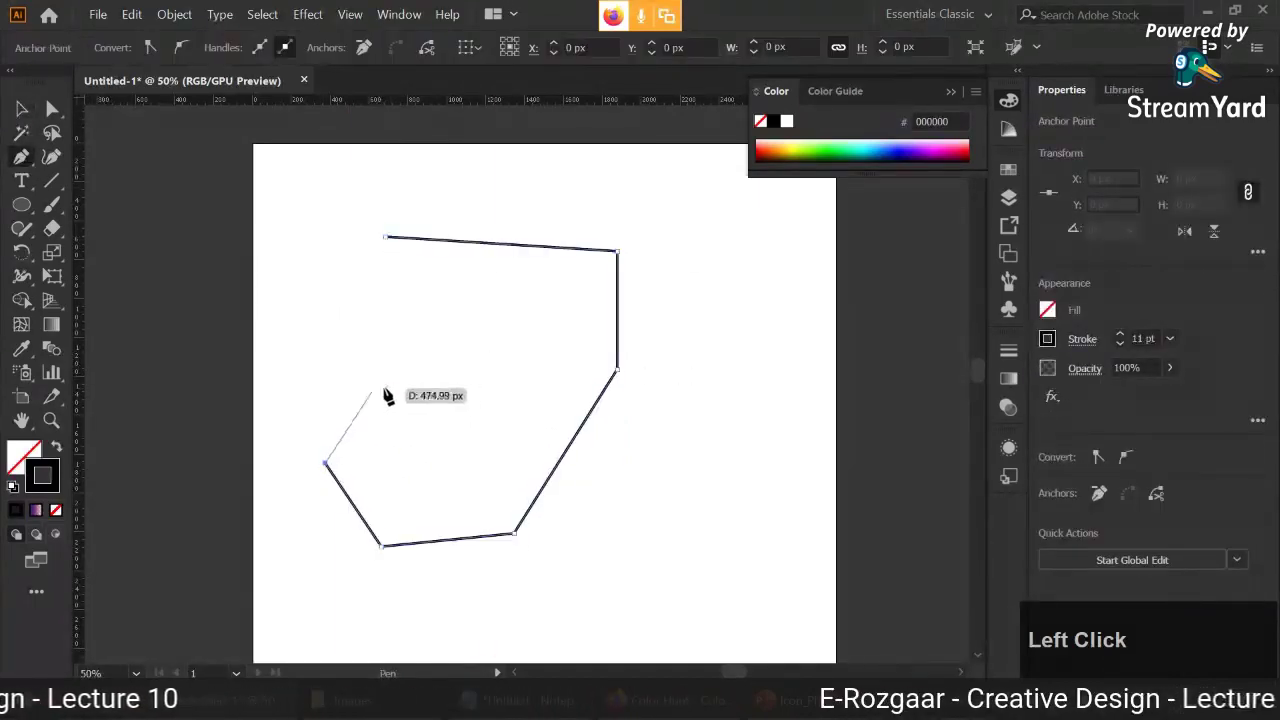
pyautogui.click(324, 465)
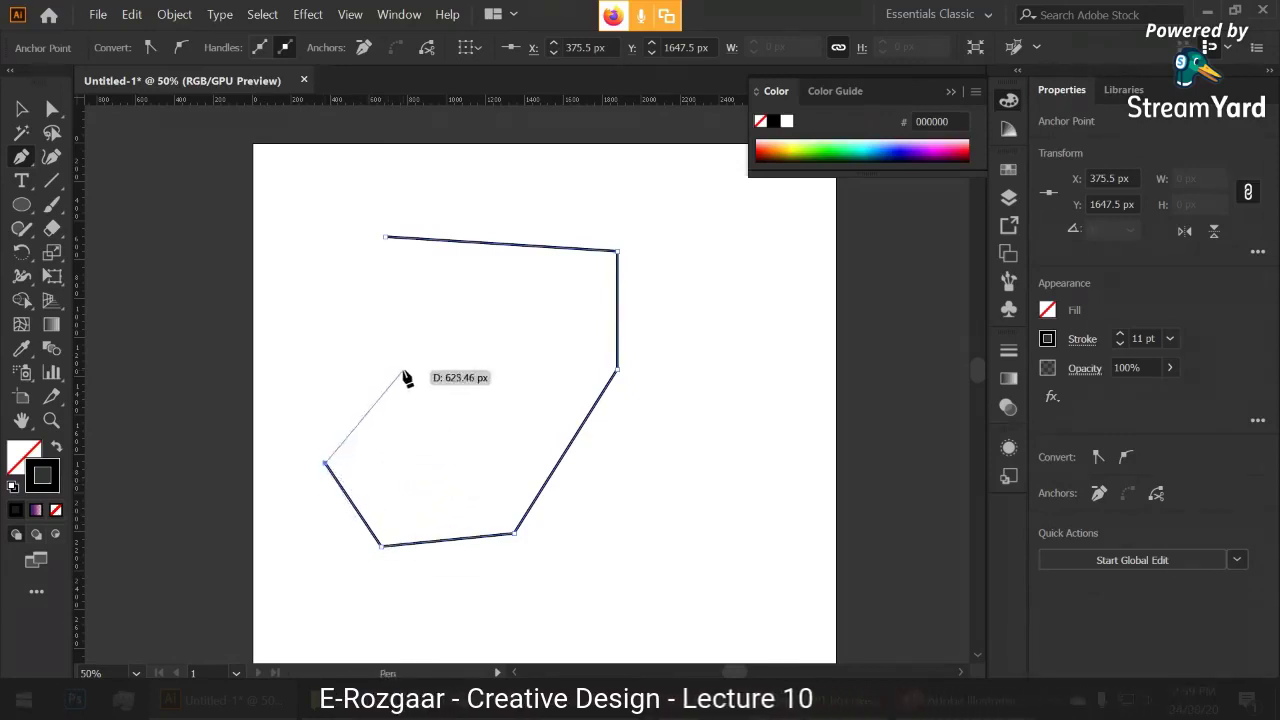
# - Undo the path's last four anchor points, back to its first segment
pyautogui.hotkey('ctrl', 'z')
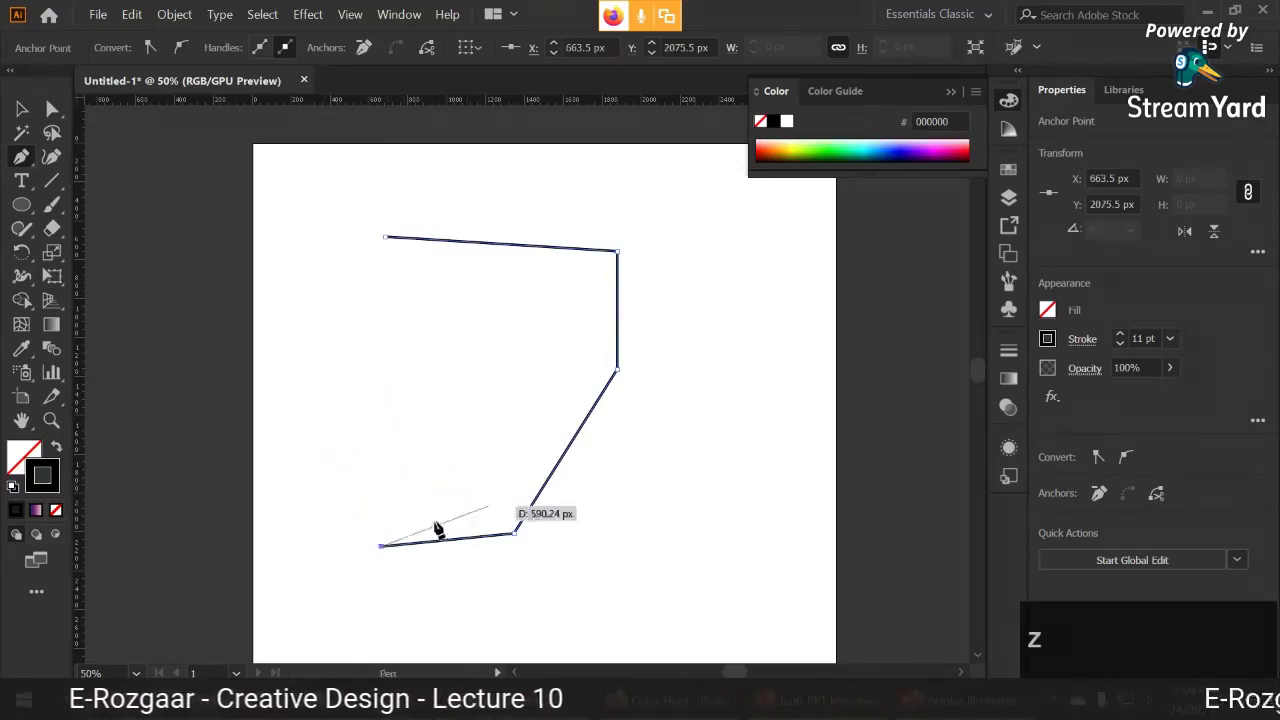
pyautogui.hotkey('ctrl', 'z')
pyautogui.hotkey('ctrl', 'z')
pyautogui.hotkey('ctrl', 'z')
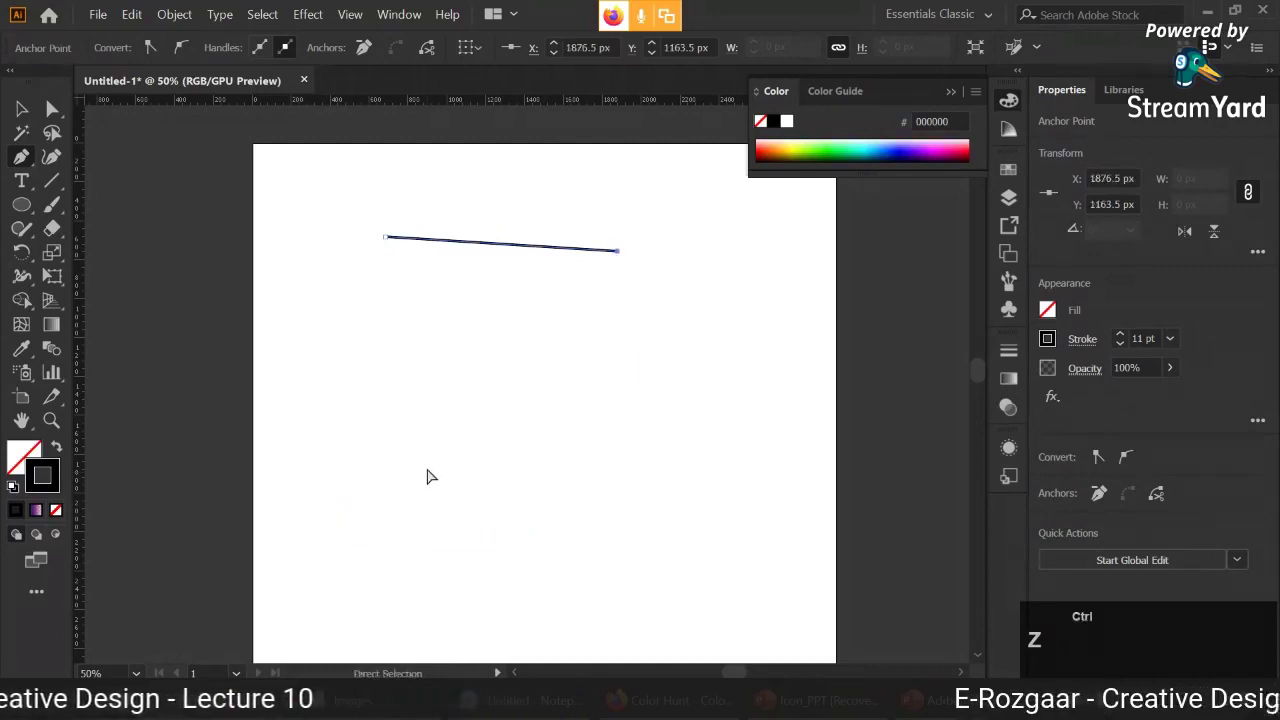
# - Continue the path from its first segment with four new corner points, running clockwise to the lower left
pyautogui.click(727, 318)
pyautogui.click(721, 309)
pyautogui.click(667, 468)
pyautogui.click(504, 573)
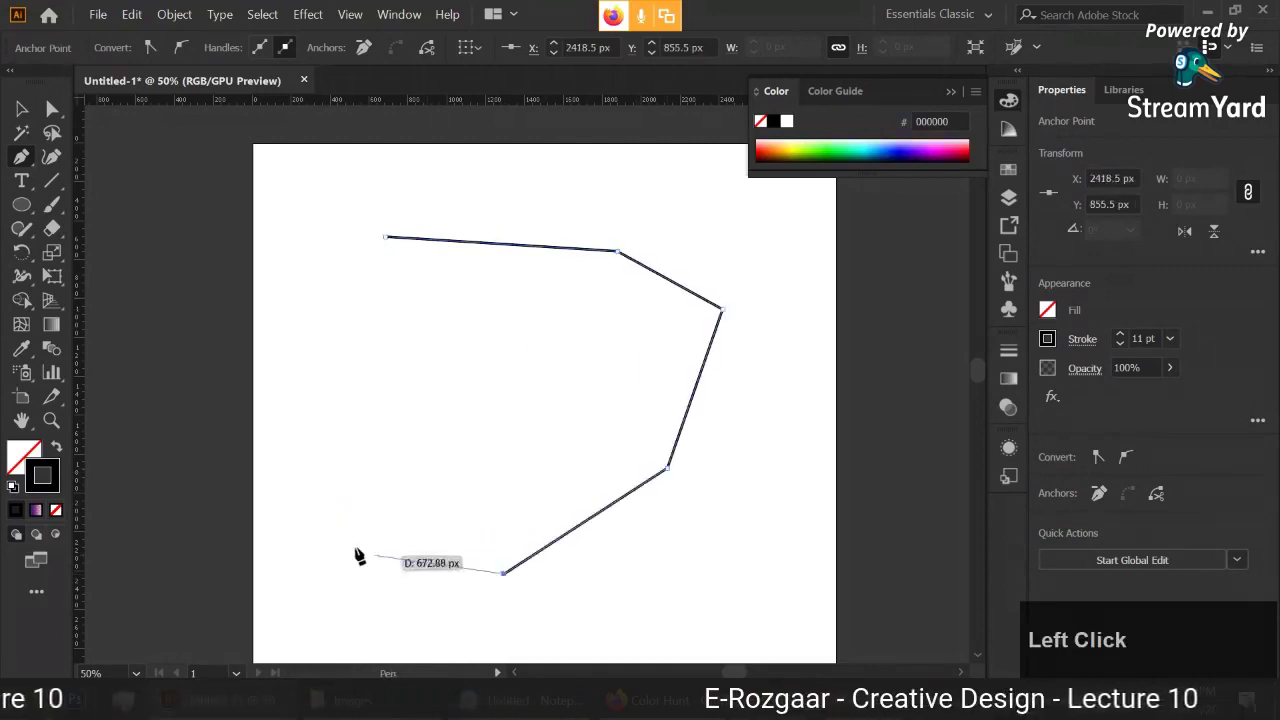
pyautogui.click(328, 536)
# - Undo the new points back to the first segment and continue the path with five wider-spaced corner points
pyautogui.hotkey('ctrl', 'z')
pyautogui.hotkey('ctrl', 'z')
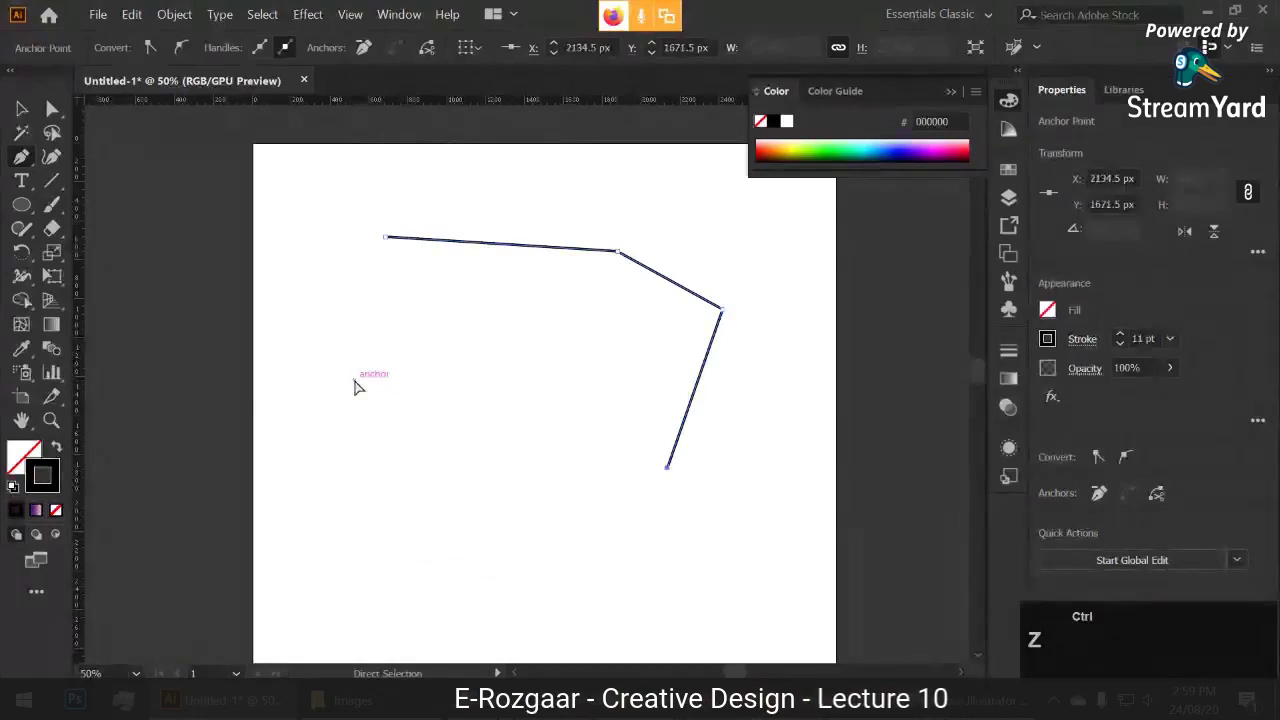
pyautogui.click(772, 321)
pyautogui.click(751, 418)
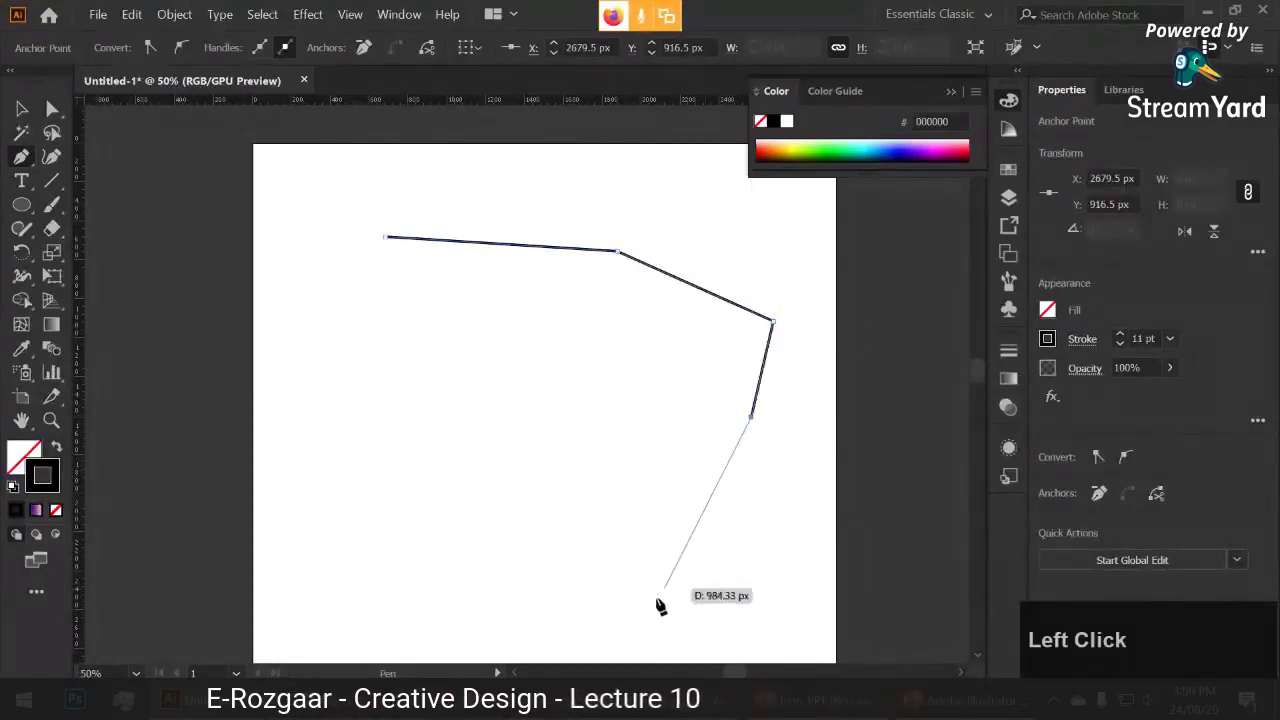
pyautogui.click(648, 606)
pyautogui.click(521, 606)
pyautogui.click(349, 428)
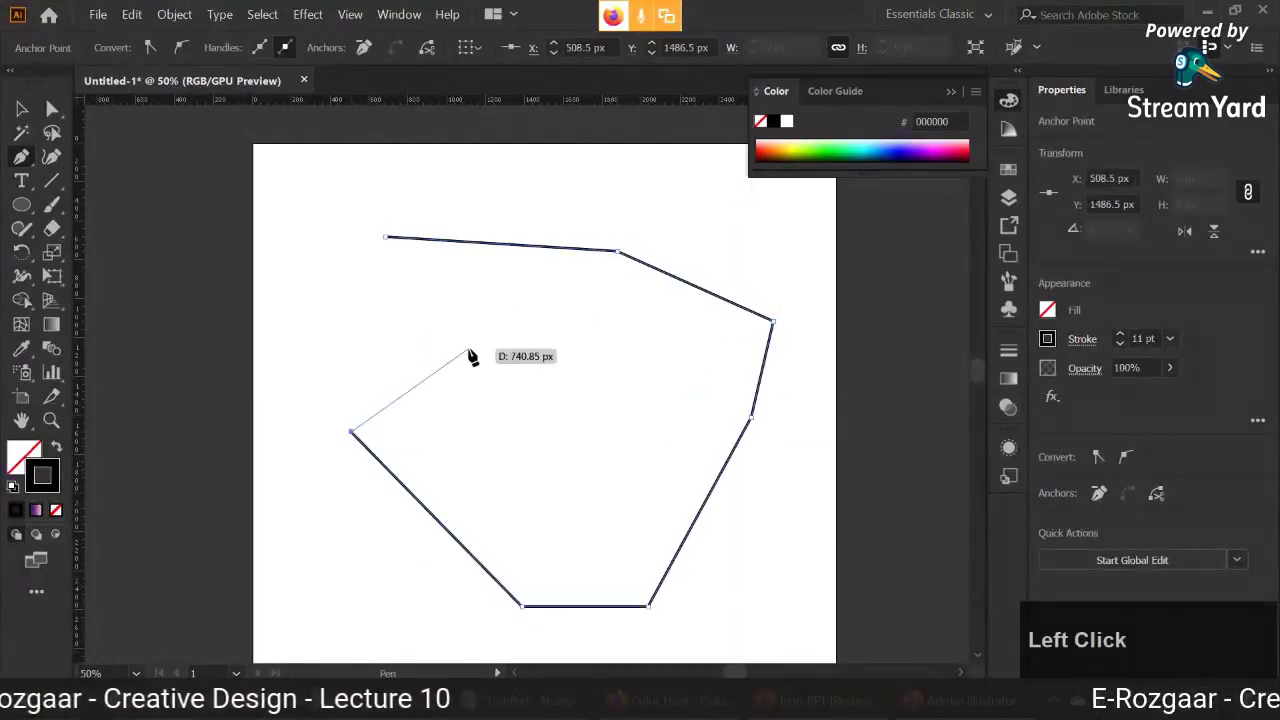
# - Undo all the anchor points of the open path and leave the Pen tool
pyautogui.hotkey('ctrl', 'z')
pyautogui.hotkey('ctrl', 'z')
pyautogui.hotkey('ctrl', 'z')
pyautogui.hotkey('ctrl', 'z')
pyautogui.hotkey('ctrl', 'z')
pyautogui.hotkey('ctrl', 'z')
pyautogui.hotkey('ctrl', 'z')
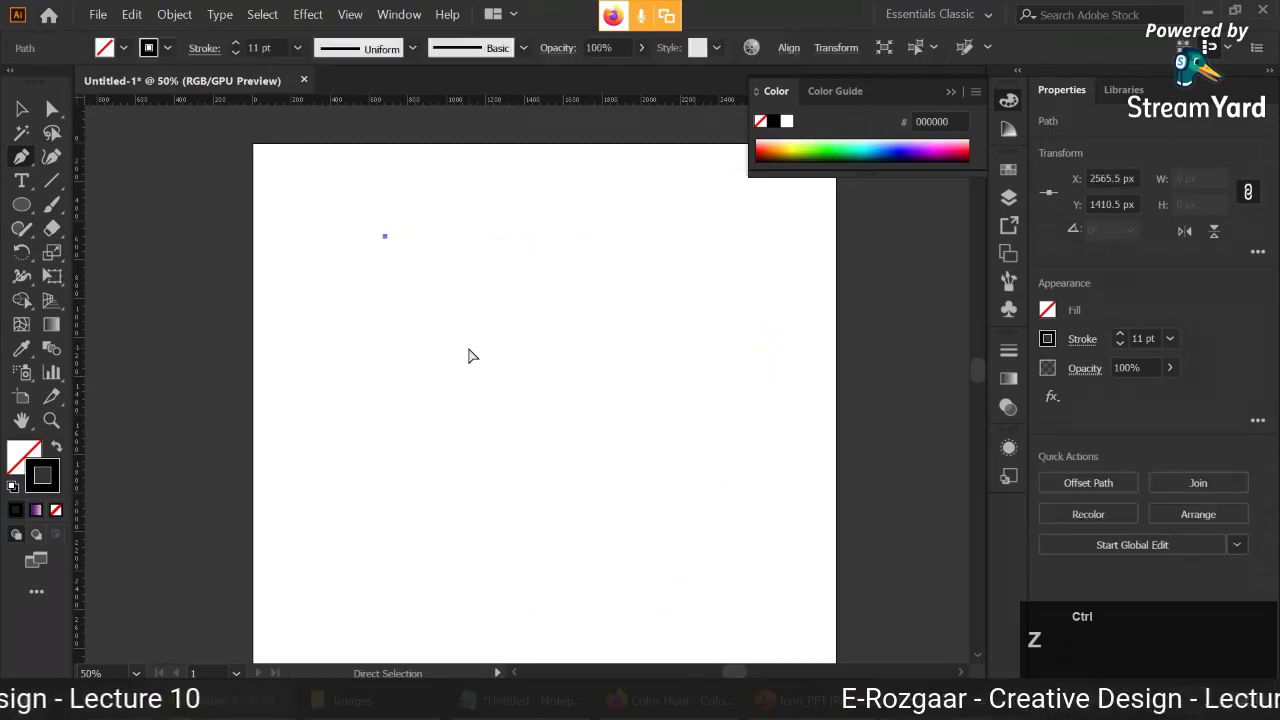
pyautogui.click(21, 108)
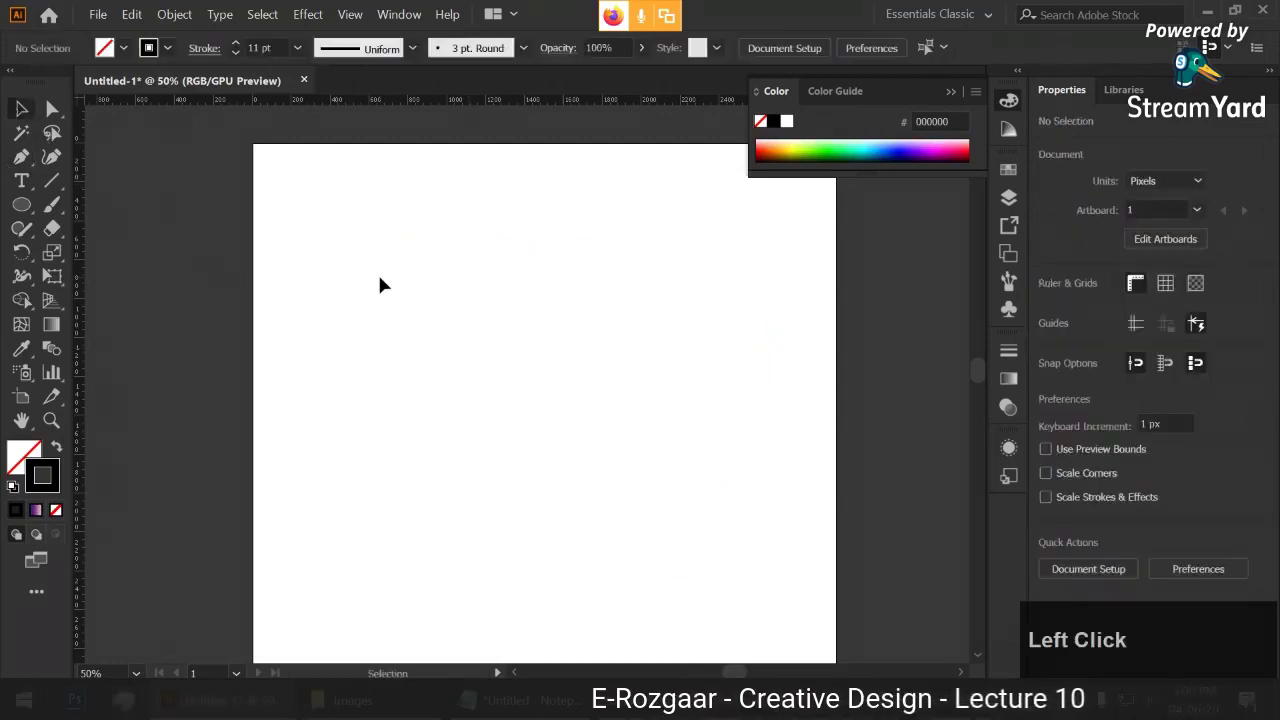
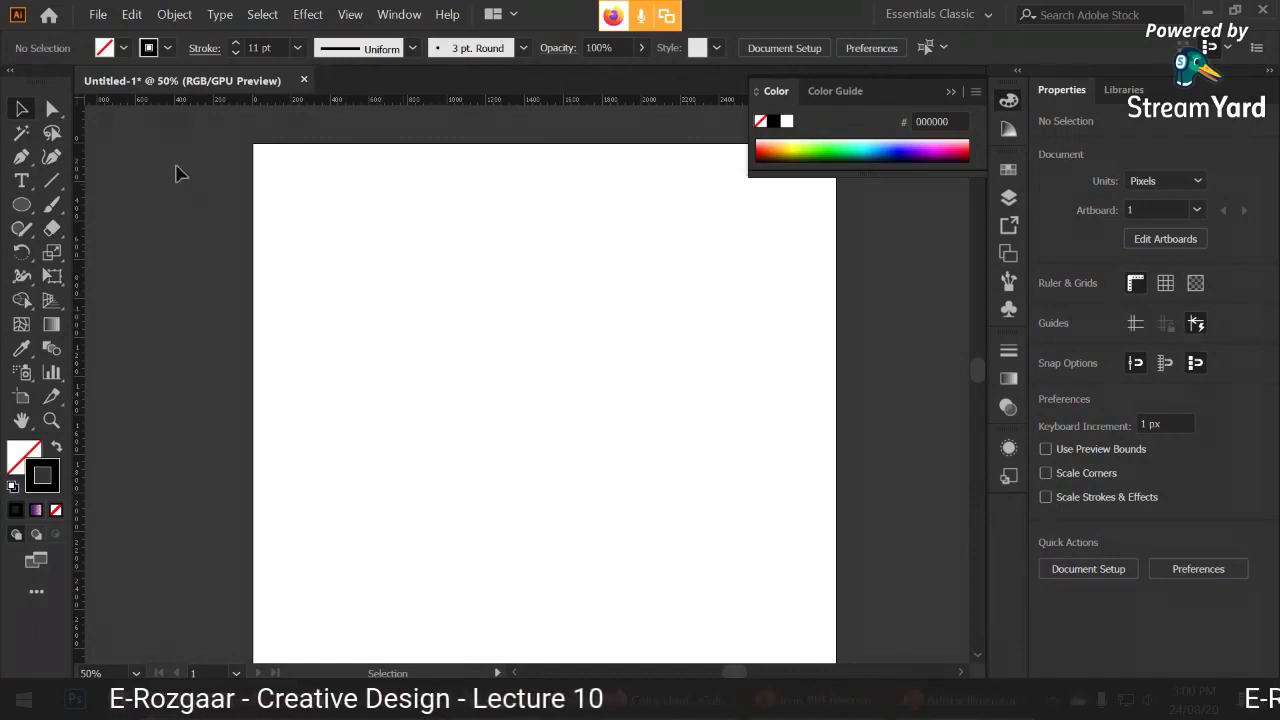
# - Draw a straight horizontal Pen tool segment about 1484 px long across the upper part of the artboard
pyautogui.click(21, 156)
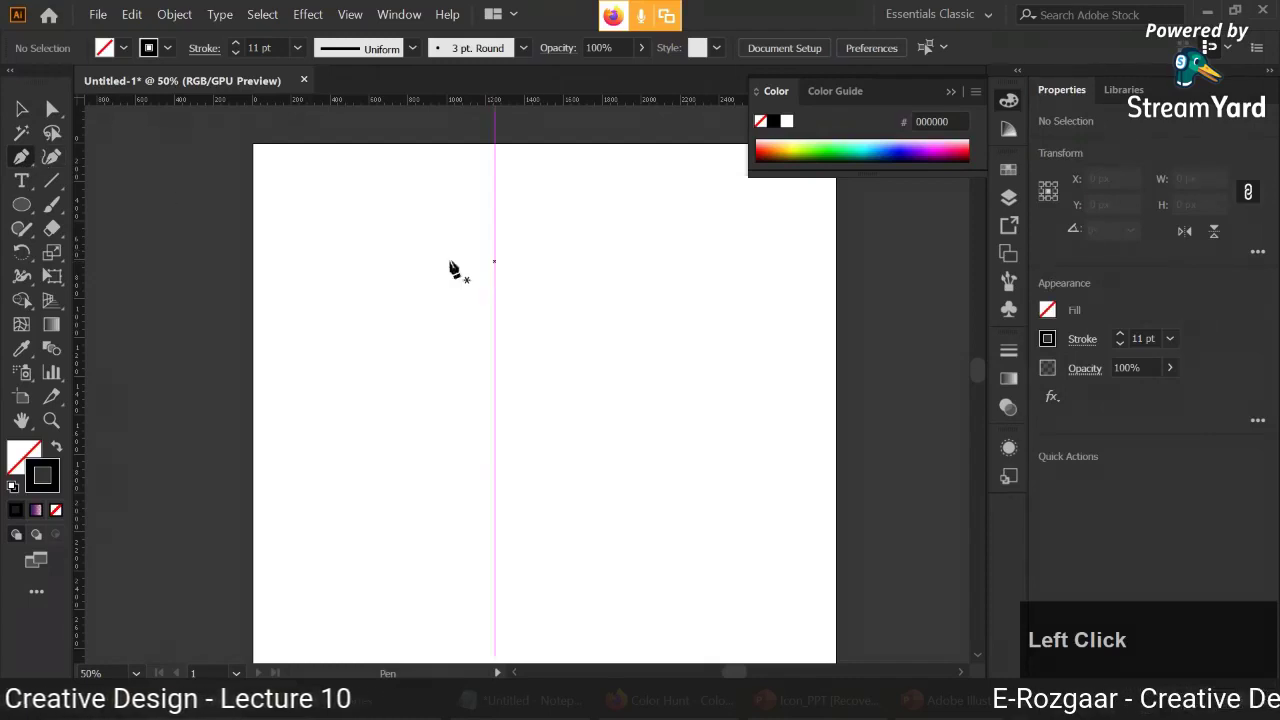
pyautogui.click(362, 295)
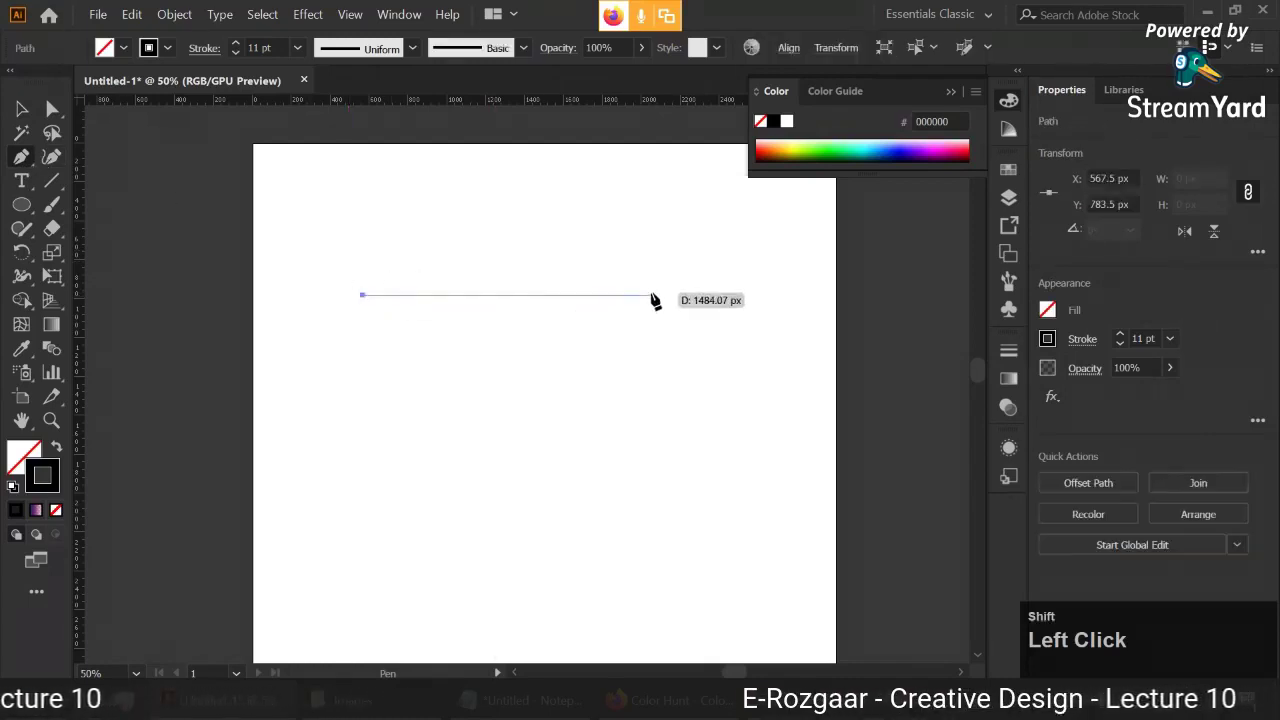
pyautogui.keyDown('shift'); pyautogui.click(651, 296); pyautogui.keyUp('shift')
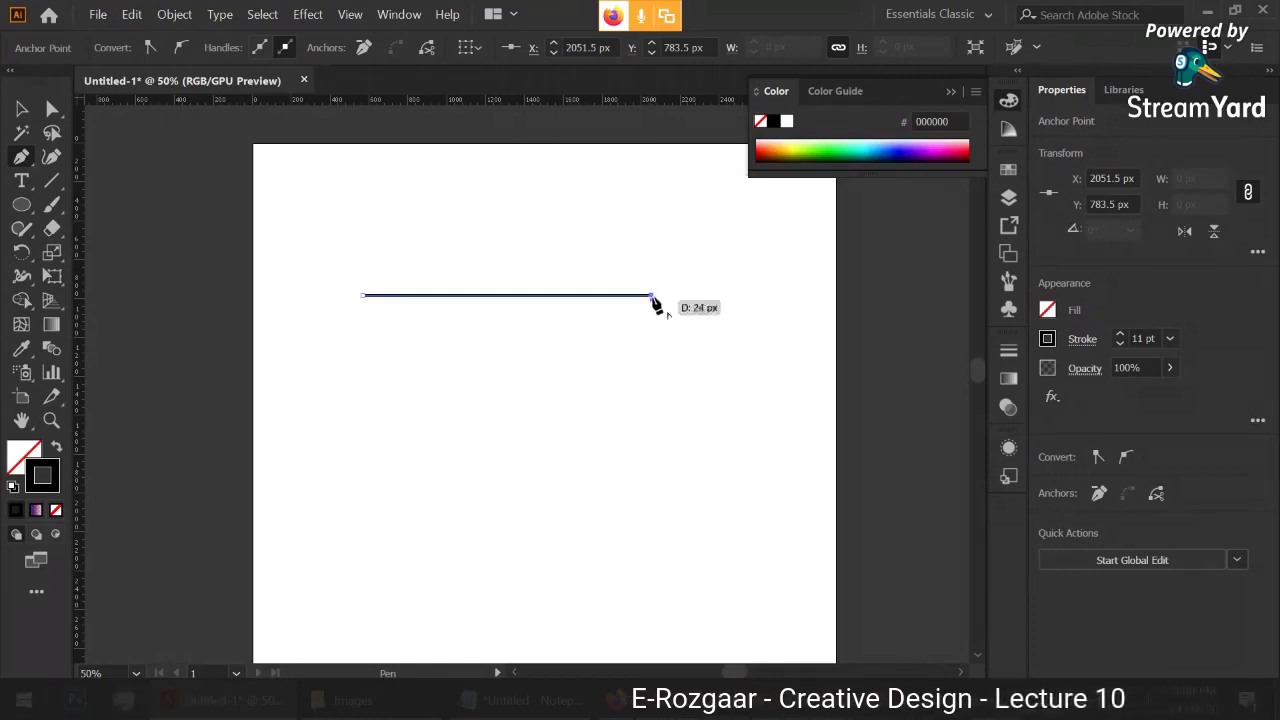
# - Add a smooth anchor point directly below the line's right end, pulling its handles so the connecting segment bows inward to the left
pyautogui.click(651, 432)
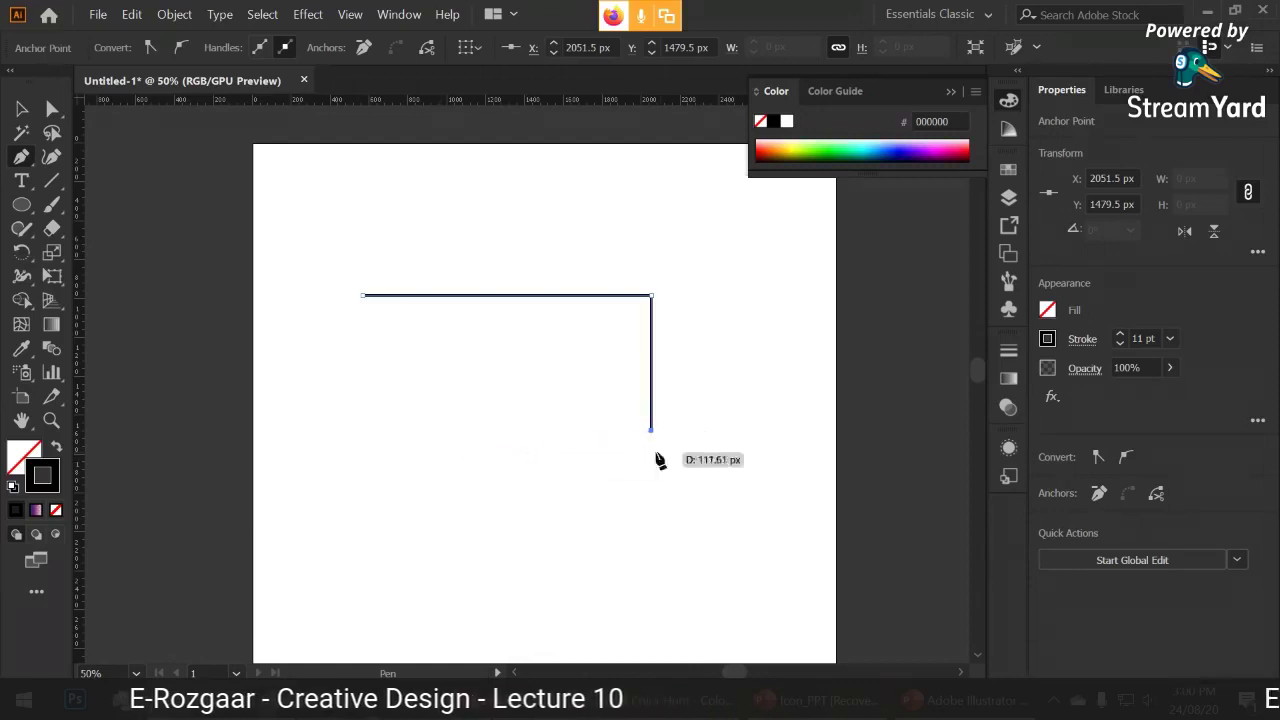
pyautogui.hotkey('ctrl', 'z')
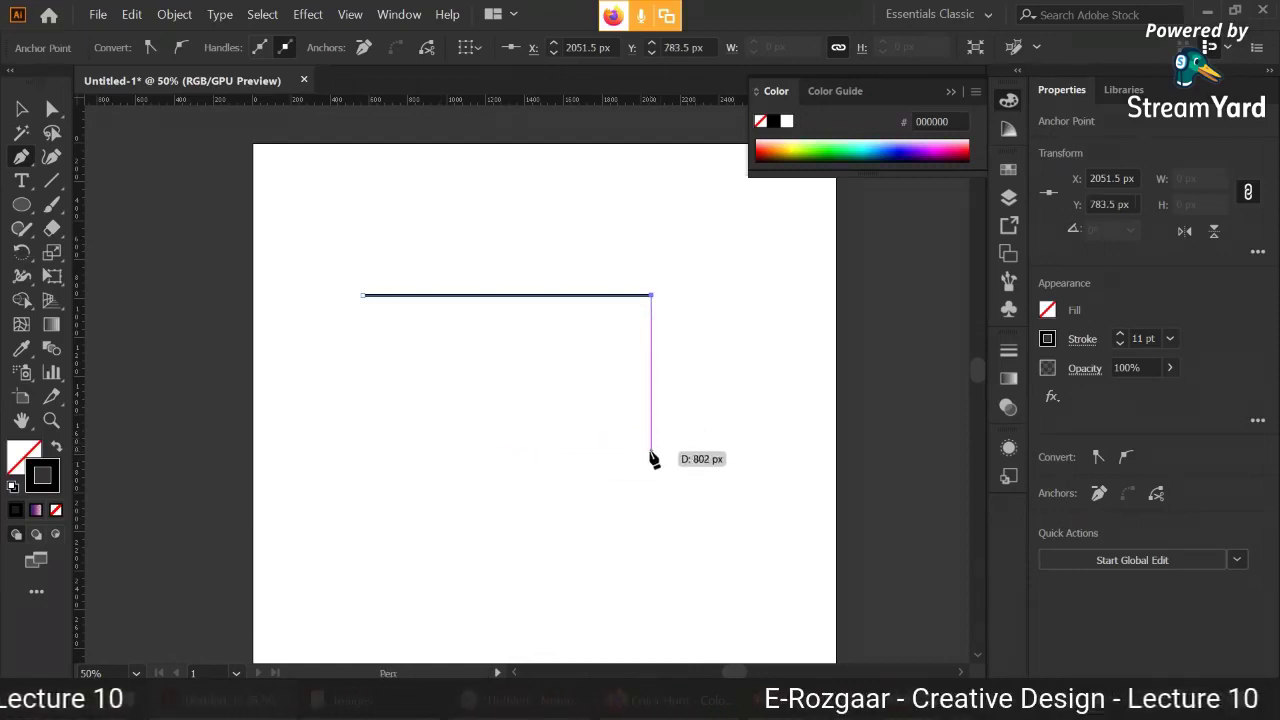
pyautogui.moveTo(651, 451); pyautogui.dragTo(613, 481)
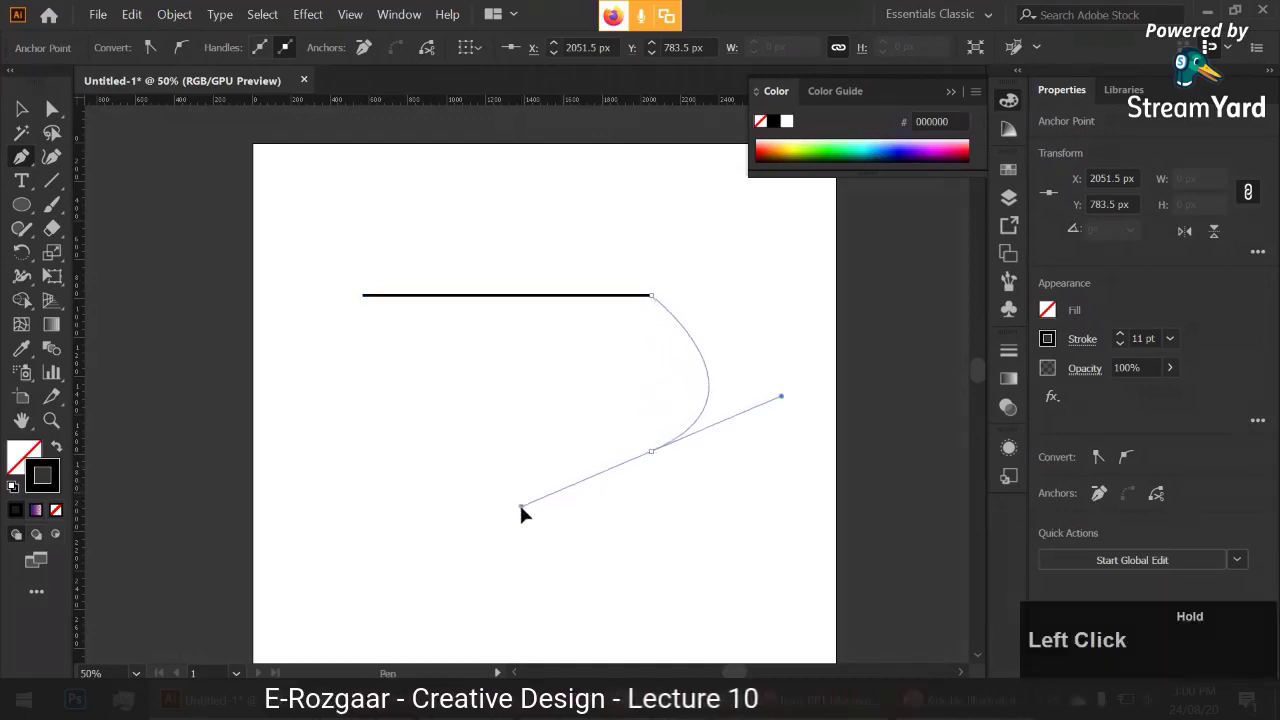
pyautogui.moveTo(521, 507); pyautogui.dragTo(620, 516)
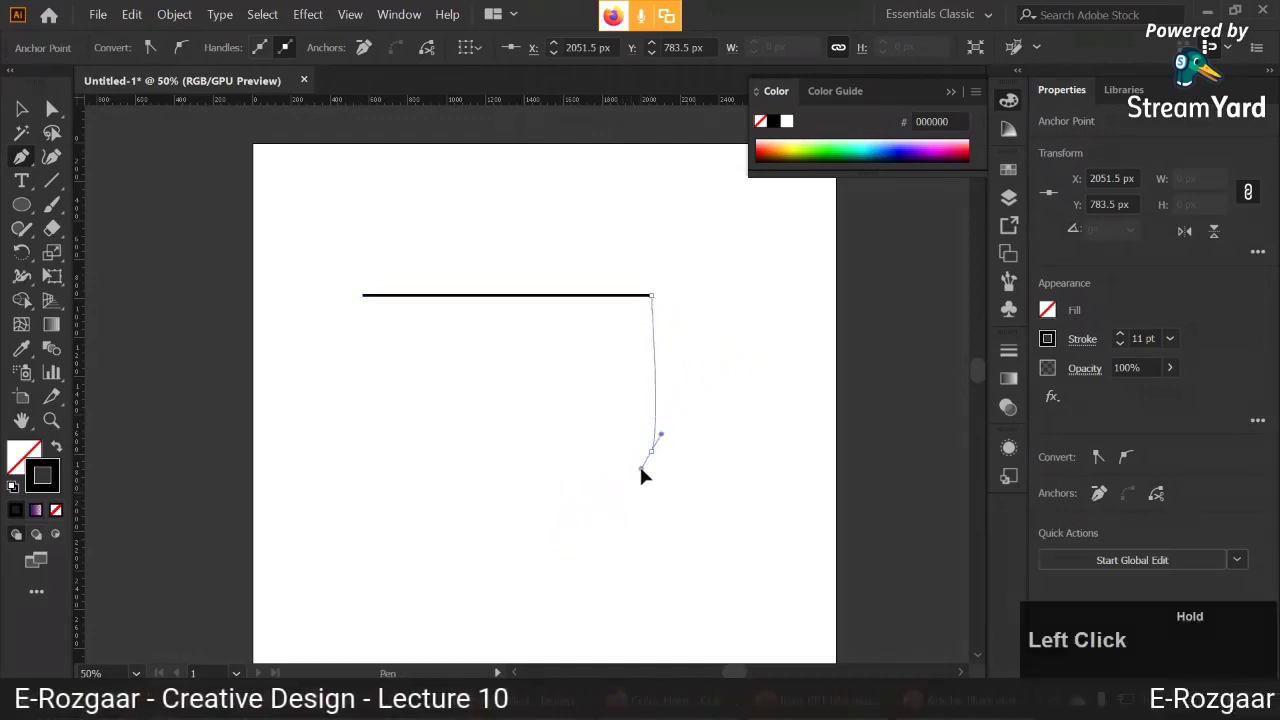
pyautogui.moveTo(640, 469); pyautogui.dragTo(735, 533)
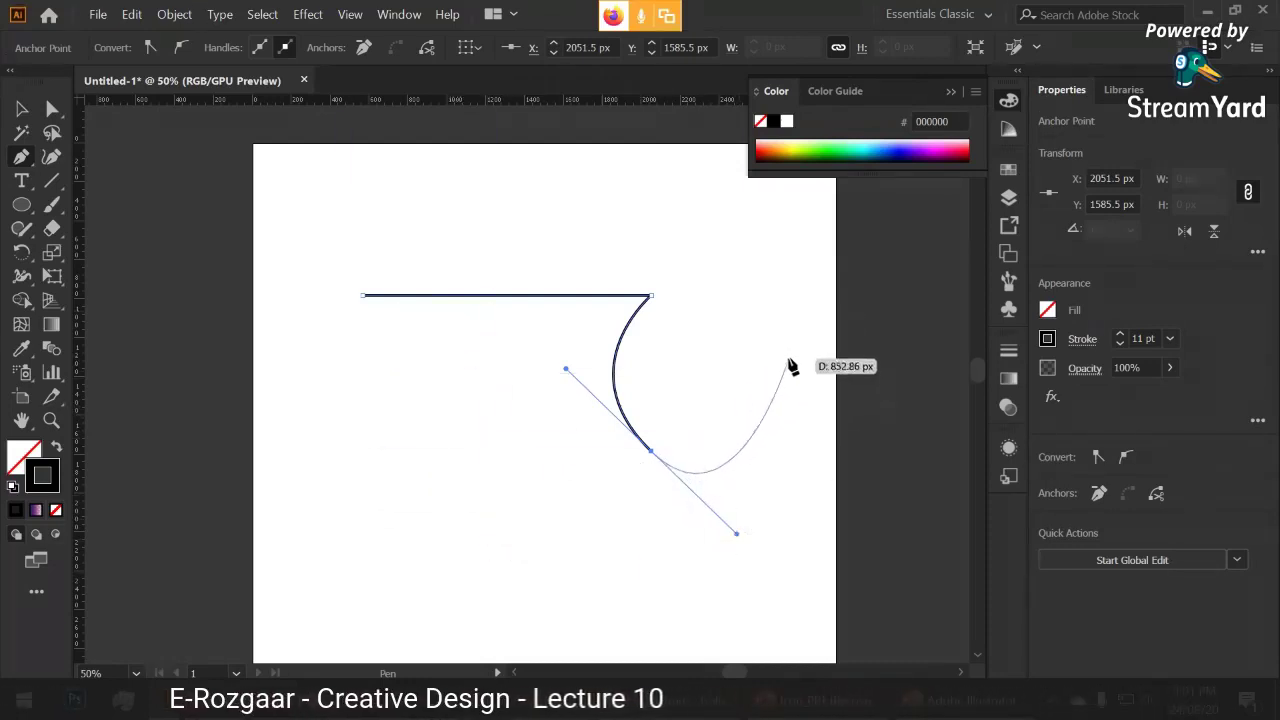
# - Try to continue the path from the smooth point with a curved segment to the lower artboard and another corner point to the left
pyautogui.scroll(-1, 668, 550)
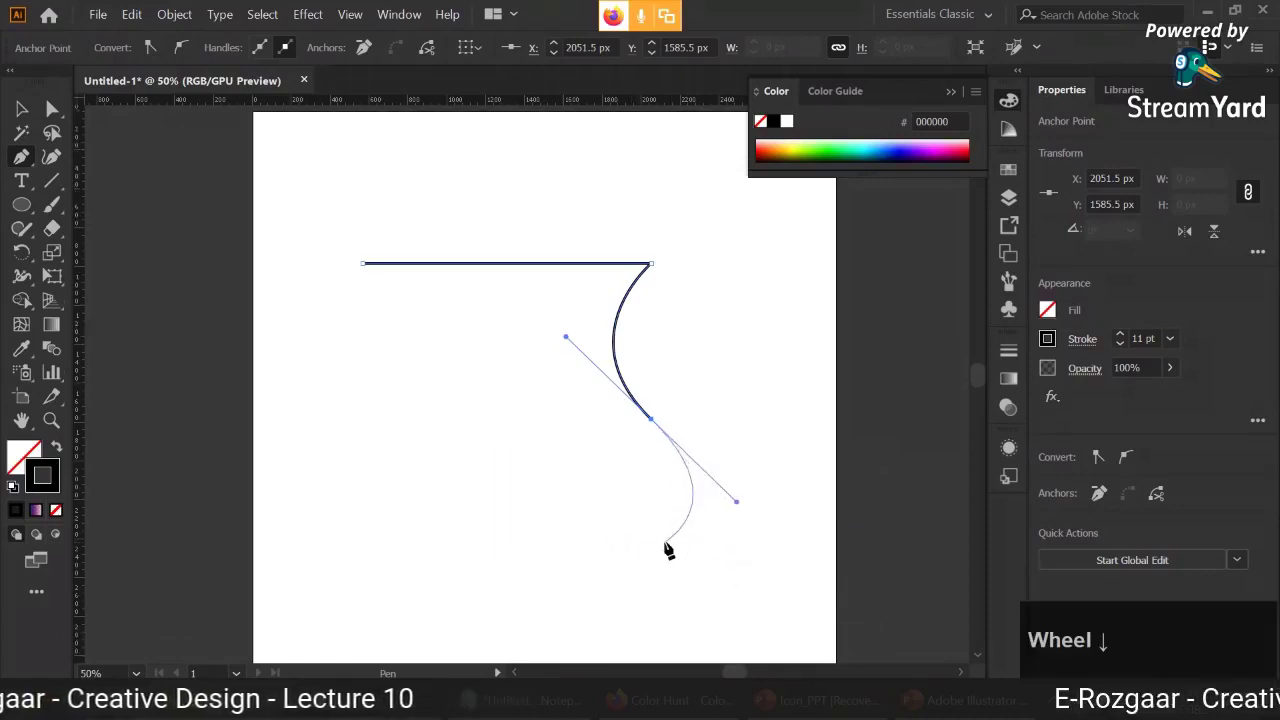
pyautogui.scroll(-2, 668, 550)
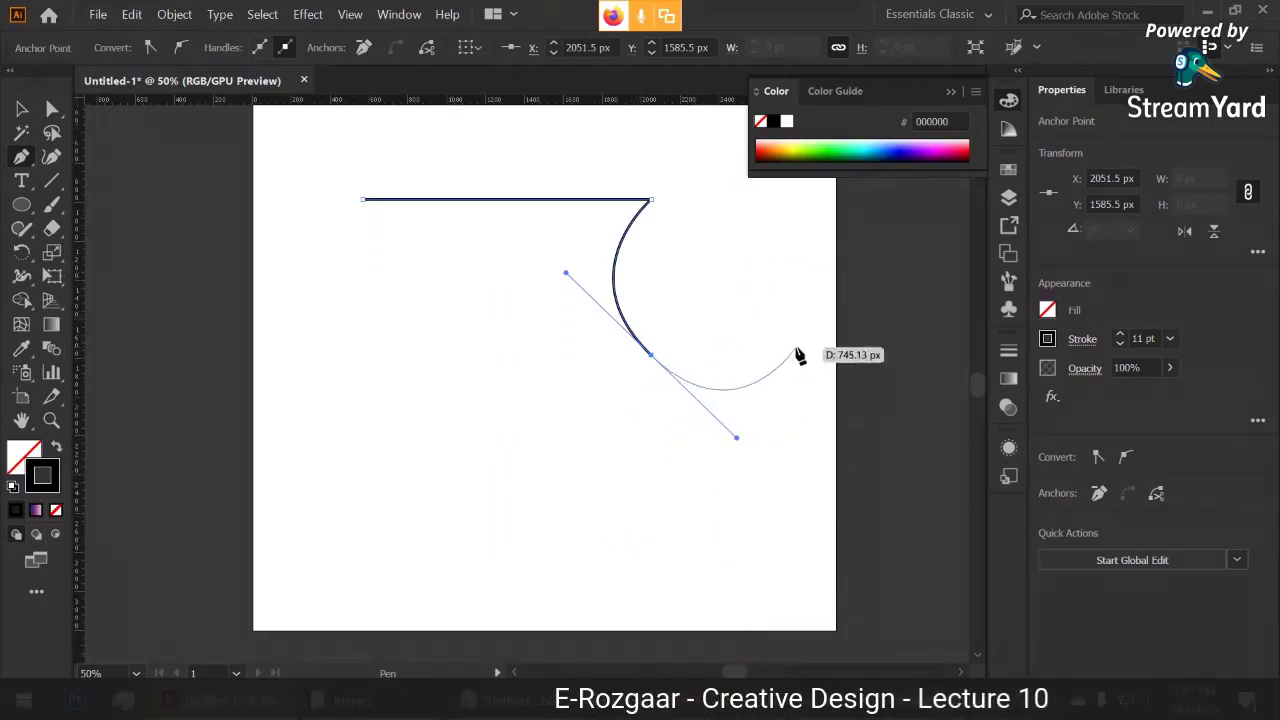
pyautogui.click(613, 551)
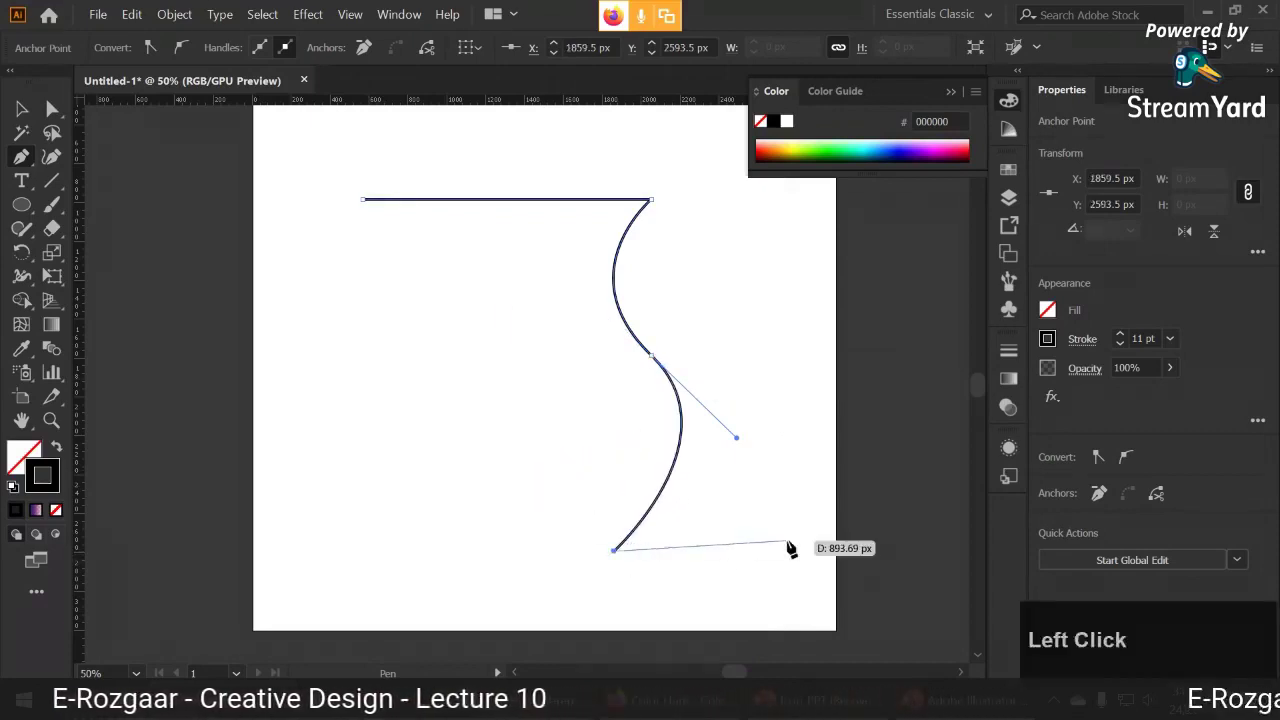
pyautogui.click(451, 551)
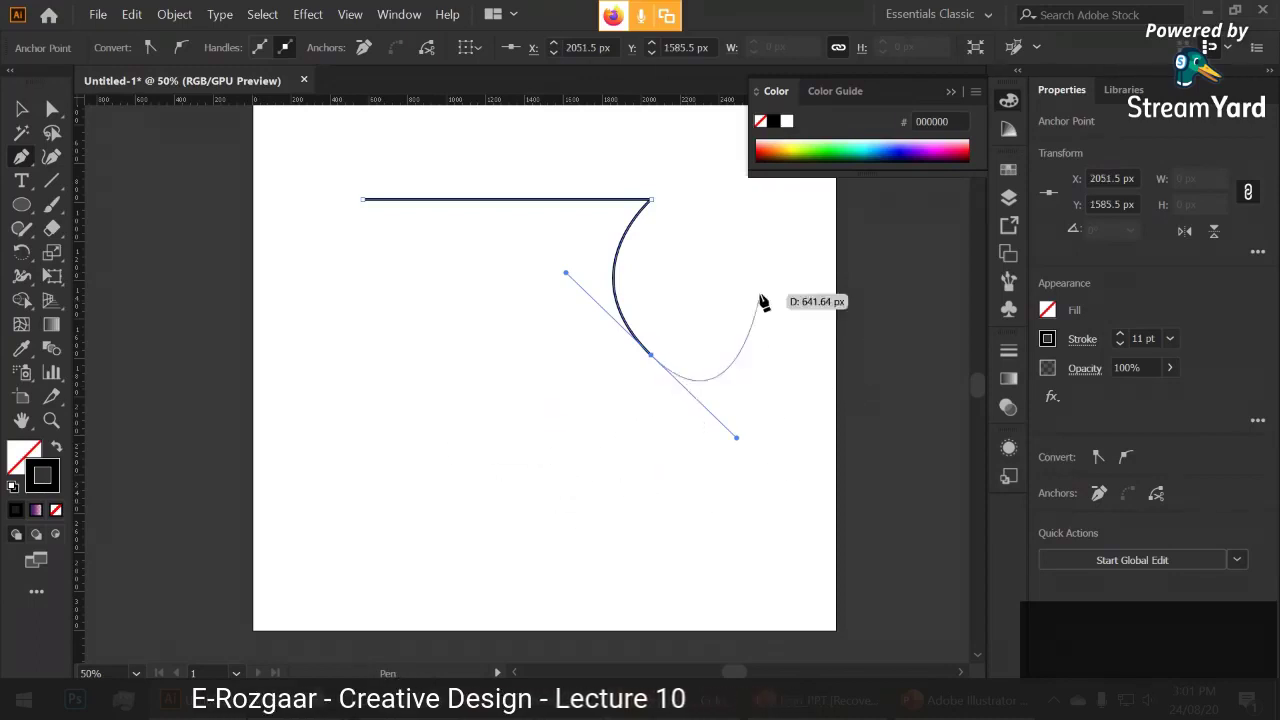
# - Remove the smooth point's outgoing handle and continue with a straight vertical segment down and a straight horizontal segment to the left
pyautogui.click(651, 356)
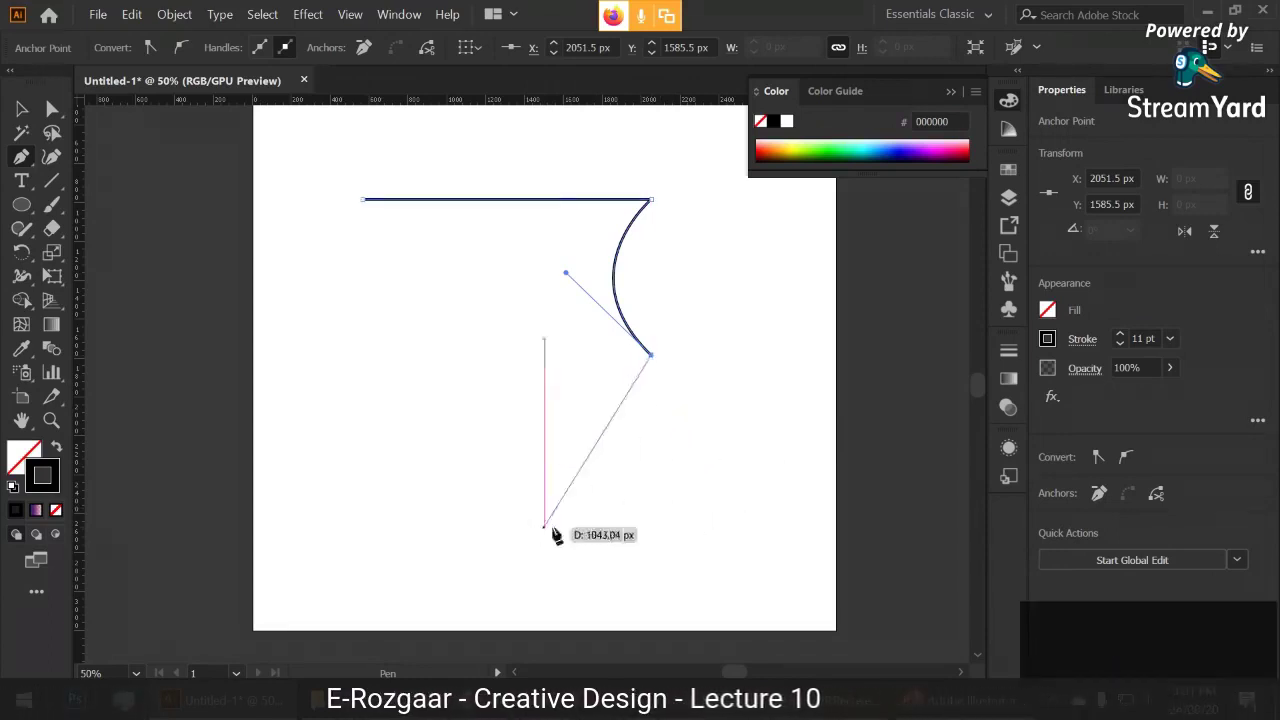
pyautogui.click(651, 521)
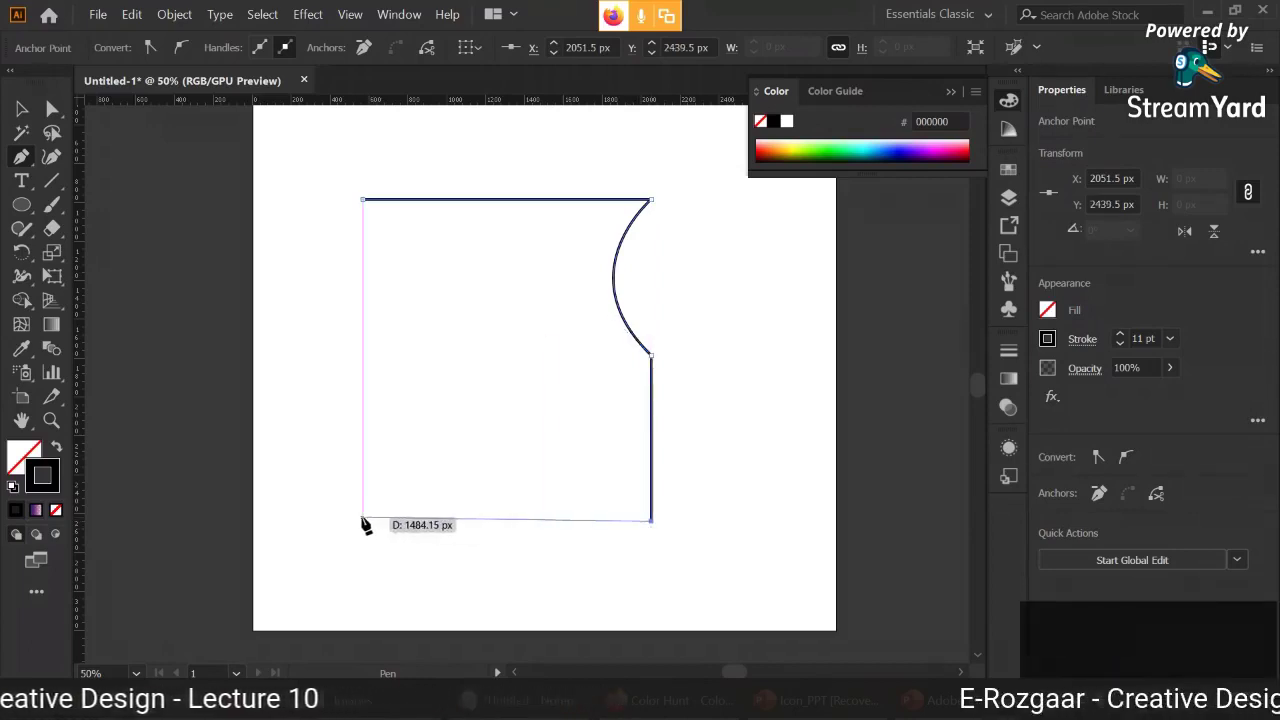
pyautogui.press('shift')
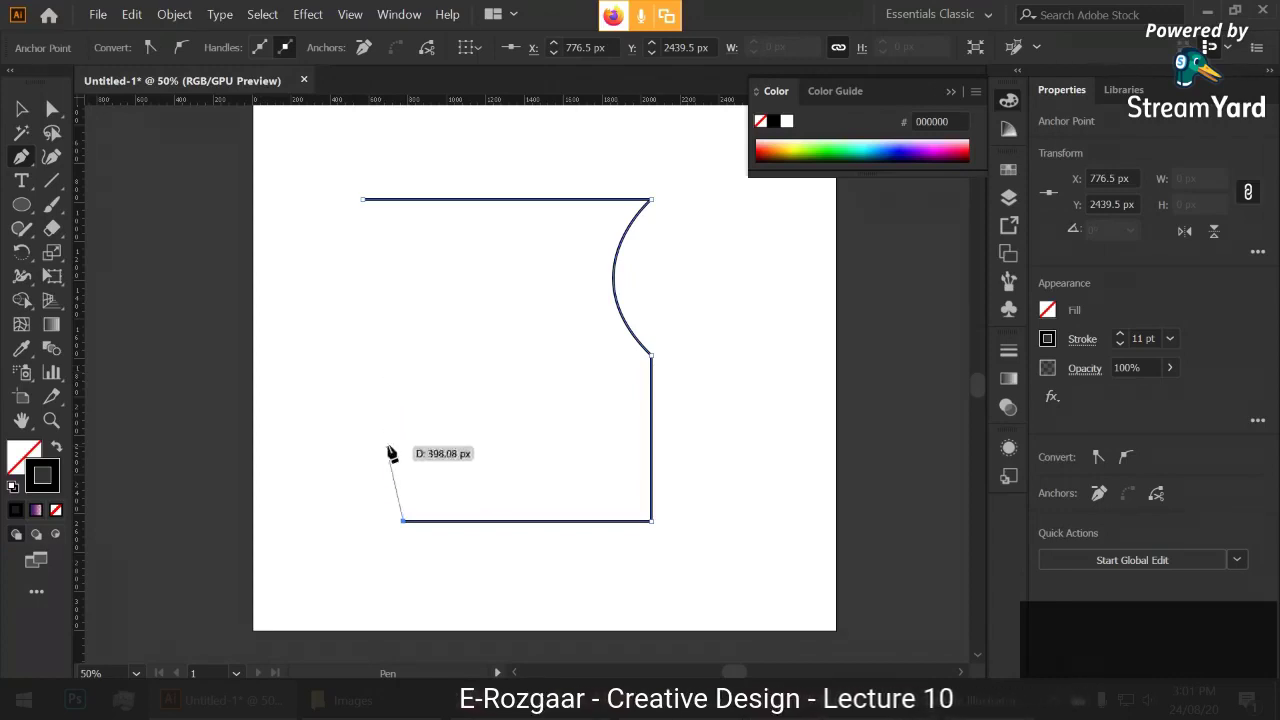
pyautogui.hotkey('ctrl', 'z')
pyautogui.click(402, 521)
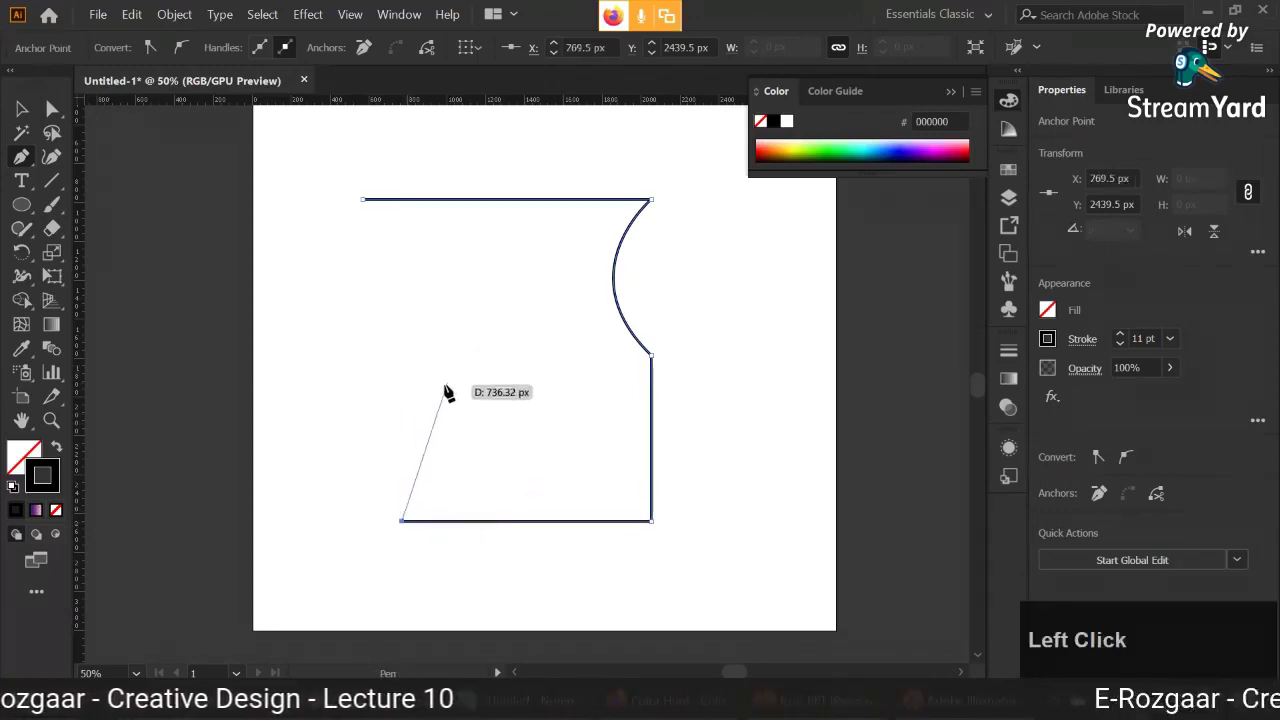
# - Add a curved segment rising from the lower-left corner to a smooth point above it, bulging right, and remove that point's outgoing handle
pyautogui.moveTo(447, 386); pyautogui.dragTo(428, 341)
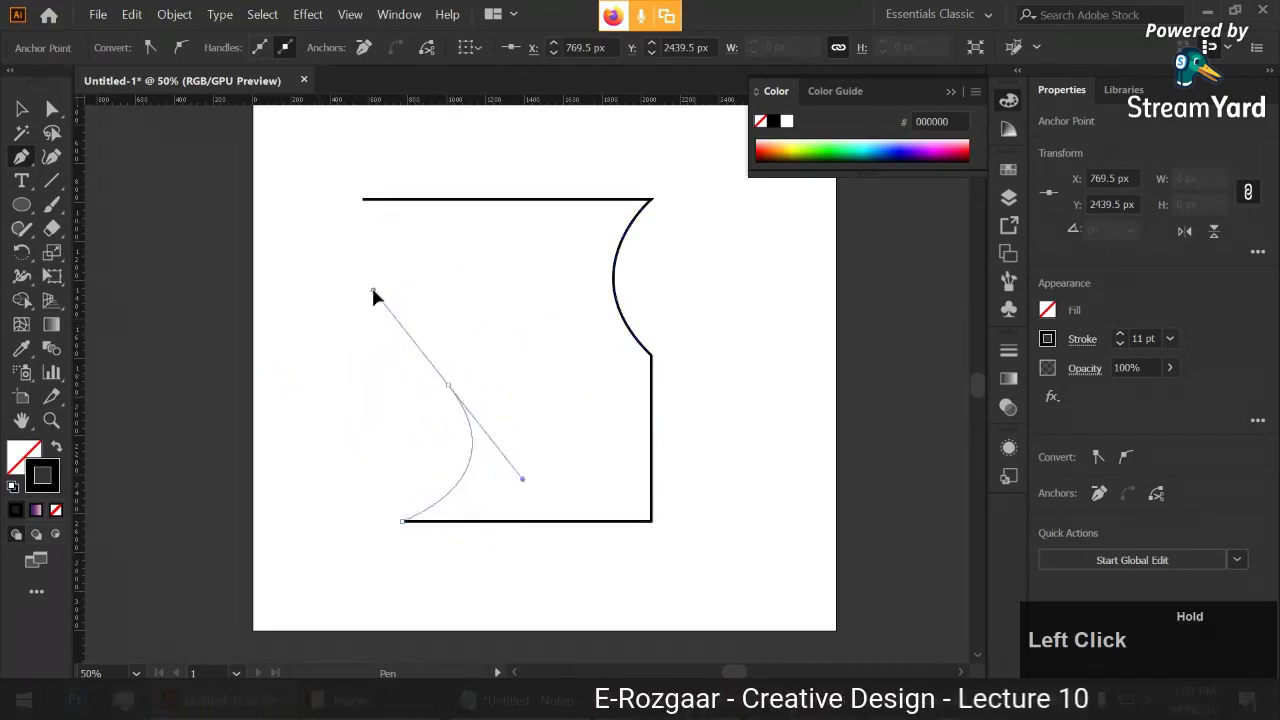
pyautogui.moveTo(370, 289); pyautogui.dragTo(391, 277)
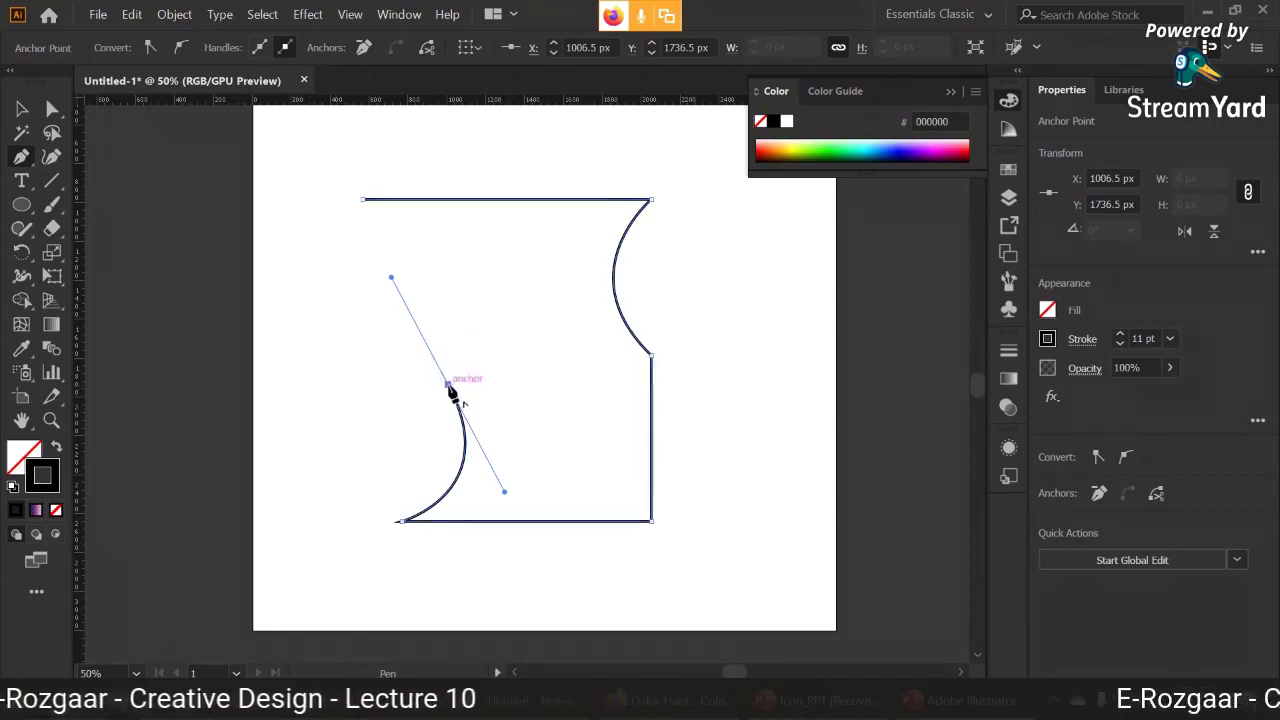
pyautogui.moveTo(449, 387); pyautogui.dragTo(493, 278)
# - Add two straight-edged corner points, one to the upper right and one to the left, and close the path at its starting point
pyautogui.click(493, 272)
pyautogui.click(352, 280)
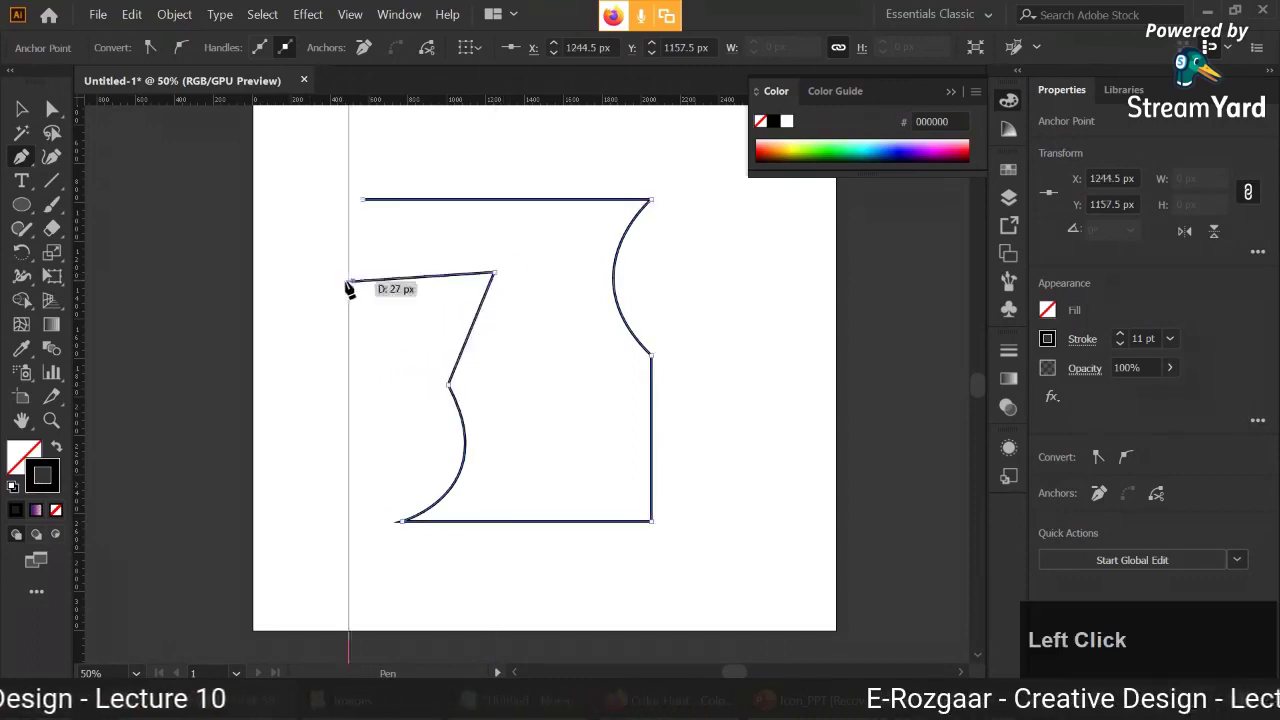
pyautogui.click(362, 200)
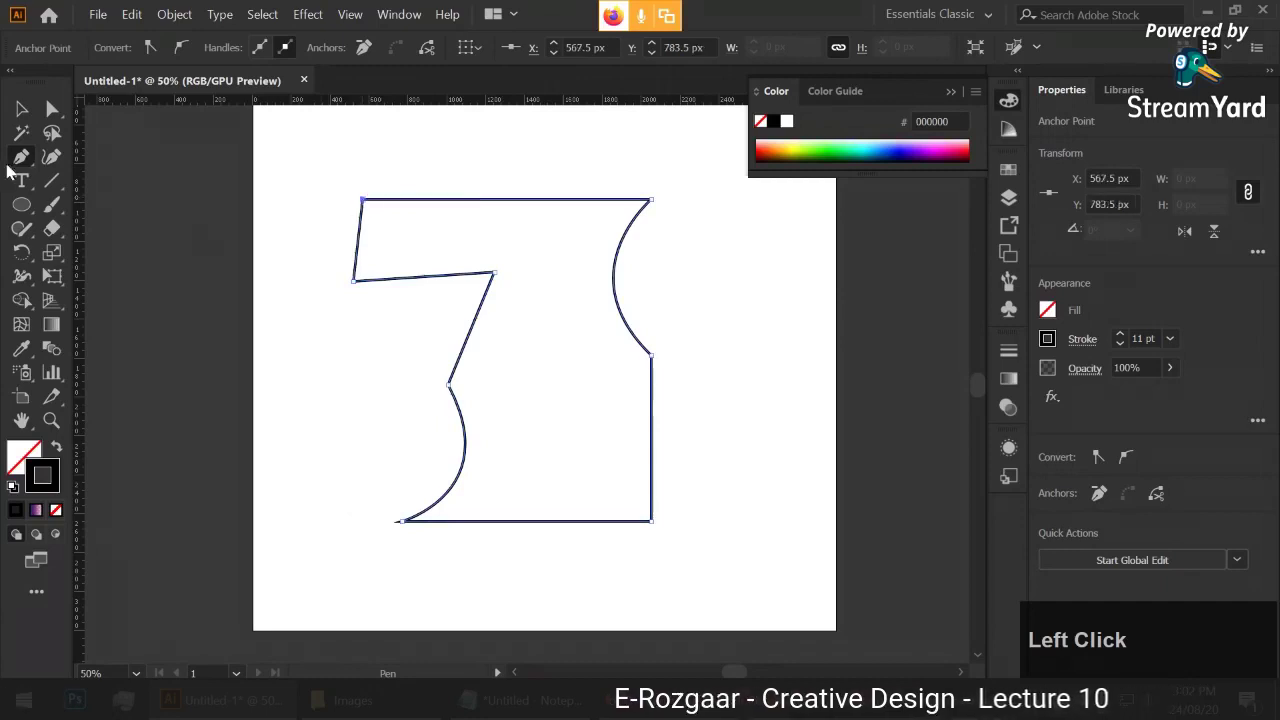
# - Move the closed shape slightly to the right and down with the Selection tool, and deselect it
pyautogui.click(22, 108)
pyautogui.click(425, 335)
pyautogui.moveTo(474, 329); pyautogui.dragTo(506, 340)
pyautogui.click(700, 383)
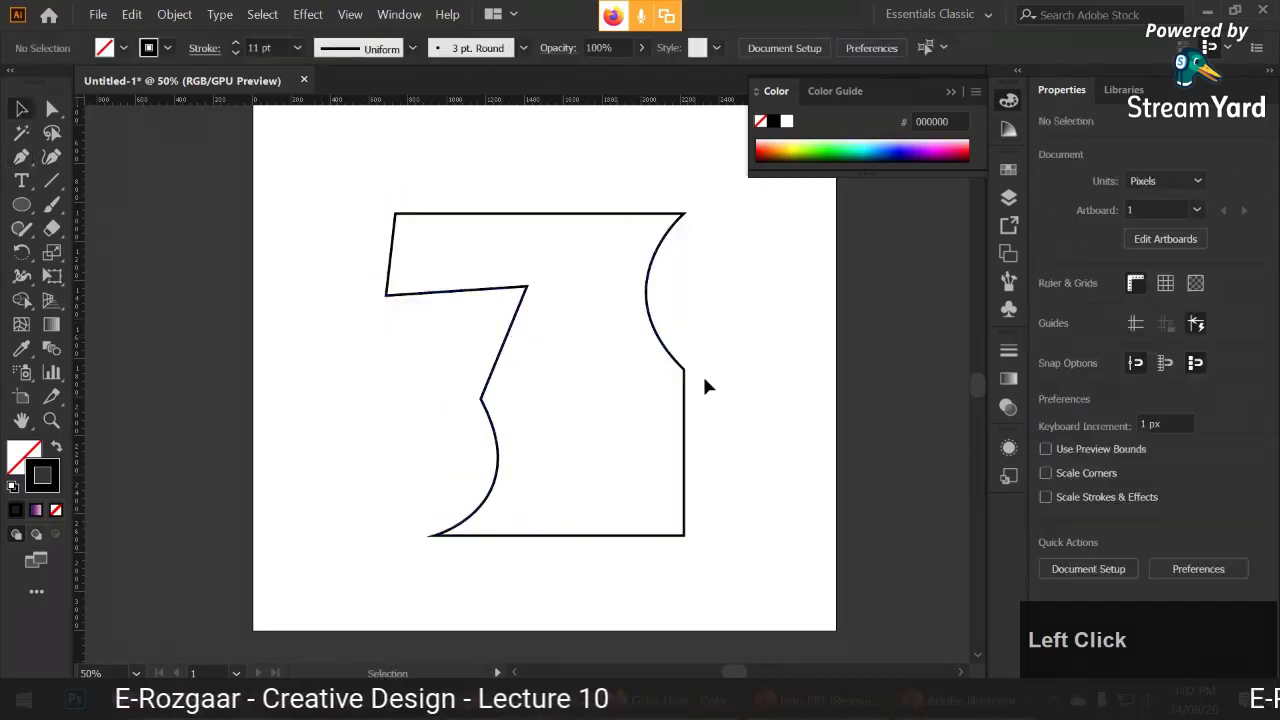
# - Delete the closed shape and collapse the Color panel
pyautogui.moveTo(737, 589); pyautogui.dragTo(285, 205)
pyautogui.press('Delete')
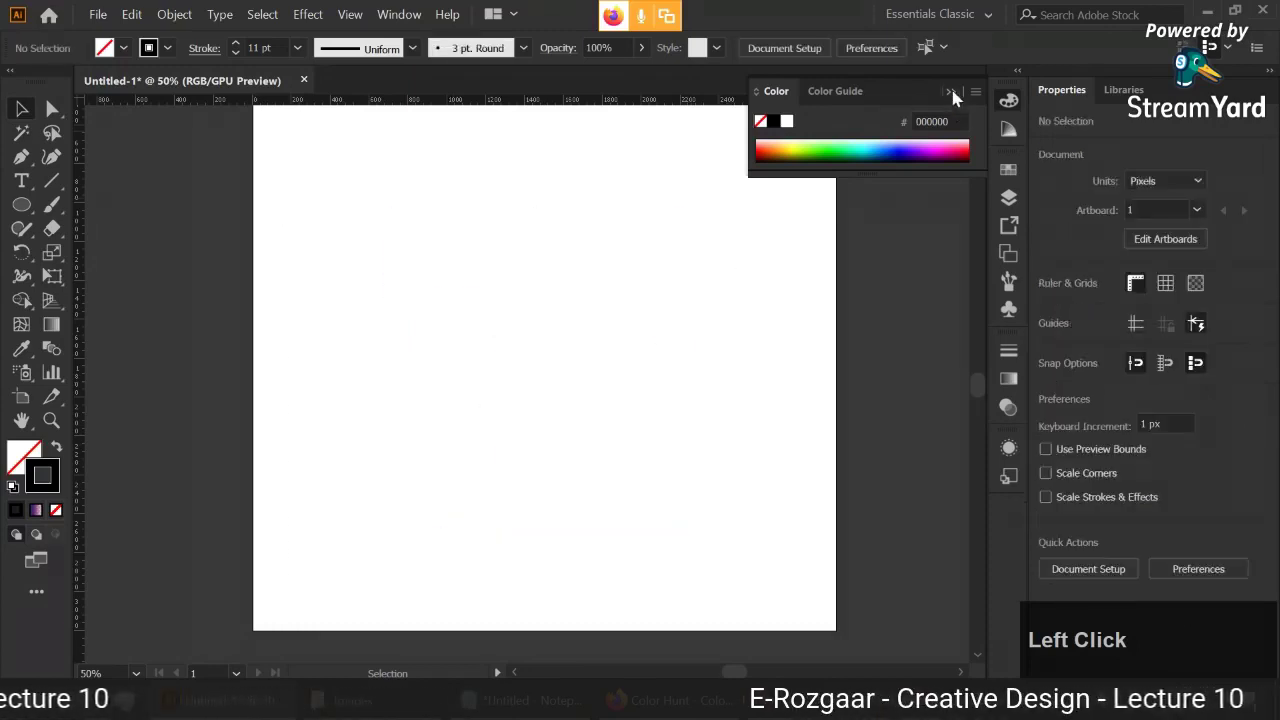
pyautogui.click(951, 91)
# - Show the document's hidden guides and delete them all
pyautogui.scroll(-1, 670, 285)
pyautogui.moveTo(669, 283); pyautogui.dragTo(583, 304)
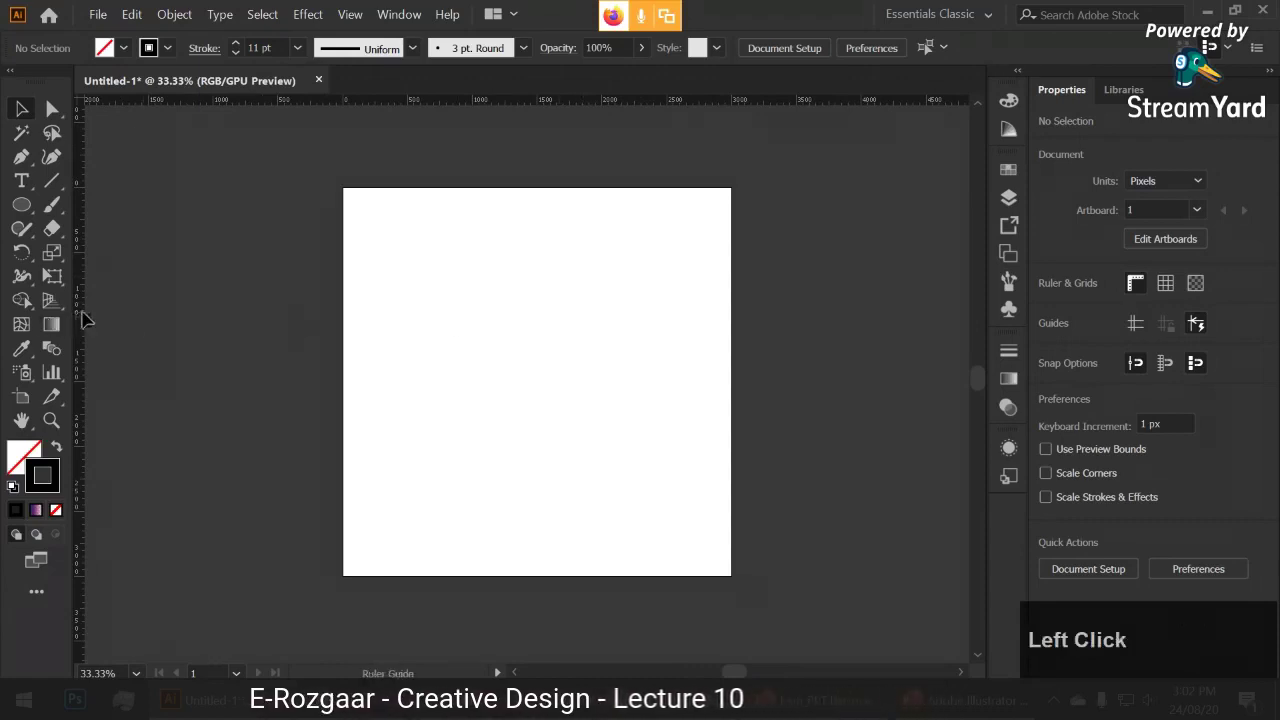
pyautogui.rightClick(270, 293)
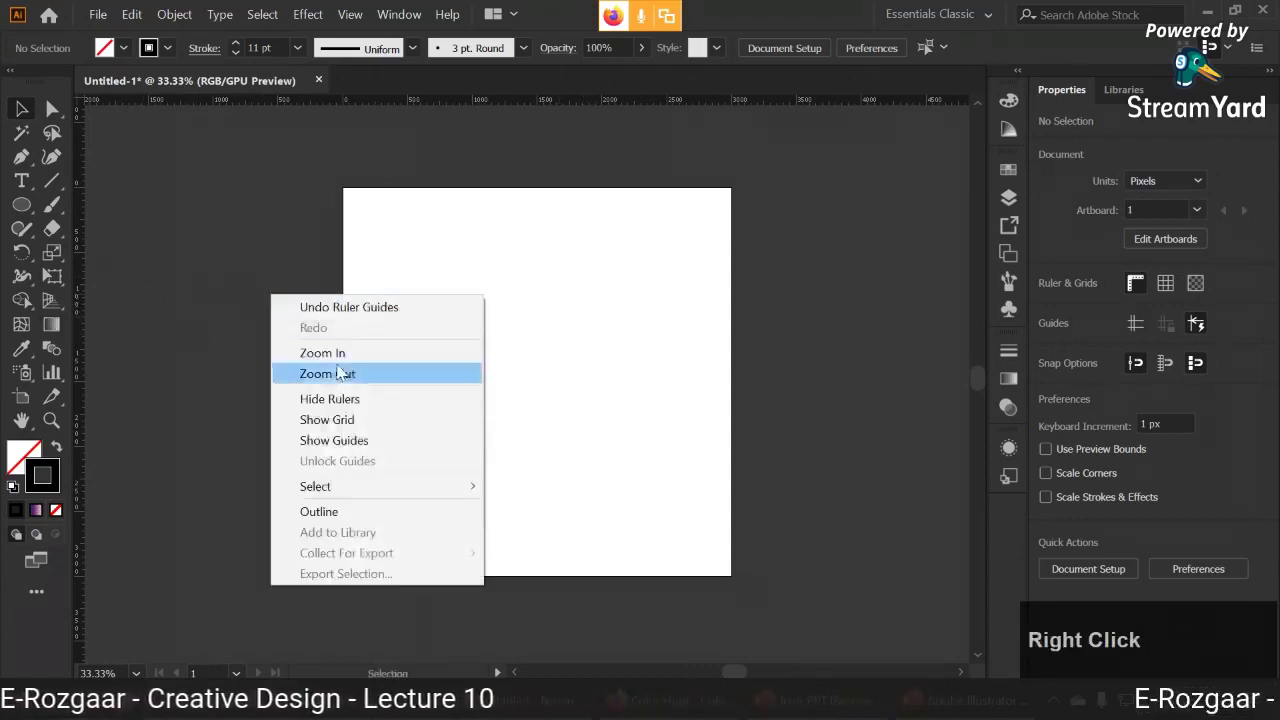
pyautogui.click(338, 437)
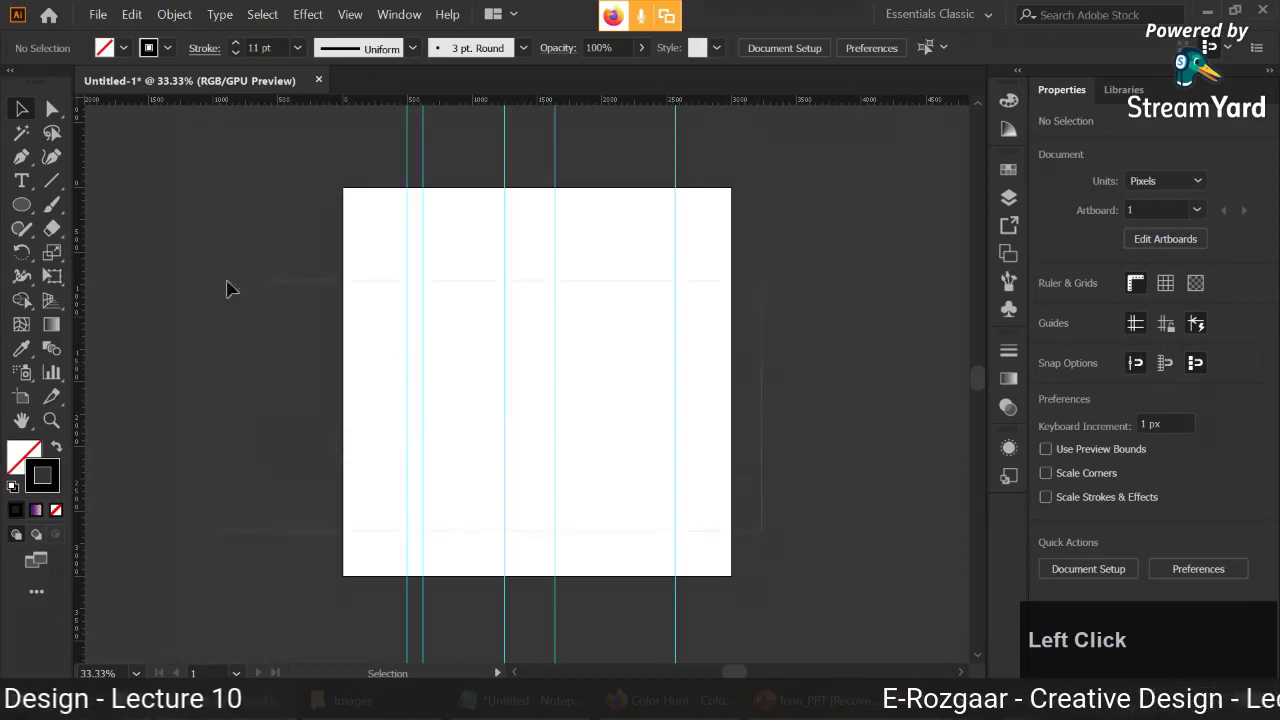
pyautogui.hotkey('ctrl', 'a')
pyautogui.press('Delete')
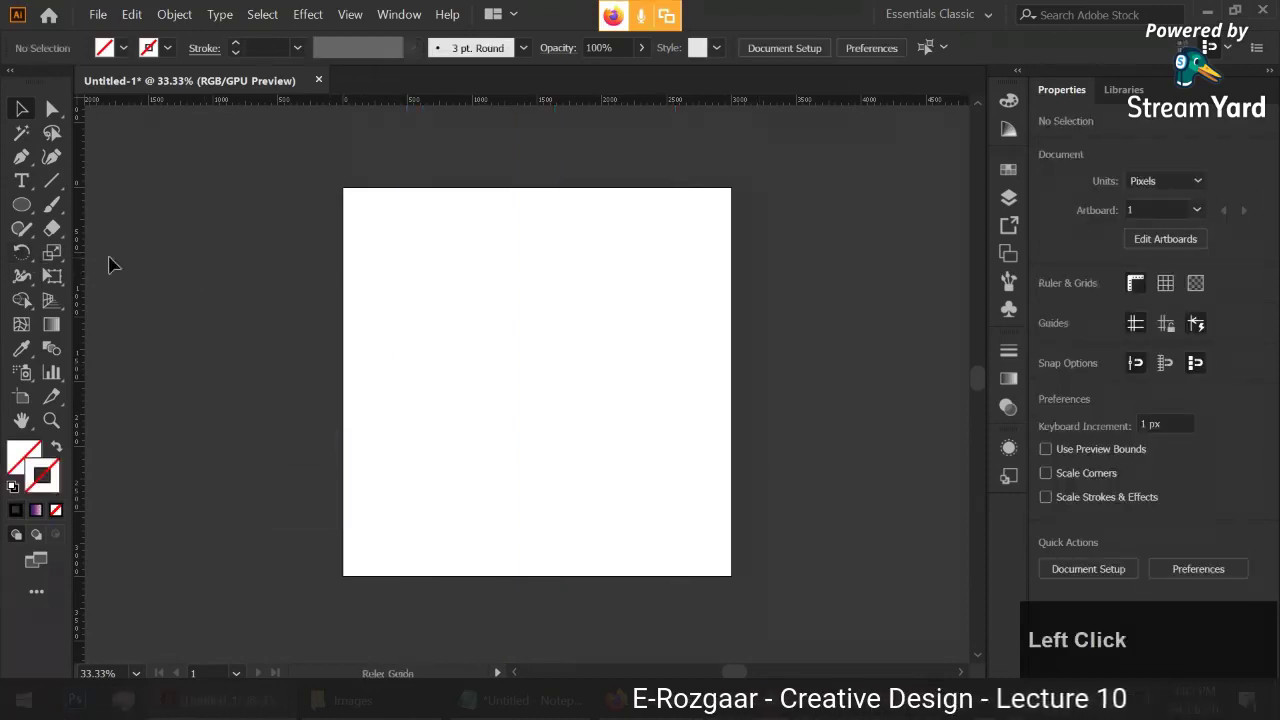
# - Place three vertical guides spanning about 1198 px, the first at about X 761 px, and select them together
pyautogui.moveTo(415, 293); pyautogui.dragTo(441, 293)
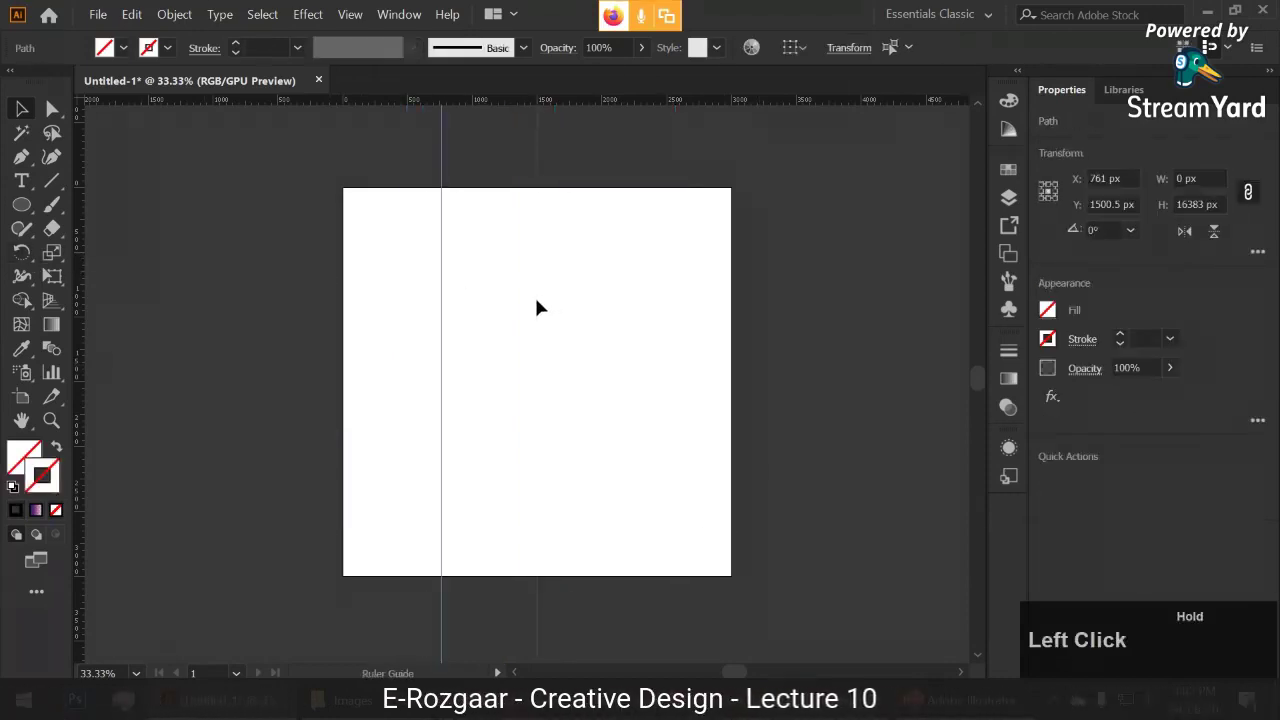
pyautogui.moveTo(537, 307); pyautogui.dragTo(597, 302)
pyautogui.moveTo(640, 443); pyautogui.dragTo(410, 316)
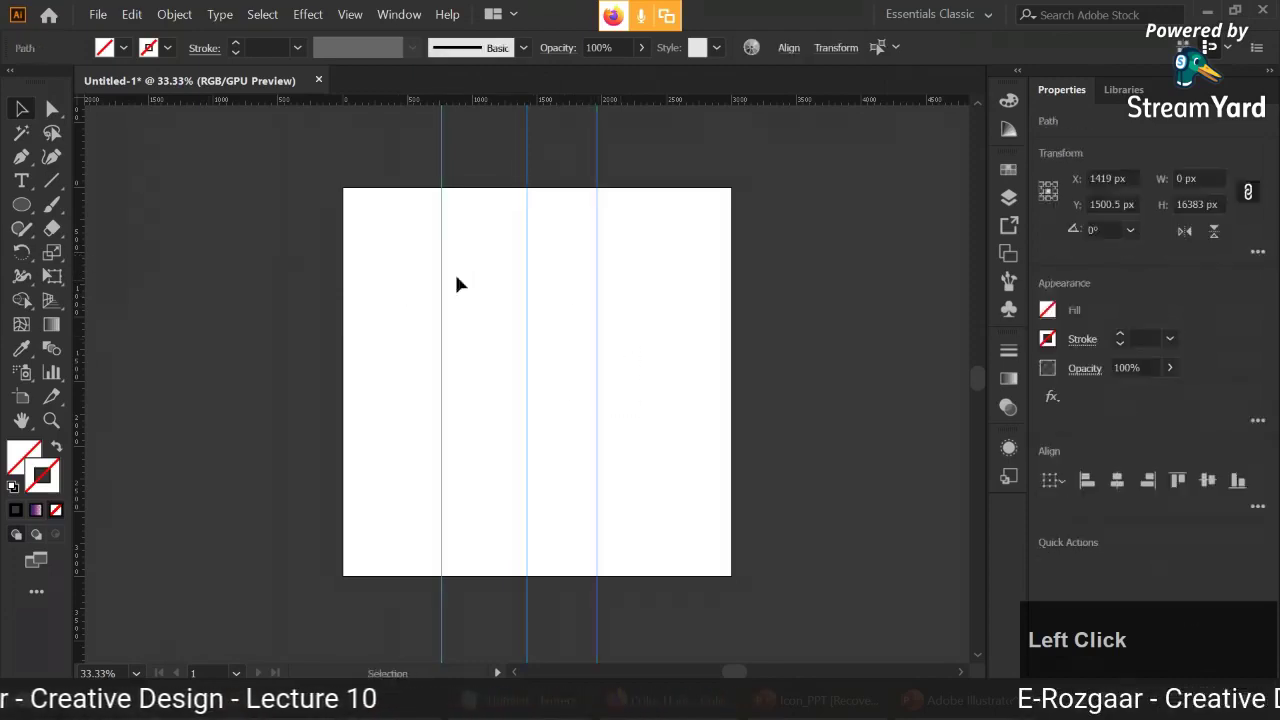
# - Distribute the three vertical guides evenly by their horizontal centers, aligned to the selection
pyautogui.click(789, 50)
pyautogui.click(778, 224)
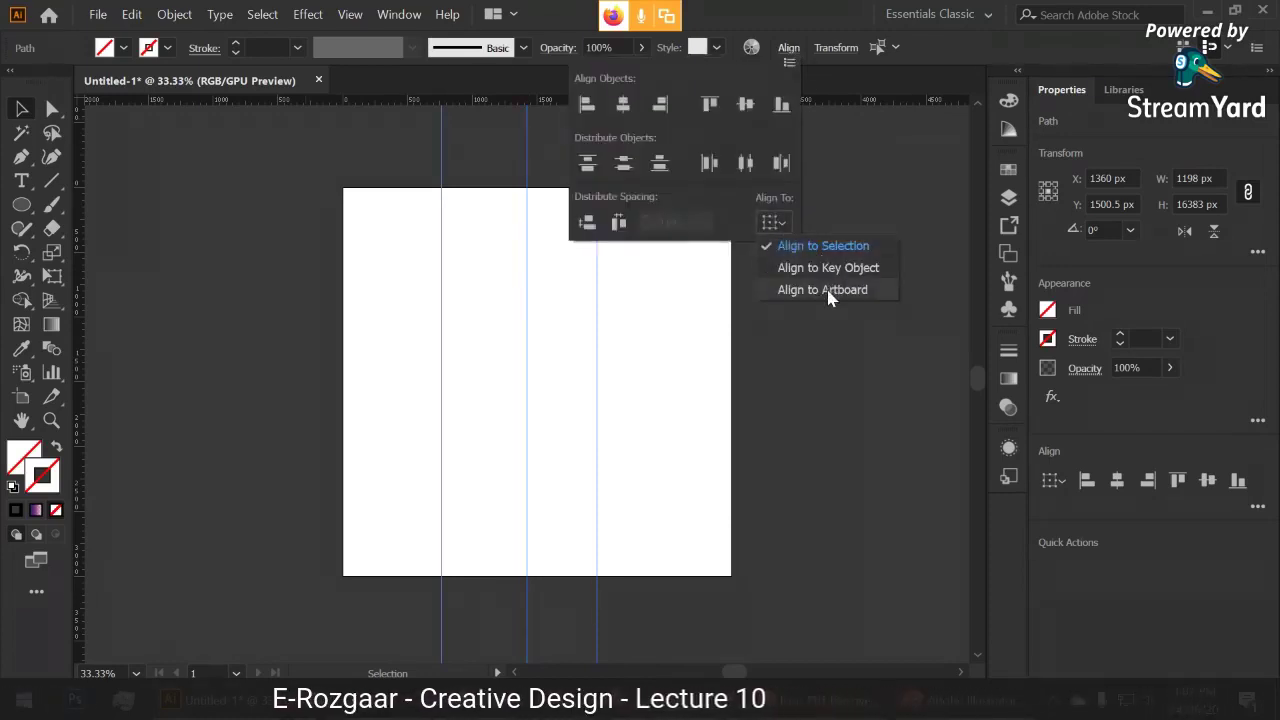
pyautogui.click(838, 246)
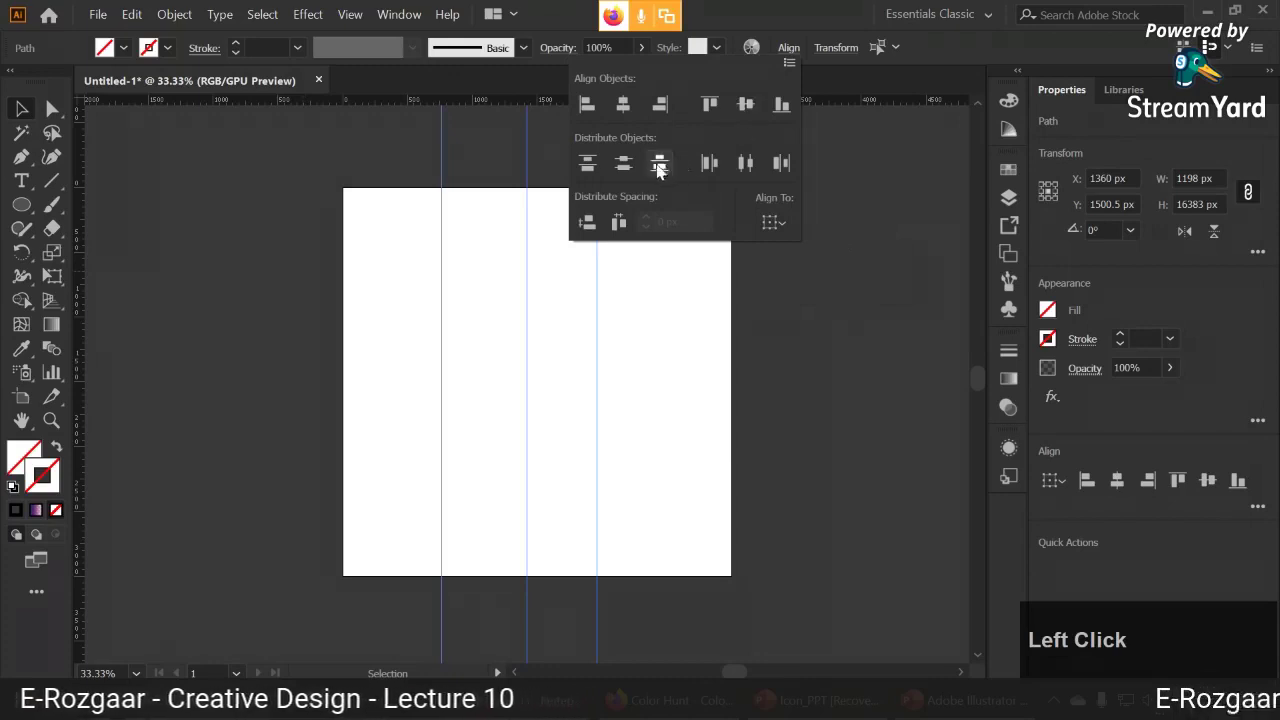
pyautogui.click(745, 162)
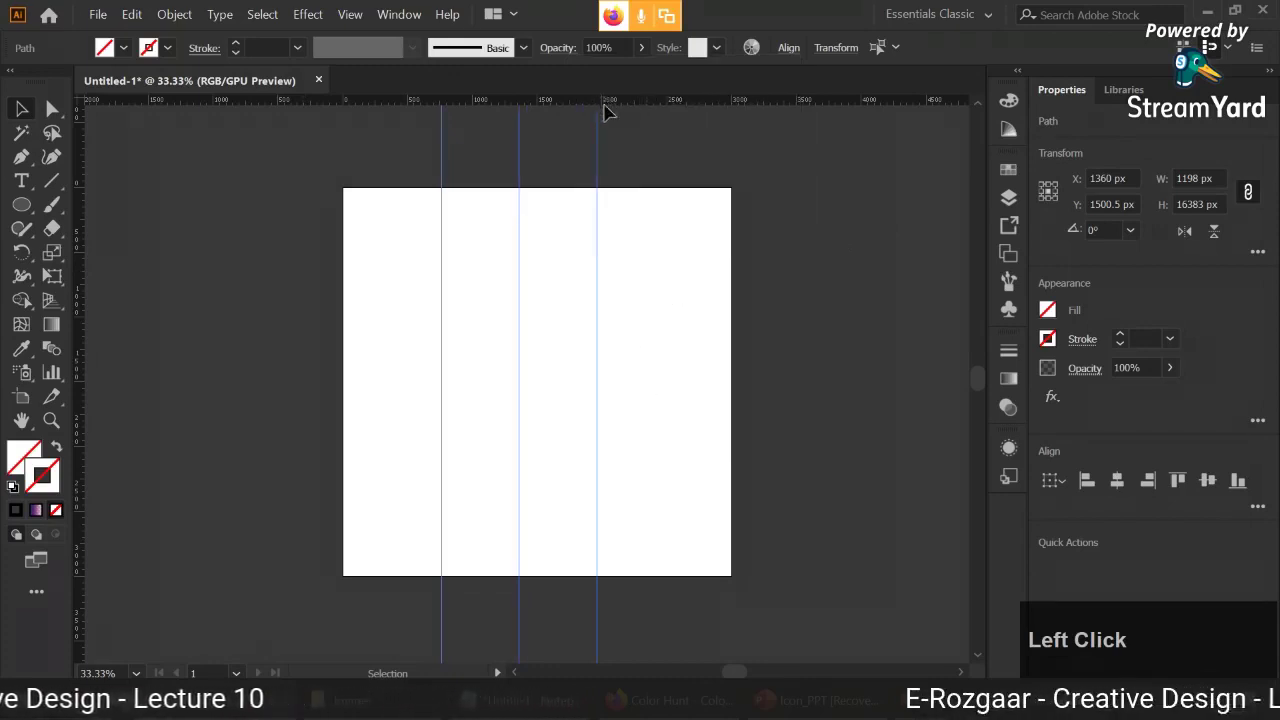
# - Place three horizontal guides across the vertical ones, the lowest at about Y 2088 px
pyautogui.moveTo(607, 100); pyautogui.dragTo(615, 381)
pyautogui.moveTo(676, 105); pyautogui.dragTo(643, 229)
pyautogui.scroll(1, 670, 448)
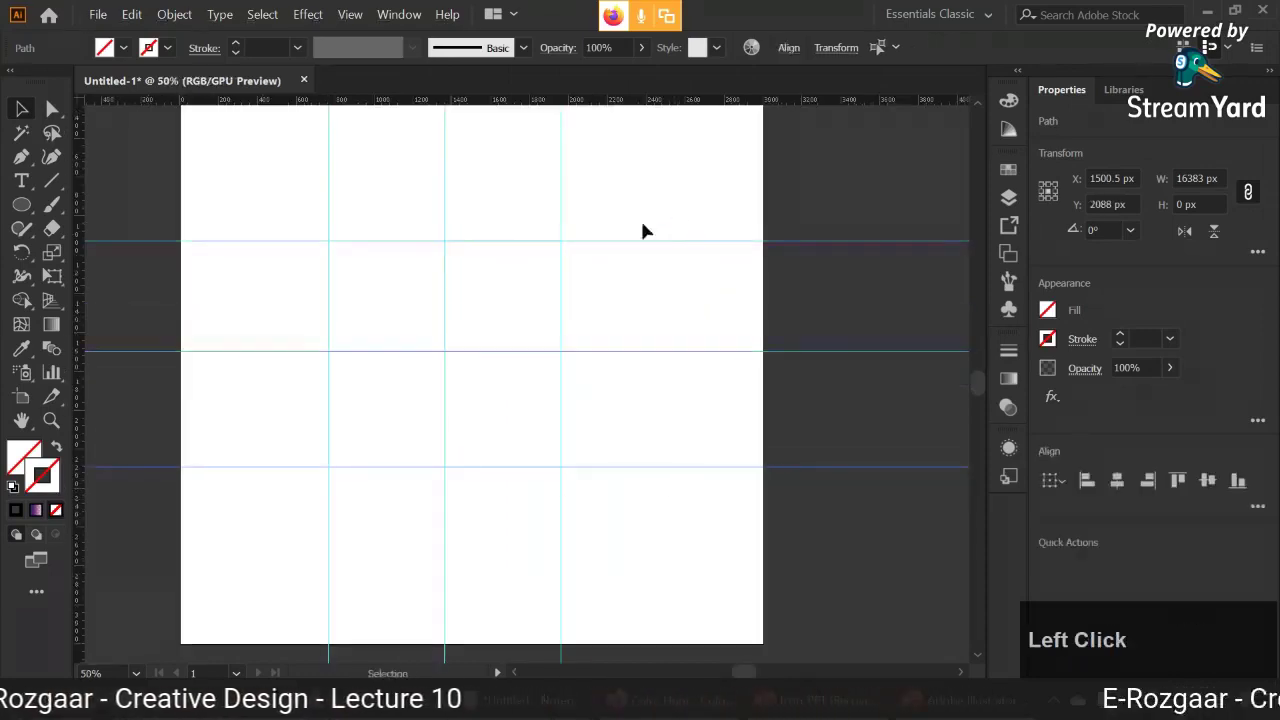
# - Distribute the three horizontal guides evenly by their vertical centers and deselect them
pyautogui.click(789, 50)
pyautogui.click(771, 222)
pyautogui.click(790, 245)
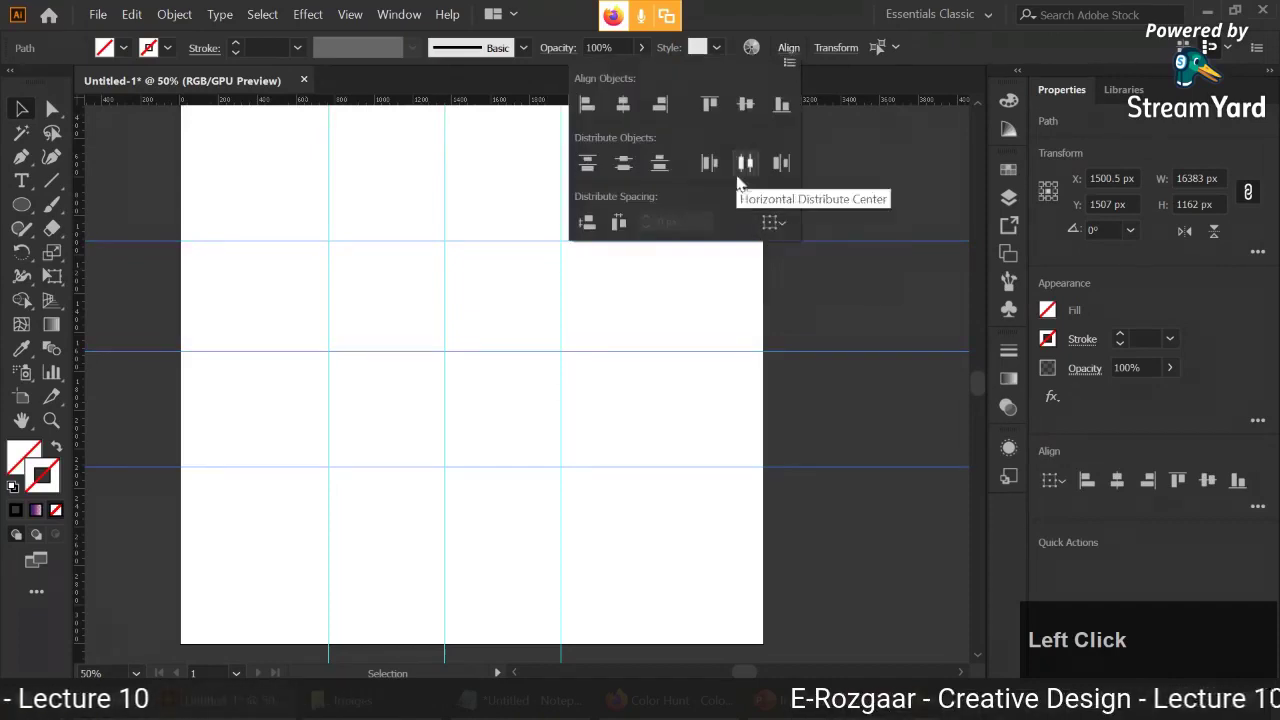
pyautogui.click(623, 163)
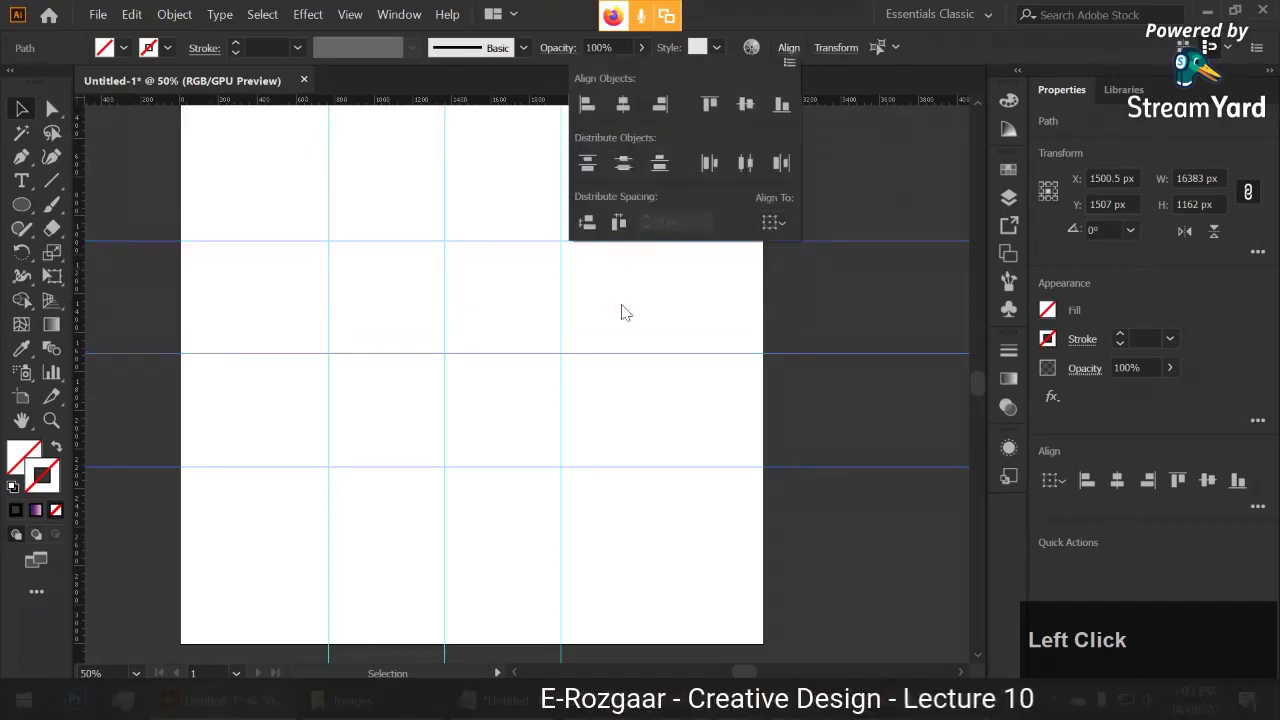
pyautogui.click(604, 347)
# - Lock the guides on the artboard
pyautogui.hscroll(-1, 697, 306)
pyautogui.scroll(1, 698, 306)
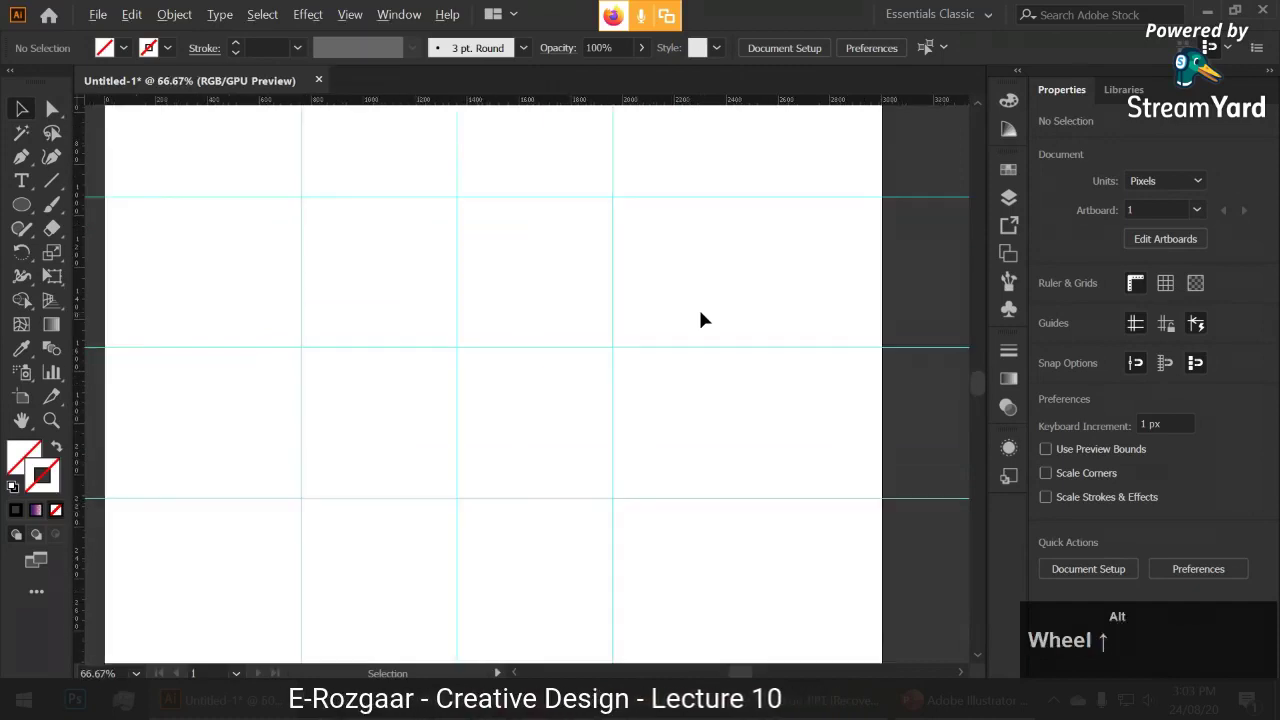
pyautogui.moveTo(638, 313); pyautogui.dragTo(672, 318)
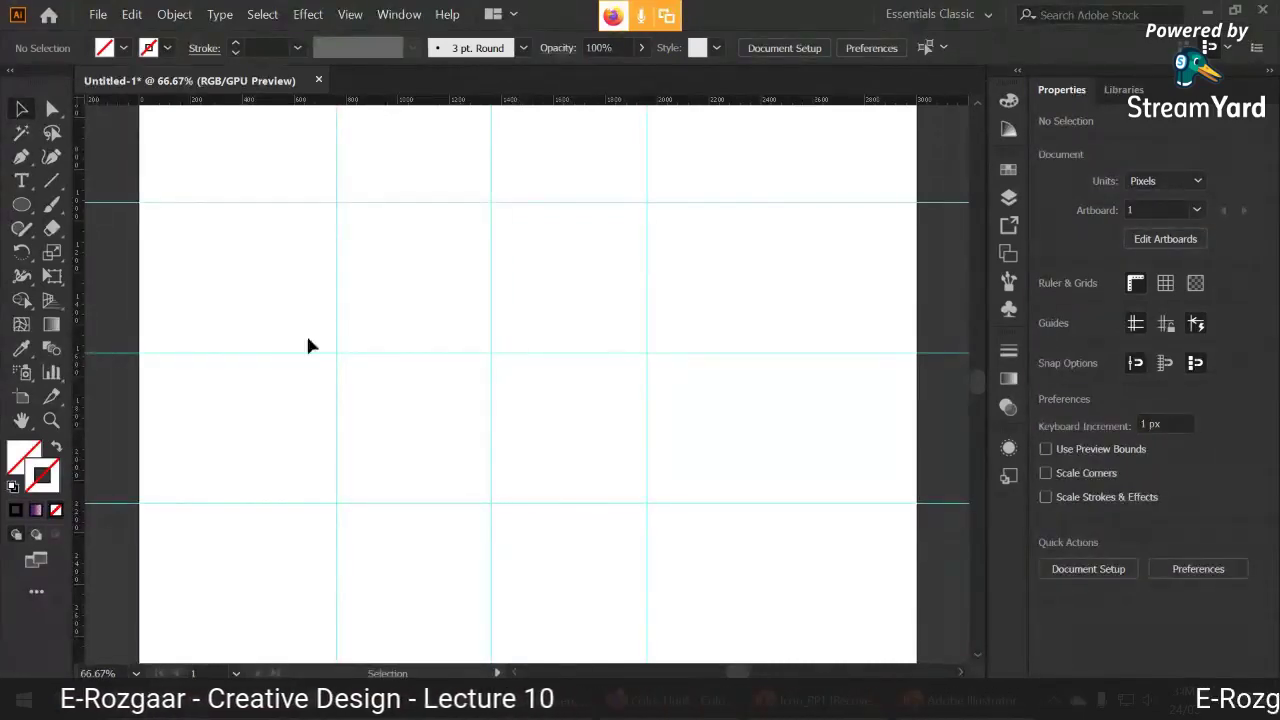
pyautogui.rightClick(263, 226)
pyautogui.click(300, 390)
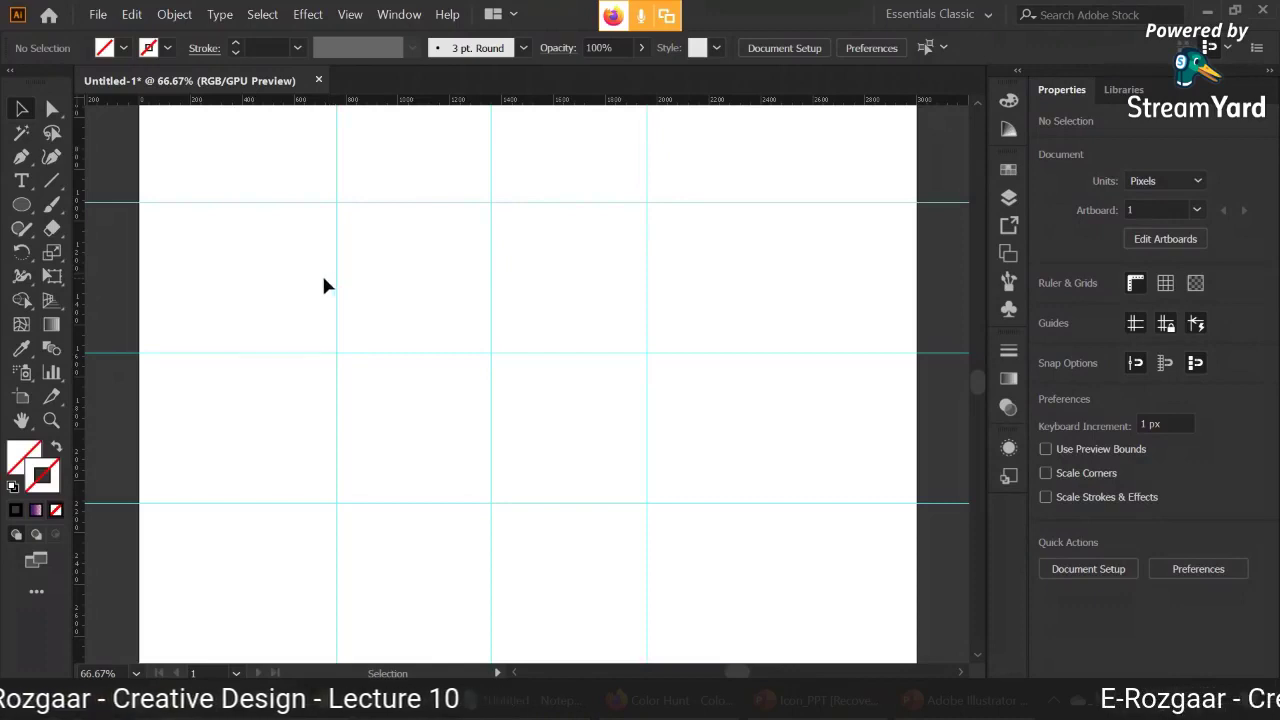
# - Set up the Pen tool with no fill and a black 3 pt stroke
pyautogui.click(22, 160)
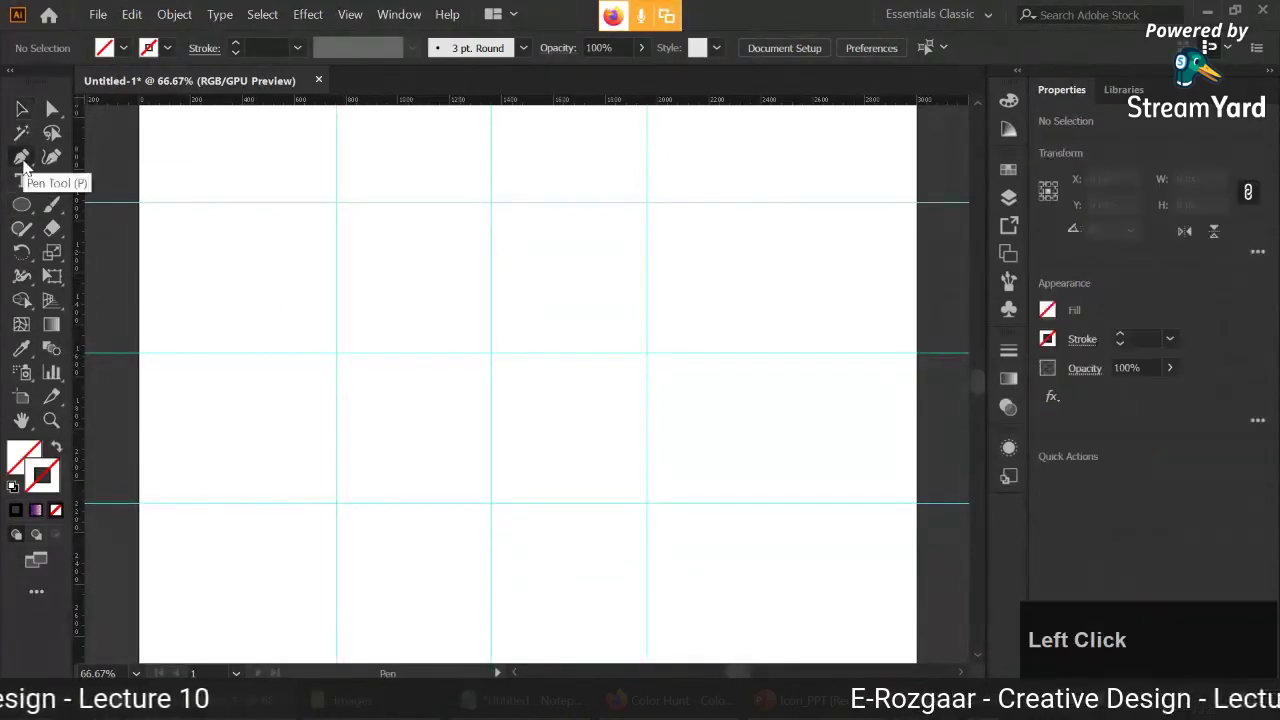
pyautogui.press('a')
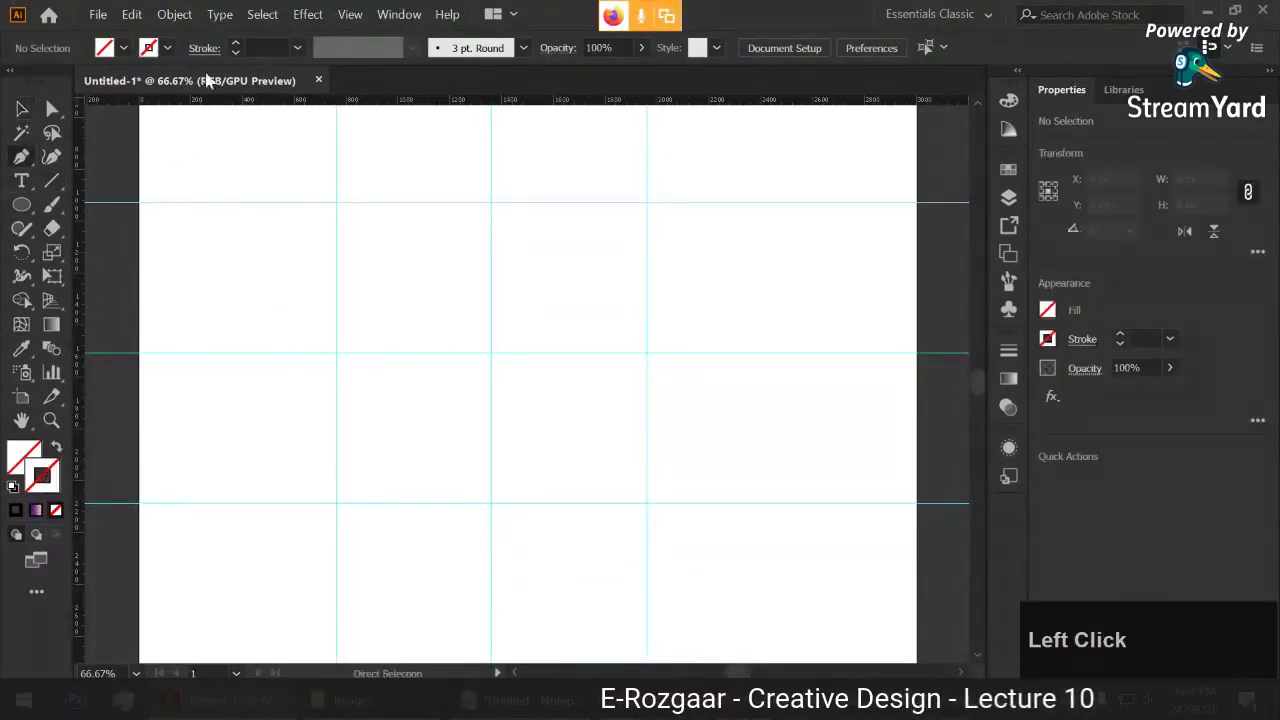
pyautogui.click(236, 47)
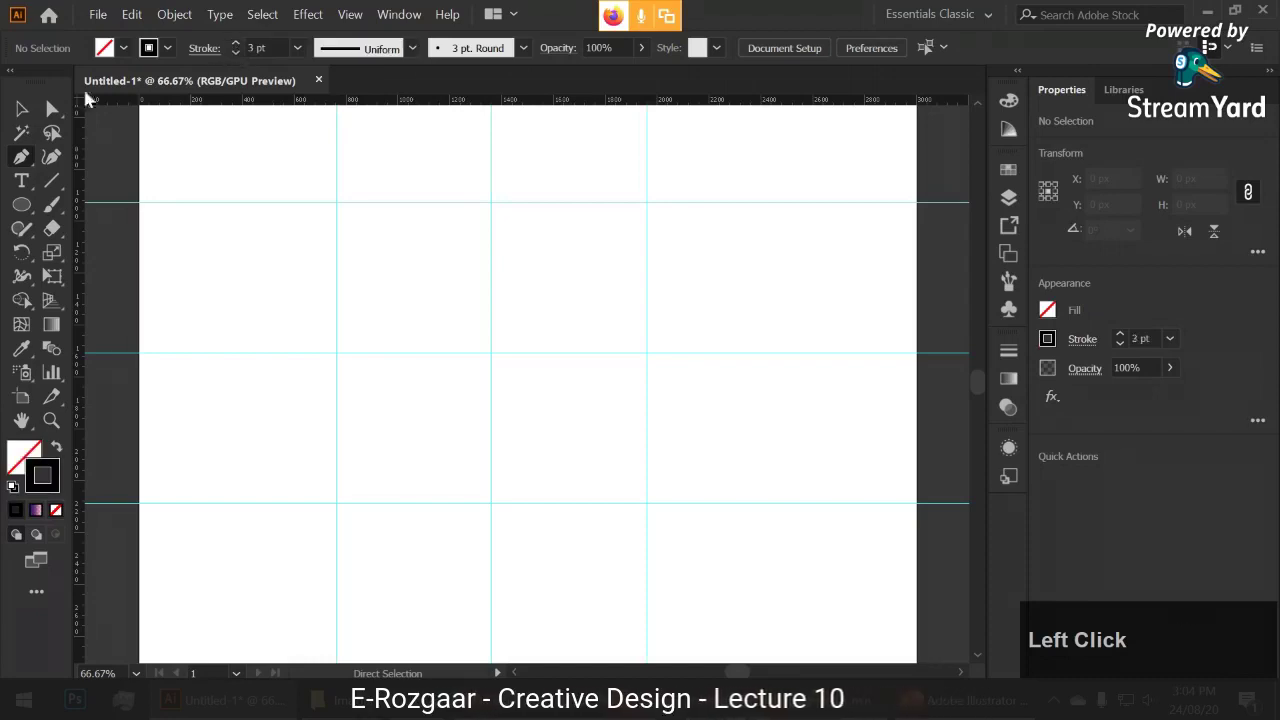
# - Draw short straight test lines with the Pen tool left of the guide grid and remove them
pyautogui.click(200, 160)
pyautogui.click(297, 337)
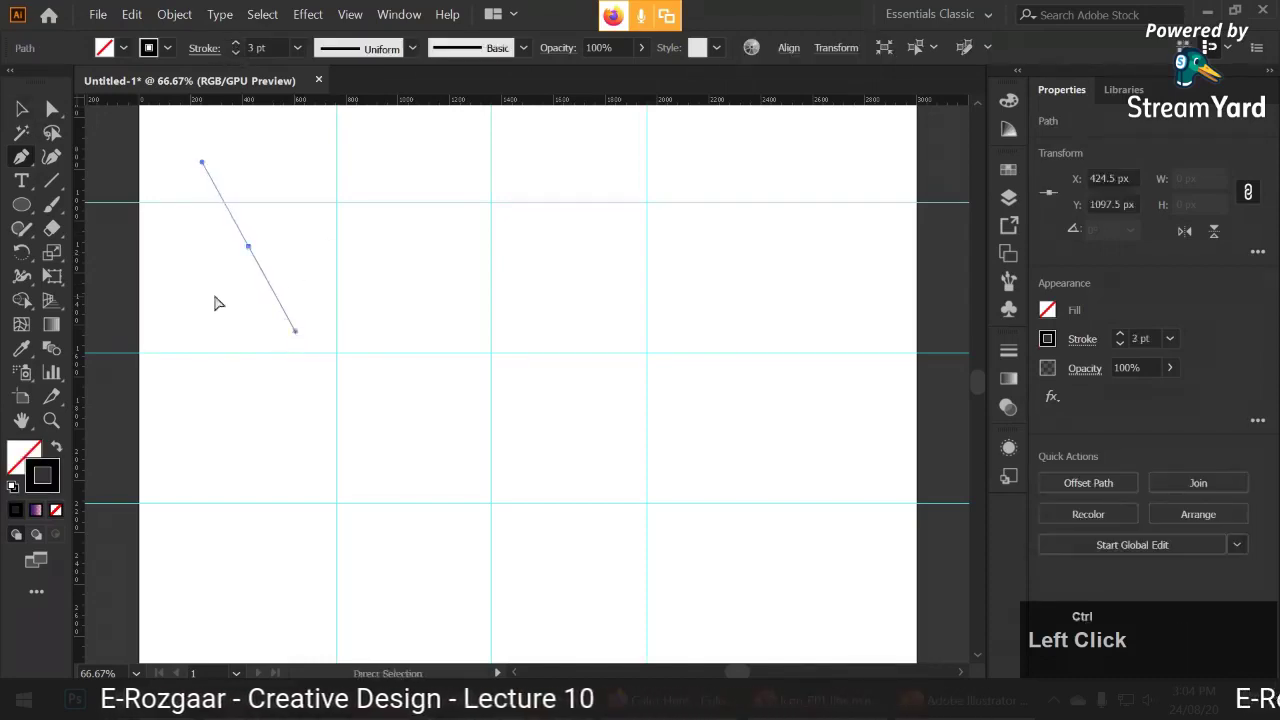
pyautogui.hotkey('ctrl', 'z')
pyautogui.hotkey('ctrl', 'z')
pyautogui.click(289, 286)
pyautogui.click(385, 272)
pyautogui.press('v')
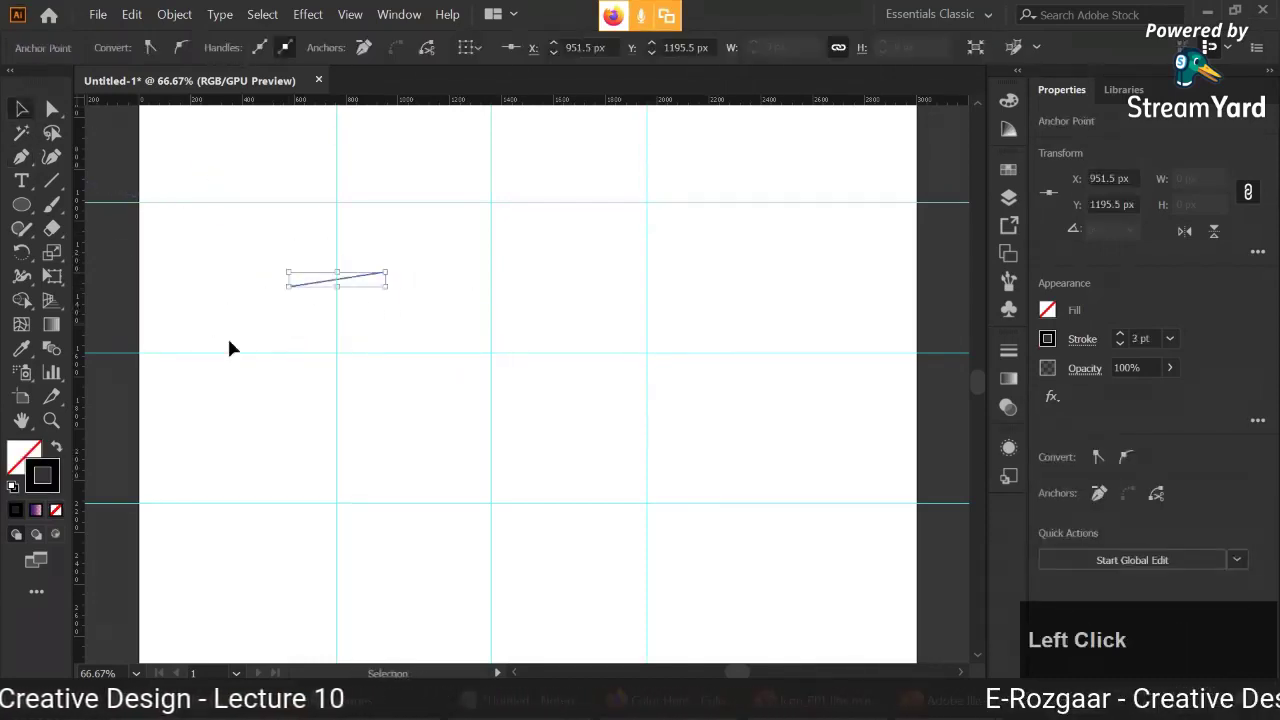
pyautogui.click(229, 346)
pyautogui.moveTo(319, 283); pyautogui.dragTo(231, 280)
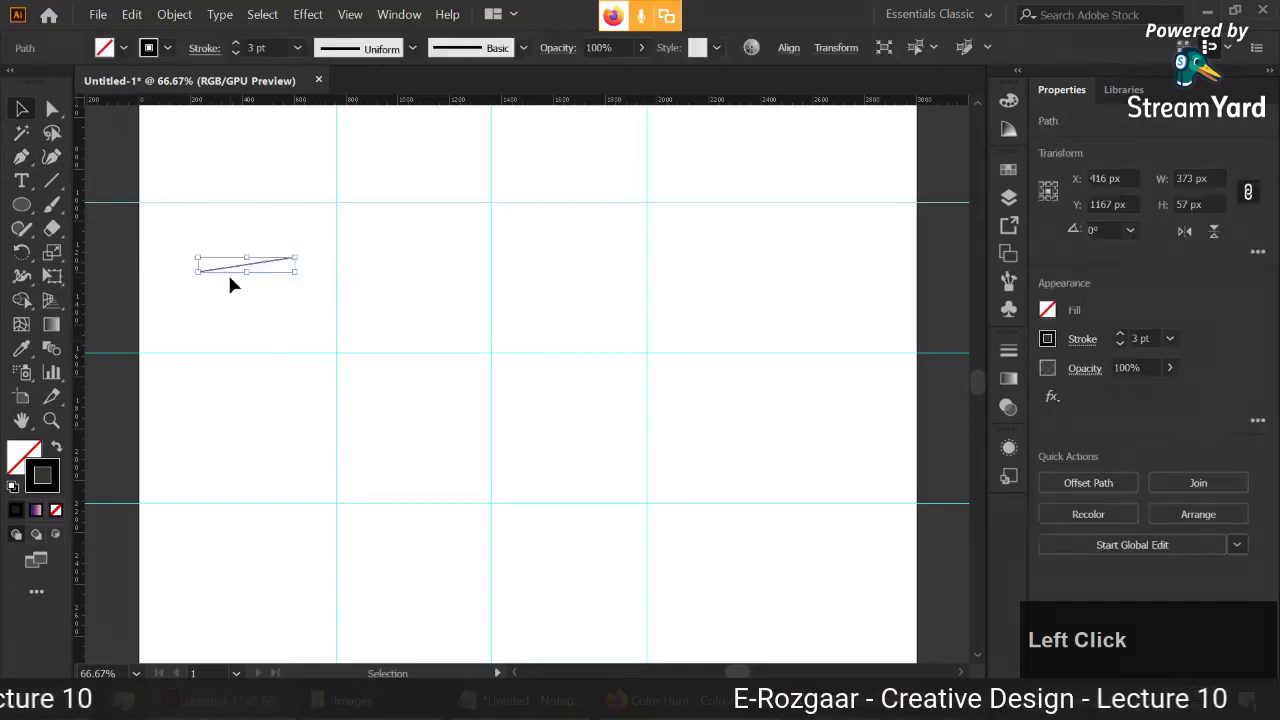
pyautogui.press('Delete')
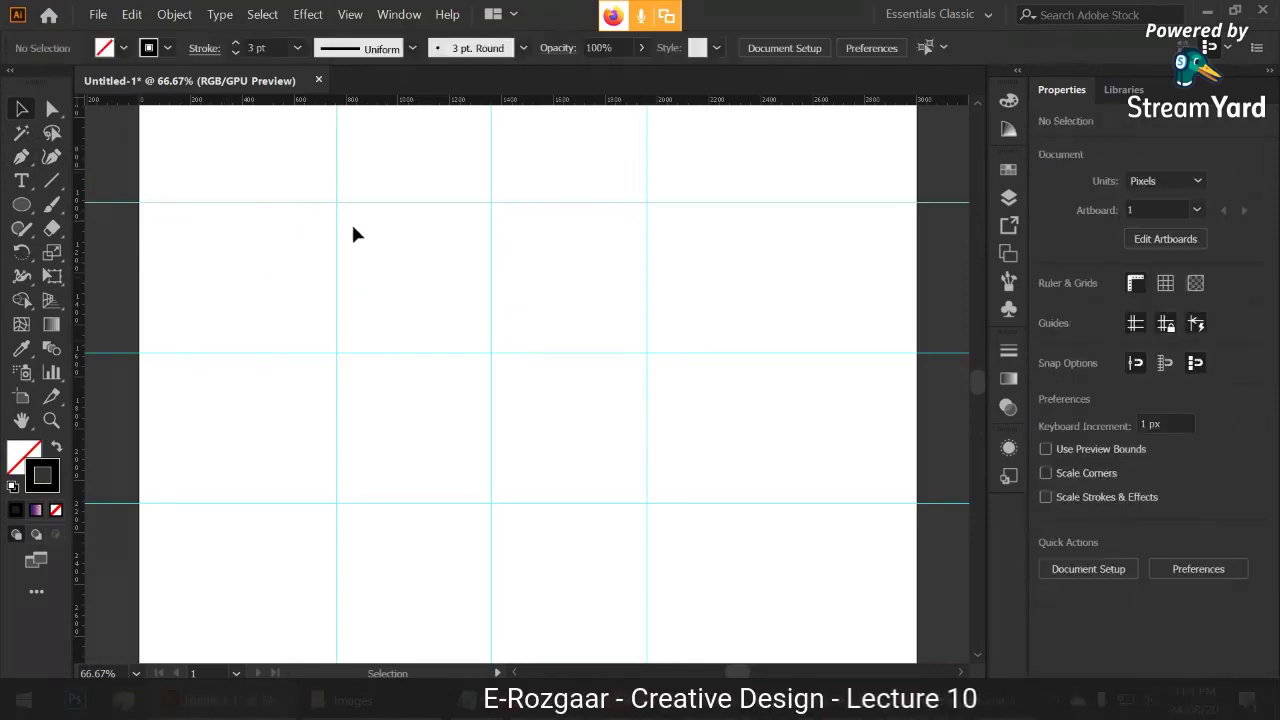
# - Draw a closed circle about 1198 by 1163 px with the Pen tool, anchored where the center guides meet the outer guides, curving the top and bottom points
pyautogui.click(21, 156)
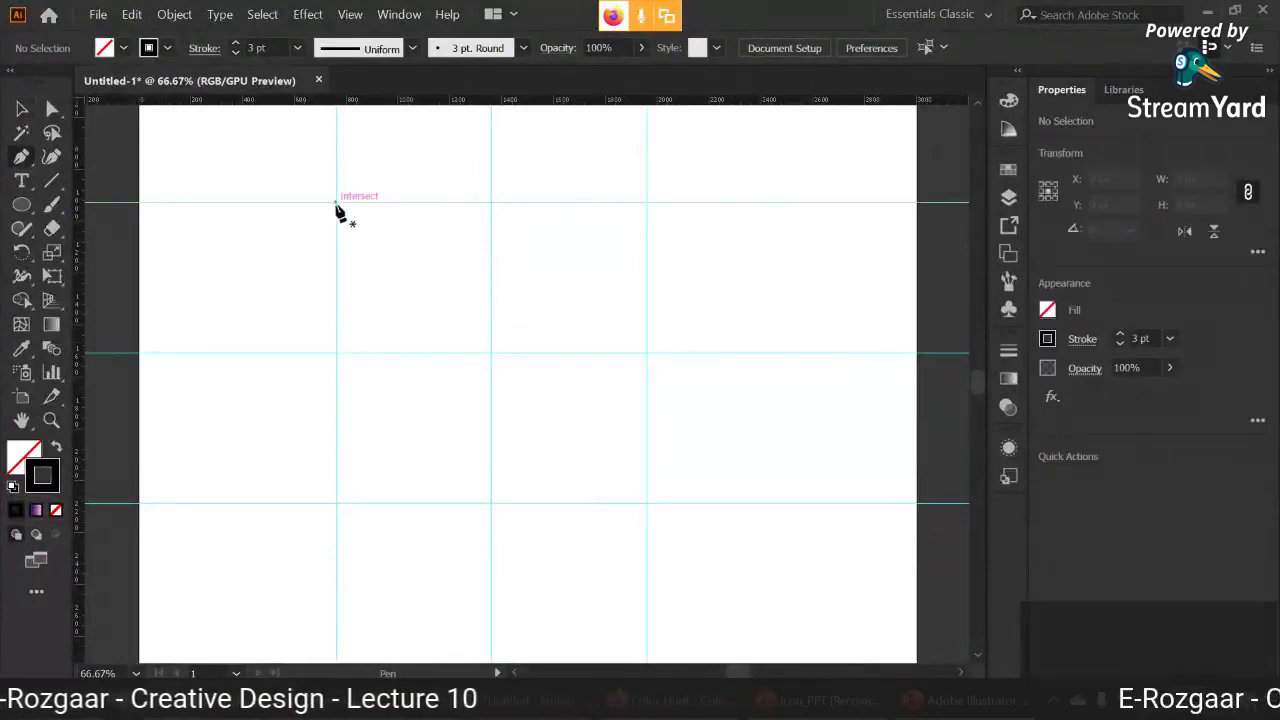
pyautogui.click(336, 352)
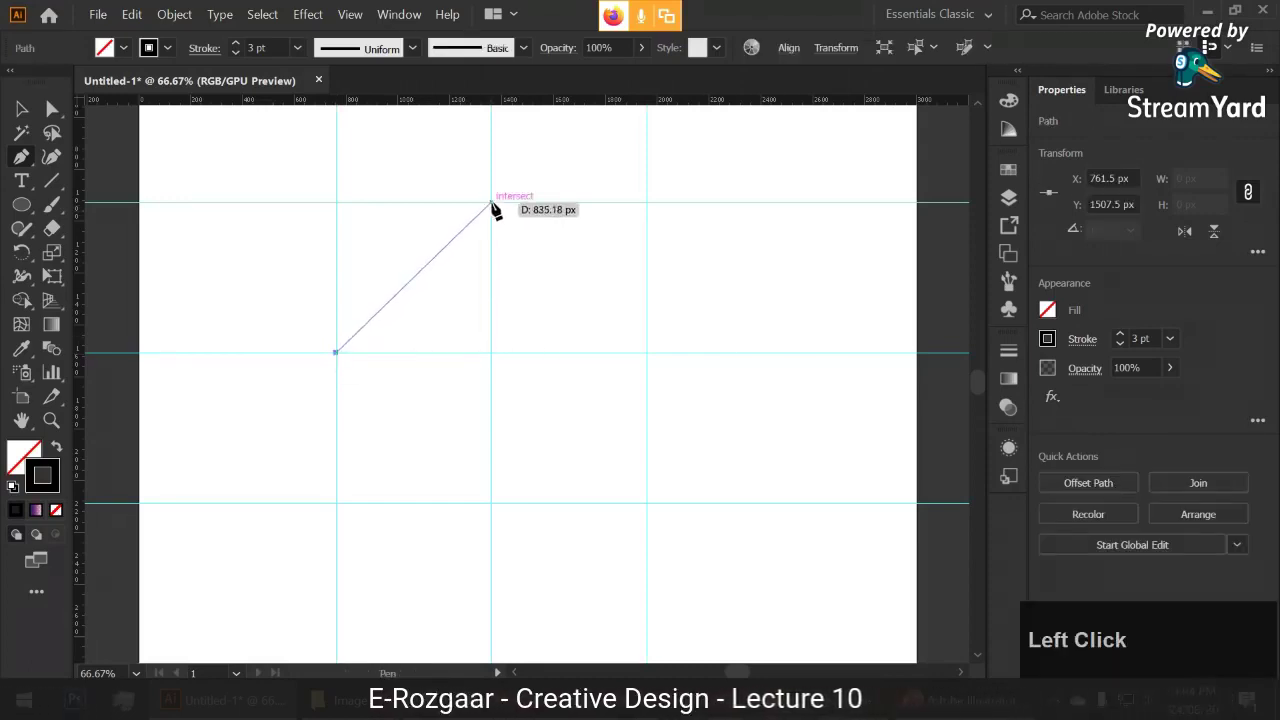
pyautogui.moveTo(491, 203); pyautogui.dragTo(647, 205)
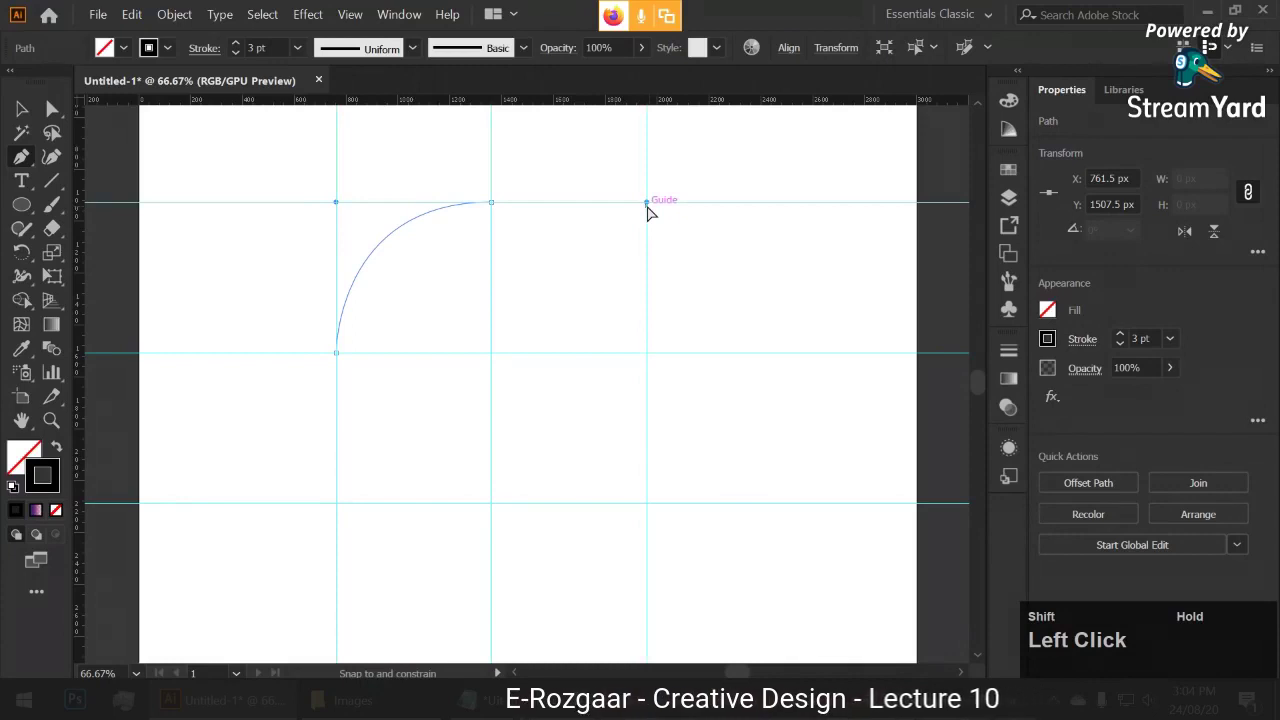
pyautogui.moveTo(647, 205); pyautogui.dragTo(651, 209)
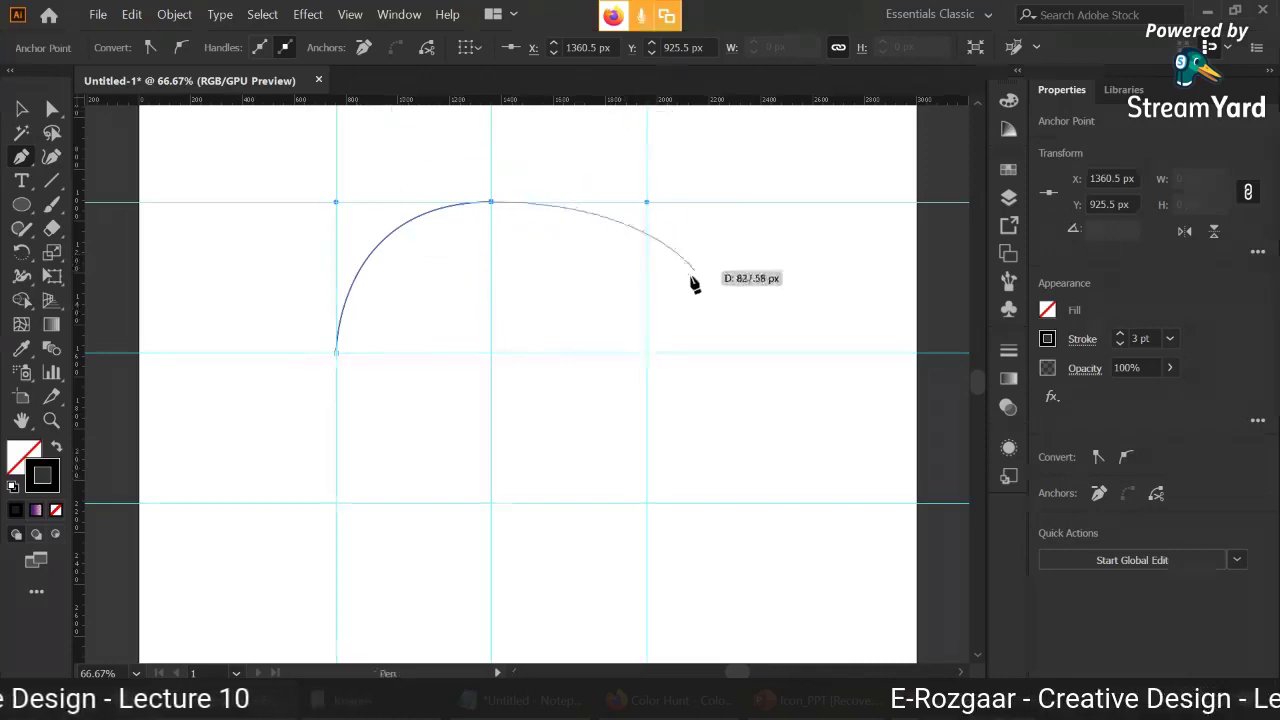
pyautogui.click(647, 353)
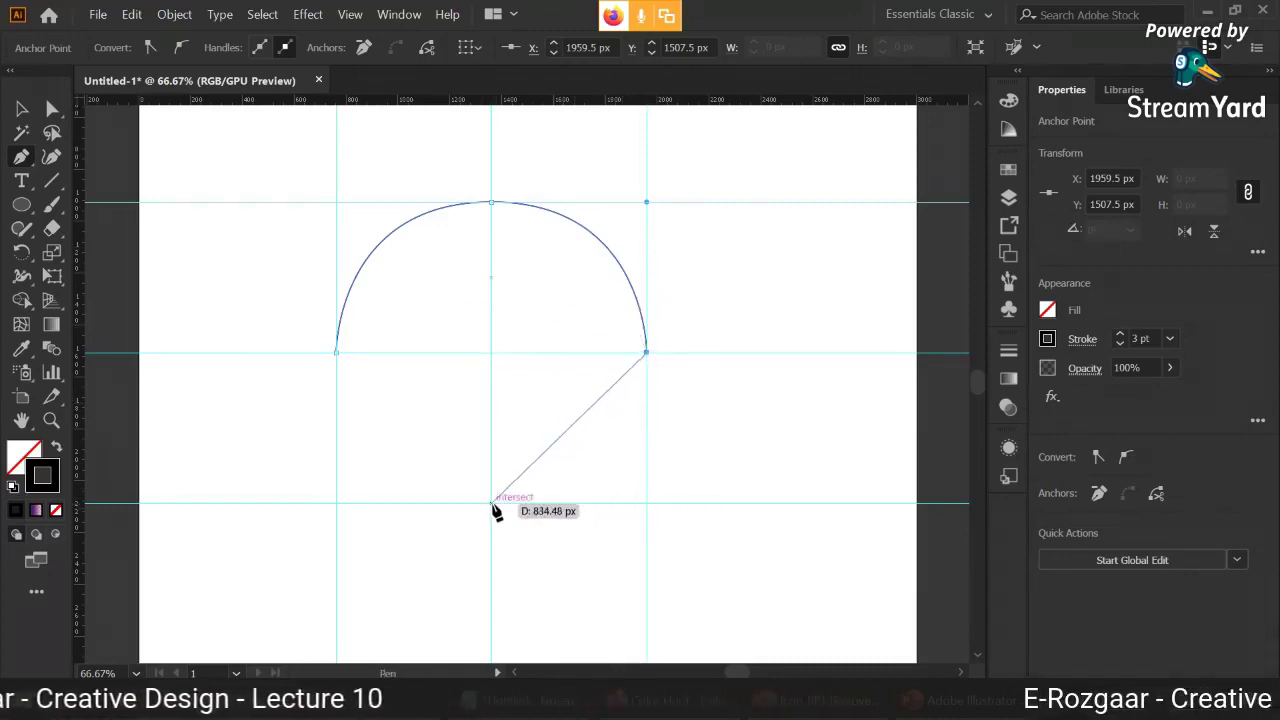
pyautogui.moveTo(492, 505); pyautogui.dragTo(337, 517)
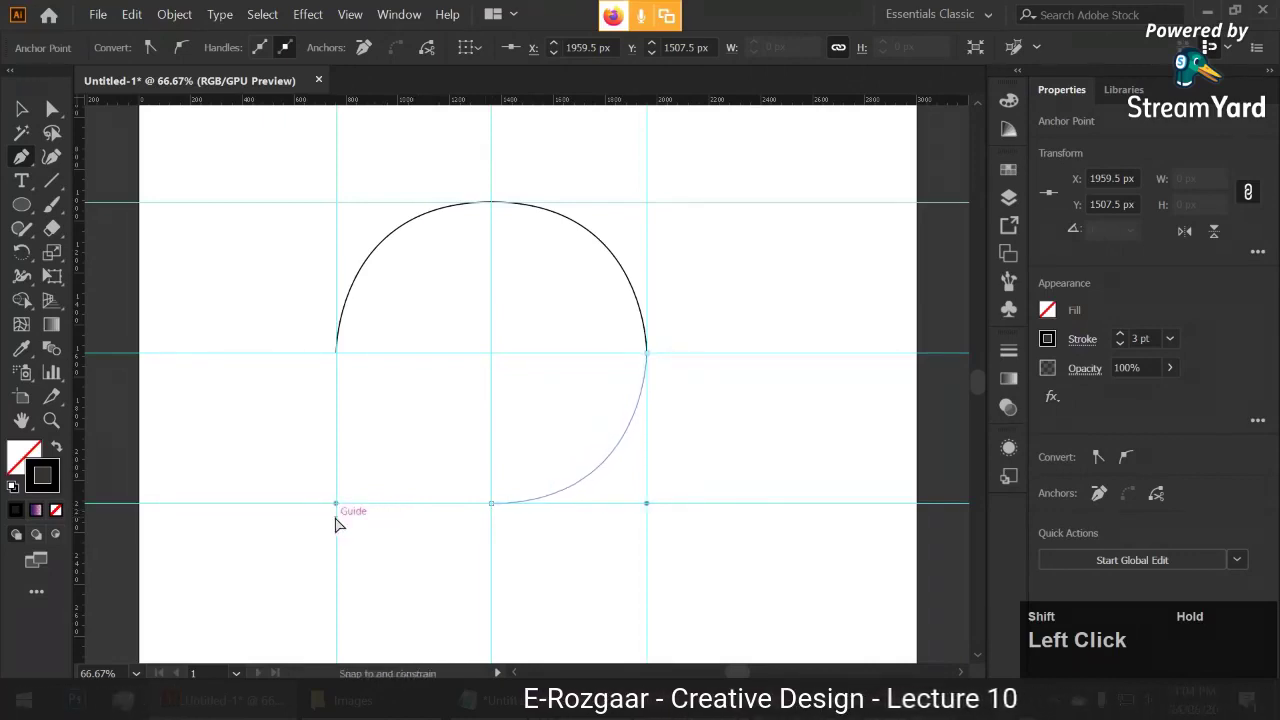
pyautogui.moveTo(338, 518)
pyautogui.mouseDown()
pyautogui.moveTo(411, 509)
pyautogui.moveTo(343, 515)
pyautogui.moveTo(429, 385)
pyautogui.moveTo(383, 540)
pyautogui.moveTo(411, 537)
pyautogui.moveTo(412, 505)
pyautogui.moveTo(340, 506)
pyautogui.mouseUp()
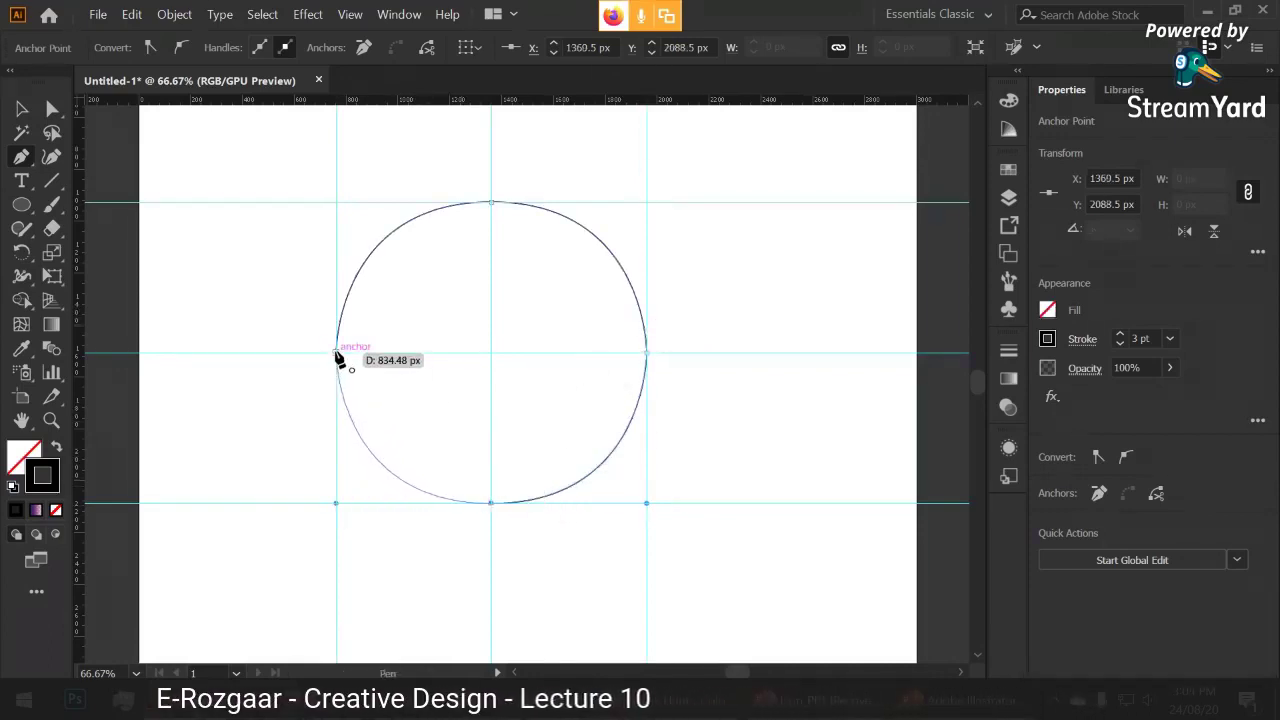
pyautogui.click(336, 354)
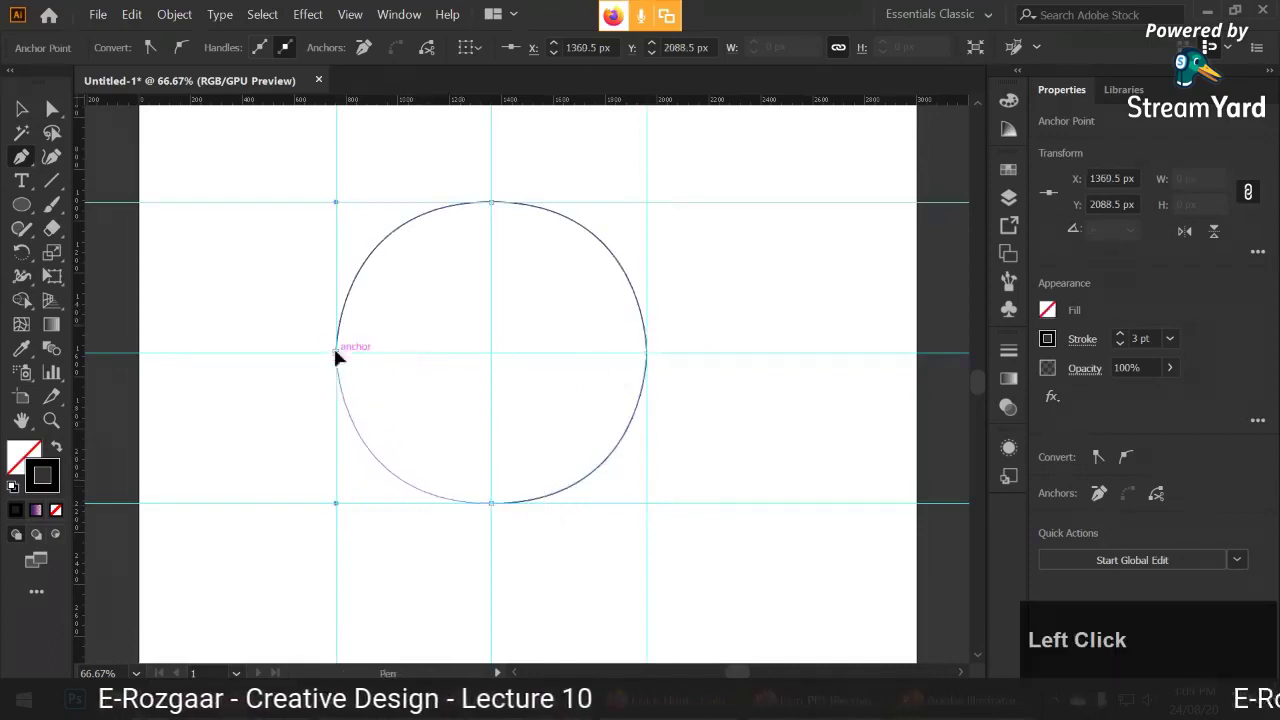
# - Move the finished circle off the artboard, beyond its upper-left corner, and deselect it
pyautogui.click(226, 272)
pyautogui.moveTo(409, 230); pyautogui.dragTo(591, 251)
pyautogui.click(545, 272)
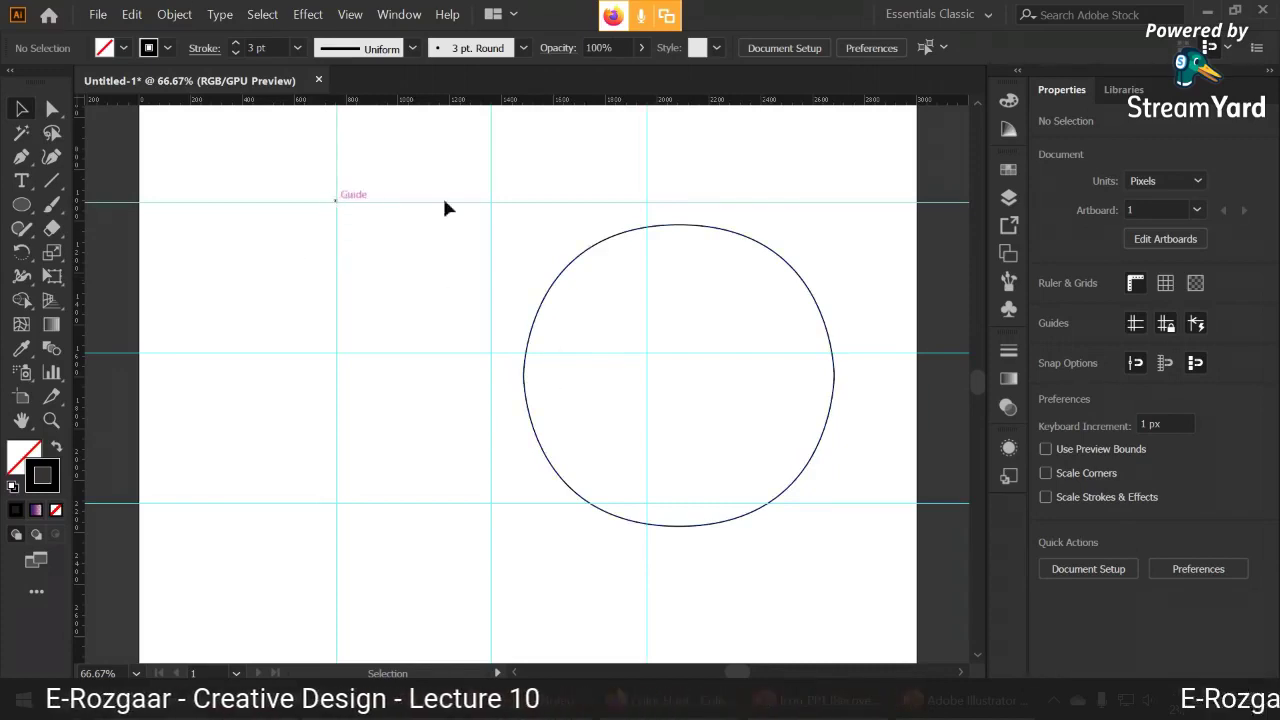
pyautogui.moveTo(777, 257); pyautogui.dragTo(800, 297)
pyautogui.scroll(-2, 809, 400)
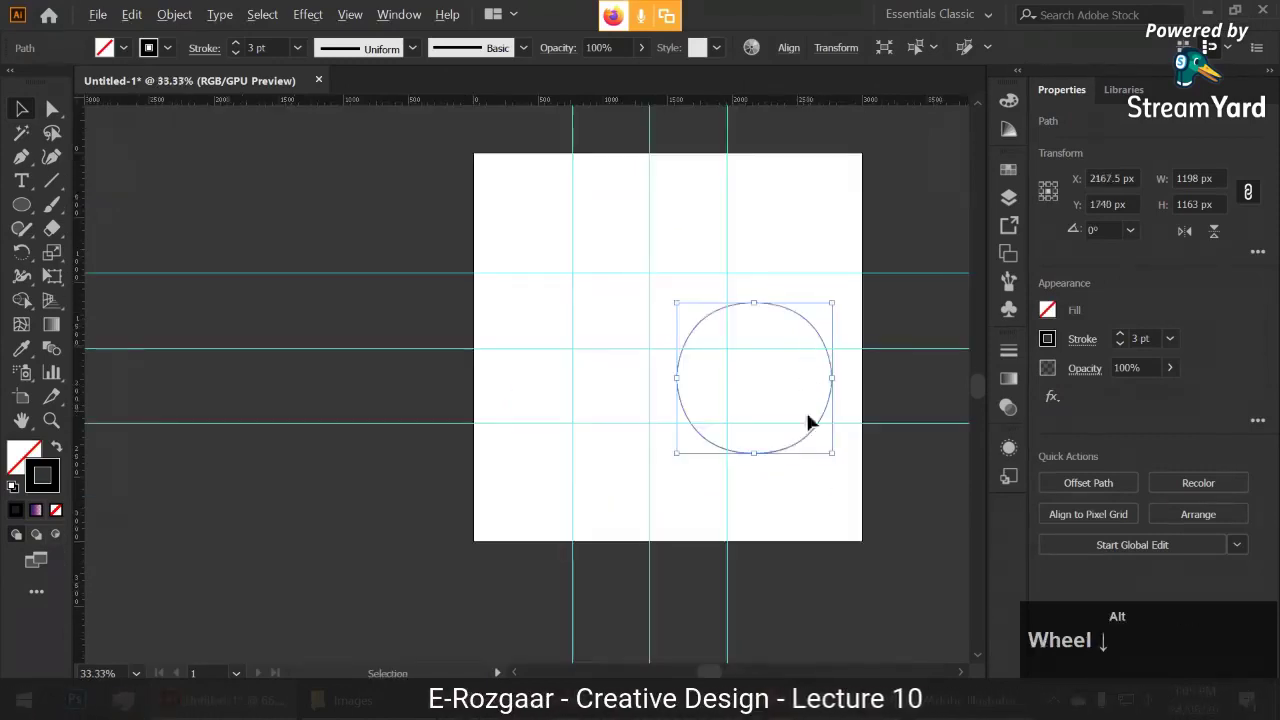
pyautogui.moveTo(790, 448); pyautogui.dragTo(340, 262)
pyautogui.scroll(1, 680, 383)
pyautogui.scroll(1, 679, 383)
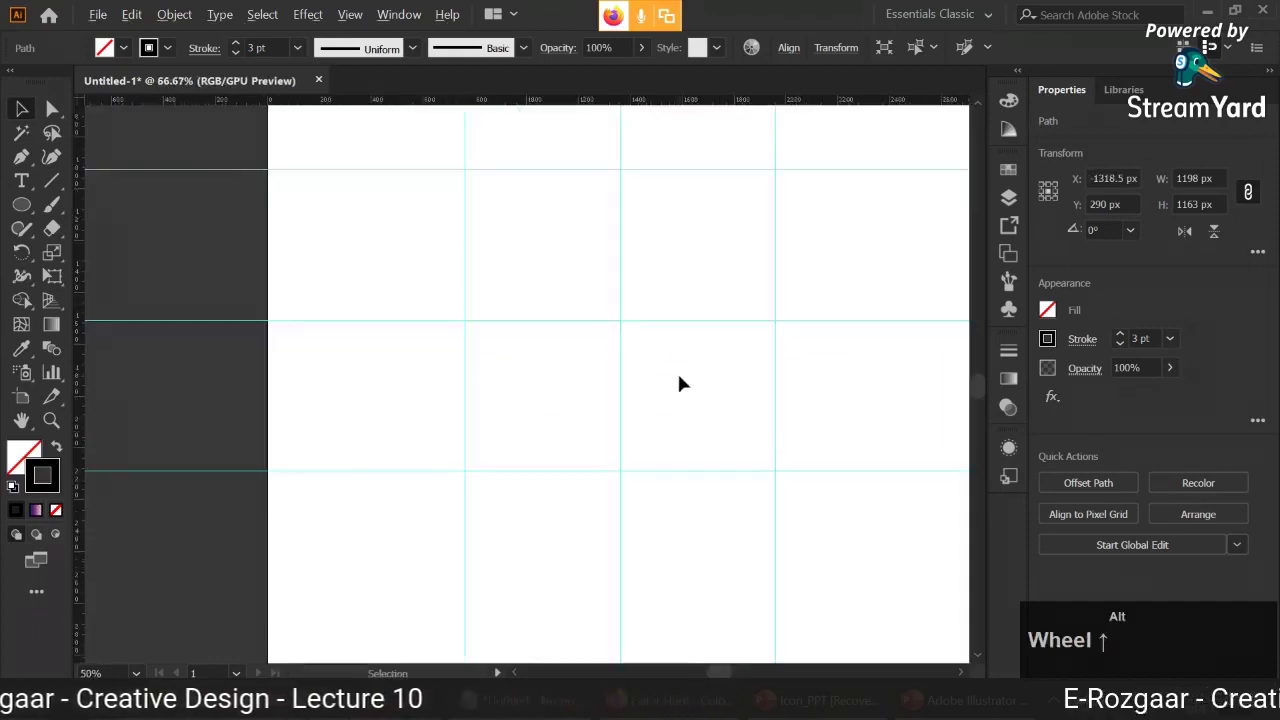
pyautogui.keyDown('alt'); pyautogui.click(506, 343); pyautogui.keyUp('alt')
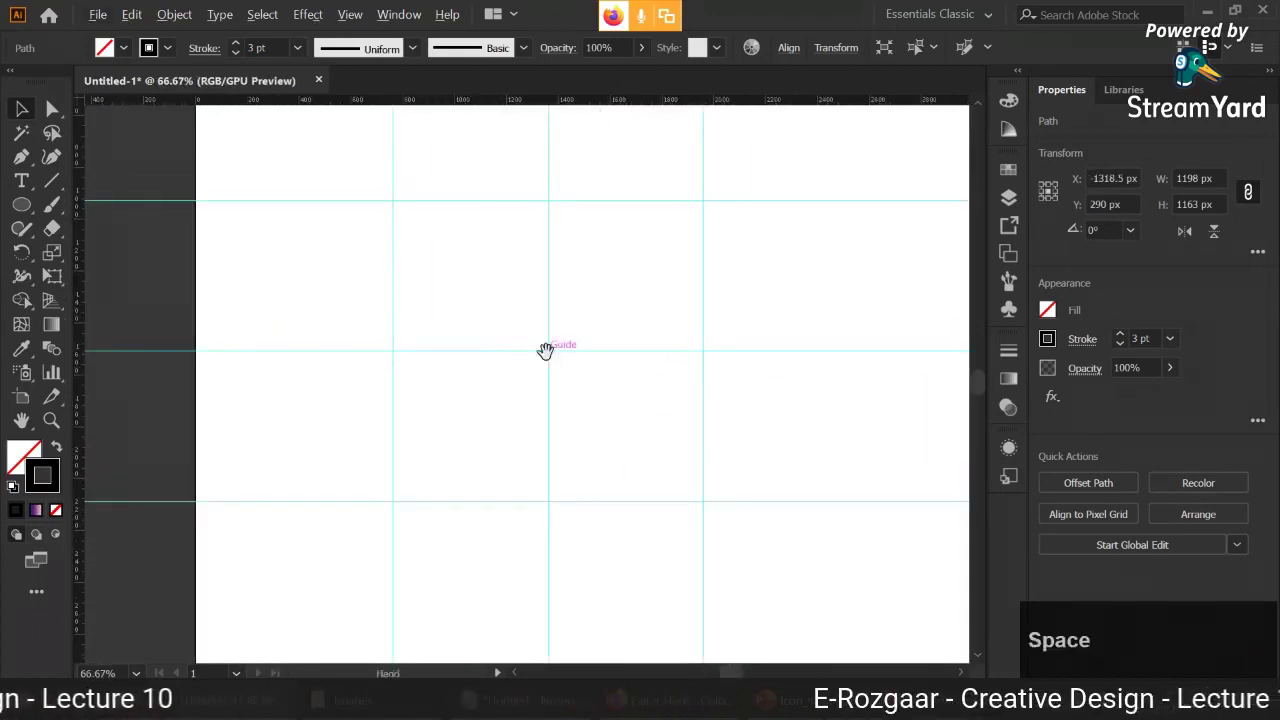
pyautogui.moveTo(546, 351); pyautogui.dragTo(522, 369)
pyautogui.click(724, 240)
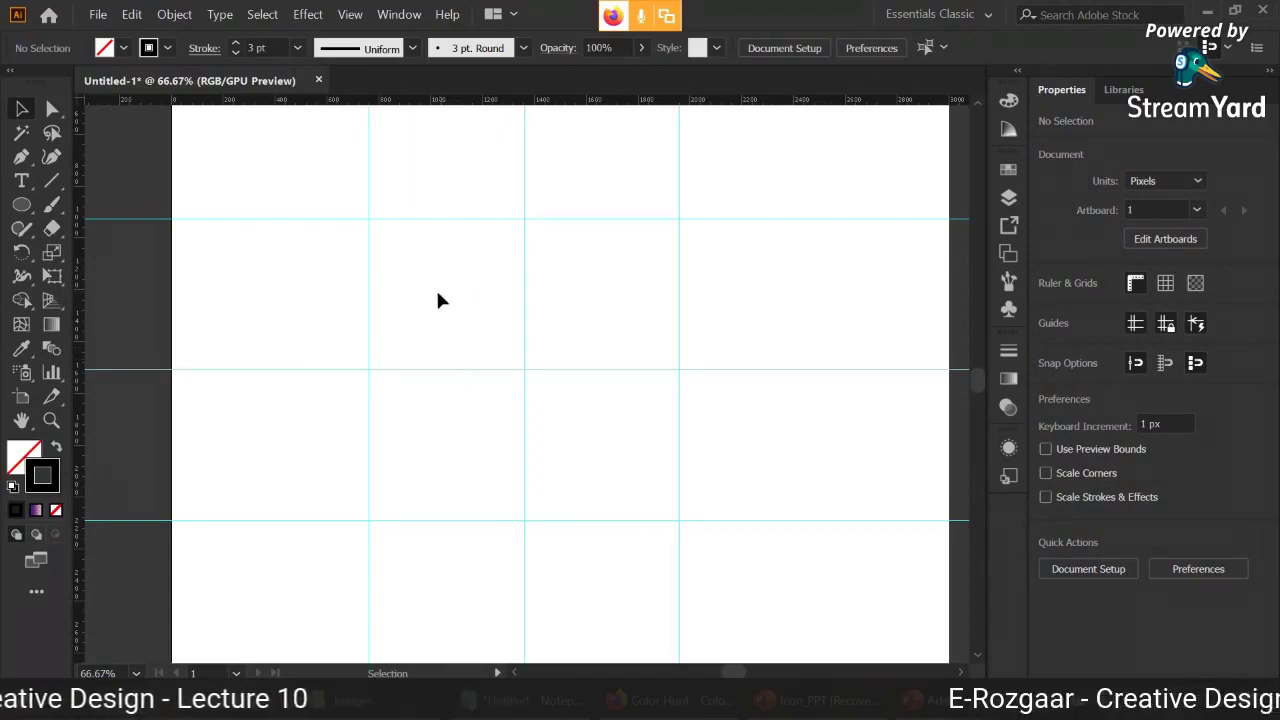
# - Draw a second closed Pen circle on the guides from the left-middle intersection, extending the top and bottom handles horizontally to the outer guides
pyautogui.click(21, 156)
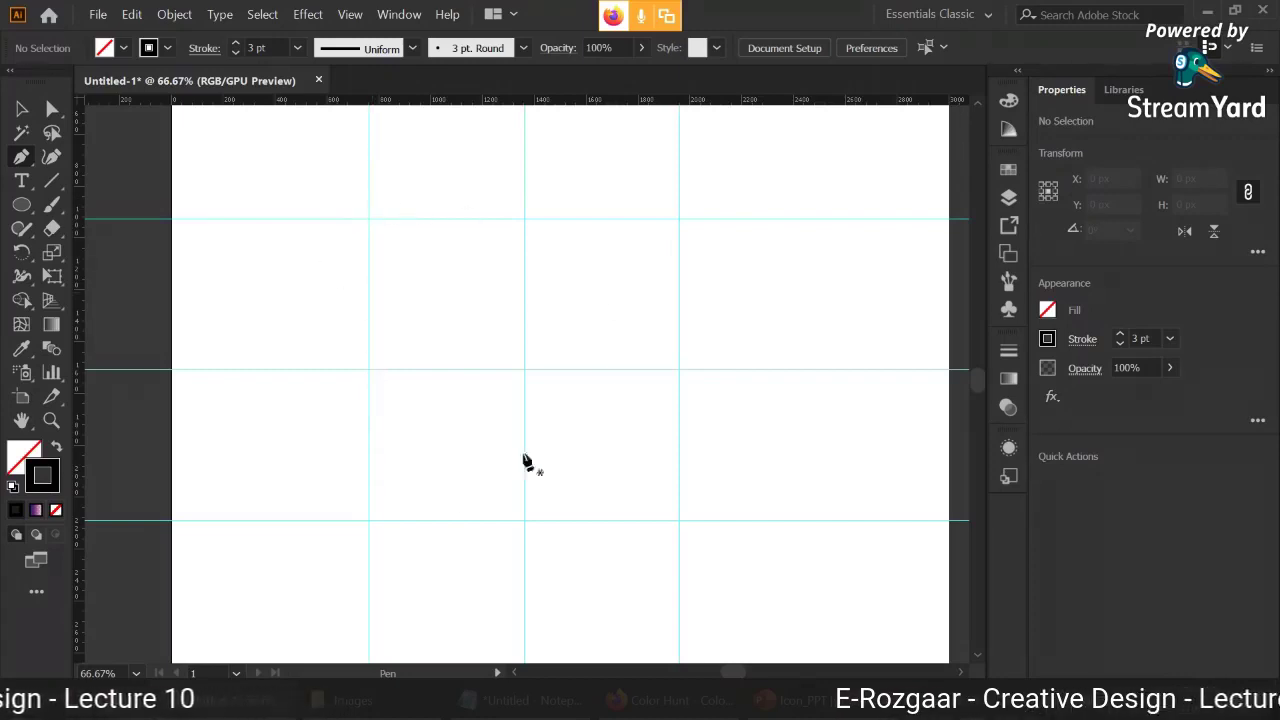
pyautogui.click(368, 370)
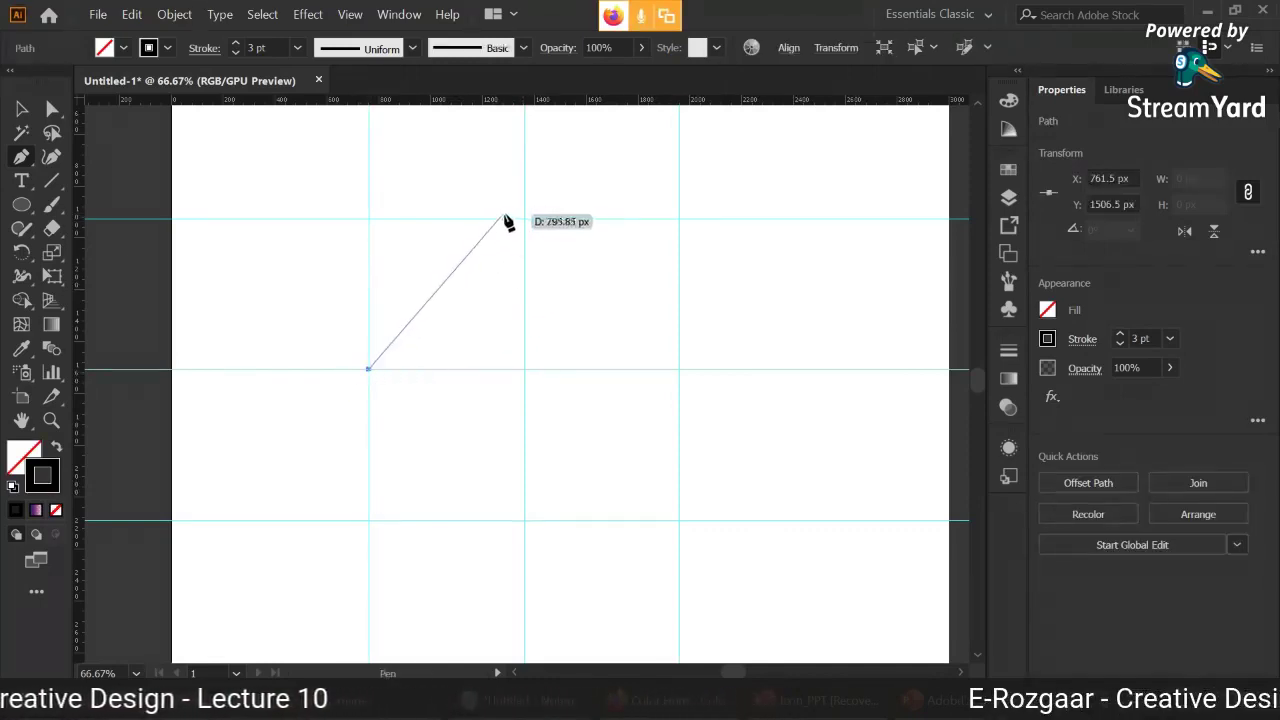
pyautogui.moveTo(524, 218); pyautogui.dragTo(683, 252)
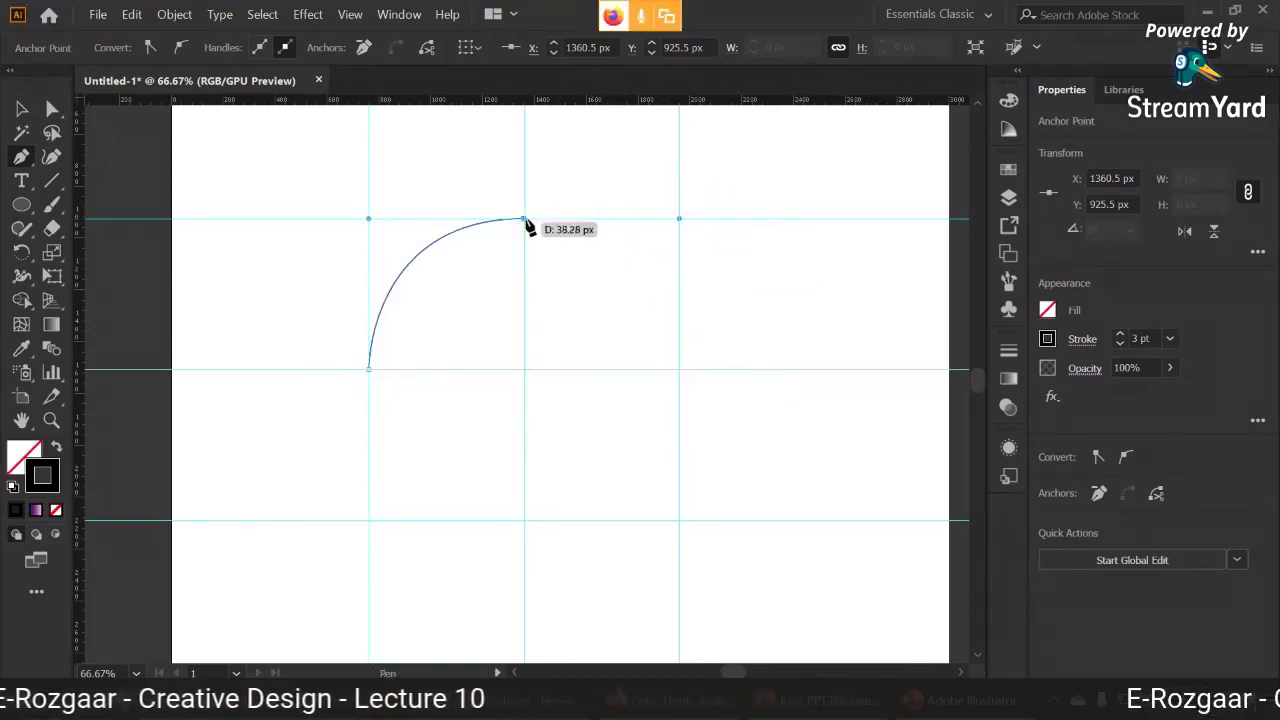
pyautogui.click(679, 369)
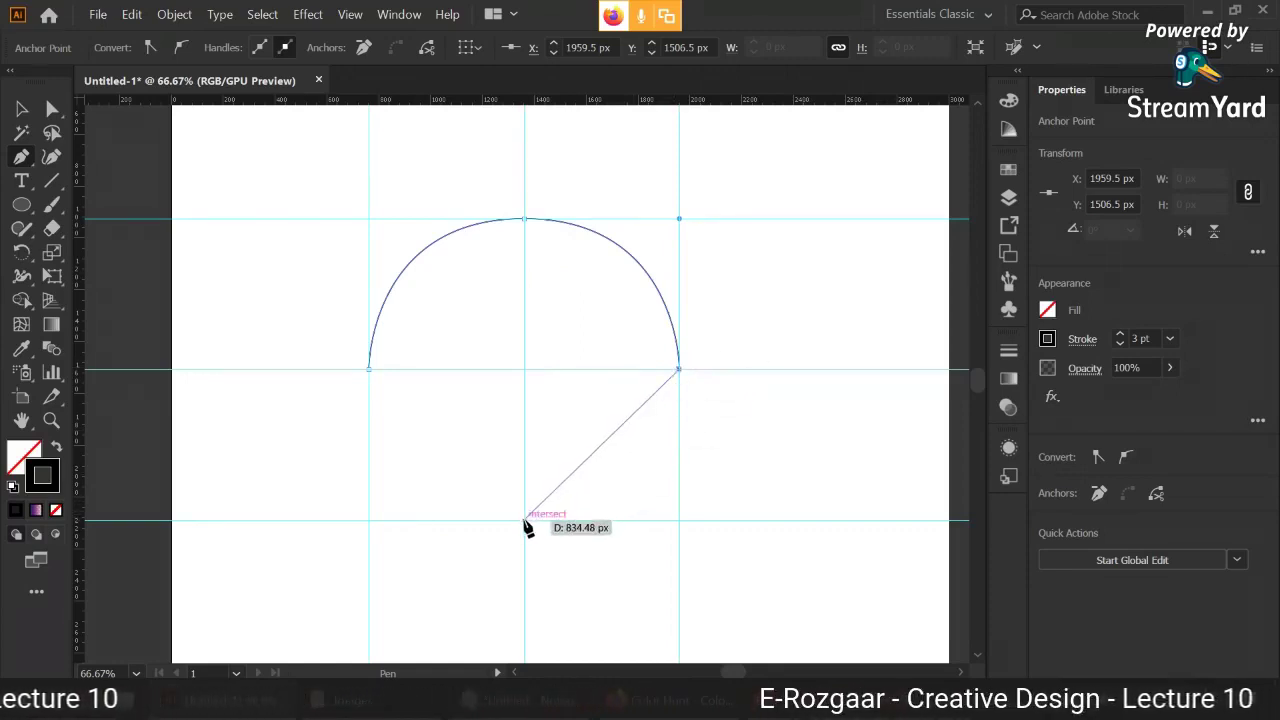
pyautogui.moveTo(525, 520); pyautogui.dragTo(369, 531)
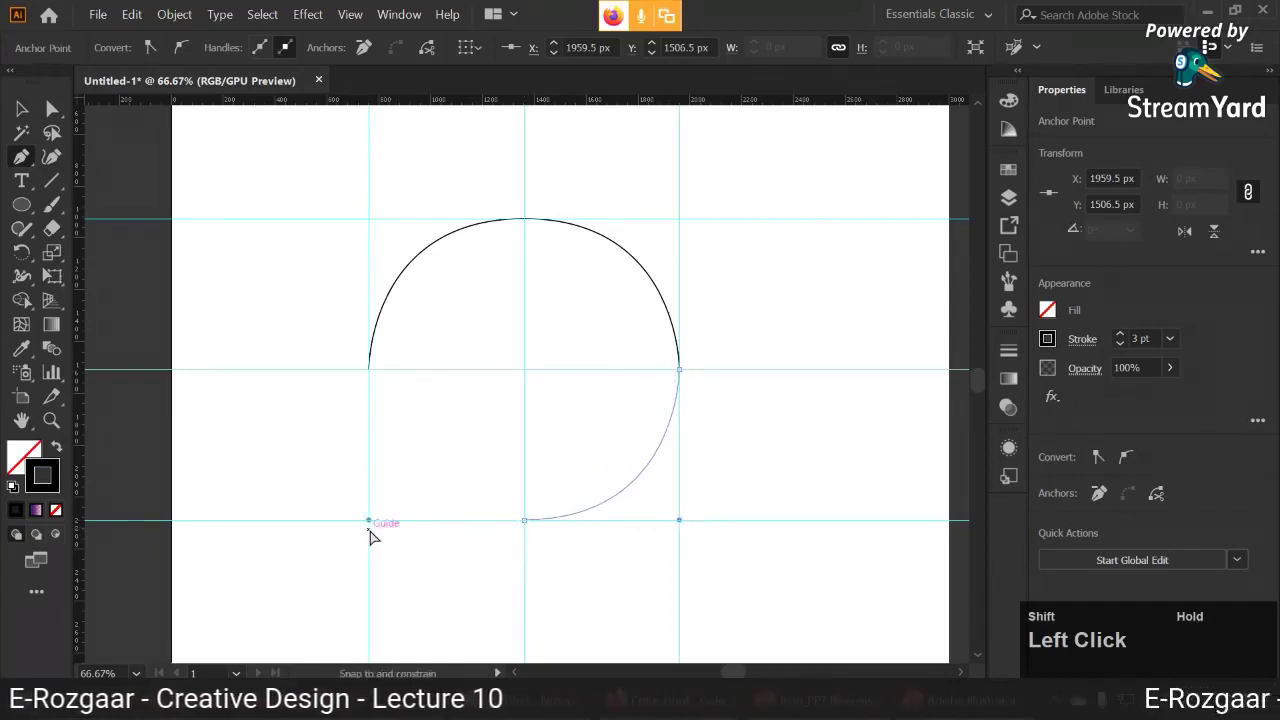
pyautogui.moveTo(369, 531); pyautogui.dragTo(369, 530)
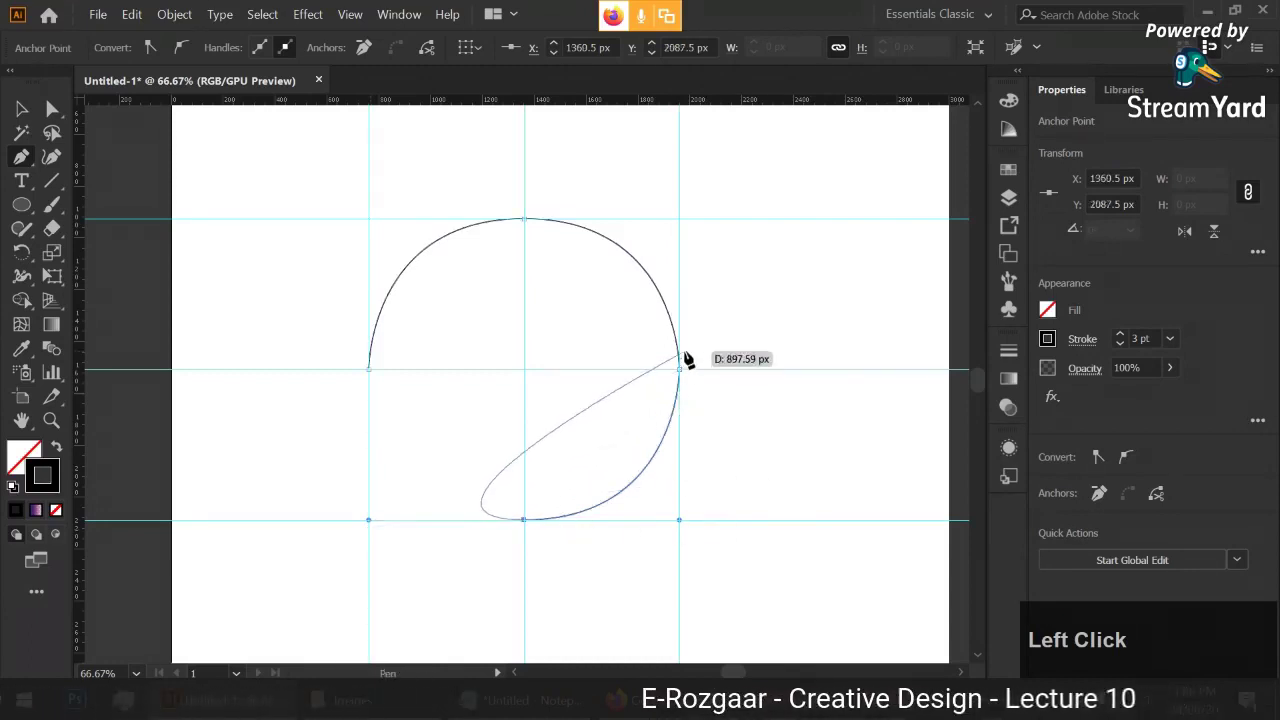
pyautogui.click(369, 371)
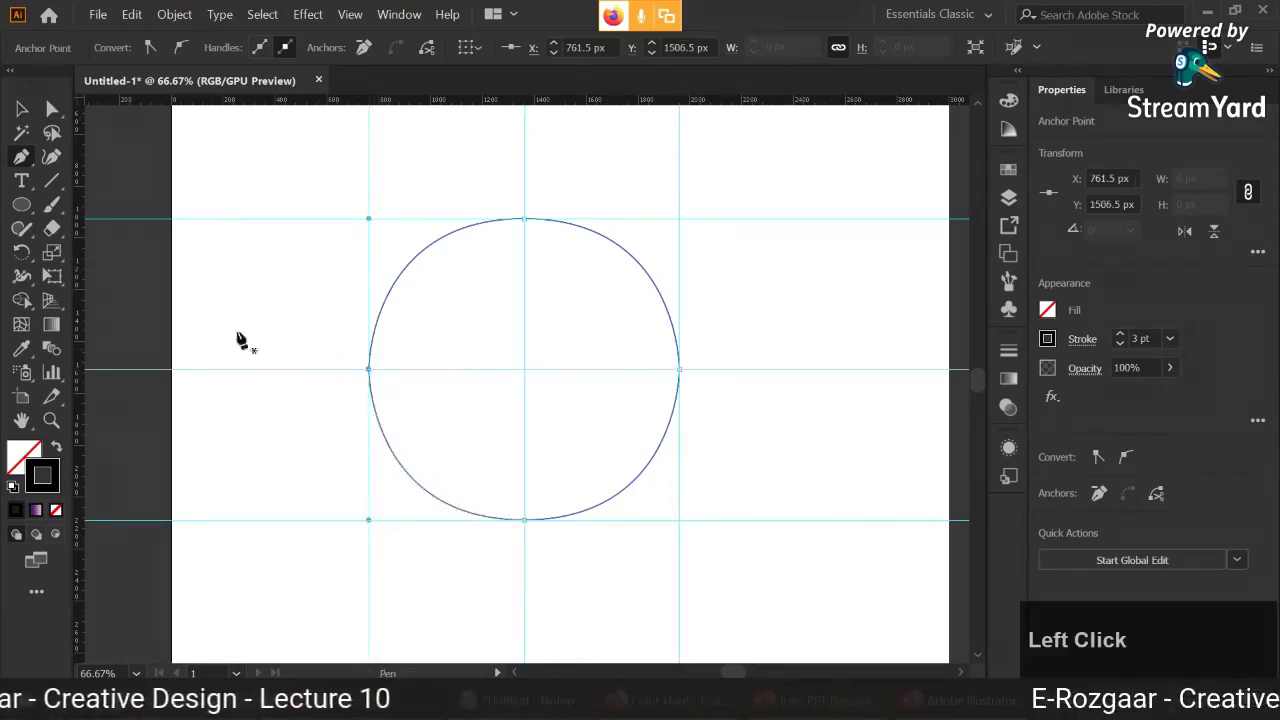
# - Try moving the second circle to the right, undo the move and deselect the circle
pyautogui.press('v')
pyautogui.moveTo(434, 249); pyautogui.dragTo(535, 255)
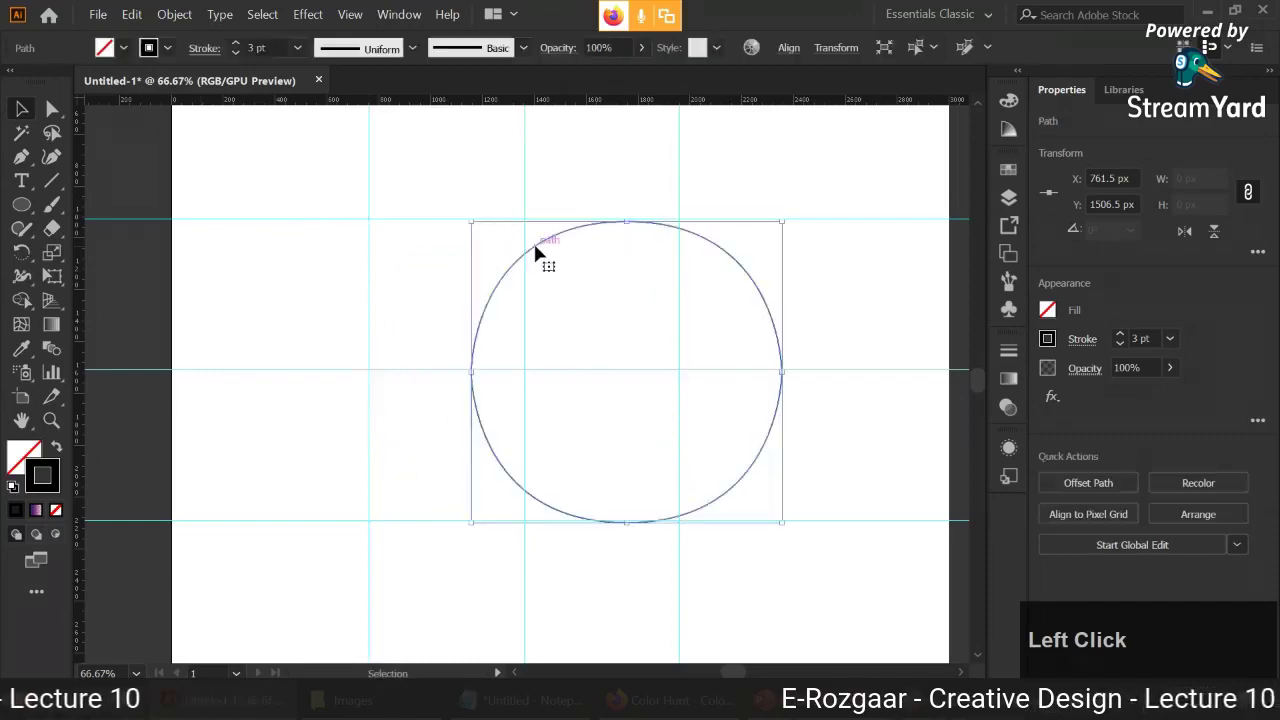
pyautogui.hotkey('ctrl', 'z')
pyautogui.click(695, 290)
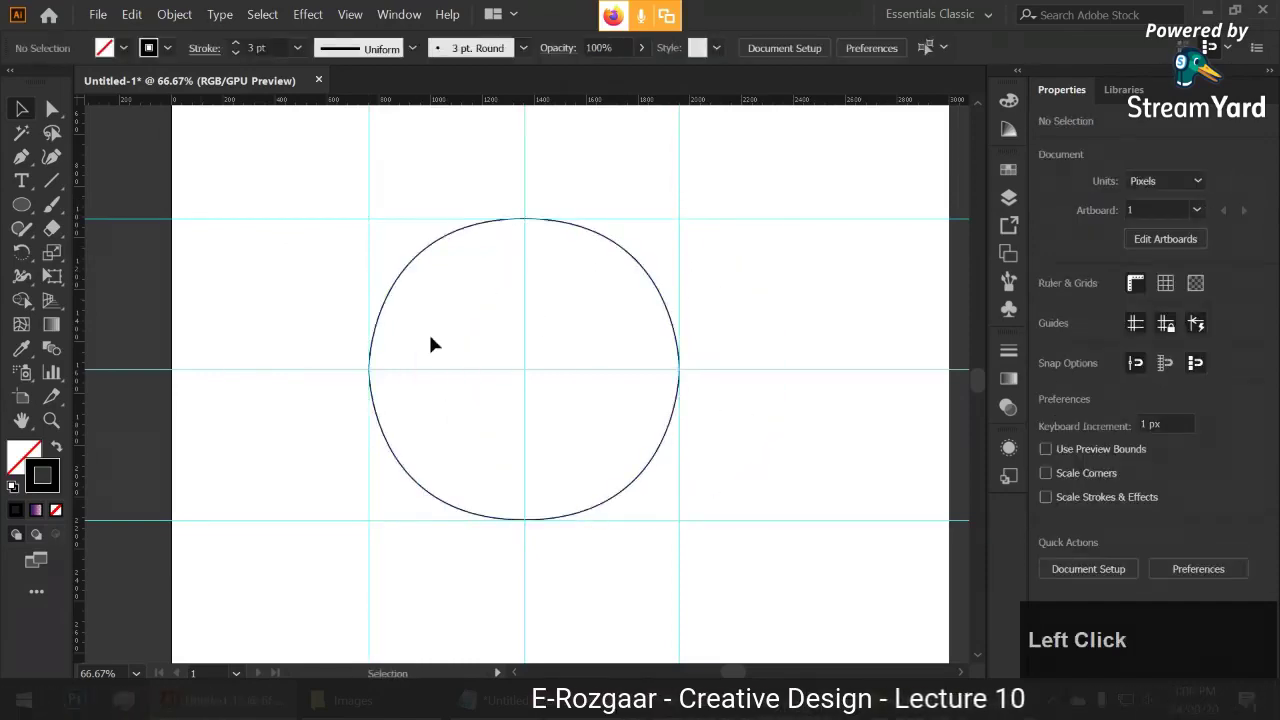
pyautogui.scroll(-3, 547, 394)
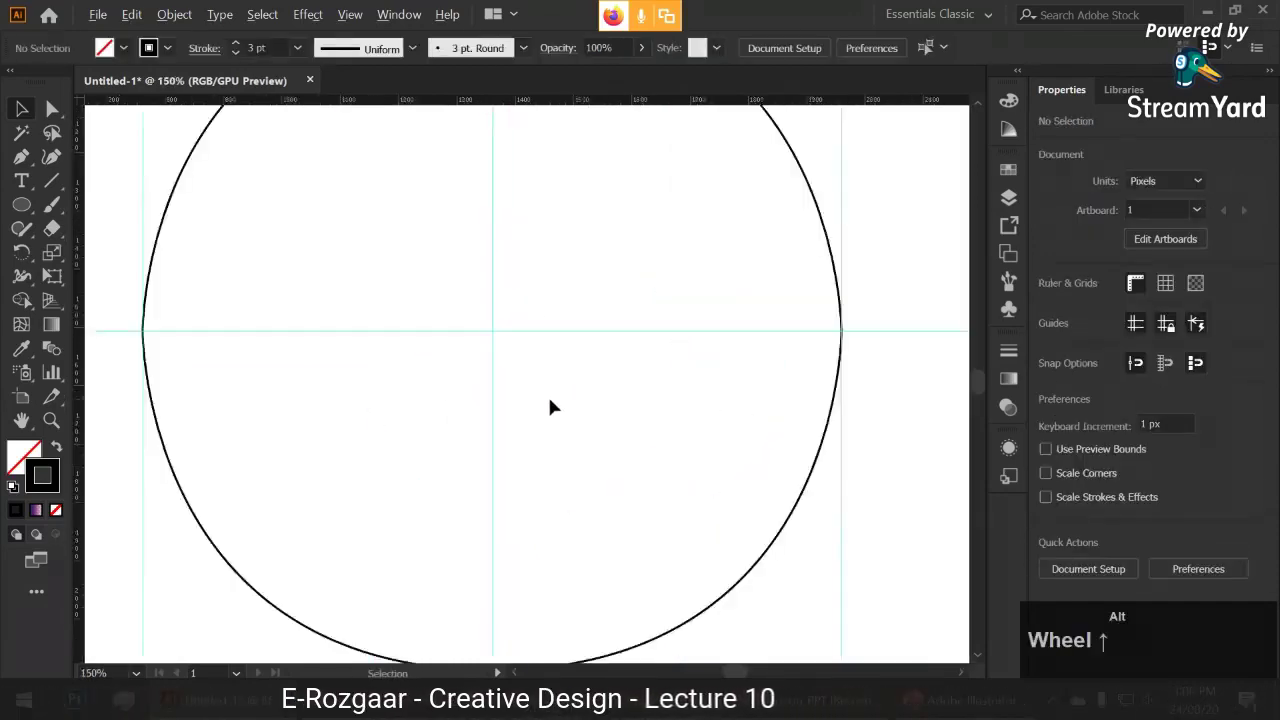
# - Move the second circle horizontally to the right, away from the guide grid, and deselect it
pyautogui.scroll(-2, 555, 407)
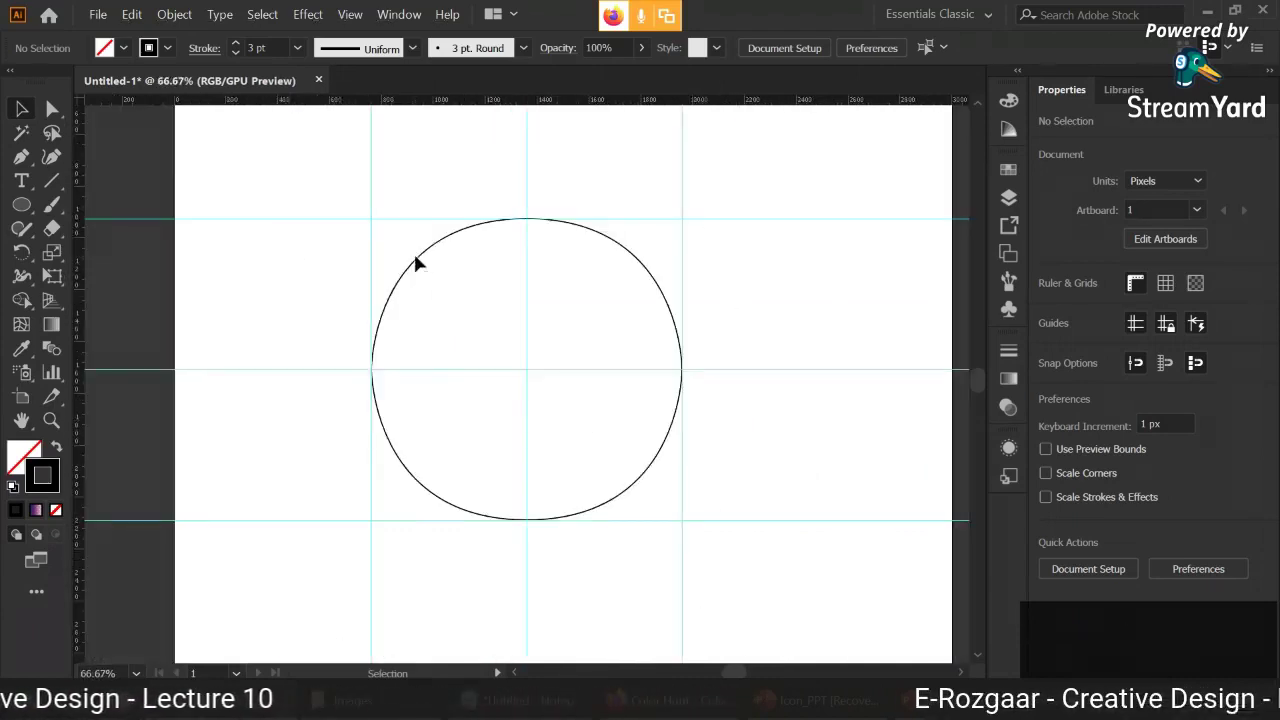
pyautogui.moveTo(417, 264); pyautogui.dragTo(535, 273)
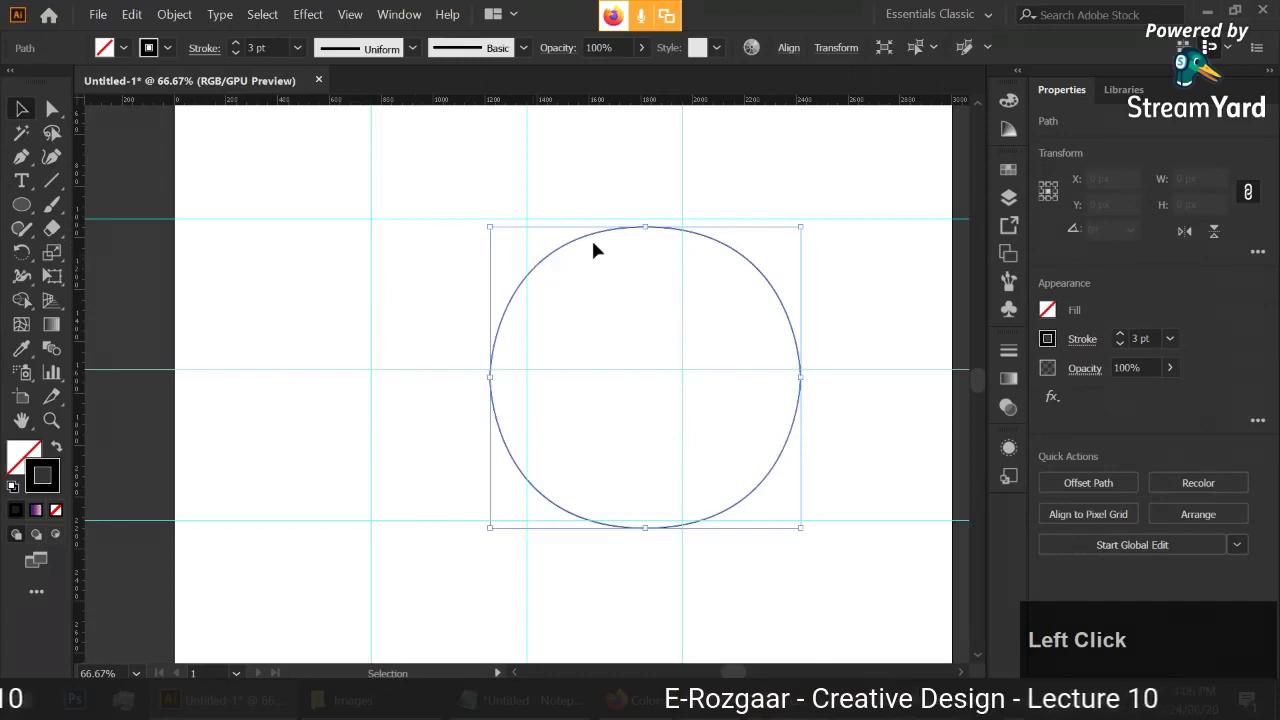
pyautogui.moveTo(594, 240); pyautogui.dragTo(710, 240)
pyautogui.rightClick(365, 333)
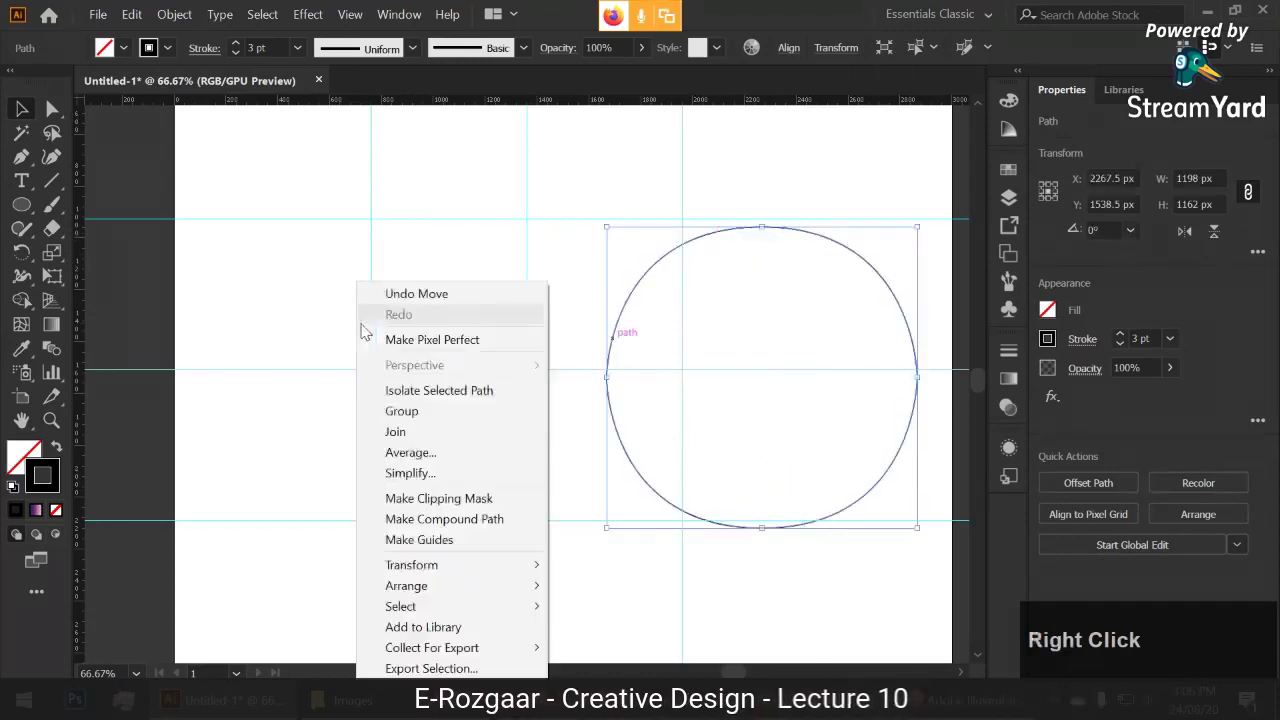
pyautogui.click(308, 470)
# - Hide the guides, move the circle back left toward the middle of the artboard, and deselect it
pyautogui.rightClick(310, 472)
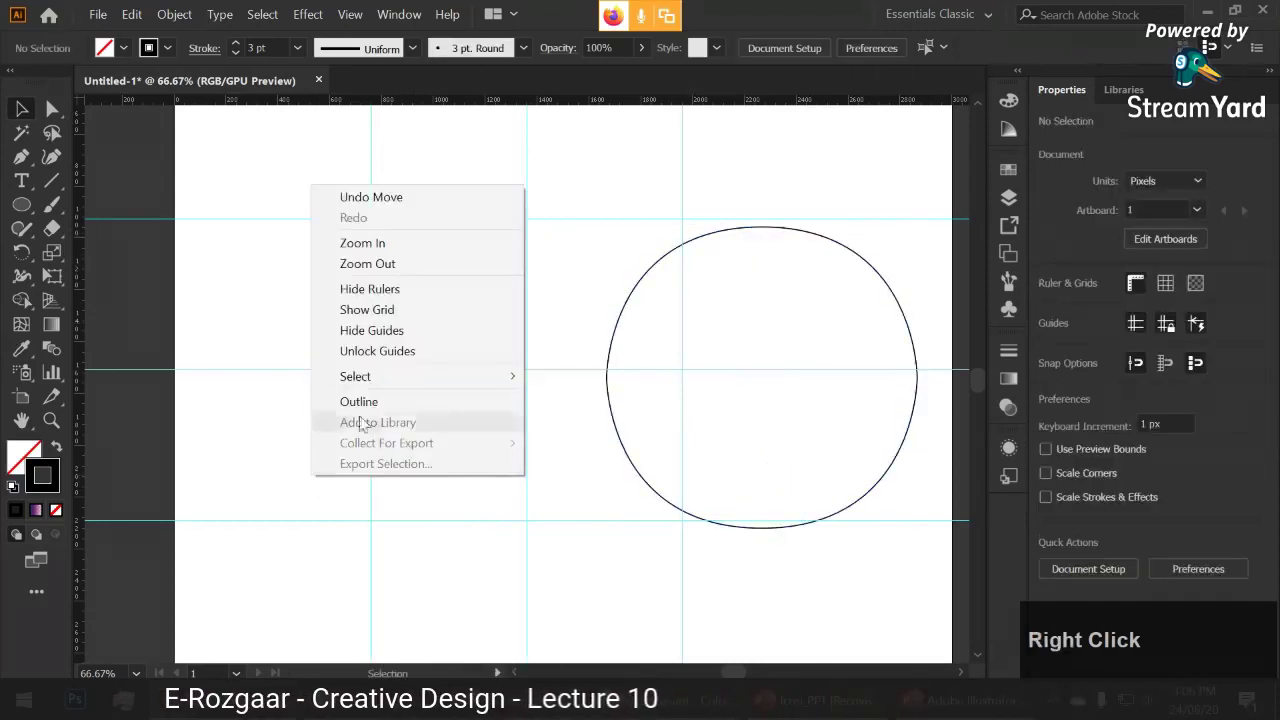
pyautogui.click(372, 330)
pyautogui.moveTo(612, 325); pyautogui.dragTo(566, 405)
pyautogui.click(440, 303)
pyautogui.click(430, 370)
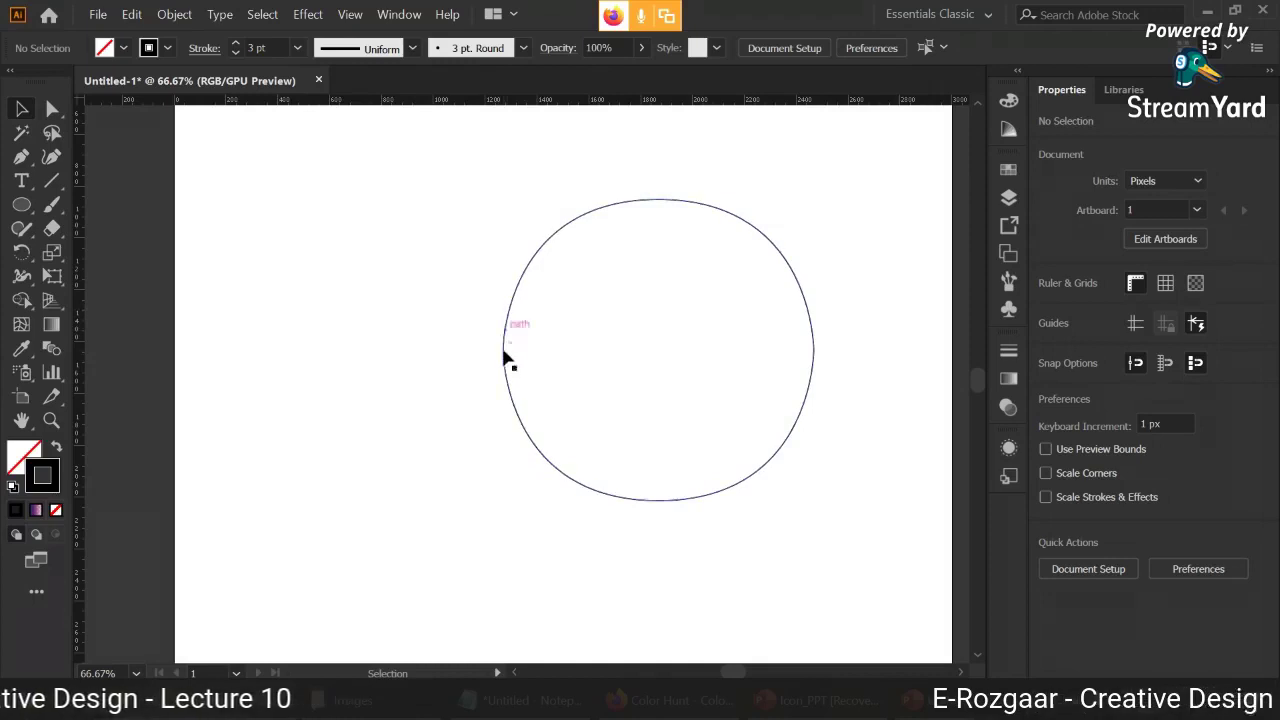
# - Select the circle and try the Smooth tool on its left edge
pyautogui.click(538, 258)
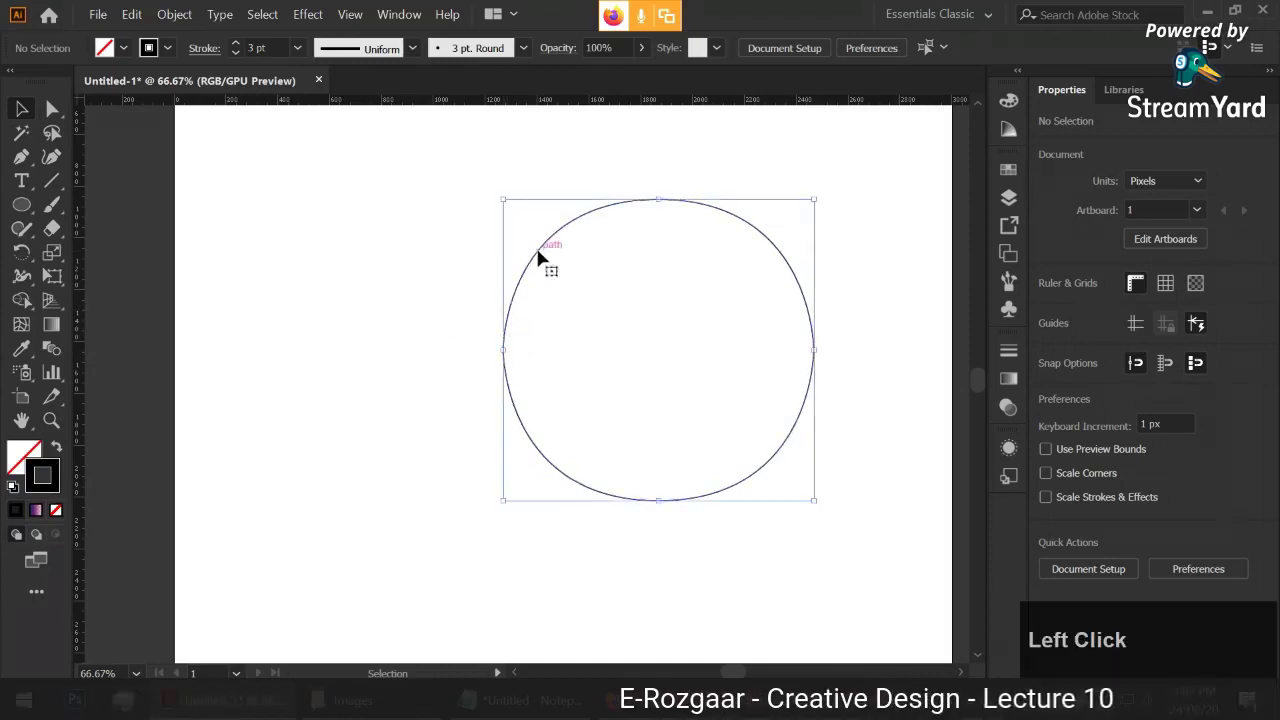
pyautogui.rightClick(22, 230)
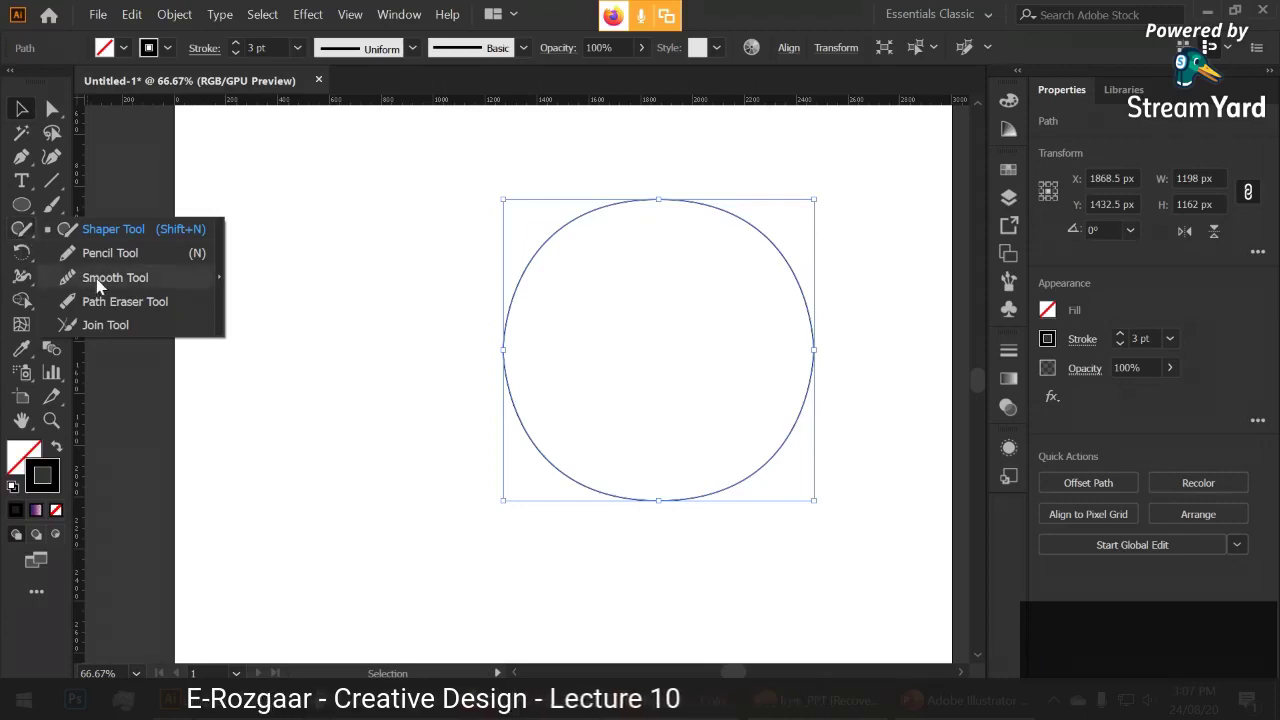
pyautogui.click(22, 235)
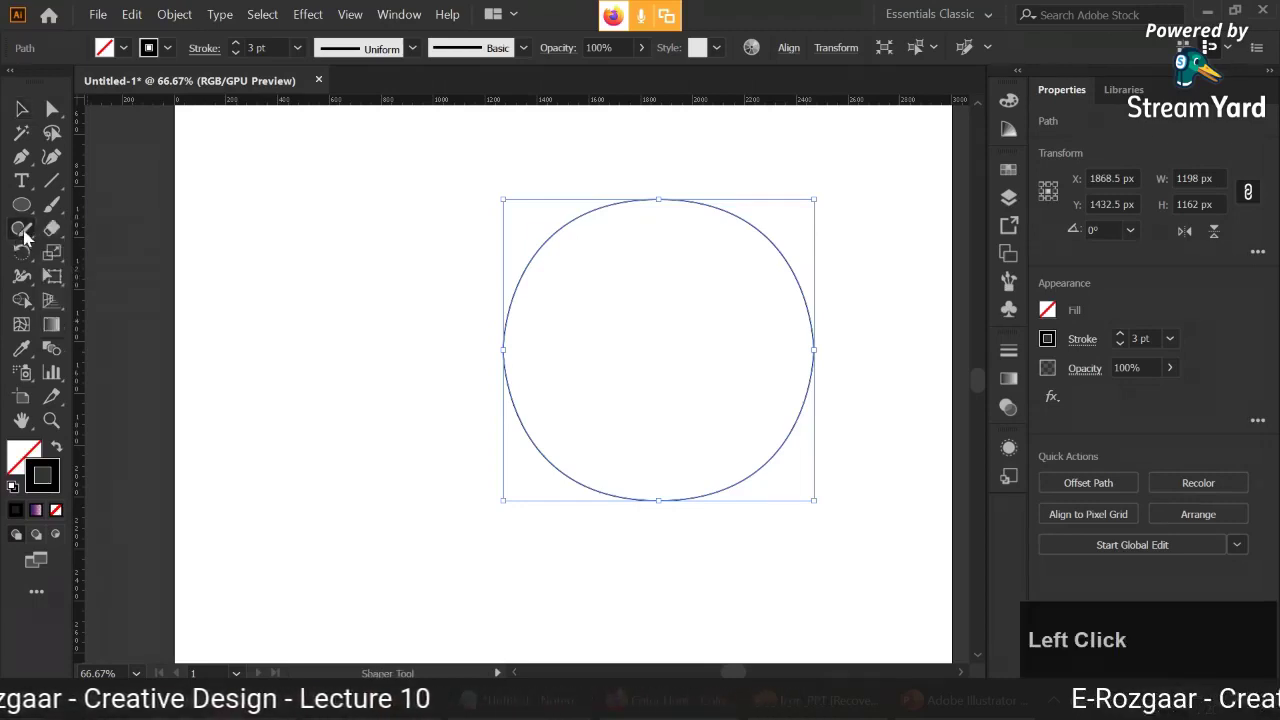
pyautogui.rightClick(22, 232)
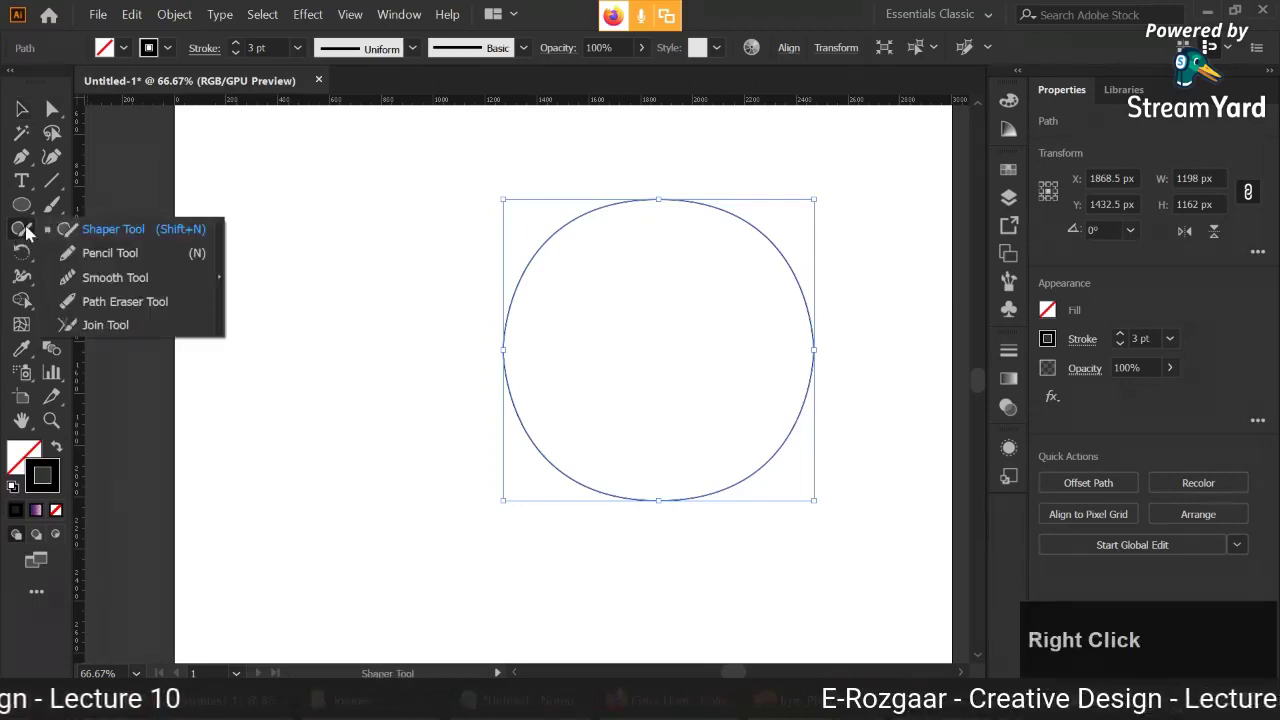
pyautogui.click(115, 277)
pyautogui.scroll(3, 509, 343)
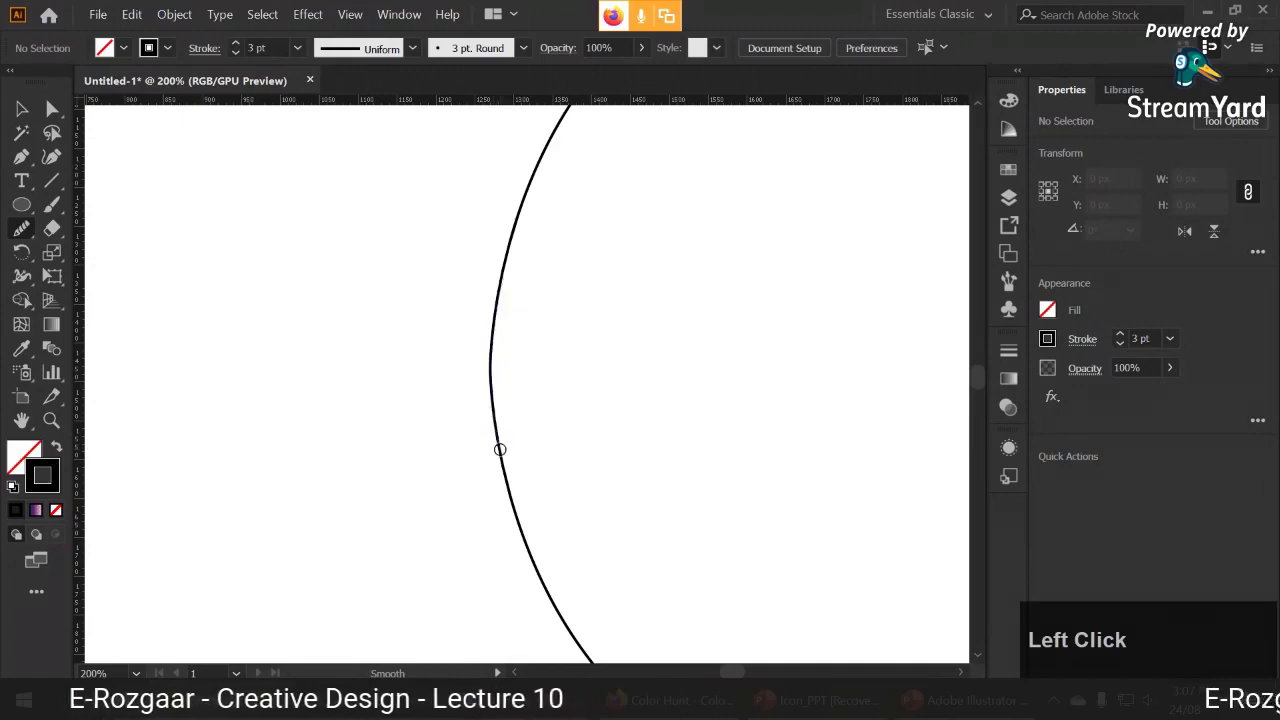
# - Undo the Smooth tool attempt and the circle's last move, and deselect the circle
pyautogui.hotkey('ctrl', 'z')
pyautogui.hscroll(2, 503, 427)
pyautogui.scroll(-2, 505, 432)
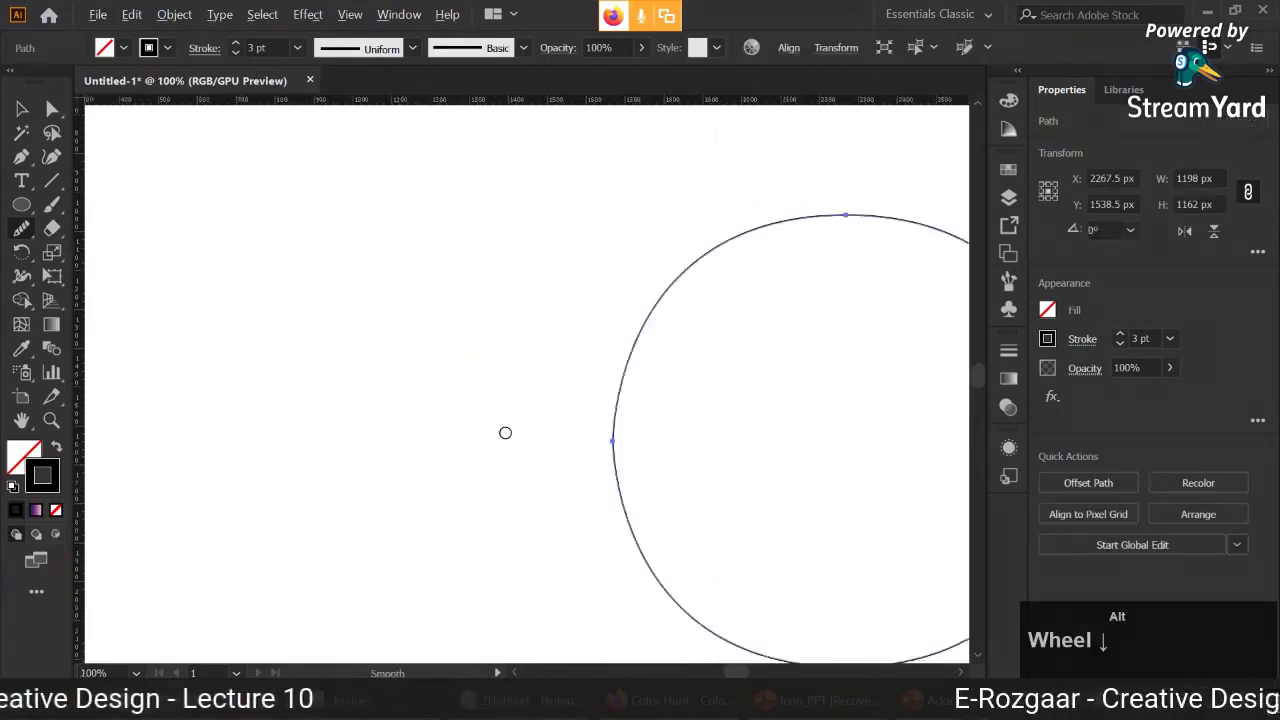
pyautogui.scroll(-1, 505, 432)
pyautogui.moveTo(471, 374); pyautogui.dragTo(306, 357)
pyautogui.press('v')
pyautogui.click(253, 259)
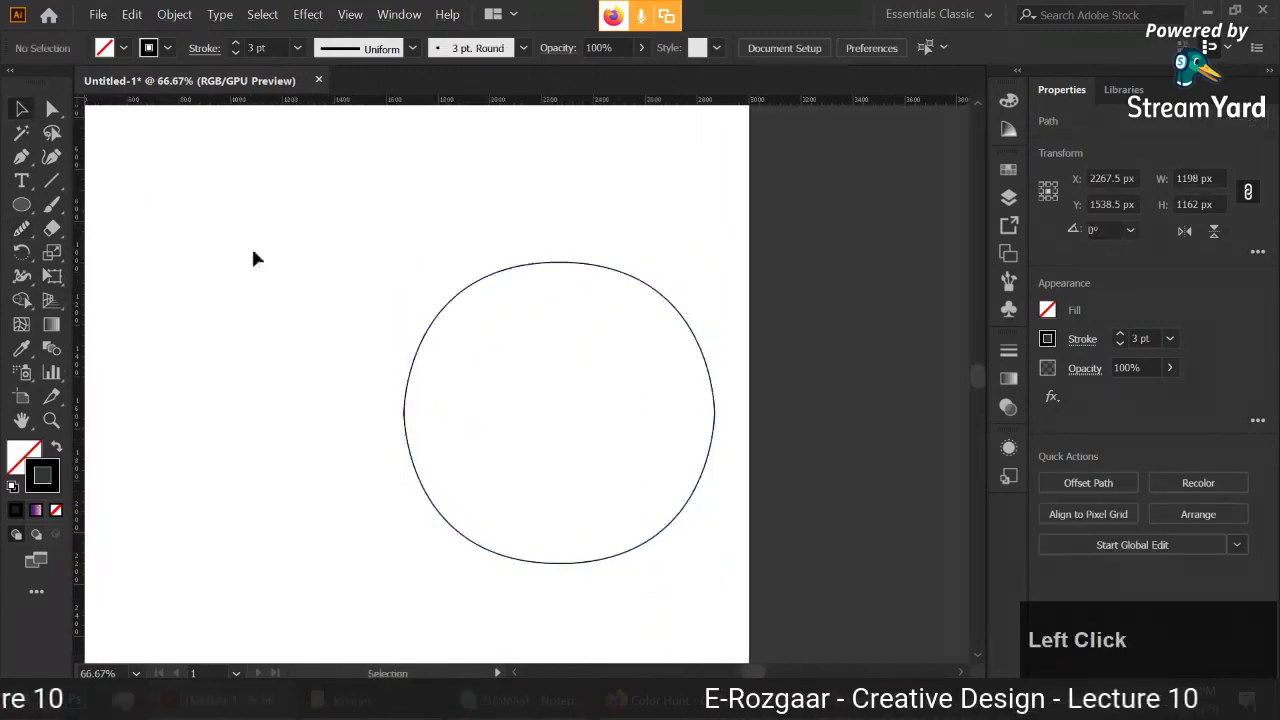
# - Select all of the circle's anchor points and try smoothing its left side with short Smooth tool strokes
pyautogui.moveTo(366, 277); pyautogui.dragTo(677, 543)
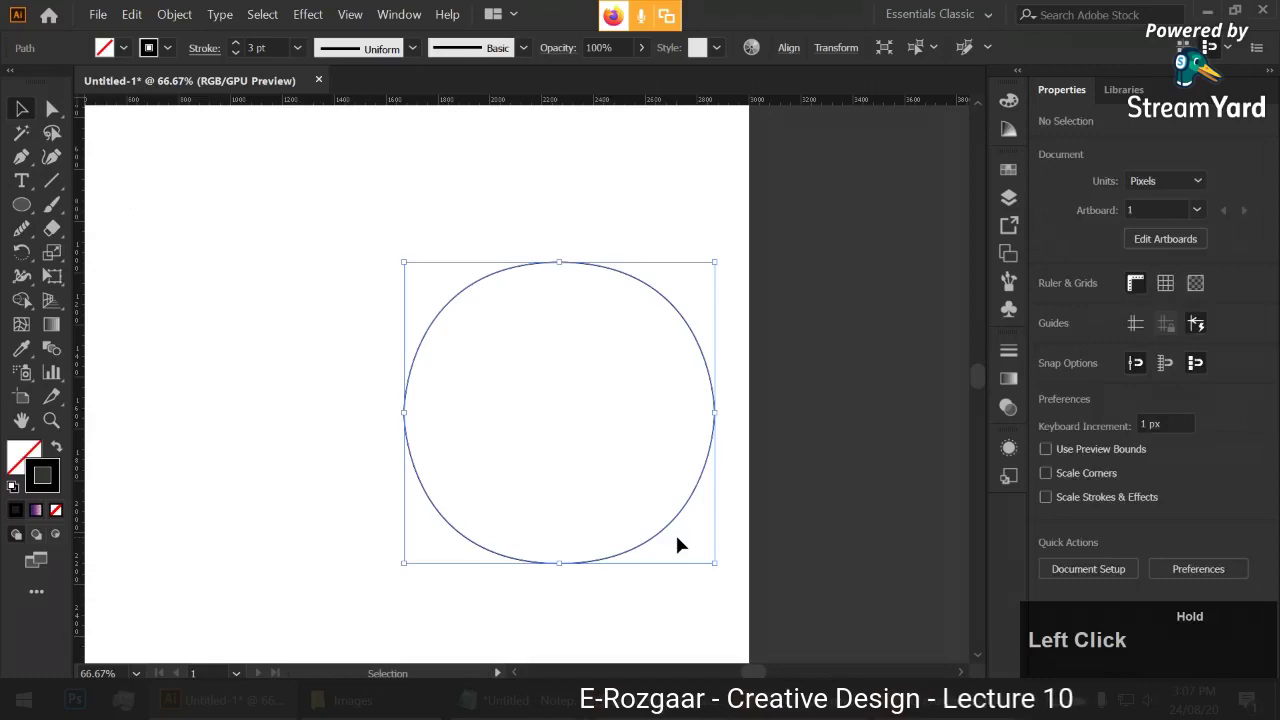
pyautogui.click(52, 108)
pyautogui.click(420, 278)
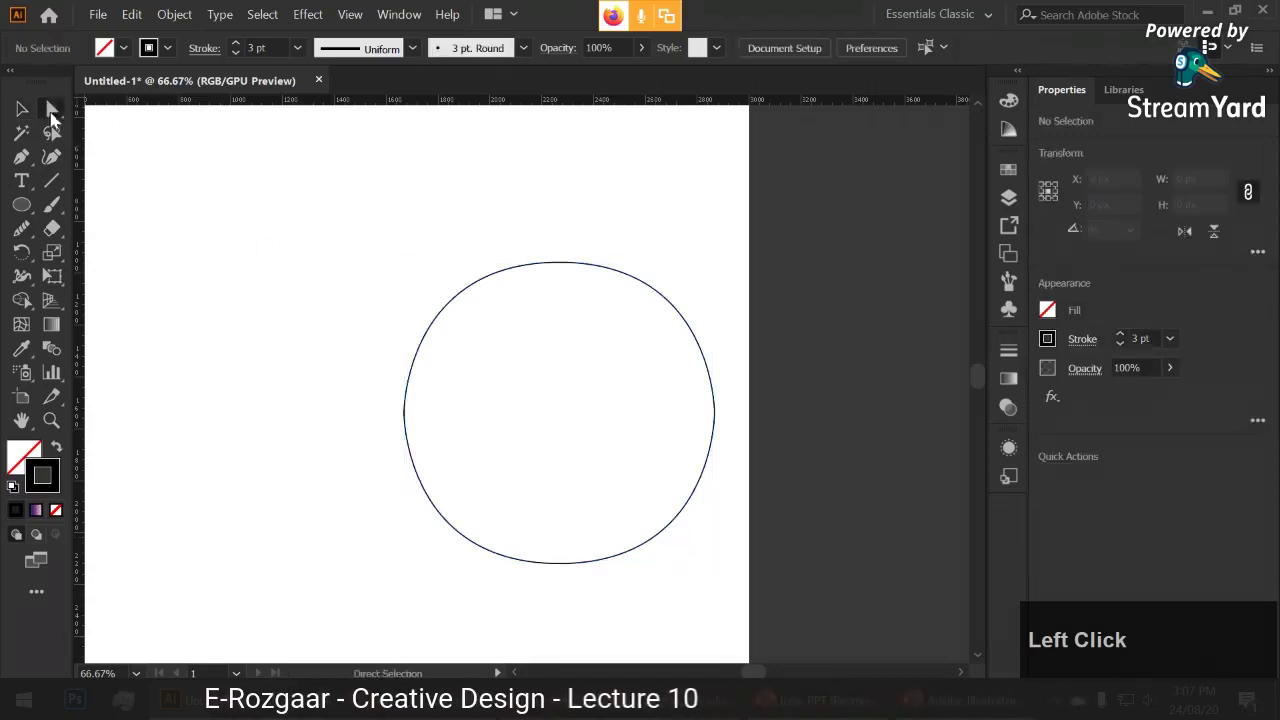
pyautogui.moveTo(337, 241); pyautogui.dragTo(731, 591)
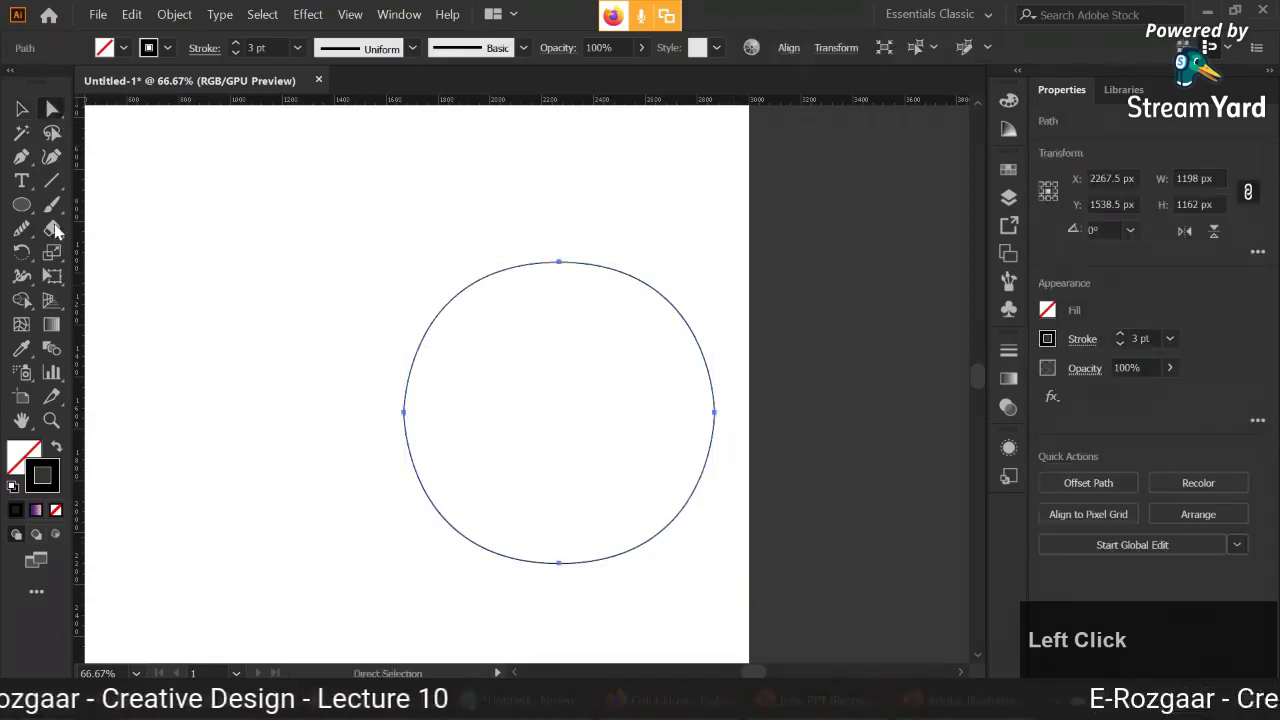
pyautogui.click(21, 228)
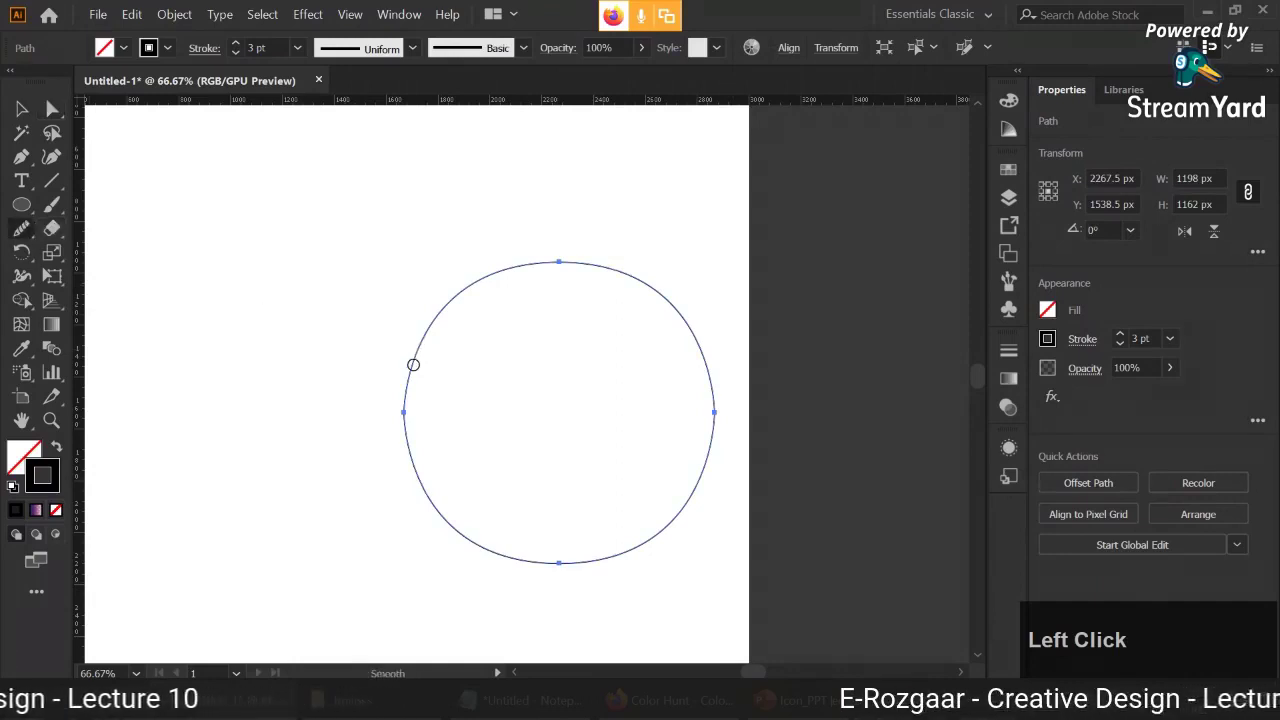
pyautogui.scroll(1, 413, 364)
pyautogui.scroll(1, 413, 364)
pyautogui.moveTo(417, 386); pyautogui.dragTo(396, 265)
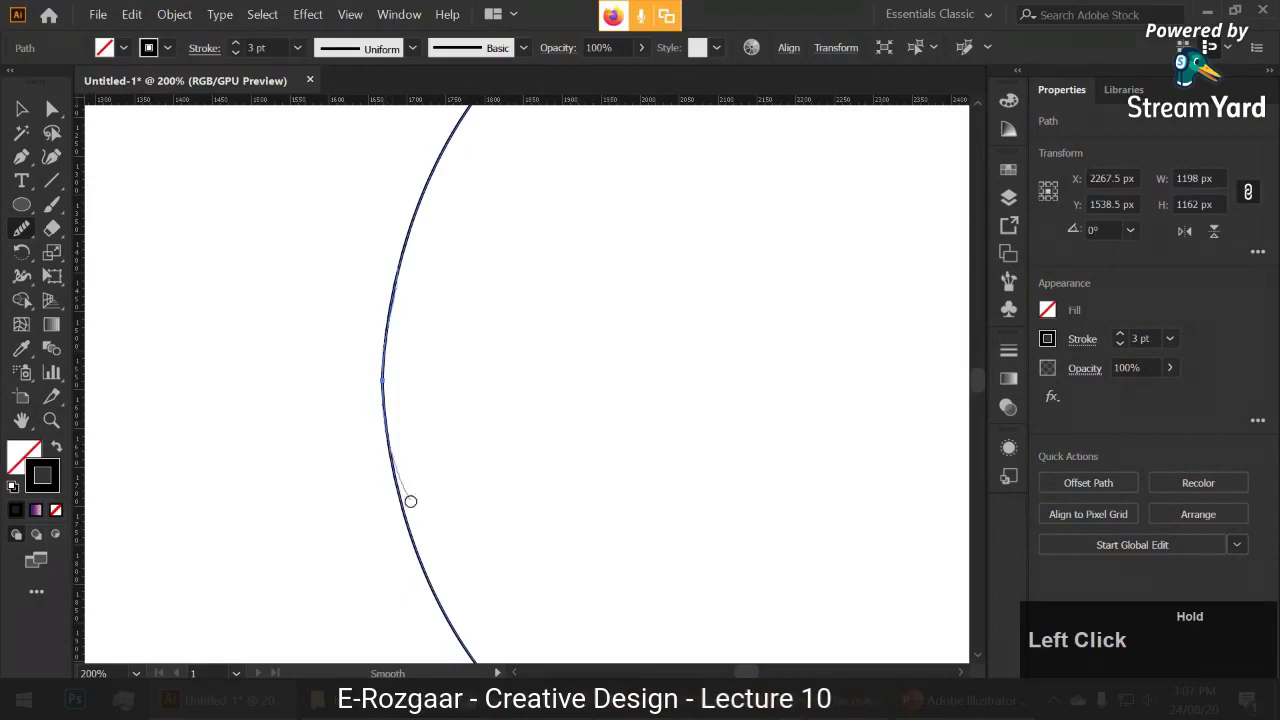
pyautogui.moveTo(407, 473); pyautogui.dragTo(406, 386)
pyautogui.scroll(-2, 406, 386)
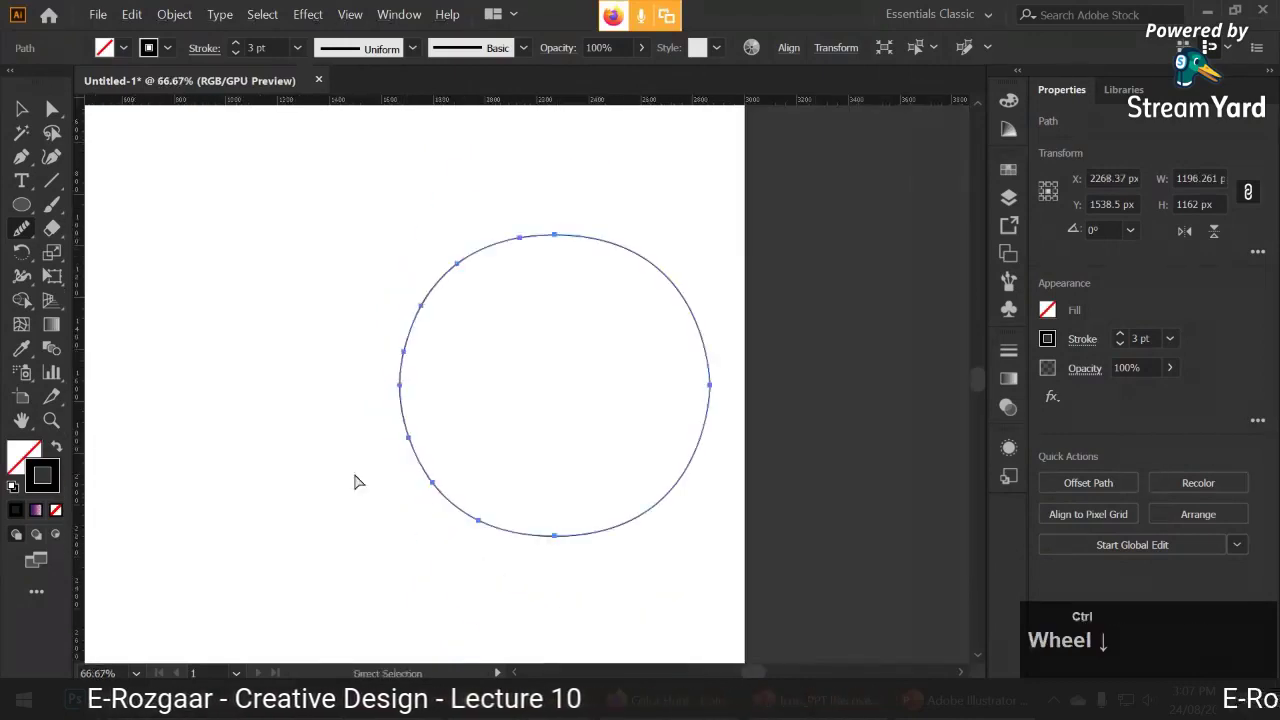
# - Smooth the circle's left side again with the Smooth tool, following the outline, and deselect the circle
pyautogui.scroll(1, 361, 413)
pyautogui.moveTo(400, 380); pyautogui.dragTo(660, 137)
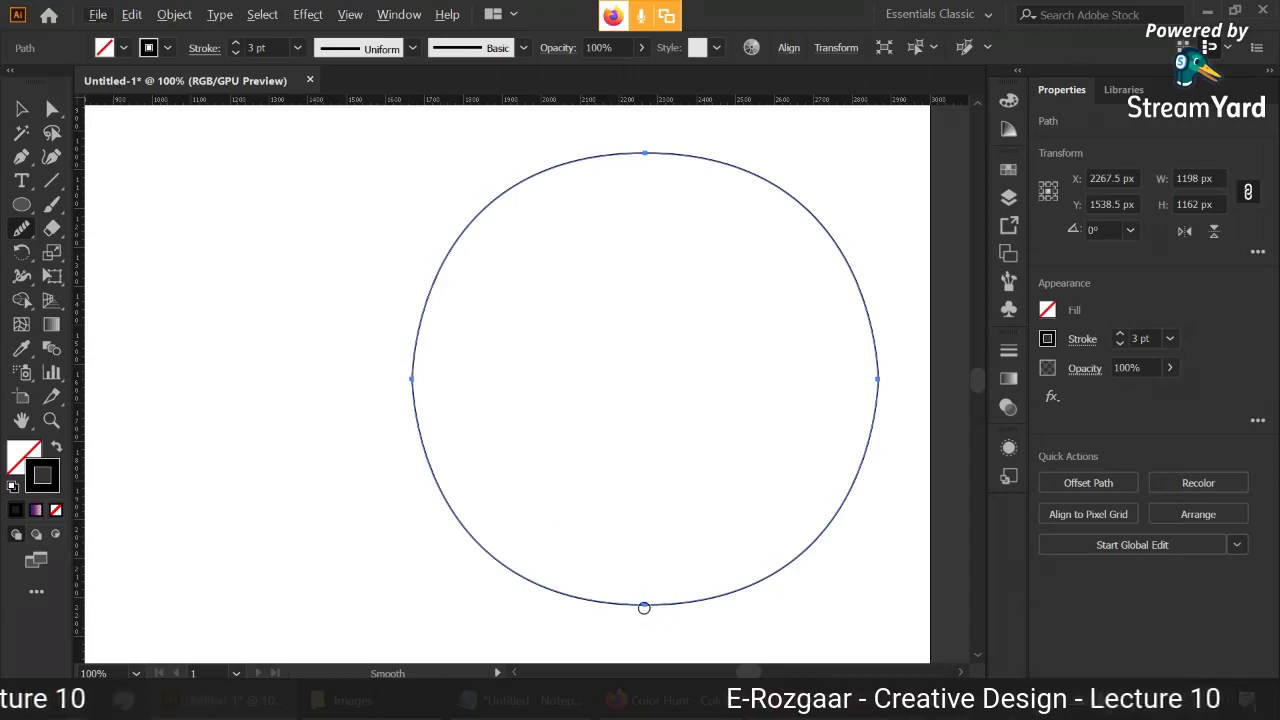
pyautogui.click(414, 354)
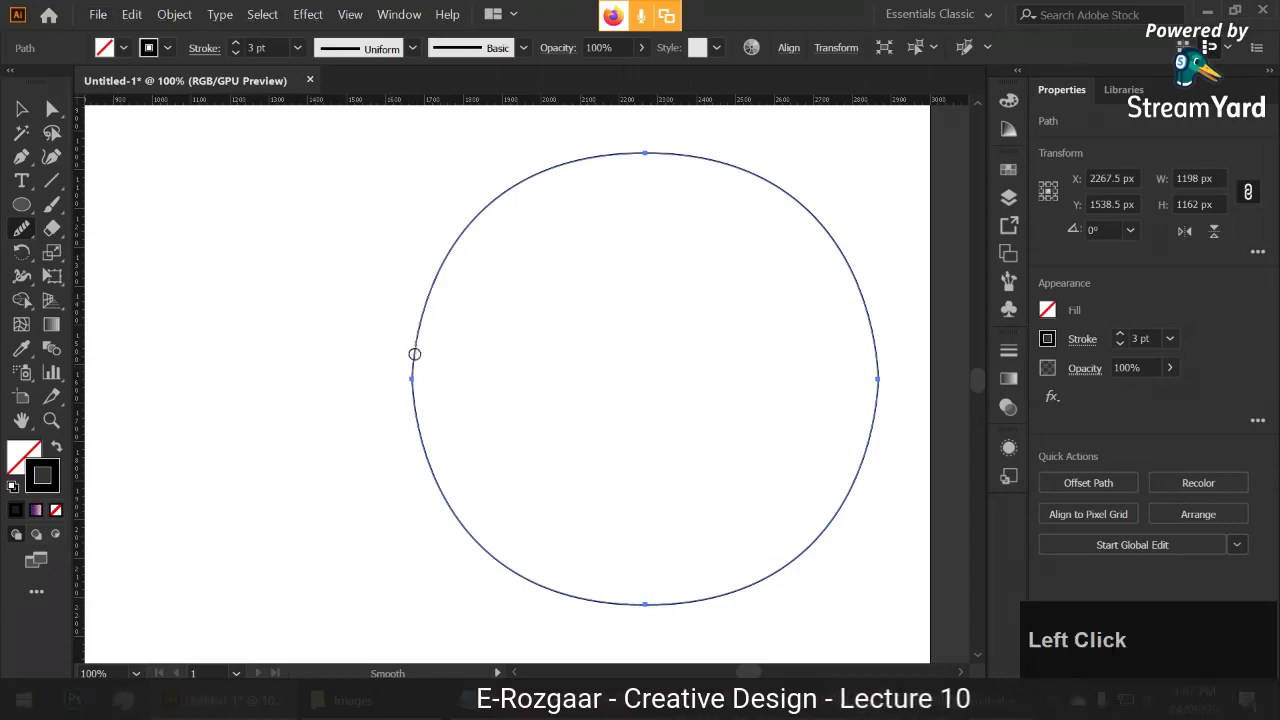
pyautogui.moveTo(417, 425); pyautogui.dragTo(417, 425)
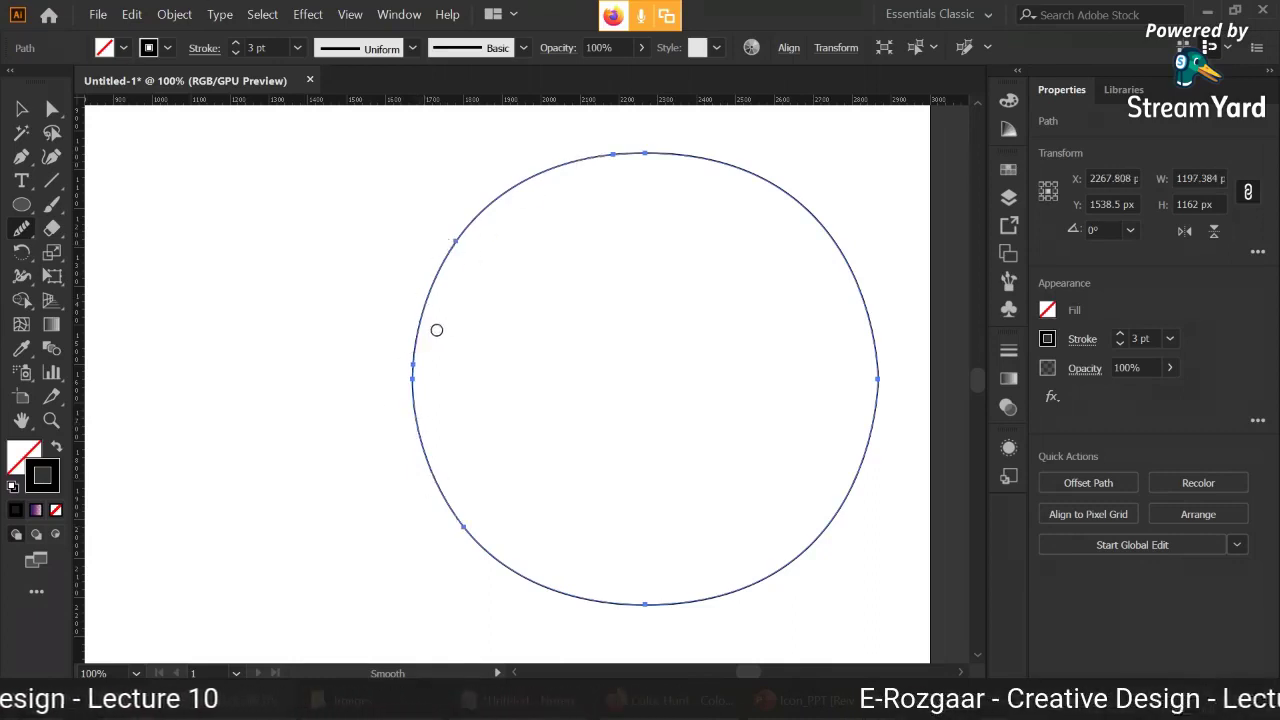
pyautogui.click(16, 112)
pyautogui.click(340, 340)
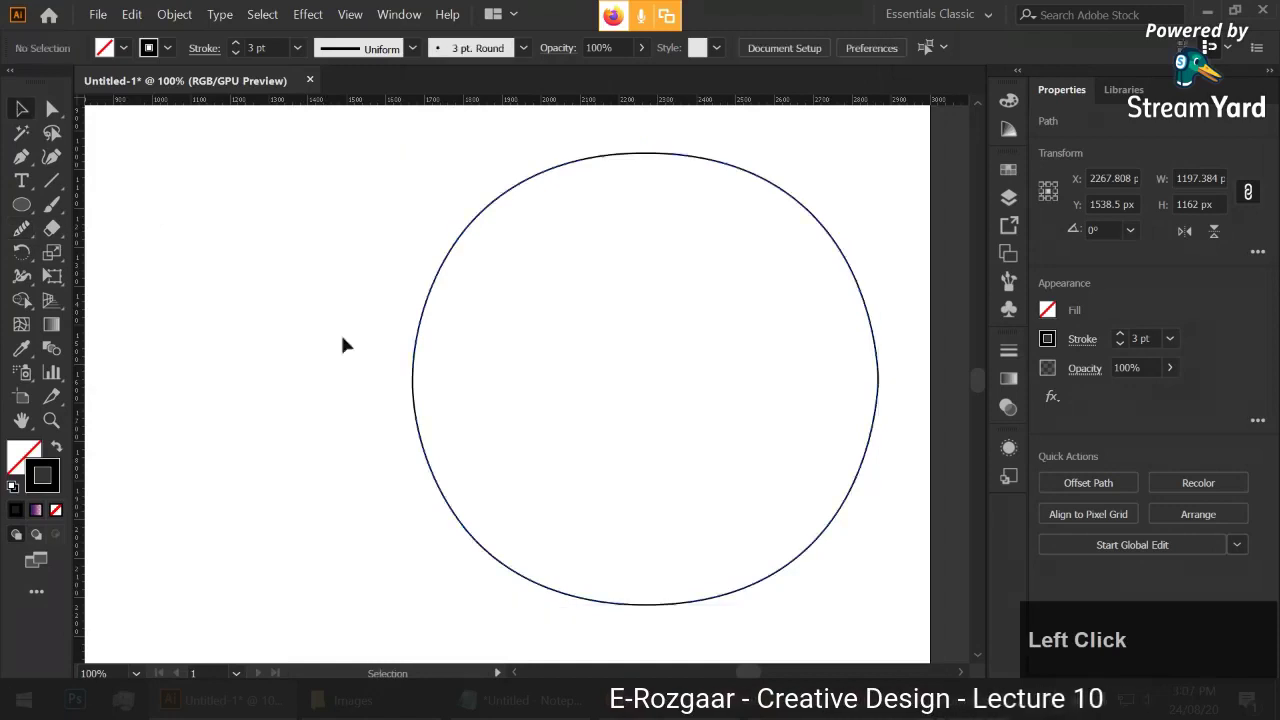
# - Select the circle again and smooth its right edge with the Smooth tool
pyautogui.moveTo(792, 302); pyautogui.dragTo(580, 303)
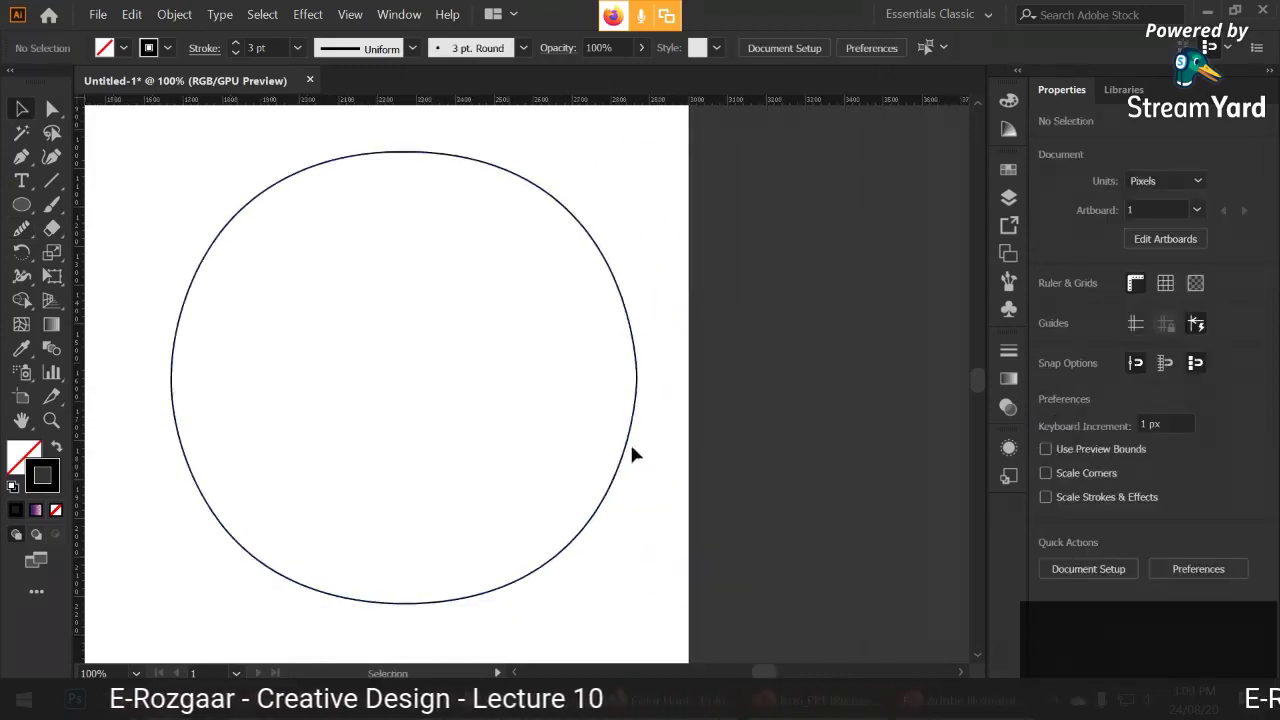
pyautogui.click(564, 214)
pyautogui.click(52, 108)
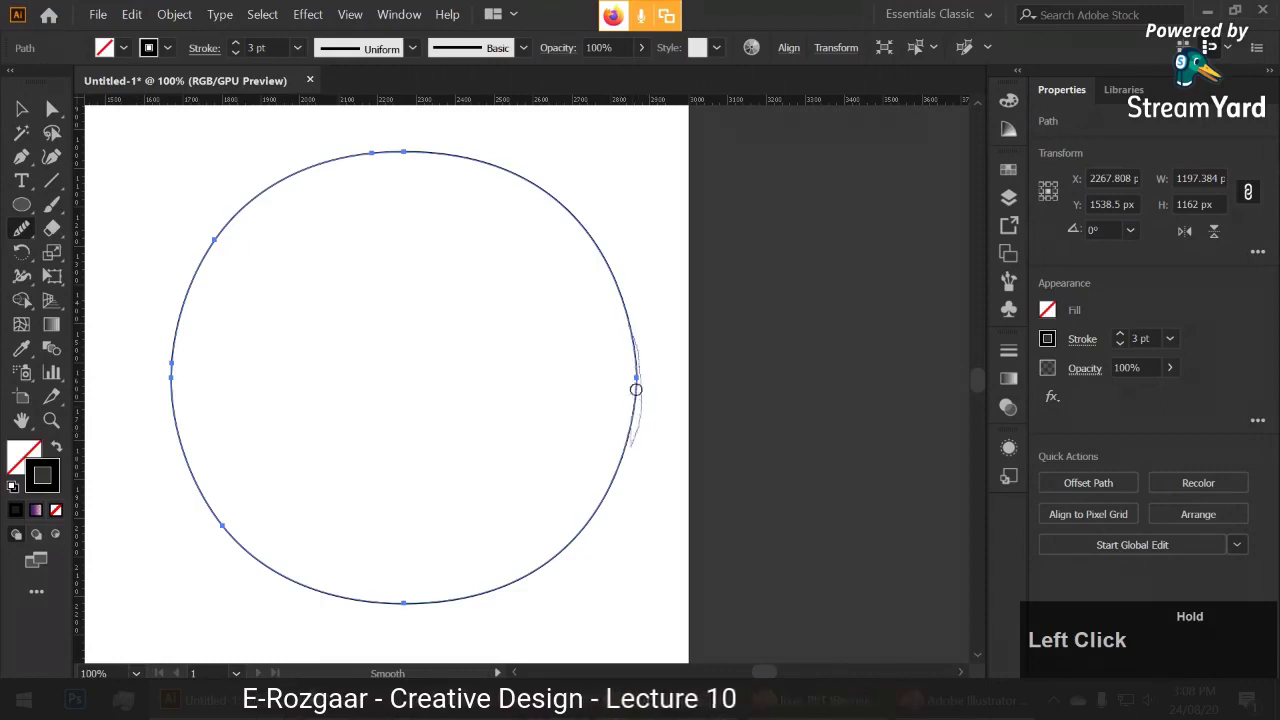
pyautogui.moveTo(638, 348); pyautogui.dragTo(630, 278)
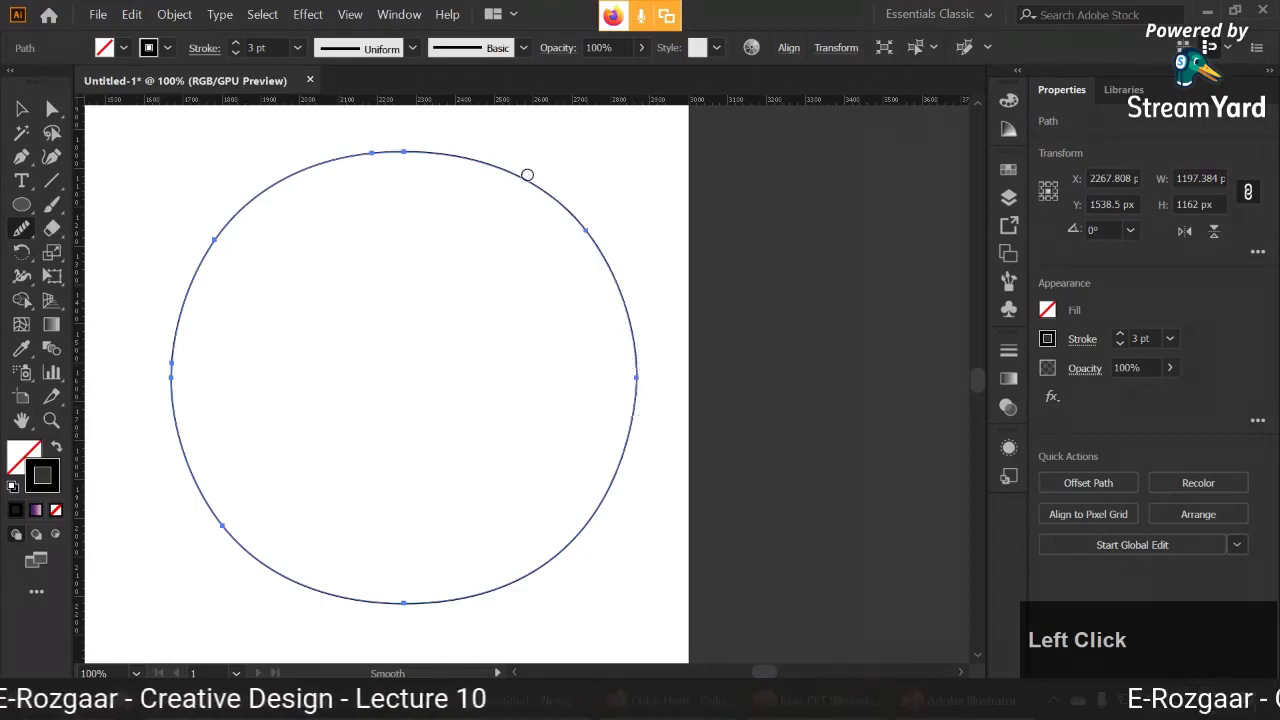
pyautogui.click(21, 108)
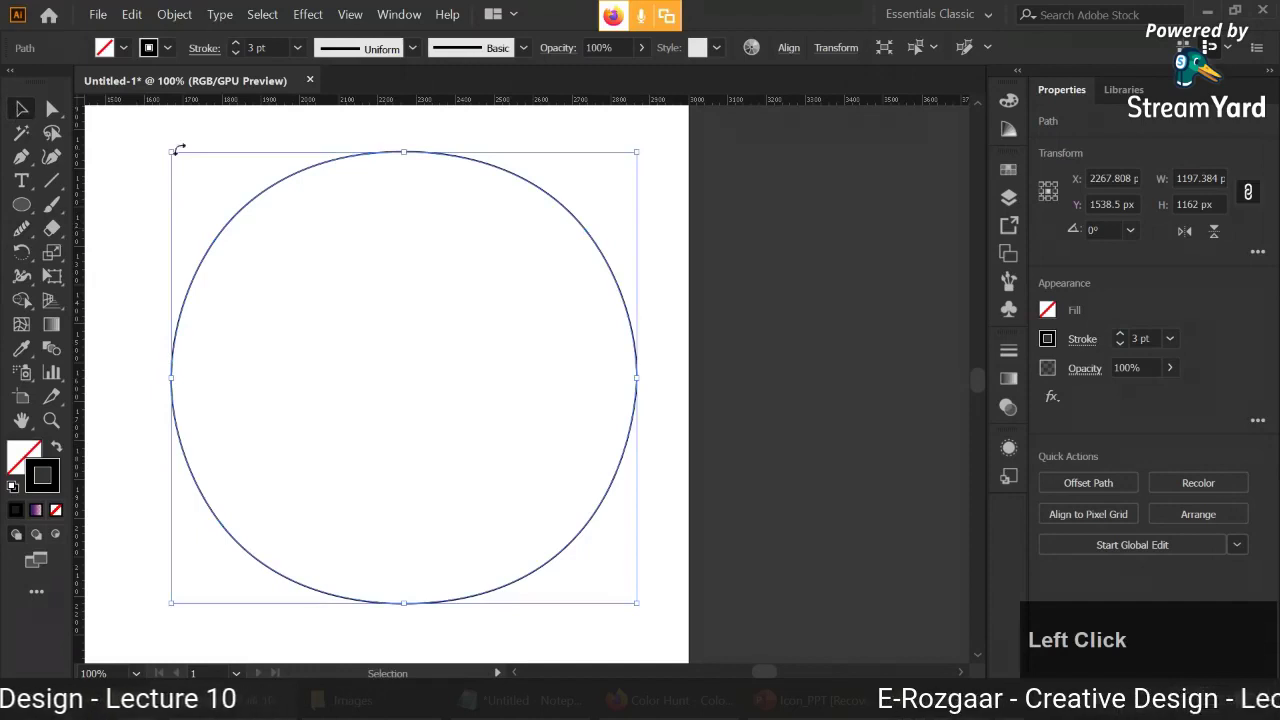
pyautogui.click(236, 143)
# - Try pulling the circle's upper-left, left and lower-left anchor points outward with the Direct Selection tool
pyautogui.click(425, 153)
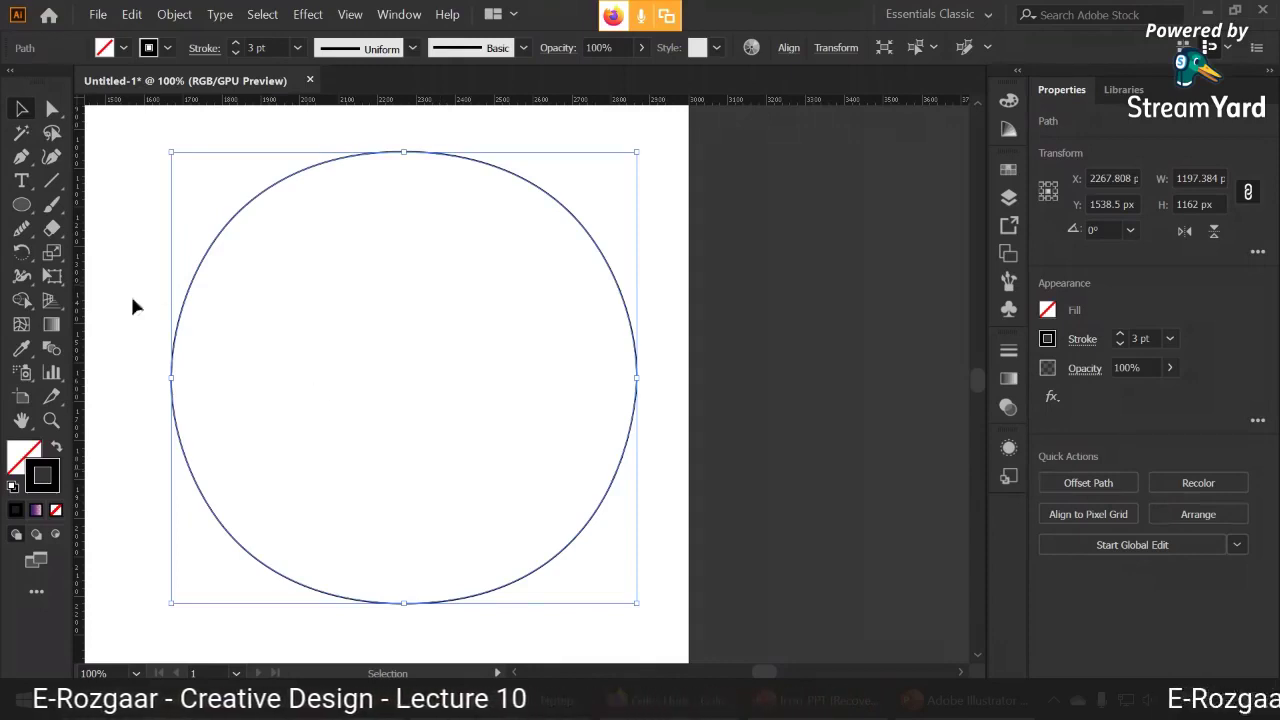
pyautogui.moveTo(356, 384); pyautogui.dragTo(601, 367)
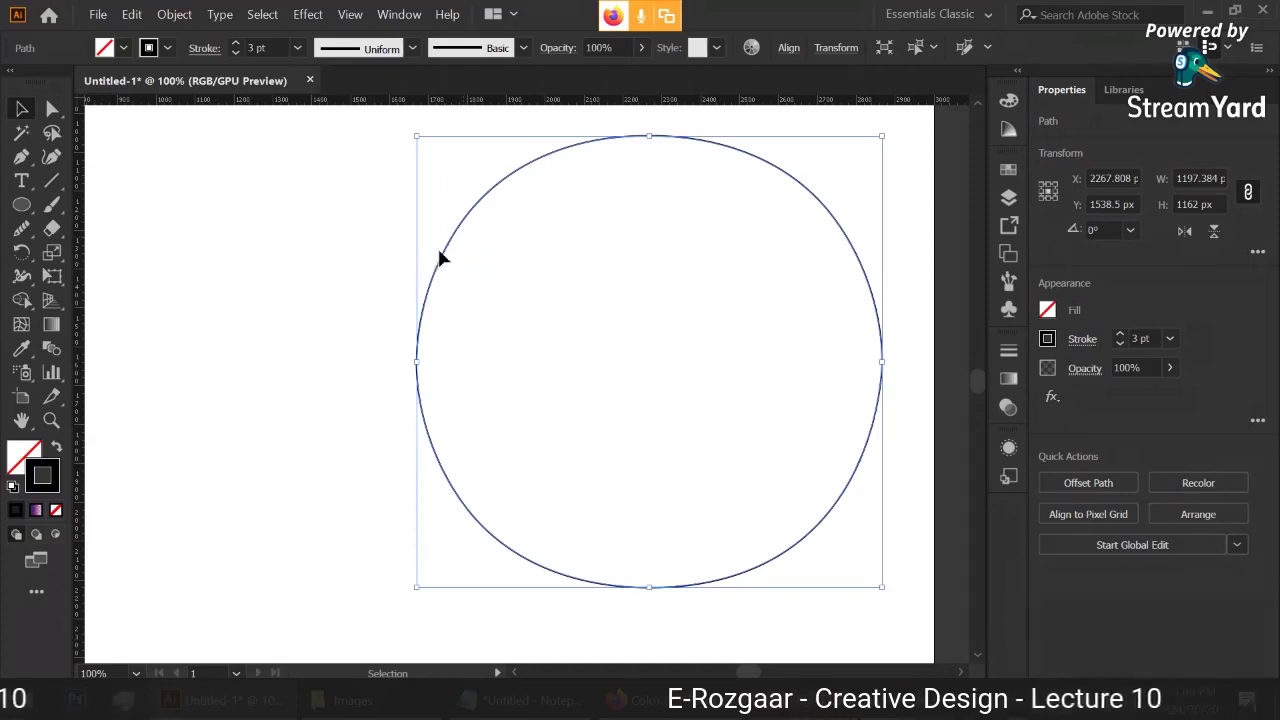
pyautogui.click(52, 111)
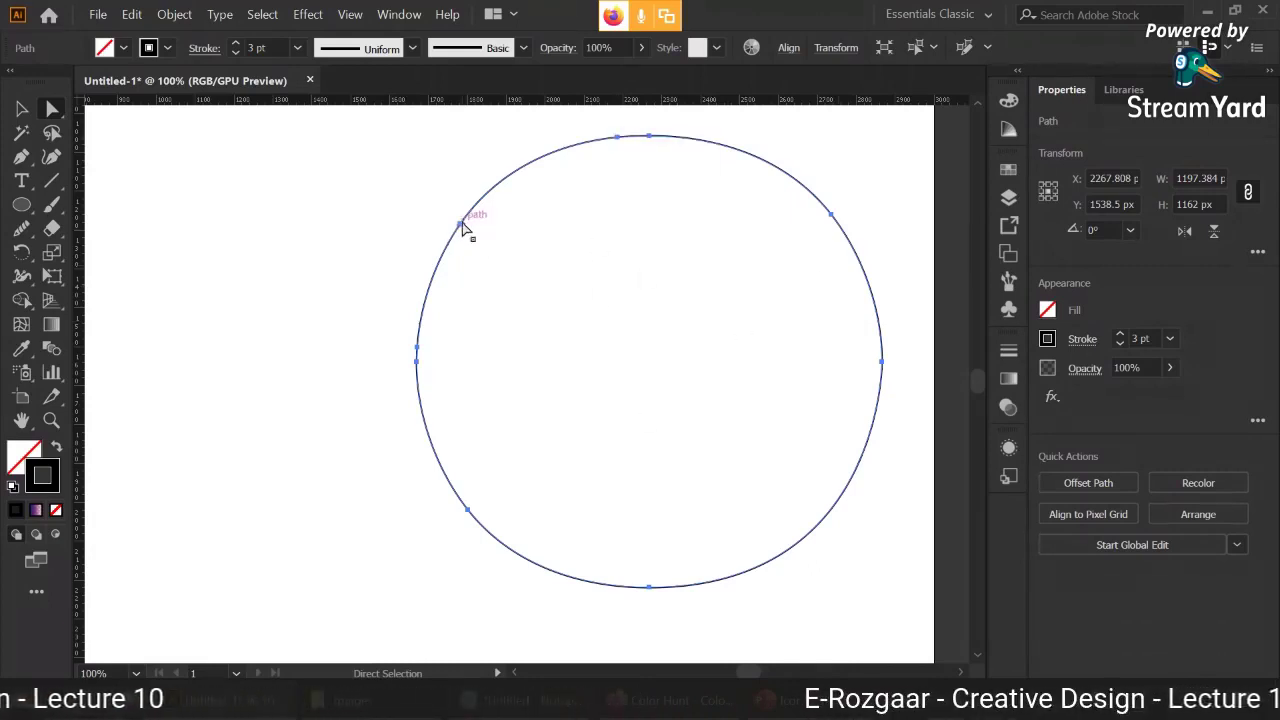
pyautogui.click(419, 350)
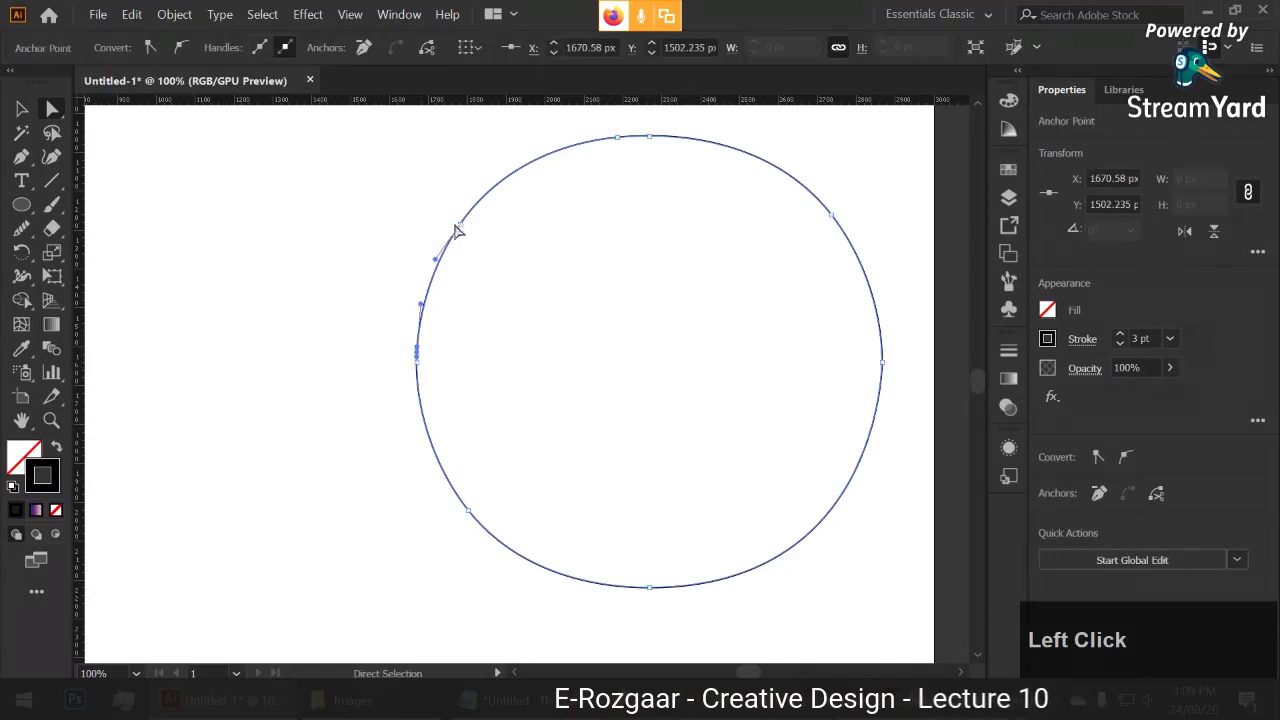
pyautogui.moveTo(461, 225); pyautogui.dragTo(450, 206)
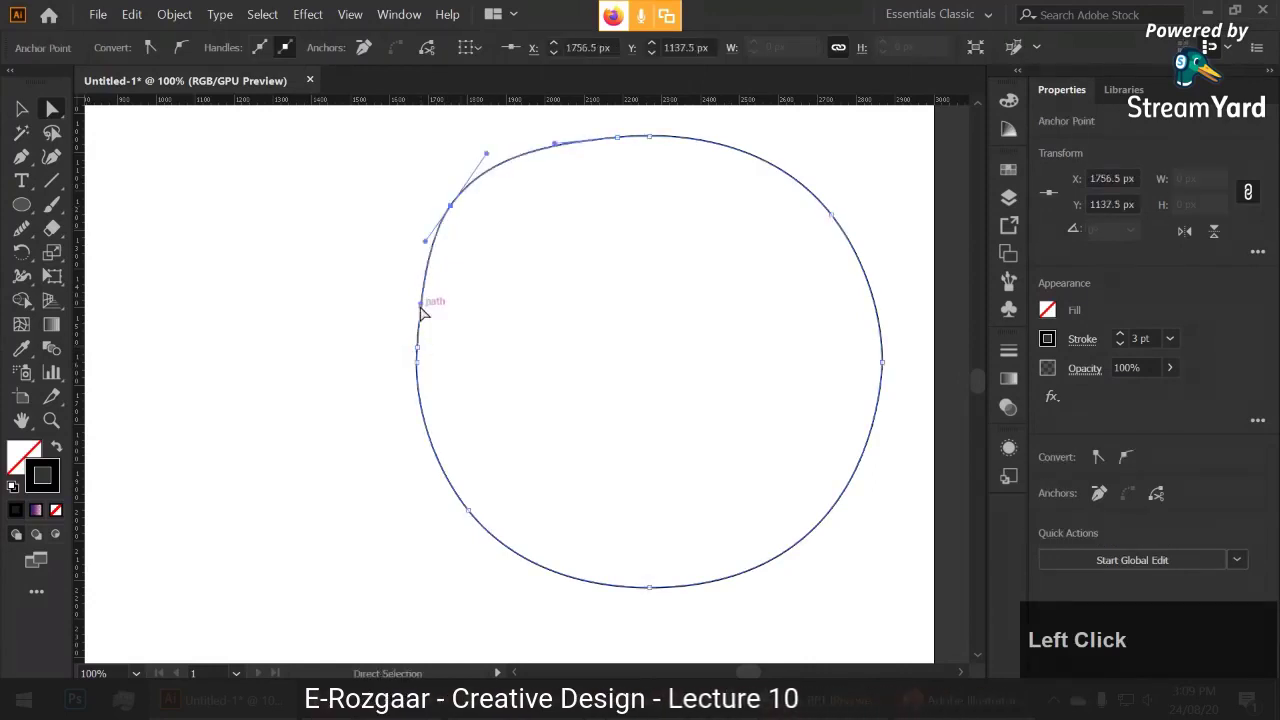
pyautogui.moveTo(419, 351); pyautogui.dragTo(412, 388)
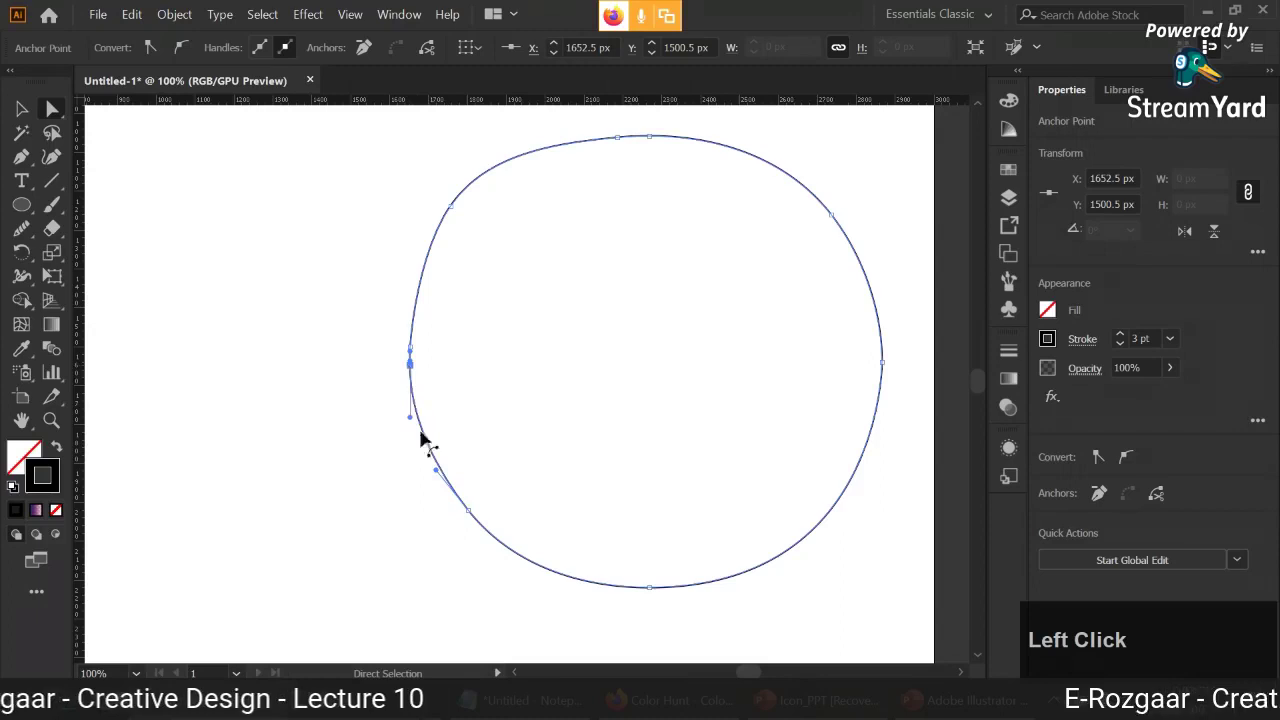
pyautogui.click(470, 516)
# - Undo the anchor point edits, the smoothing and the last move, restoring the circle's original four-anchor path
pyautogui.hotkey('ctrl', 'z')
pyautogui.hotkey('ctrl', 'z')
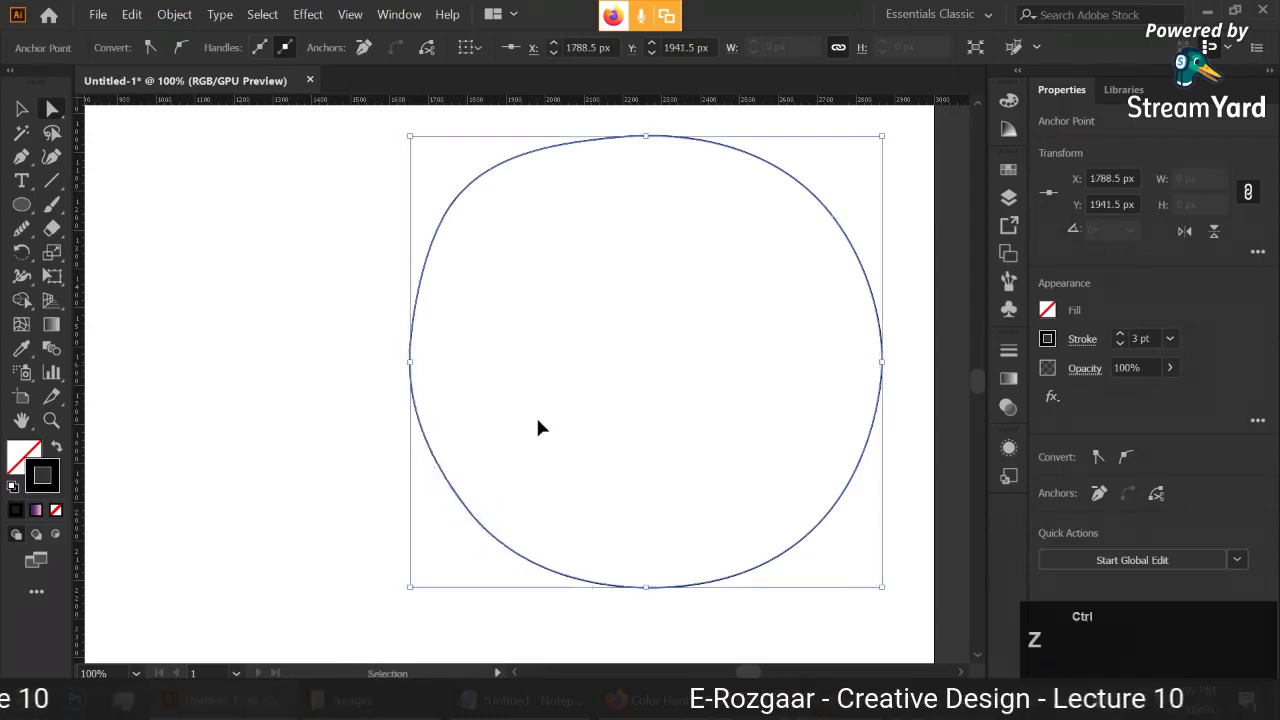
pyautogui.hotkey('ctrl', 'z')
pyautogui.hotkey('ctrl', 'z')
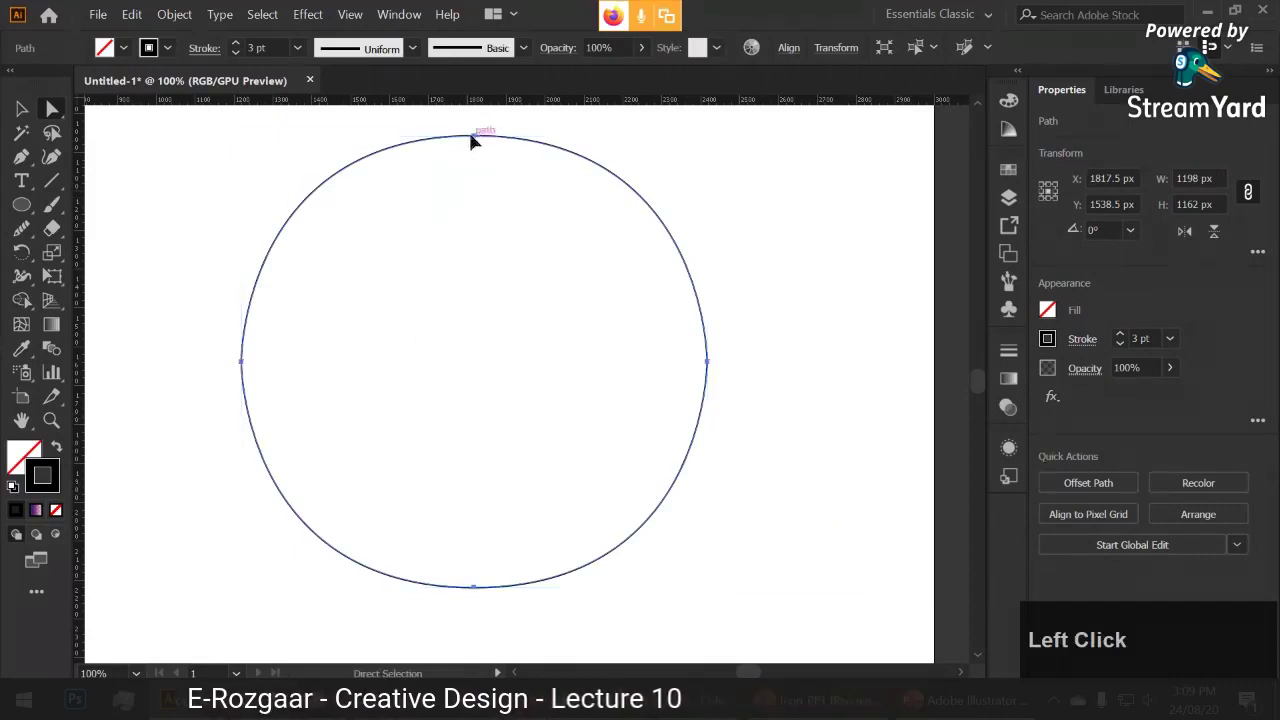
# - Try pulling the circle's right anchor point outward and its left anchor point inward with the Direct Selection tool, and deselect the shape
pyautogui.moveTo(707, 362); pyautogui.dragTo(736, 369)
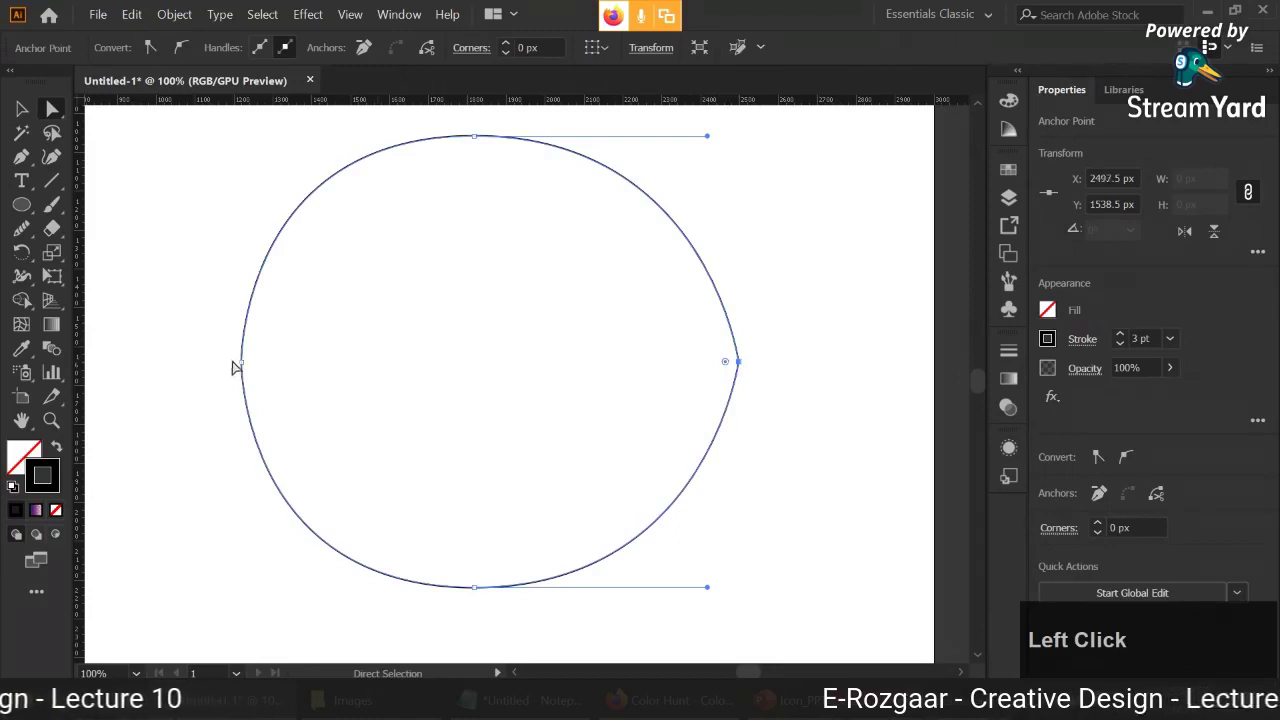
pyautogui.moveTo(242, 362); pyautogui.dragTo(501, 358)
pyautogui.moveTo(741, 369); pyautogui.dragTo(898, 360)
pyautogui.click(21, 108)
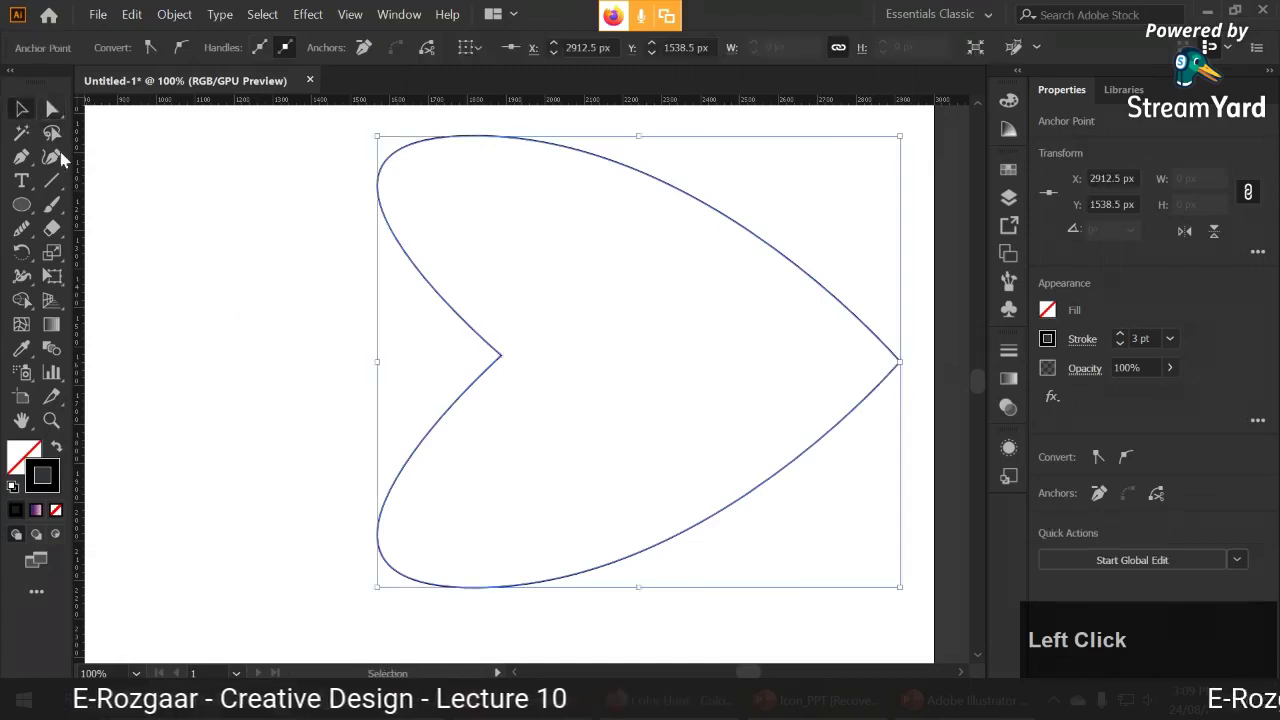
pyautogui.scroll(-2, 313, 340)
pyautogui.click(283, 355)
# - Undo the last two anchor point moves and smooth the circle's left edge with the Smooth tool
pyautogui.hotkey('ctrl', 'z')
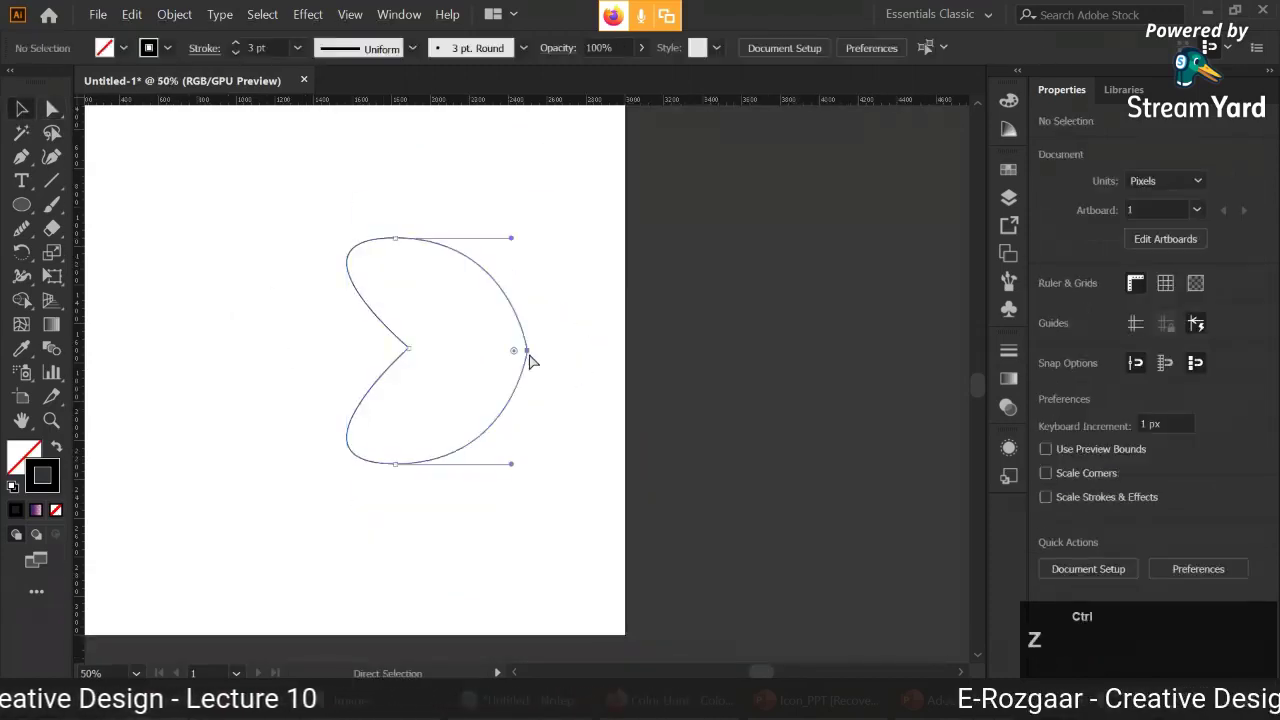
pyautogui.hotkey('ctrl', 'z')
pyautogui.scroll(1, 548, 404)
pyautogui.click(21, 228)
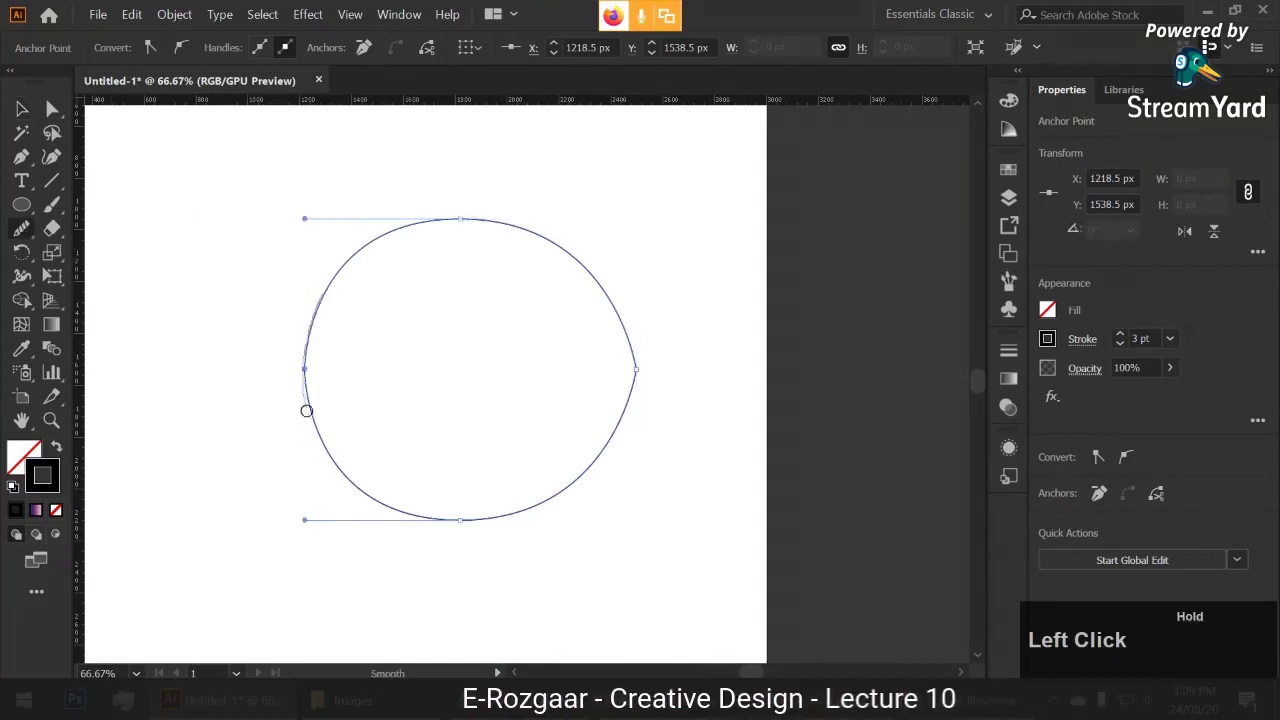
pyautogui.moveTo(306, 410); pyautogui.dragTo(269, 377)
# - Try pulling the smoothed circle's left anchor point inward and reshaping the lower-left curve with the Direct Selection tool
pyautogui.click(52, 108)
pyautogui.scroll(1, 457, 254)
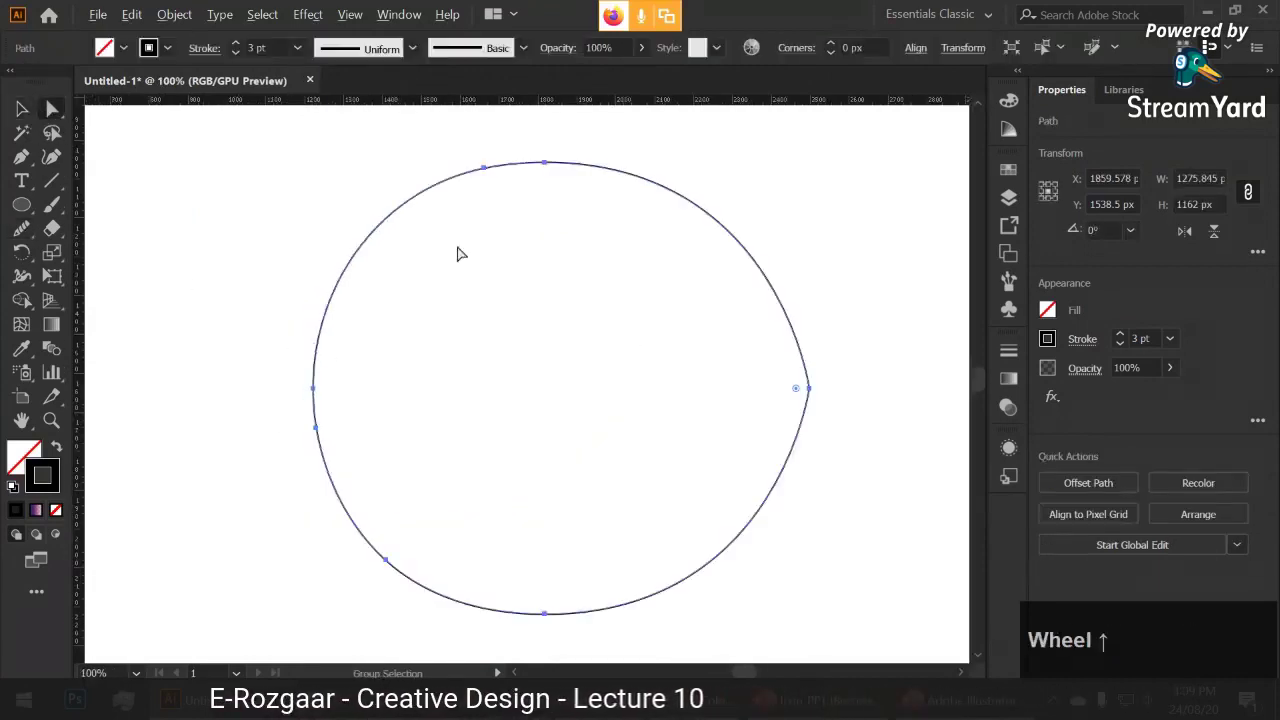
pyautogui.moveTo(316, 398); pyautogui.dragTo(400, 391)
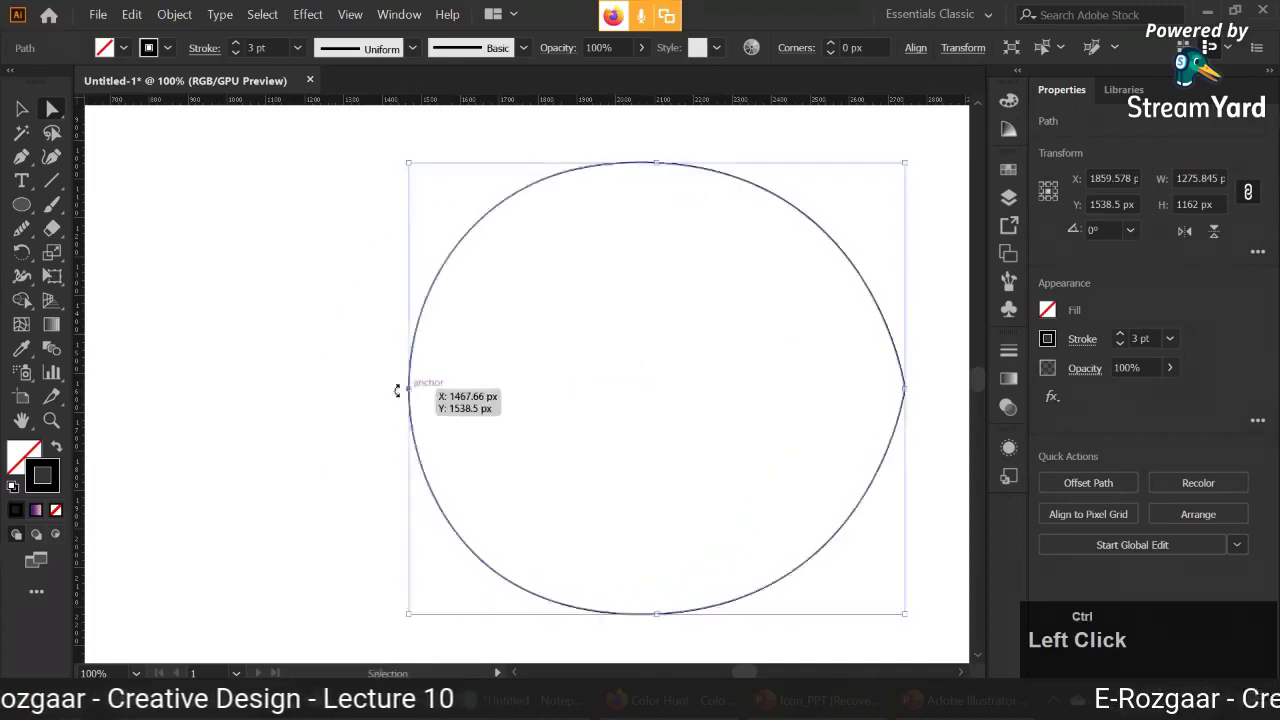
pyautogui.hotkey('ctrl', 'z')
pyautogui.moveTo(311, 394); pyautogui.dragTo(437, 471)
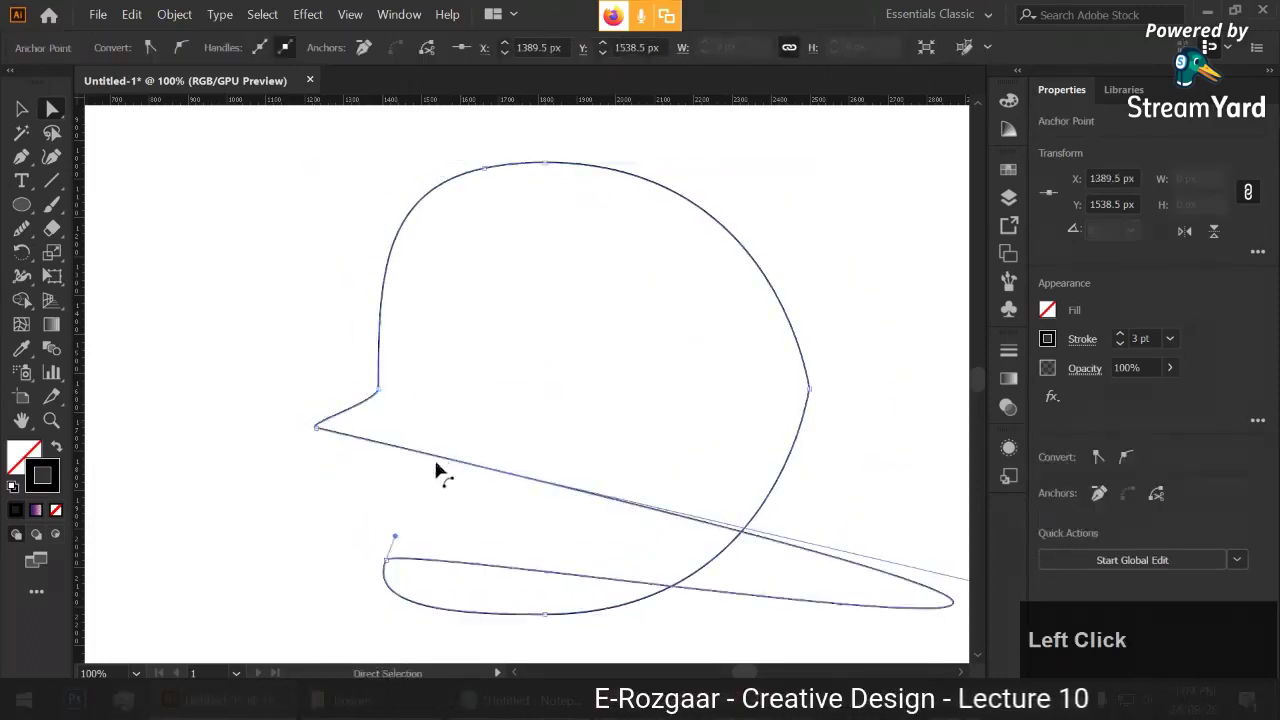
# - Undo the last edits to the left anchor point and lower-left curve, and deselect the circle
pyautogui.hotkey('ctrl', 'z')
pyautogui.hotkey('ctrl', 'z')
pyautogui.click(23, 110)
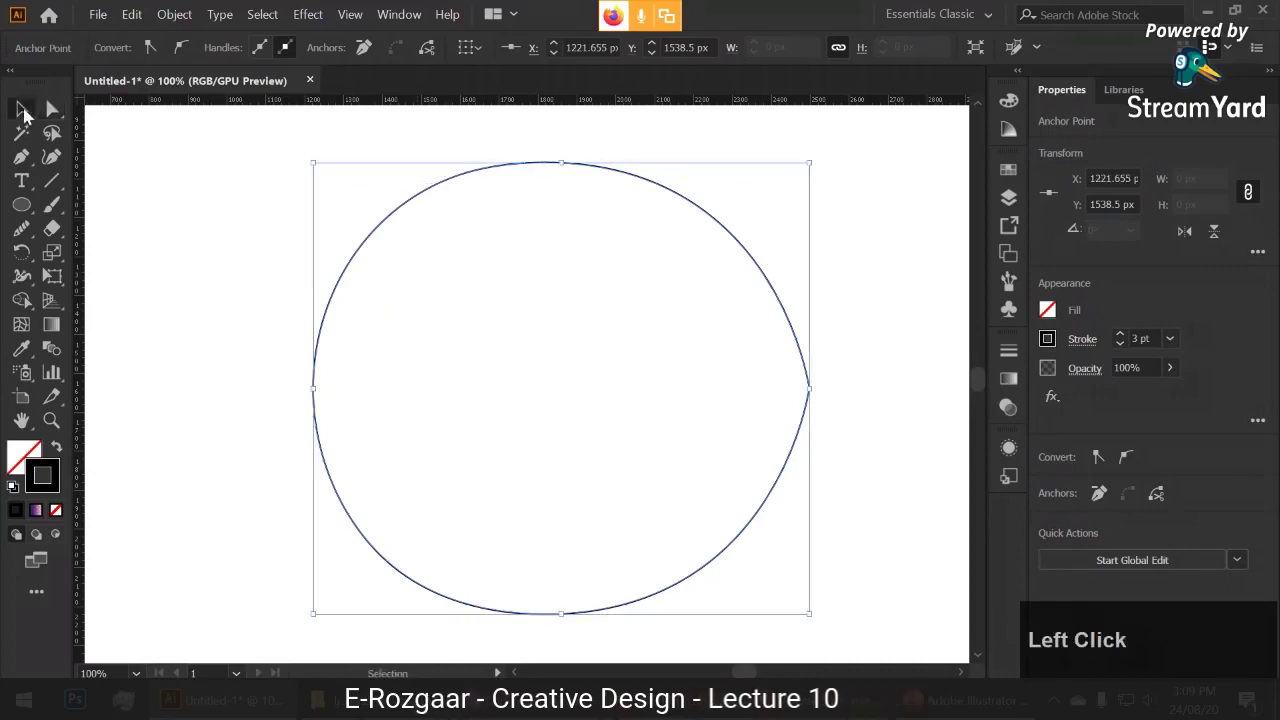
pyautogui.click(195, 304)
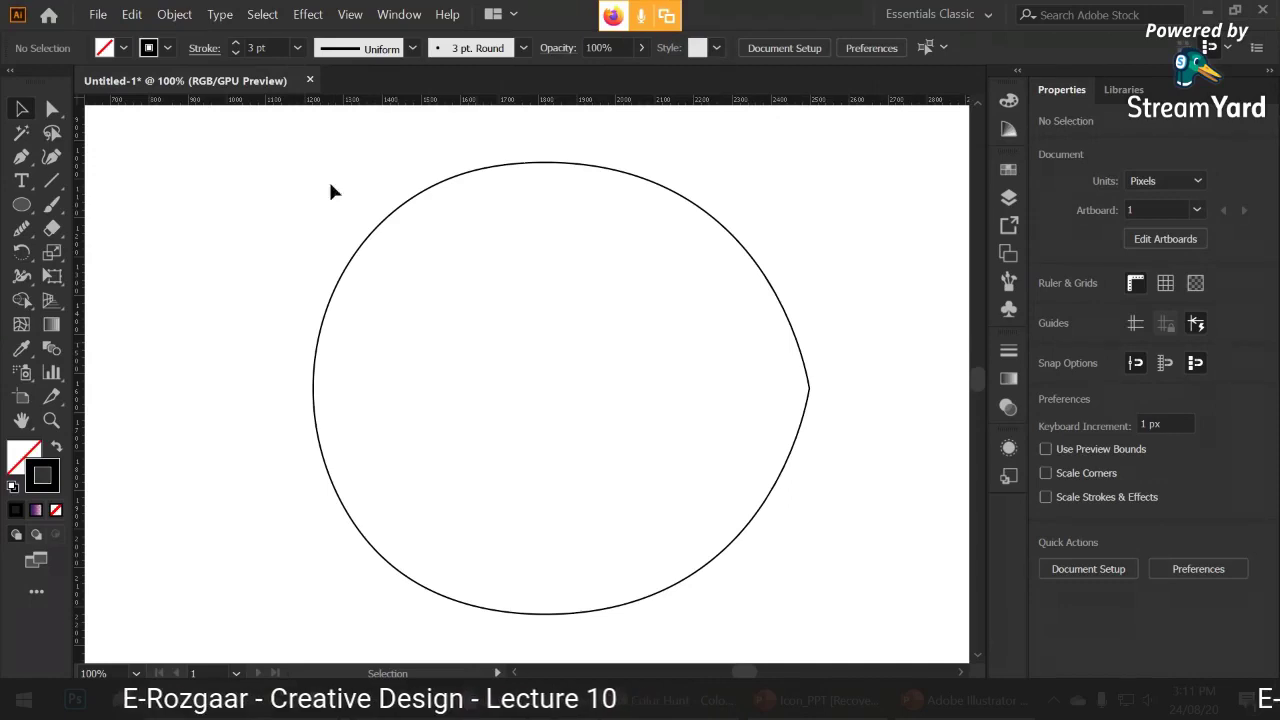
# - Delete the pointed circle on the artboard and the second circle lying outside the artboard
pyautogui.moveTo(285, 185); pyautogui.dragTo(894, 590)
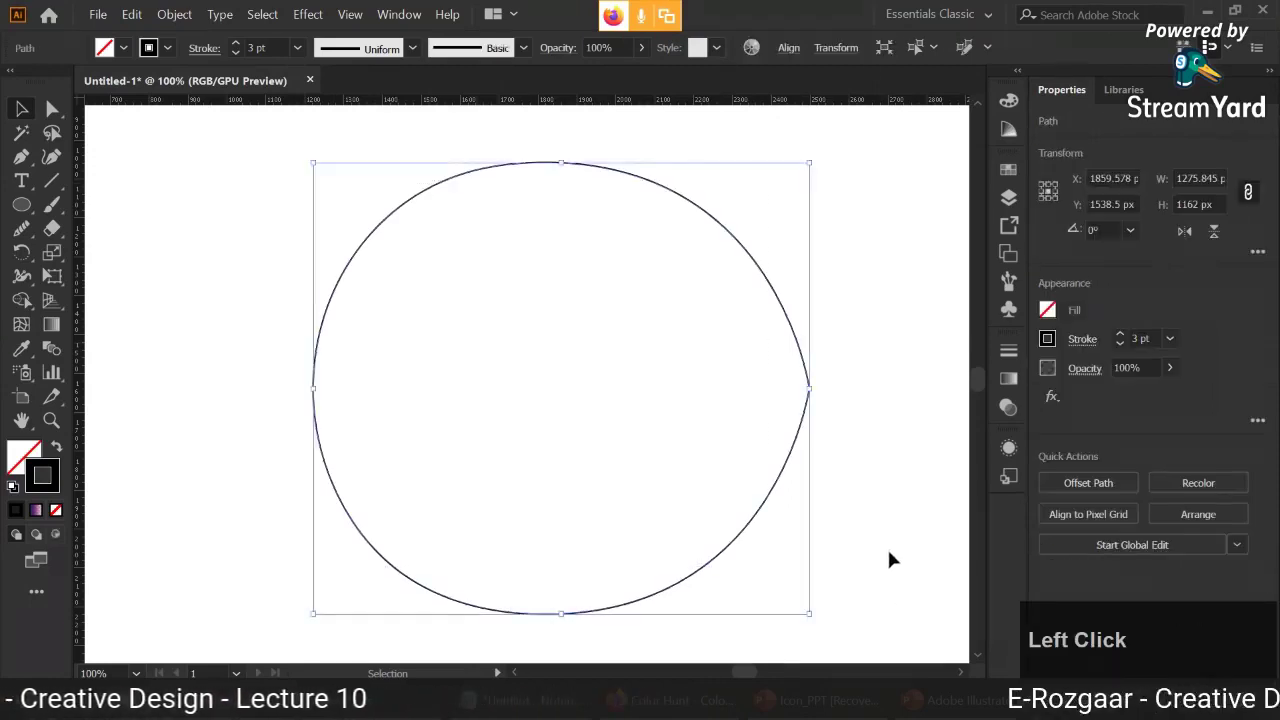
pyautogui.press('Delete')
pyautogui.scroll(-2, 531, 486)
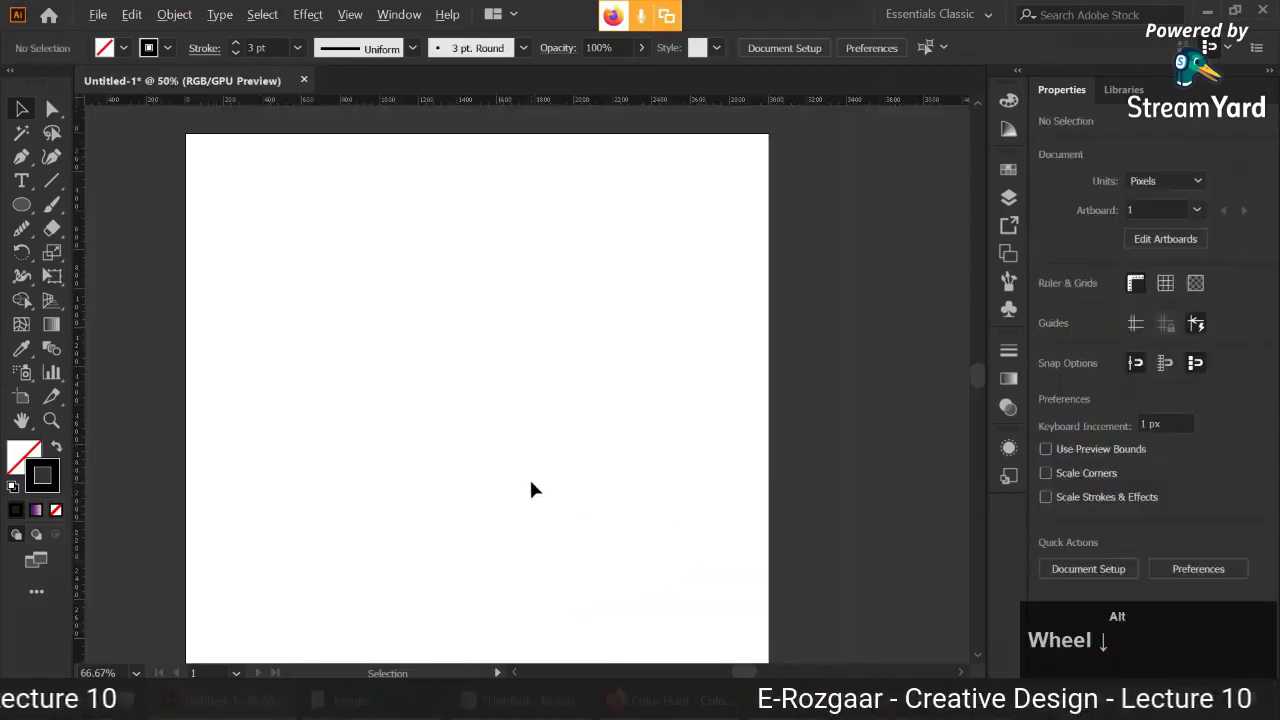
pyautogui.scroll(-1, 531, 489)
pyautogui.scroll(1, 531, 489)
pyautogui.scroll(-1, 531, 490)
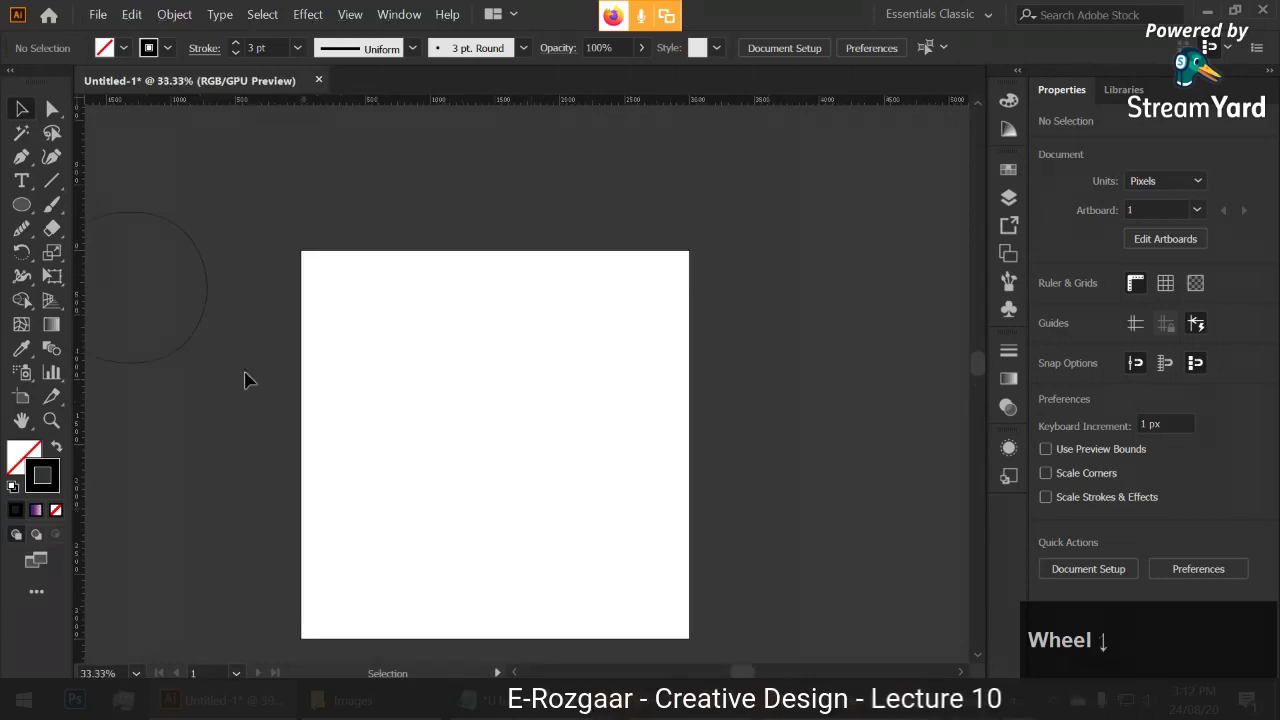
pyautogui.moveTo(215, 359); pyautogui.dragTo(449, 409)
pyautogui.moveTo(212, 280); pyautogui.dragTo(346, 311)
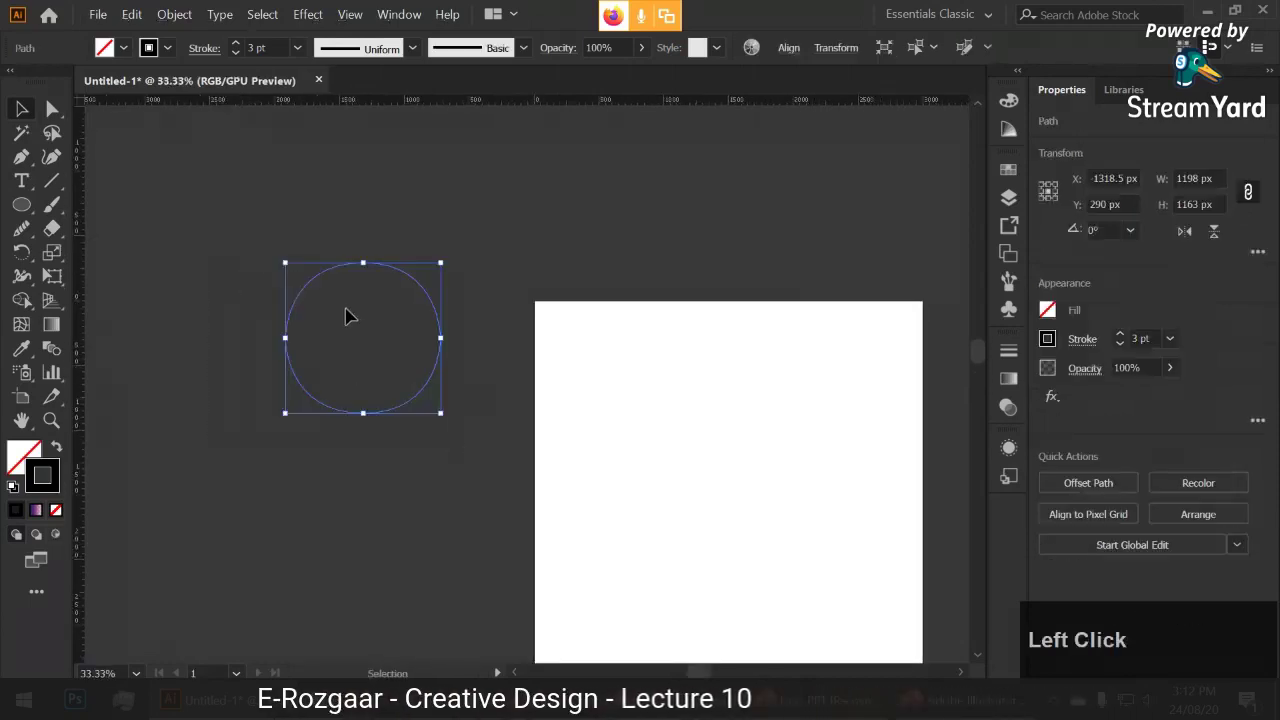
pyautogui.press('Delete')
pyautogui.moveTo(681, 512); pyautogui.dragTo(489, 374)
pyautogui.scroll(1, 535, 372)
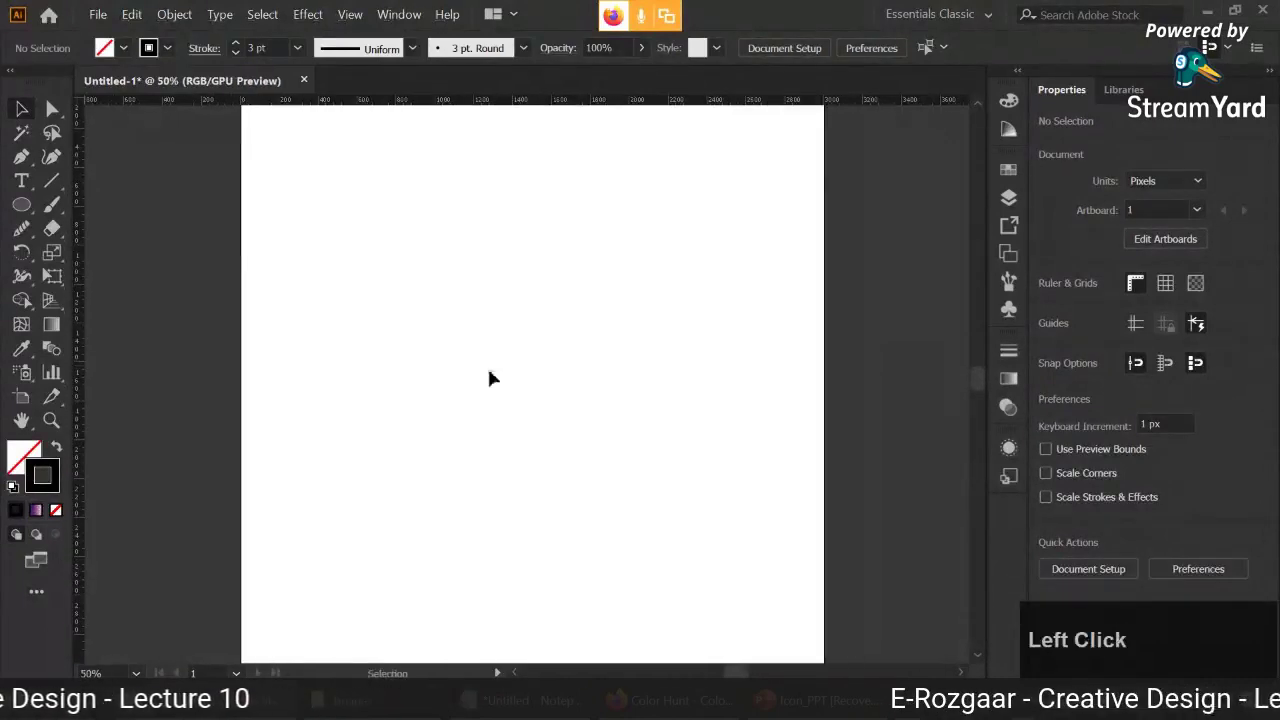
# - Switch to File Explorer and open the Workshop folder inside the Tool folder of Classes on the Work (D:) drive
pyautogui.hotkey('alt', 'Left')
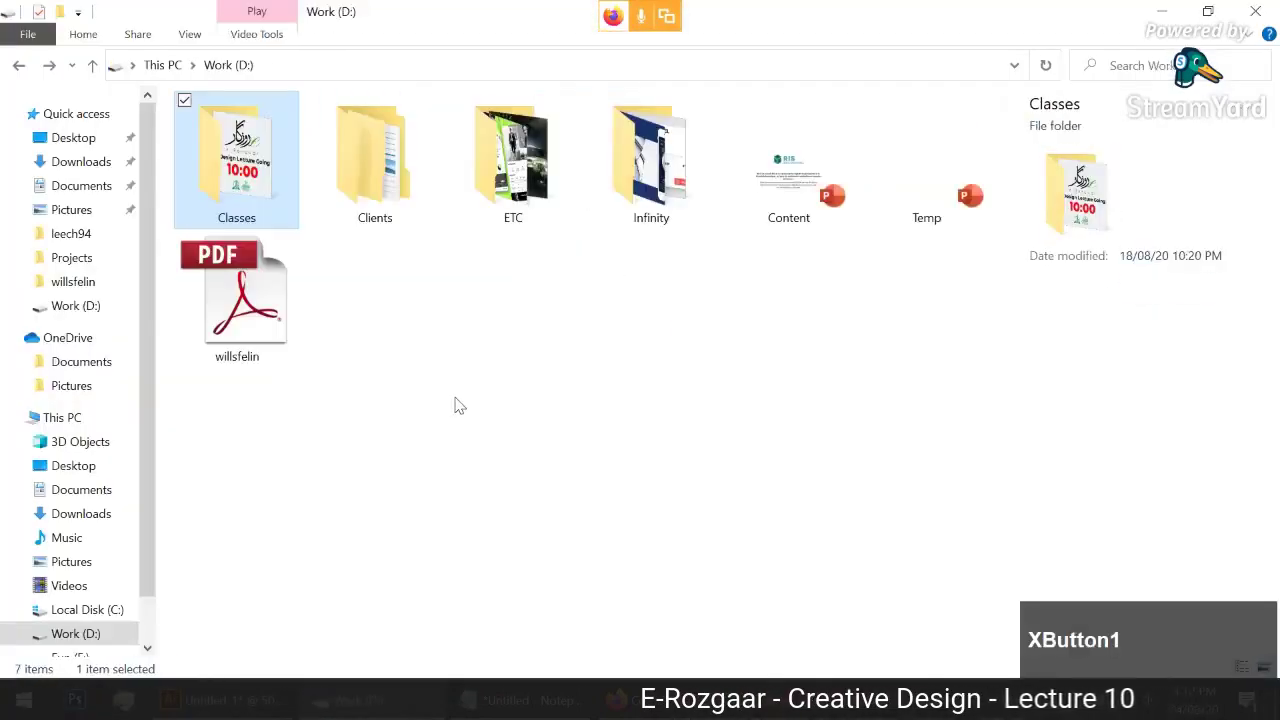
pyautogui.hotkey('alt', 'Right')
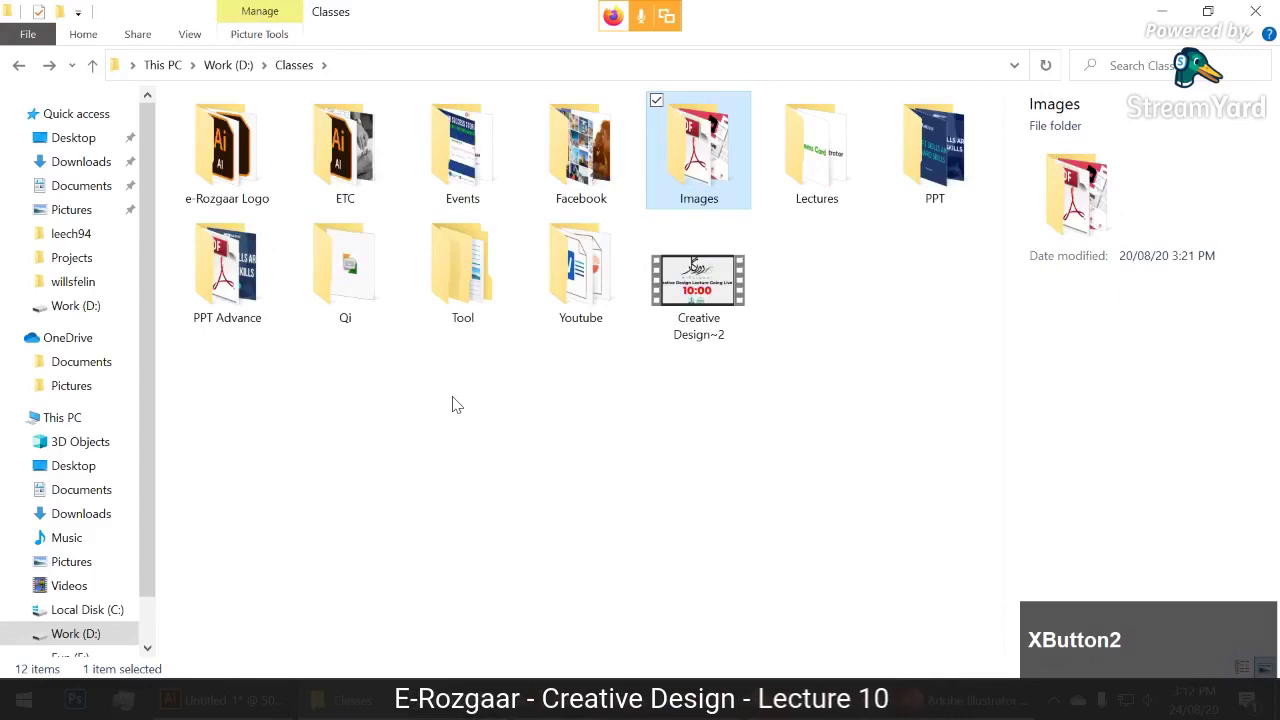
pyautogui.doubleClick(465, 285)
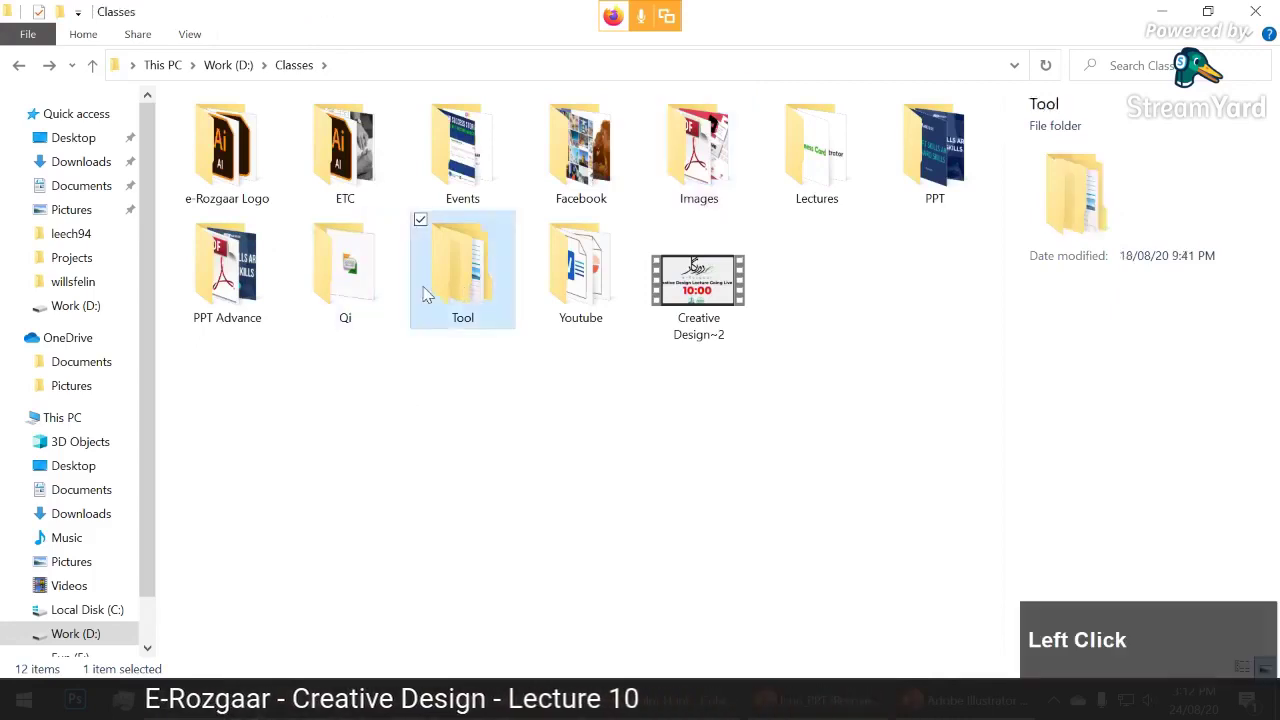
pyautogui.click(276, 541)
pyautogui.doubleClick(276, 541)
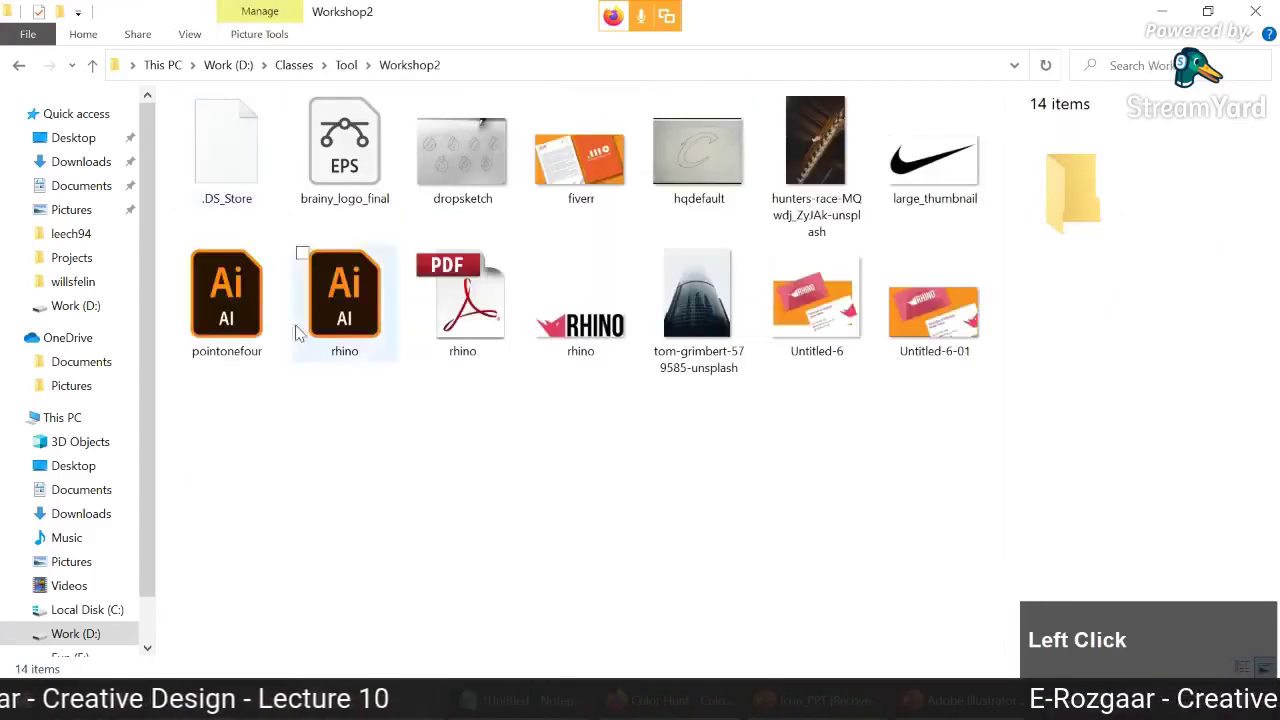
pyautogui.hotkey('alt', 'Left')
pyautogui.doubleClick(240, 514)
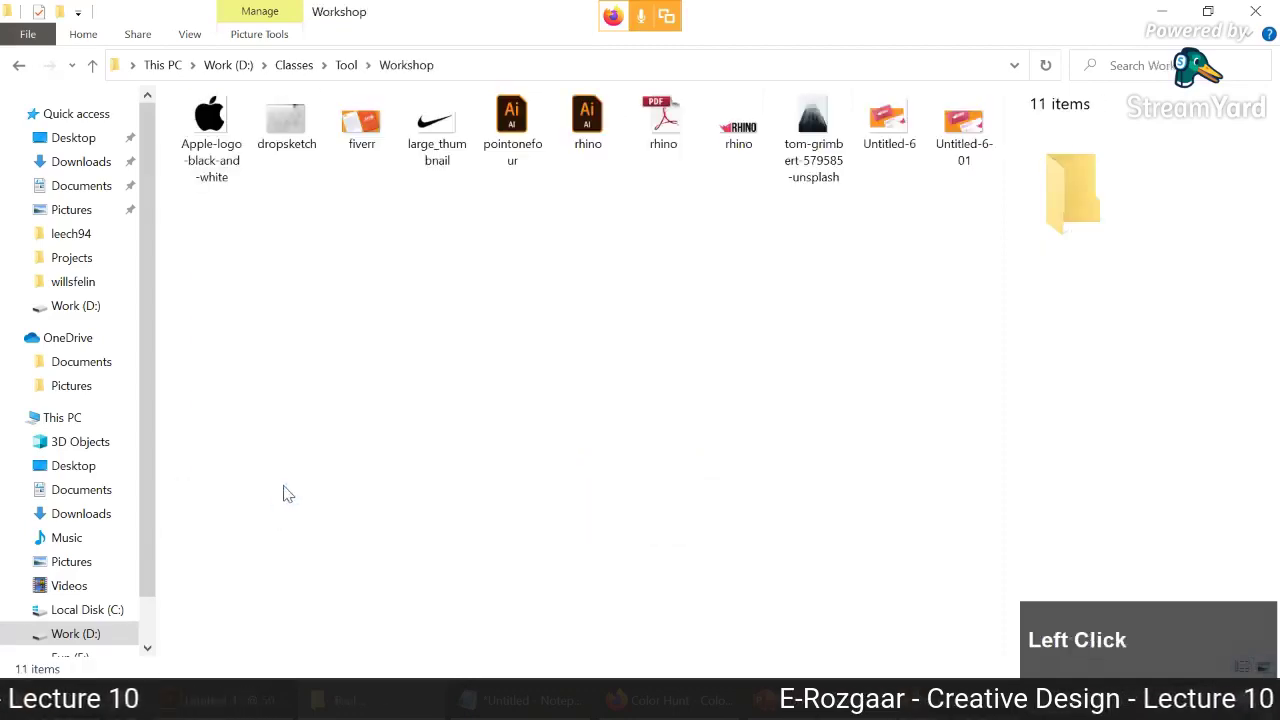
# - Place the black Apple logo image from the Workshop folder on the Illustrator artboard and embed it
pyautogui.moveTo(211, 140); pyautogui.dragTo(530, 402)
pyautogui.click(723, 369)
pyautogui.click(650, 345)
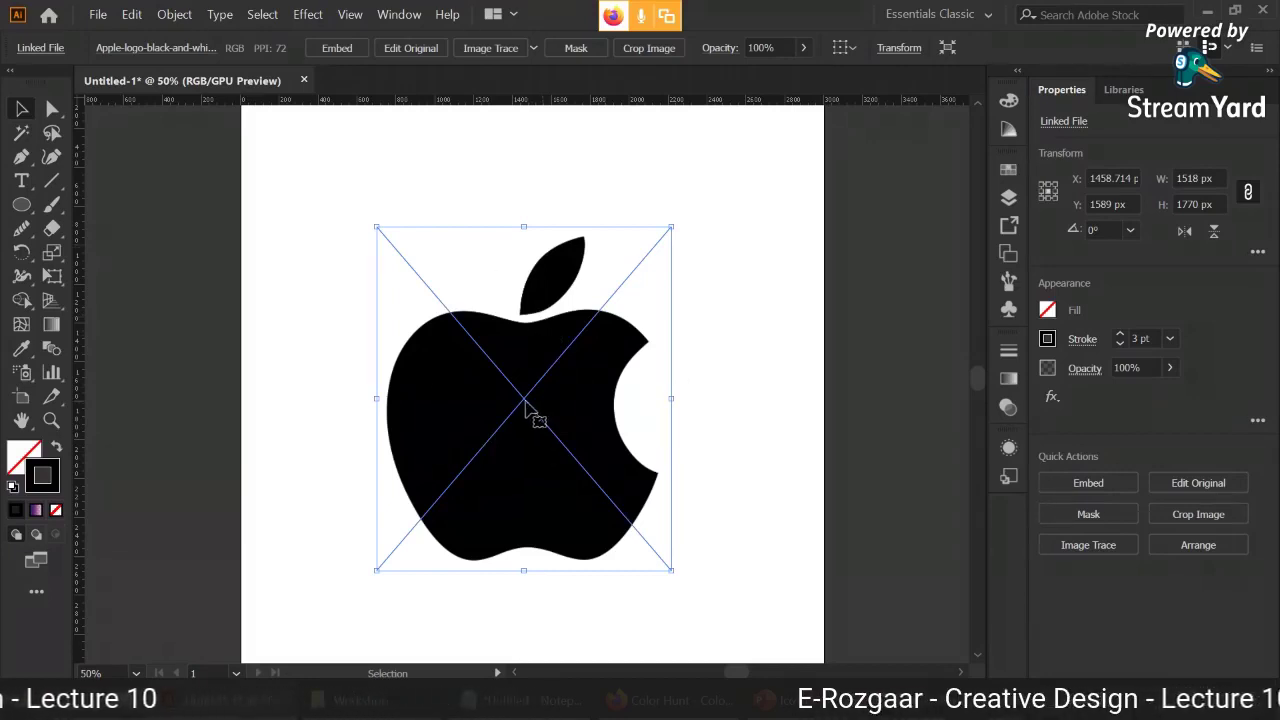
pyautogui.click(343, 49)
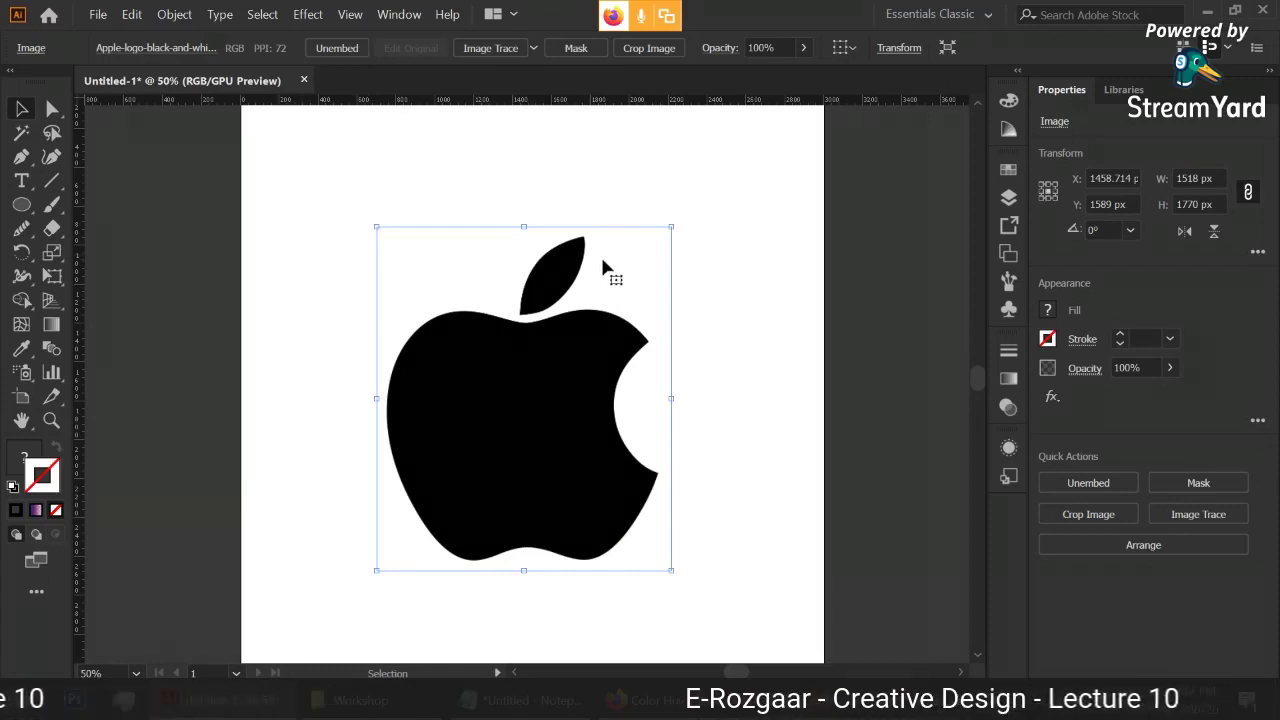
# - Reposition the embedded Apple logo near the artboard's center, at about X 1469 px and Y 1500 px, and deselect it
pyautogui.moveTo(586, 314); pyautogui.dragTo(509, 363)
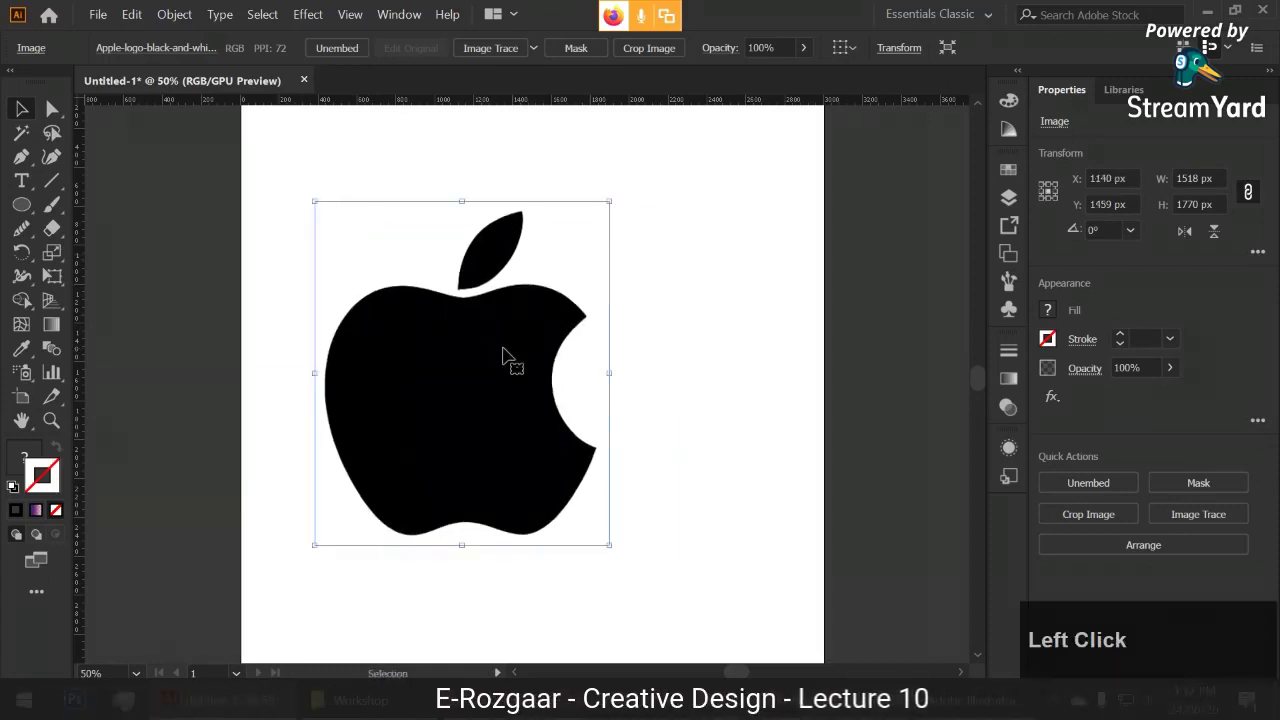
pyautogui.click(686, 318)
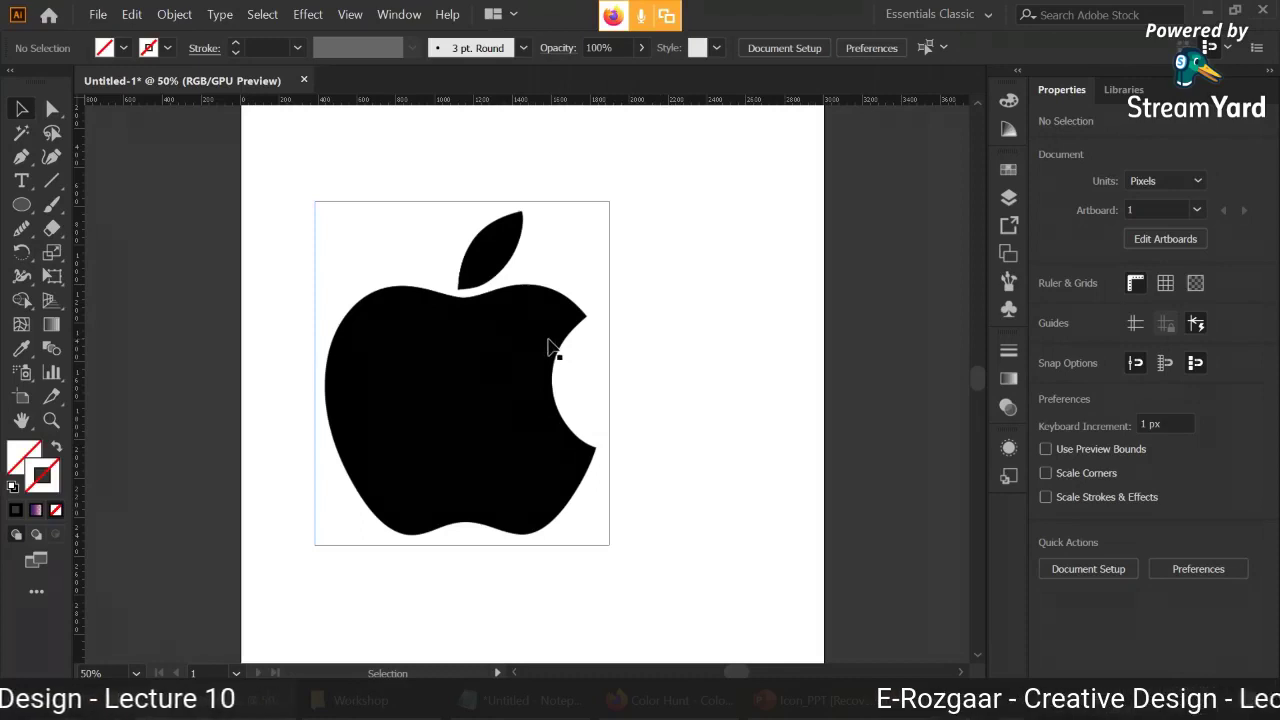
pyautogui.moveTo(523, 351); pyautogui.dragTo(733, 310)
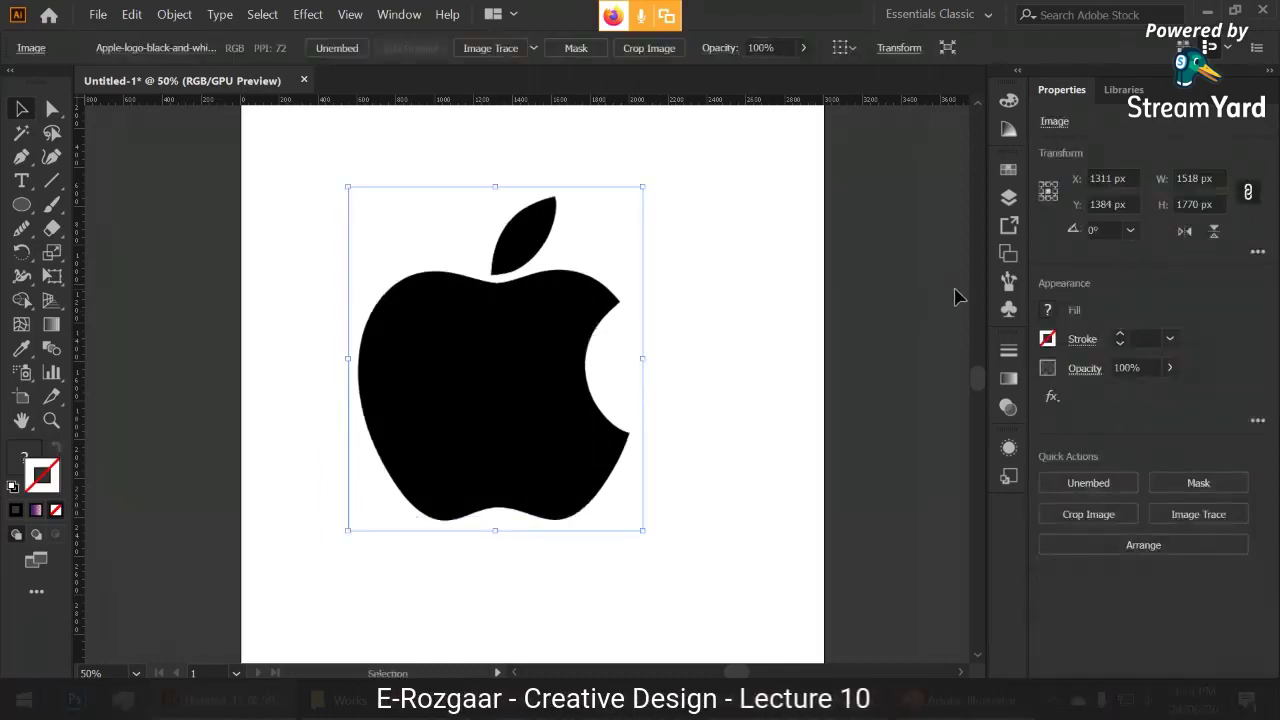
pyautogui.click(671, 331)
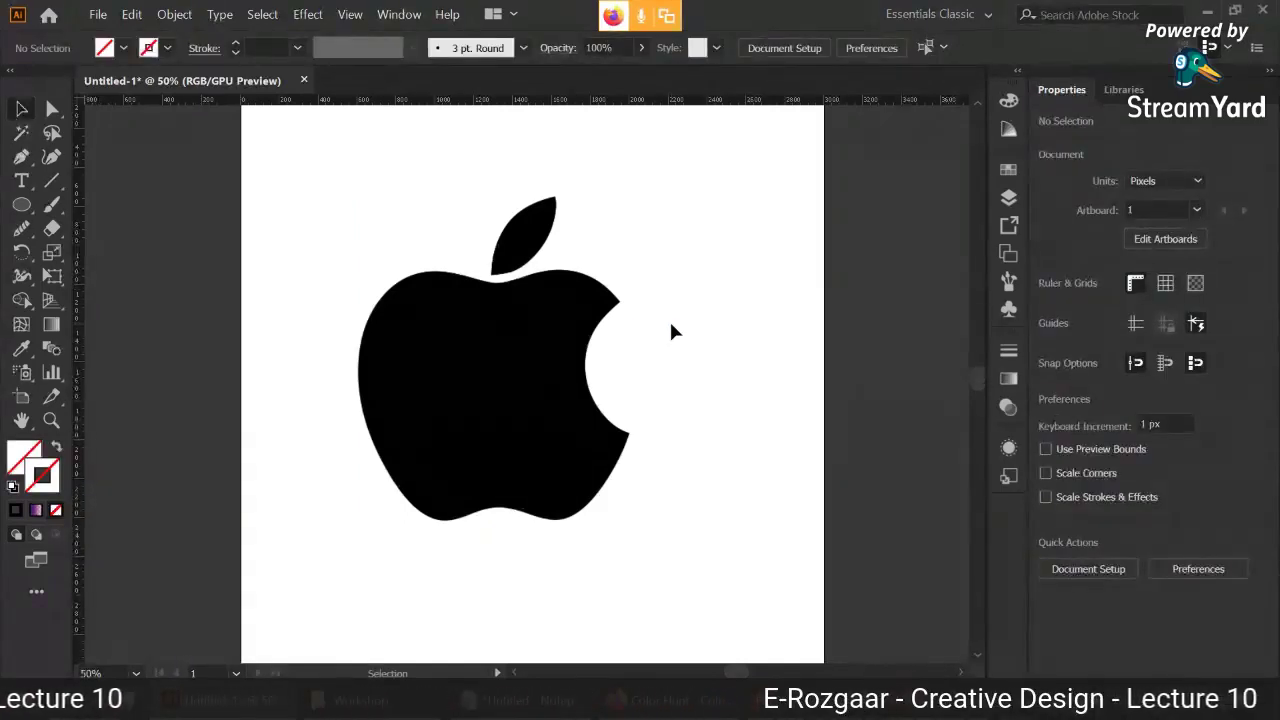
pyautogui.click(602, 375)
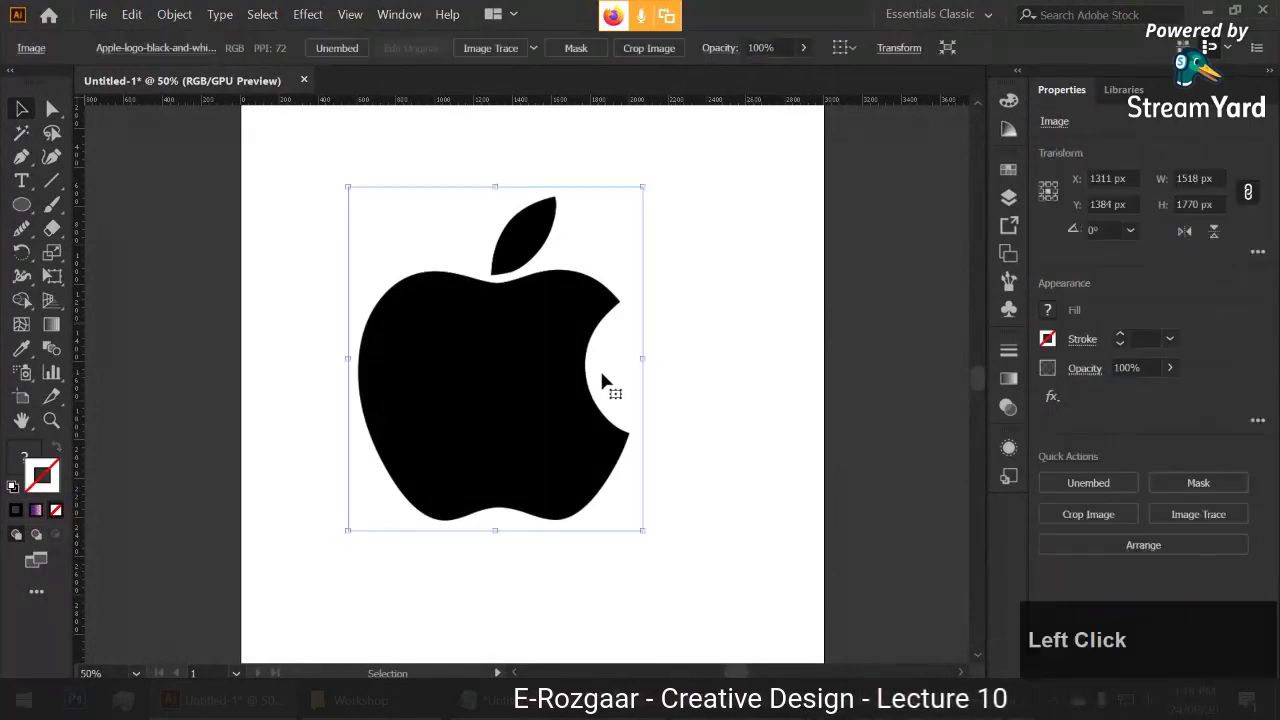
pyautogui.moveTo(555, 372); pyautogui.dragTo(586, 395)
pyautogui.click(735, 341)
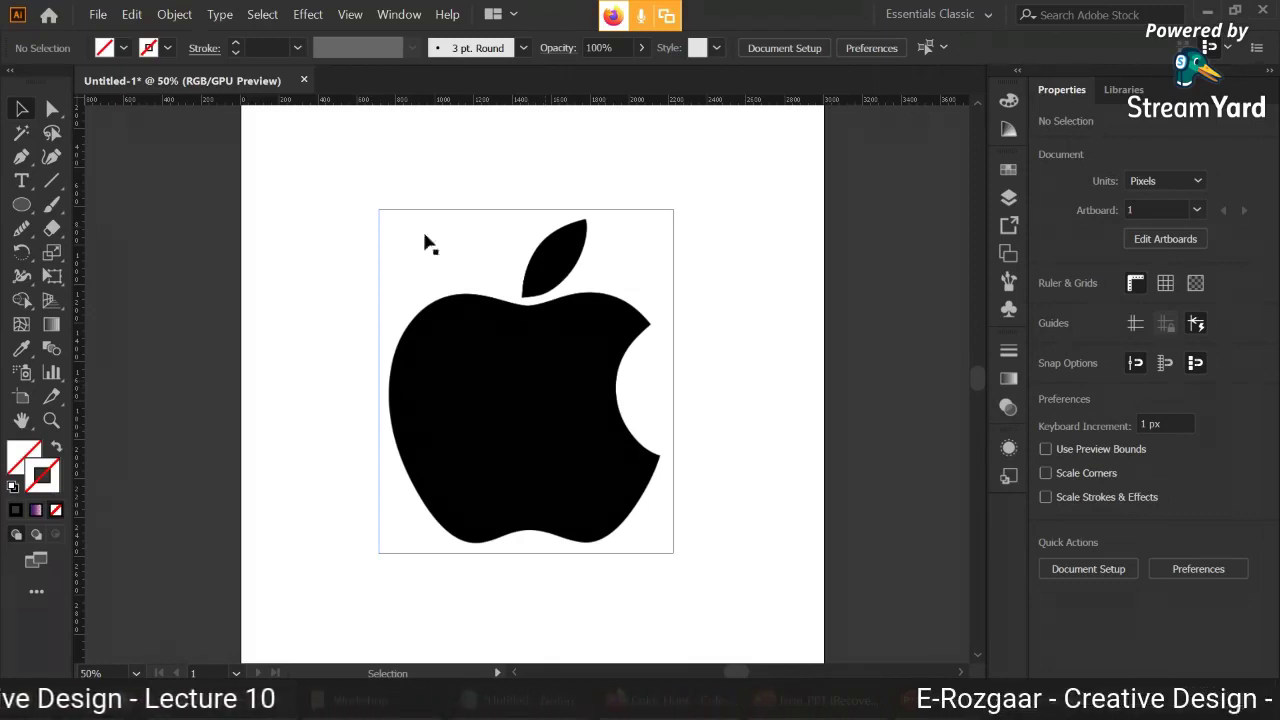
pyautogui.click(758, 368)
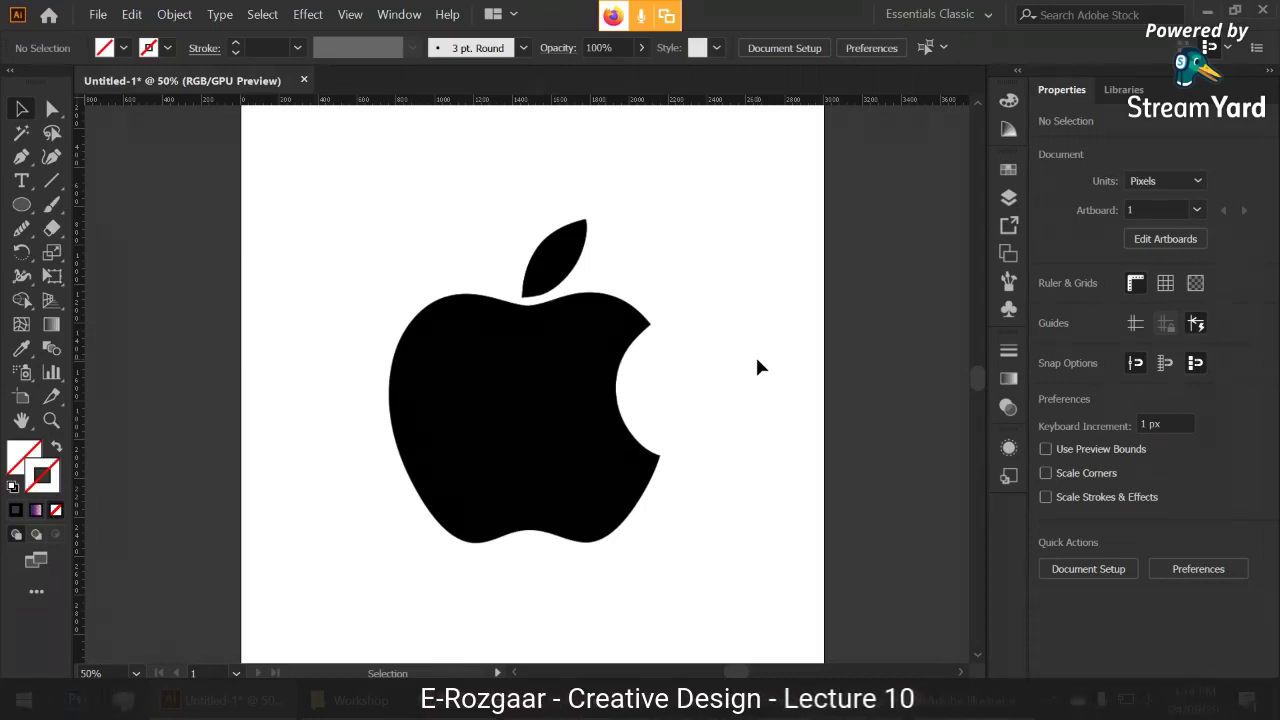
# - Lower the Apple logo image's opacity to 16% and deselect it
pyautogui.click(530, 362)
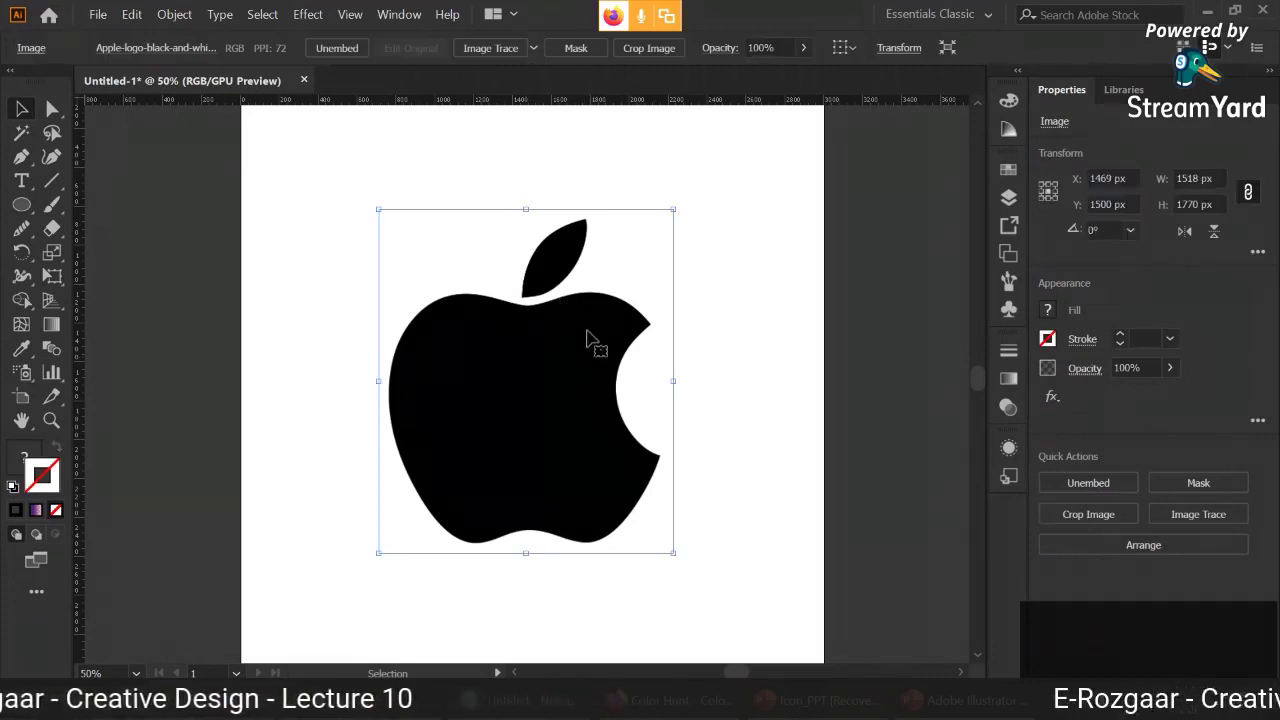
pyautogui.click(804, 48)
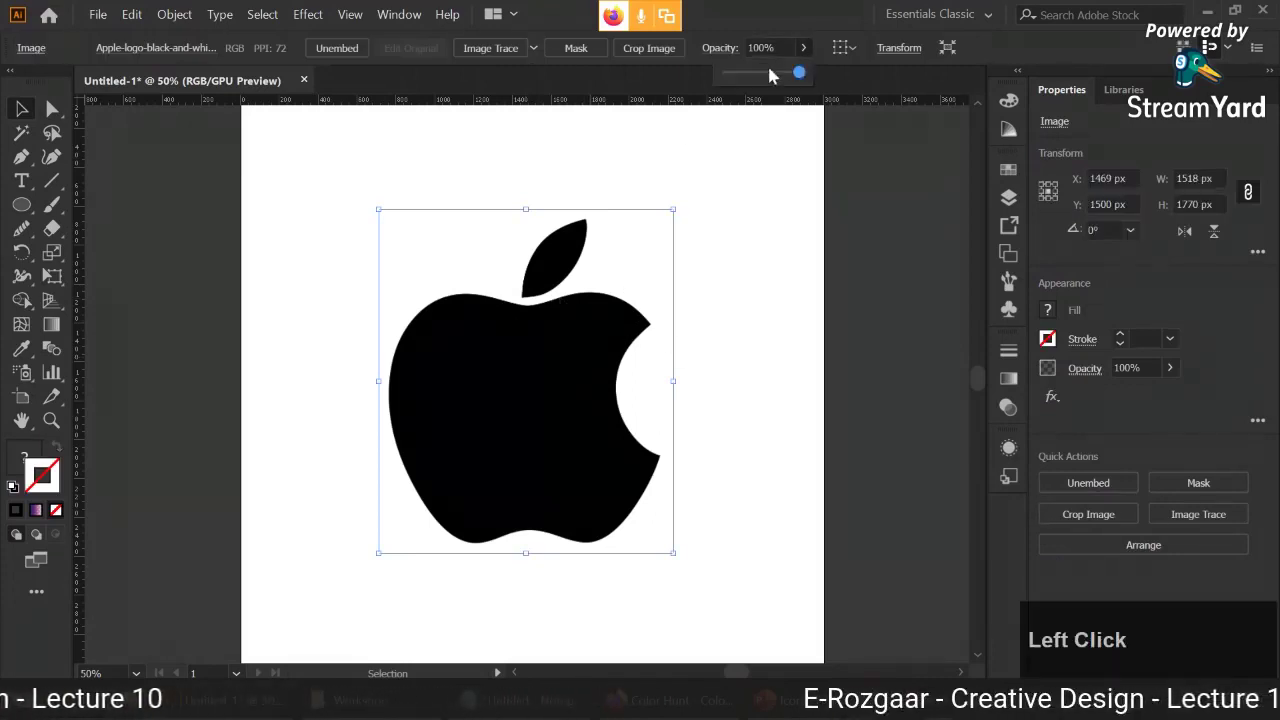
pyautogui.moveTo(797, 72); pyautogui.dragTo(752, 80)
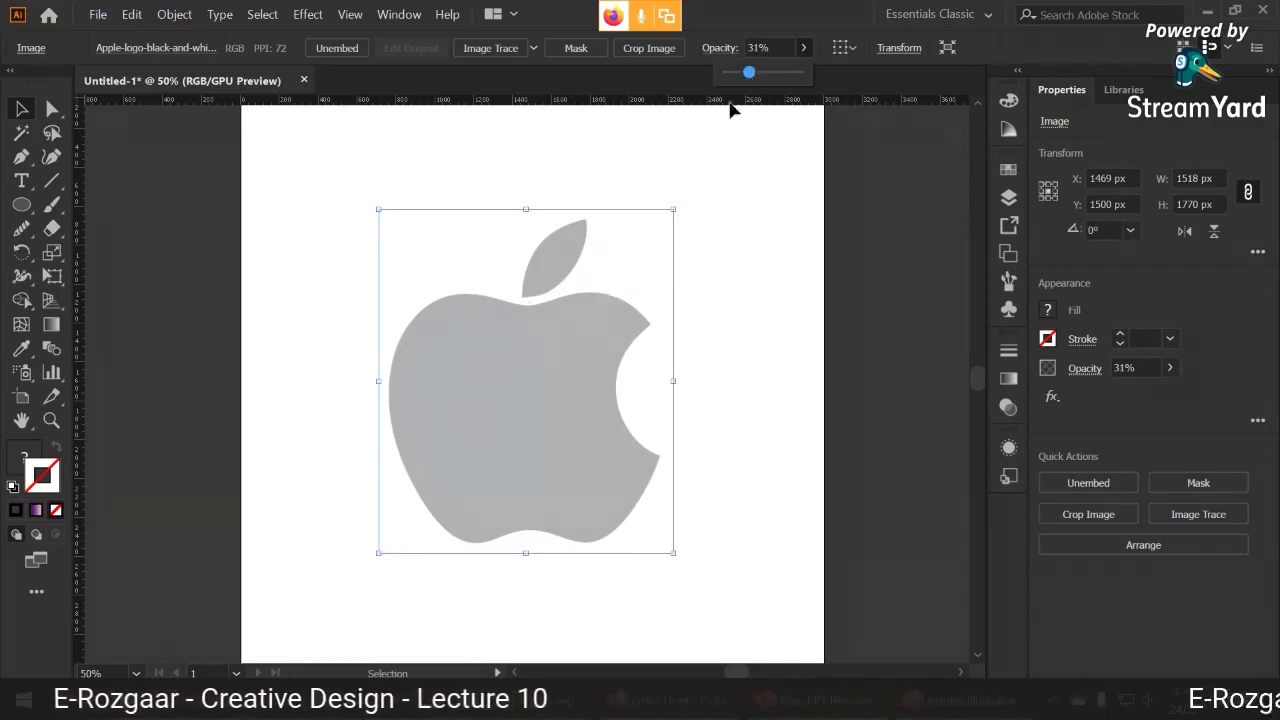
pyautogui.moveTo(748, 73); pyautogui.dragTo(740, 78)
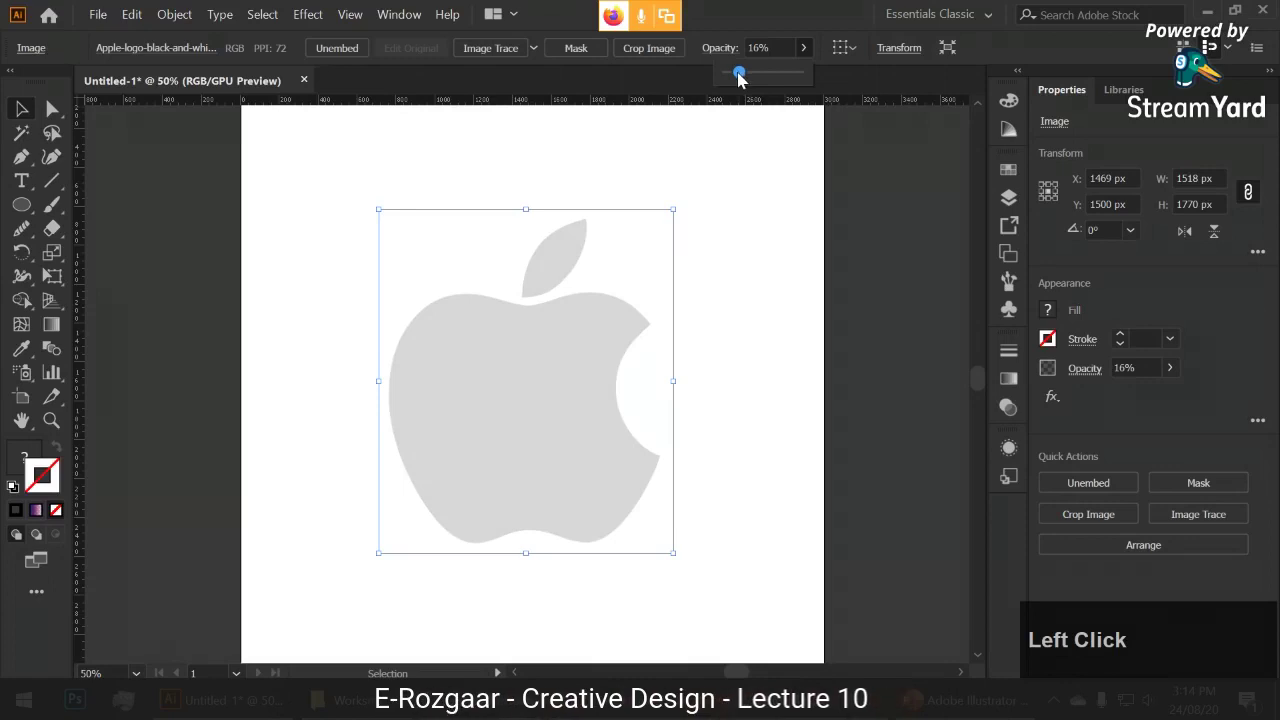
pyautogui.click(711, 246)
# - Lock the embedded Apple logo image within Layer 1
pyautogui.click(540, 310)
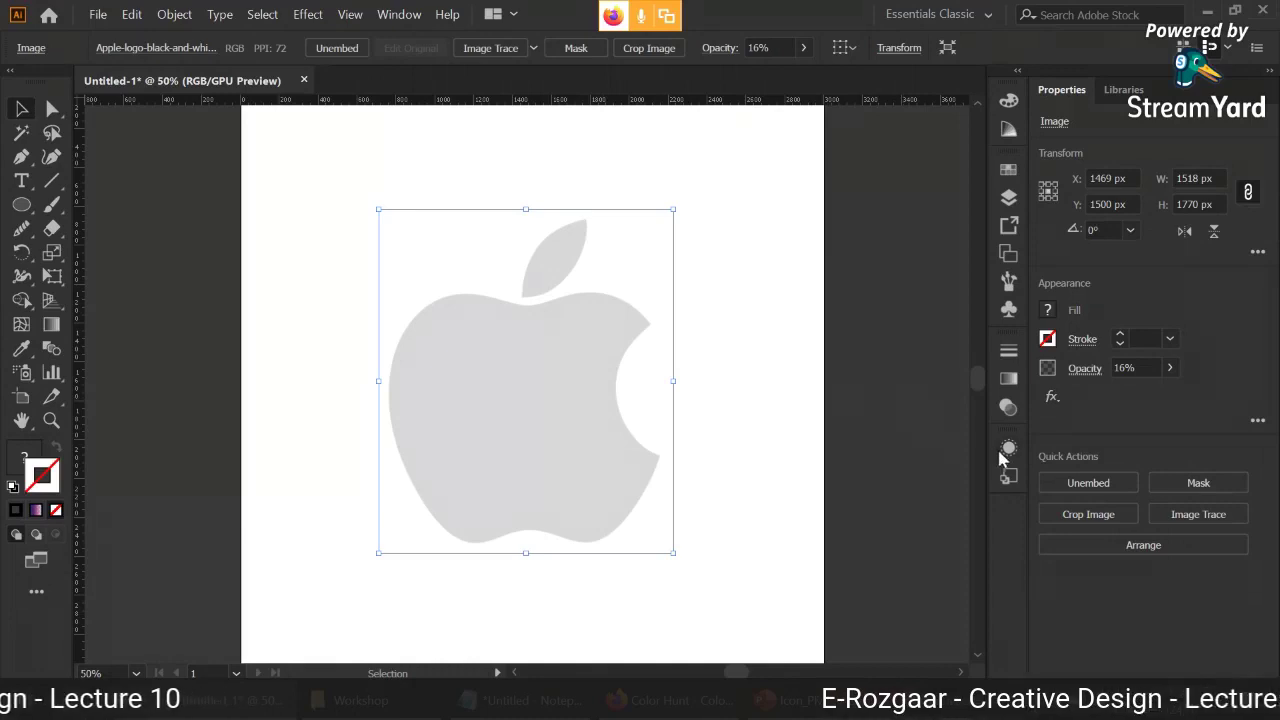
pyautogui.click(1008, 197)
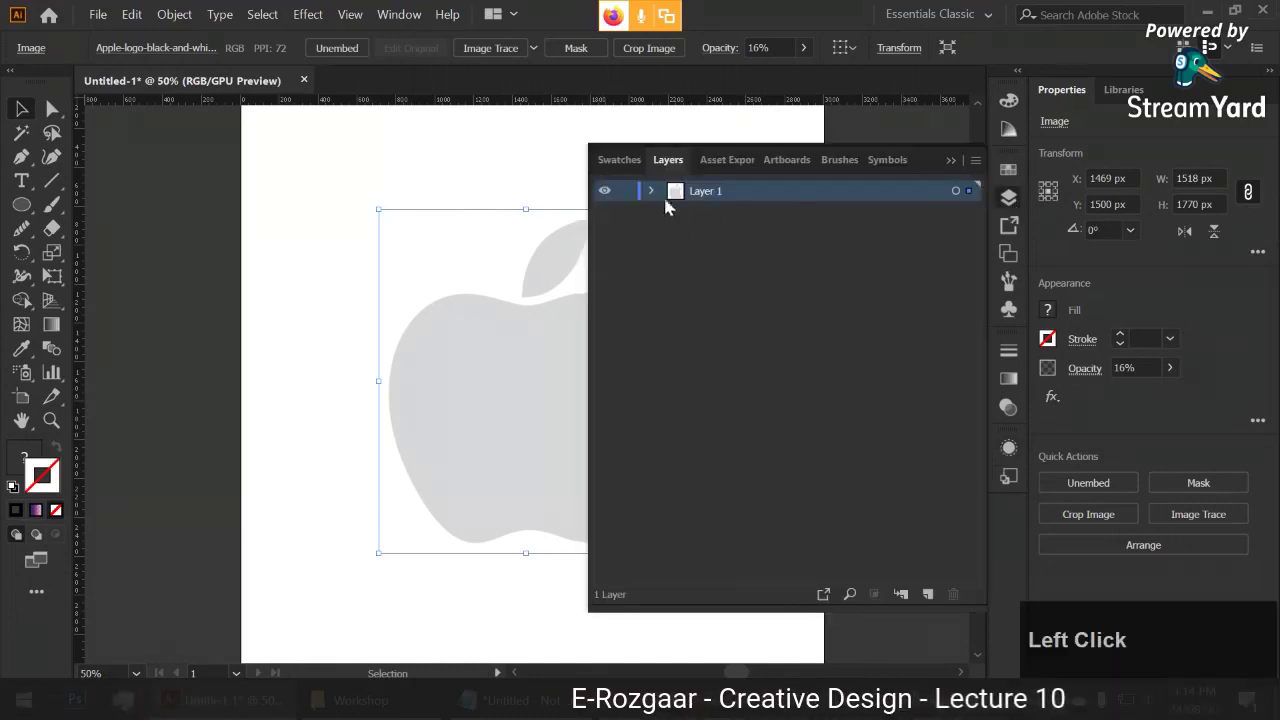
pyautogui.click(651, 191)
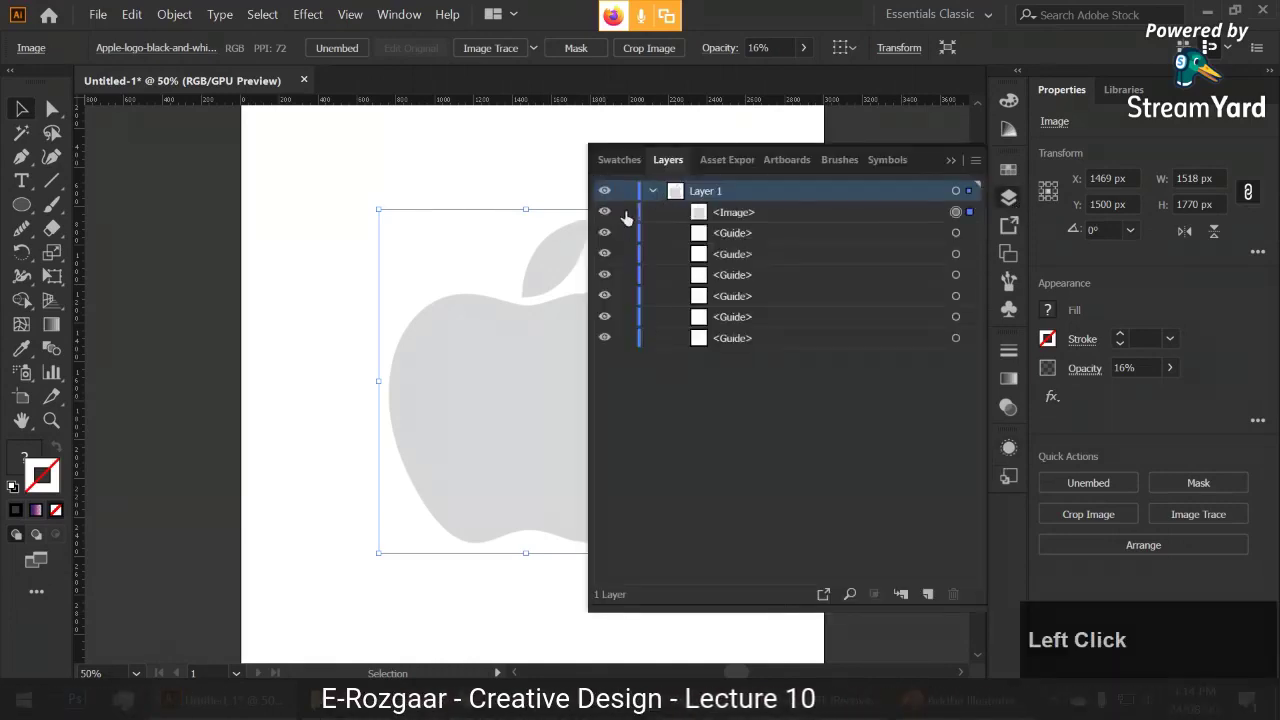
pyautogui.click(626, 212)
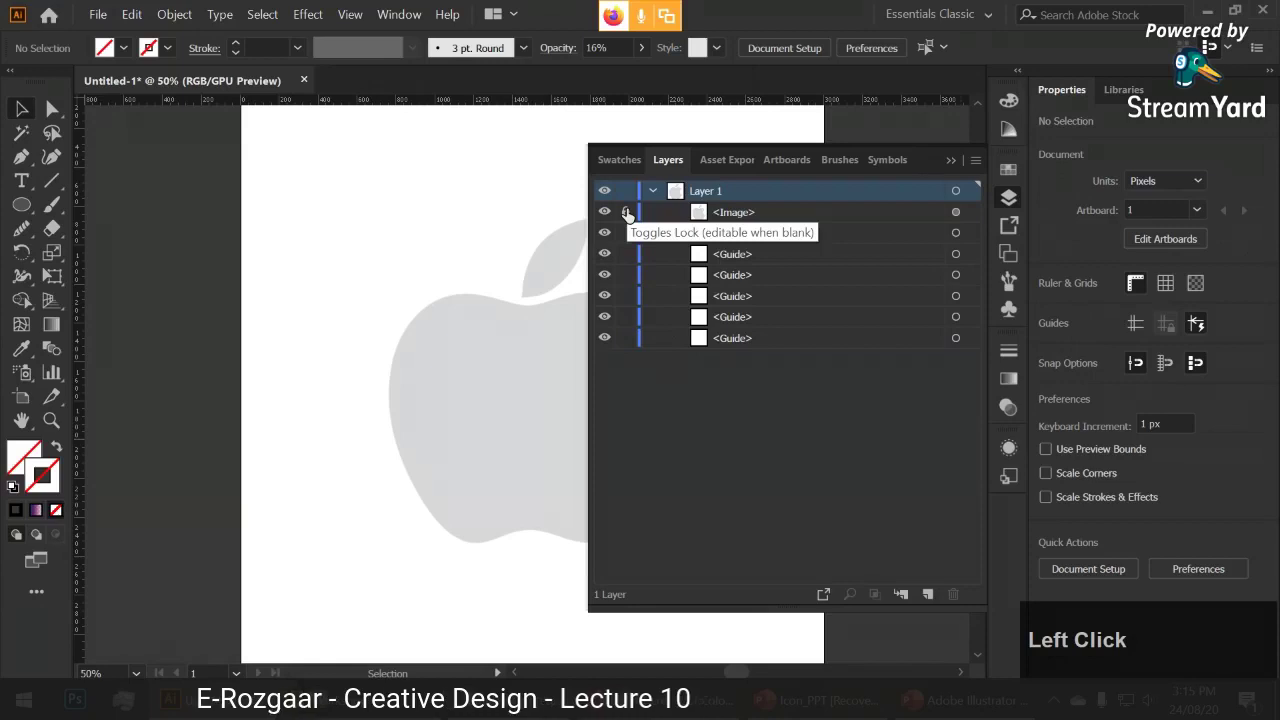
pyautogui.click(949, 161)
# - Show the hidden guides on the artboard, unlock them, and delete them all
pyautogui.rightClick(794, 252)
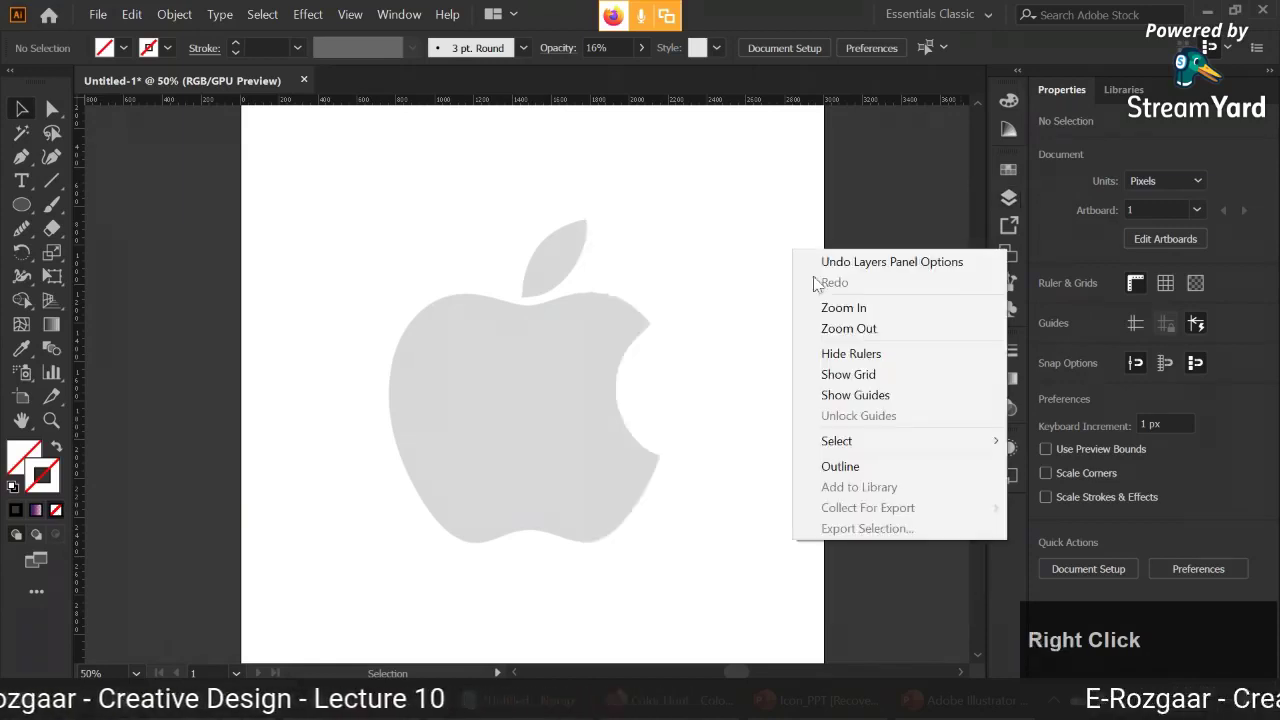
pyautogui.click(874, 398)
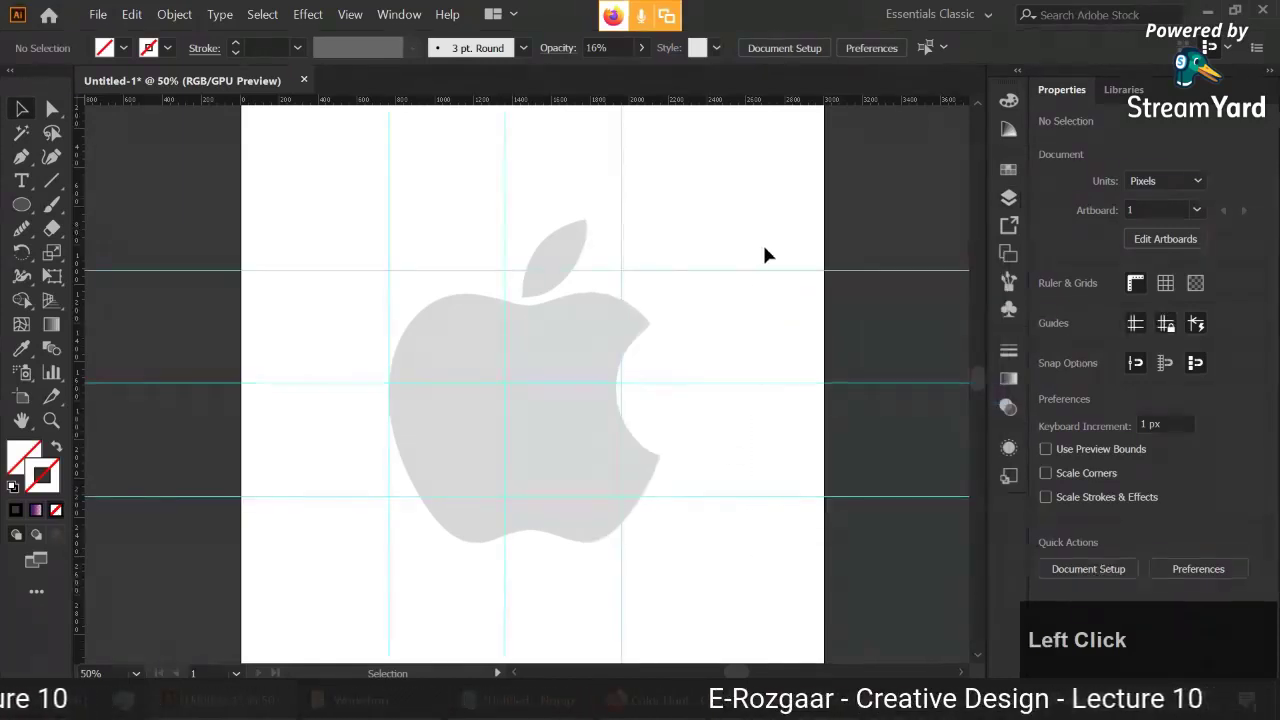
pyautogui.rightClick(761, 369)
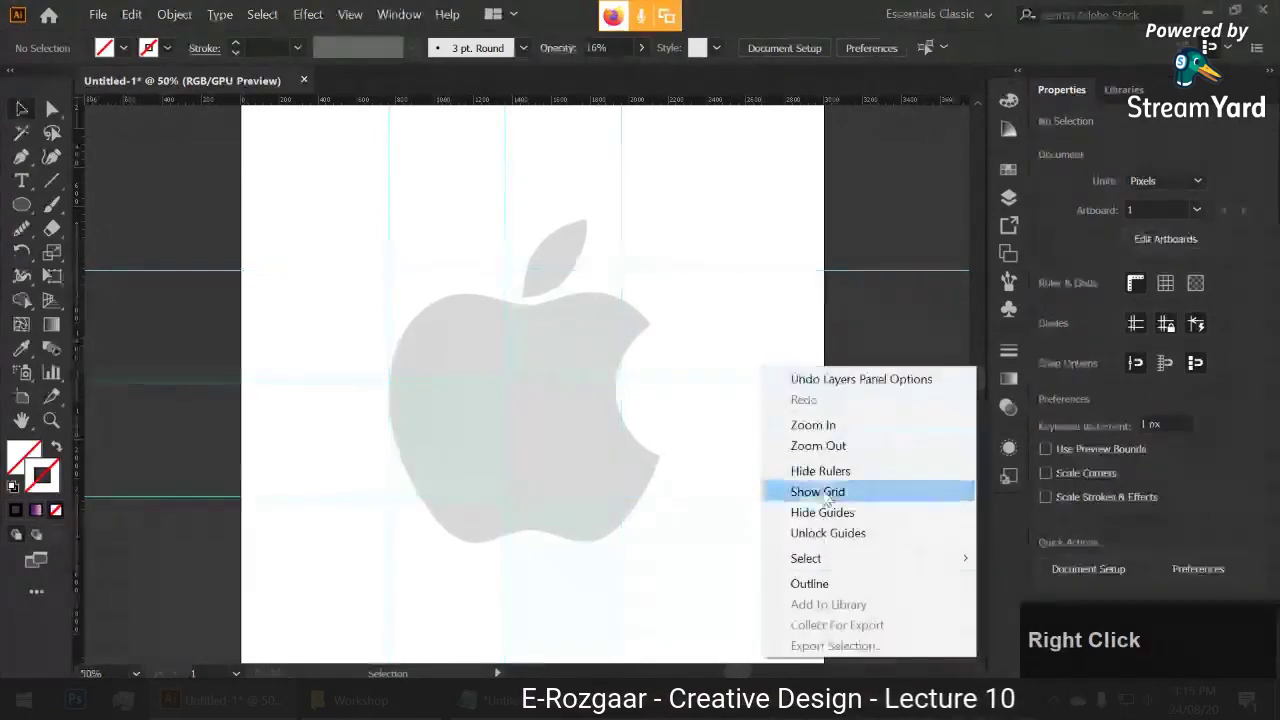
pyautogui.click(826, 494)
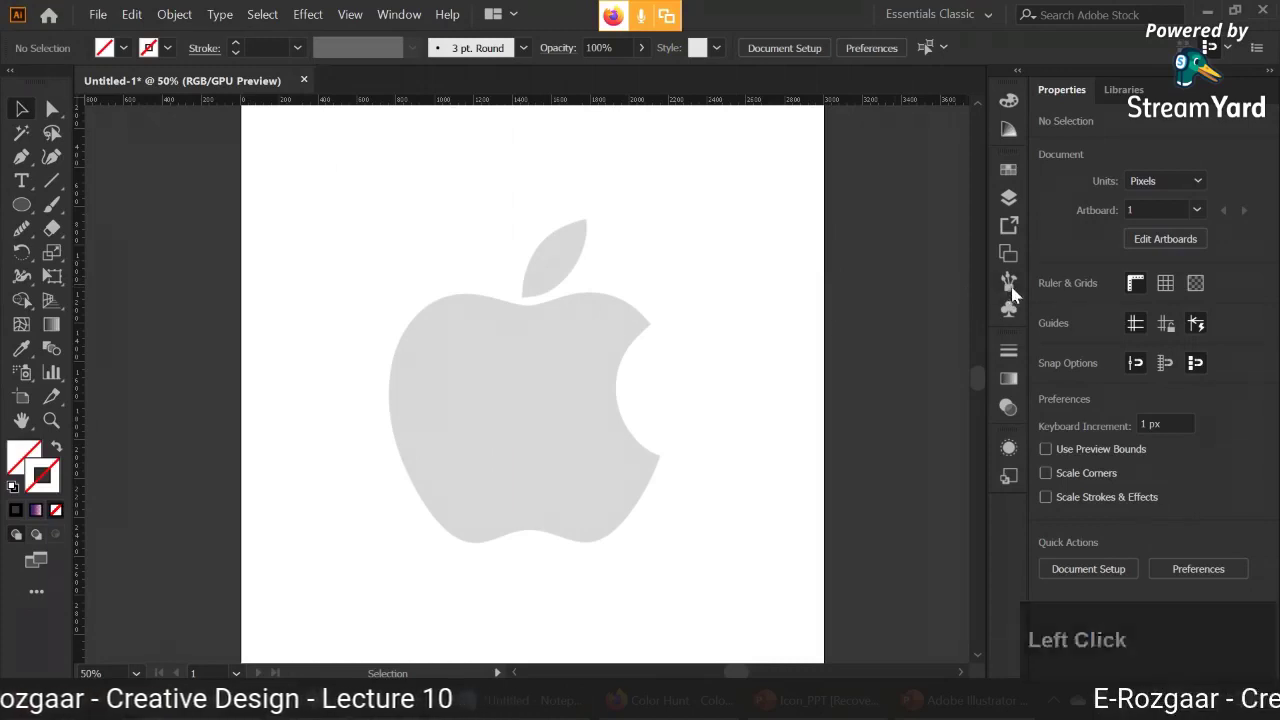
# - Check the contents of Layer 1 and undo the recent guide deletions
pyautogui.click(1008, 197)
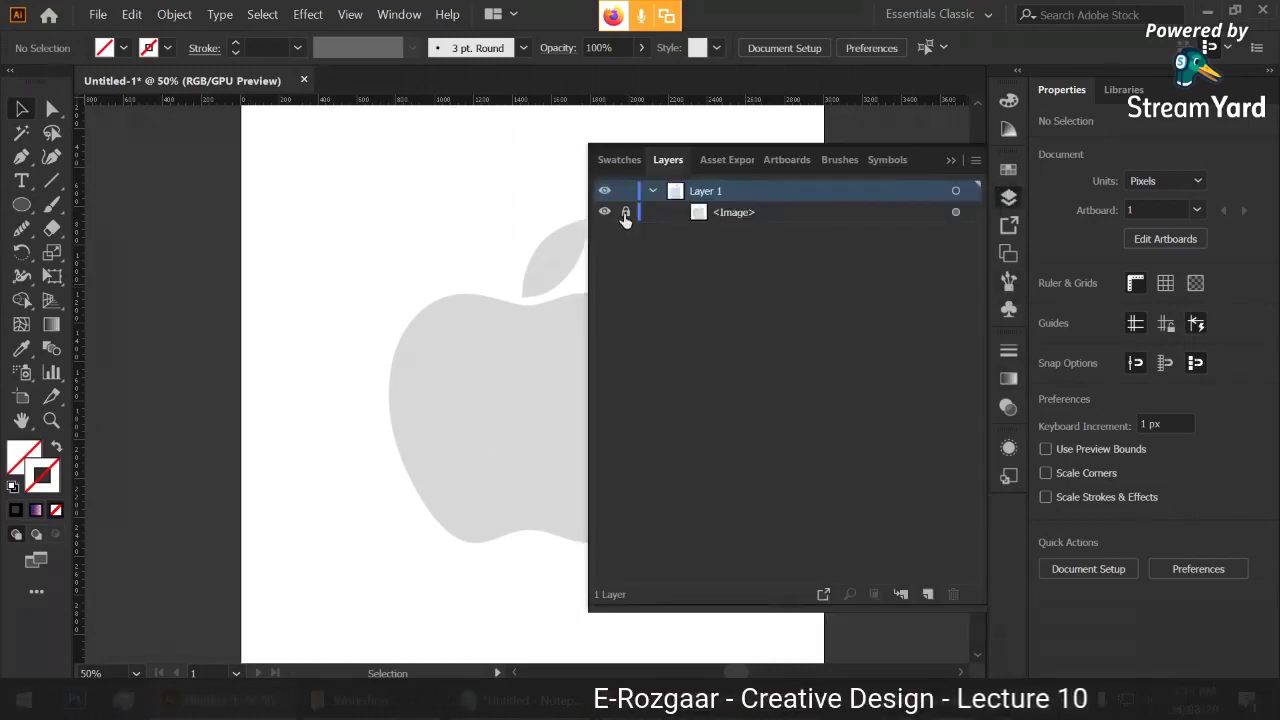
pyautogui.click(949, 161)
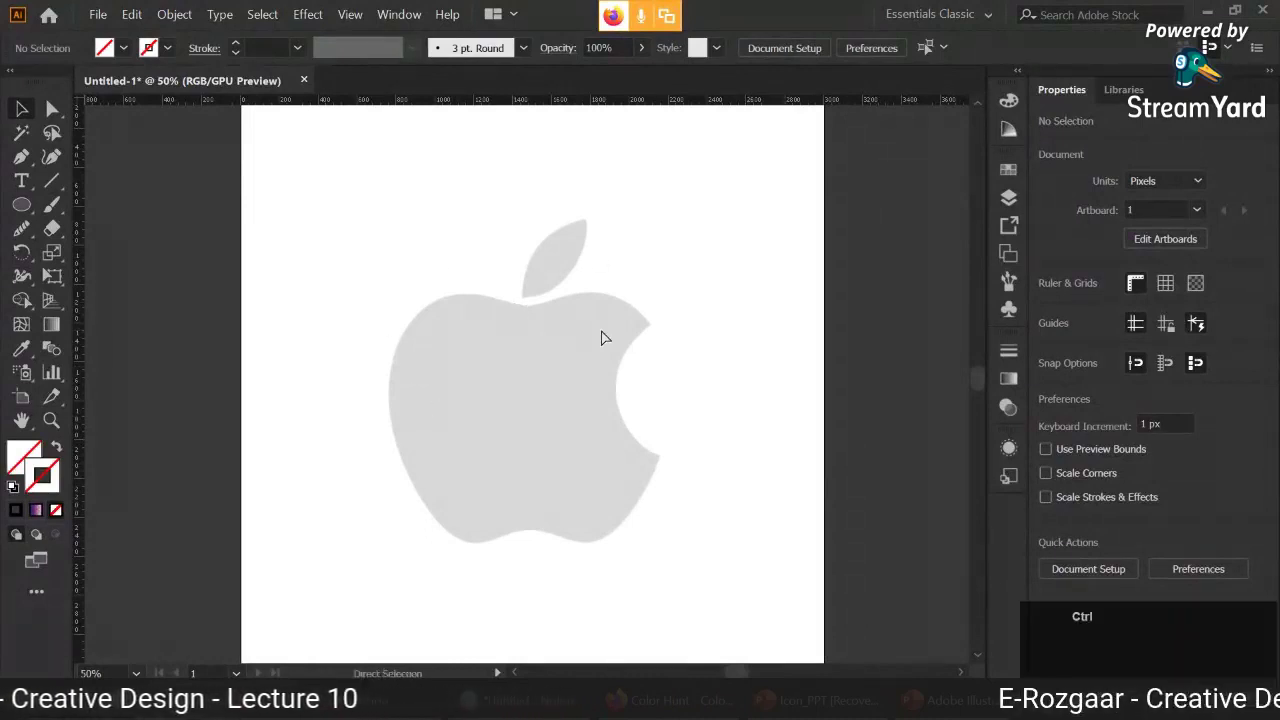
pyautogui.hotkey('ctrl', 'z')
pyautogui.hotkey('ctrl', 'z')
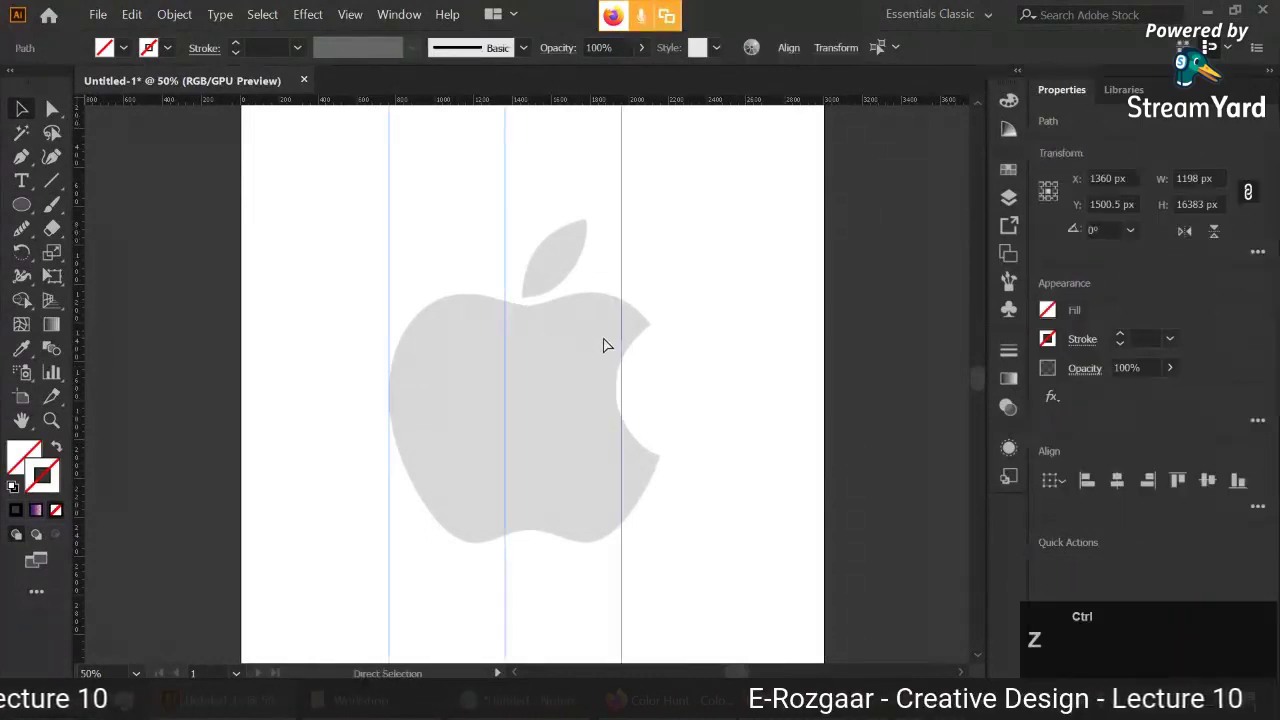
pyautogui.hotkey('ctrl', 'z')
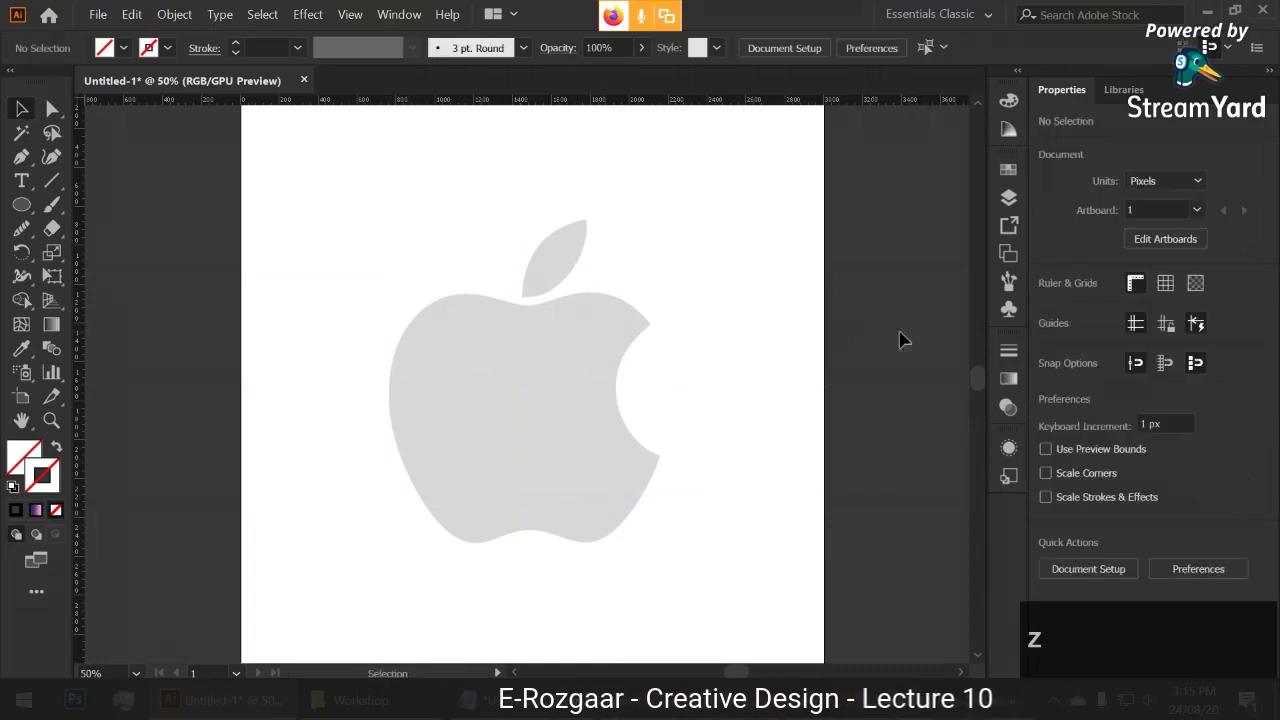
# - Unlock the faded Apple logo image in Layer 1 and delete it from the artboard
pyautogui.click(1008, 197)
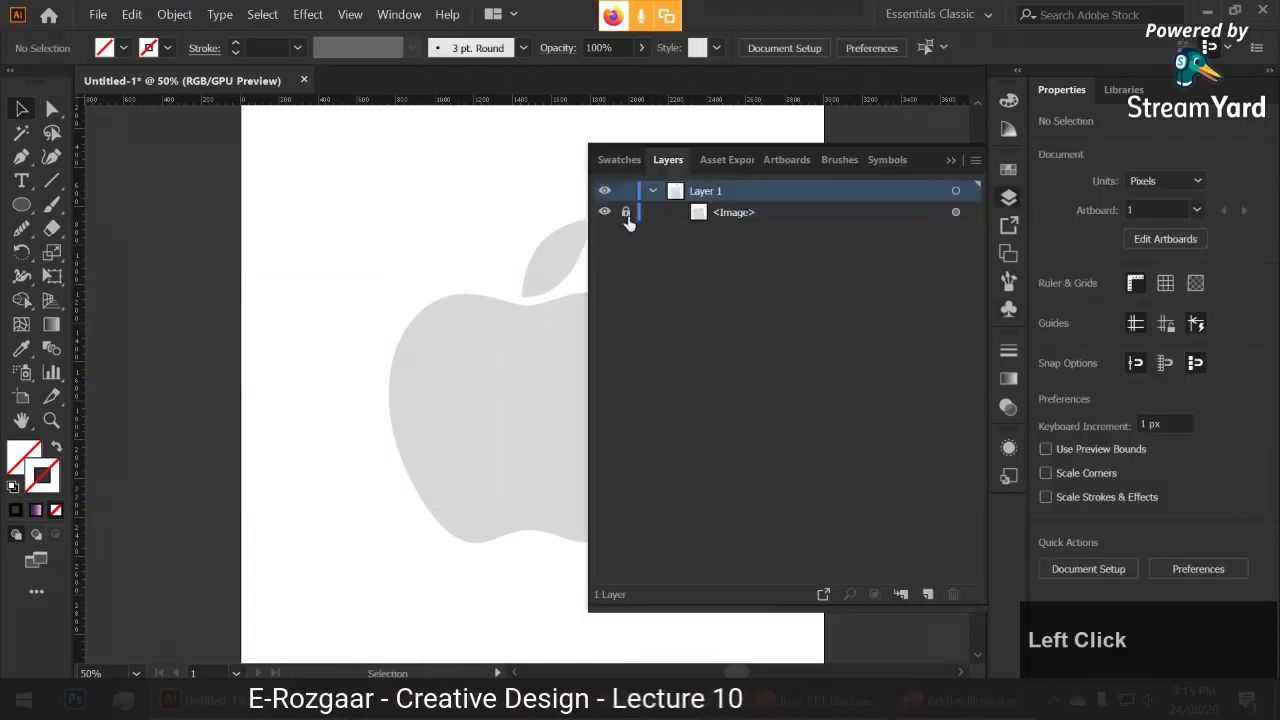
pyautogui.click(950, 160)
pyautogui.click(571, 343)
pyautogui.press('Delete')
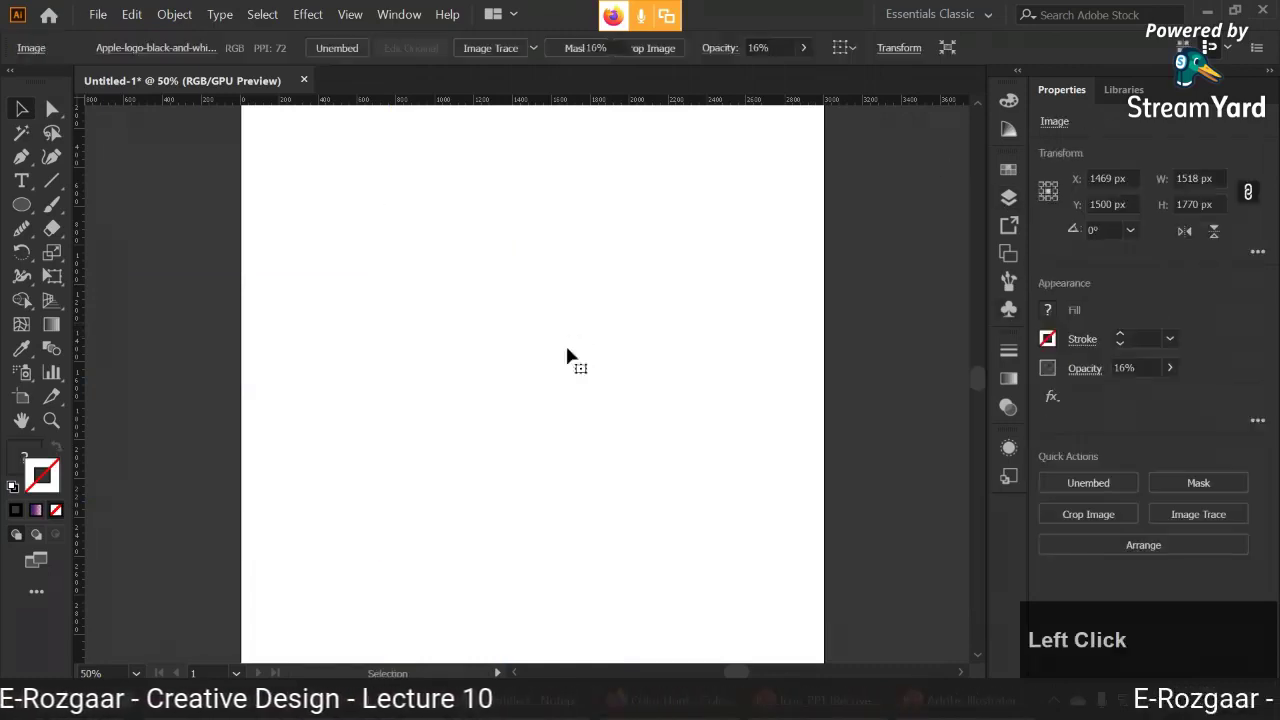
# - Place the black Apple logo image from the Workshop folder on the artboard again and embed it
pyautogui.hotkey('alt', 'Tab')
pyautogui.moveTo(210, 125); pyautogui.dragTo(540, 378)
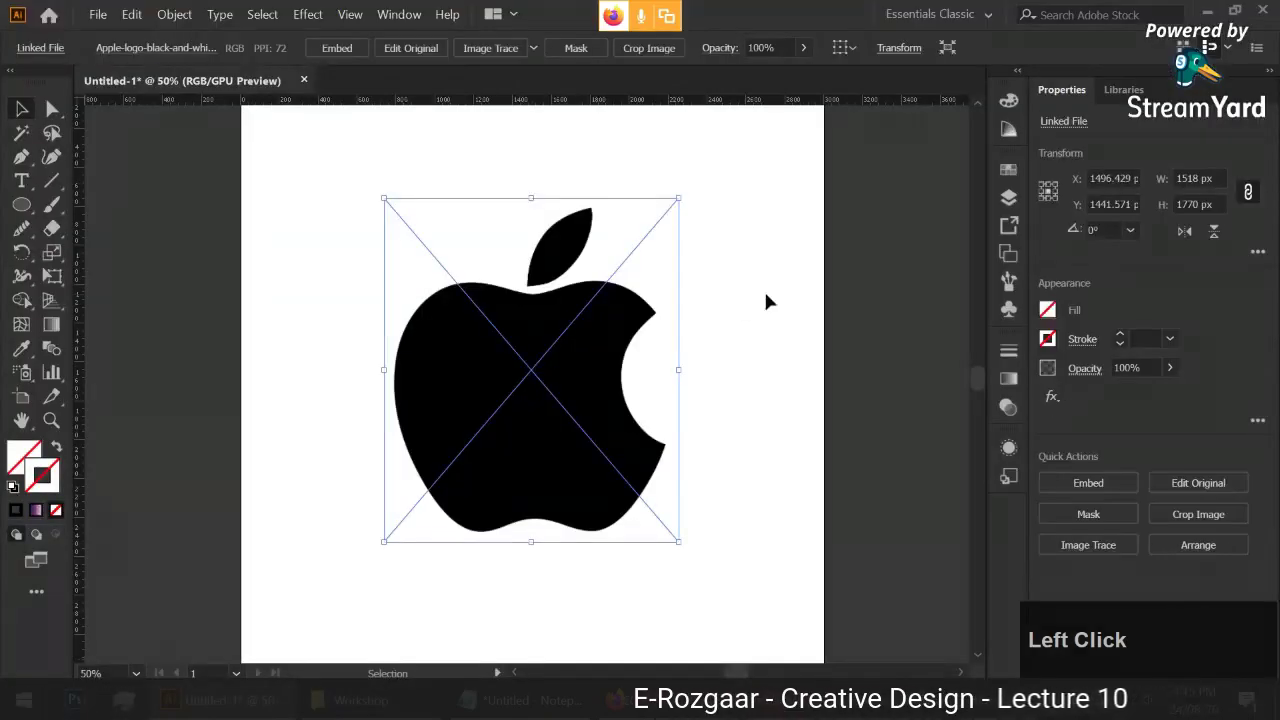
pyautogui.click(345, 48)
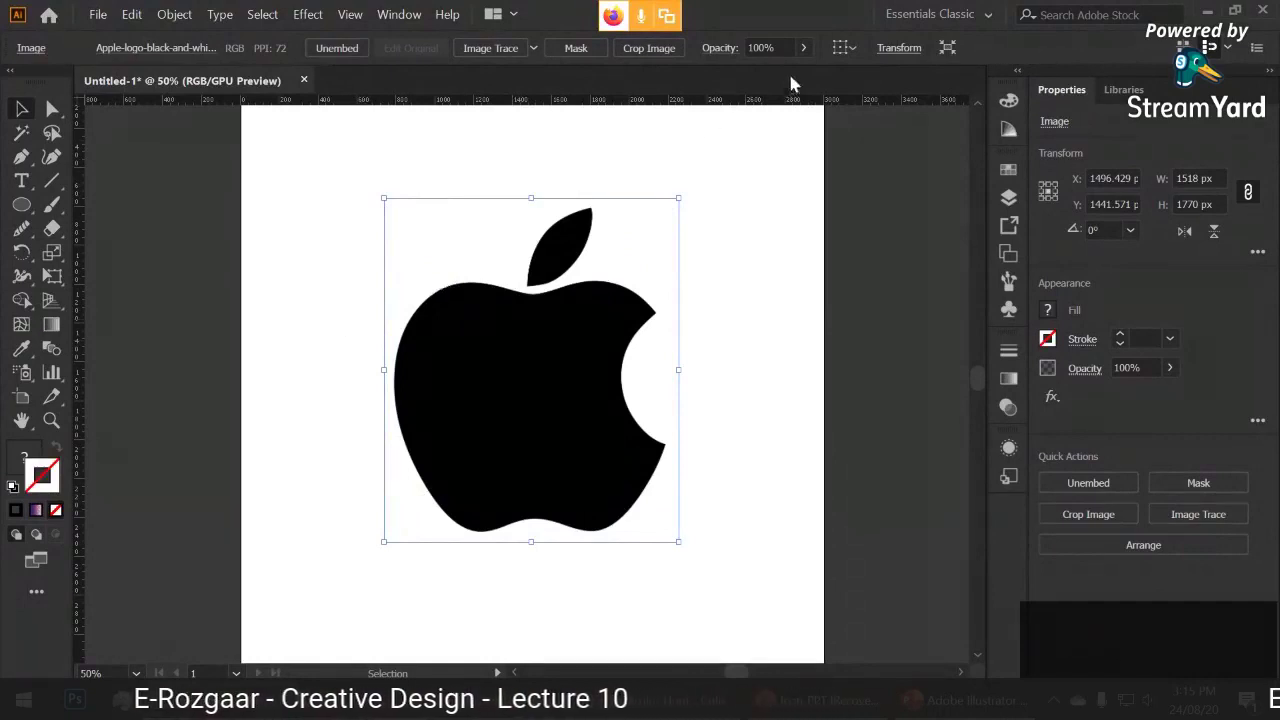
# - Lower the newly embedded Apple logo's opacity to 15% and deselect it
pyautogui.click(803, 48)
pyautogui.moveTo(800, 73); pyautogui.dragTo(737, 82)
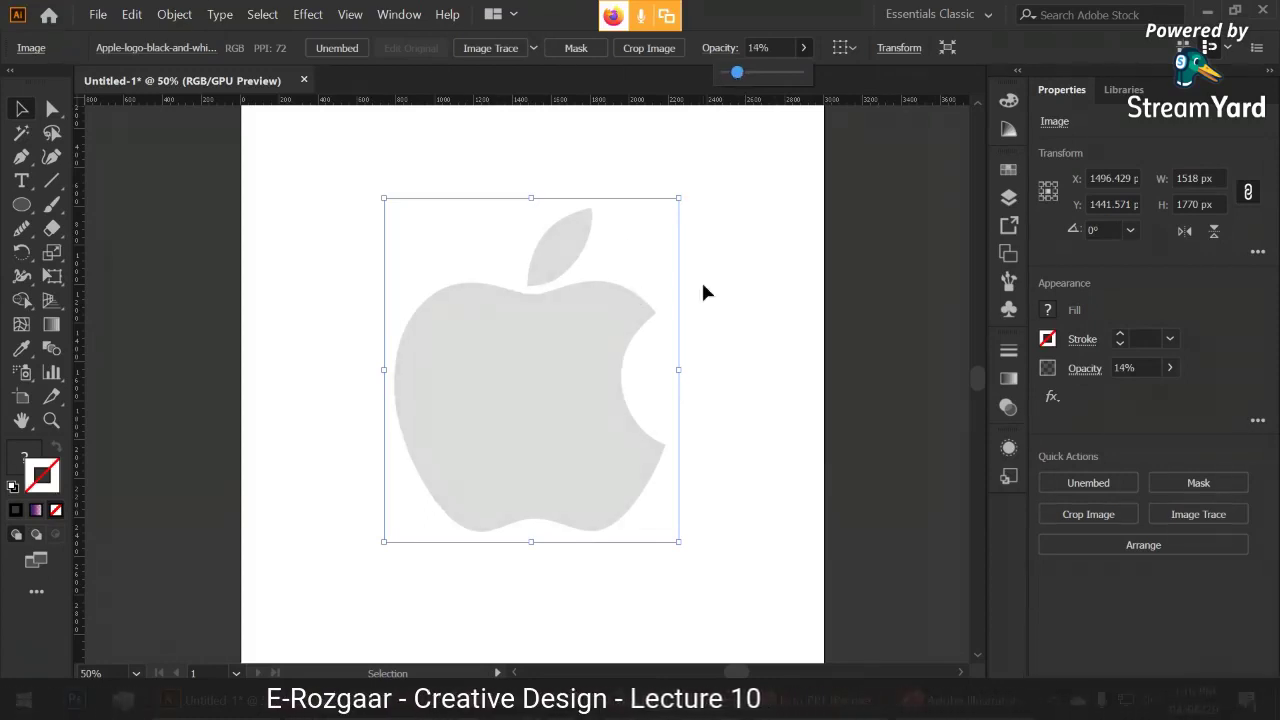
pyautogui.click(737, 80)
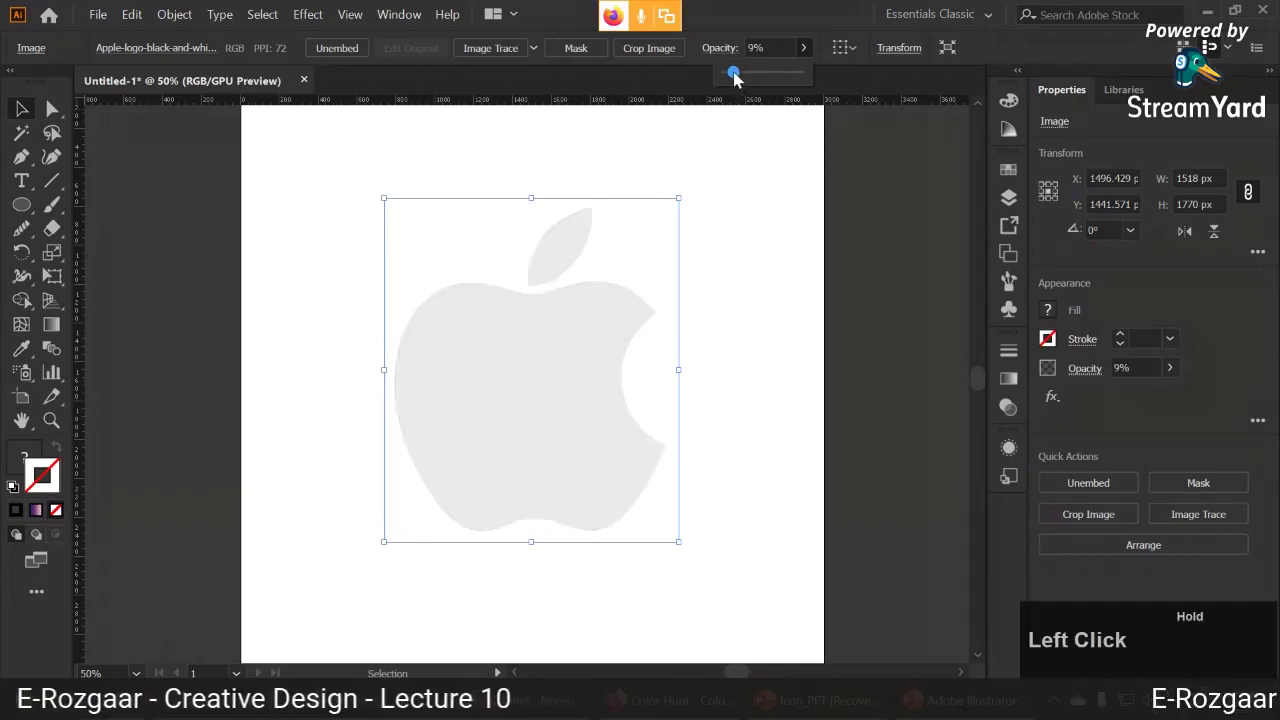
pyautogui.click(722, 333)
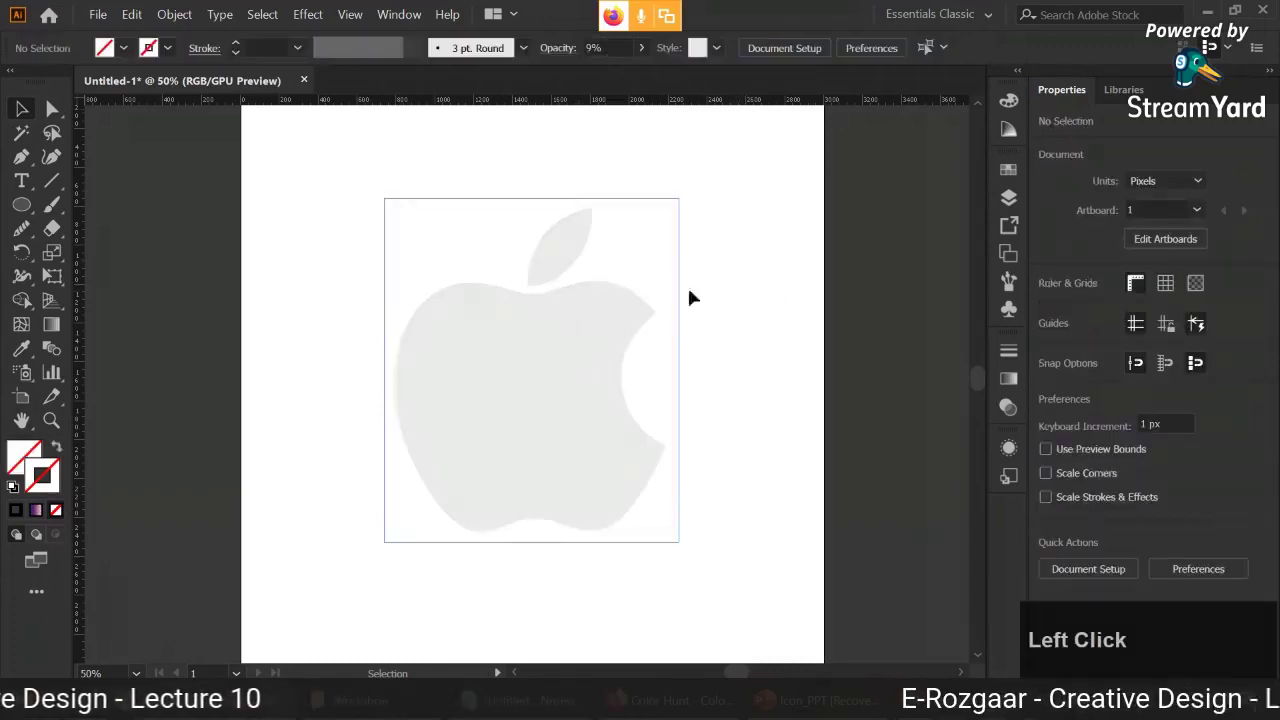
pyautogui.hotkey('ctrl', 'a')
pyautogui.click(803, 47)
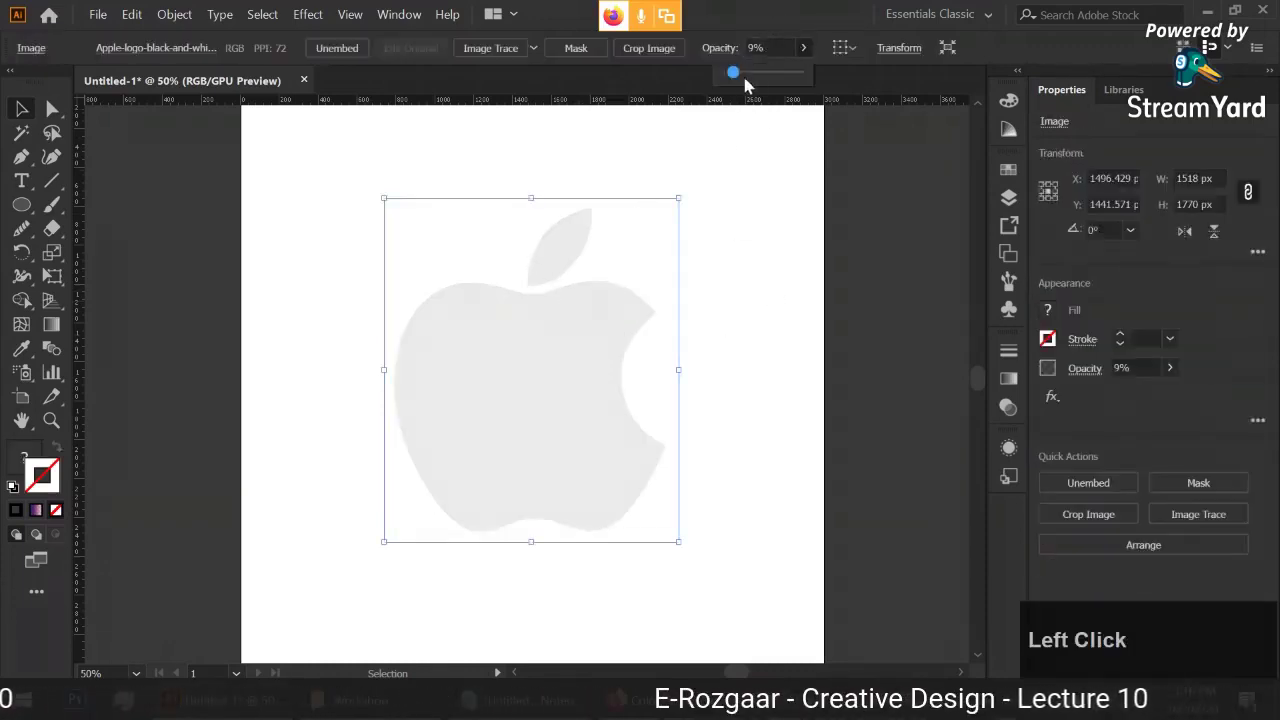
pyautogui.moveTo(737, 80); pyautogui.dragTo(740, 81)
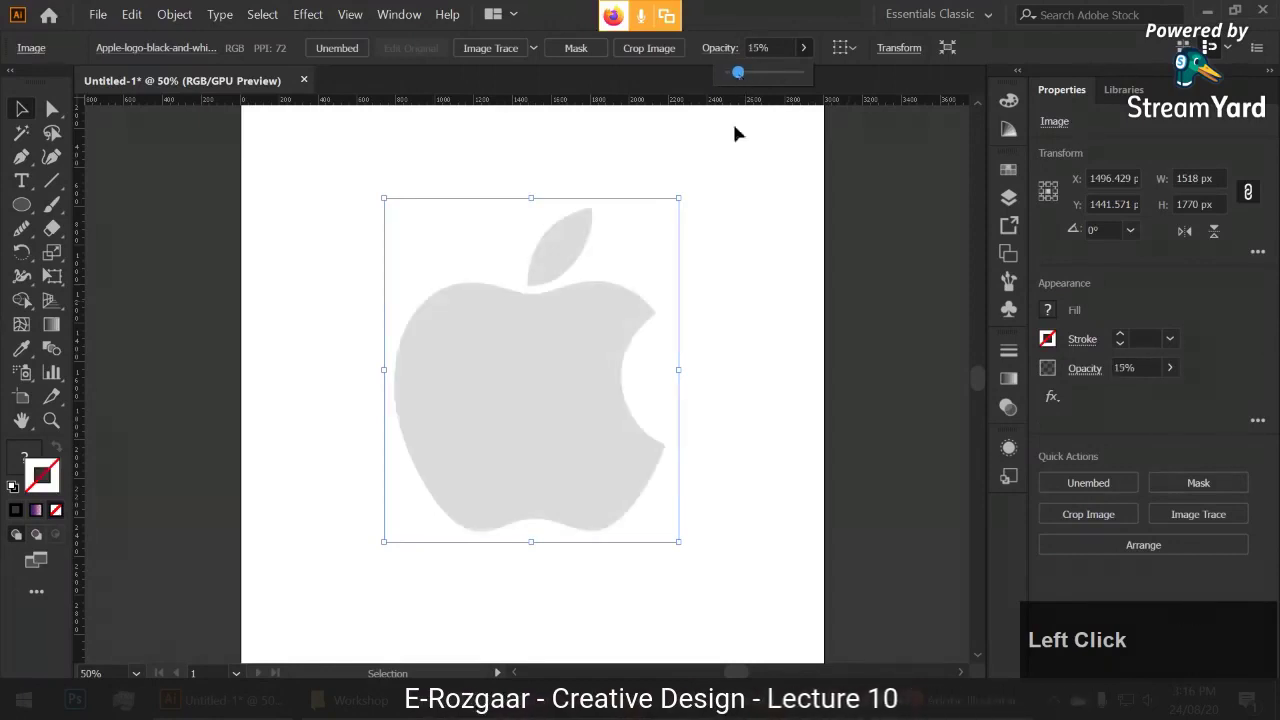
pyautogui.click(749, 297)
# - Lock the 15% opacity Apple logo image in Layer 1 so it serves as a fixed tracing template
pyautogui.click(491, 351)
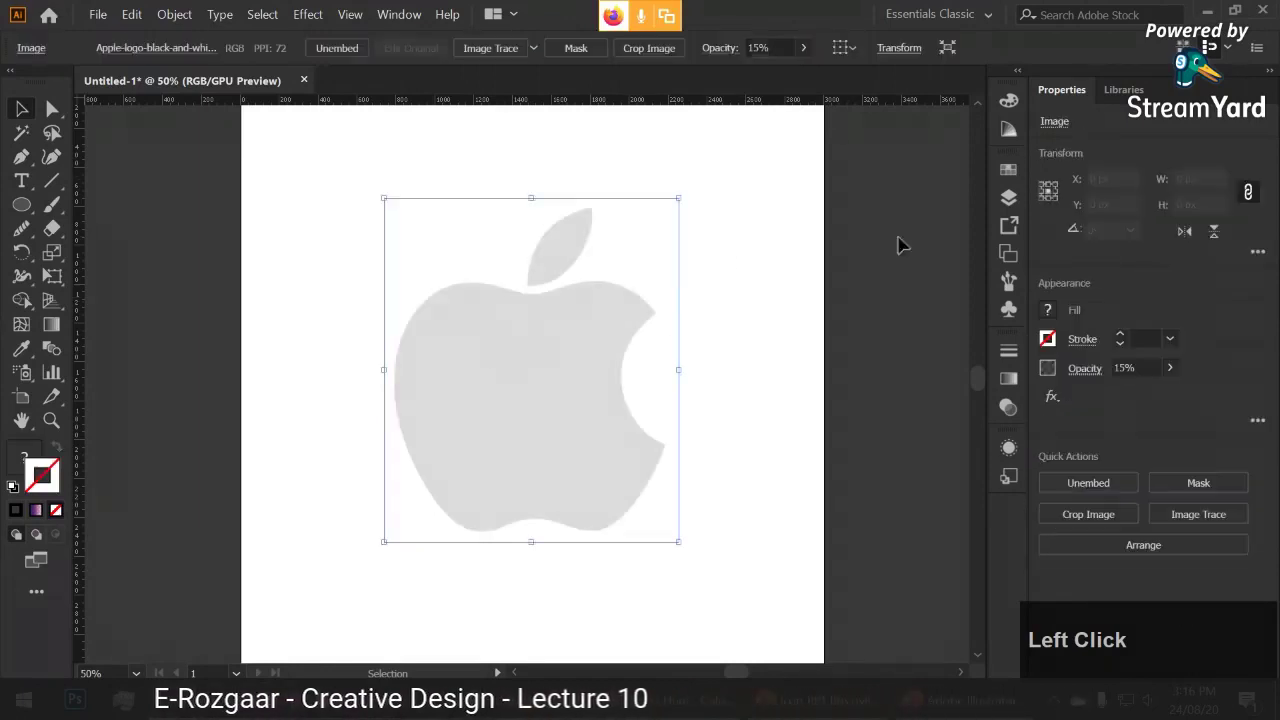
pyautogui.click(1010, 199)
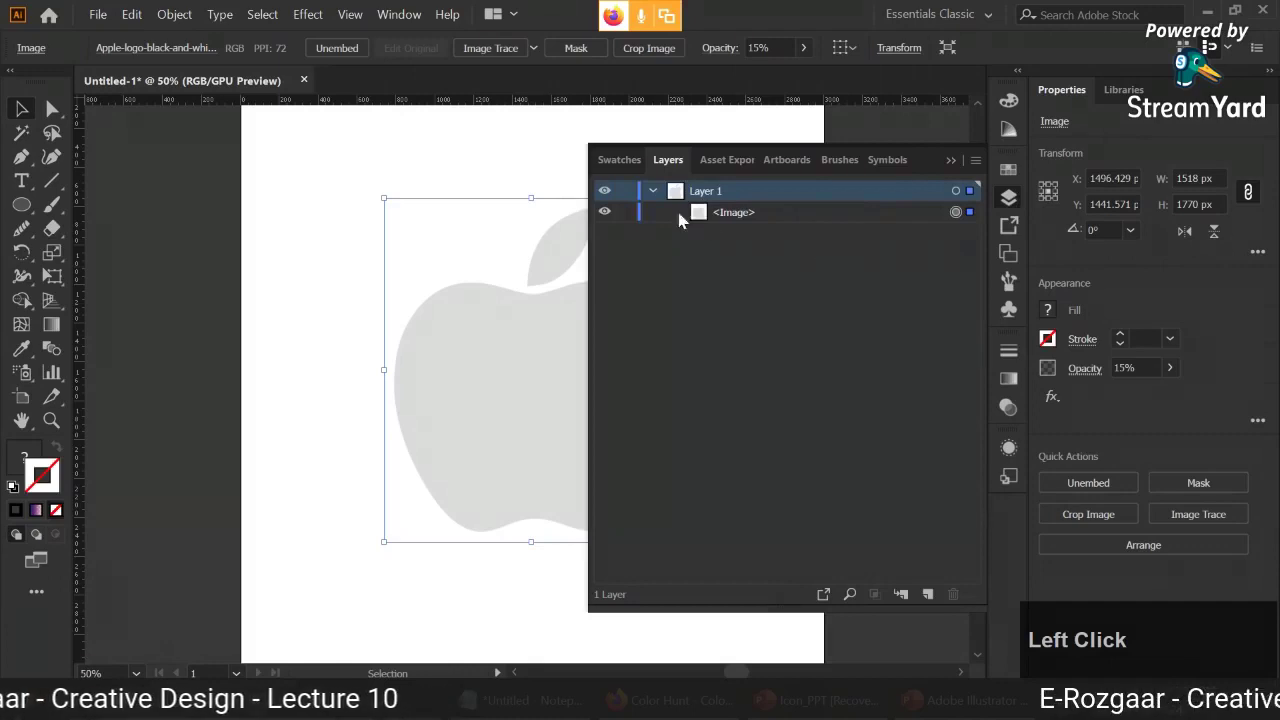
pyautogui.click(626, 212)
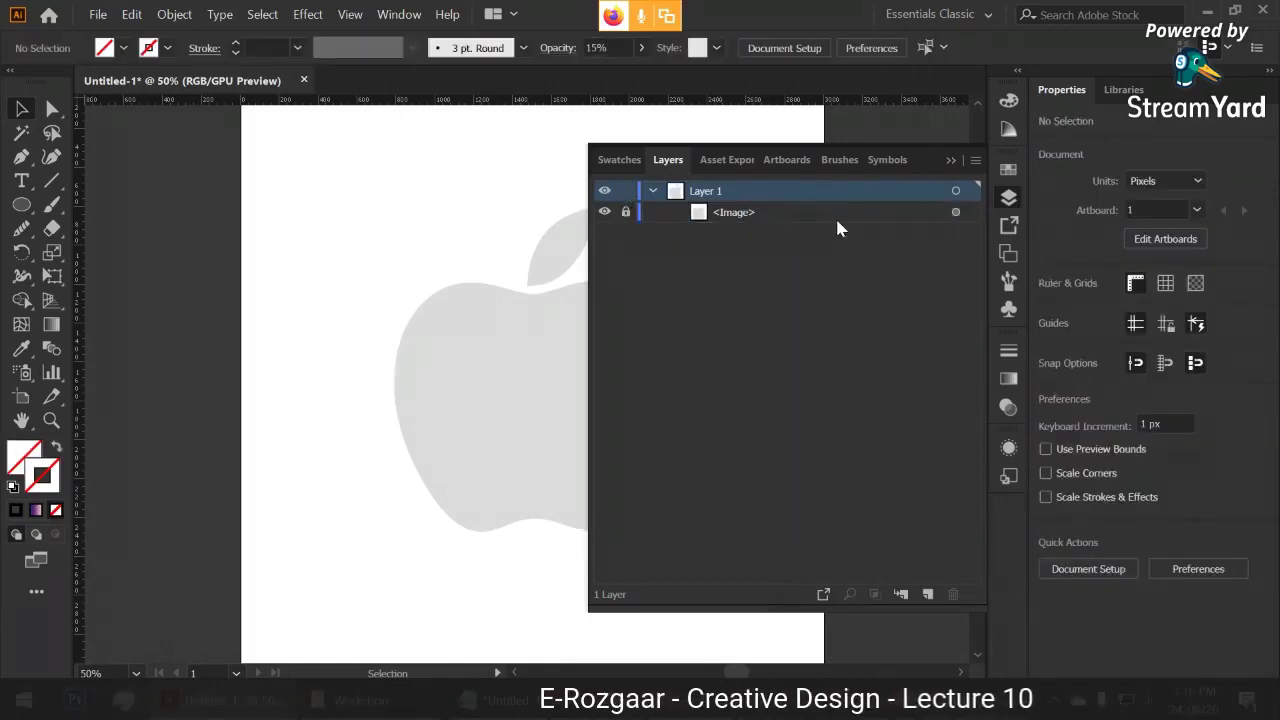
pyautogui.click(949, 161)
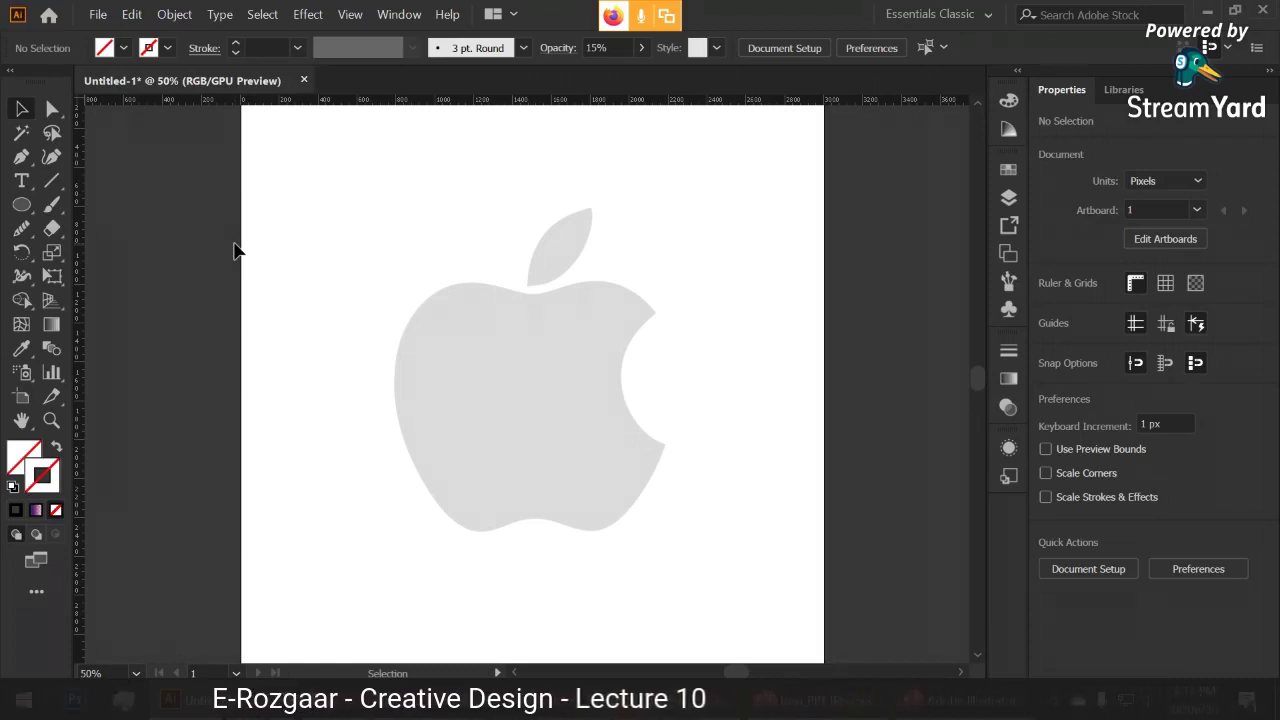
# - Try selecting the locked Apple logo on the artboard and review its lock state in the layer list
pyautogui.click(513, 347)
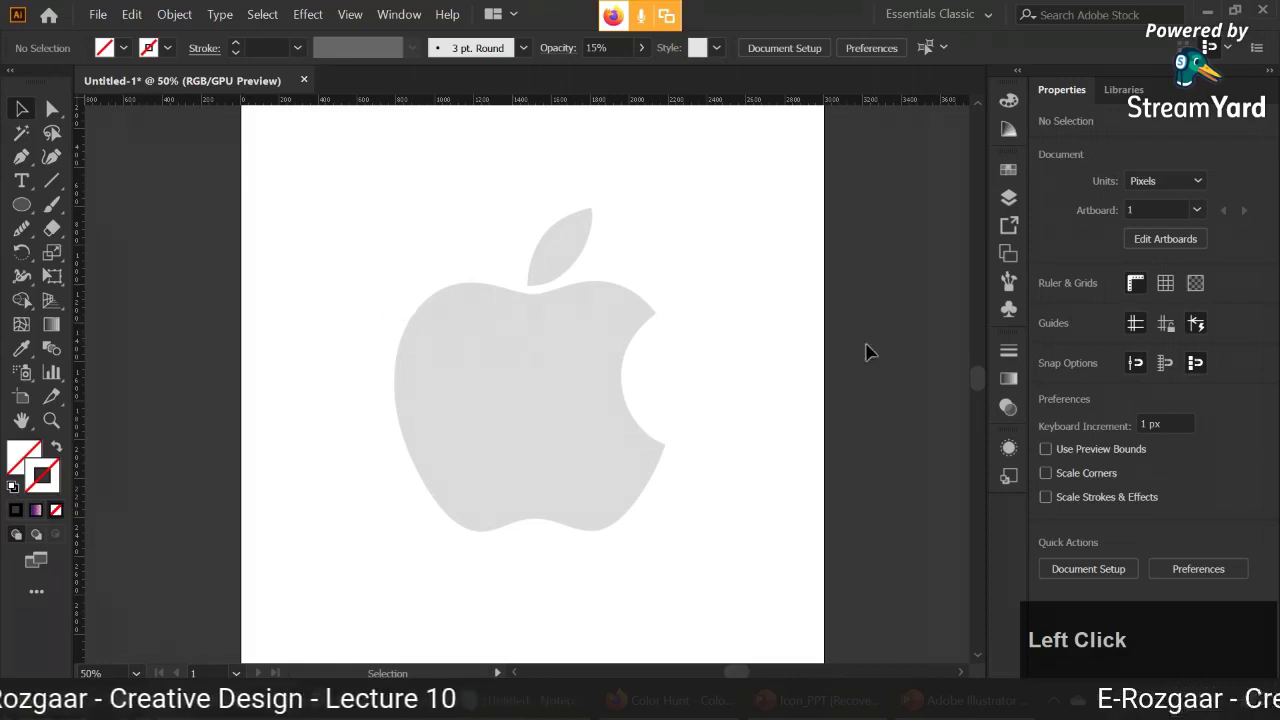
pyautogui.click(1012, 200)
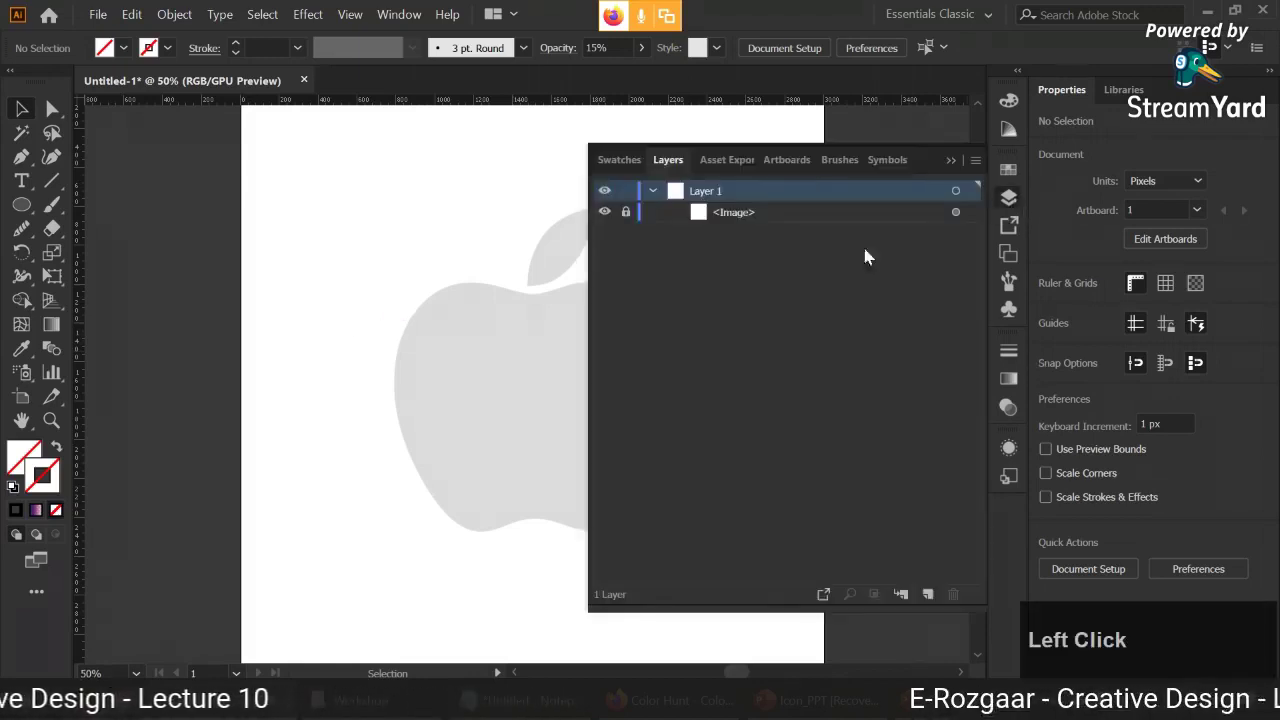
pyautogui.click(626, 192)
pyautogui.click(951, 160)
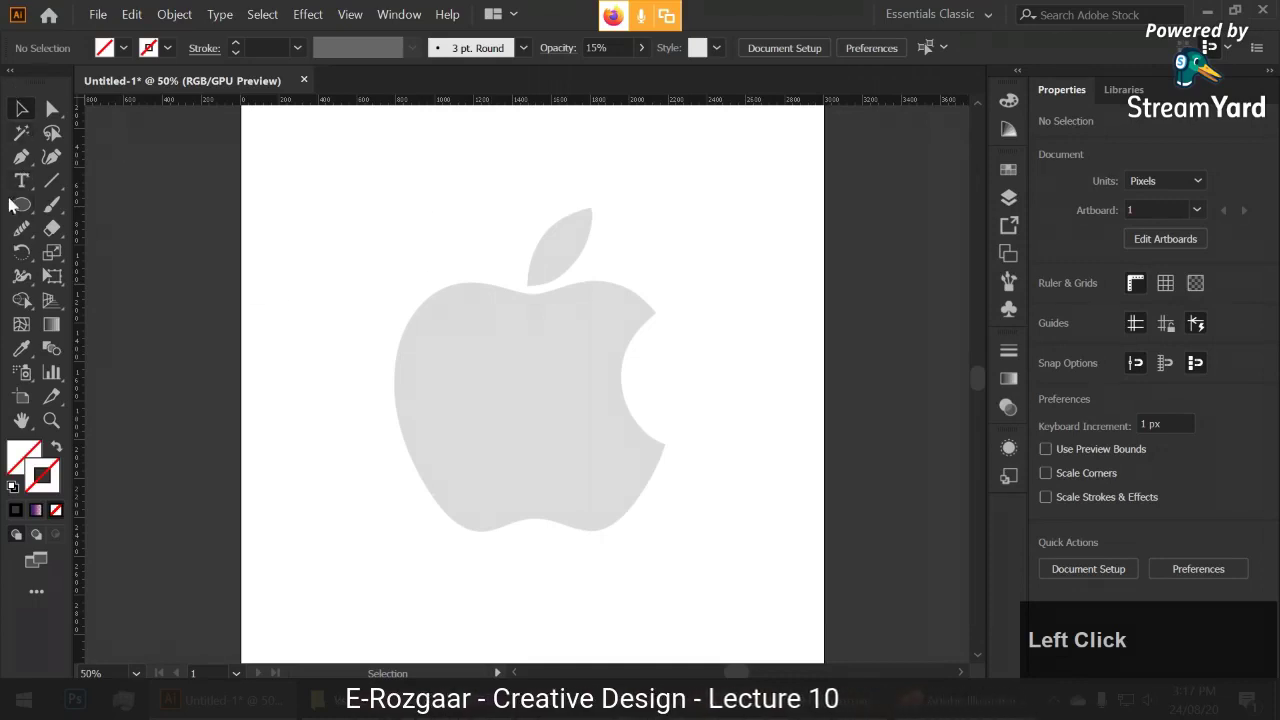
pyautogui.press('l')
pyautogui.press('v')
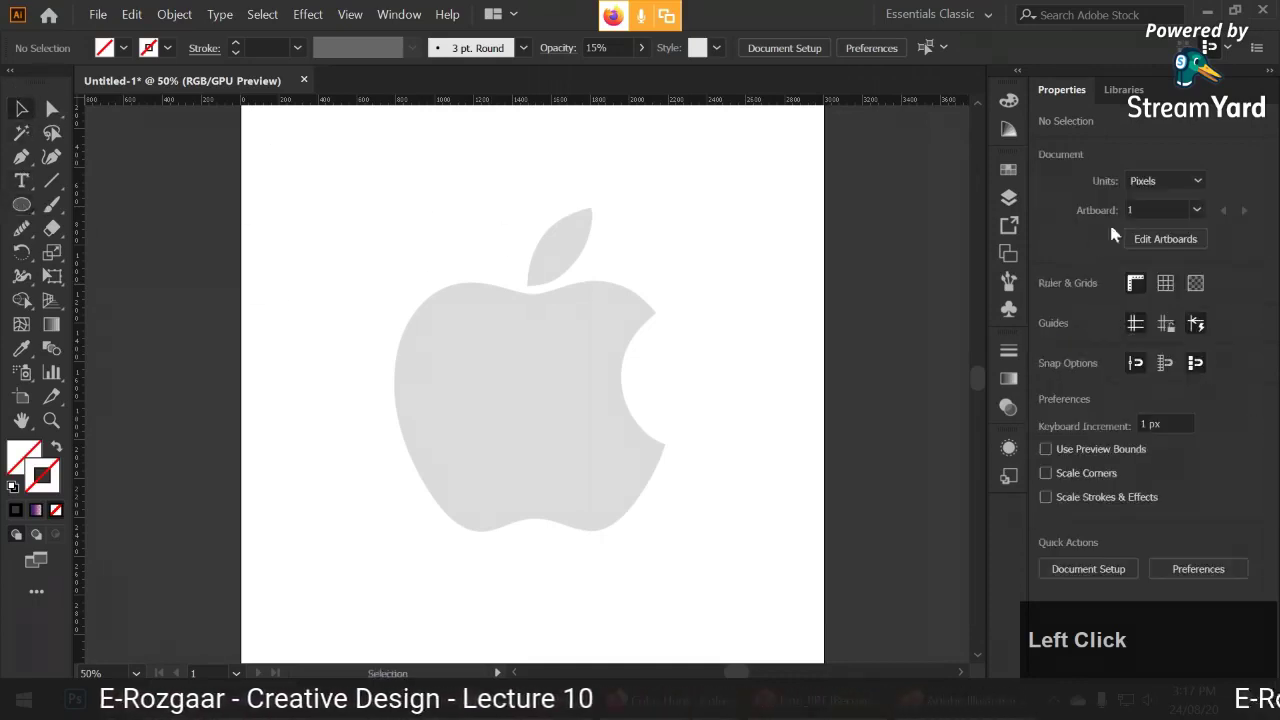
pyautogui.click(1008, 197)
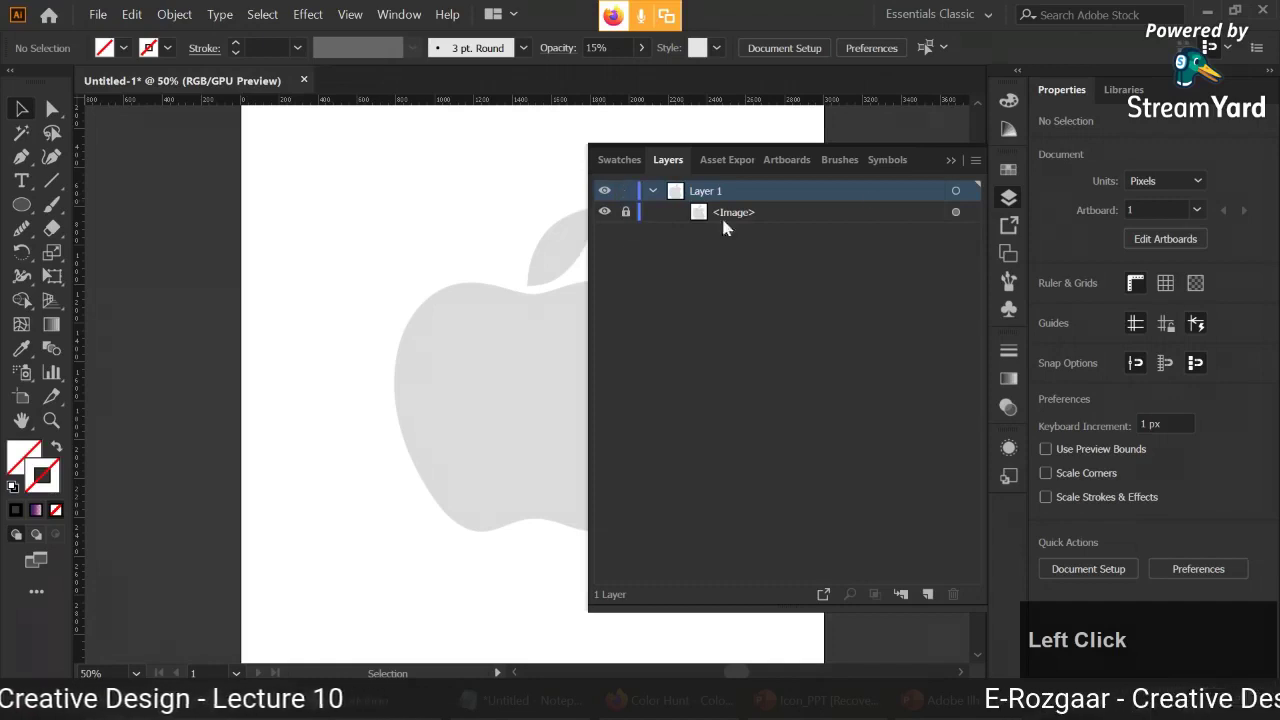
pyautogui.click(951, 158)
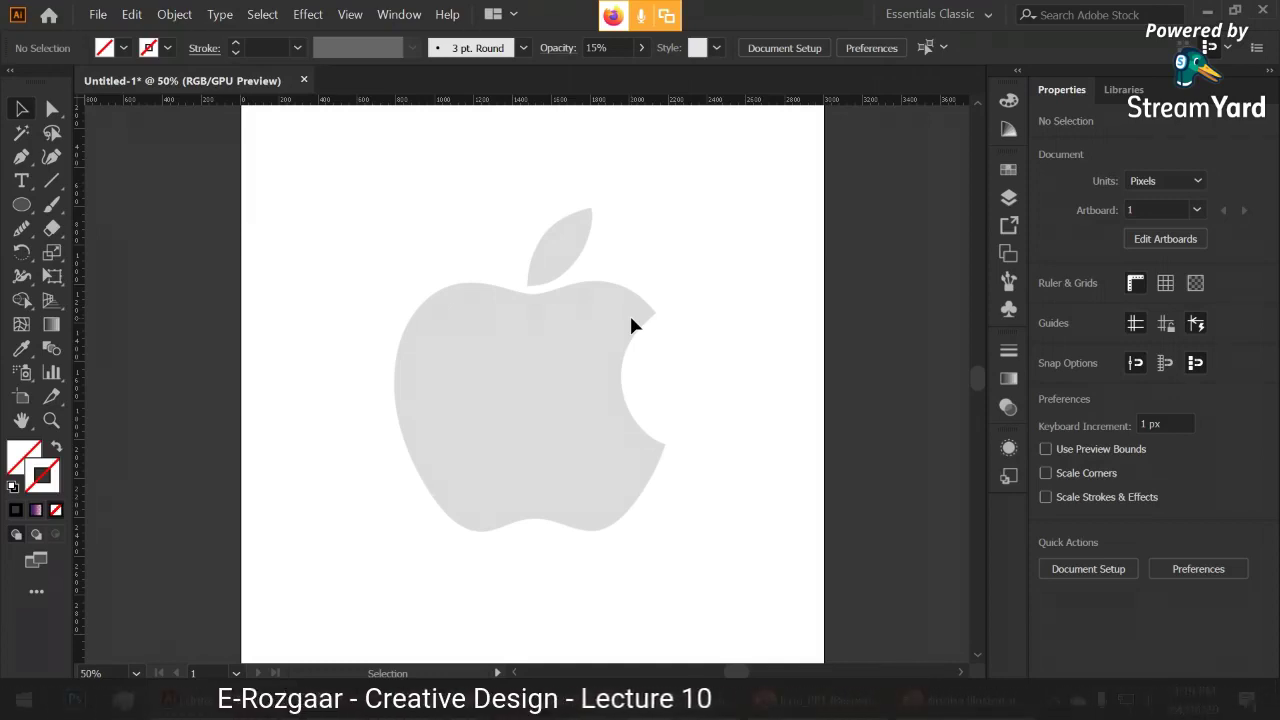
pyautogui.moveTo(371, 200); pyautogui.dragTo(689, 446)
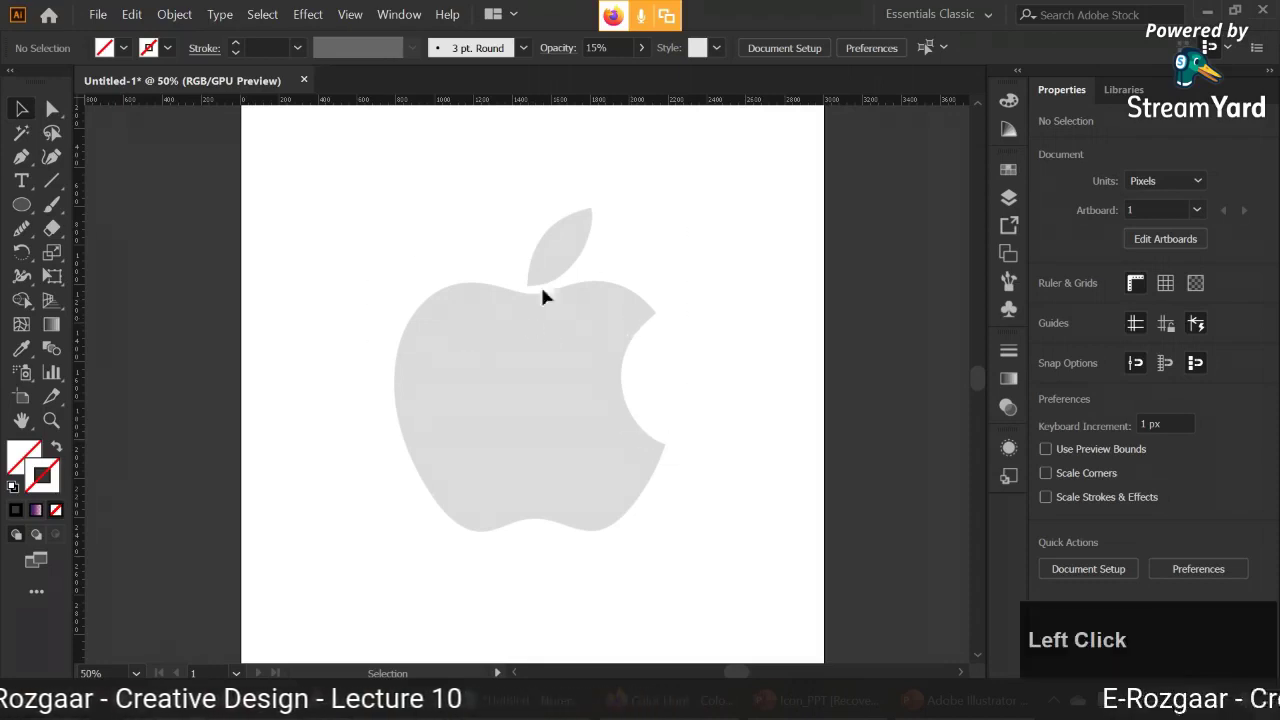
# - Set the Pen tool to no fill and a black 5 pt stroke, and start the outline atop the apple's left lobe
pyautogui.scroll(2, 598, 316)
pyautogui.scroll(-1, 400, 345)
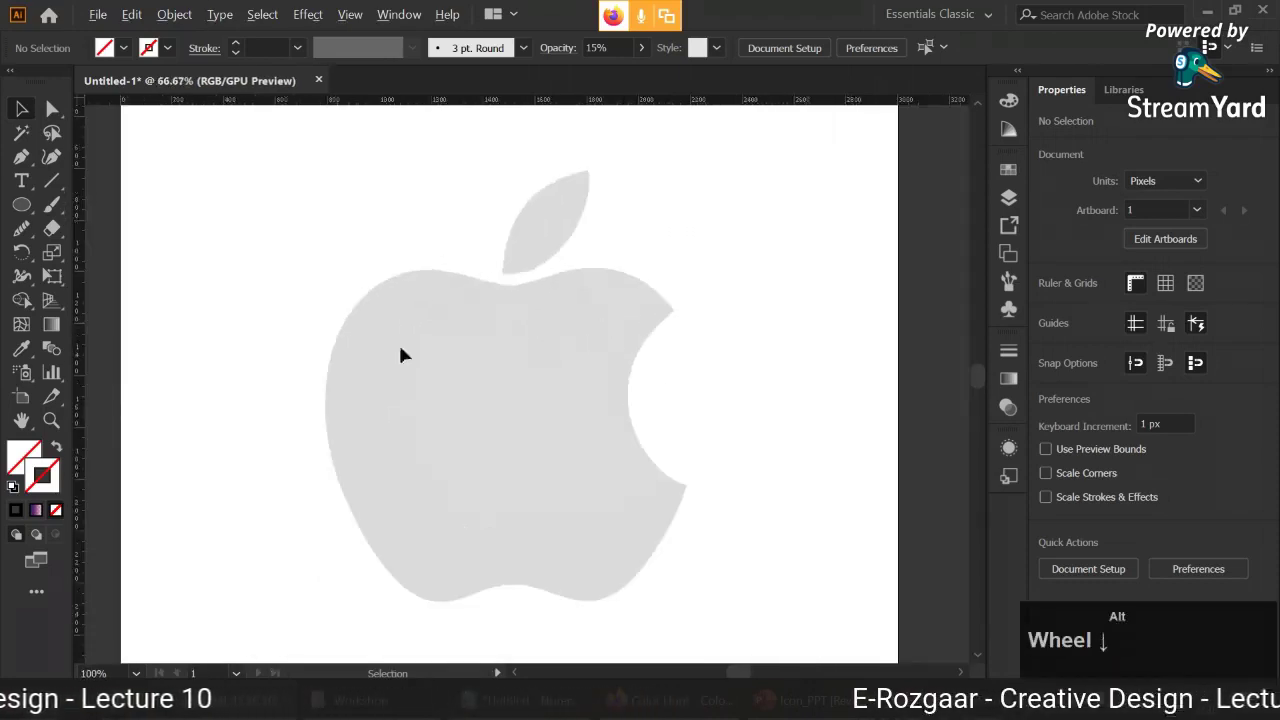
pyautogui.press('space')
pyautogui.moveTo(371, 357); pyautogui.dragTo(407, 345)
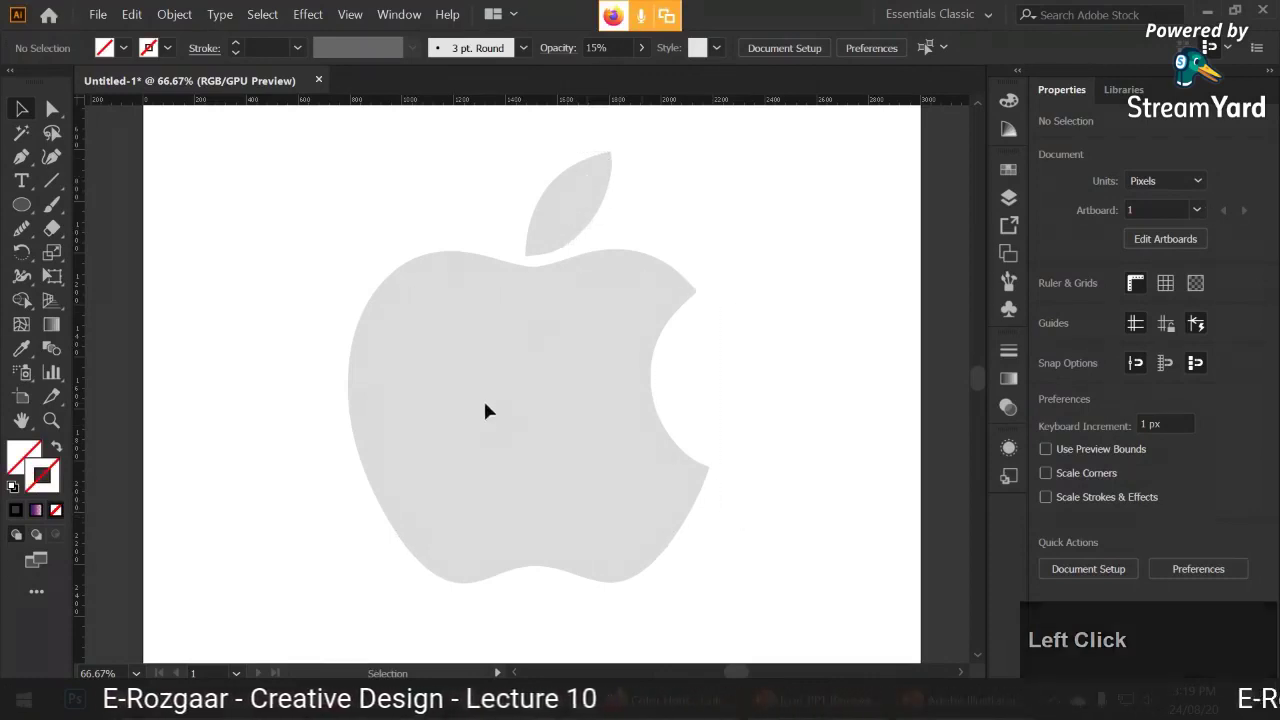
pyautogui.keyDown('alt'); pyautogui.click(497, 322); pyautogui.keyUp('alt')
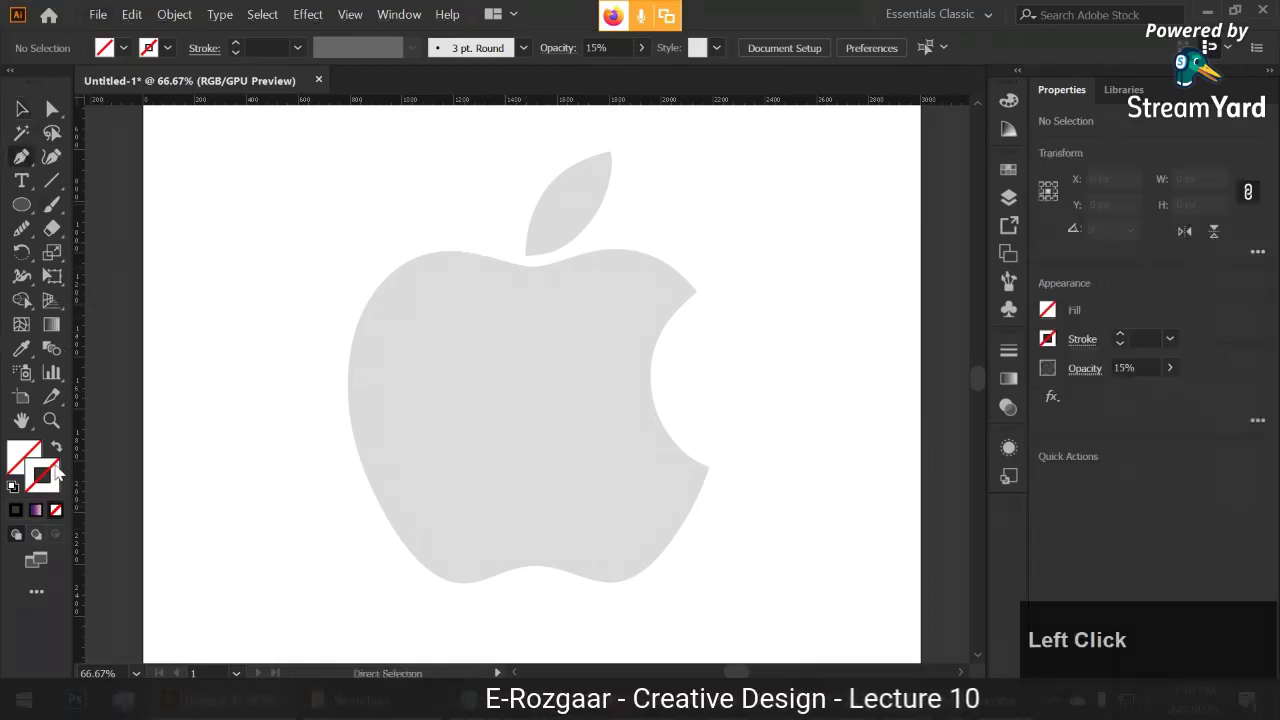
pyautogui.click(236, 48)
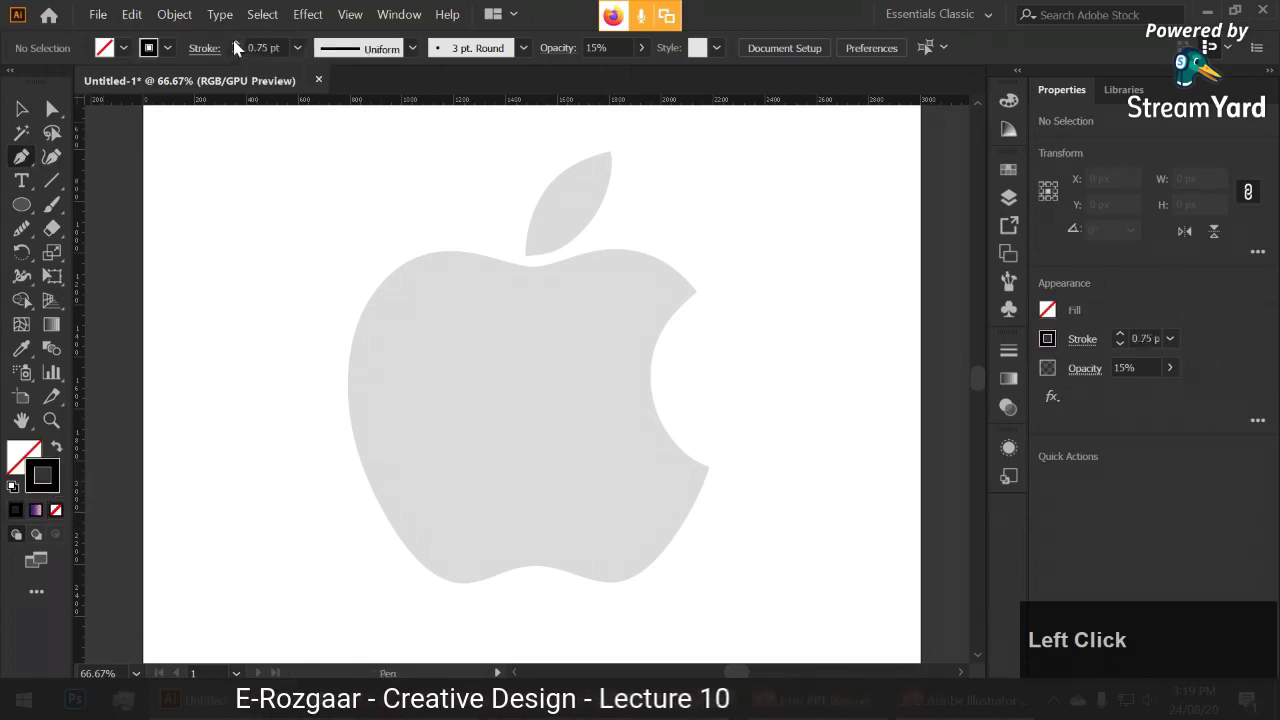
pyautogui.click(236, 44)
pyautogui.click(236, 44)
pyautogui.click(236, 44)
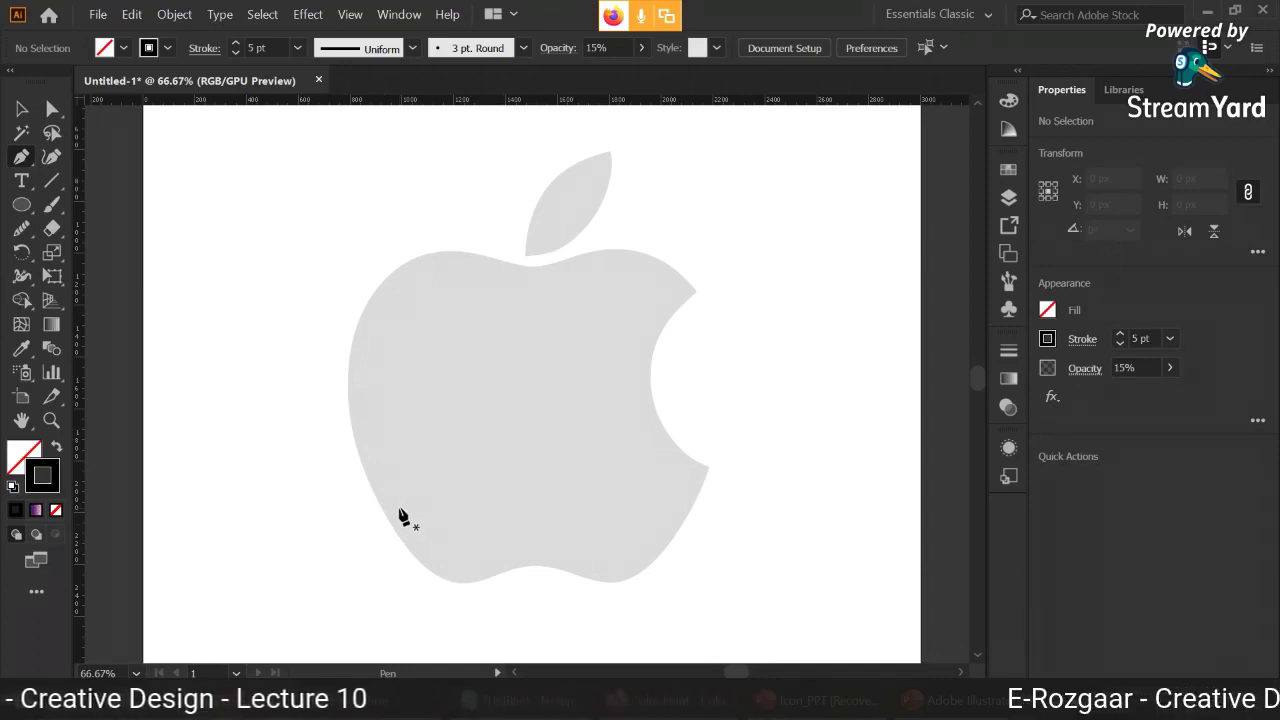
pyautogui.click(481, 256)
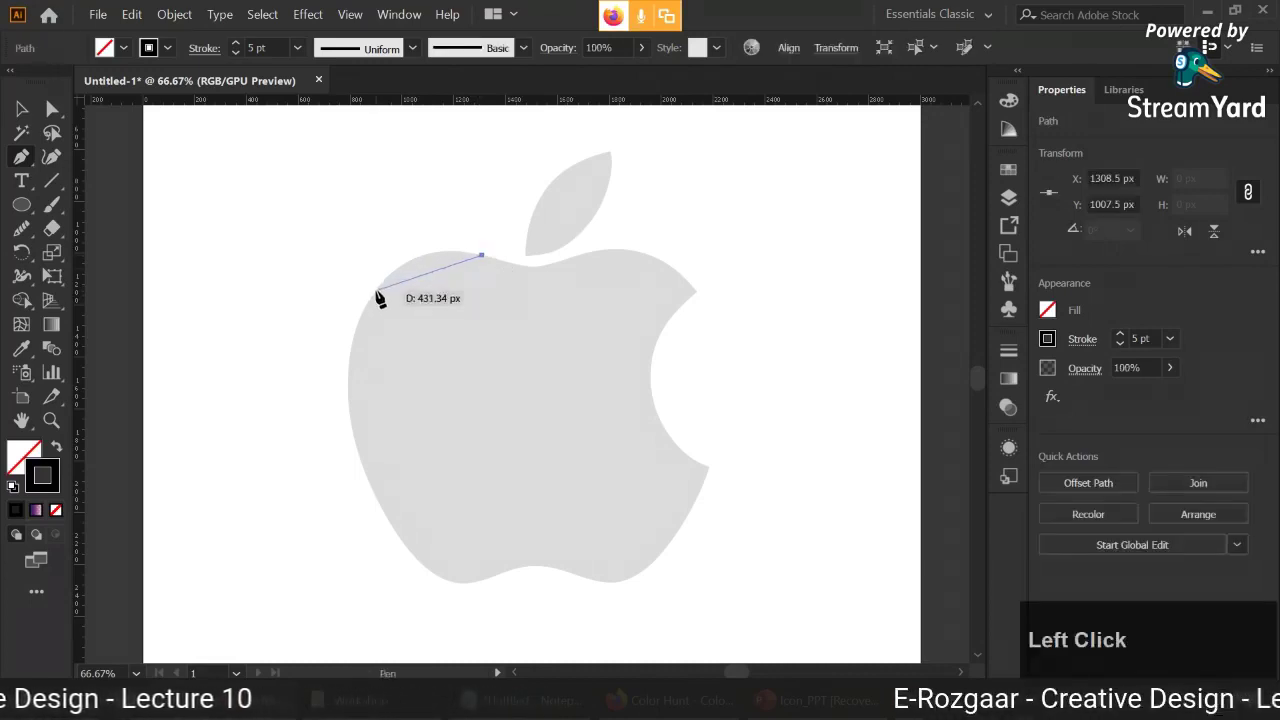
# - Try tracing the apple's left side with one long curve reaching its lower left edge, and undo that curve
pyautogui.scroll(1, 379, 297)
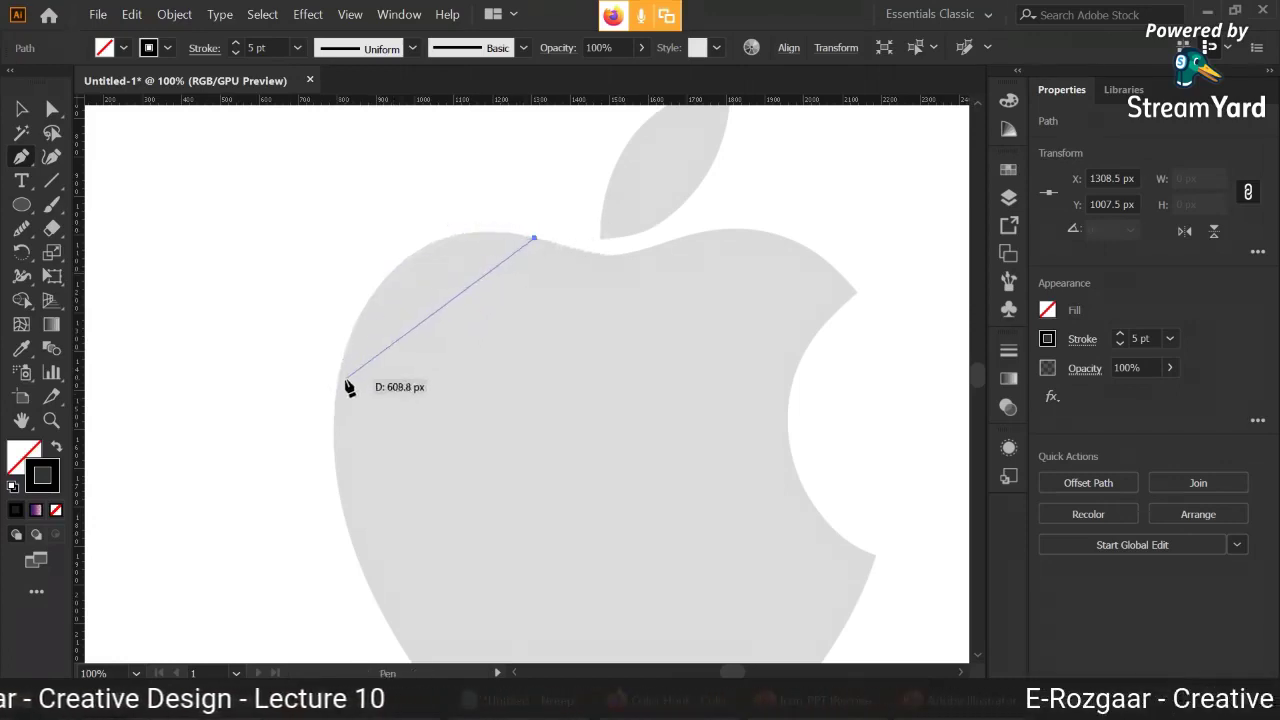
pyautogui.keyDown('alt'); pyautogui.scroll(-1, 386, 443); pyautogui.keyUp('alt')
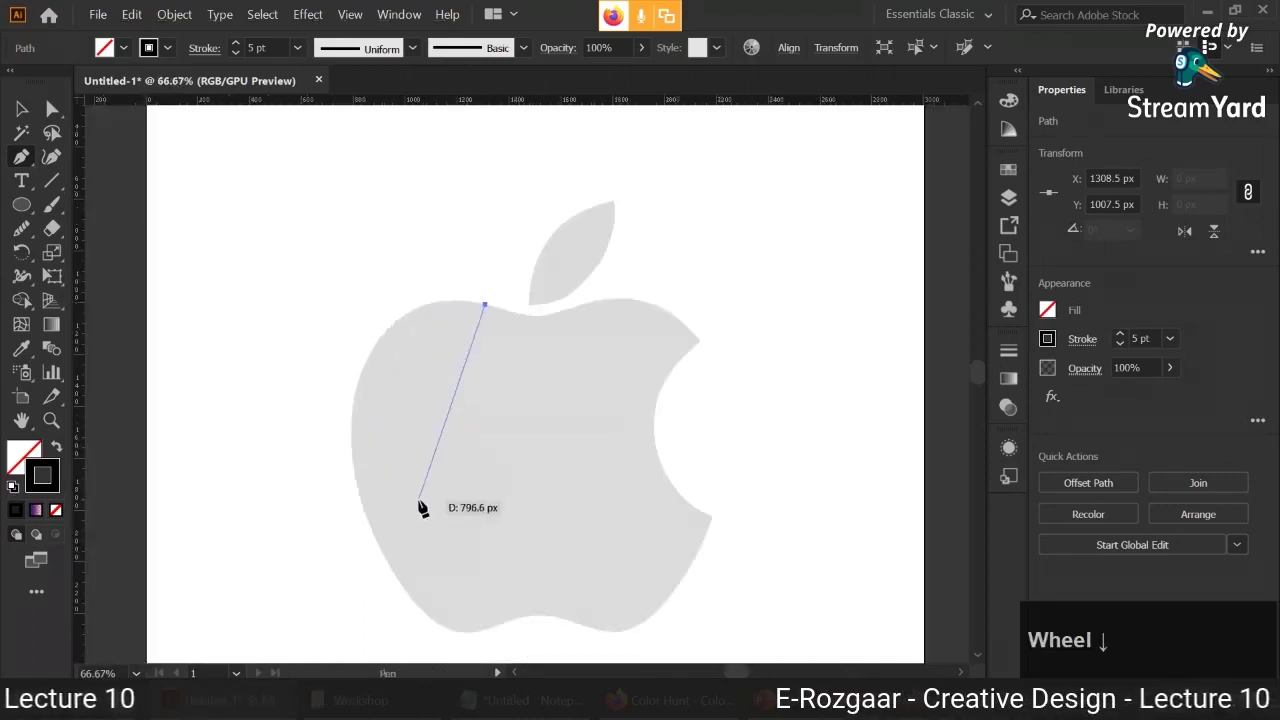
pyautogui.moveTo(420, 503); pyautogui.dragTo(399, 444)
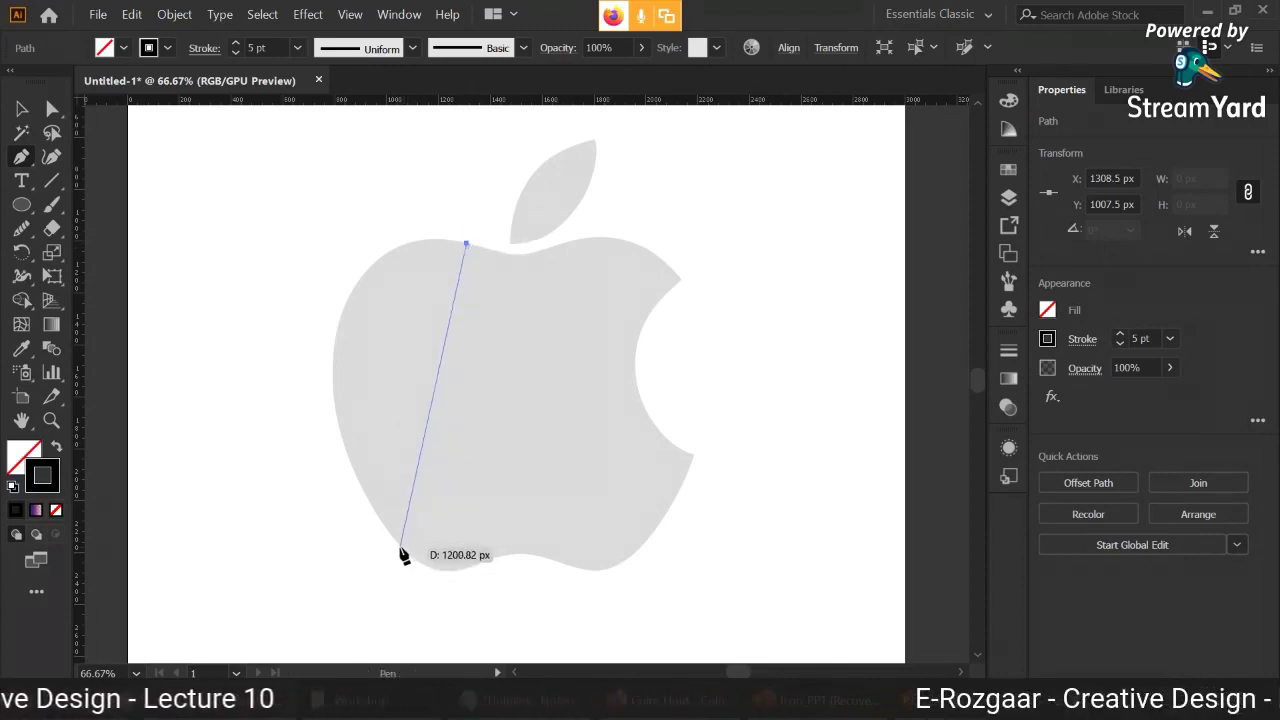
pyautogui.scroll(-1, 400, 554)
pyautogui.scroll(-1, 400, 554)
pyautogui.moveTo(394, 506); pyautogui.dragTo(417, 383)
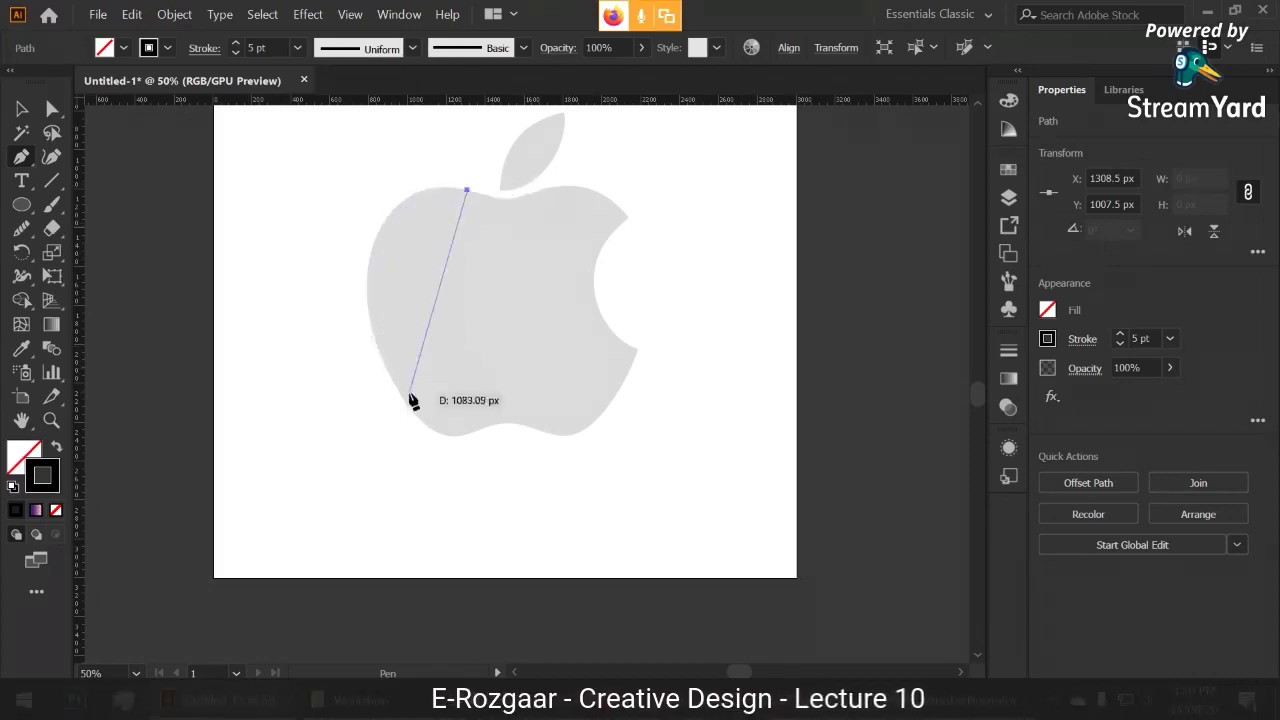
pyautogui.click(379, 352)
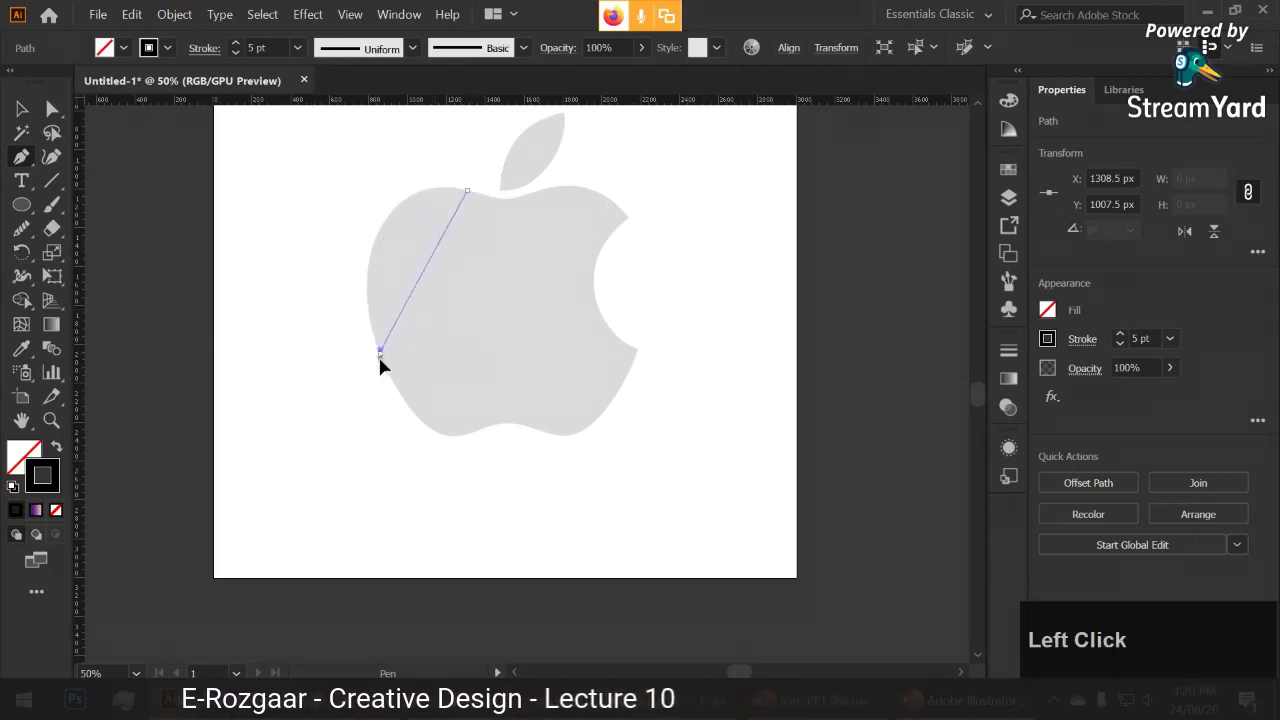
pyautogui.moveTo(394, 455); pyautogui.dragTo(430, 540)
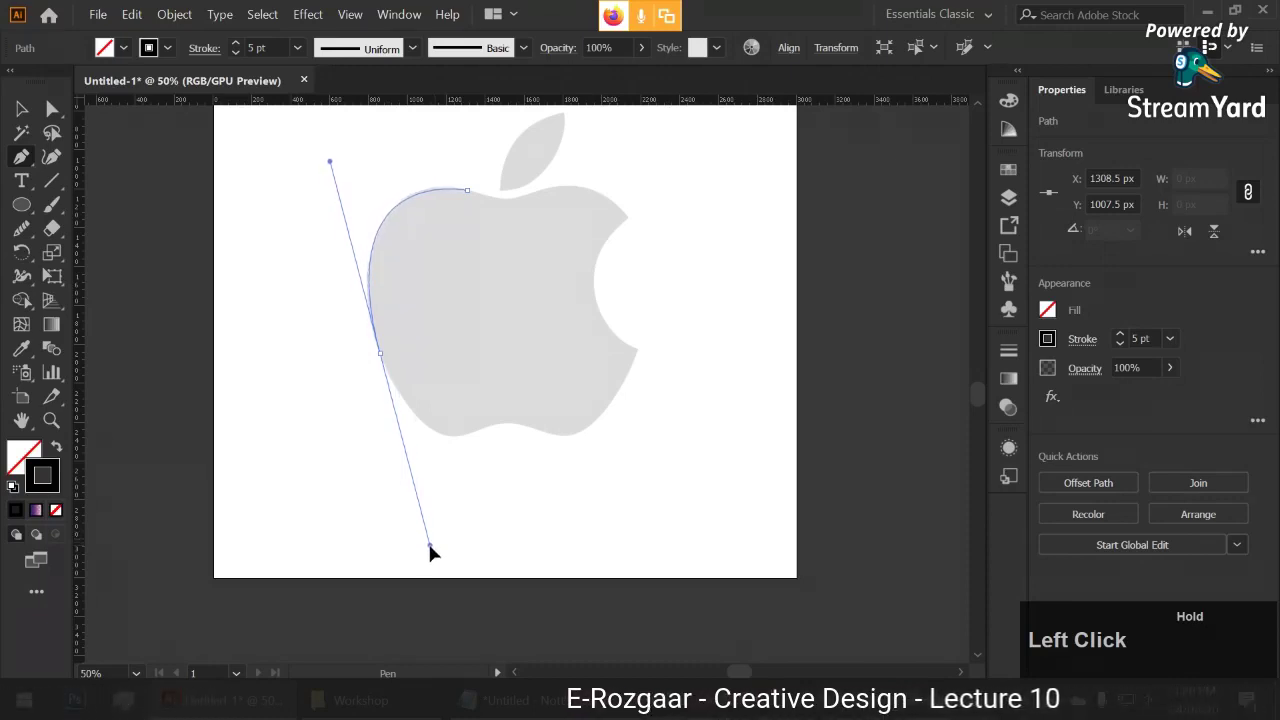
pyautogui.moveTo(429, 546); pyautogui.dragTo(427, 543)
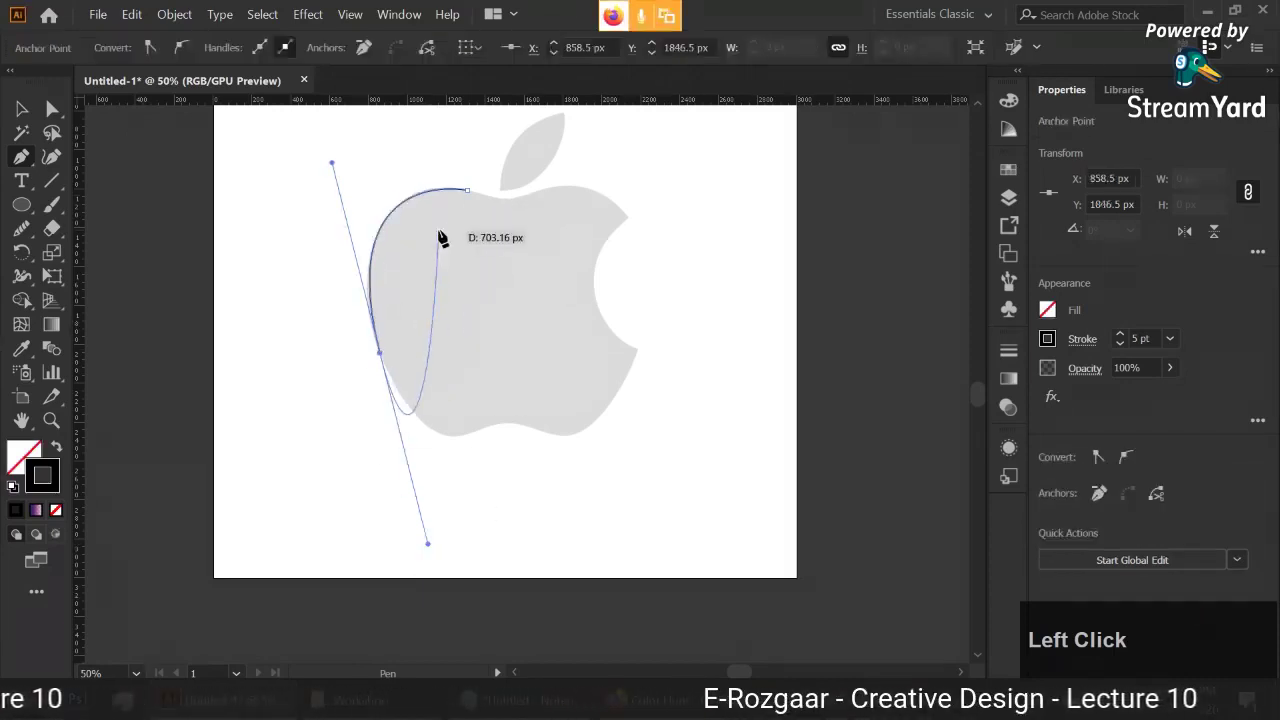
pyautogui.hotkey('ctrl', 'z')
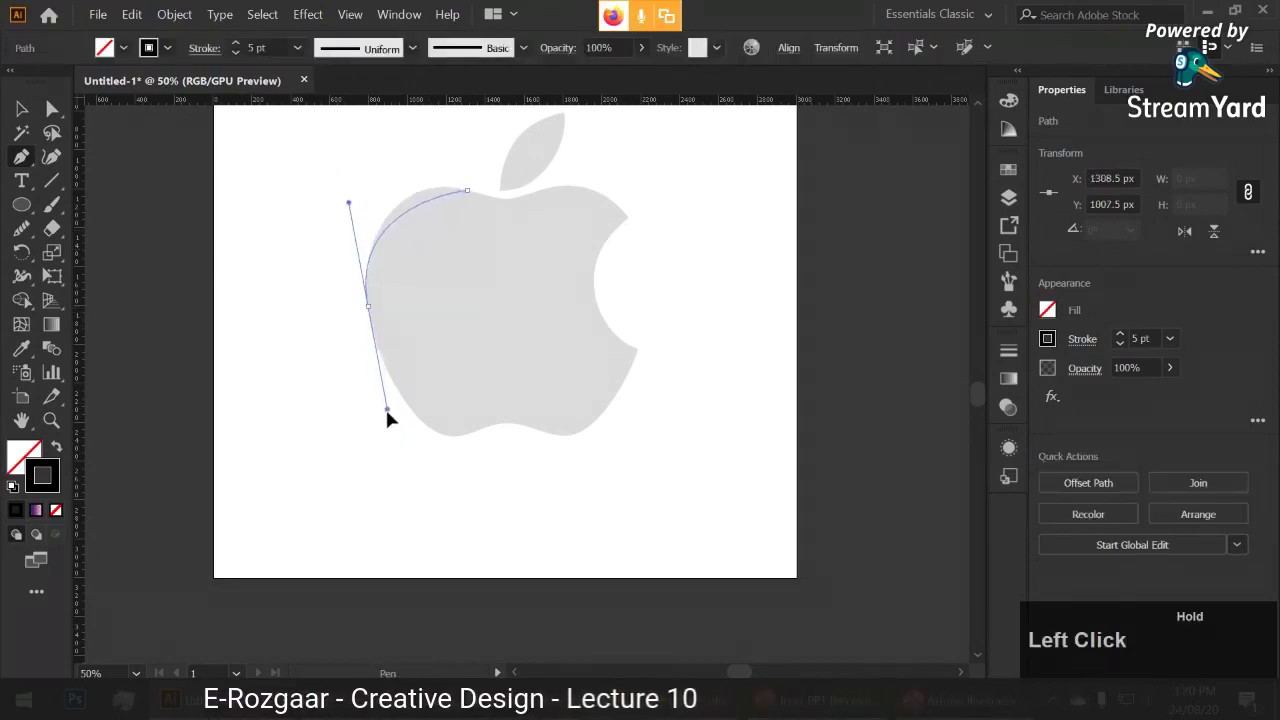
# - Trace the apple's left side with two curves down to the base of the left lobe, removing each anchor's outgoing handle
pyautogui.moveTo(387, 411); pyautogui.dragTo(373, 450)
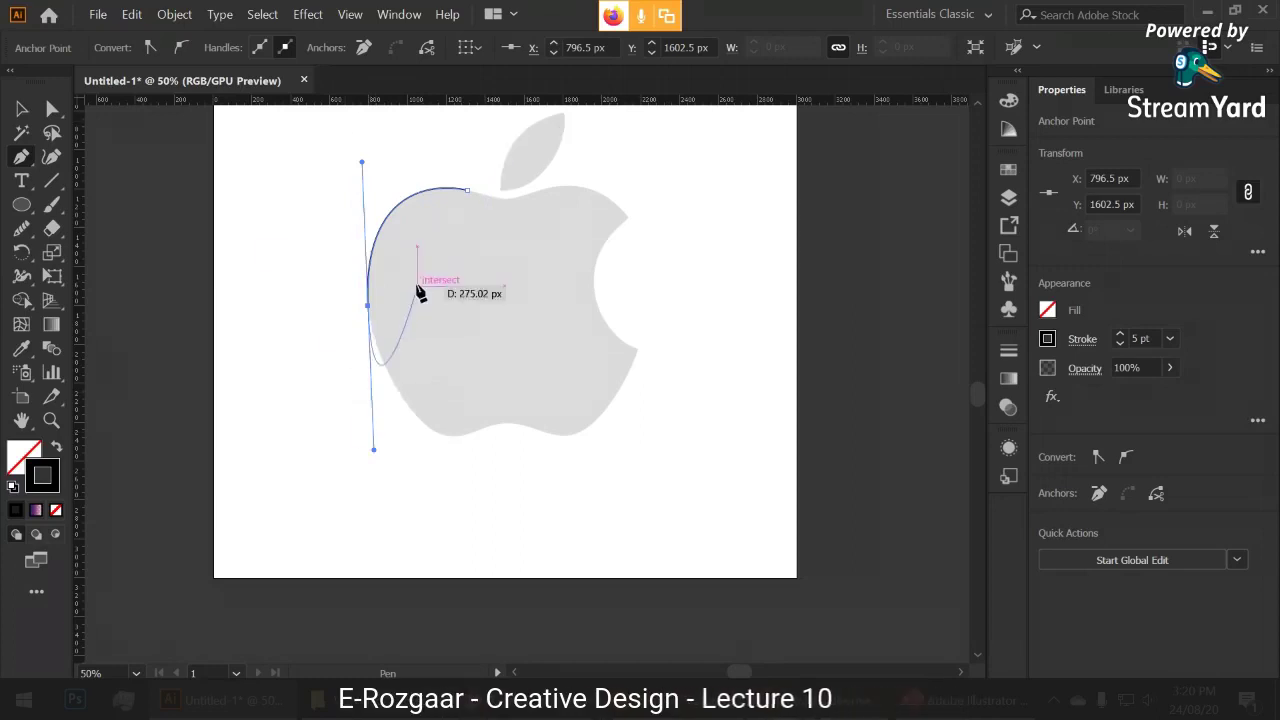
pyautogui.scroll(1, 420, 275)
pyautogui.moveTo(432, 423); pyautogui.dragTo(371, 366)
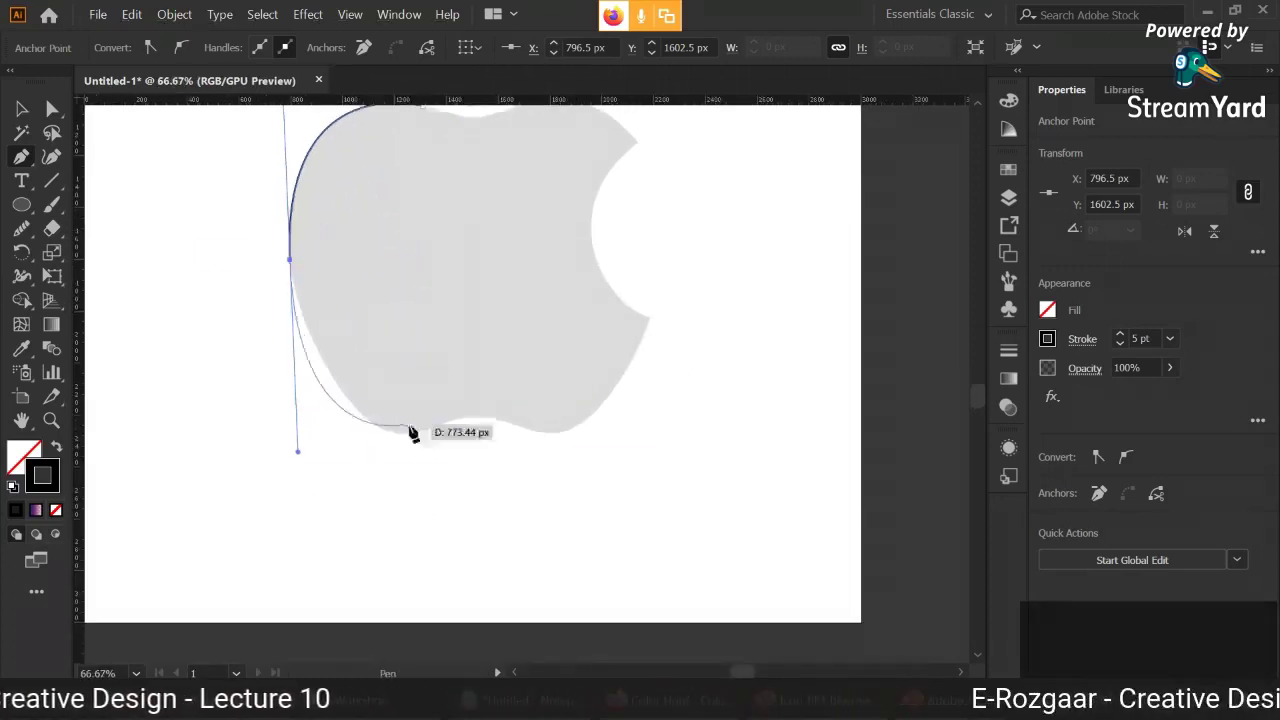
pyautogui.click(289, 258)
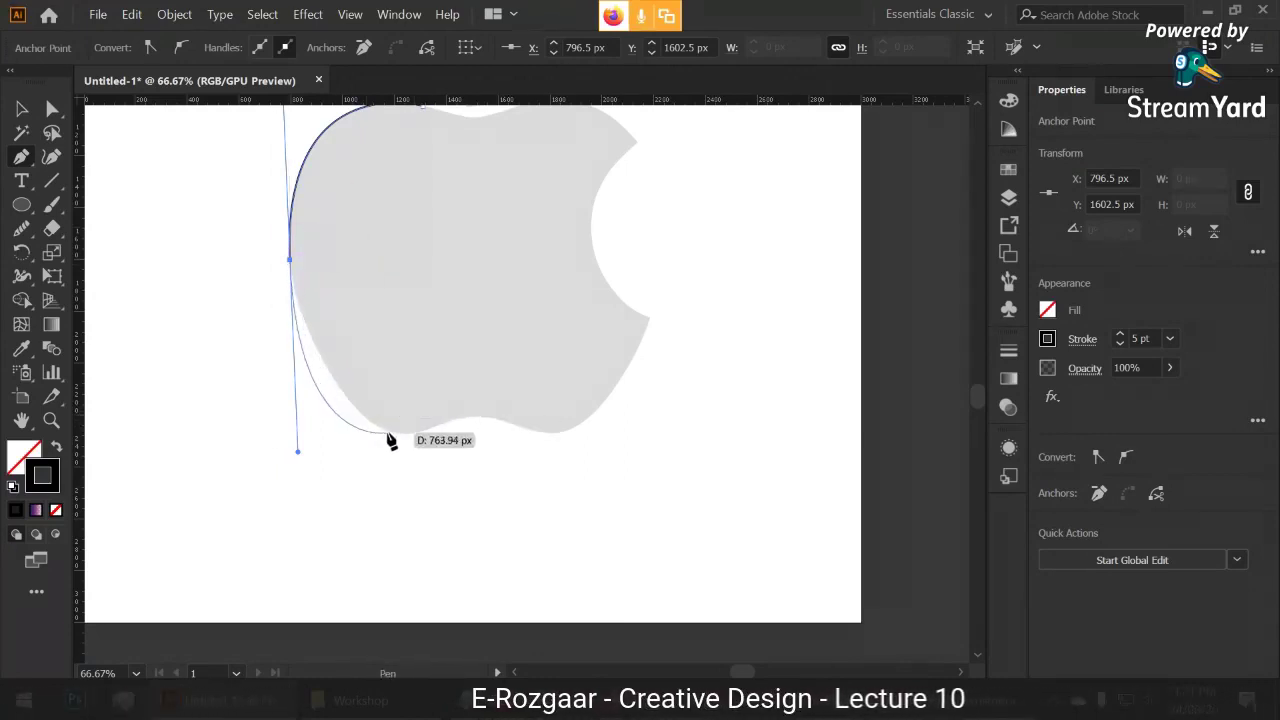
pyautogui.click(290, 260)
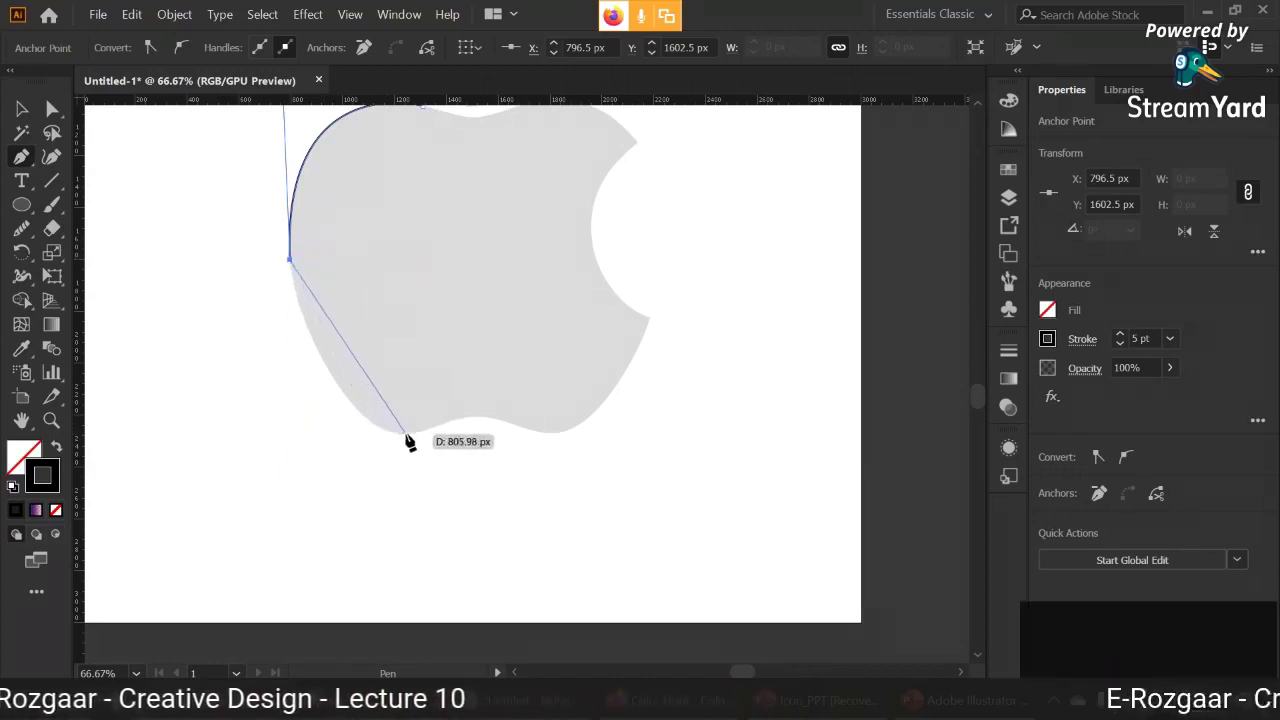
pyautogui.moveTo(406, 434); pyautogui.dragTo(496, 441)
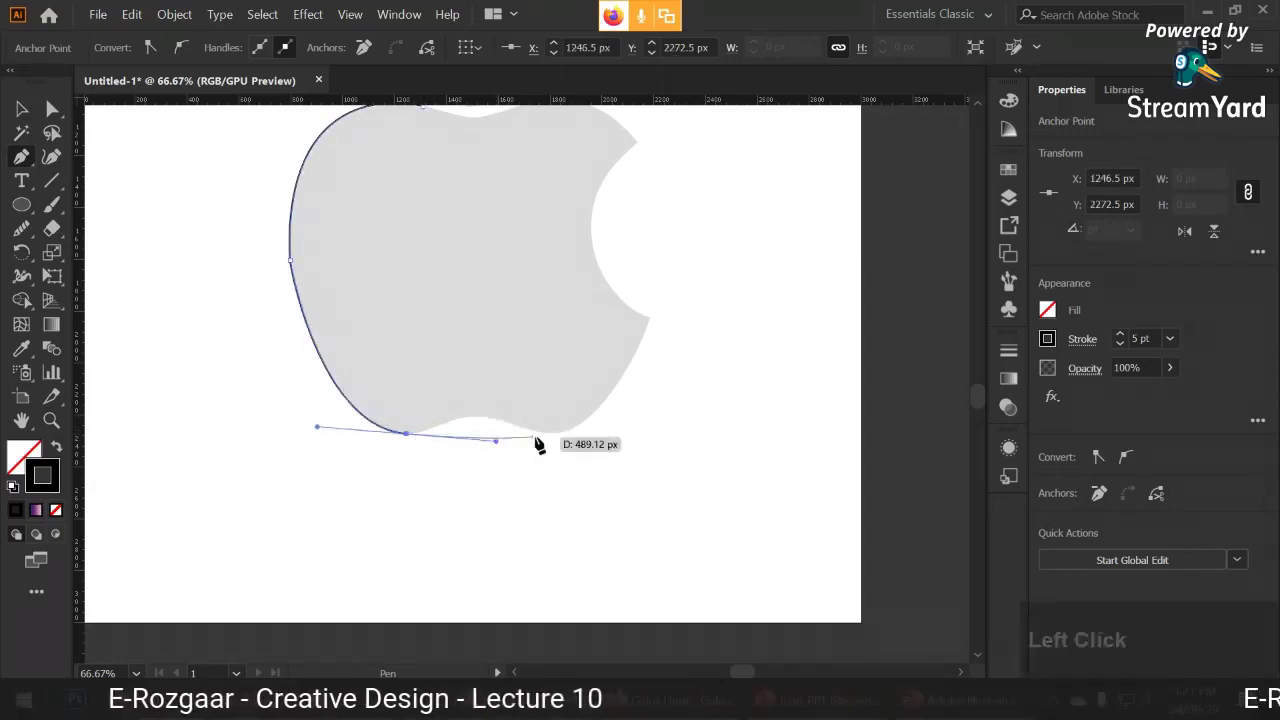
pyautogui.click(407, 434)
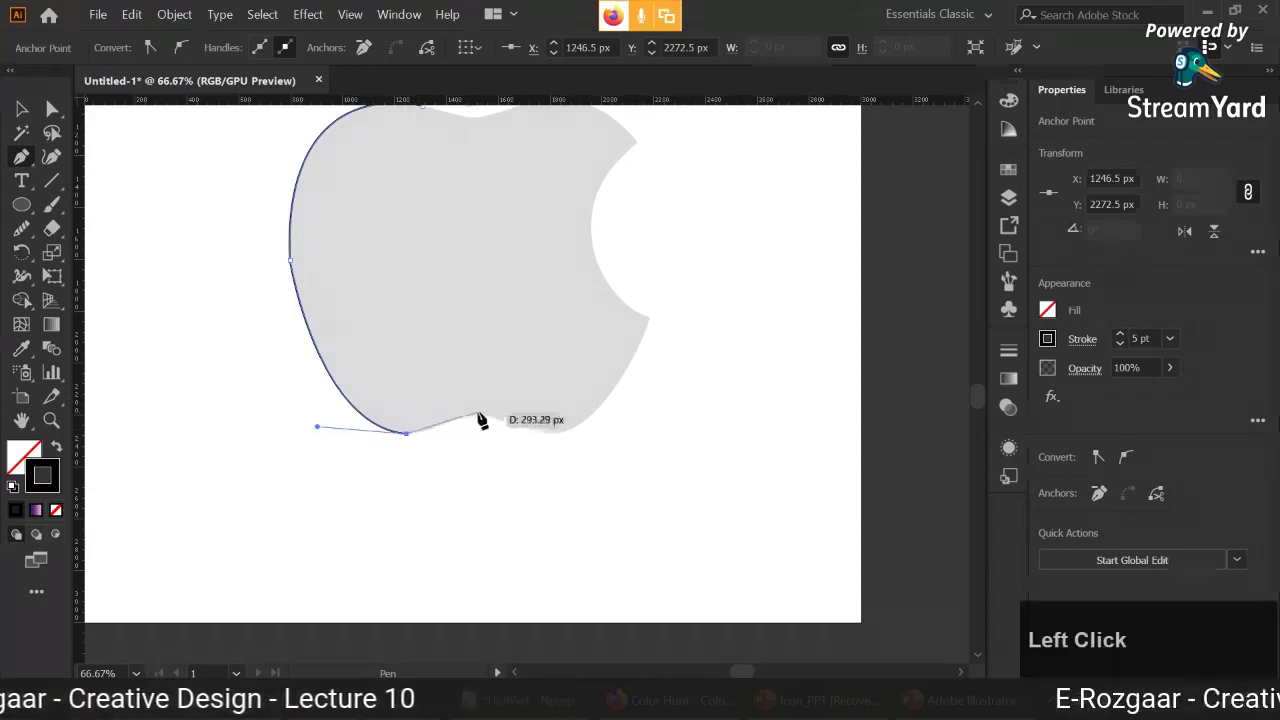
# - Try tracing the apple's bottom notch with a single curve between the two lower lobes, and undo it
pyautogui.click(558, 436)
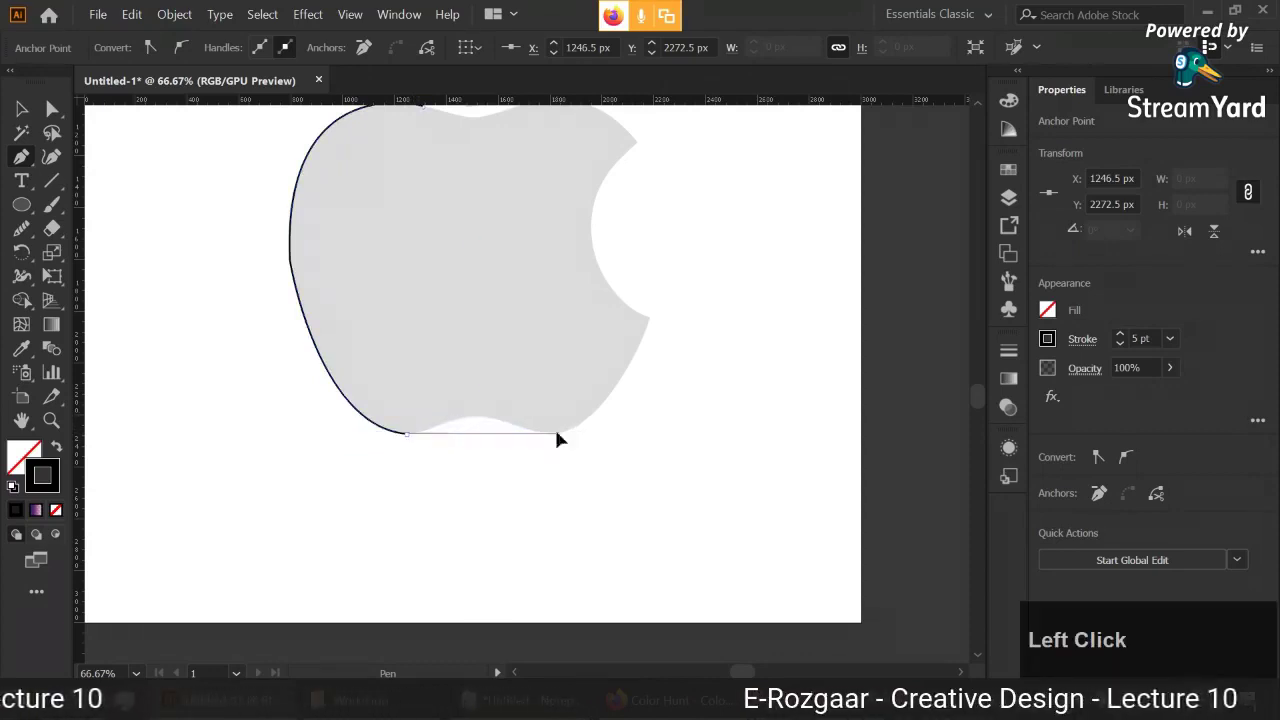
pyautogui.moveTo(557, 434); pyautogui.dragTo(596, 446)
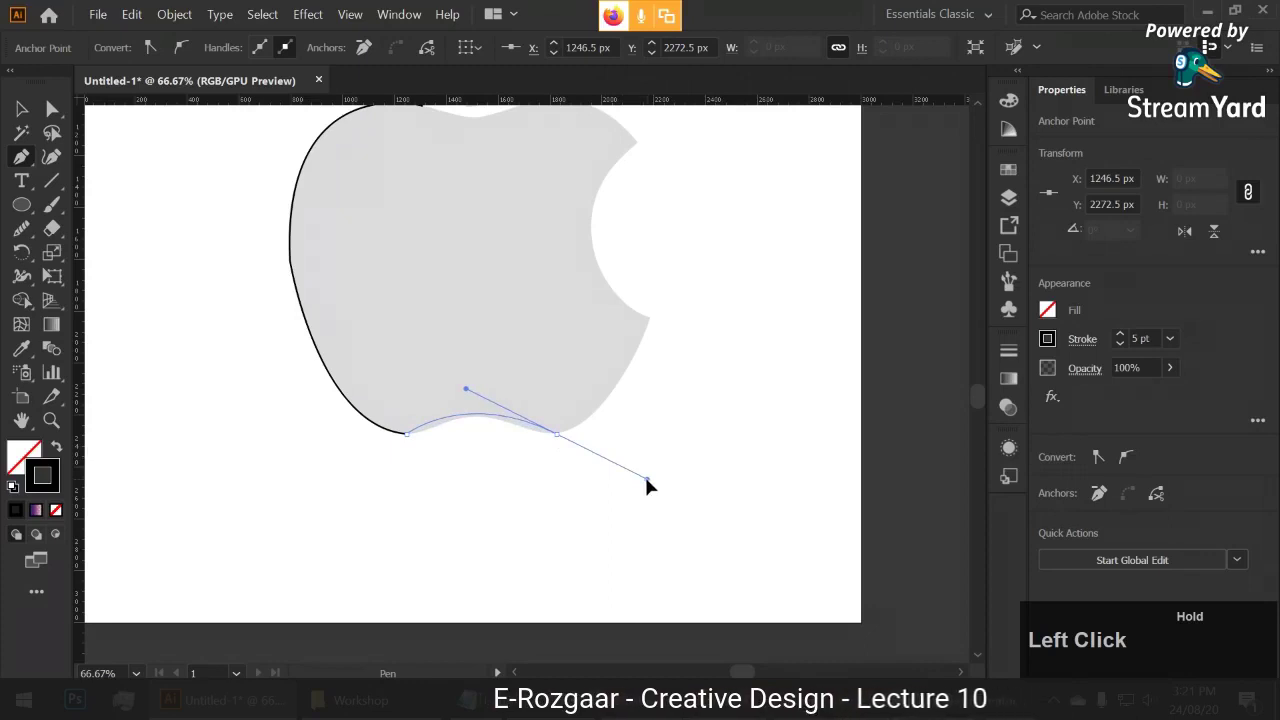
pyautogui.hotkey('ctrl', 'z')
# - Trace the apple's bottom notch with two short curves, making the anchor between them a corner without an outgoing handle
pyautogui.scroll(1, 504, 448)
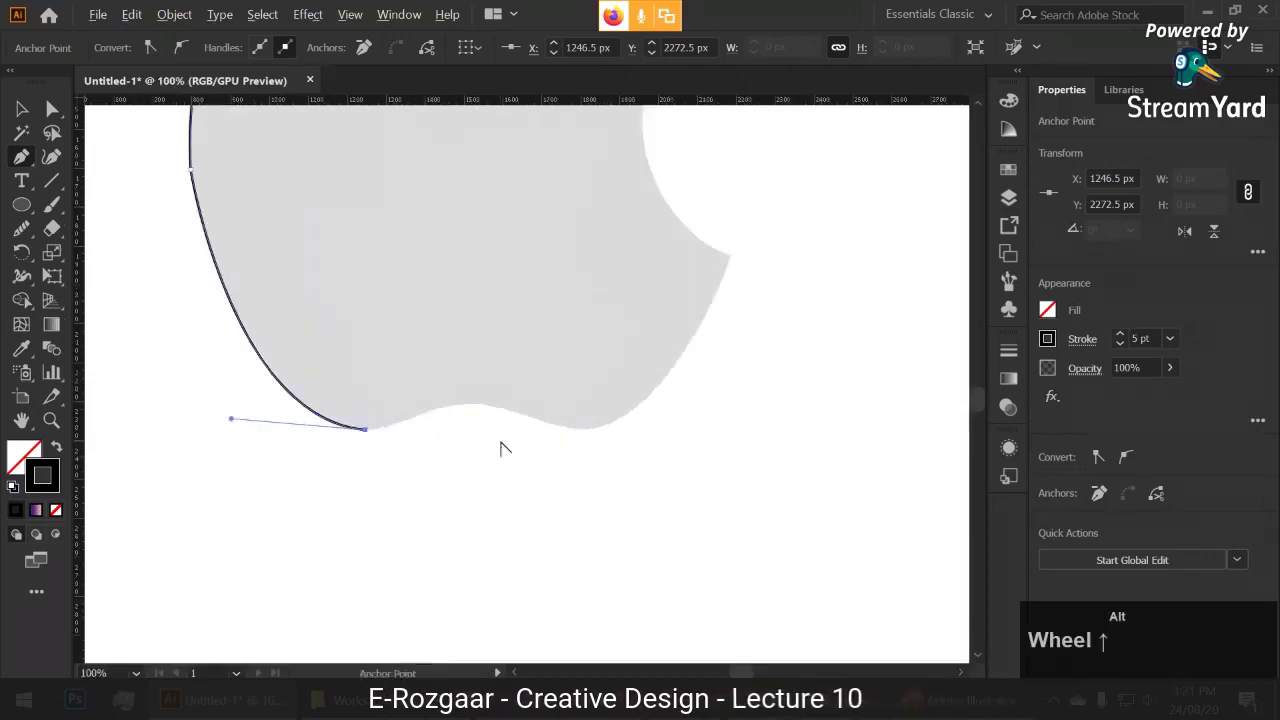
pyautogui.moveTo(437, 407); pyautogui.dragTo(459, 397)
pyautogui.click(437, 408)
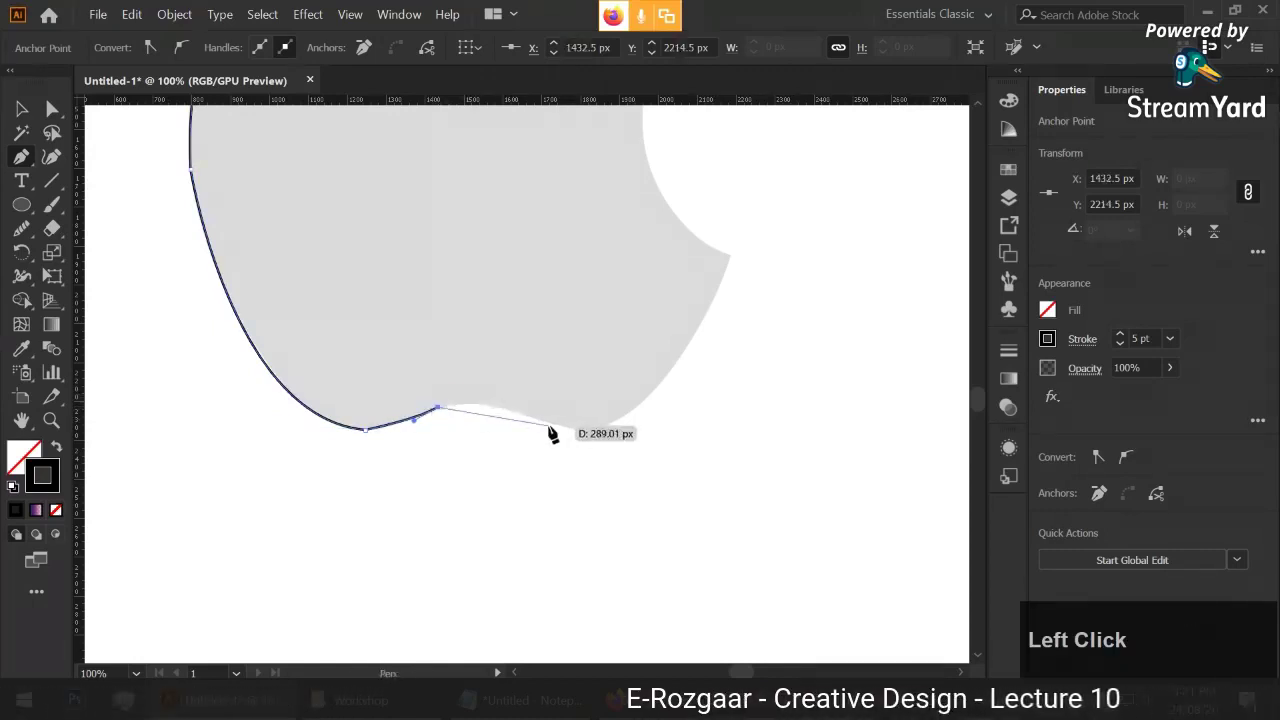
pyautogui.moveTo(555, 424); pyautogui.dragTo(572, 428)
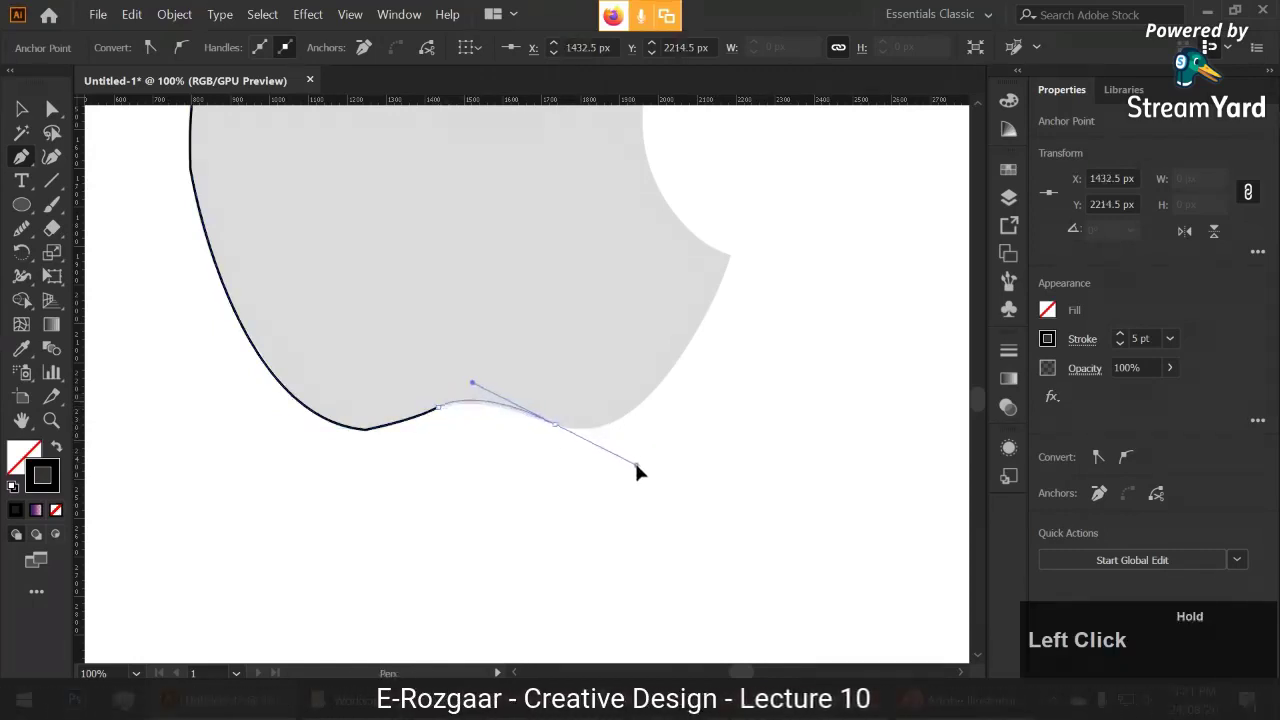
pyautogui.moveTo(646, 462); pyautogui.dragTo(630, 462)
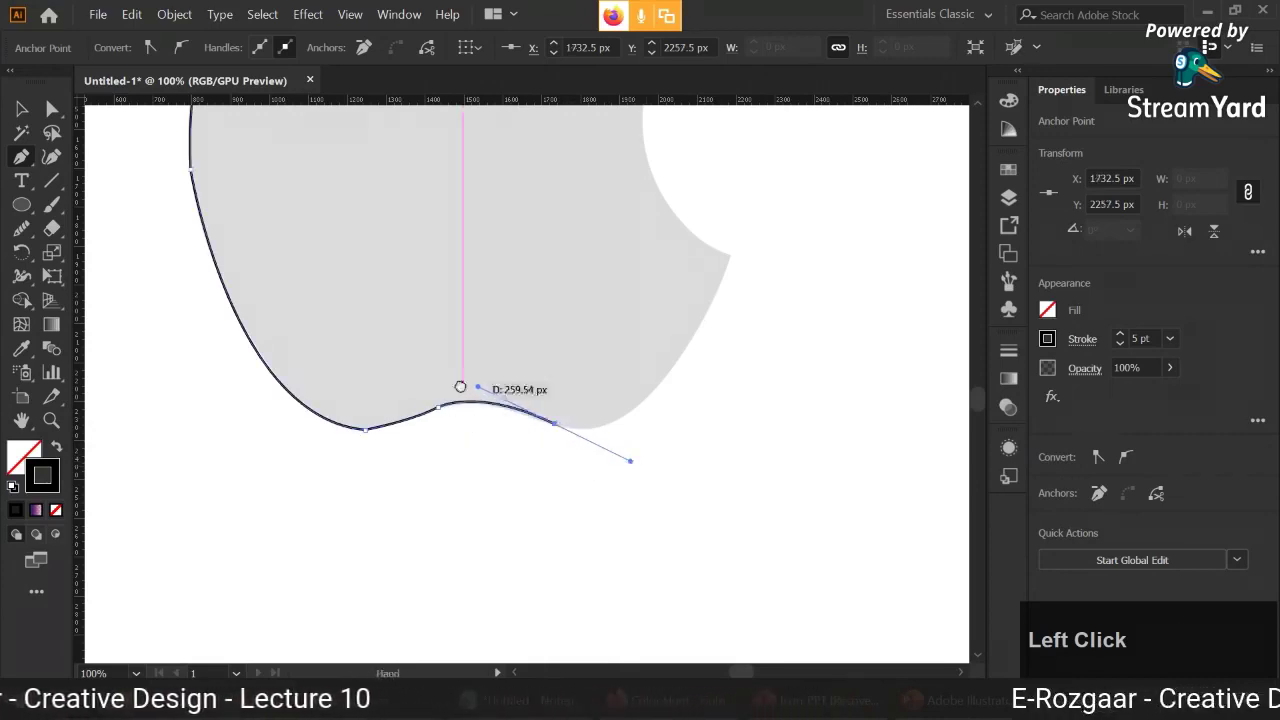
# - Trace the apple's lower right side with a curve, remove its outgoing handle, and extend the path to the bite's lower tip
pyautogui.scroll(2, 463, 380)
pyautogui.hscroll(2, 463, 380)
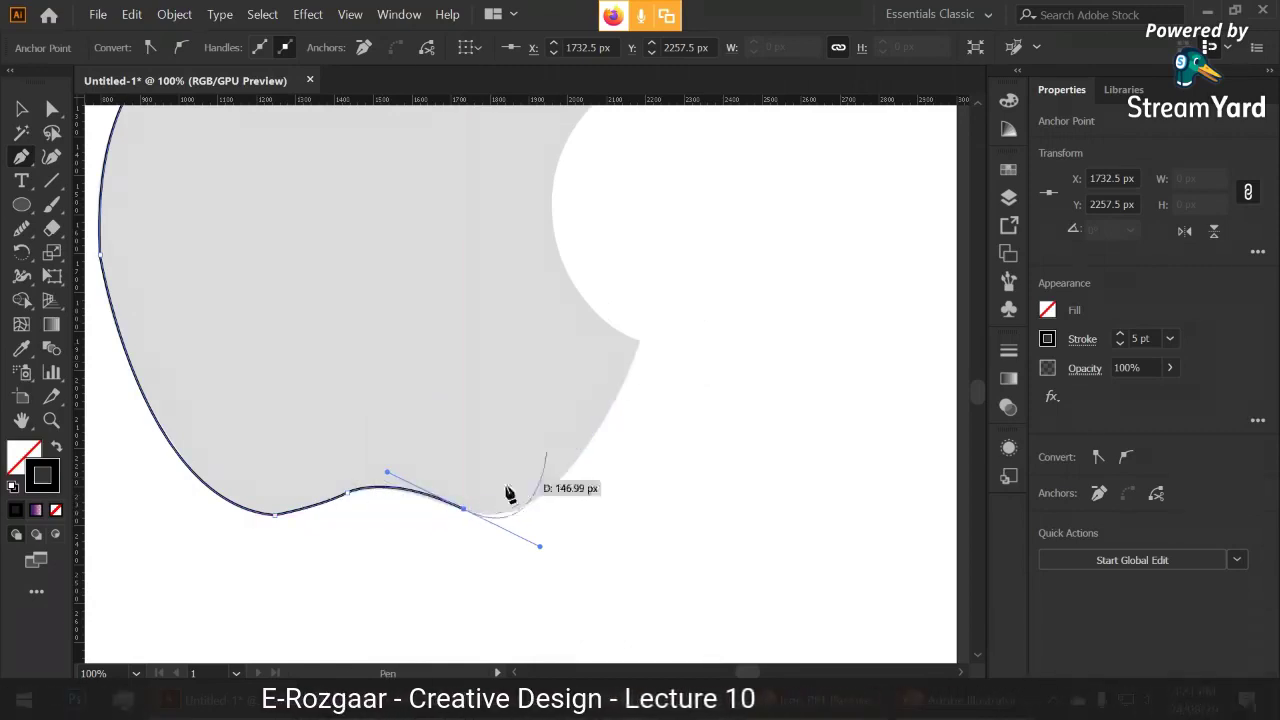
pyautogui.click(464, 510)
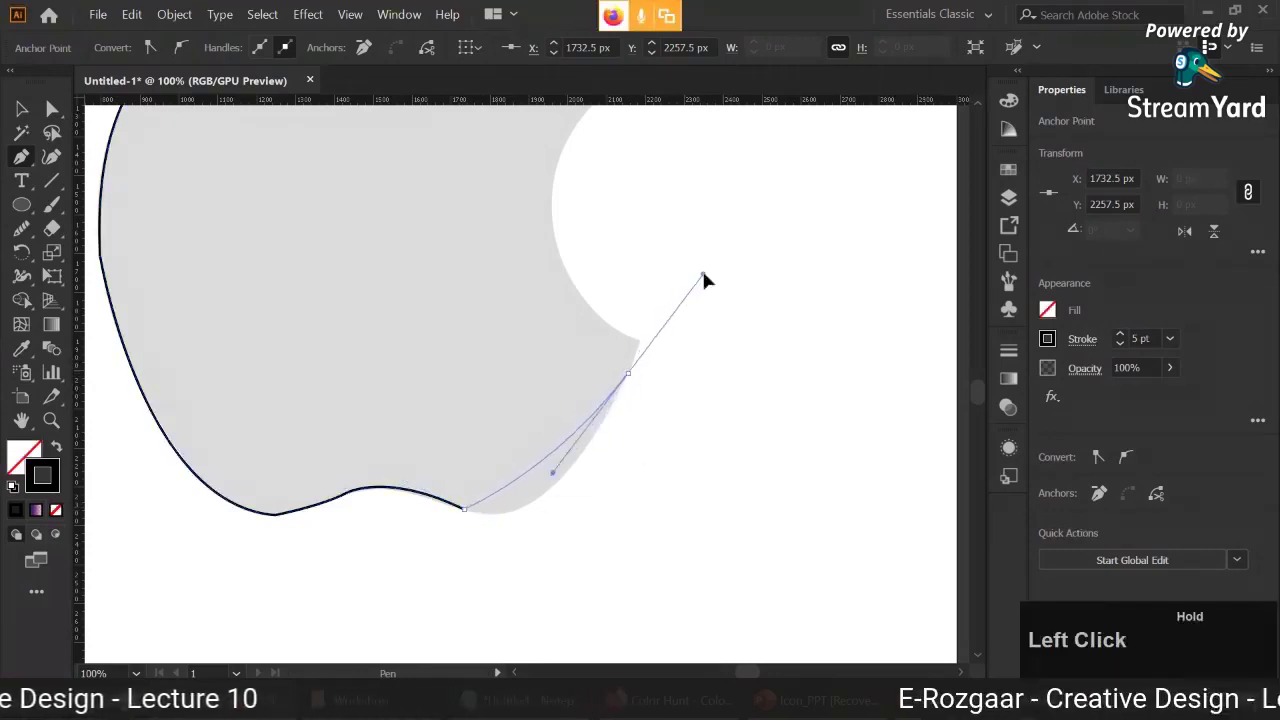
pyautogui.moveTo(704, 276); pyautogui.dragTo(702, 199)
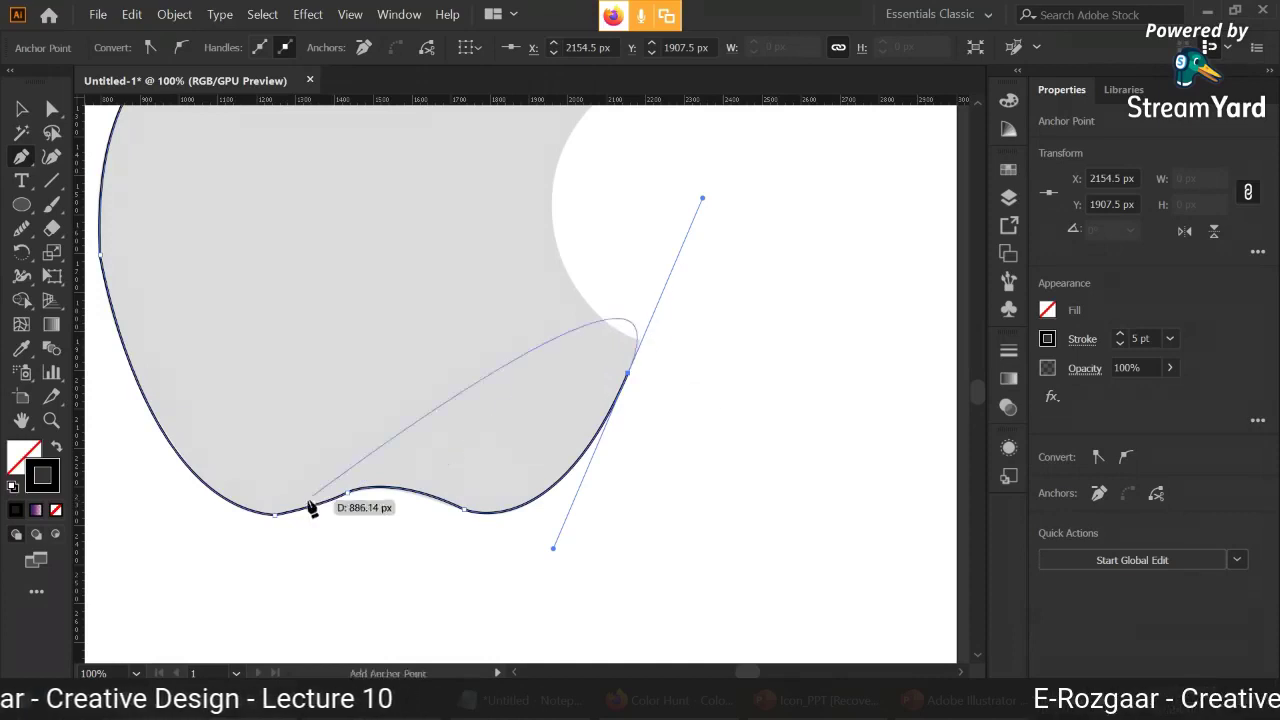
pyautogui.click(633, 347)
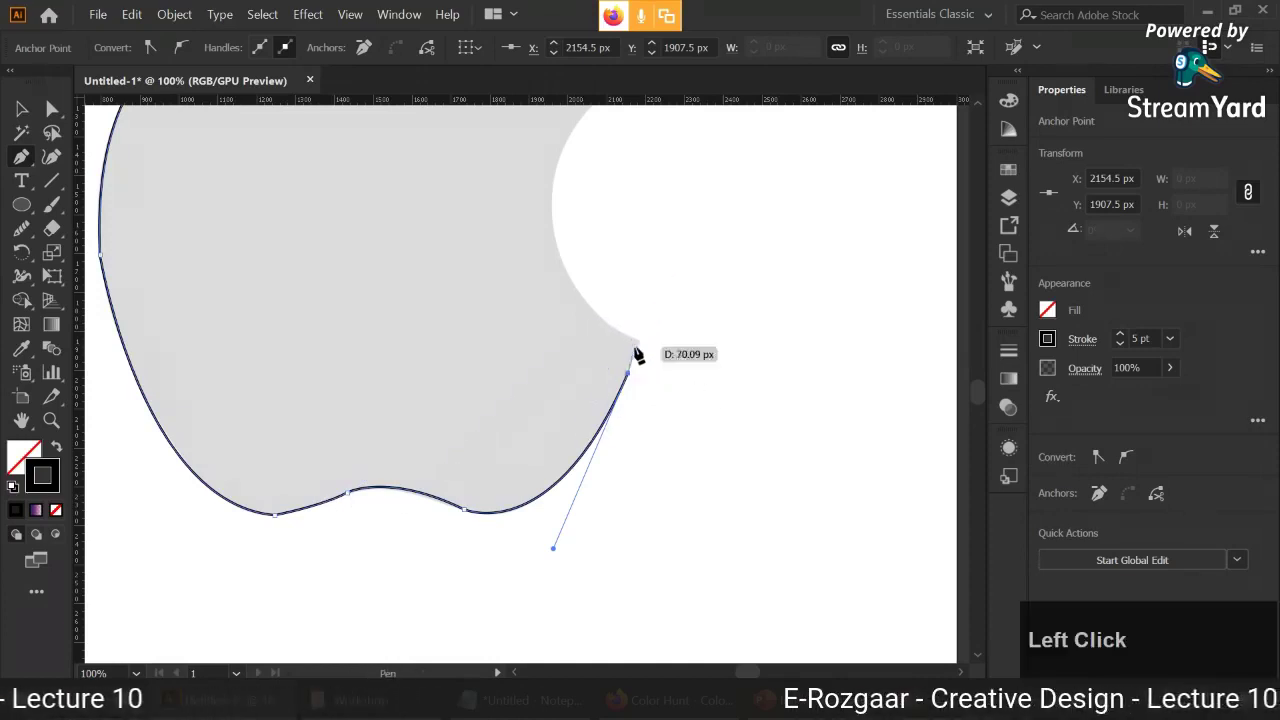
pyautogui.press('space')
pyautogui.moveTo(640, 347); pyautogui.dragTo(555, 514)
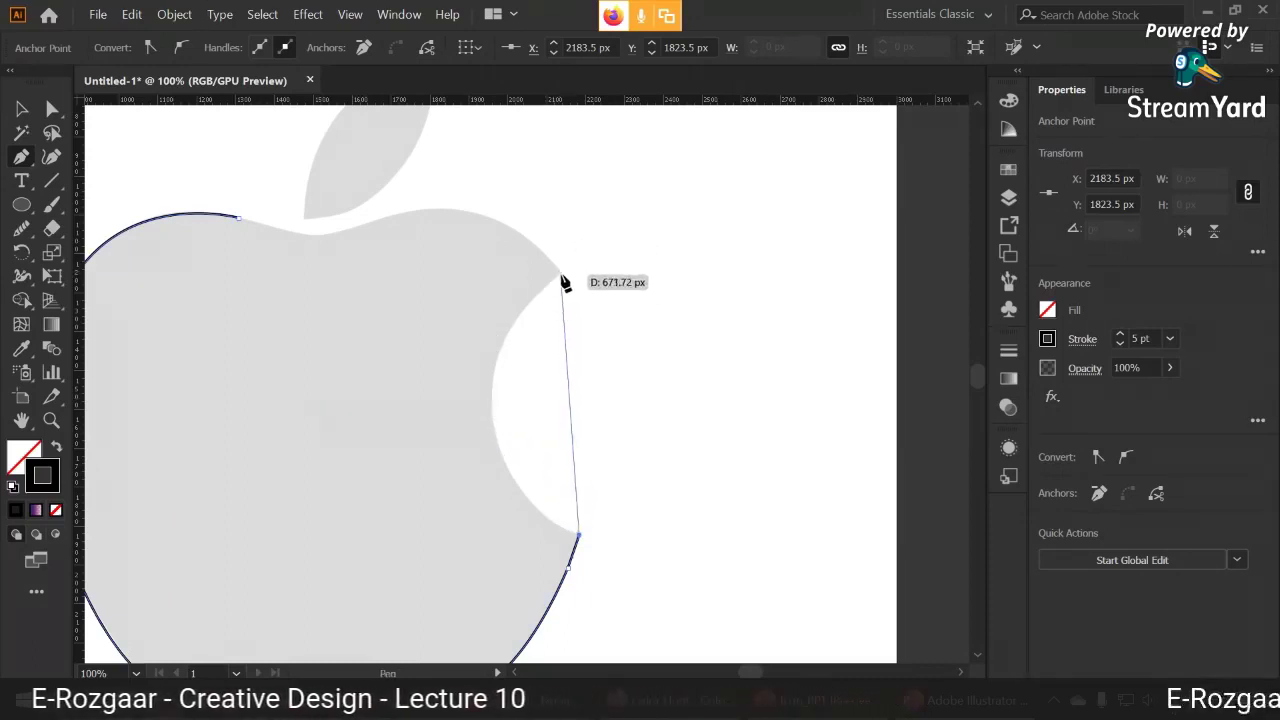
# - Trace the bite with two curves meeting at its innermost point, and remove the outgoing handle at the bite's upper tip
pyautogui.moveTo(562, 274); pyautogui.dragTo(714, 234)
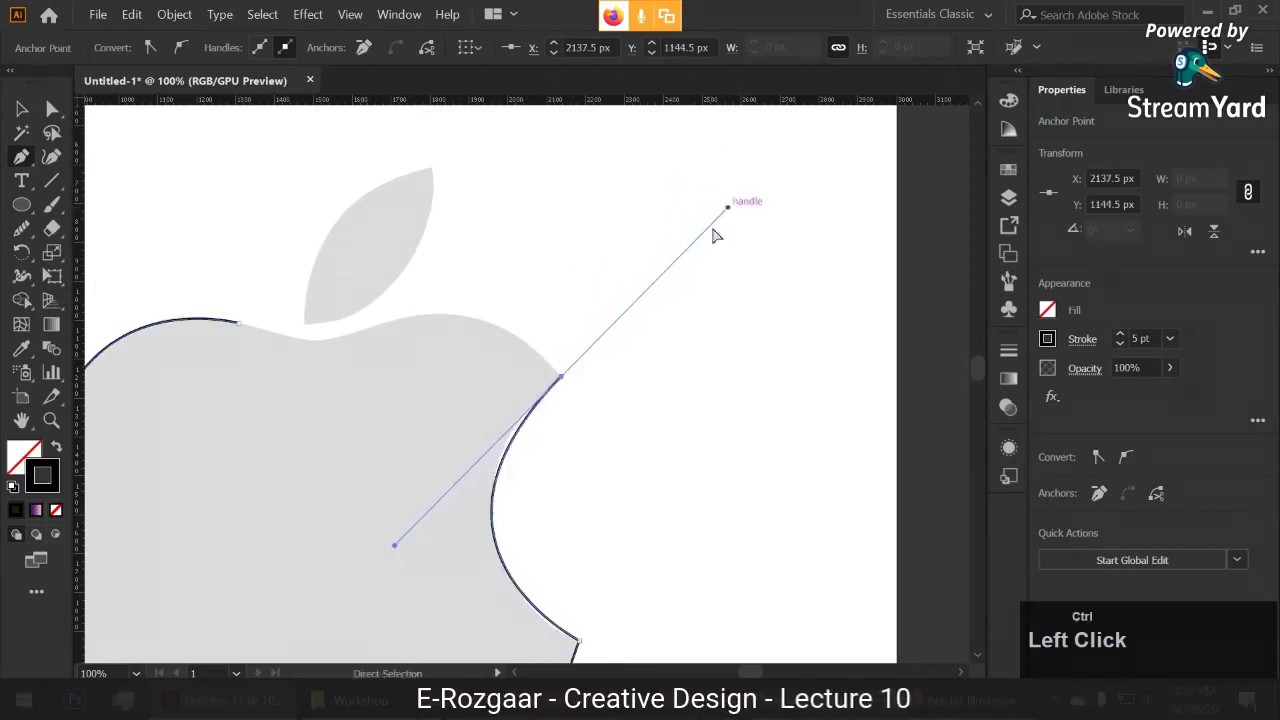
pyautogui.hotkey('ctrl', 'z')
pyautogui.press('space')
pyautogui.moveTo(553, 517); pyautogui.dragTo(522, 373)
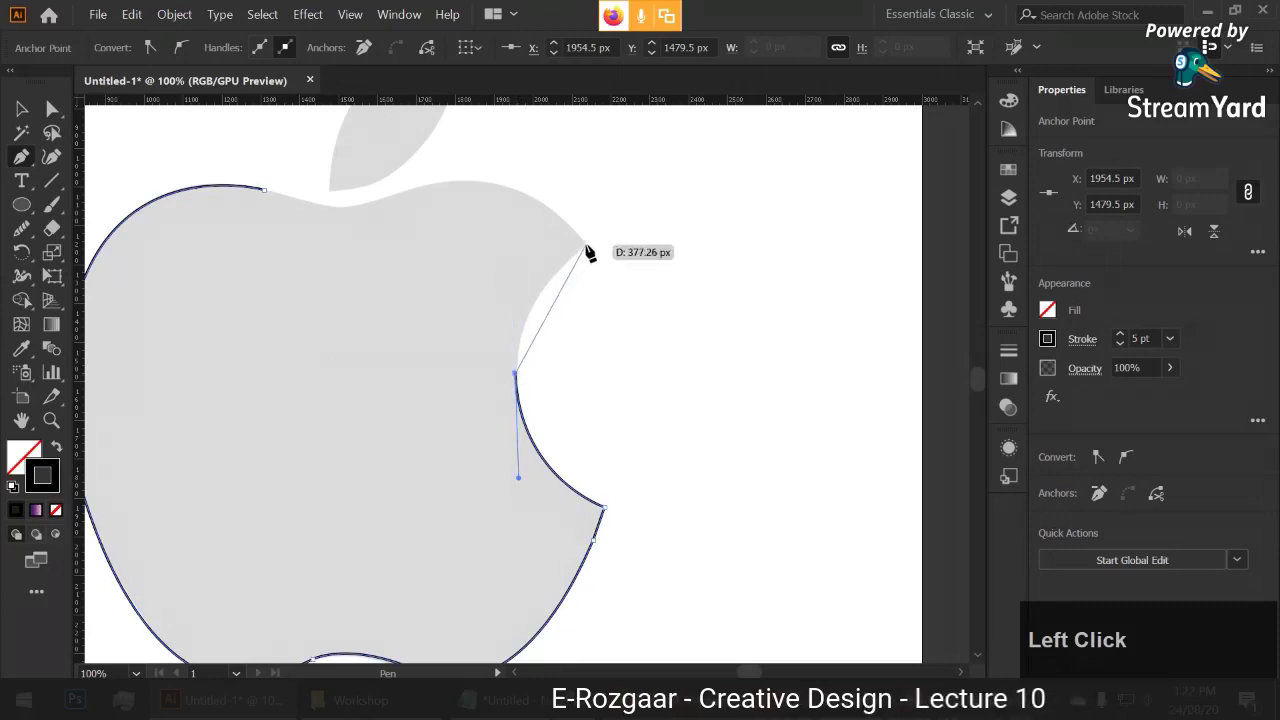
pyautogui.moveTo(586, 245); pyautogui.dragTo(657, 200)
pyautogui.moveTo(600, 299); pyautogui.dragTo(729, 494)
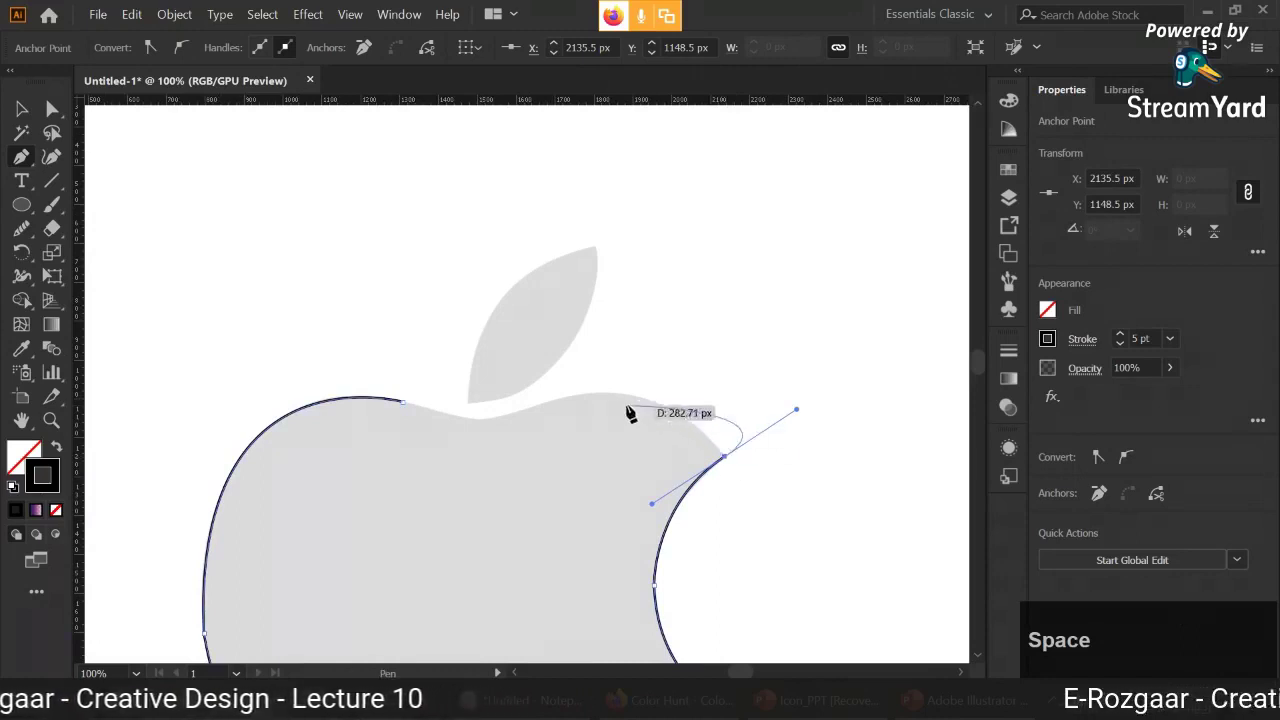
pyautogui.click(723, 458)
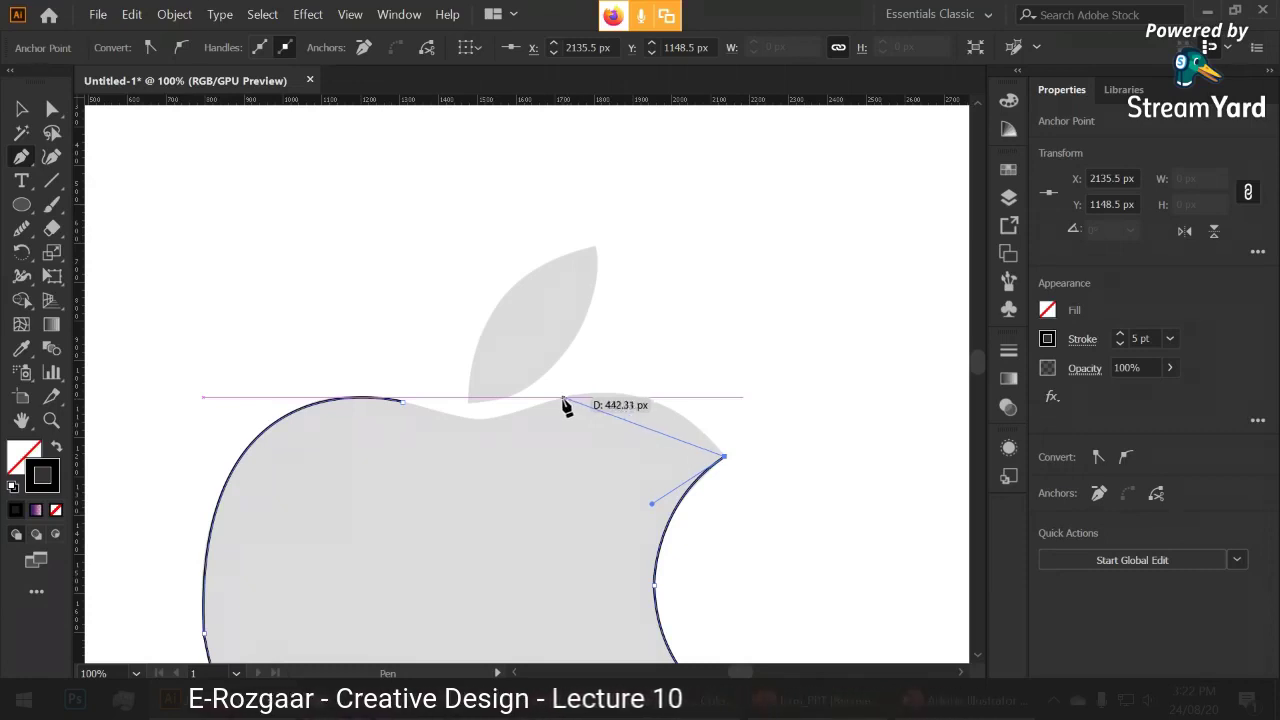
# - Trace the top of the apple's right lobe with a curve from the bite's upper tip, and remove the new anchor's outgoing handle
pyautogui.moveTo(543, 401); pyautogui.dragTo(420, 449)
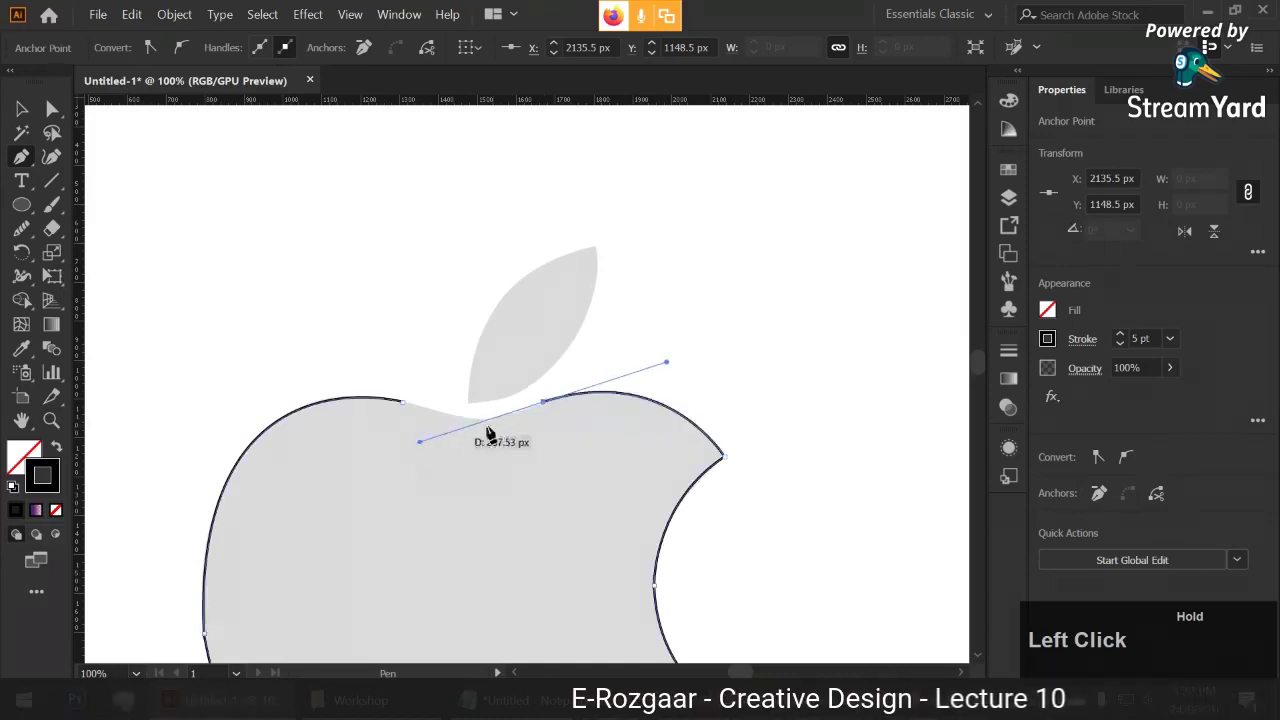
pyautogui.scroll(1, 514, 443)
pyautogui.moveTo(514, 443); pyautogui.dragTo(638, 487)
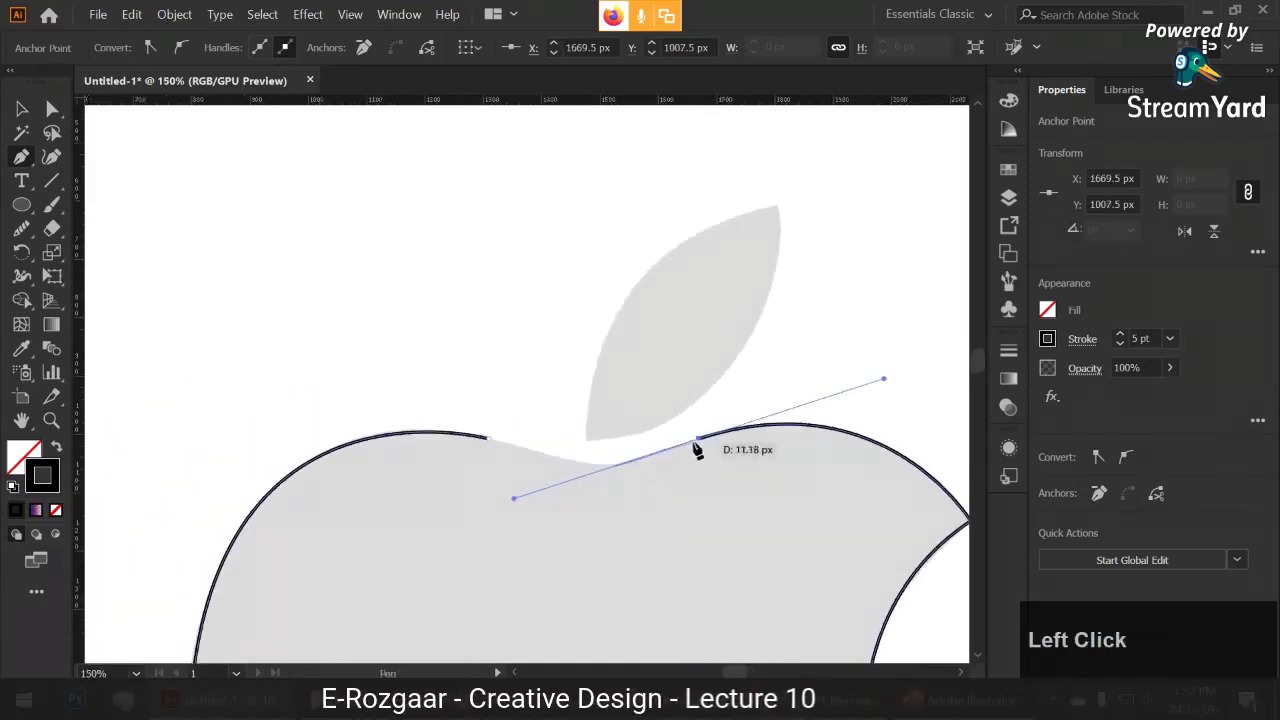
pyautogui.moveTo(699, 441); pyautogui.dragTo(708, 521)
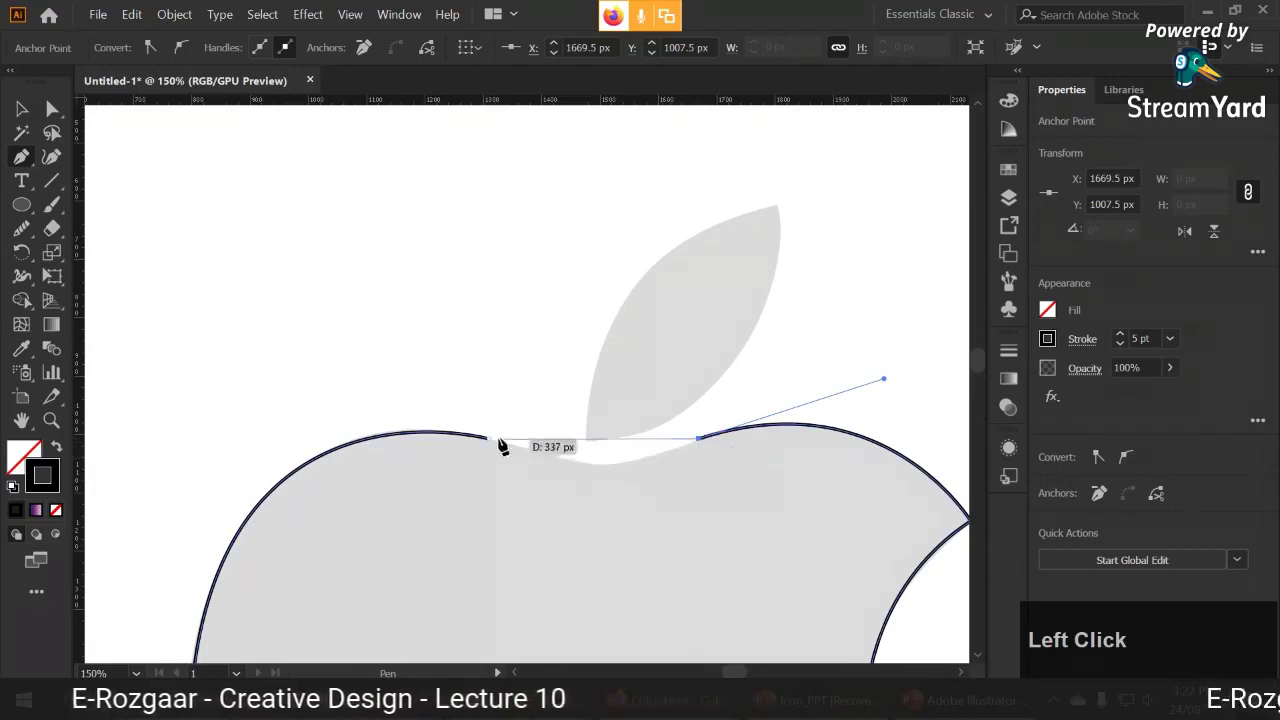
# - Extend the path a short way into the apple's top dip and close the outline with a curve at its starting anchor
pyautogui.moveTo(491, 443)
pyautogui.mouseDown()
pyautogui.moveTo(390, 388)
pyautogui.moveTo(350, 377)
pyautogui.moveTo(360, 386)
pyautogui.moveTo(349, 391)
pyautogui.mouseUp()
pyautogui.moveTo(698, 440); pyautogui.dragTo(643, 463)
pyautogui.click(641, 459)
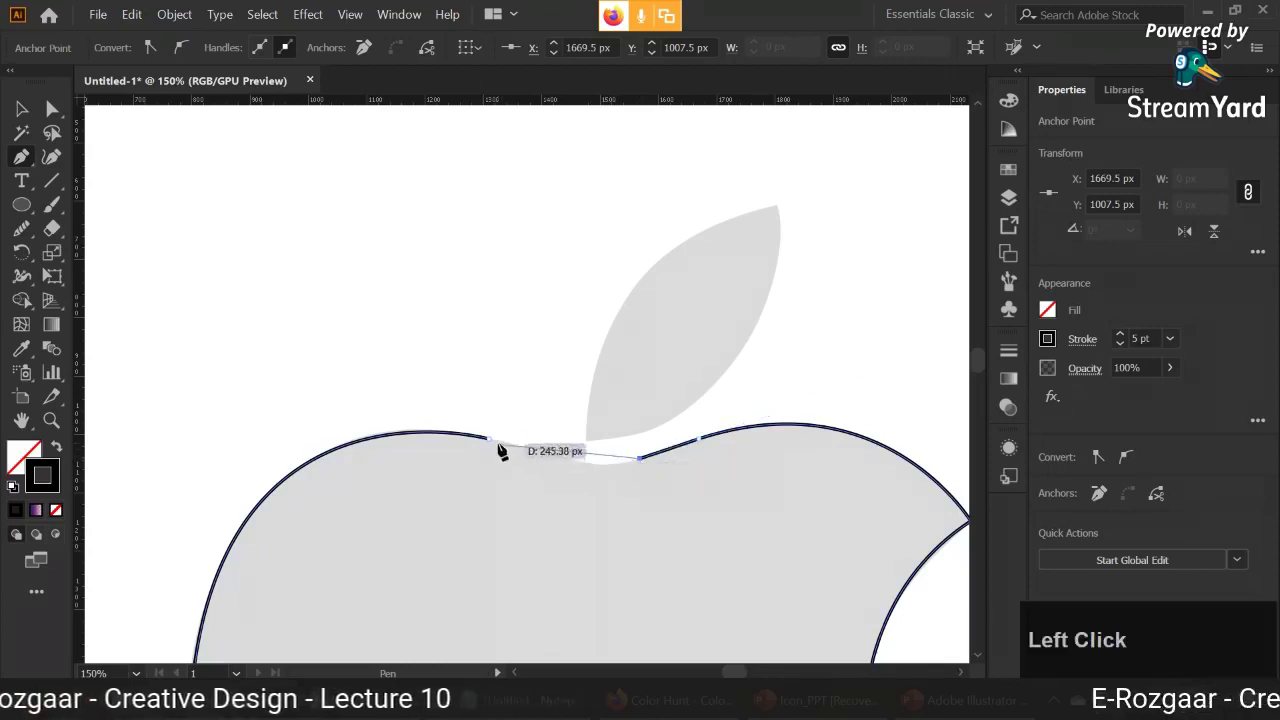
pyautogui.moveTo(492, 445); pyautogui.dragTo(367, 405)
# - Swap the fill and stroke of the closed apple path so it is filled black without a stroke
pyautogui.keyDown('alt'); pyautogui.scroll(-3, 290, 410); pyautogui.keyUp('alt')
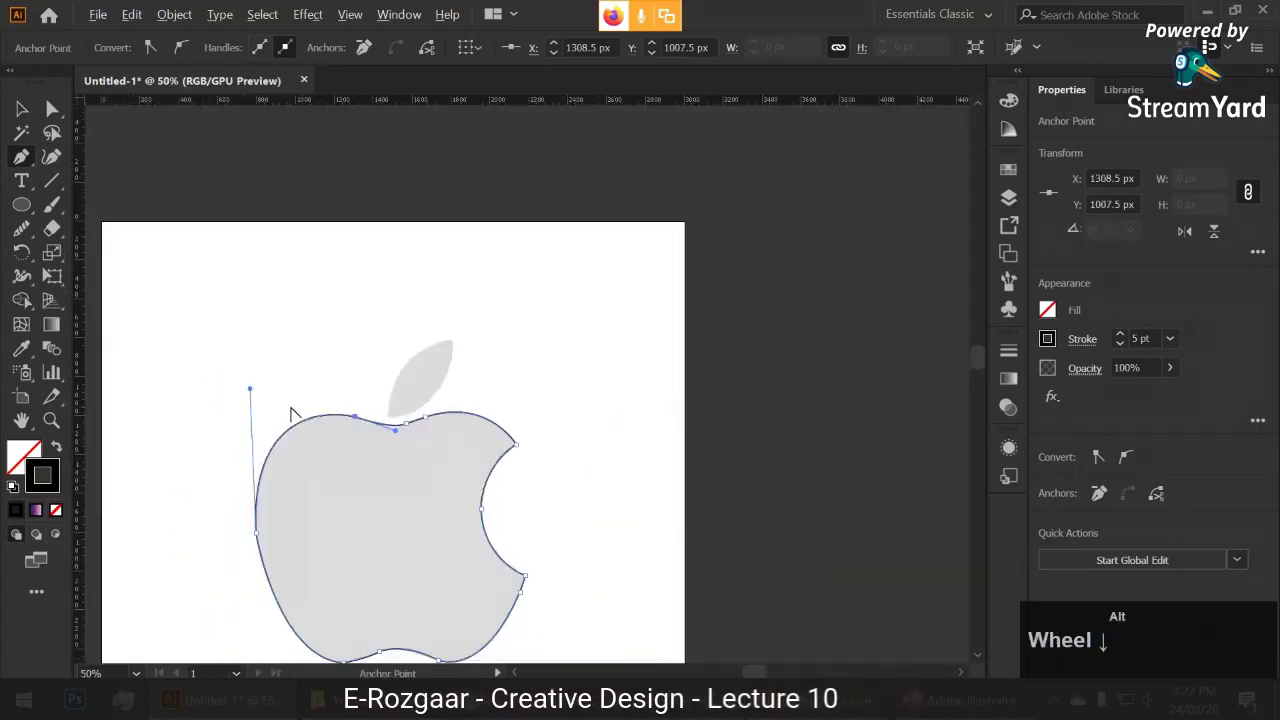
pyautogui.moveTo(334, 323); pyautogui.dragTo(480, 242)
pyautogui.press('v')
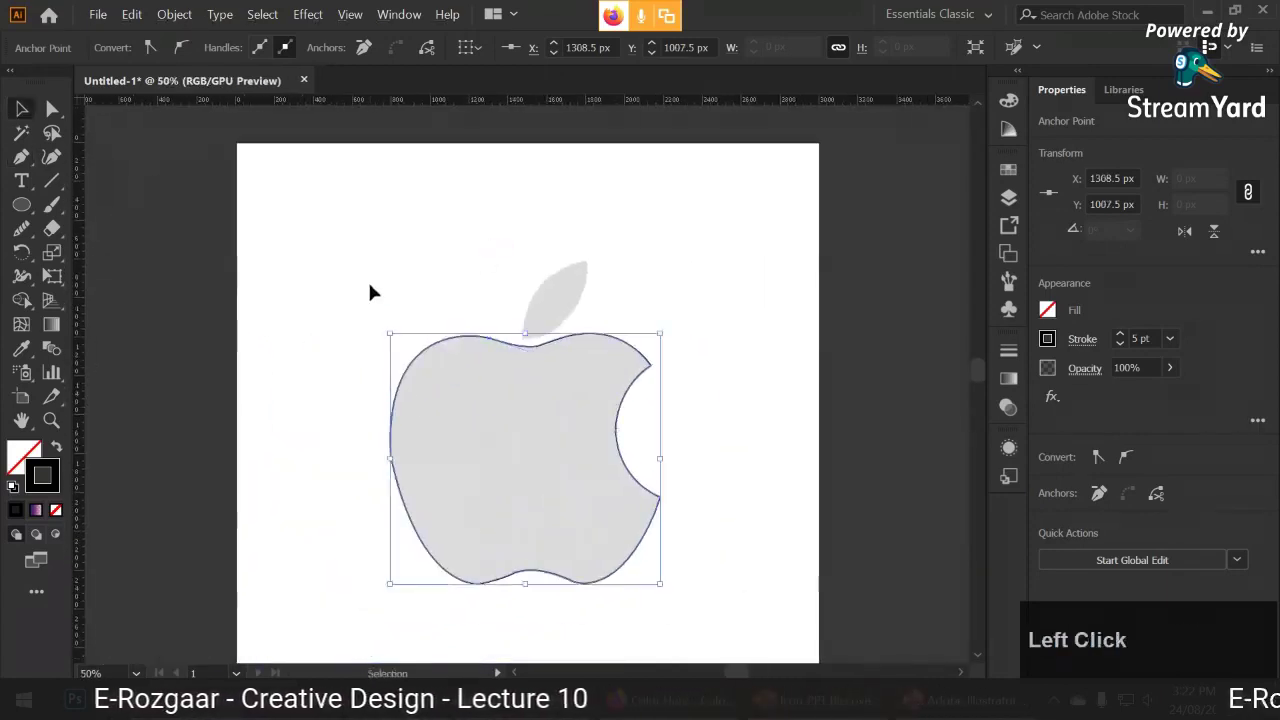
pyautogui.click(56, 449)
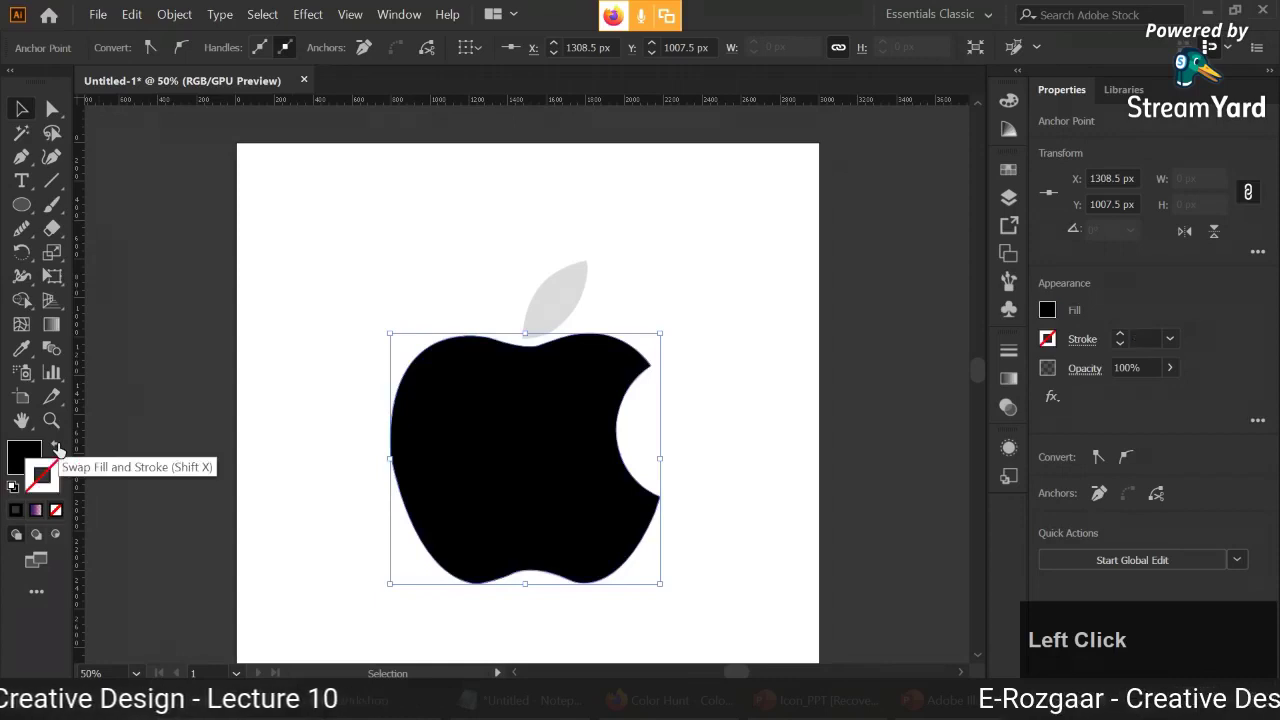
pyautogui.click(294, 346)
# - Set the apple path's fill to the dark blue swatch
pyautogui.click(540, 385)
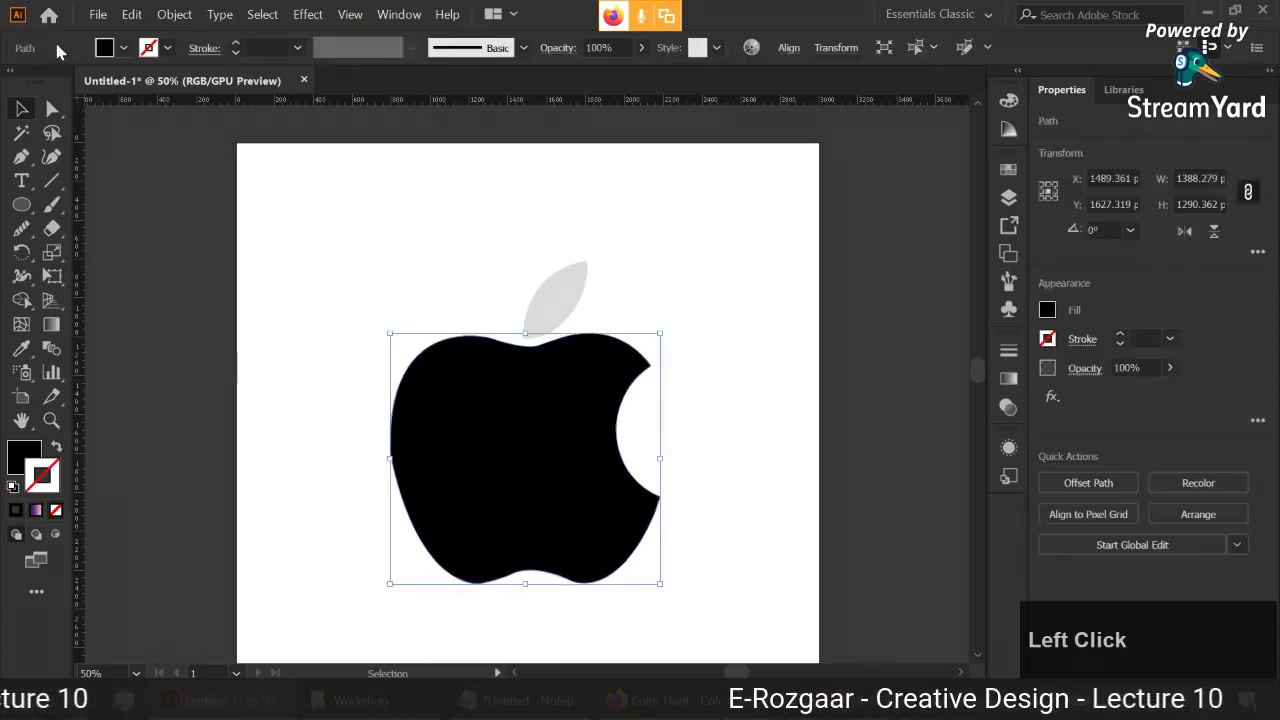
pyautogui.click(106, 48)
pyautogui.click(139, 93)
pyautogui.click(125, 79)
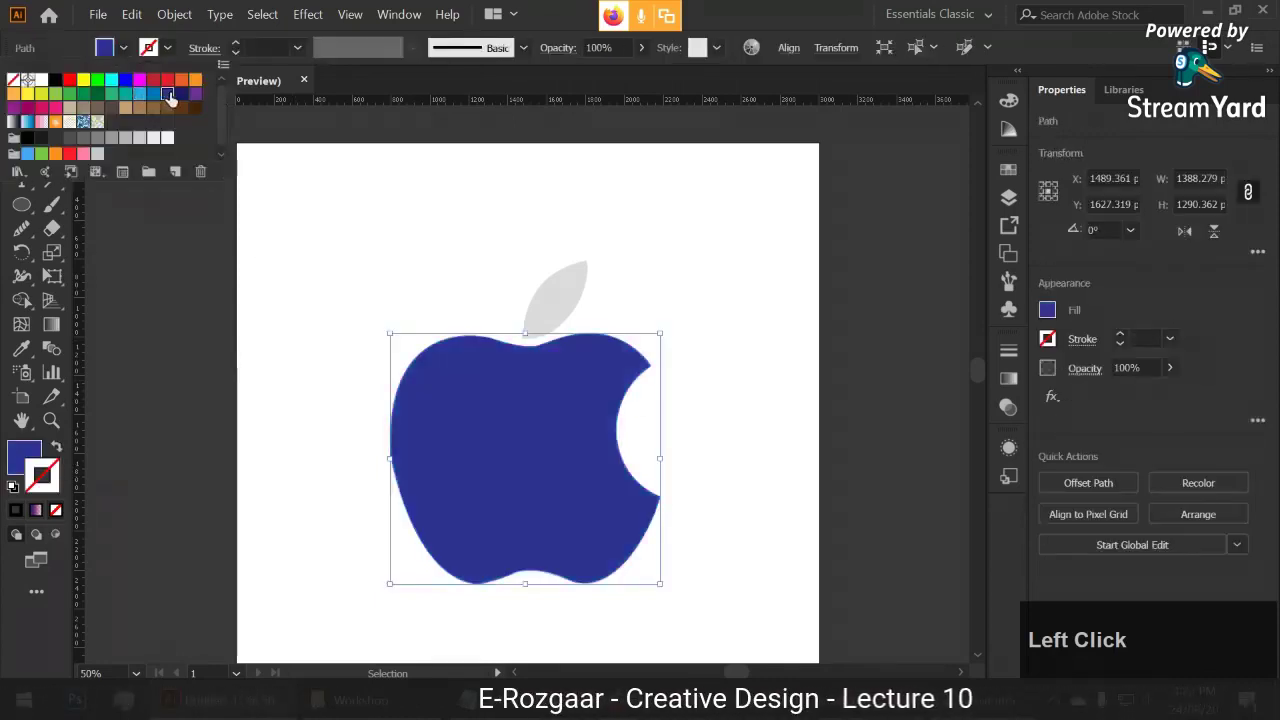
pyautogui.click(118, 53)
# - Swap the apple's blue fill to its stroke, set the stroke weight to 6 pt, and deselect the path
pyautogui.click(57, 445)
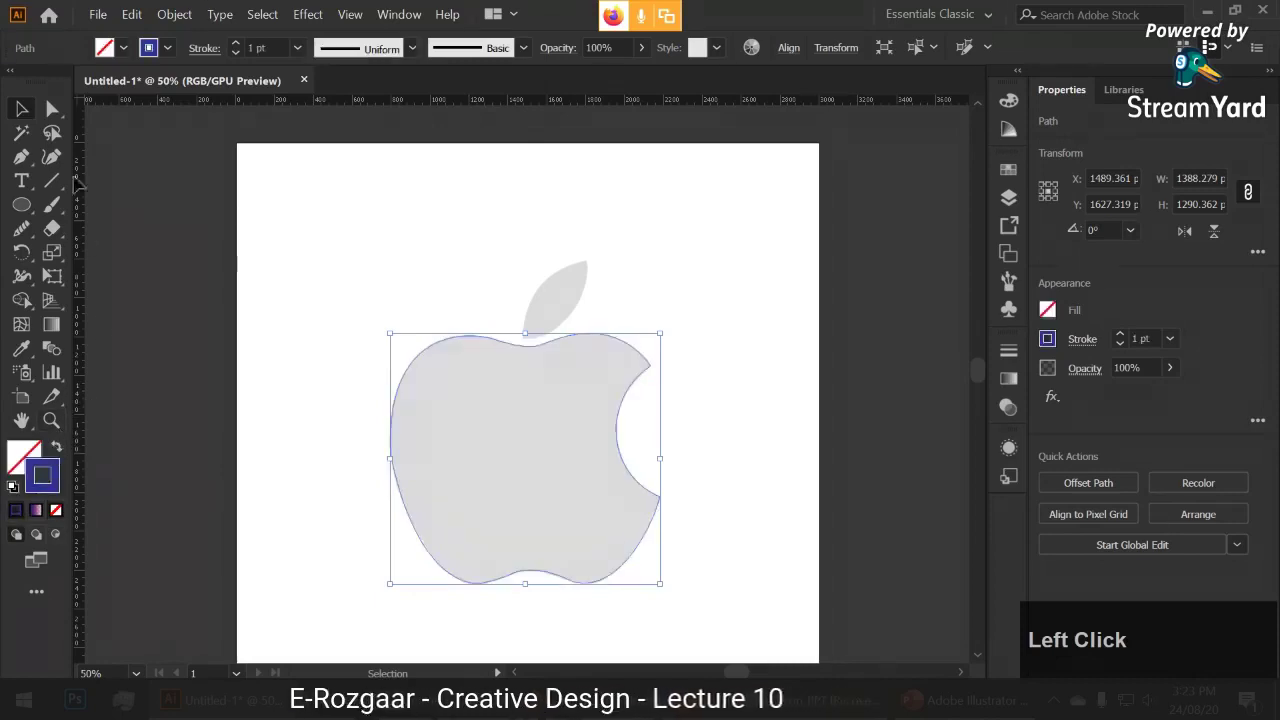
pyautogui.click(238, 44)
pyautogui.click(238, 44)
pyautogui.click(238, 44)
pyautogui.click(238, 44)
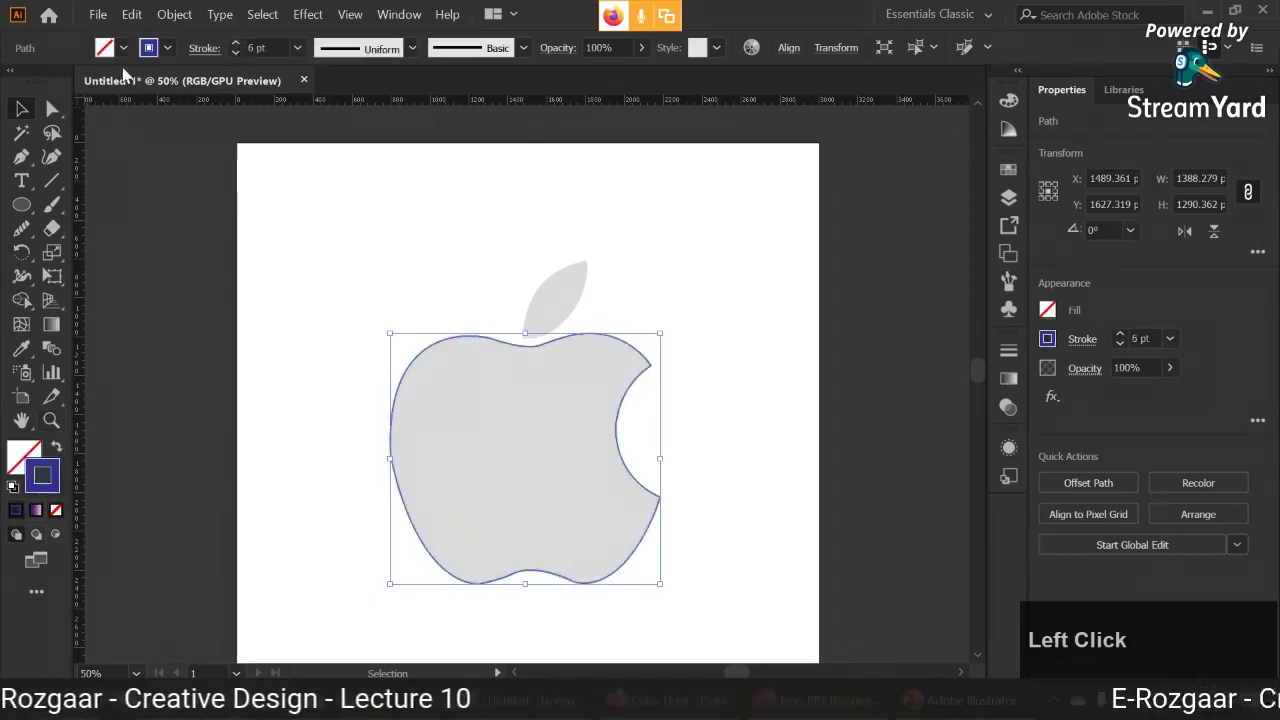
pyautogui.click(300, 198)
# - Trace the leaf's left edge with the Pen tool as one curve from upper to lower tip, and remove the lower anchor's outgoing handle
pyautogui.keyDown('alt'); pyautogui.scroll(1, 546, 318); pyautogui.keyUp('alt')
pyautogui.keyDown('alt'); pyautogui.scroll(4, 546, 318); pyautogui.keyUp('alt')
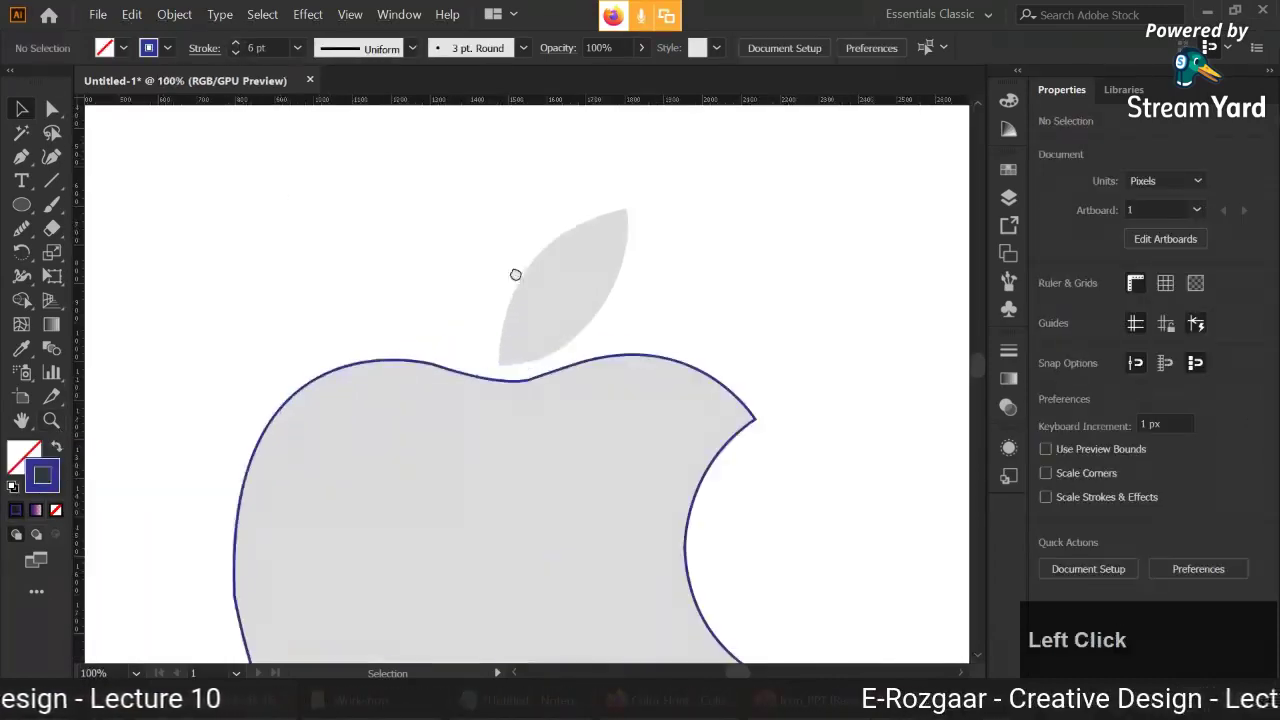
pyautogui.moveTo(575, 400); pyautogui.dragTo(540, 345)
pyautogui.keyDown('alt'); pyautogui.scroll(-2, 380, 265); pyautogui.keyUp('alt')
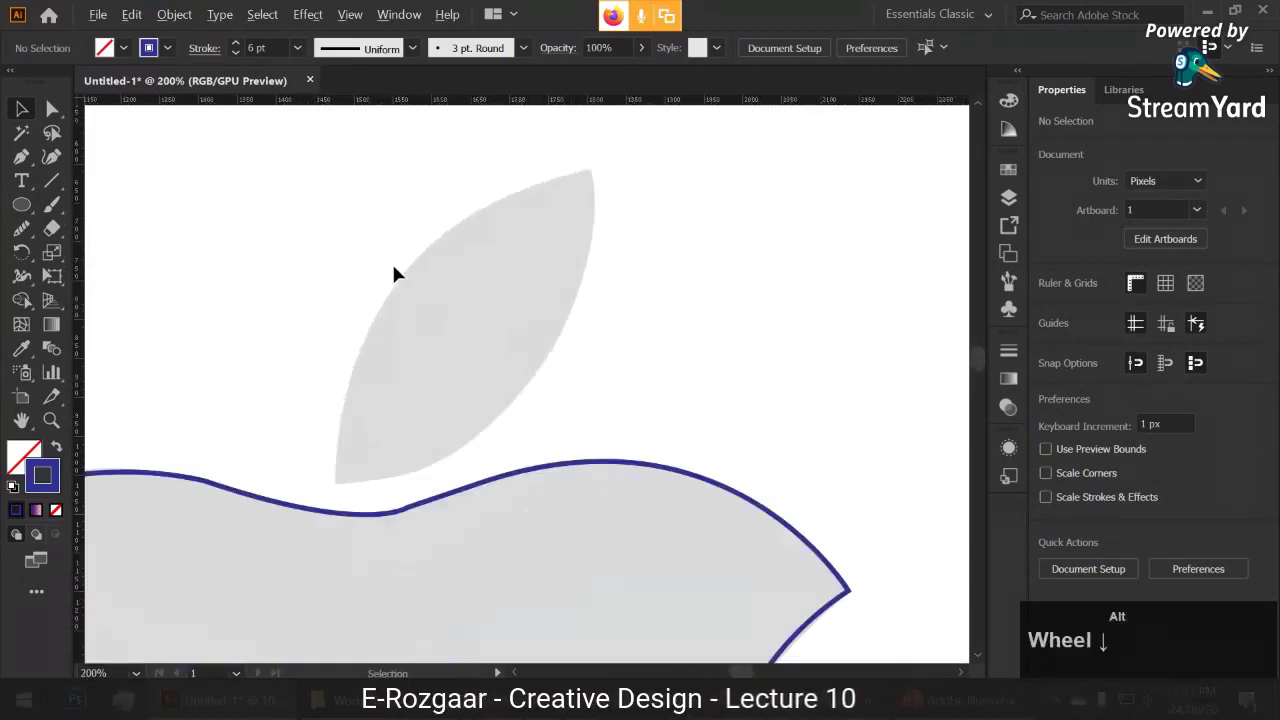
pyautogui.moveTo(394, 309); pyautogui.dragTo(447, 317)
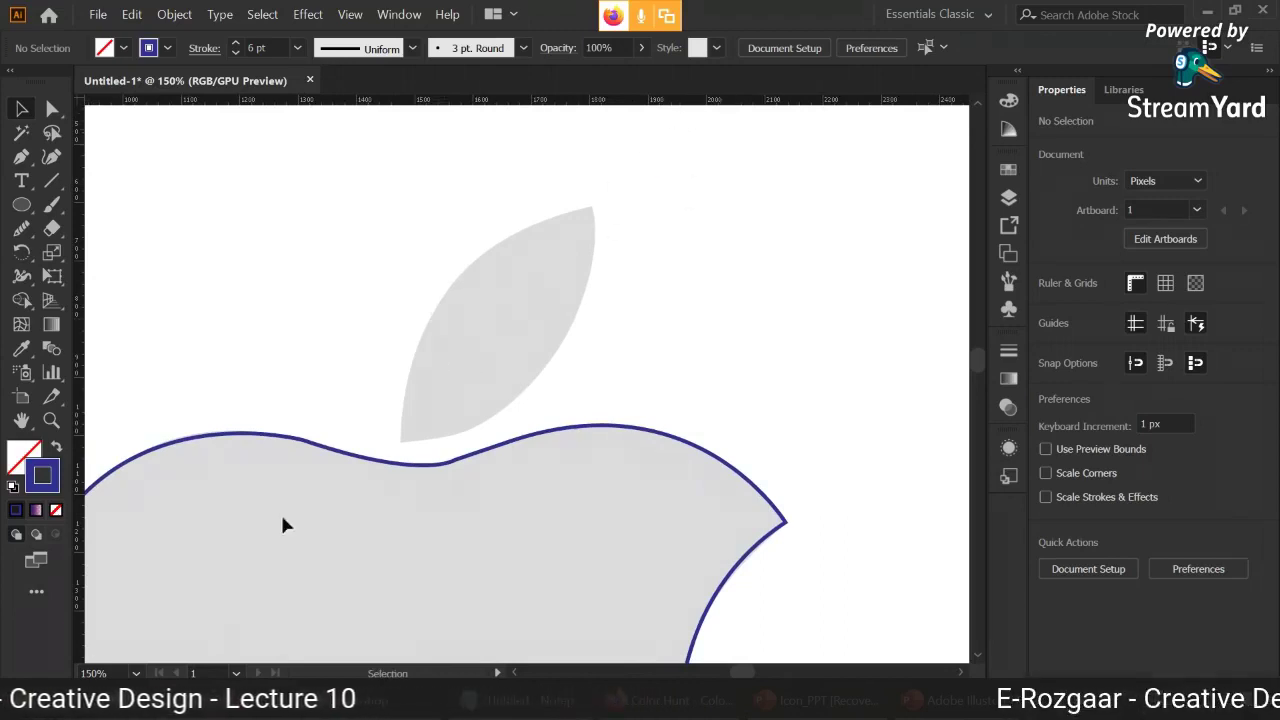
pyautogui.click(21, 156)
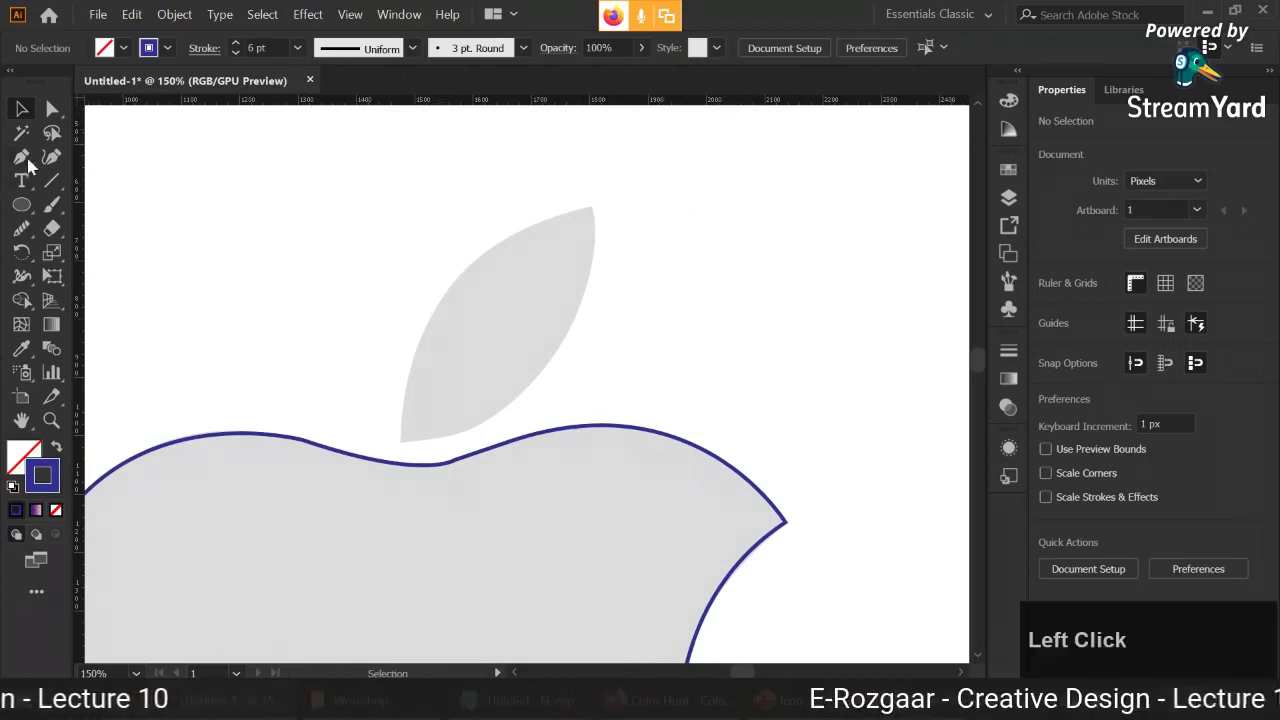
pyautogui.click(591, 208)
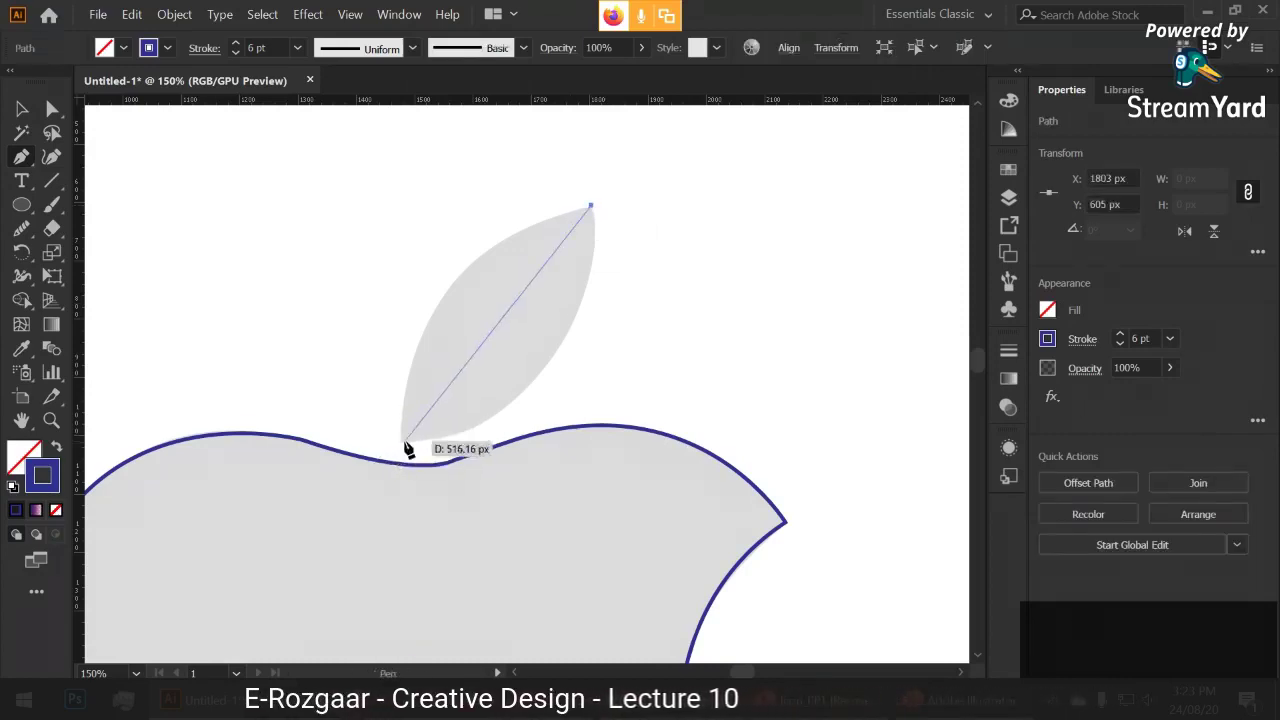
pyautogui.moveTo(402, 446)
pyautogui.mouseDown()
pyautogui.moveTo(412, 523)
pyautogui.moveTo(398, 660)
pyautogui.mouseUp()
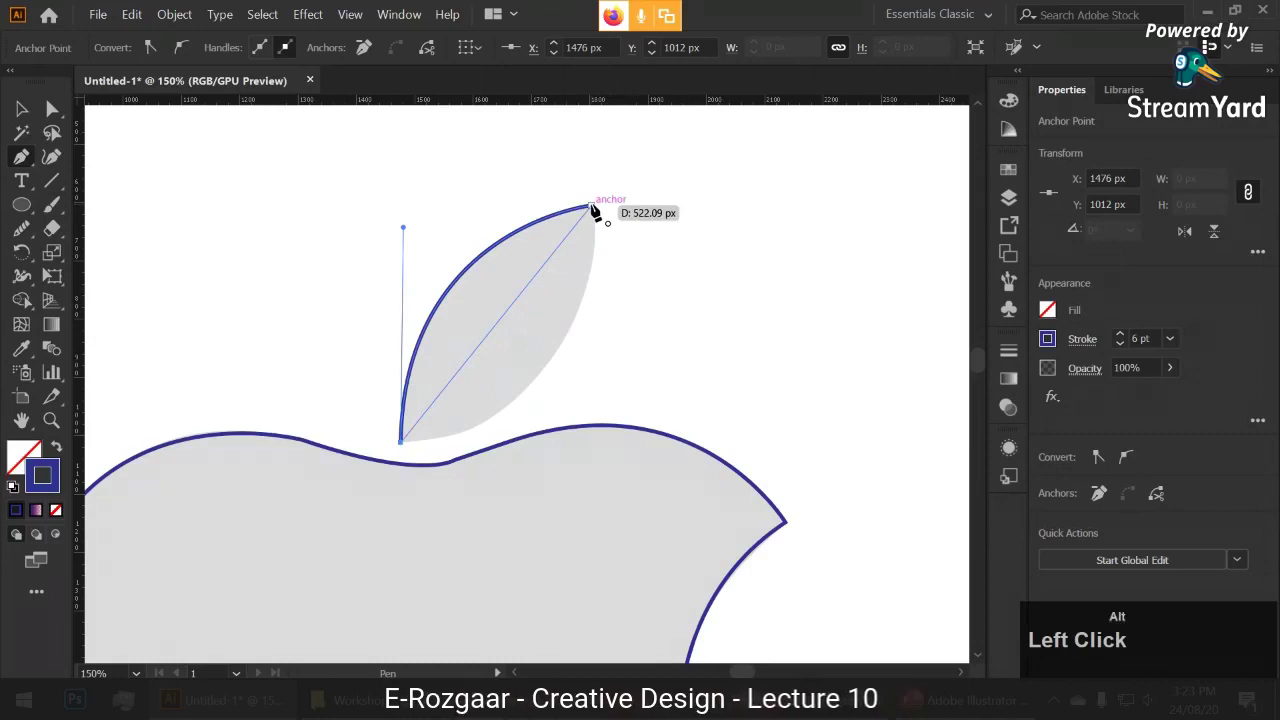
# - Close the leaf outline with a curve along its right edge back to the upper tip
pyautogui.scroll(-1, 593, 212)
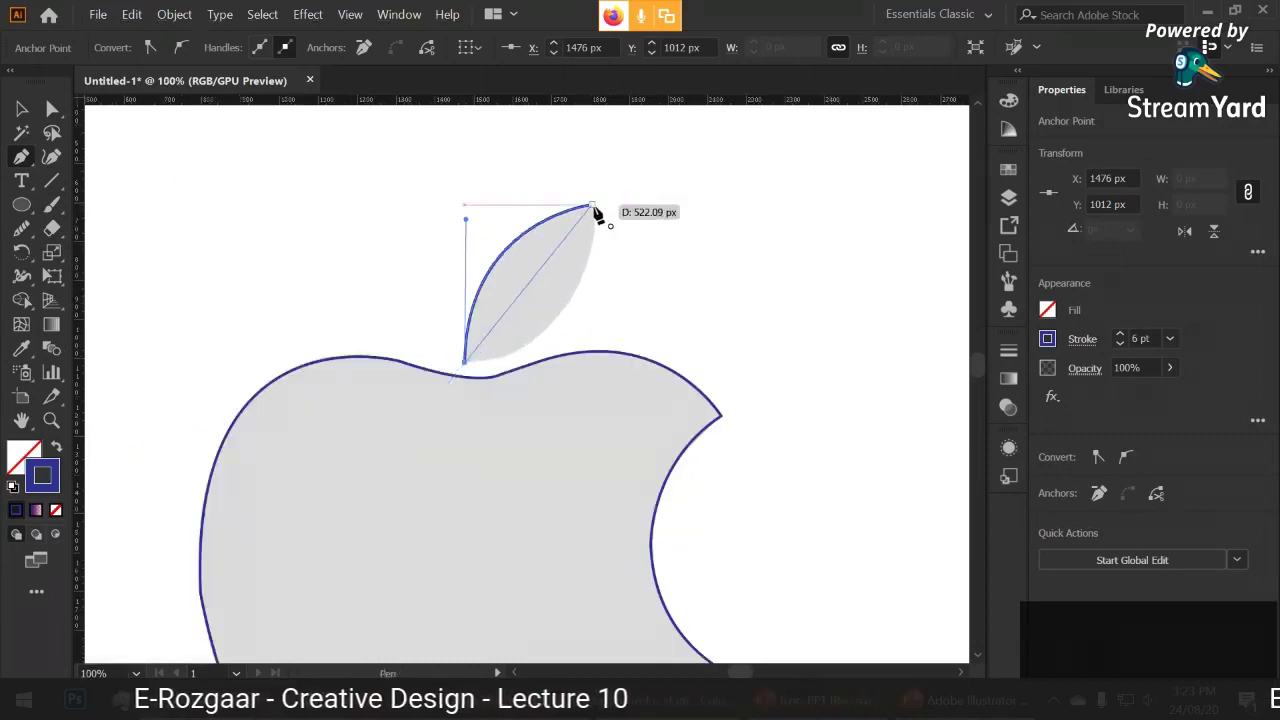
pyautogui.moveTo(593, 212)
pyautogui.mouseDown()
pyautogui.moveTo(646, 104)
pyautogui.moveTo(631, 160)
pyautogui.moveTo(592, 207)
pyautogui.moveTo(589, 187)
pyautogui.mouseUp()
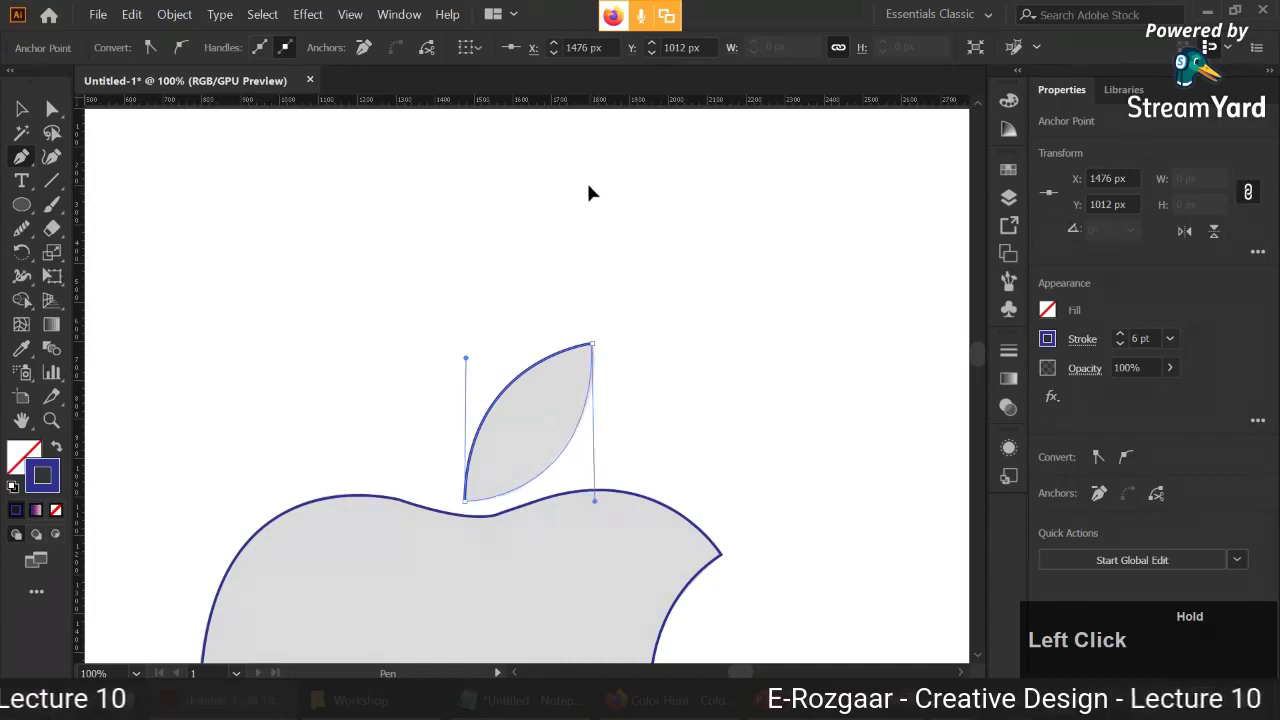
pyautogui.click(21, 108)
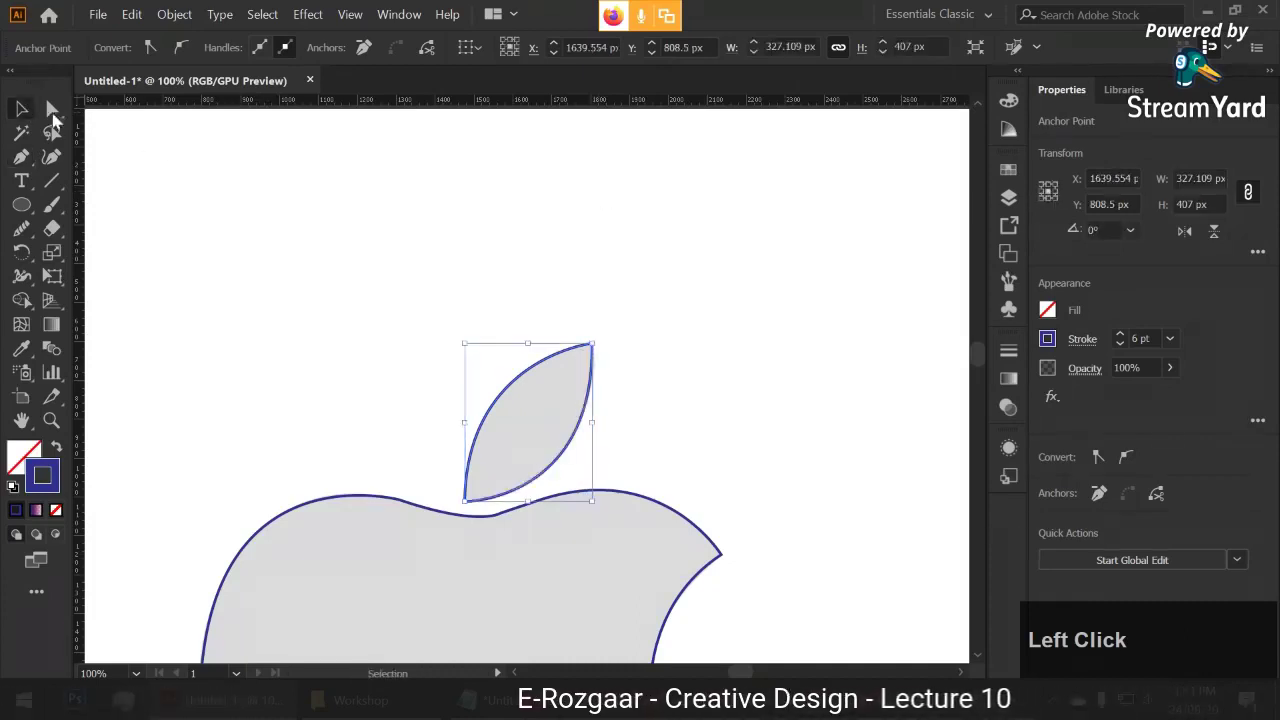
# - Move the traced leaf and apple paths together off the grey template to the left, and group them
pyautogui.keyDown('alt'); pyautogui.scroll(-2, 505, 239); pyautogui.keyUp('alt')
pyautogui.click(660, 340)
pyautogui.moveTo(674, 360); pyautogui.dragTo(590, 210)
pyautogui.click(643, 251)
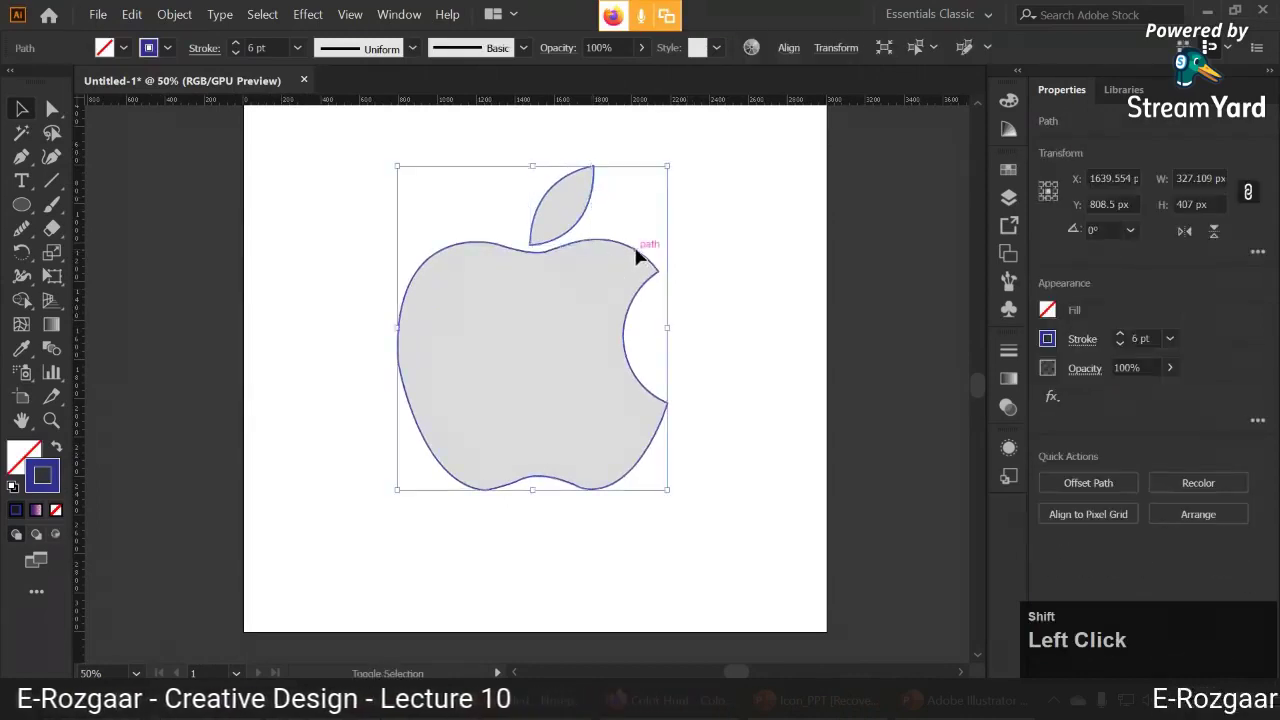
pyautogui.moveTo(649, 263); pyautogui.dragTo(346, 260)
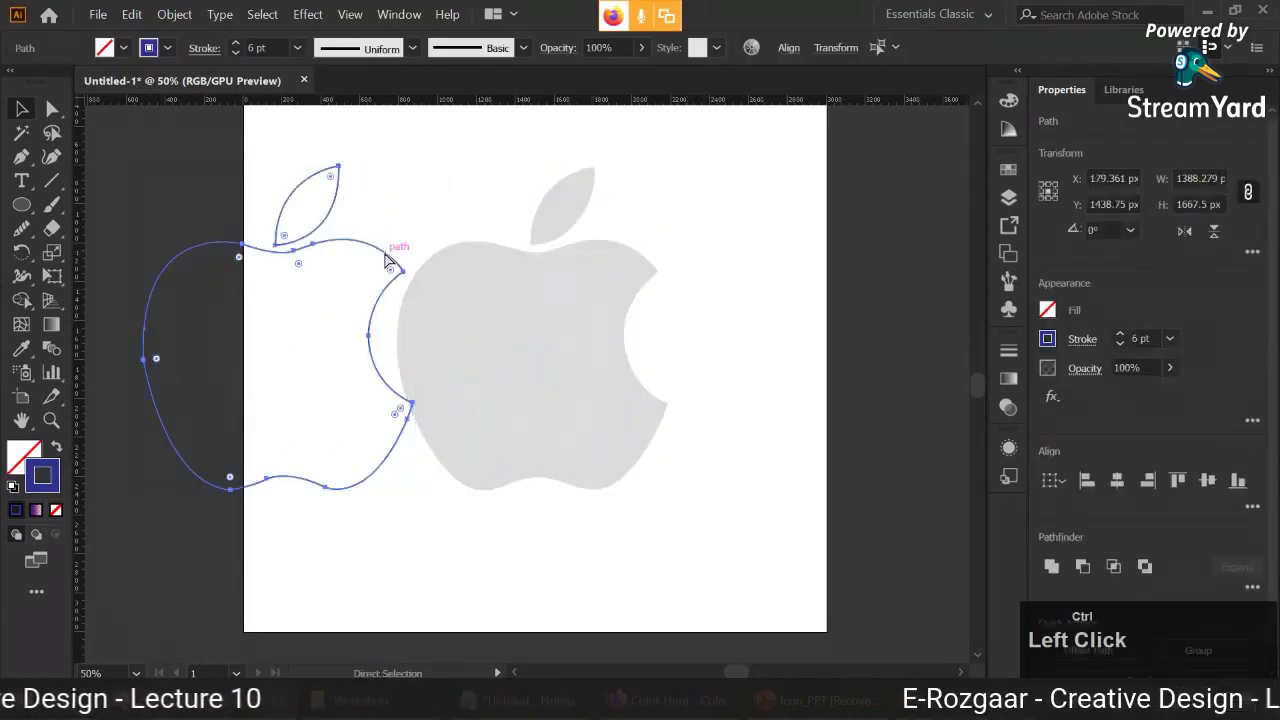
pyautogui.hotkey('ctrl', 'g')
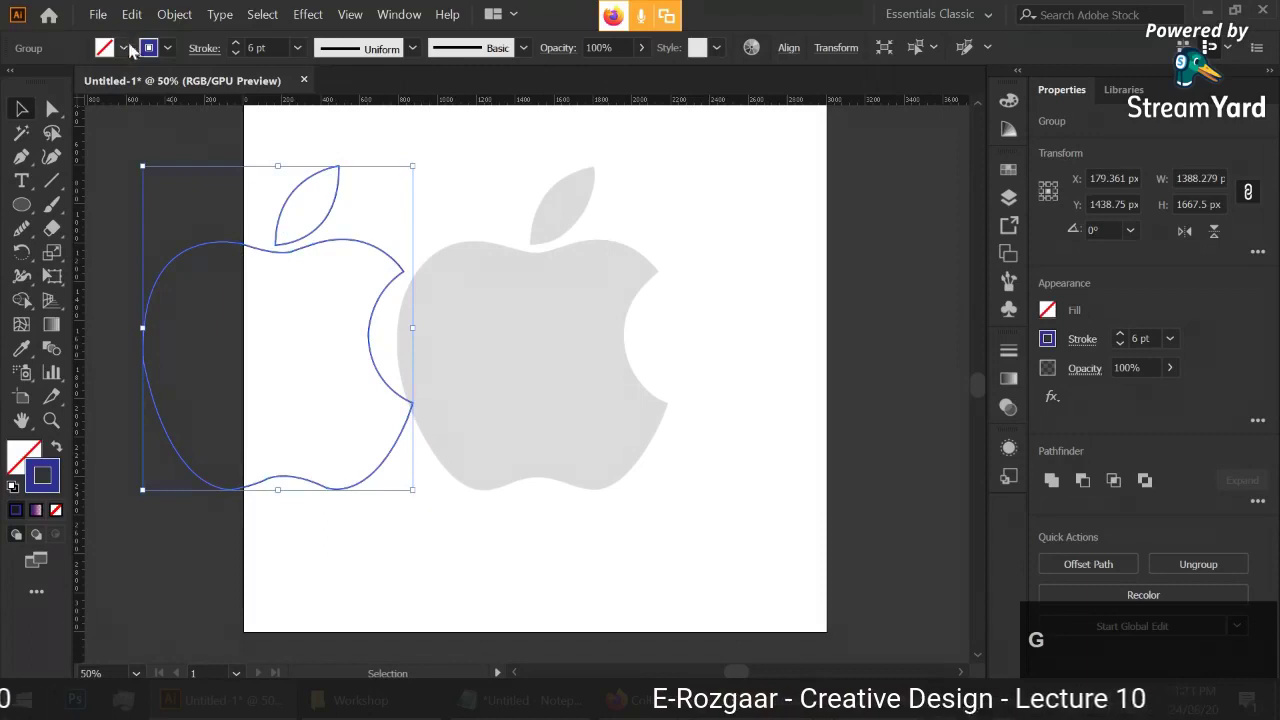
# - Swap the group's blue stroke to its fill, and place it scaled to about 659 px wide in the artboard's upper left area
pyautogui.click(55, 449)
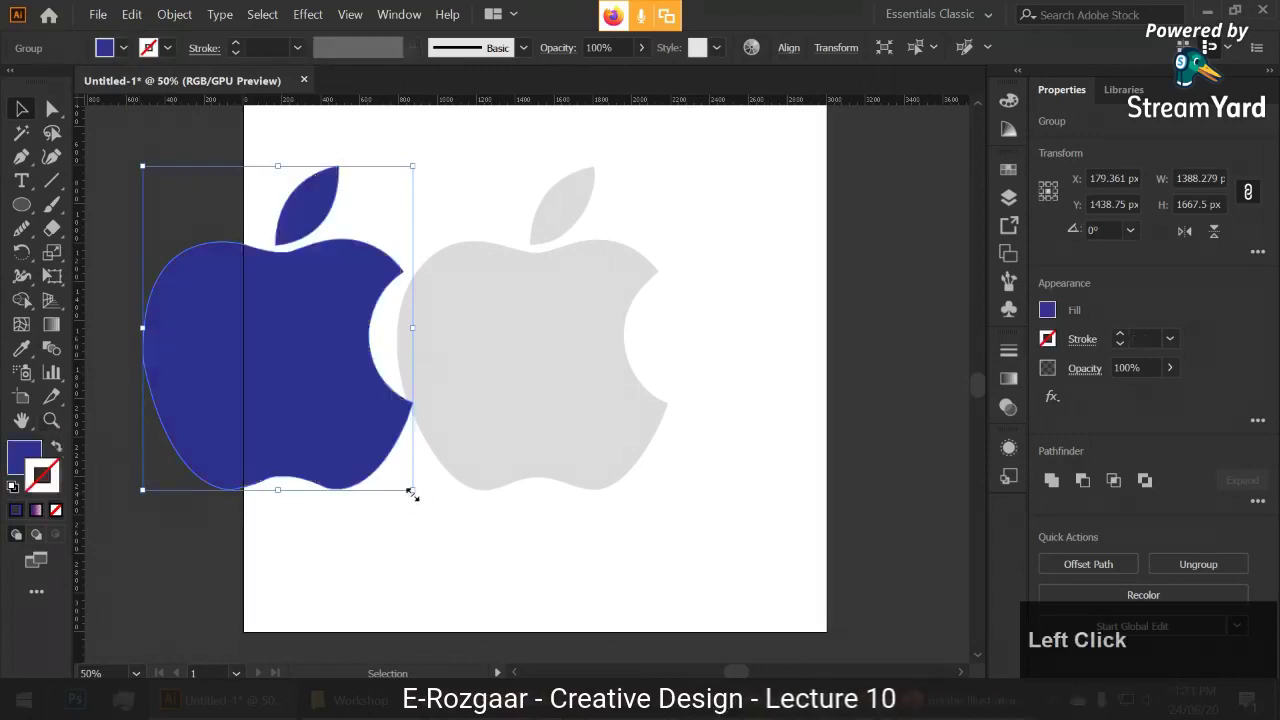
pyautogui.moveTo(410, 492); pyautogui.dragTo(343, 400)
pyautogui.moveTo(263, 334); pyautogui.dragTo(325, 191)
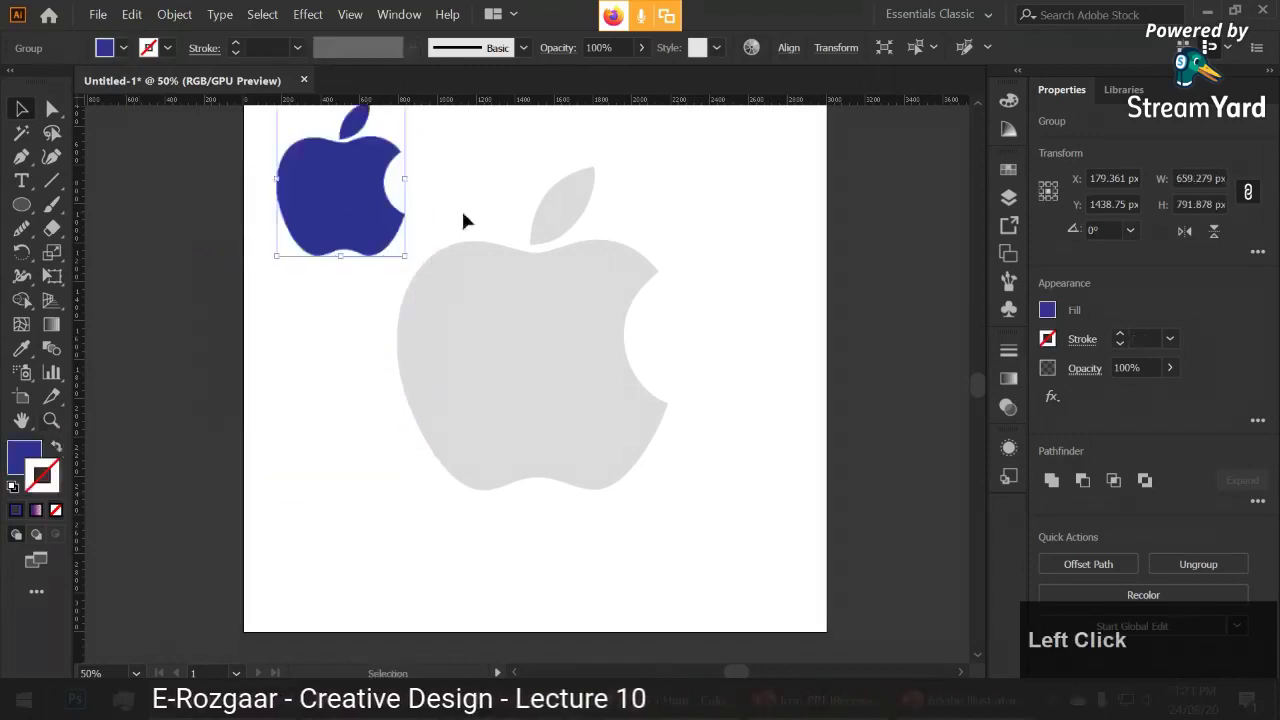
pyautogui.moveTo(463, 220); pyautogui.dragTo(629, 331)
pyautogui.click(629, 331)
pyautogui.moveTo(517, 357); pyautogui.dragTo(521, 305)
pyautogui.click(564, 300)
# - Ungroup the blue Apple logo and deselect its parts
pyautogui.rightClick(512, 321)
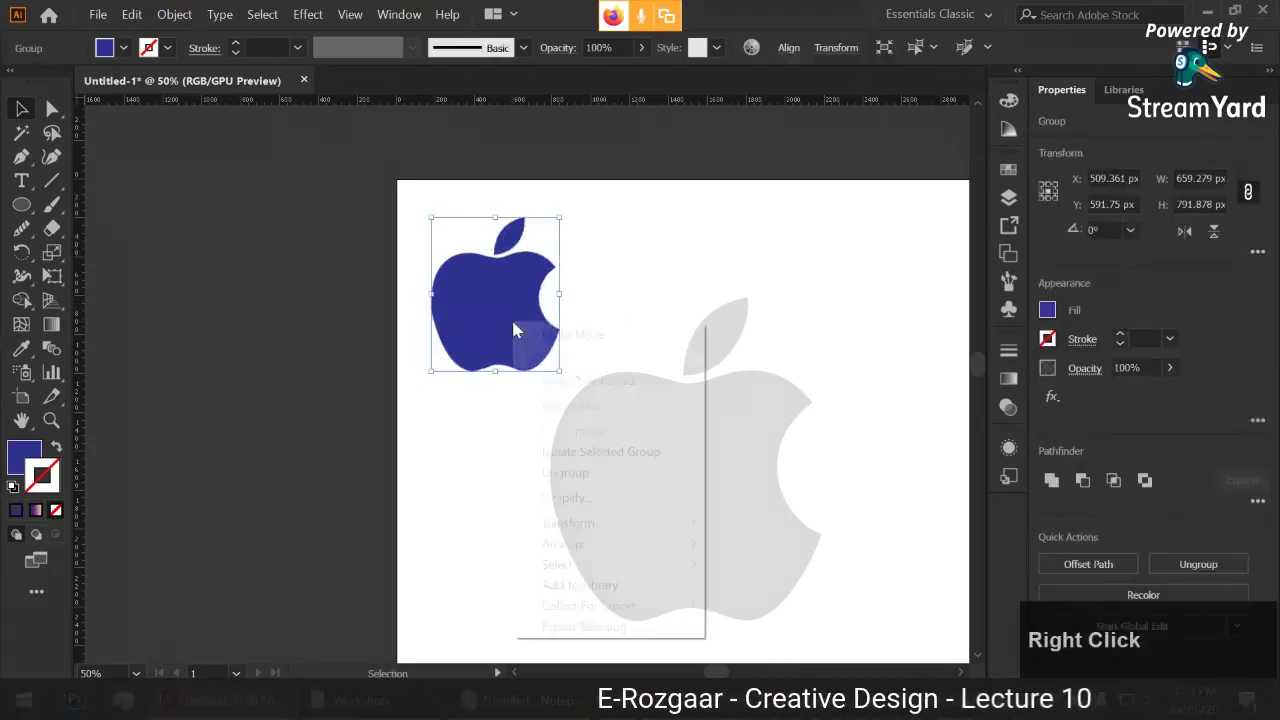
pyautogui.click(559, 474)
pyautogui.click(466, 437)
# - Smooth the pointed bottom of the blue apple's lower left lobe with the Smooth tool
pyautogui.scroll(4, 485, 326)
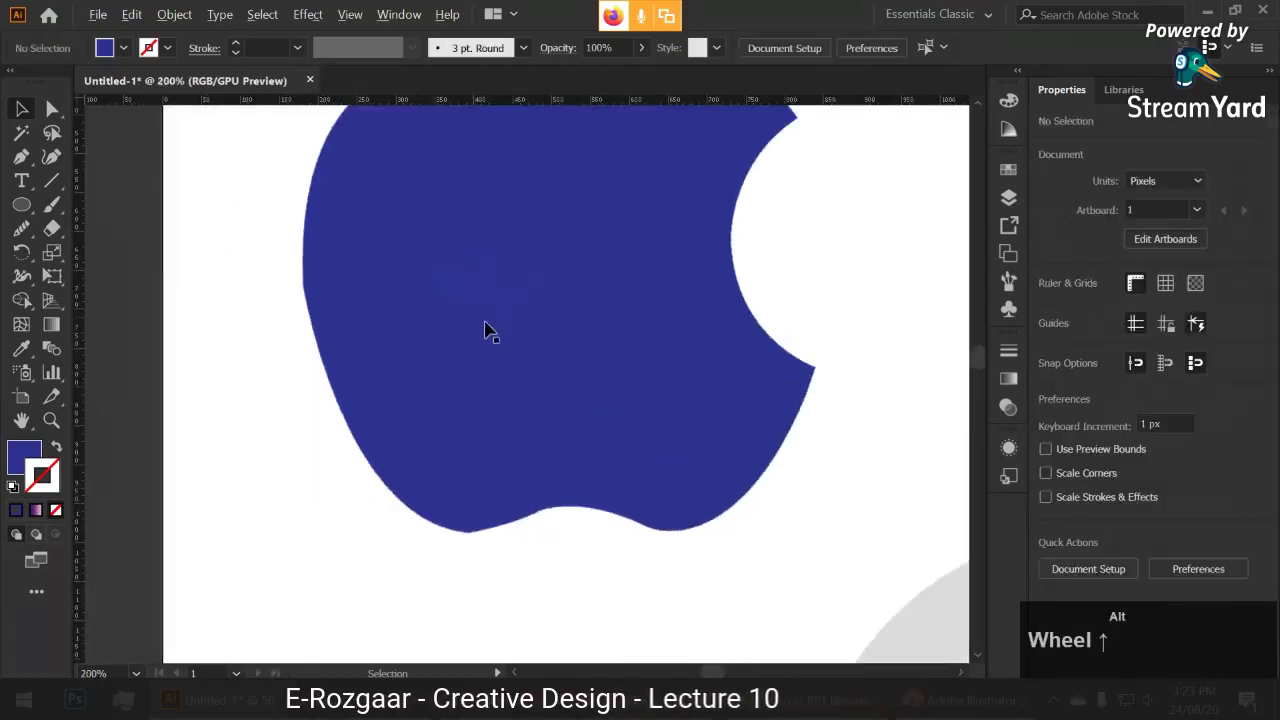
pyautogui.moveTo(472, 358); pyautogui.dragTo(460, 368)
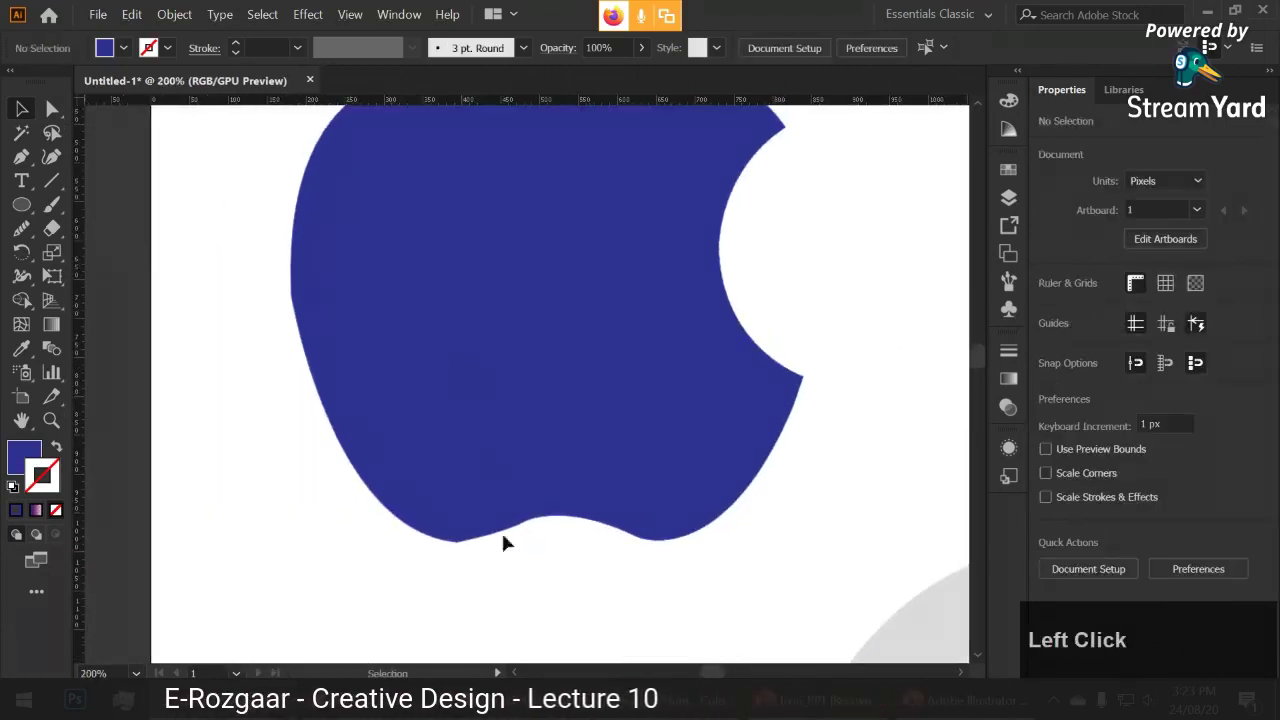
pyautogui.scroll(2, 477, 531)
pyautogui.moveTo(477, 531); pyautogui.dragTo(546, 474)
pyautogui.keyDown('ctrl'); pyautogui.click(530, 478); pyautogui.keyUp('ctrl')
pyautogui.keyDown('ctrl'); pyautogui.click(520, 614); pyautogui.keyUp('ctrl')
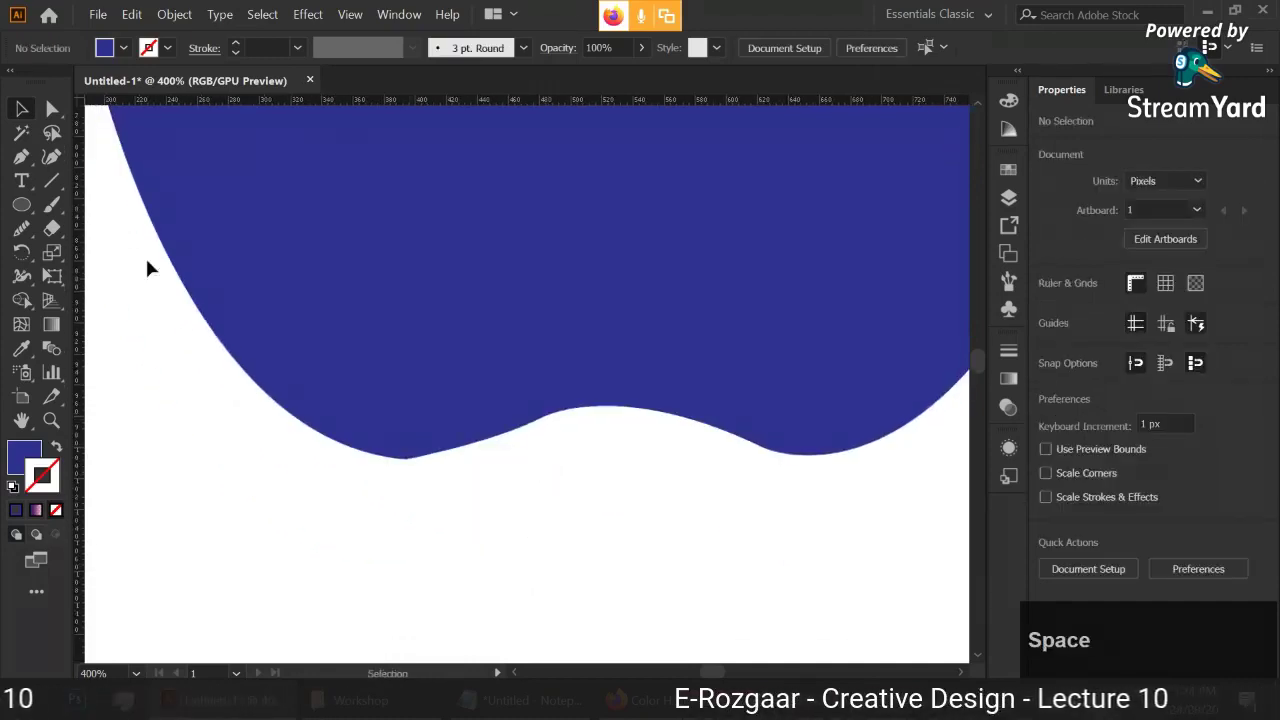
pyautogui.click(251, 280)
pyautogui.click(52, 110)
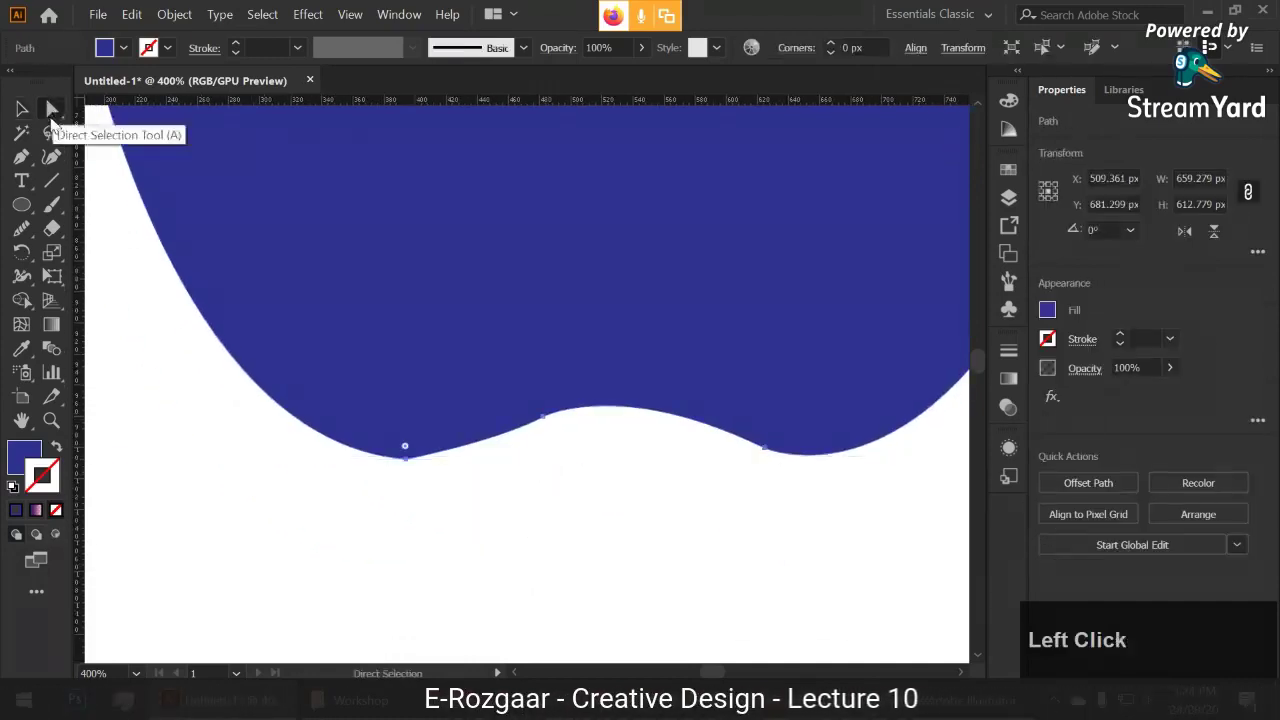
pyautogui.click(22, 230)
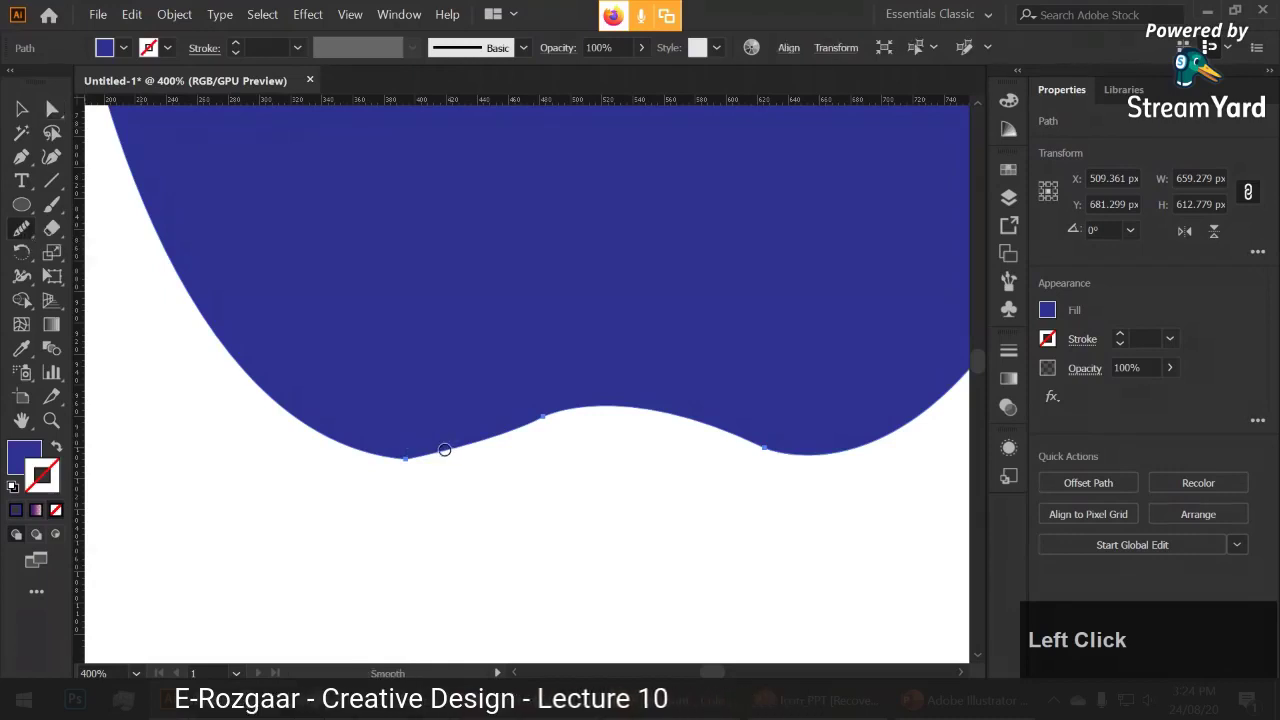
pyautogui.moveTo(365, 452); pyautogui.dragTo(392, 453)
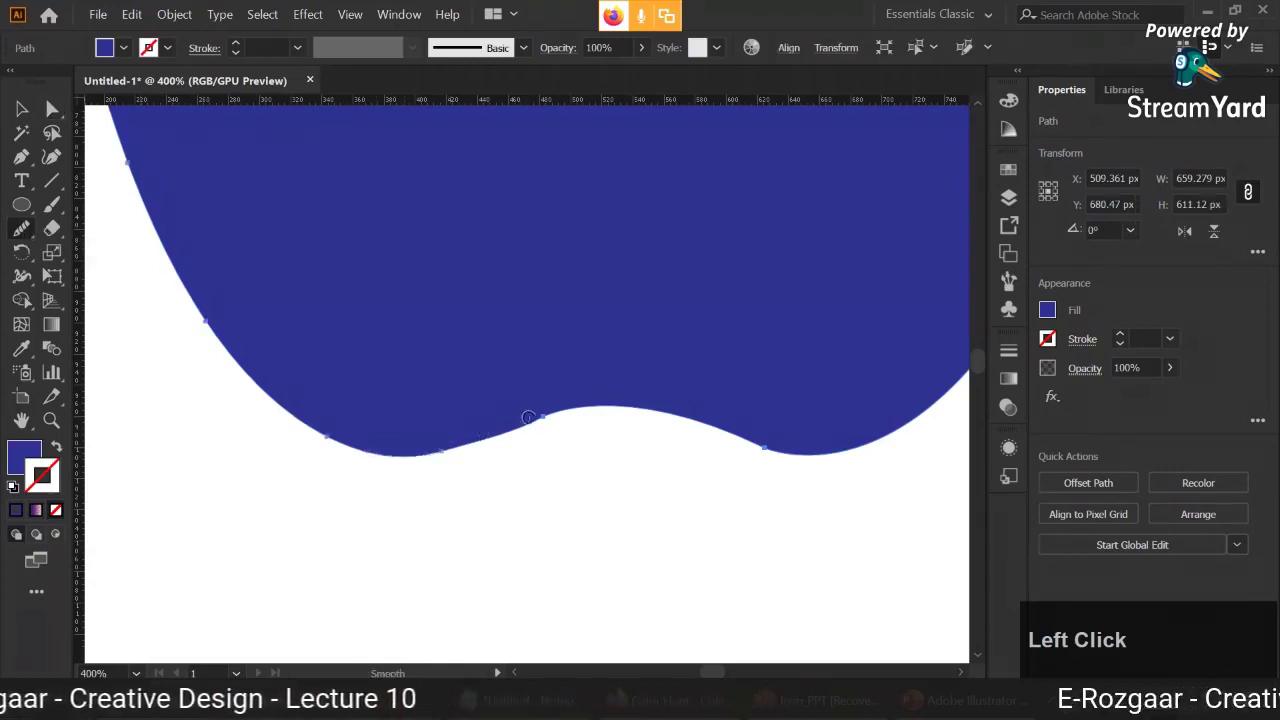
# - Smooth the left shoulder of the apple's bottom notch, and deselect the path
pyautogui.moveTo(510, 428)
pyautogui.mouseDown()
pyautogui.moveTo(550, 410)
pyautogui.moveTo(463, 450)
pyautogui.mouseUp()
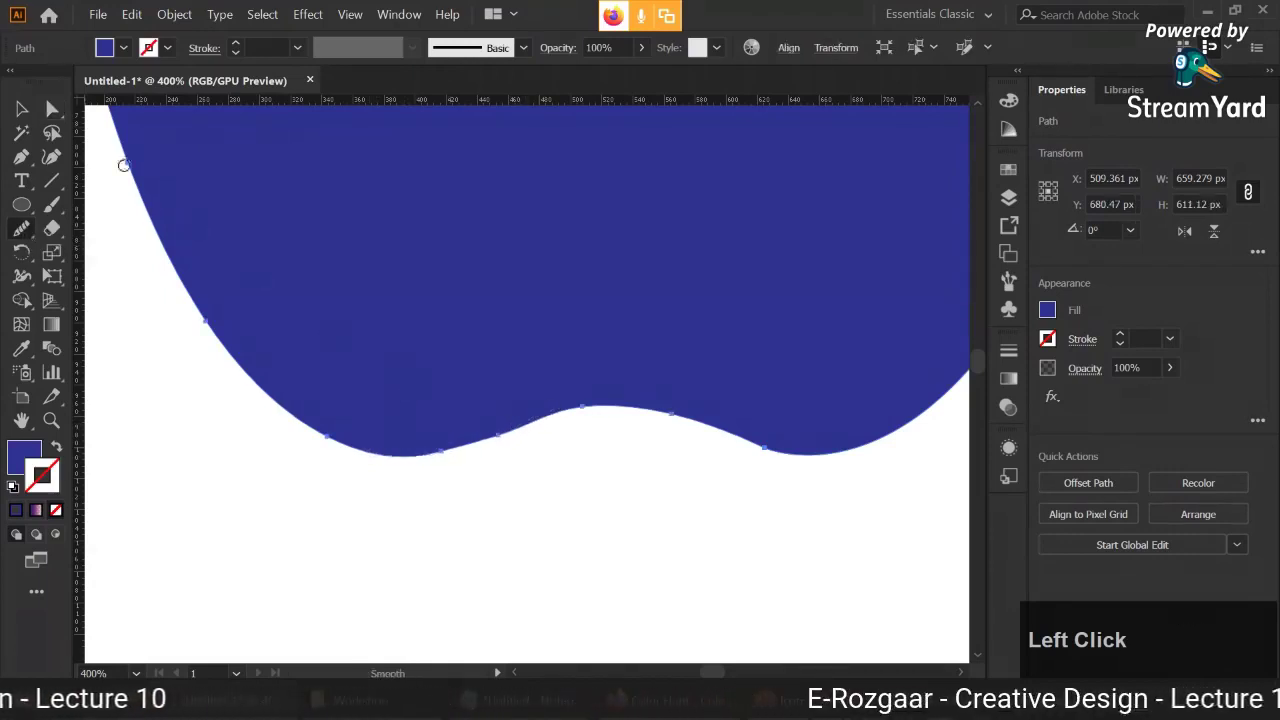
pyautogui.click(22, 108)
pyautogui.click(250, 398)
pyautogui.scroll(-5, 234, 400)
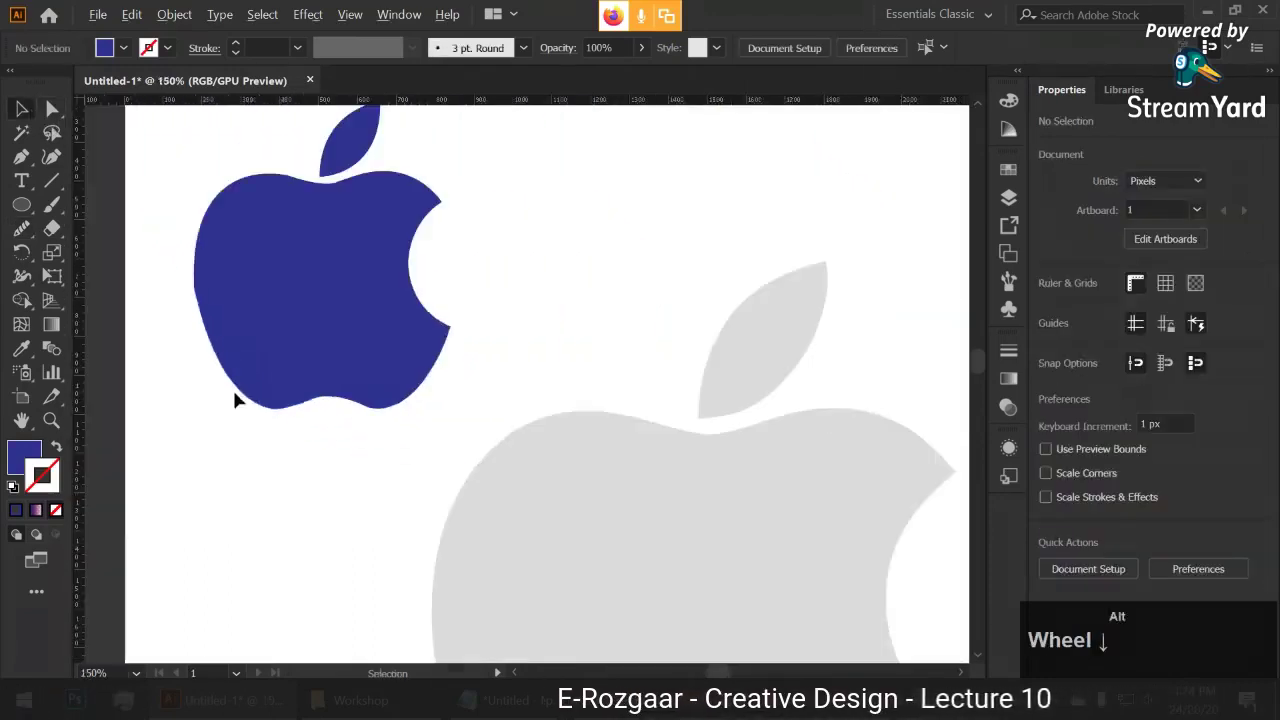
pyautogui.moveTo(185, 277); pyautogui.dragTo(451, 423)
pyautogui.scroll(3, 451, 423)
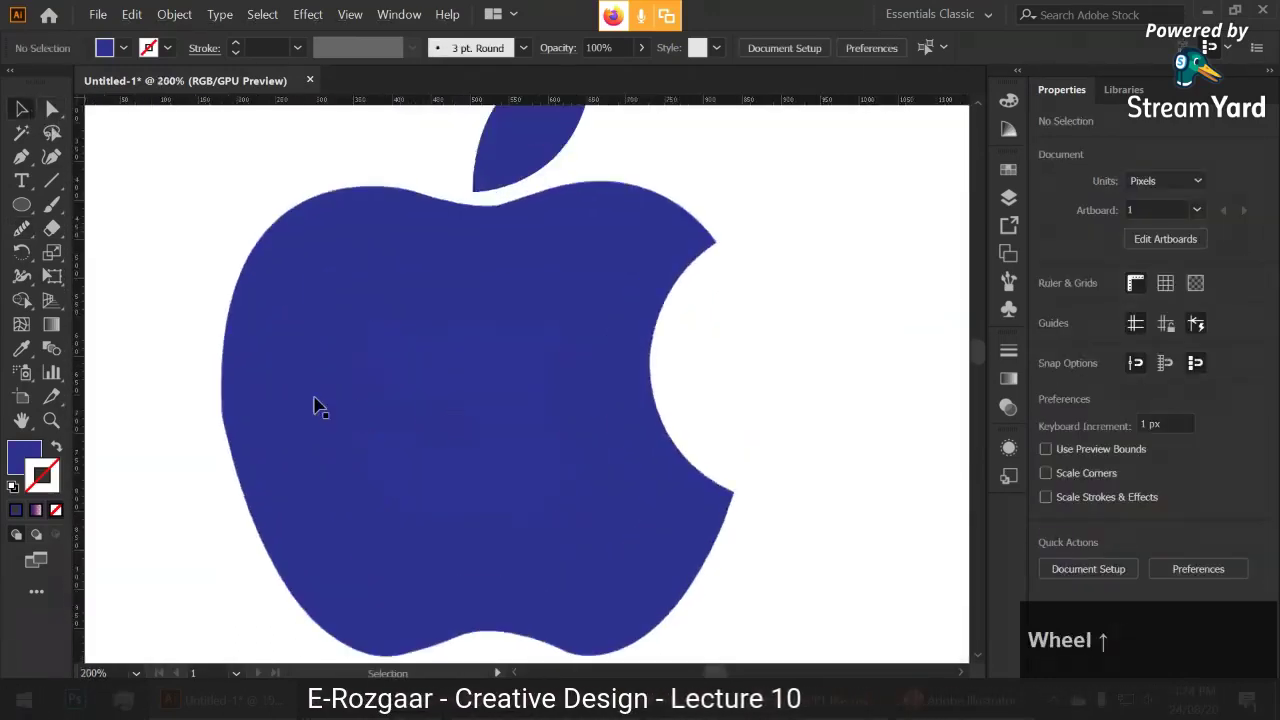
# - Smooth the corner midway along the blue apple's left edge with the Smooth tool, and deselect the path
pyautogui.click(320, 283)
pyautogui.click(23, 232)
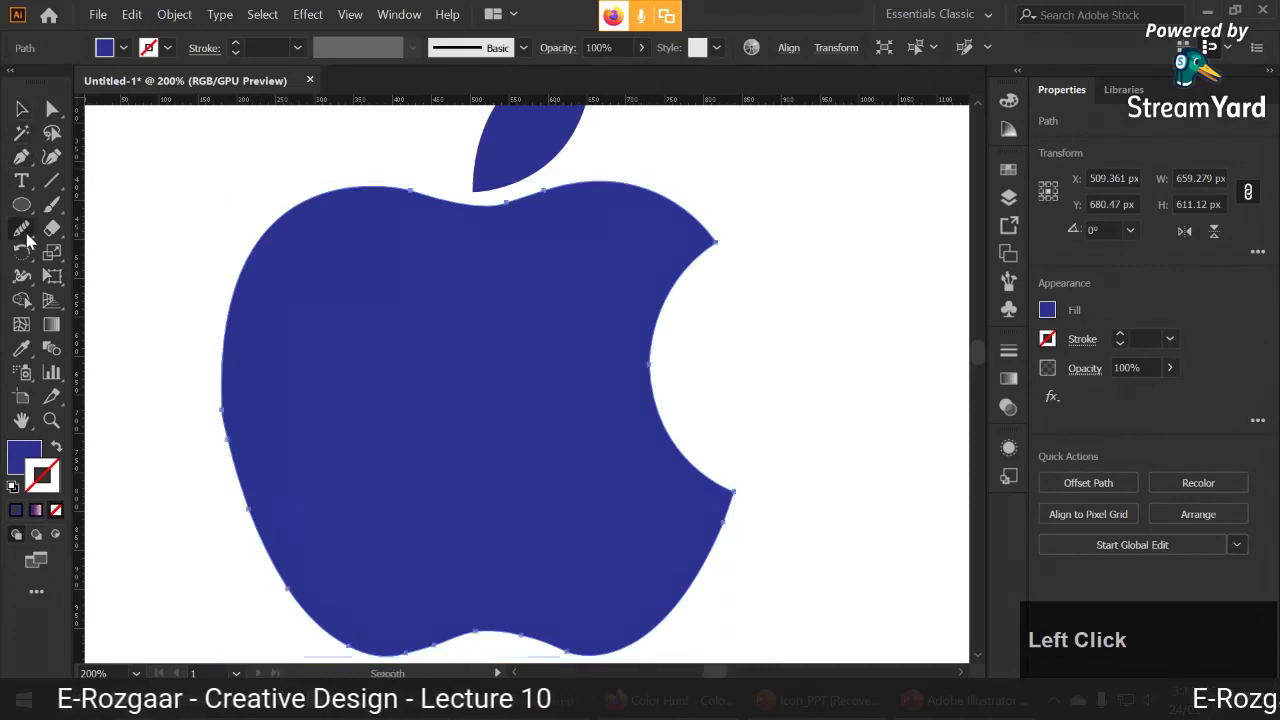
pyautogui.moveTo(222, 420); pyautogui.dragTo(220, 394)
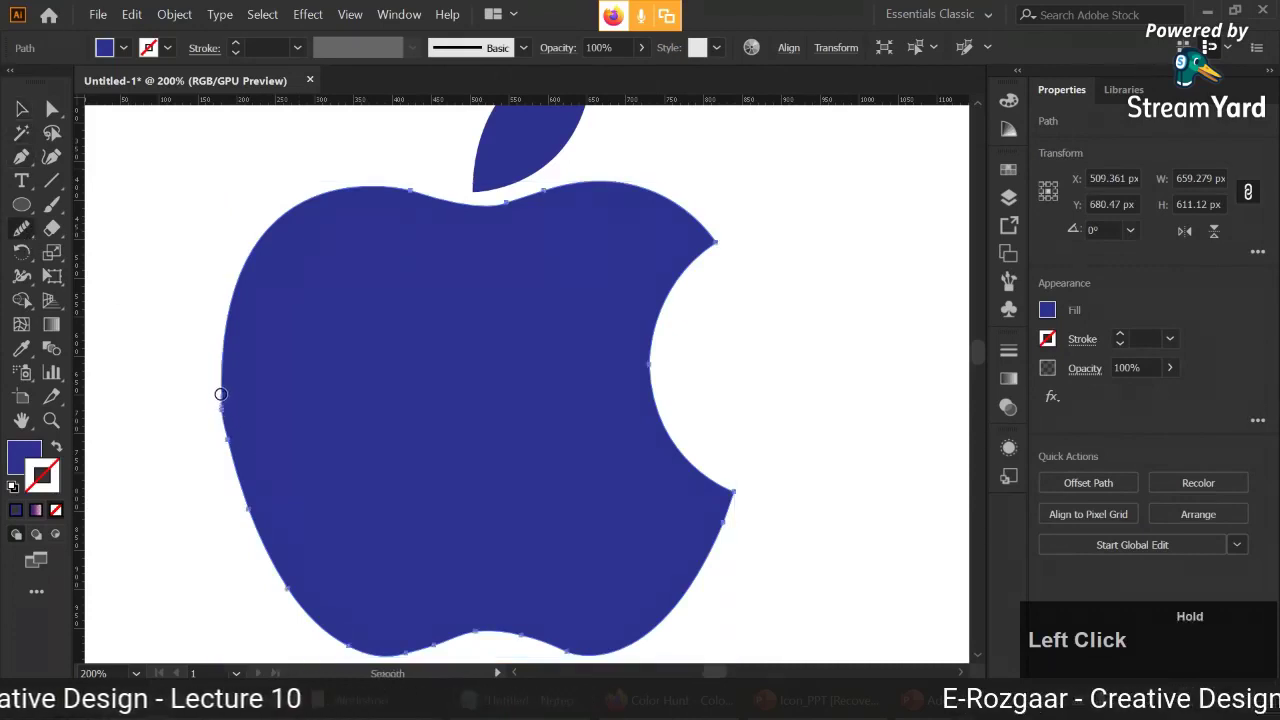
pyautogui.click(21, 108)
pyautogui.click(188, 238)
pyautogui.scroll(-1, 188, 238)
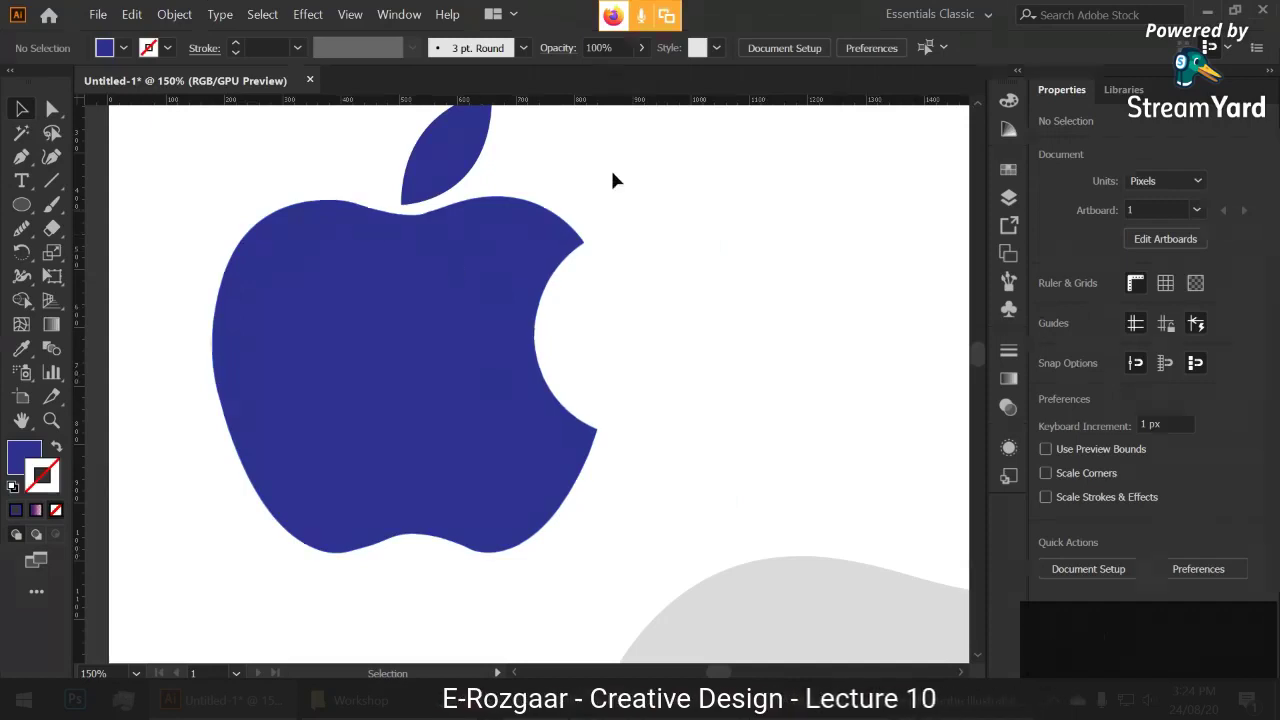
pyautogui.scroll(-2, 597, 271)
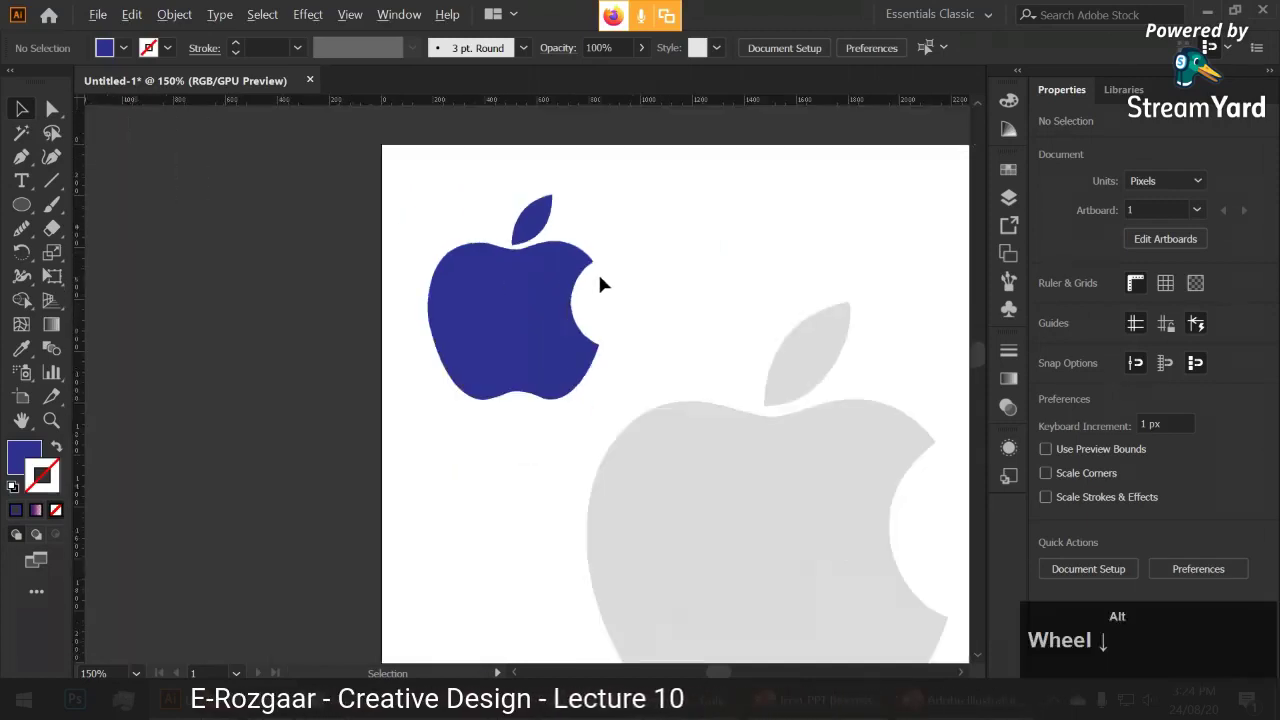
# - Scale the faded template logo image down to about 733 px wide
pyautogui.moveTo(672, 318); pyautogui.dragTo(522, 177)
pyautogui.scroll(-1, 596, 283)
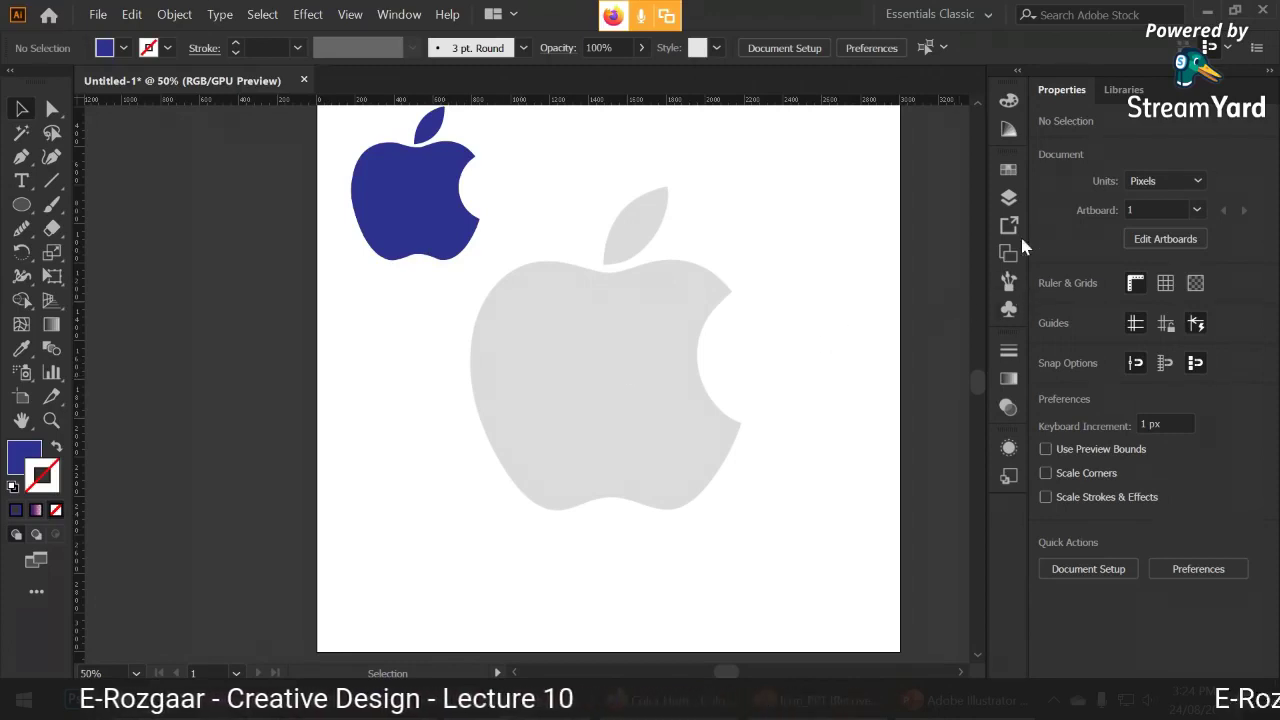
pyautogui.click(1008, 197)
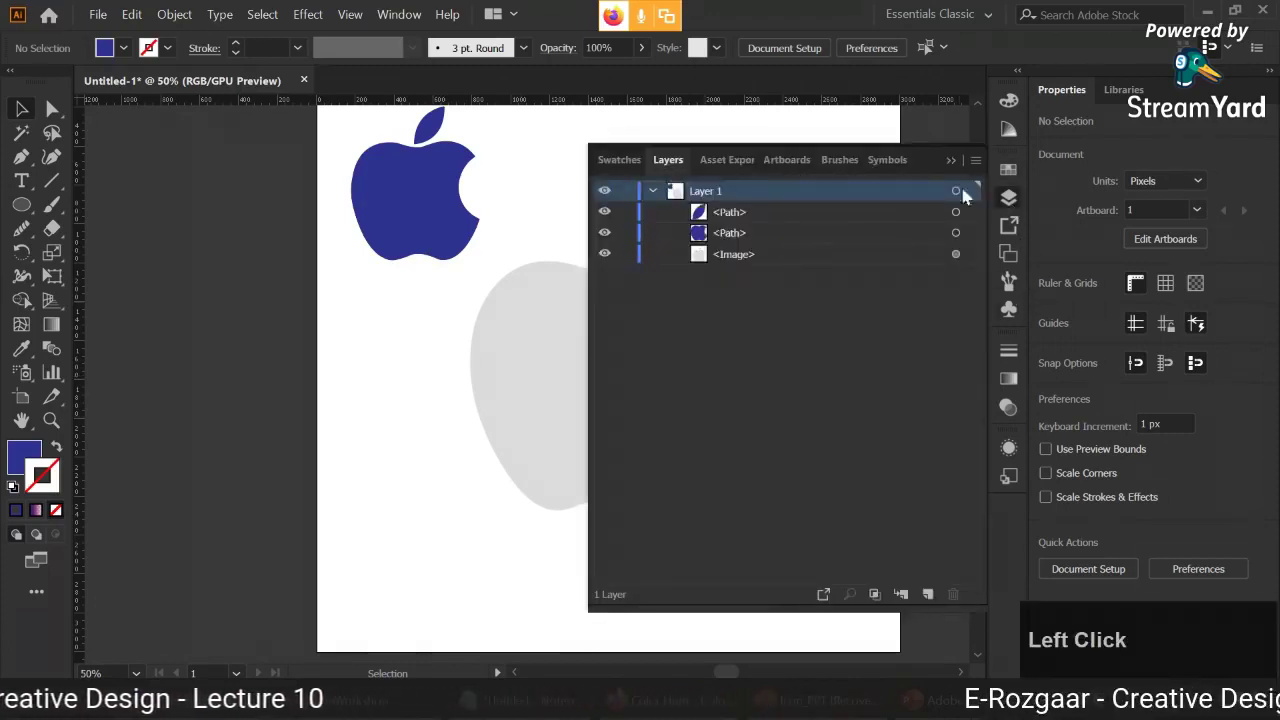
pyautogui.click(951, 160)
pyautogui.click(623, 317)
pyautogui.moveTo(754, 177); pyautogui.dragTo(680, 265)
# - Set the template logo image's opacity to 100% and place it below the blue apple logo
pyautogui.moveTo(626, 343); pyautogui.dragTo(765, 218)
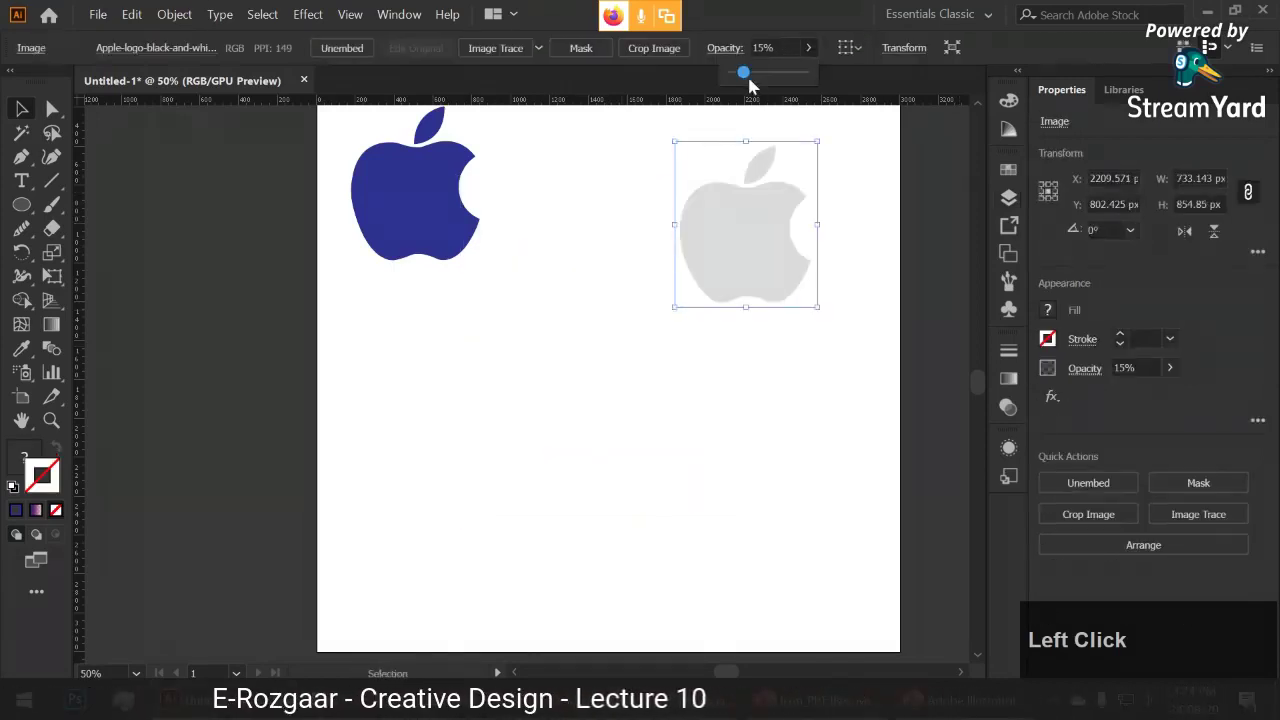
pyautogui.click(757, 251)
pyautogui.moveTo(757, 251); pyautogui.dragTo(457, 391)
pyautogui.click(414, 234)
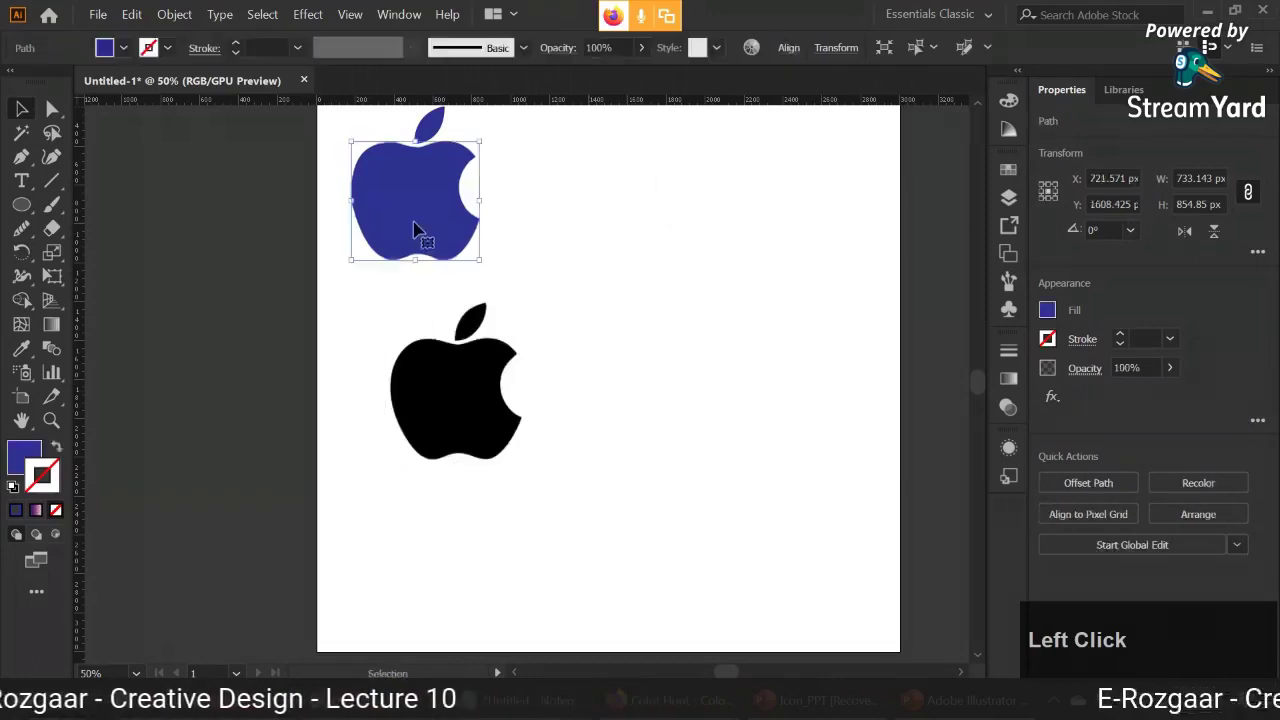
pyautogui.moveTo(414, 234); pyautogui.dragTo(570, 353)
pyautogui.hotkey('ctrl', 'z')
# - Group the blue apple with its leaf, and move the group beside the black logo on its right
pyautogui.moveTo(583, 274); pyautogui.dragTo(337, 100)
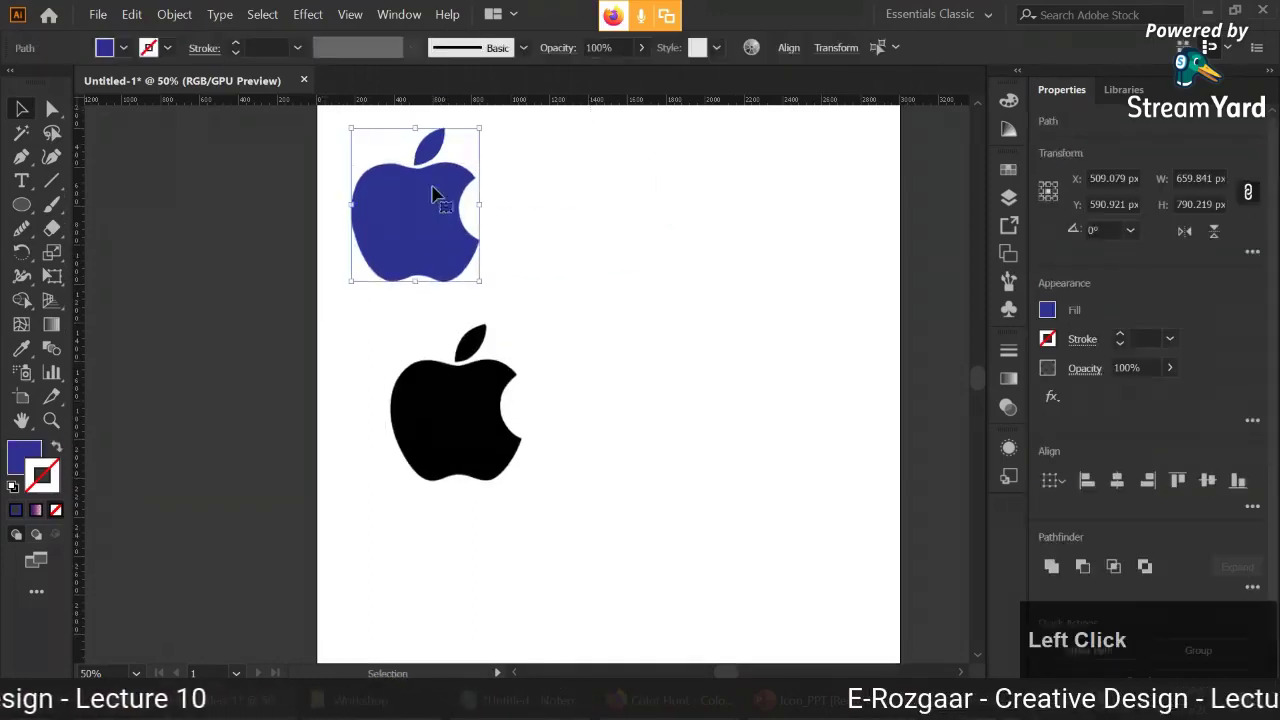
pyautogui.rightClick(434, 192)
pyautogui.click(550, 296)
pyautogui.moveTo(429, 220); pyautogui.dragTo(642, 425)
# - Group the black and blue logos, enlarge the group to about 2418 px wide around the artboard's middle, and deselect it
pyautogui.keyDown('shift'); pyautogui.click(486, 429); pyautogui.keyUp('shift')
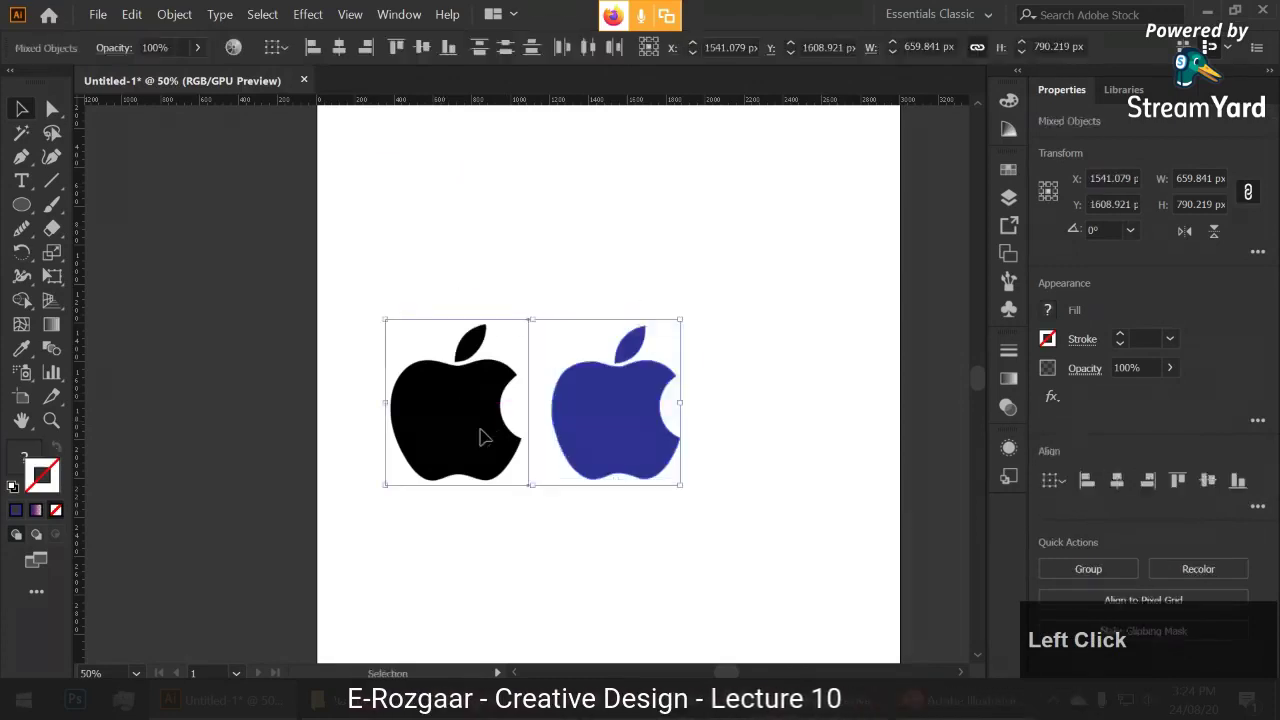
pyautogui.moveTo(486, 429); pyautogui.dragTo(475, 350)
pyautogui.hotkey('ctrl', 'g')
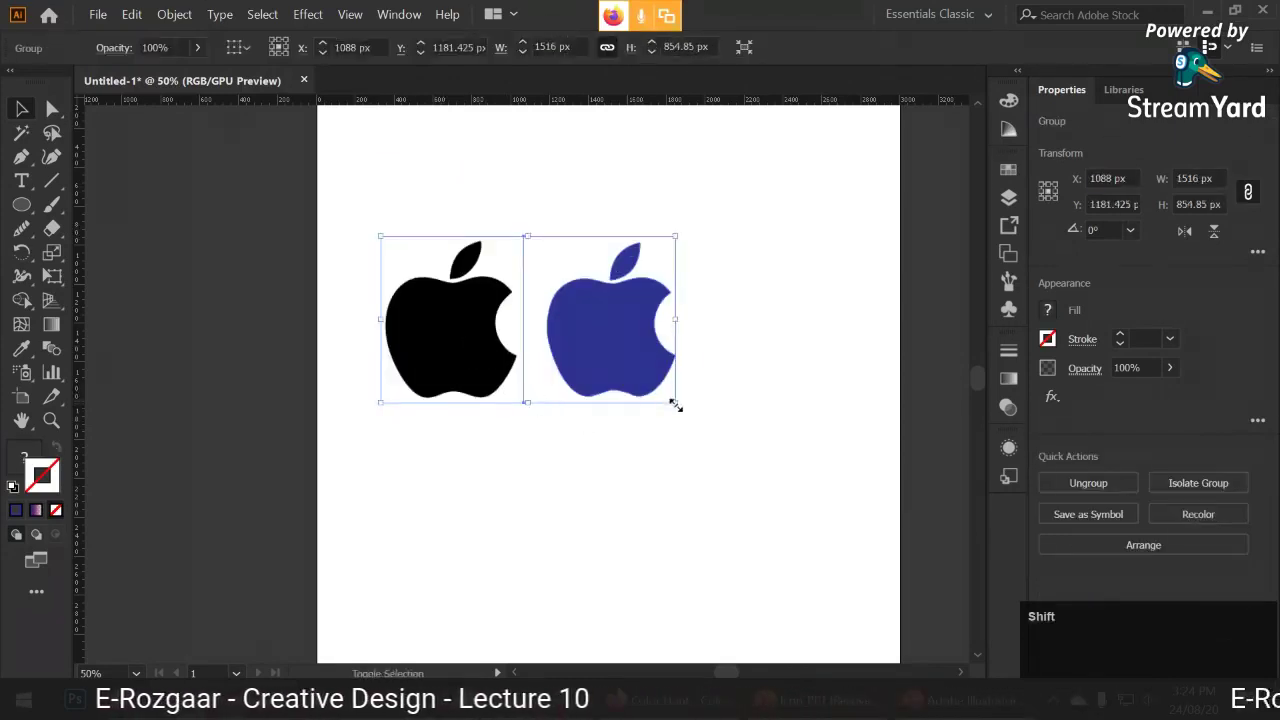
pyautogui.moveTo(675, 404); pyautogui.dragTo(849, 494)
pyautogui.click(780, 537)
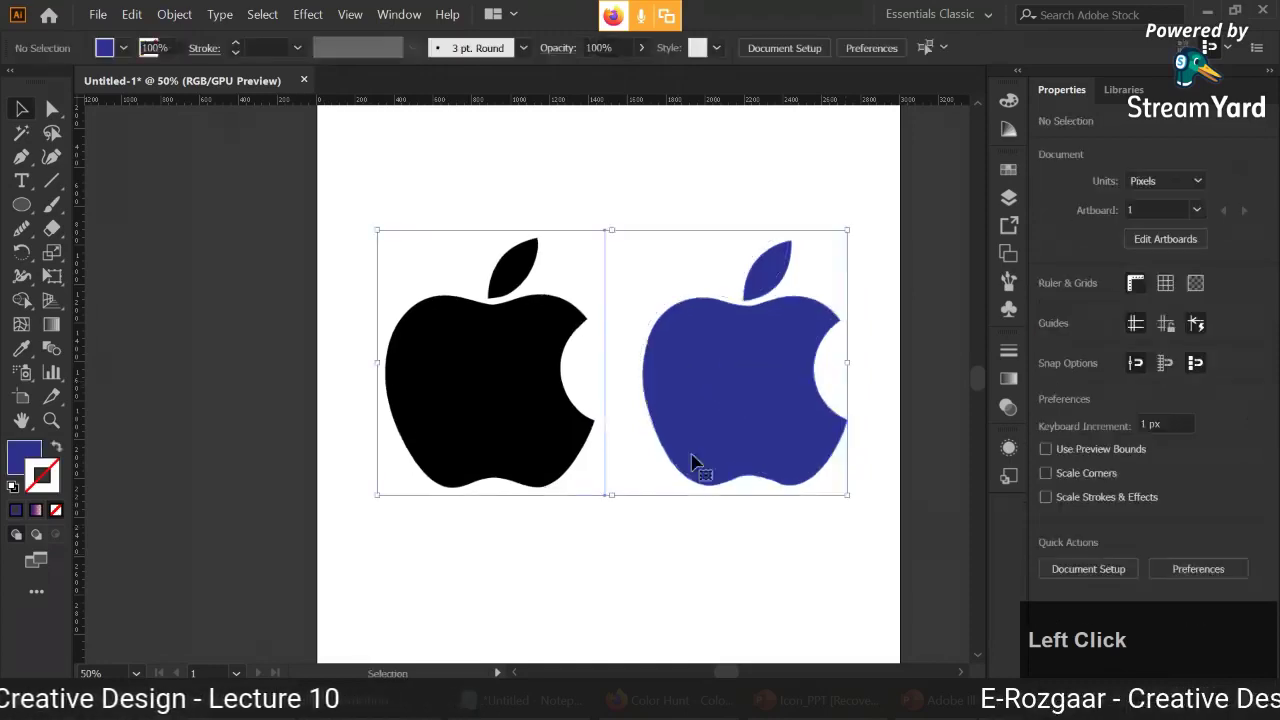
# - Add the text label "Raster" below the black logo and scale it up to about 210 pt
pyautogui.click(22, 180)
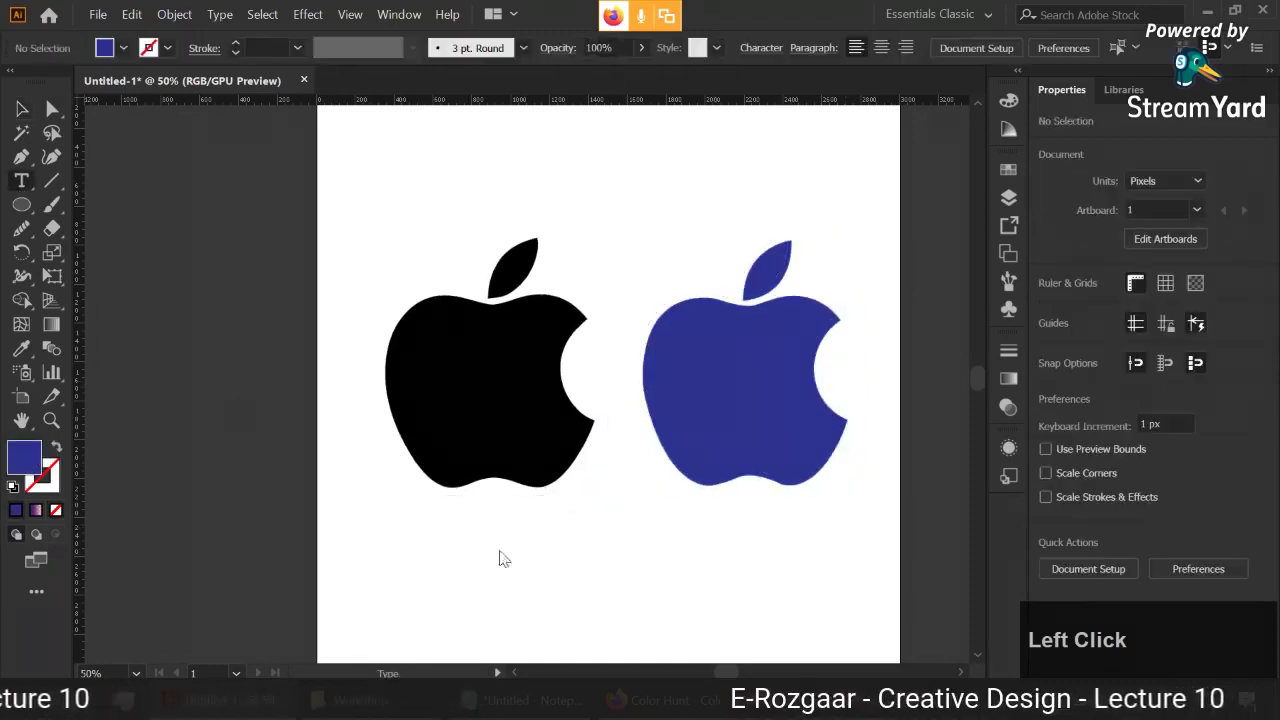
pyautogui.click(505, 545)
pyautogui.write('RAs')
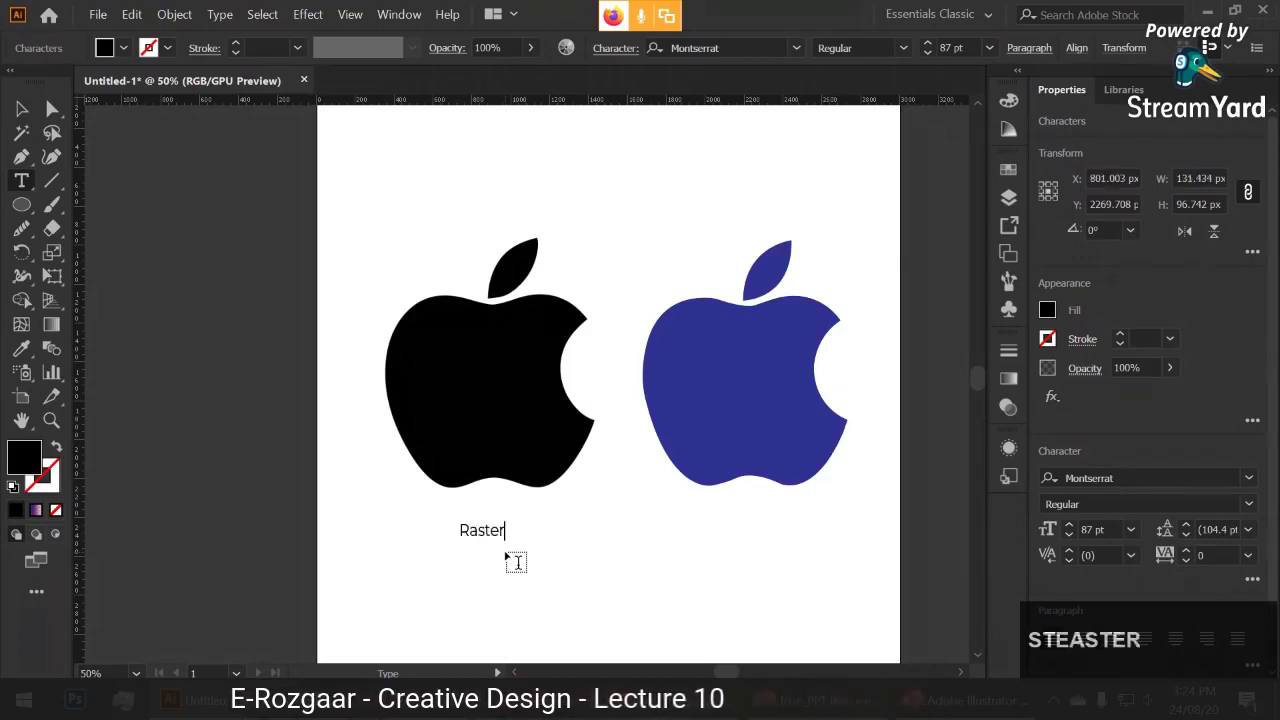
pyautogui.click(21, 108)
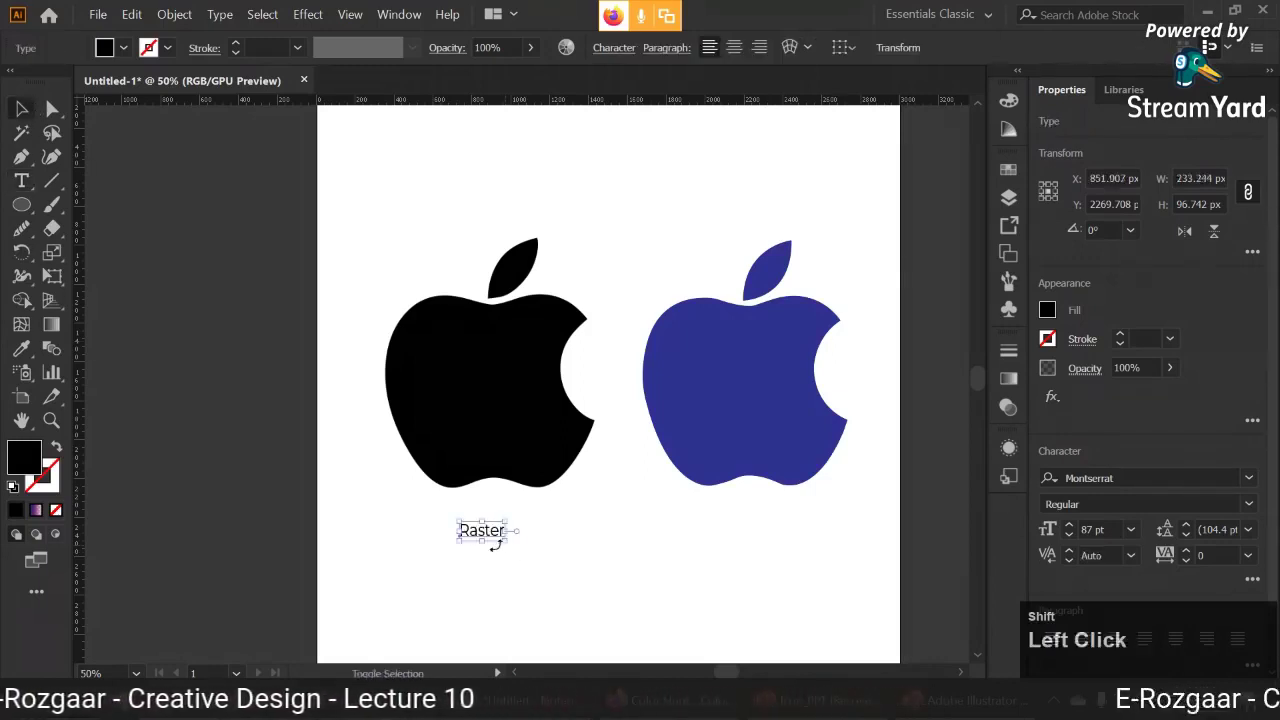
pyautogui.moveTo(510, 545); pyautogui.dragTo(542, 575)
# - Duplicate the "Raster" label below the blue logo and change the copy's text to "Vector"
pyautogui.moveTo(568, 604); pyautogui.dragTo(757, 537)
pyautogui.doubleClick(757, 535)
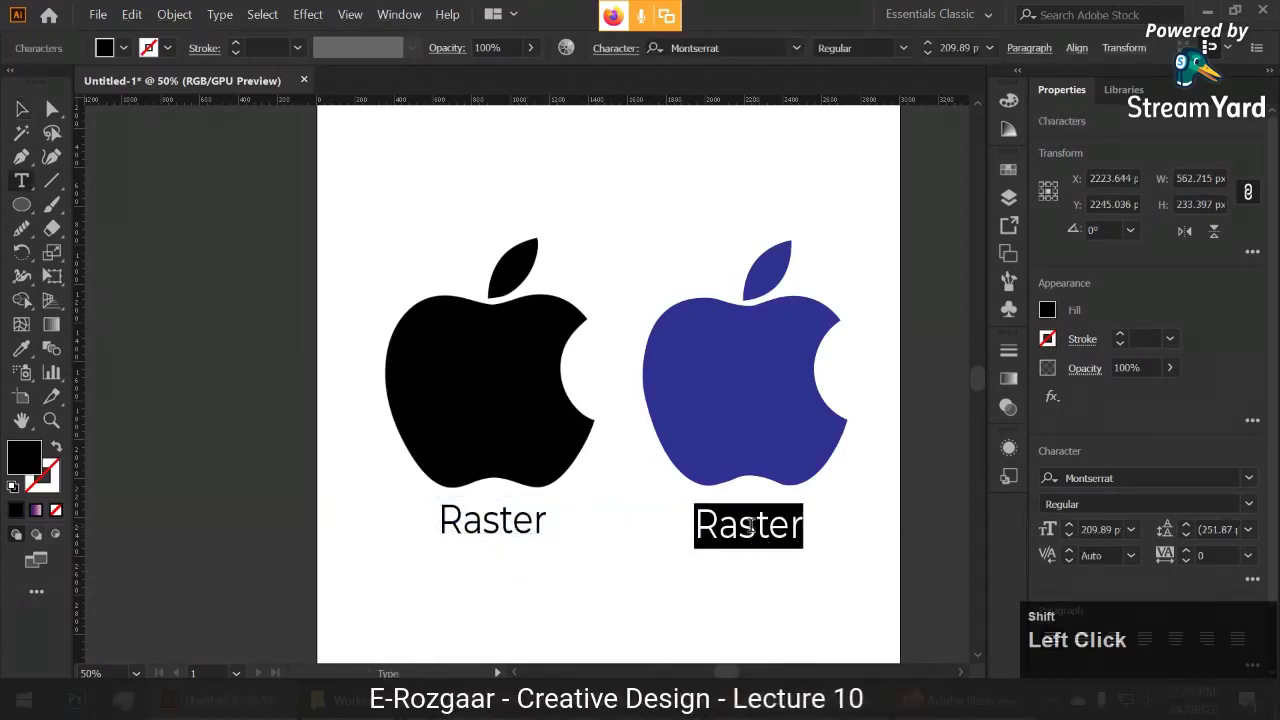
pyautogui.write('Vec')
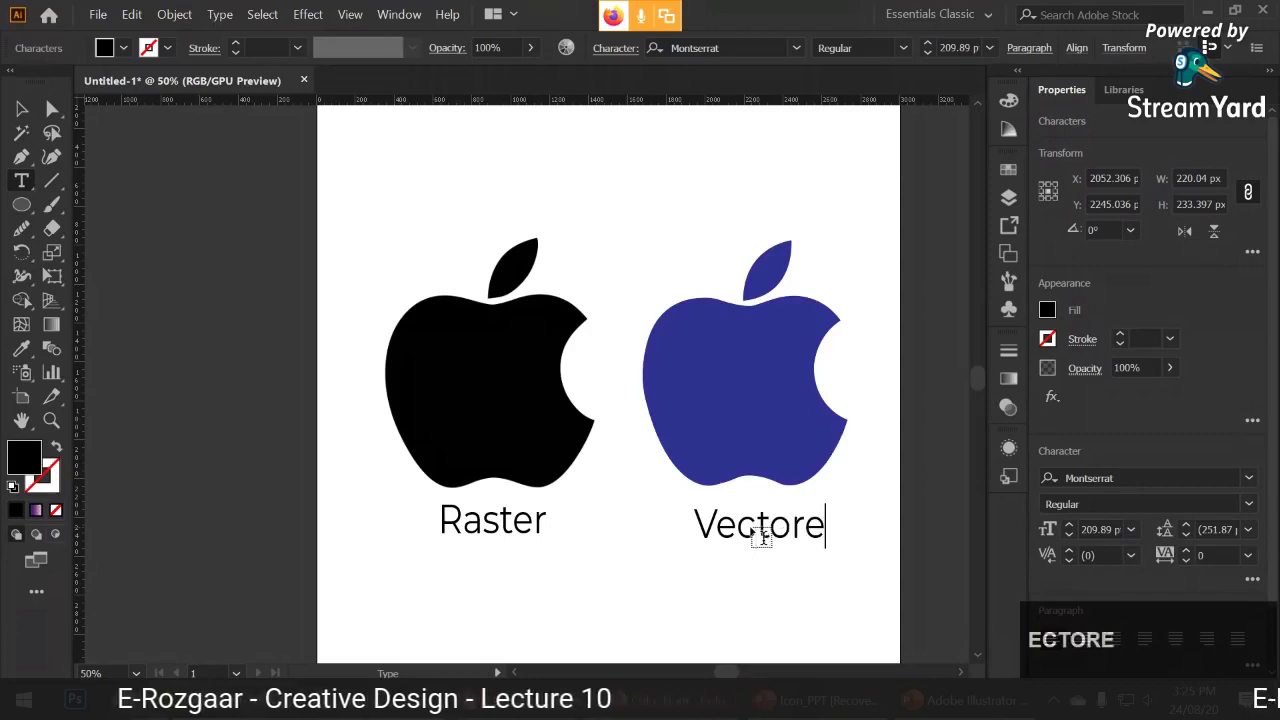
pyautogui.write('tore')
pyautogui.press('BackSpace')
pyautogui.click(21, 108)
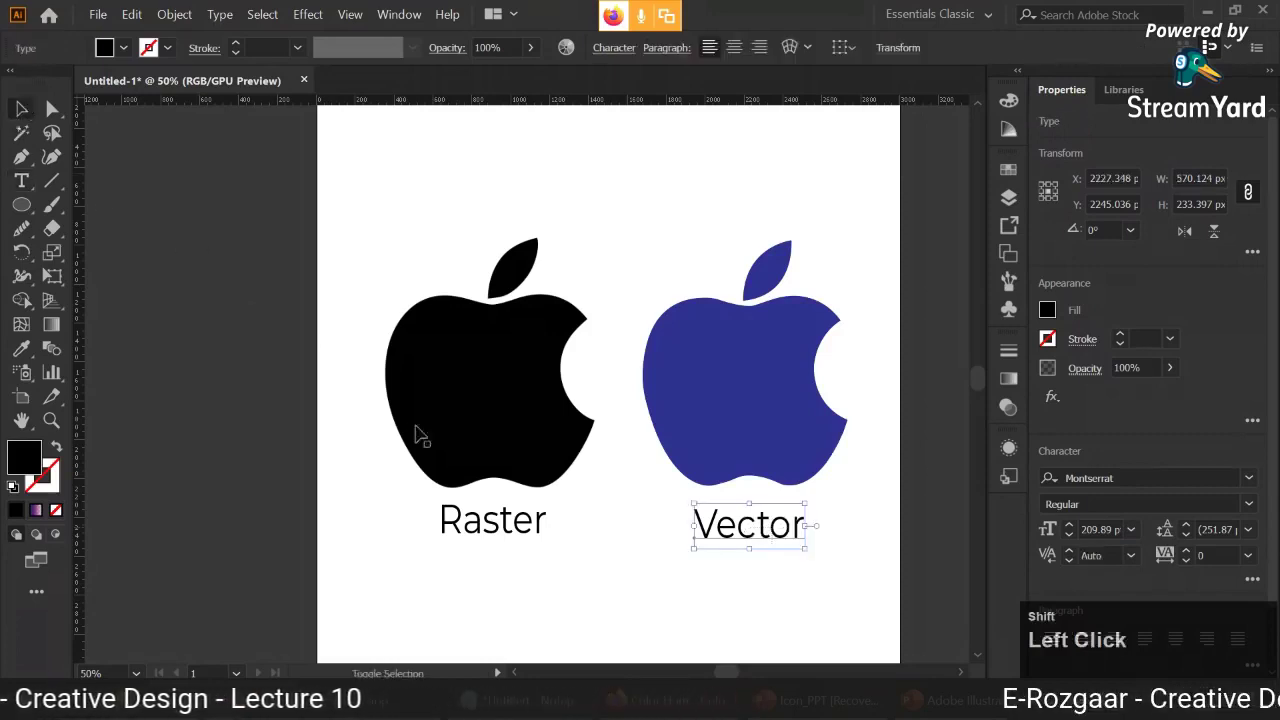
# - Align the "Raster" and "Vector" labels to each other by their vertical centers, and deselect them
pyautogui.keyDown('shift'); pyautogui.click(505, 535); pyautogui.keyUp('shift')
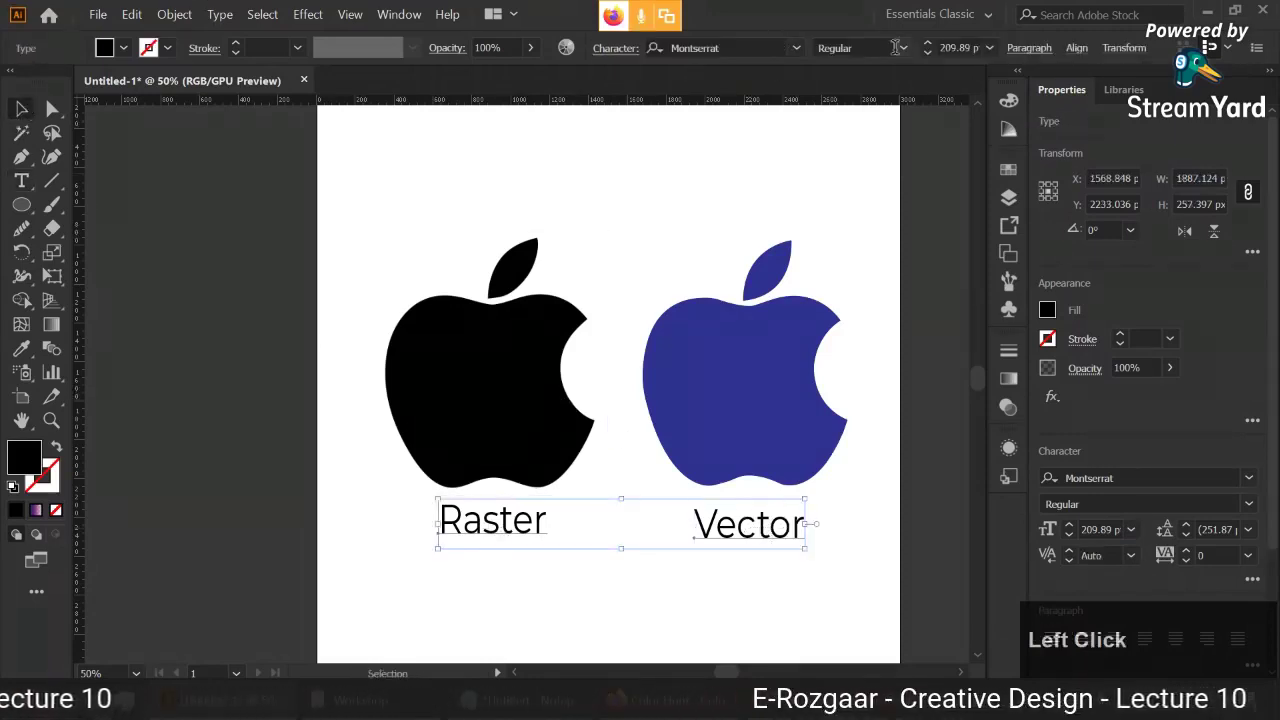
pyautogui.click(1074, 49)
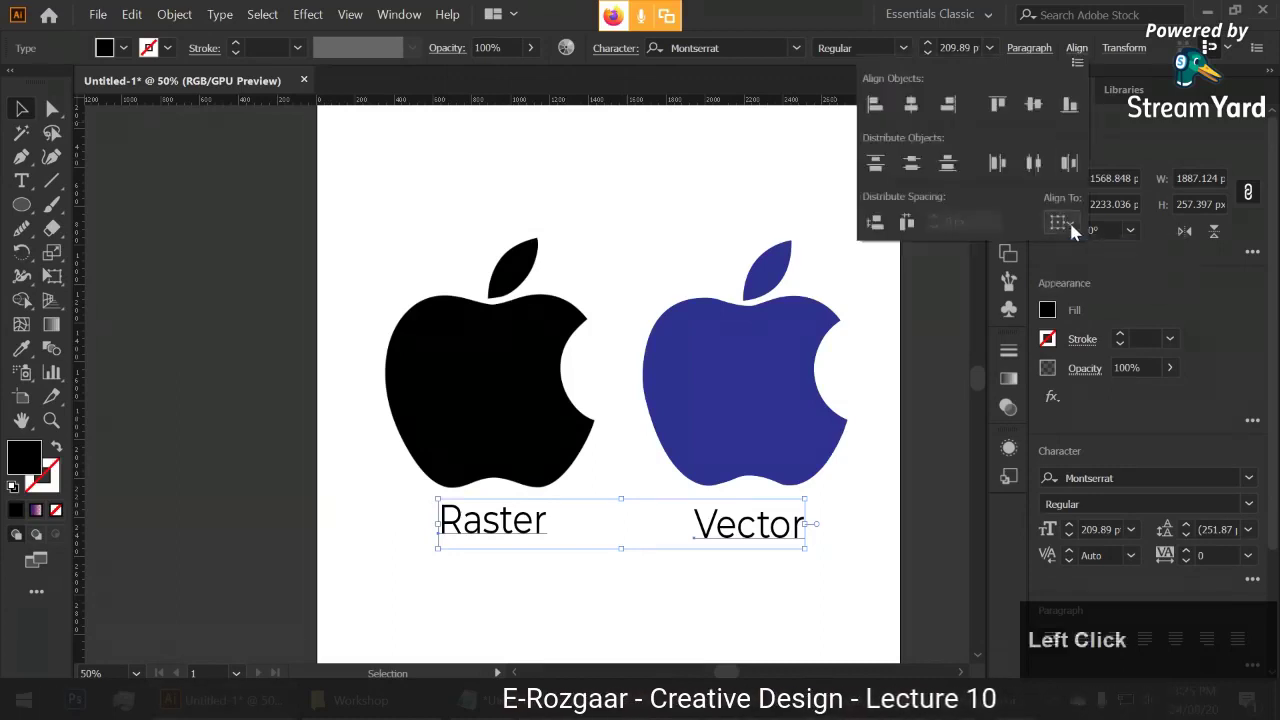
pyautogui.click(1040, 105)
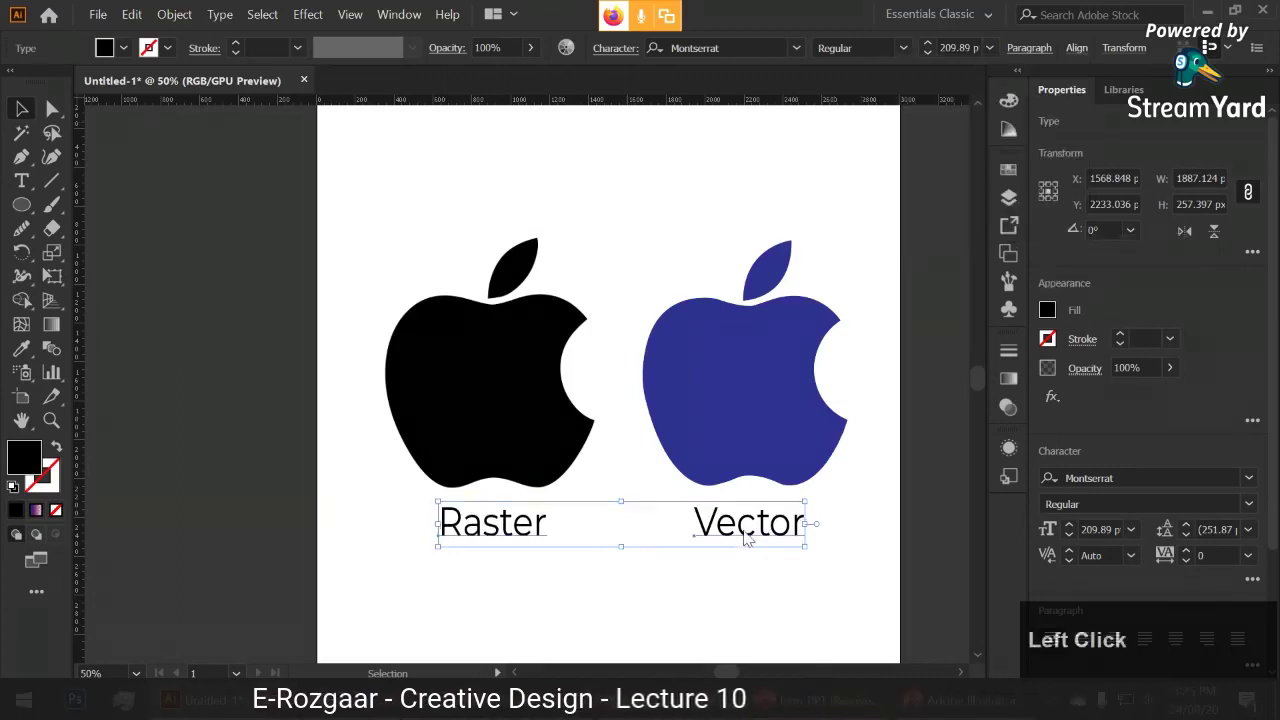
pyautogui.click(598, 526)
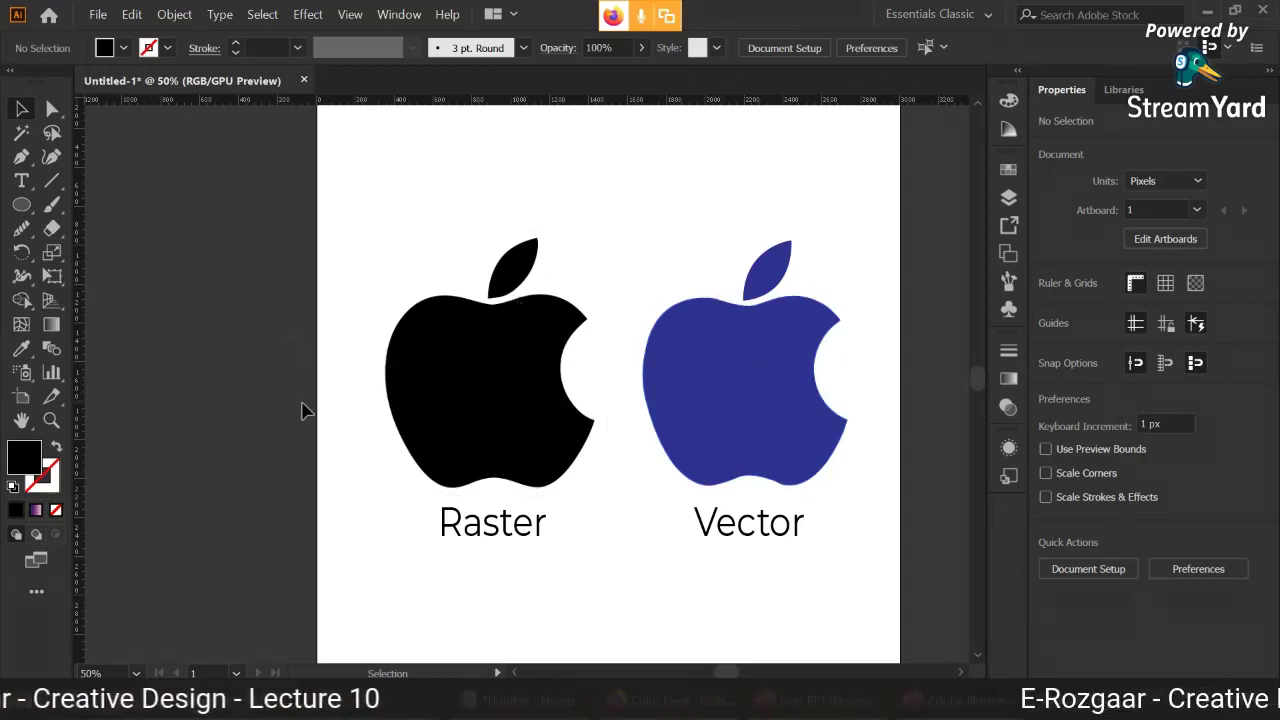
# - Draw an open Pen path with a 5 pt black stroke above the logos, one straight and one curved segment, and undo it
pyautogui.click(22, 157)
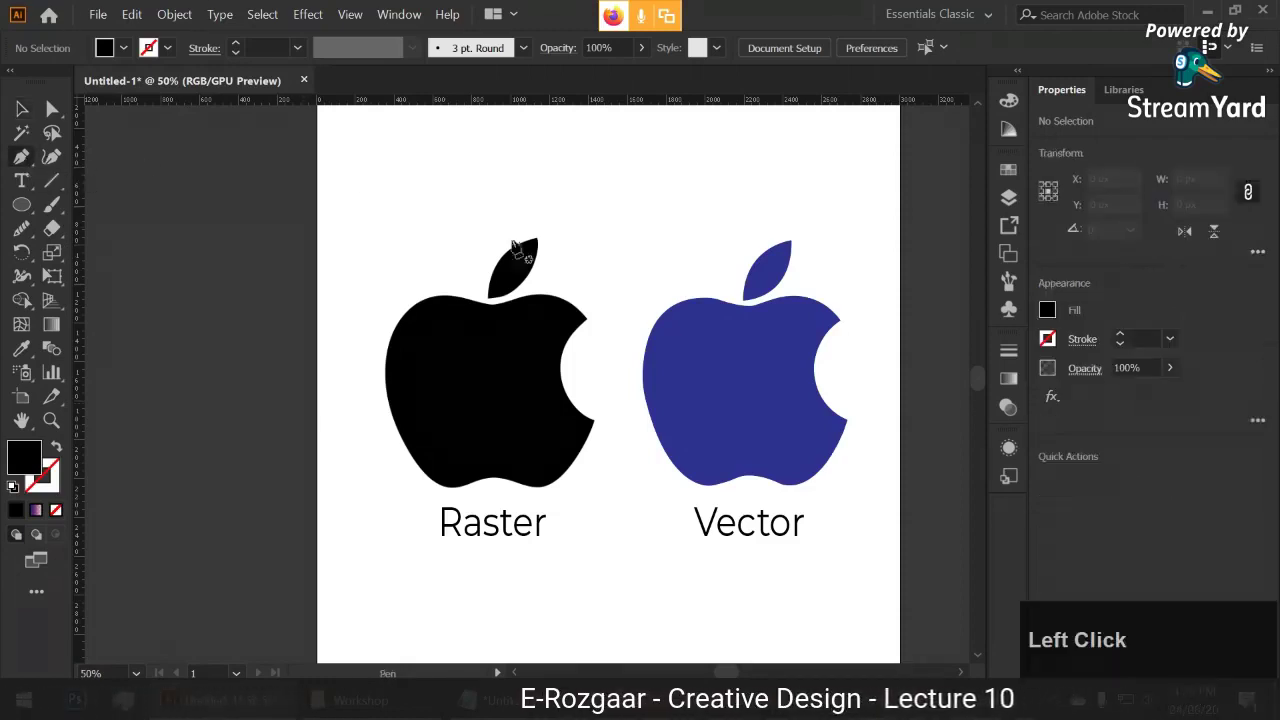
pyautogui.click(56, 448)
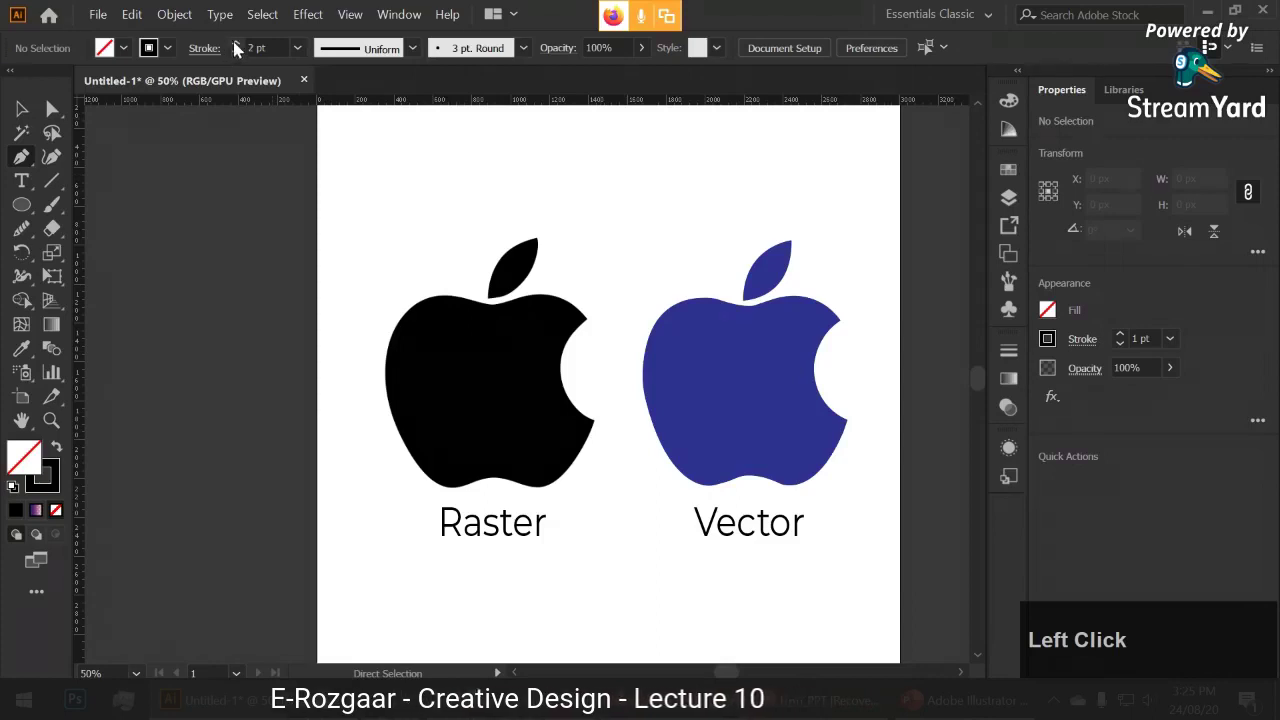
pyautogui.click(456, 184)
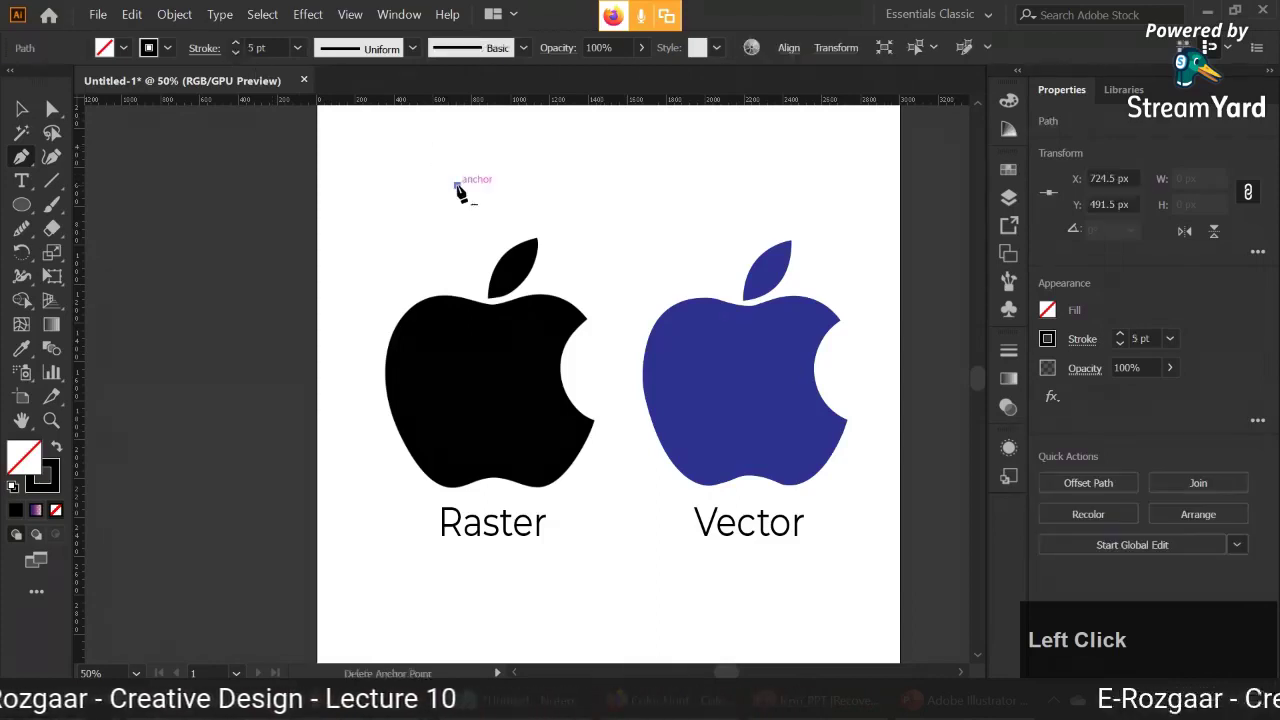
pyautogui.click(664, 157)
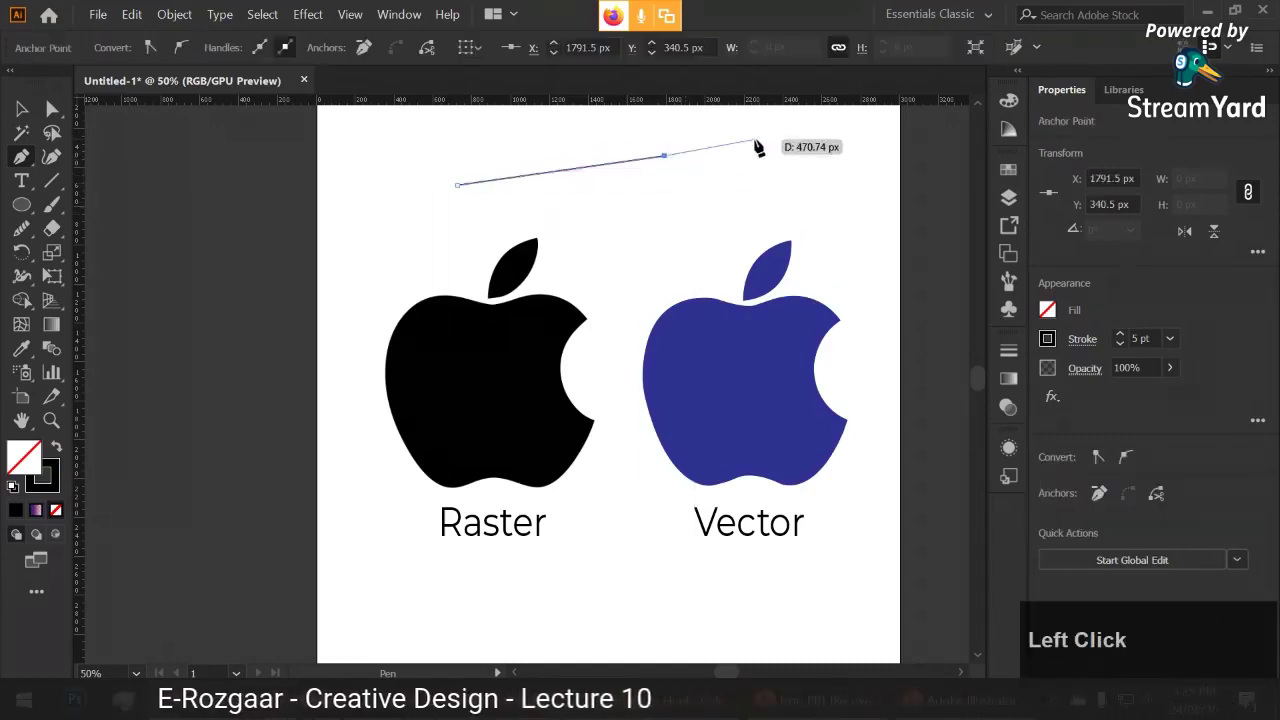
pyautogui.keyDown('ctrl'); pyautogui.click(808, 149); pyautogui.keyUp('ctrl')
pyautogui.moveTo(804, 141); pyautogui.dragTo(937, 178)
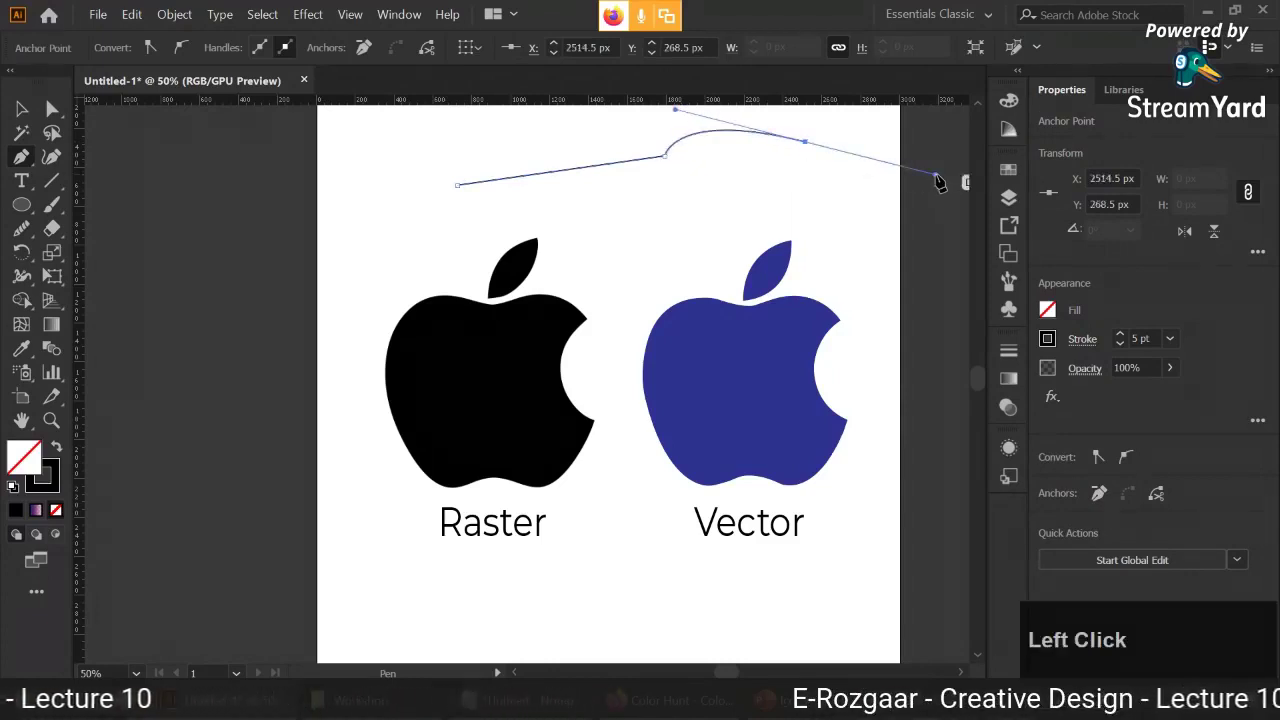
pyautogui.hotkey('ctrl', 'z')
pyautogui.hotkey('ctrl', 'z')
pyautogui.hotkey('ctrl', 'z')
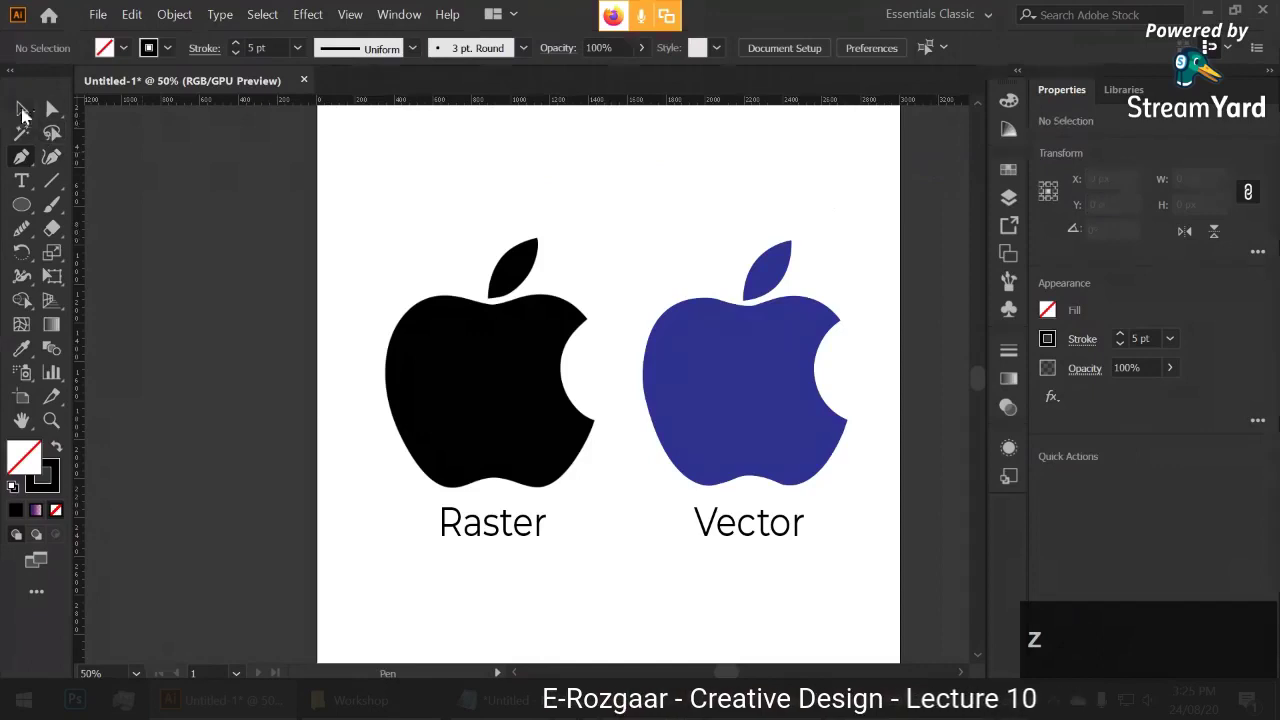
pyautogui.click(22, 110)
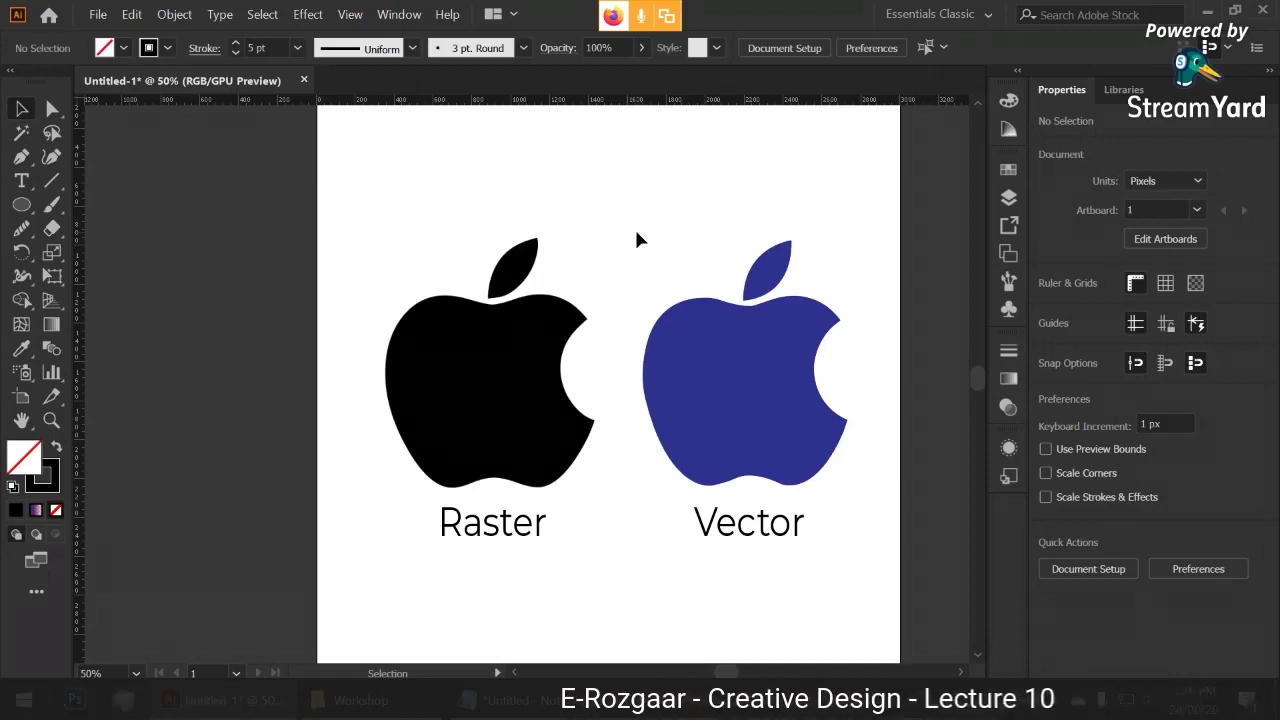
# - Examine Layer 1's contents by targeting its logo group and its Raster and Vector text objects, and deselect everything
pyautogui.click(1008, 198)
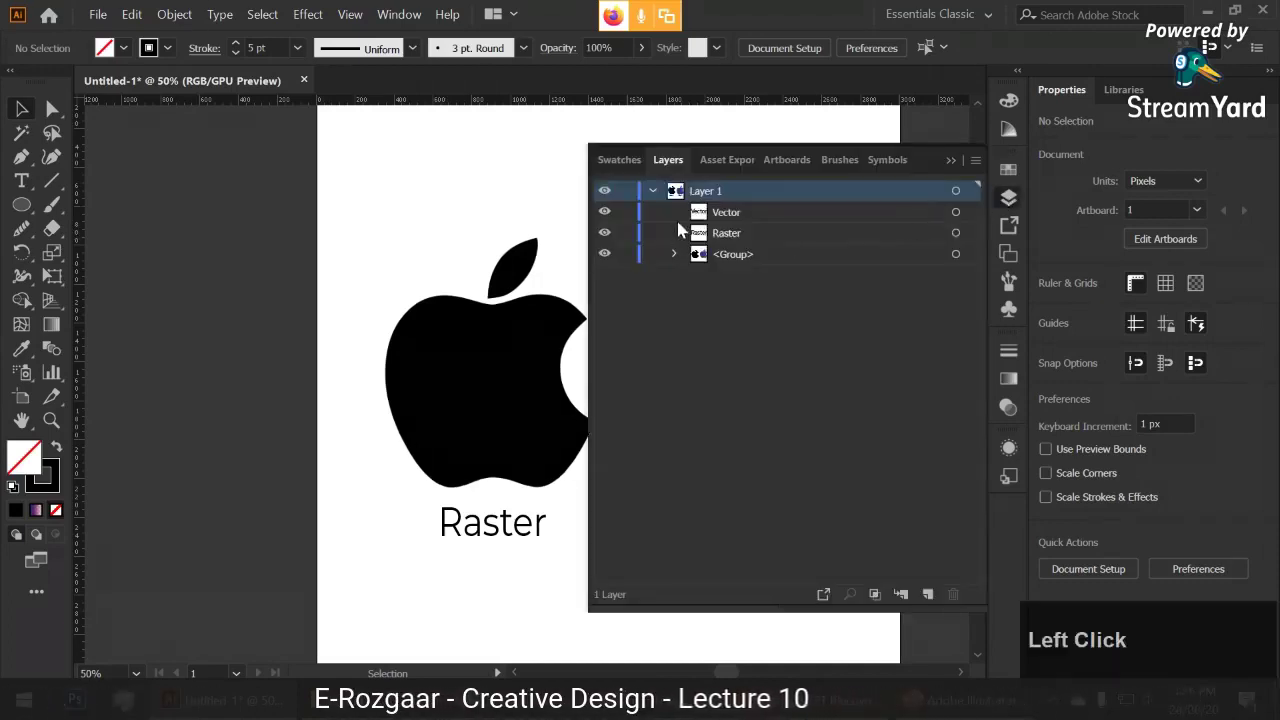
pyautogui.click(625, 212)
pyautogui.click(625, 232)
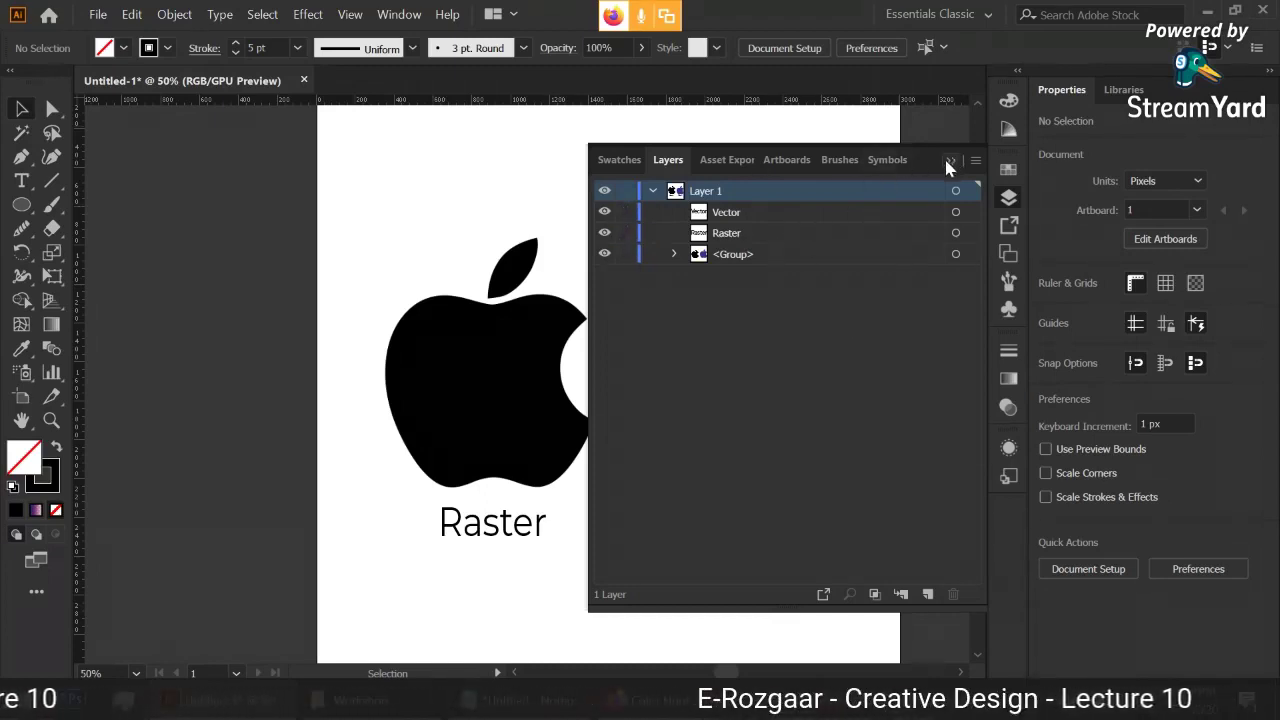
pyautogui.click(956, 233)
pyautogui.click(956, 212)
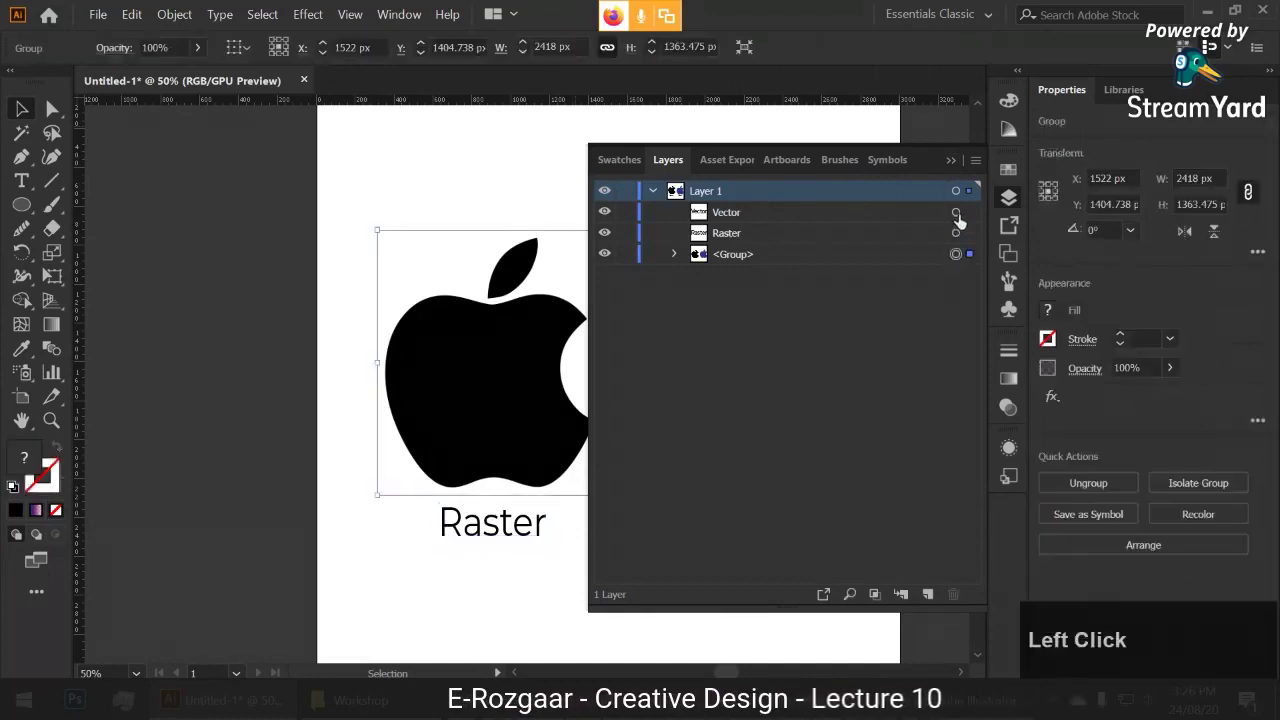
pyautogui.click(950, 162)
pyautogui.click(539, 217)
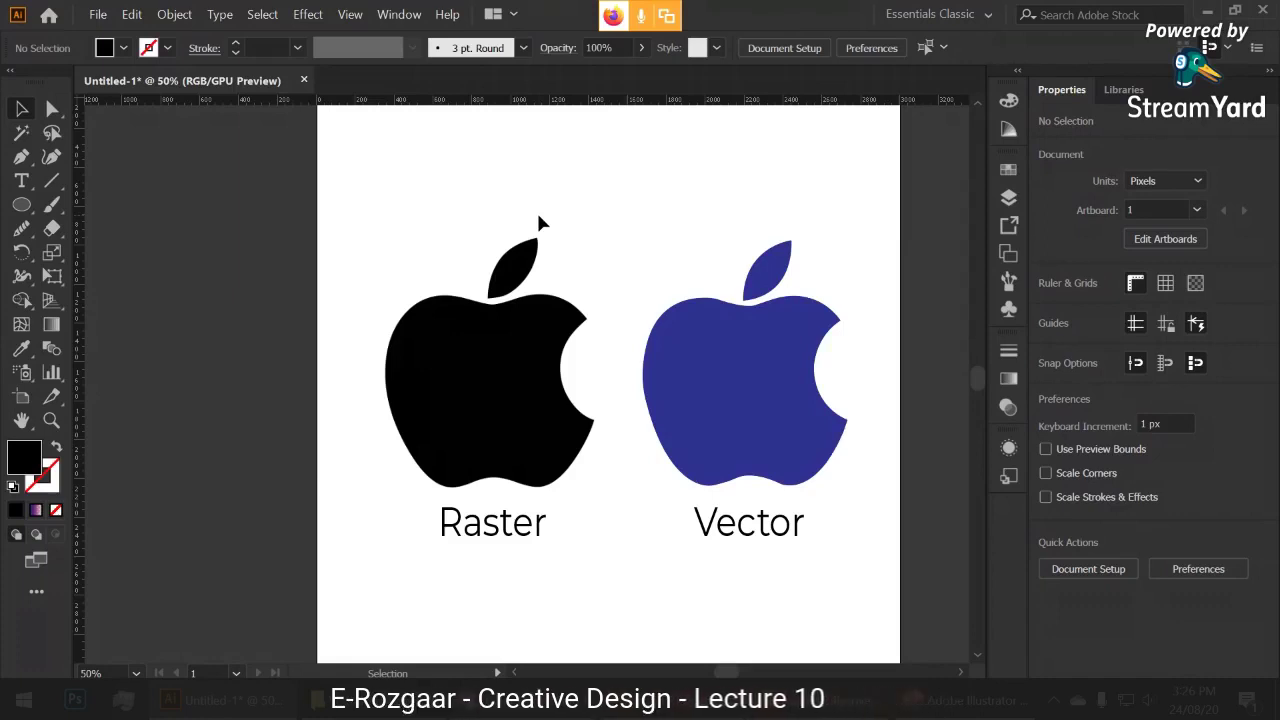
# - Ungroup the black and blue logos, and select only the black logo image
pyautogui.click(528, 408)
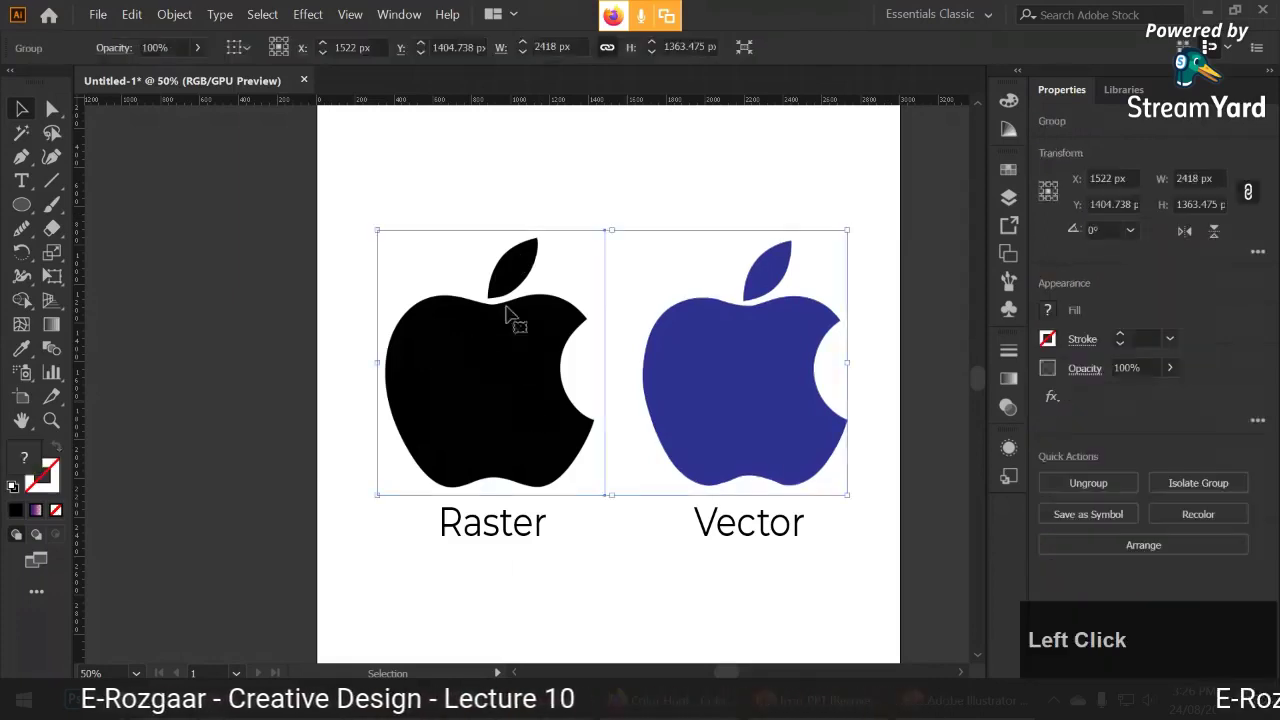
pyautogui.rightClick(507, 314)
pyautogui.click(571, 450)
pyautogui.click(322, 510)
pyautogui.click(482, 380)
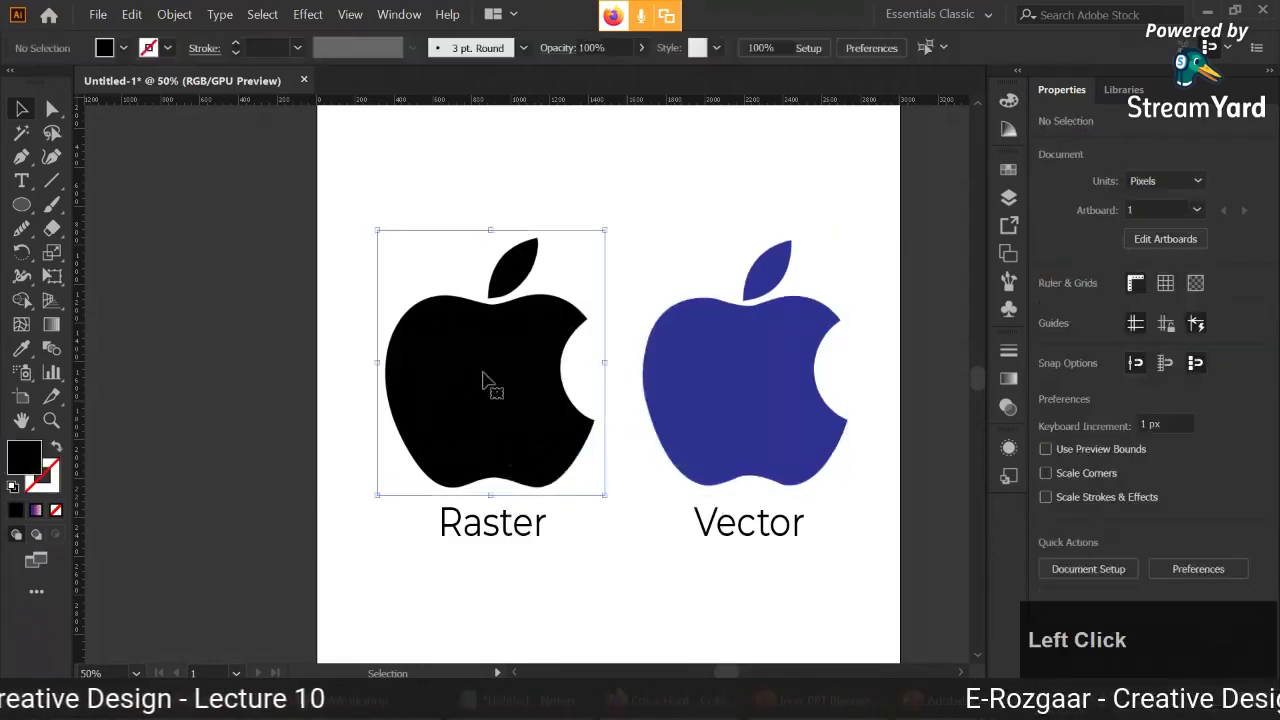
# - Compare the black raster image with the blue vector logo by selecting each in turn, and deselect everything
pyautogui.click(538, 187)
pyautogui.click(757, 334)
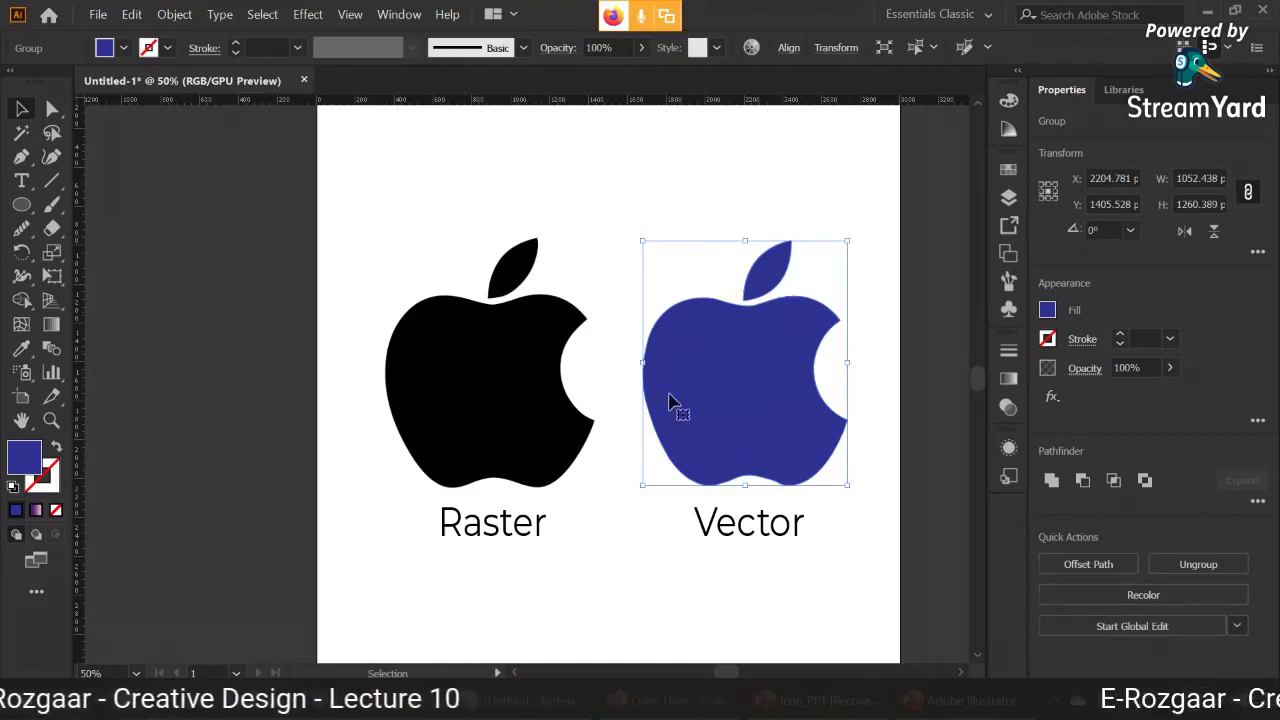
pyautogui.click(500, 329)
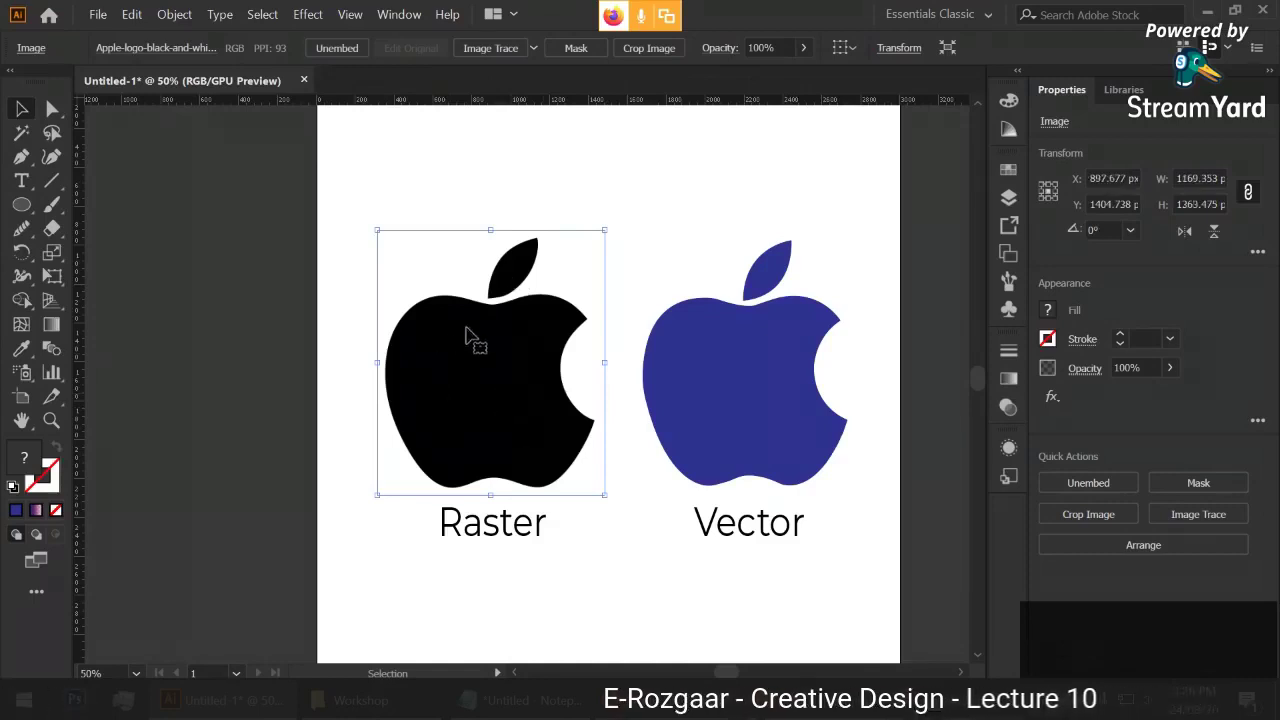
pyautogui.click(768, 331)
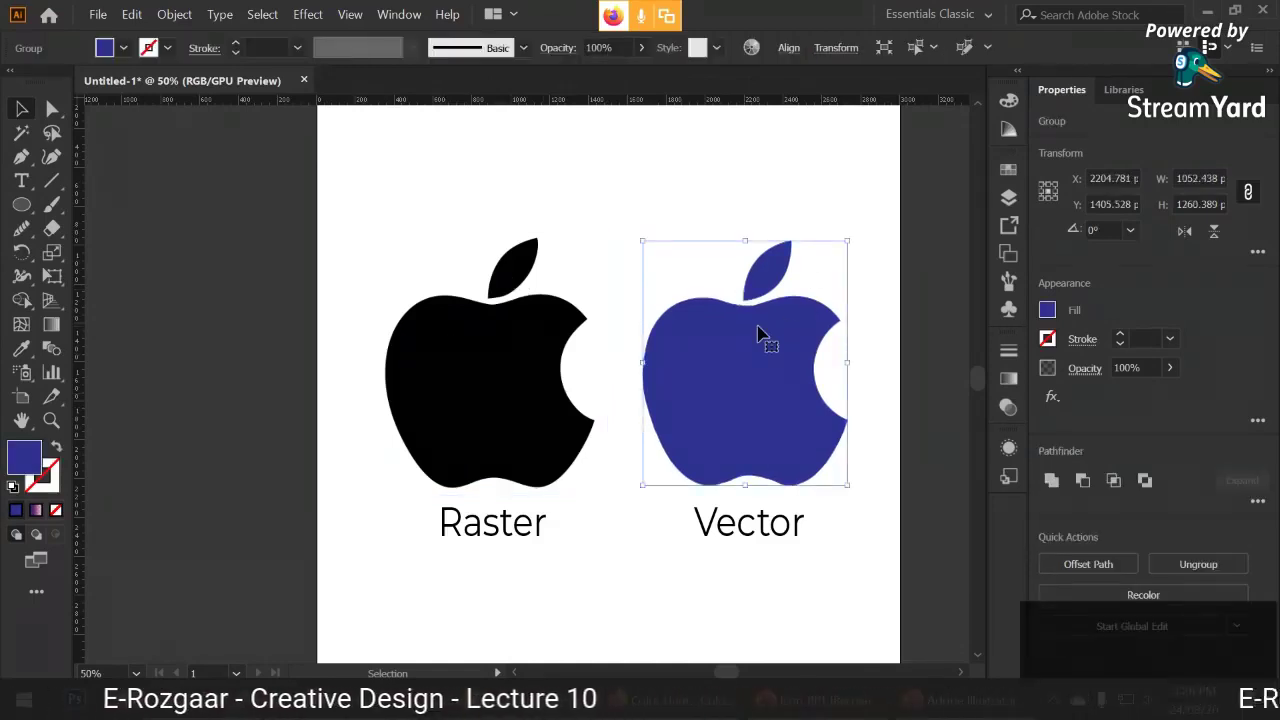
pyautogui.click(654, 190)
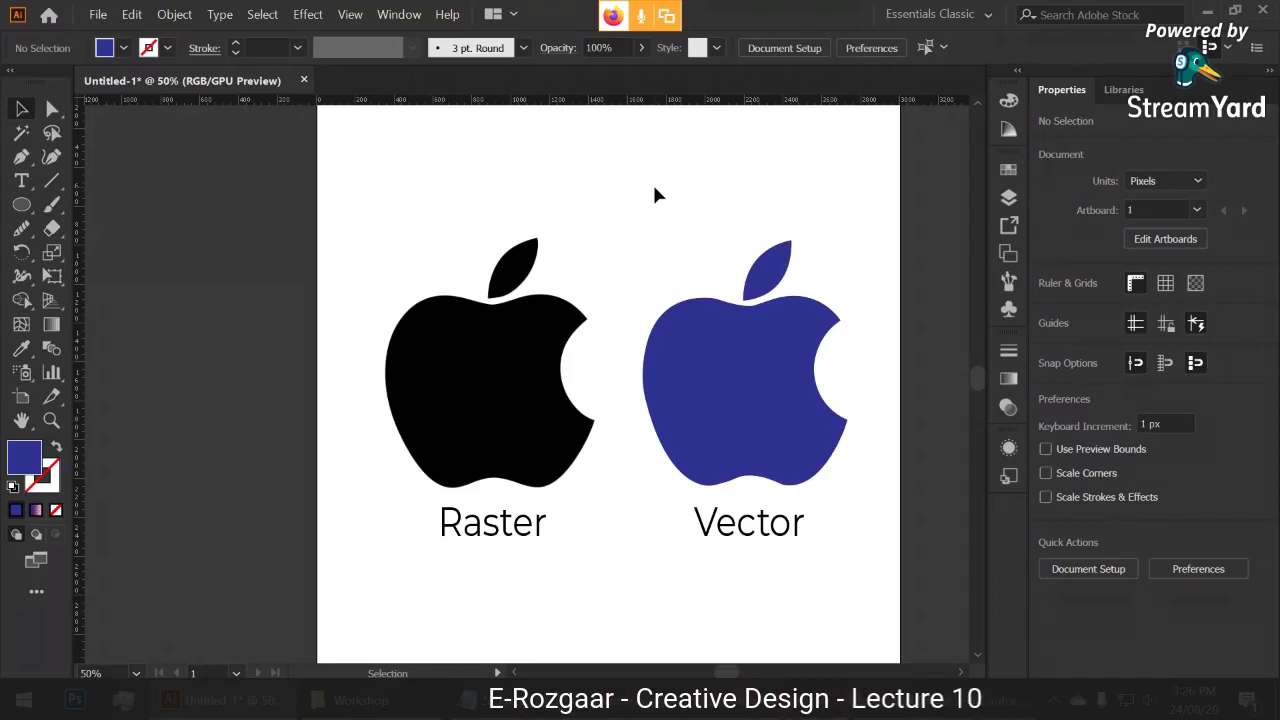
pyautogui.click(480, 429)
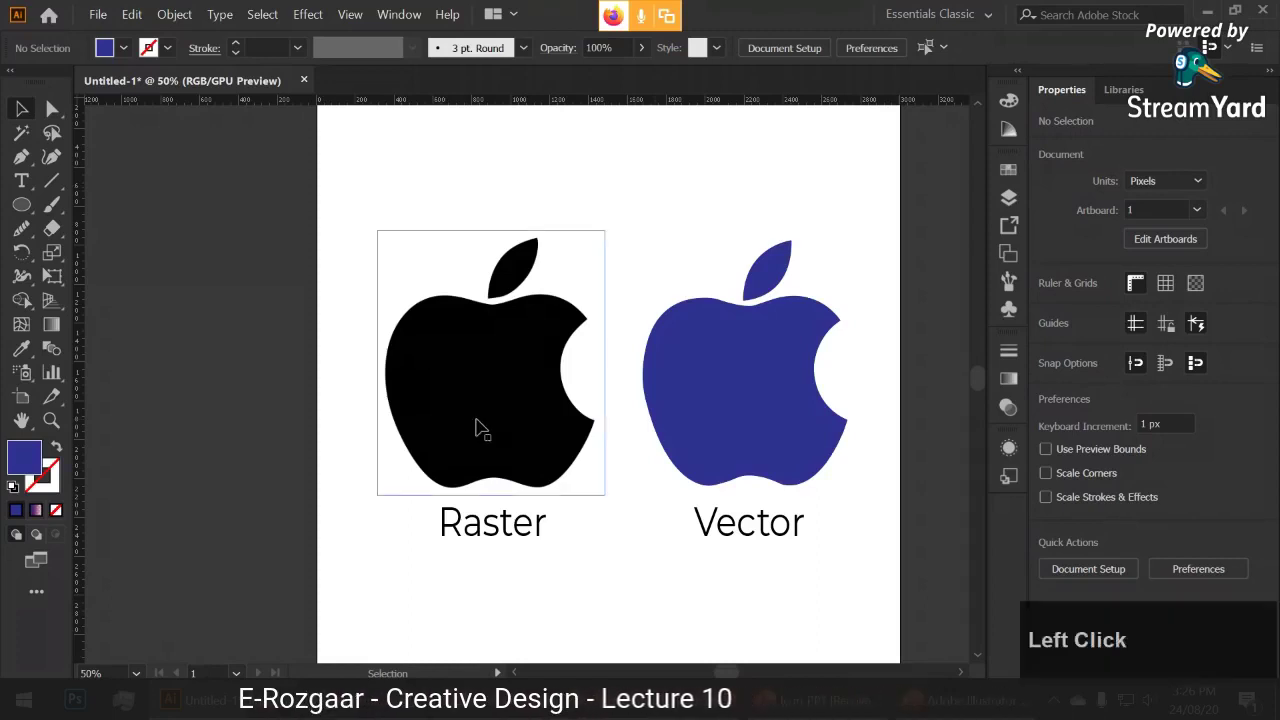
pyautogui.click(339, 345)
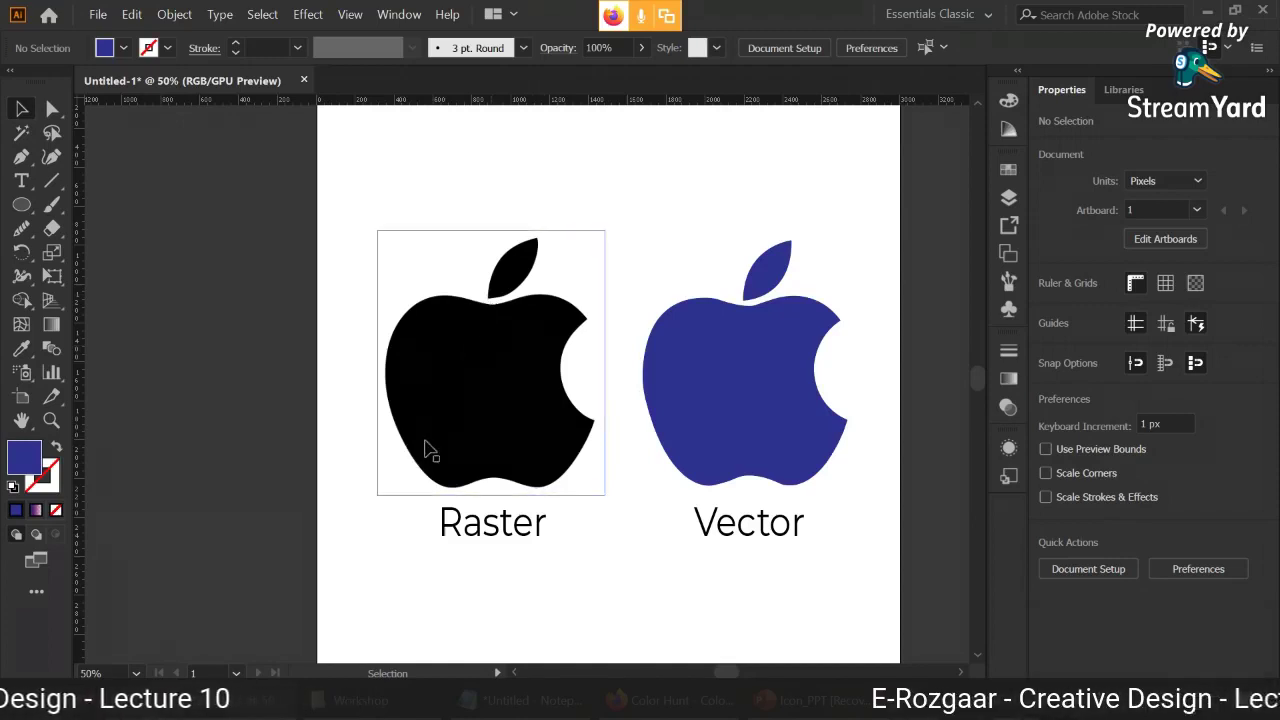
pyautogui.click(355, 435)
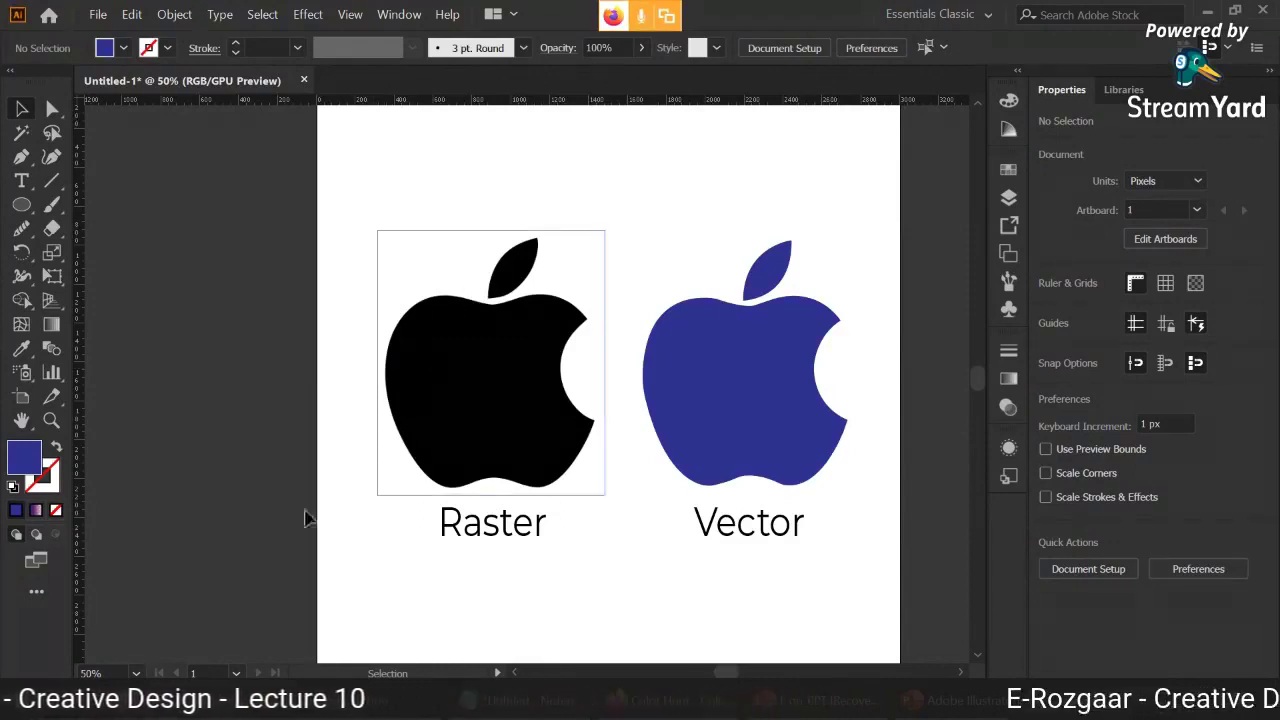
# - Activate the Eraser tool and adjust its brush, ending with a smaller size
pyautogui.click(52, 228)
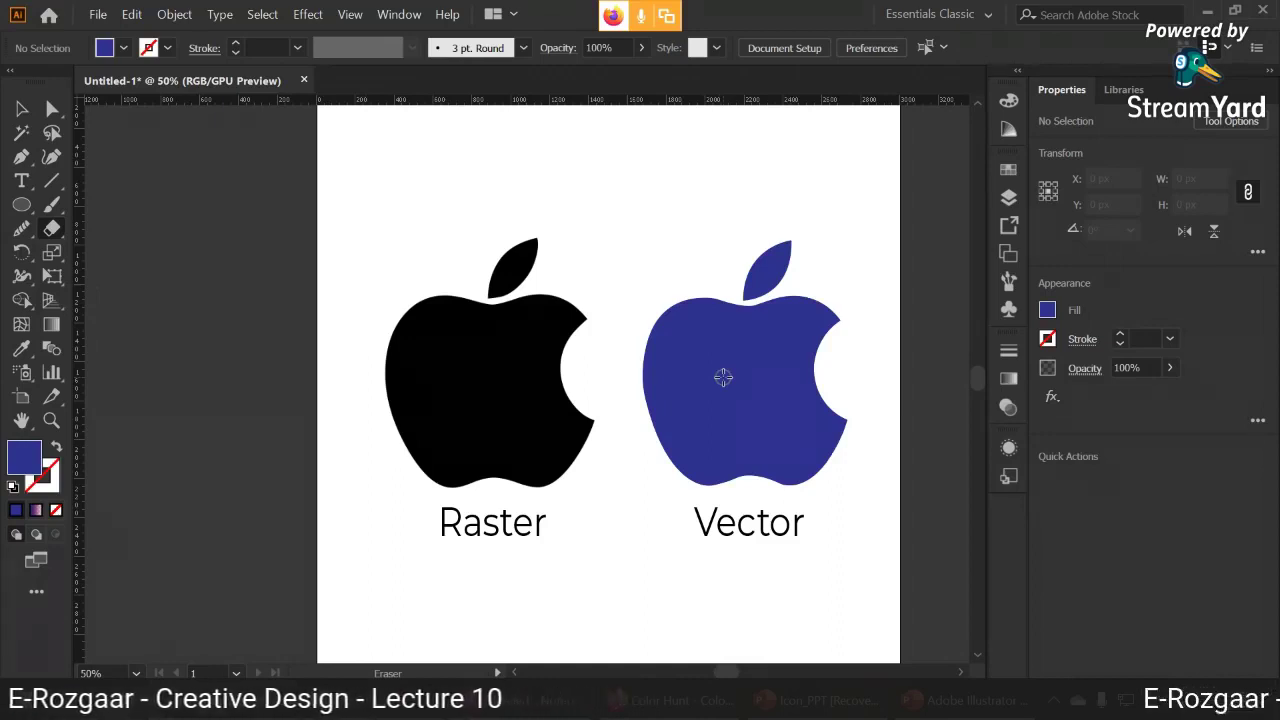
pyautogui.press(']')
pyautogui.press(']')
pyautogui.press('[')
pyautogui.press('[')
pyautogui.press('[')
pyautogui.press('[')
pyautogui.press('[')
pyautogui.press('[')
pyautogui.press('[')
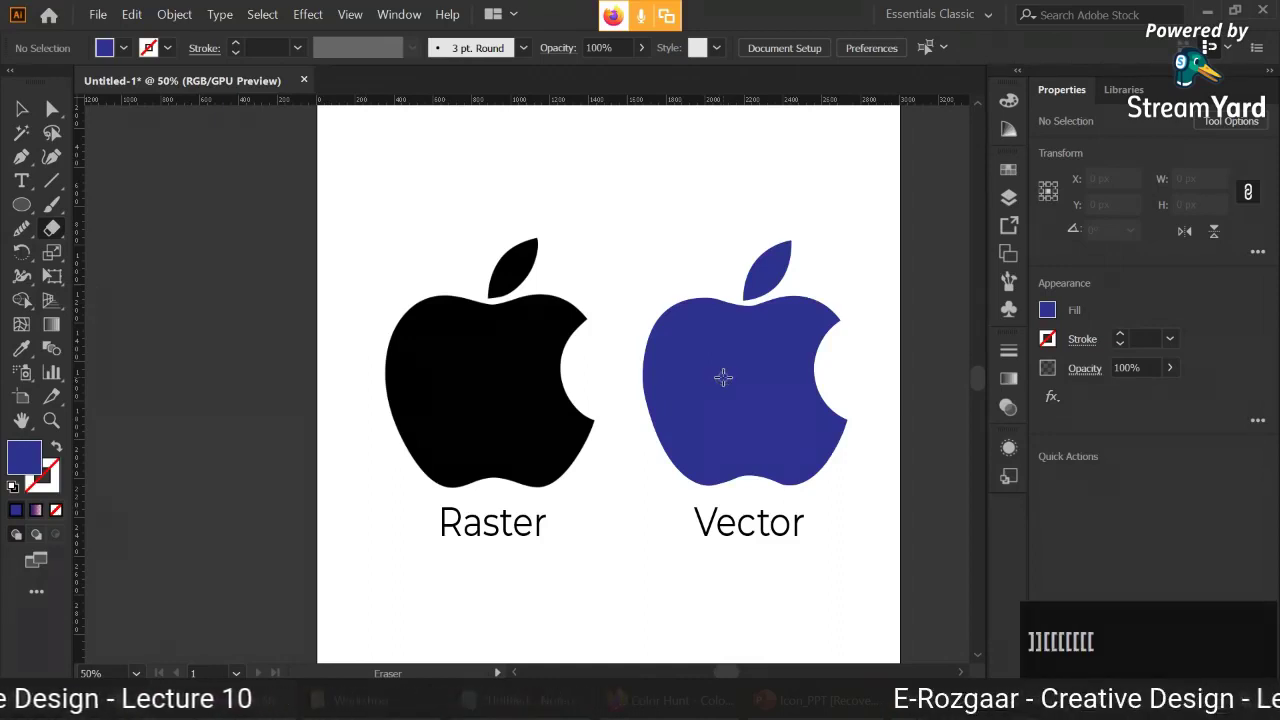
# - Ungroup the blue Apple logo
pyautogui.click(21, 108)
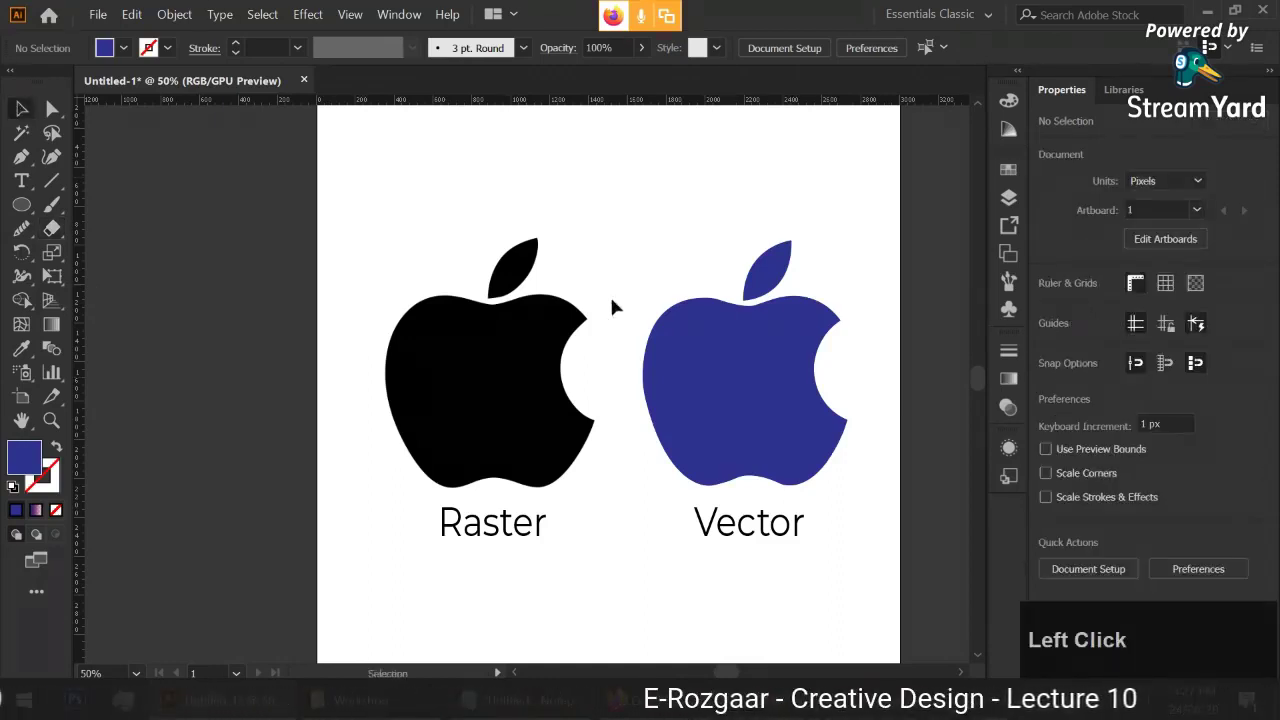
pyautogui.click(723, 343)
pyautogui.rightClick(724, 338)
pyautogui.click(772, 488)
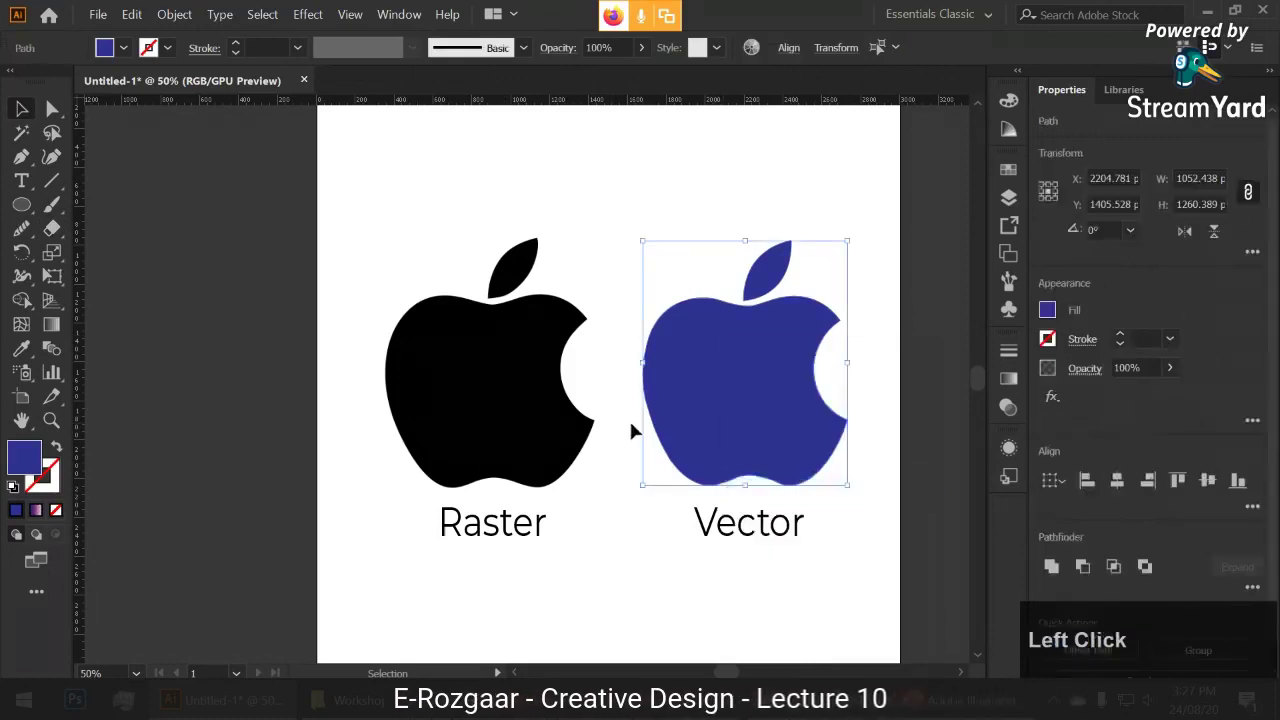
pyautogui.click(21, 204)
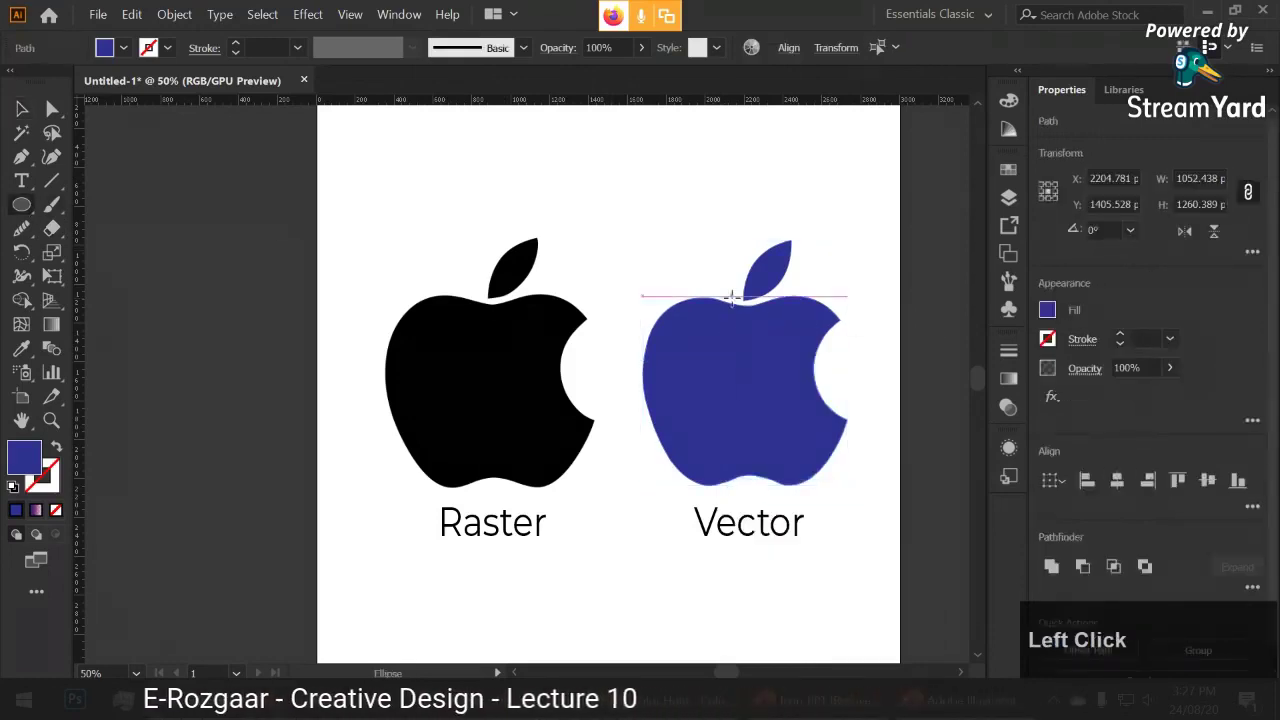
pyautogui.moveTo(733, 296); pyautogui.dragTo(663, 380)
pyautogui.hotkey('ctrl', 'z')
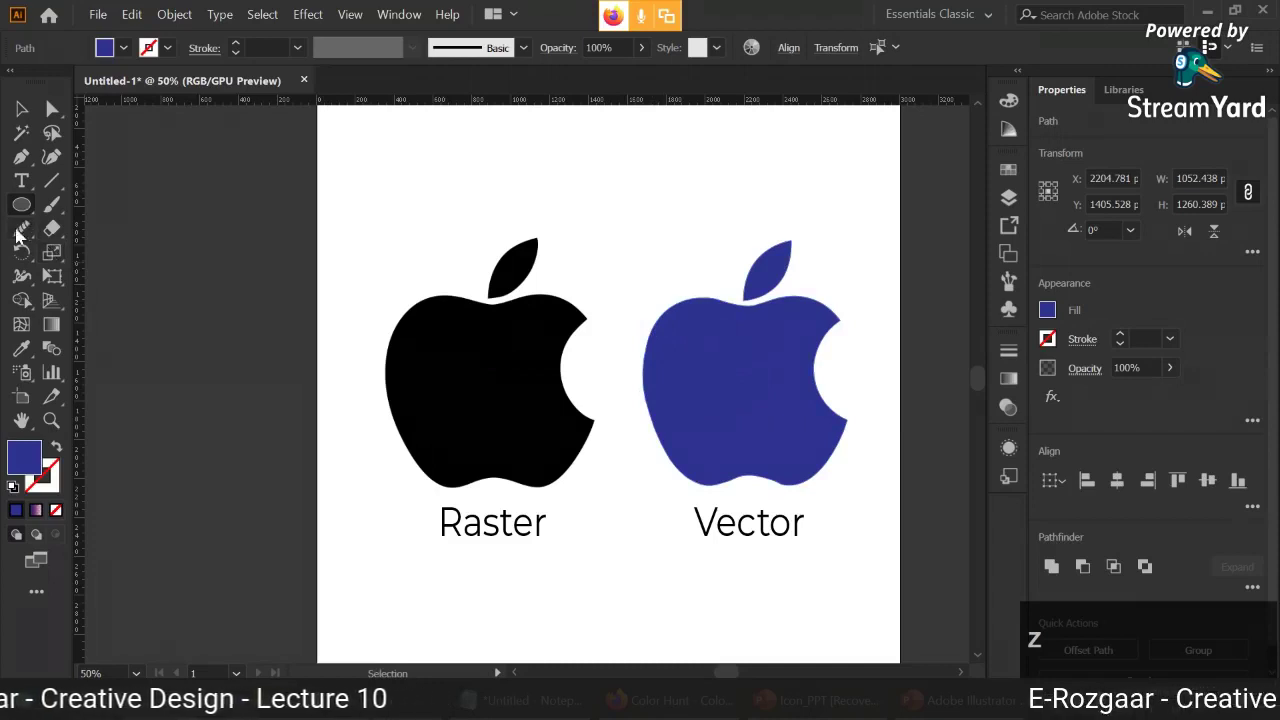
# - Erase three diagonal stripes across the body of the blue apple with the Eraser tool, splitting it into separate pieces
pyautogui.click(52, 228)
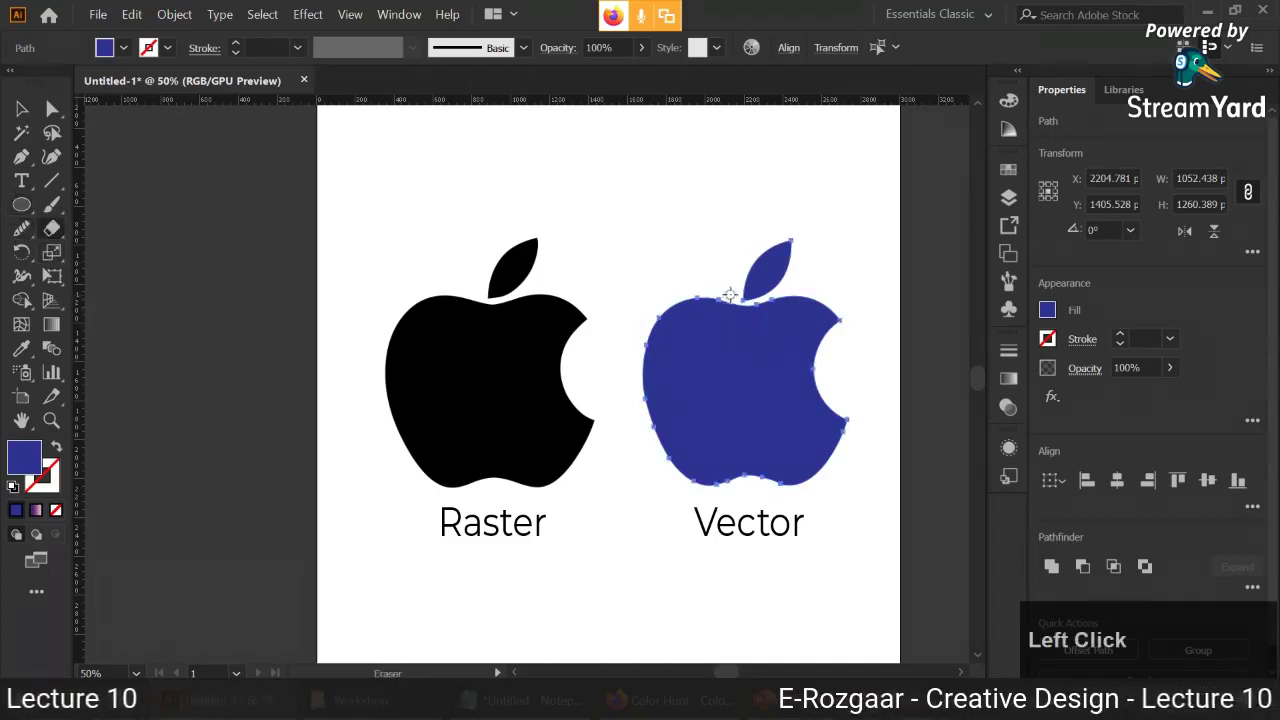
pyautogui.moveTo(730, 295); pyautogui.dragTo(642, 457)
pyautogui.moveTo(798, 288); pyautogui.dragTo(686, 506)
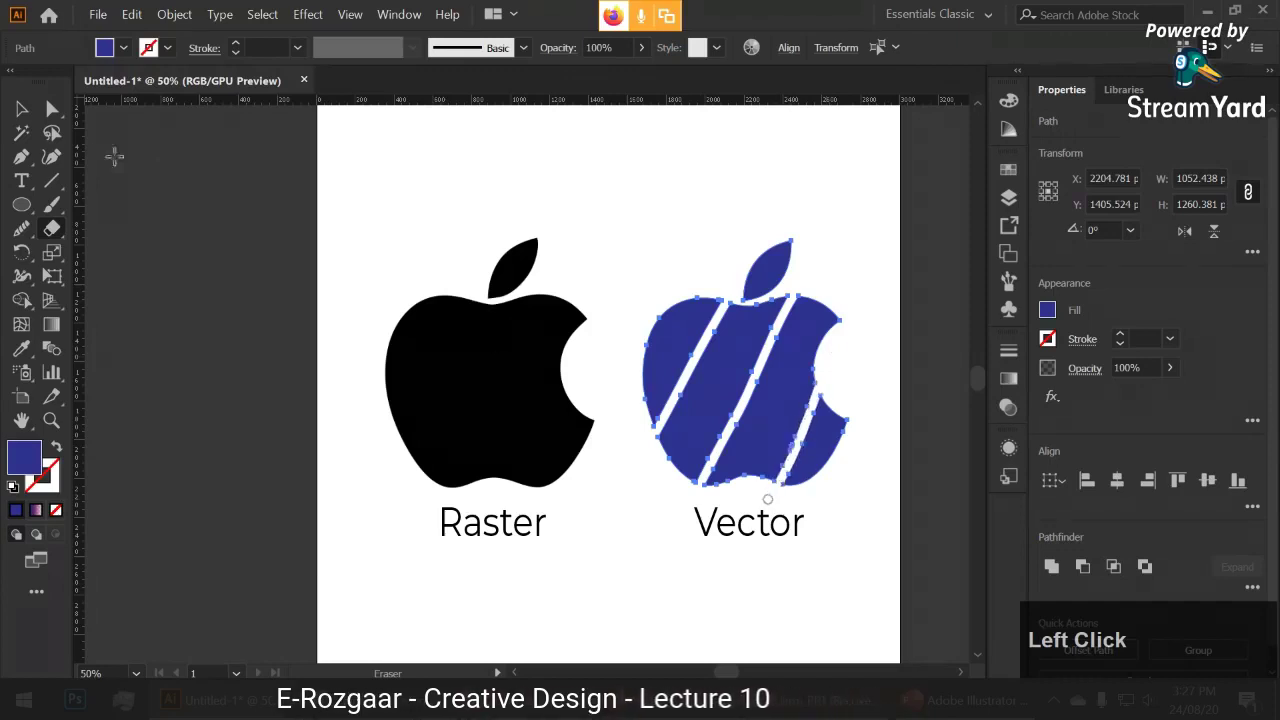
# - Recolor the apple's leftmost piece lighter blue and its large piece beside the bite dark navy, and deselect them
pyautogui.press('v')
pyautogui.click(703, 325)
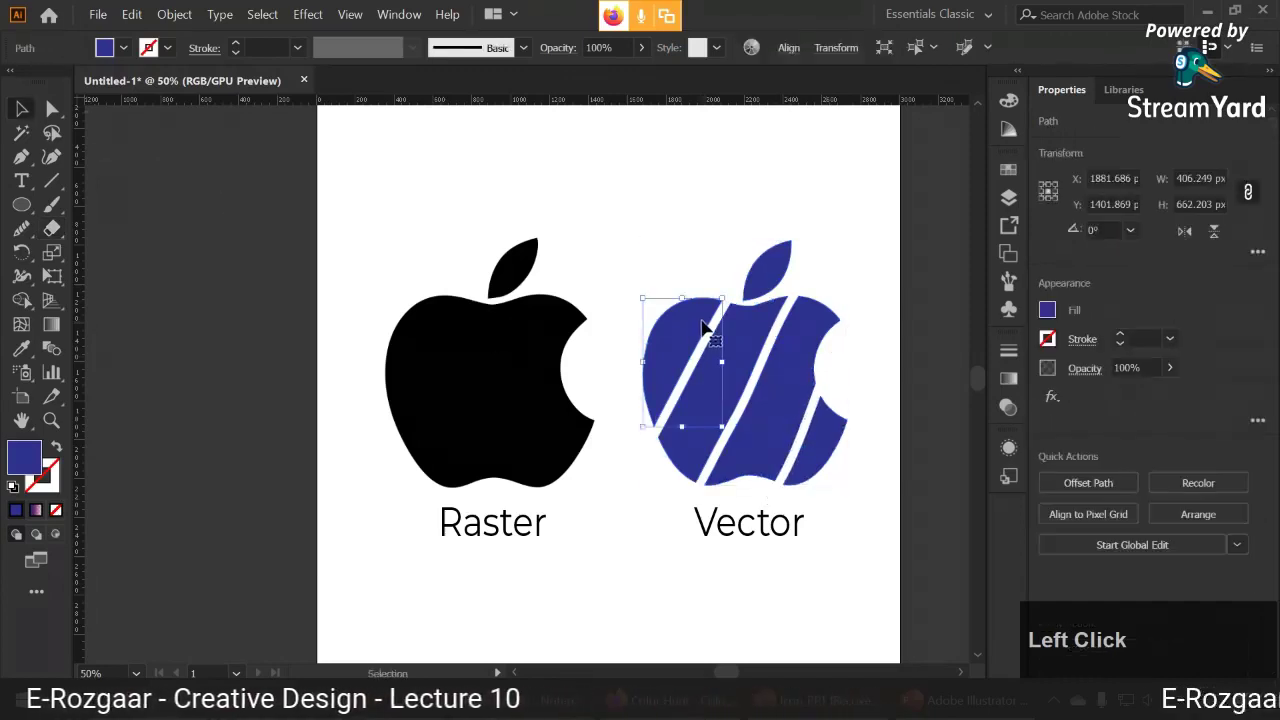
pyautogui.click(123, 47)
pyautogui.click(153, 95)
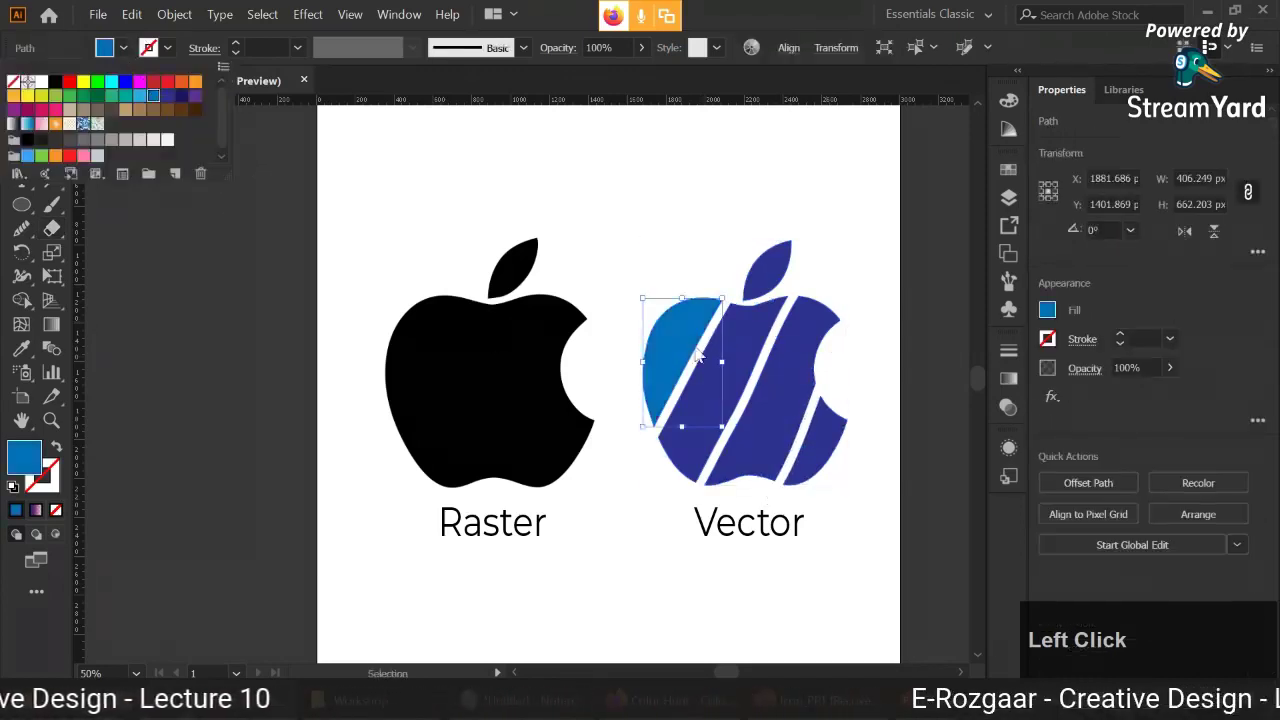
pyautogui.click(788, 339)
pyautogui.click(814, 349)
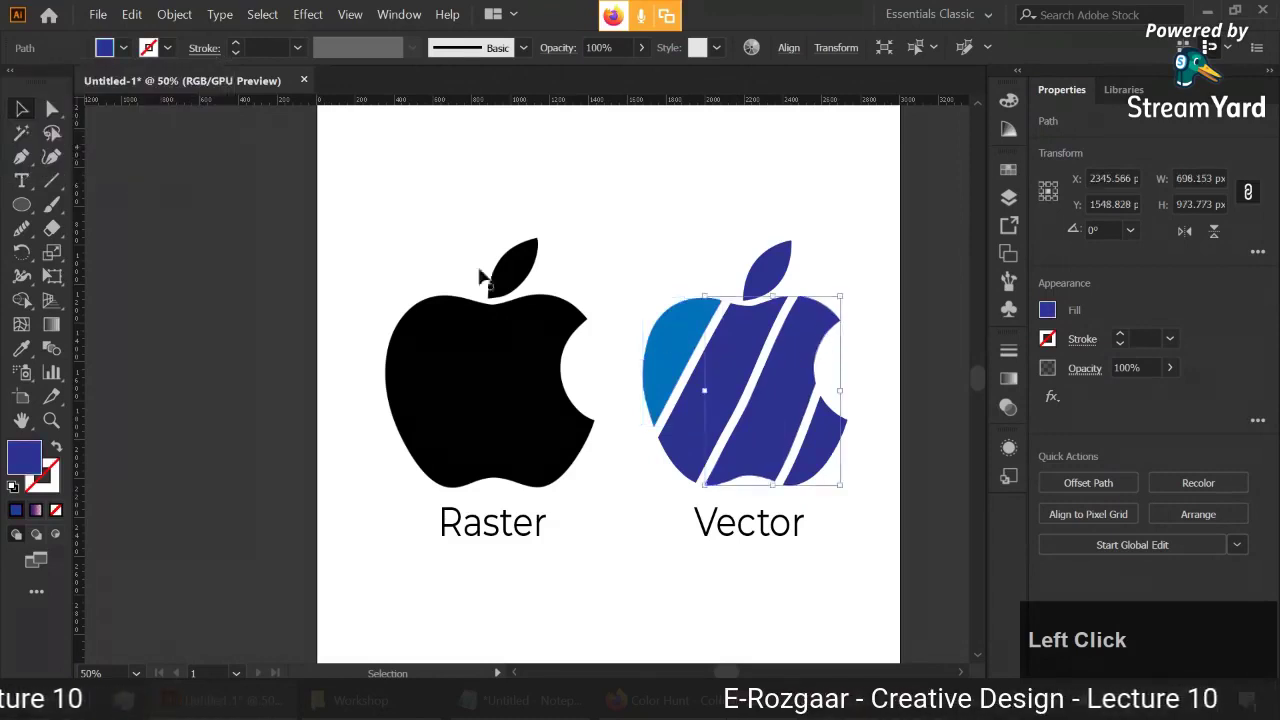
pyautogui.click(123, 47)
pyautogui.click(183, 99)
pyautogui.click(243, 334)
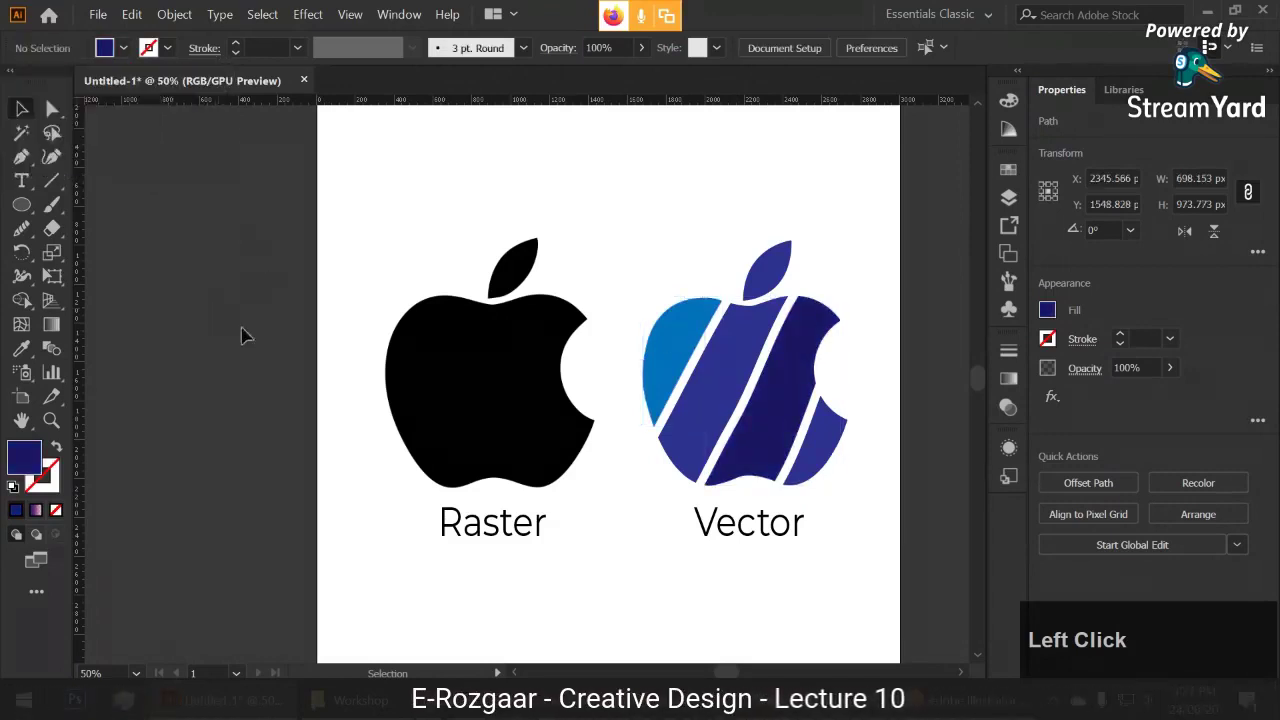
# - Undo the piece recoloring and the diagonal erasures on the blue apple, and deselect everything
pyautogui.hotkey('ctrl', 'z')
pyautogui.hotkey('ctrl', 'z')
pyautogui.hotkey('ctrl', 'z')
pyautogui.hotkey('ctrl', 'z')
pyautogui.hotkey('ctrl', 'z')
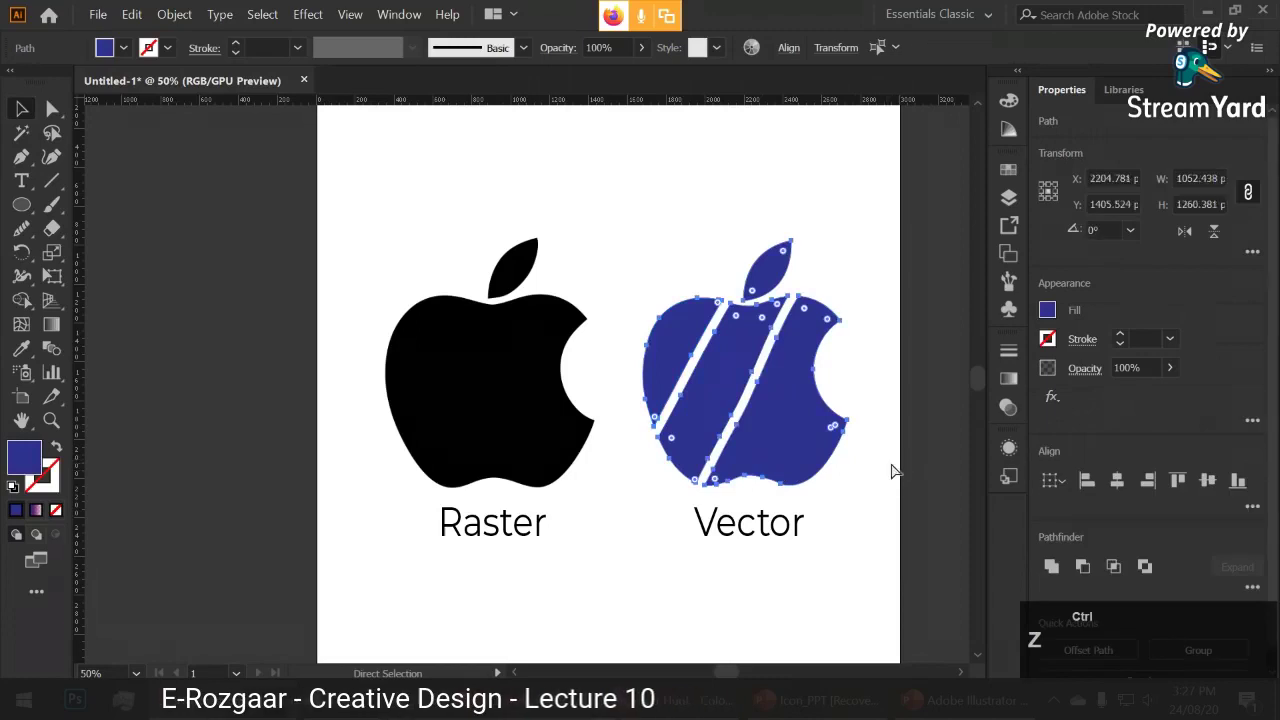
pyautogui.press('v')
pyautogui.click(671, 254)
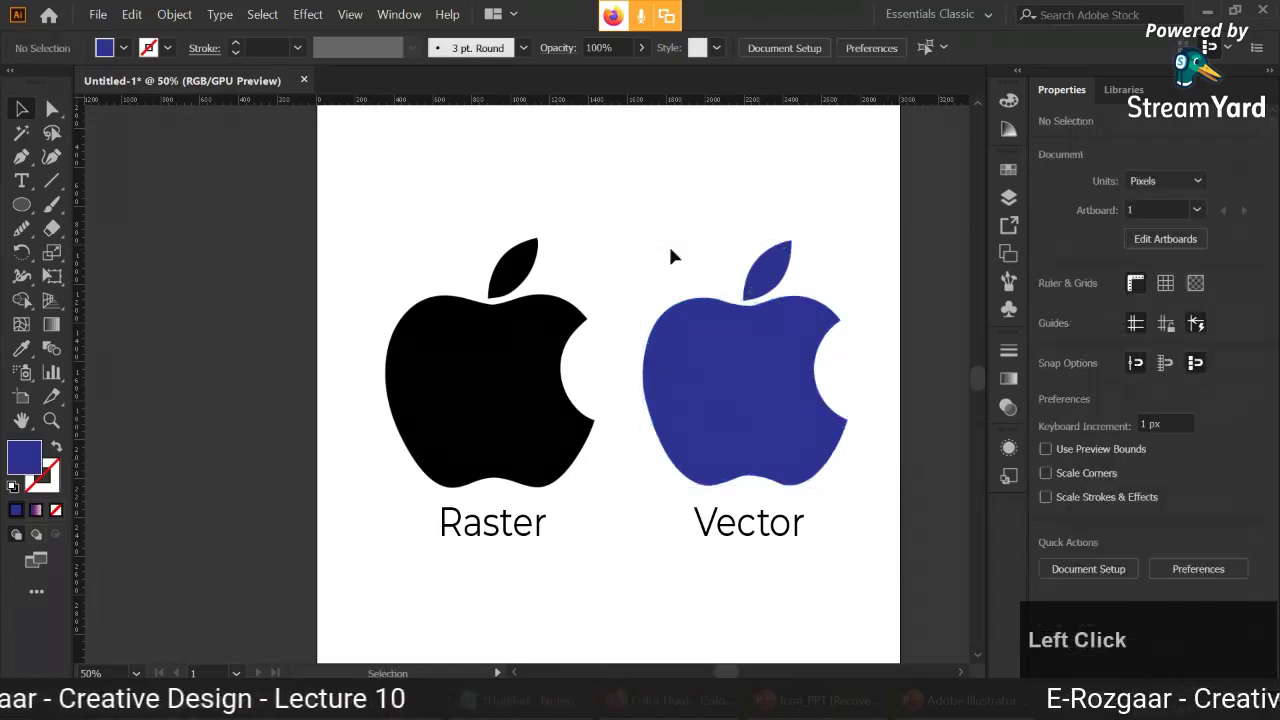
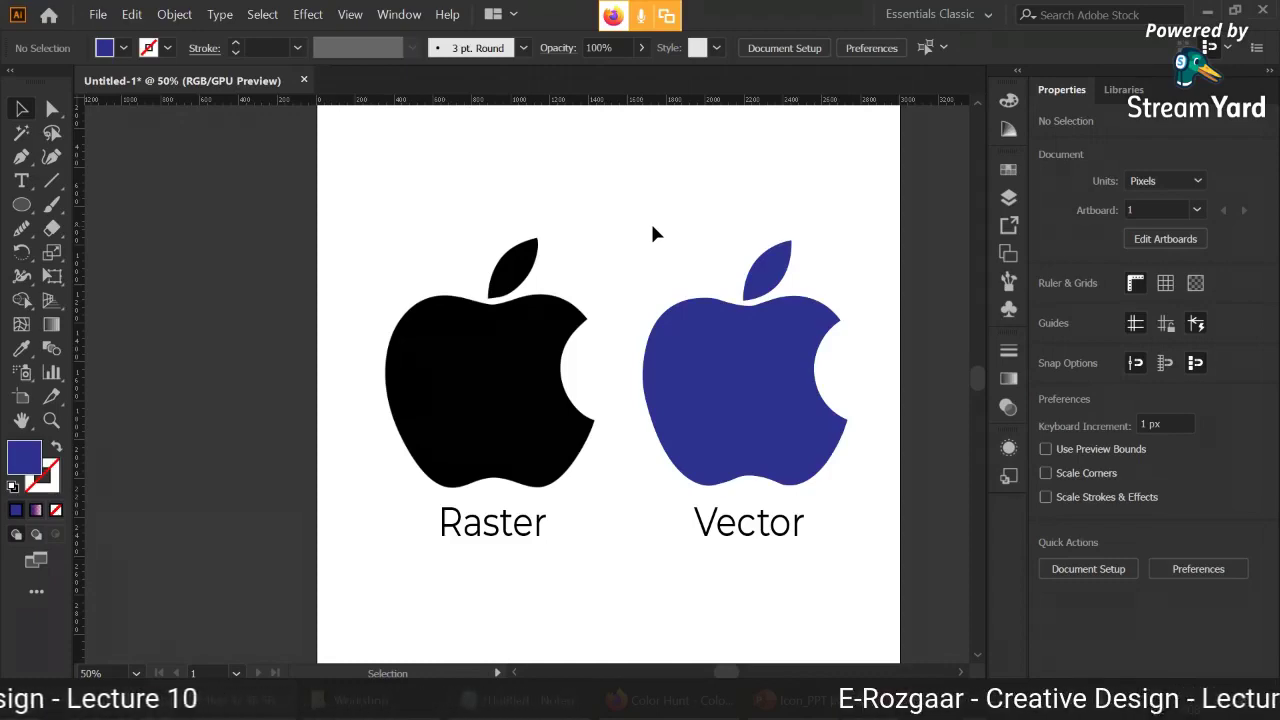
# - Switch to Firefox and open The Bézier Game from the Google results for "bezier game"
pyautogui.click(640, 700)
pyautogui.click(108, 17)
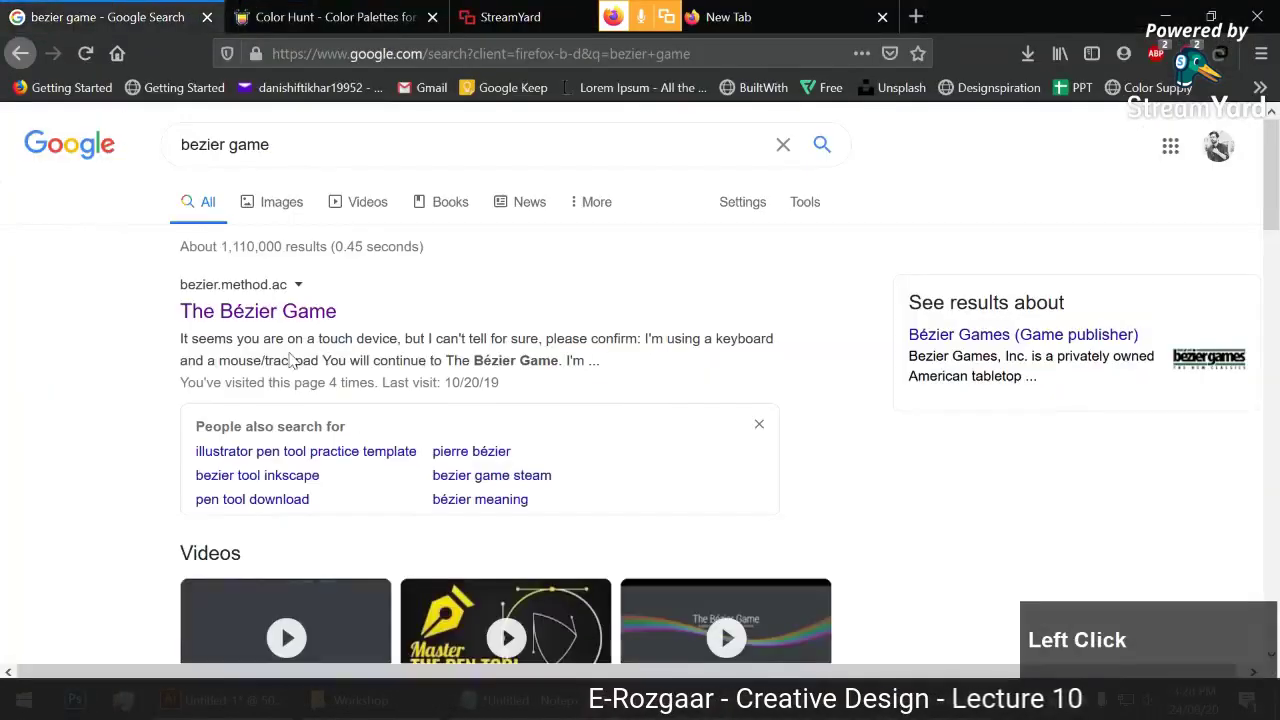
pyautogui.click(252, 148)
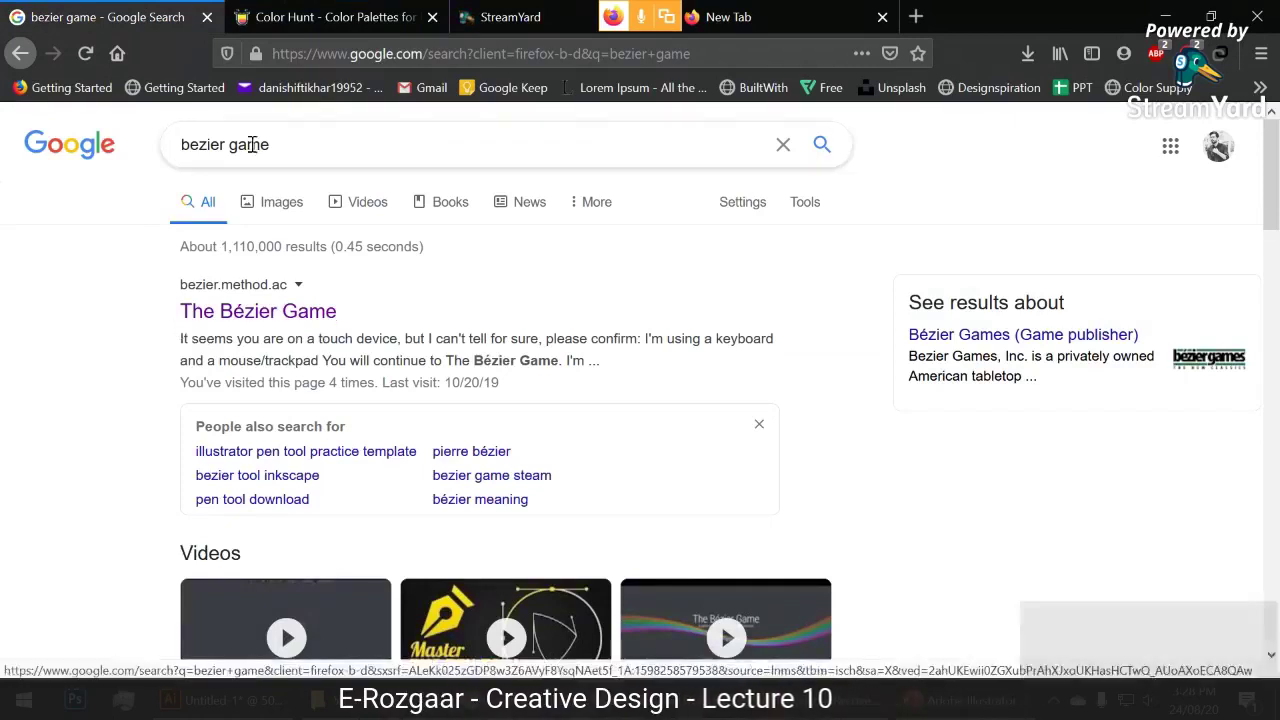
pyautogui.click(92, 270)
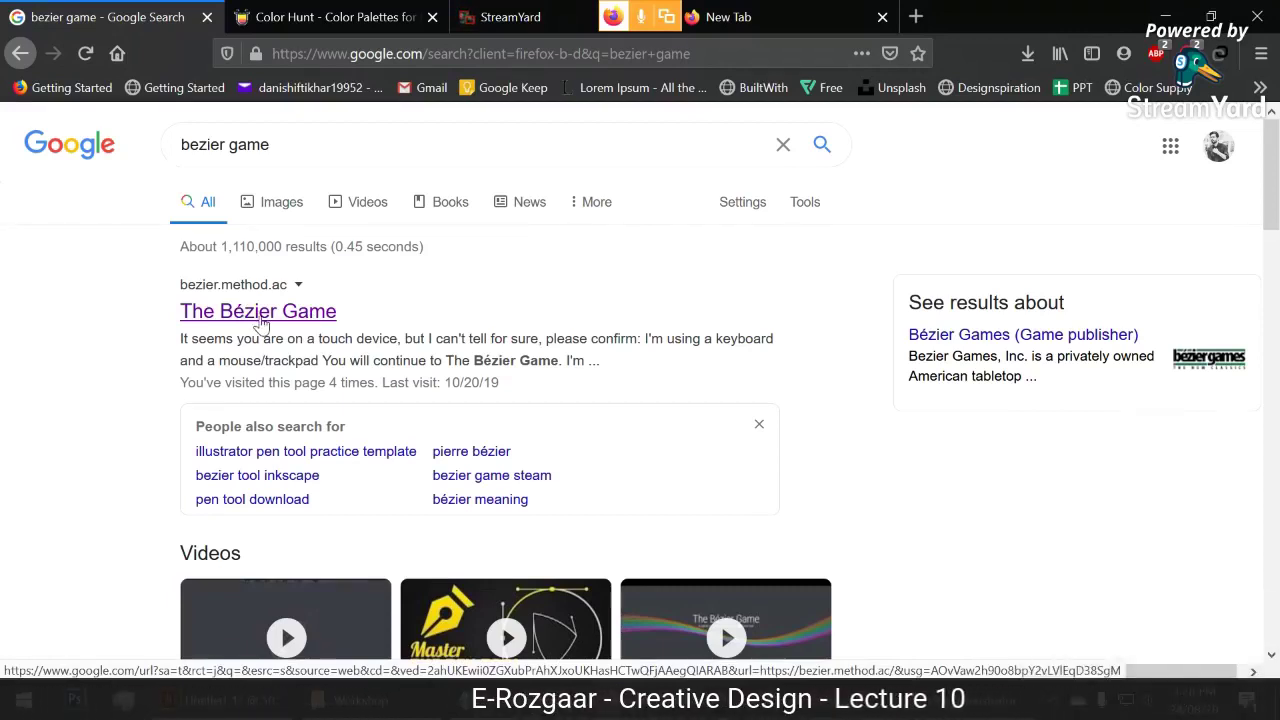
pyautogui.click(261, 318)
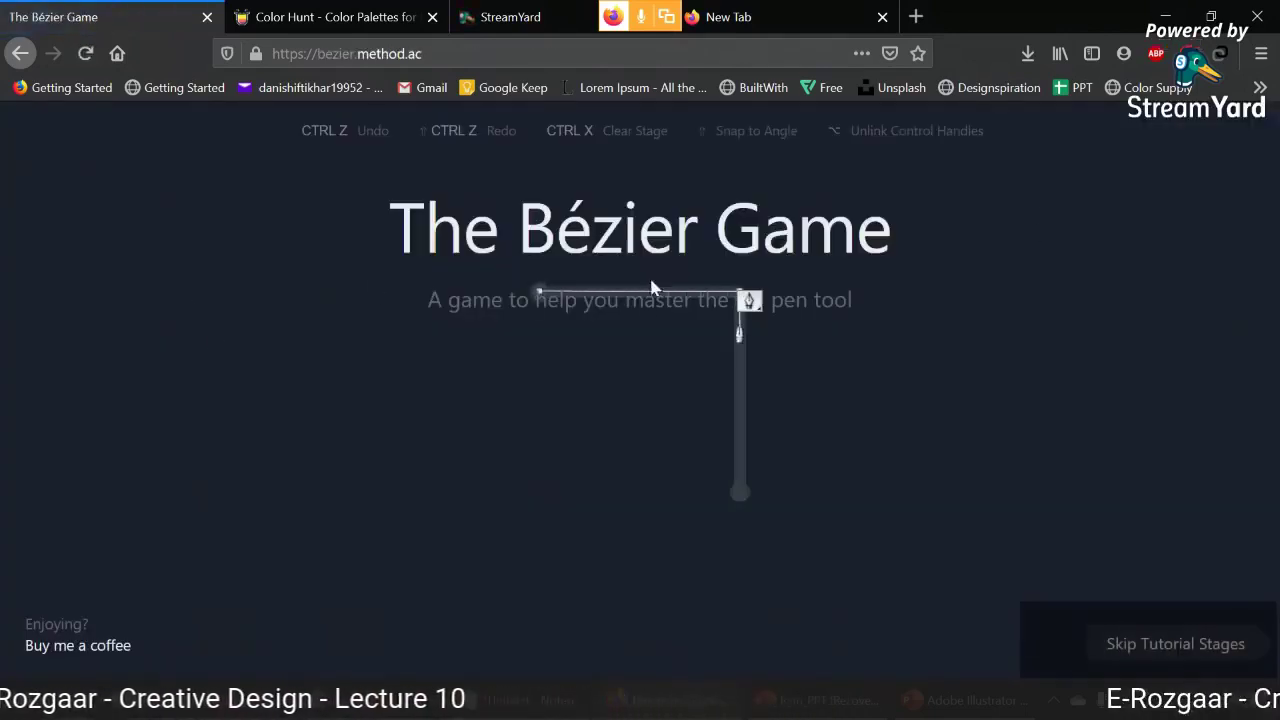
# - Trace the first tutorial stage's horizontal and vertical lines with straight Pen segments, undoing the mistakenly curved node
pyautogui.click(541, 298)
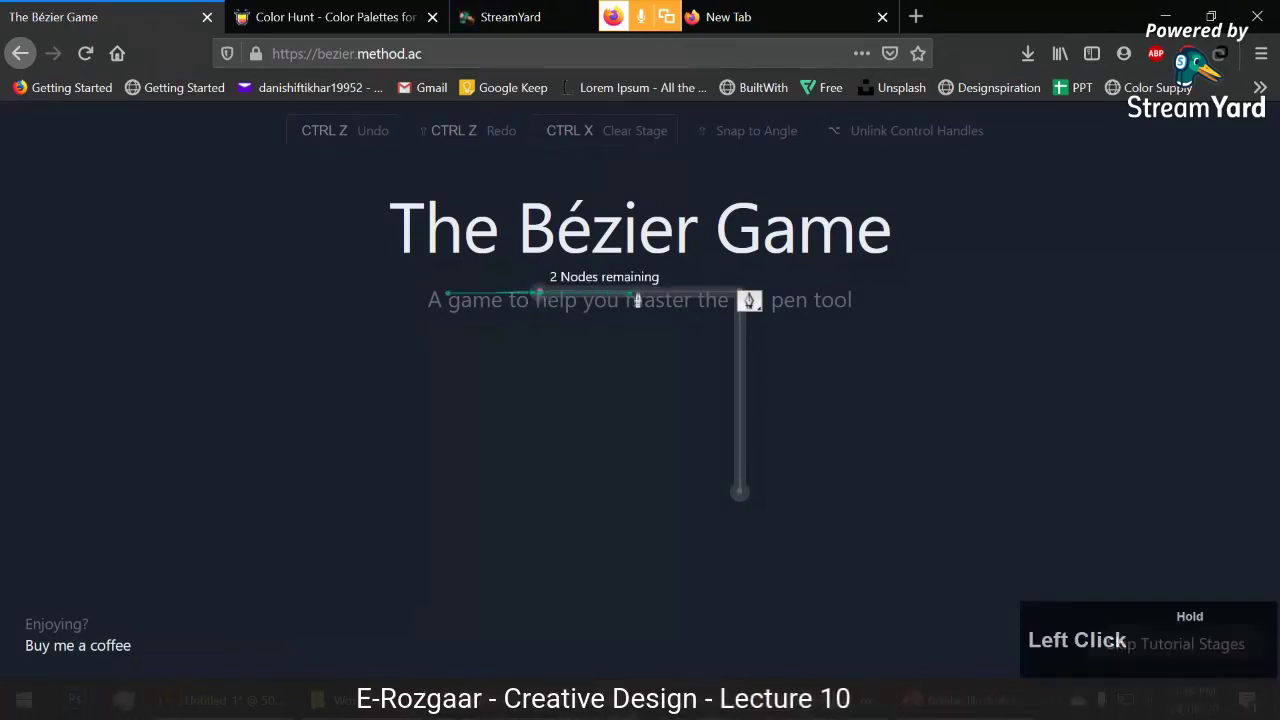
pyautogui.moveTo(634, 297); pyautogui.dragTo(529, 308)
pyautogui.hotkey('ctrl', 'z')
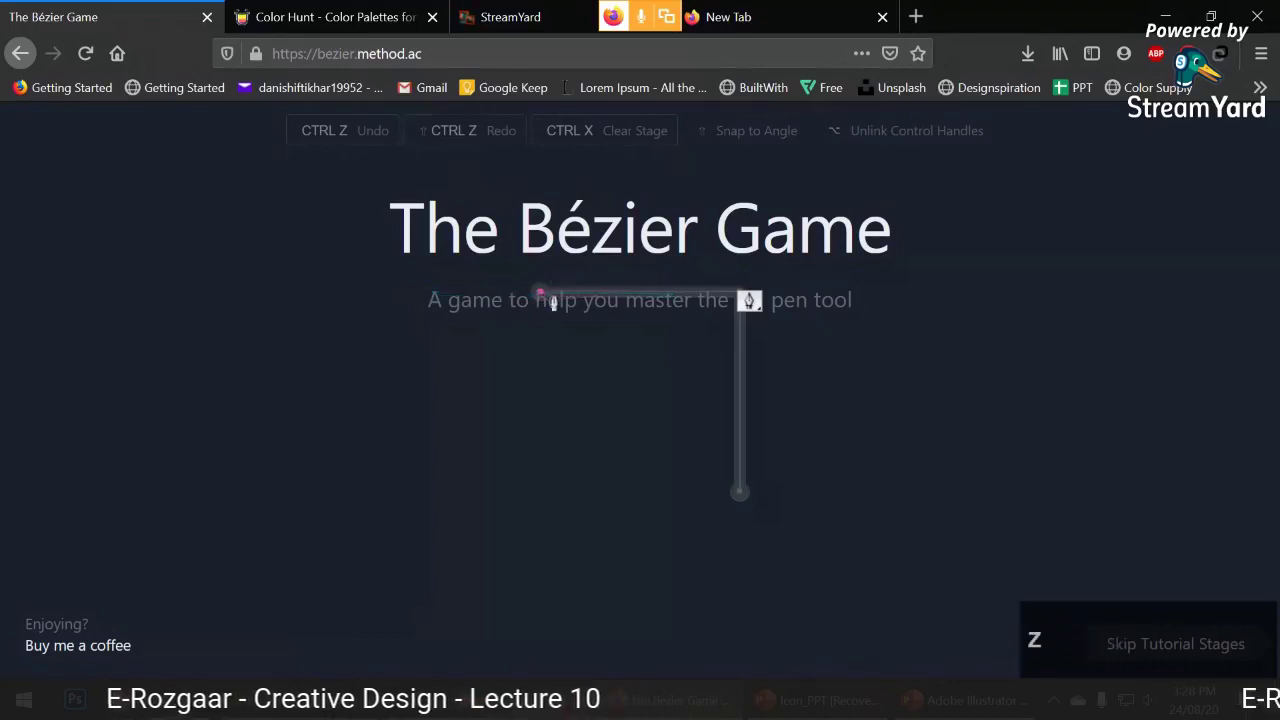
pyautogui.click(745, 299)
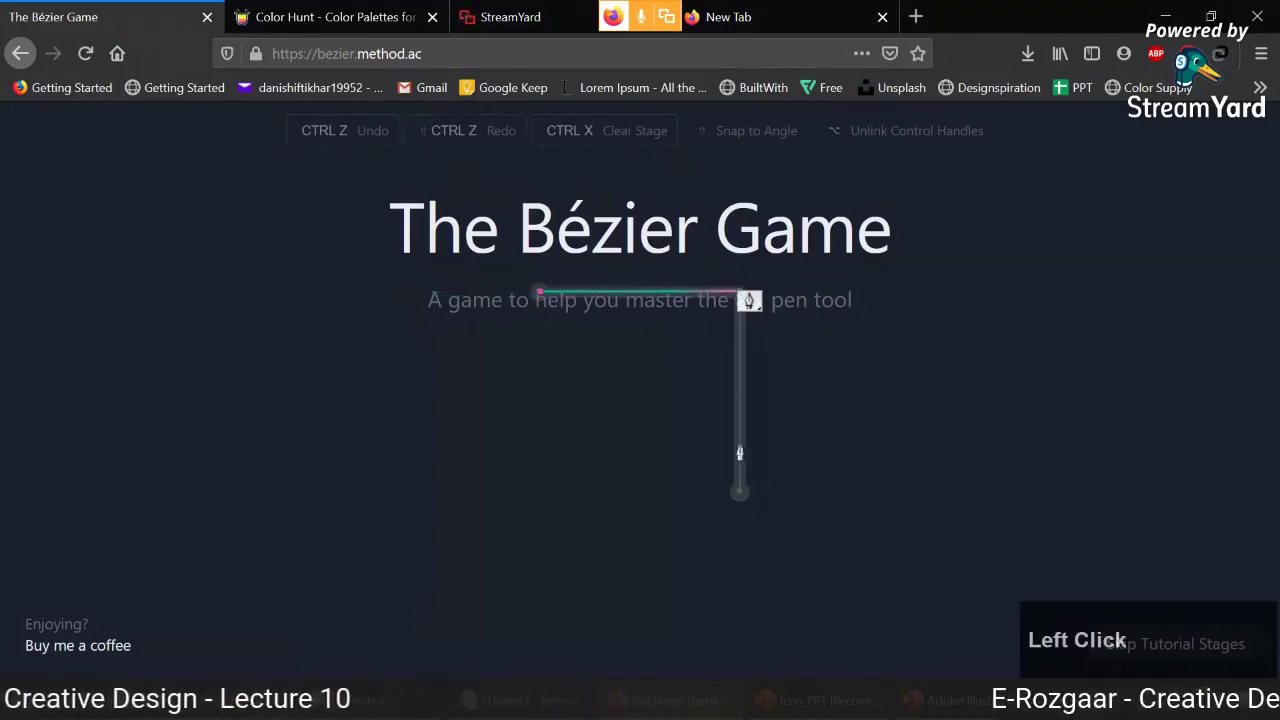
pyautogui.click(739, 491)
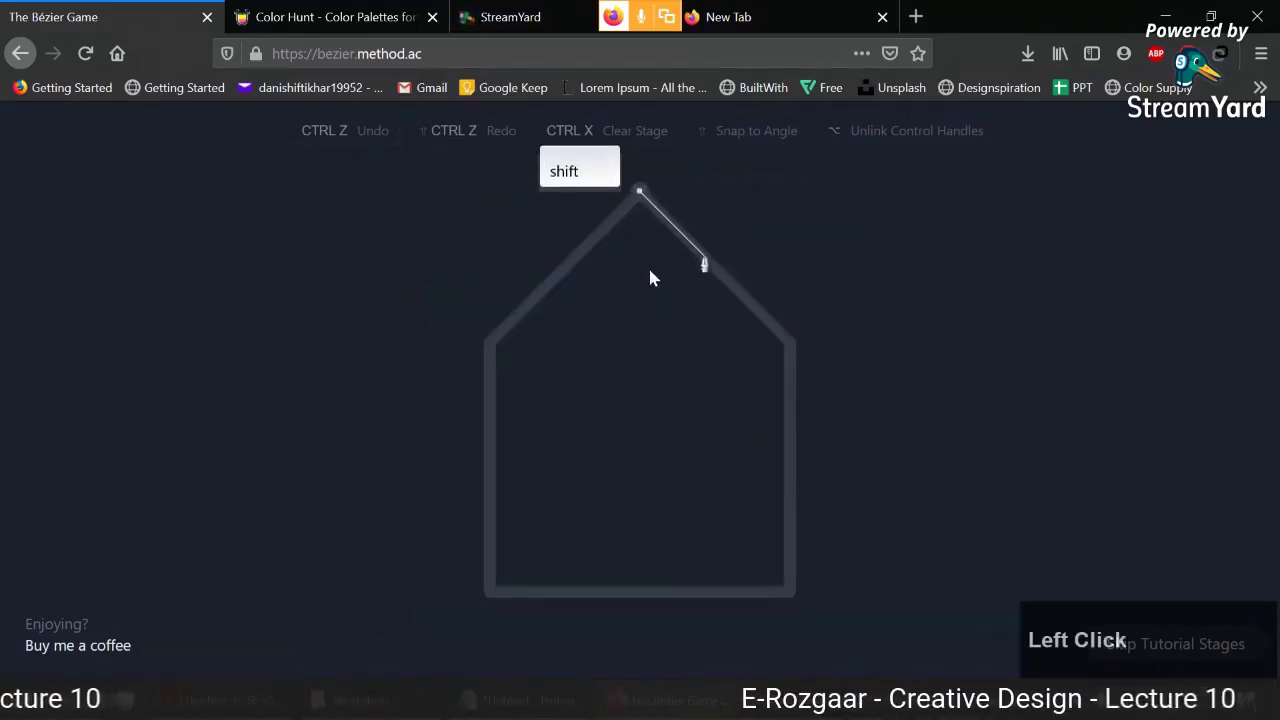
pyautogui.click(789, 341)
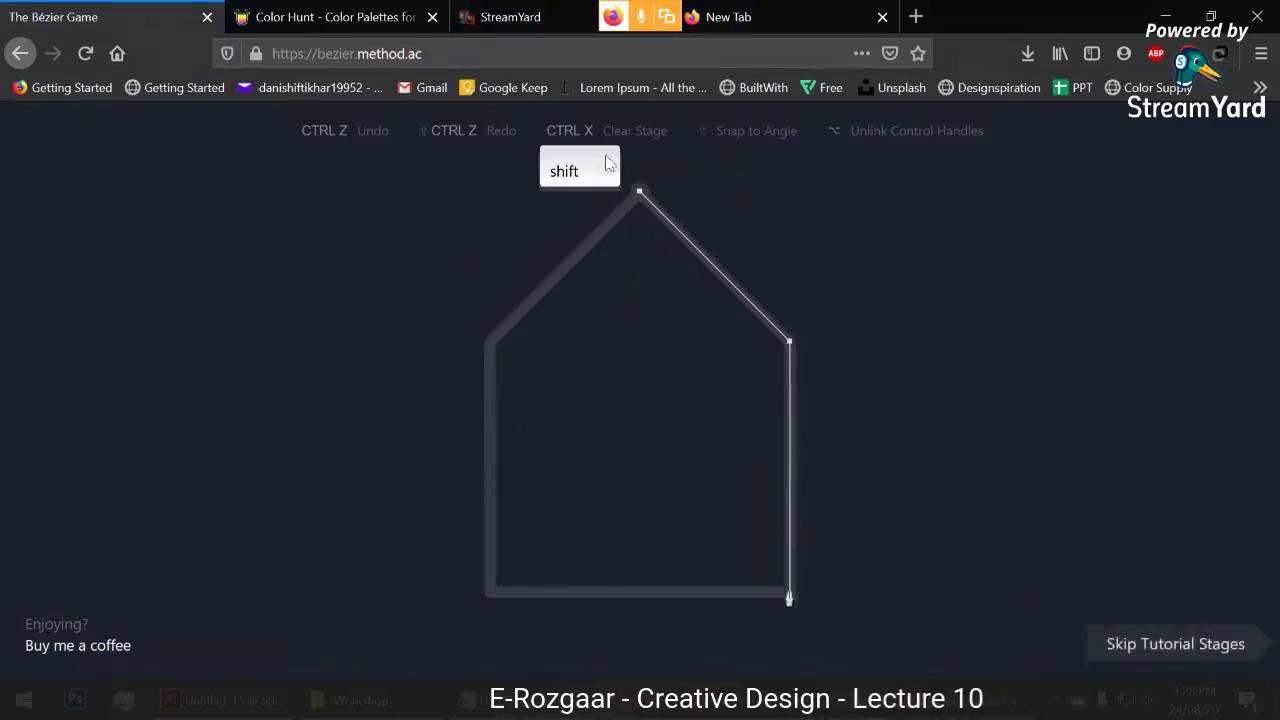
pyautogui.click(789, 591)
pyautogui.click(489, 591)
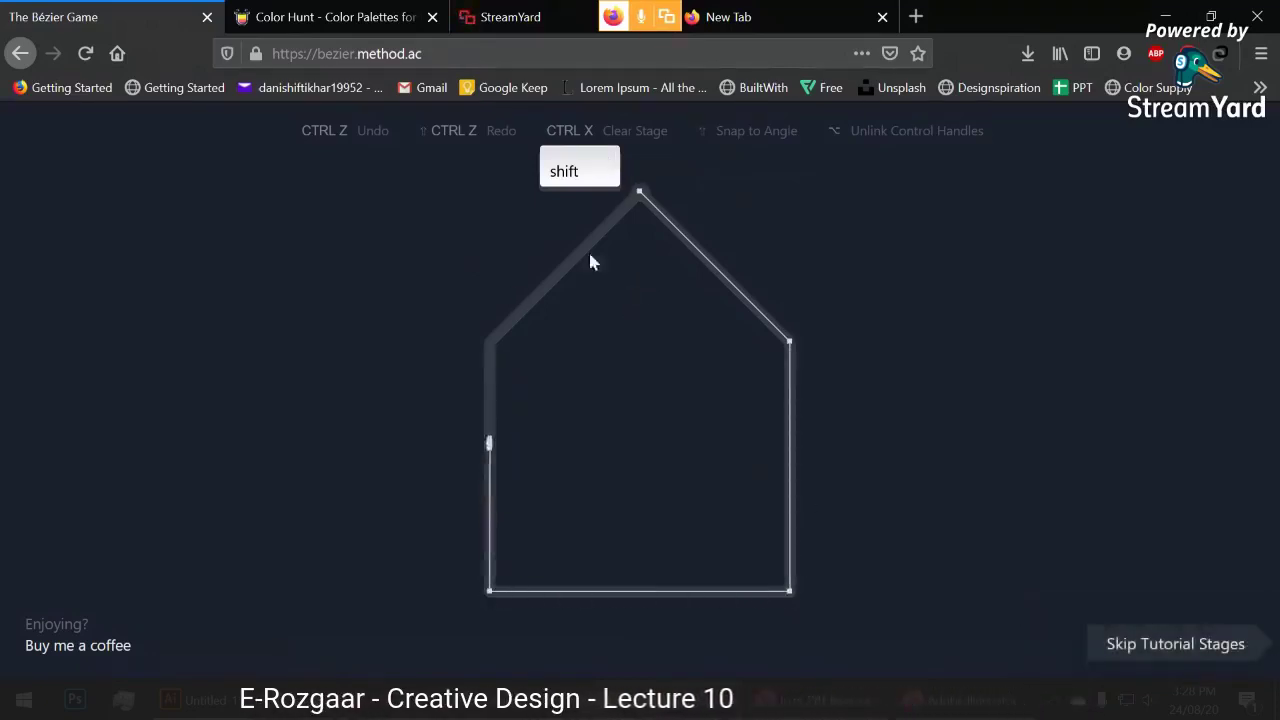
pyautogui.click(489, 341)
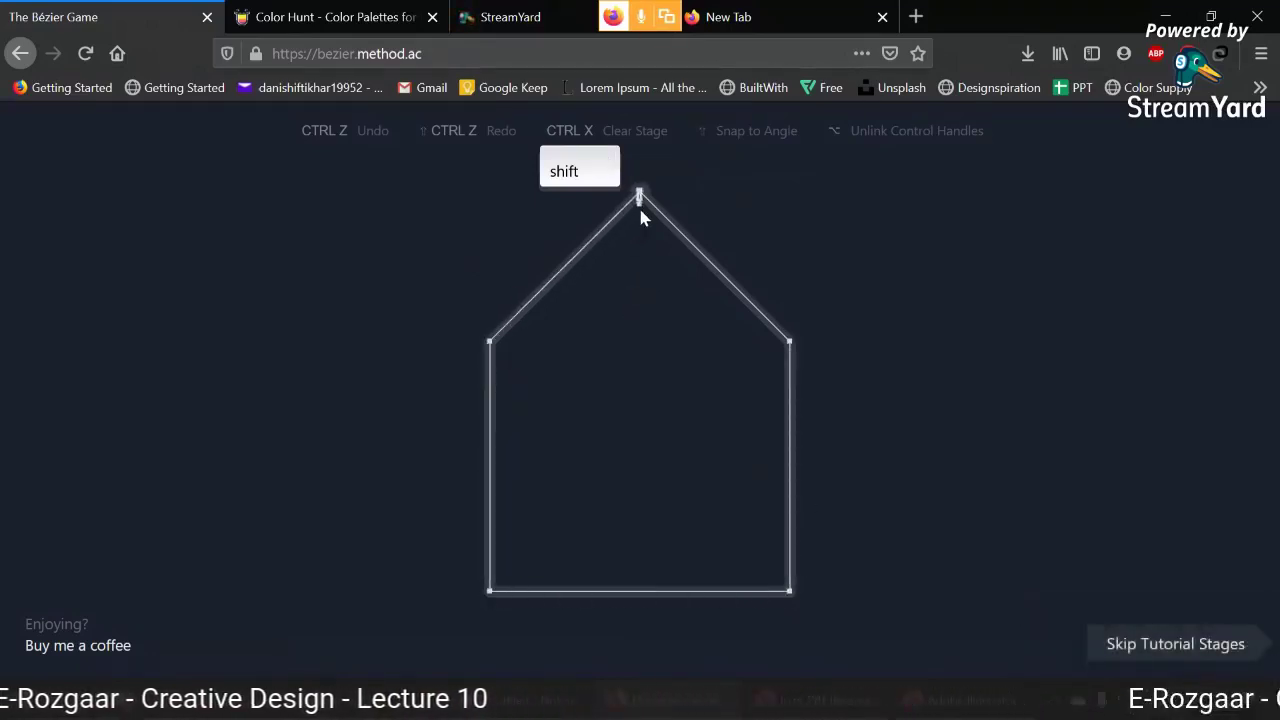
pyautogui.keyDown('shift'); pyautogui.click(640, 192); pyautogui.keyUp('shift')
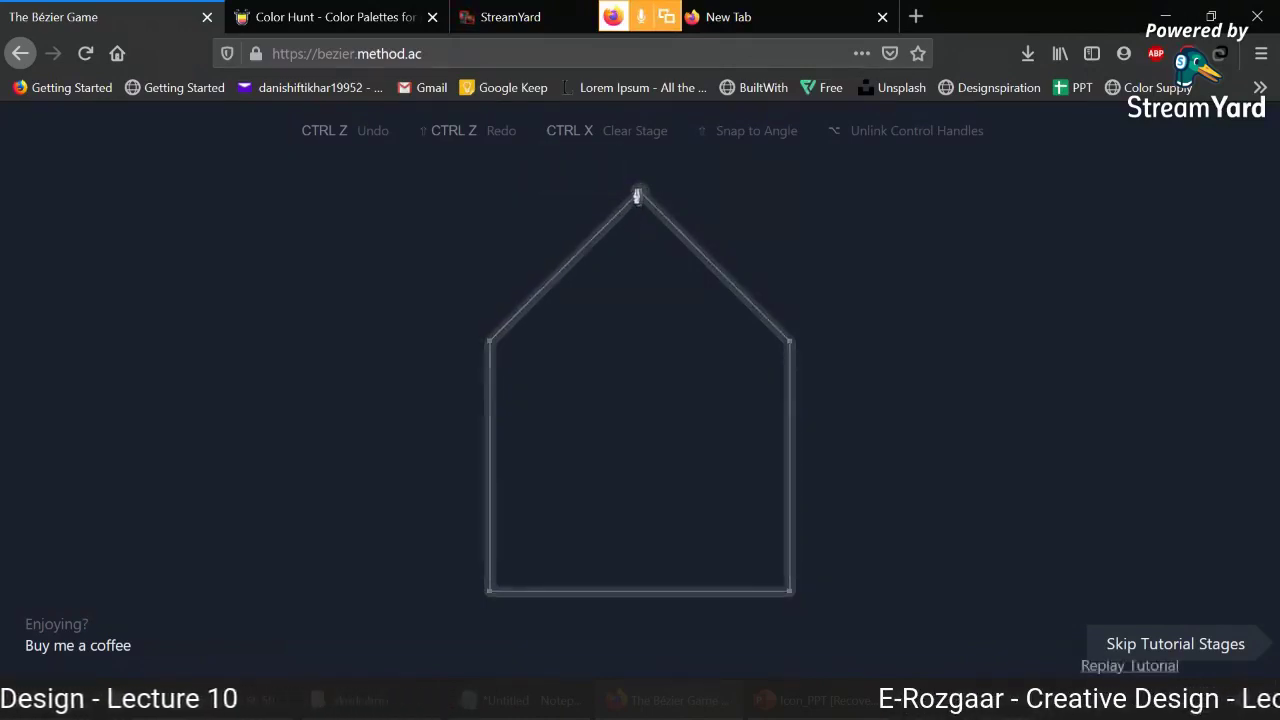
# - Trace the house outline in The Bézier Game with straight Pen segments, starting at the roof peak and closing the path there
pyautogui.click(640, 194)
pyautogui.click(791, 345)
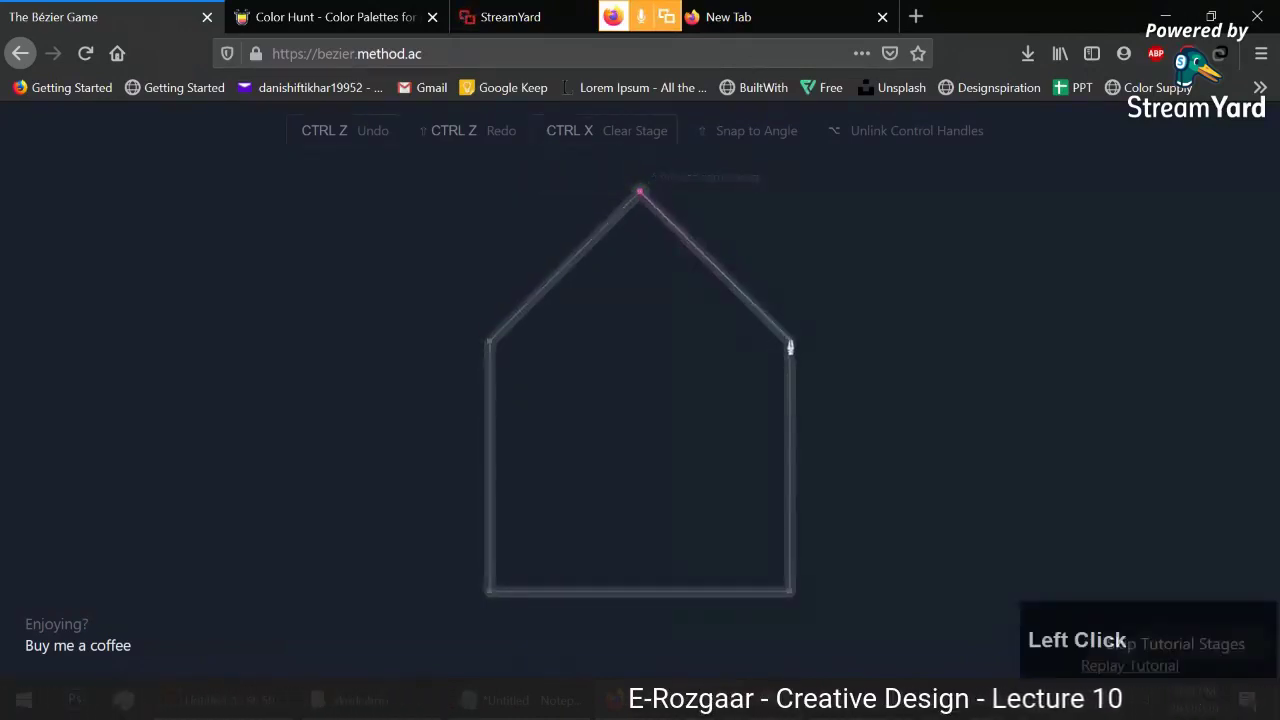
pyautogui.click(789, 596)
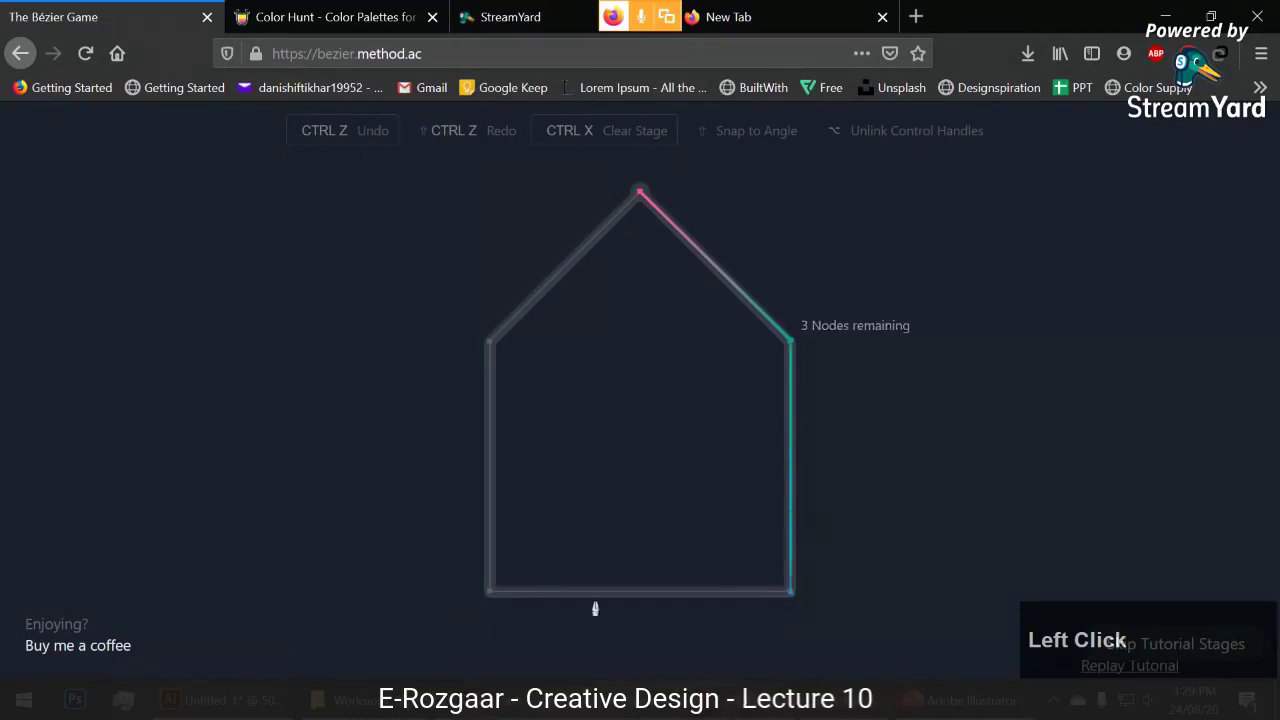
pyautogui.click(490, 593)
pyautogui.click(489, 342)
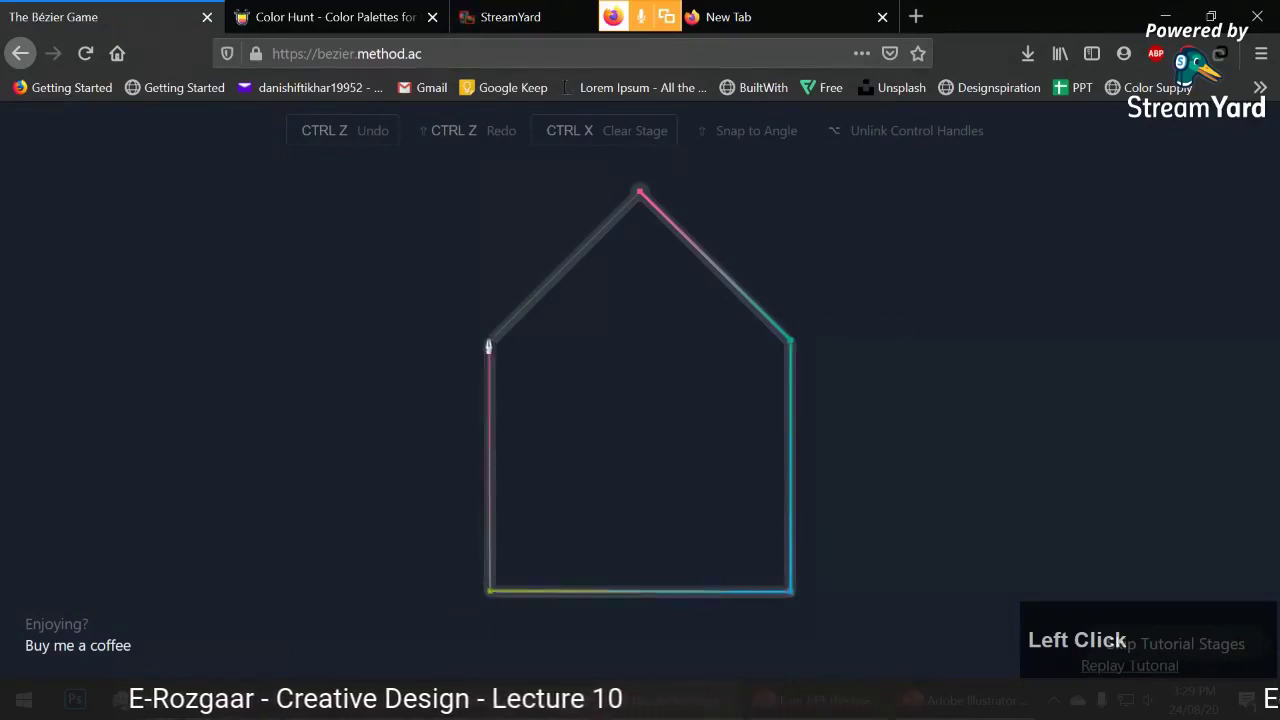
pyautogui.click(639, 194)
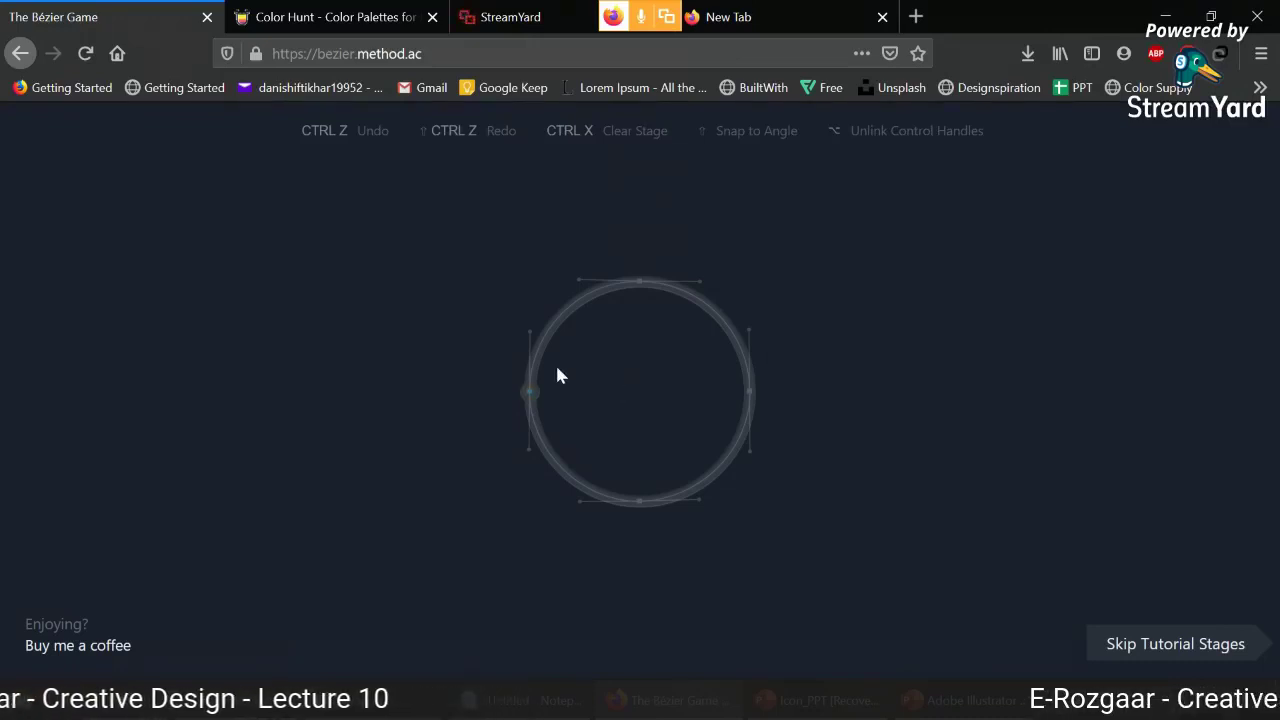
# - Switch to the Adobe Illustrator presentation in PowerPoint and color "Pen Tool" and "Smooth Tool" on slide 3 light grey
pyautogui.click(940, 700)
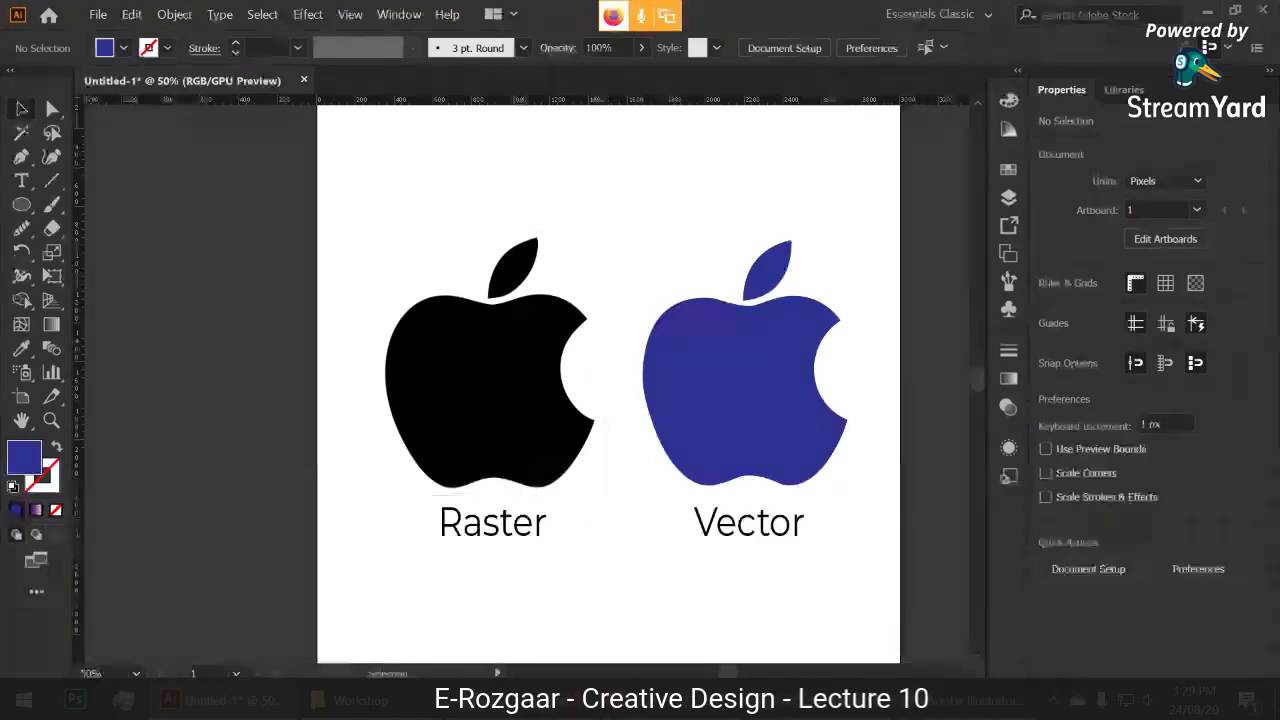
pyautogui.click(668, 700)
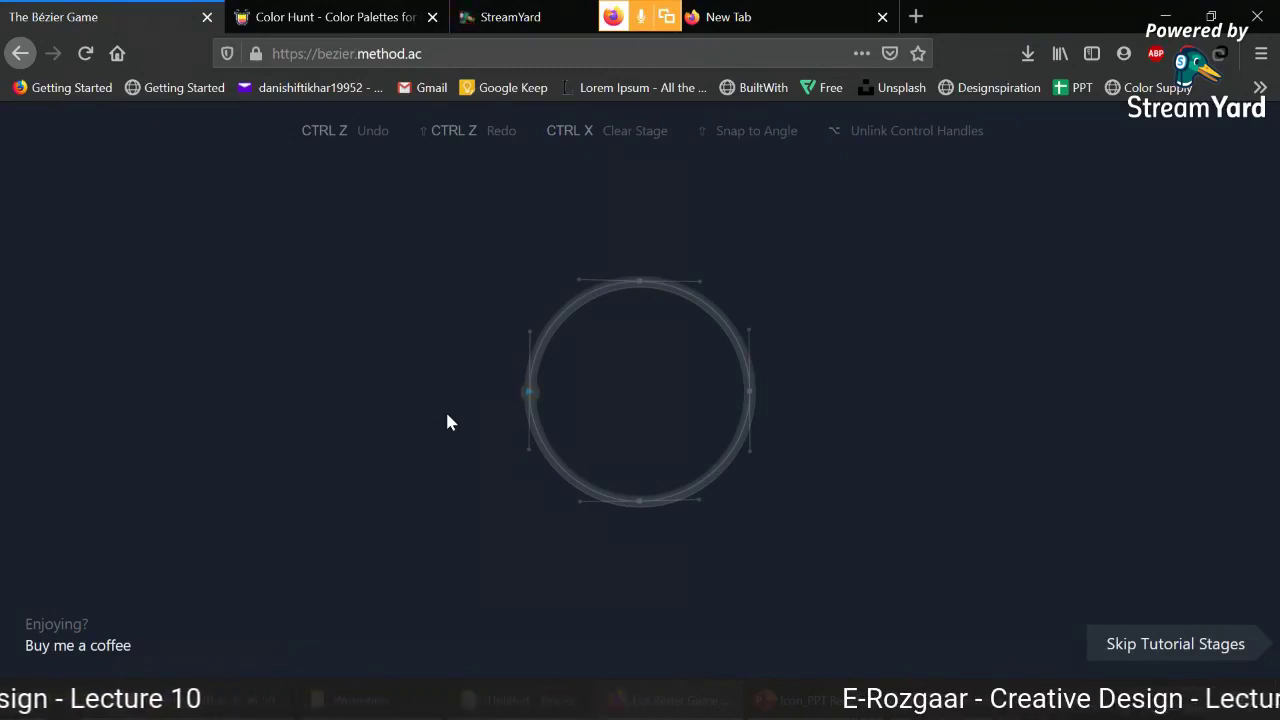
pyautogui.click(529, 391)
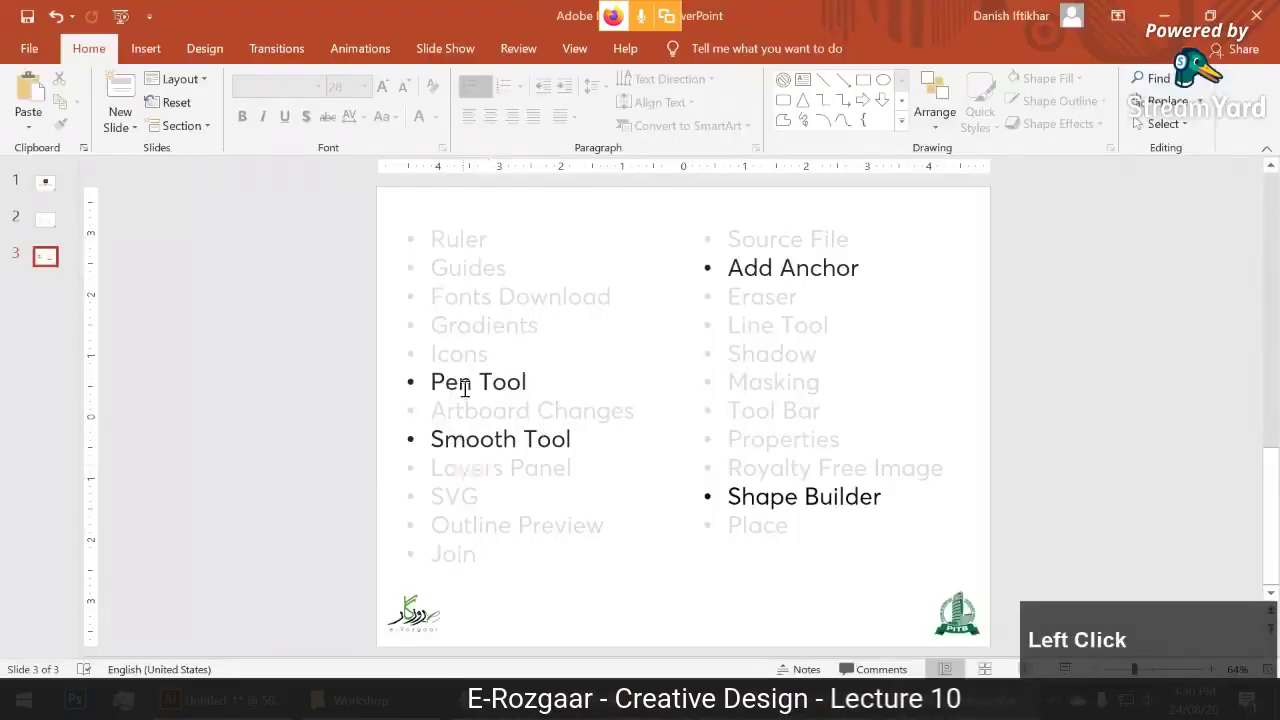
pyautogui.moveTo(431, 384); pyautogui.dragTo(563, 380)
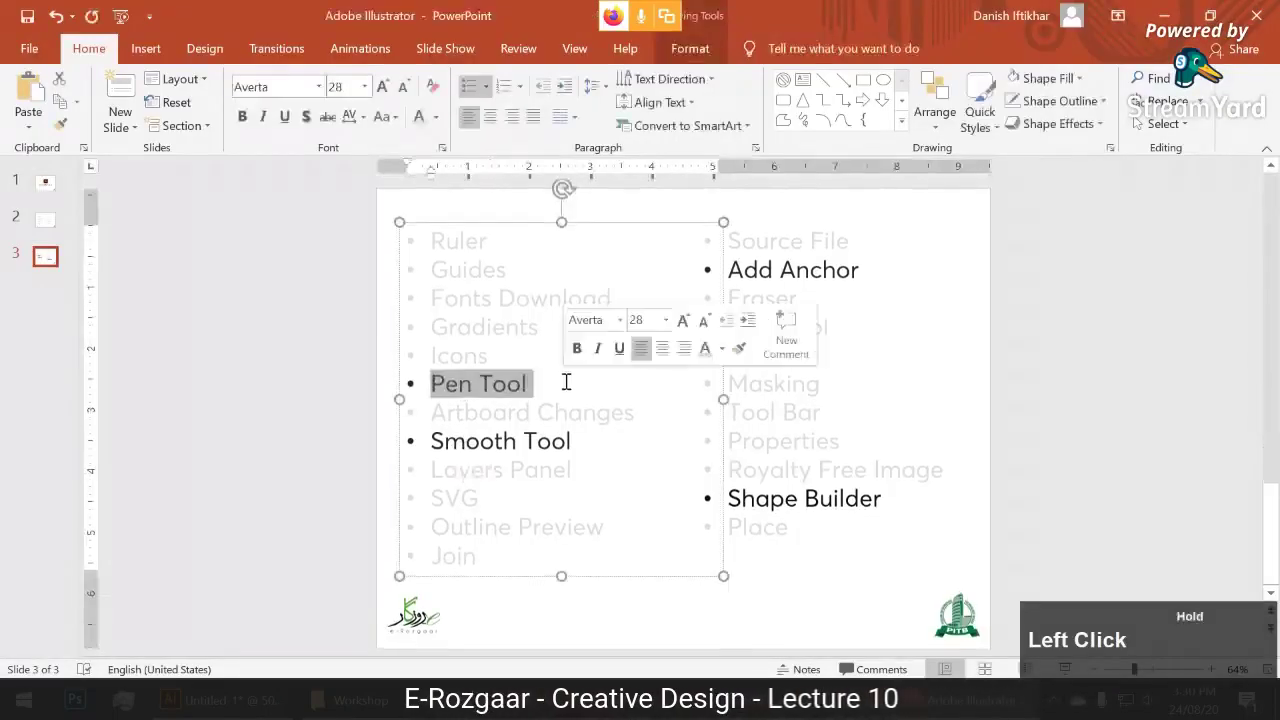
pyautogui.click(421, 119)
pyautogui.moveTo(432, 443); pyautogui.dragTo(583, 447)
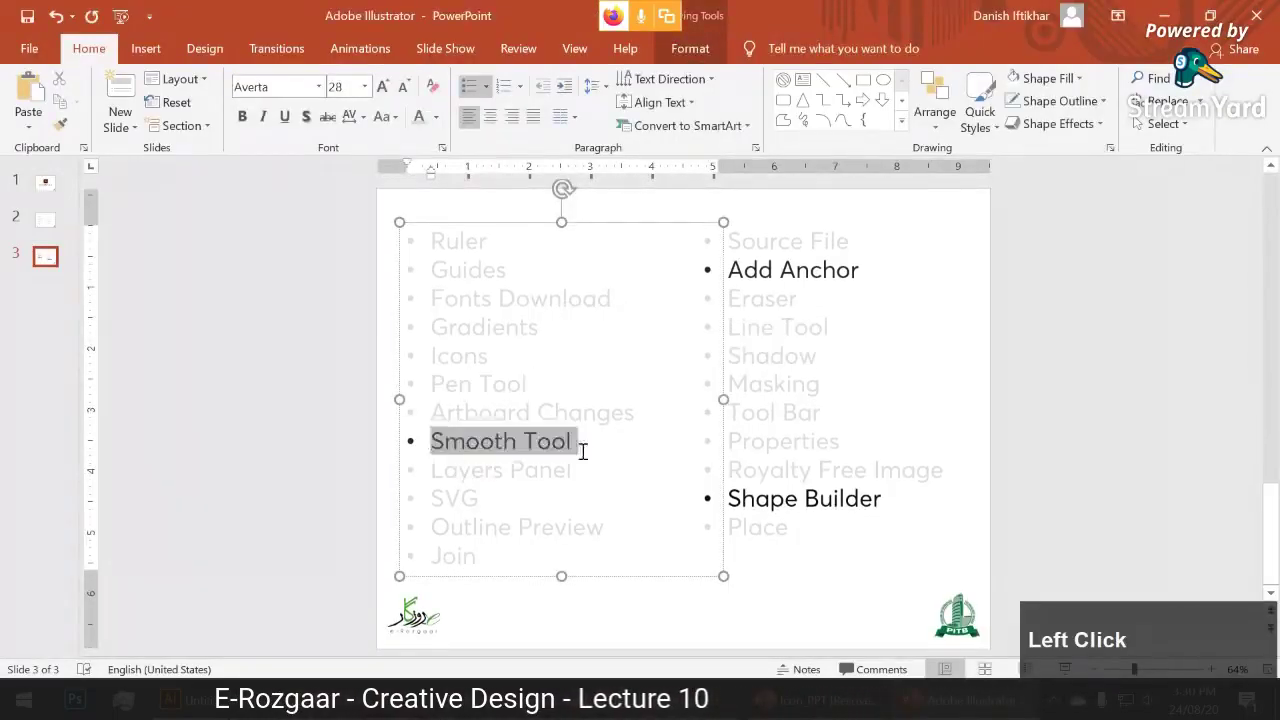
pyautogui.click(421, 119)
pyautogui.click(349, 360)
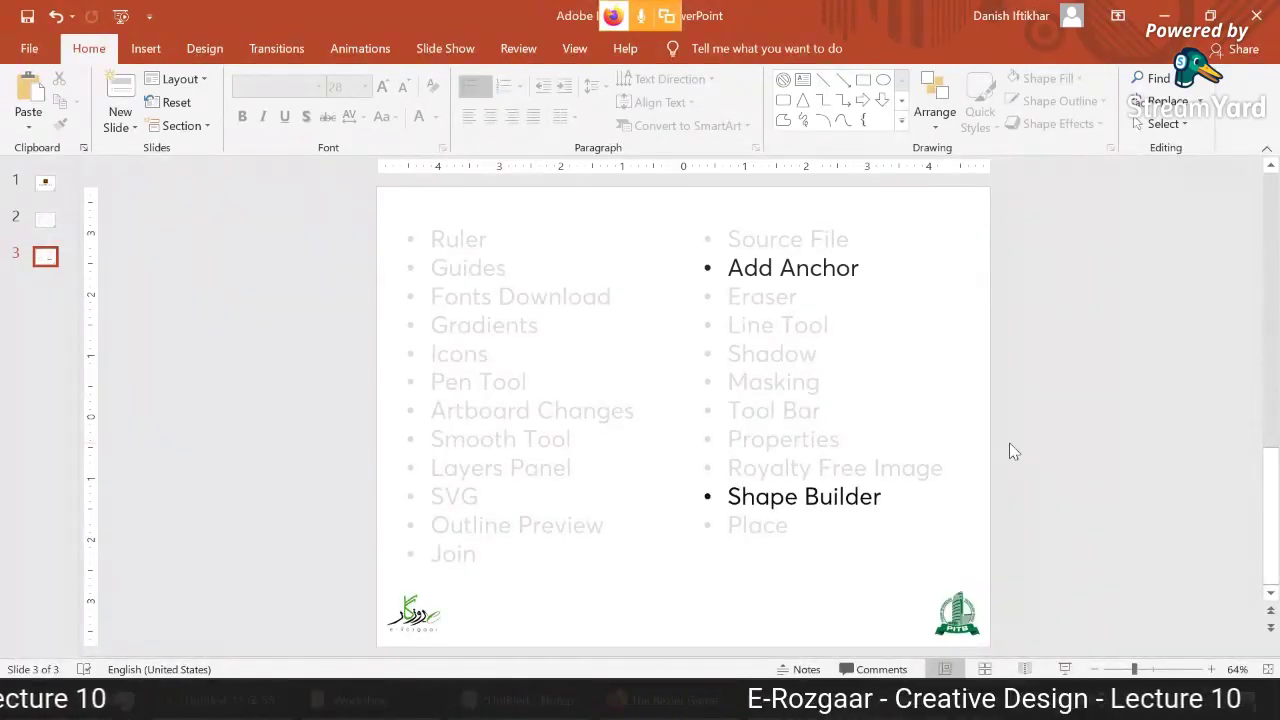
# - Review the course topic lists on slides 2 and 3 of the presentation for covered and remaining topics
pyautogui.scroll(2, 994, 449)
pyautogui.click(534, 309)
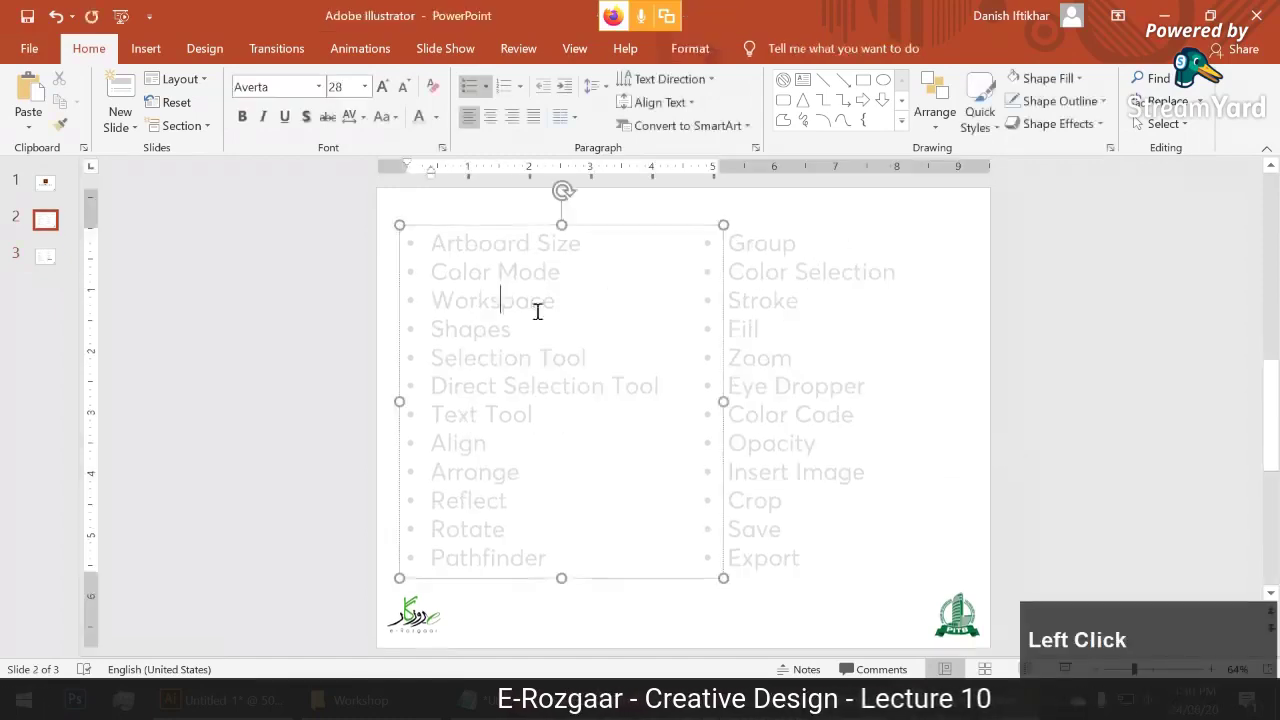
pyautogui.click(758, 415)
pyautogui.click(362, 363)
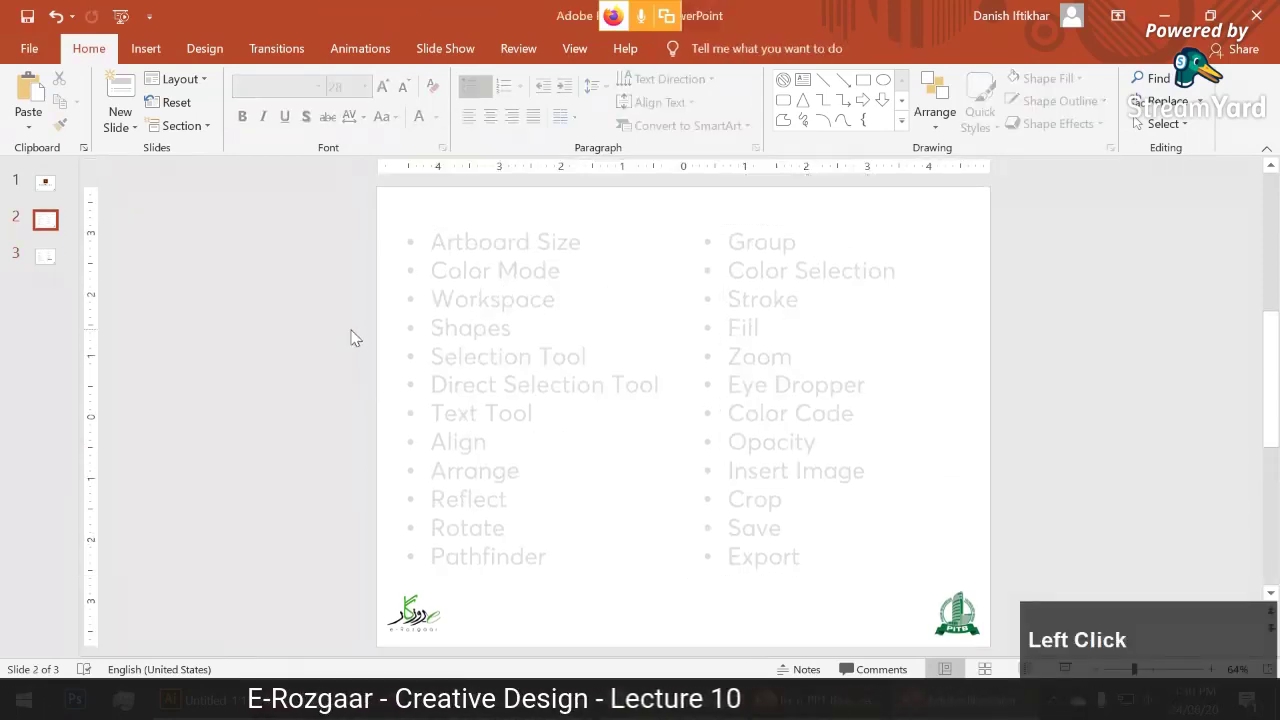
pyautogui.scroll(-2, 351, 335)
pyautogui.click(798, 355)
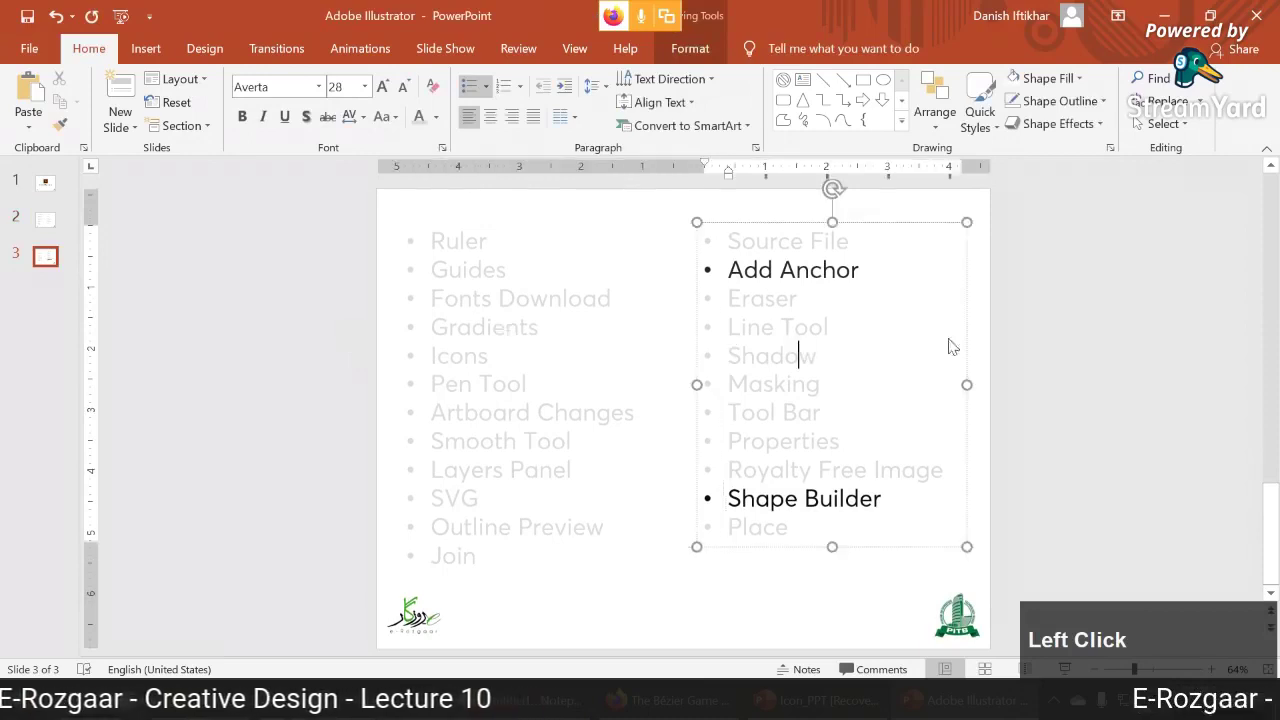
pyautogui.press('Escape')
pyautogui.press('Escape')
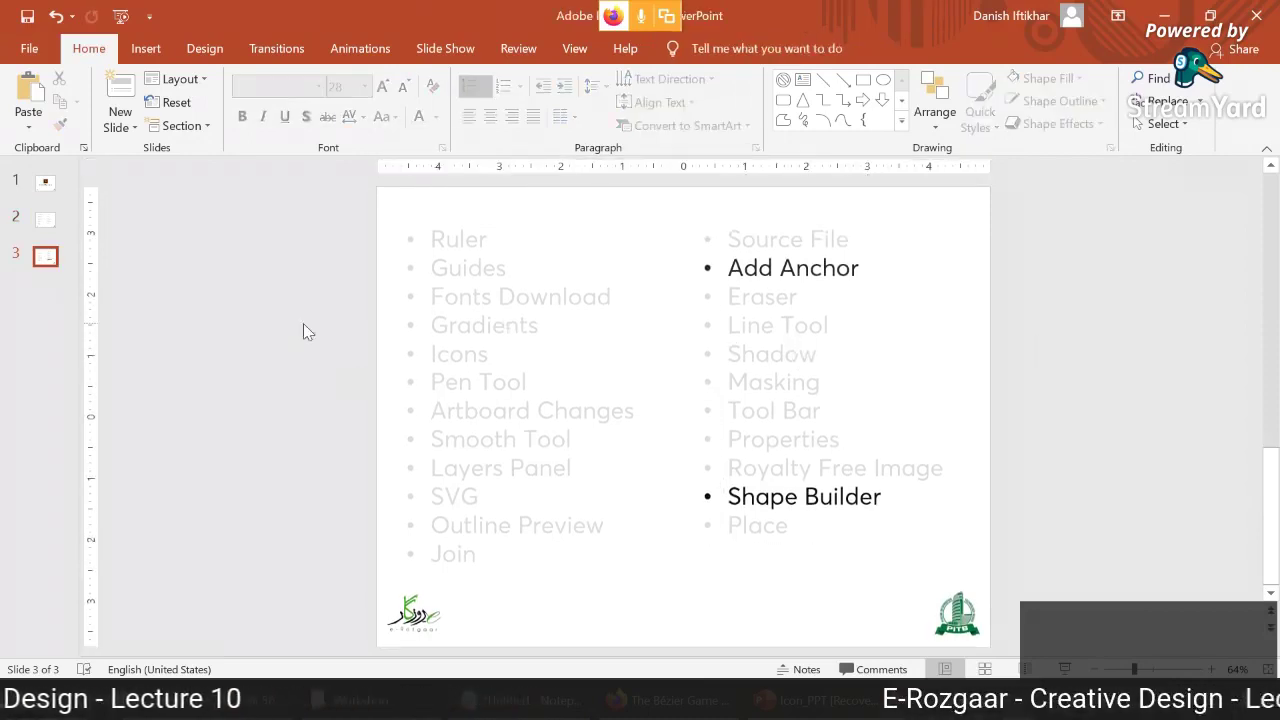
pyautogui.scroll(2, 308, 332)
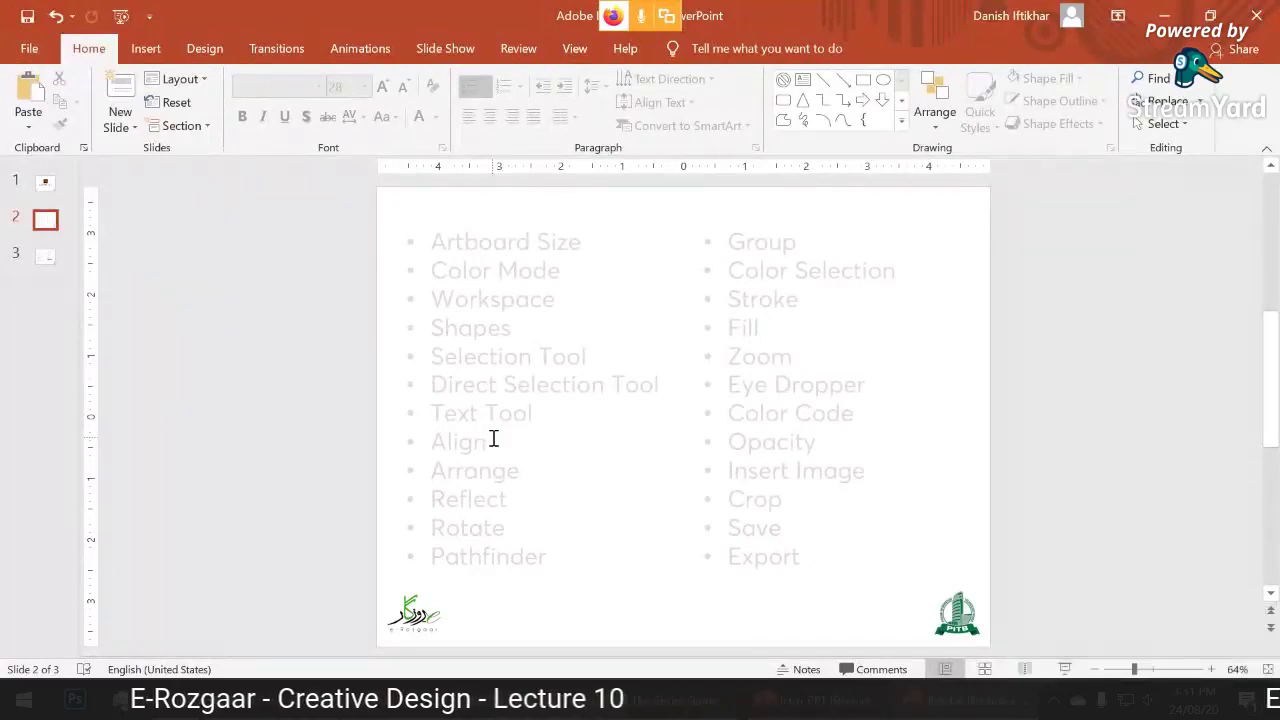
pyautogui.click(345, 371)
pyautogui.scroll(-2, 345, 371)
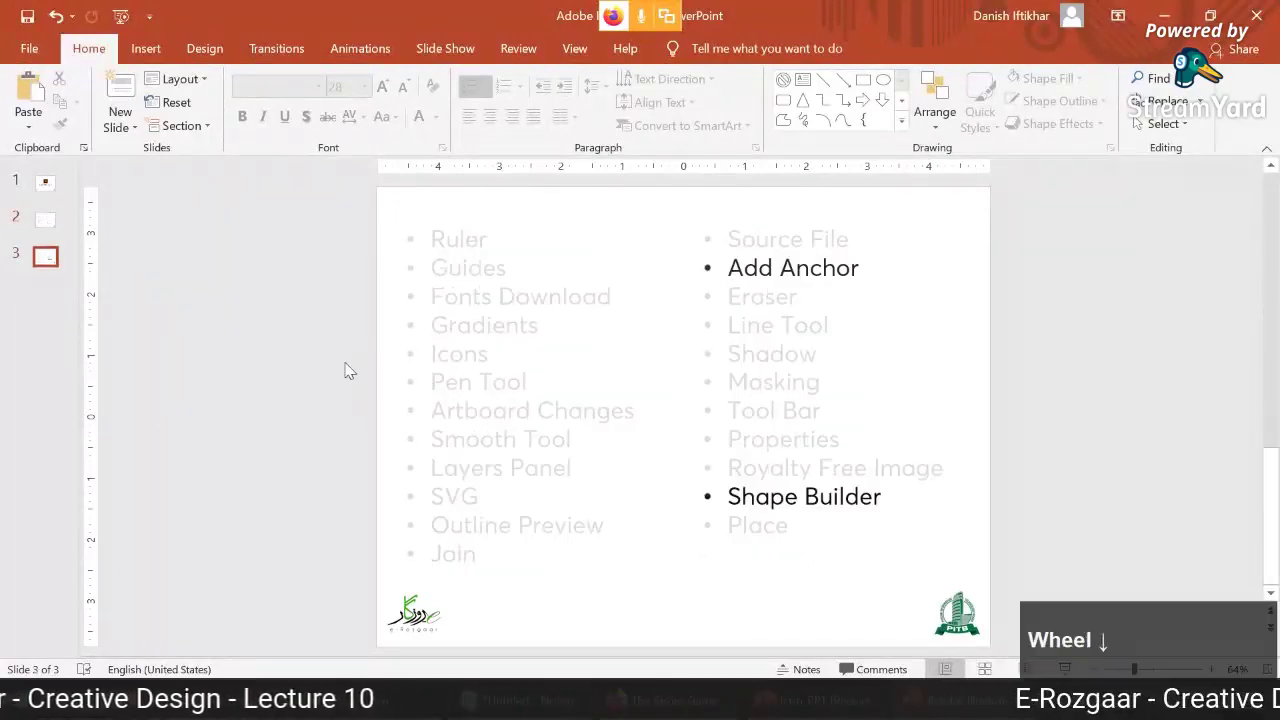
pyautogui.click(332, 418)
pyautogui.click(321, 466)
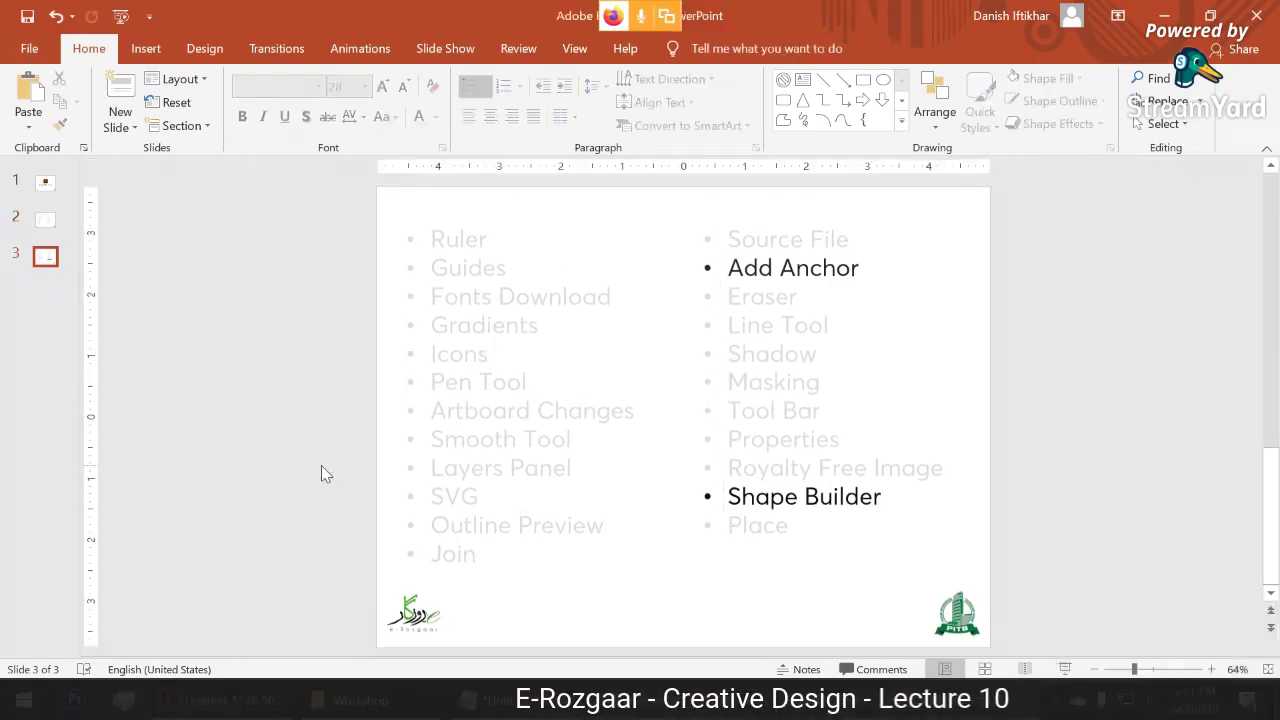
# - Switch to Illustrator and view the raster and vector Apple logos side by side
pyautogui.click(225, 700)
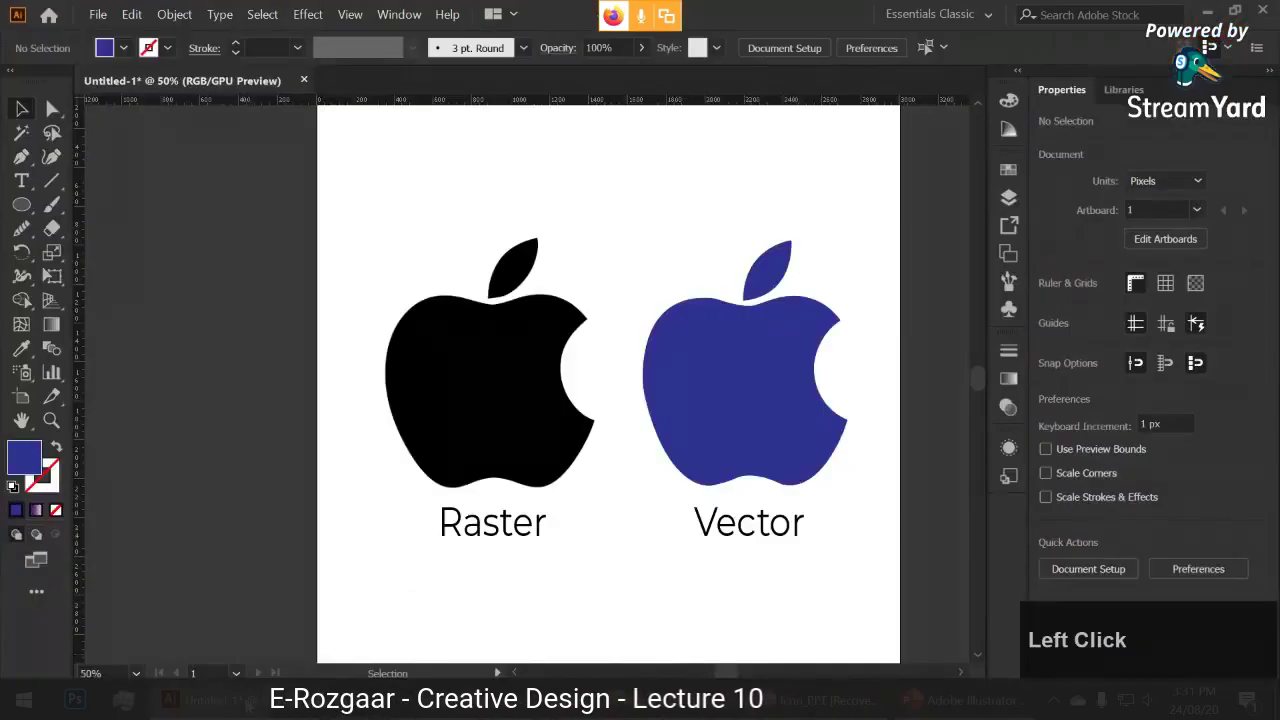
pyautogui.hscroll(3, 594, 527)
pyautogui.scroll(-1, 577, 531)
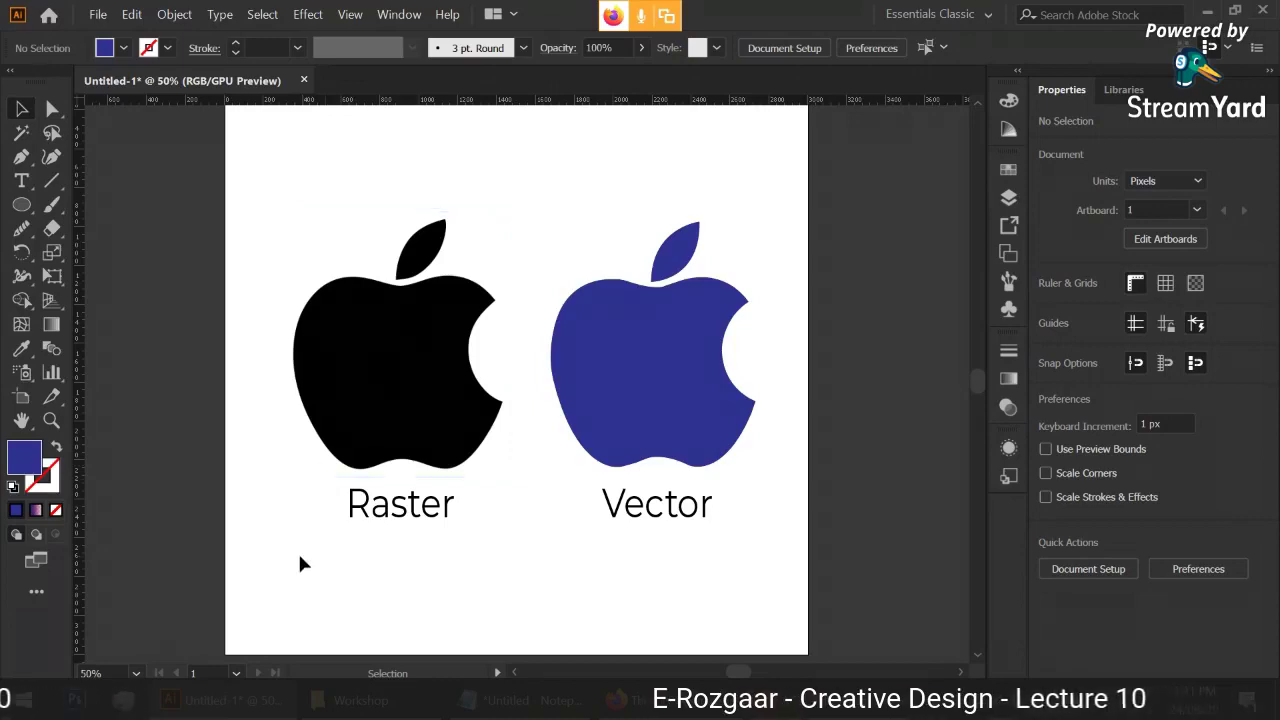
# - Switch to Firefox and search Google Images for "nike logo" in a new tab
pyautogui.click(612, 15)
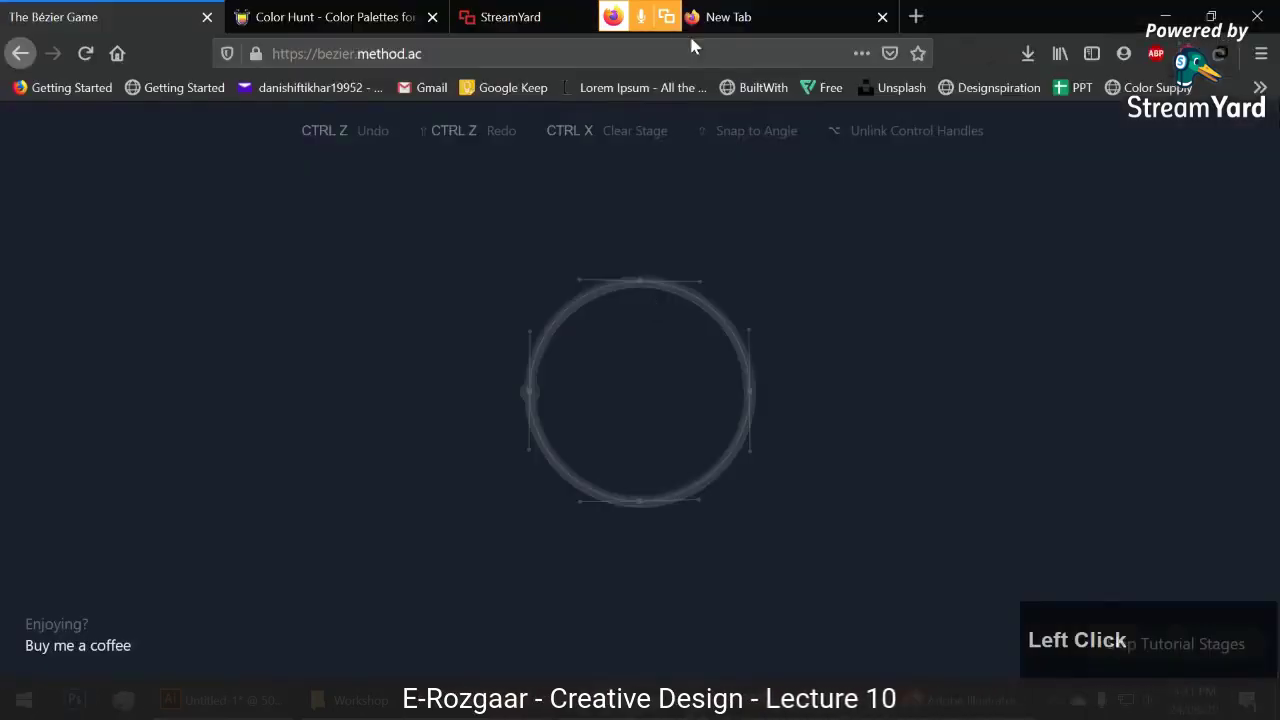
pyautogui.click(917, 15)
pyautogui.write('nike logo')
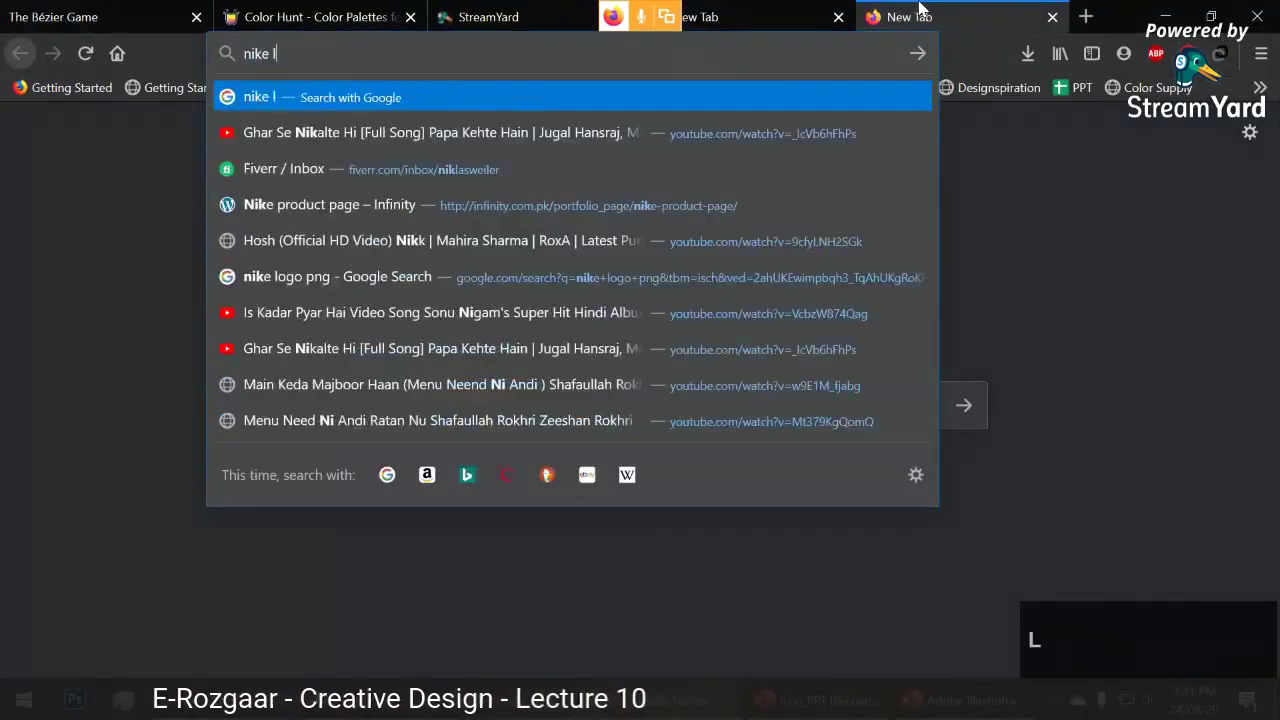
pyautogui.press('Return')
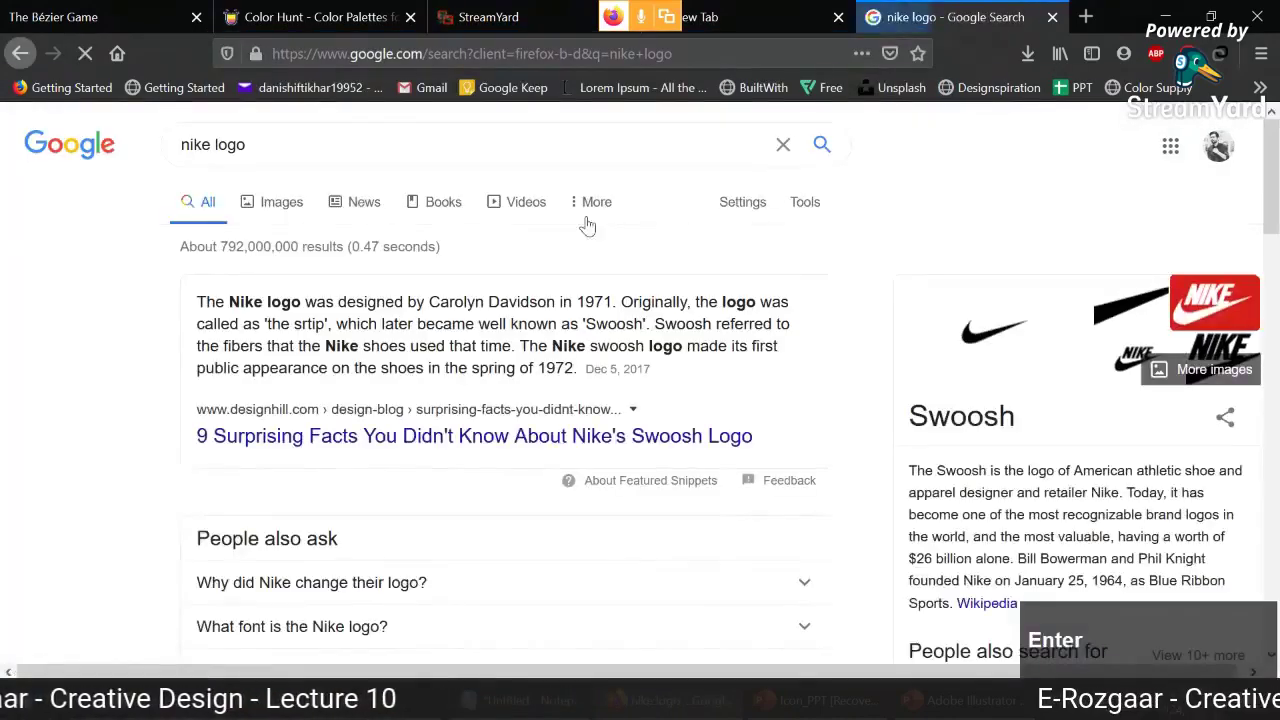
pyautogui.click(273, 213)
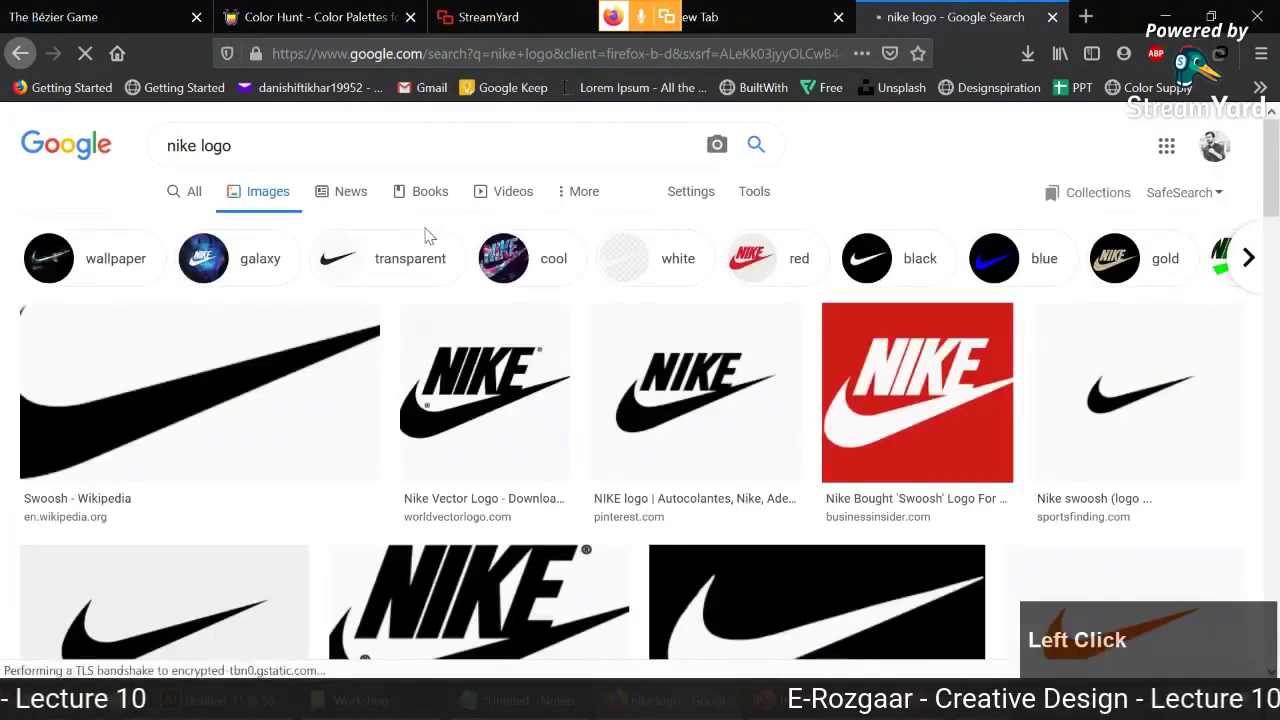
# - Preview the orange Nike swoosh image and look through more of the logo image results
pyautogui.scroll(-3, 766, 394)
pyautogui.click(1086, 384)
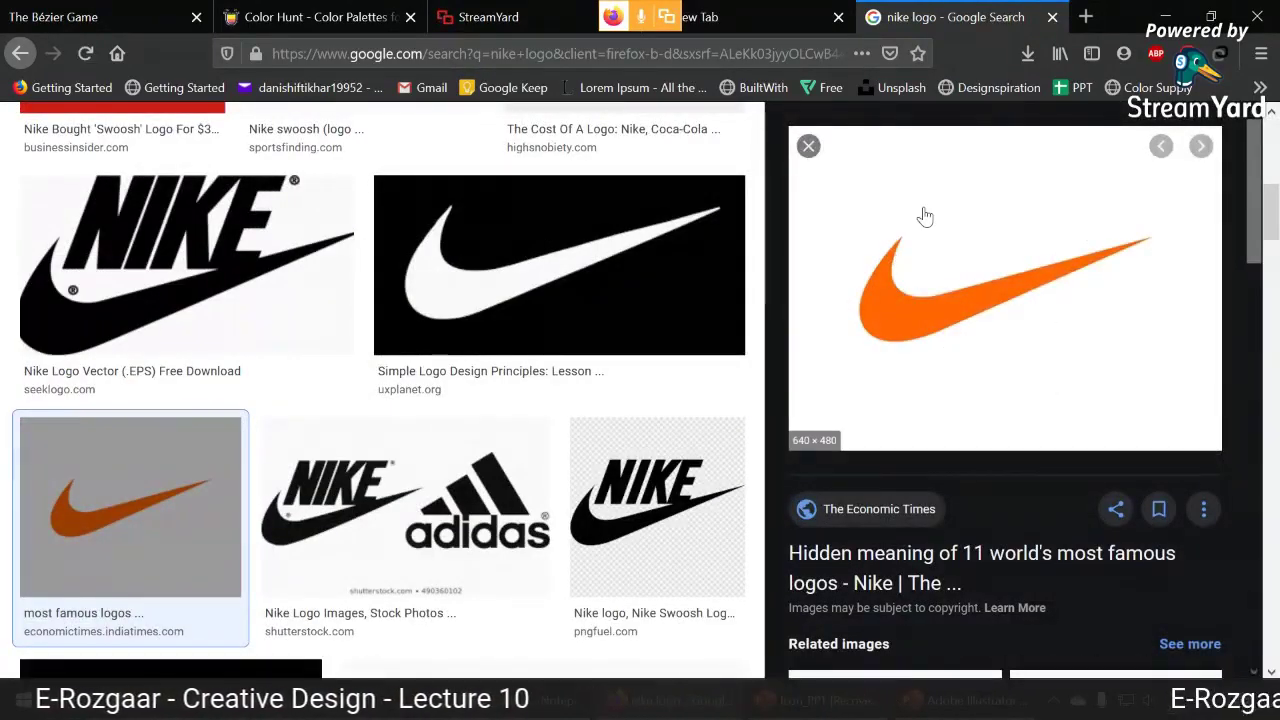
pyautogui.scroll(-4, 343, 309)
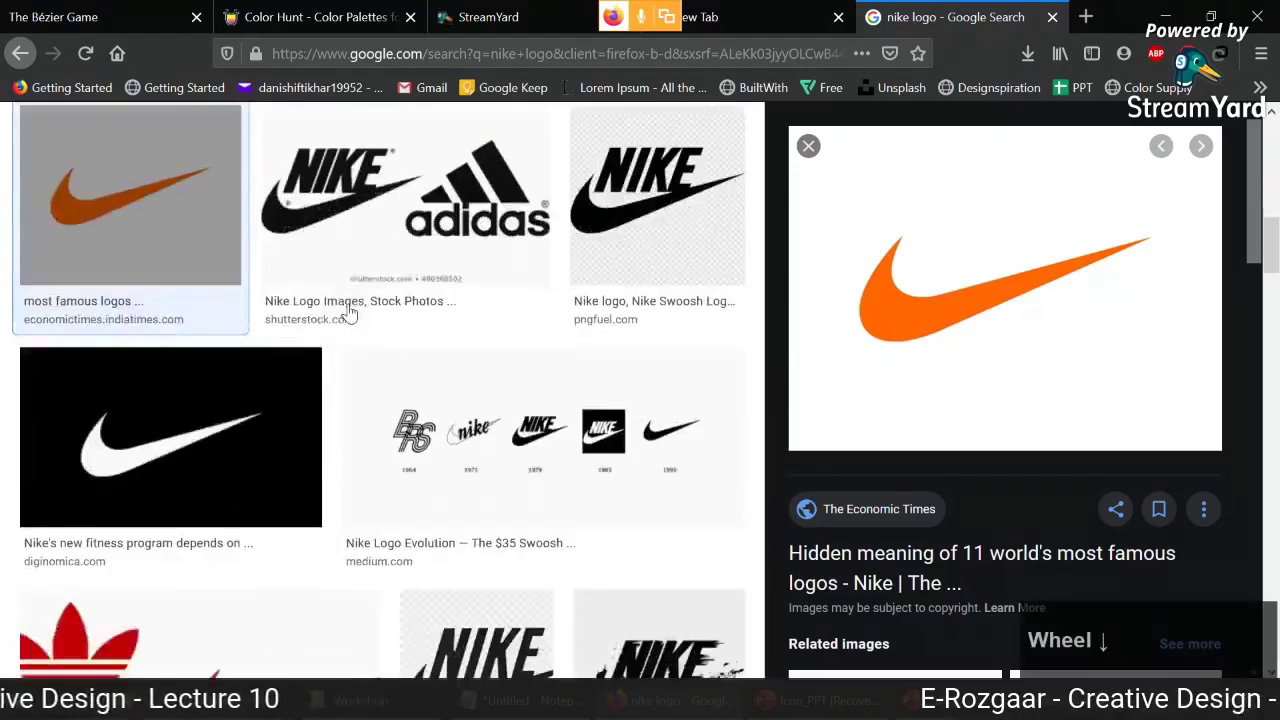
pyautogui.scroll(-3, 349, 314)
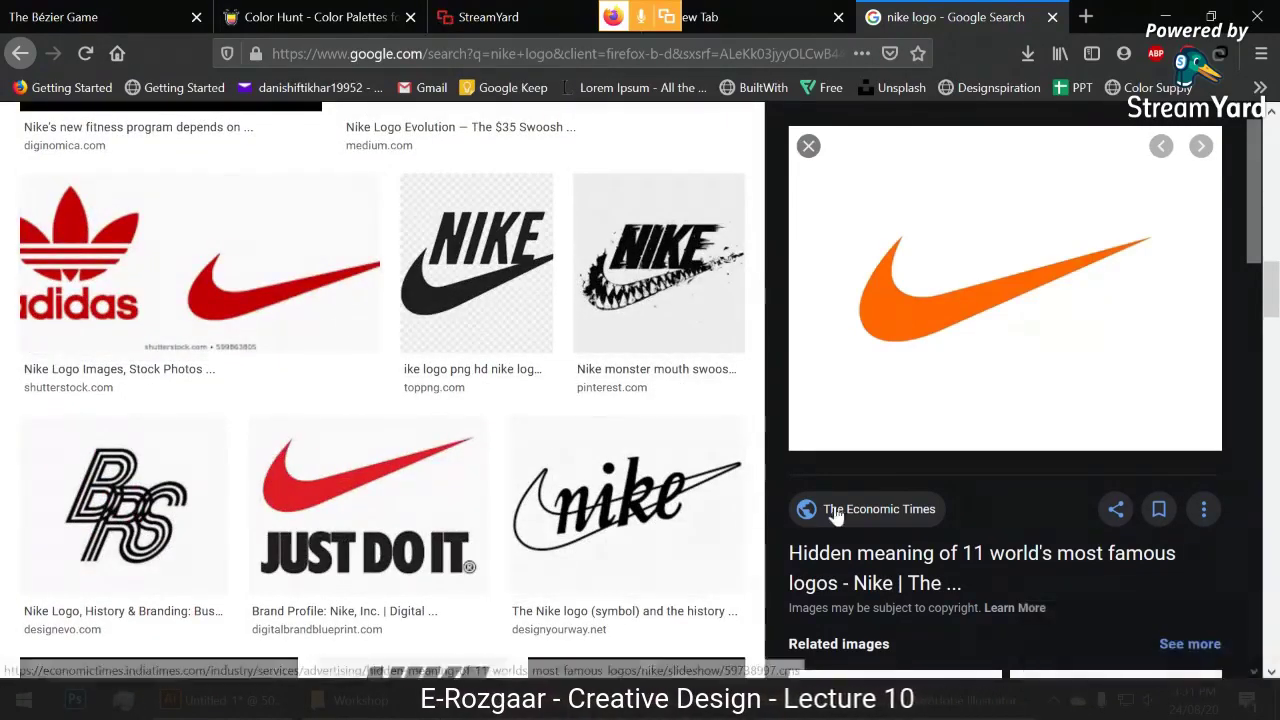
# - Glance at the Apple logos in Illustrator and return to The Bézier Game's circle stage in Firefox
pyautogui.click(210, 700)
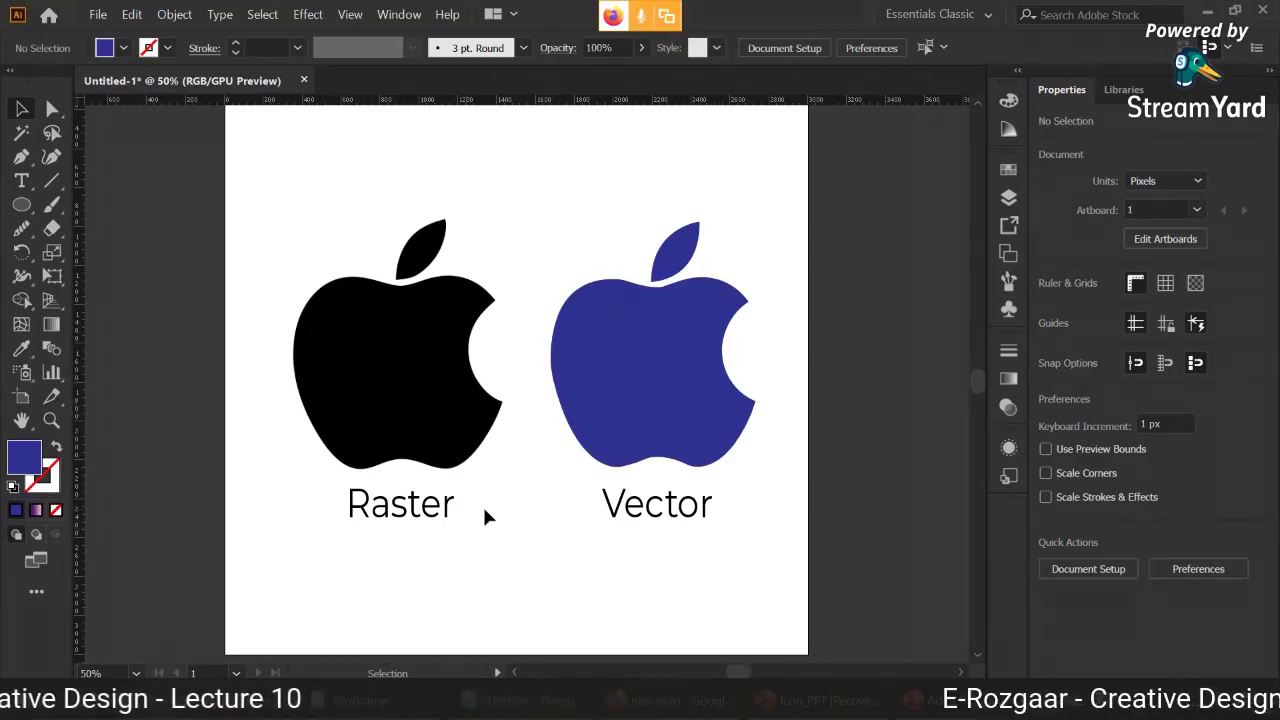
pyautogui.click(630, 700)
pyautogui.click(153, 8)
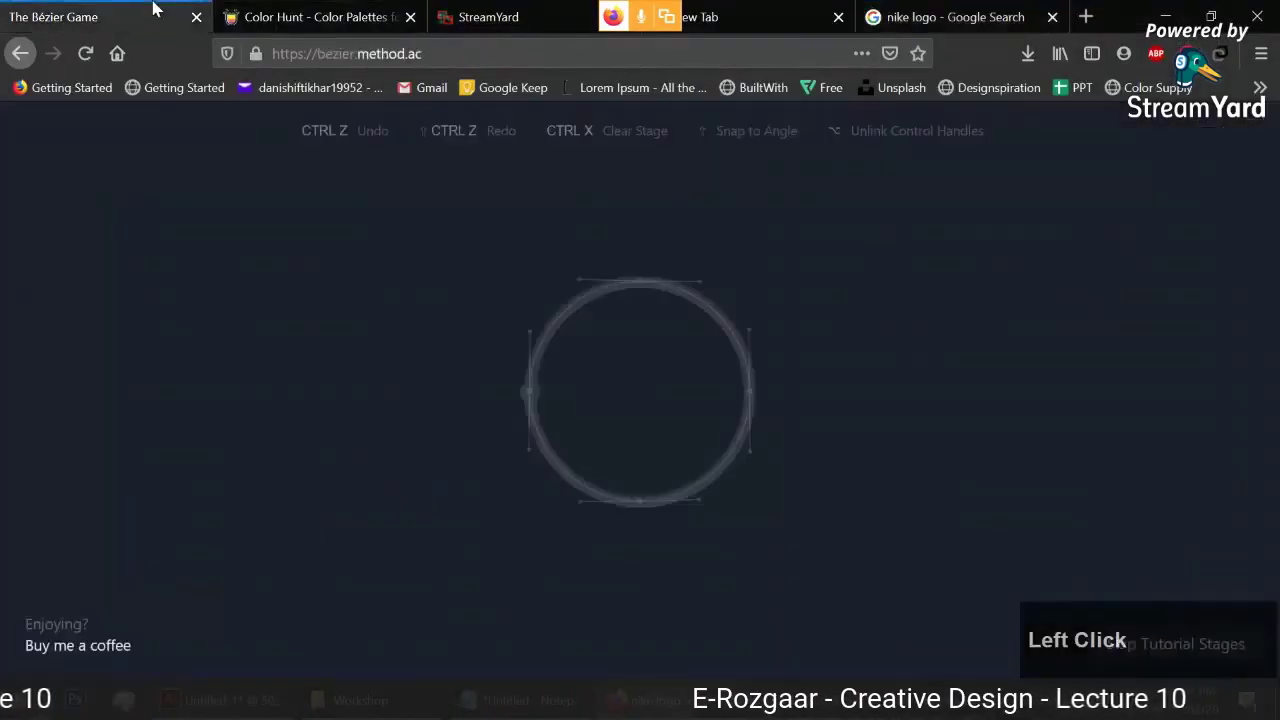
# - Check the live Lecture 10 broadcast in the StreamYard studio and return to the blank Firefox tab
pyautogui.click(515, 12)
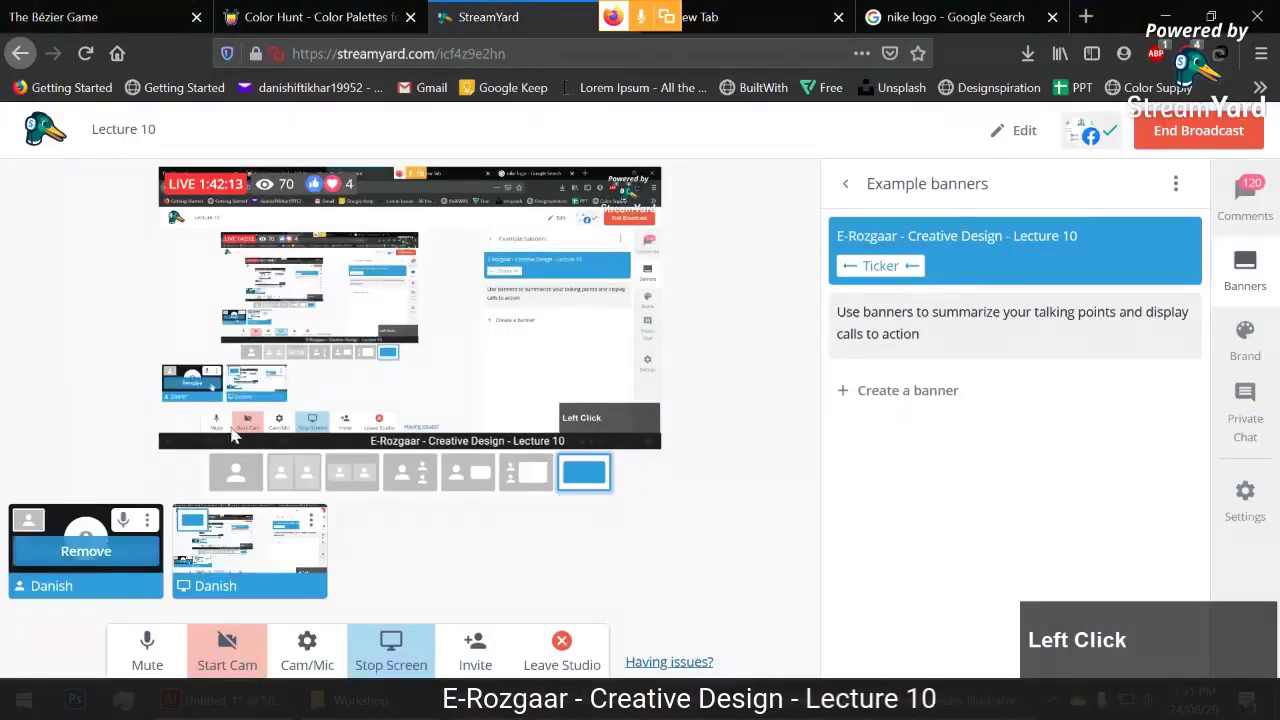
pyautogui.click(236, 472)
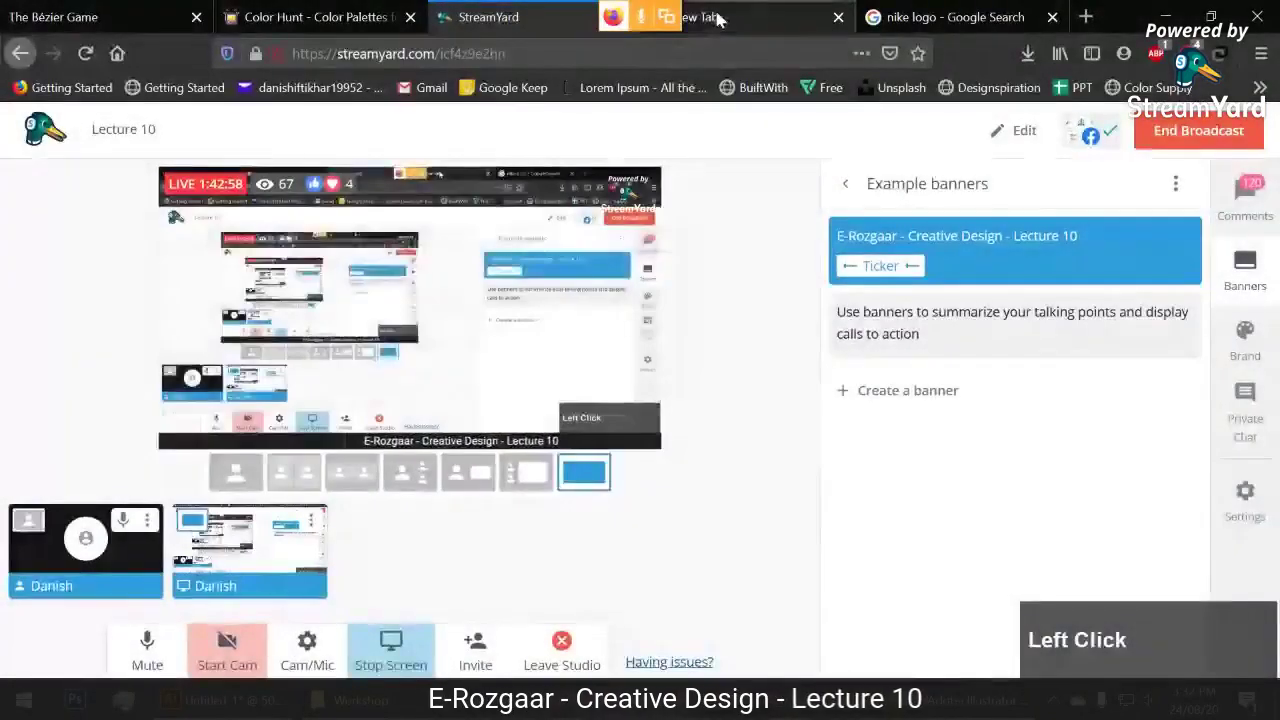
pyautogui.click(714, 16)
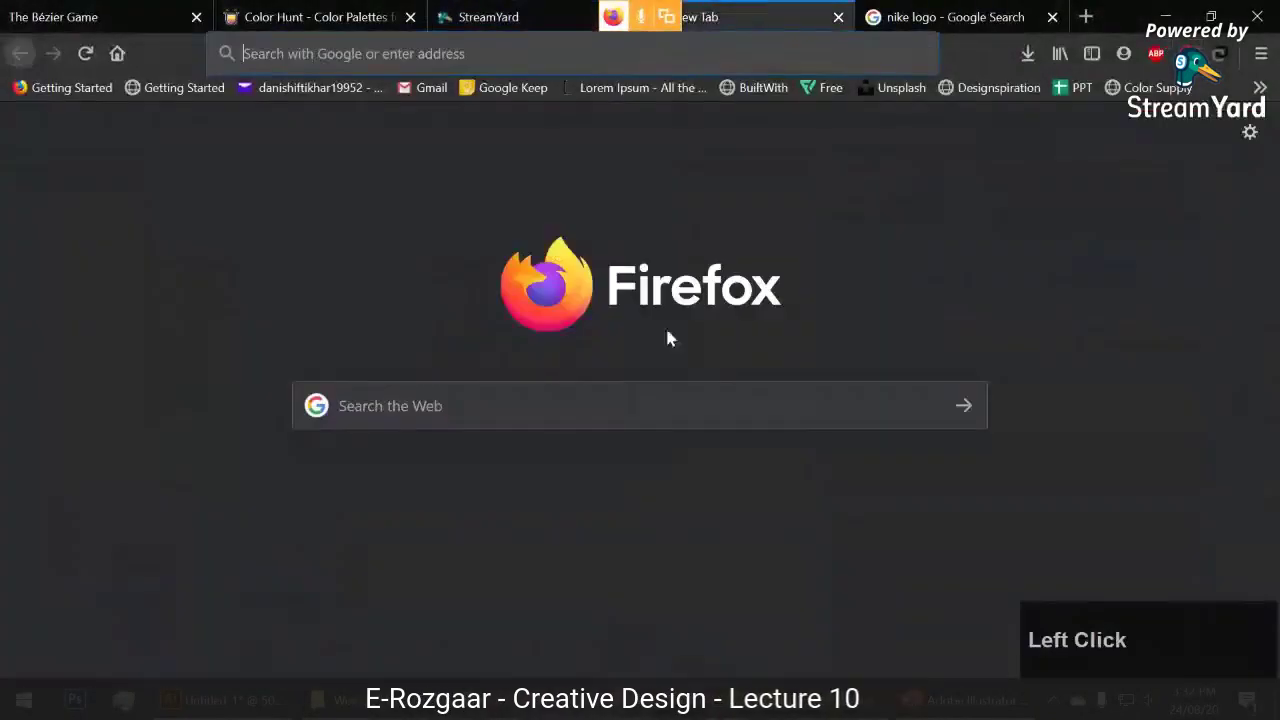
pyautogui.hotkey('alt', 'Tab')
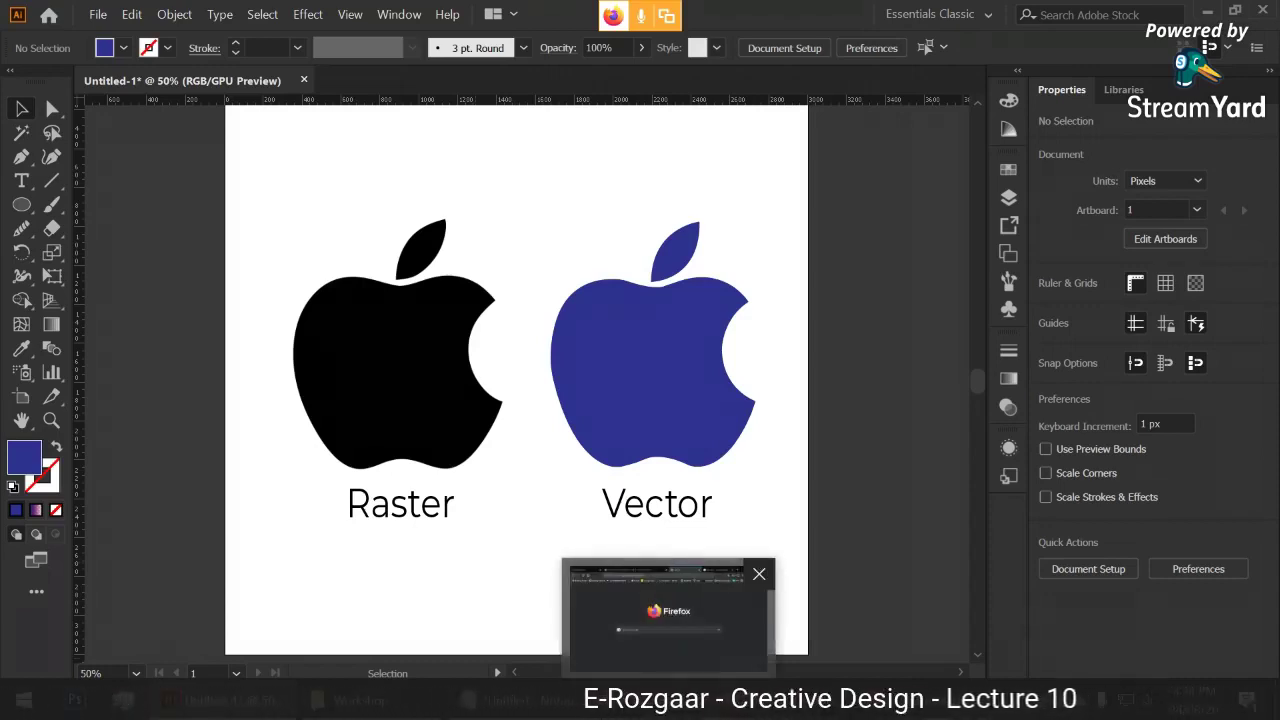
pyautogui.click(662, 703)
pyautogui.click(481, 12)
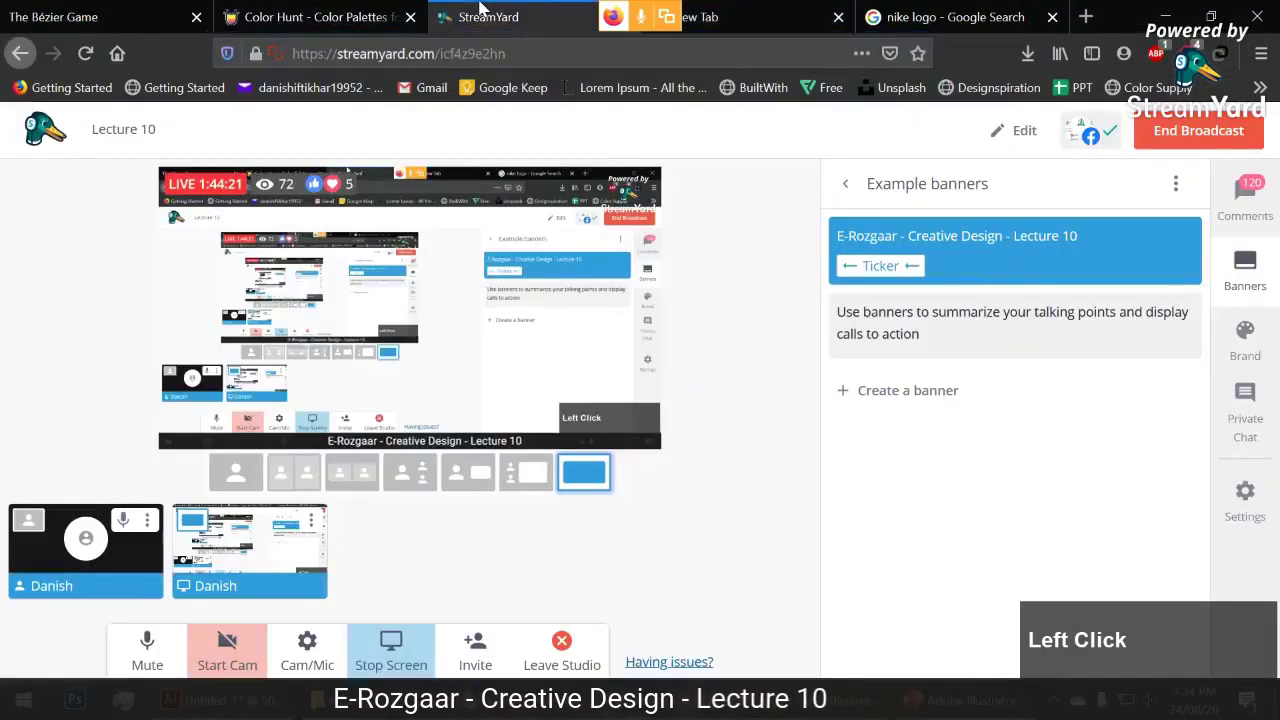
pyautogui.click(749, 15)
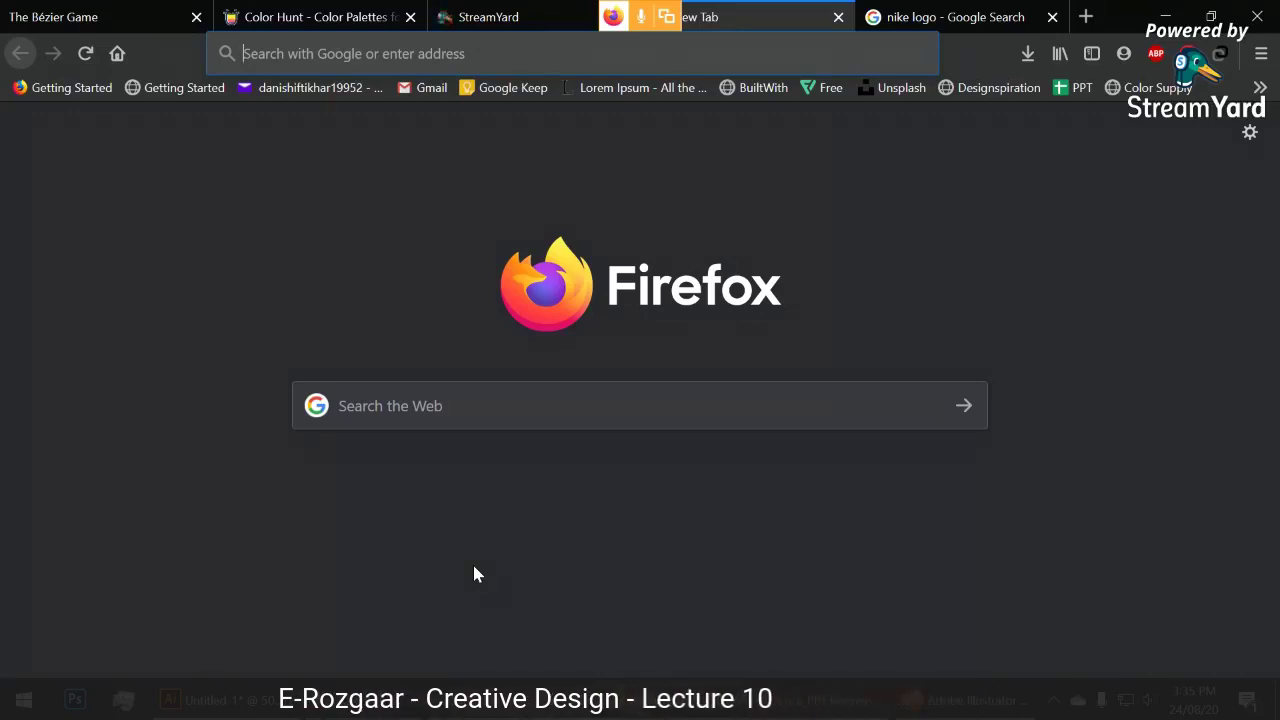
# - Reopen the Lecture 10 studio in StreamYard and add the waiting guest to the live stream
pyautogui.click(490, 17)
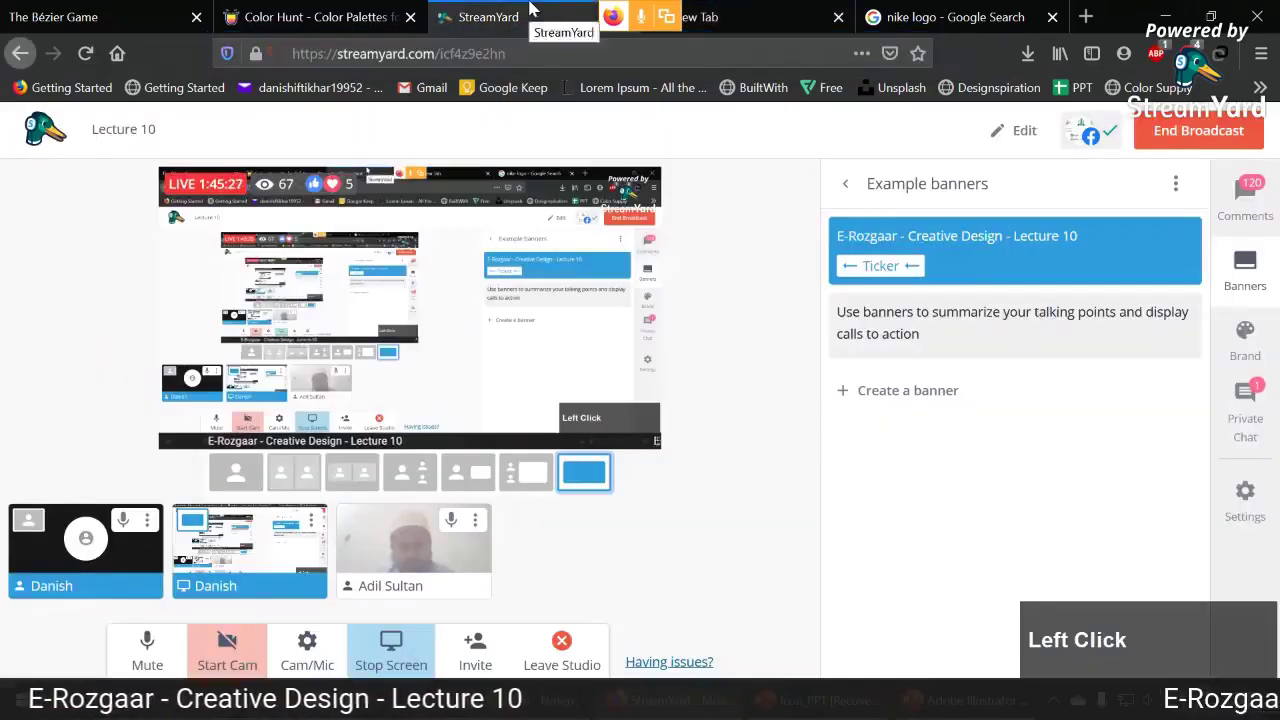
pyautogui.moveTo(405, 576)
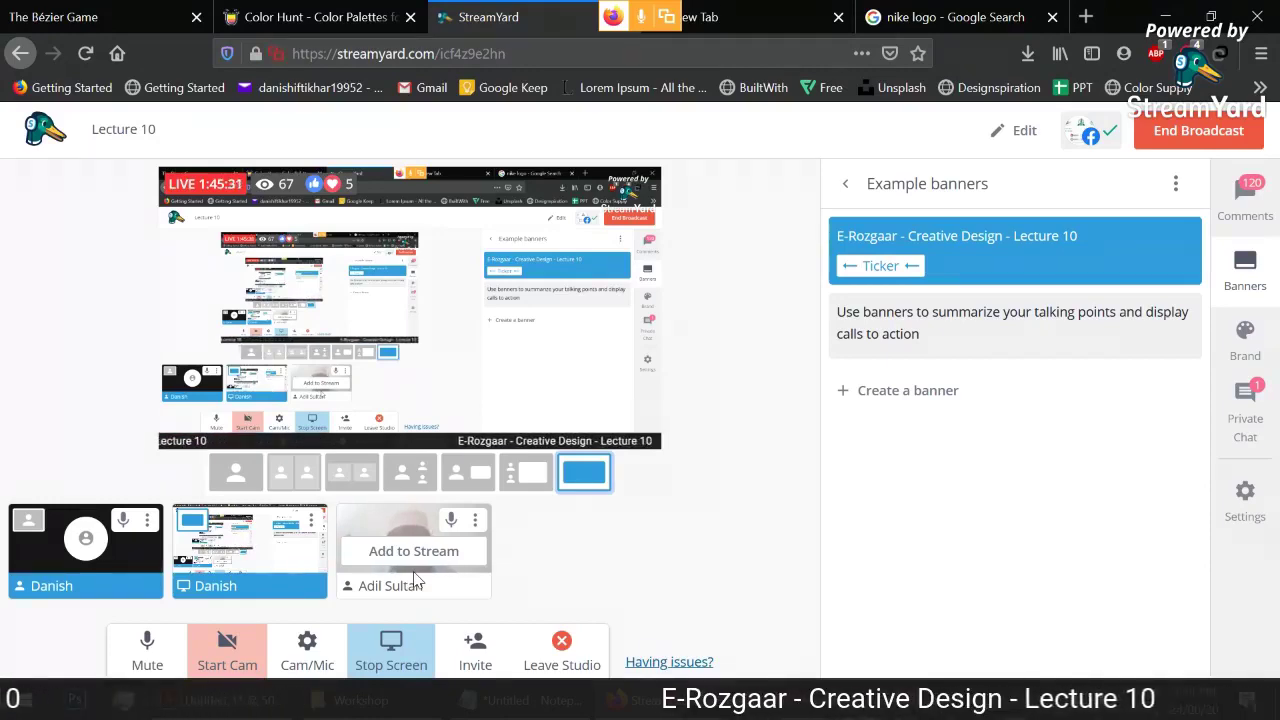
pyautogui.click(413, 551)
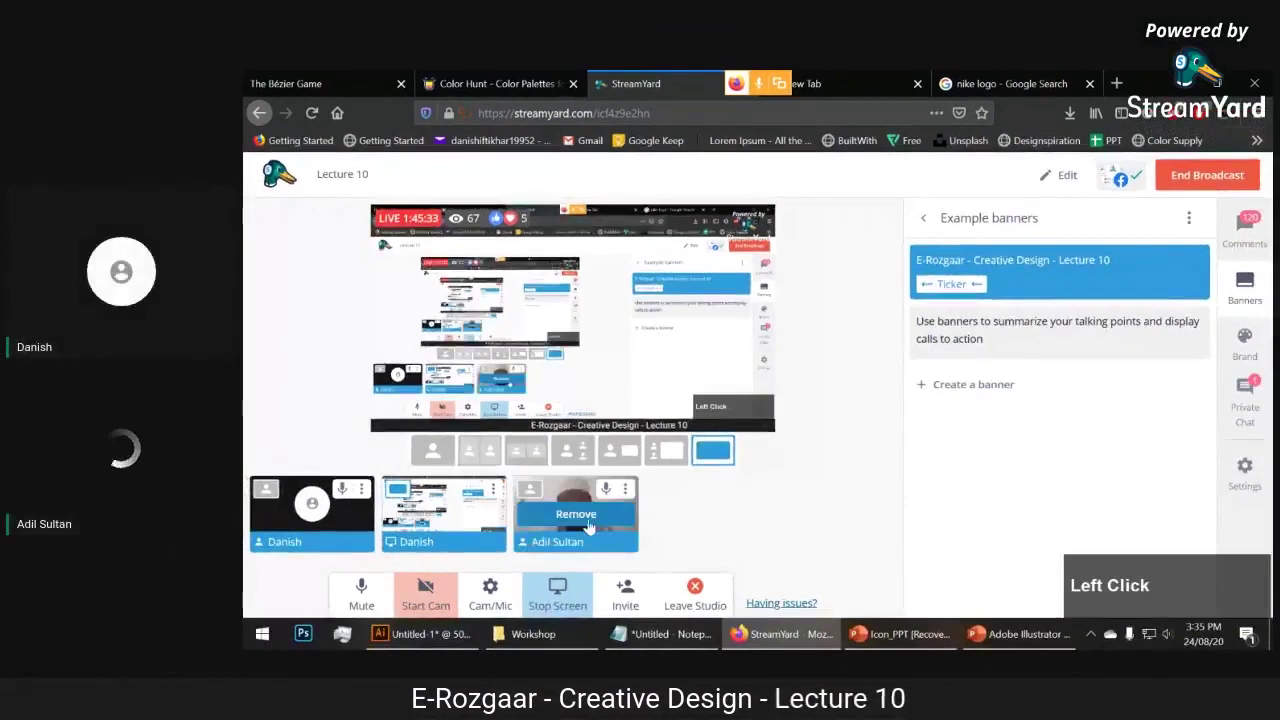